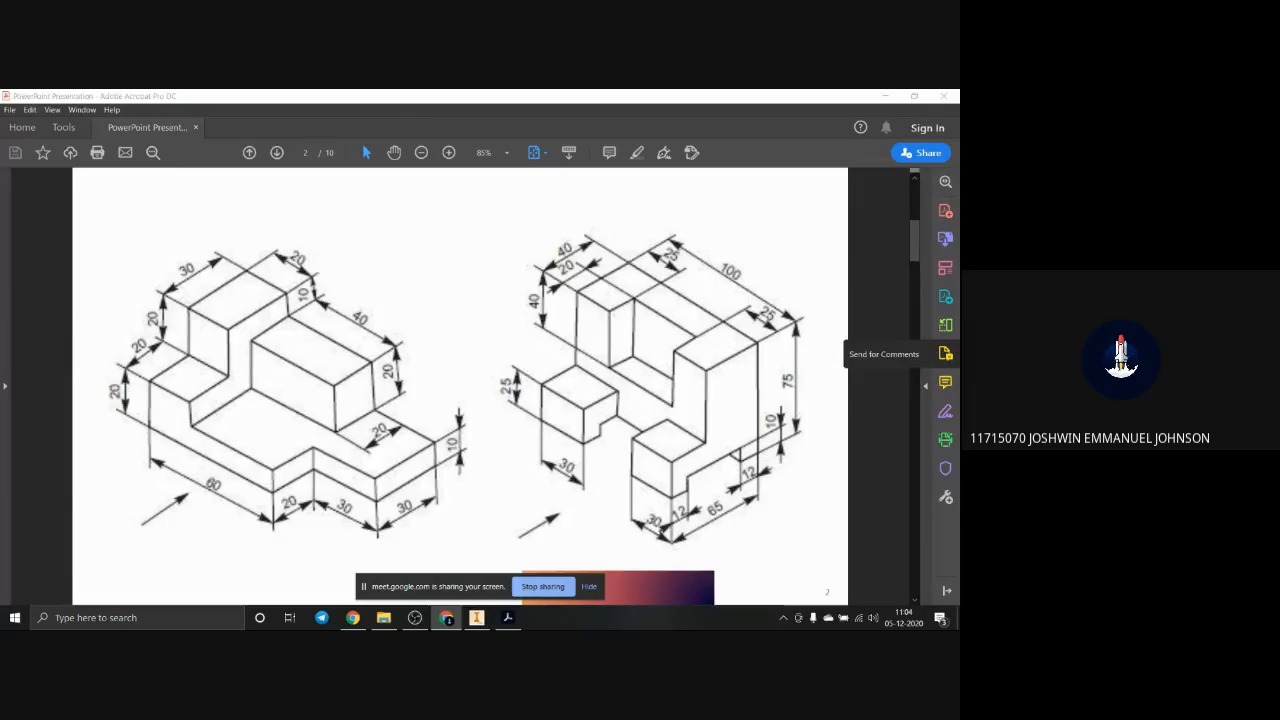
Step: Switch from the reference PDF to Autodesk Inventor
left_click(477, 618)
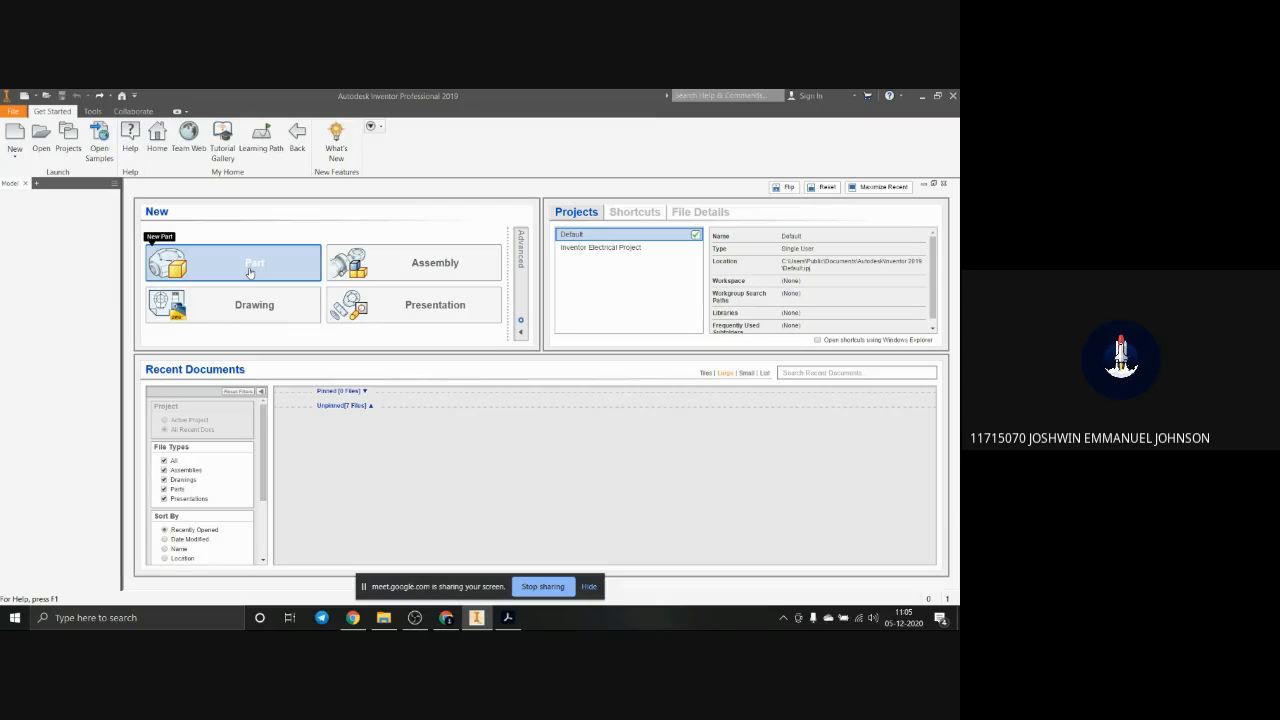
left_click(15, 617)
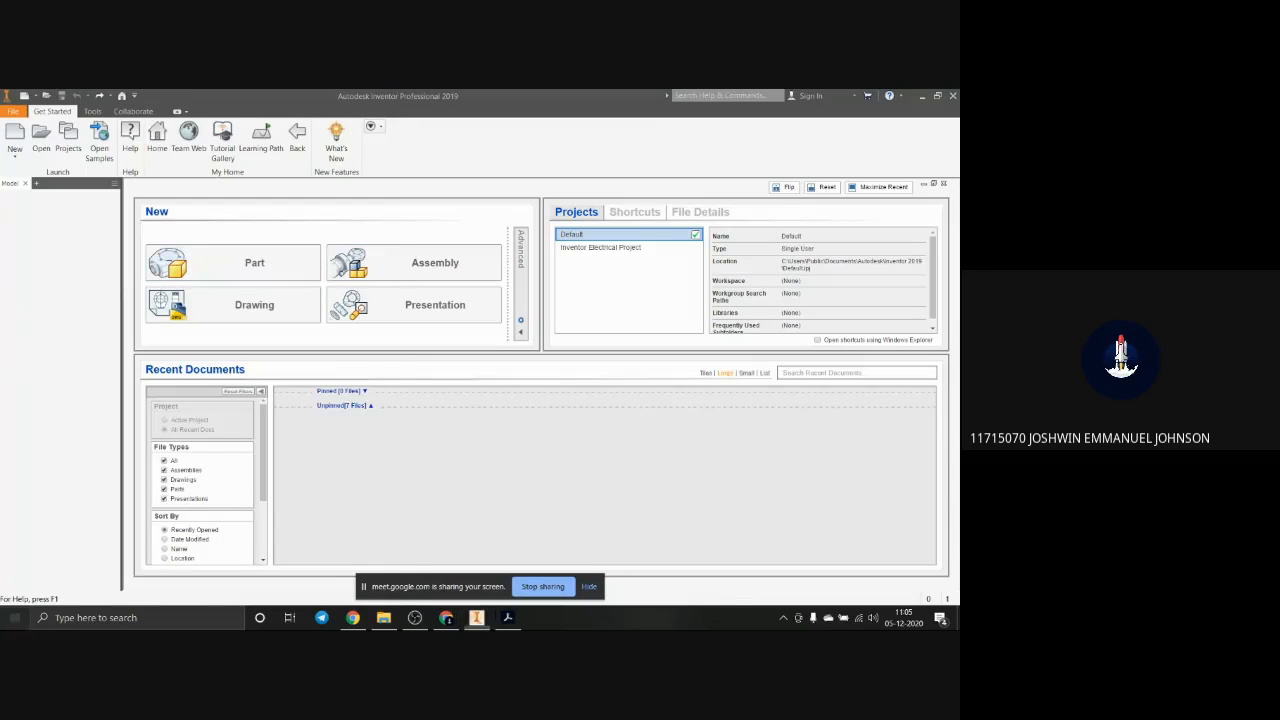
scroll(48, 430, "down", 3)
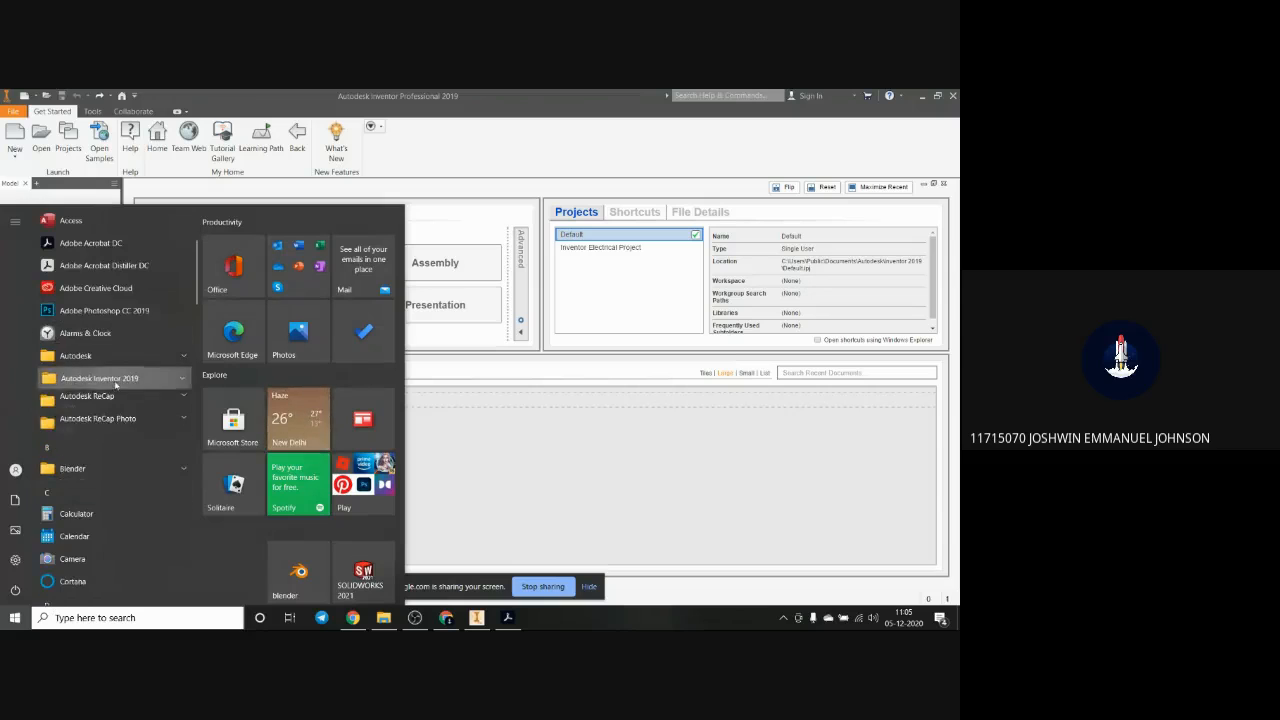
left_click(113, 381)
scroll(111, 548, "down", 4)
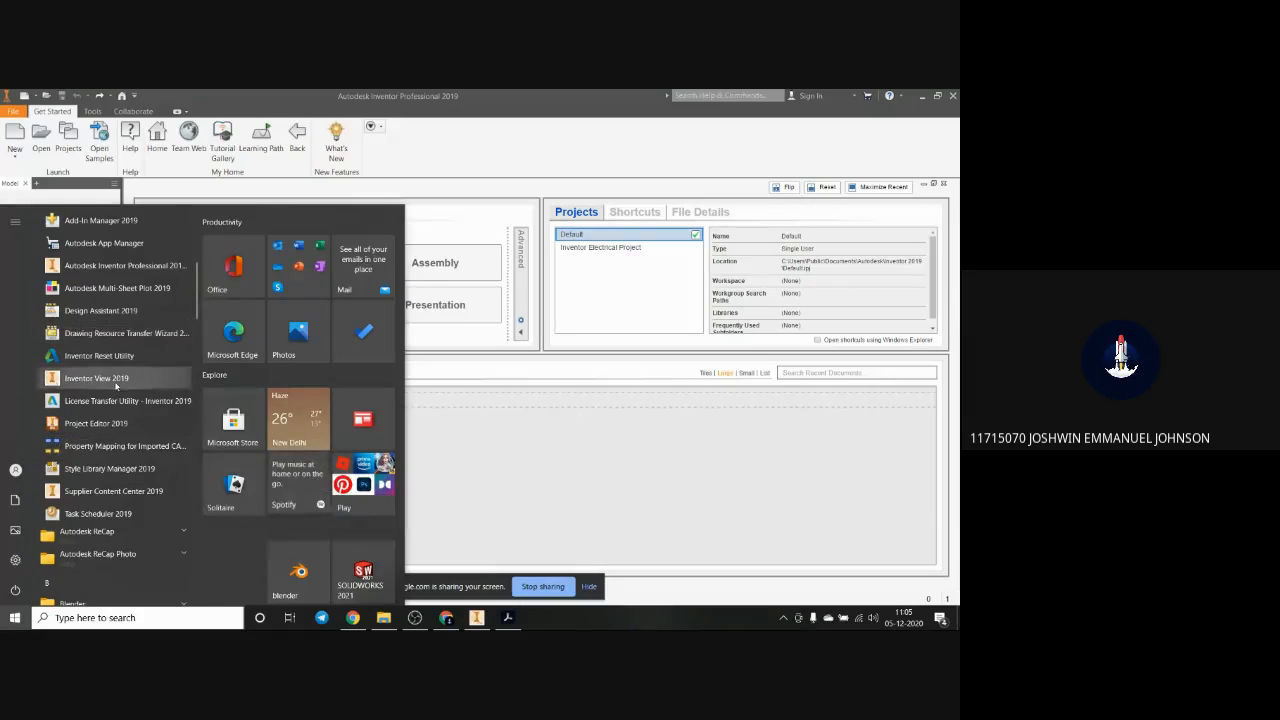
left_click(96, 378)
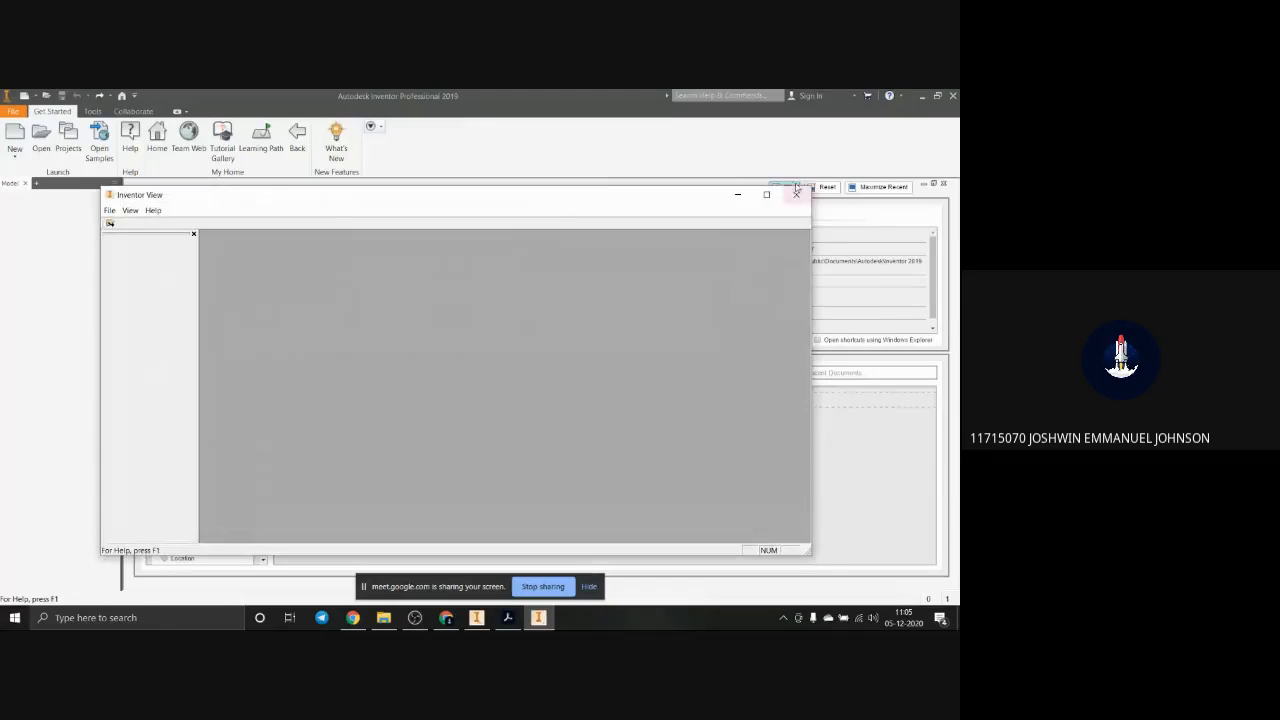
left_click(796, 196)
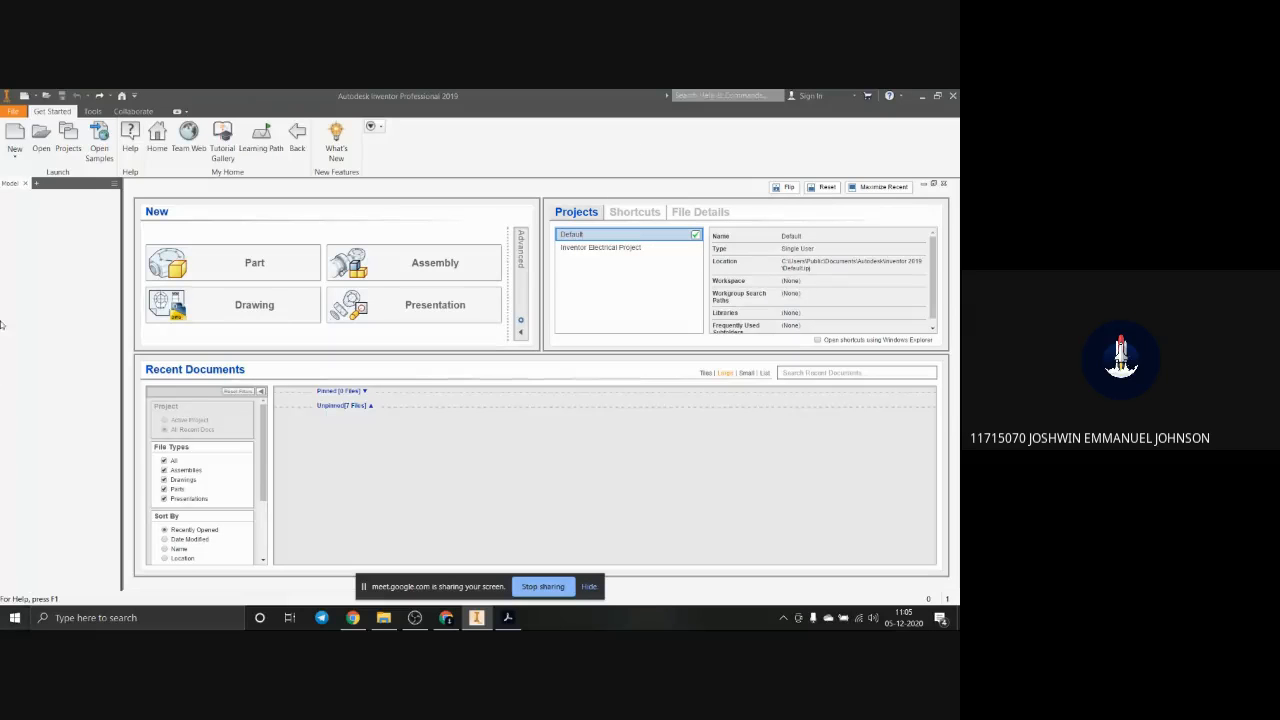
Step: Start a new part from the default template and dismiss the style conflict notice
left_click(240, 262)
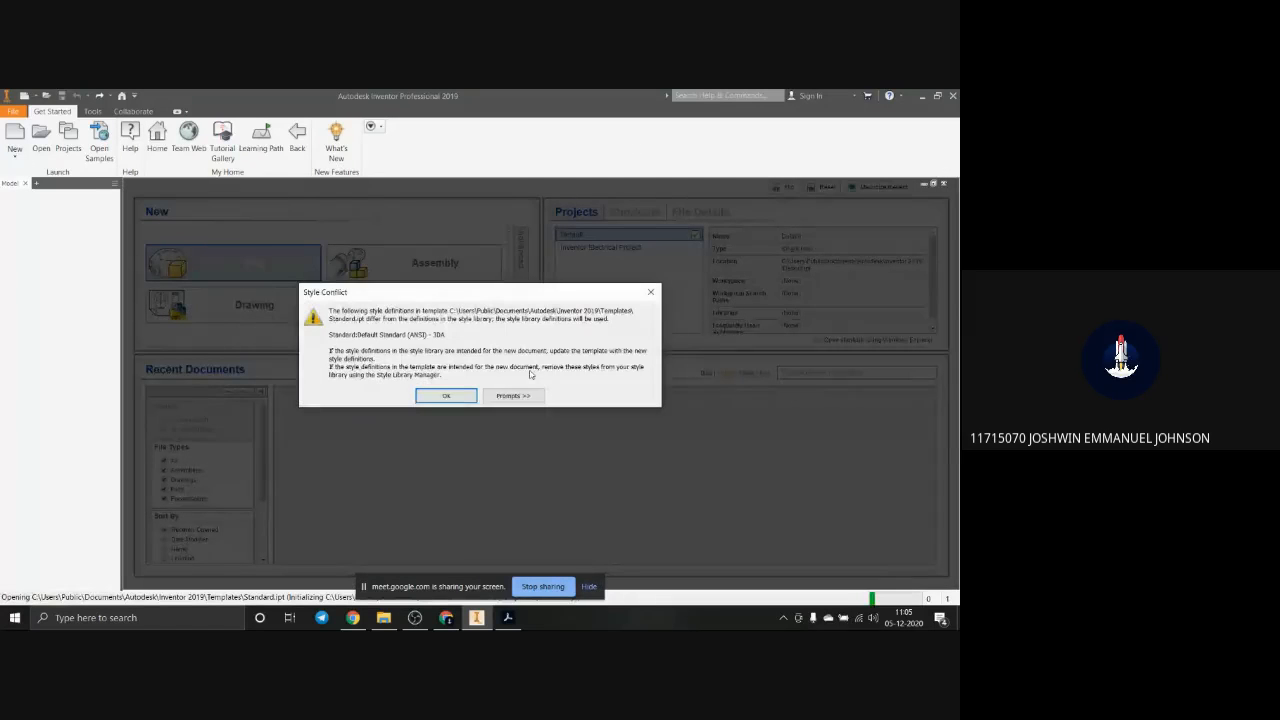
left_click(650, 292)
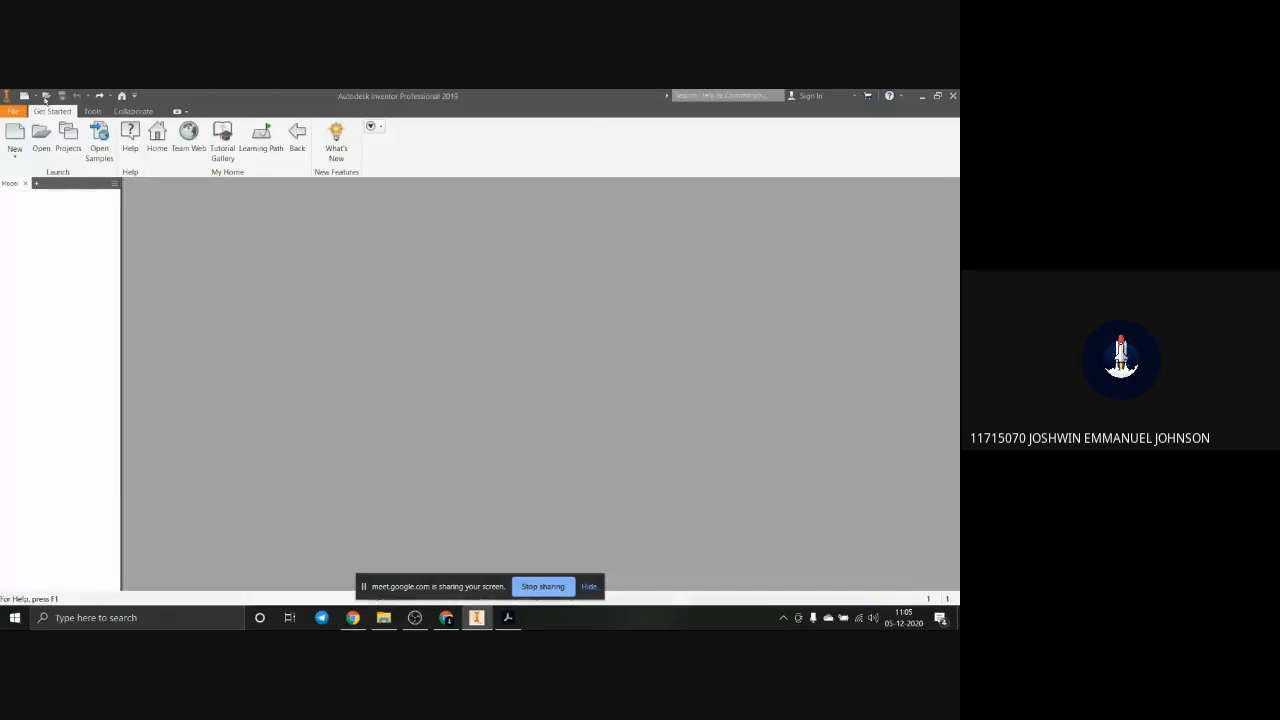
Step: Create another new part from the Metric Standard (mm).ipt template and accept the style conflict notice
left_click(13, 111)
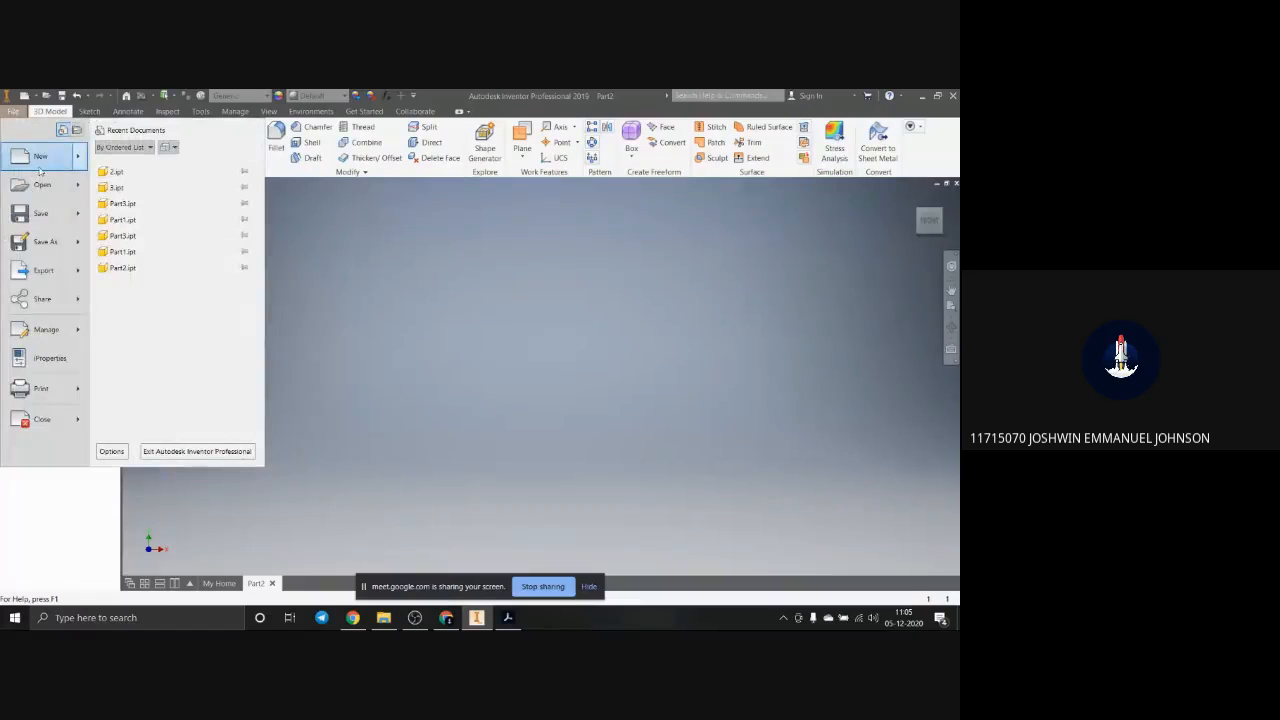
mouse_move(71, 170)
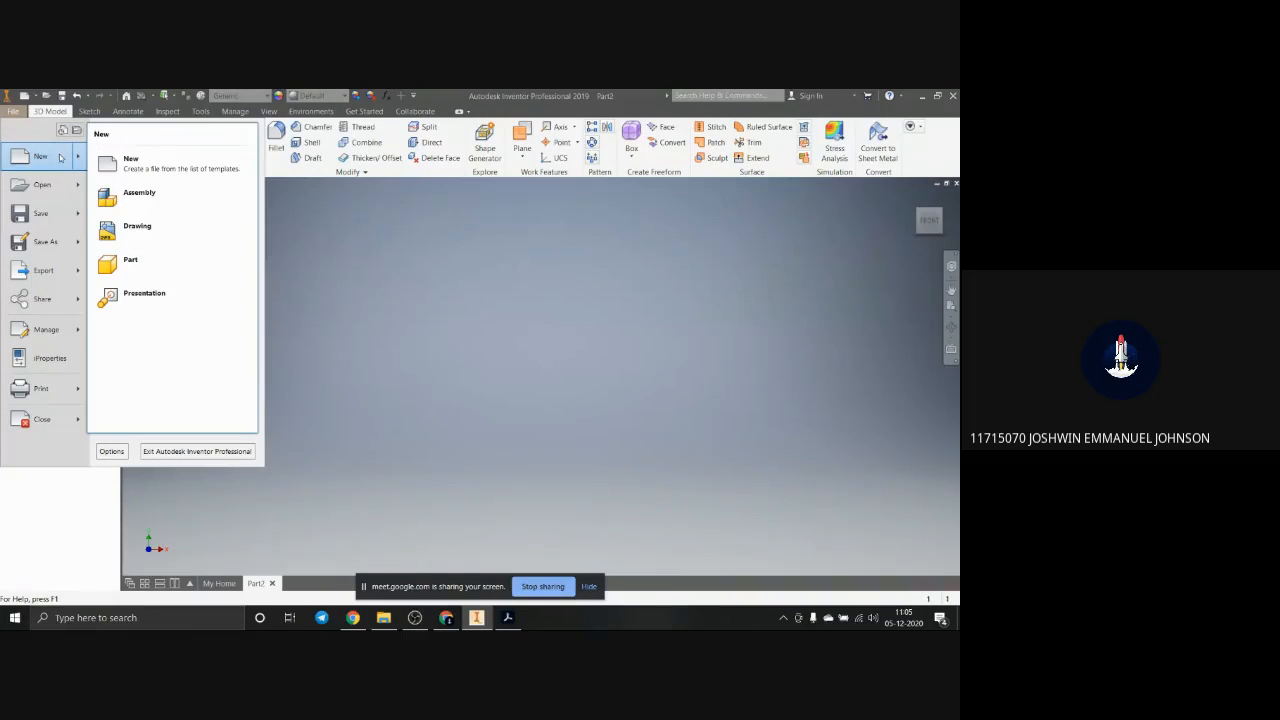
left_click(114, 172)
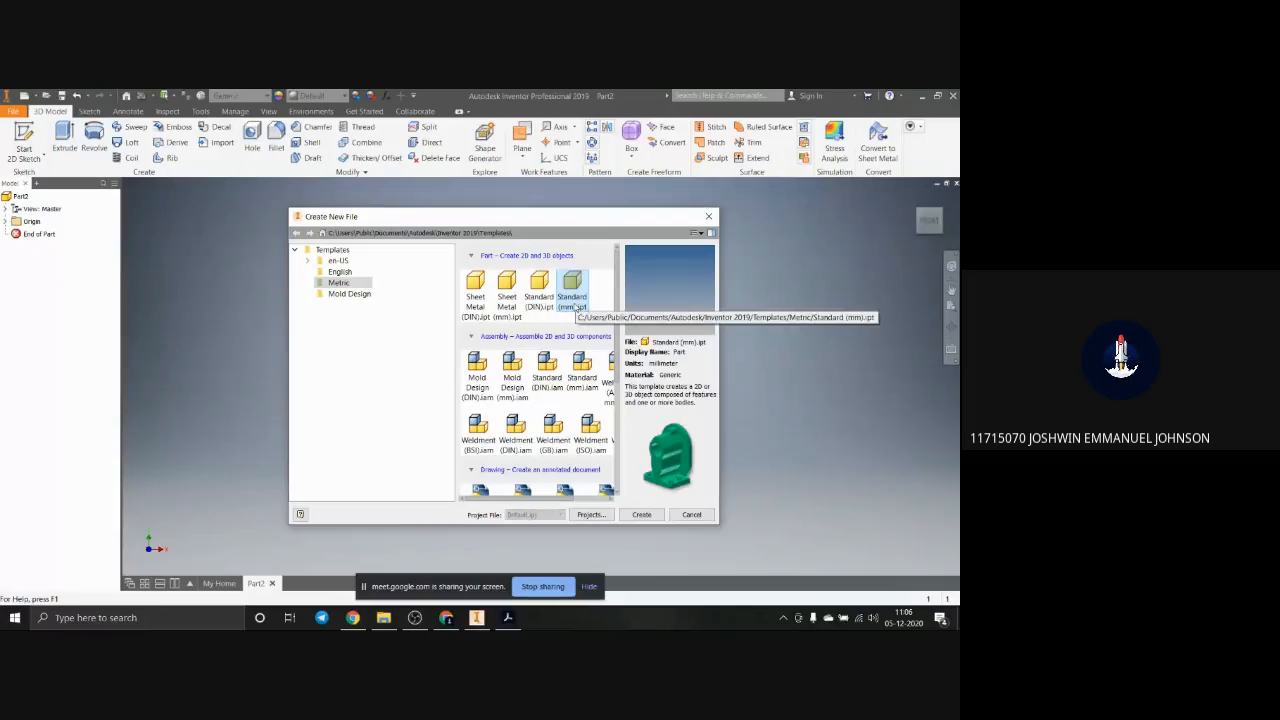
left_click(641, 514)
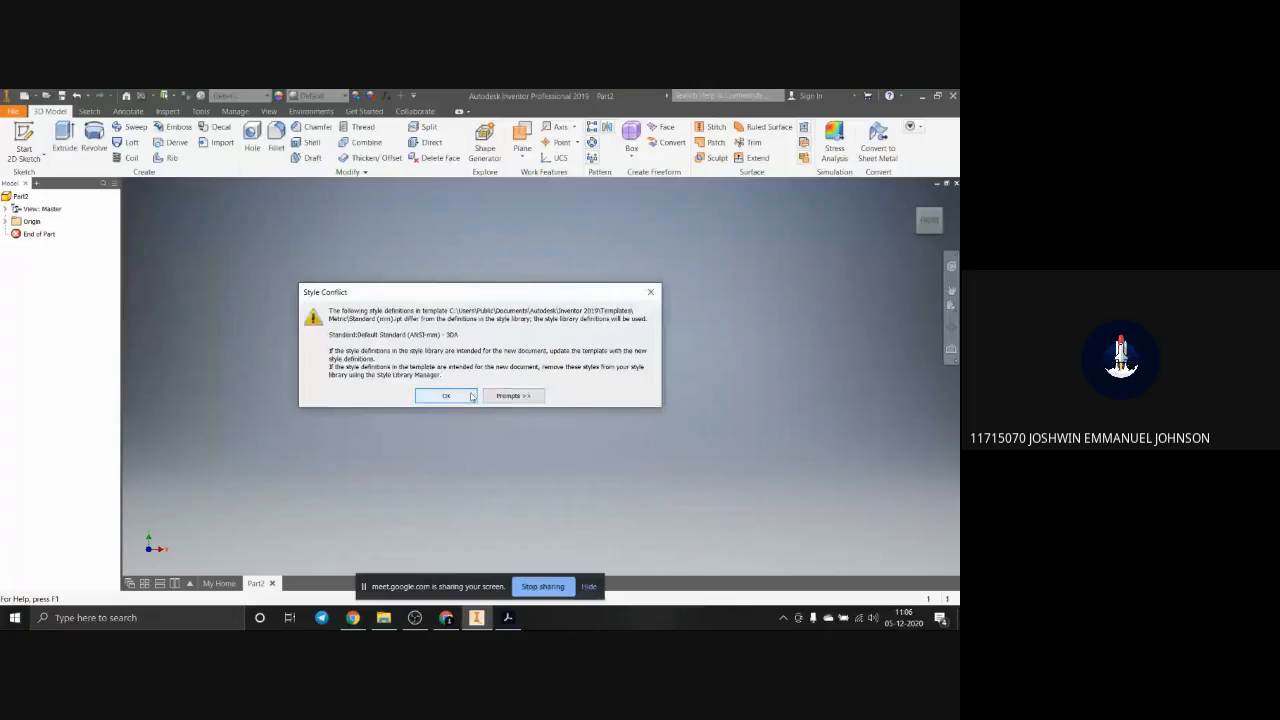
left_click(450, 396)
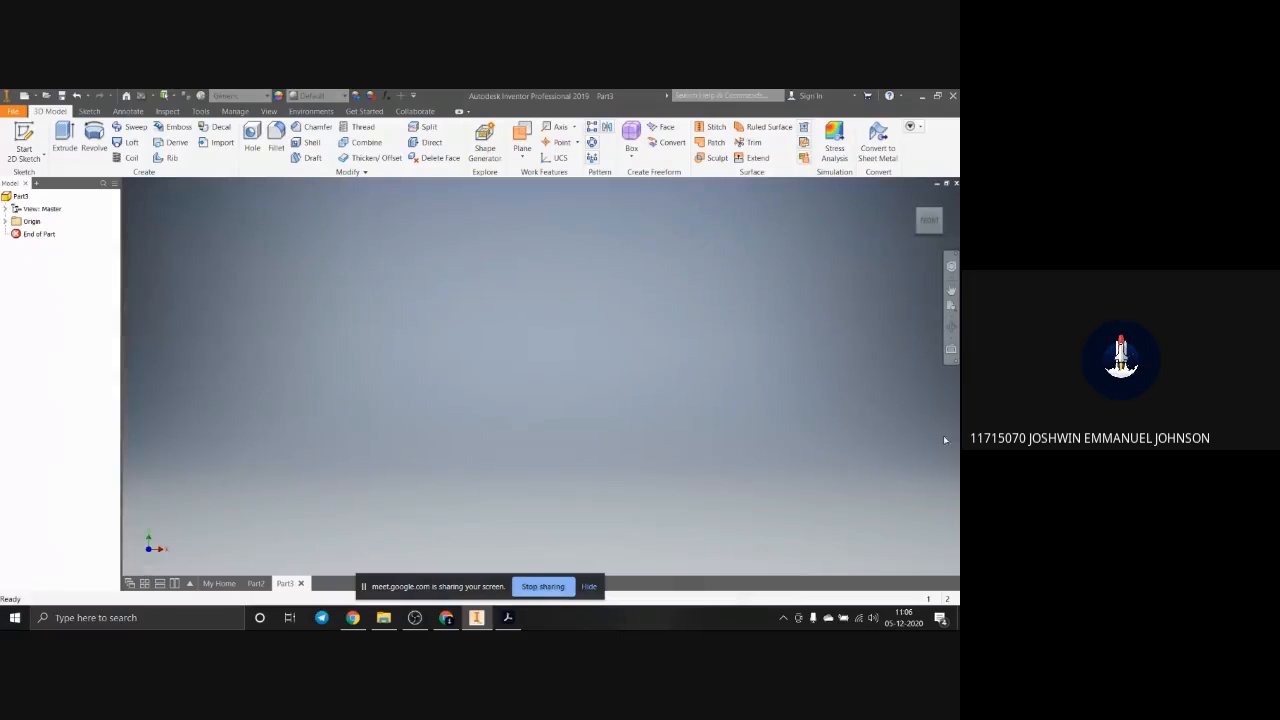
Step: Consult the isometric drawing in Acrobat, return to Inventor, and make the YZ, XZ and XY origin planes visible
left_click(507, 618)
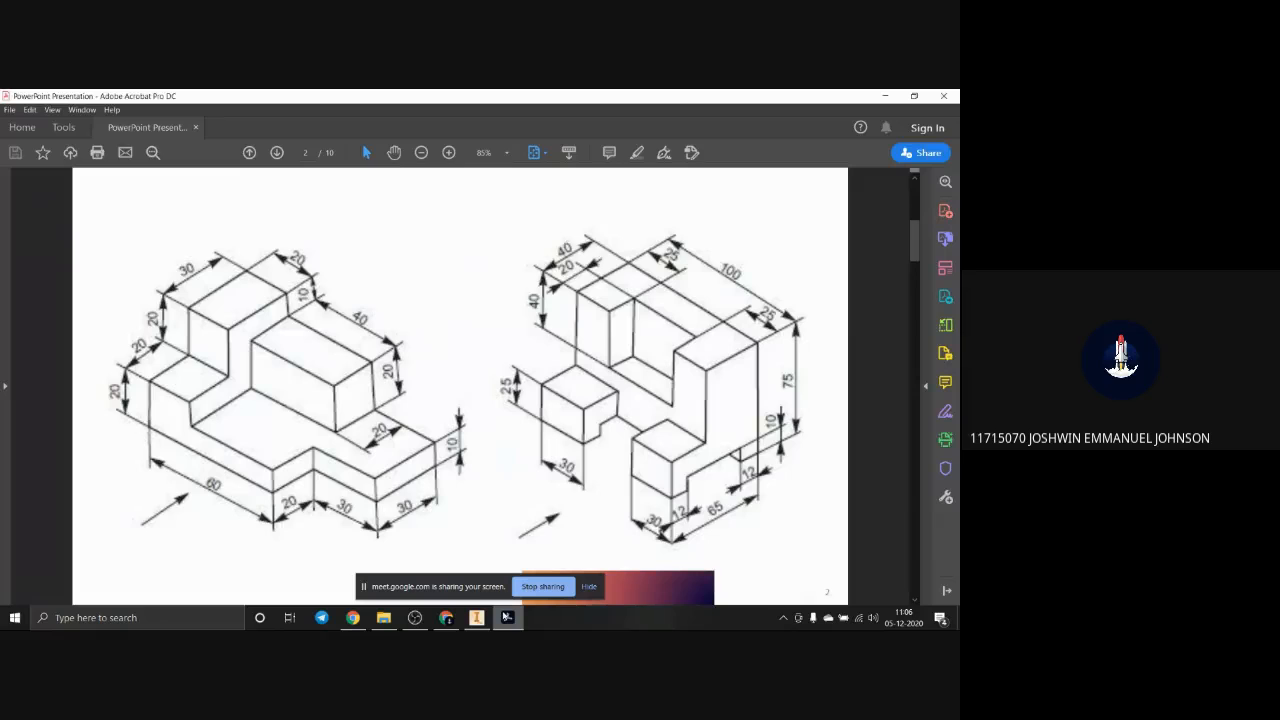
left_click(507, 618)
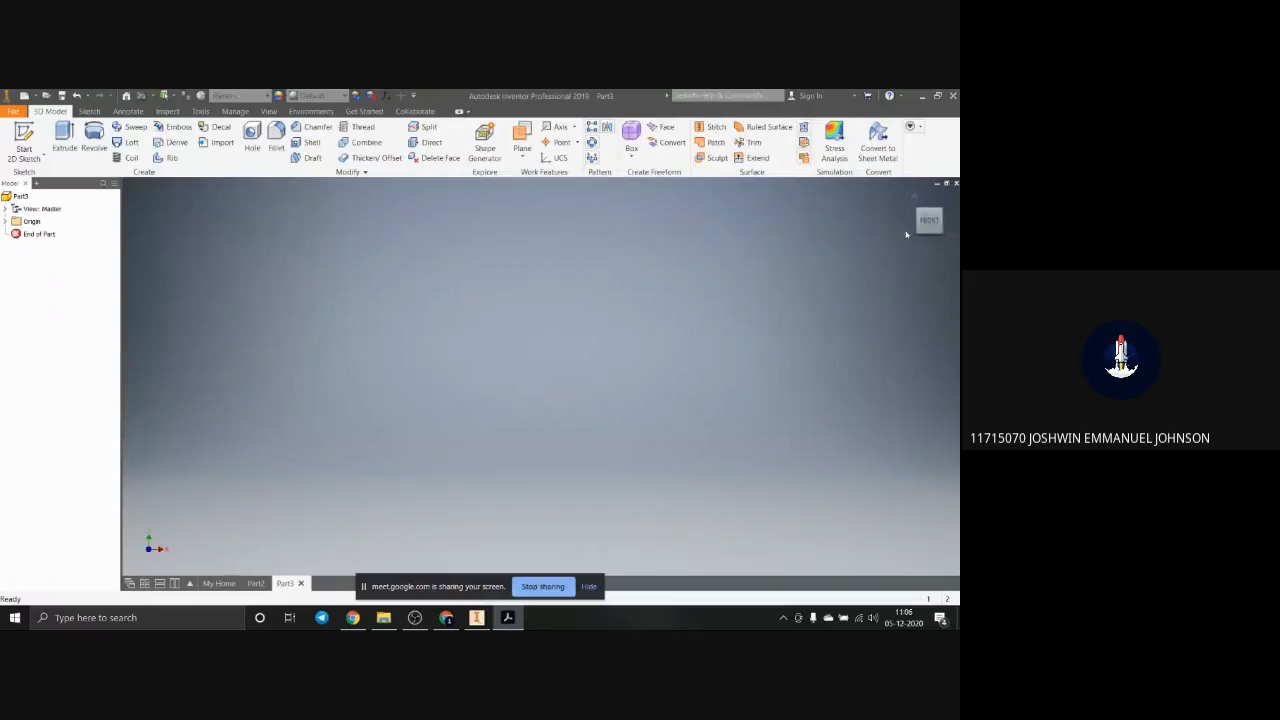
left_click(4, 221)
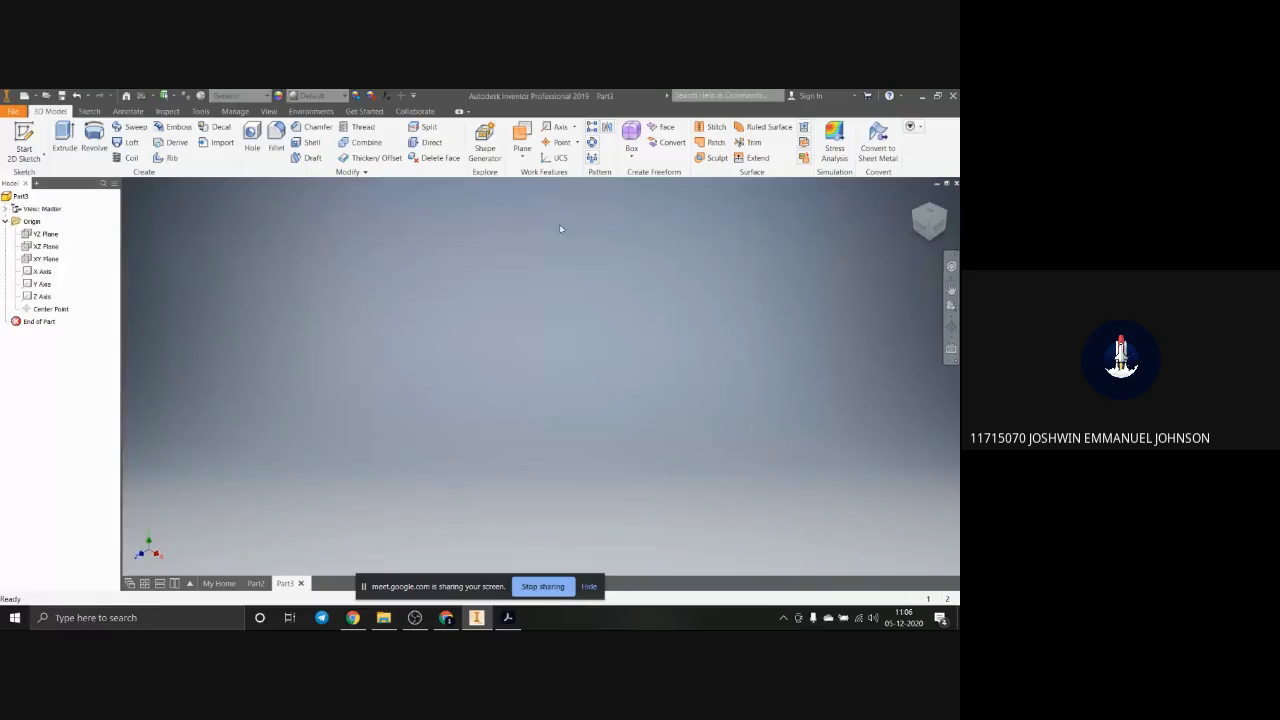
left_click(44, 235)
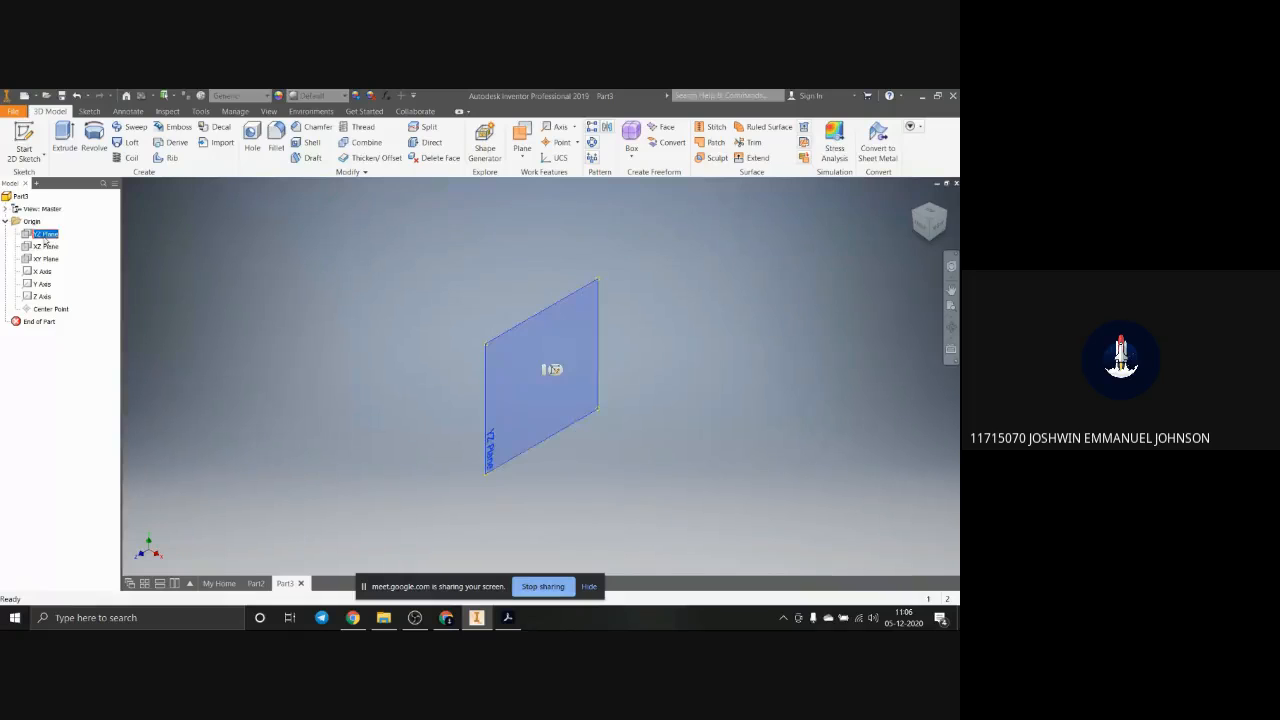
right_click(41, 241)
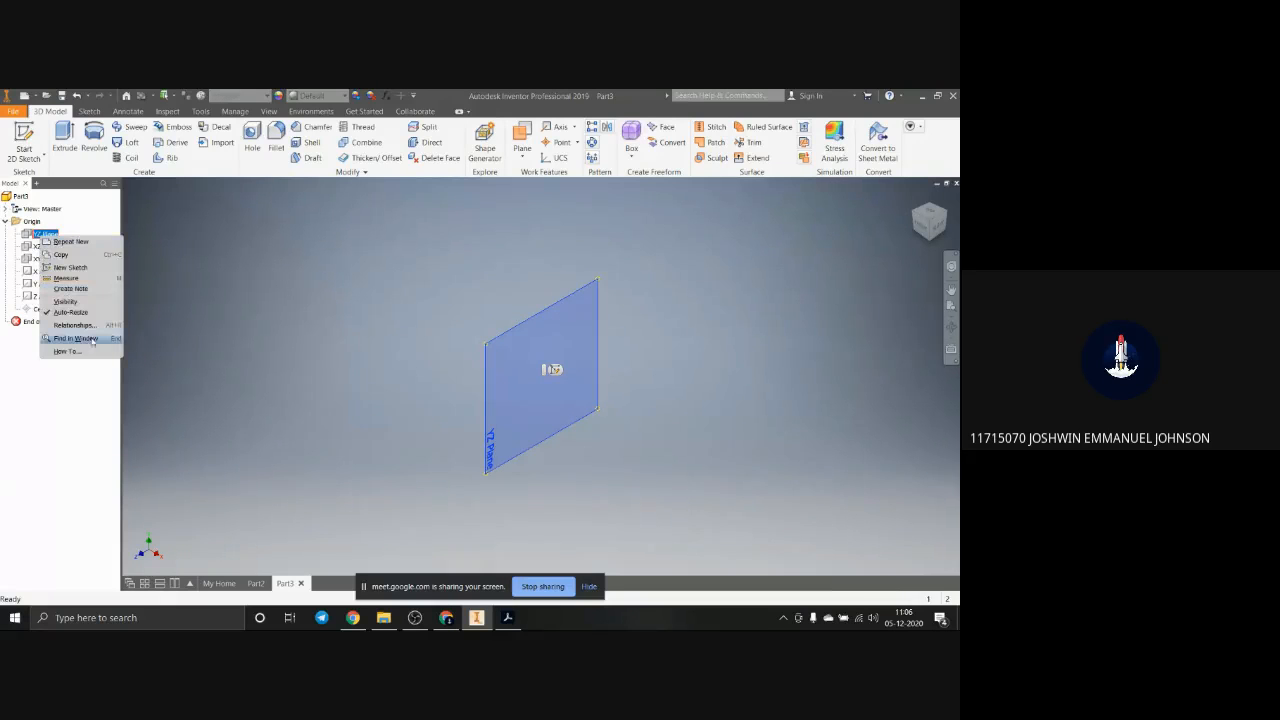
left_click(77, 302)
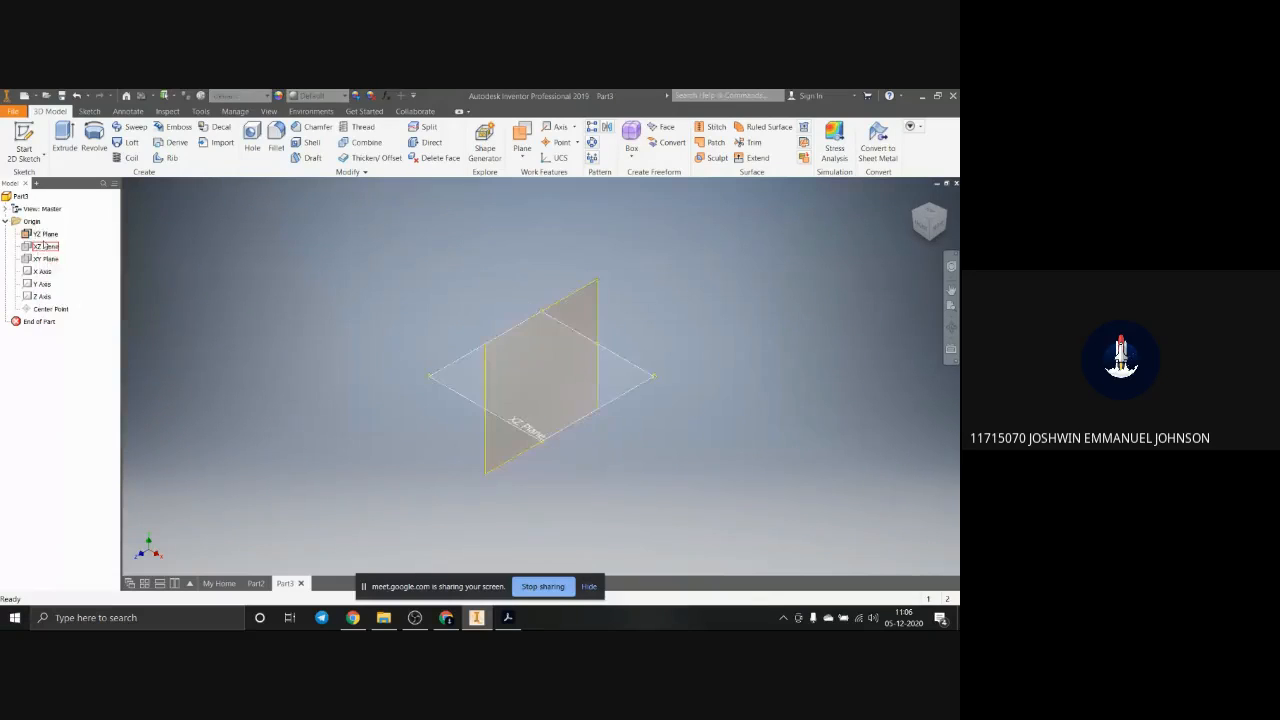
right_click(43, 244)
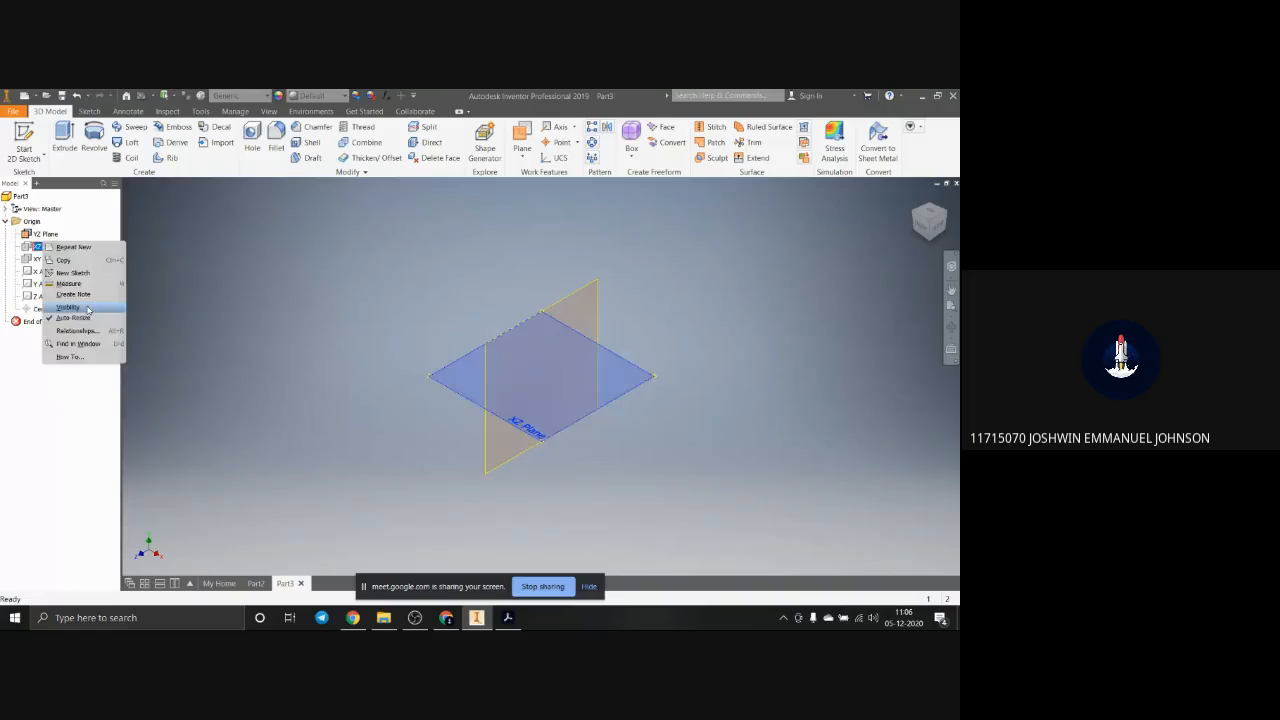
left_click(82, 307)
right_click(40, 259)
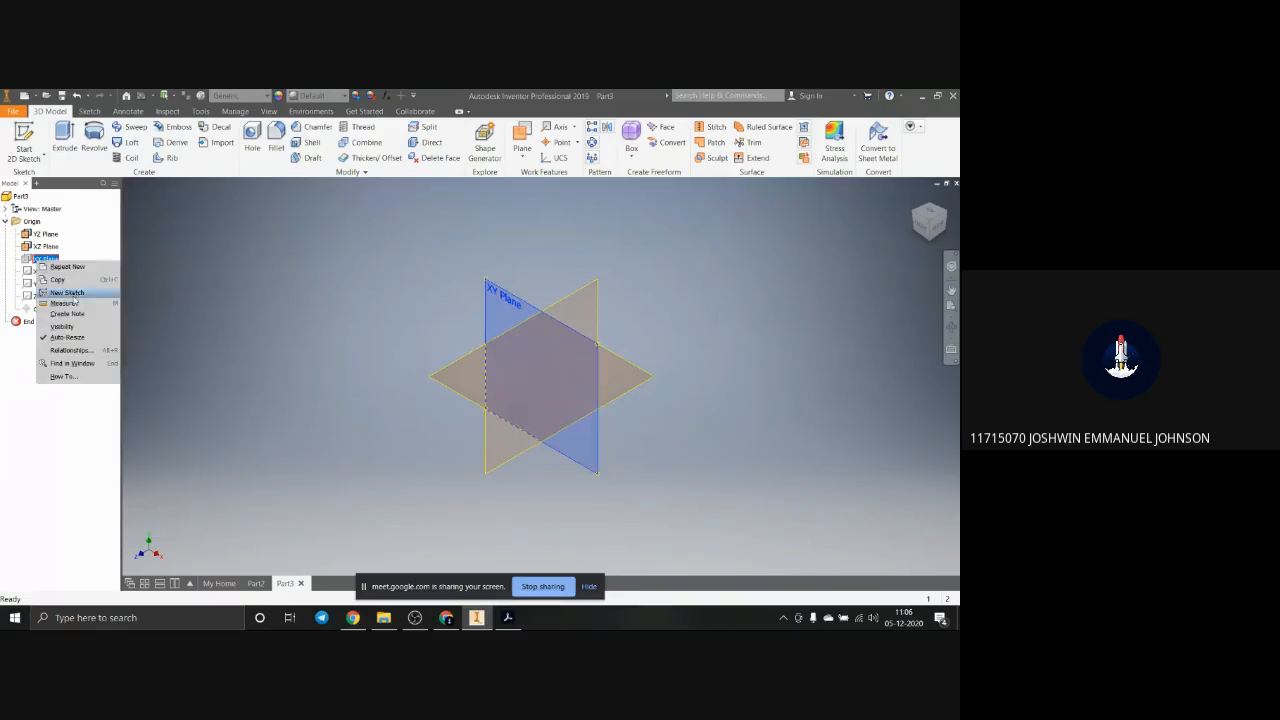
left_click(80, 325)
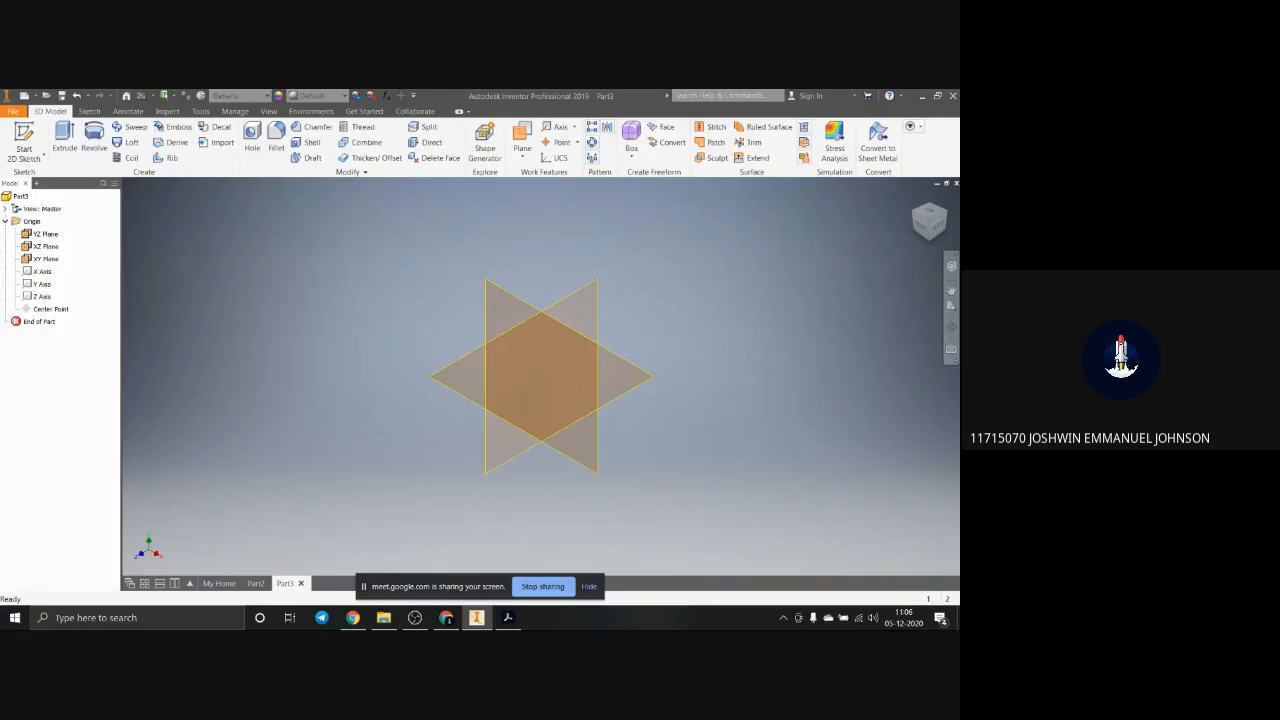
Step: Check the isometric drawing in Acrobat again and start a new sketch on the YZ plane in Inventor
left_click(507, 617)
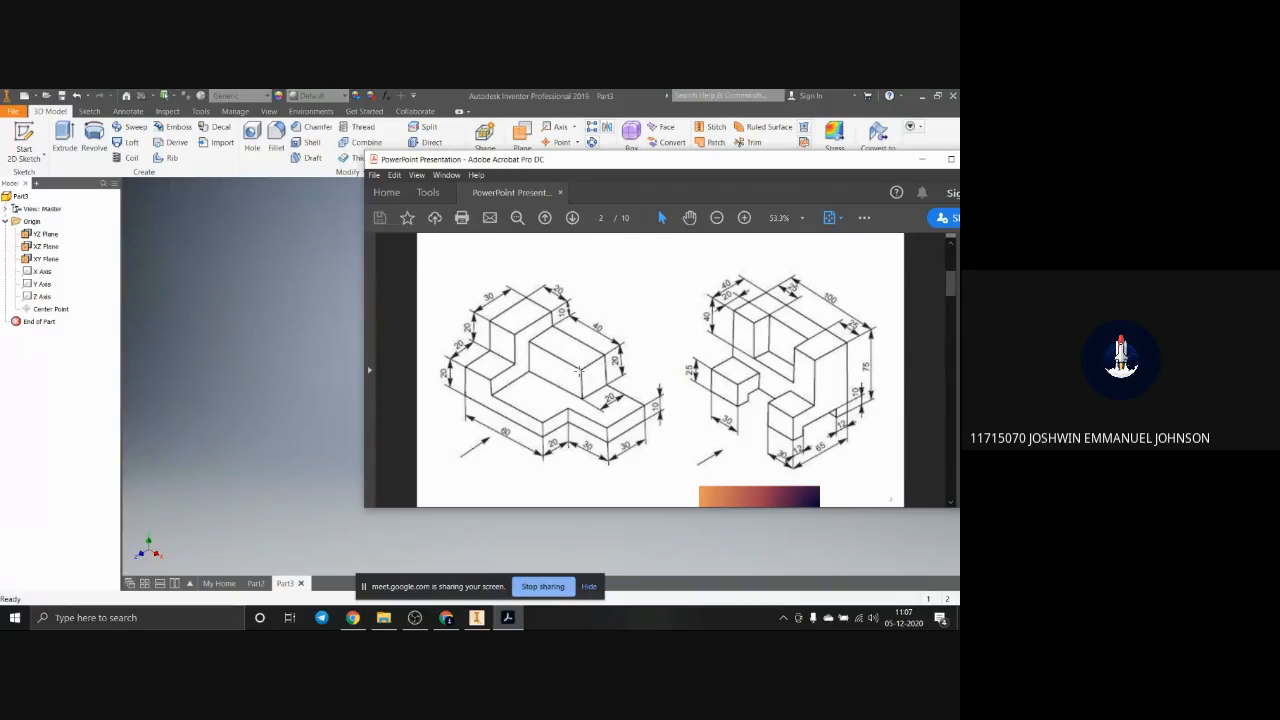
left_click(921, 159)
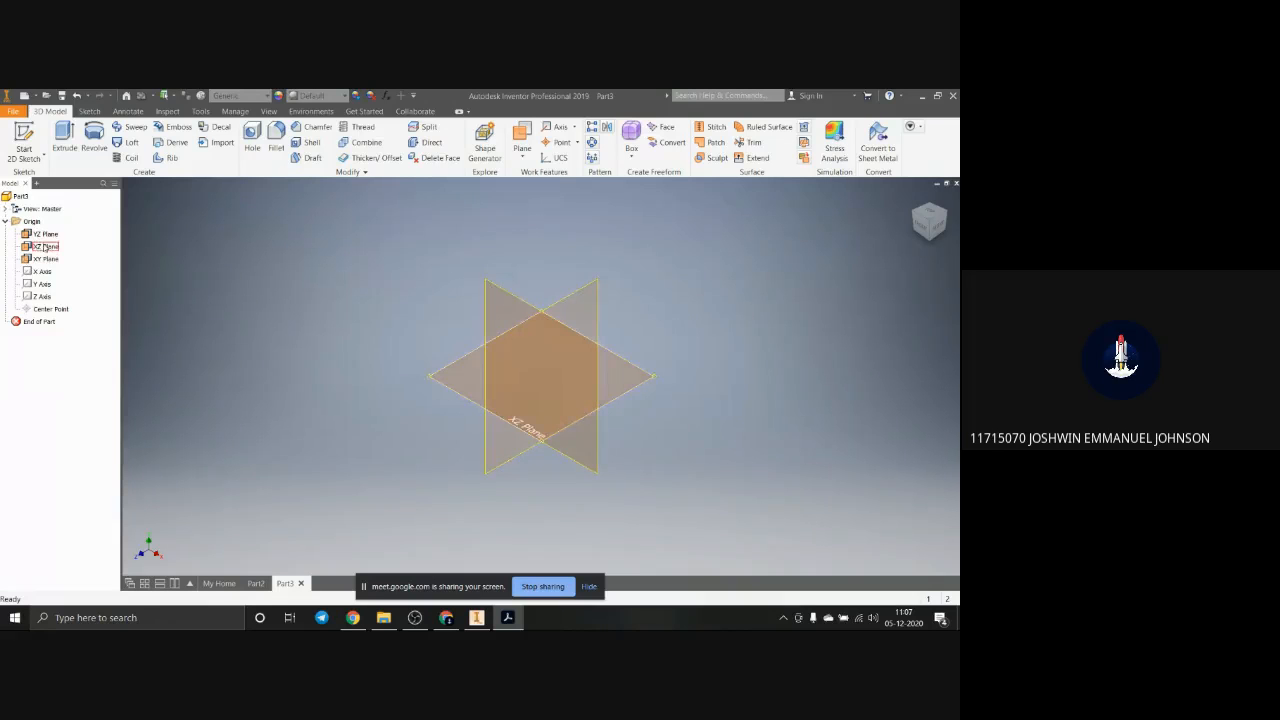
left_click(48, 238)
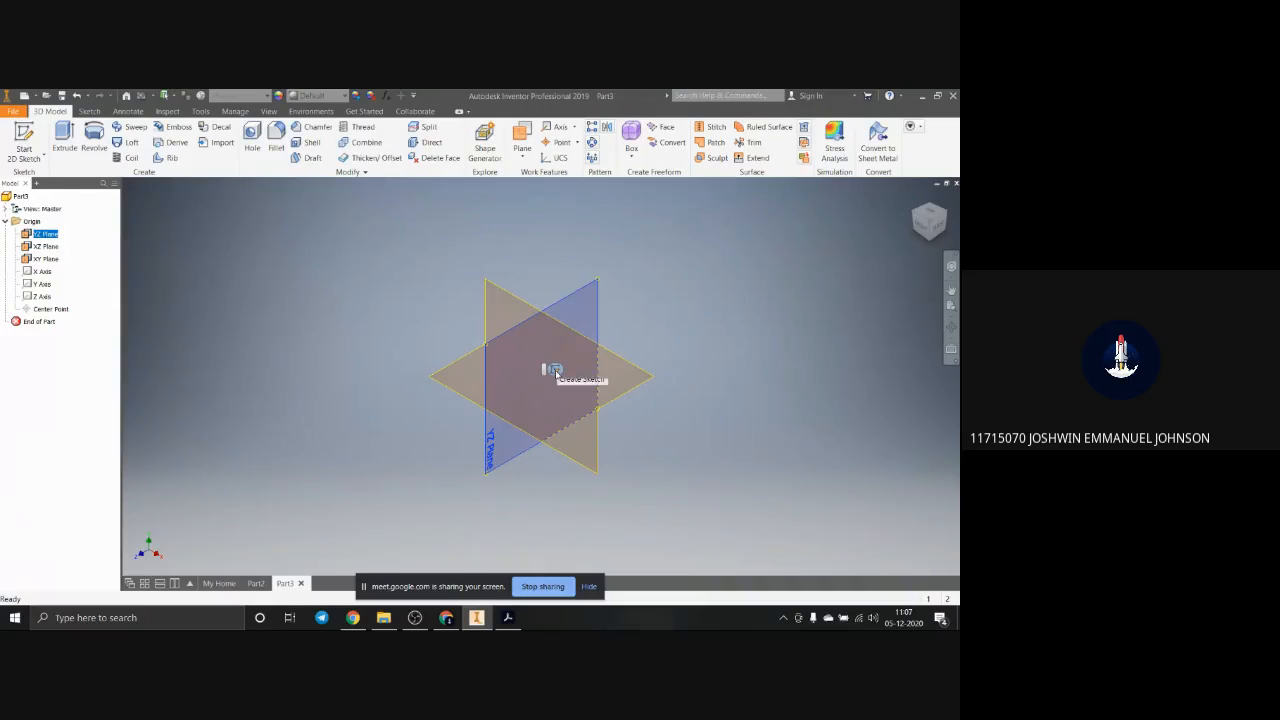
left_click(554, 371)
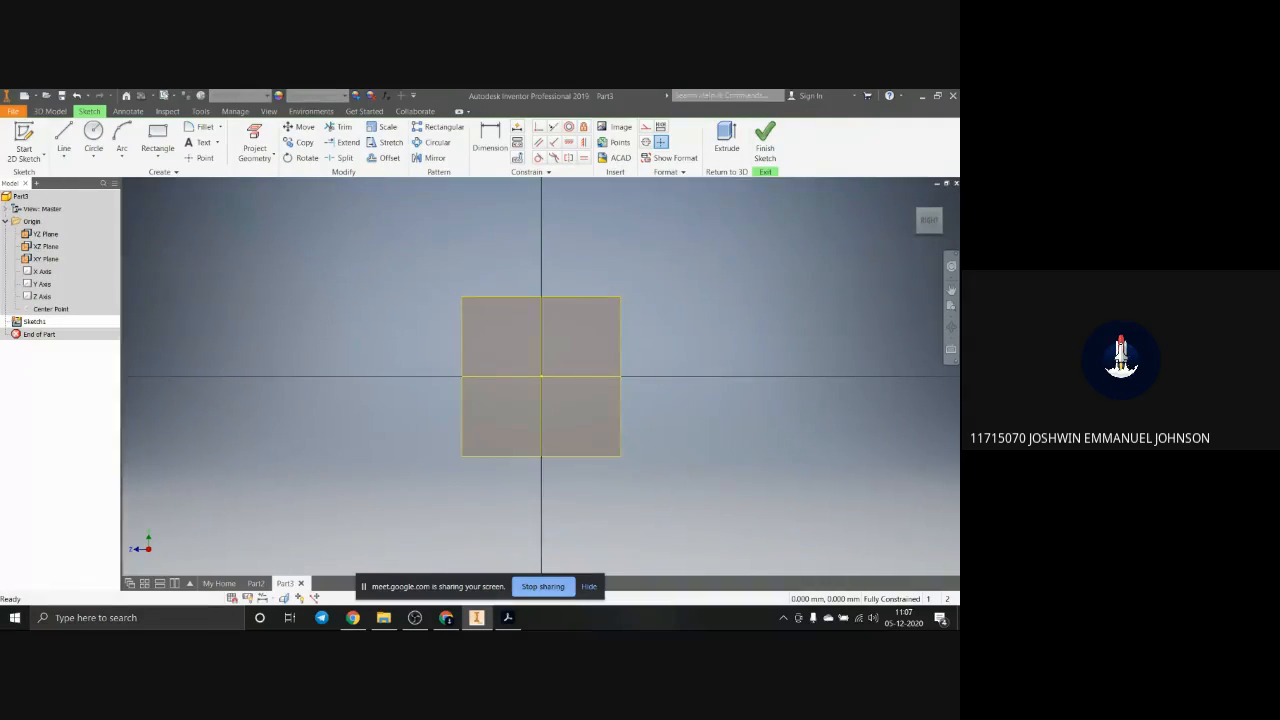
Step: Bring up the reference drawing in Acrobat and place its window beside the sketch to examine the stepped block's dimensions
left_click(507, 618)
left_click_drag(852, 213, 676, 156)
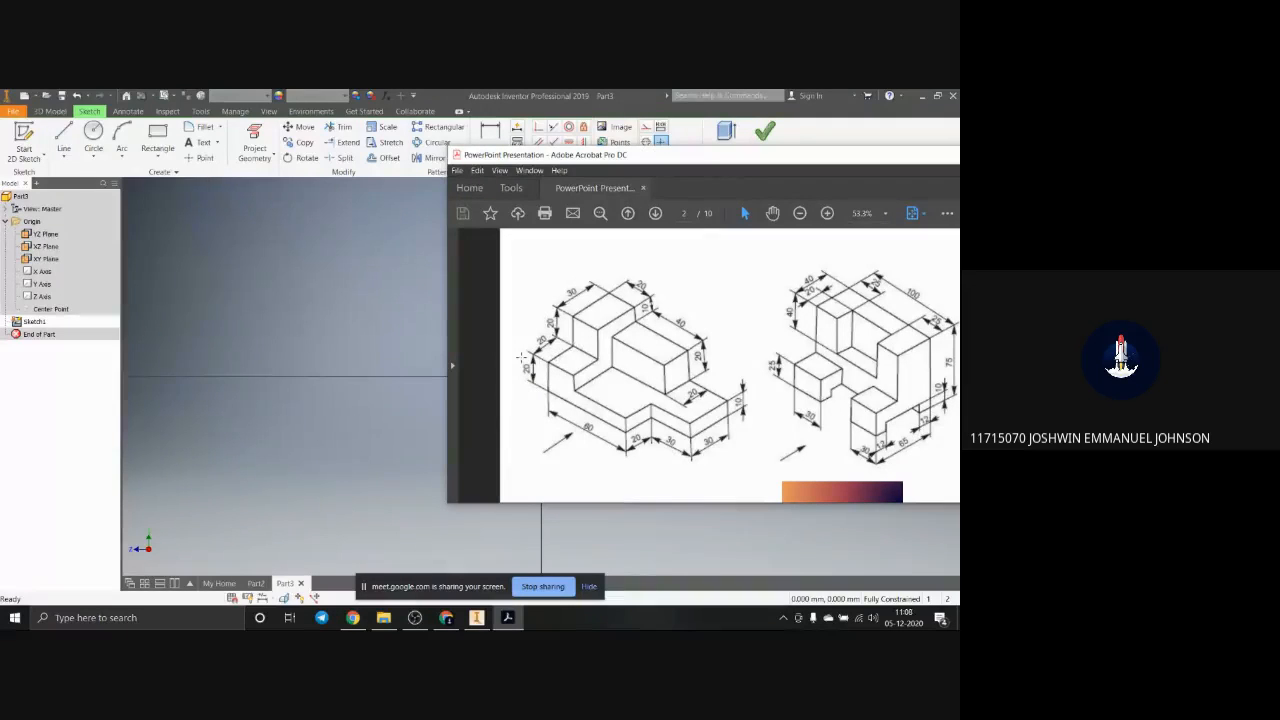
left_click_drag(780, 158, 953, 166)
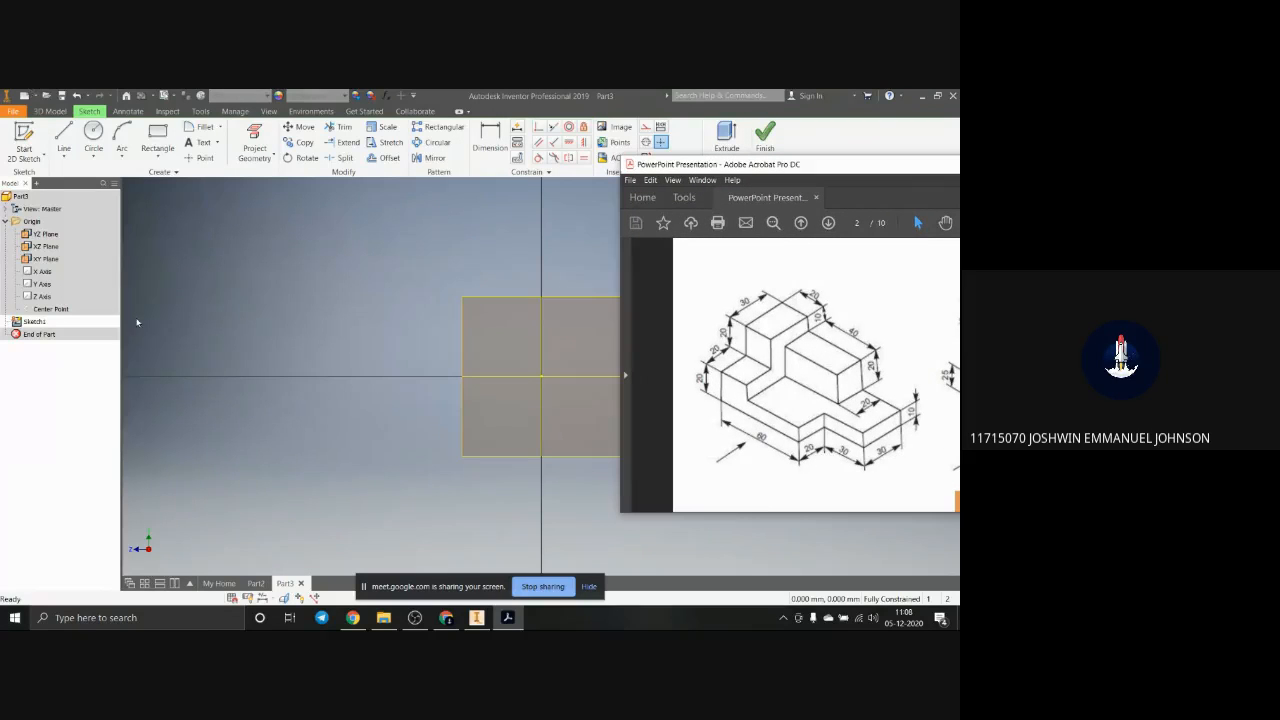
Step: Sketch a 10 mm long, nearly horizontal line across the vertical axis, above the sketch origin
left_click(63, 140)
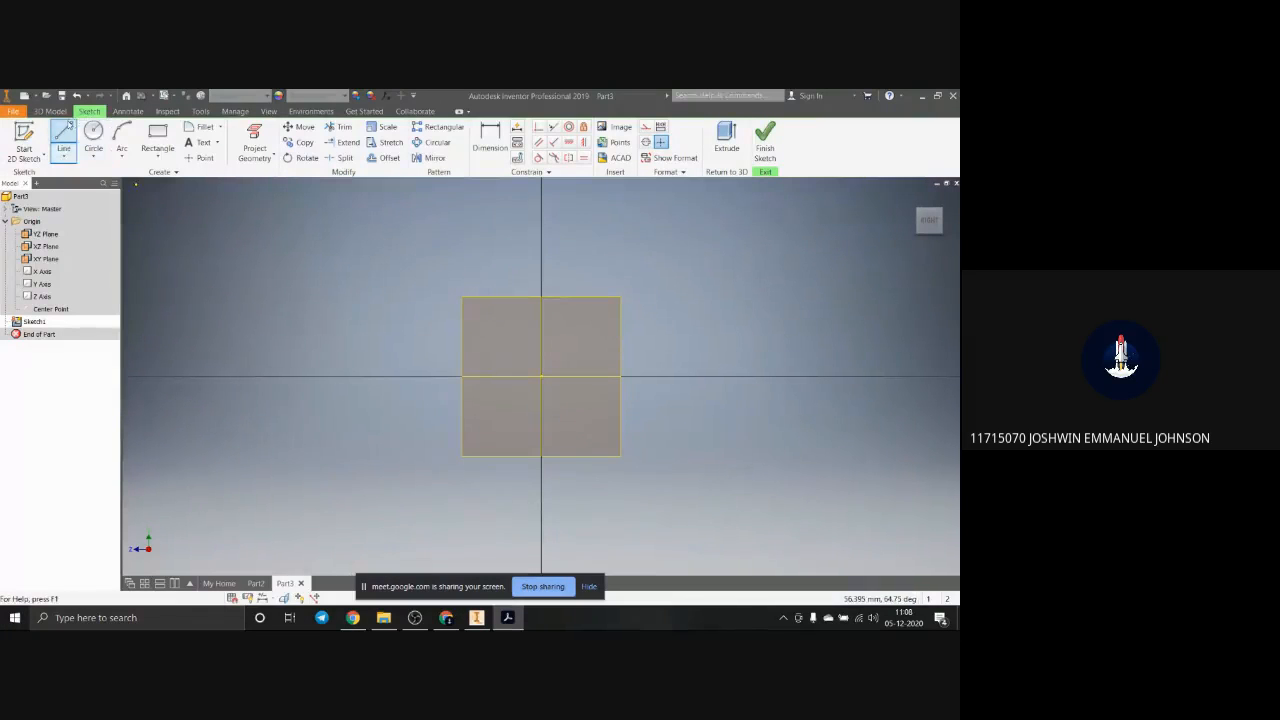
left_click(63, 150)
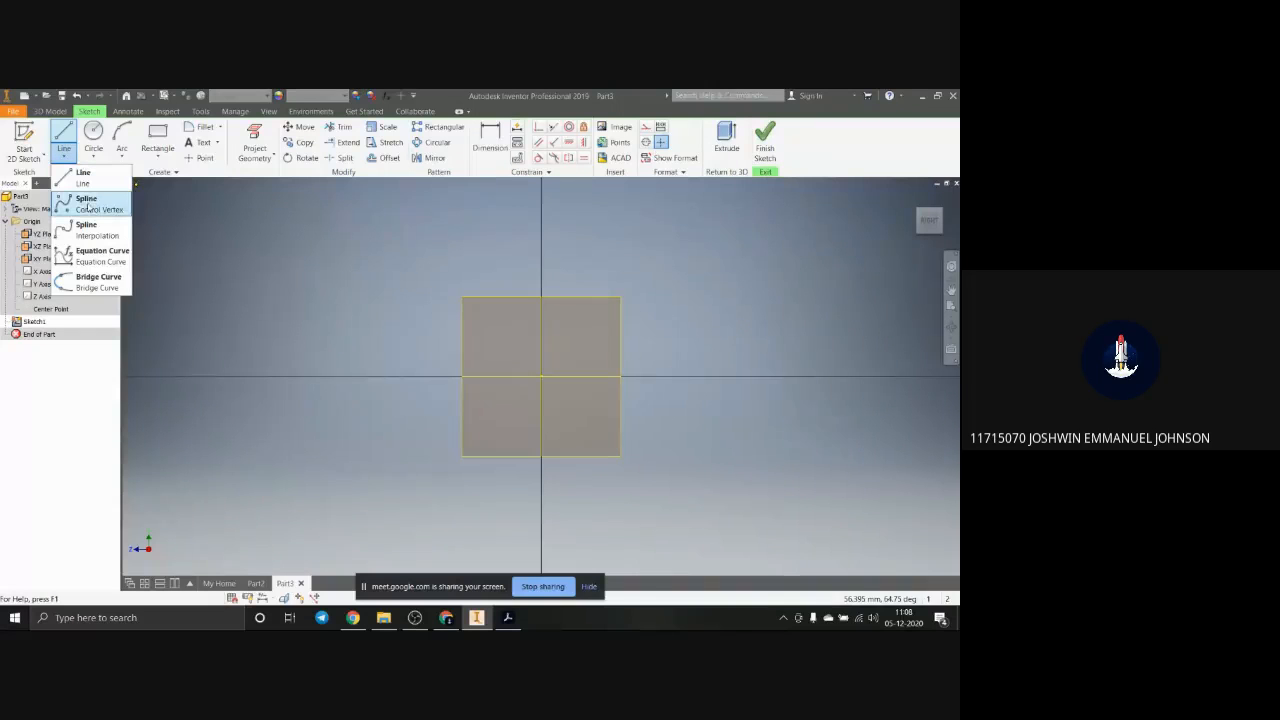
left_click(83, 176)
left_click(473, 348)
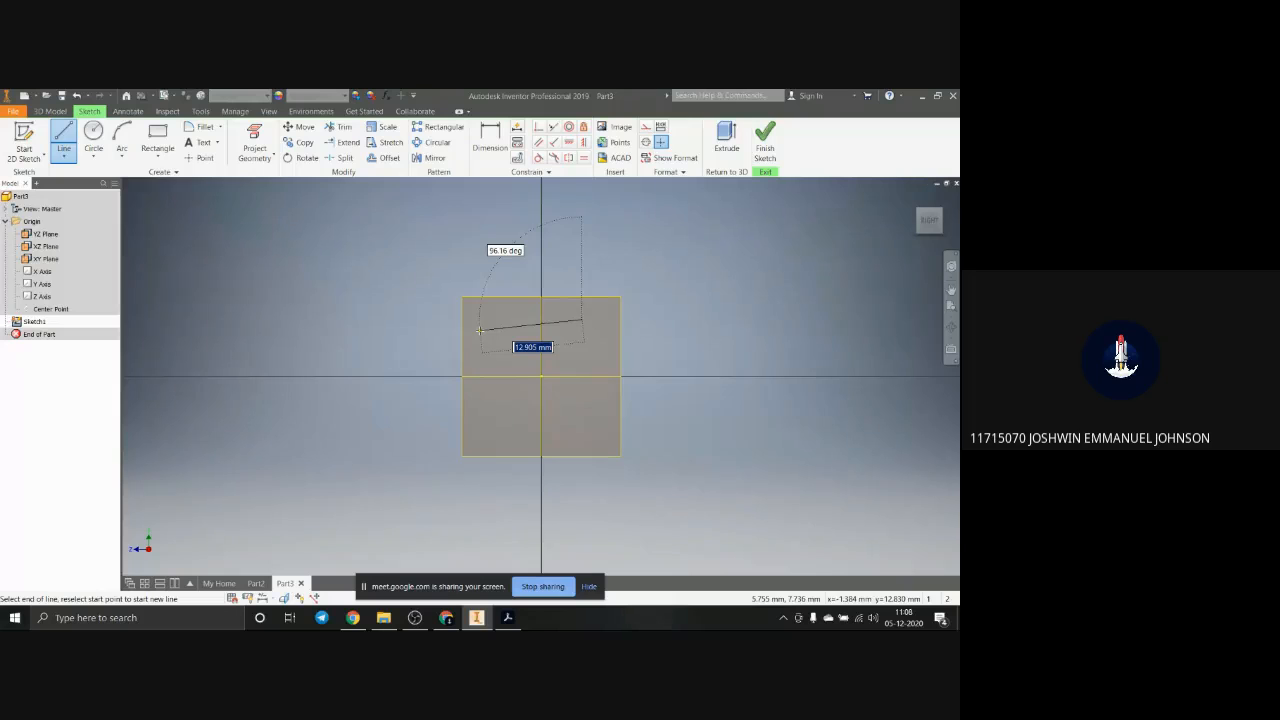
type("10")
key("Return")
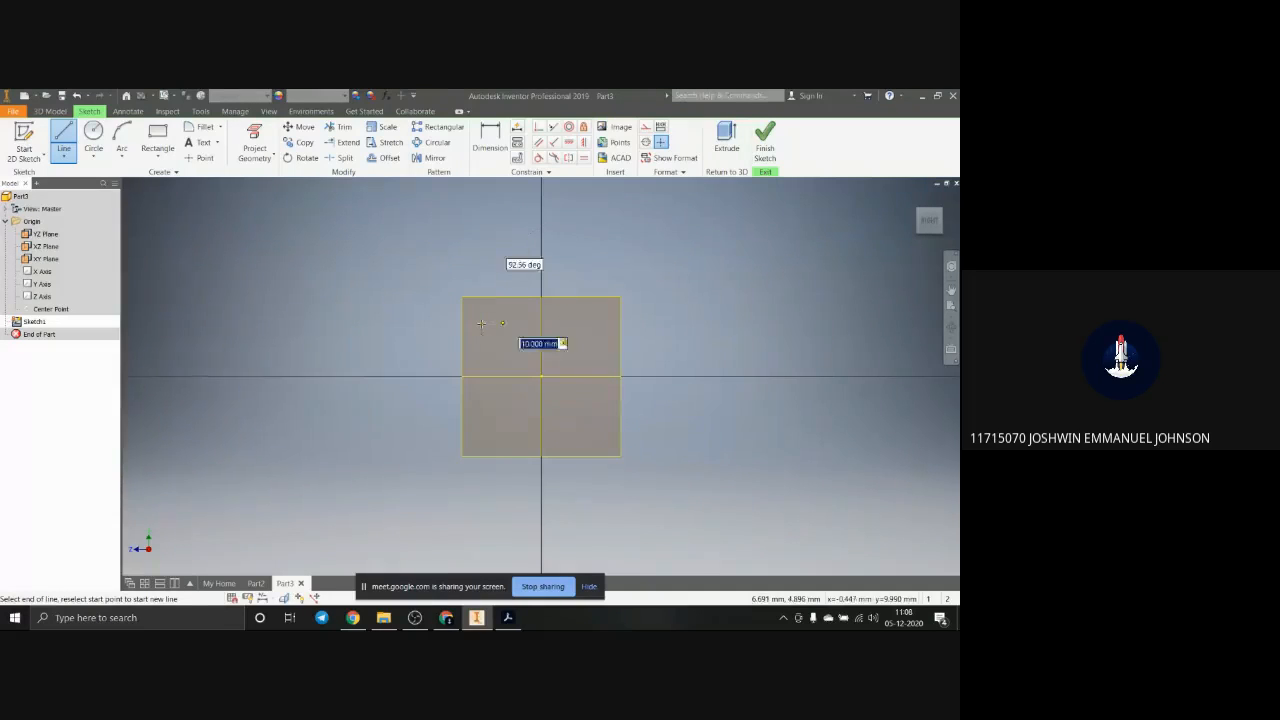
scroll(513, 330, "down", 8)
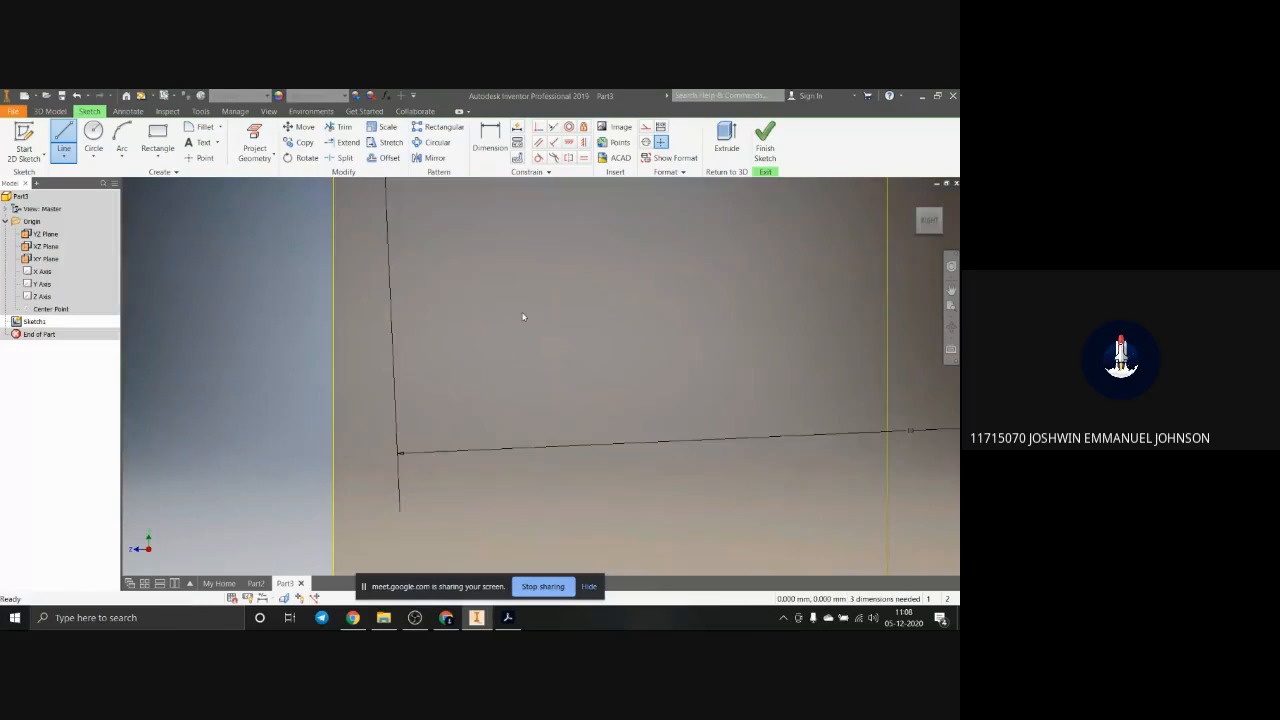
scroll(524, 313, "up", 5)
scroll(608, 280, "down", 3)
key("Escape")
left_click(63, 157)
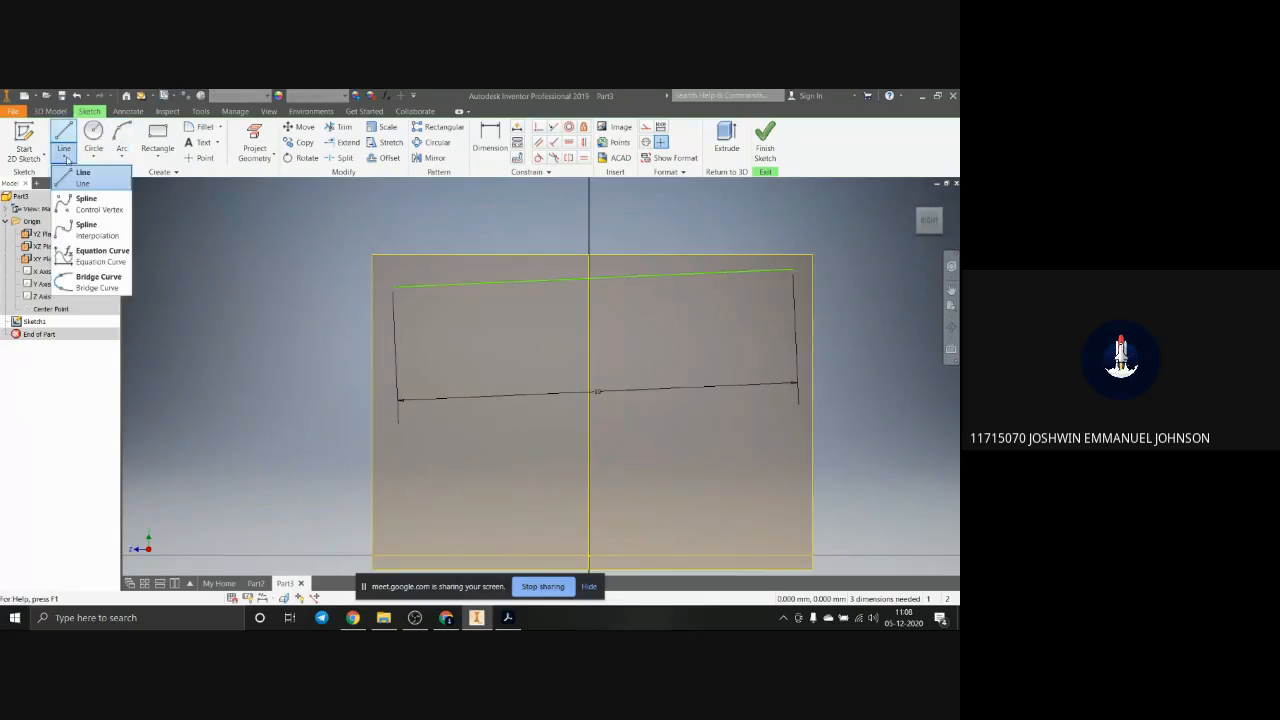
left_click(86, 194)
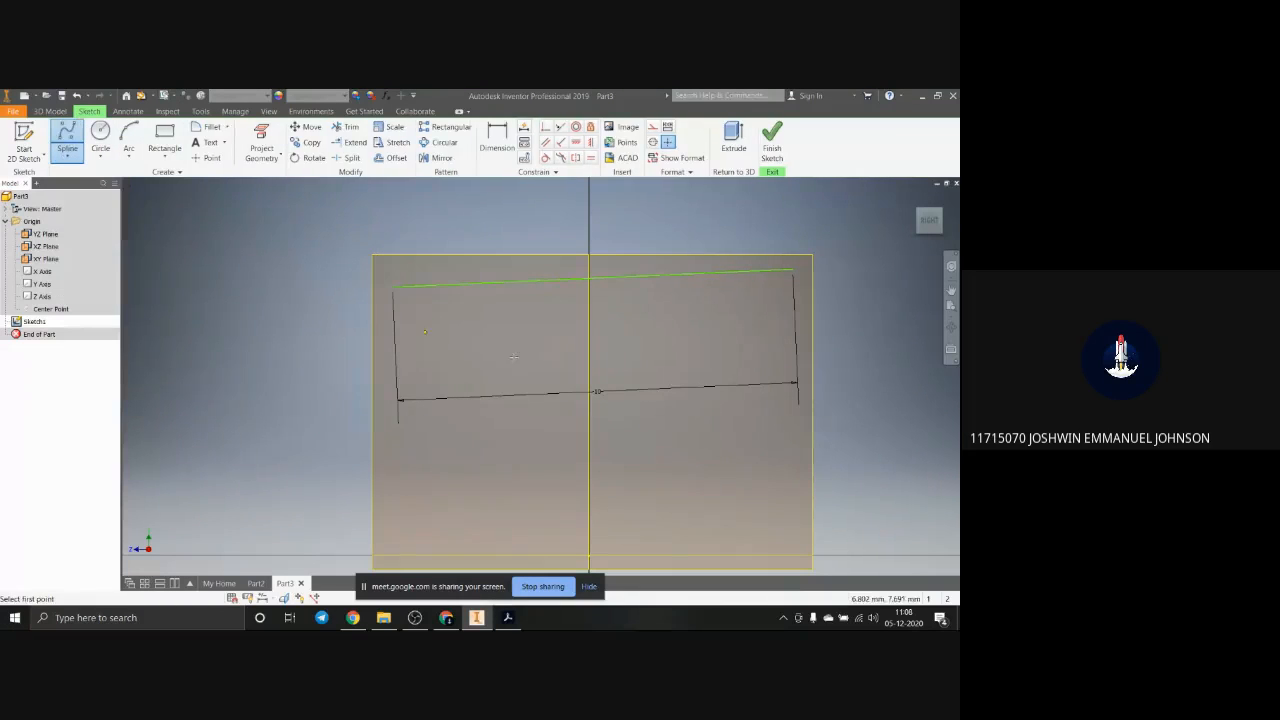
left_click(693, 315)
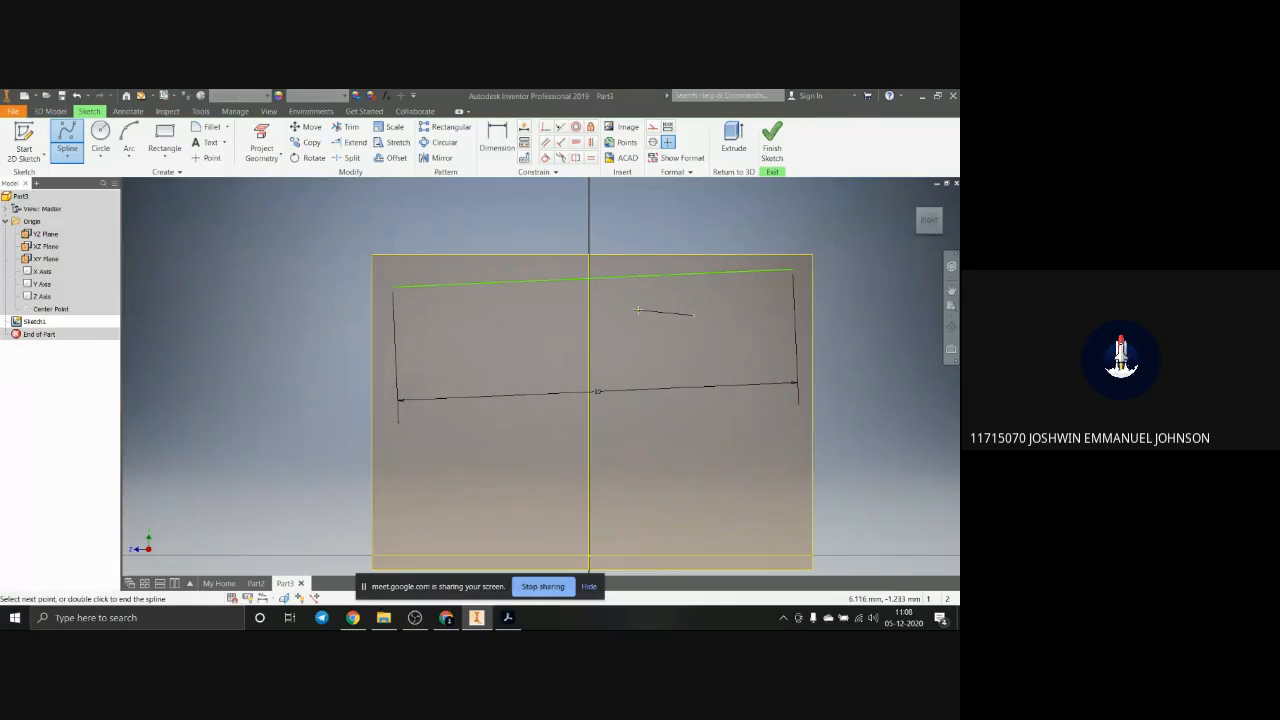
left_click(567, 359)
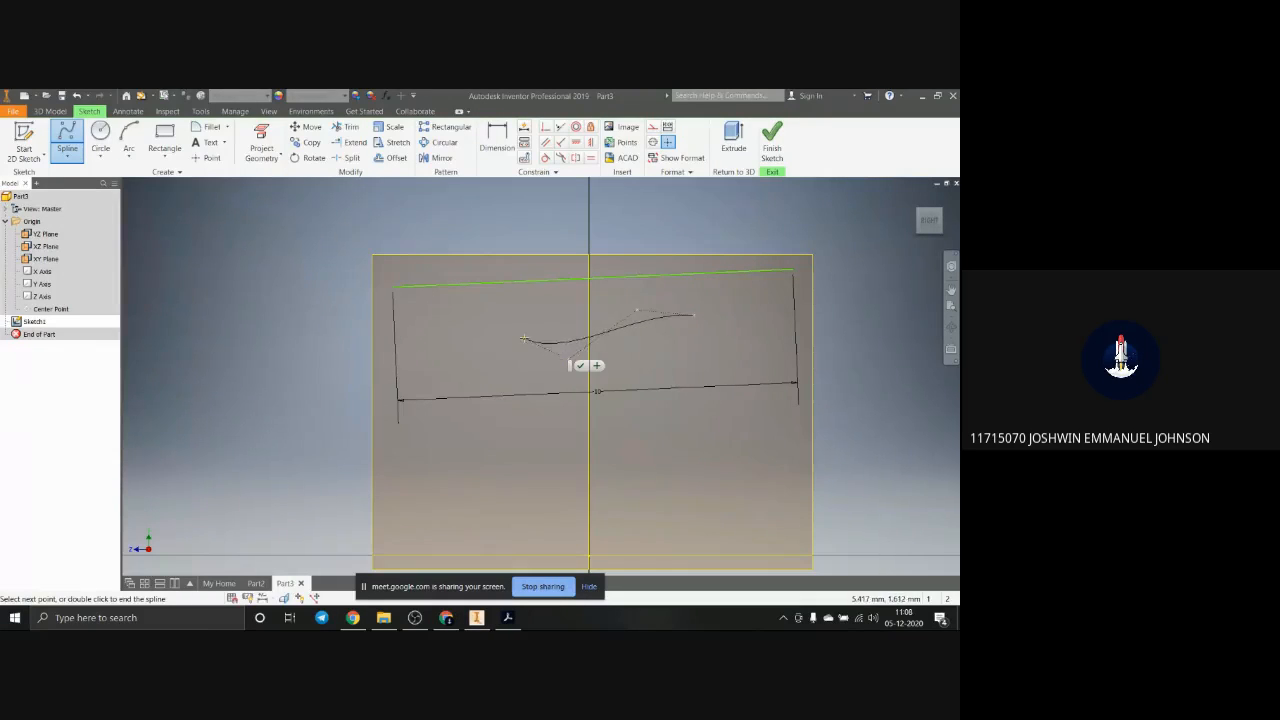
left_click(398, 352)
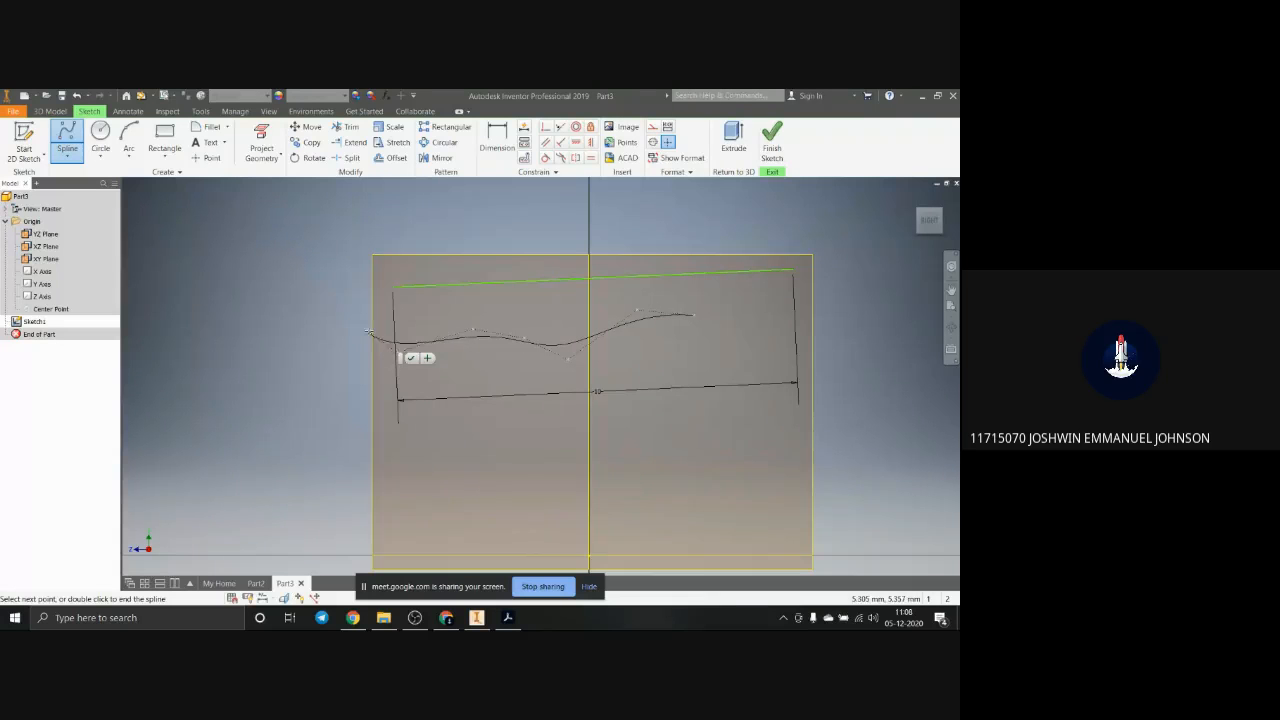
left_click(368, 330)
double_click(265, 366)
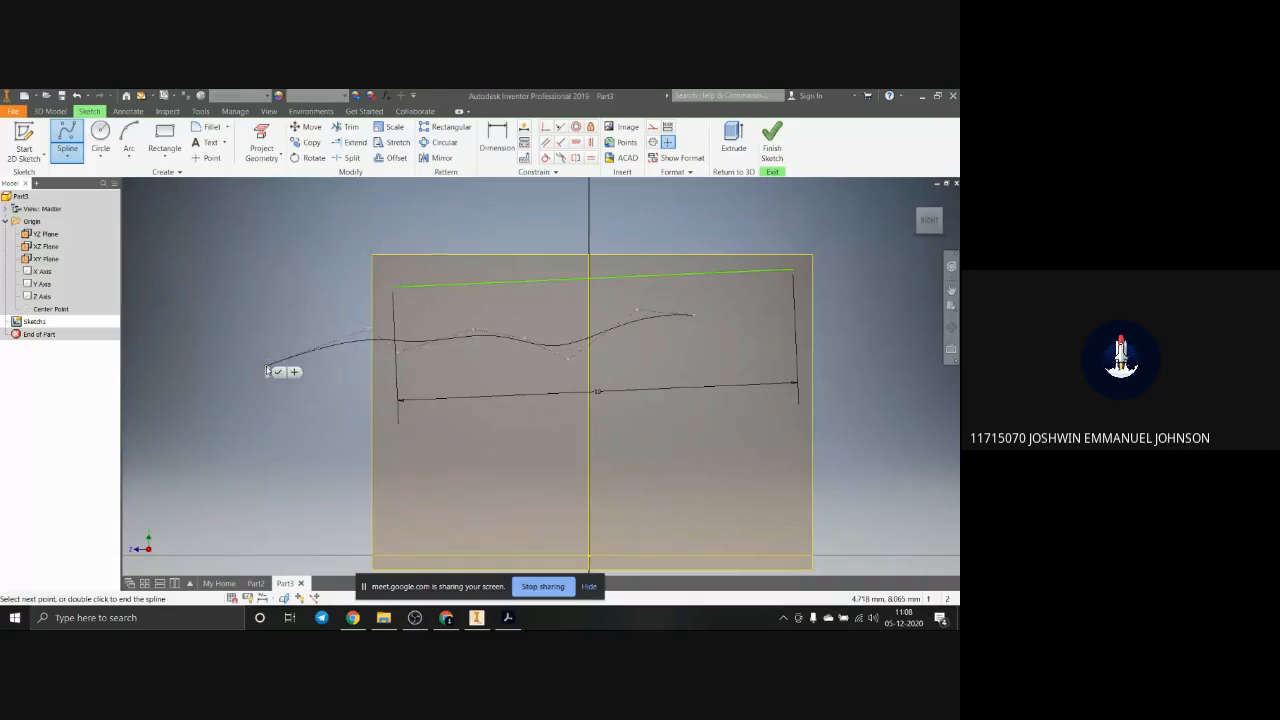
key("Escape")
Step: Delete the 10 mm near-horizontal line and its dimension from the sketch
left_click(67, 157)
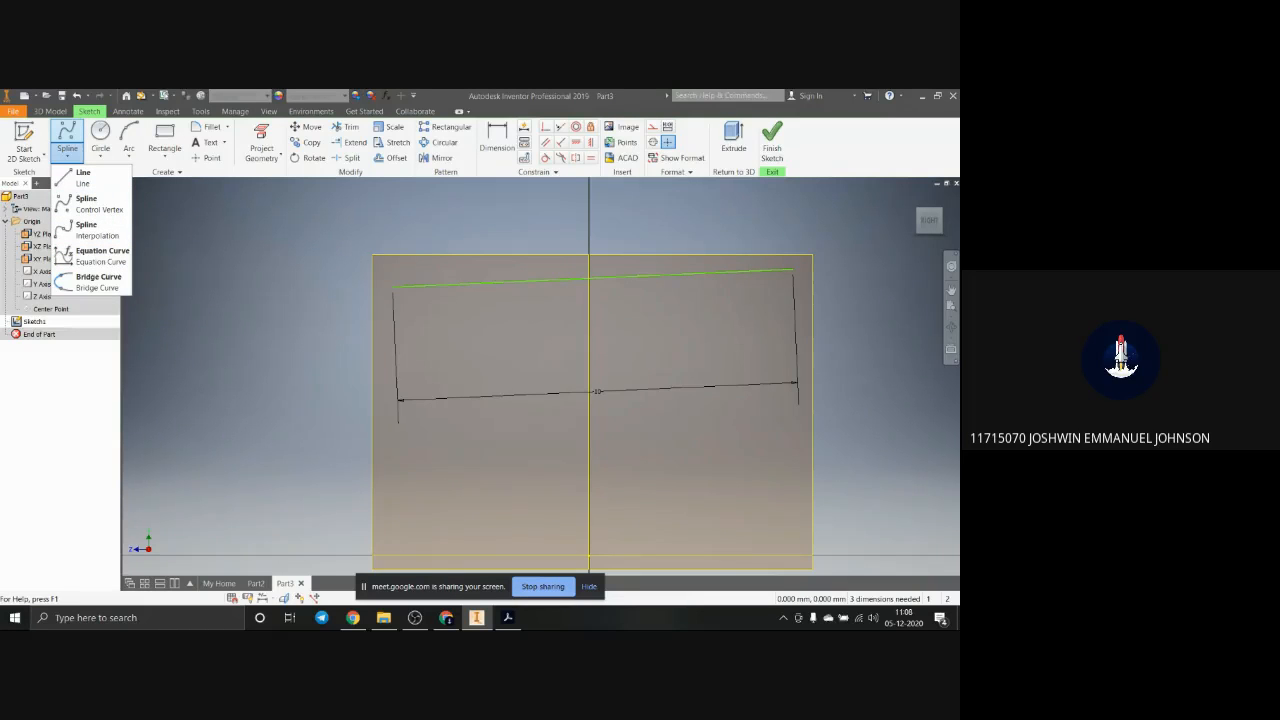
left_click(84, 178)
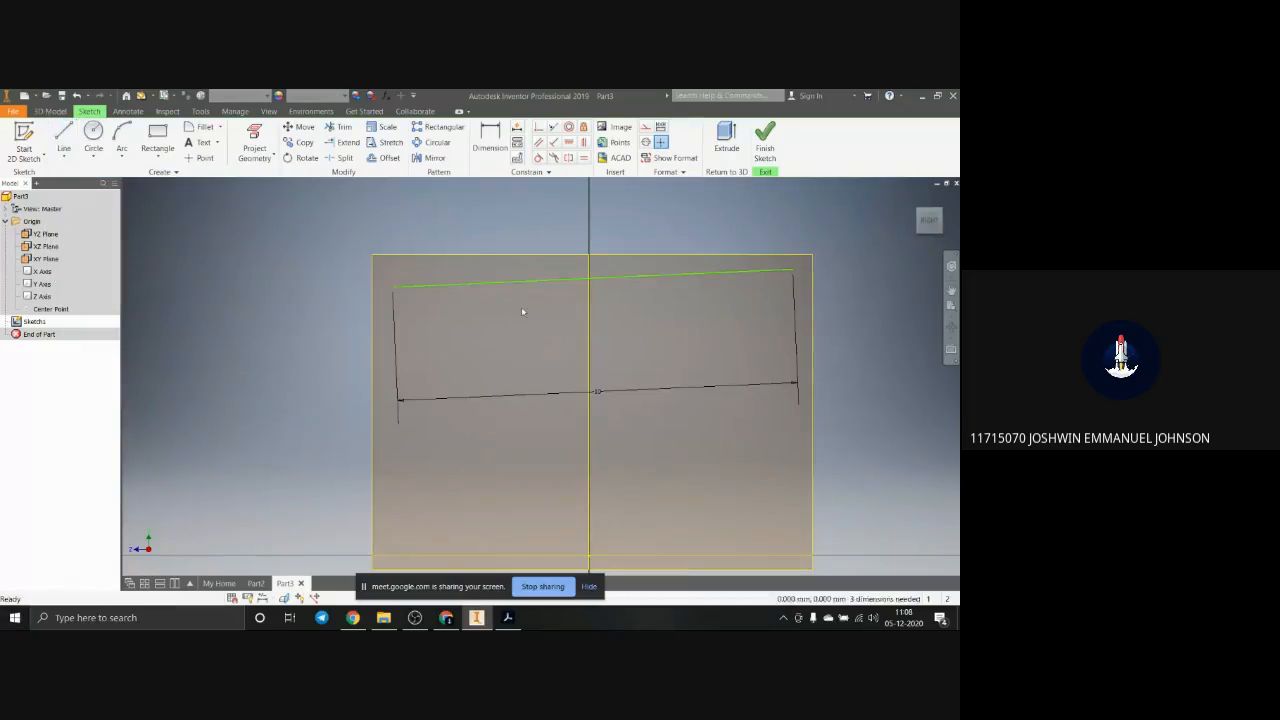
key("Delete")
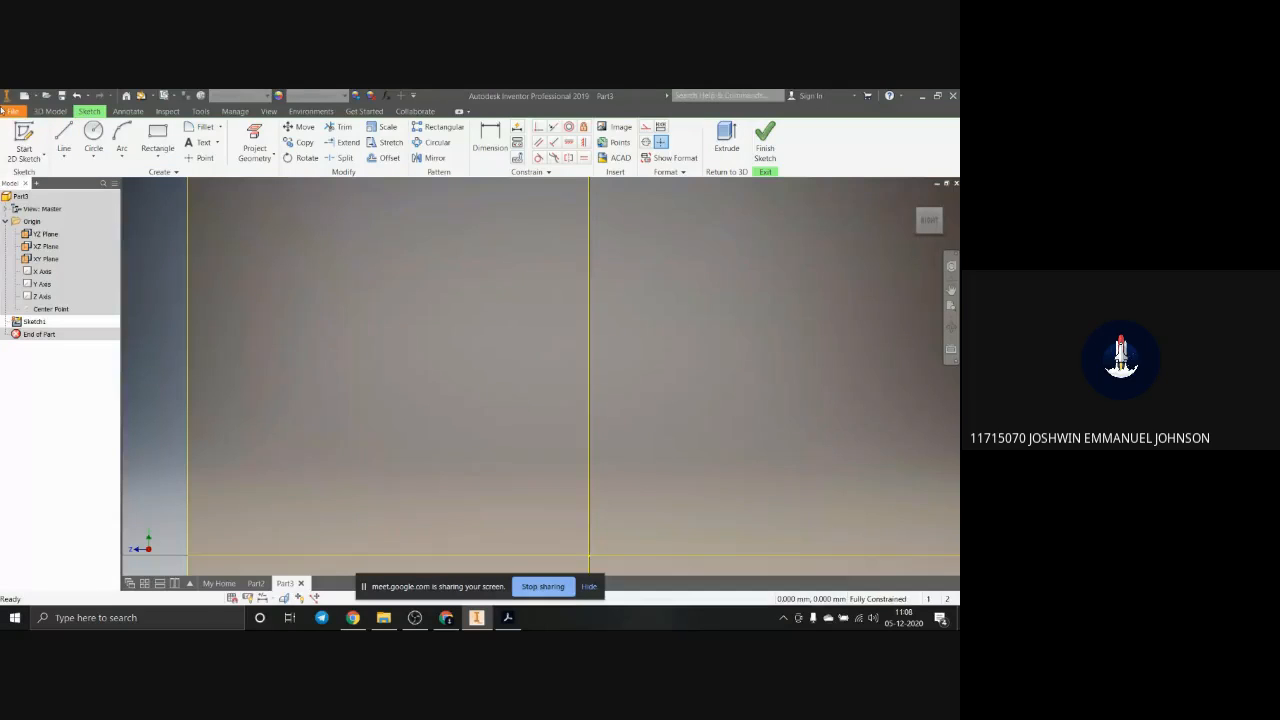
Step: Arrange Inventor and the Acrobat reference drawing side by side, keeping the Line command ready in the sketch
left_click(65, 135)
scroll(658, 353, "down", 5)
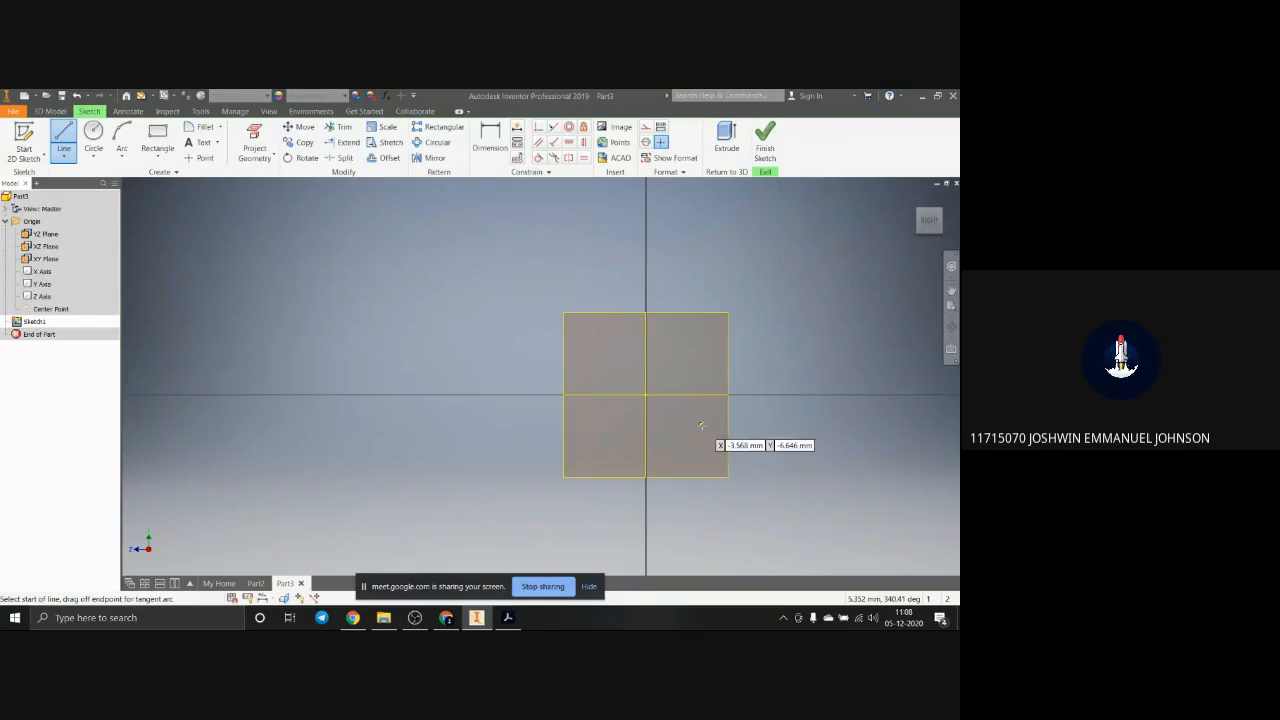
scroll(695, 348, "up", 3)
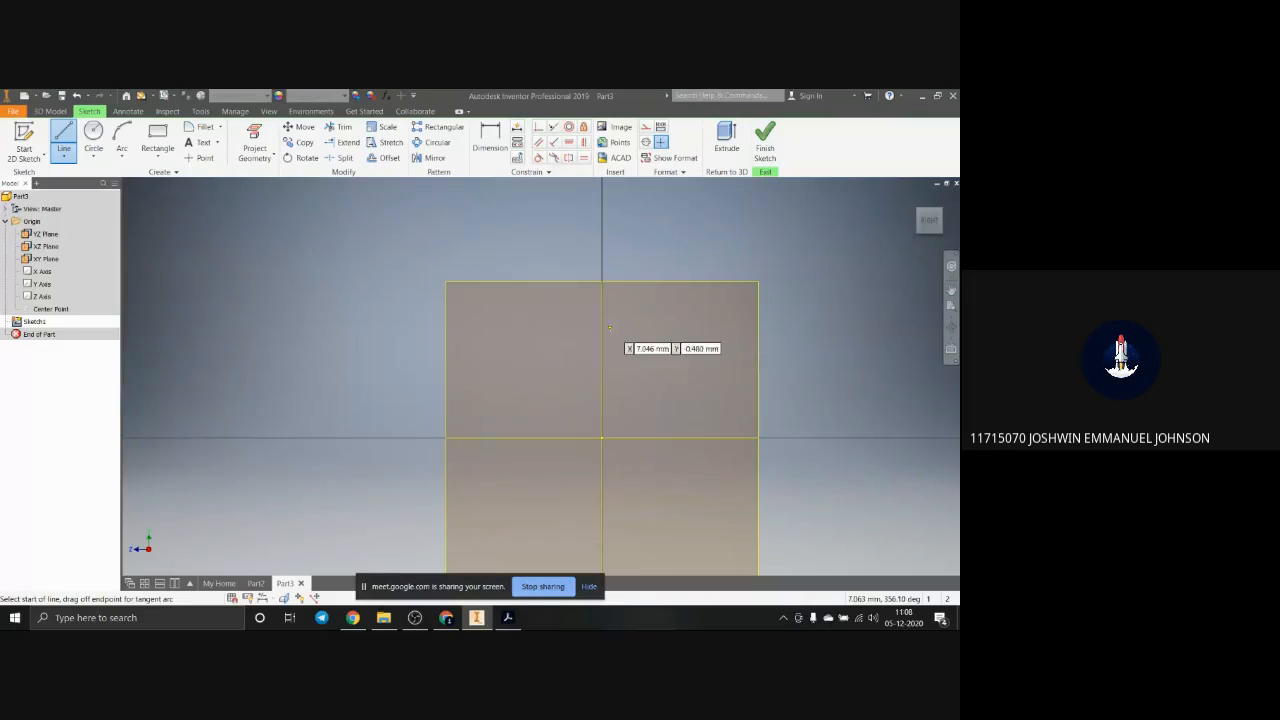
left_click_drag(959, 132, 912, 190)
left_click_drag(645, 107, 1, 126)
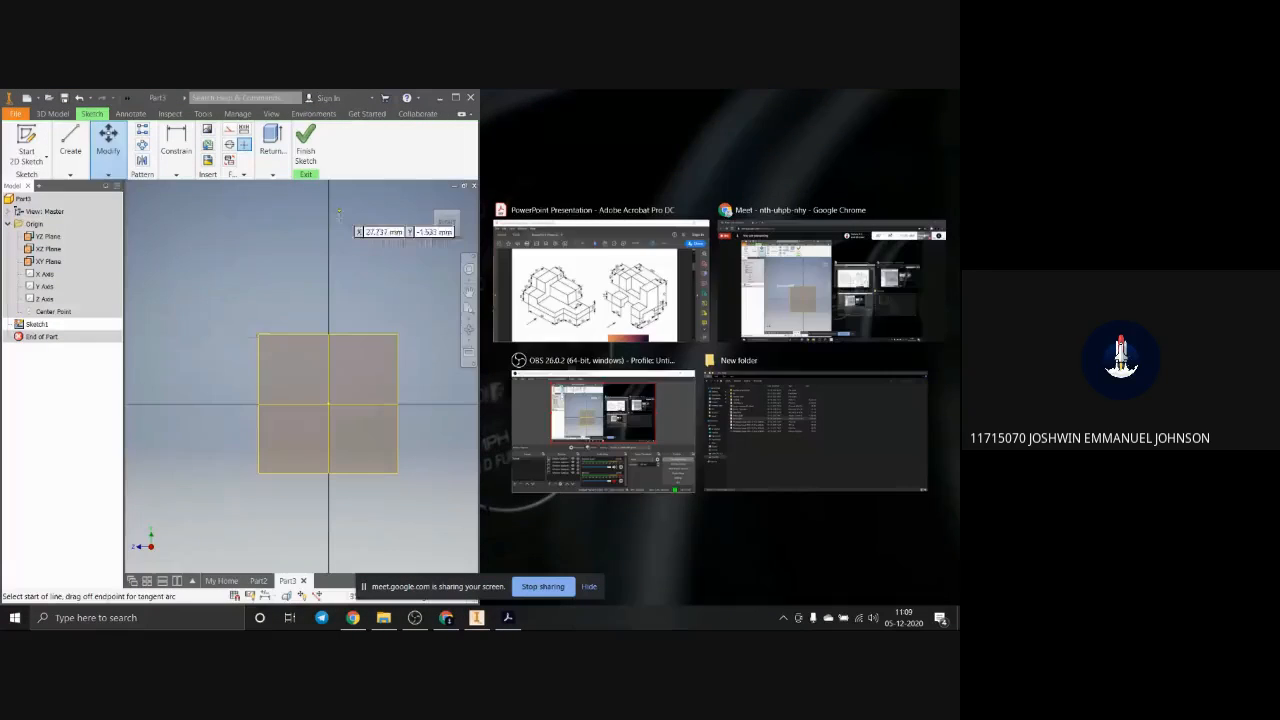
left_click(600, 290)
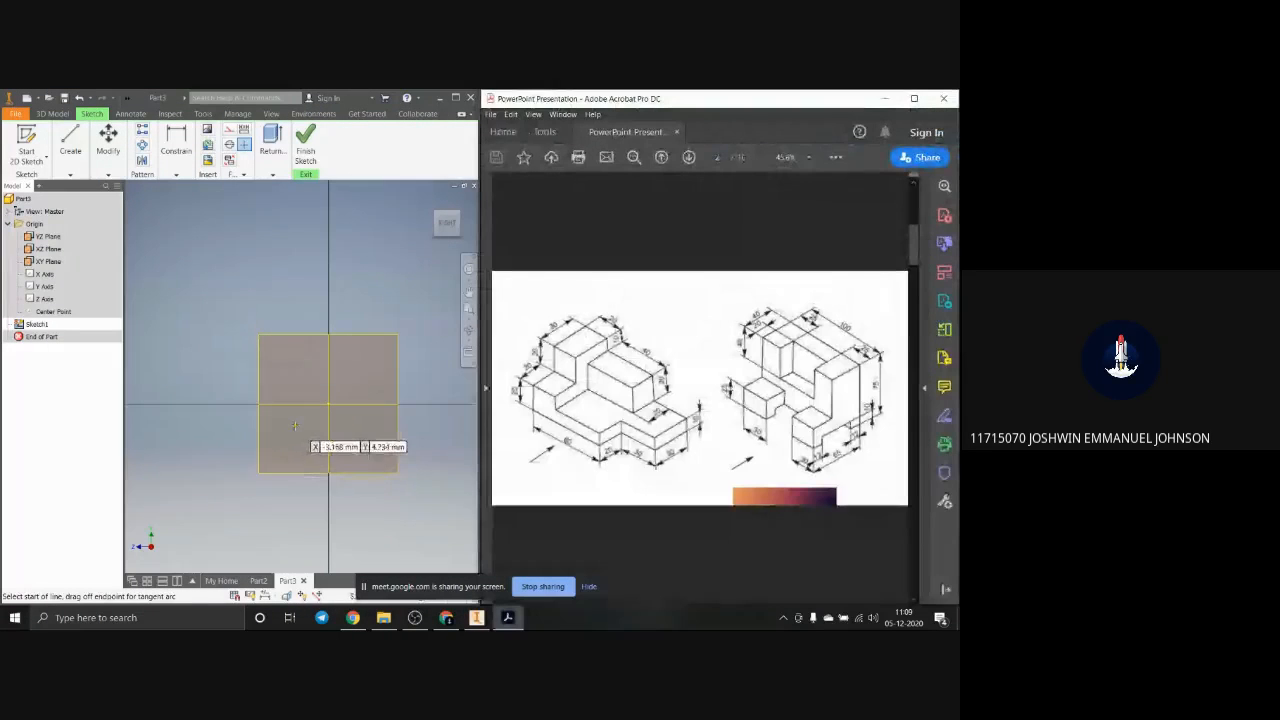
Step: Sketch a 30 mm horizontal line running leftward from just left of the vertical axis, above the horizontal axis
scroll(296, 424, "up", 3)
scroll(296, 424, "down", 9)
scroll(296, 424, "up", 5)
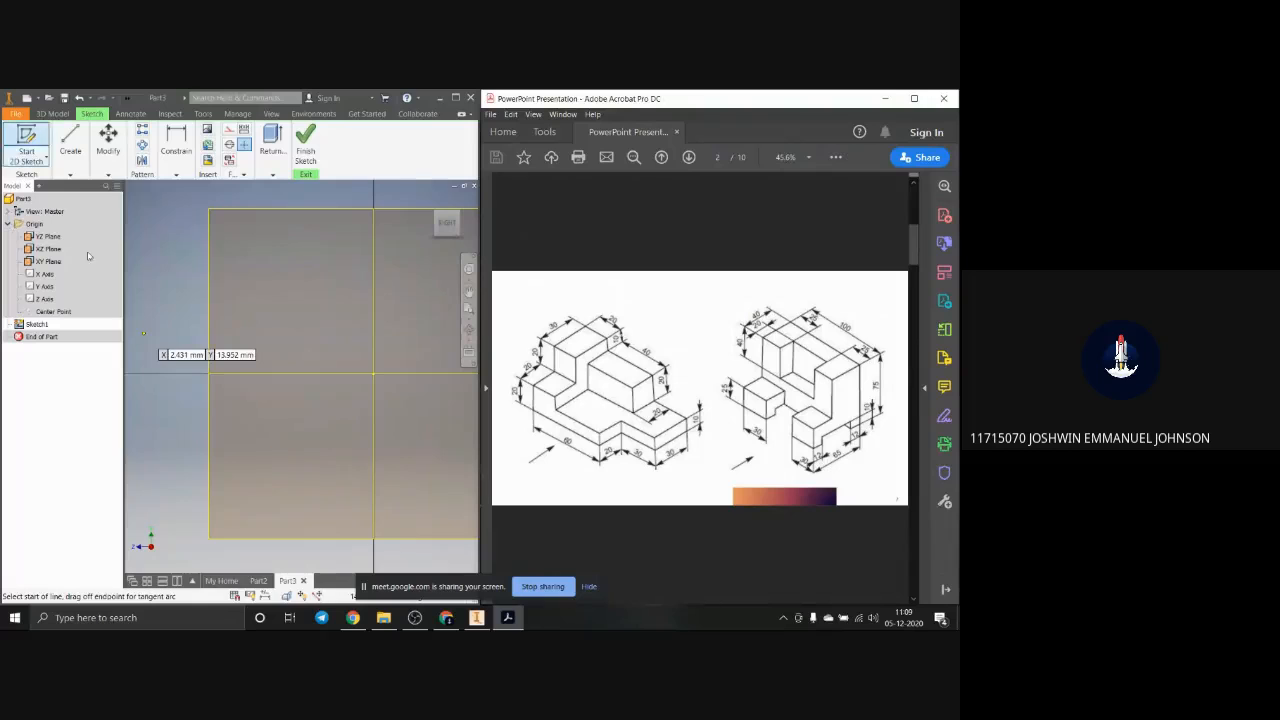
left_click(66, 145)
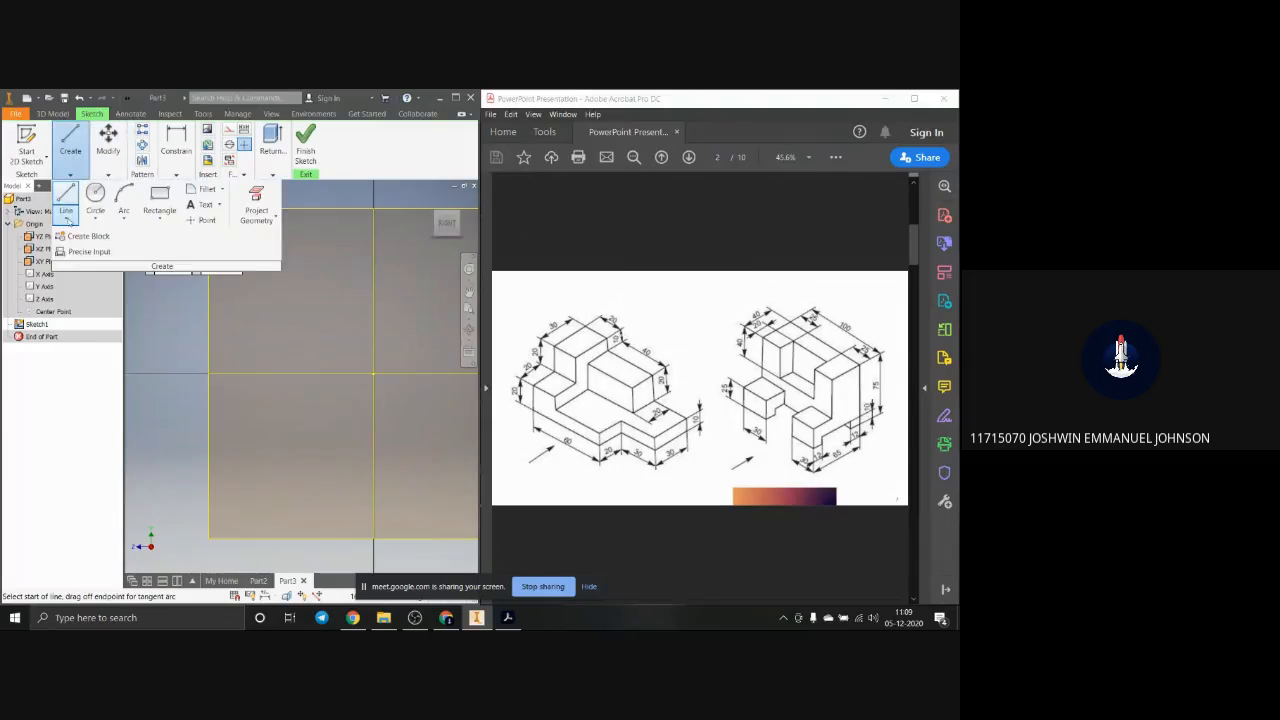
left_click(282, 297)
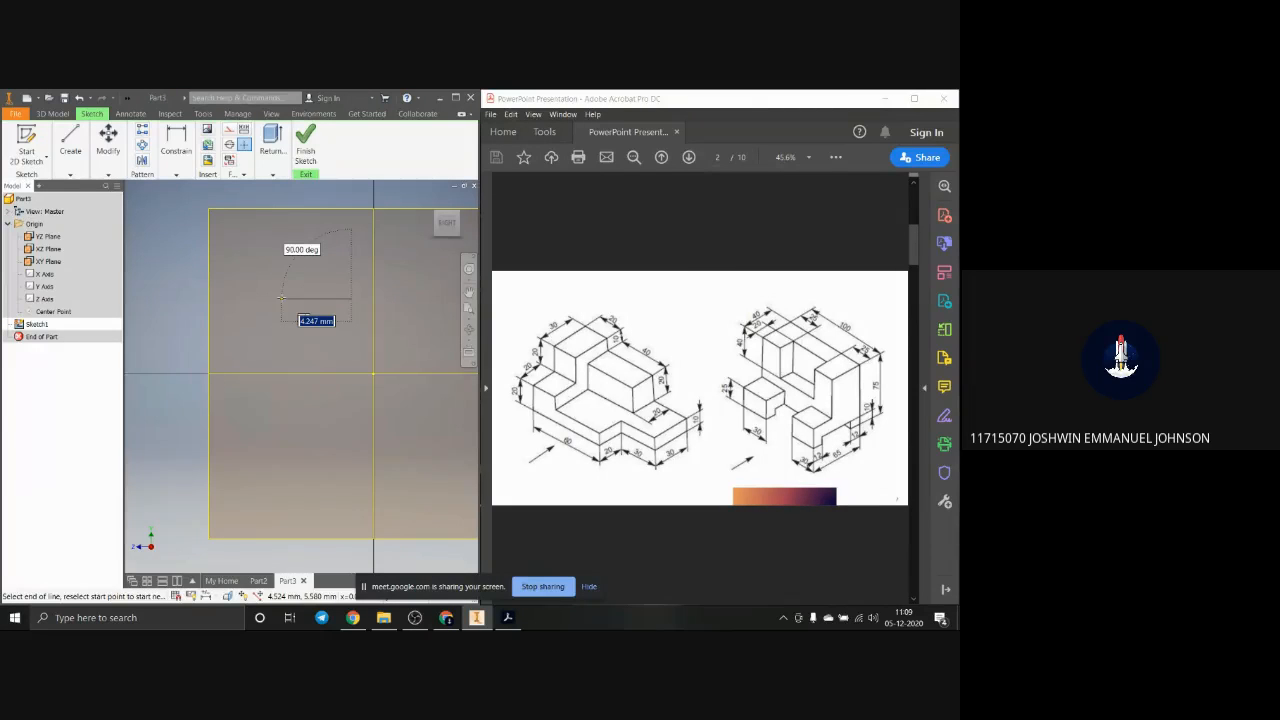
type("30")
key("Return")
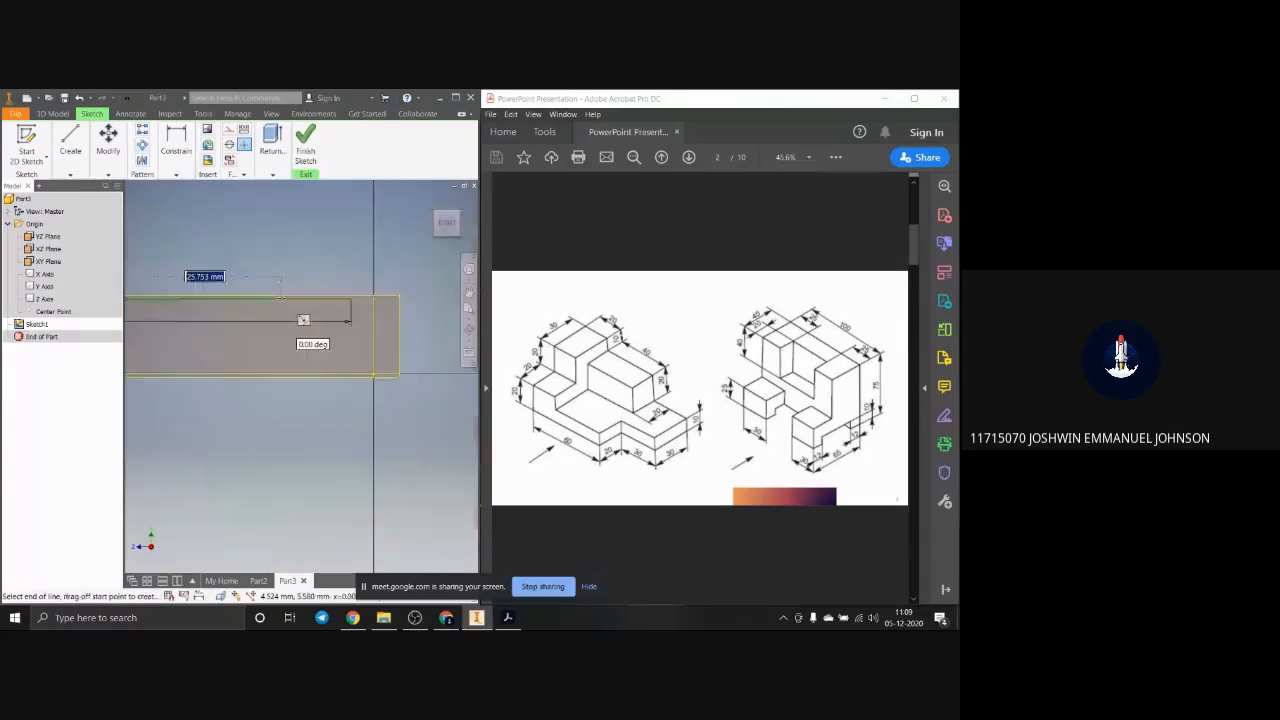
Step: Continue the profile with a 20 mm vertical line downward from the left end of the 30 mm line
scroll(281, 298, "up", 5)
scroll(144, 310, "down", 4)
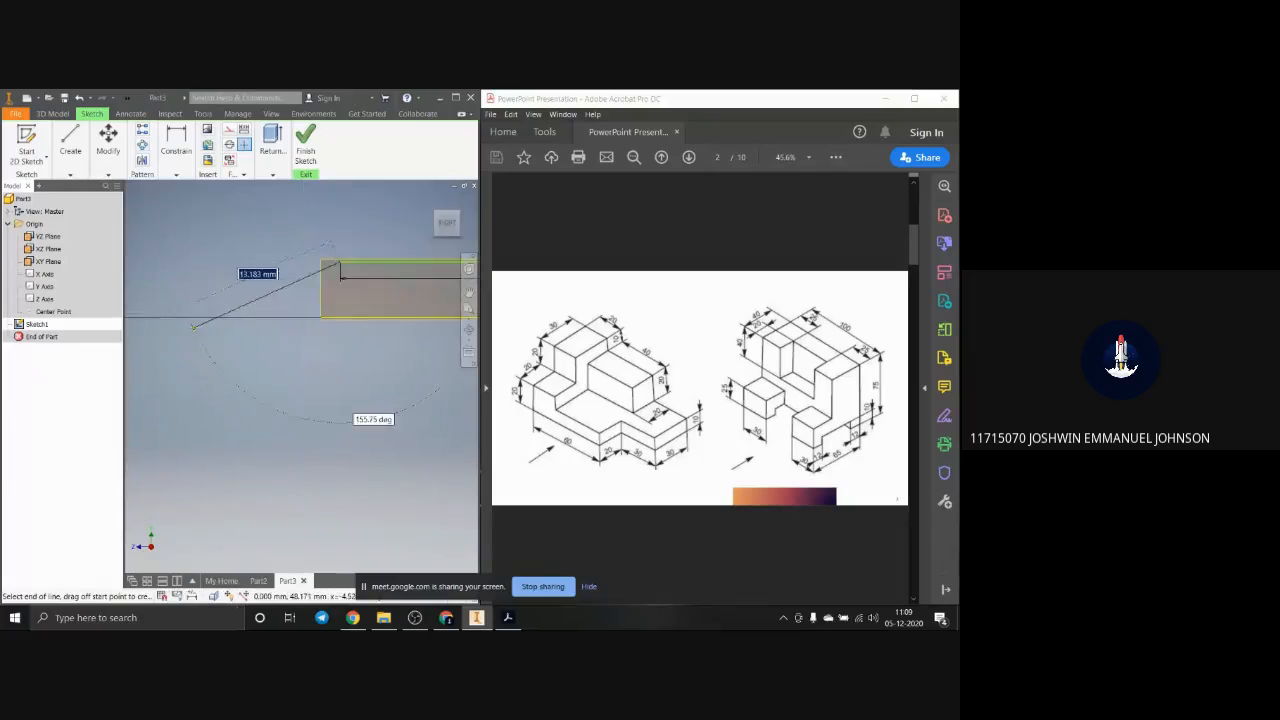
scroll(337, 343, "up", 3)
scroll(333, 340, "down", 3)
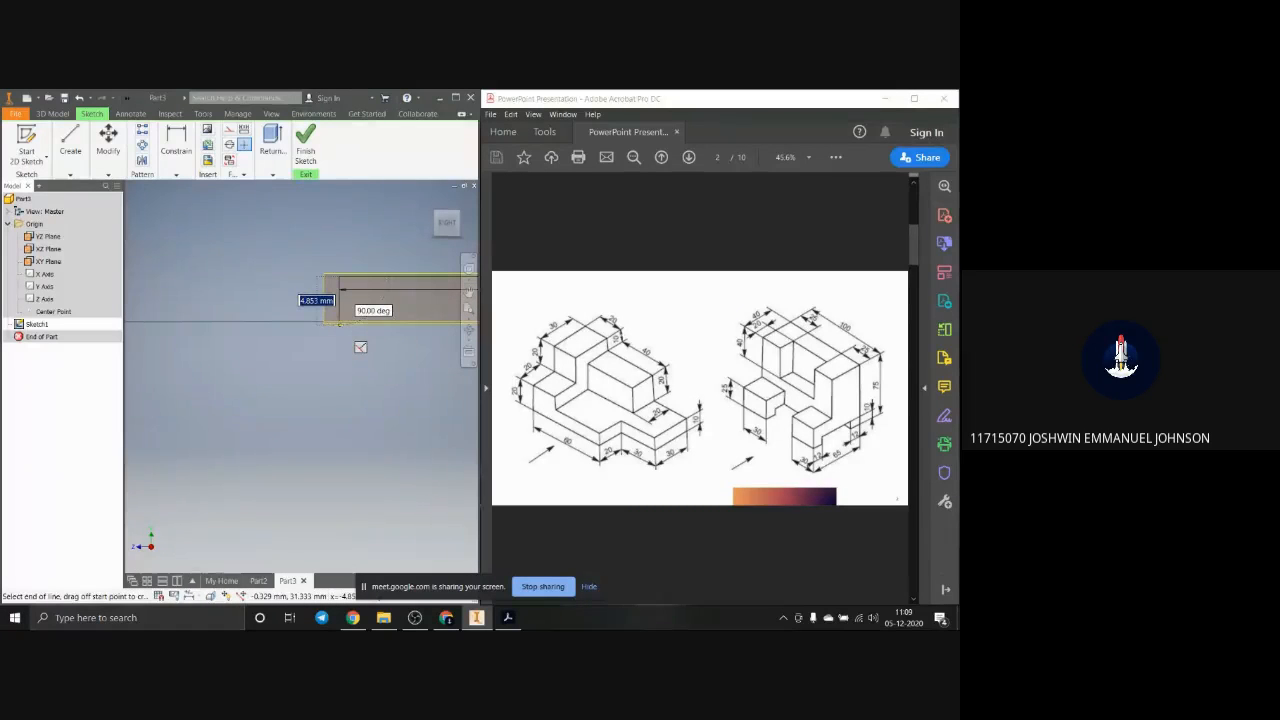
type("20")
key("Return")
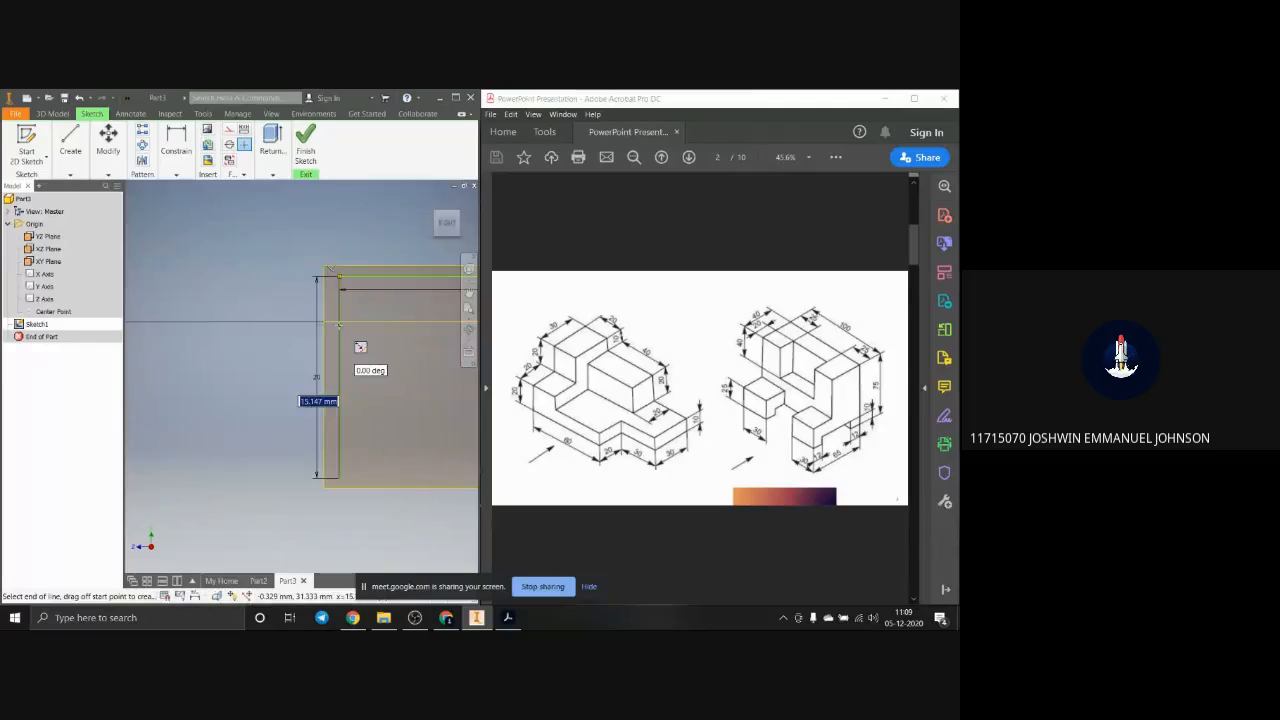
Step: Extend the stepped profile with a 20 mm horizontal line leftward and a 20 mm vertical line downward
scroll(339, 325, "down", 4)
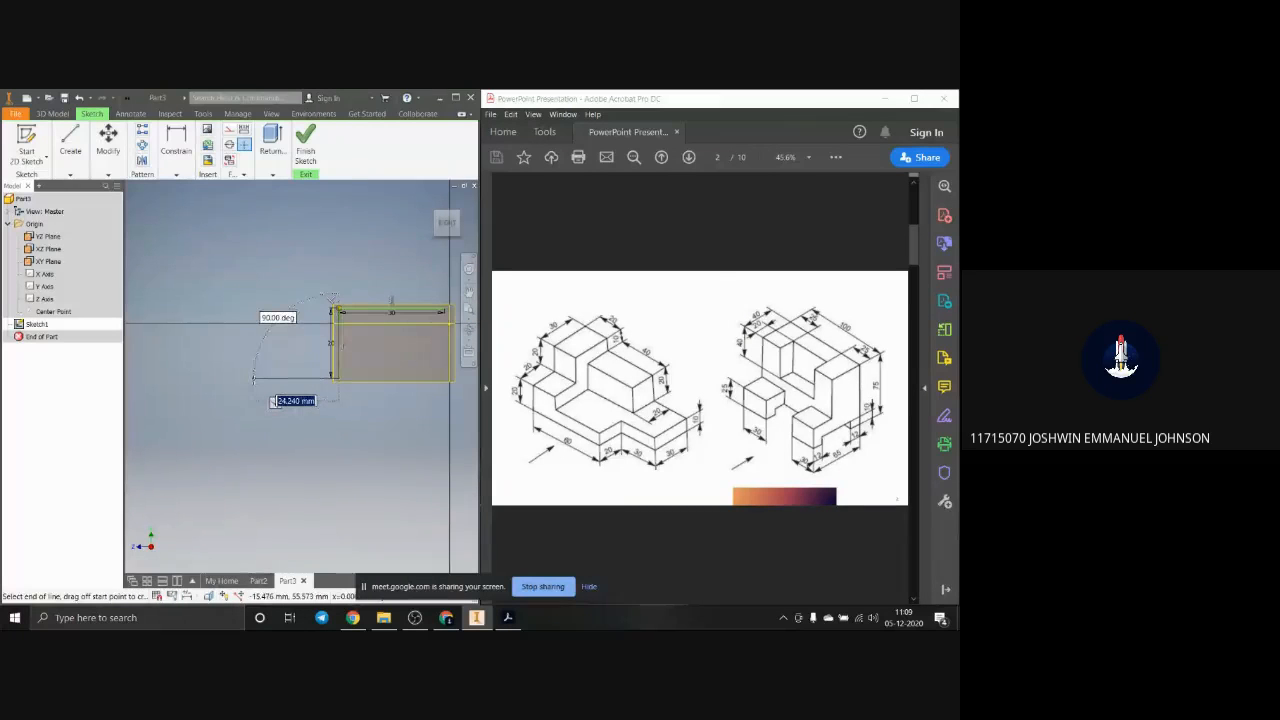
type("20")
key("Return")
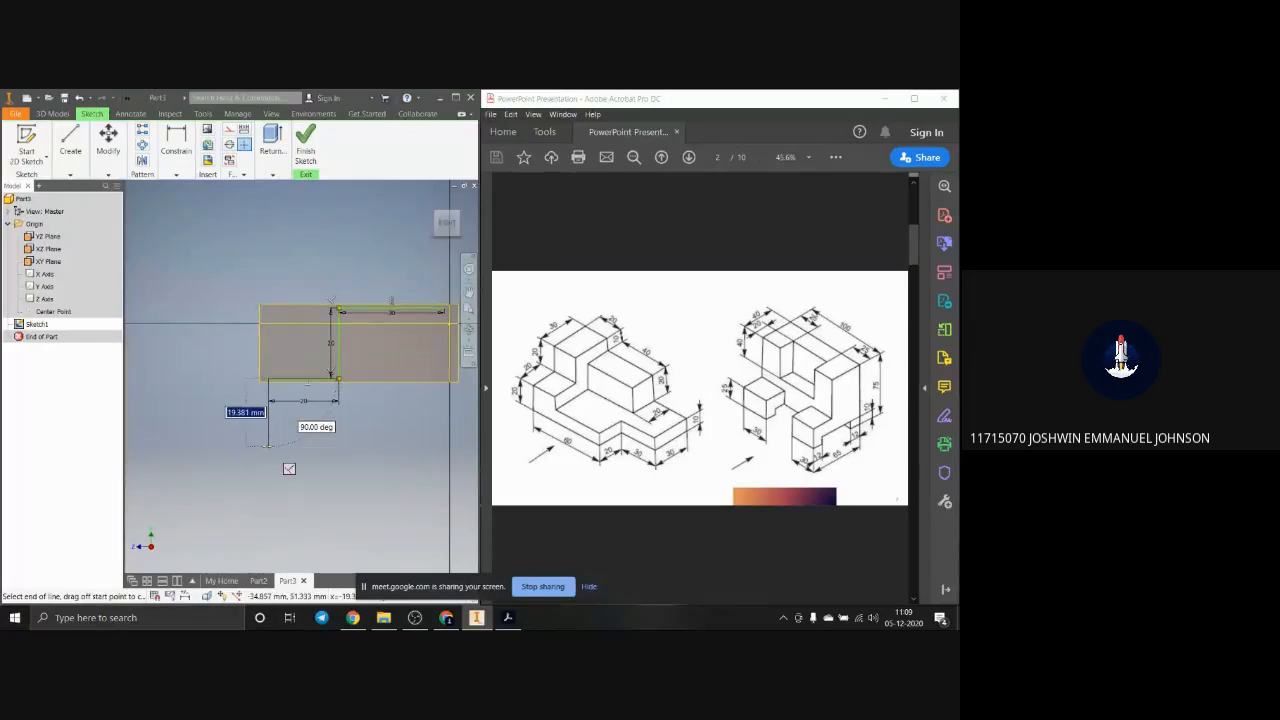
type("20")
key("Return")
scroll(267, 447, "down", 3)
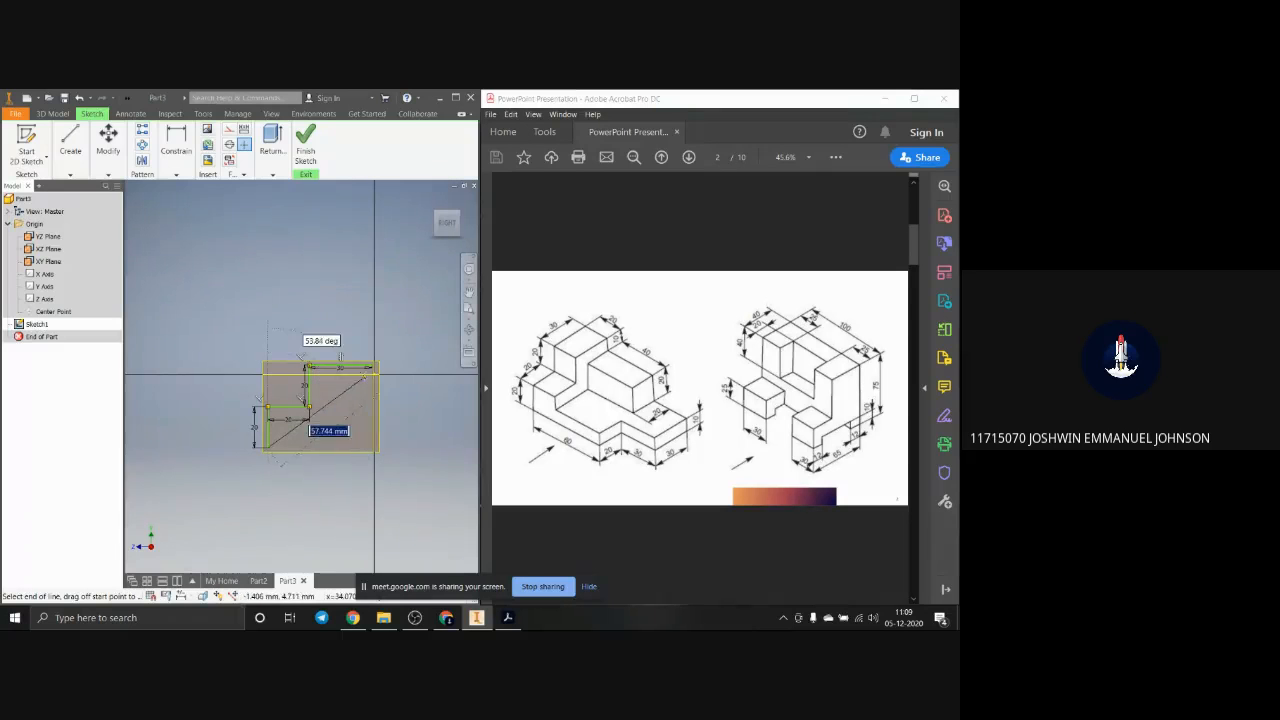
scroll(358, 378, "up", 3)
scroll(356, 384, "down", 2)
scroll(347, 472, "down", 3)
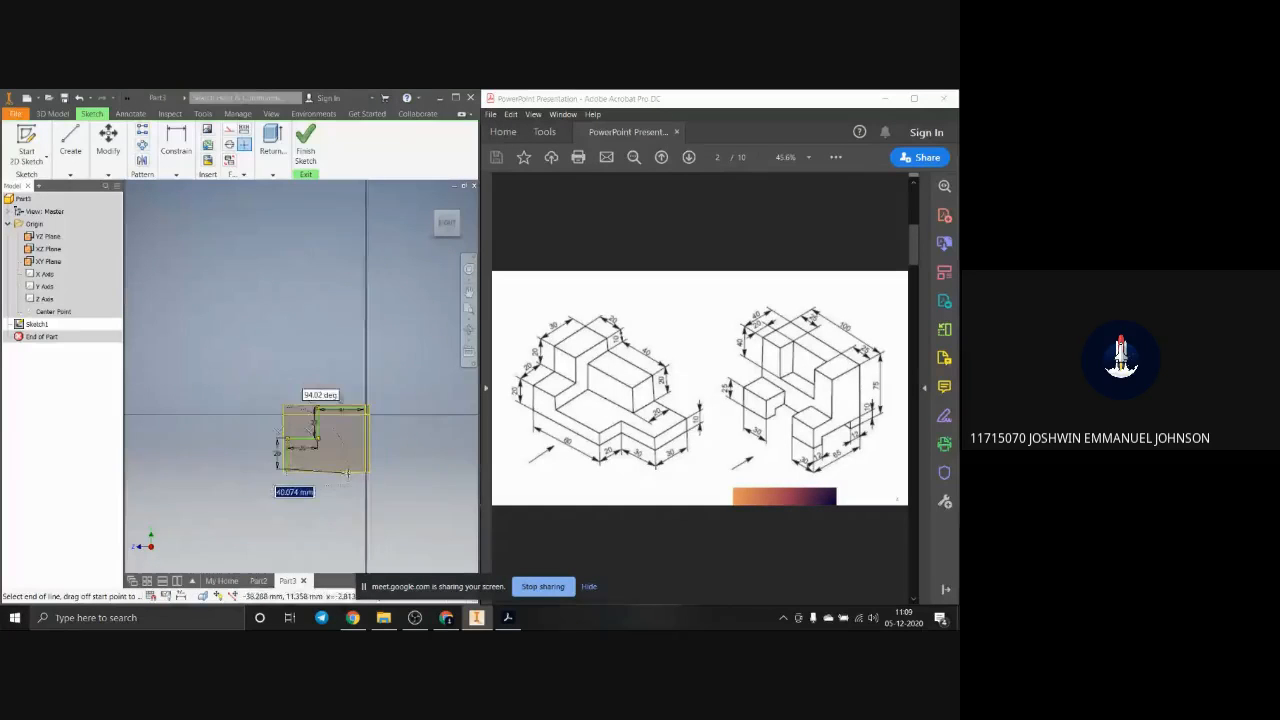
scroll(350, 468, "up", 3)
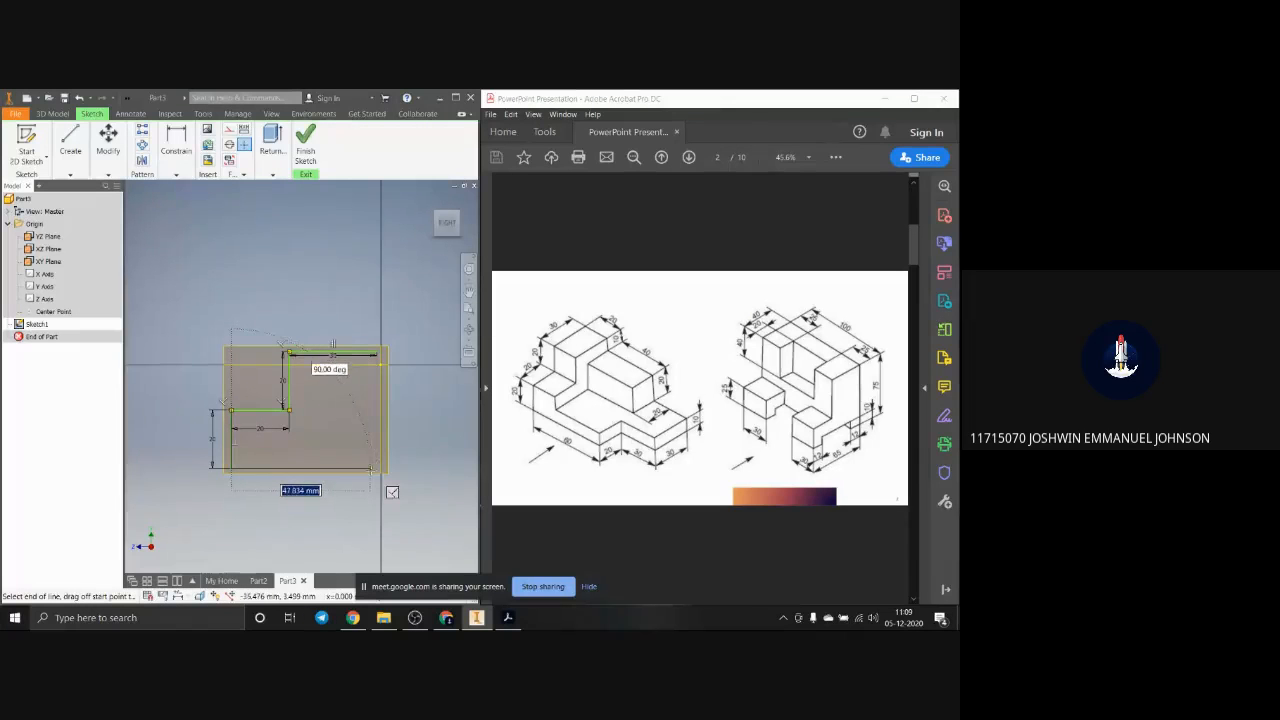
scroll(395, 365, "up", 3)
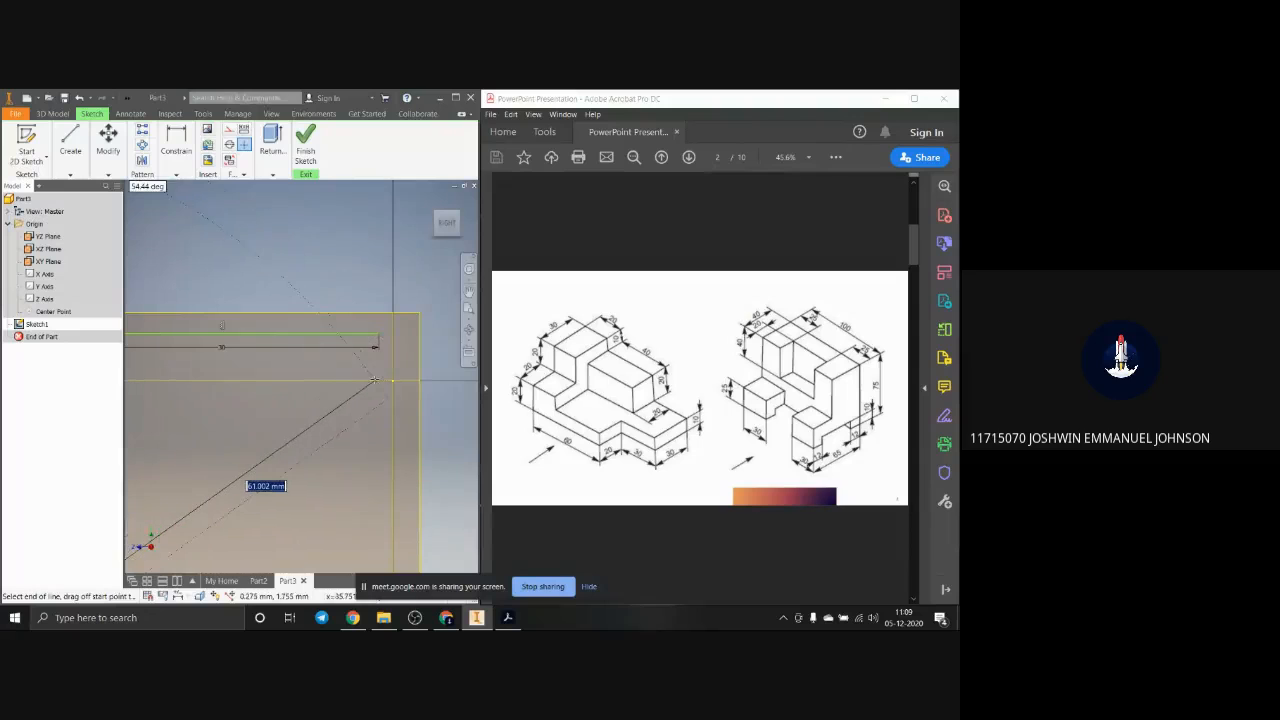
scroll(370, 398, "down", 3)
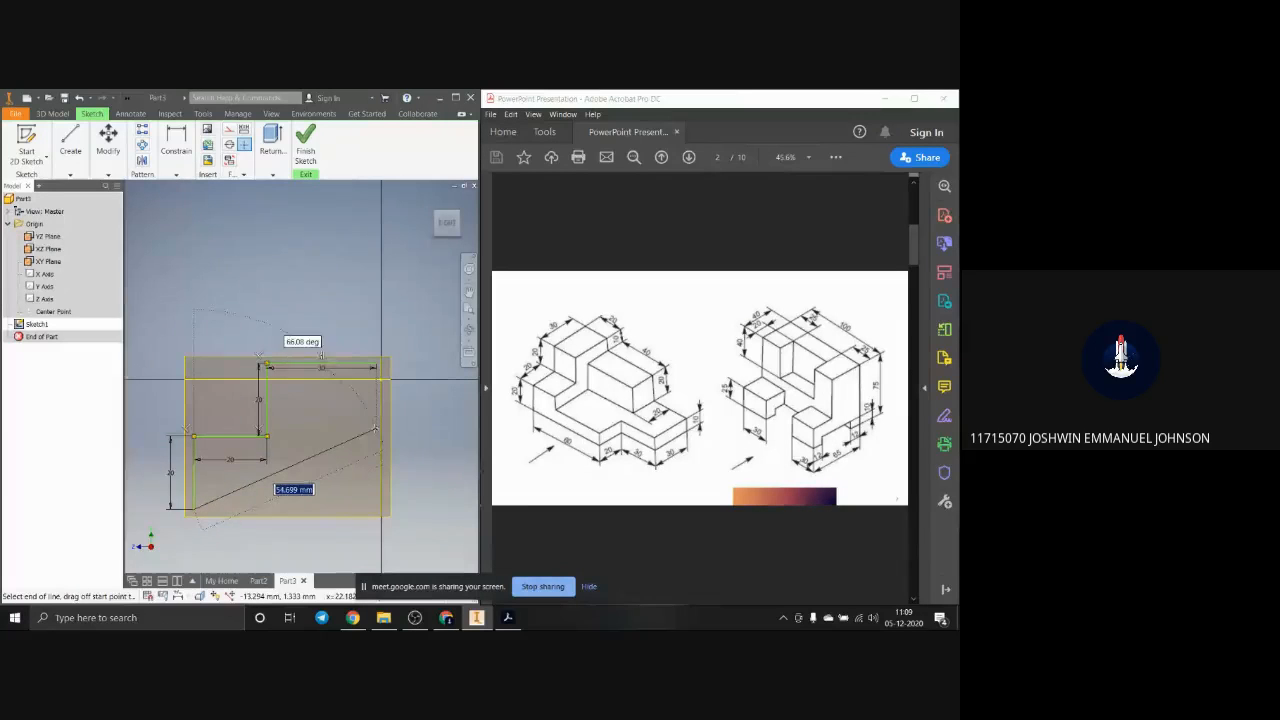
scroll(375, 396, "up", 3)
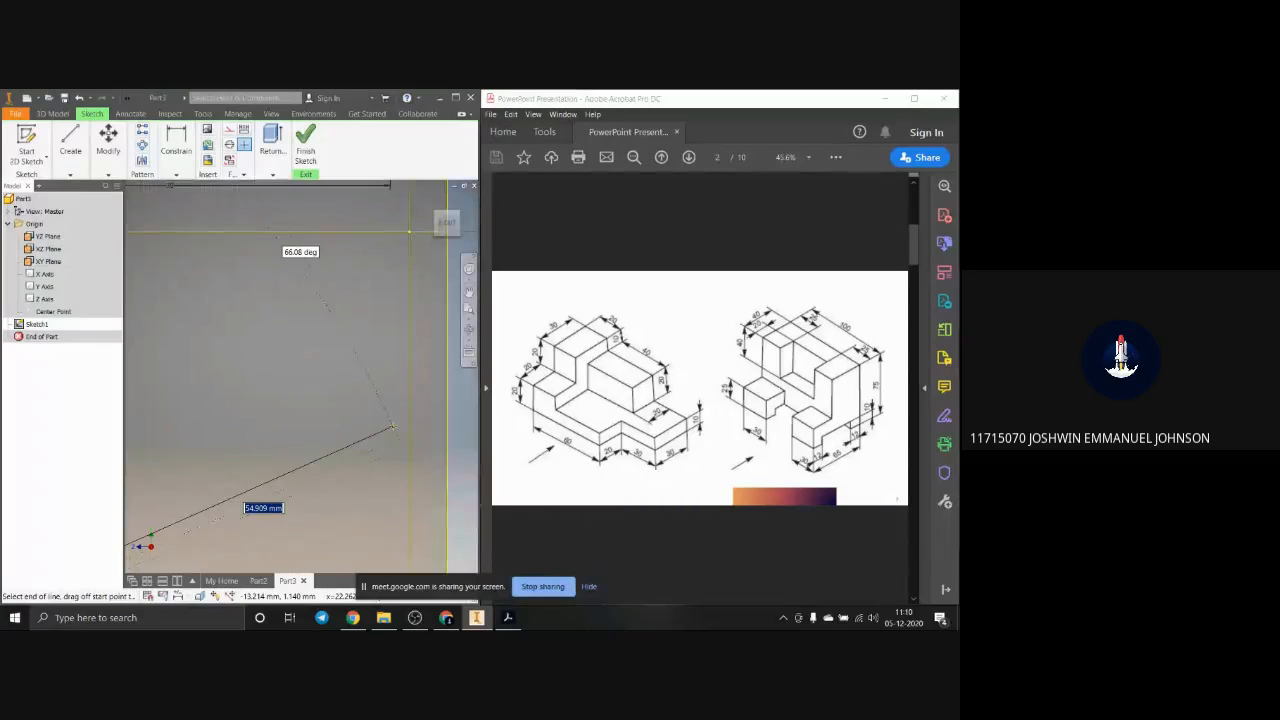
scroll(392, 430, "down", 3)
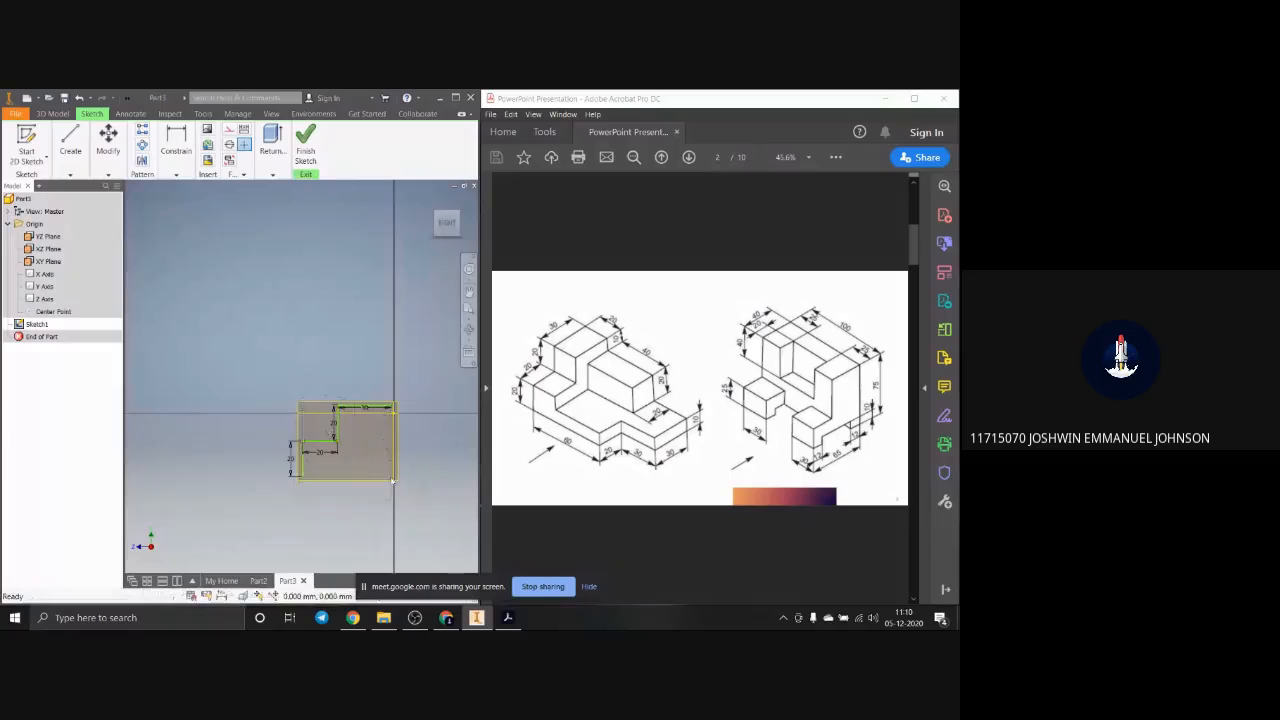
Step: Enlarge the reference drawing in Acrobat to examine the stepped block's dimensions, and return to Inventor at full window size
left_click(914, 98)
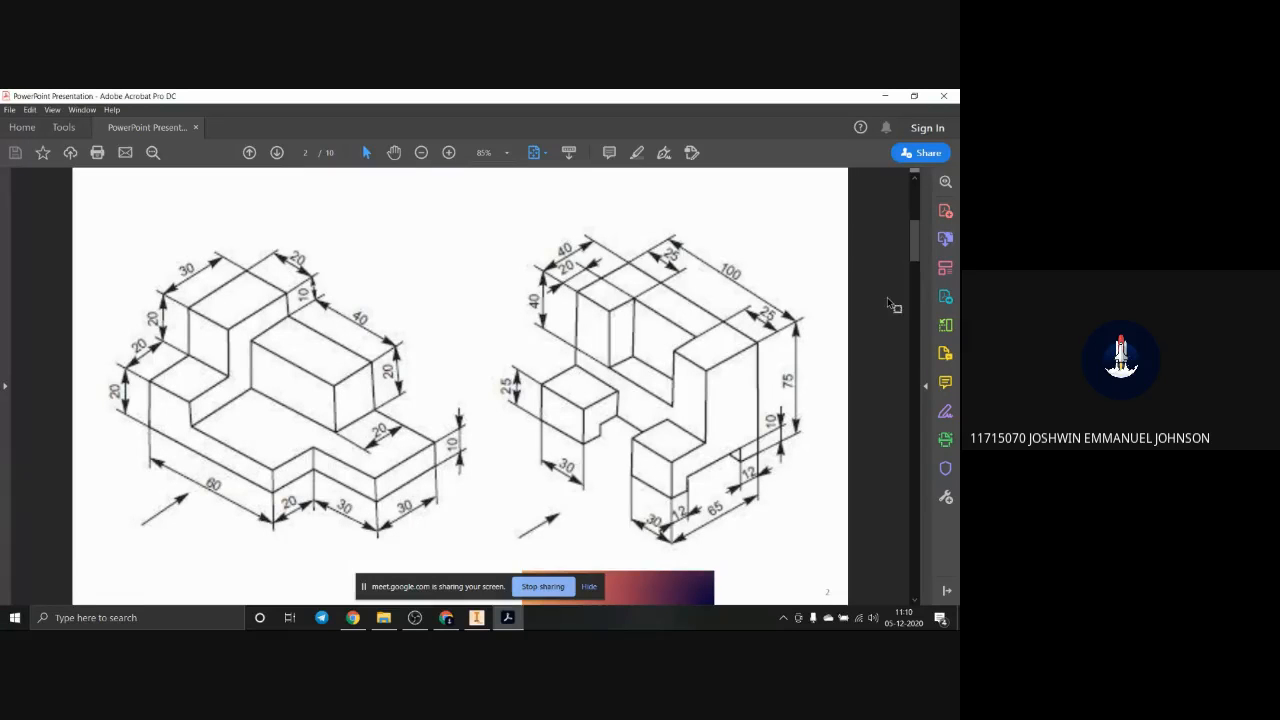
left_click(884, 95)
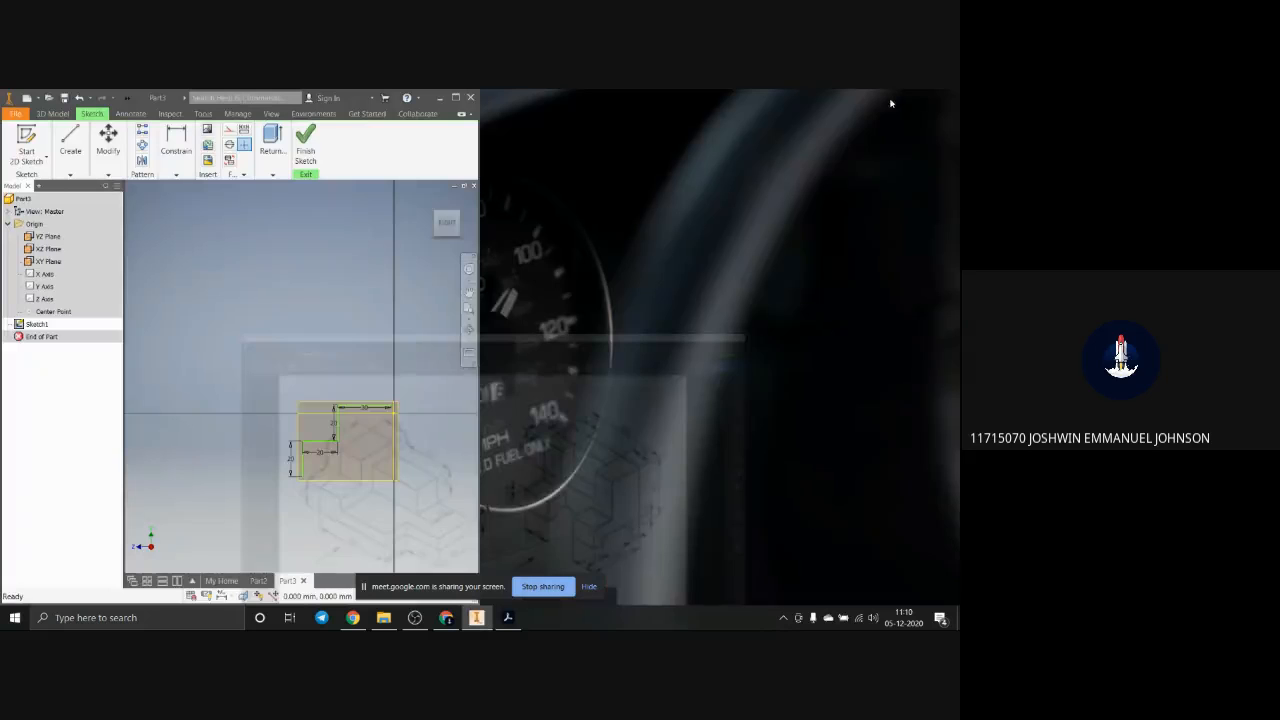
left_click(455, 97)
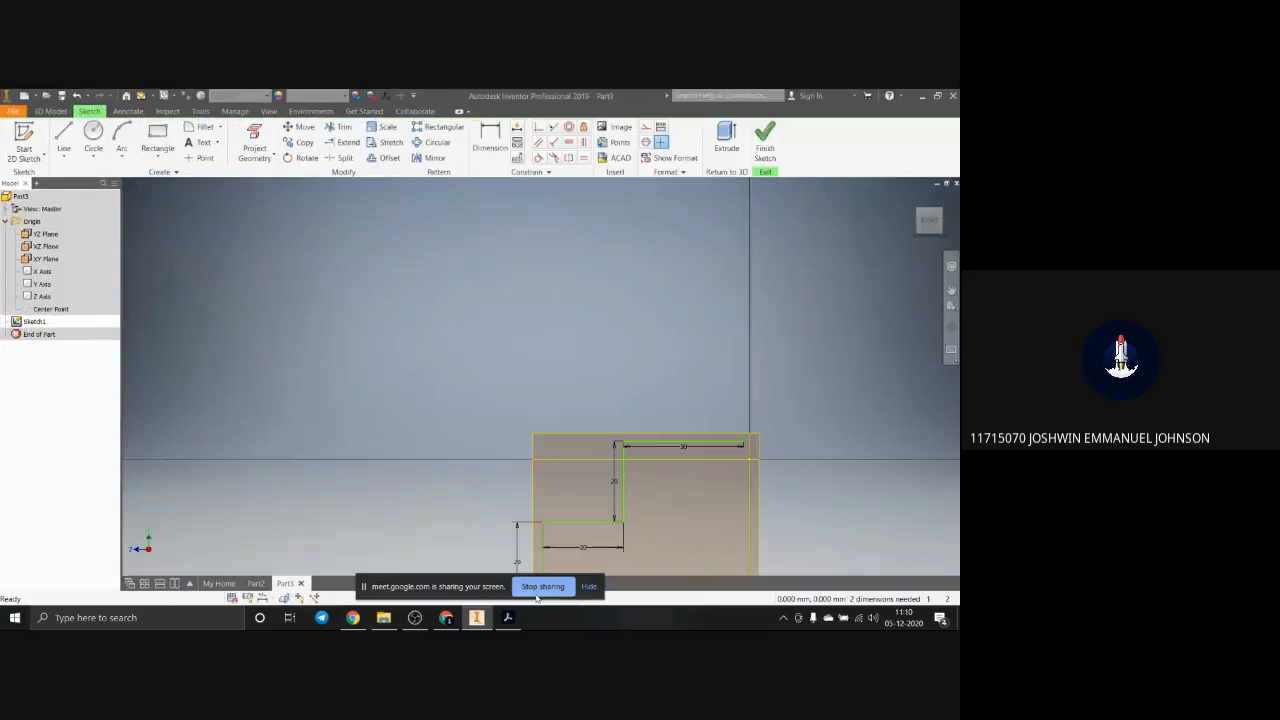
Step: Check the reference drawing in Acrobat again and return to the stepped profile sketch in Inventor
left_click(507, 617)
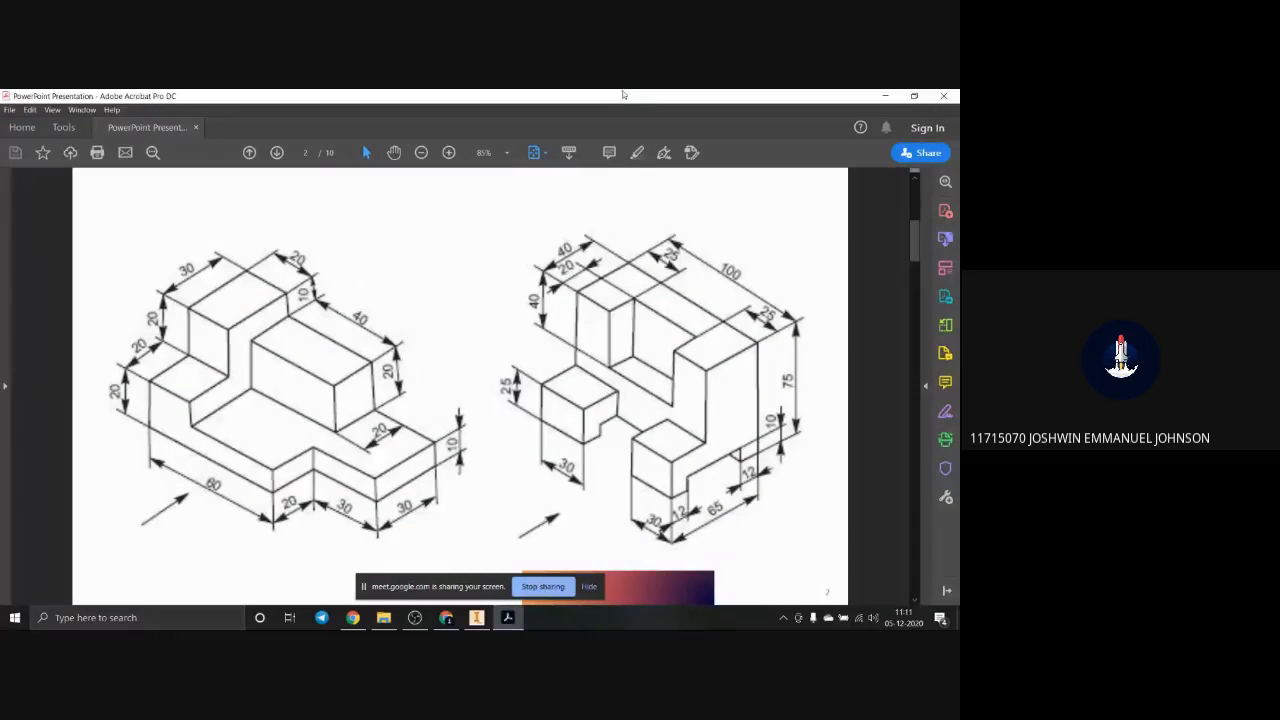
left_click_drag(616, 102, 958, 400)
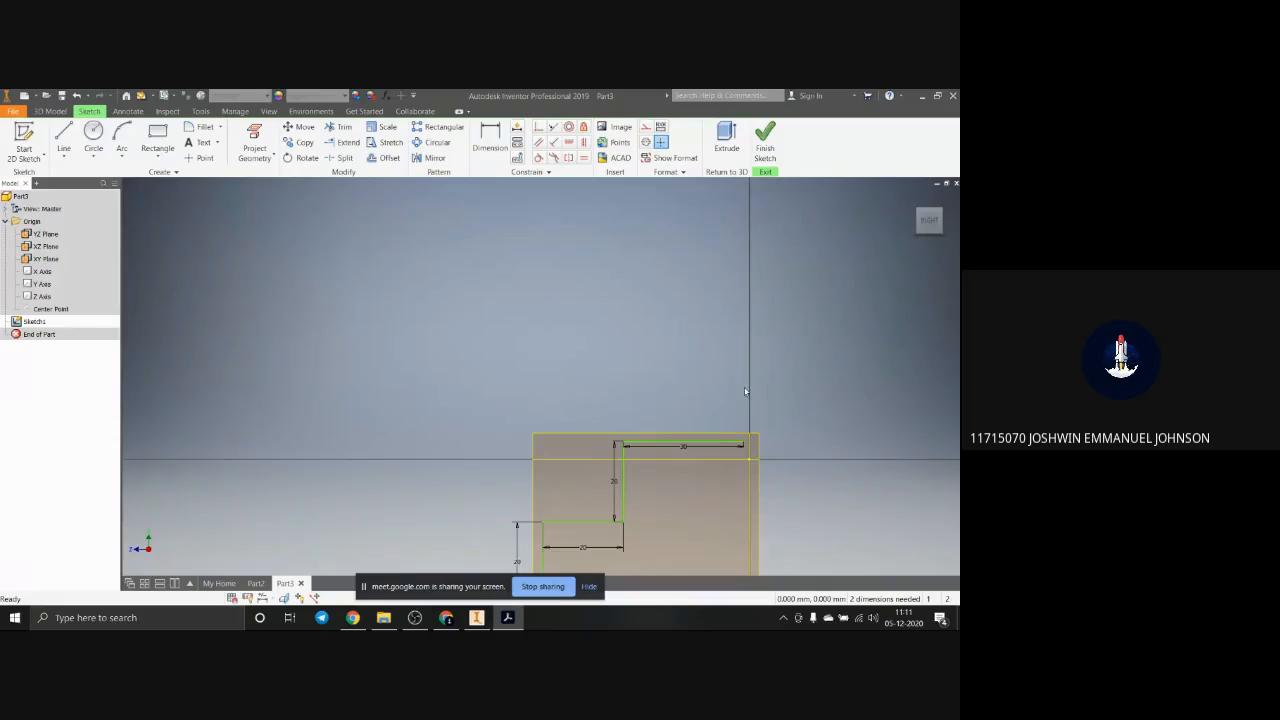
scroll(745, 391, "down", 2)
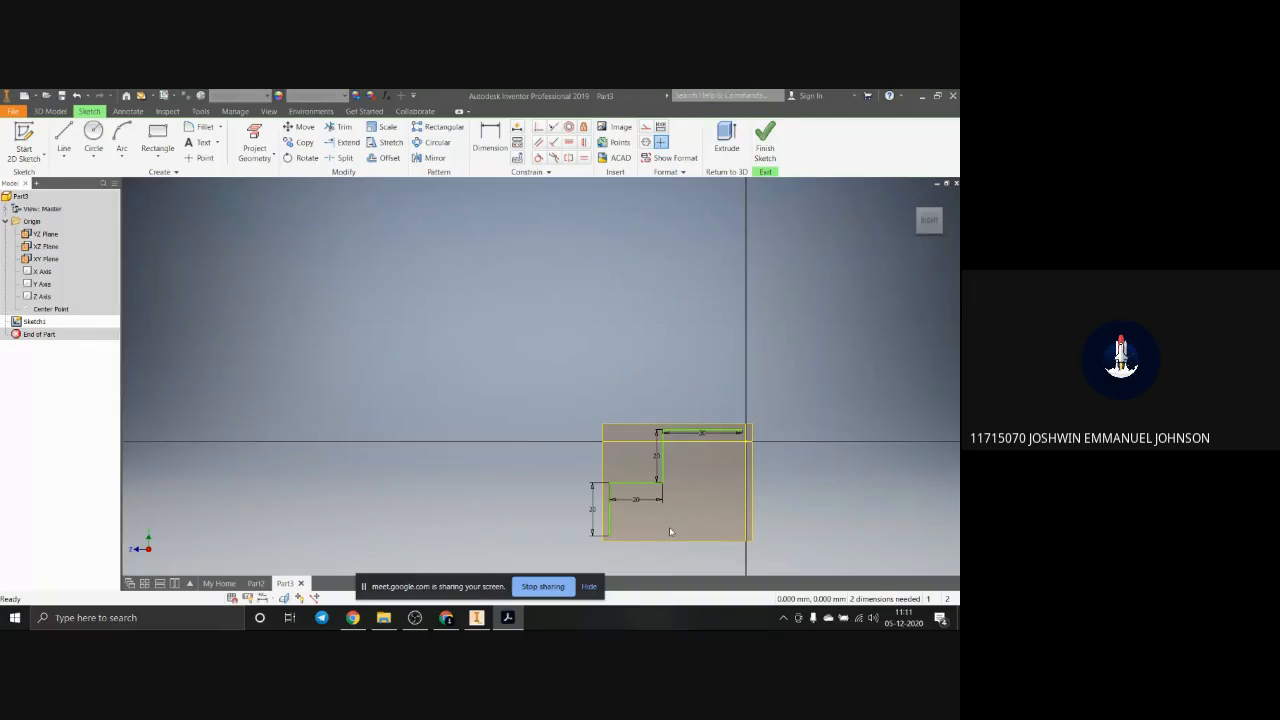
scroll(680, 484, "down", 2)
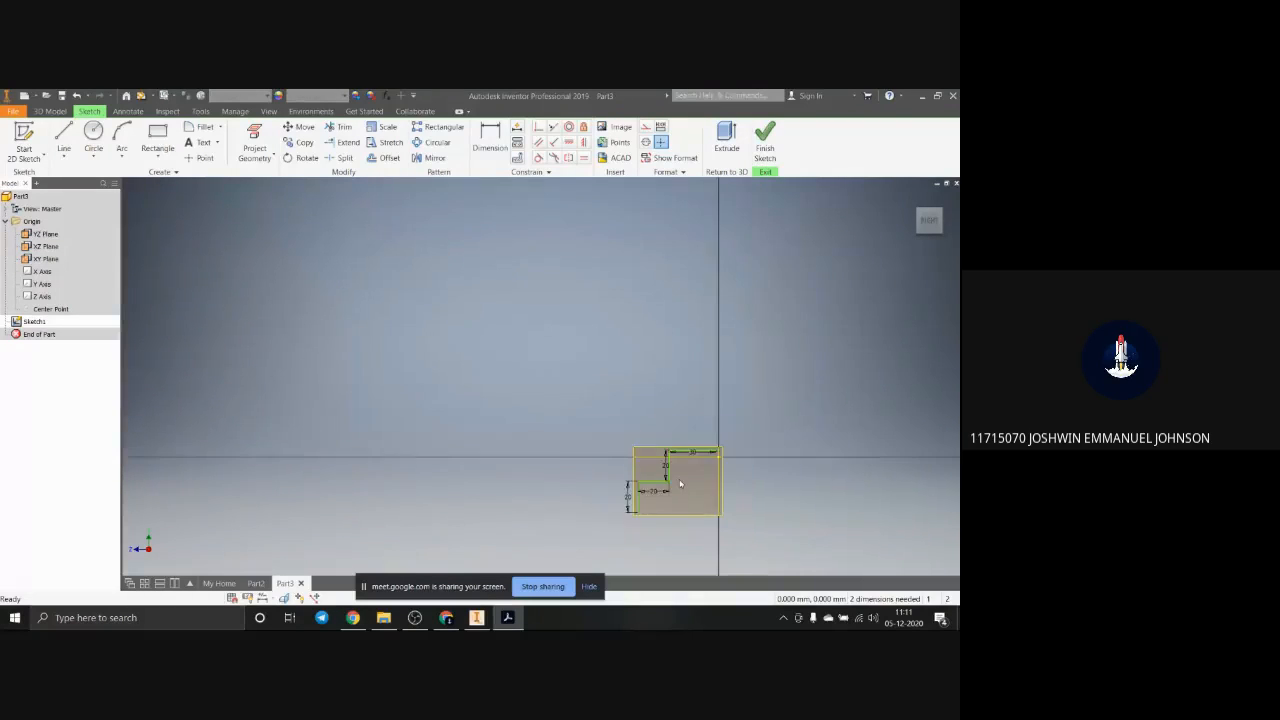
scroll(681, 488, "up", 3)
scroll(652, 555, "down", 2)
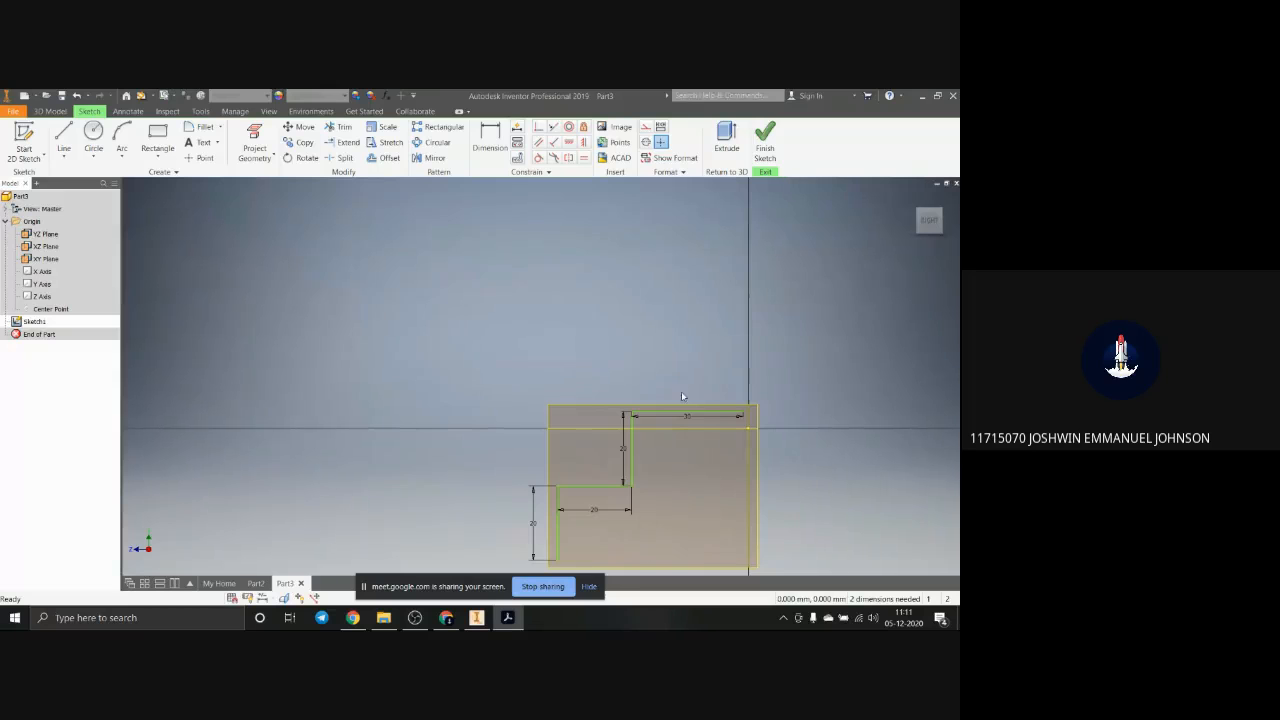
scroll(739, 417, "down", 2)
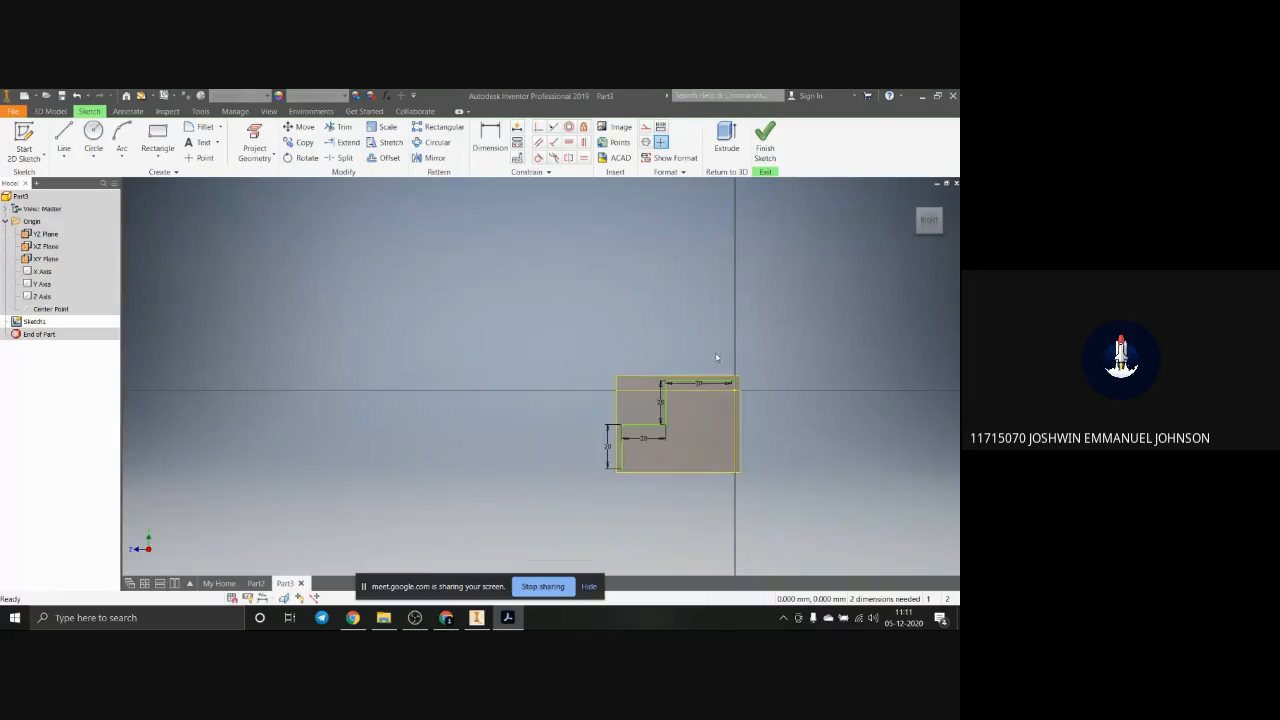
scroll(686, 541, "up", 3)
scroll(701, 496, "down", 3)
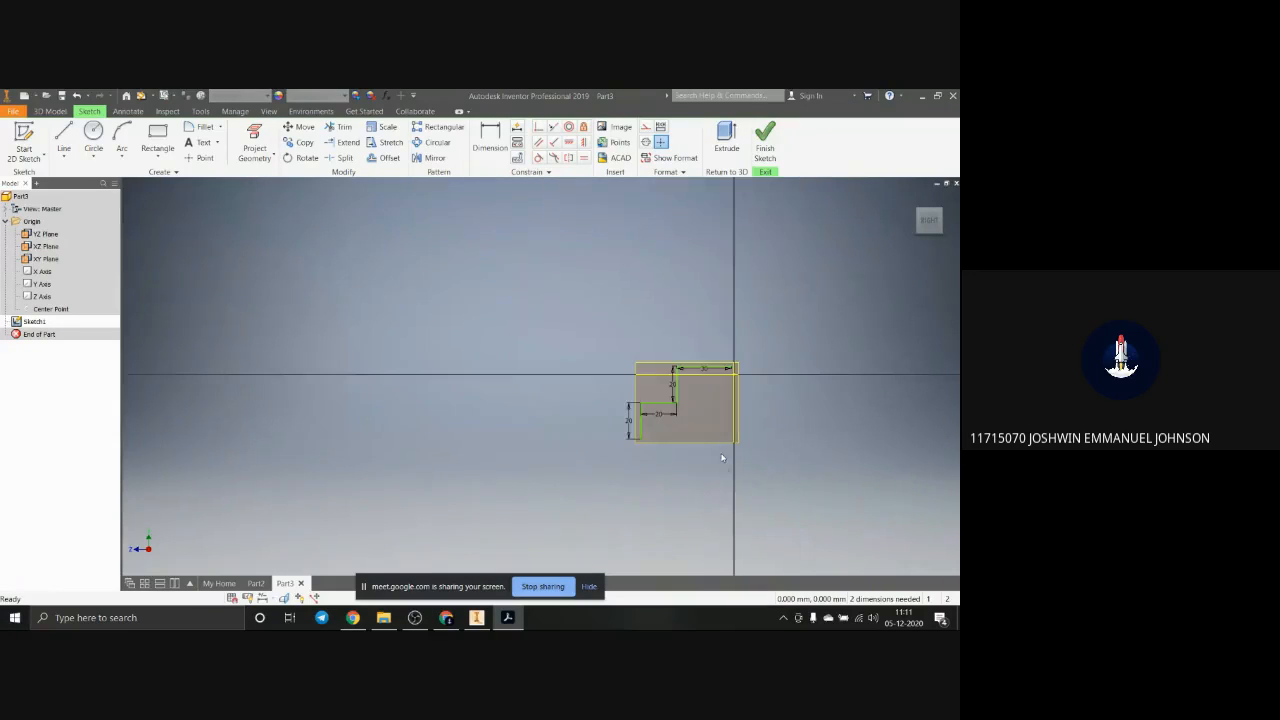
scroll(719, 456, "up", 3)
scroll(701, 380, "down", 2)
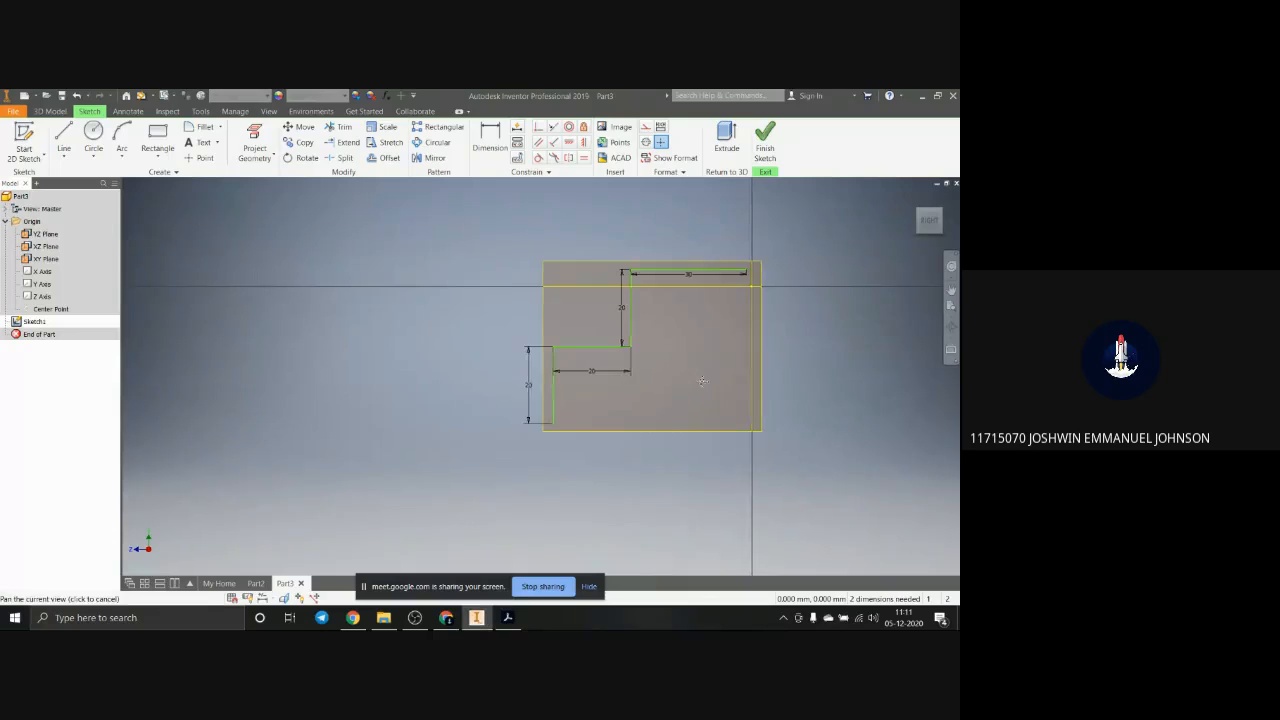
mouse_move(701, 380)
middle_mouse_down()
mouse_move(726, 416)
mouse_move(672, 358)
mouse_move(712, 405)
mouse_move(693, 420)
middle_mouse_up()
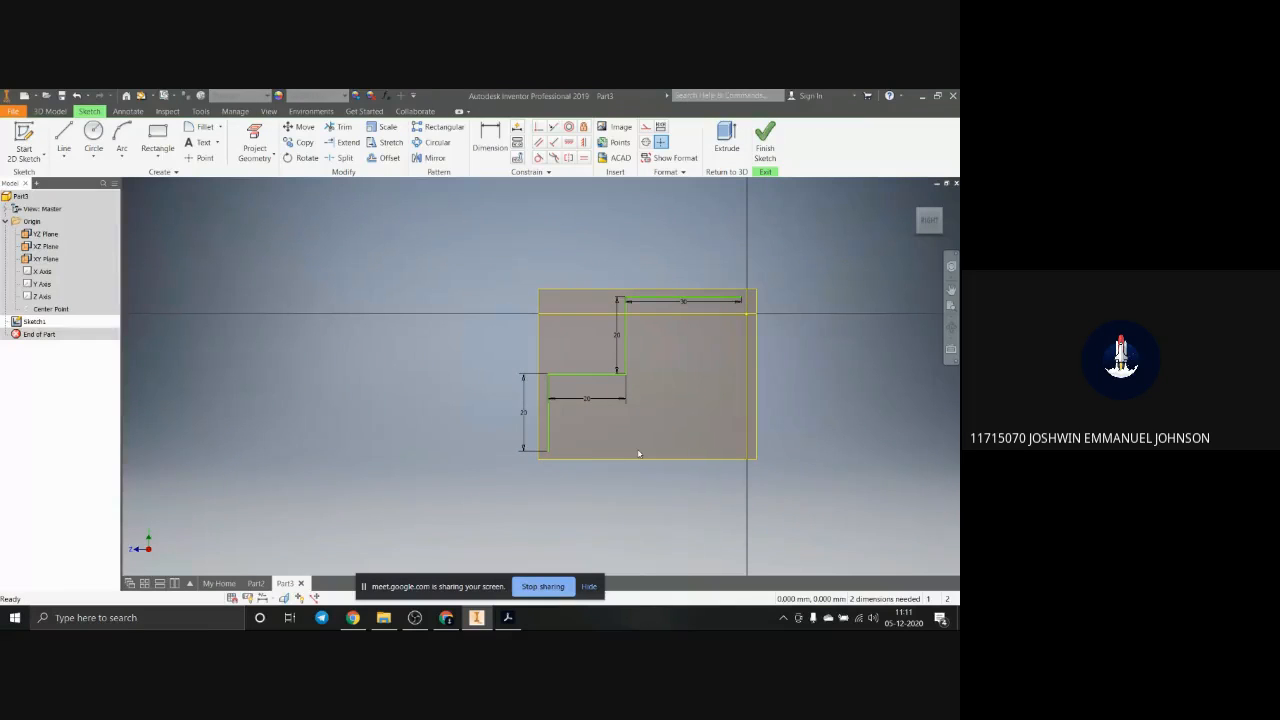
mouse_move(622, 450)
middle_mouse_down("shift")
mouse_move(557, 449)
mouse_move(649, 480)
mouse_move(598, 456)
middle_mouse_up("shift")
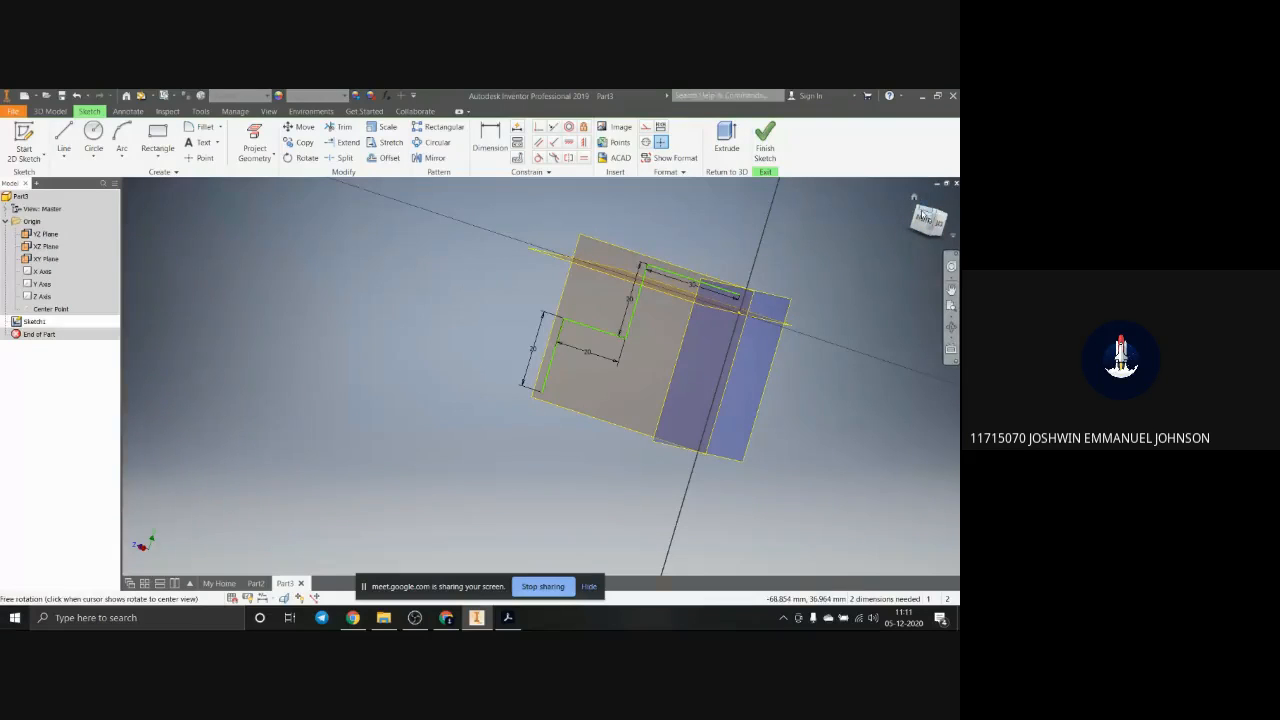
mouse_move(921, 226)
left_mouse_down()
mouse_move(899, 224)
mouse_move(930, 274)
mouse_move(907, 243)
mouse_move(138, 255)
mouse_move(290, 262)
mouse_move(292, 248)
left_mouse_up()
left_click(928, 227)
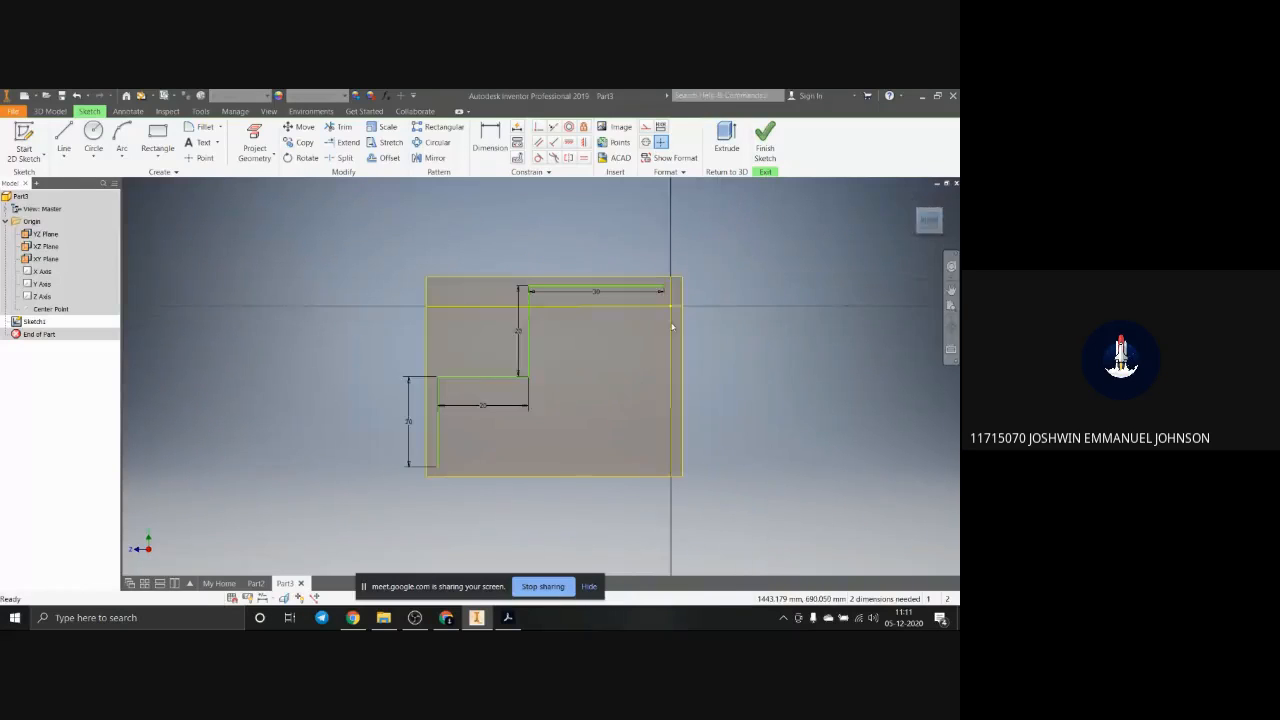
Step: Close the stepped profile with a bottom line about 50 mm long and a vertical line up to the free end of the 30 mm line
scroll(472, 525, "up", 5)
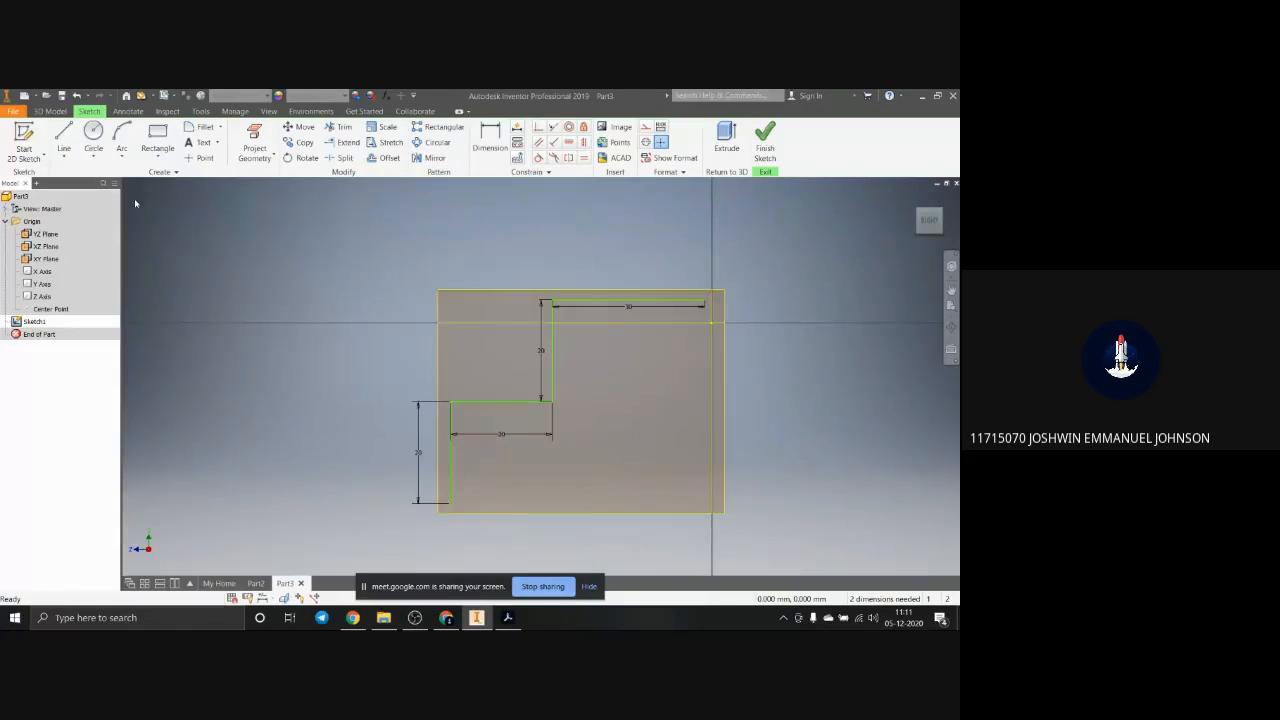
scroll(451, 474, "down", 6)
left_click(68, 136)
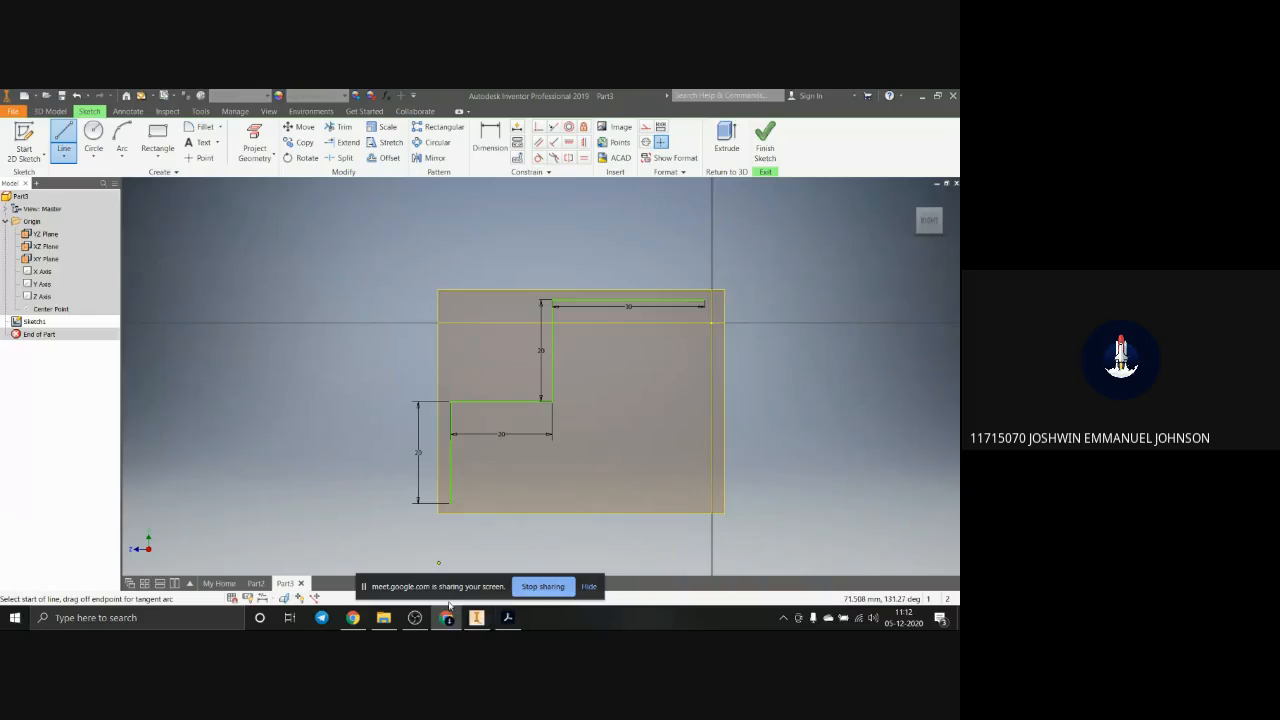
left_click(505, 620)
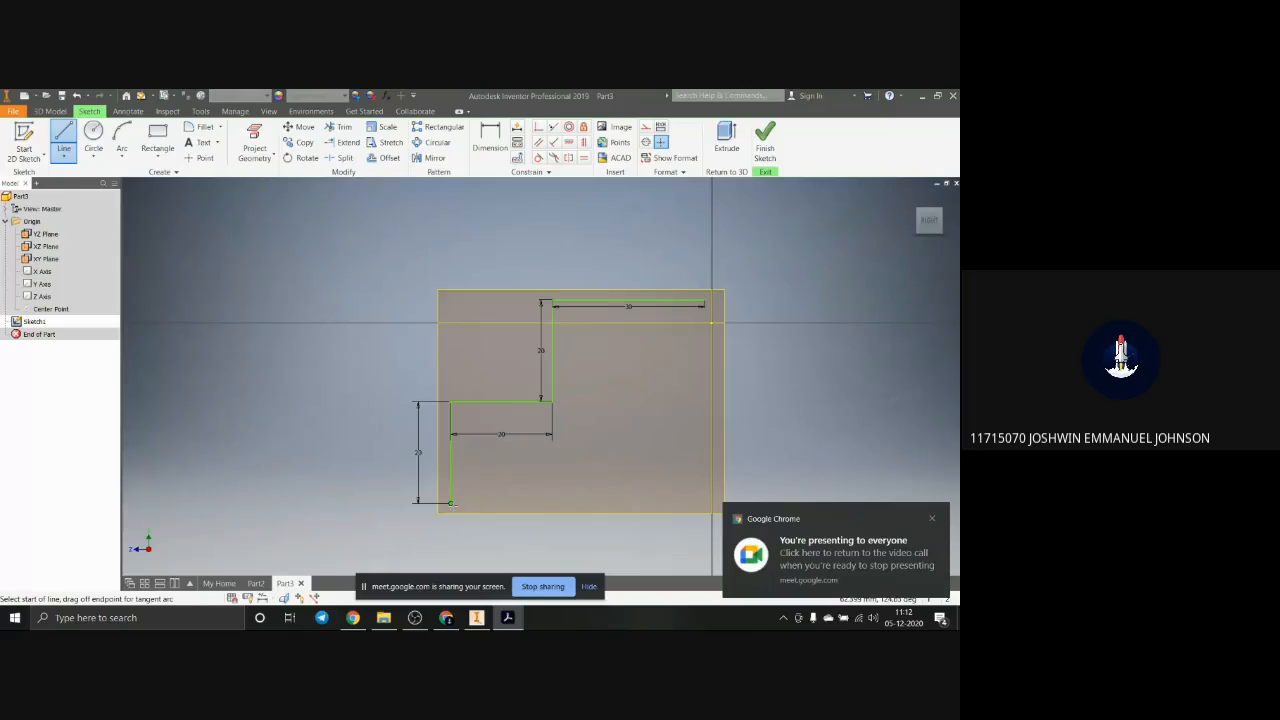
left_click(451, 503)
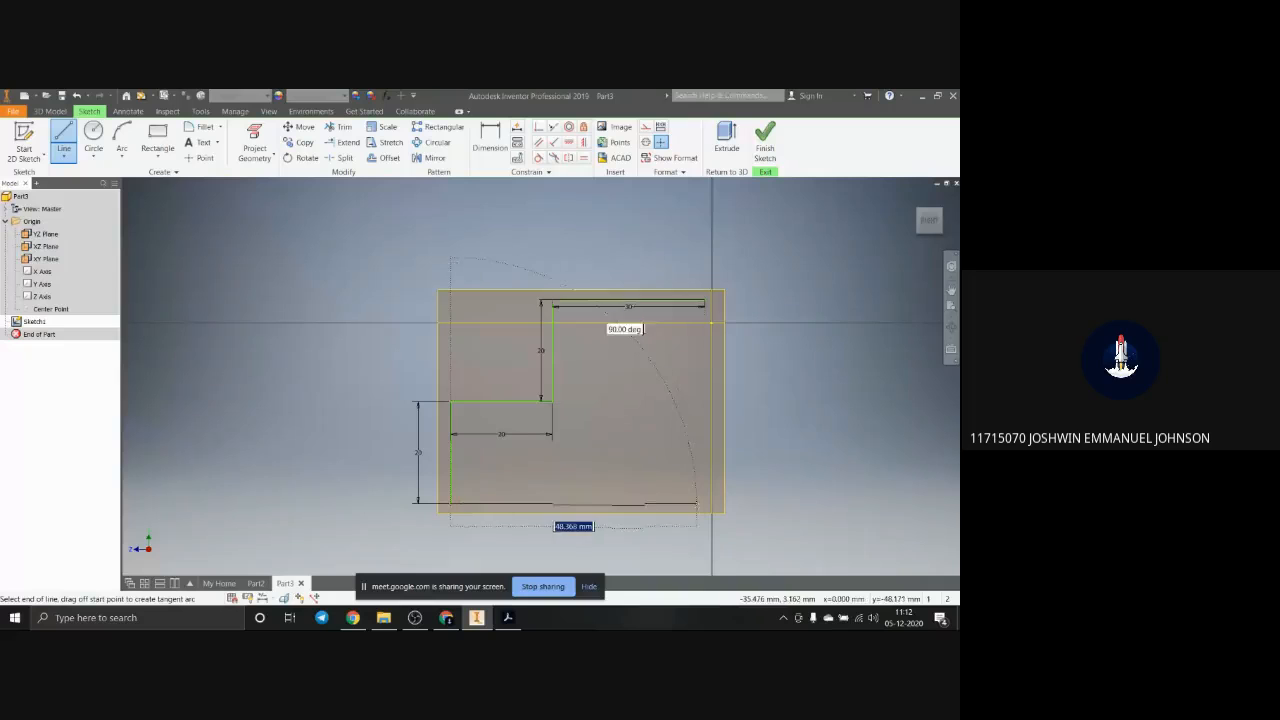
left_click(706, 503)
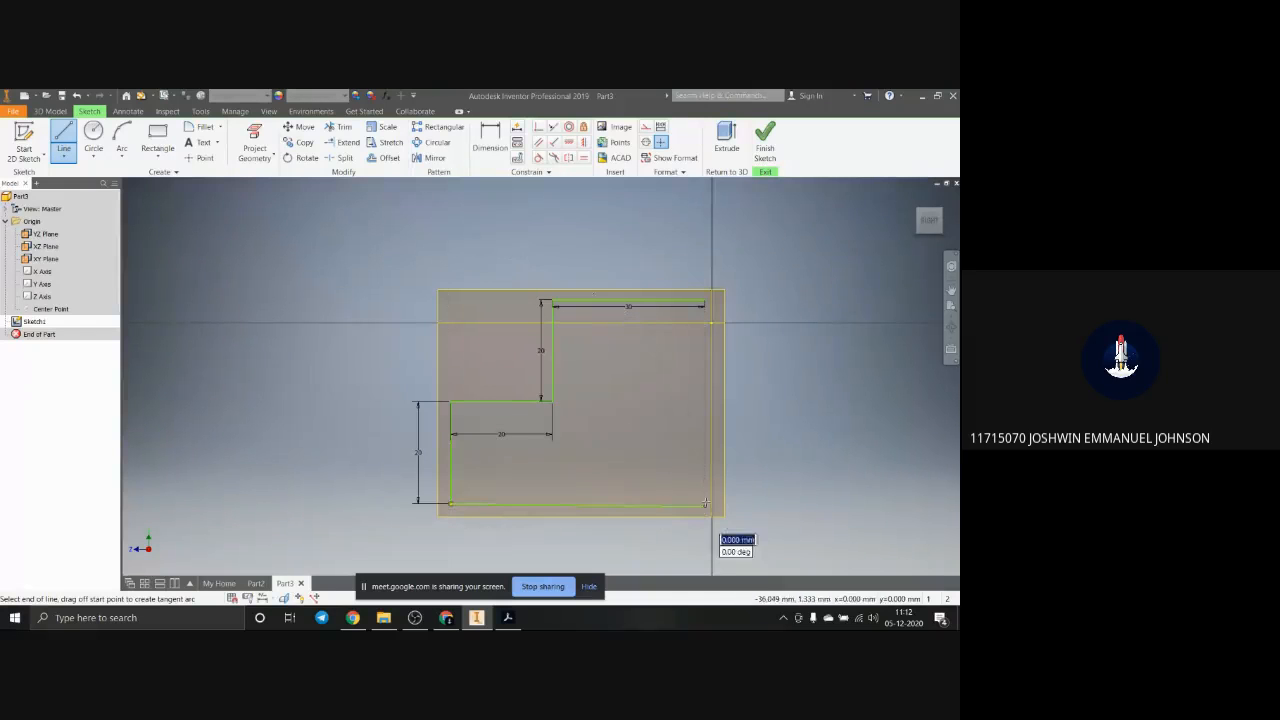
left_click(705, 301)
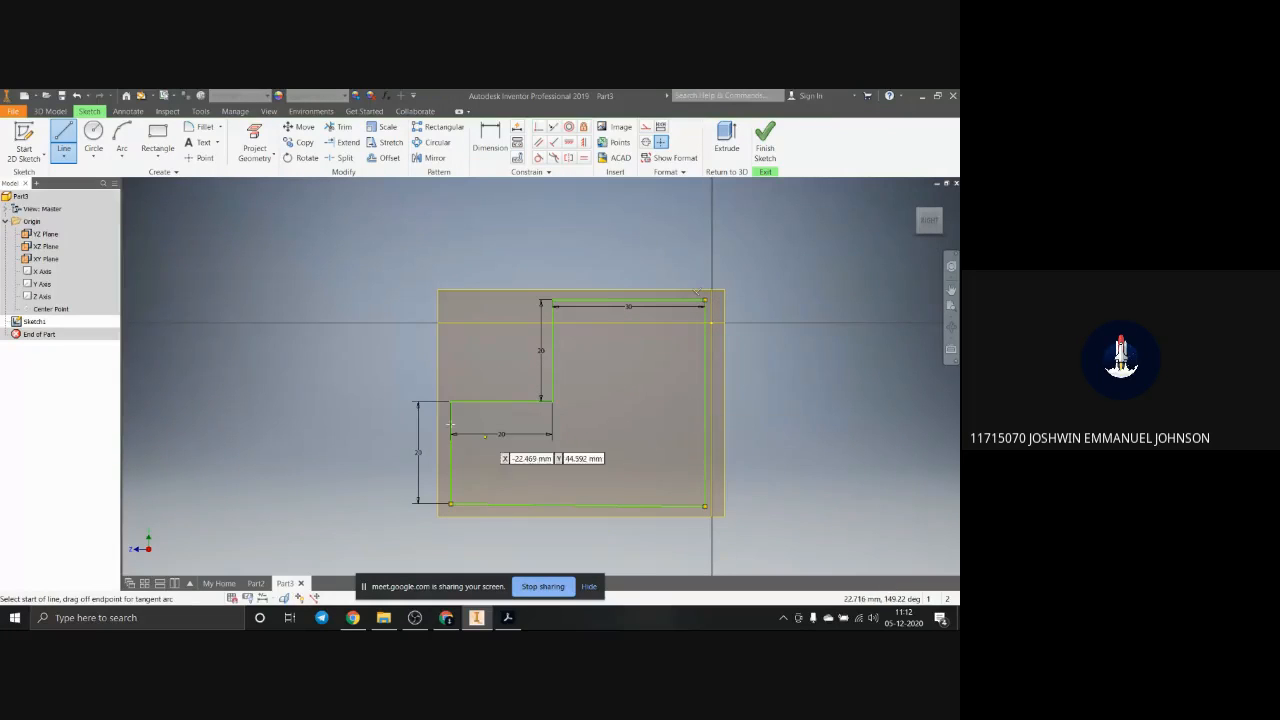
key("Escape")
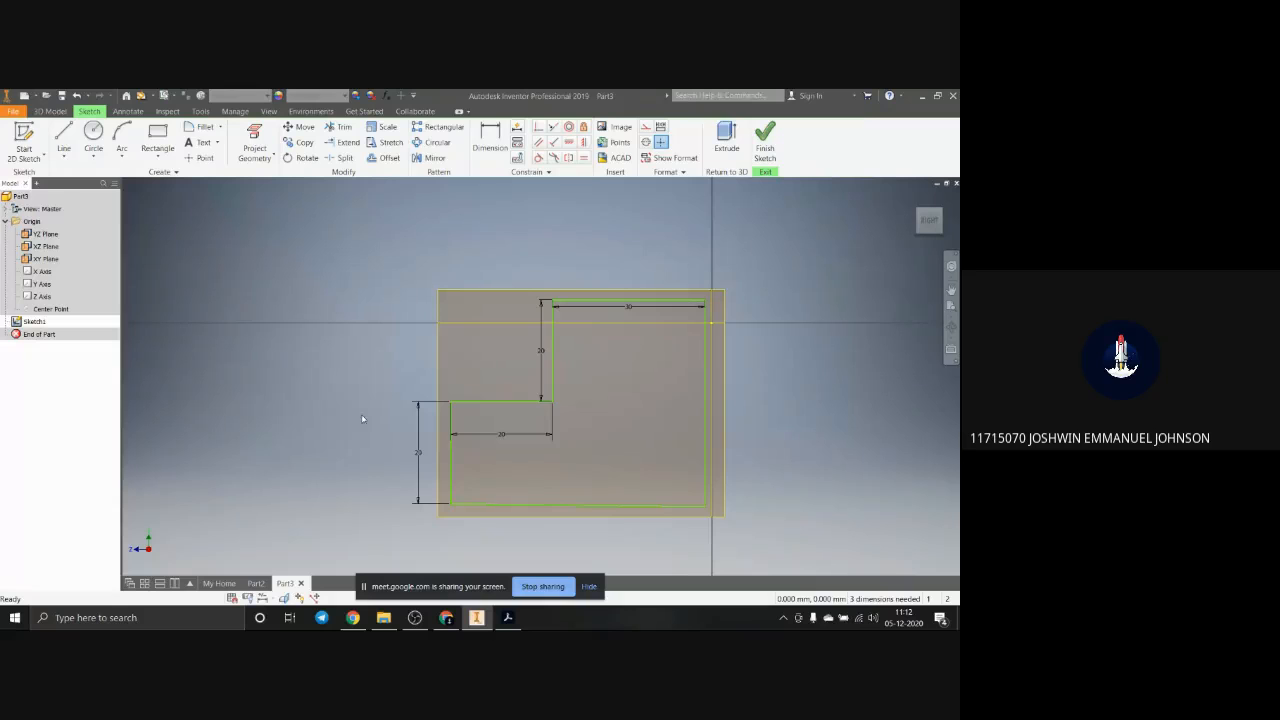
Step: Extrude the closed stepped profile into a solid, to the block's 20 mm width given in the reference drawing
middle_click_drag(358, 417, 411, 435)
left_click(50, 111)
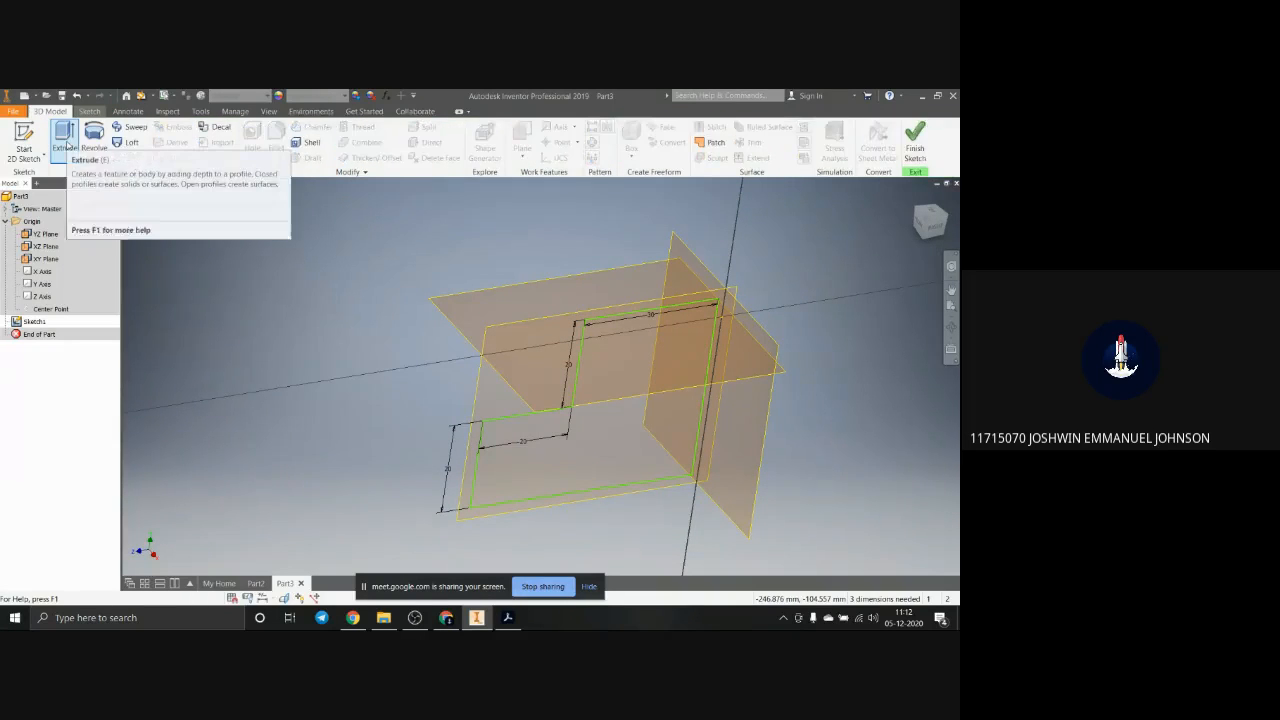
left_click(66, 147)
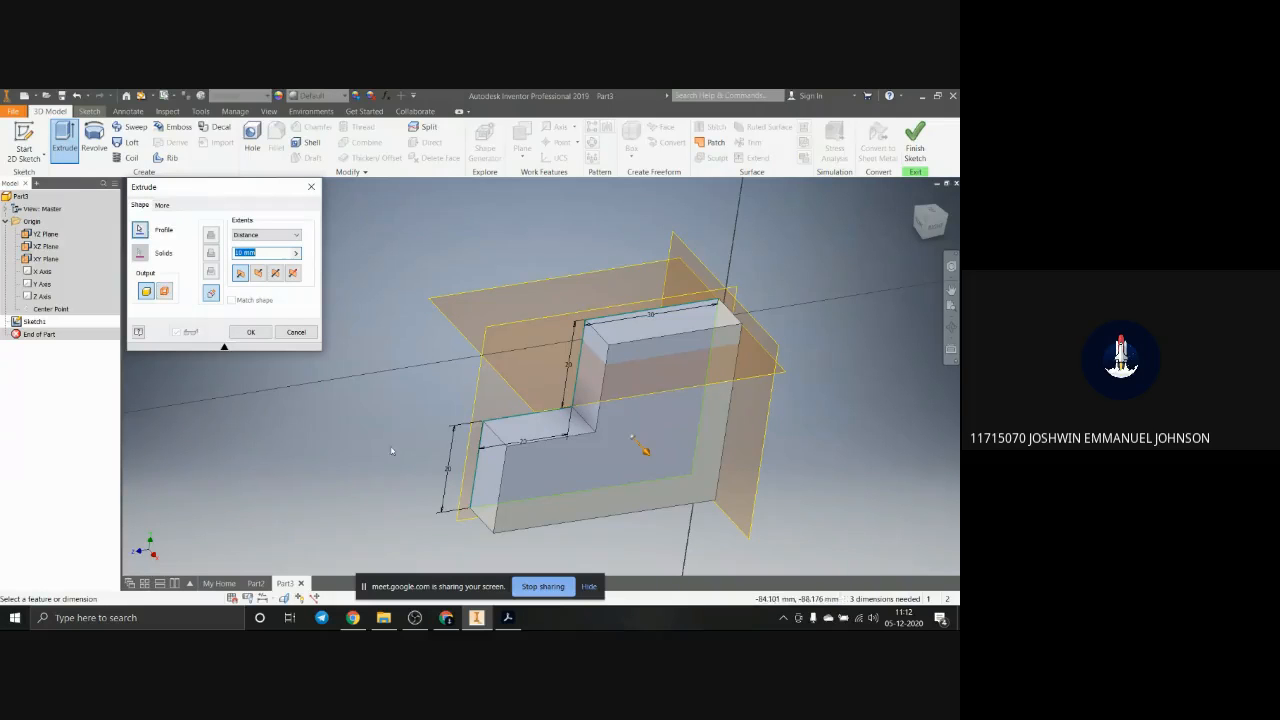
left_click(141, 231)
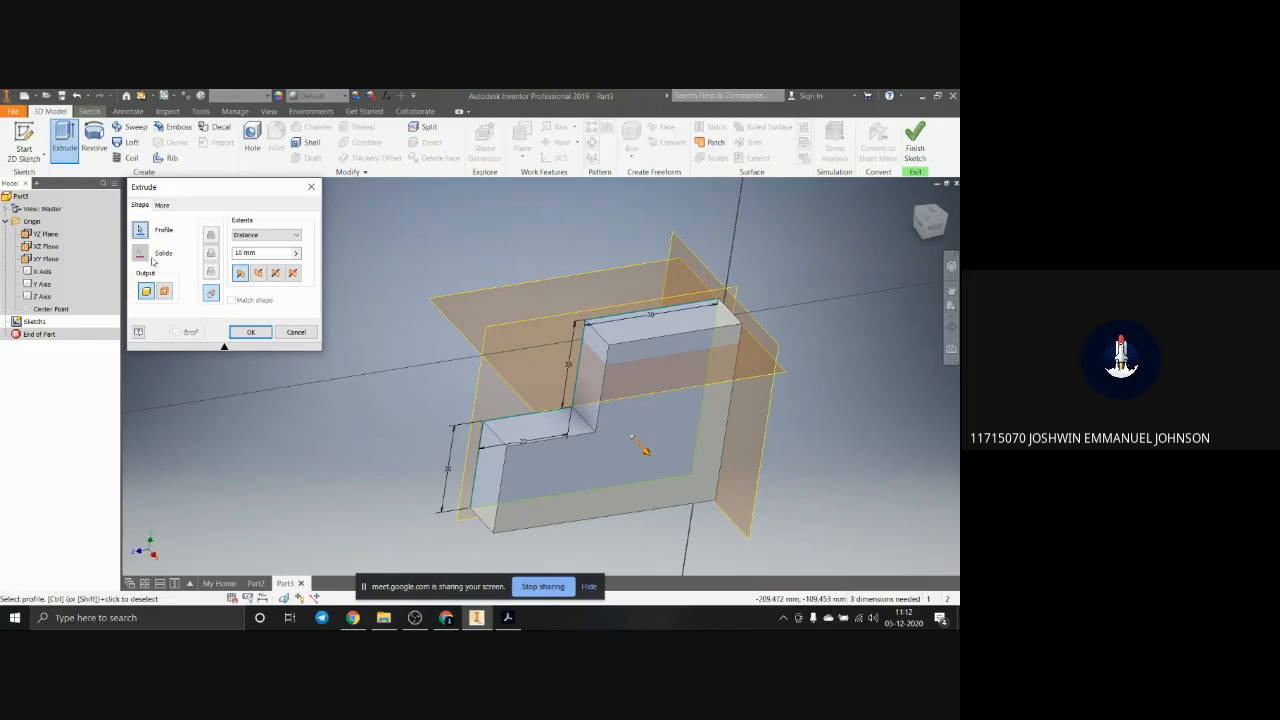
left_click(242, 273)
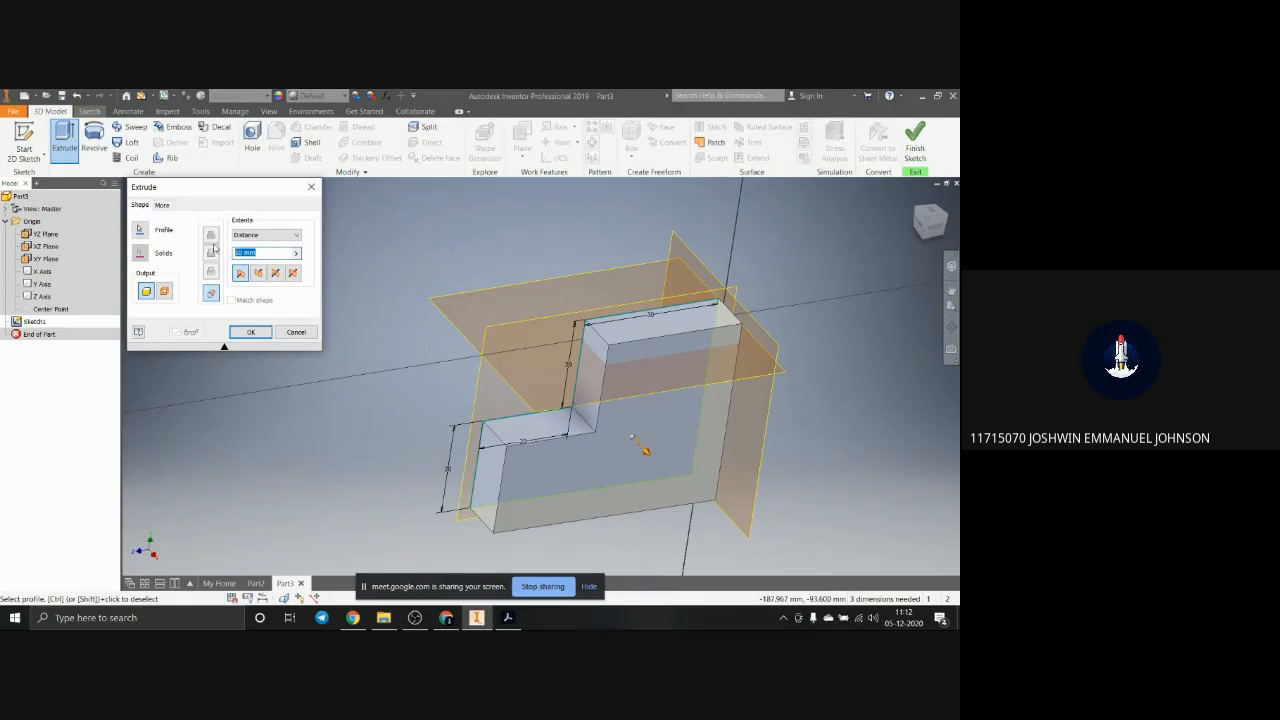
key("Return")
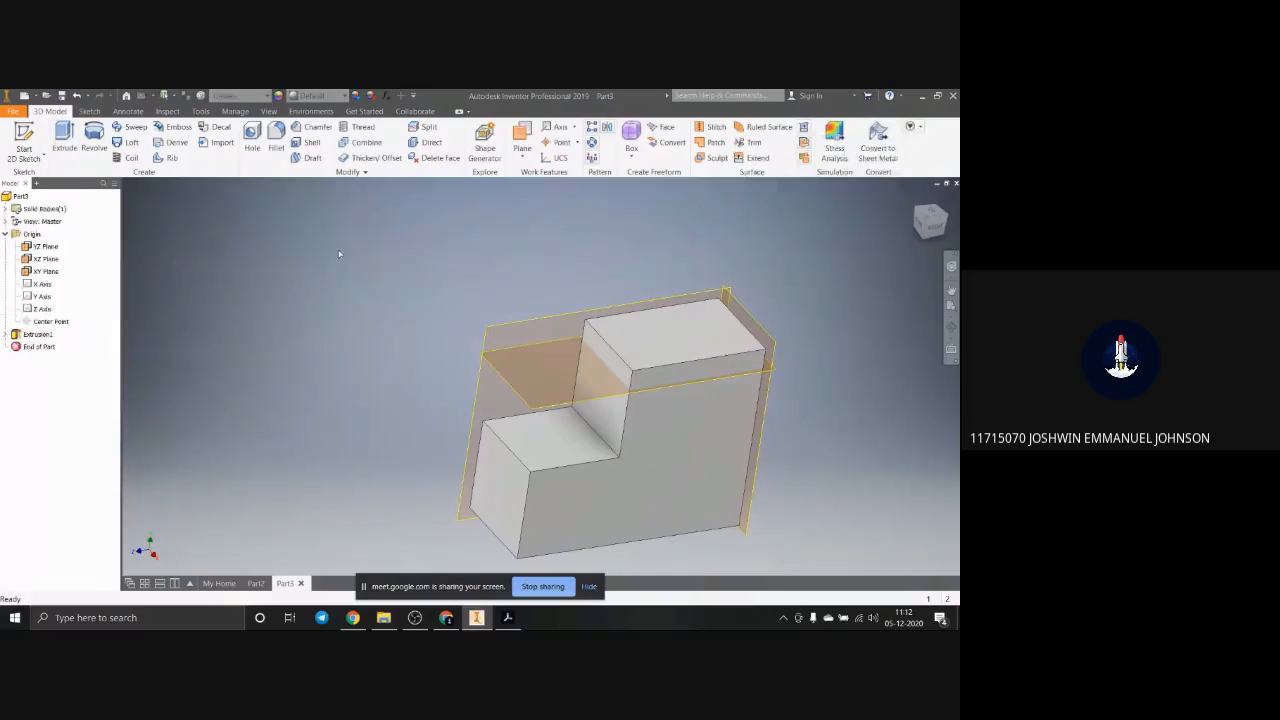
Step: Switch to Acrobat to examine the block's dimensions on page 2 of the reference presentation, and return to Inventor
scroll(530, 380, "down", 5)
scroll(555, 380, "up", 2)
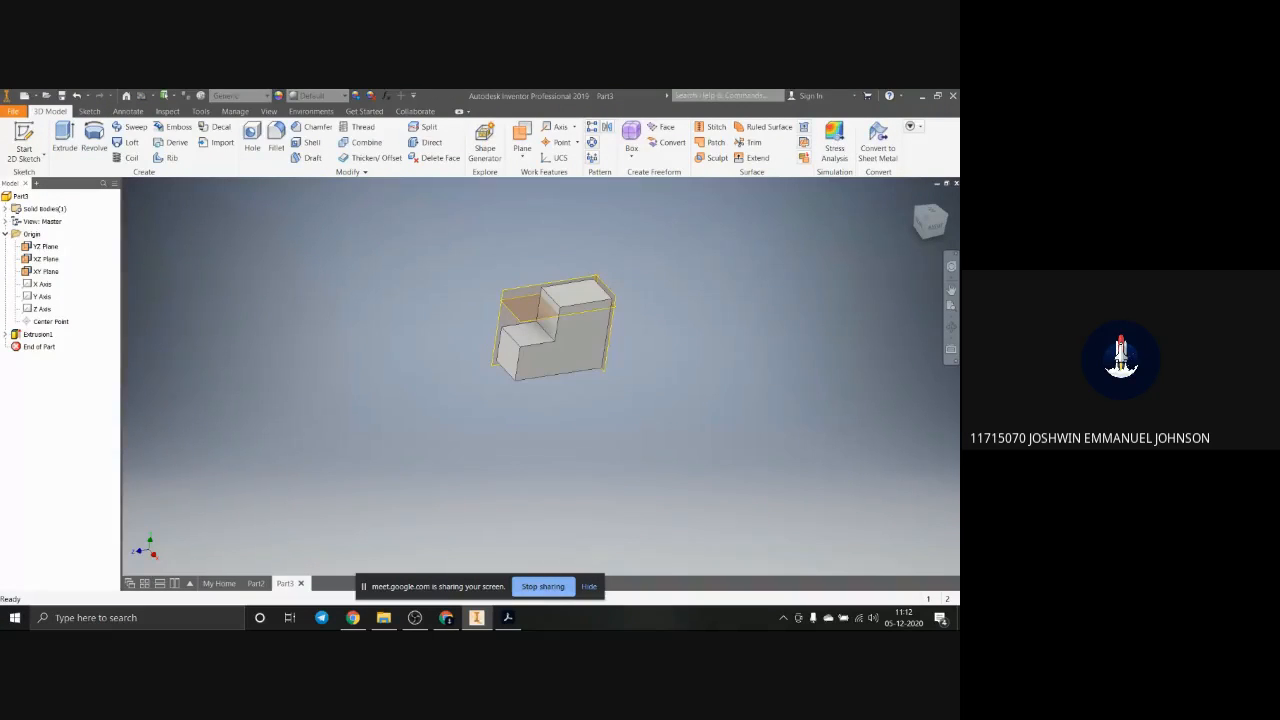
left_click(508, 618)
left_click_drag(940, 161, 500, 237)
scroll(426, 411, "down", 3)
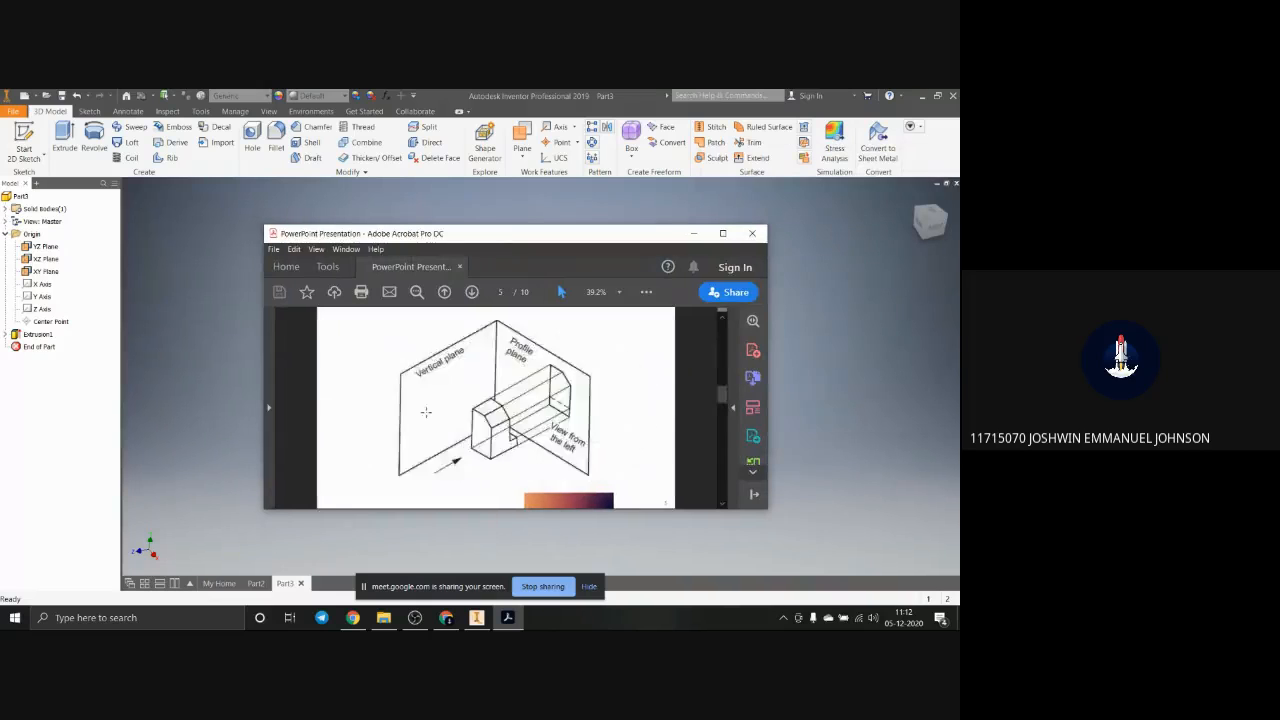
scroll(426, 411, "up", 3)
left_click(722, 234)
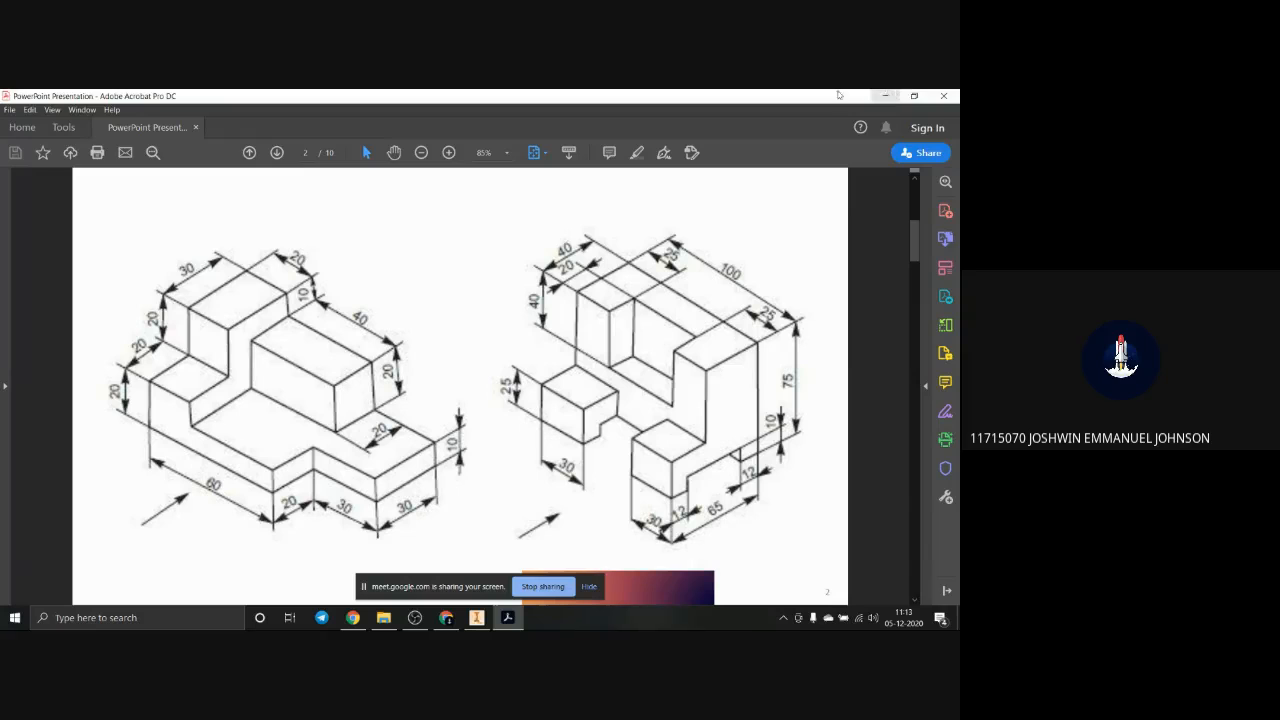
key("alt+Tab")
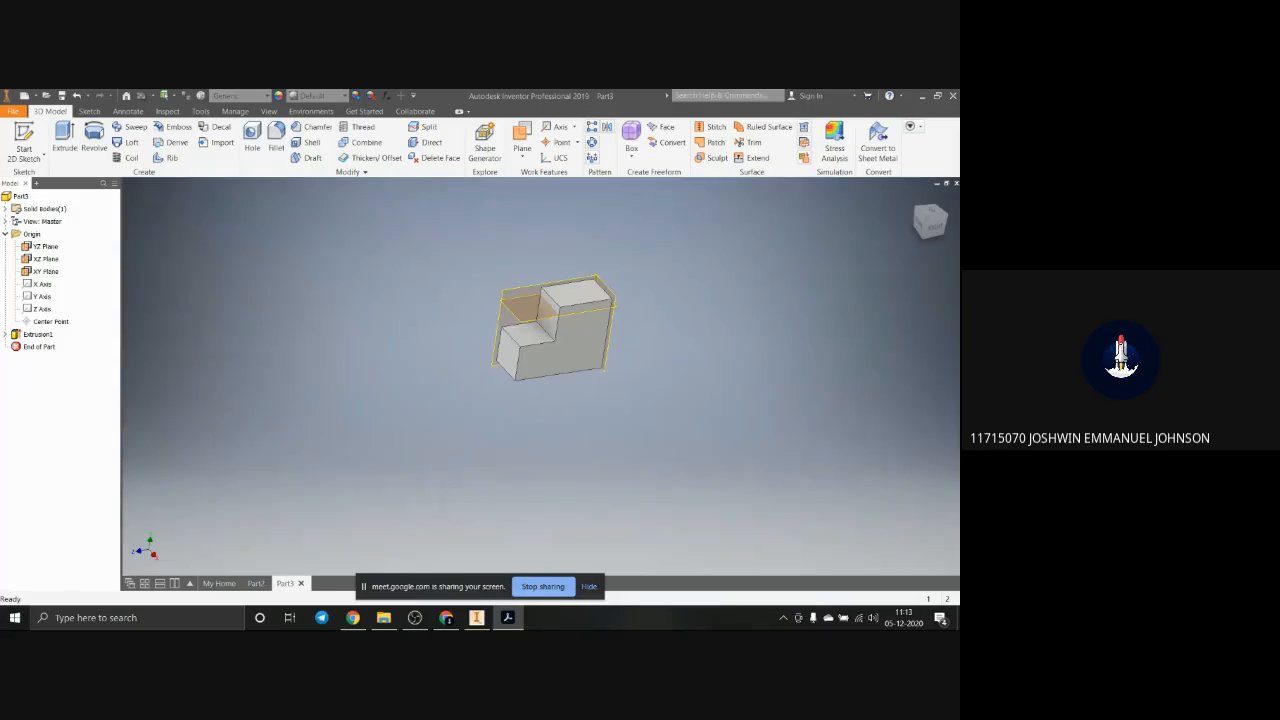
Step: Create a new sketch on the large stepped side face of the extruded block
left_click(573, 373)
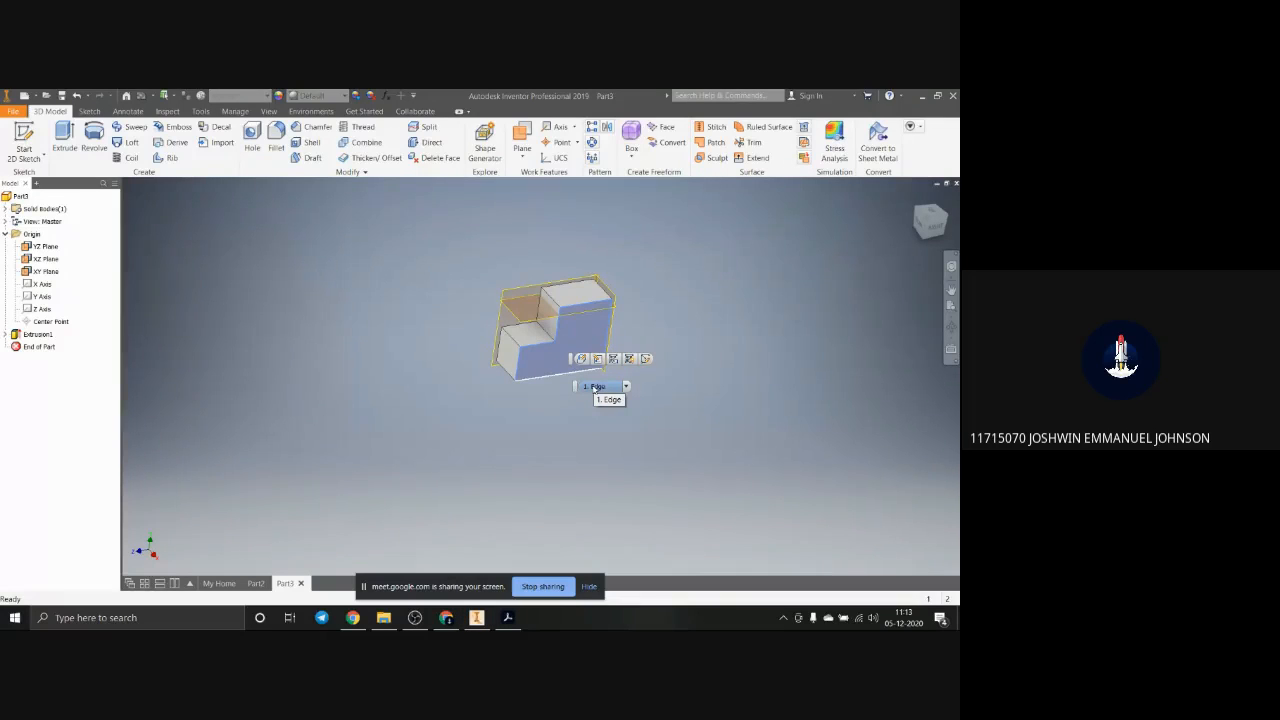
left_click(646, 359)
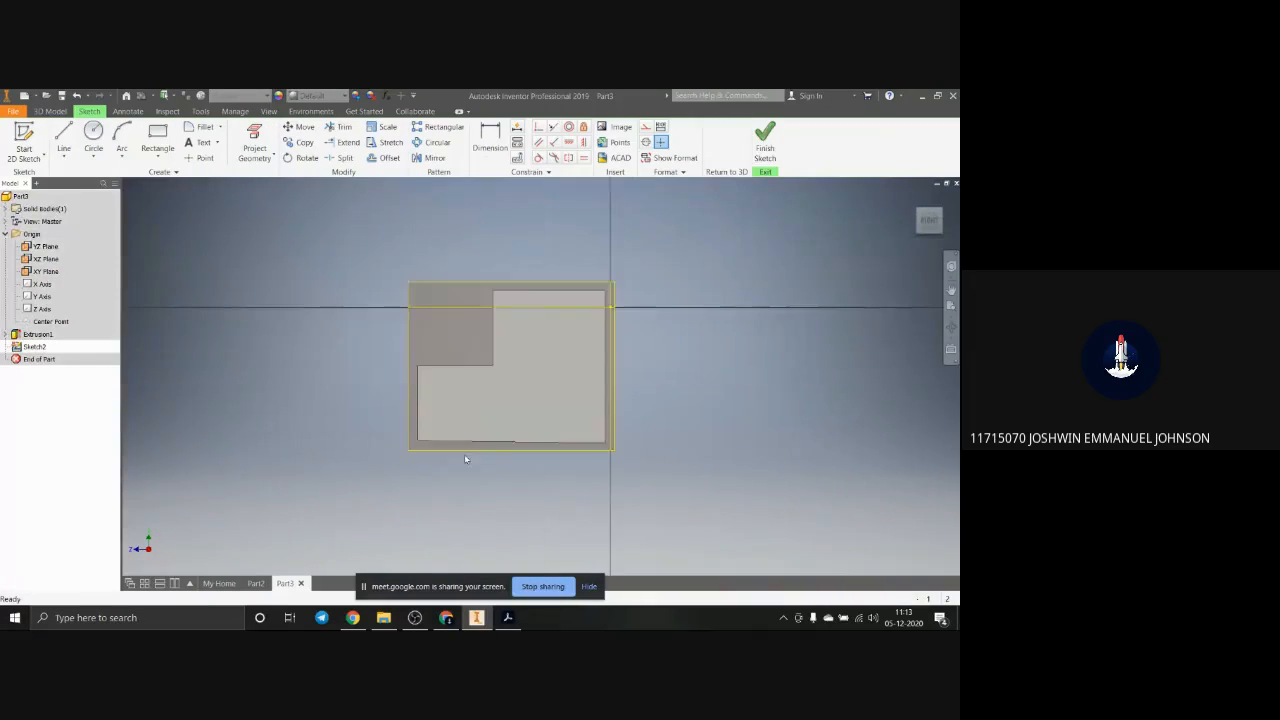
Step: Try to mark off a strip along the side face's lower edge with a line about 50 mm long, and undo it
left_click(166, 137)
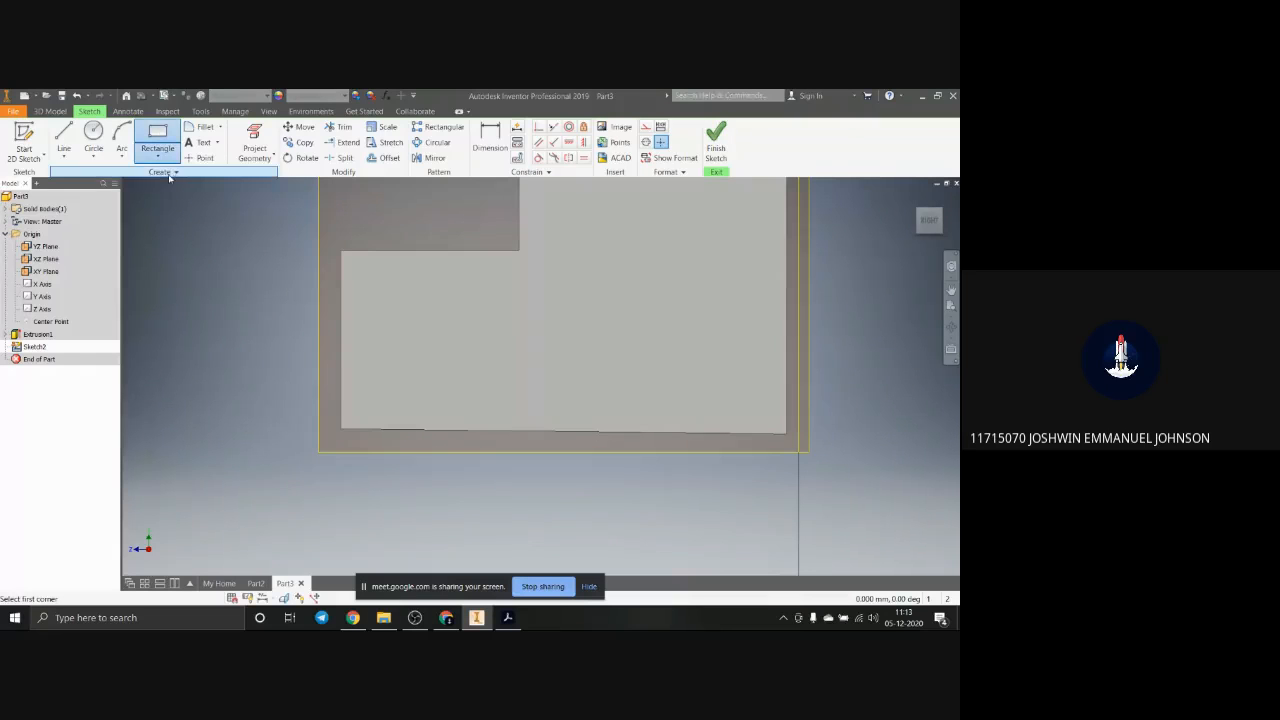
left_click(66, 150)
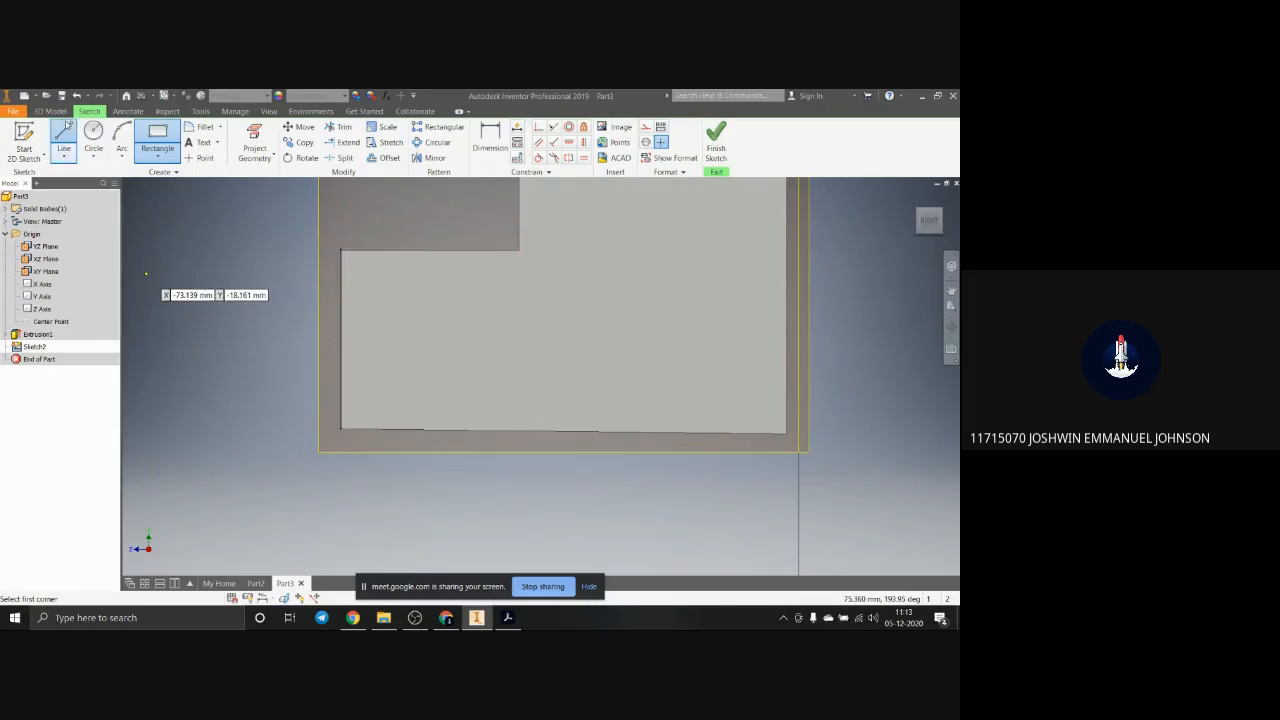
left_click(341, 379)
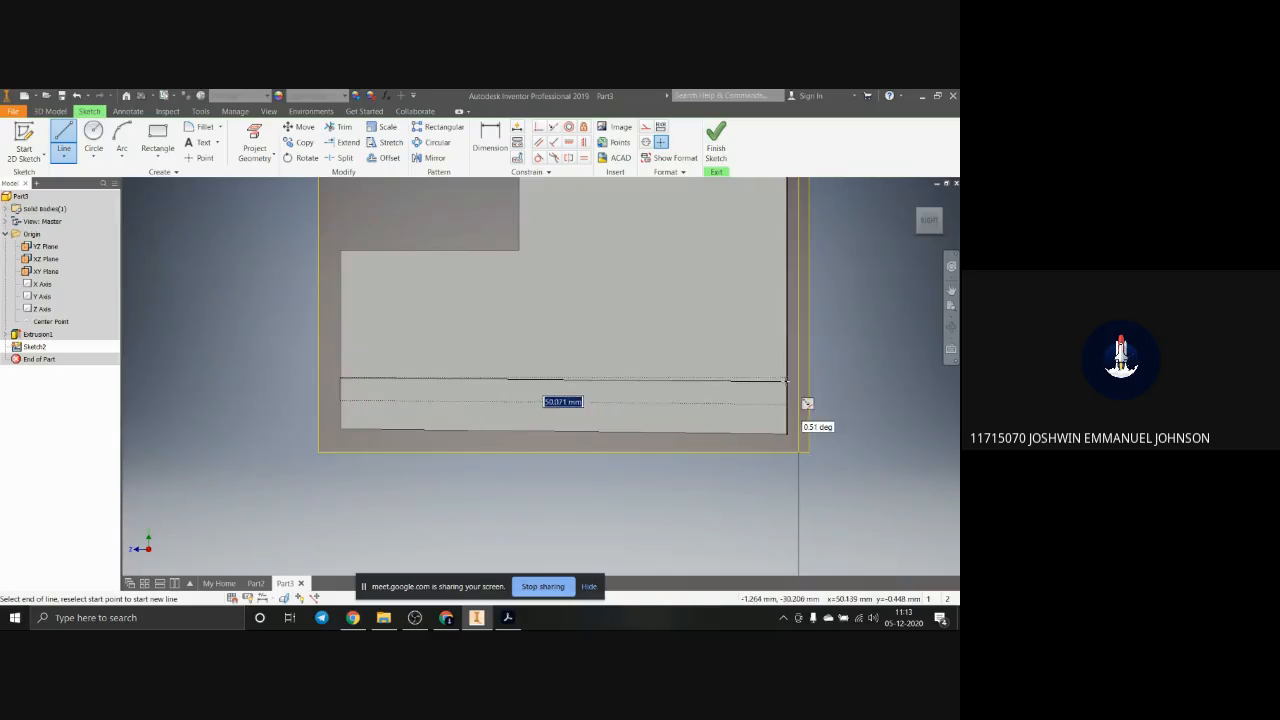
left_click(787, 380)
left_click(787, 433)
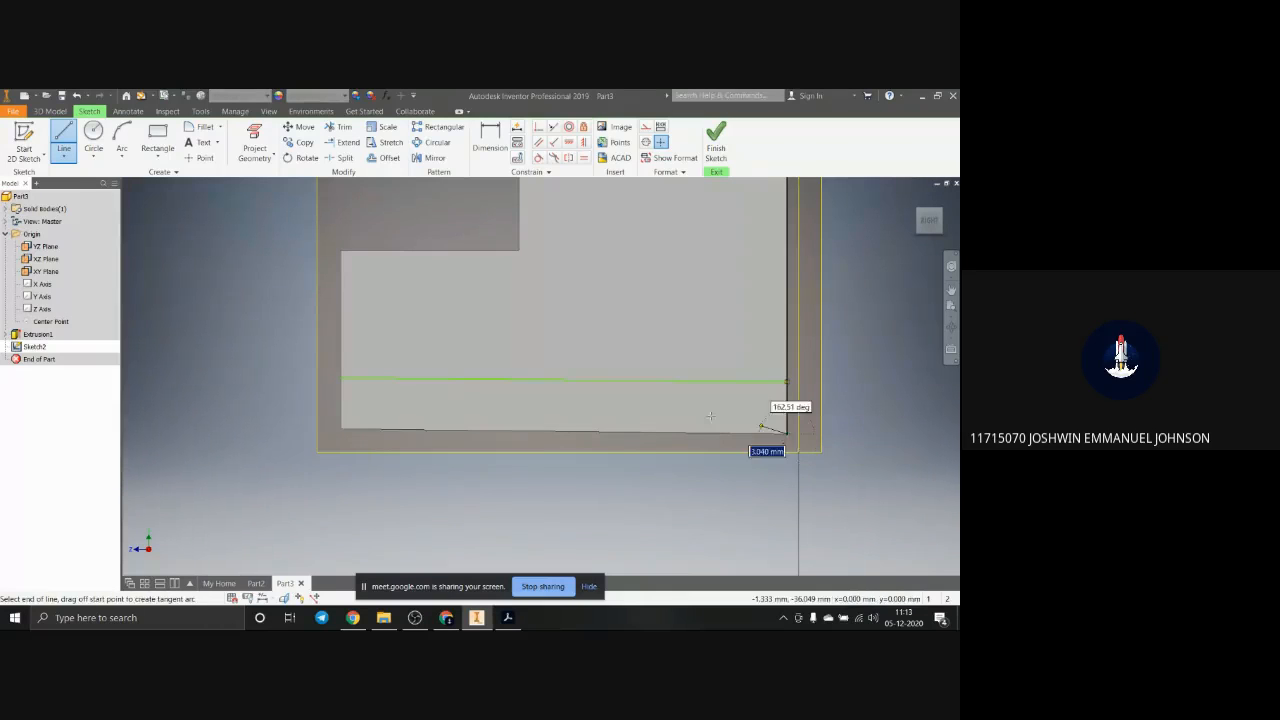
left_click(787, 381)
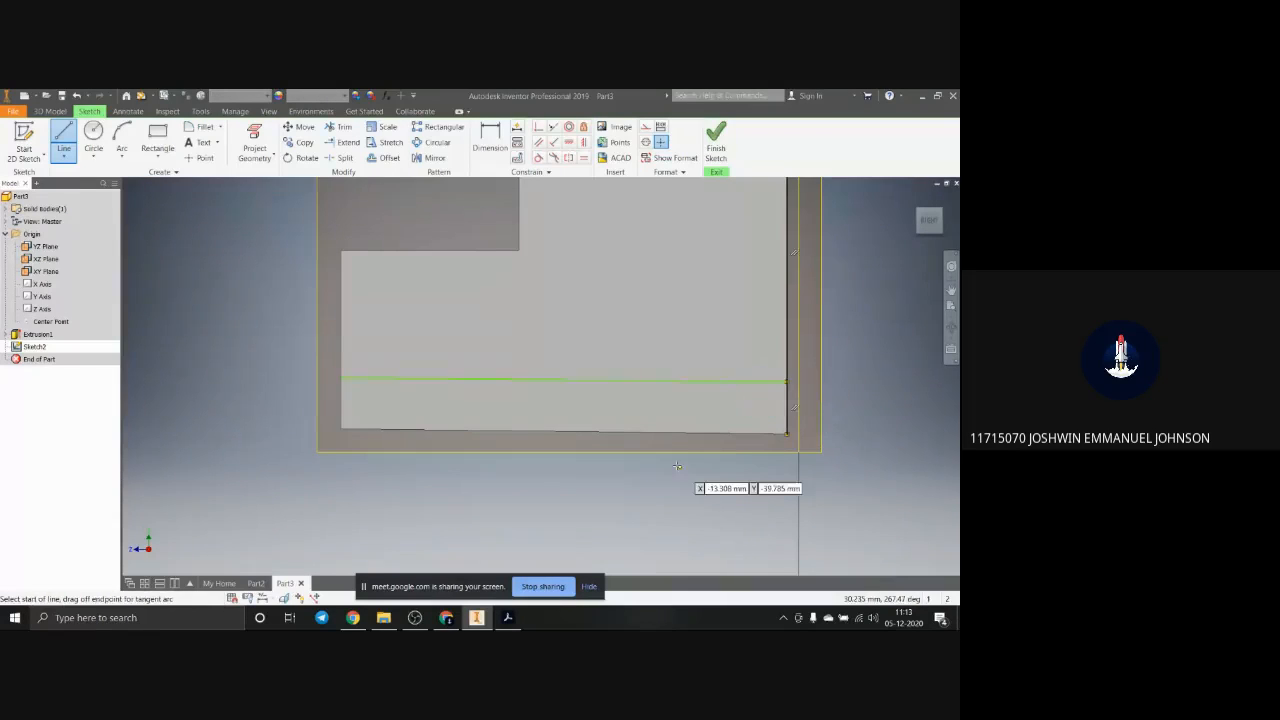
key("Escape")
key("ctrl+z")
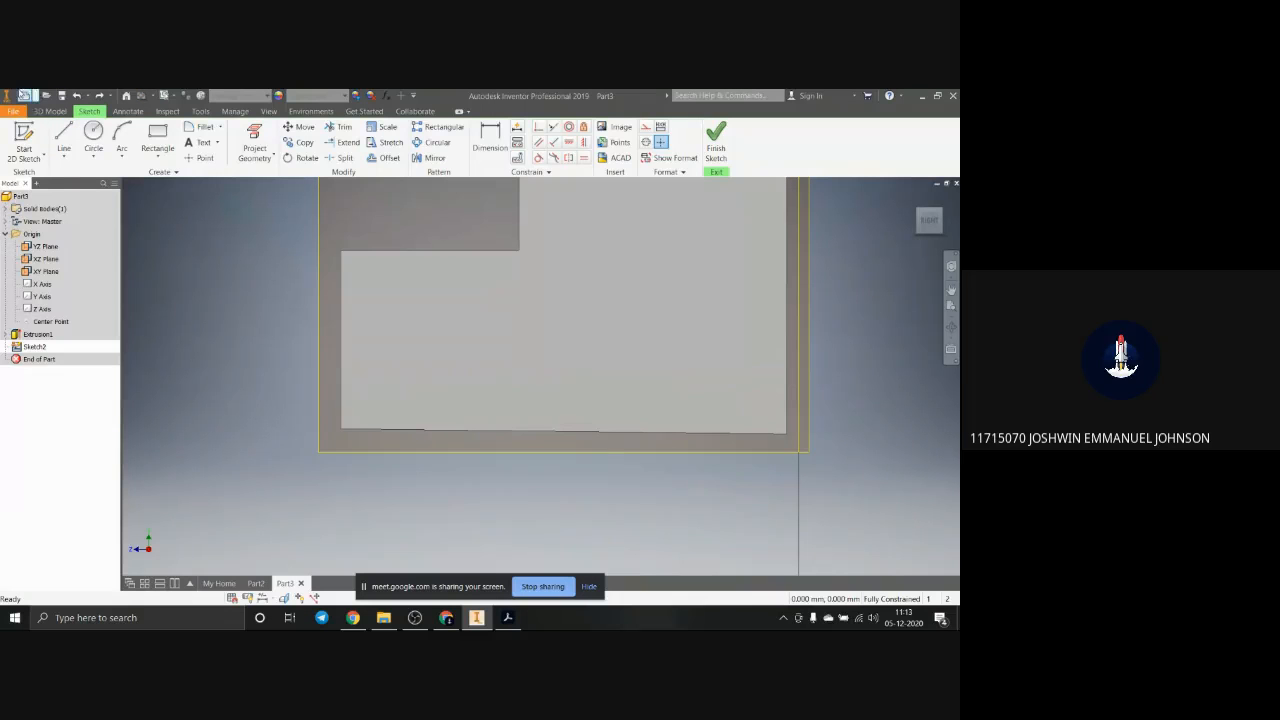
Step: Draw a two-point rectangle about 64 by 36 mm in the empty area beside the block's side face
left_click(166, 158)
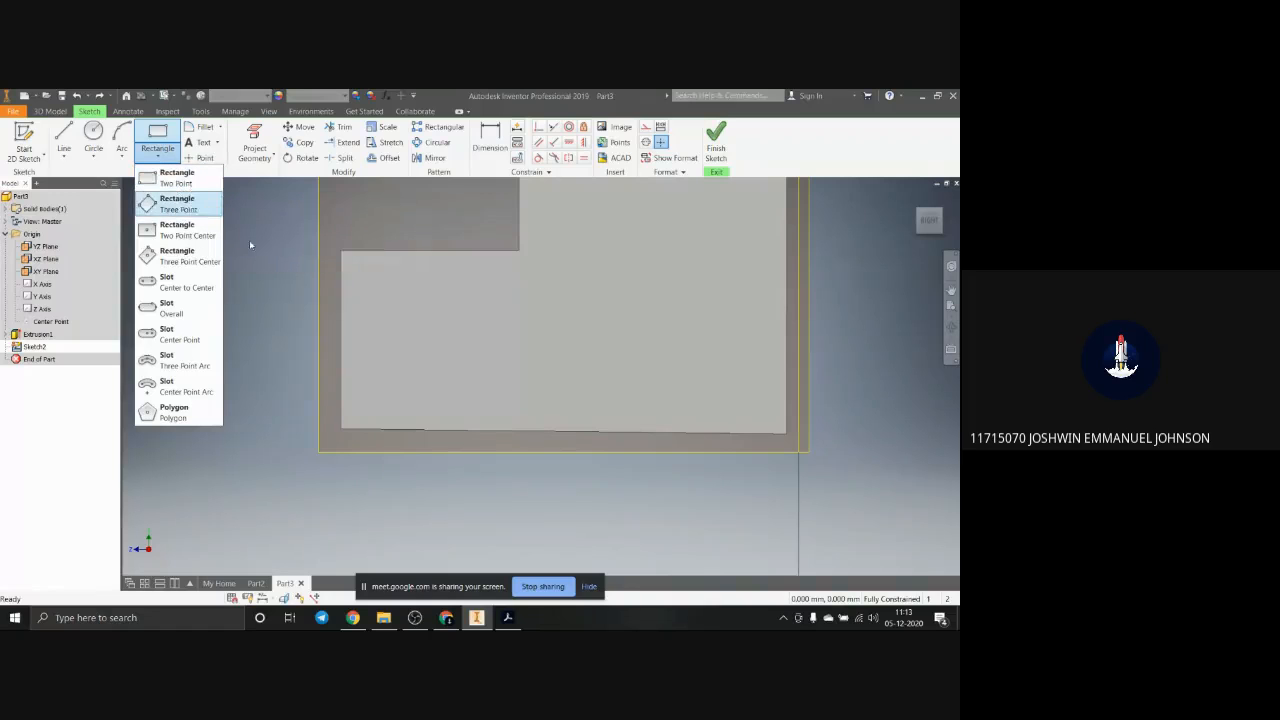
scroll(411, 371, "down", 5)
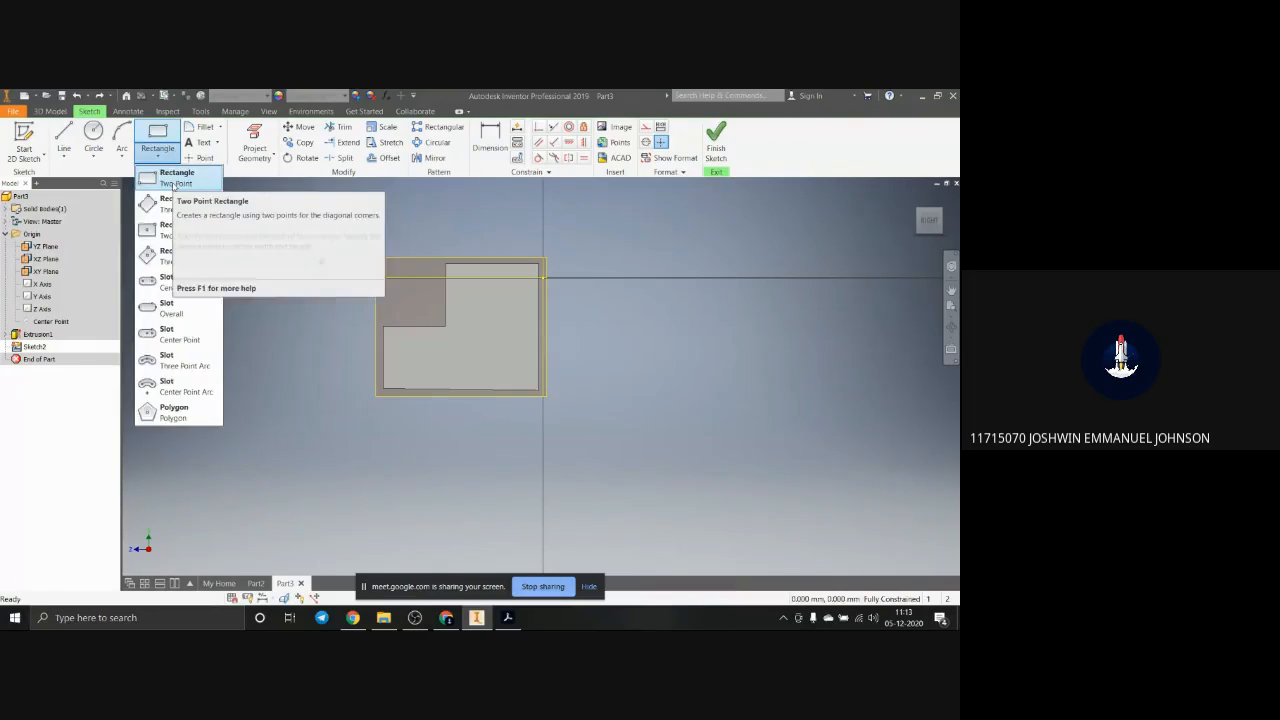
left_click(174, 185)
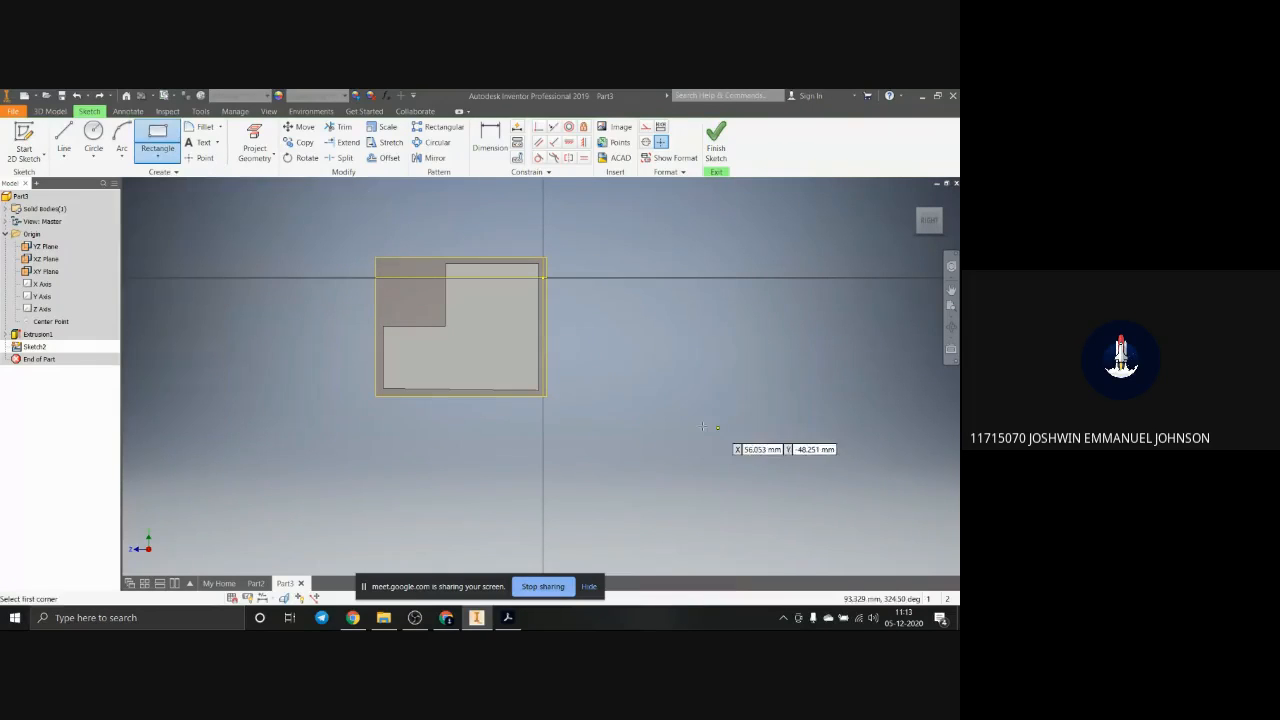
left_click(643, 433)
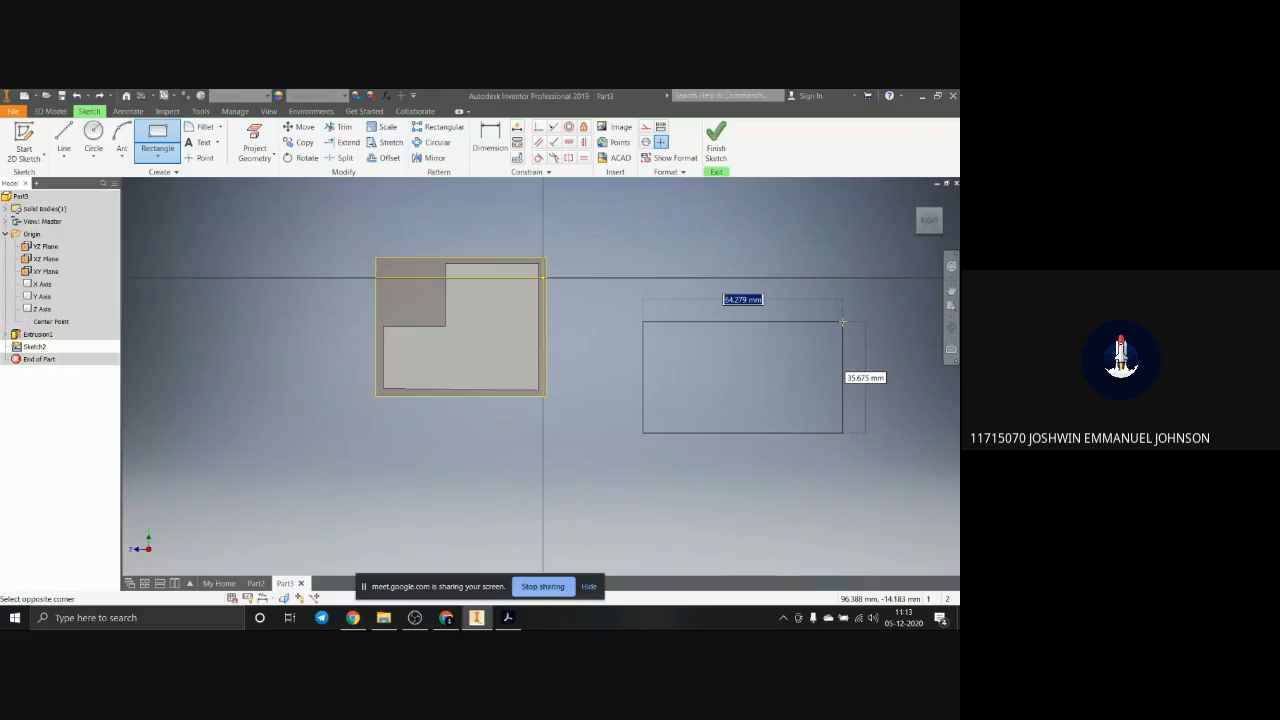
left_click(842, 321)
Step: Draw a three-point rectangle about 70 by 46 mm below the first practice rectangle
left_click(157, 156)
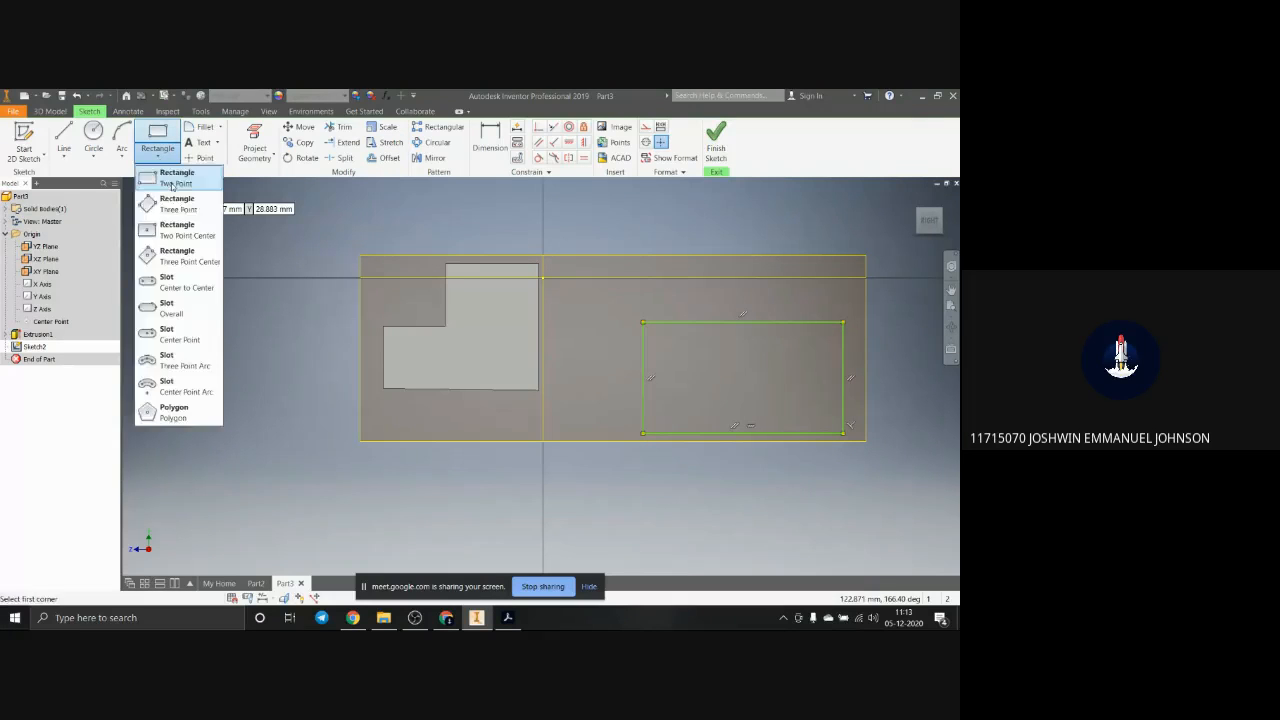
left_click(177, 203)
scroll(782, 472, "down", 3)
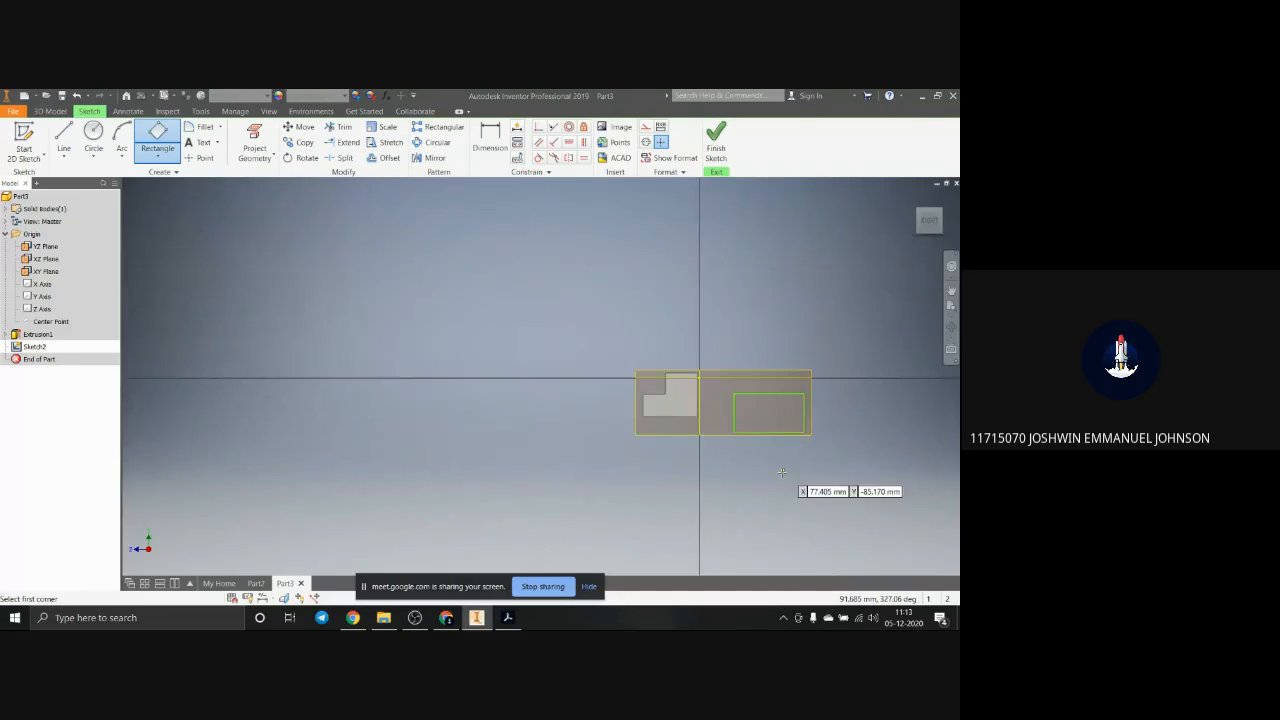
scroll(782, 472, "up", 3)
left_click(705, 413)
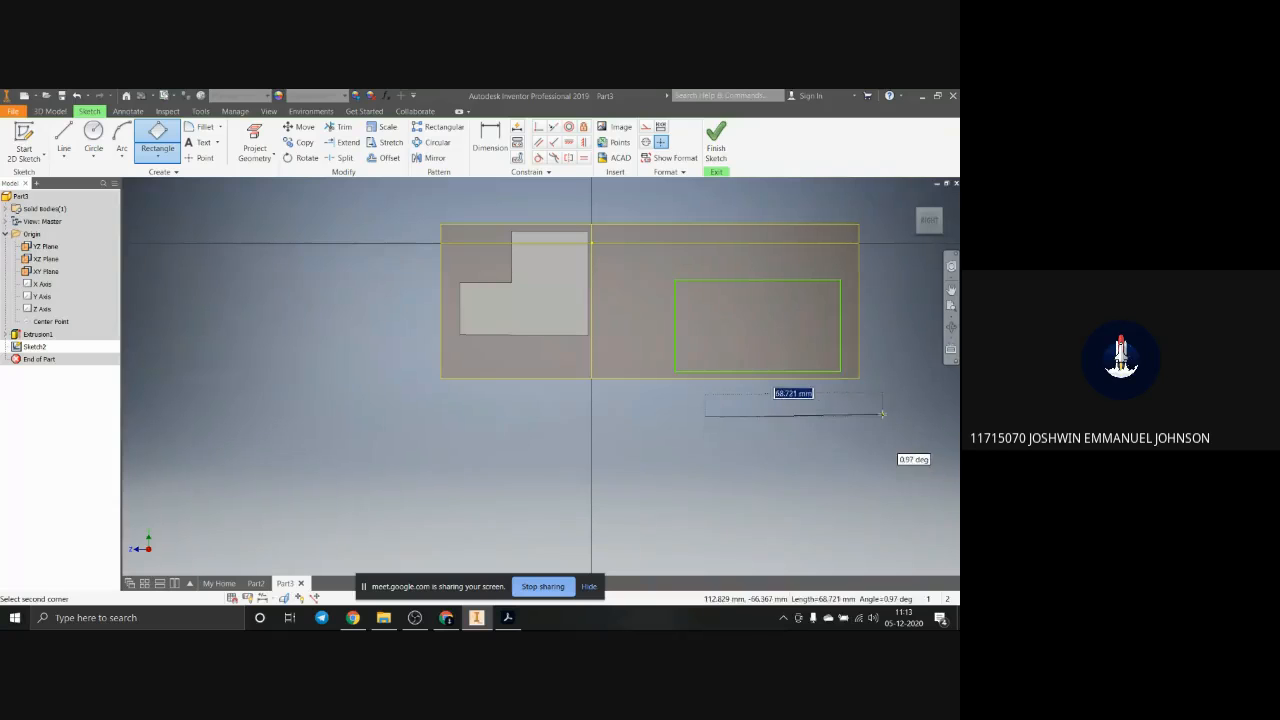
left_click(888, 416)
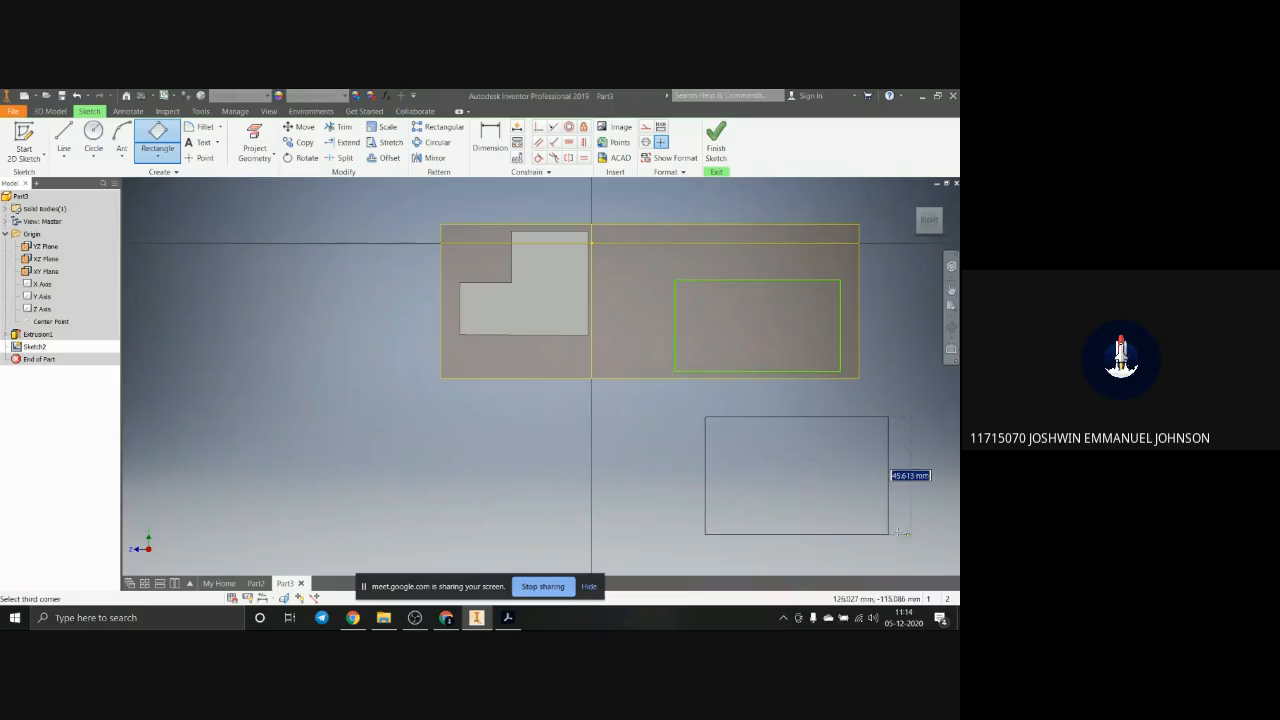
left_click(889, 533)
Step: Try to draw a two-point center rectangle about 12 by 14 mm on the upper part of the side face
left_click(148, 158)
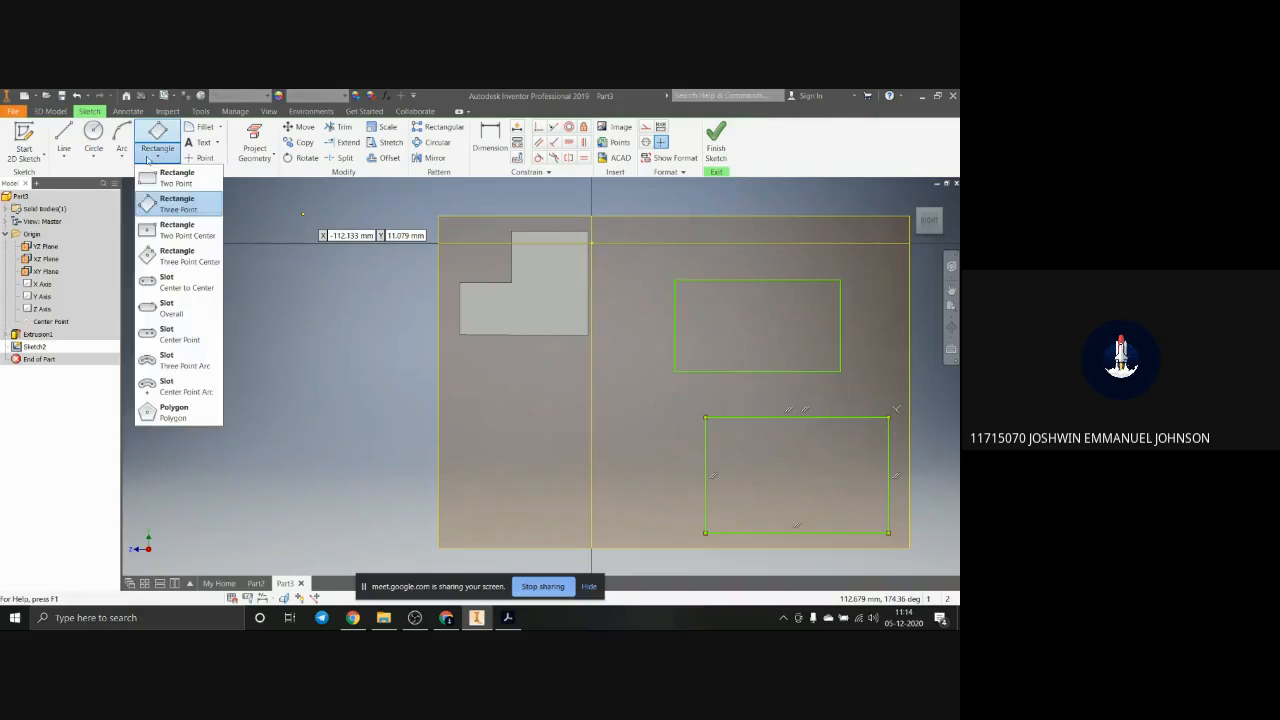
left_click(190, 234)
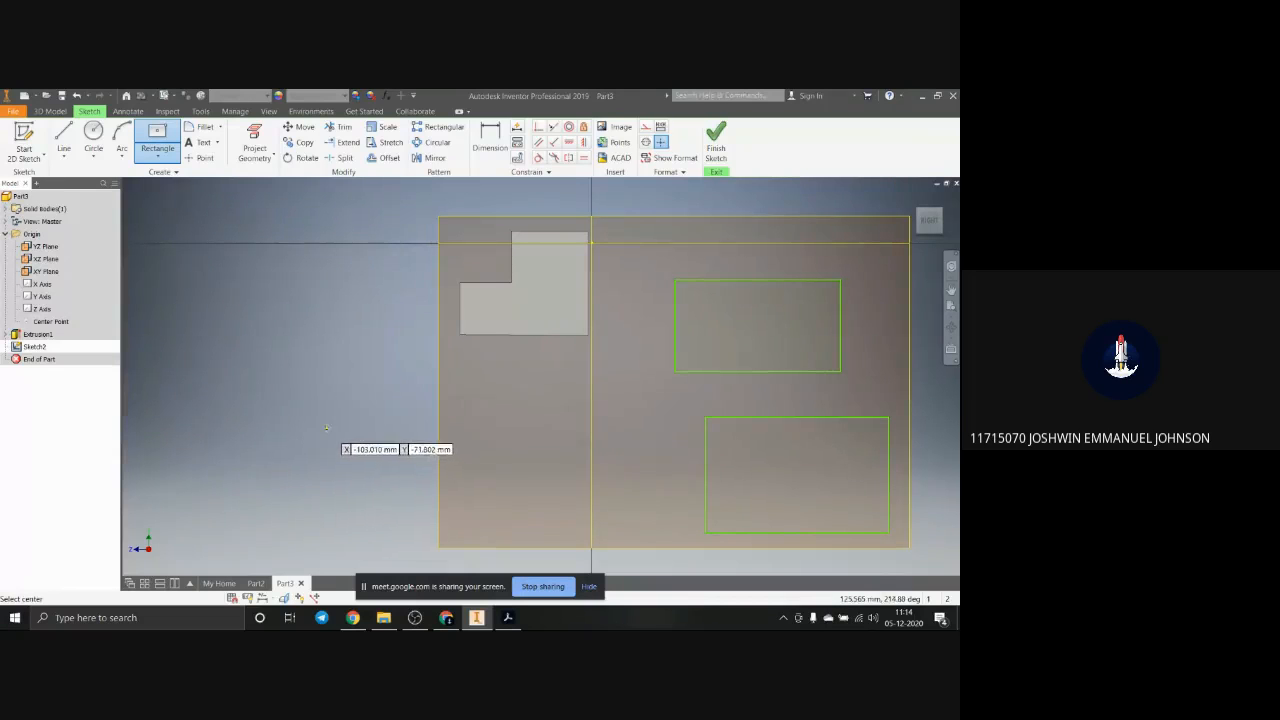
scroll(519, 268, "up", 3)
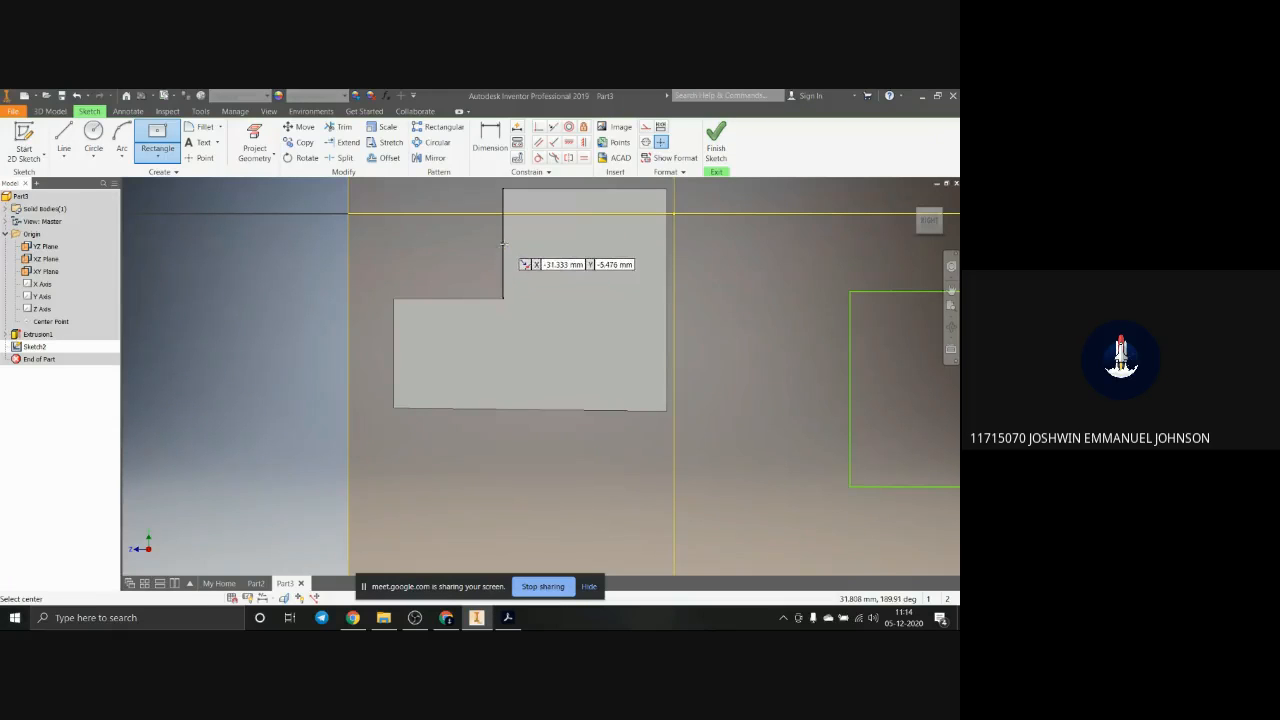
left_click(577, 243)
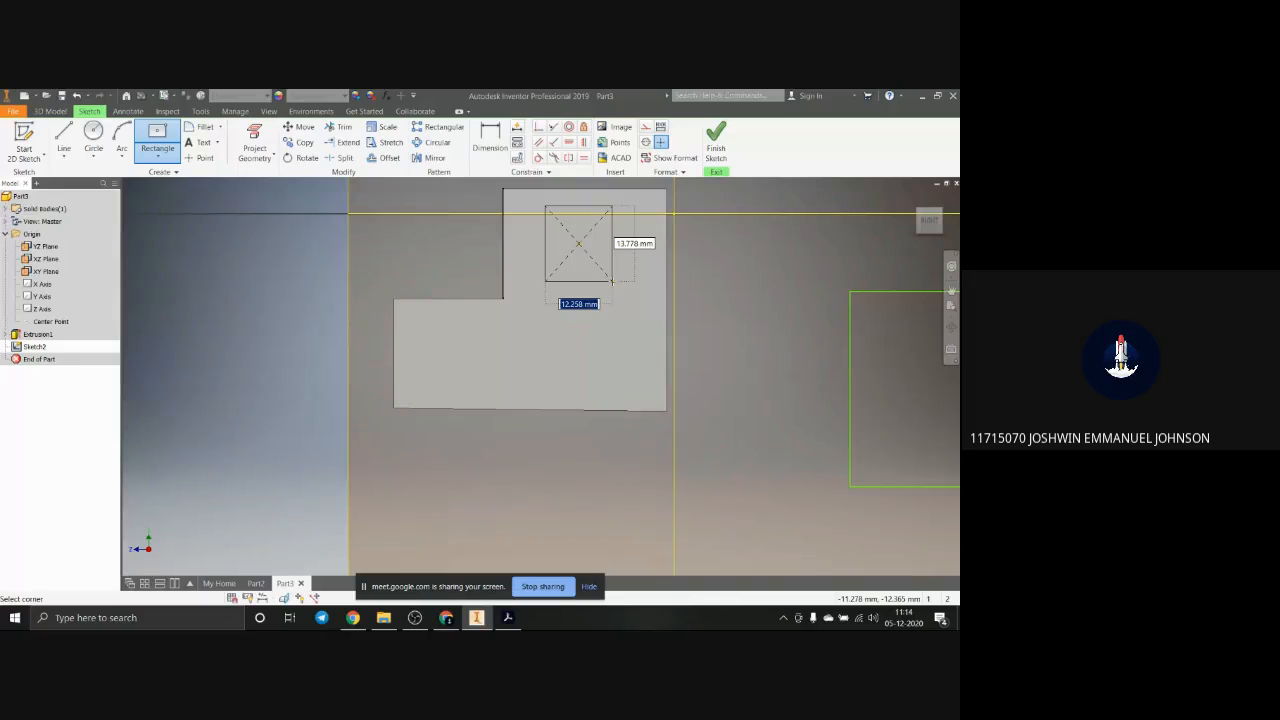
key("Escape")
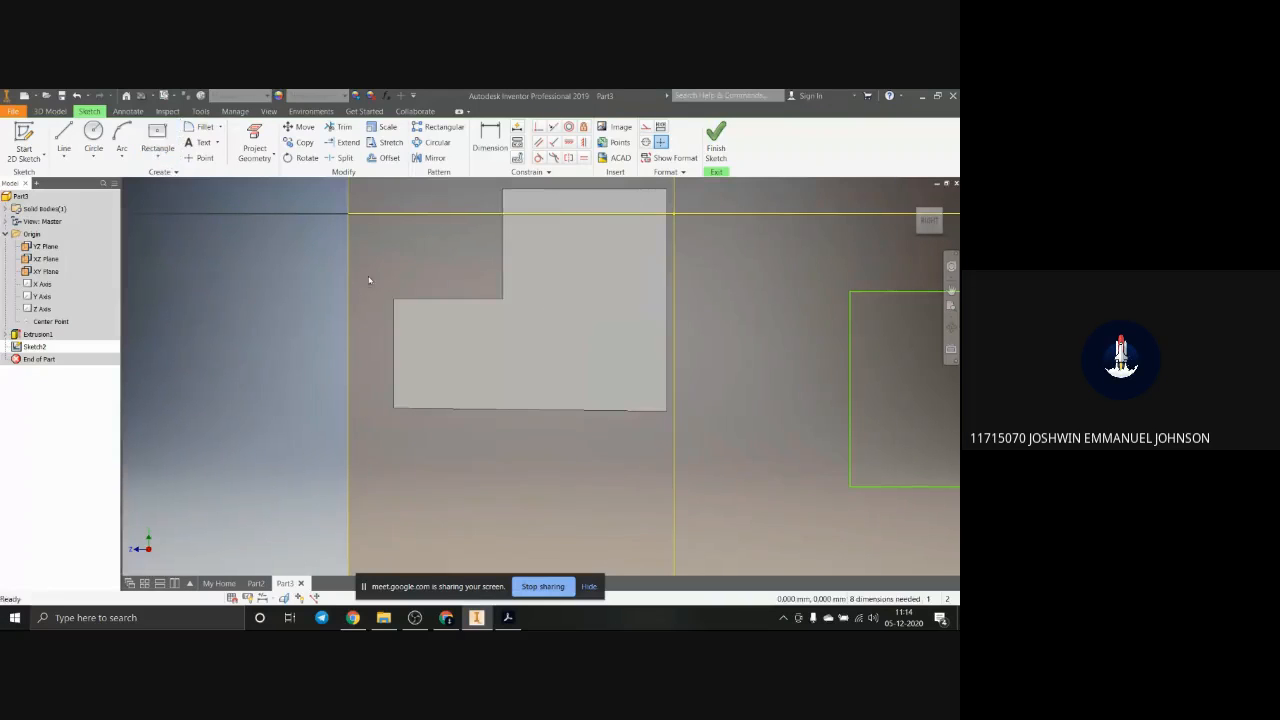
Step: Delete both practice rectangles beside the block from the sketch
left_click(157, 158)
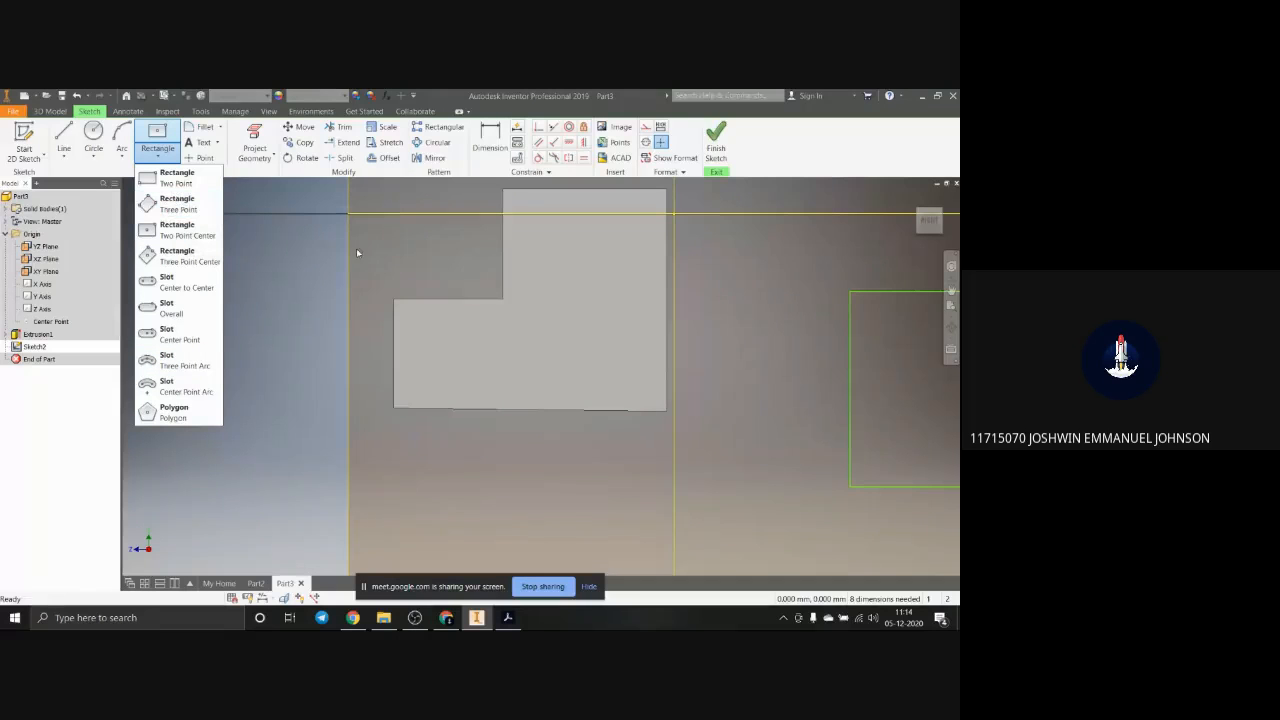
scroll(810, 401, "down", 5)
scroll(861, 450, "down", 2)
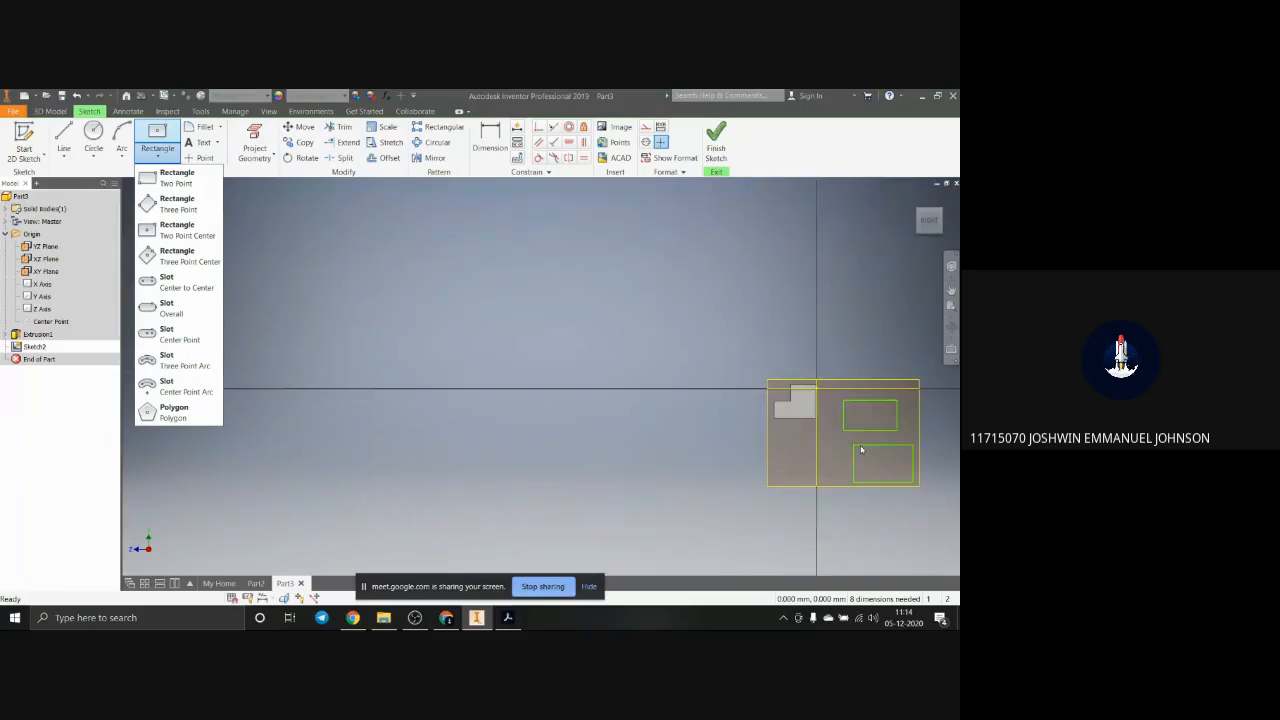
scroll(903, 517, "up", 4)
left_click(941, 491)
mouse_move(779, 275)
left_mouse_down()
mouse_move(790, 322)
mouse_move(942, 536)
left_mouse_up()
key("Delete")
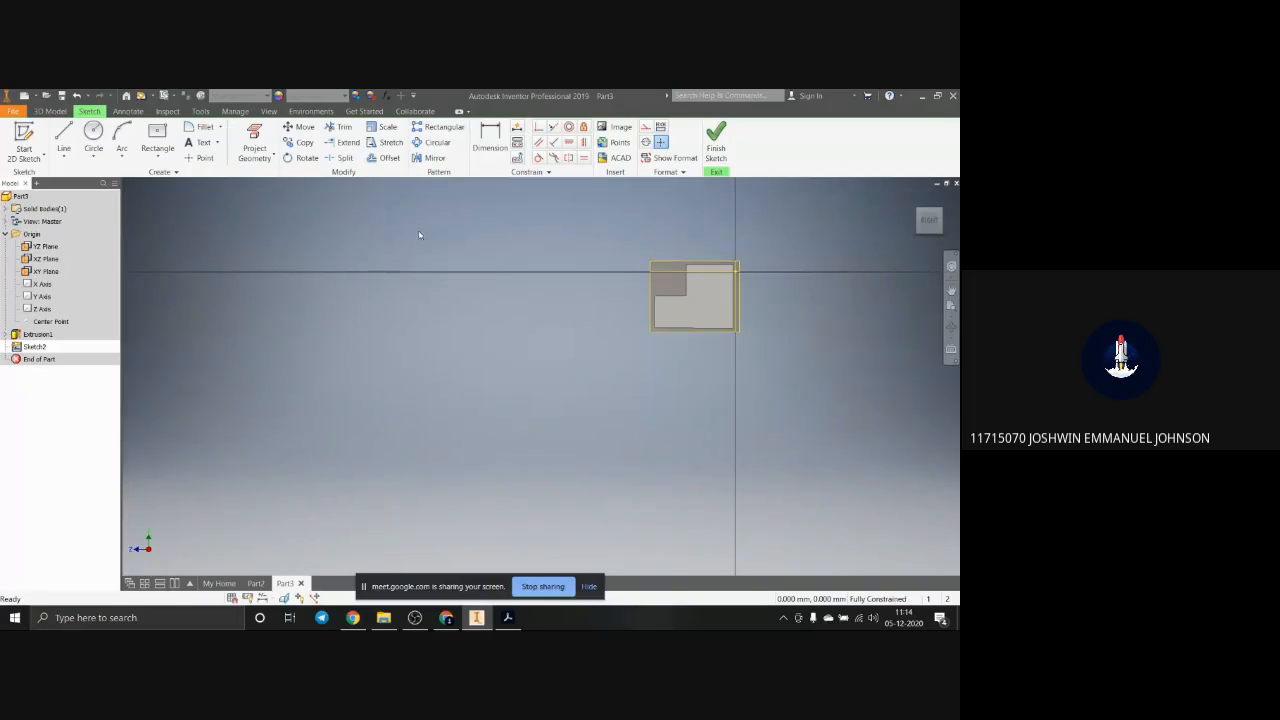
Step: Sketch a 50 by 10 mm two-point rectangle on the side face, starting from the end of its lower edge, and finish the sketch
scroll(706, 295, "up", 6)
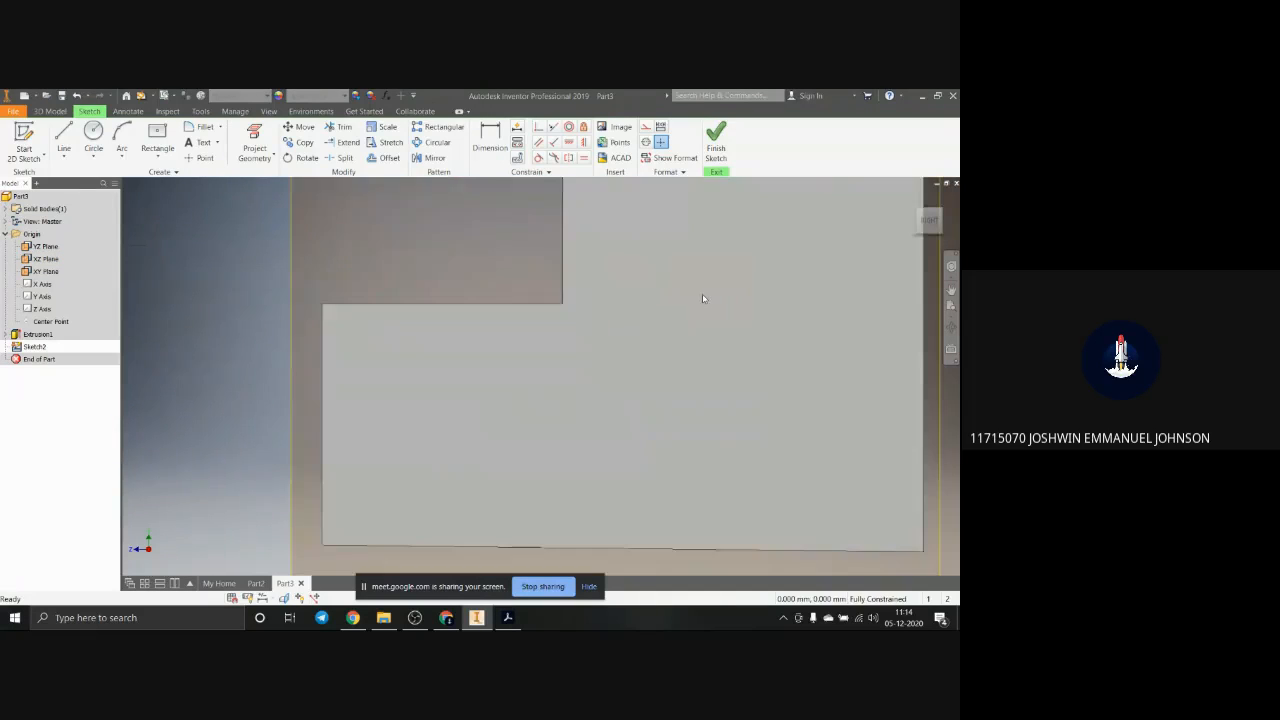
scroll(700, 300, "down", 4)
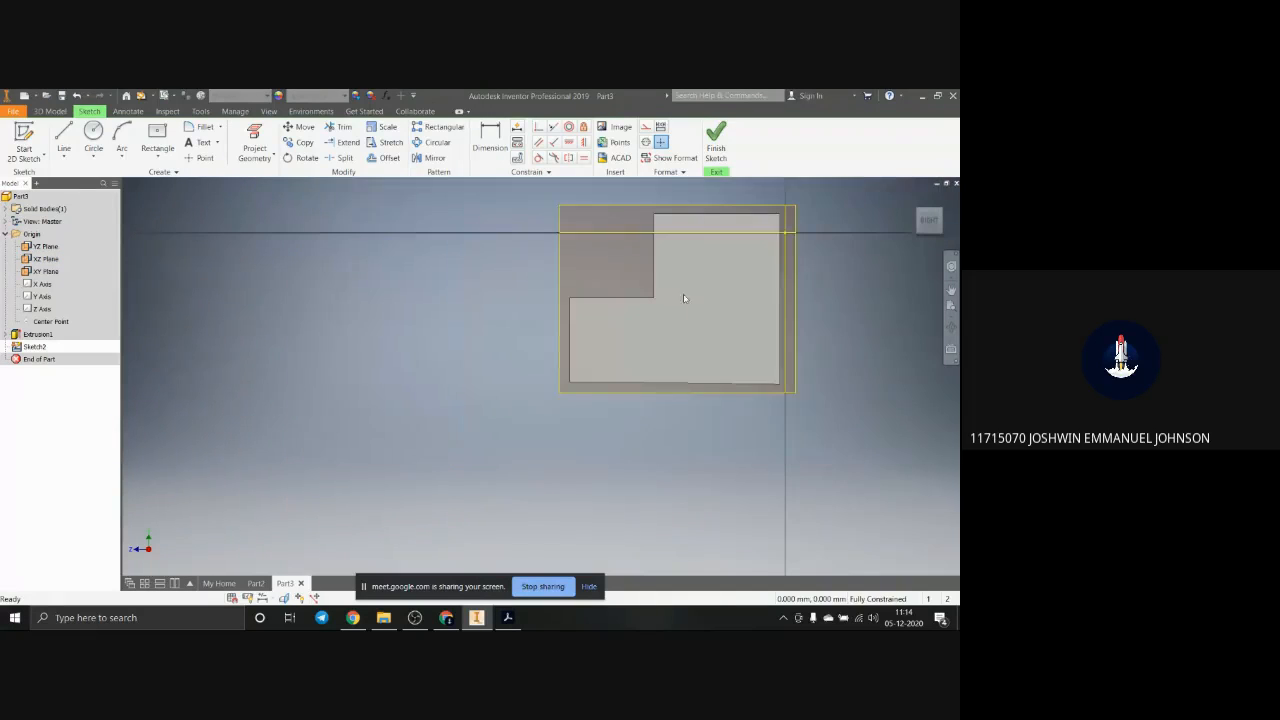
left_click(157, 156)
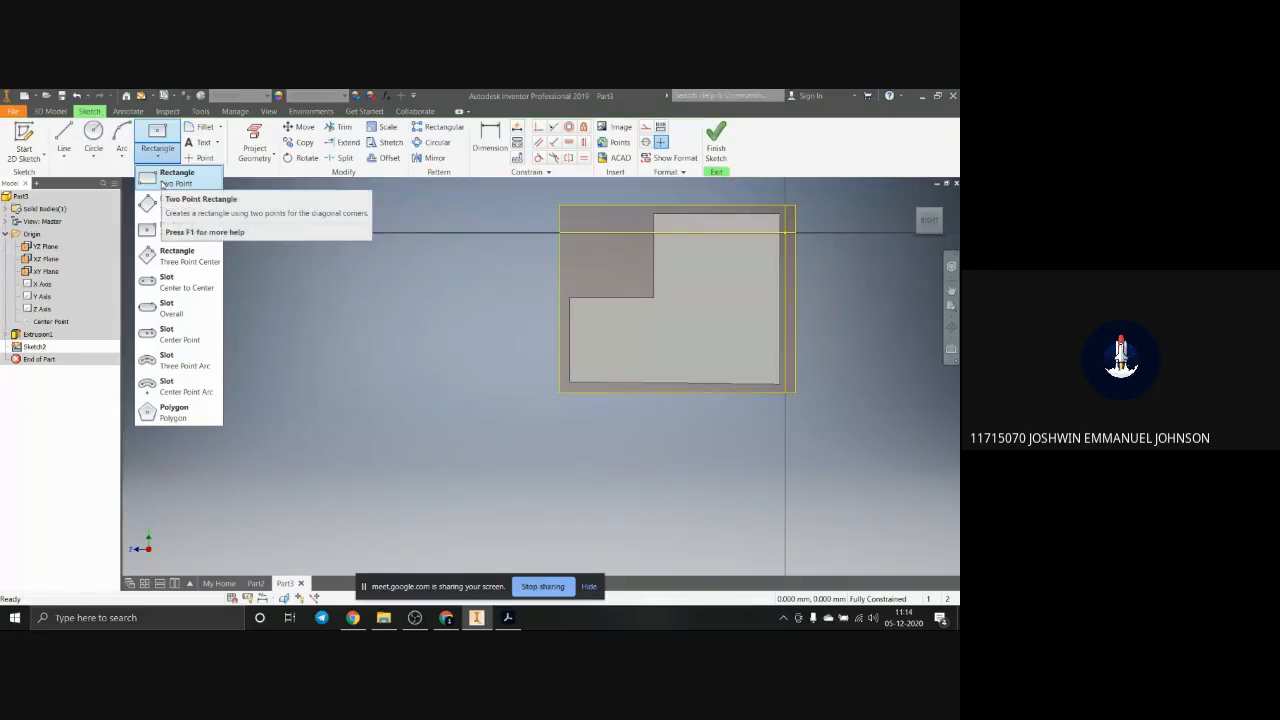
left_click(165, 180)
scroll(750, 398, "up", 2)
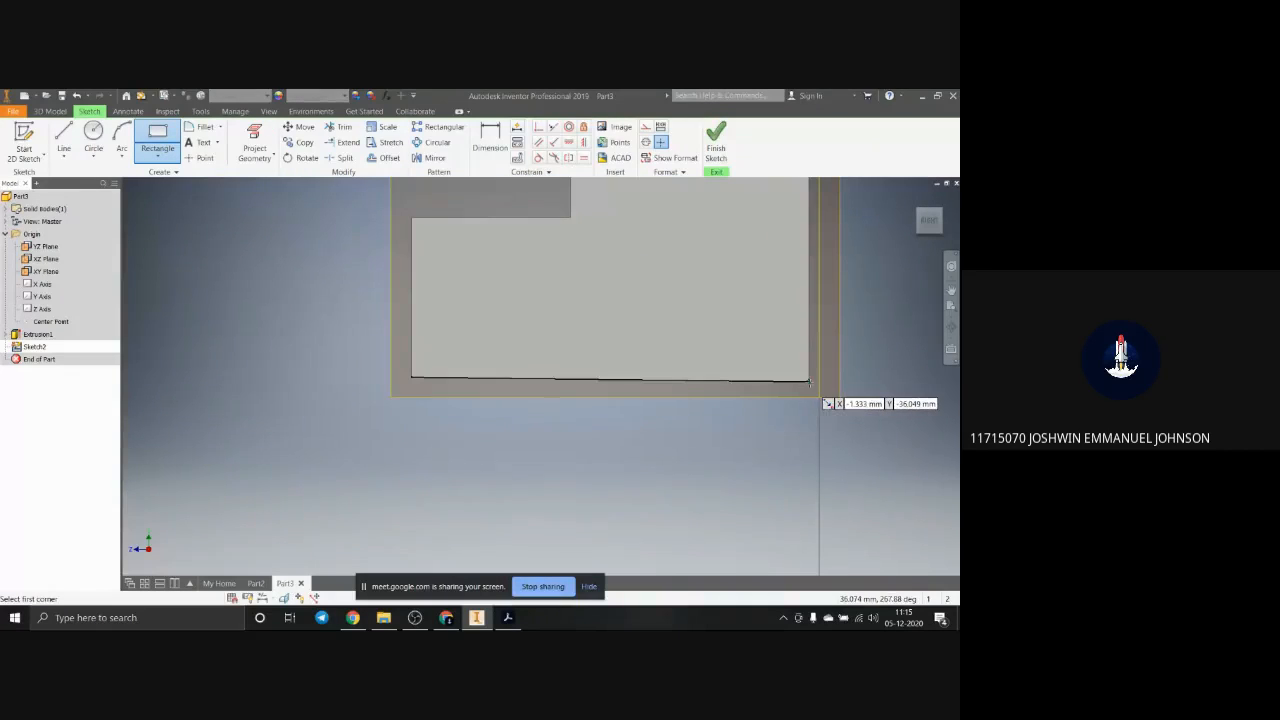
left_click(809, 381)
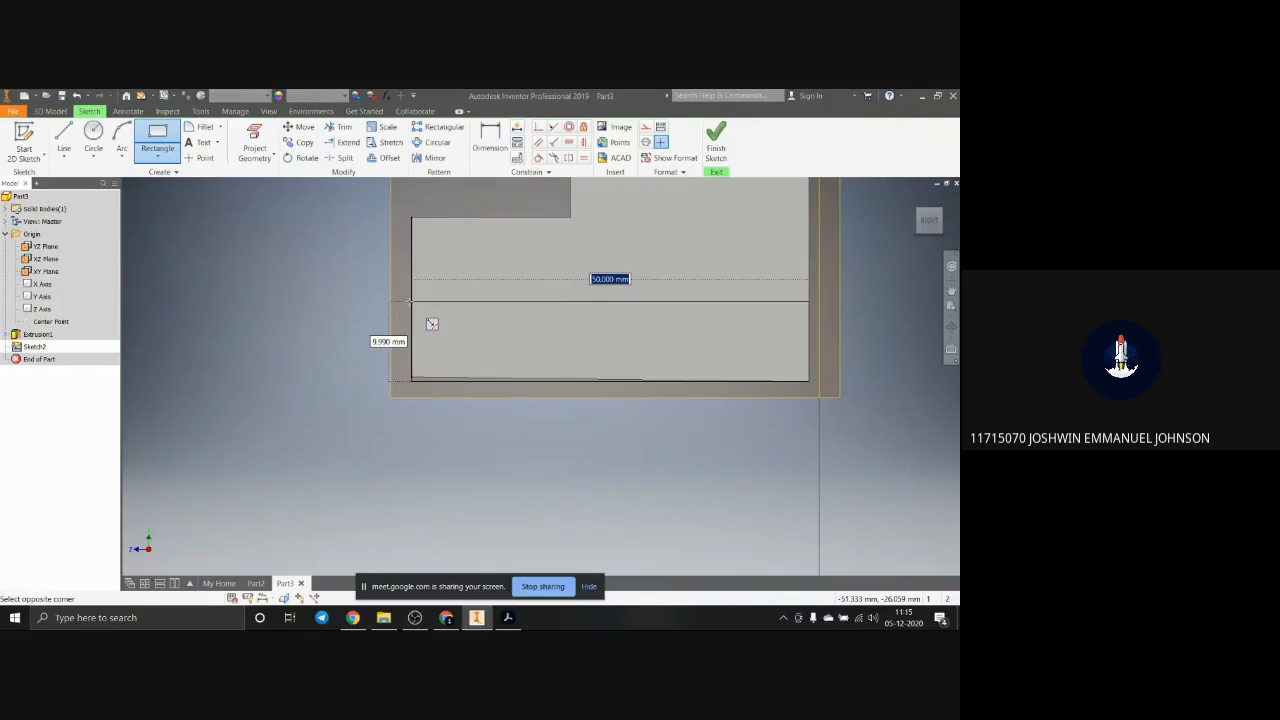
type("50")
key("Tab")
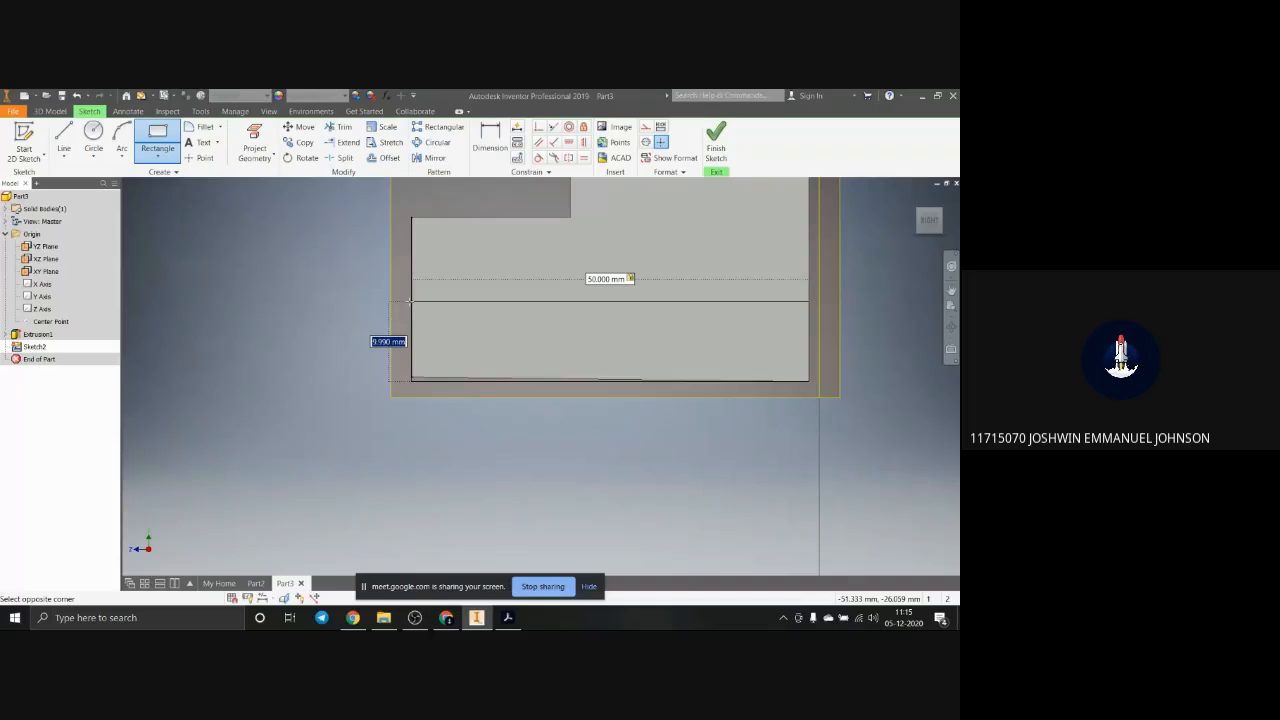
type("10")
key("Return")
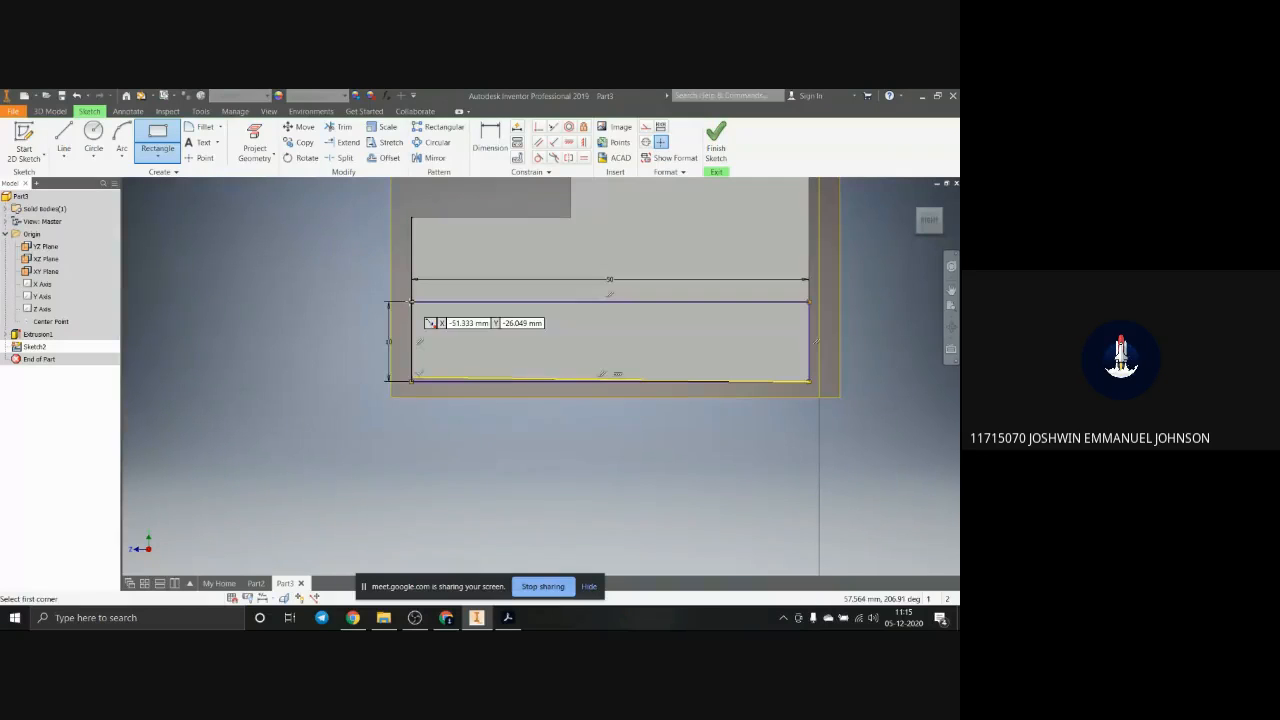
key("Escape")
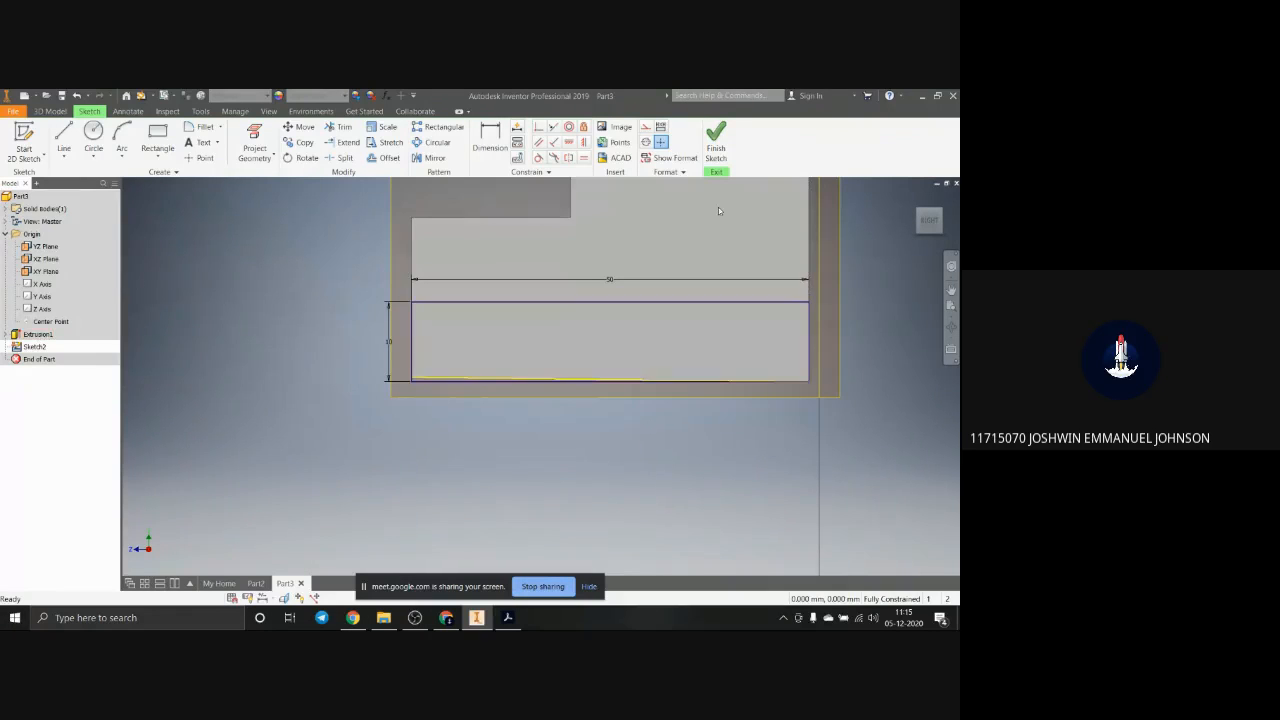
left_click(716, 138)
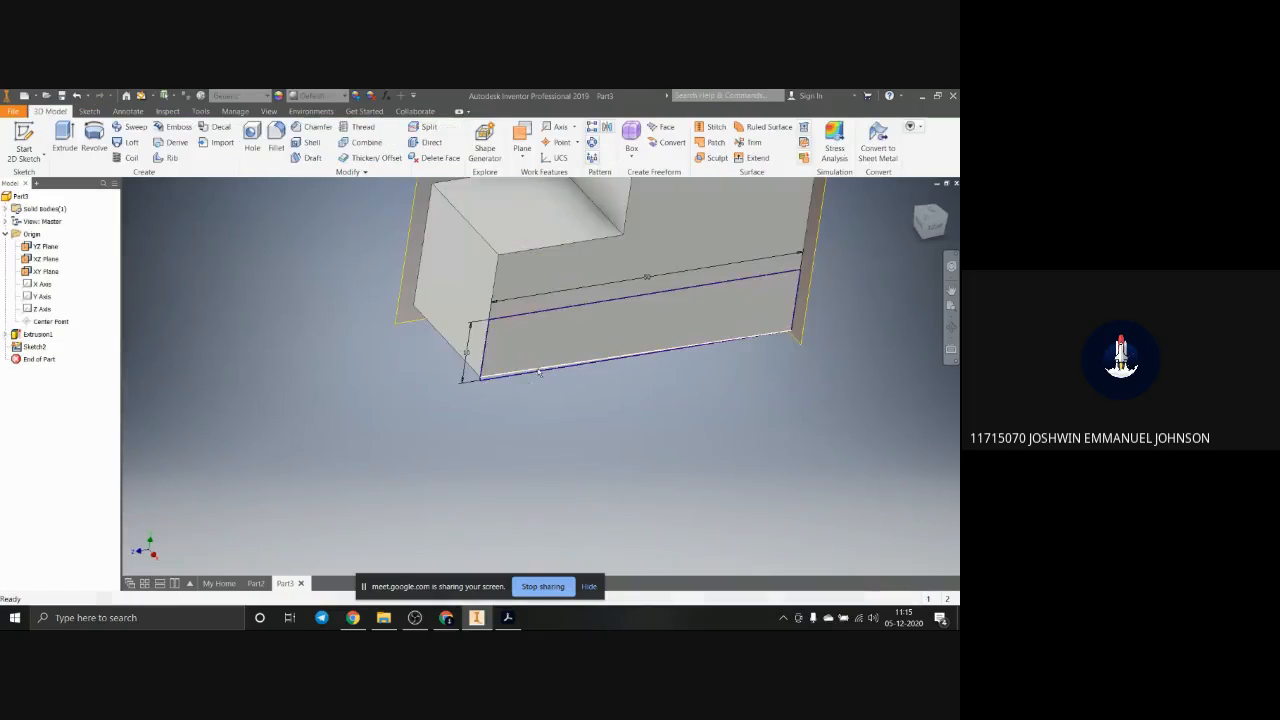
Step: Inspect the rectangle's fit along the block's lower edge, and open the extrusion's profile sketch for editing
scroll(502, 410, "down", 5)
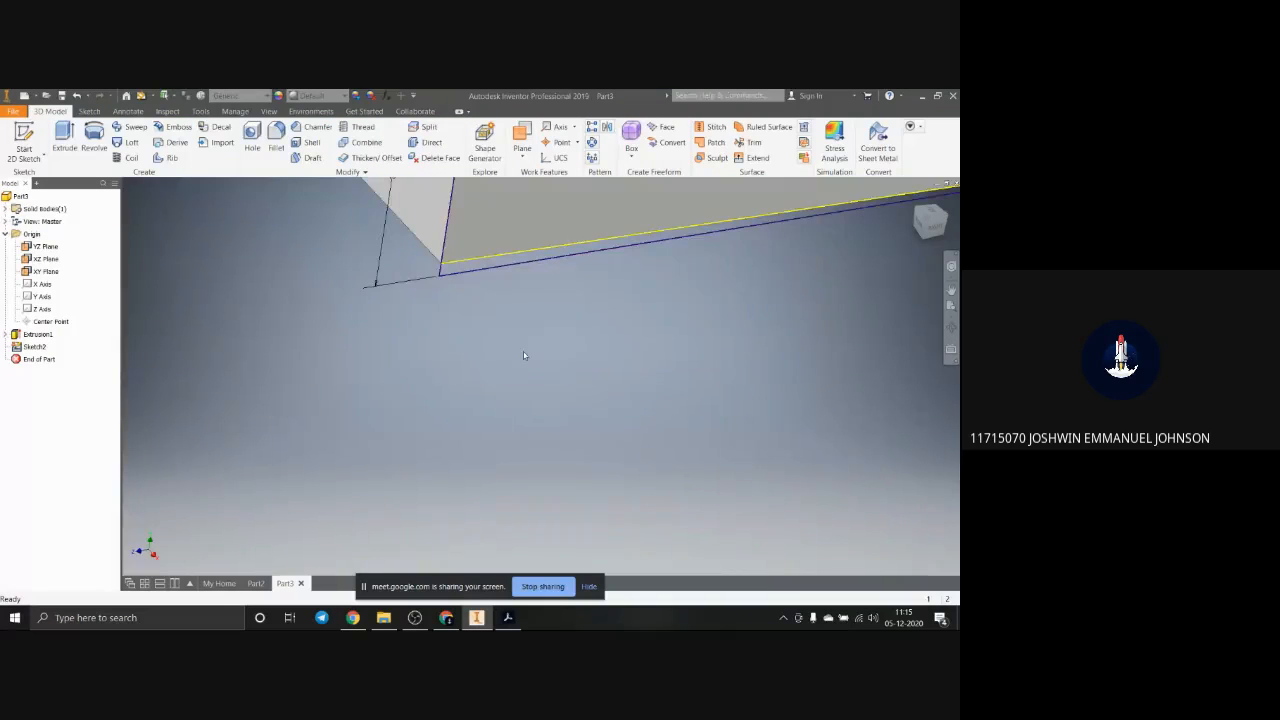
middle_click_drag(501, 319, 480, 306, "shift")
scroll(615, 349, "up", 6)
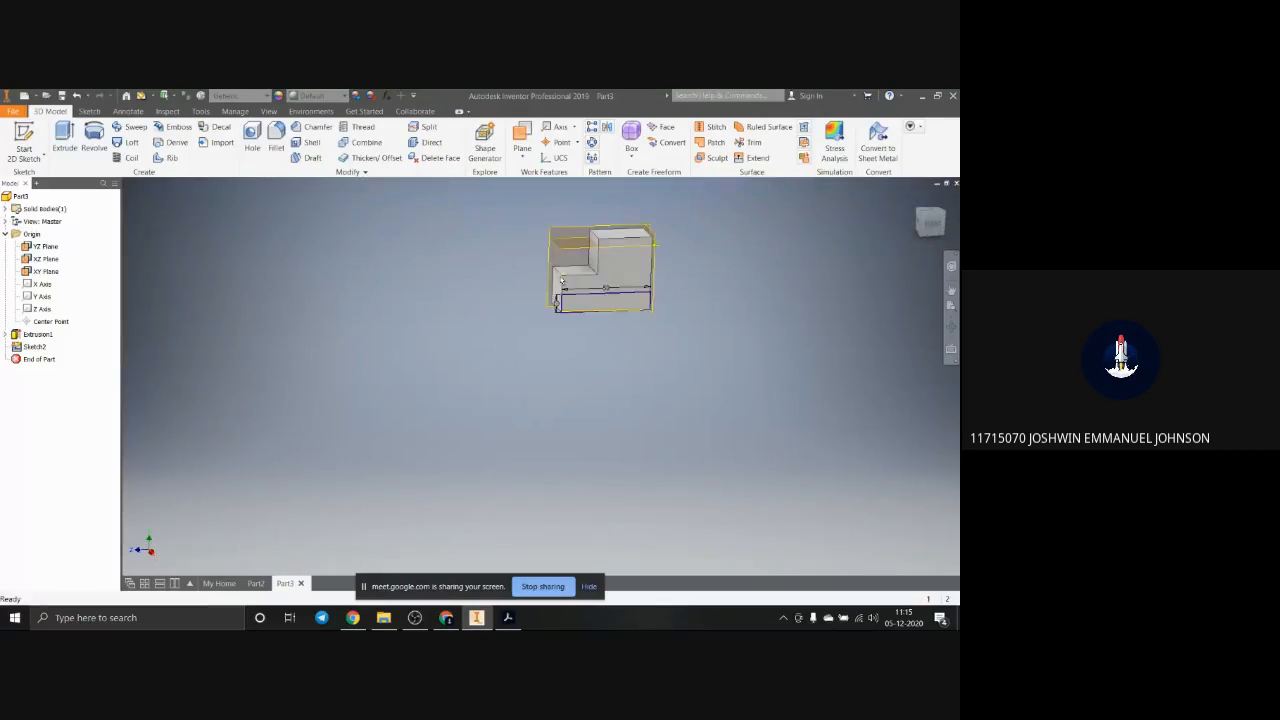
scroll(565, 303, "down", 6)
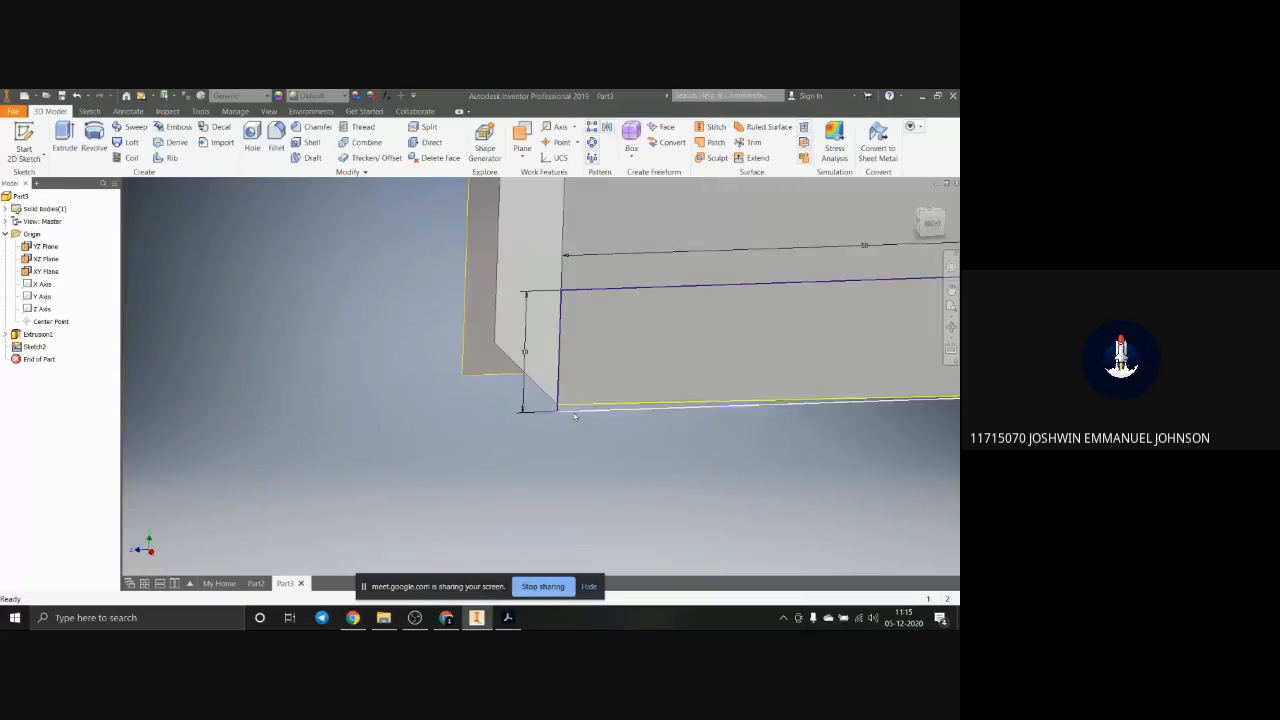
left_click(6, 334)
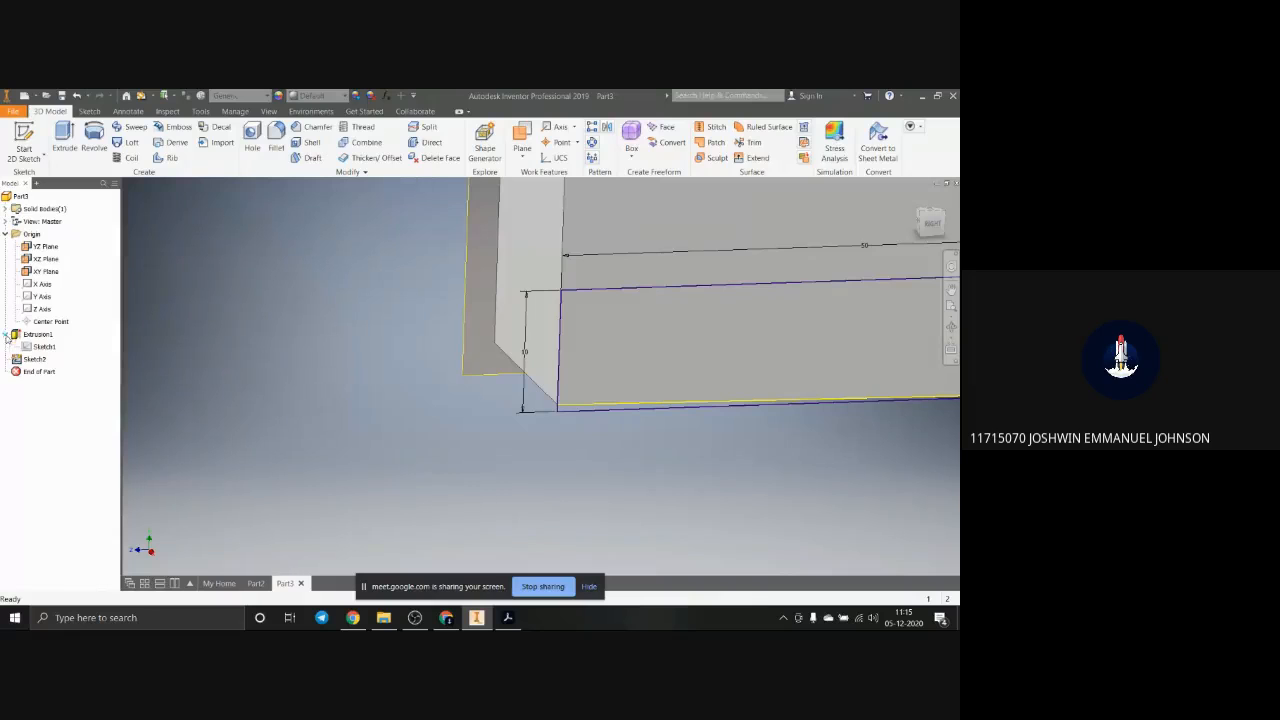
scroll(397, 413, "down", 5)
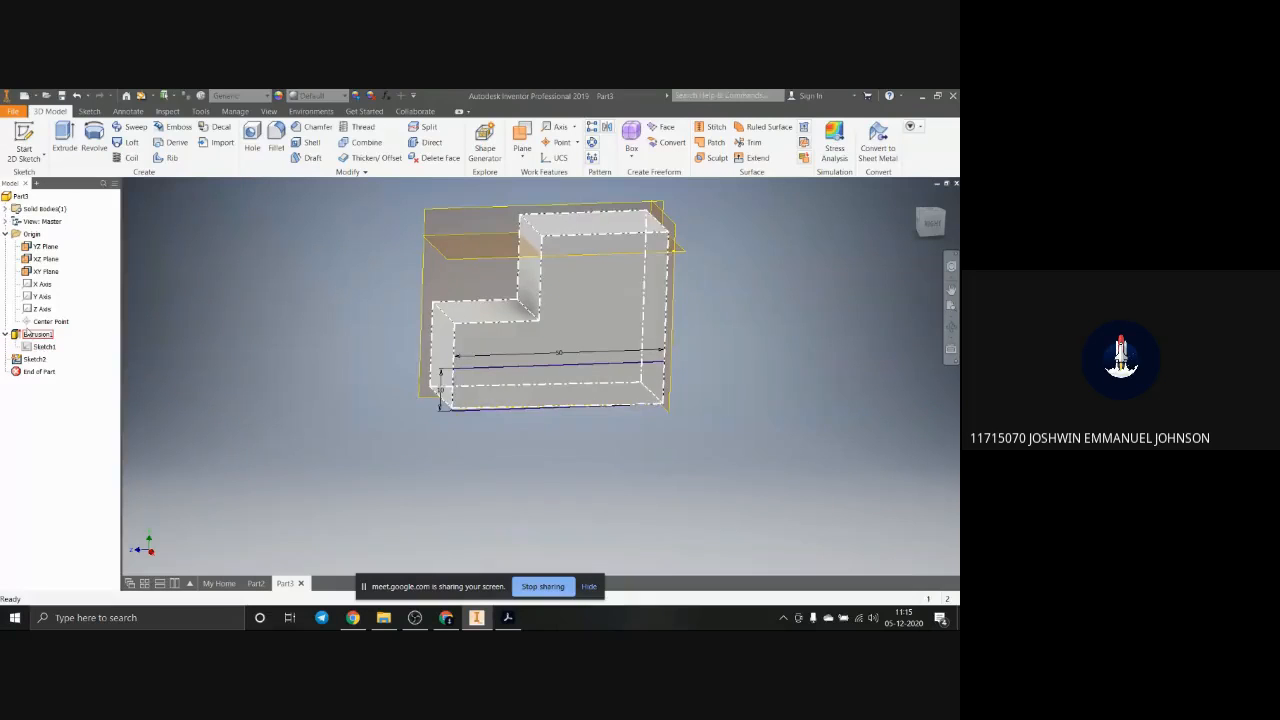
left_click(29, 348)
right_click(29, 348)
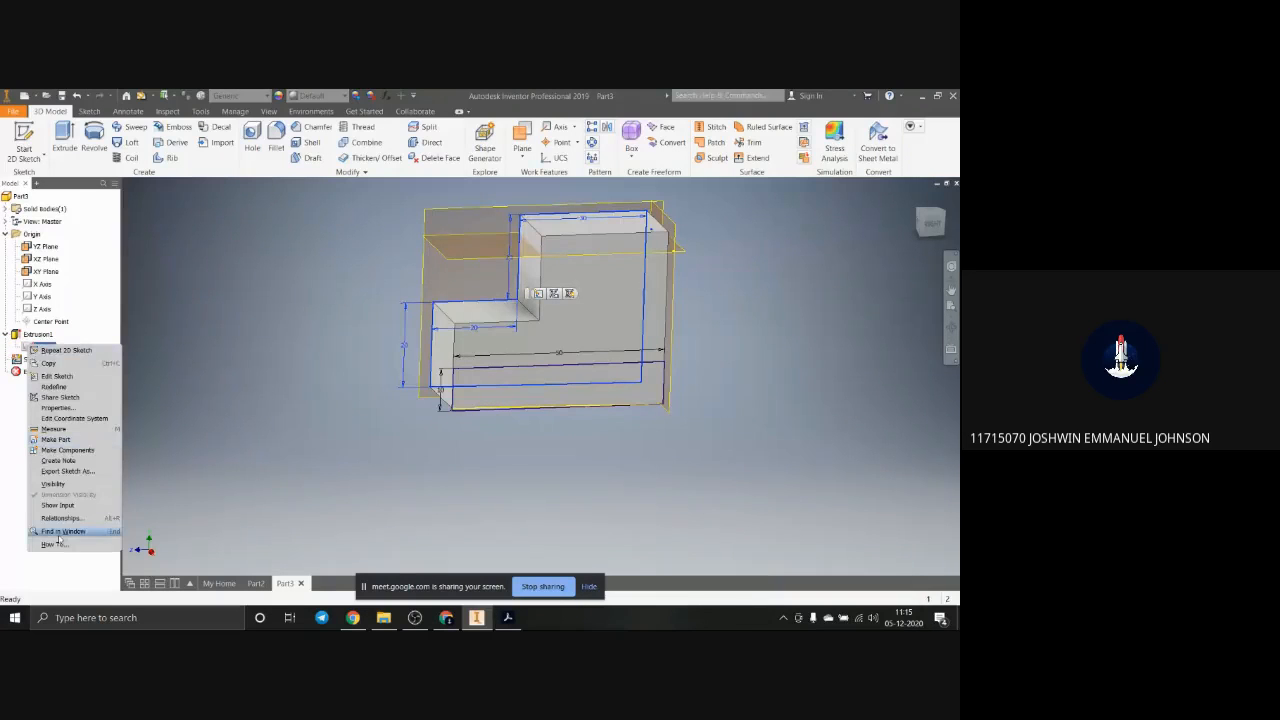
left_click(64, 377)
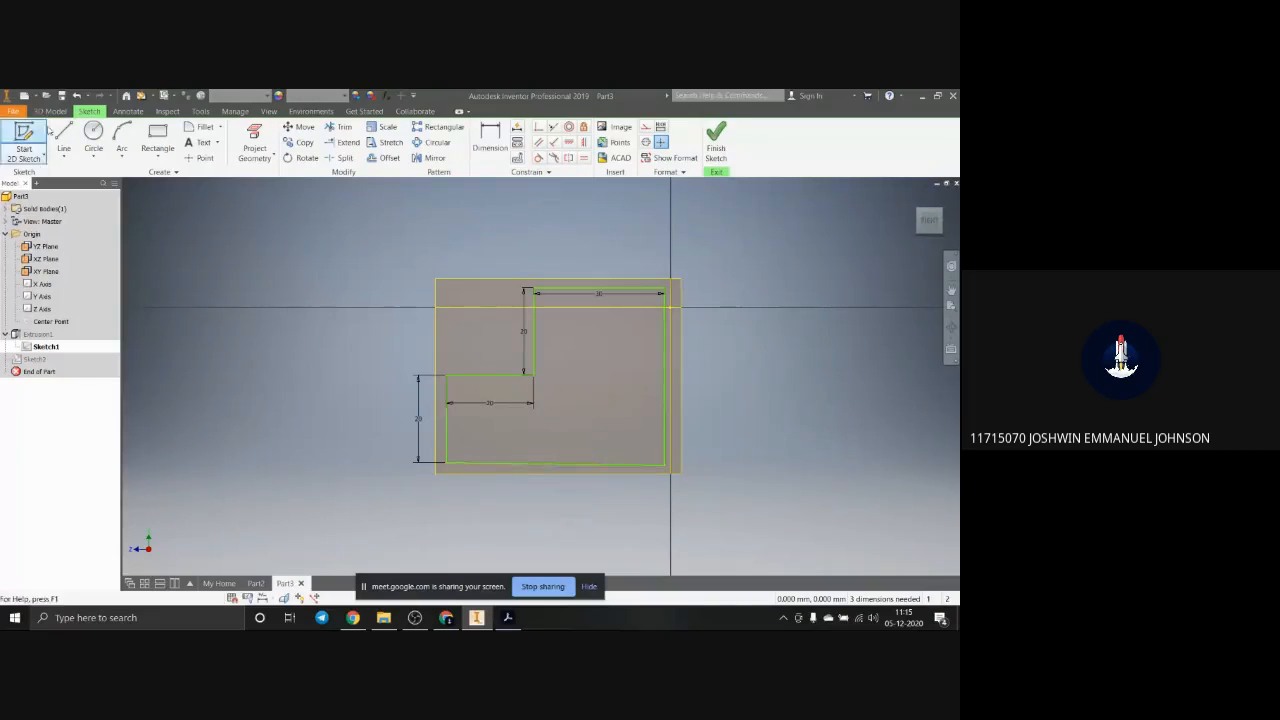
Step: Try to apply a horizontal constraint to the slightly slanted lower line of the stepped profile
left_click(620, 465)
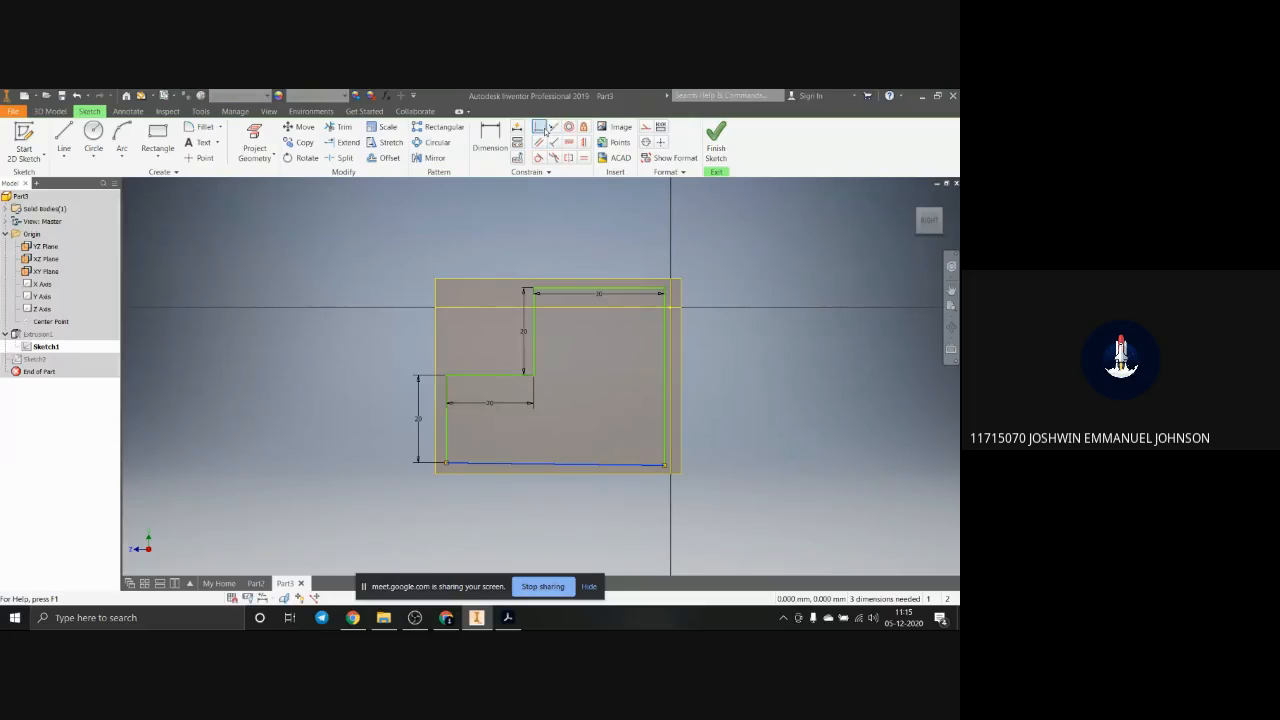
left_click(570, 143)
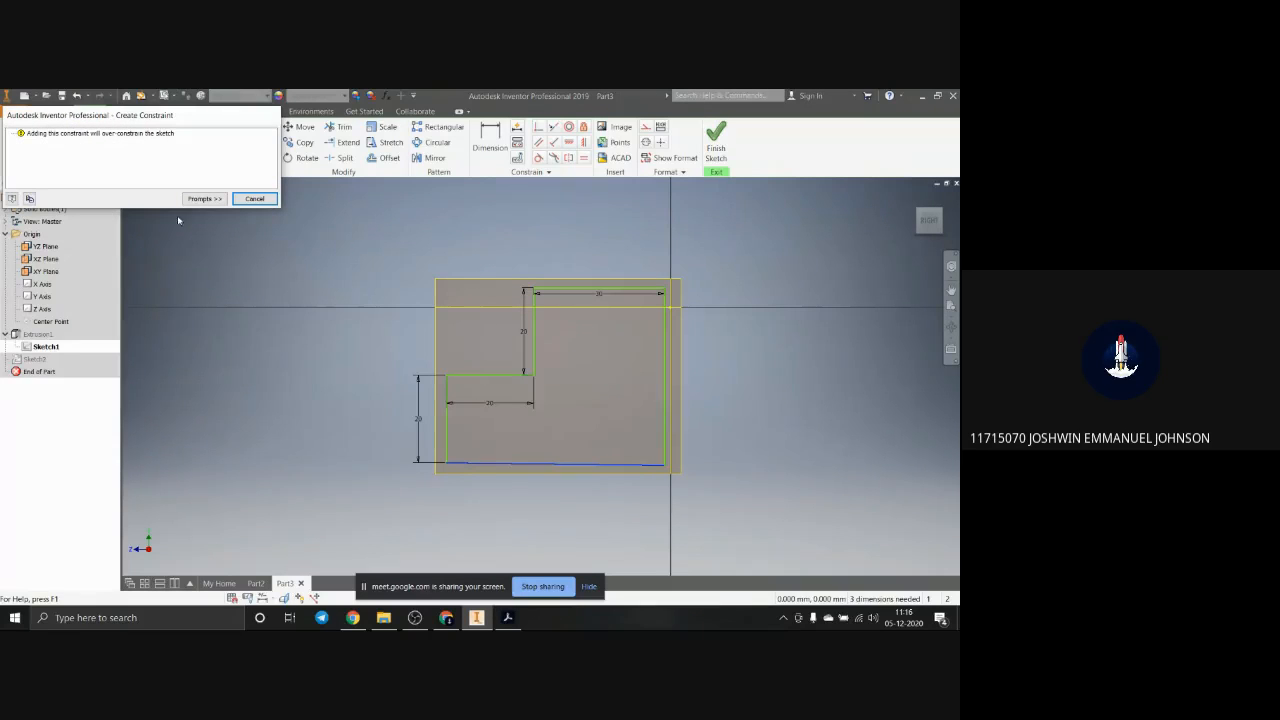
left_click(254, 198)
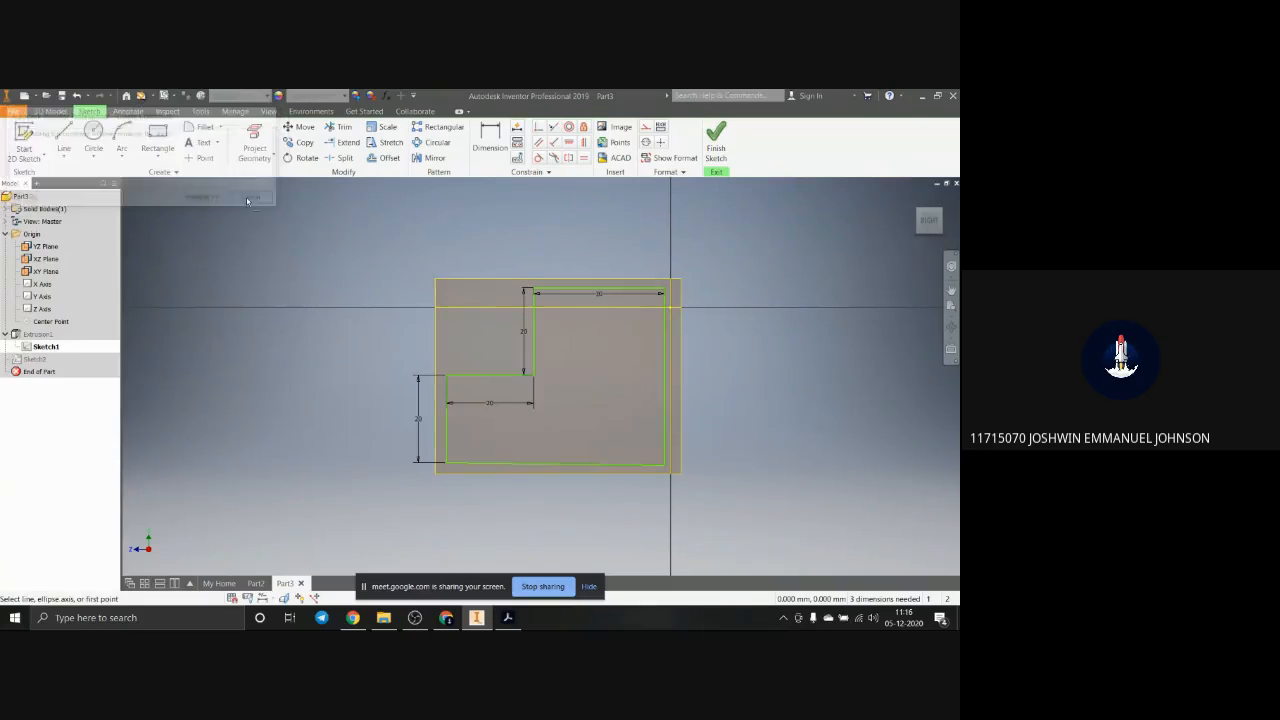
Step: Dismiss the constraint attempt and delete the long vertical line that closes the stepped profile
key("Escape")
key("Escape")
left_click(664, 445)
key("Delete")
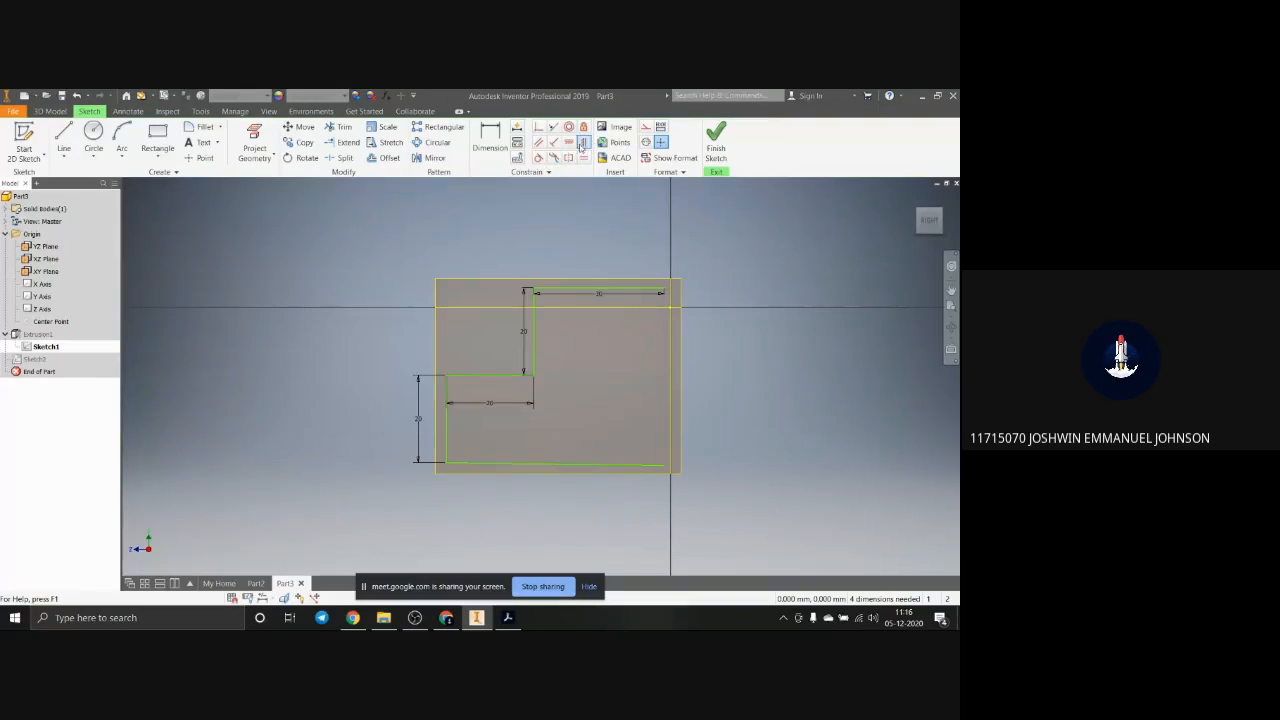
Step: Try a horizontal constraint on the profile's slanted lower line, and undo it
left_click(553, 466)
left_click(569, 143)
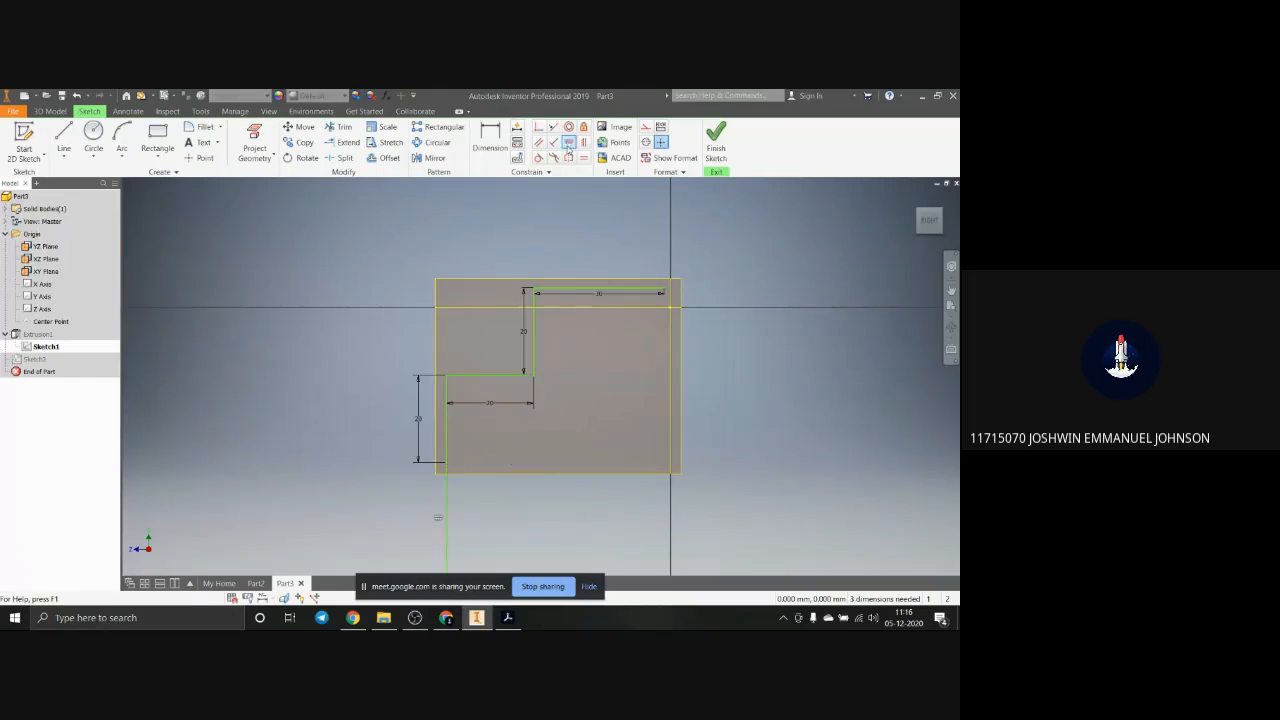
left_click(584, 142)
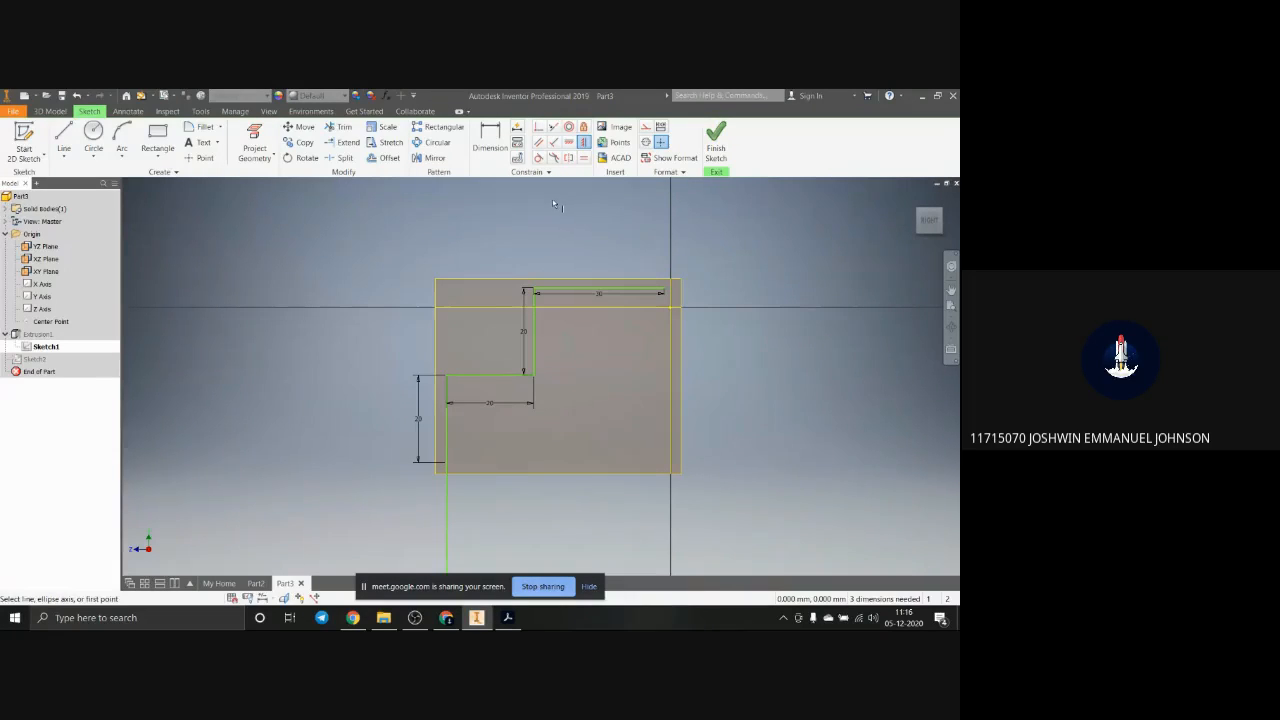
key("Escape")
key("ctrl+z")
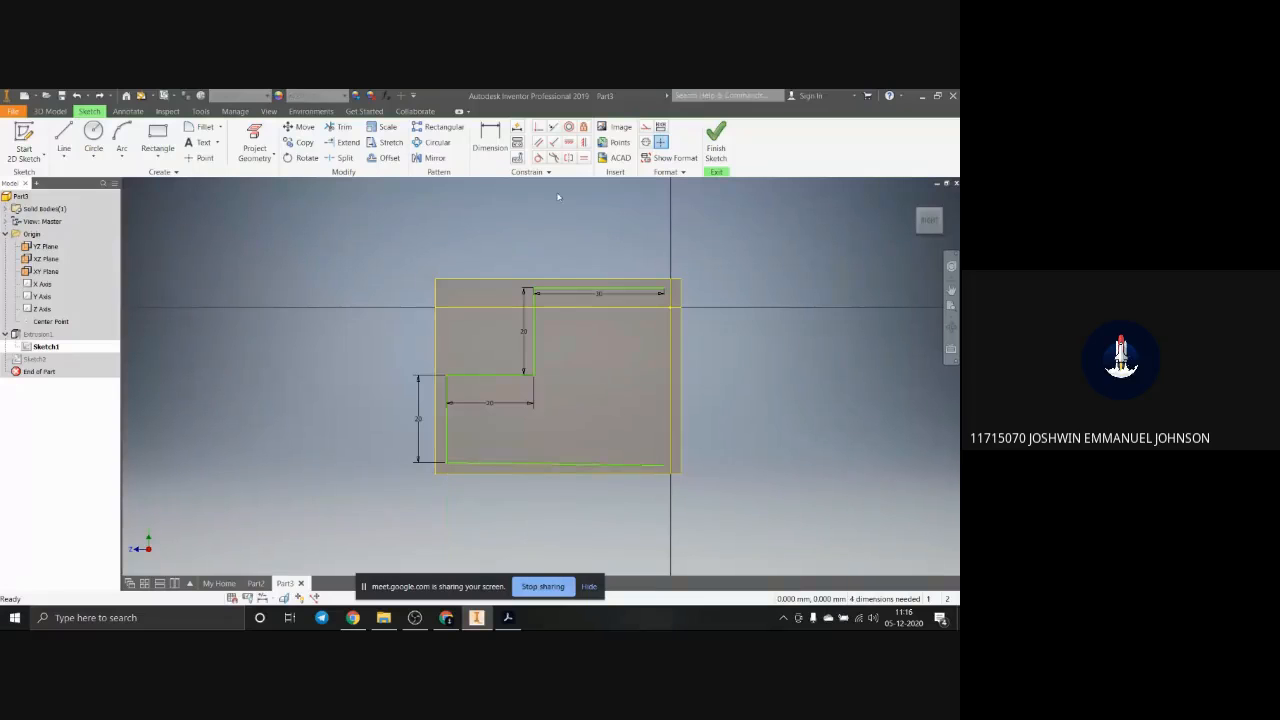
Step: Apply a vertical constraint to the profile's slanted lower line to square it with the adjoining edge
left_click(584, 142)
scroll(628, 497, "up", 4)
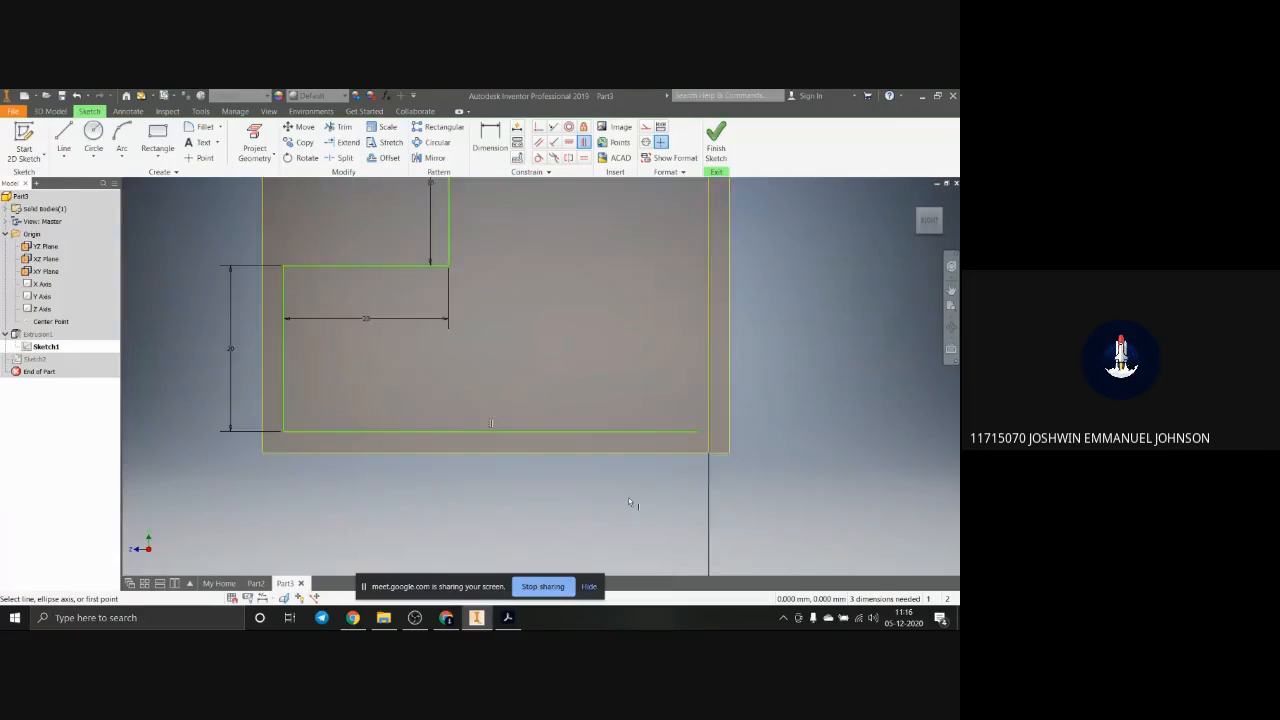
scroll(628, 497, "down", 3)
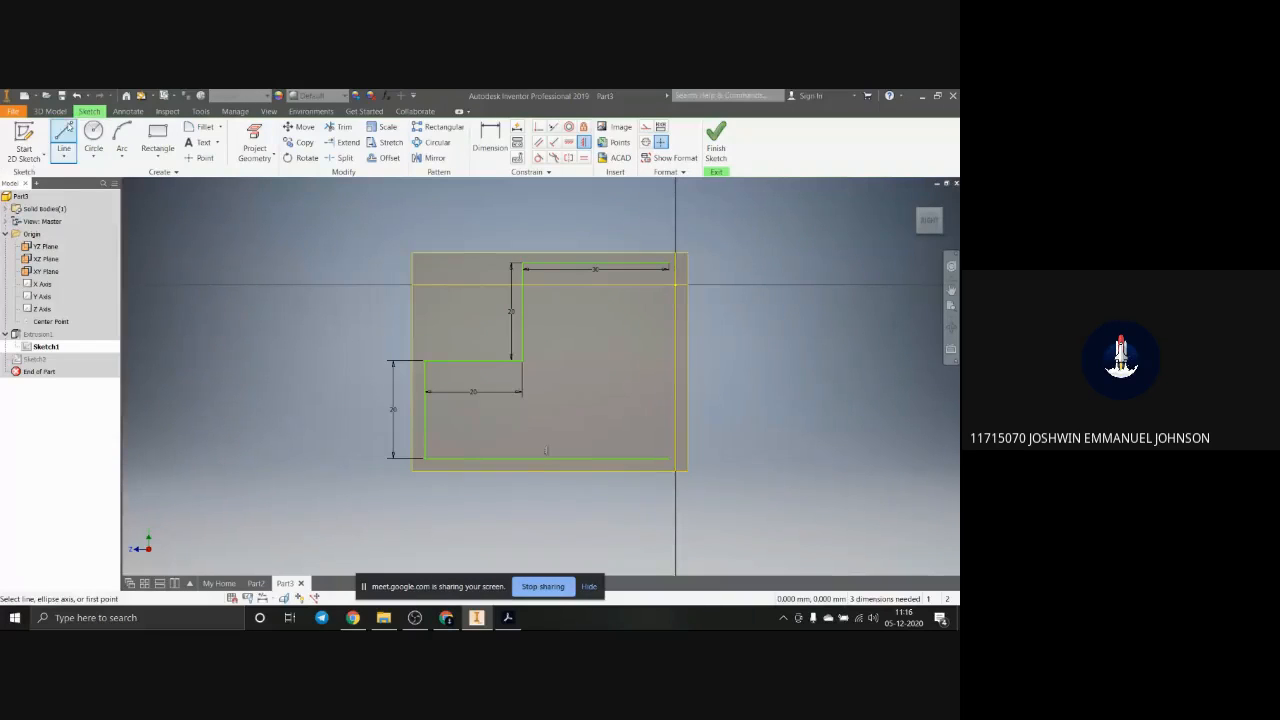
Step: Close the stepped profile with a line between the open ends of its upper and lower lines, and finish the sketch
left_click(63, 140)
left_click(669, 264)
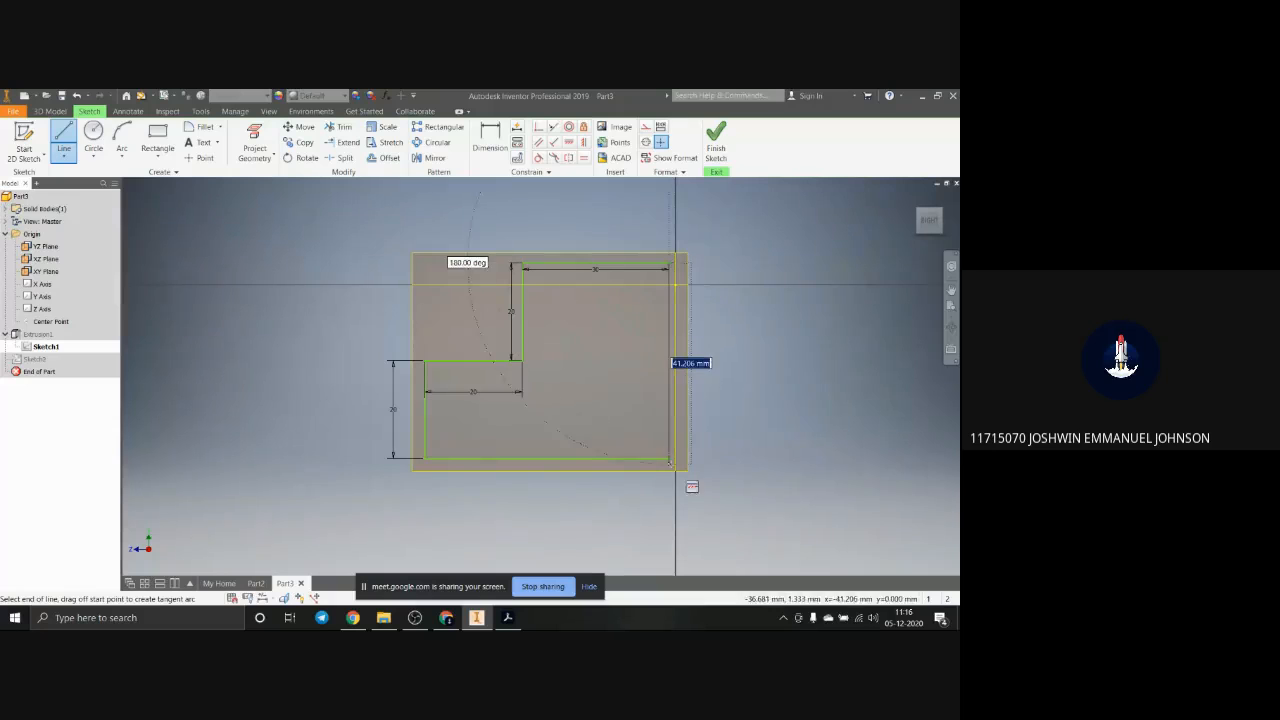
double_click(669, 459)
left_click(716, 142)
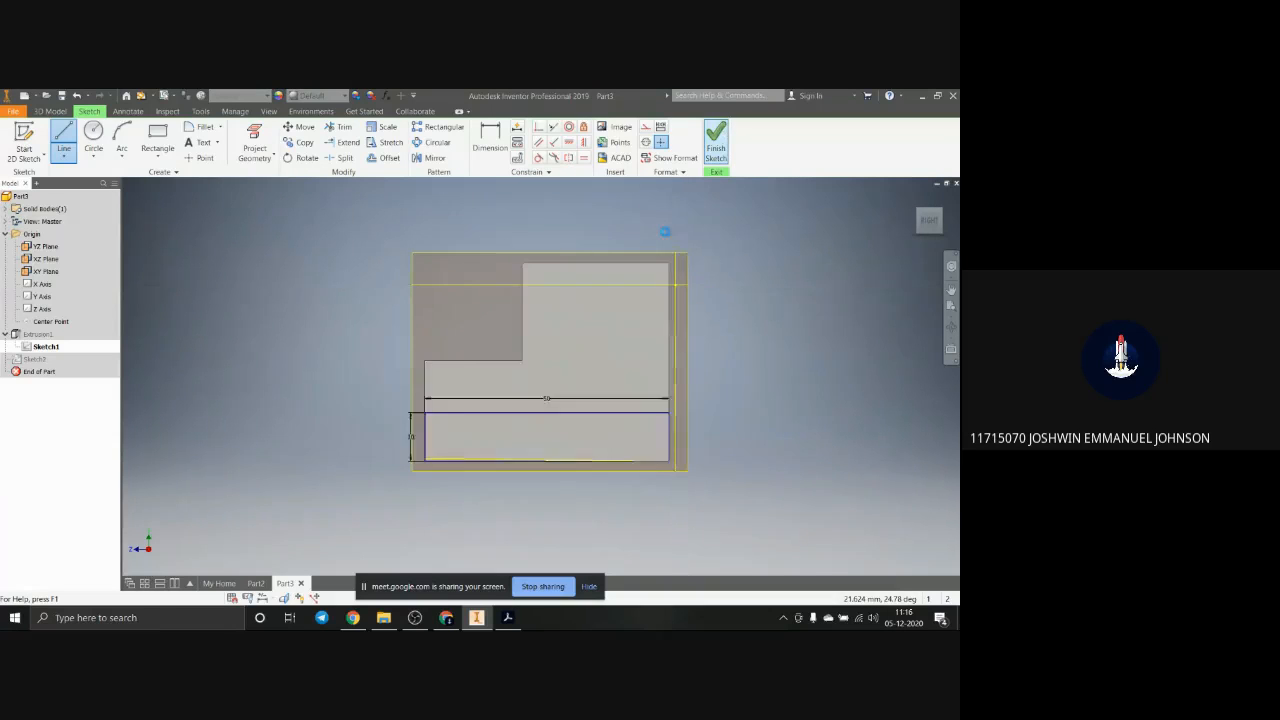
Step: Check the reference drawing in Acrobat, and extrude the 50 by 10 mm side-face rectangle 70 mm outward as the base
scroll(483, 407, "down", 5)
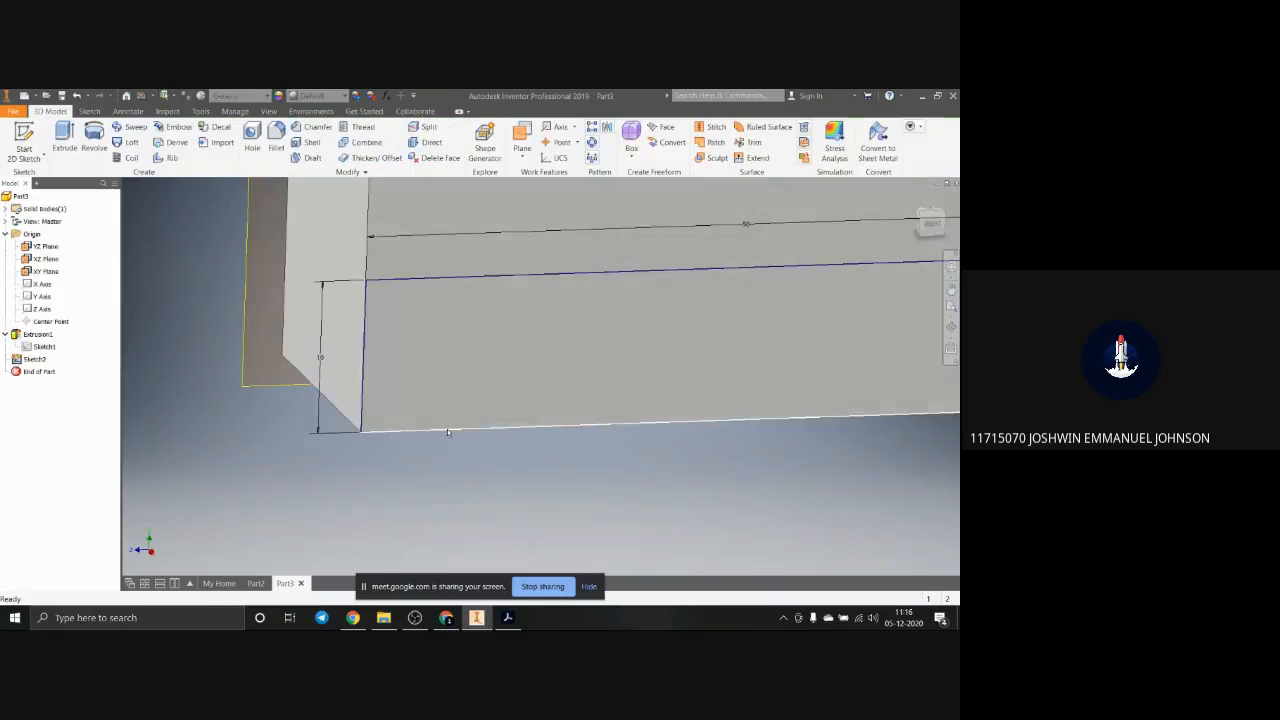
scroll(600, 437, "up", 5)
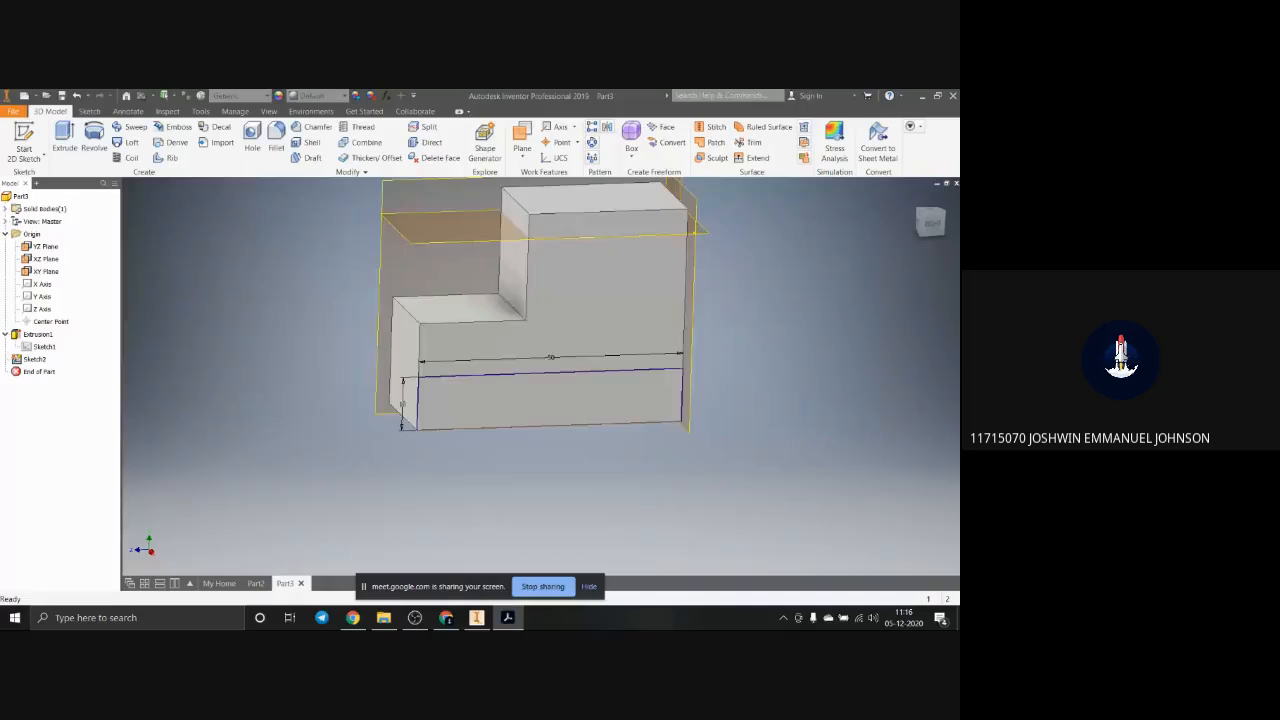
left_click_drag(958, 165, 543, 195)
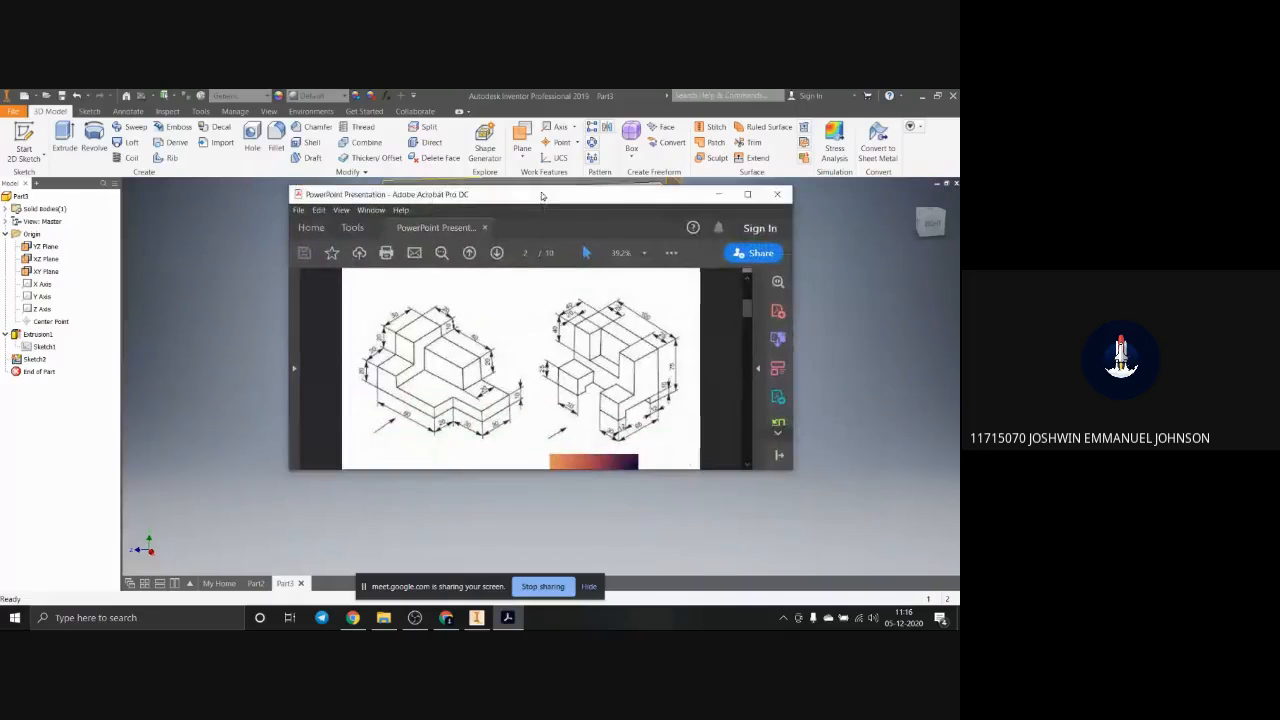
left_click(747, 194)
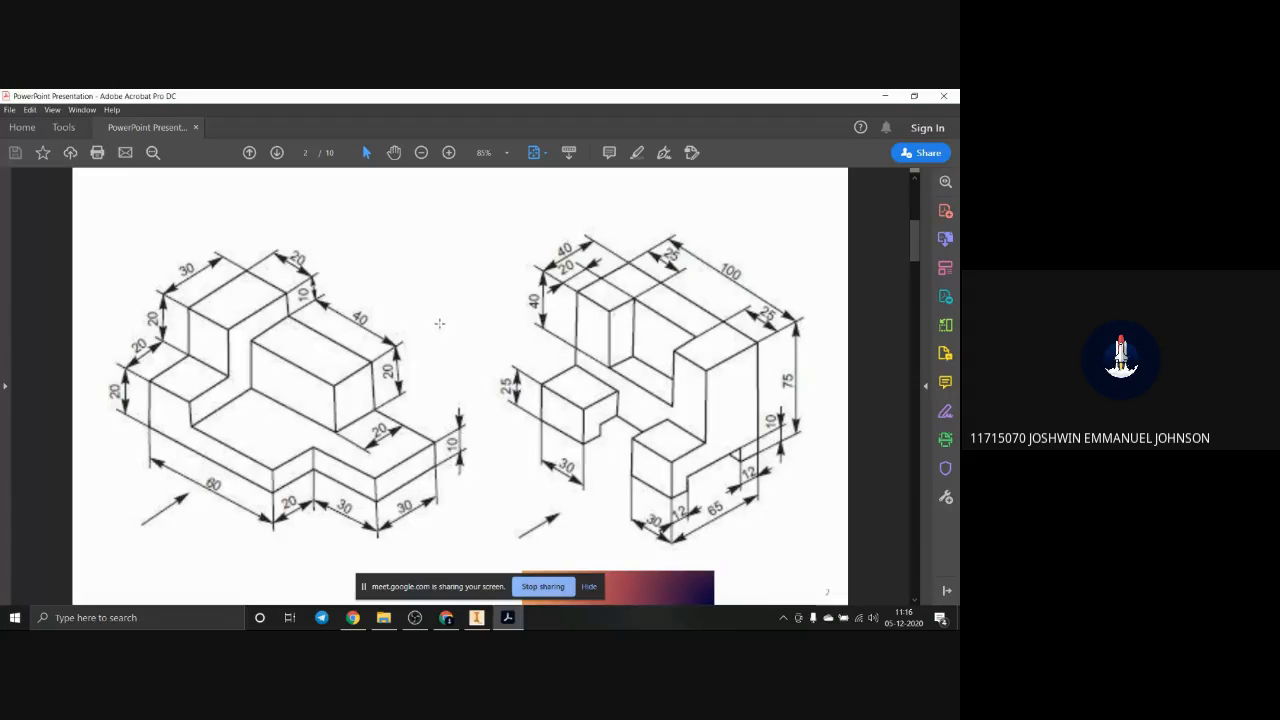
left_click(885, 95)
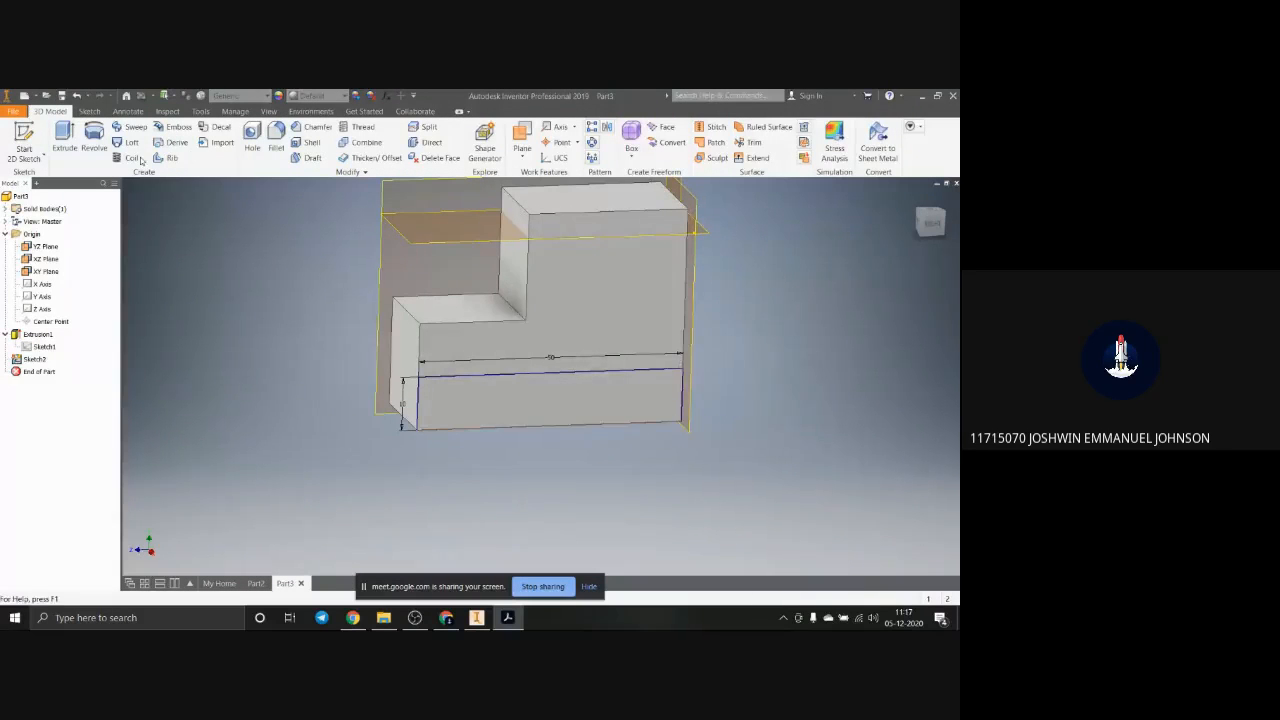
left_click(64, 140)
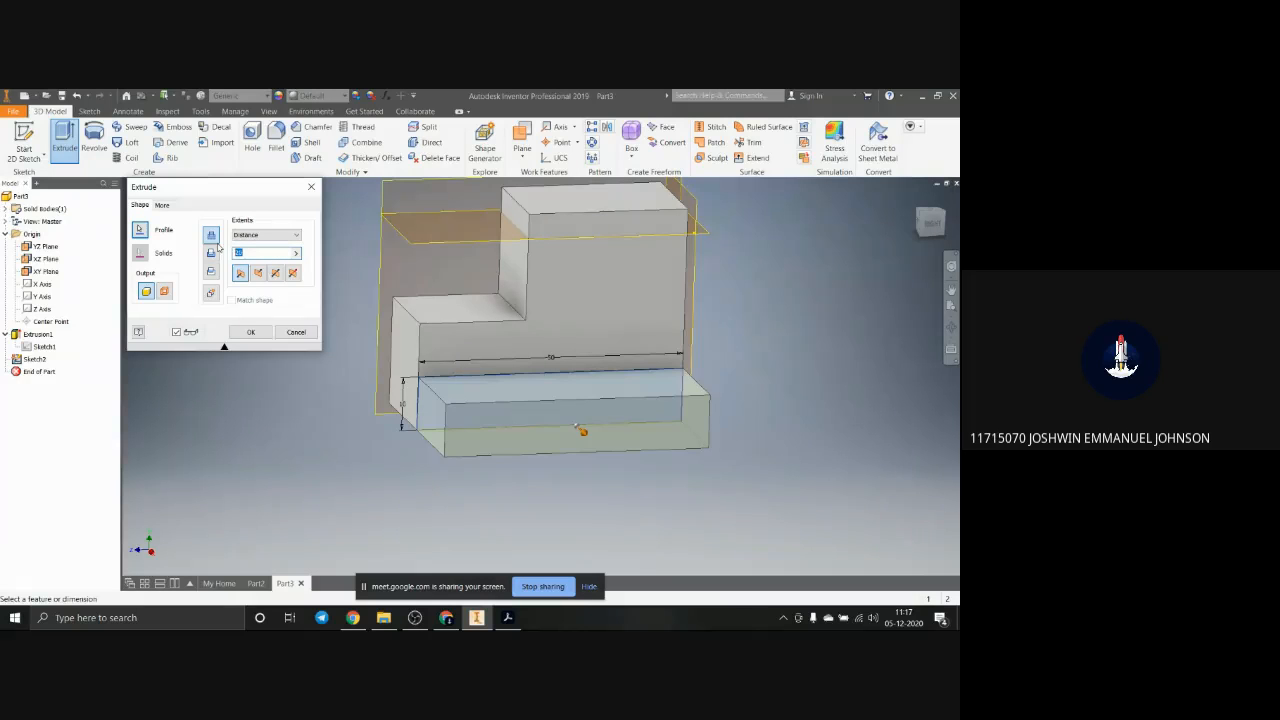
type("70")
key("Return")
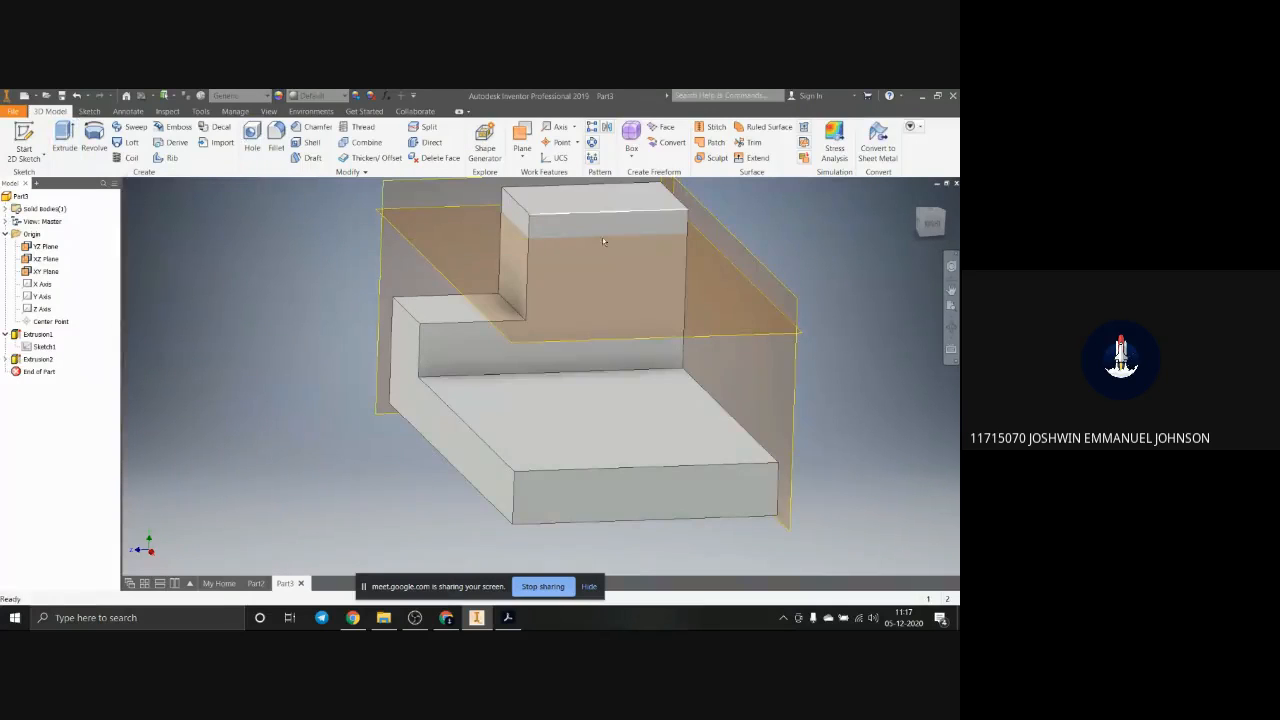
scroll(677, 392, "down", 3)
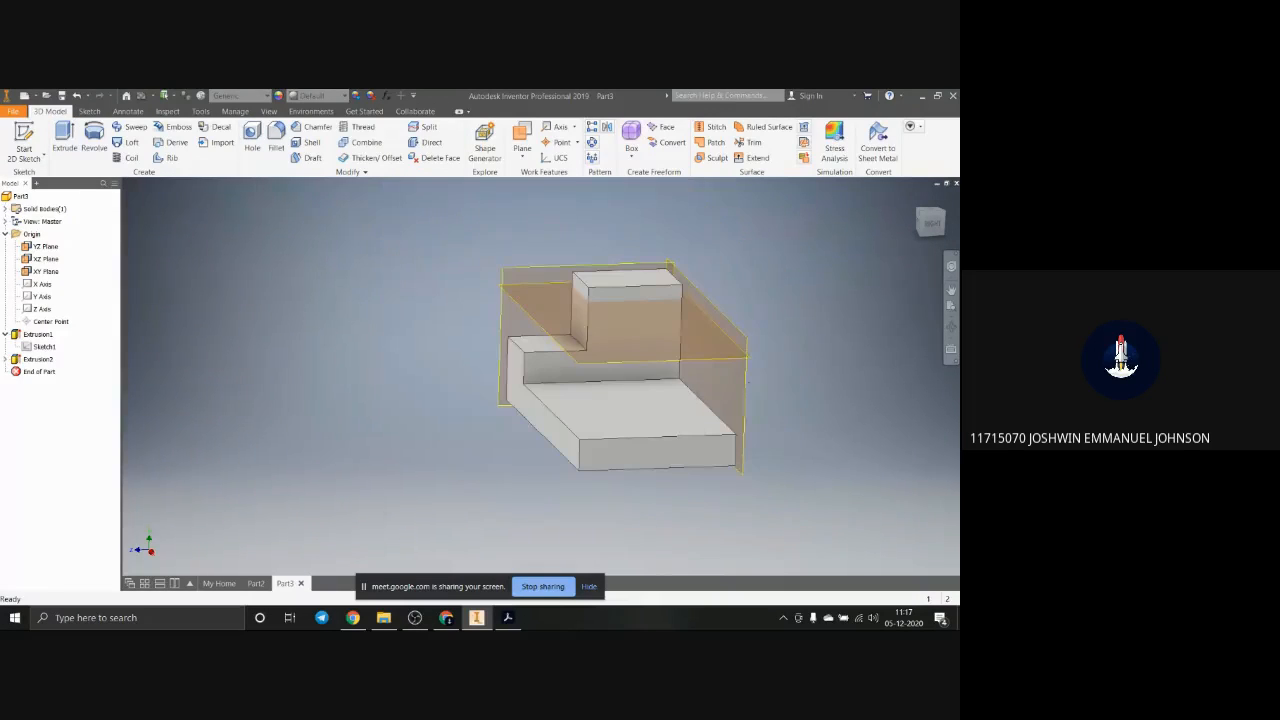
Step: Consult the reference drawing in Acrobat again, and start a sketch on the stepped block's side face above the base
left_click(507, 617)
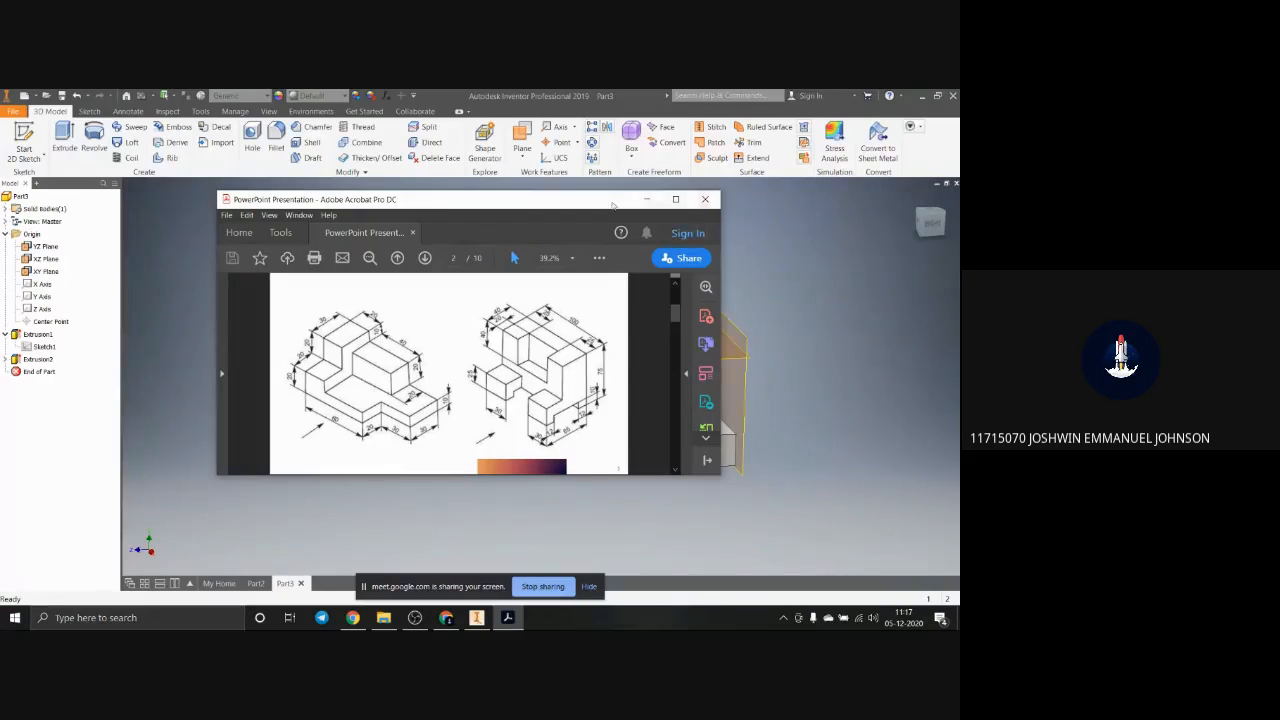
left_click_drag(462, 200, 912, 331)
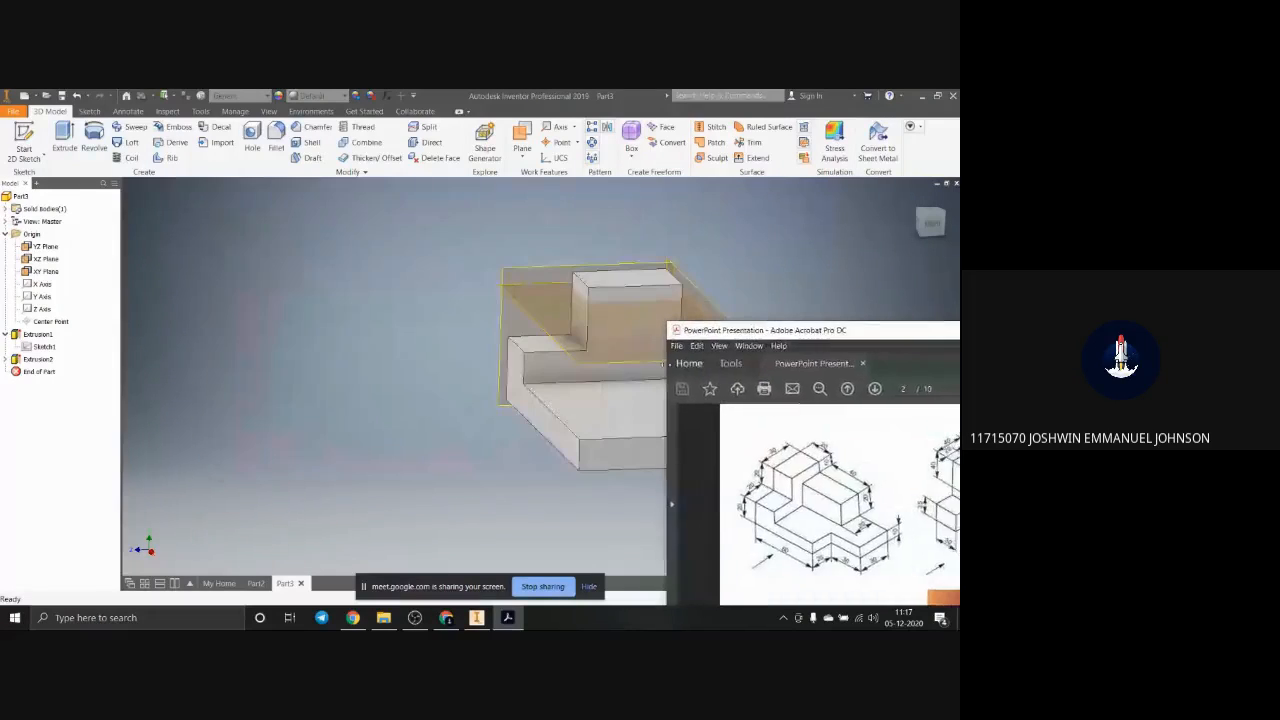
left_click(617, 416)
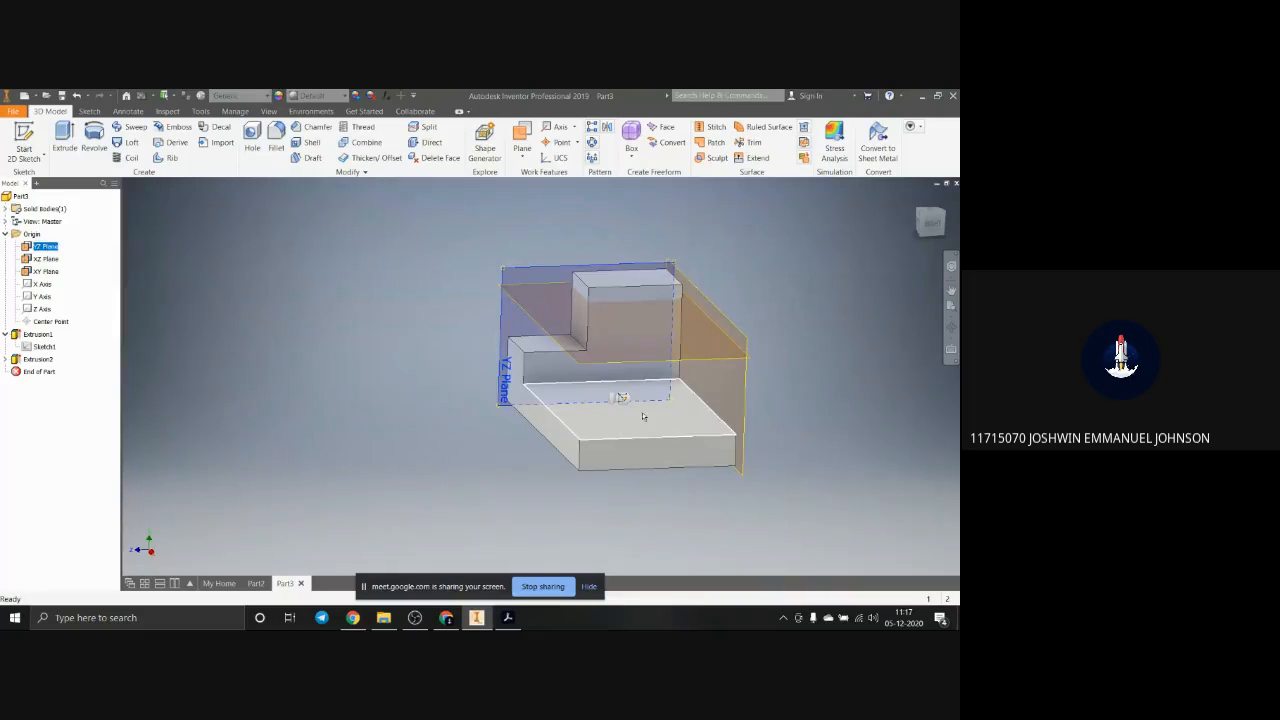
left_click(642, 417)
left_click(641, 340)
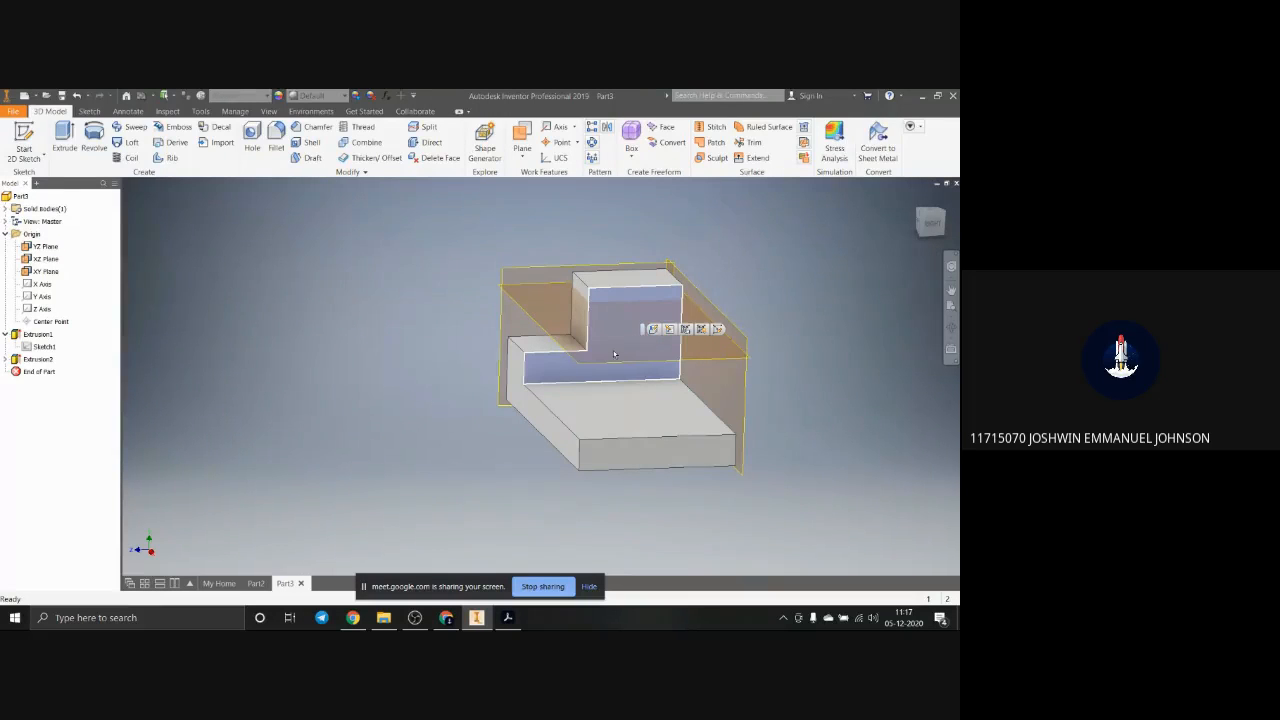
scroll(662, 341, "up", 3)
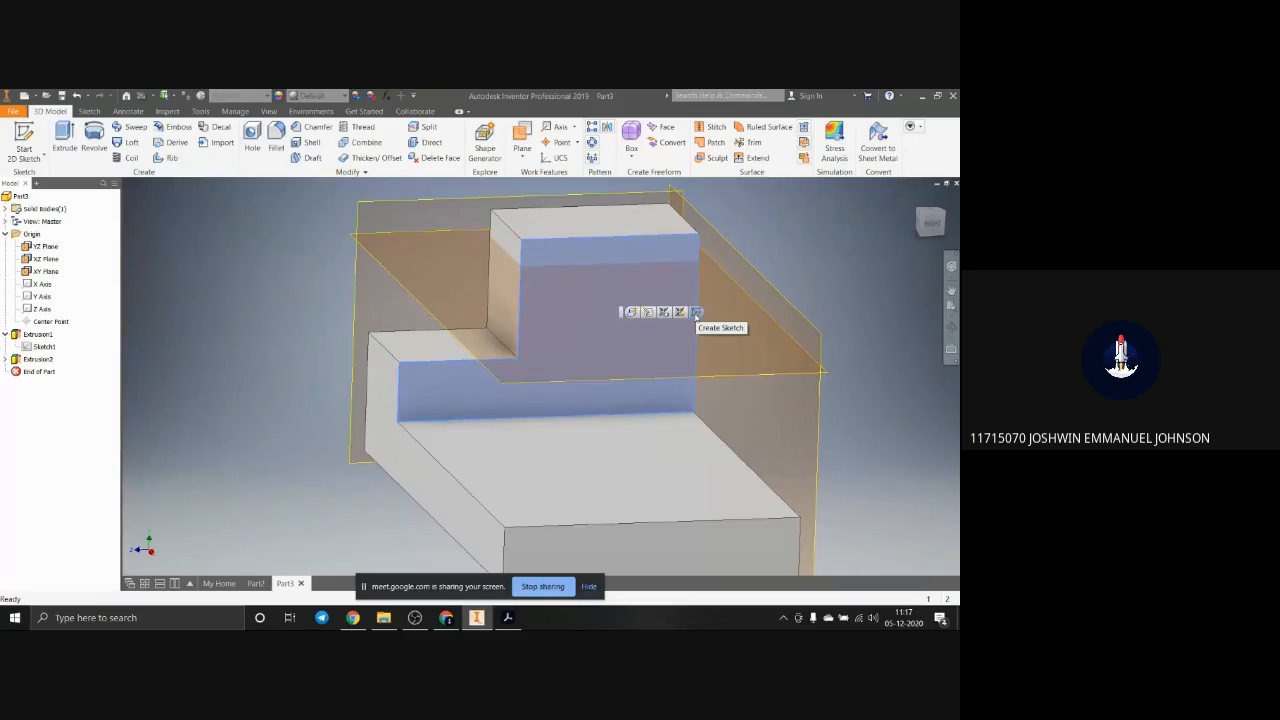
left_click(697, 313)
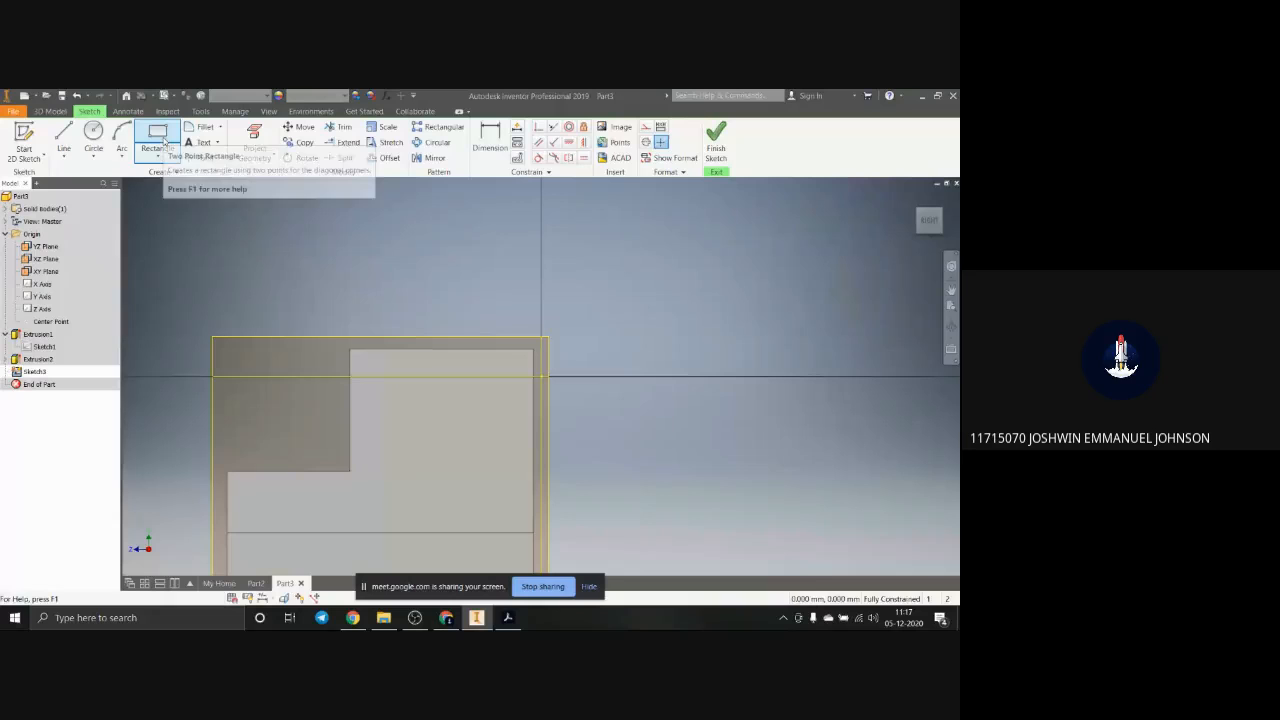
left_click(170, 141)
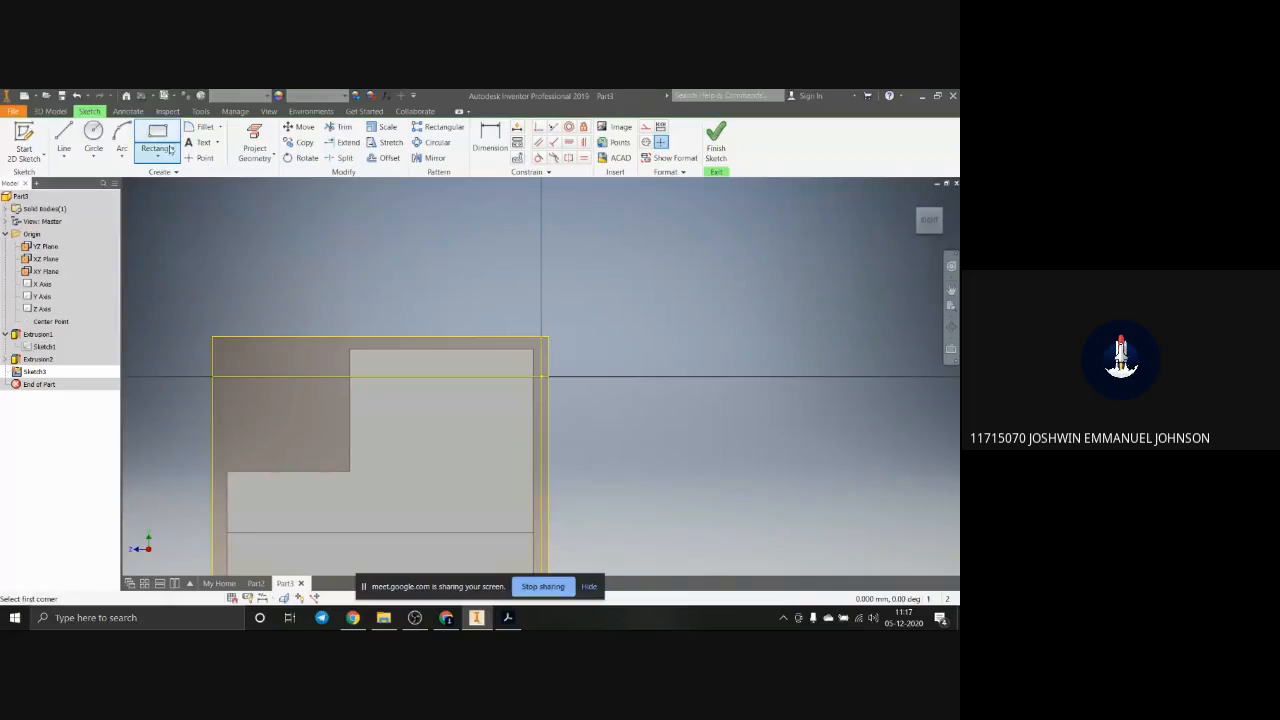
left_click(532, 532)
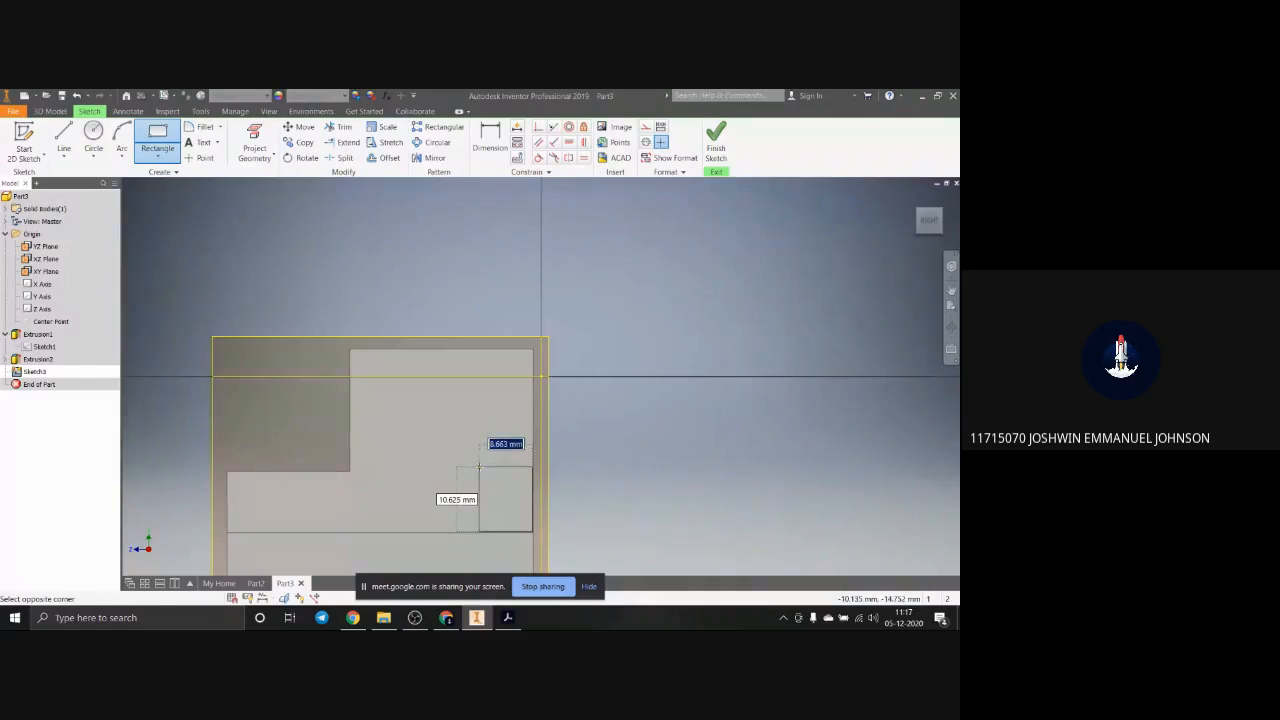
type("20")
key("Tab")
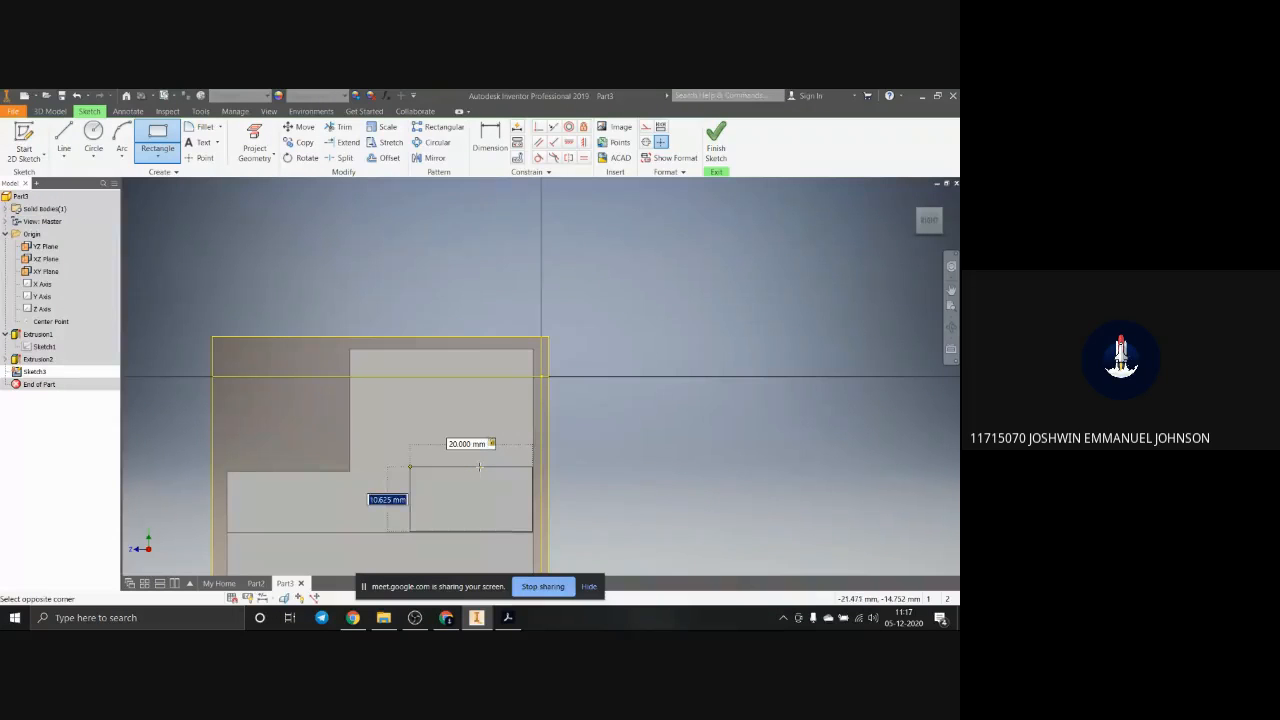
type("20")
key("Tab")
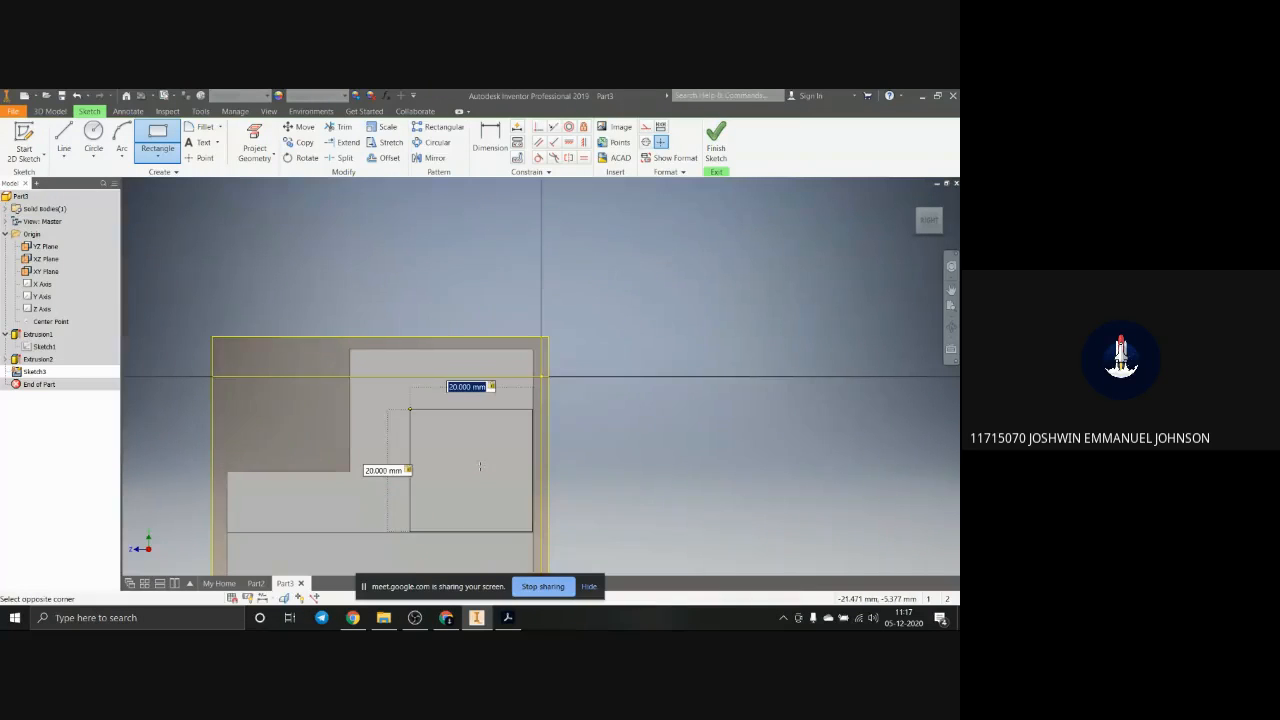
scroll(480, 466, "down", 5)
middle_click_drag(480, 466, 488, 516, "shift")
scroll(490, 487, "up", 5)
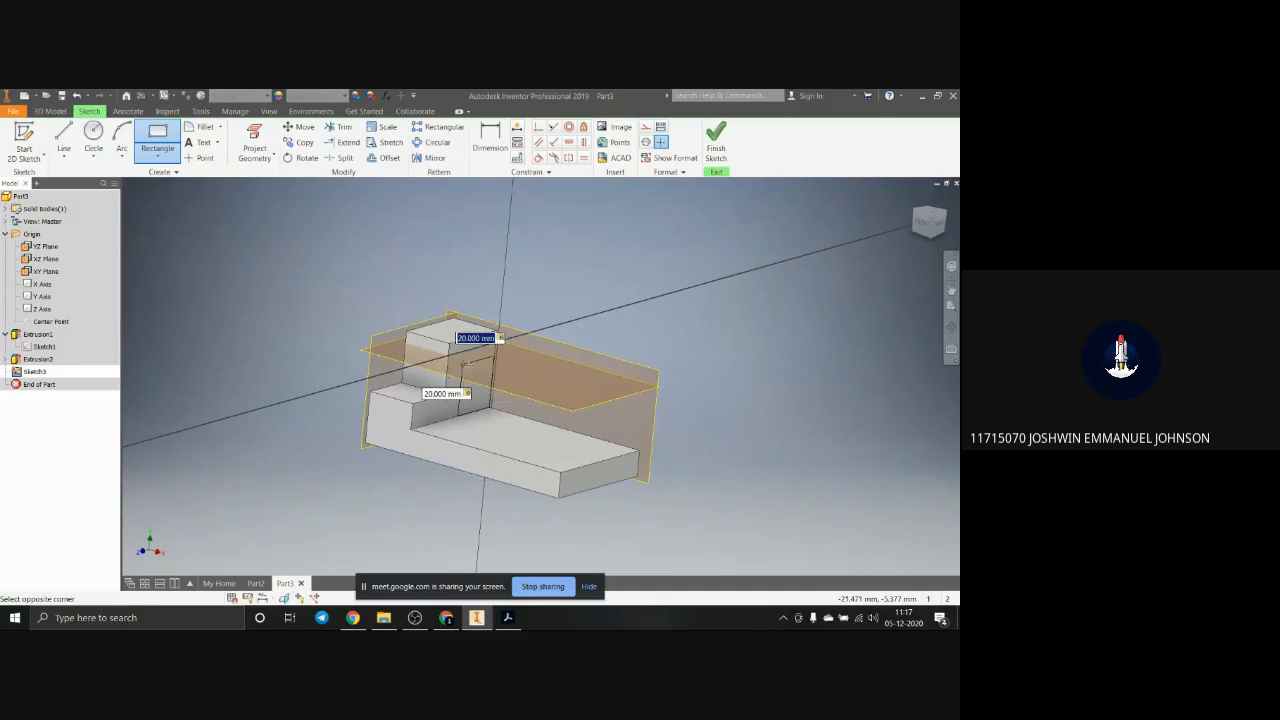
key("Escape")
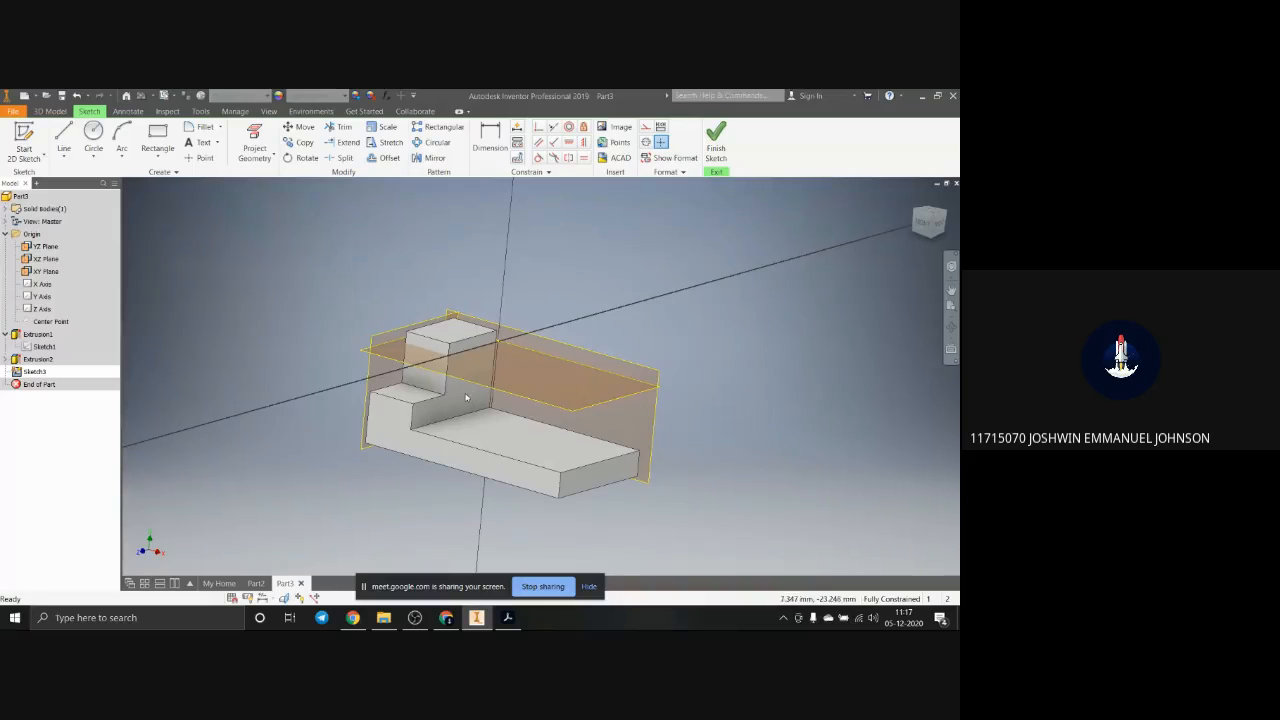
Step: Finish the empty side-face sketch and delete it from the part
middle_click_drag(603, 460, 535, 458, "shift")
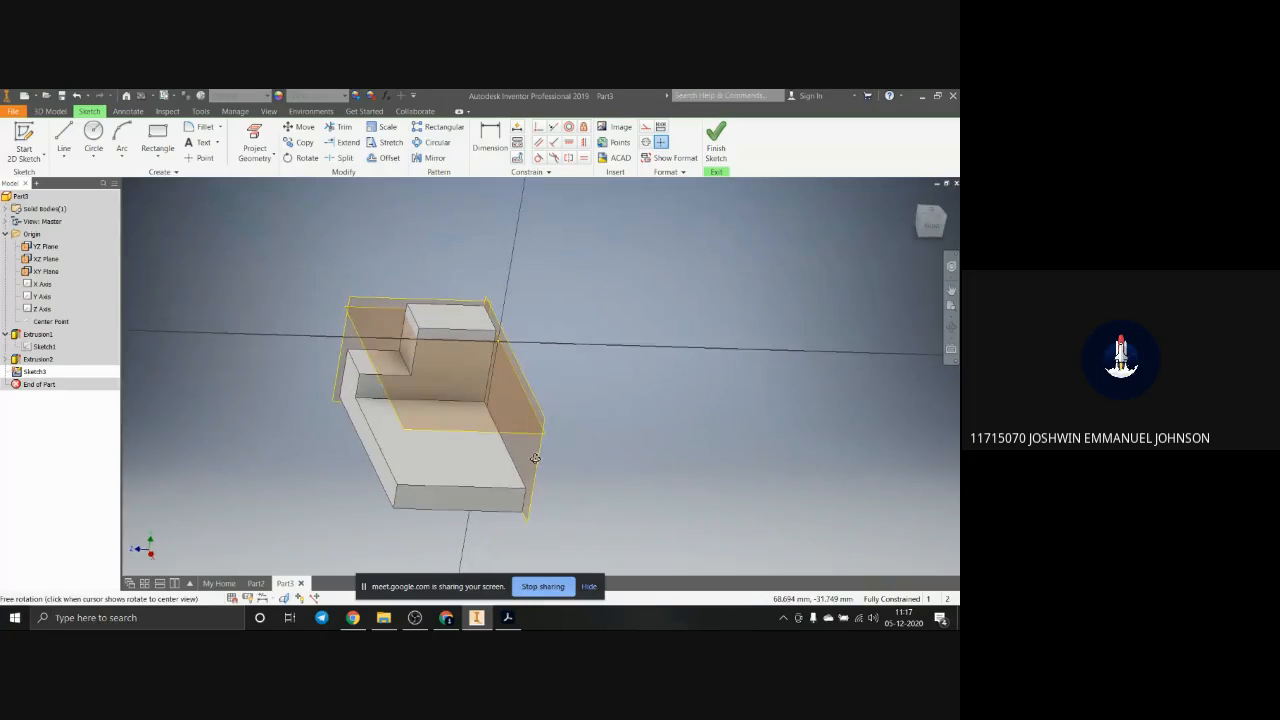
left_click(30, 372)
key("Delete")
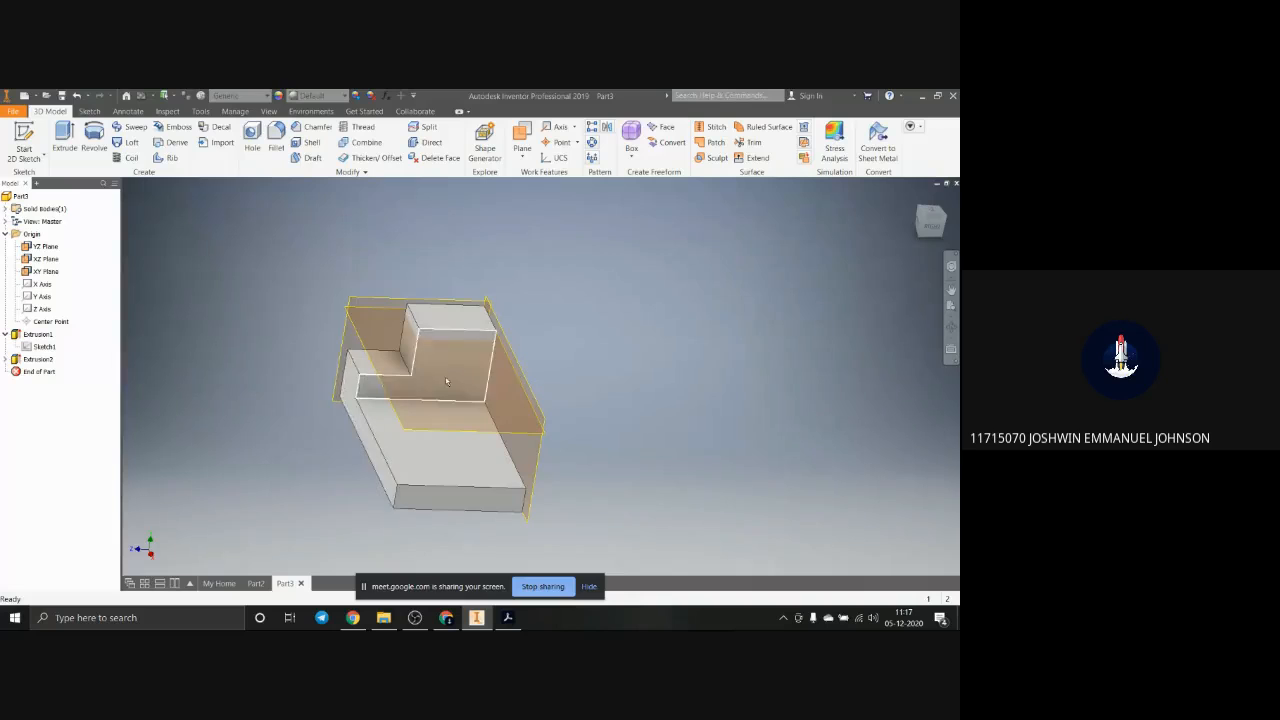
Step: Start a sketch on the side face above the base and draw a 20 by 20 mm rectangle from the end of the base's upper edge
scroll(420, 453, "down", 6)
scroll(420, 448, "up", 4)
middle_click_drag(420, 440, 409, 378, "shift")
left_click(409, 378)
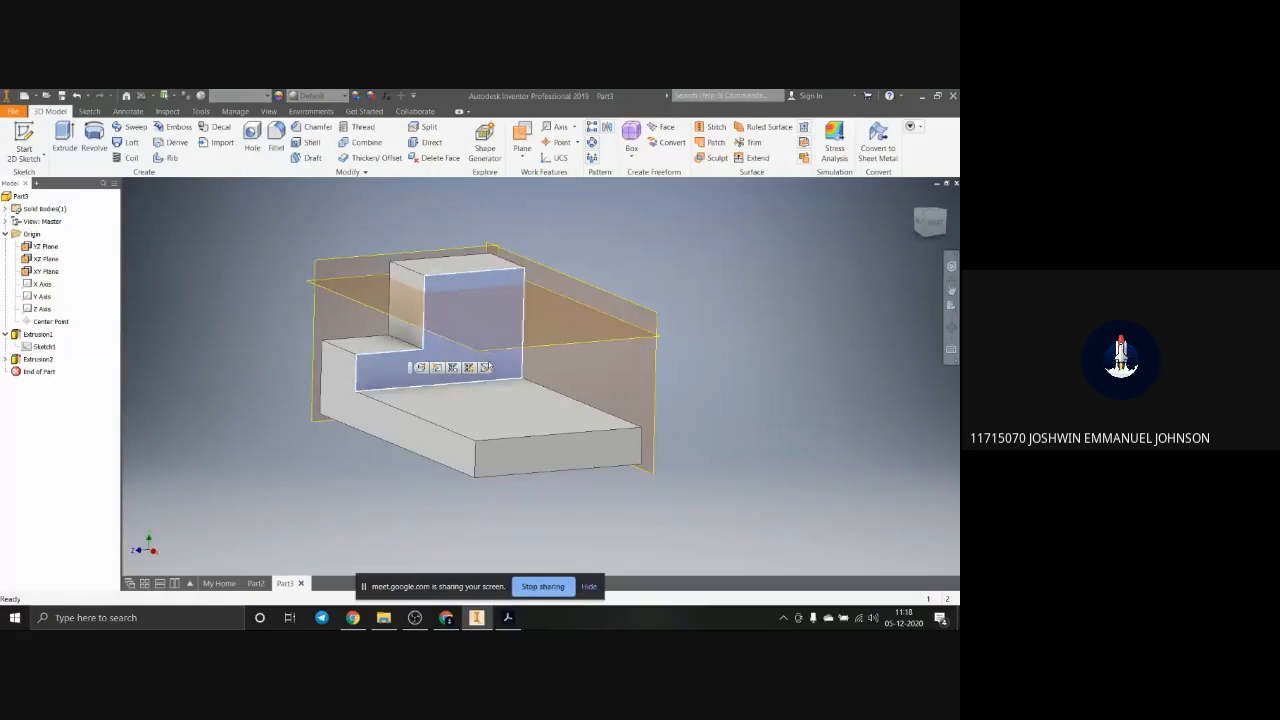
left_click(486, 369)
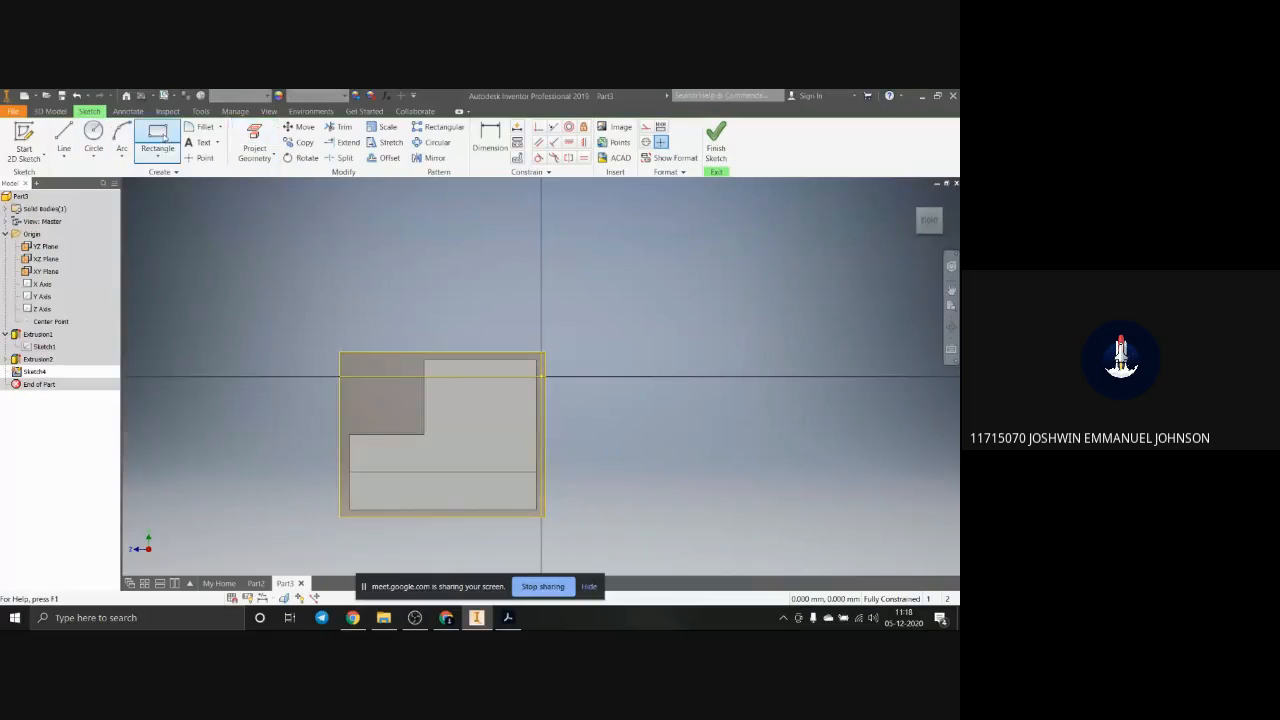
left_click(157, 138)
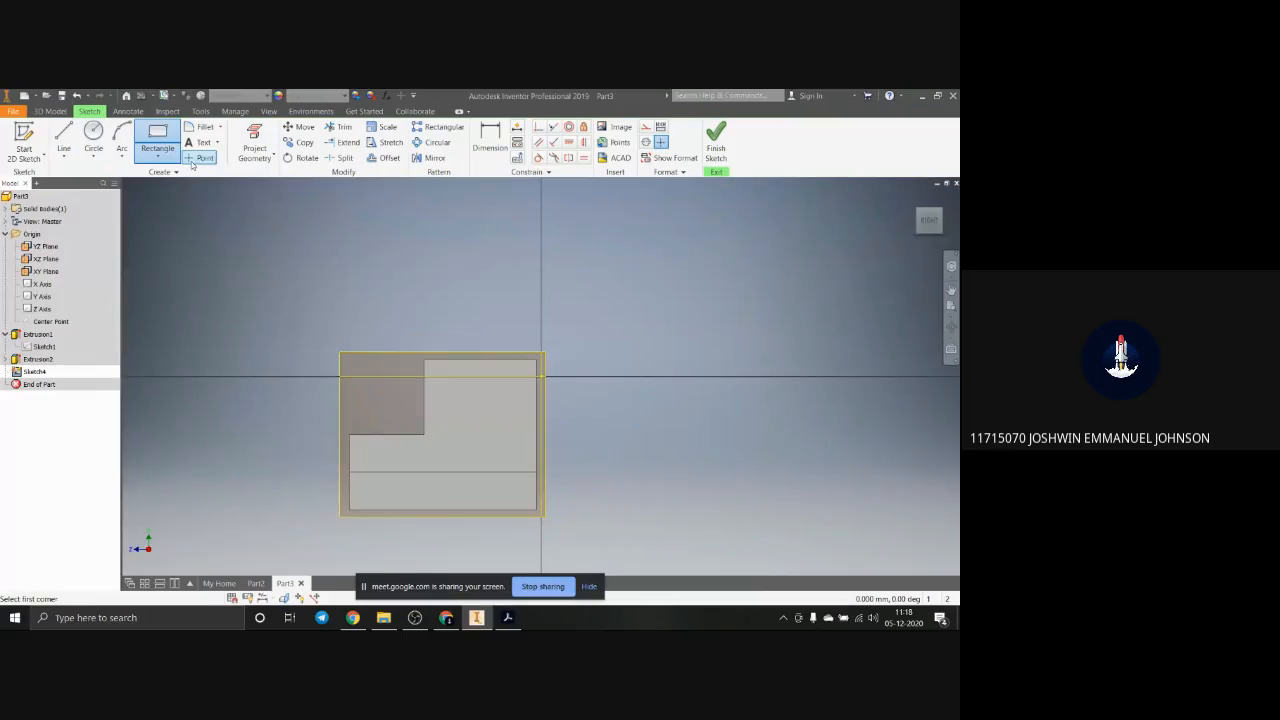
left_click(537, 472)
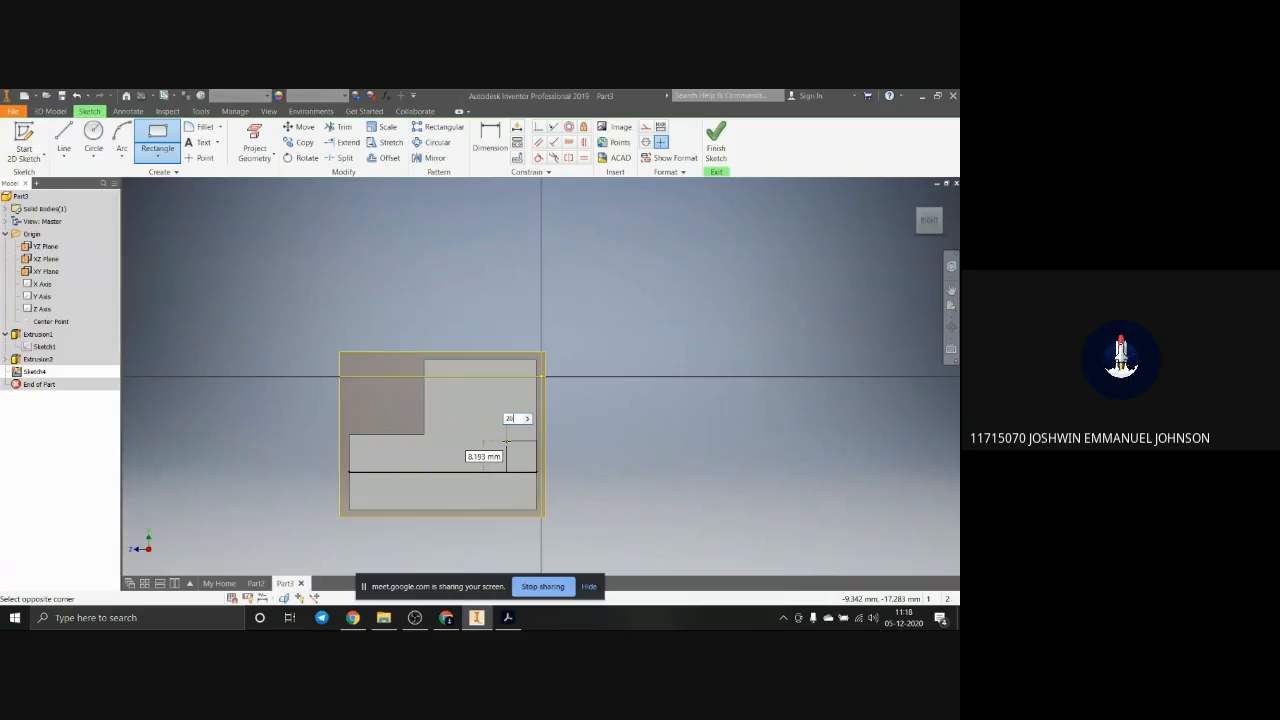
type("20")
key("Tab")
type("20")
key("Return")
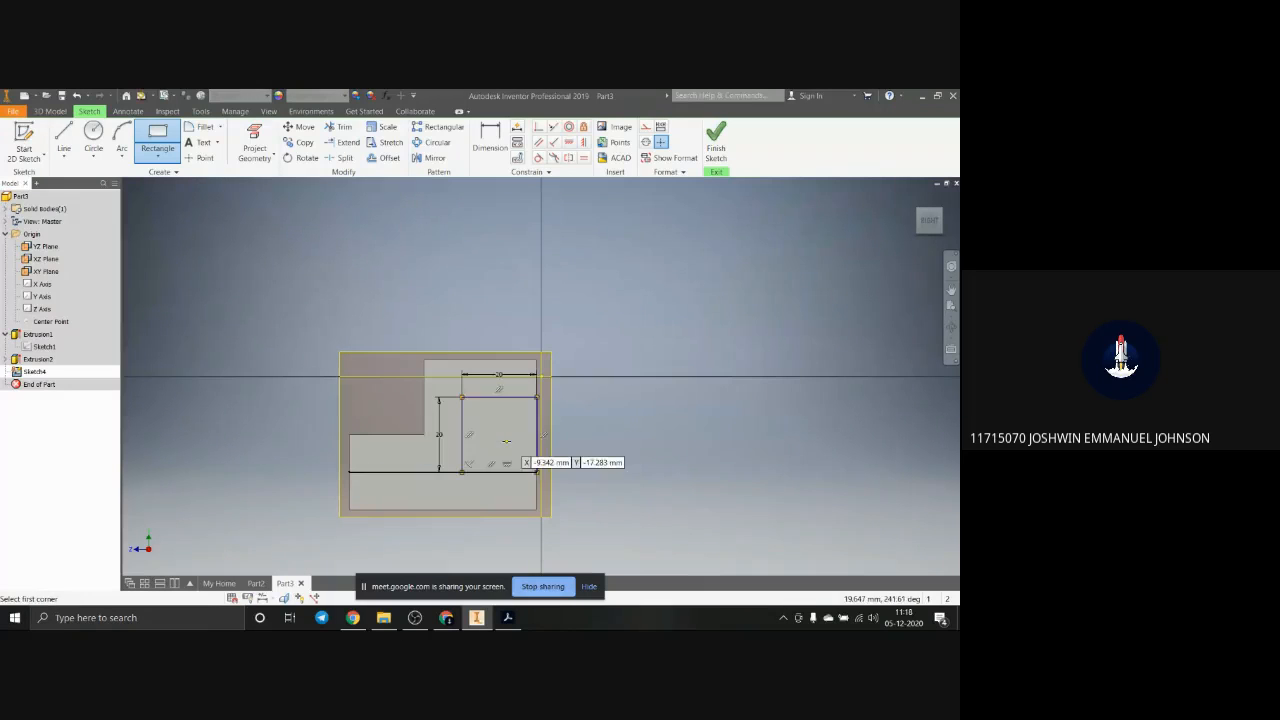
Step: Extrude the 20 by 20 mm square on the side face 40 mm outward along the top of the base
scroll(506, 440, "down", 5)
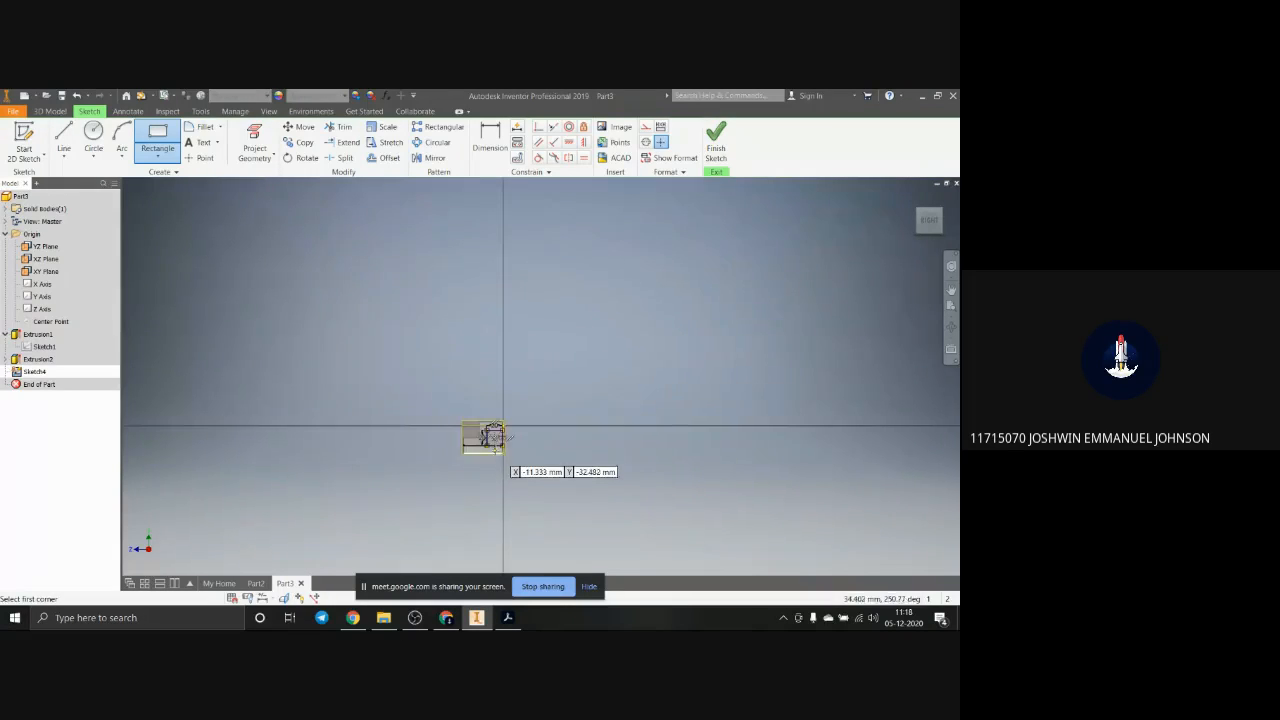
scroll(496, 451, "up", 4)
key("F6")
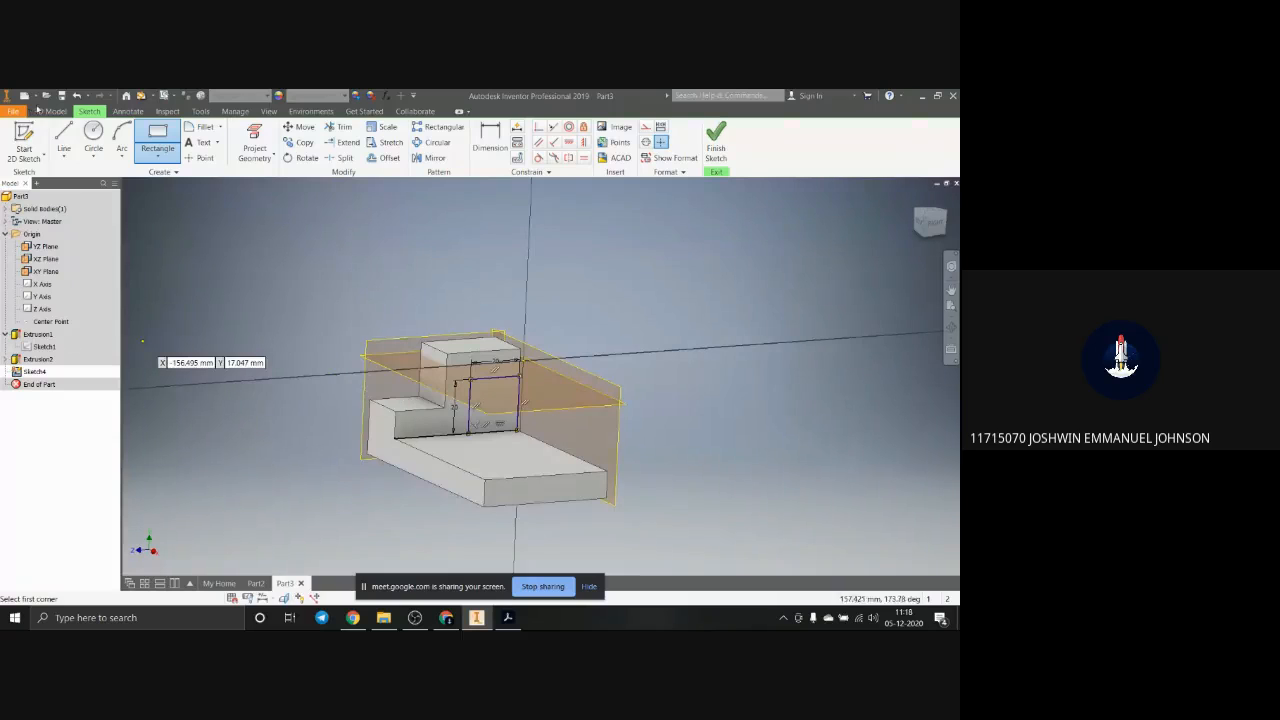
left_click(45, 111)
left_click(64, 138)
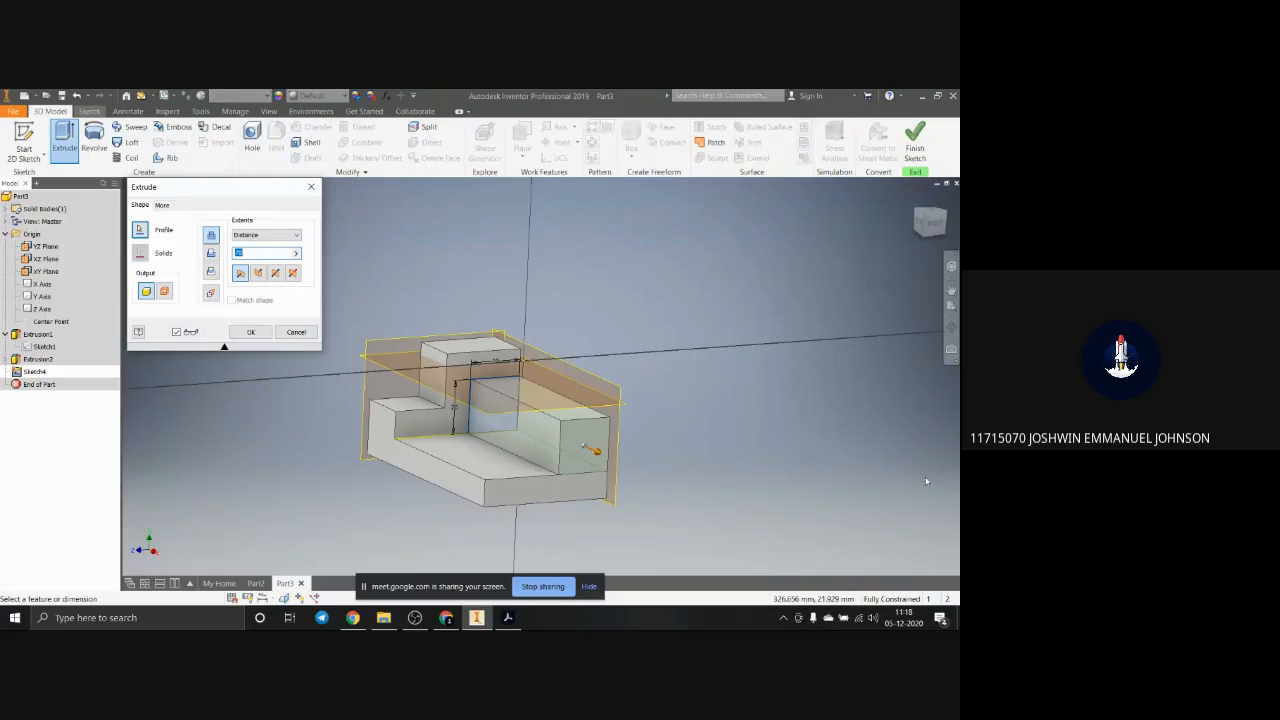
left_click_drag(956, 292, 959, 194)
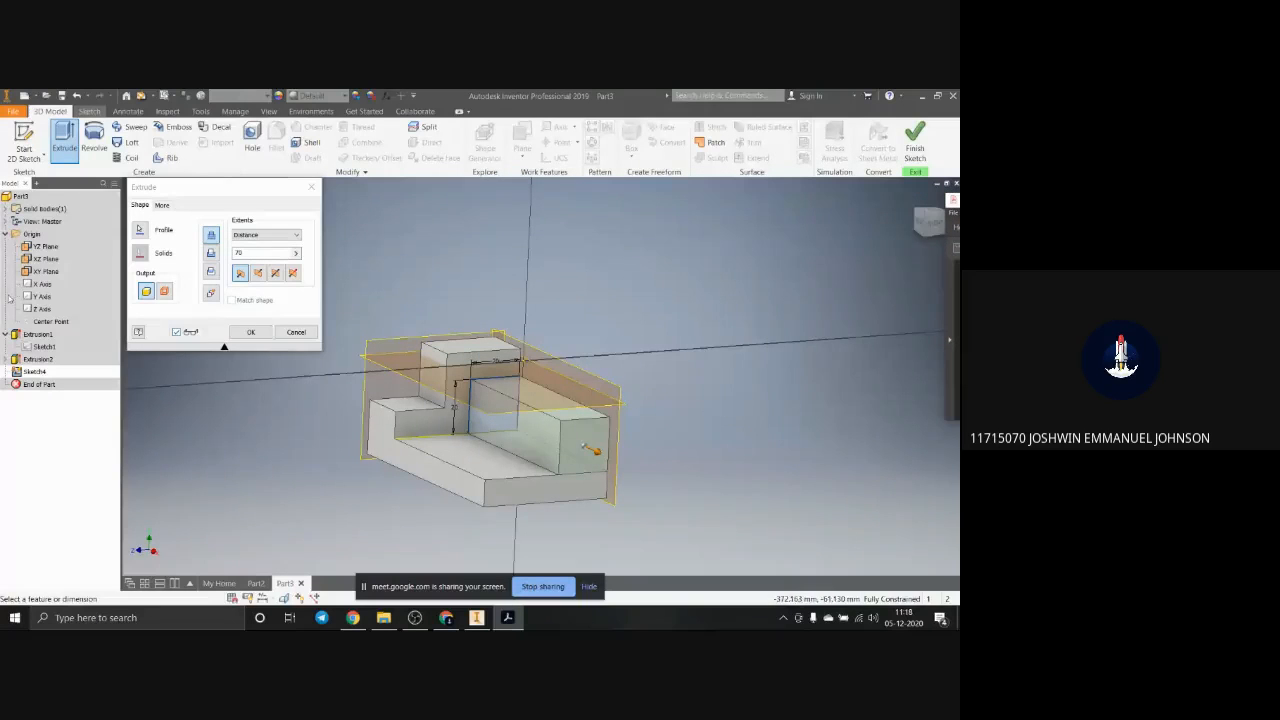
left_click_drag(271, 253, 183, 252)
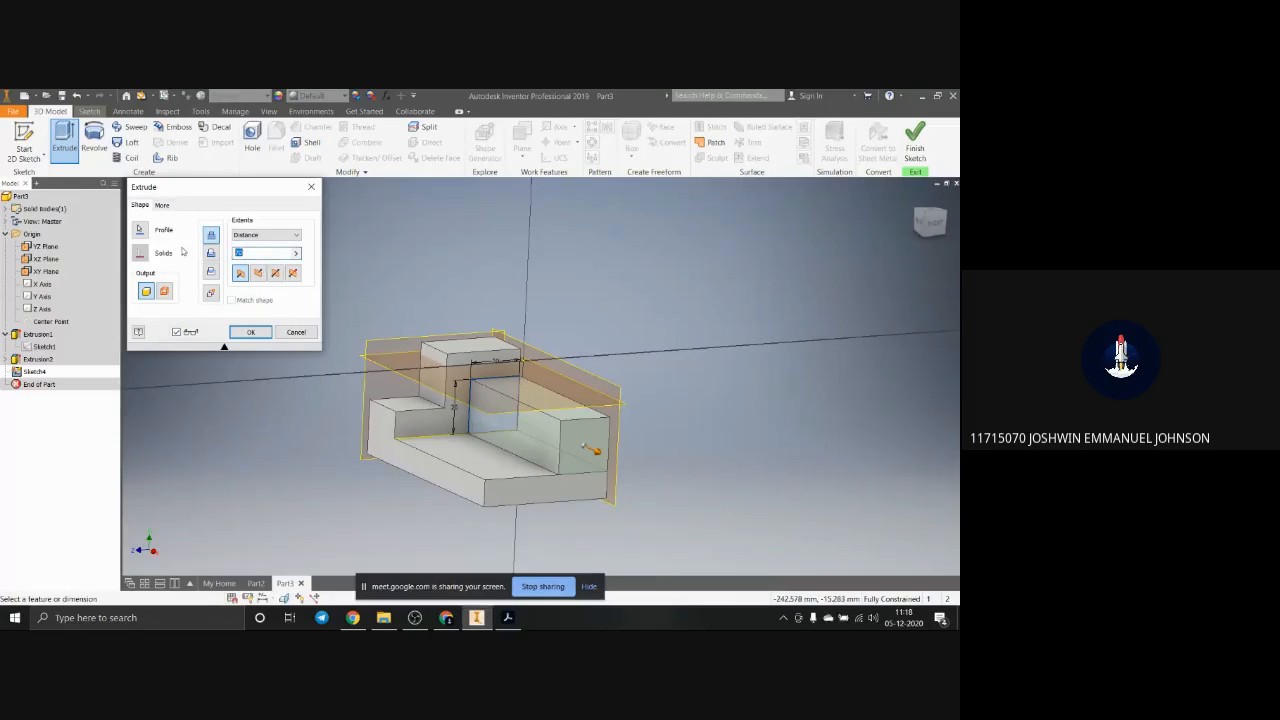
key("Return")
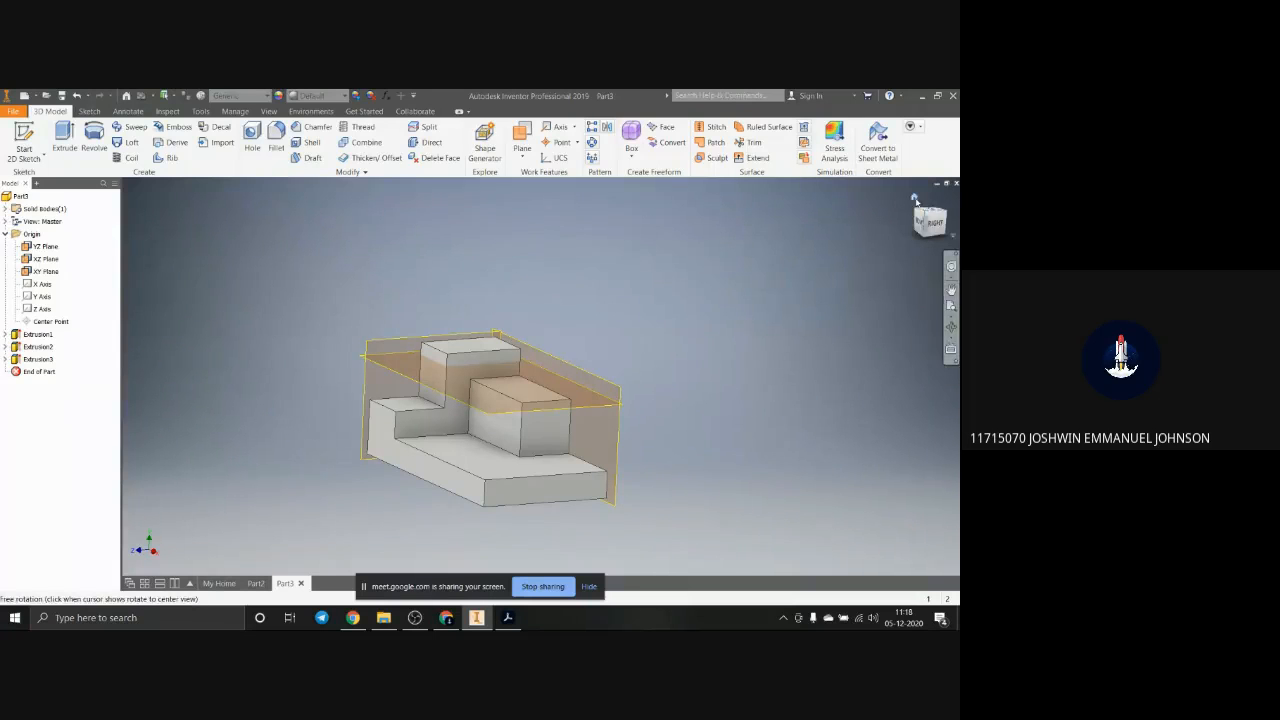
key("F6")
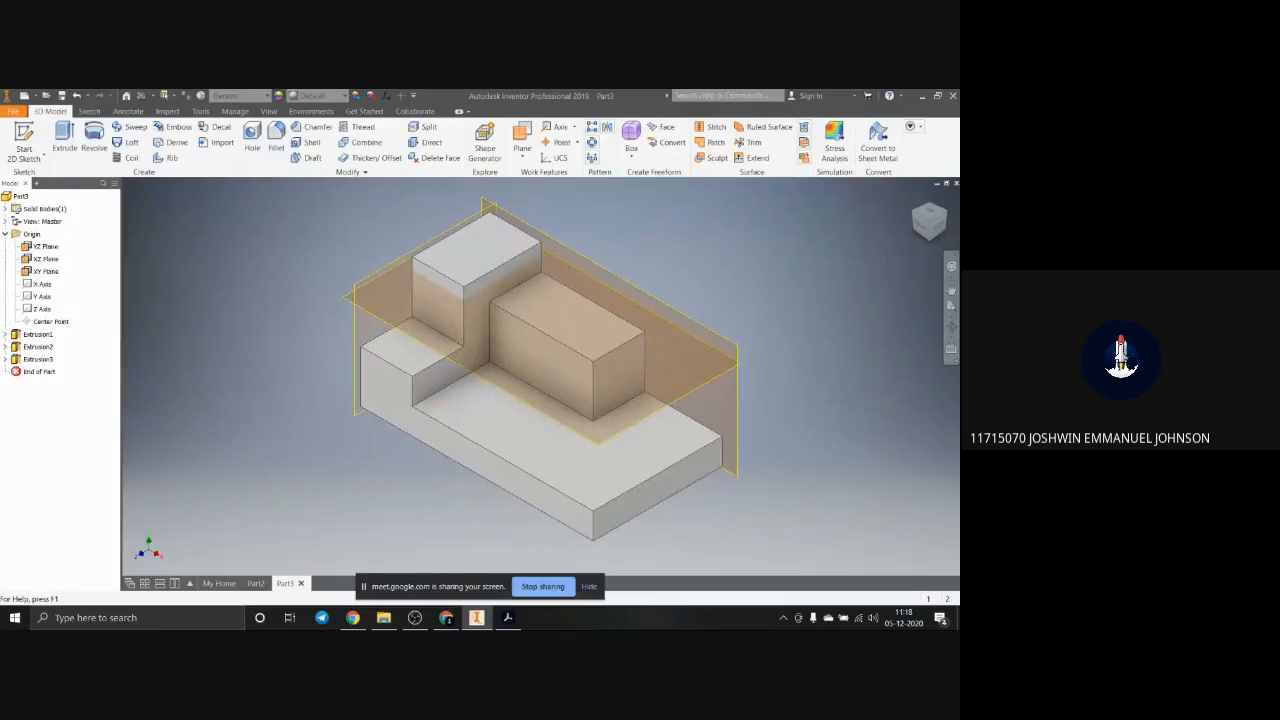
Step: Switch to Acrobat to compare the finished block with its drawing, and study the second isometric block's dimensions at full window size
left_click_drag(959, 214, 113, 98)
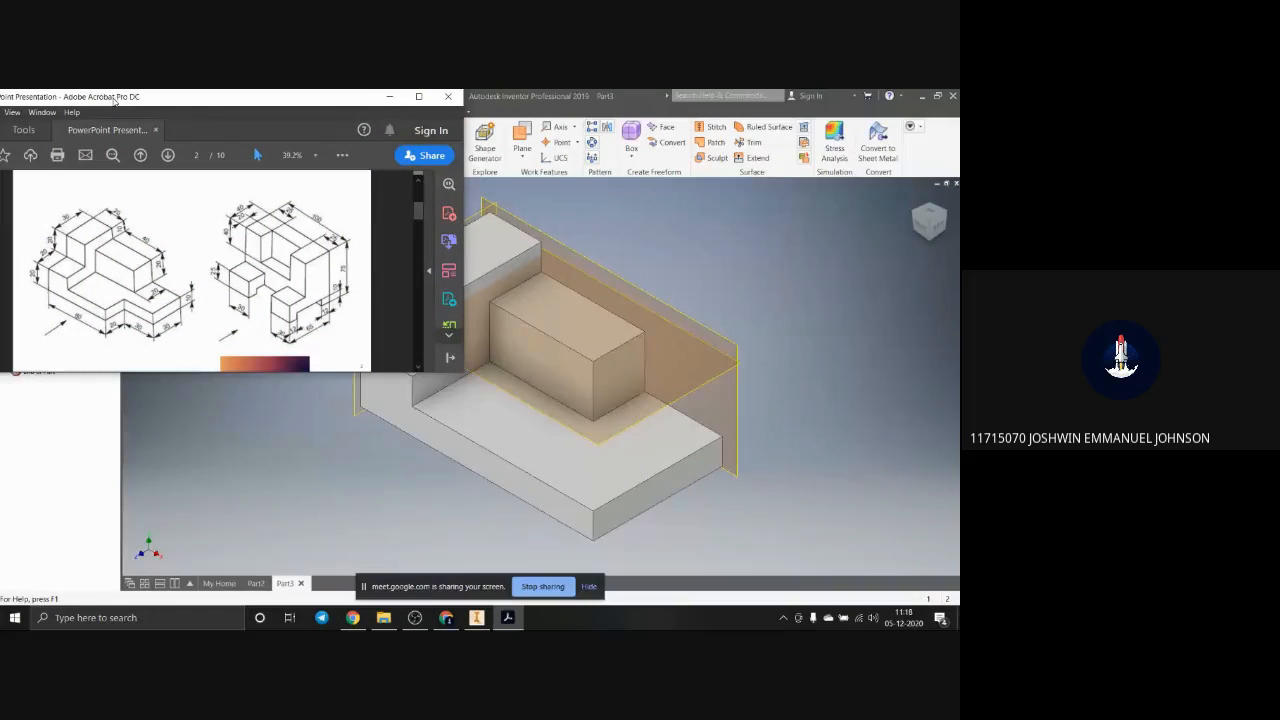
left_click_drag(114, 102, 114, 104)
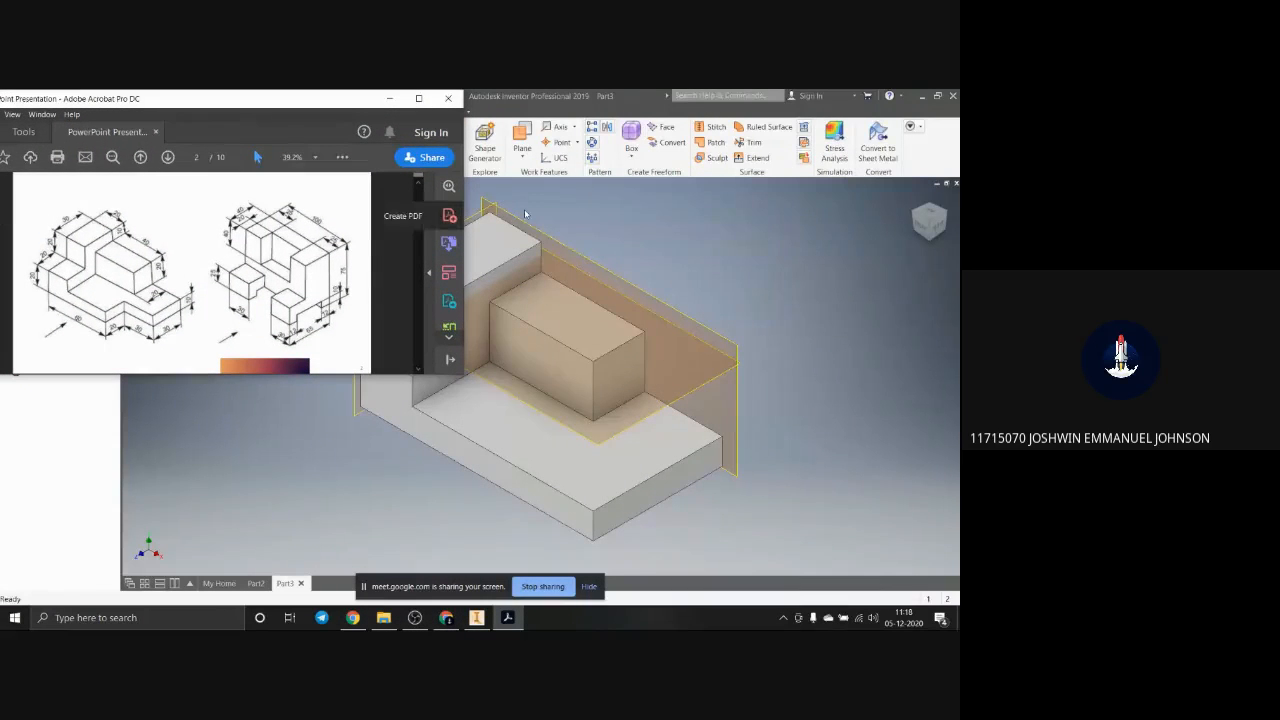
left_click_drag(273, 107, 959, 241)
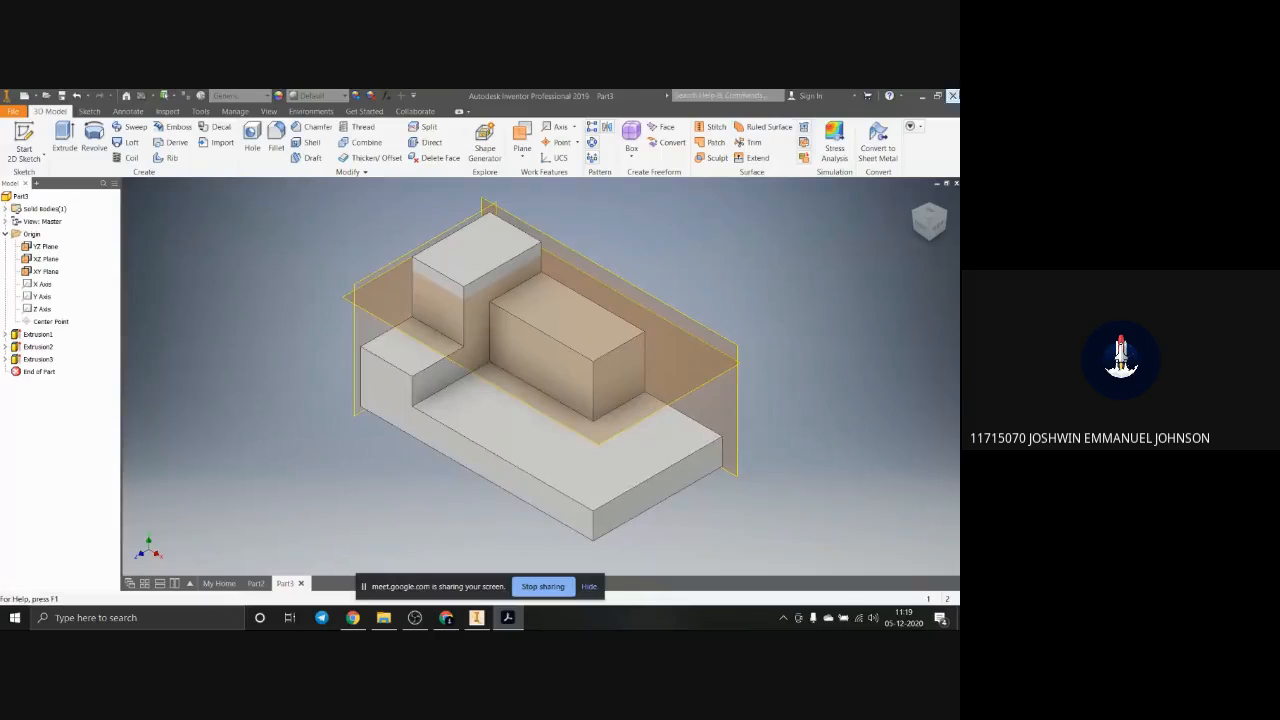
left_click_drag(958, 222, 373, 197)
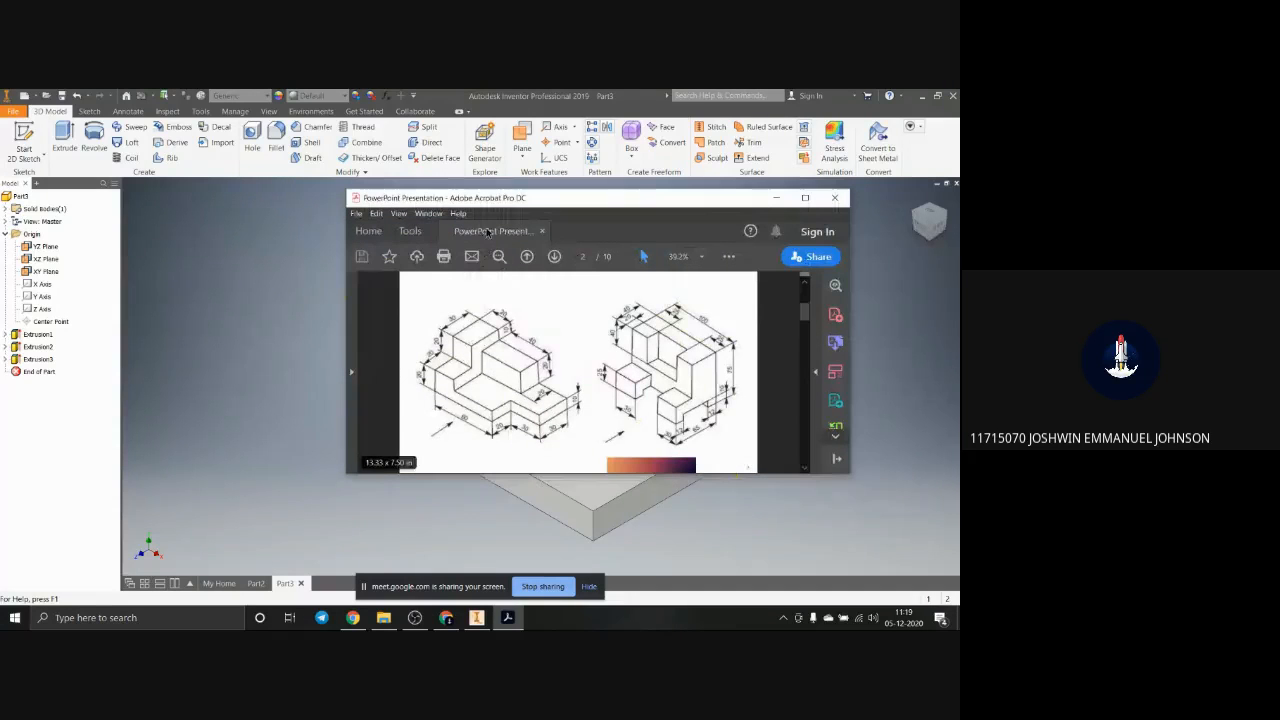
left_click(805, 197)
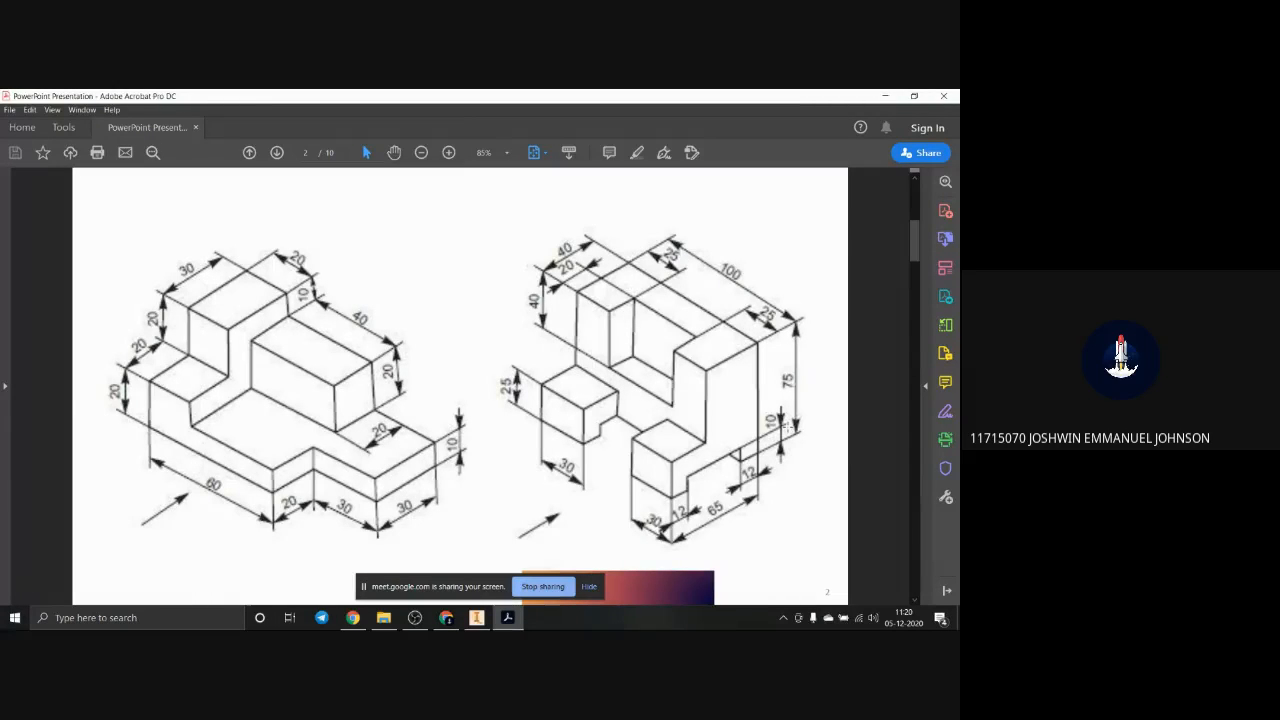
left_click_drag(760, 94, 959, 100)
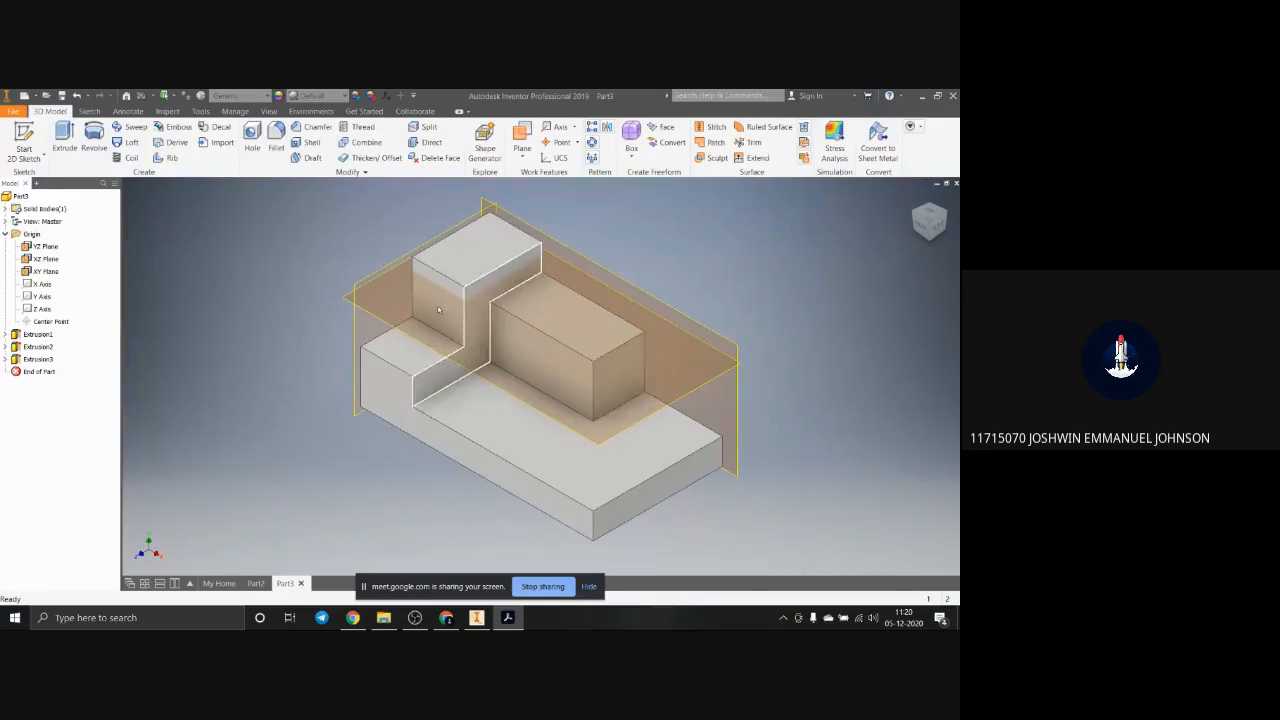
Step: Hide the YZ, XZ and XY origin planes in the part
left_click(28, 247)
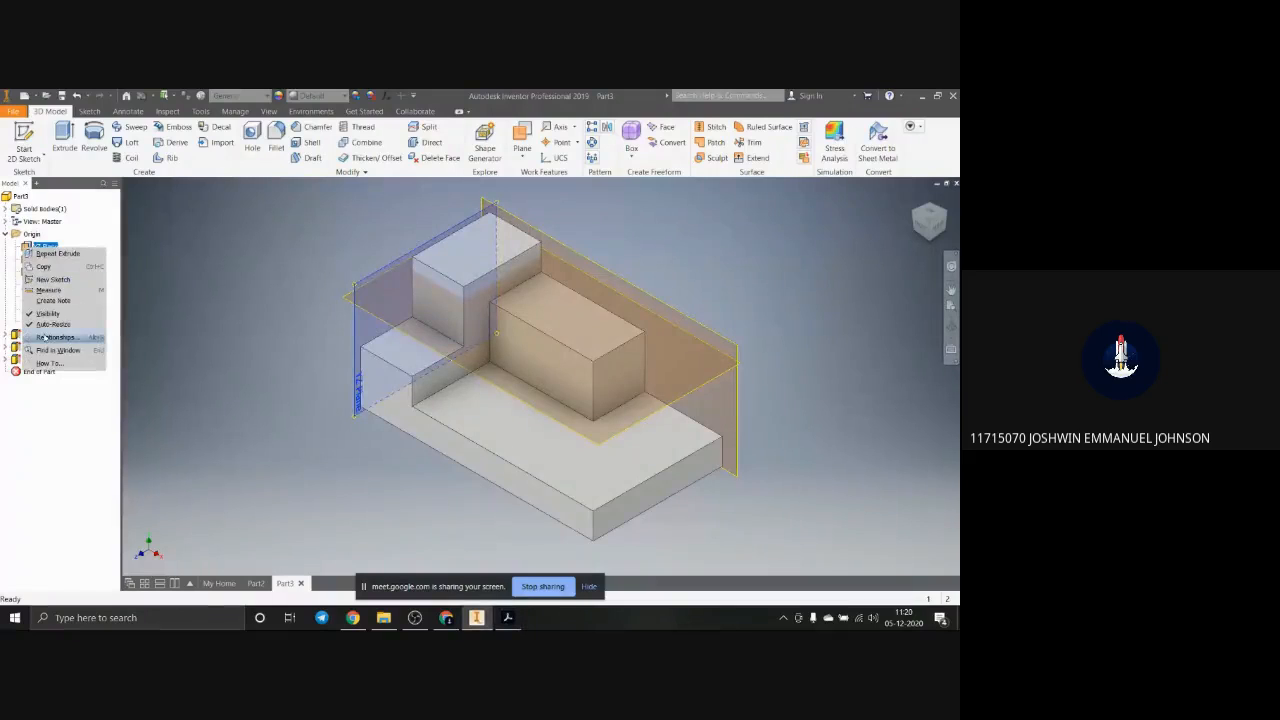
right_click(45, 258)
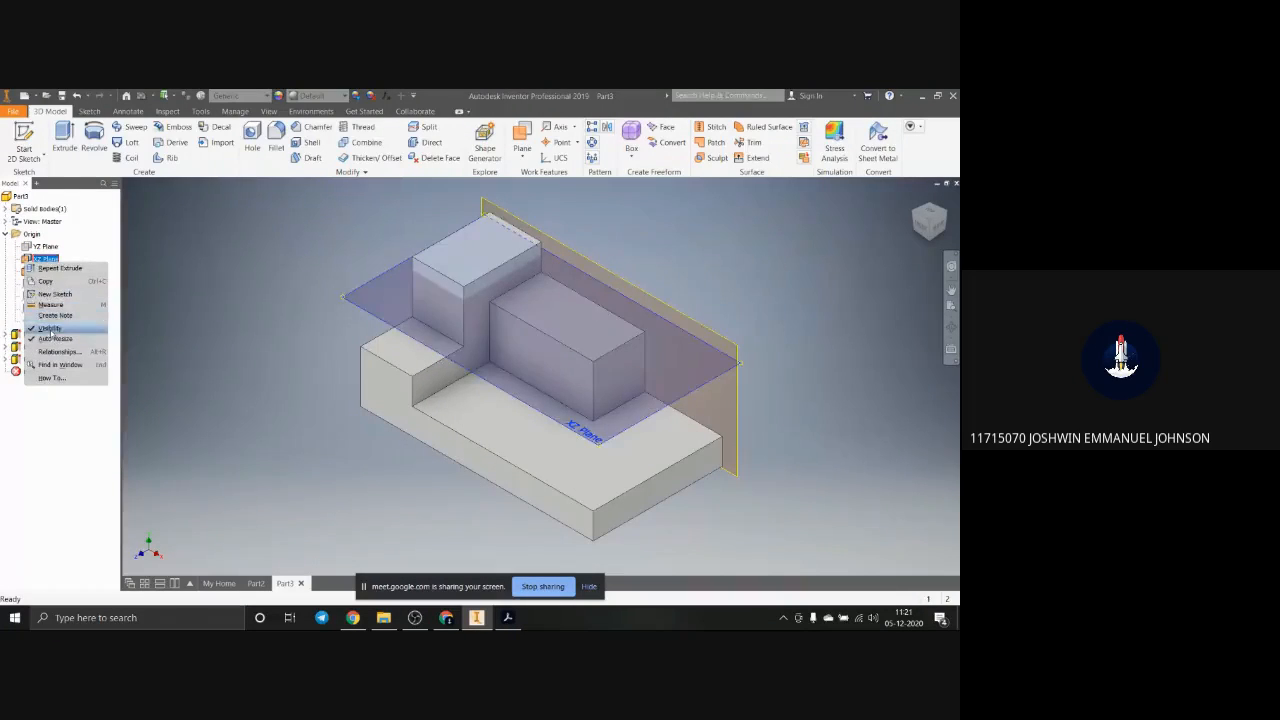
key("Escape")
left_click(35, 271)
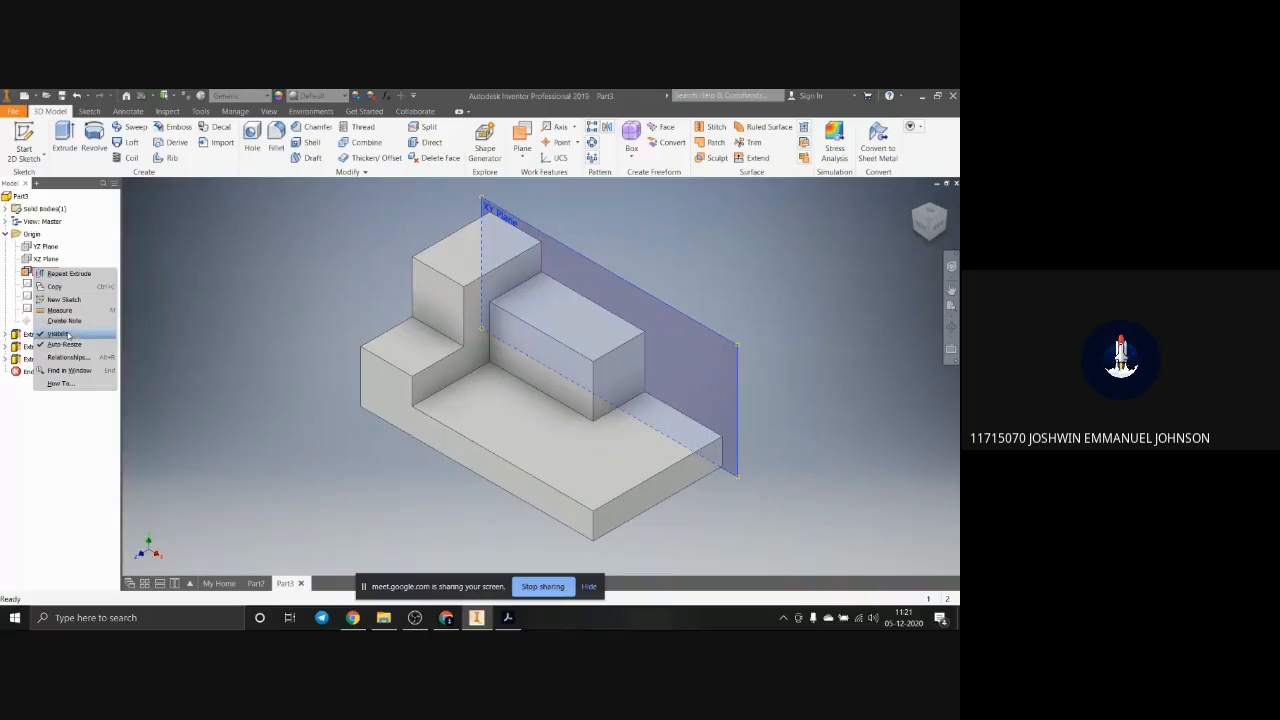
left_click(773, 333)
scroll(791, 345, "down", 3)
scroll(757, 352, "up", 4)
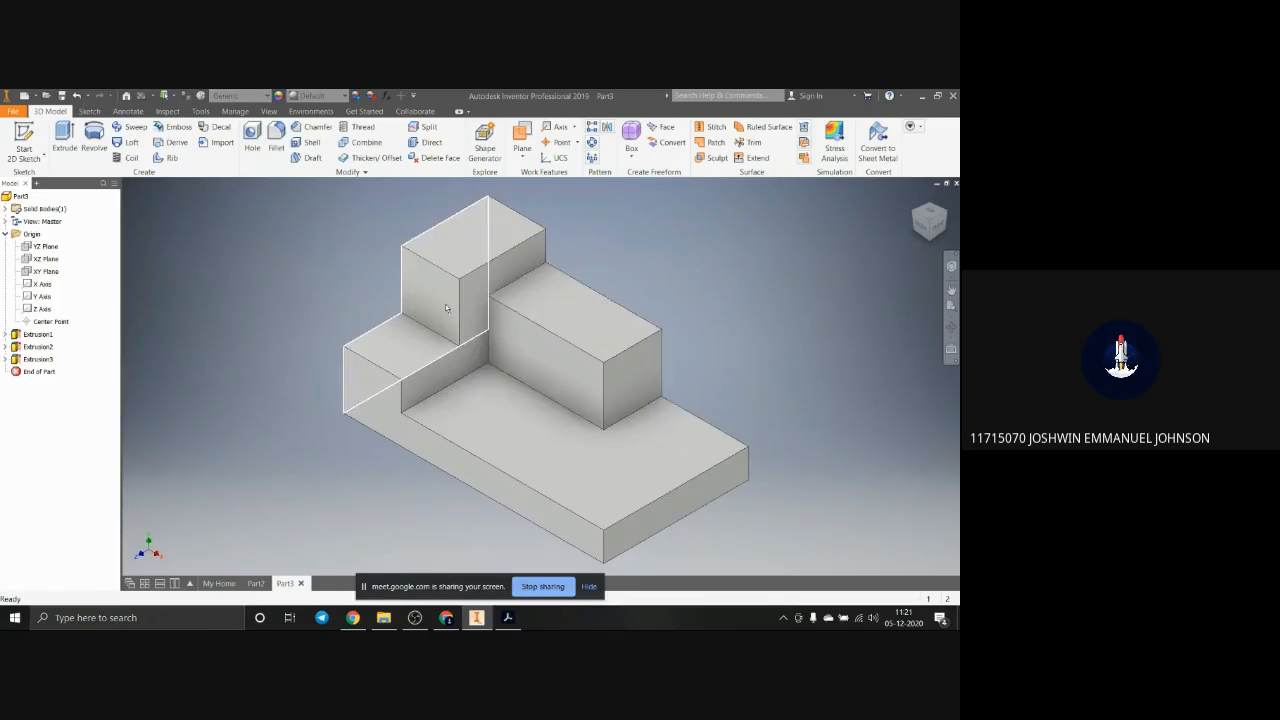
scroll(767, 436, "down", 3)
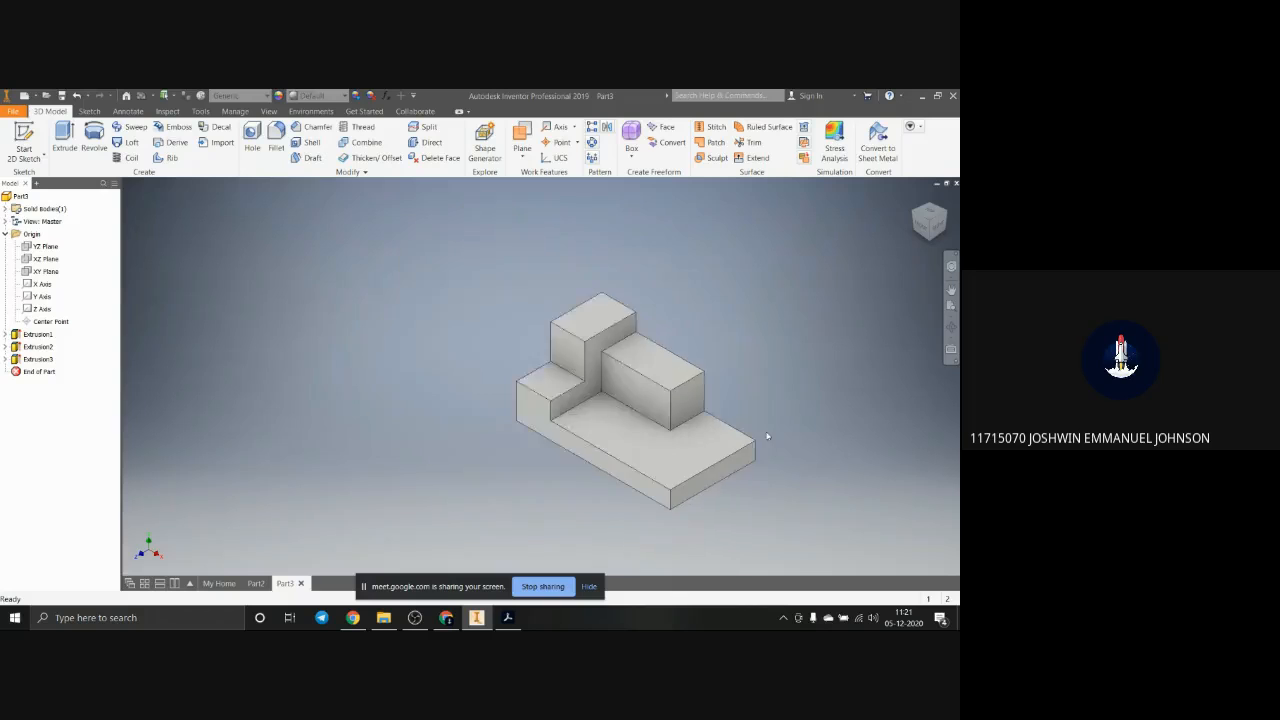
scroll(767, 436, "down", 2)
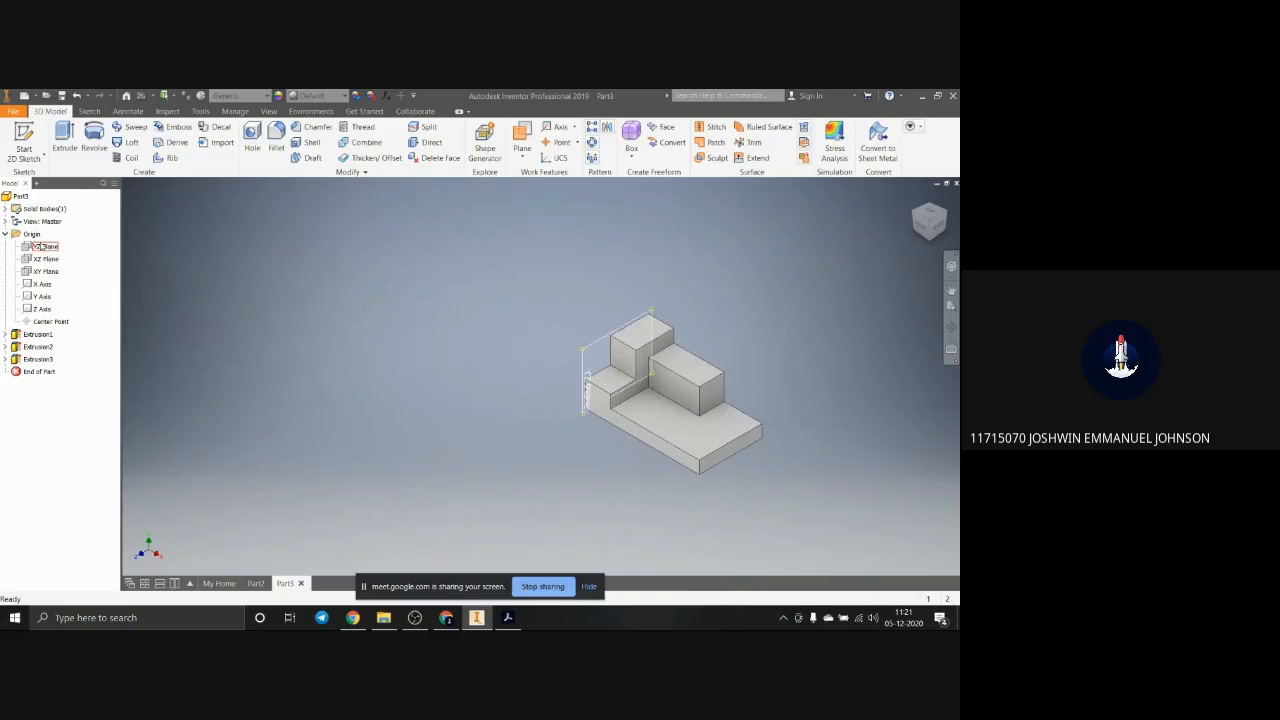
Step: Examine the second block's side-profile dimensions in the Acrobat reference drawing, and return to the Inventor part
left_click(508, 618)
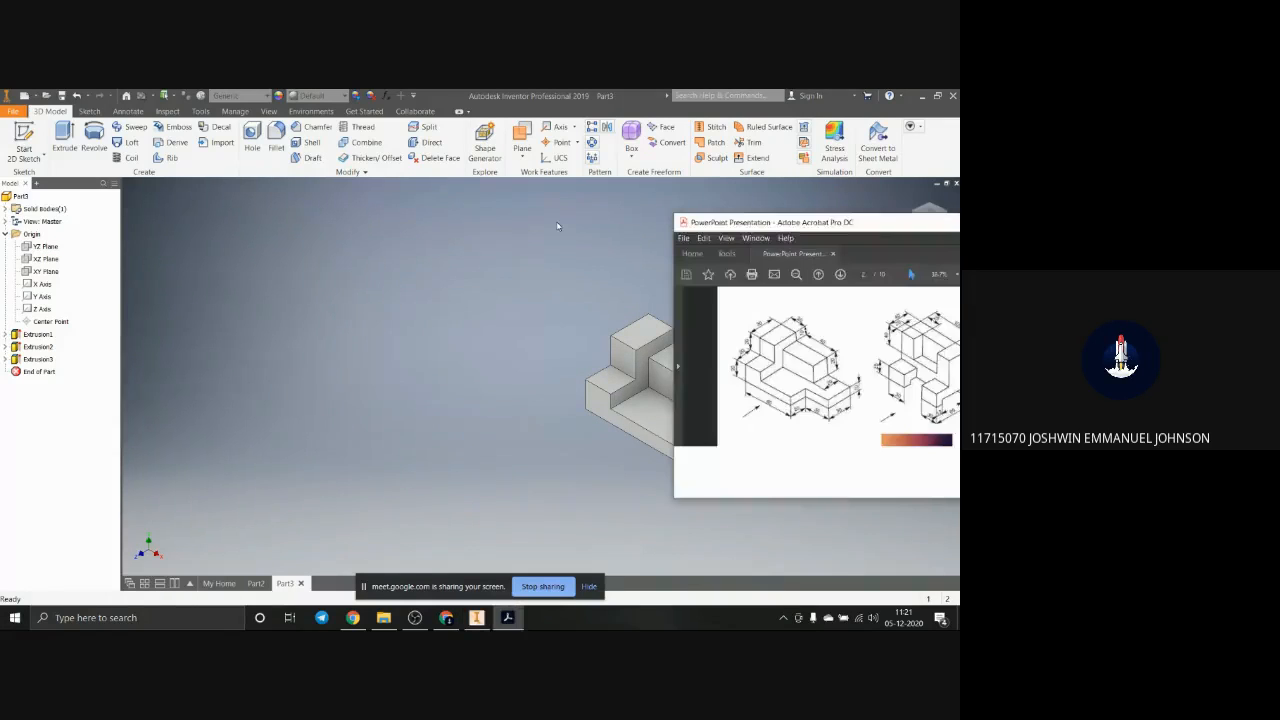
left_click_drag(850, 222, 362, 168)
left_click(644, 168)
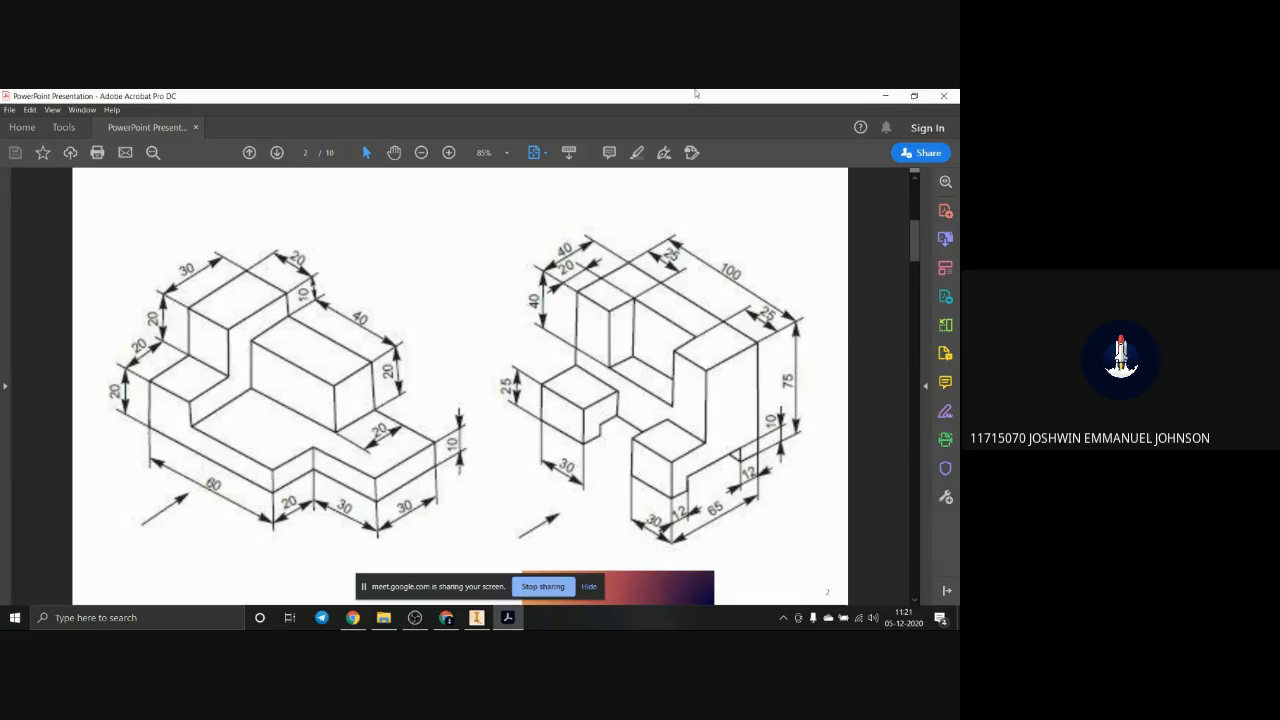
left_click_drag(696, 93, 958, 195)
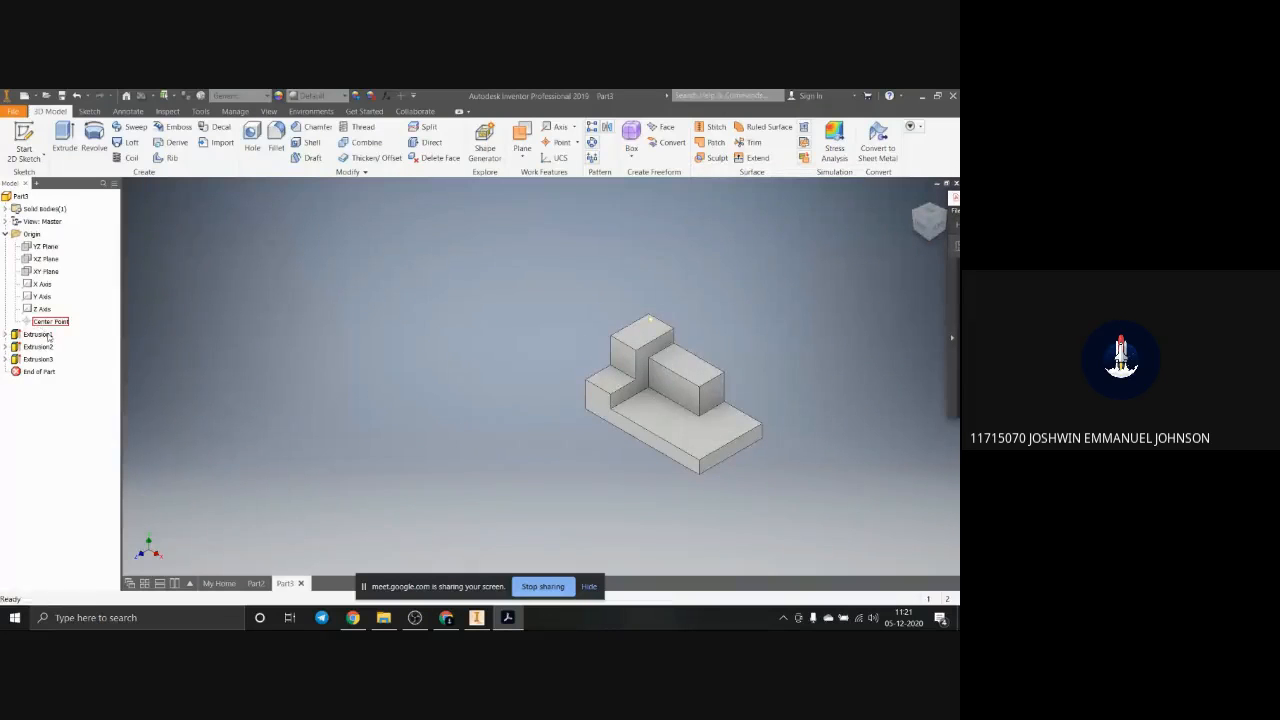
Step: Start a sketch on the YZ plane and draw a 75 mm vertical line in the empty space beside the existing block
left_click(29, 253)
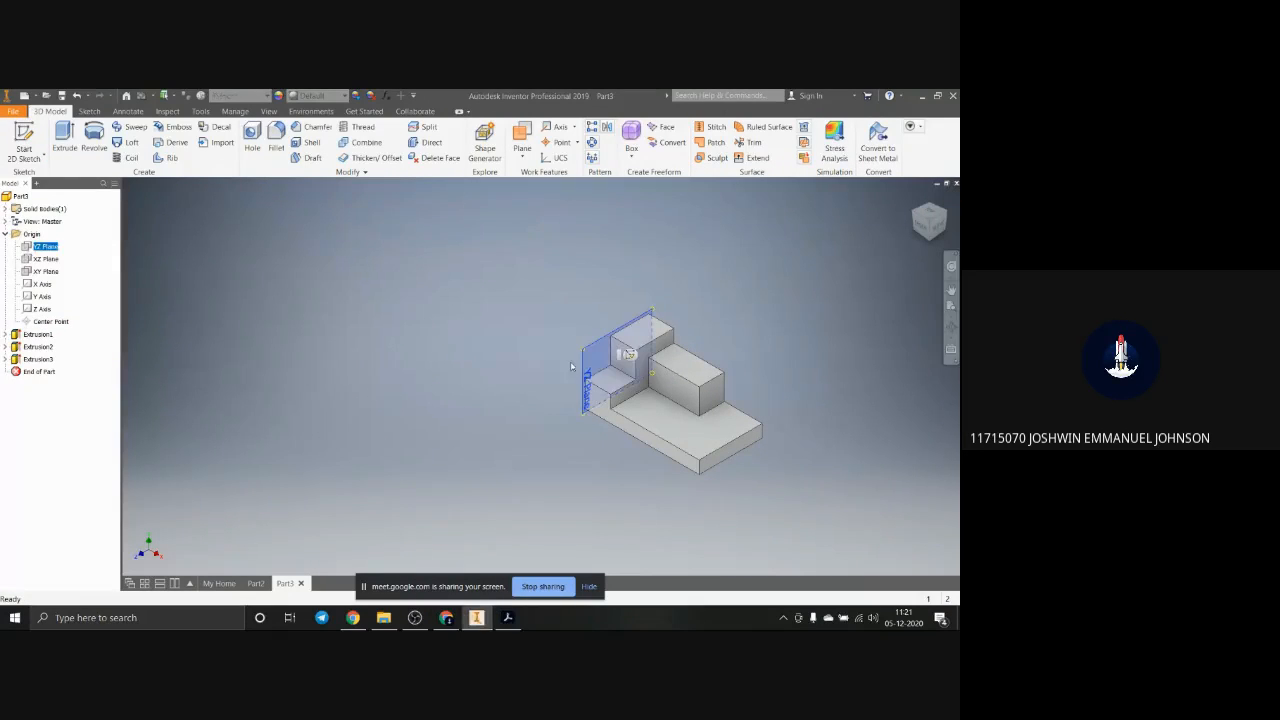
left_click(628, 354)
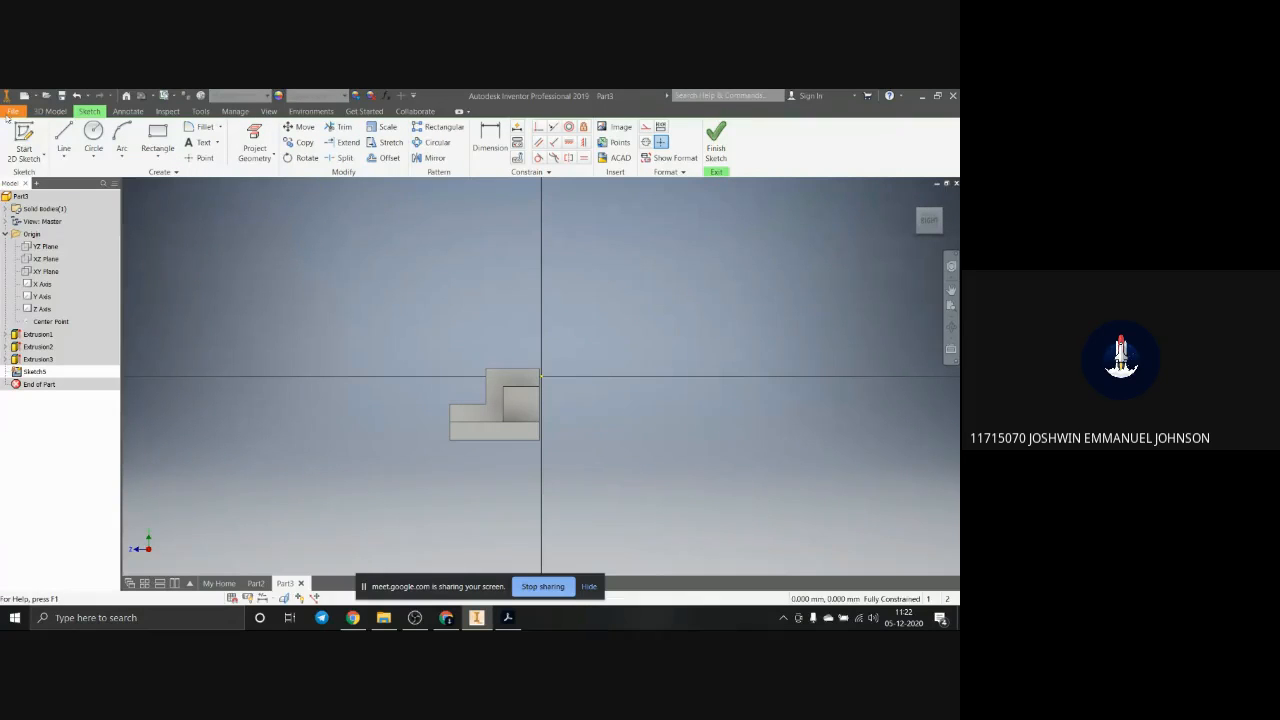
left_click(63, 135)
left_click(739, 432)
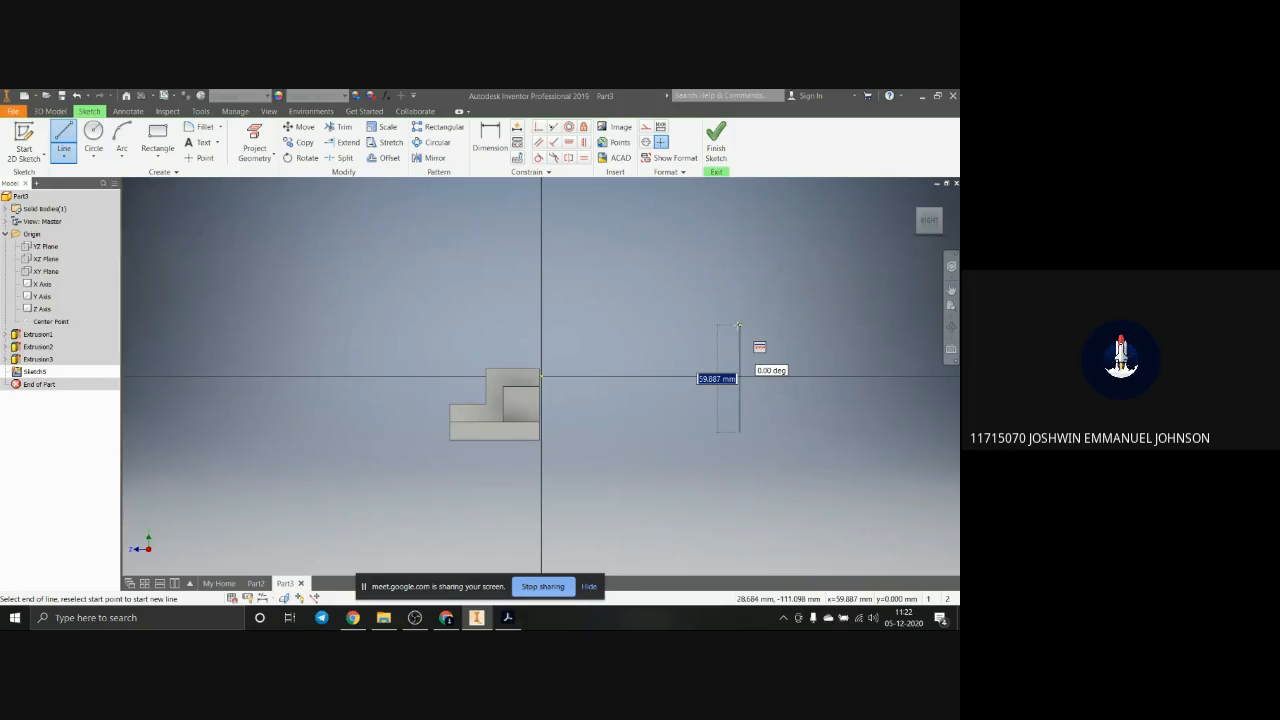
type("75")
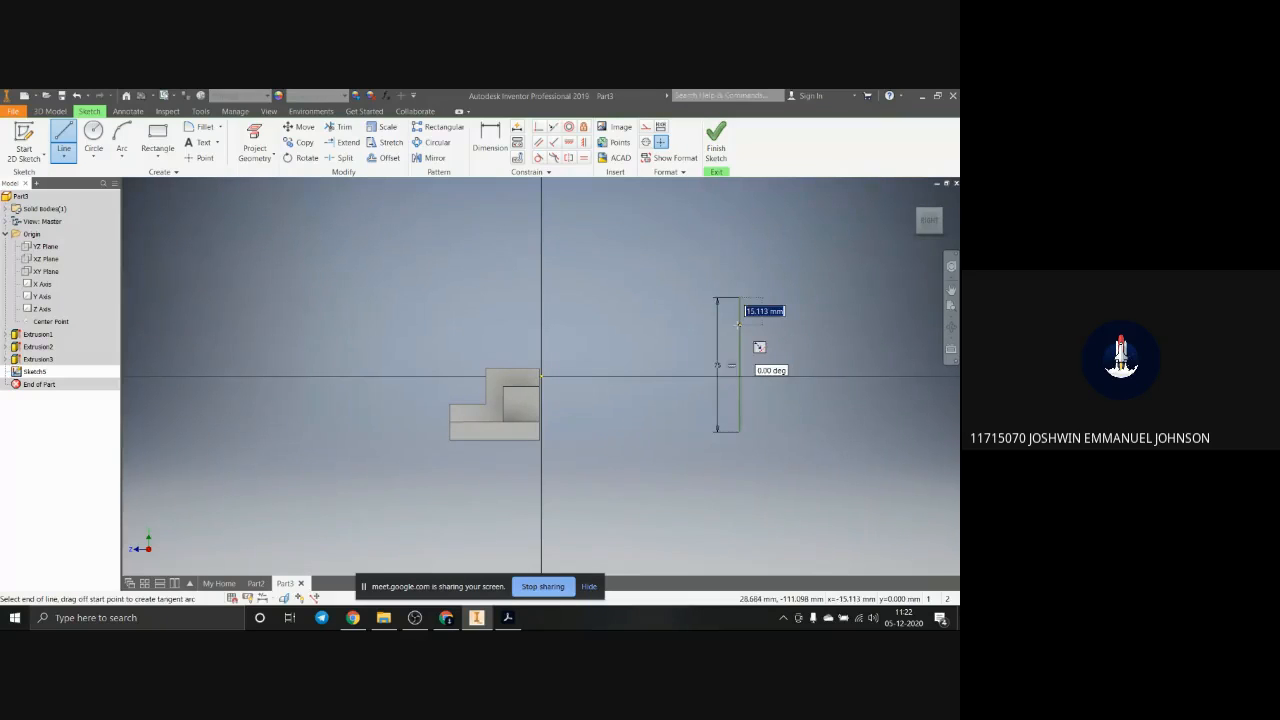
key("Return")
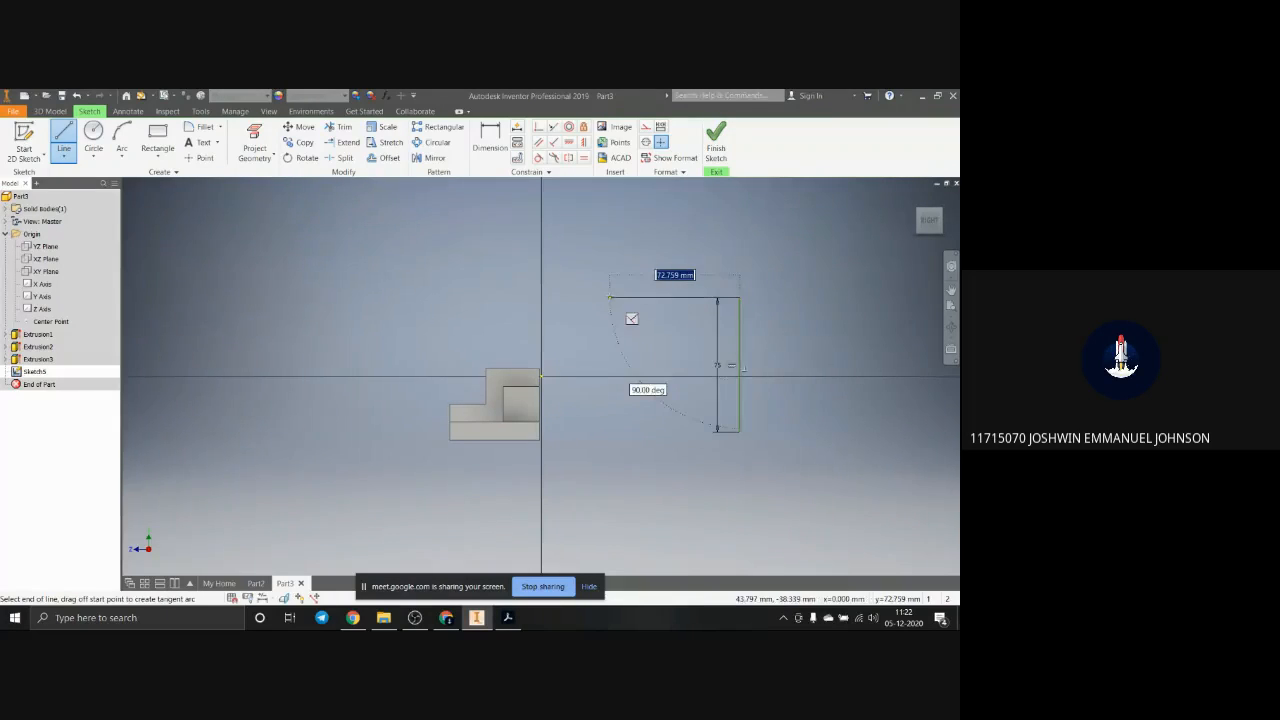
Step: Continue from the vertical line's upper end into a closed stepped outline, with a top edge about 36 mm long and a rectangular notch in the bottom
left_click(675, 297)
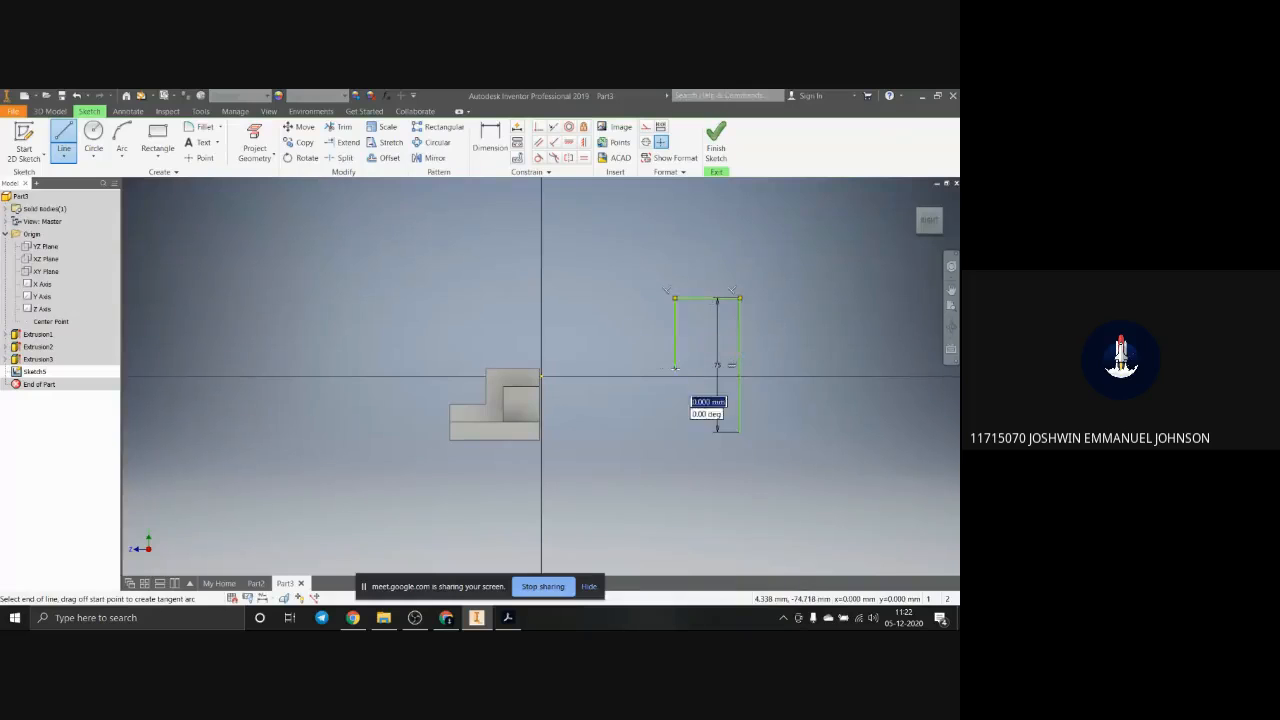
left_click(675, 368)
left_click(627, 368)
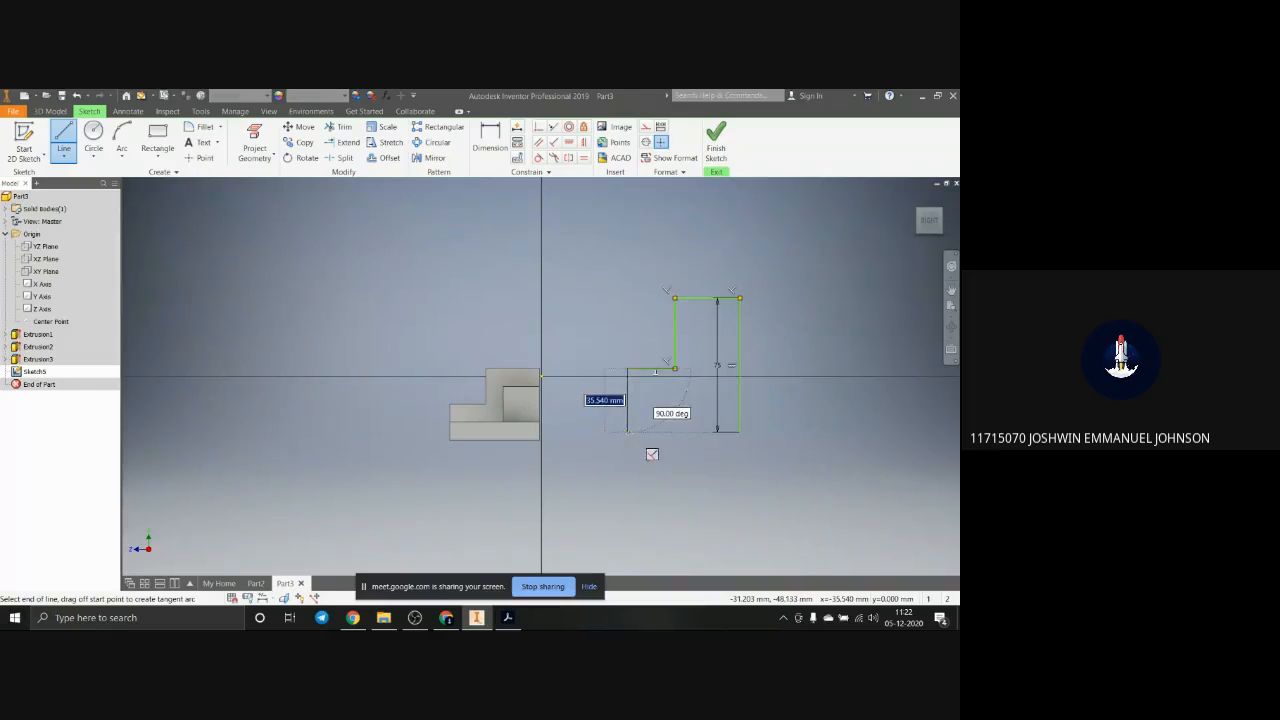
left_click(627, 431)
left_click(656, 431)
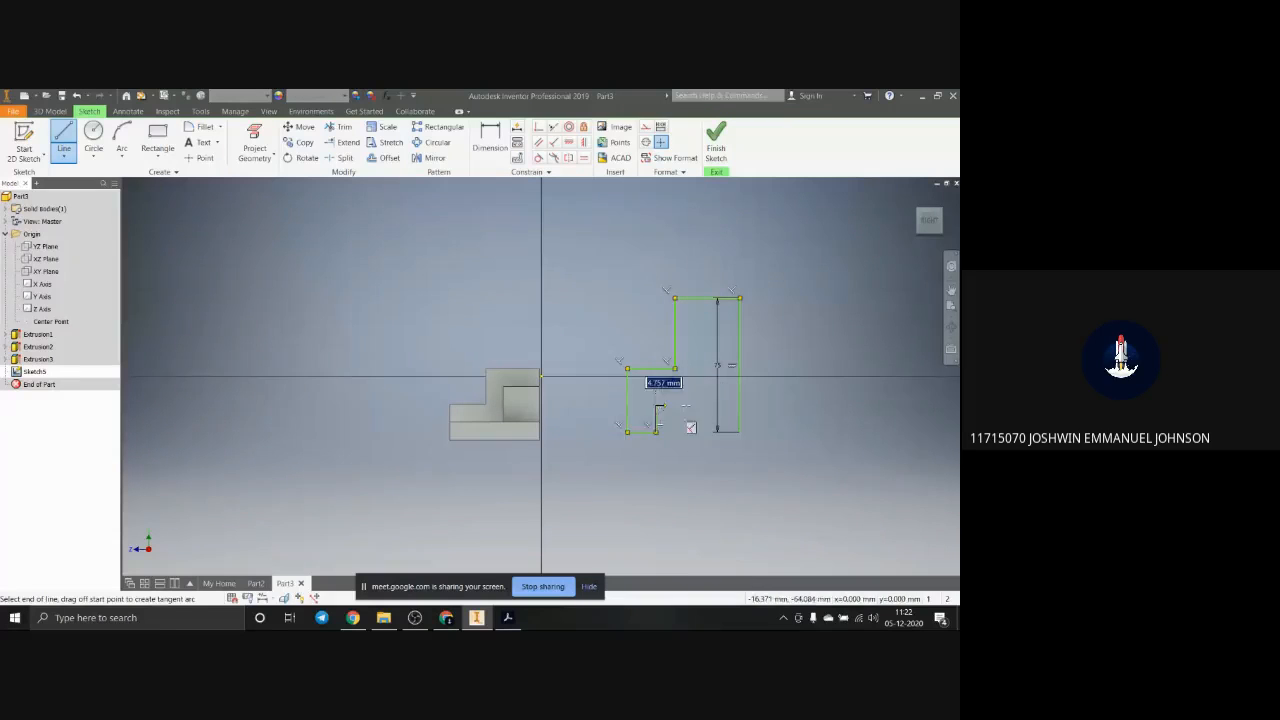
left_click(656, 405)
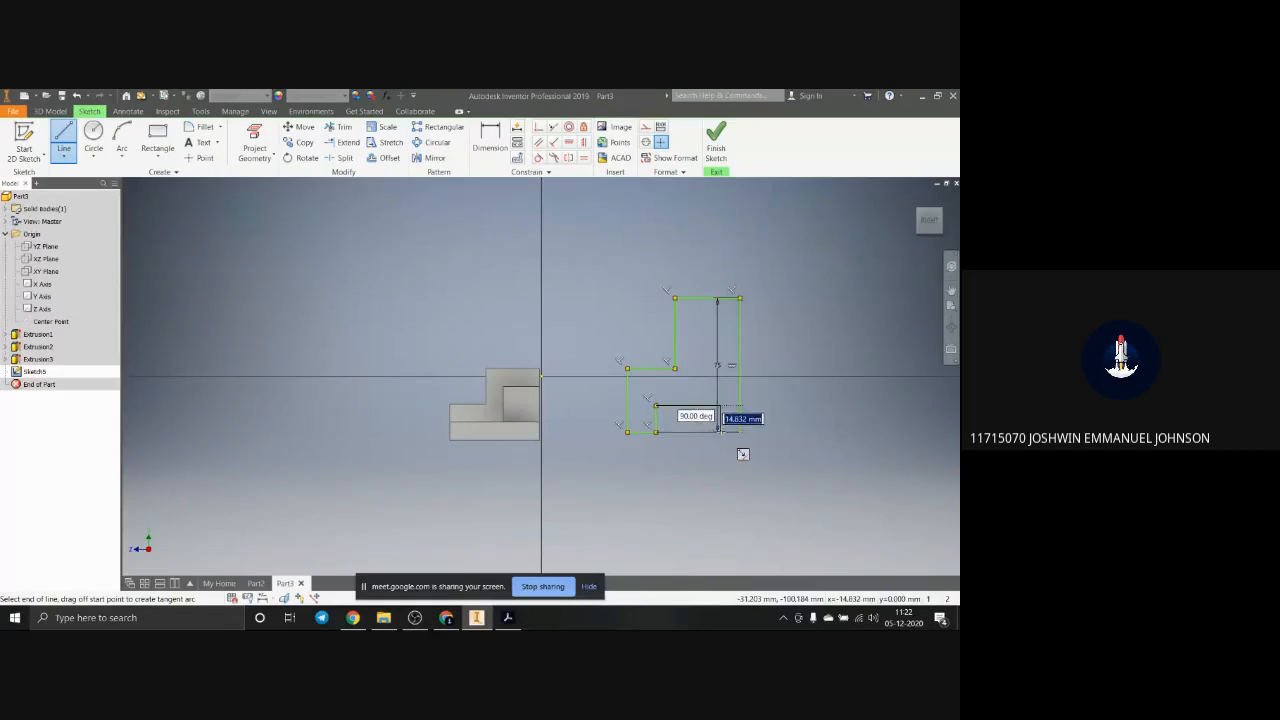
left_click(720, 432)
left_click(740, 432)
scroll(728, 415, "down", 5)
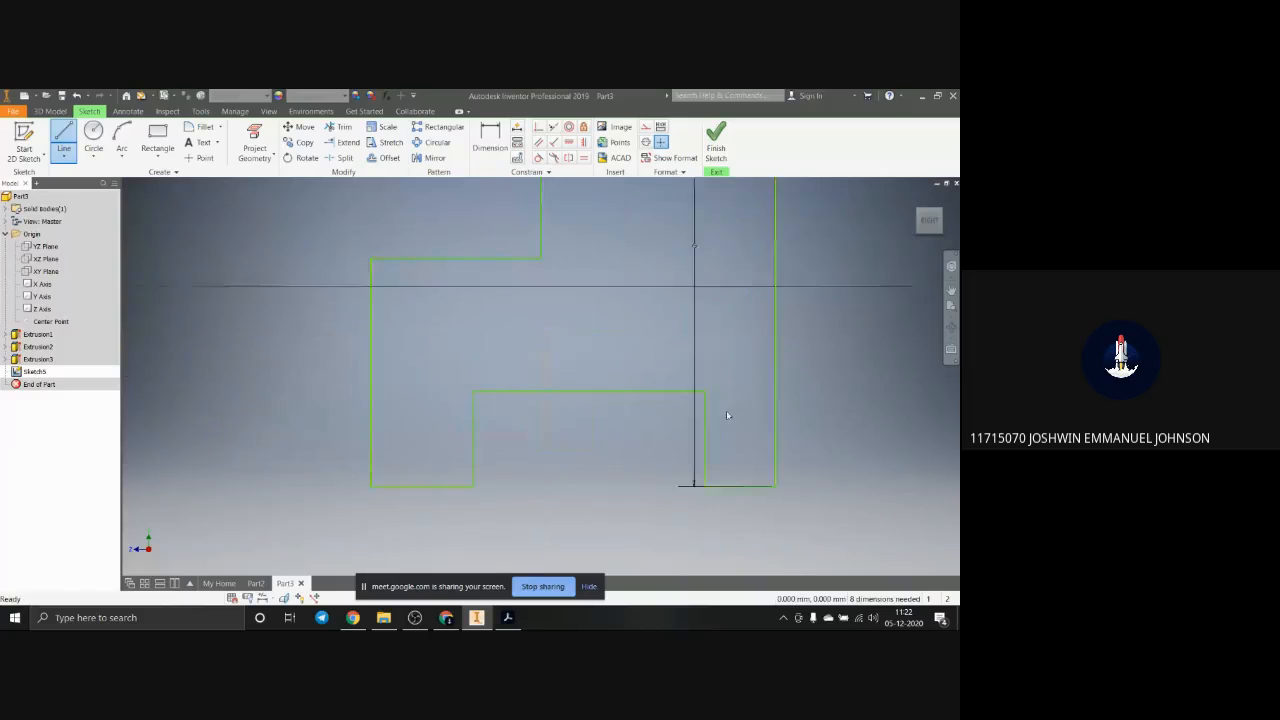
scroll(728, 415, "up", 5)
key("Escape")
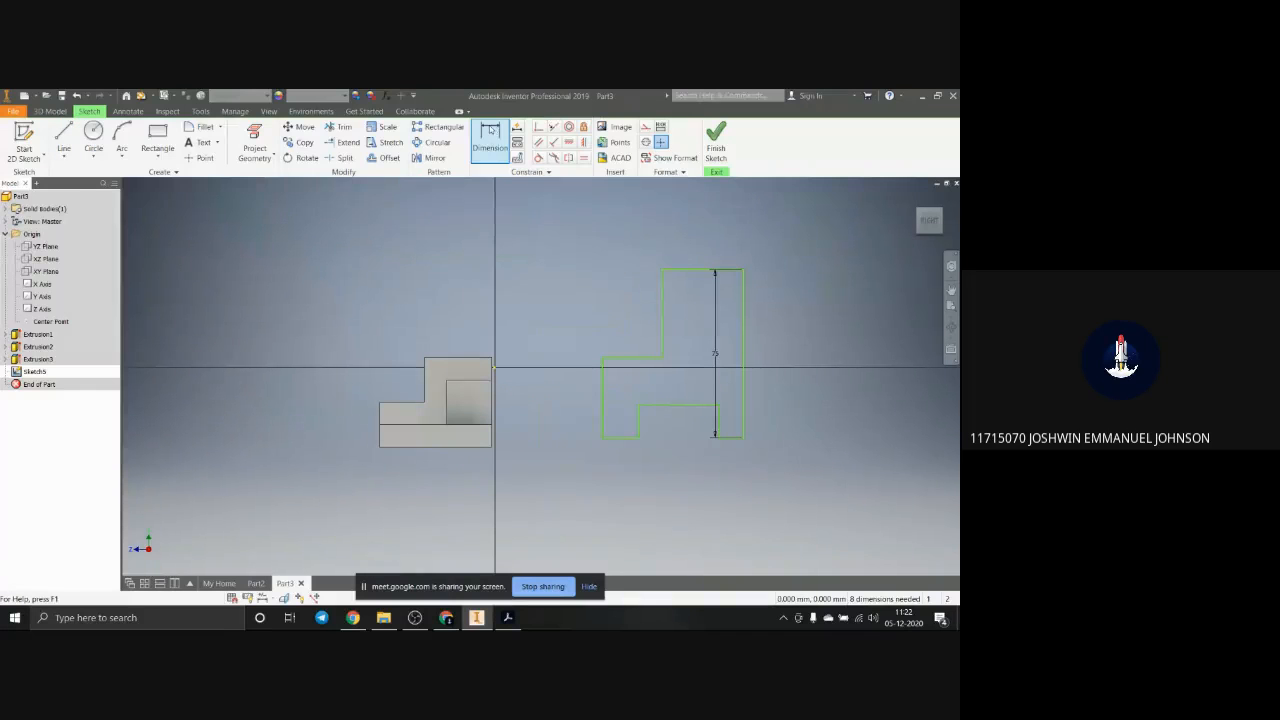
Step: Dimension the top edge of the stepped profile at 40 mm
left_click(490, 133)
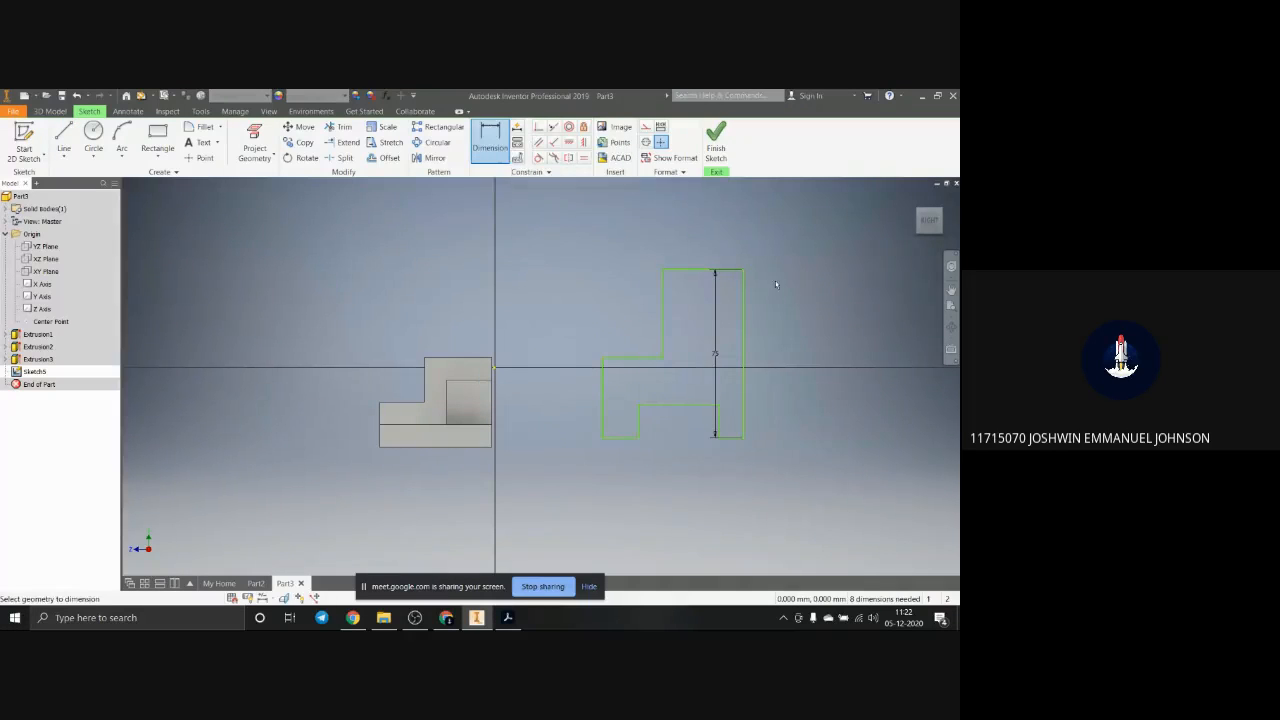
left_click(680, 268)
left_click(702, 225)
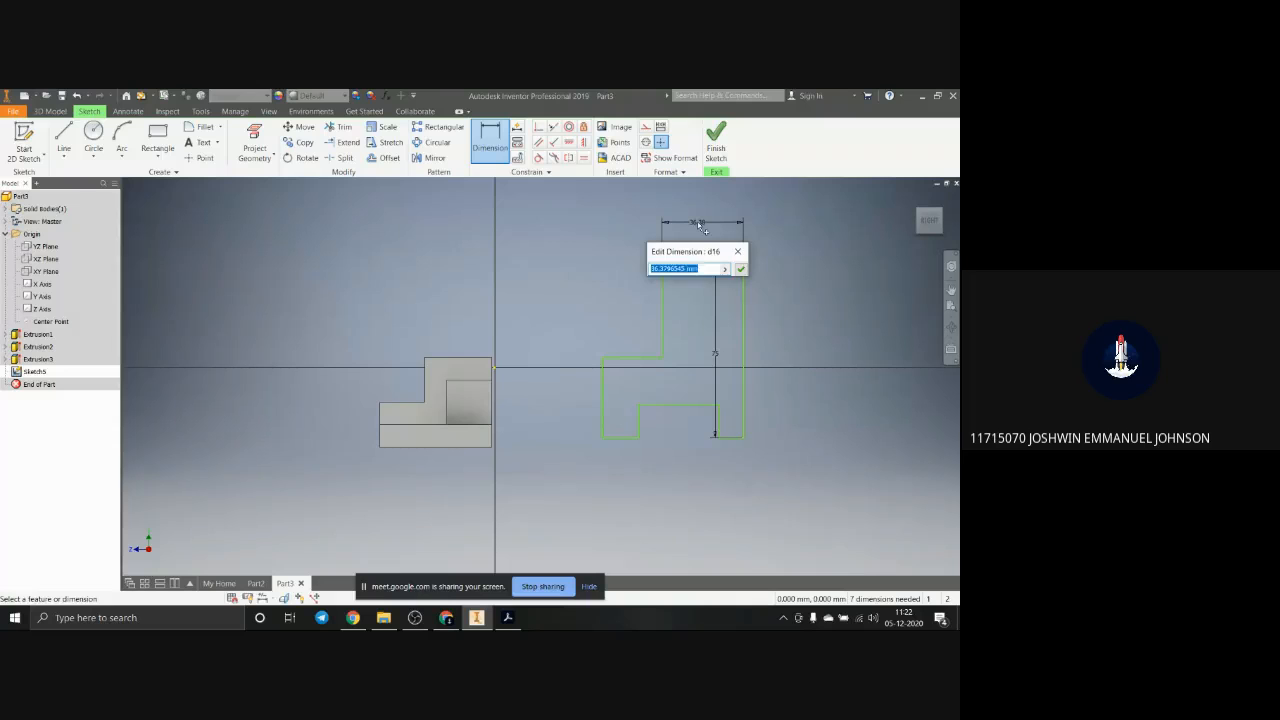
type("40")
key("Return")
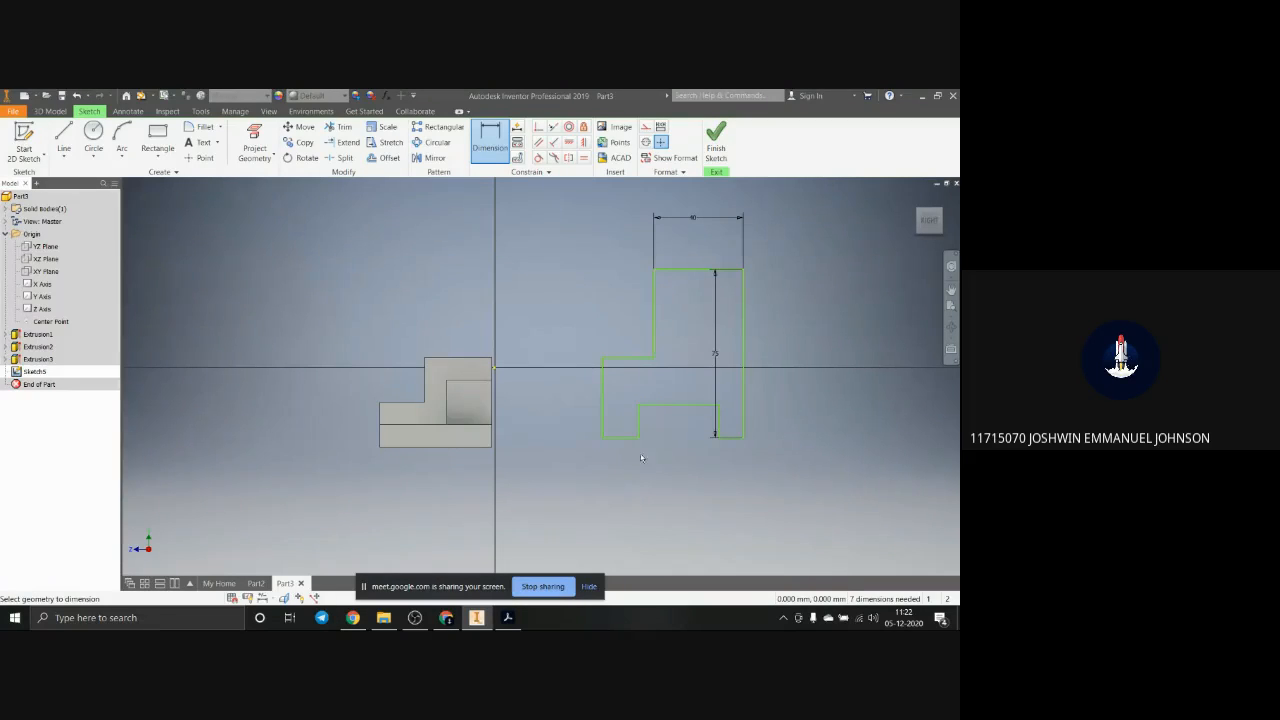
Step: Dimension the profile's overall width between its two outer vertical edges at 65 mm
left_click(604, 403)
left_click(744, 418)
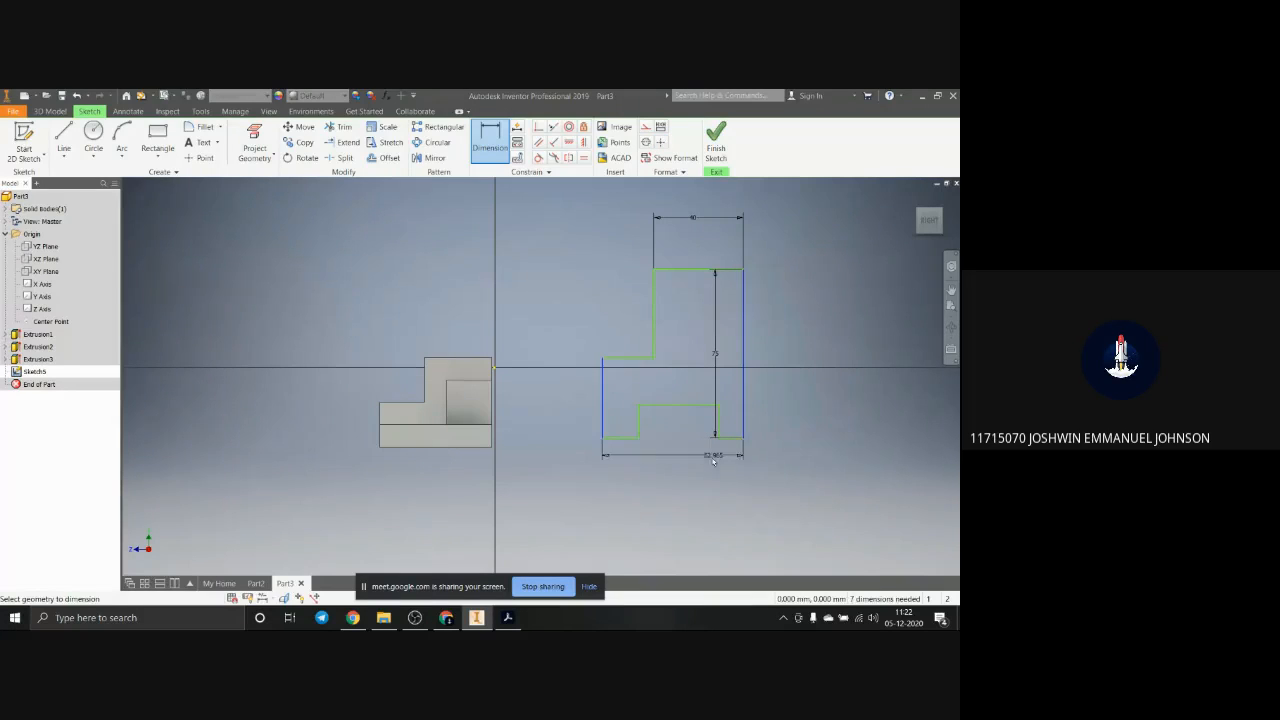
left_click(691, 482)
type("65")
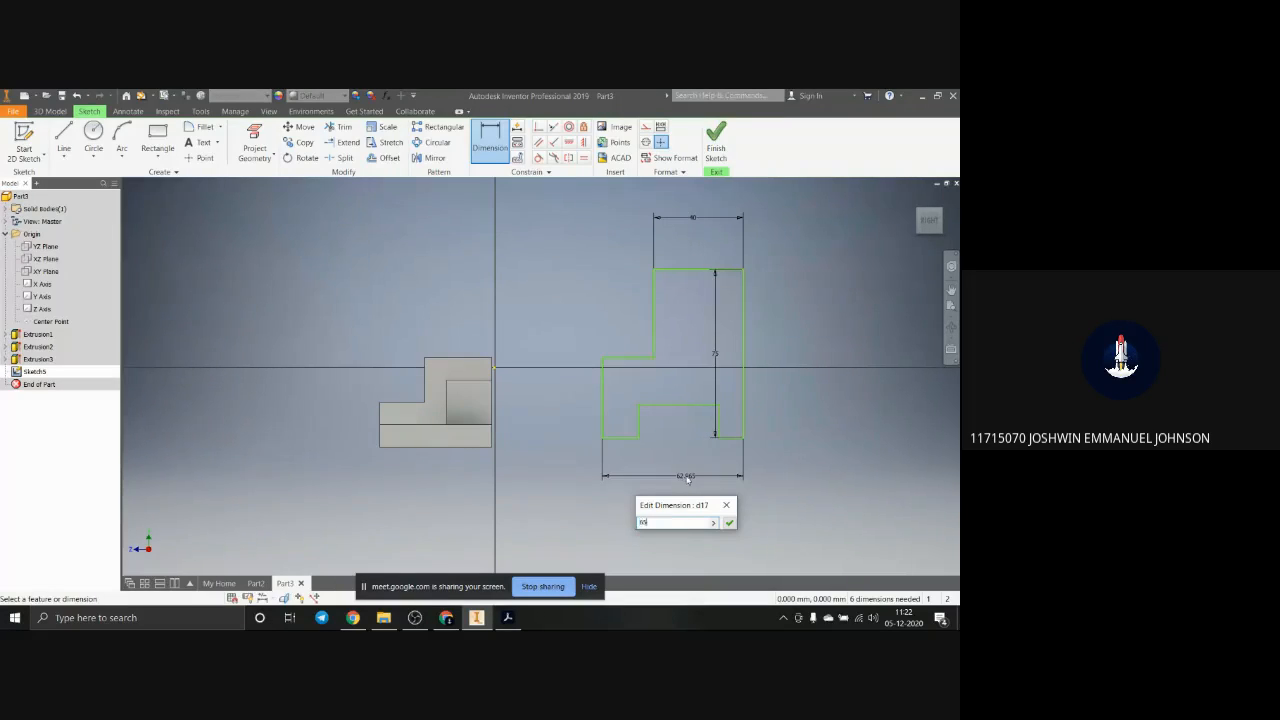
key("Return")
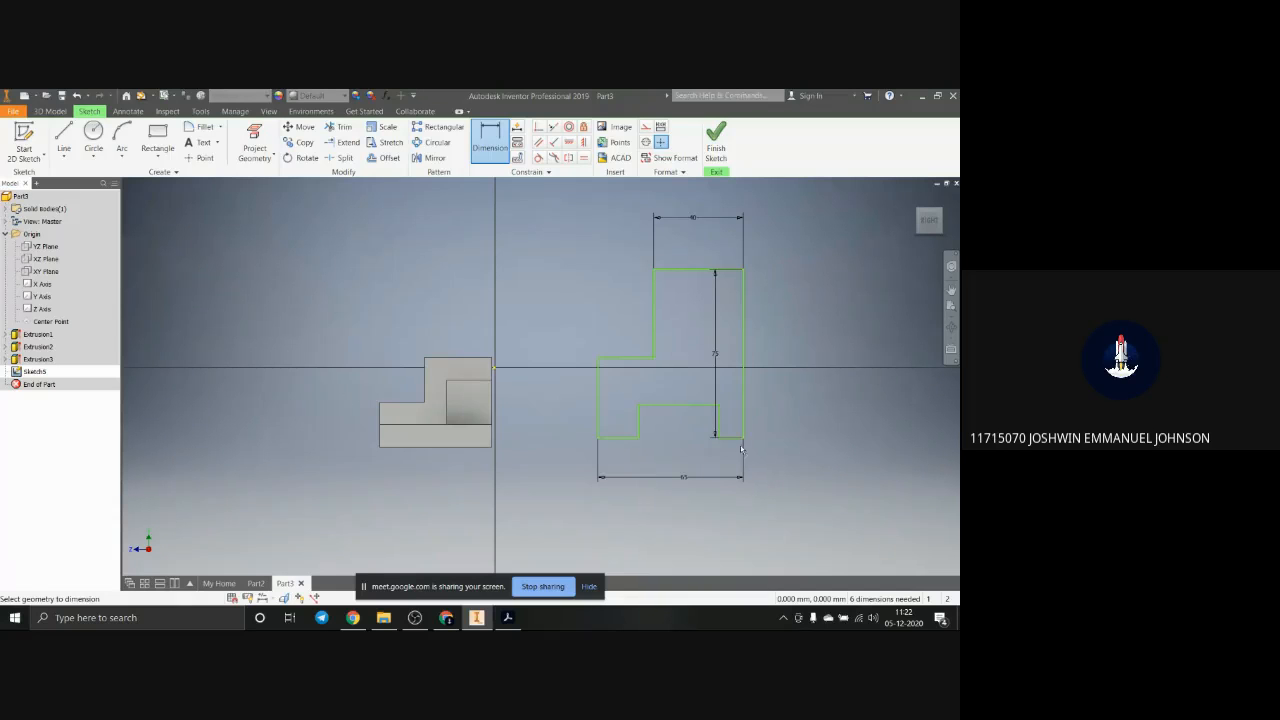
Step: Dimension the bottom edges of both feet beside the notch at 12 mm each
left_click(735, 437)
left_click(732, 463)
type("12")
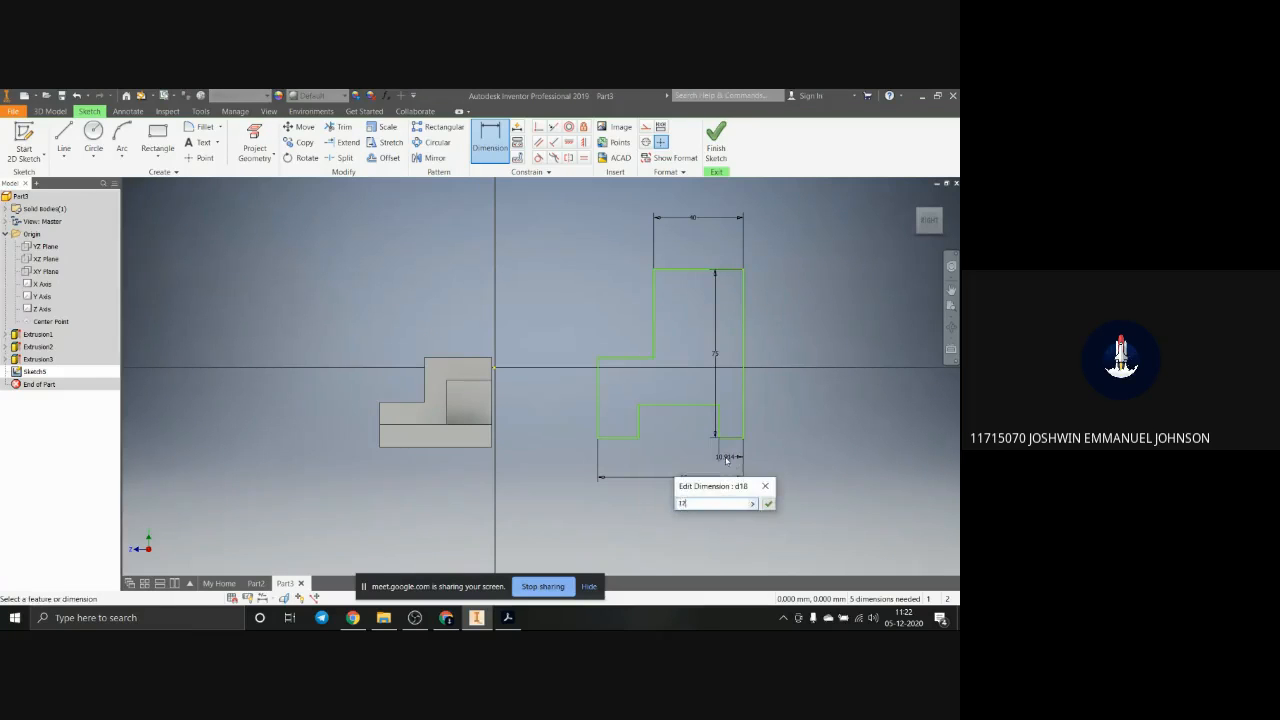
key("Return")
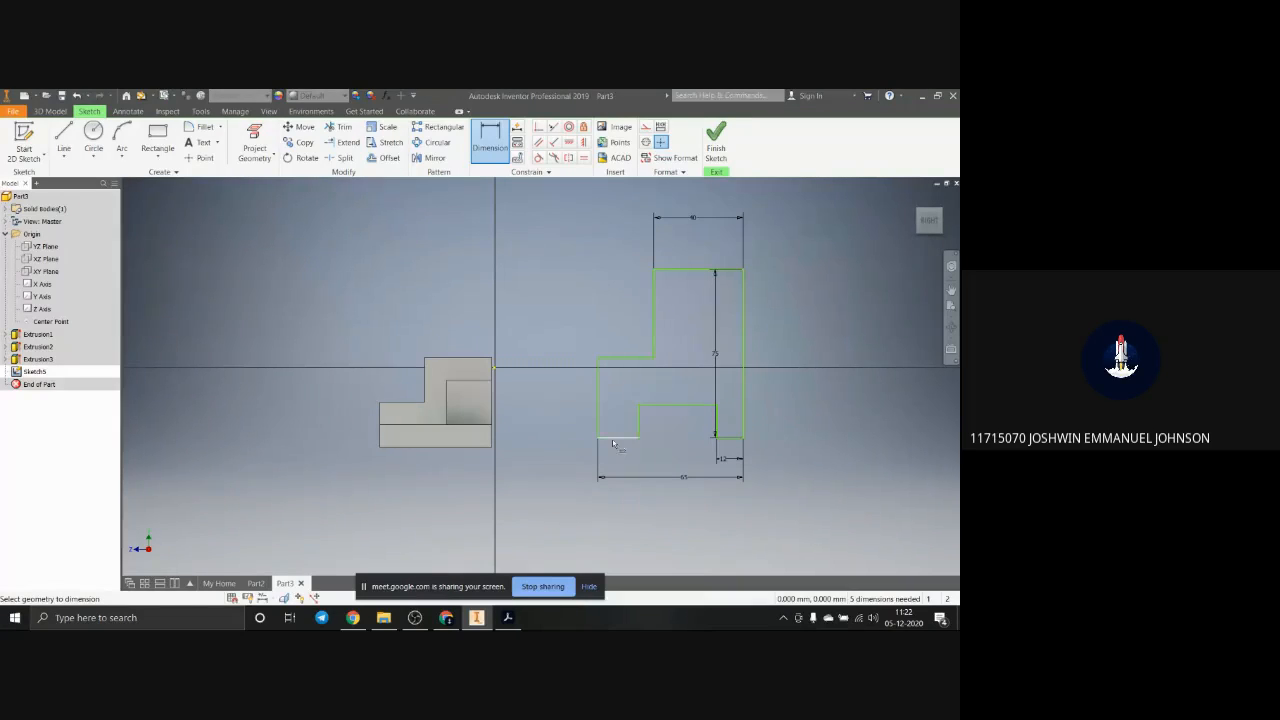
left_click(614, 444)
left_click(620, 465)
type("12")
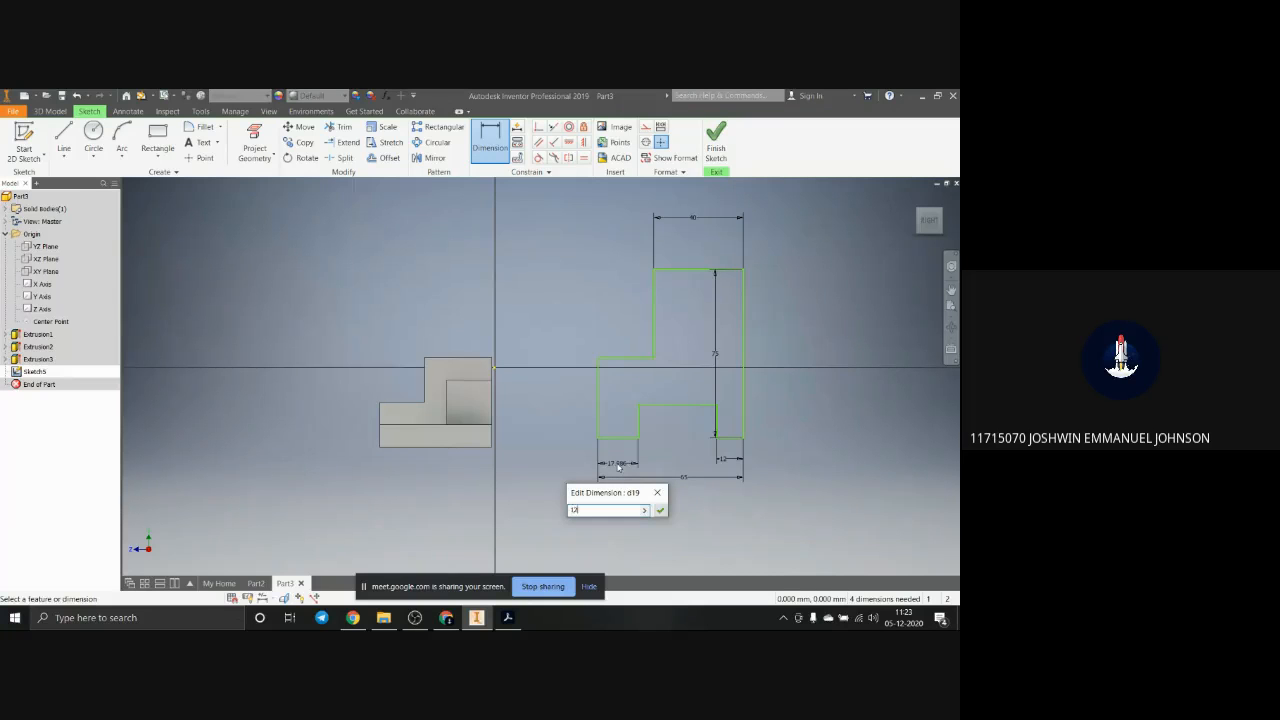
key("Return")
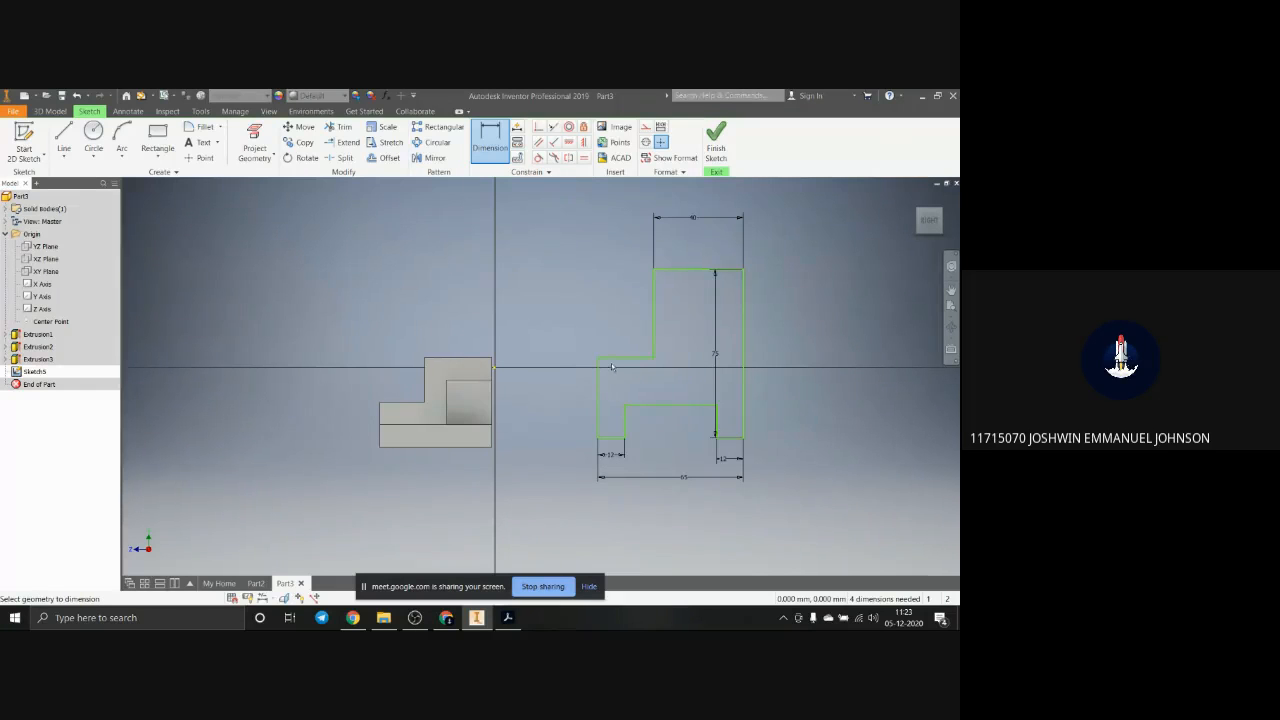
Step: Dimension the height of the lower step above the foot's bottom edge at 25 mm
left_click(612, 358)
left_click(610, 438)
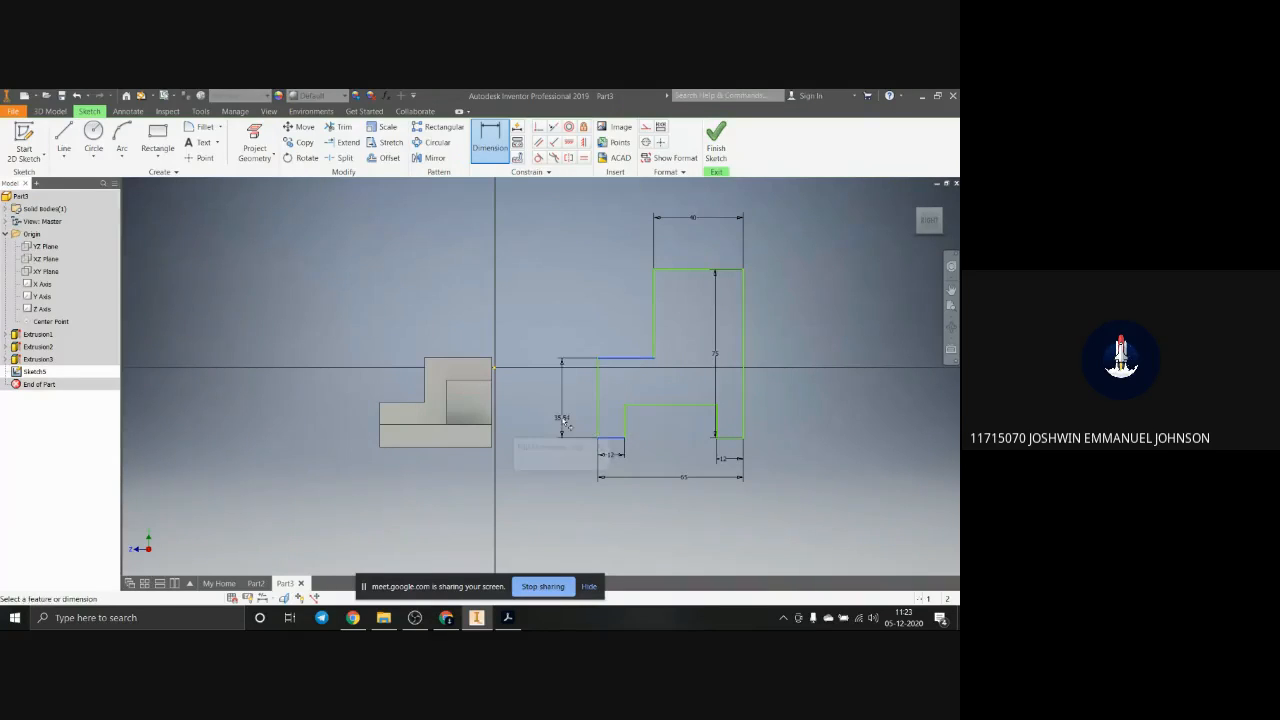
left_click(563, 422)
type("25")
key("Return")
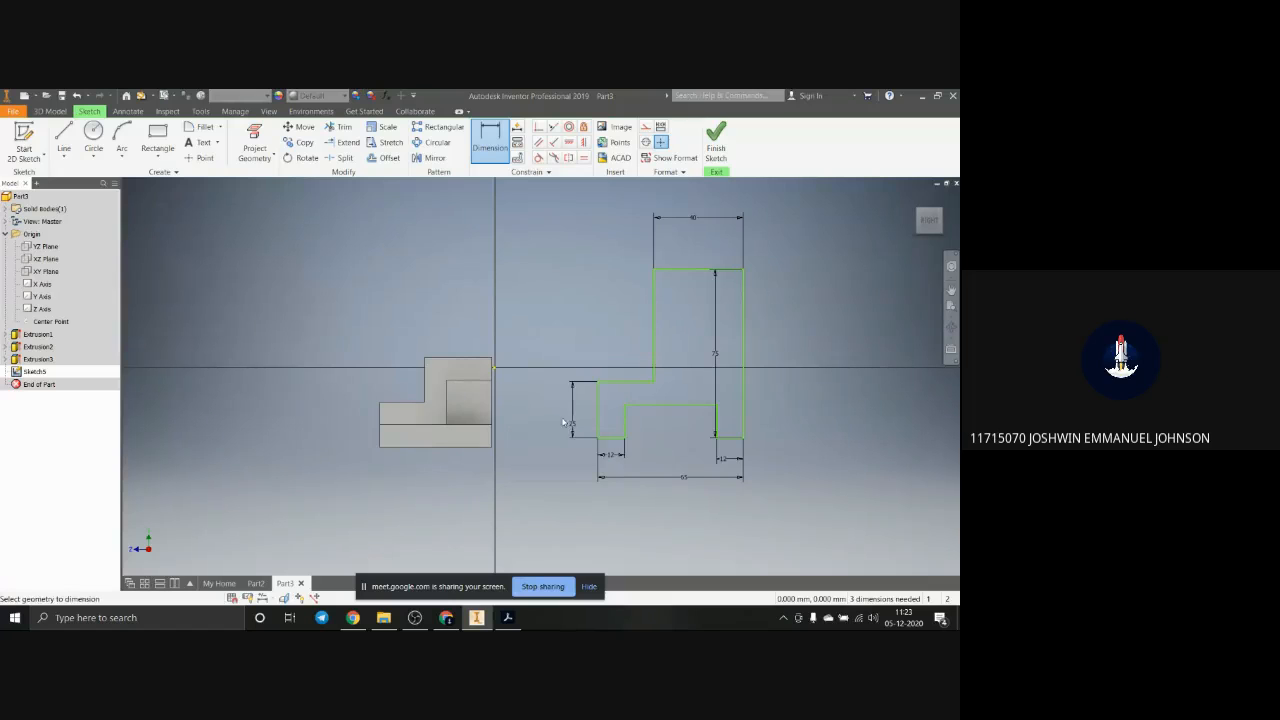
Step: Dimension the height of the rectangular notch in the profile's bottom at 10 mm
left_click(695, 405)
left_click(821, 425)
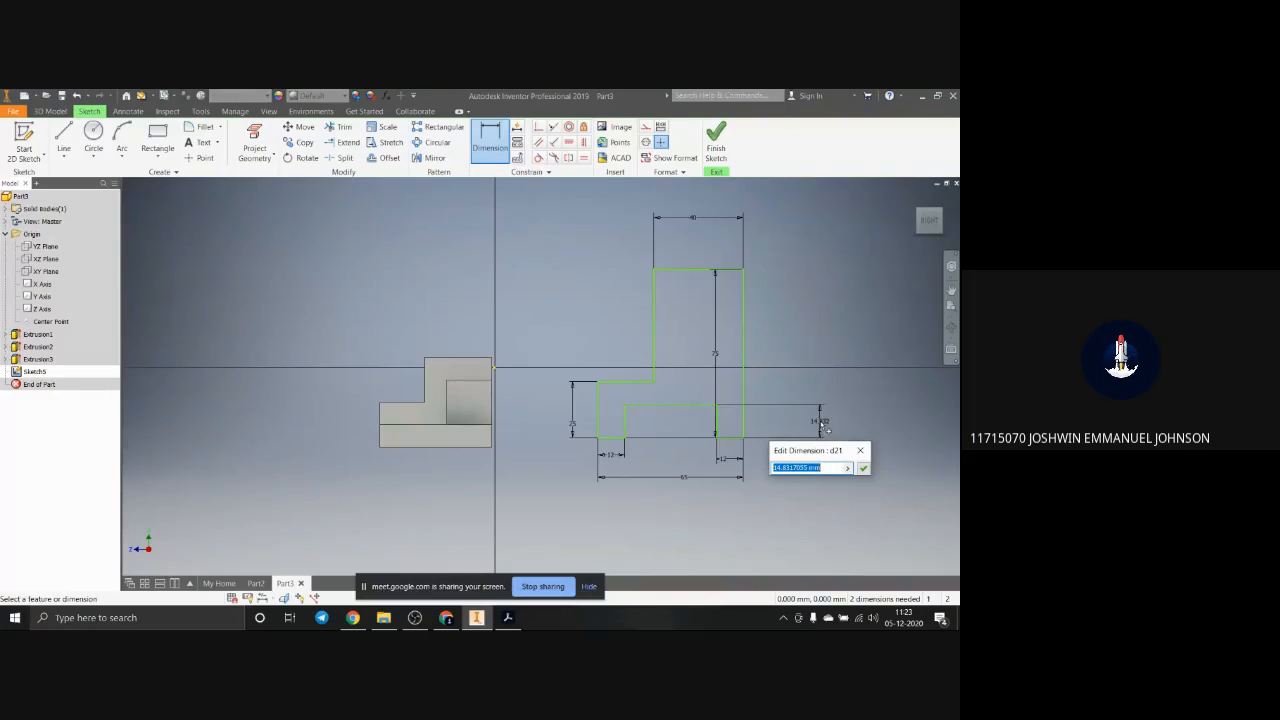
type("10")
key("Return")
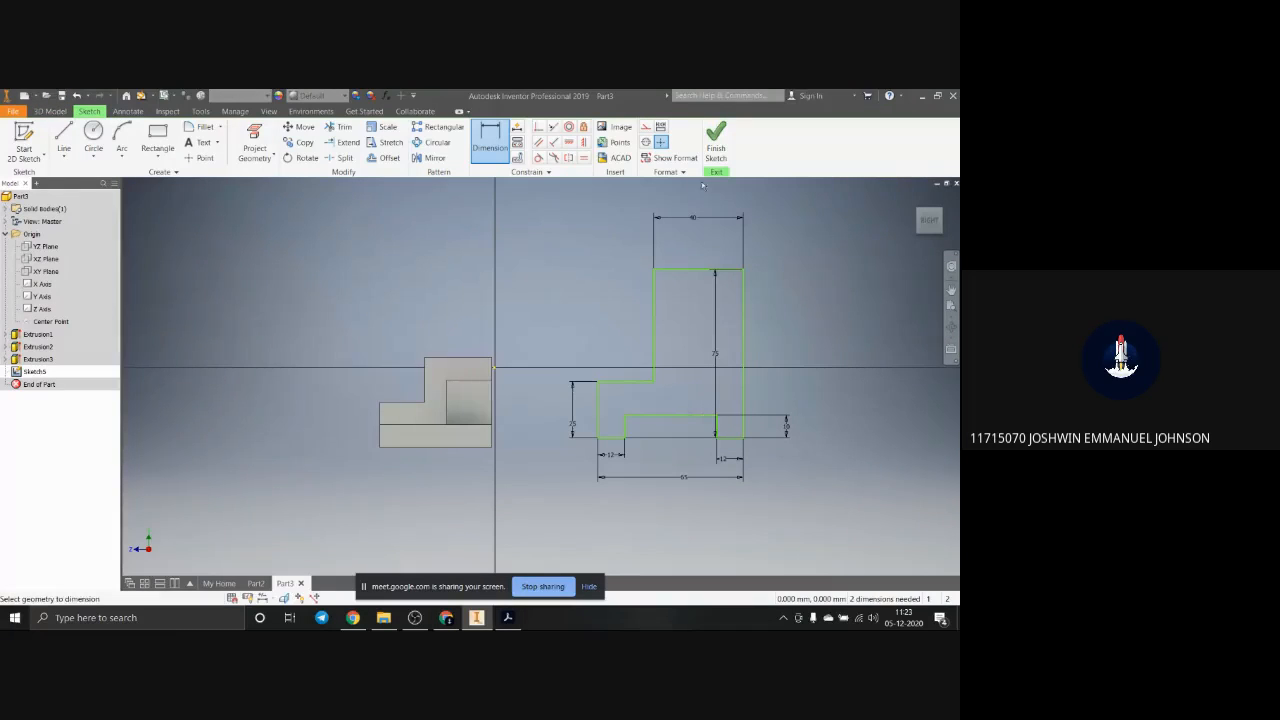
Step: Extrude the stepped profile 100 mm into the second block's solid body
left_click(50, 111)
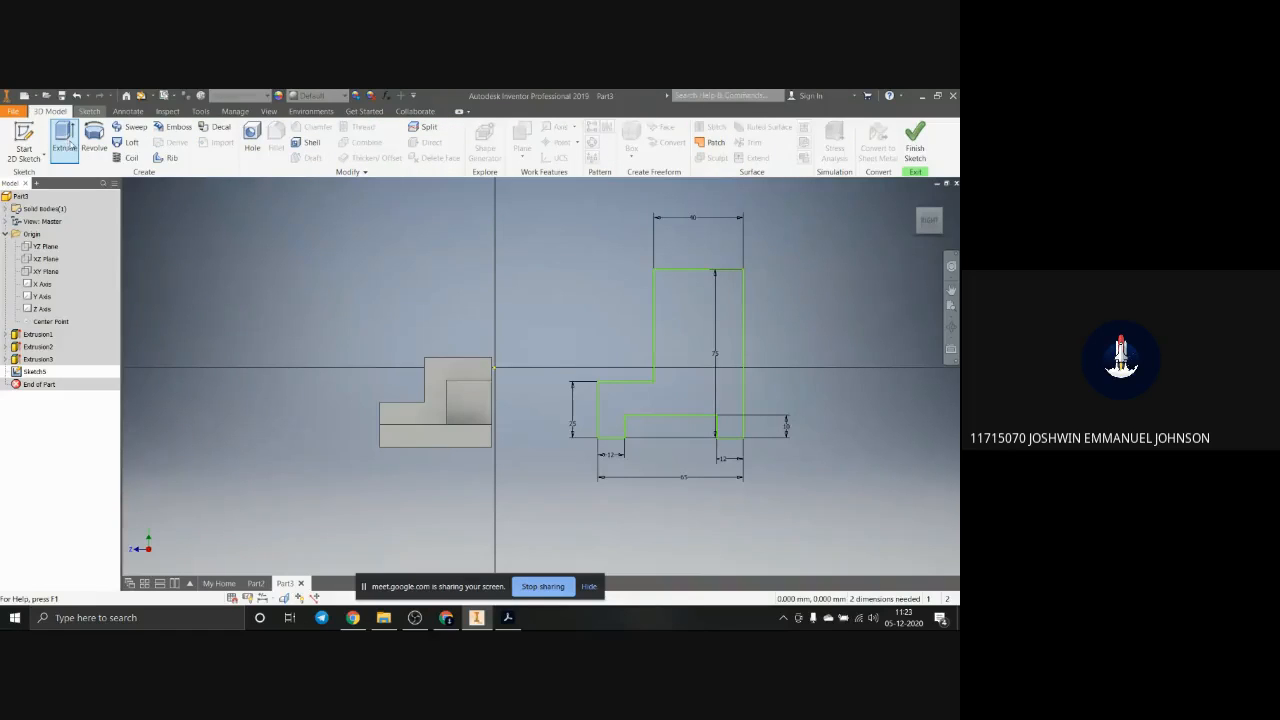
left_click(66, 141)
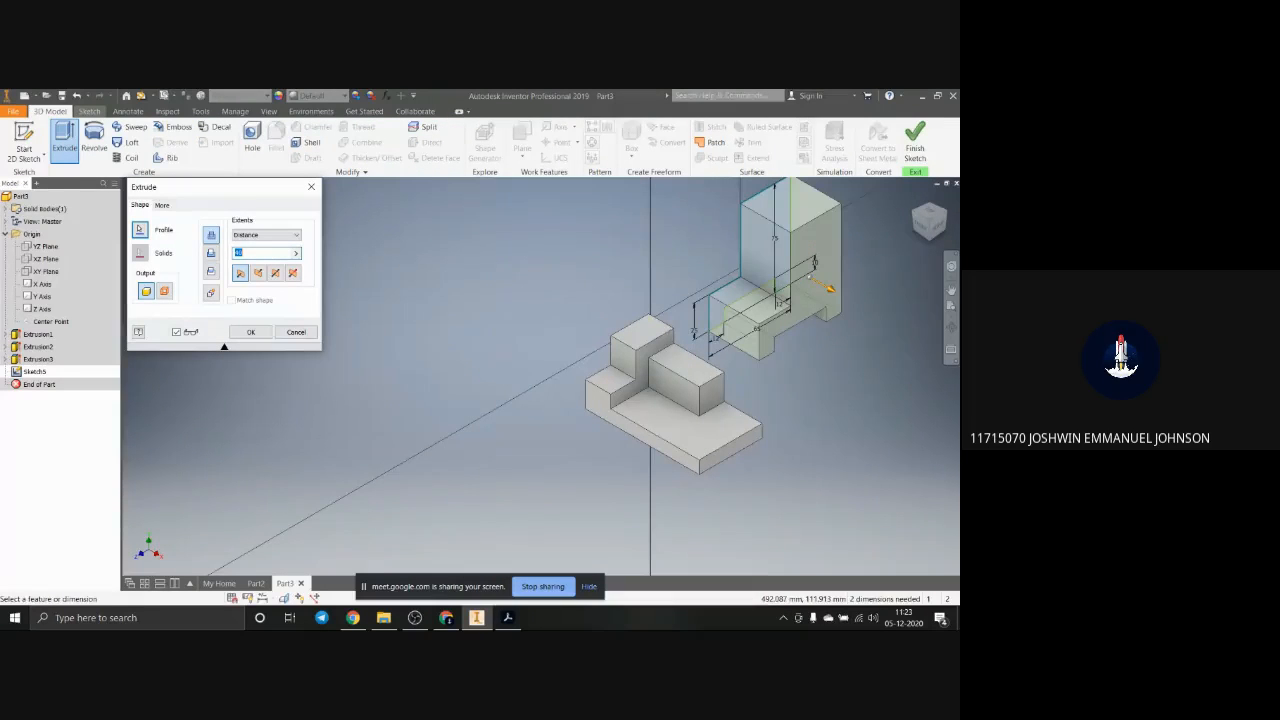
type("20")
key("Return")
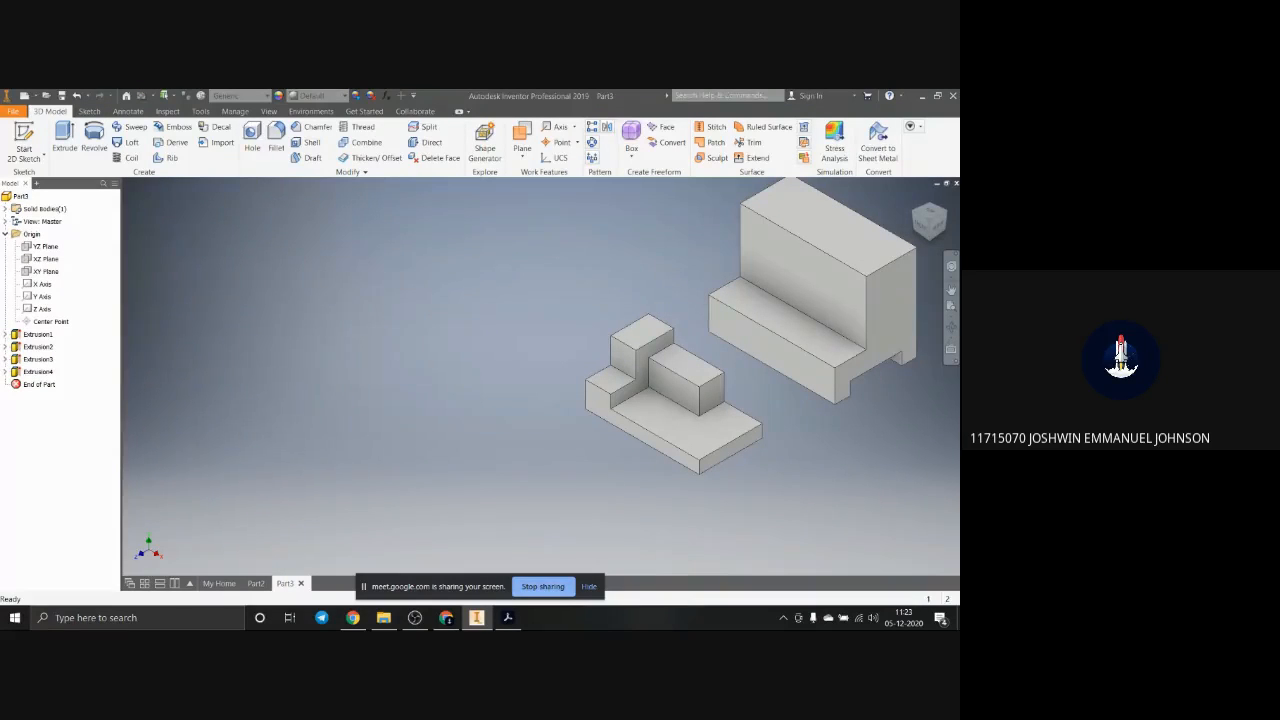
Step: Switch to the Acrobat reference drawing and enlarge it to full screen to examine the second block's cutout dimensions
left_click_drag(958, 212, 534, 180)
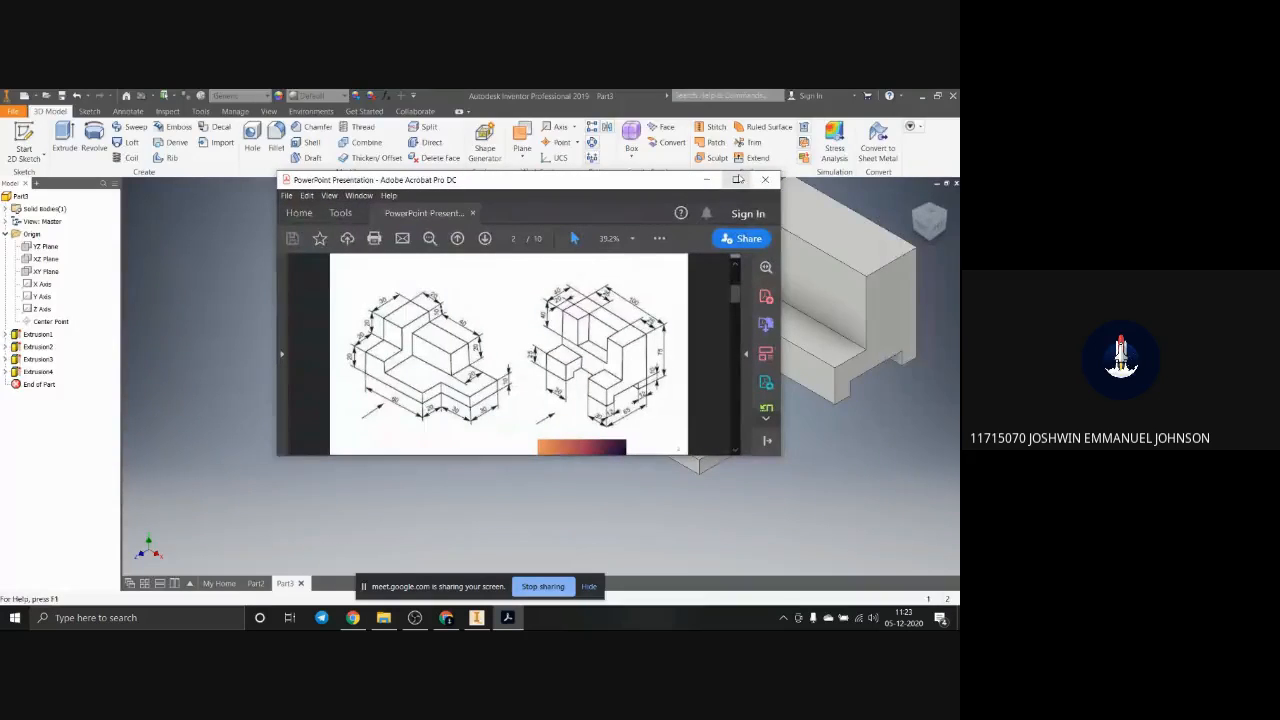
left_click(738, 179)
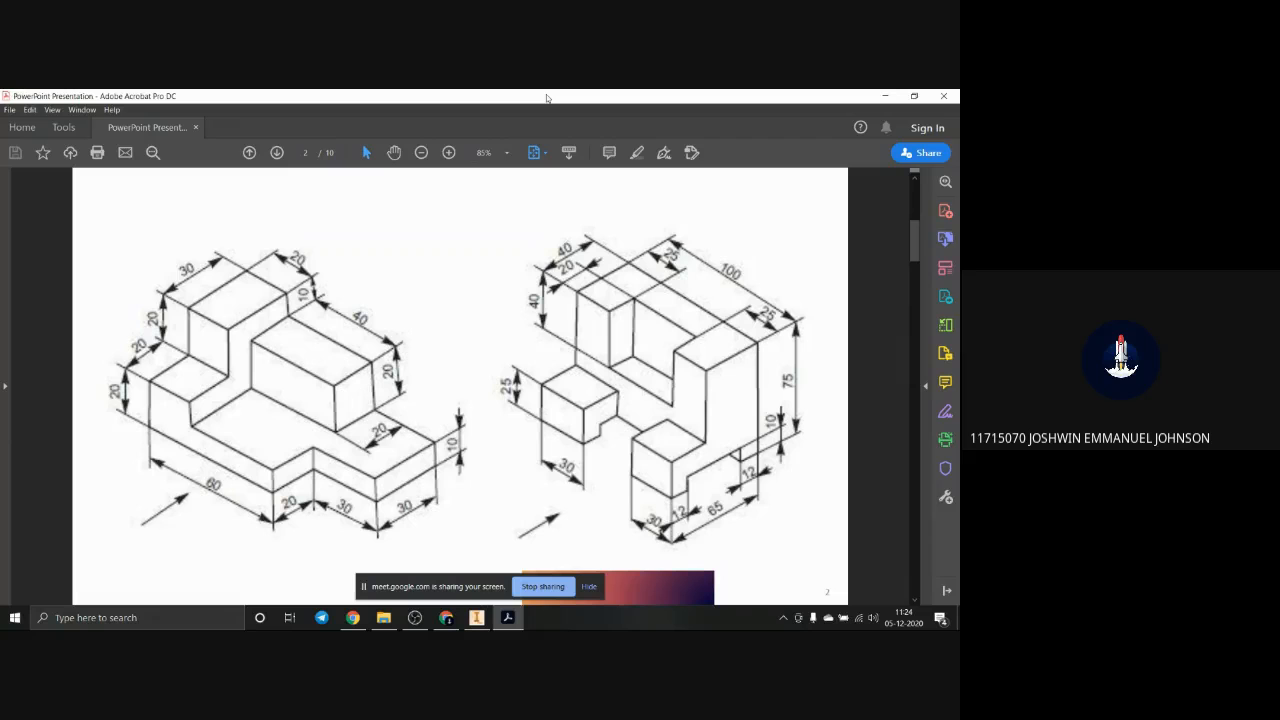
Step: Return to Inventor and start a sketch on the topmost face of the second block
left_click_drag(547, 98, 428, 202)
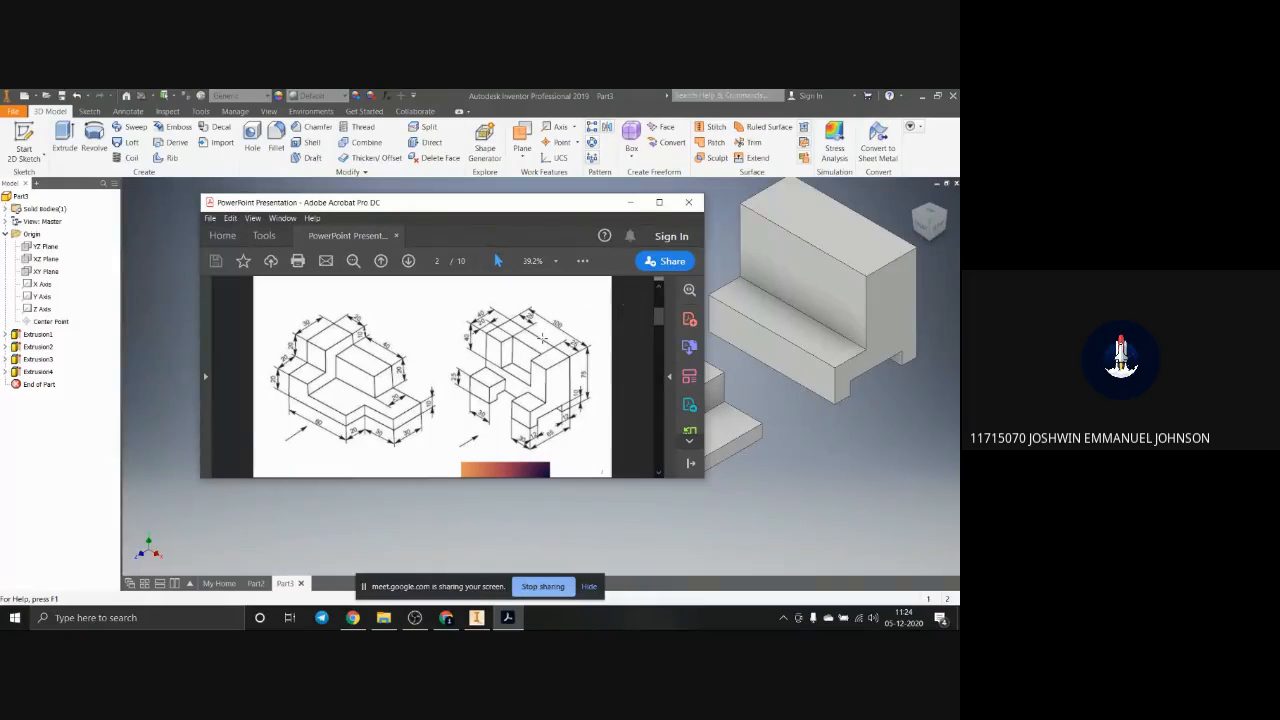
left_click(629, 202)
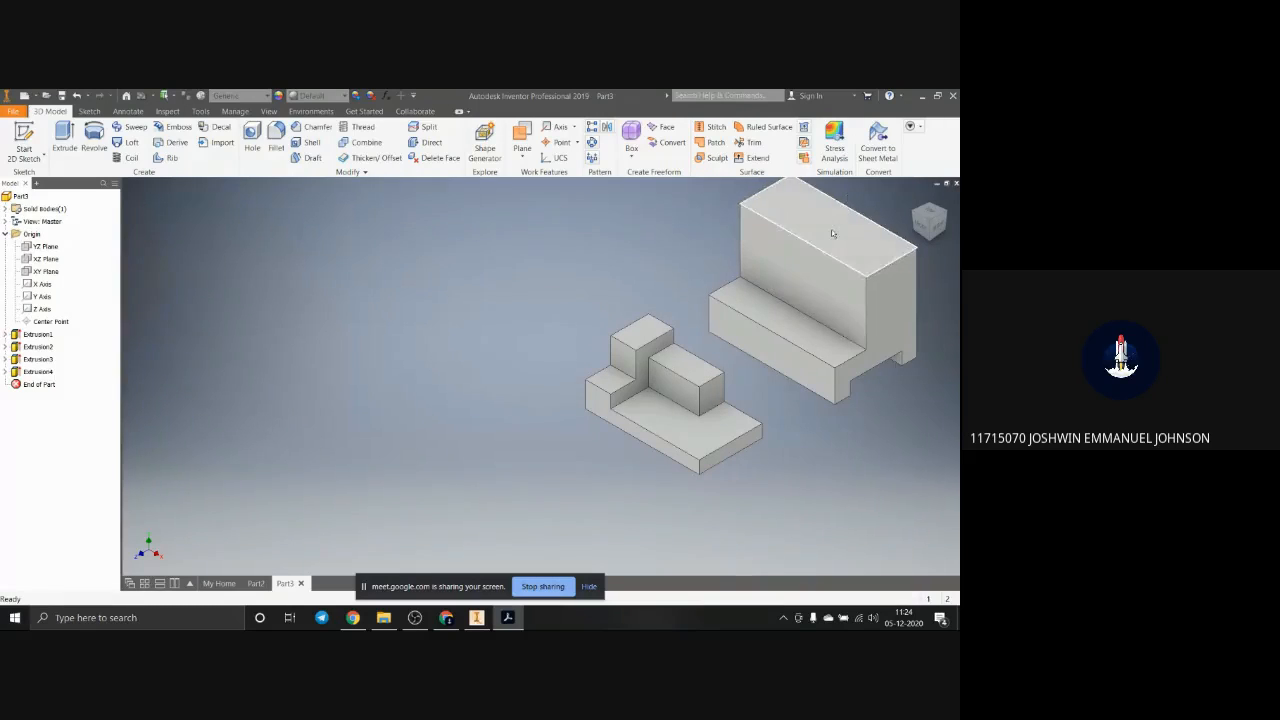
scroll(825, 255, "down", 4)
scroll(826, 256, "up", 4)
left_click(837, 277)
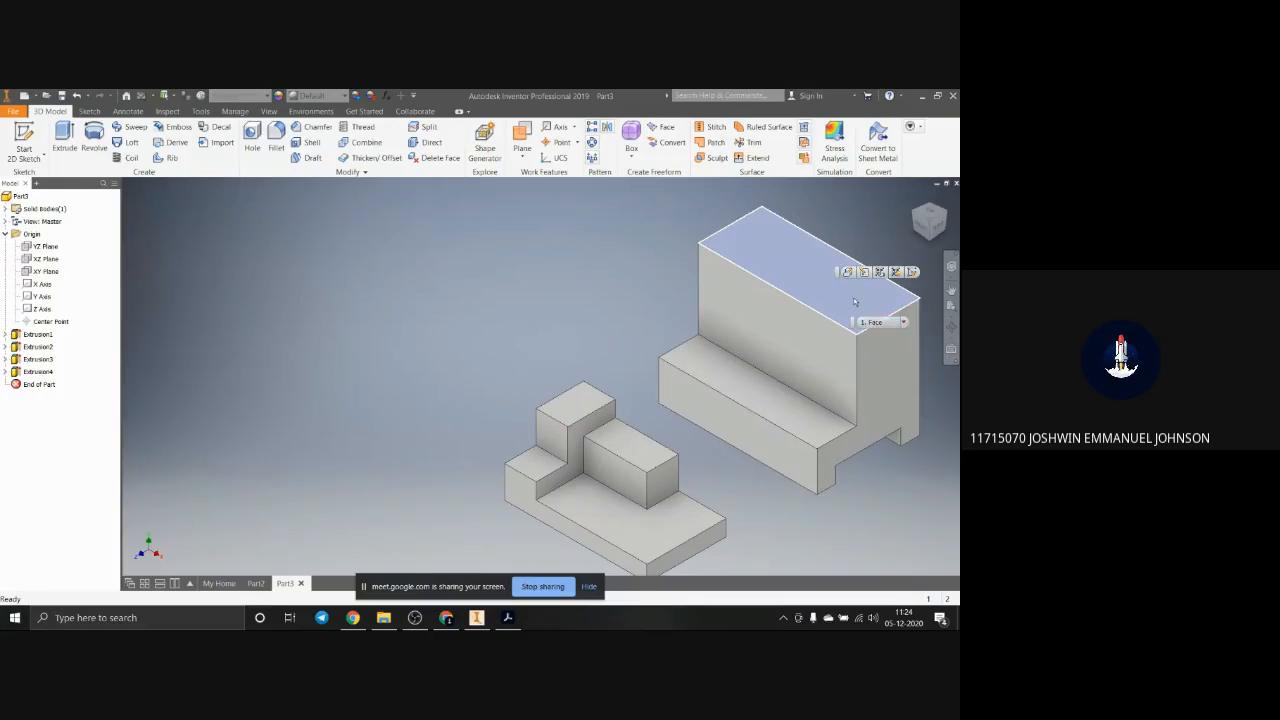
left_click(912, 272)
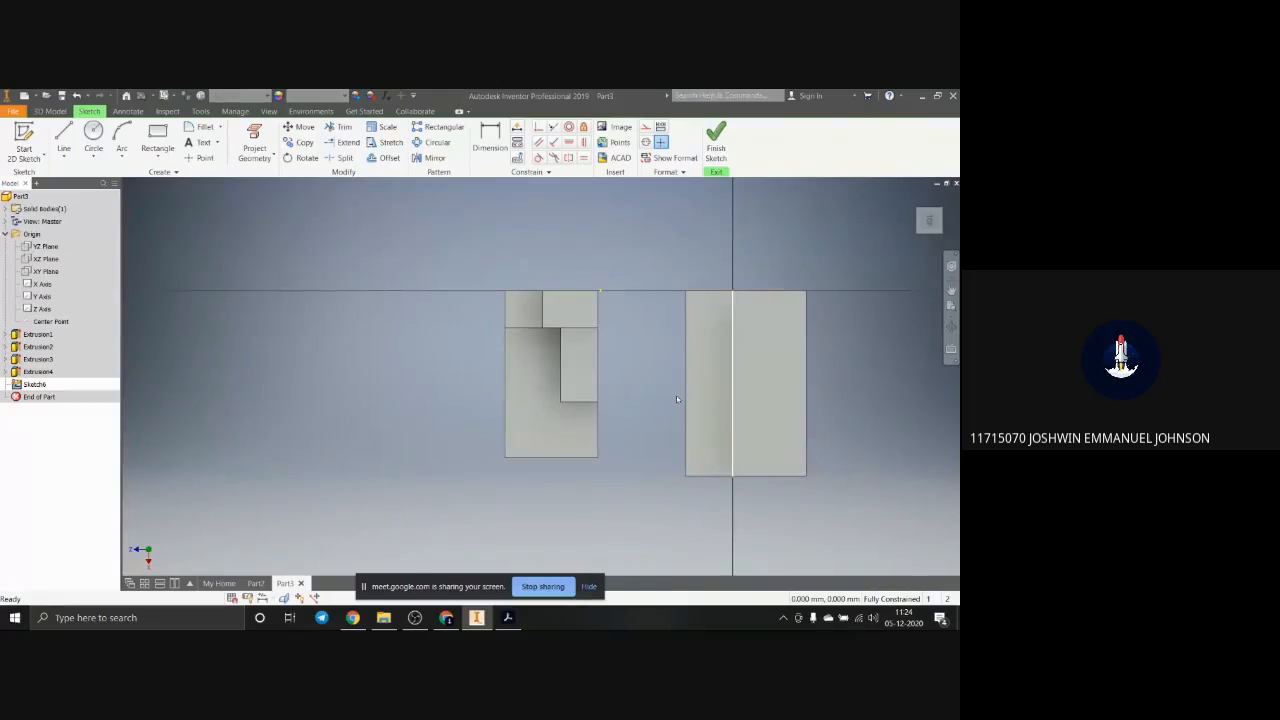
Step: Sketch a rectangle about 55 mm by 19 mm on the top face, with one long side on the edge facing the lower step
left_click(168, 134)
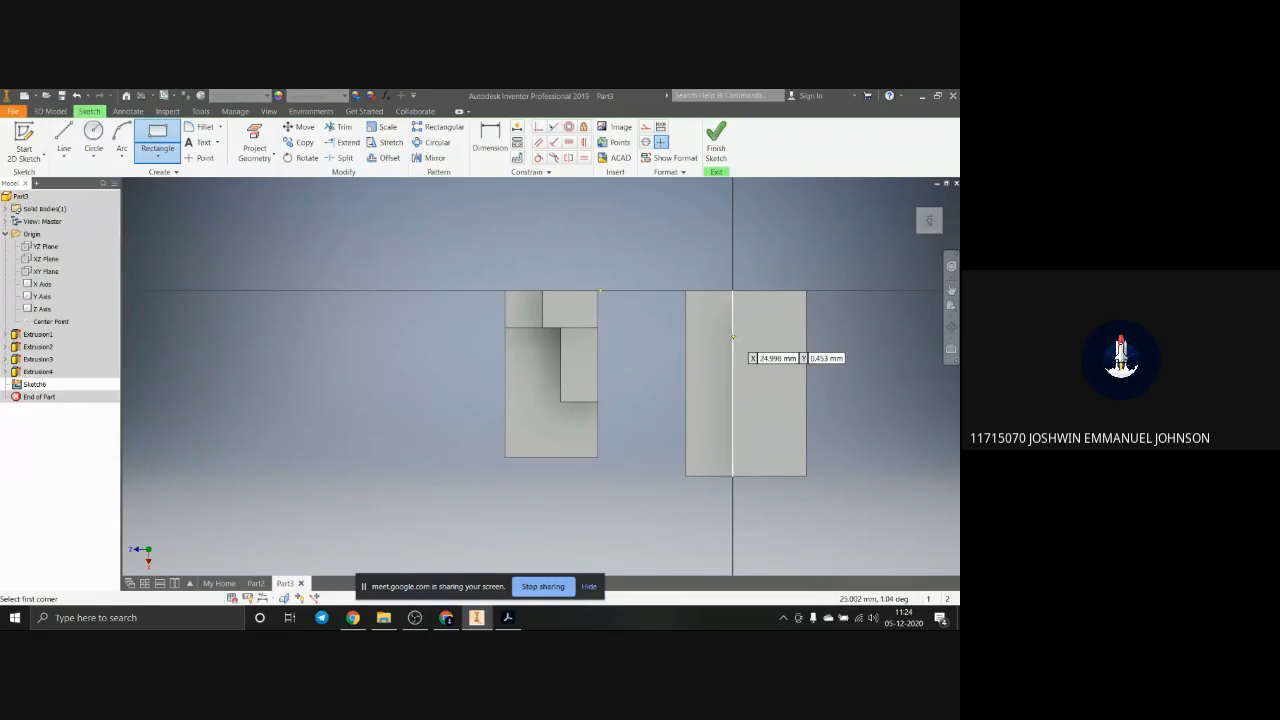
left_click(733, 337)
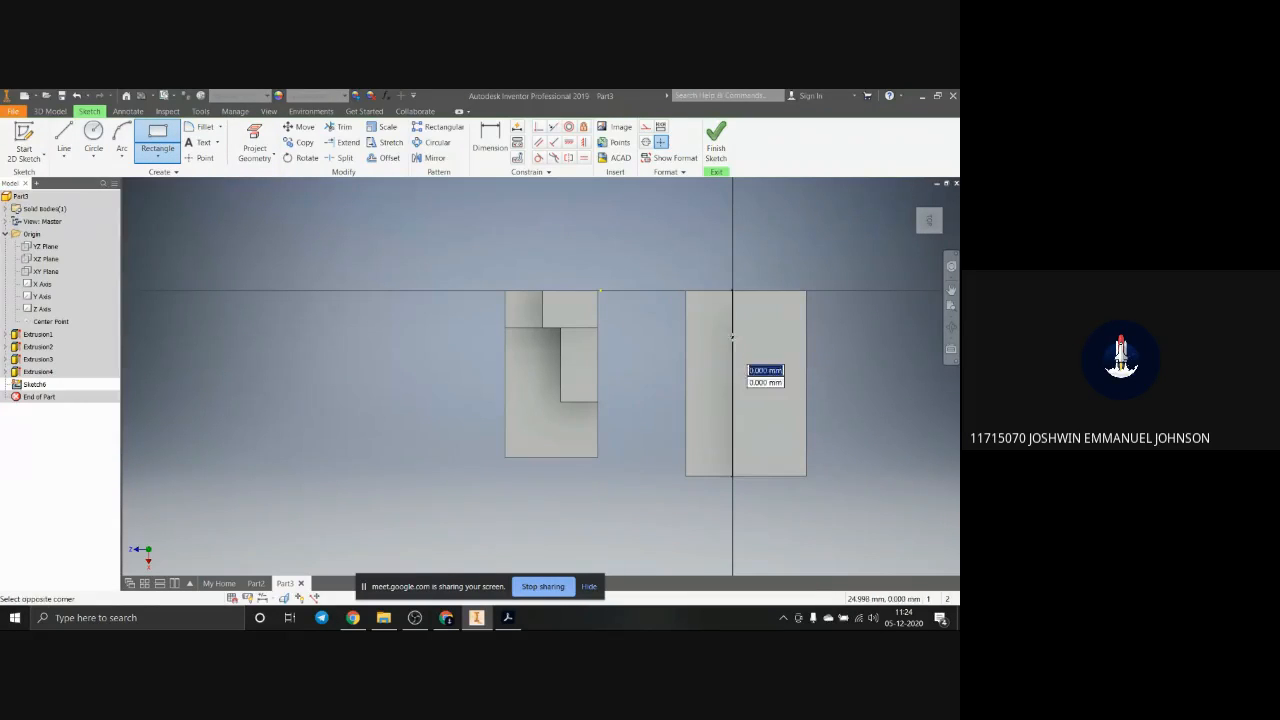
left_click(770, 438)
scroll(771, 460, "down", 2)
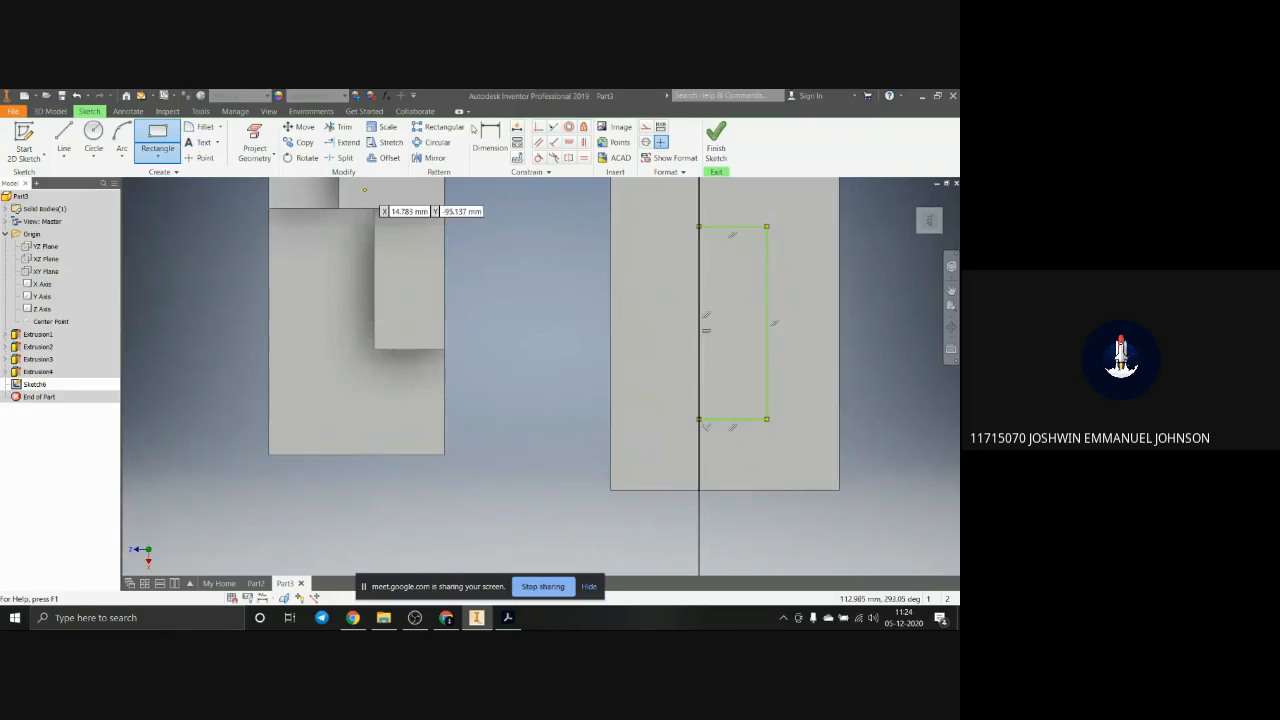
Step: Dimension the rectangle's short side at 20 mm
key("d")
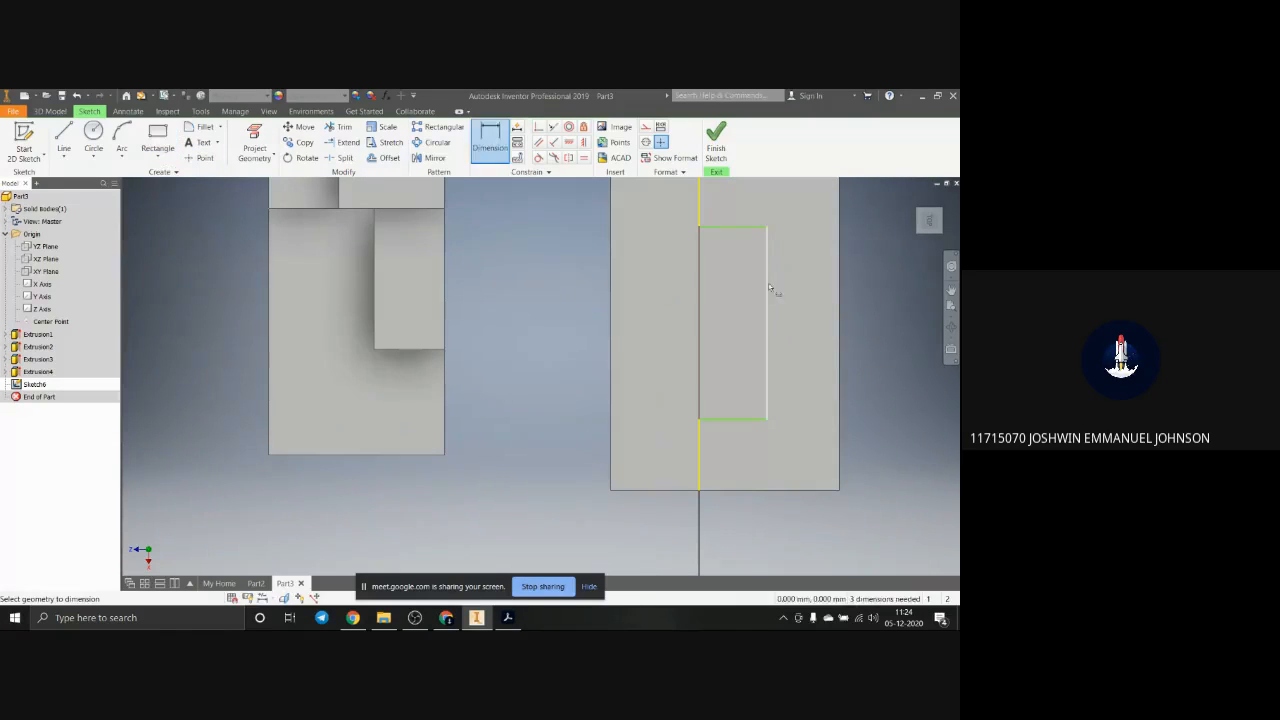
left_click(741, 229)
left_click(737, 207)
type("20")
key("Return")
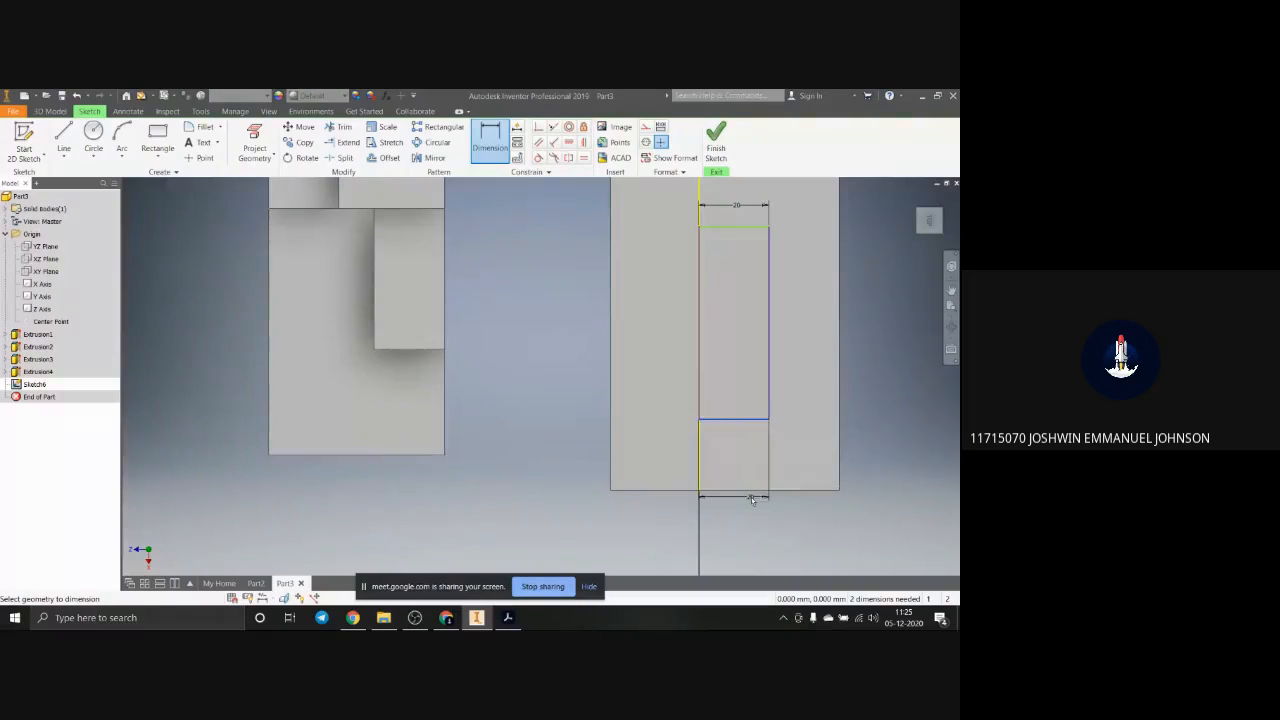
Step: Dimension the distance from the rectangle's nearer short side to the block's end edge farthest from the origin axis at 25 mm
left_click(754, 492)
left_click(767, 419)
left_click(806, 448)
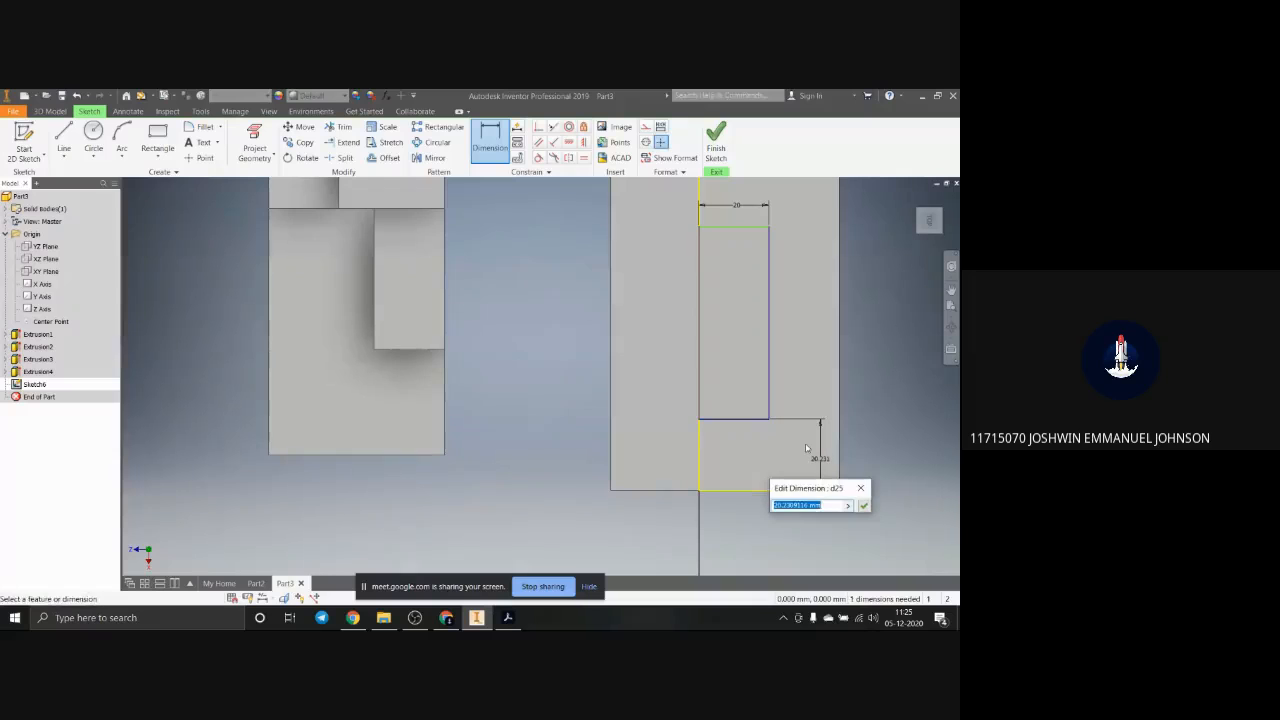
type("25")
key("Return")
Step: Dimension the distance from the rectangle's other short side to the block's opposite end edge at 25 mm
scroll(806, 447, "up", 6)
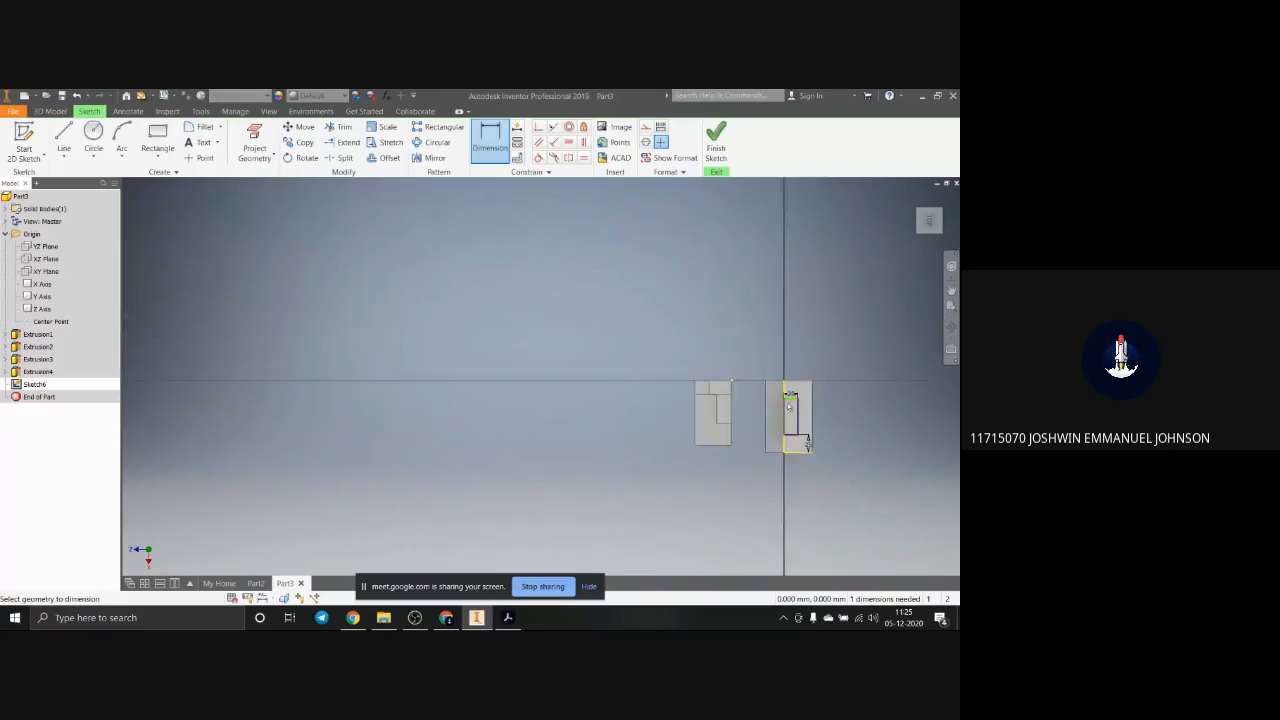
scroll(796, 415, "down", 7)
left_click(811, 365)
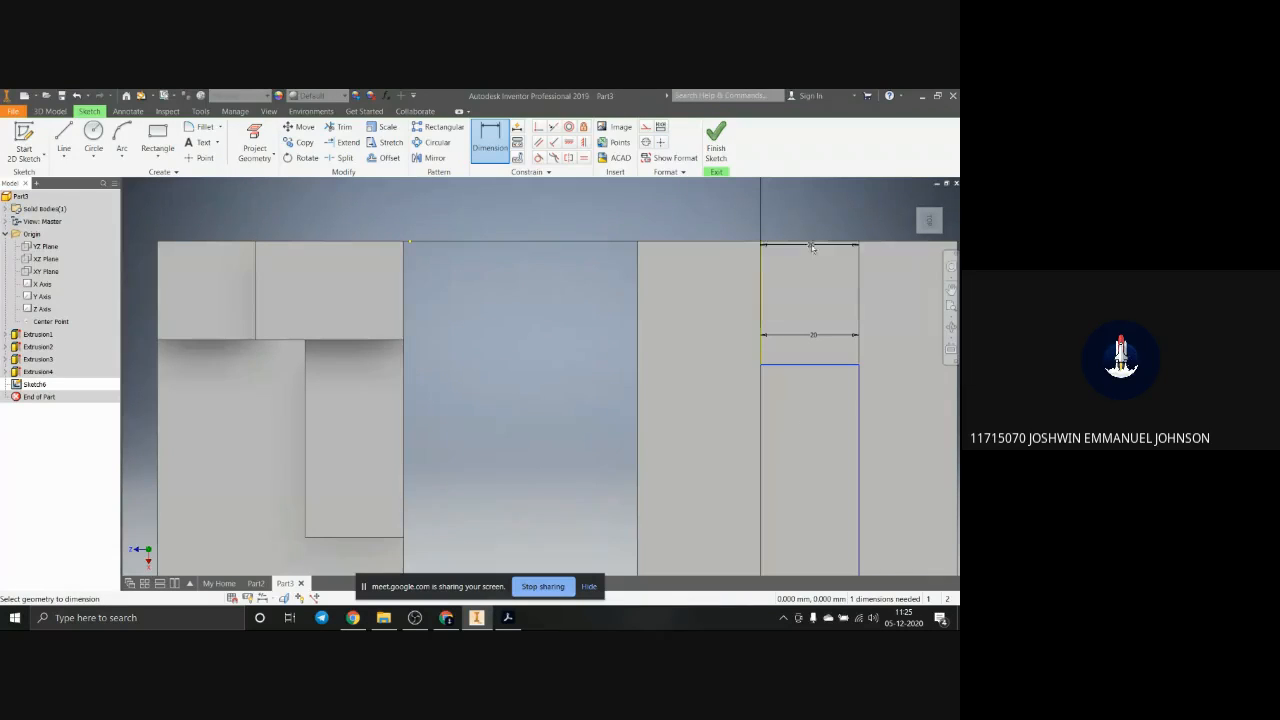
left_click(812, 243)
left_click(839, 297)
key("Return")
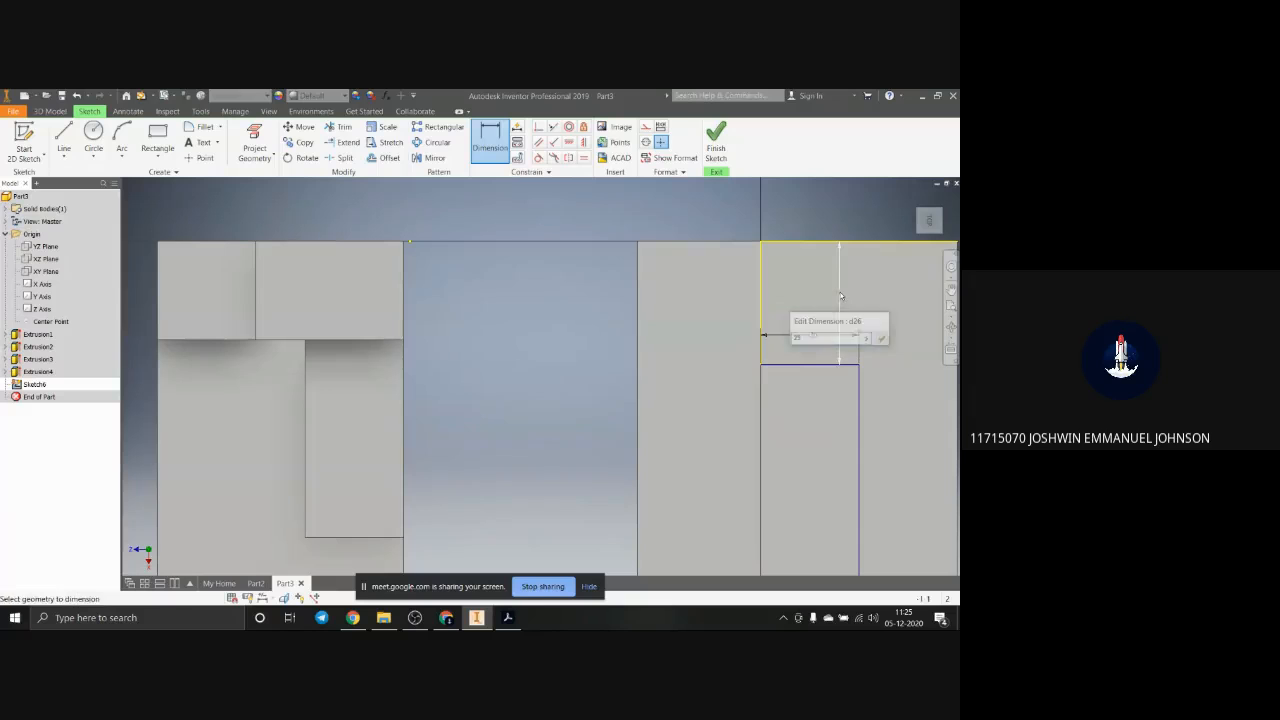
scroll(843, 300, "up", 2)
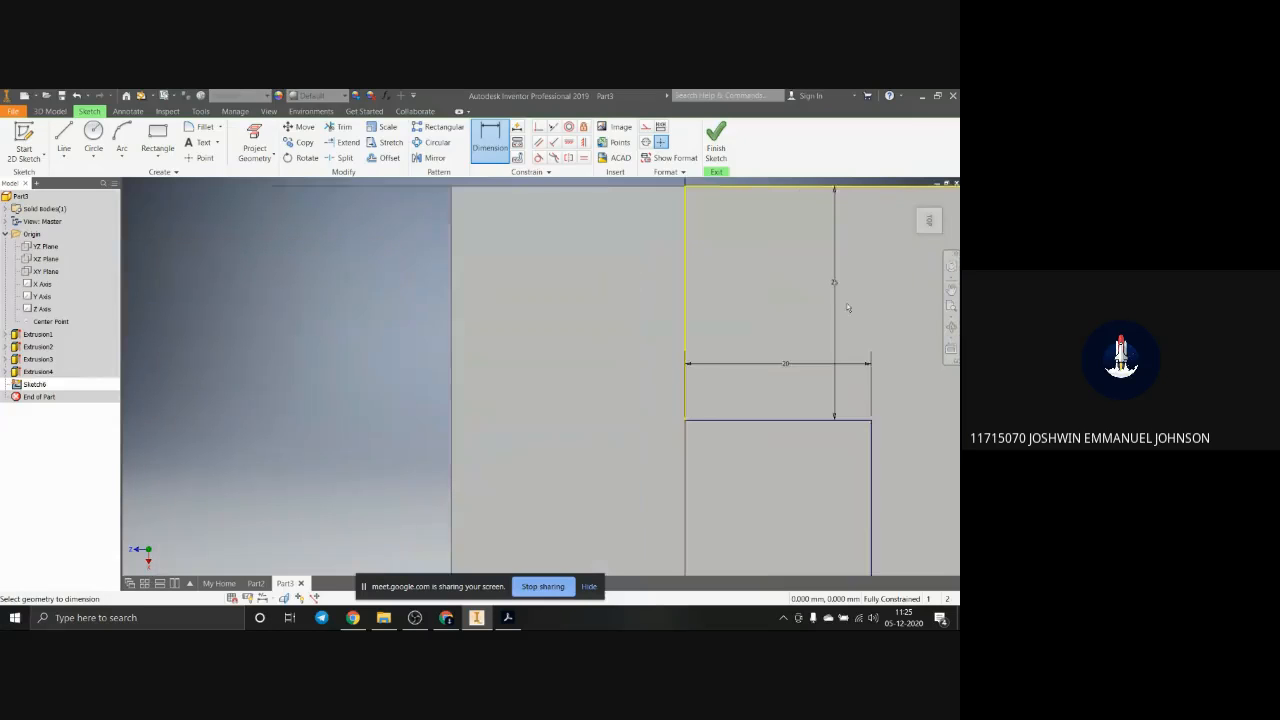
scroll(818, 490, "down", 5)
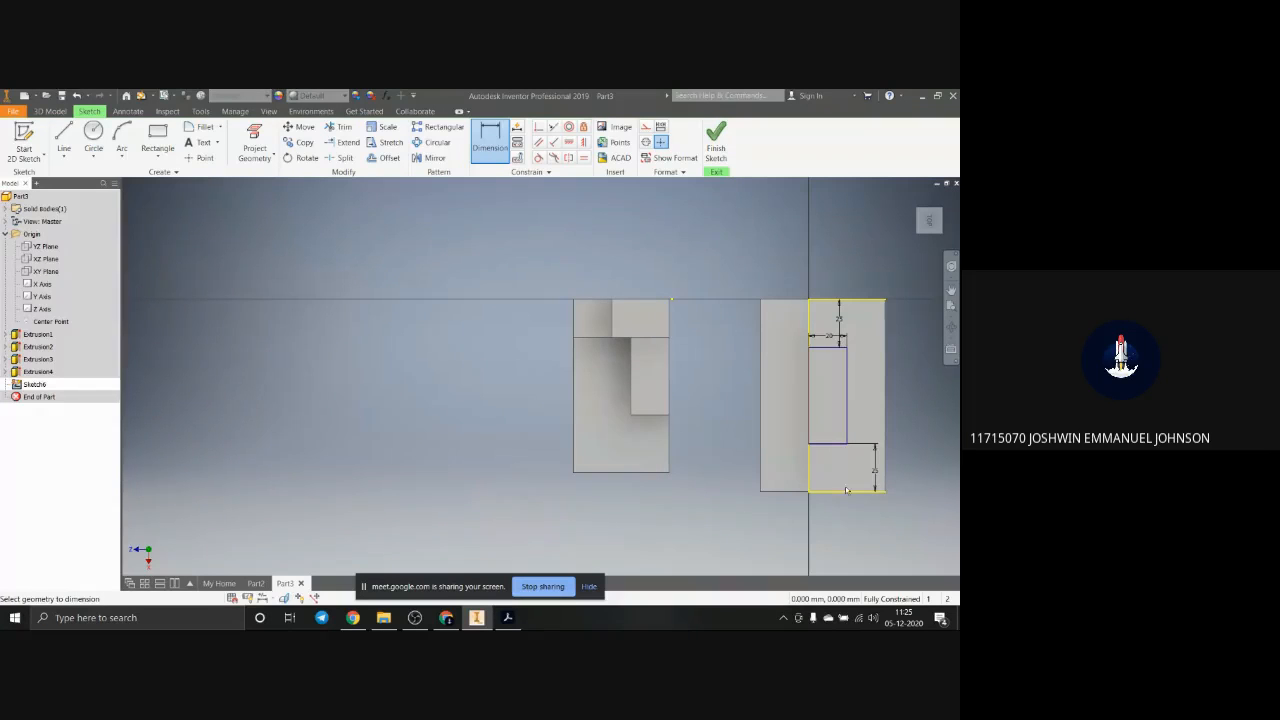
key("F6")
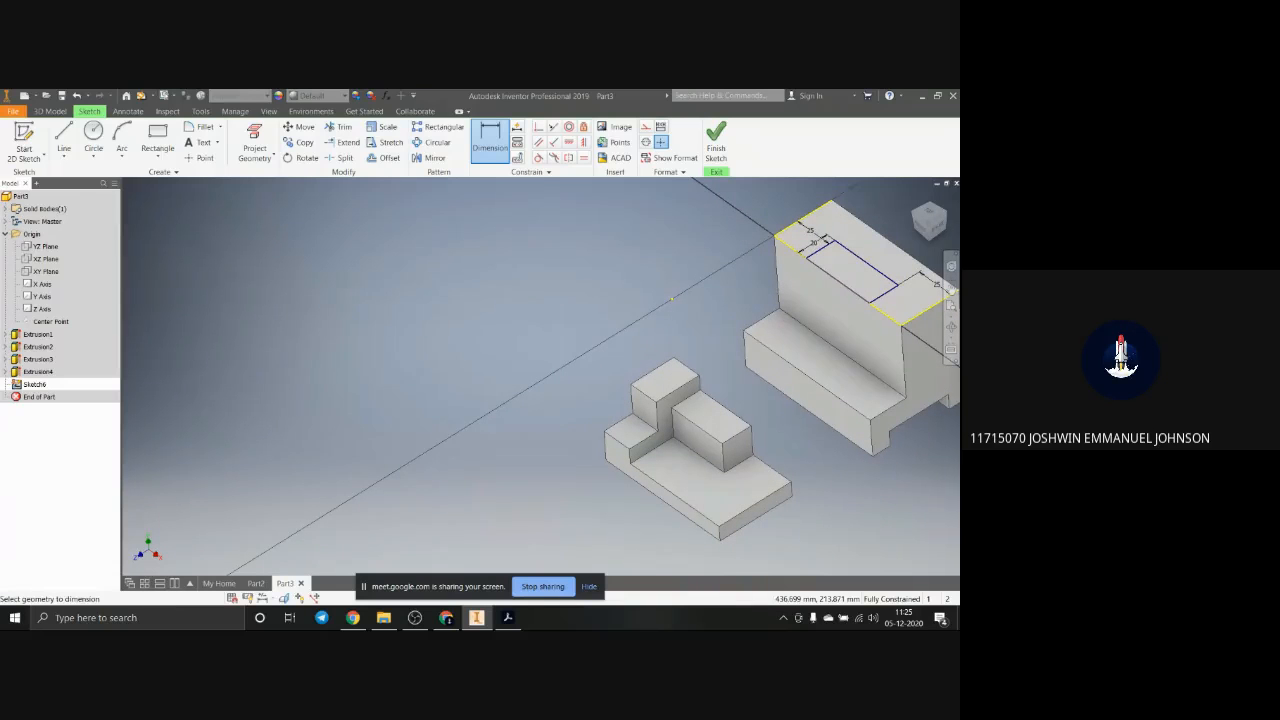
Step: Switch to the Acrobat reference drawing to check the depth of the second block's upper recess, and return to Inventor
left_click(508, 618)
left_click_drag(846, 164, 417, 156)
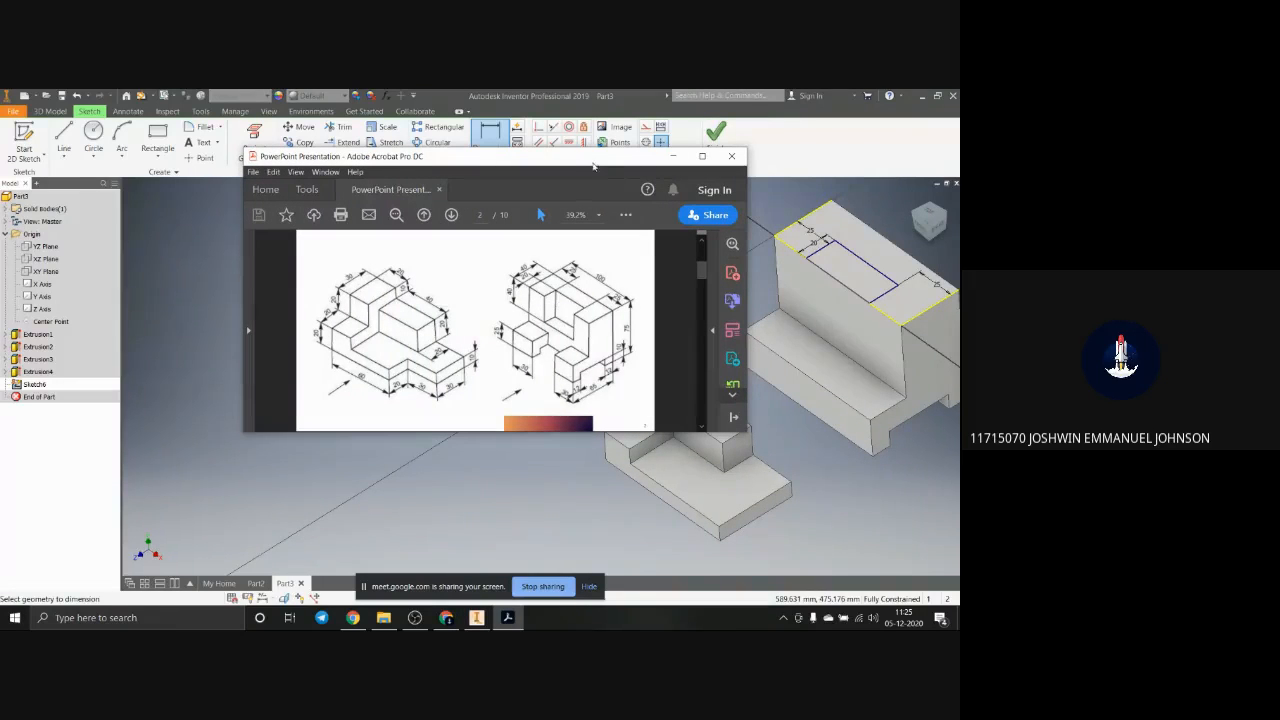
left_click_drag(593, 162, 959, 225)
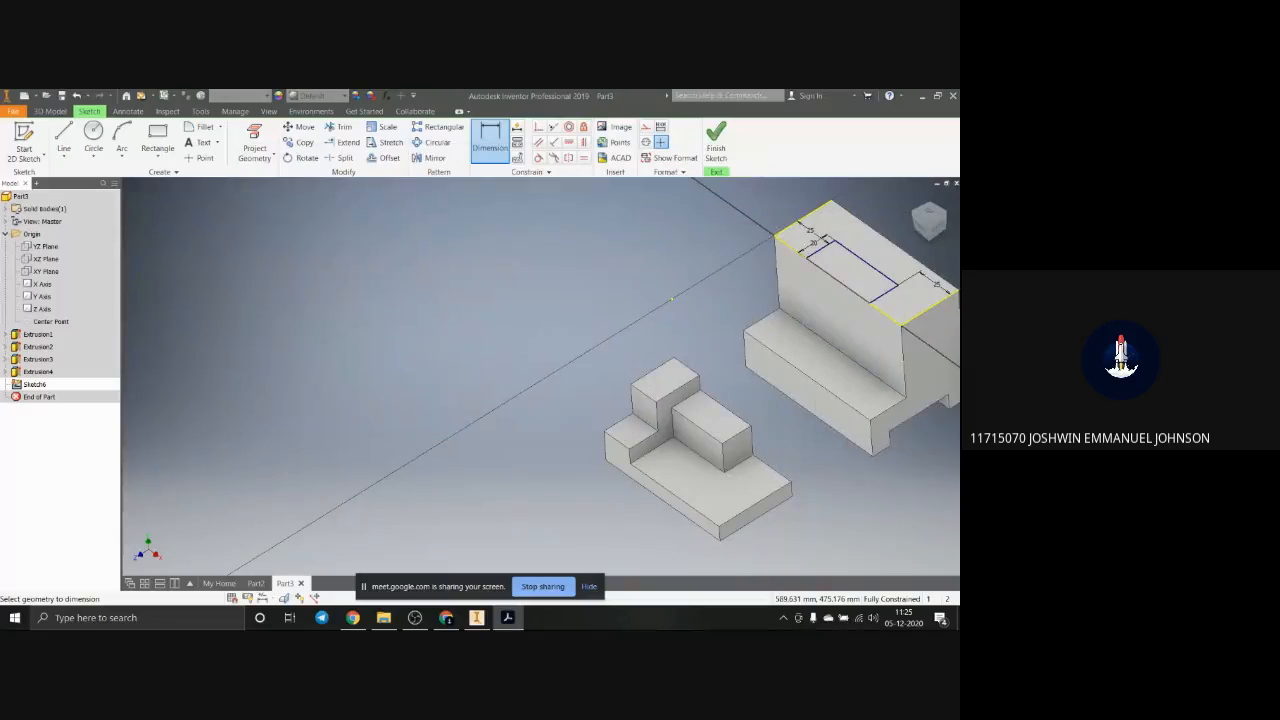
Step: Extrude the rectangle as a 40 mm deep cut down into the second block's upper part
left_click(52, 111)
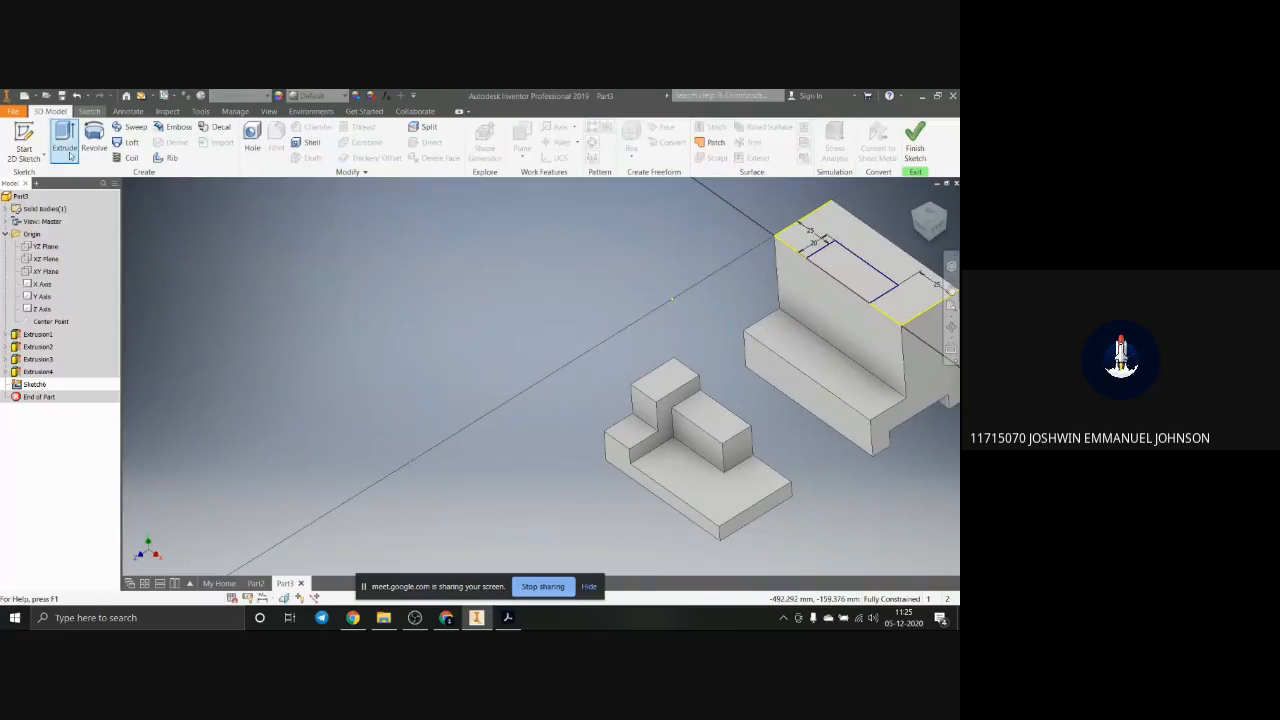
scroll(466, 281, "up", 3)
scroll(755, 312, "down", 6)
scroll(725, 332, "up", 5)
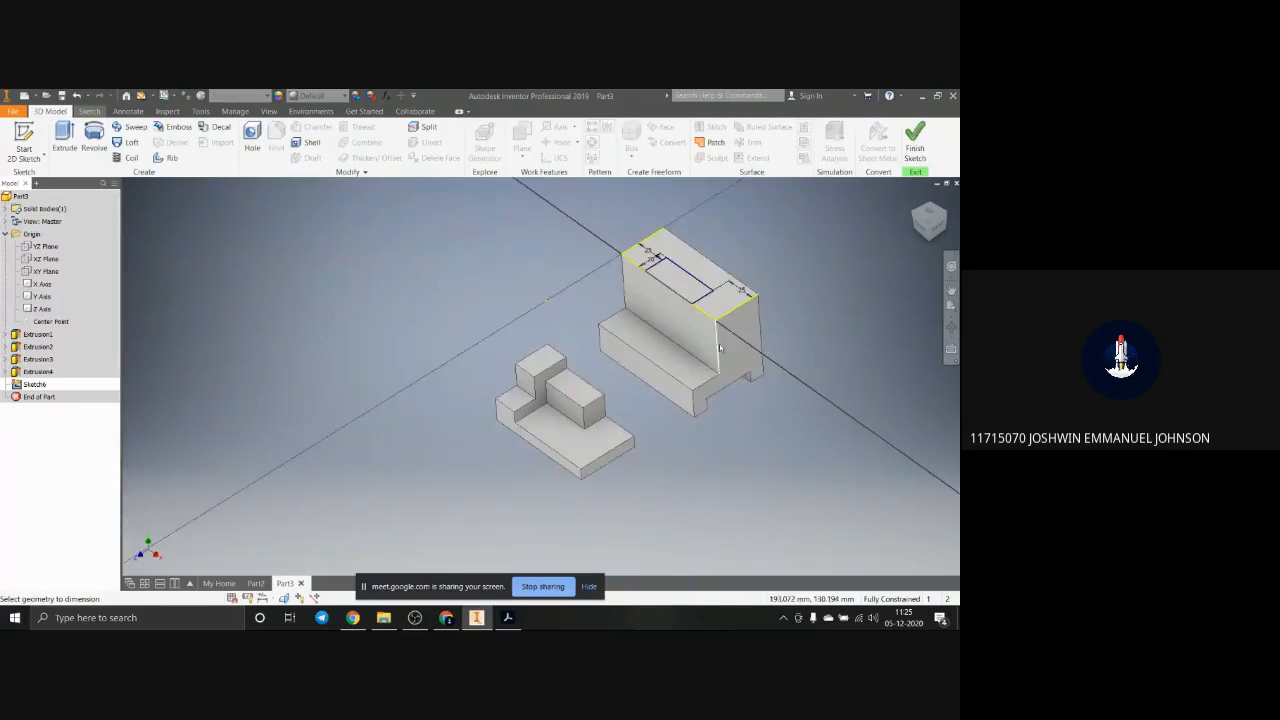
middle_click_drag(719, 348, 618, 361)
scroll(616, 365, "up", 3)
scroll(616, 367, "down", 4)
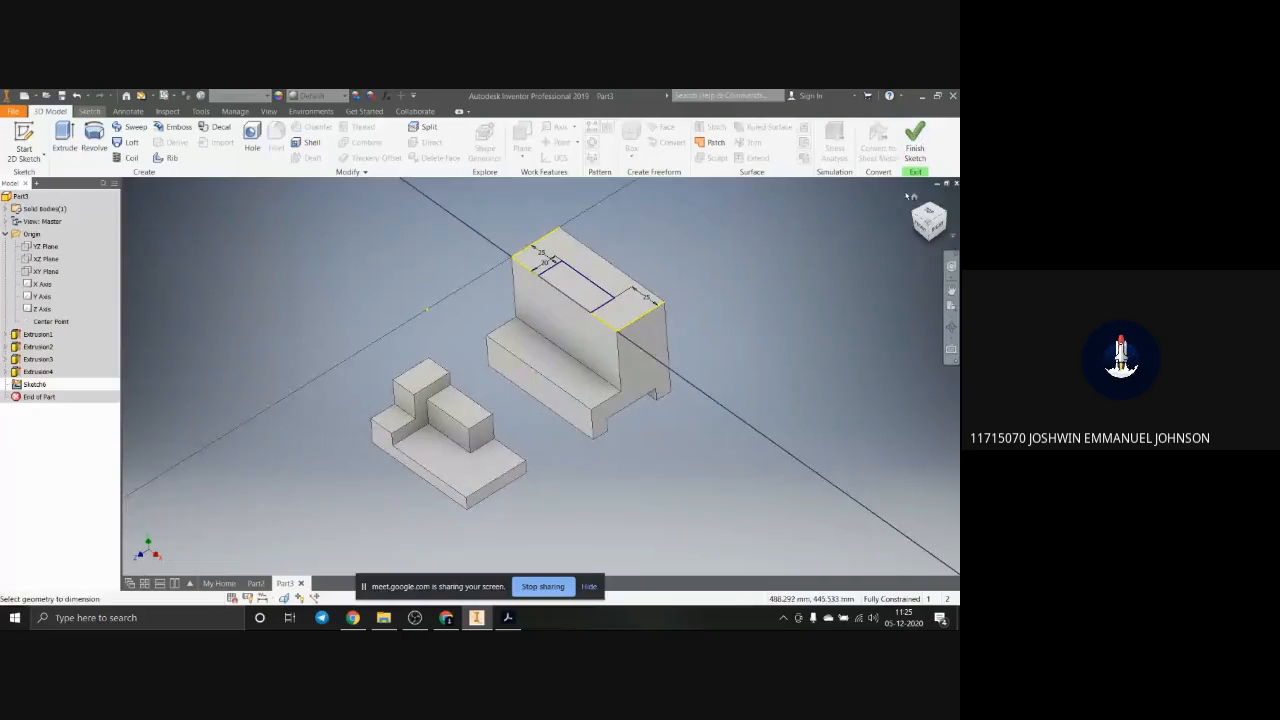
scroll(448, 351, "down", 2)
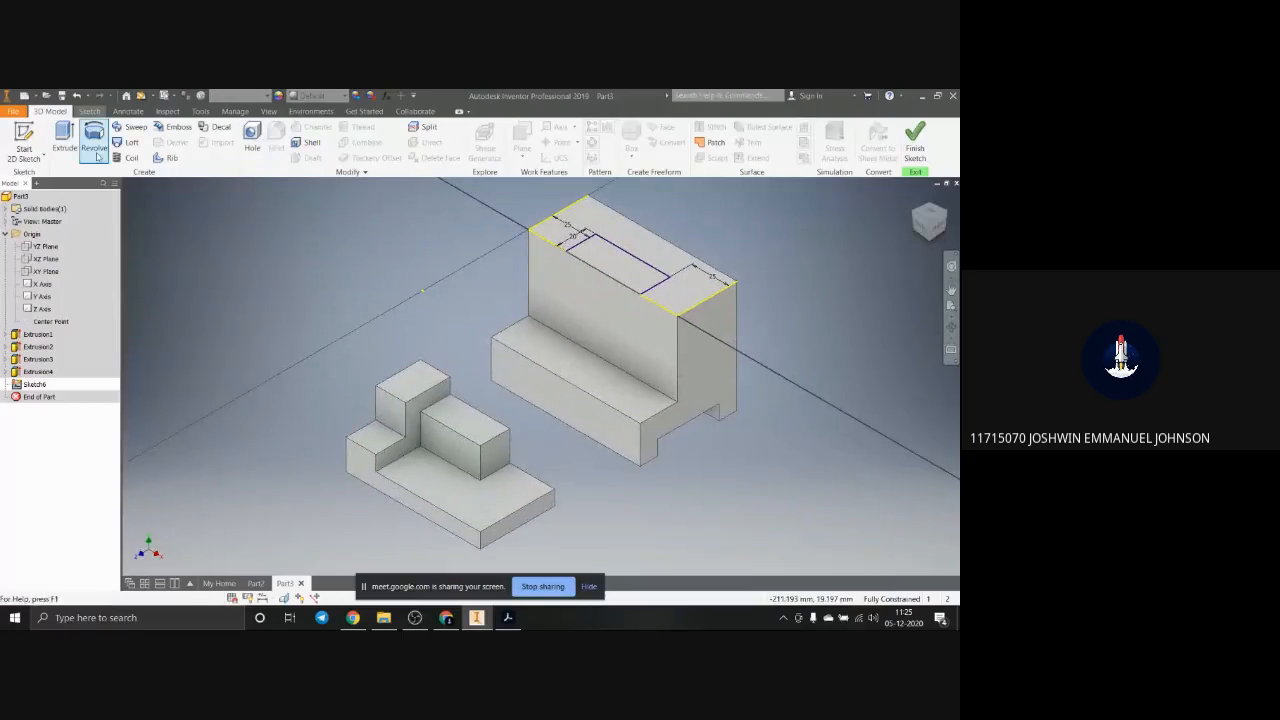
left_click(64, 138)
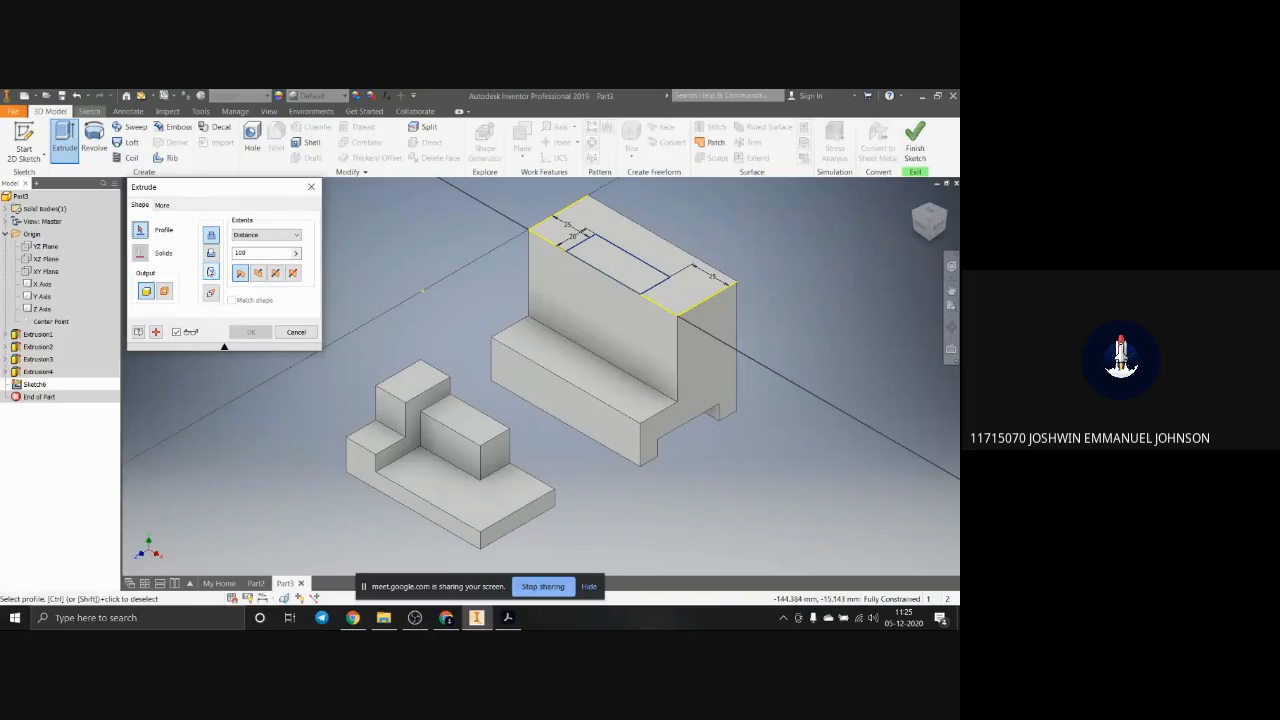
left_click(610, 278)
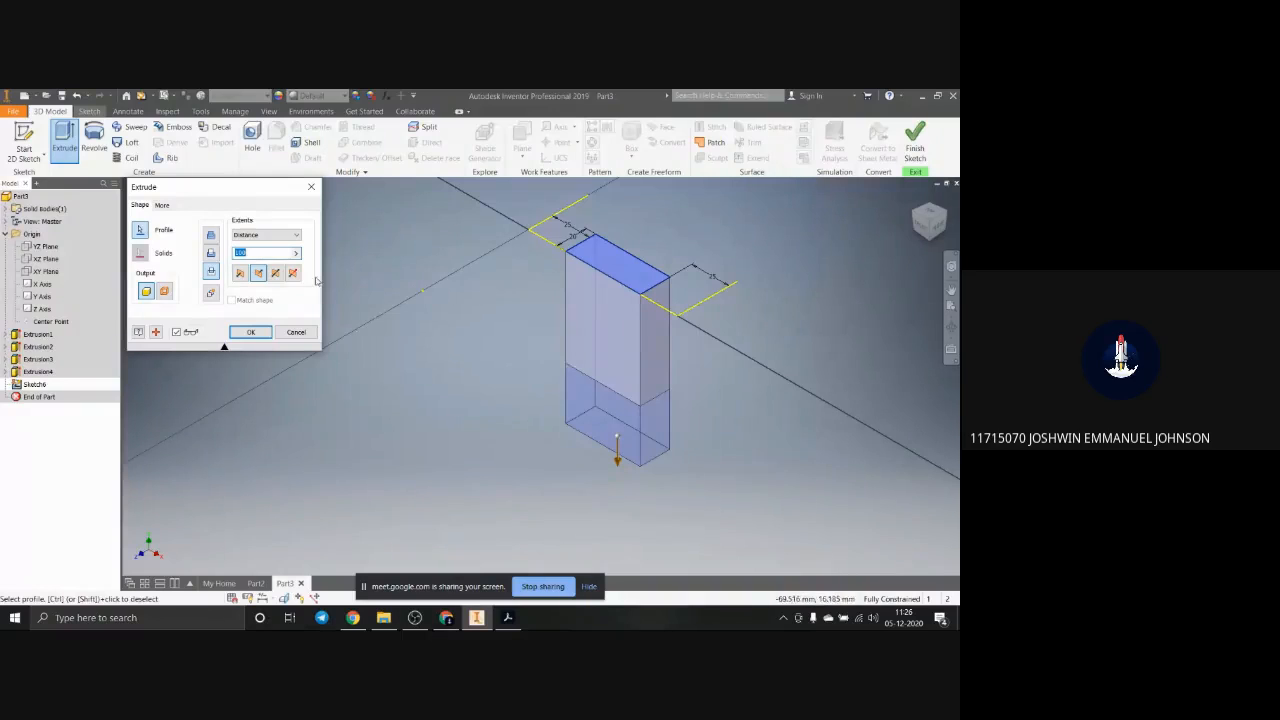
left_click(211, 254)
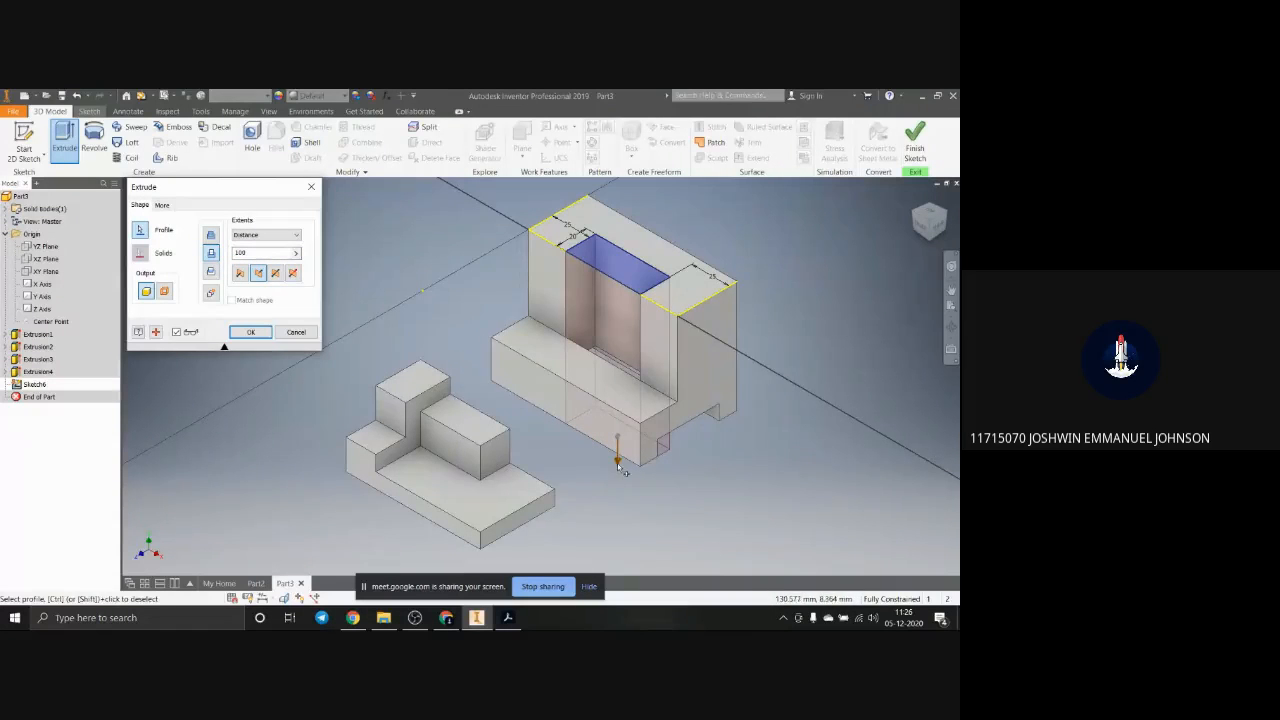
left_click_drag(617, 465, 638, 365)
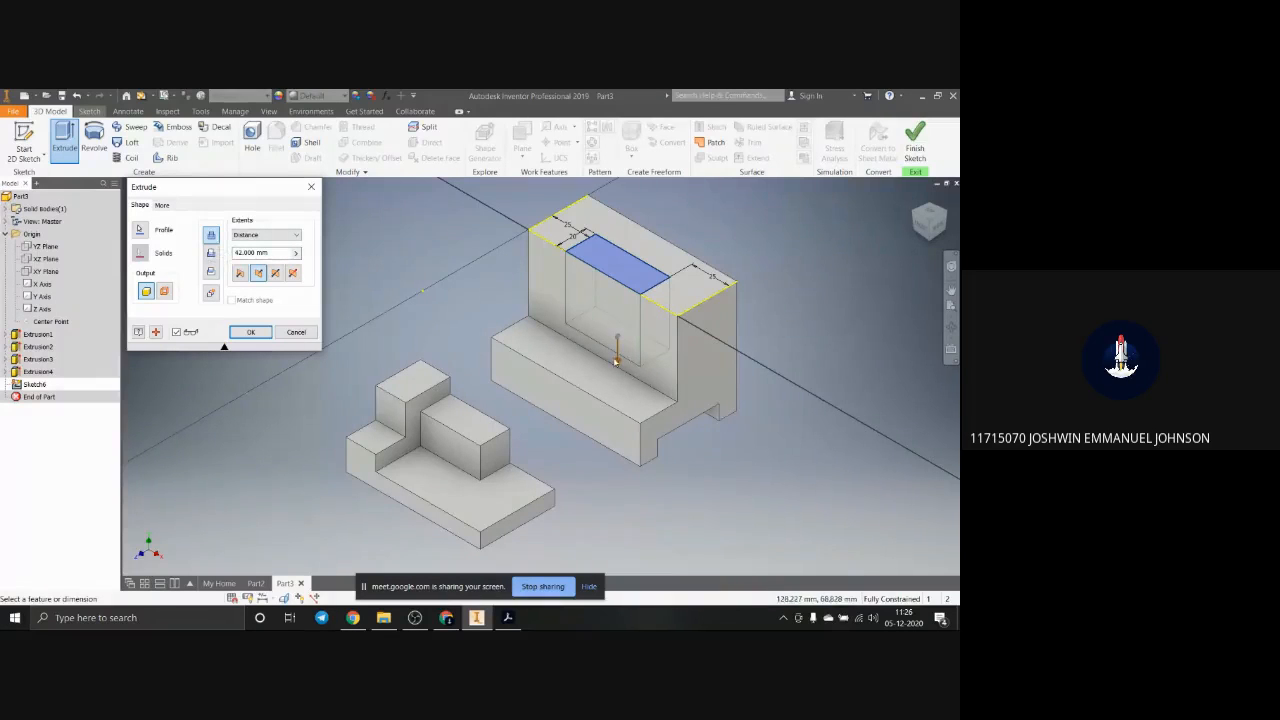
left_click_drag(620, 368, 634, 322)
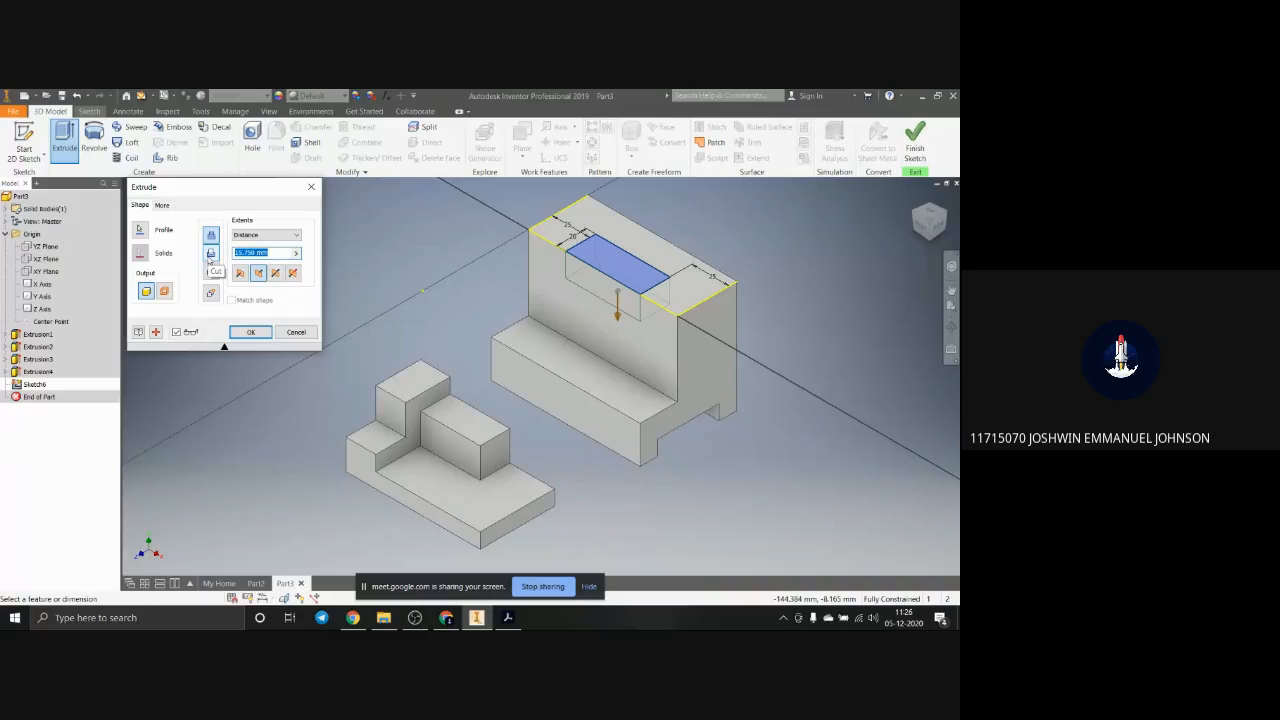
left_click(211, 255)
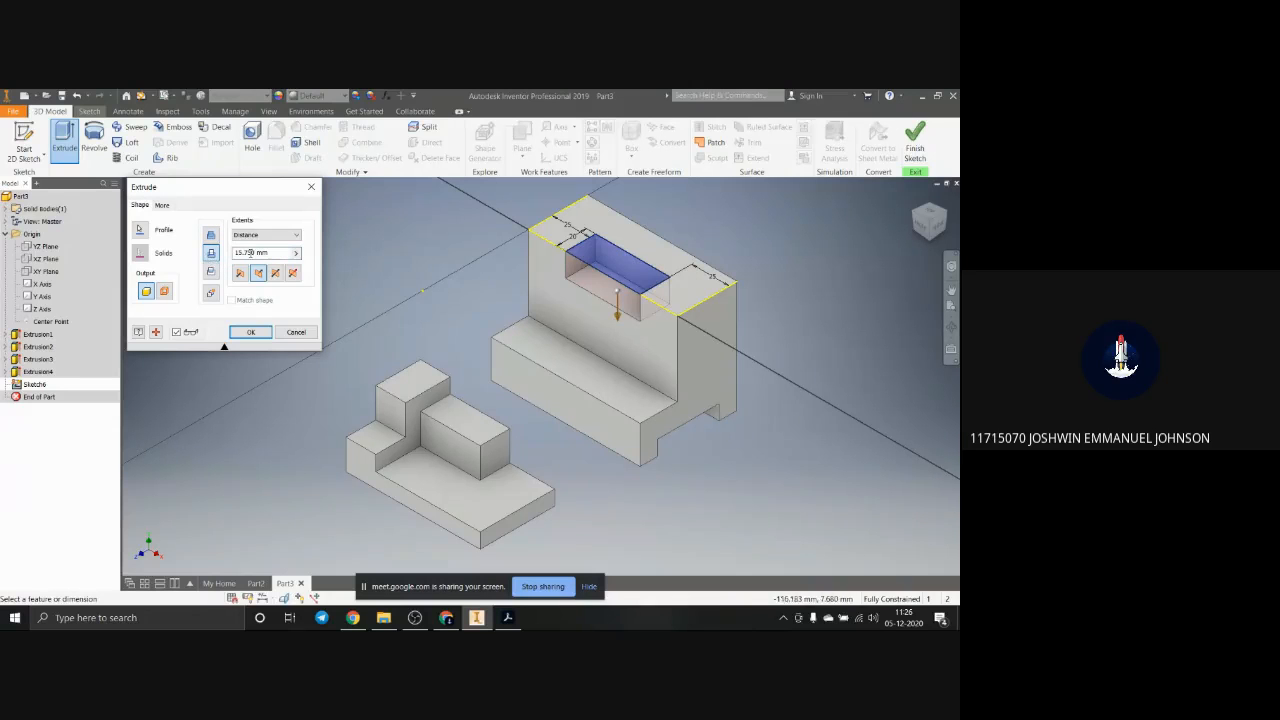
left_click_drag(277, 257, 217, 246)
type("40")
key("Return")
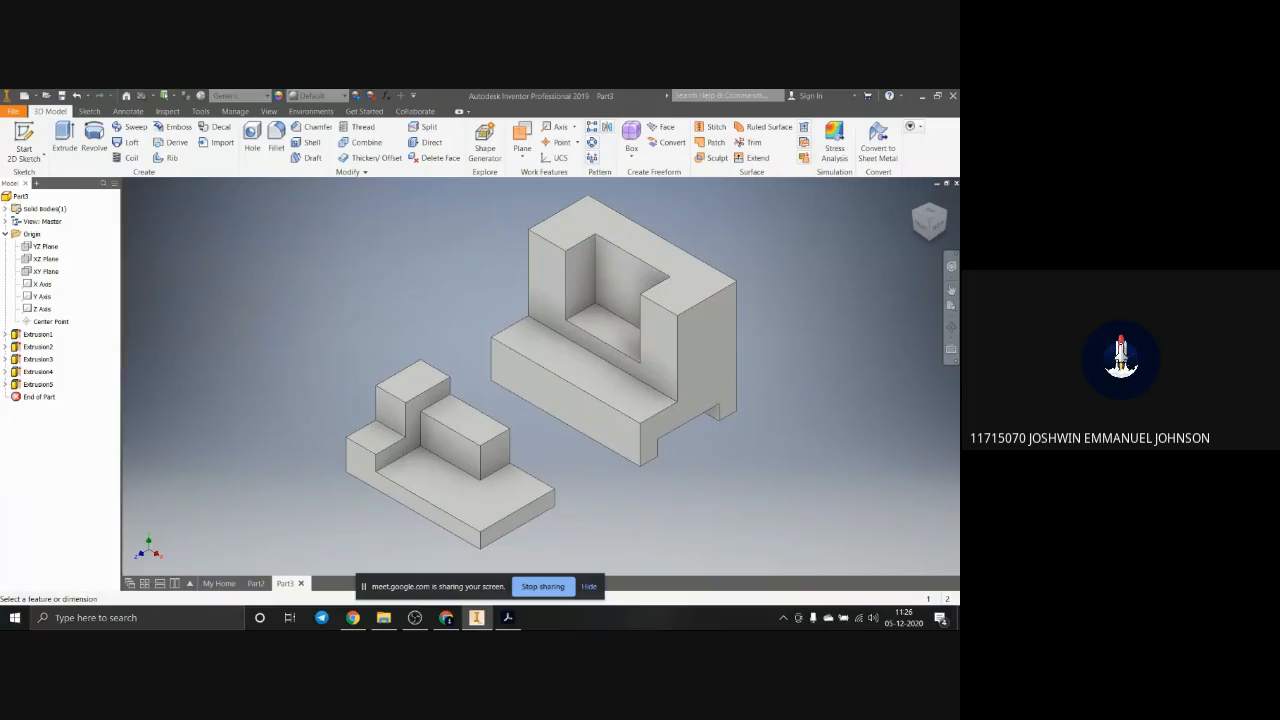
Step: Switch to the Acrobat reference drawing to examine the cutout in the second block's lower step, and return to Inventor
key("alt+Tab")
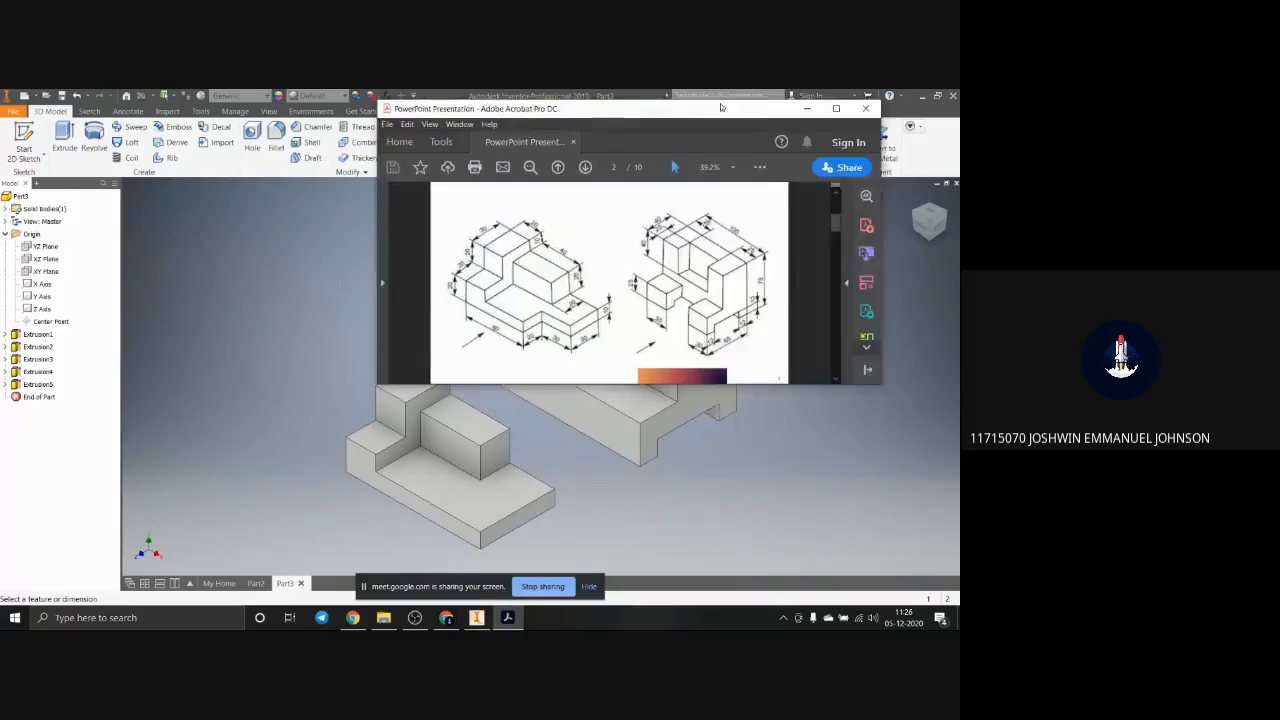
left_click_drag(721, 107, 632, 128)
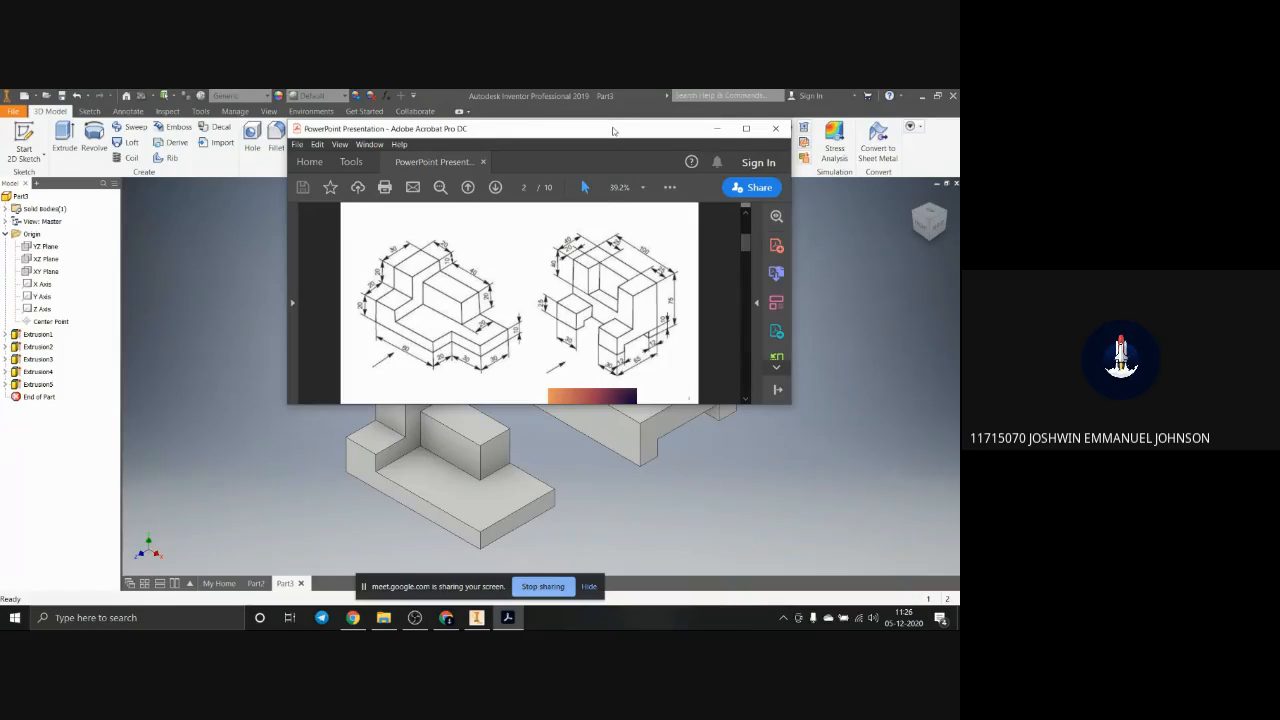
left_click_drag(638, 135, 958, 198)
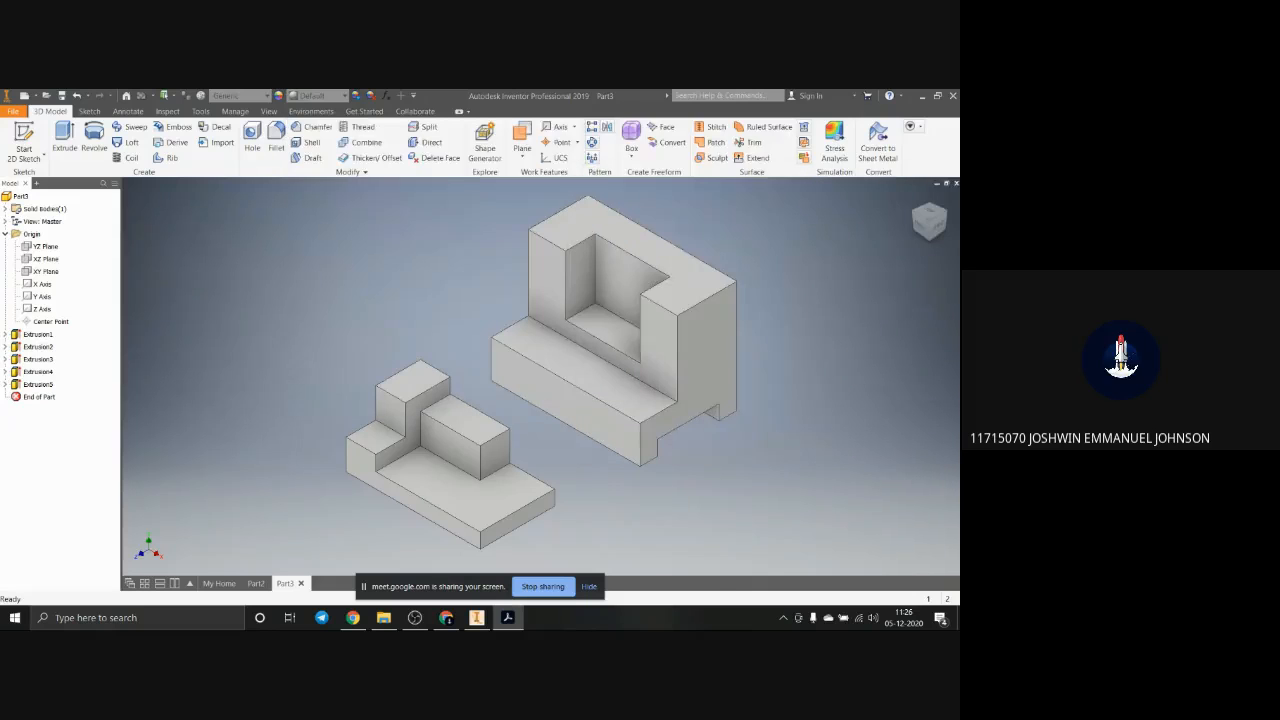
Step: Start a sketch on the top face of the second block's lower step
left_click(582, 383)
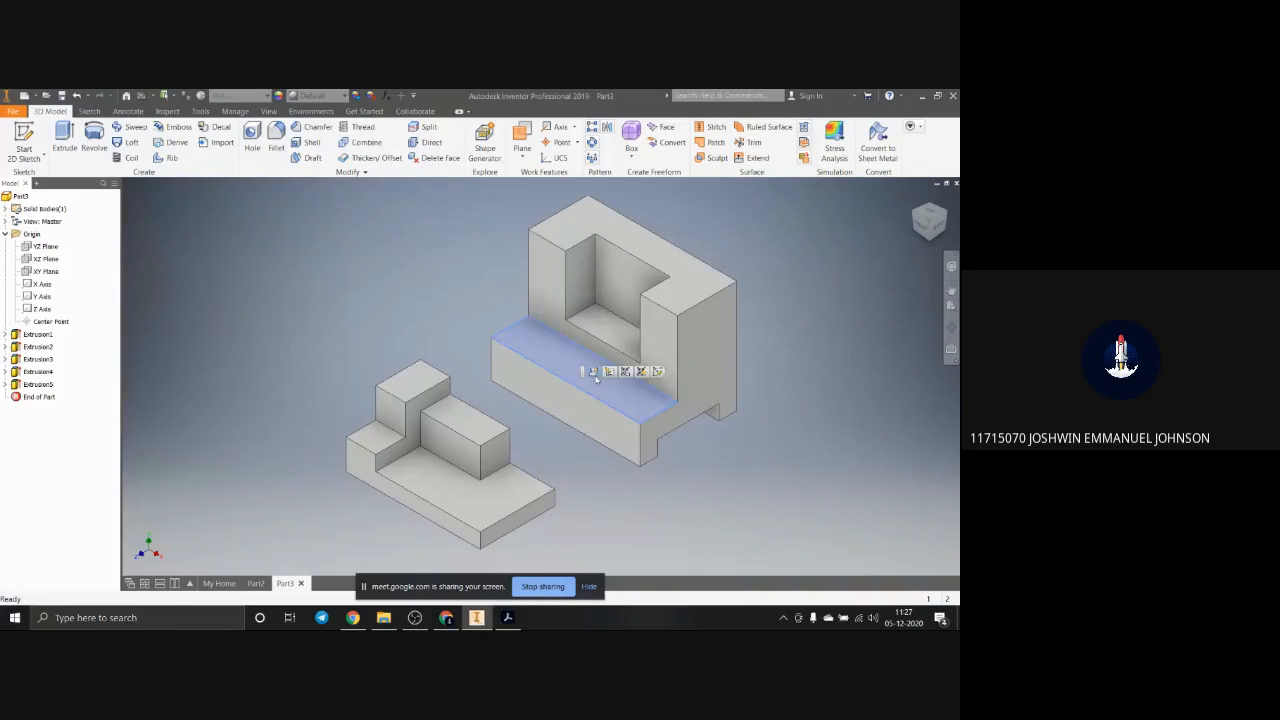
left_click(657, 372)
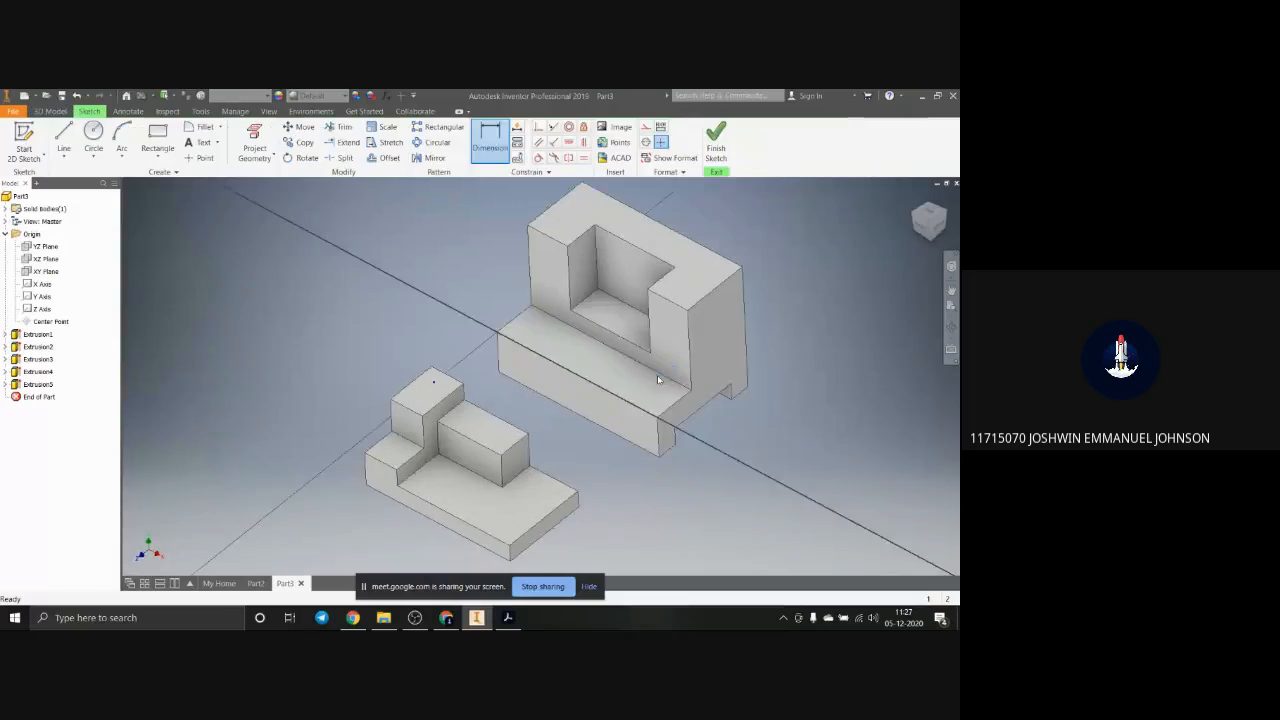
scroll(645, 327, "up", 2)
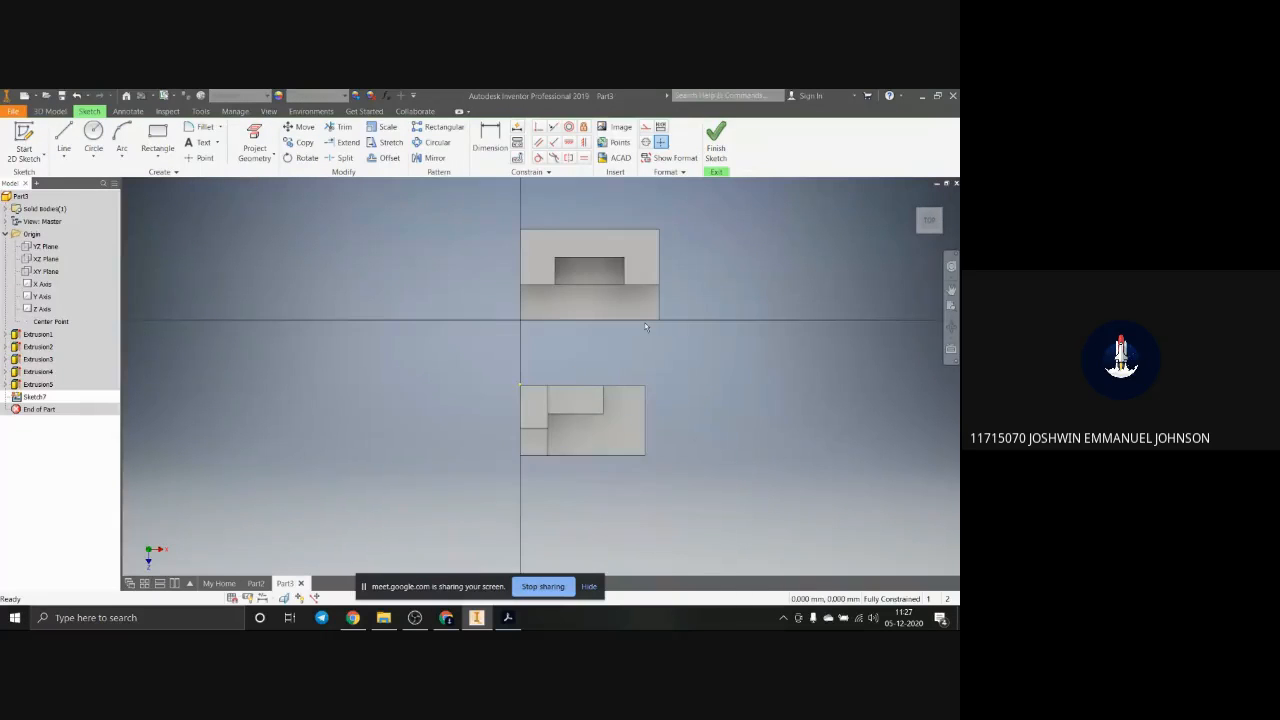
Step: Sketch a rectangle in the middle of the second block's lower step, spanning from its front edge to its rear edge
scroll(645, 327, "up", 3)
left_click(155, 135)
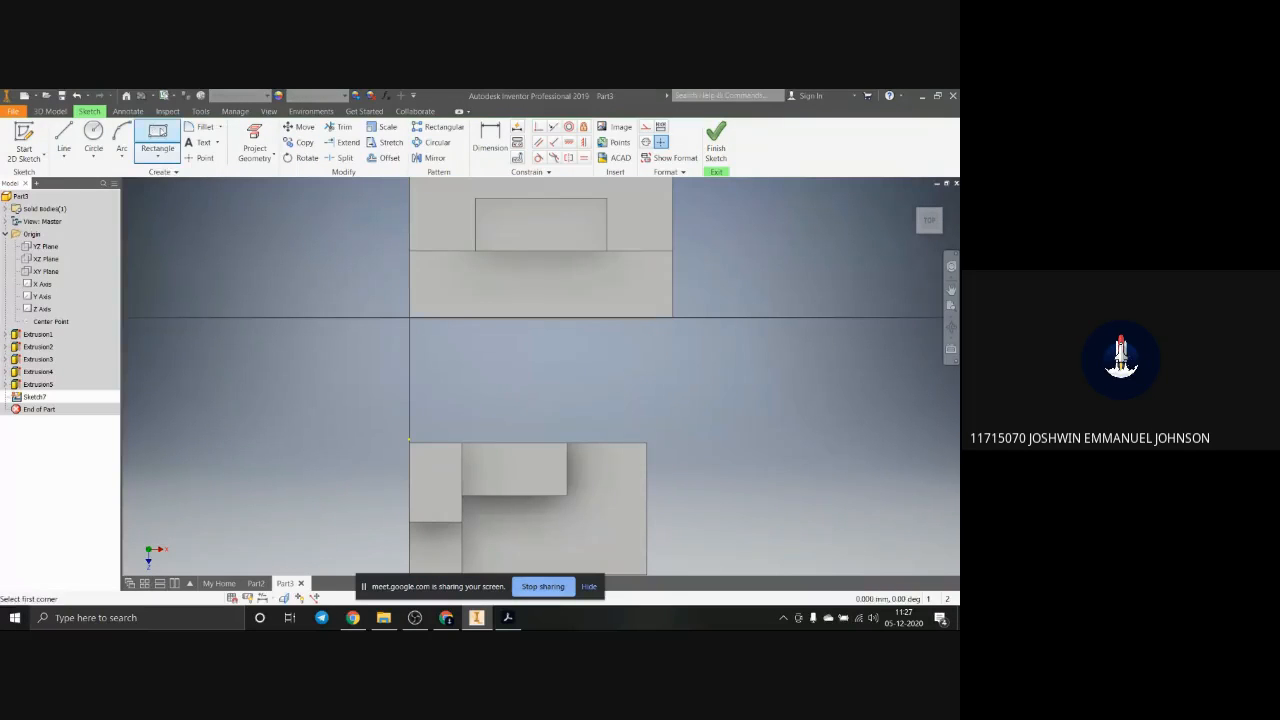
left_click(493, 317)
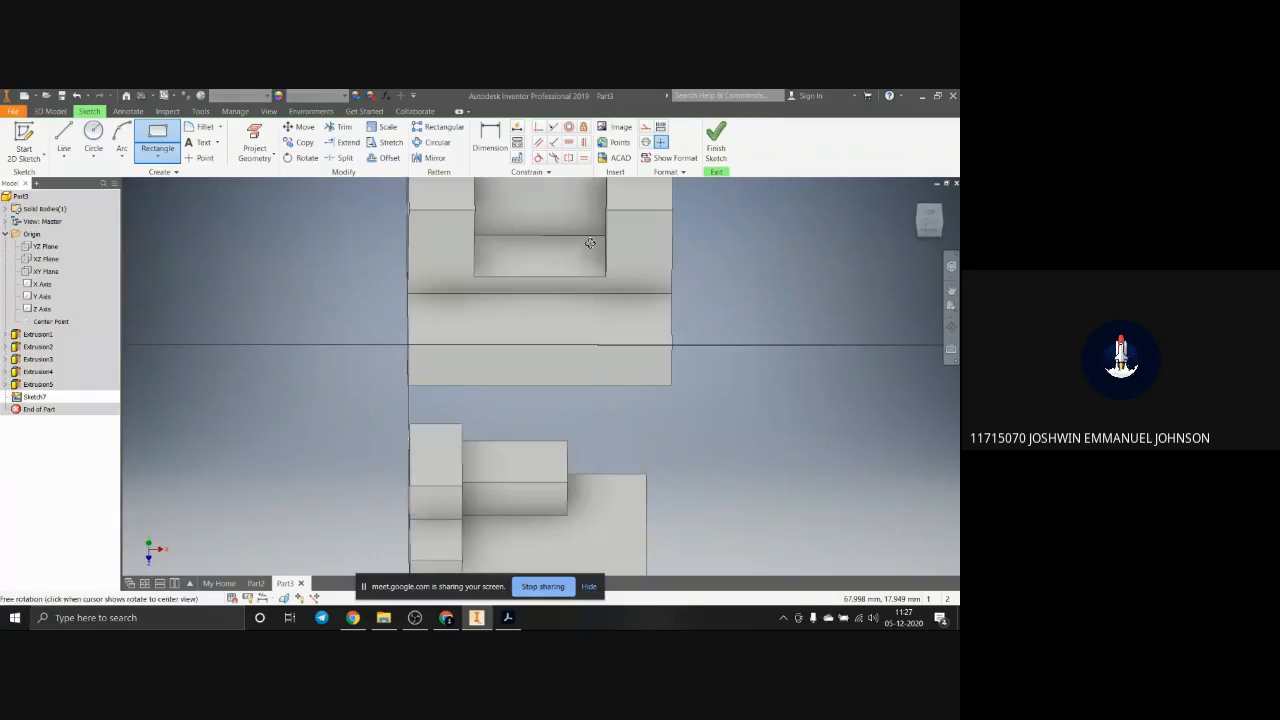
left_click(597, 344)
key("Escape")
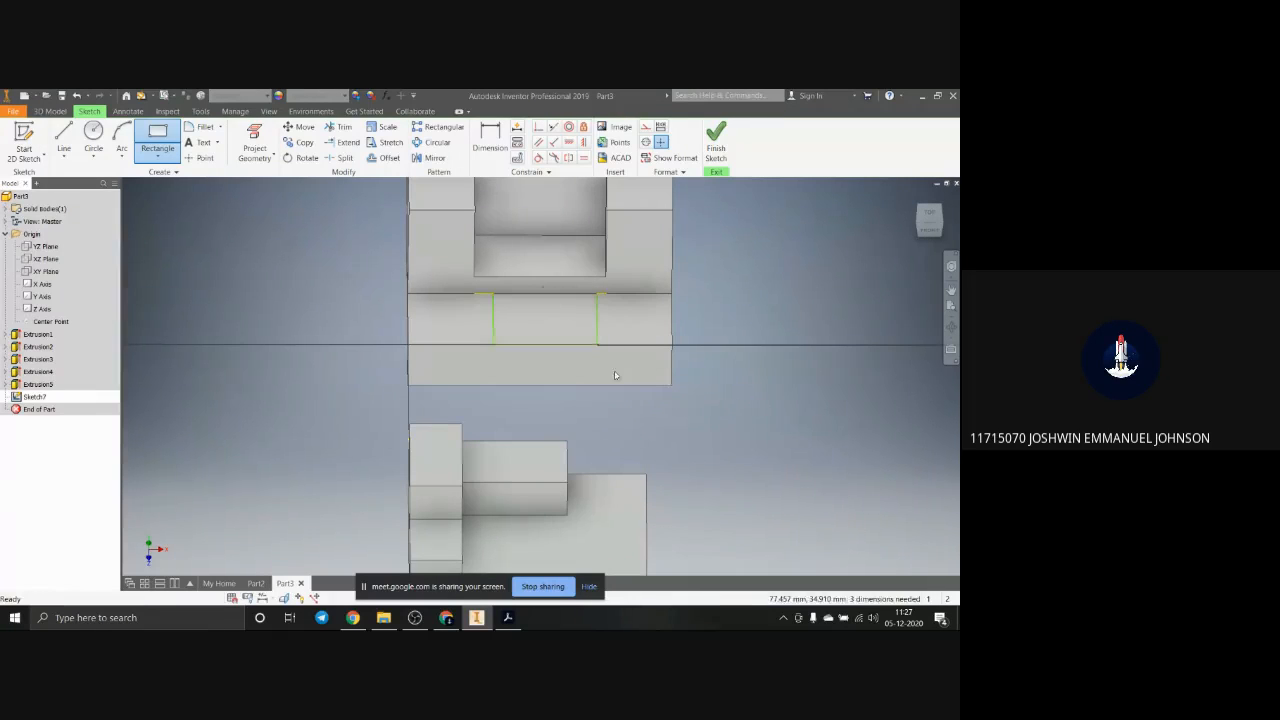
middle_click_drag(611, 373, 600, 389, "shift")
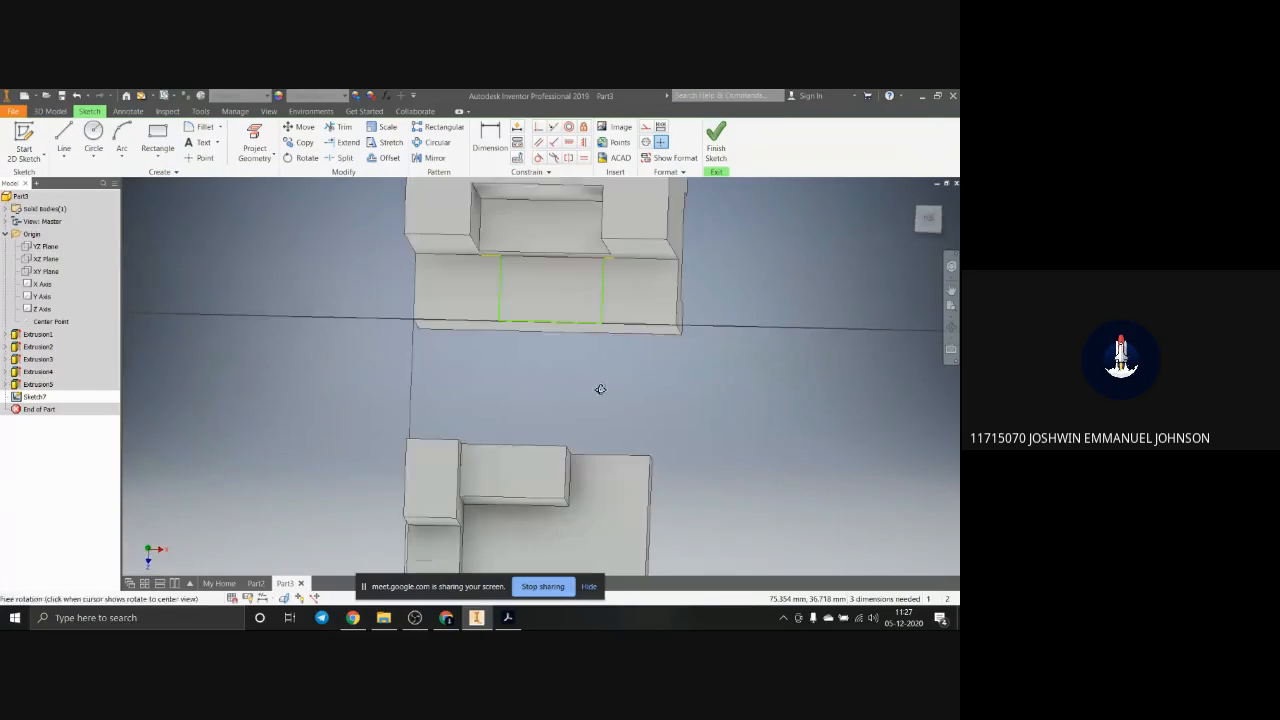
Step: Dimension the rectangle's left side at 30 mm from the left edge of the second block's lower step
left_click(490, 140)
left_click(500, 291)
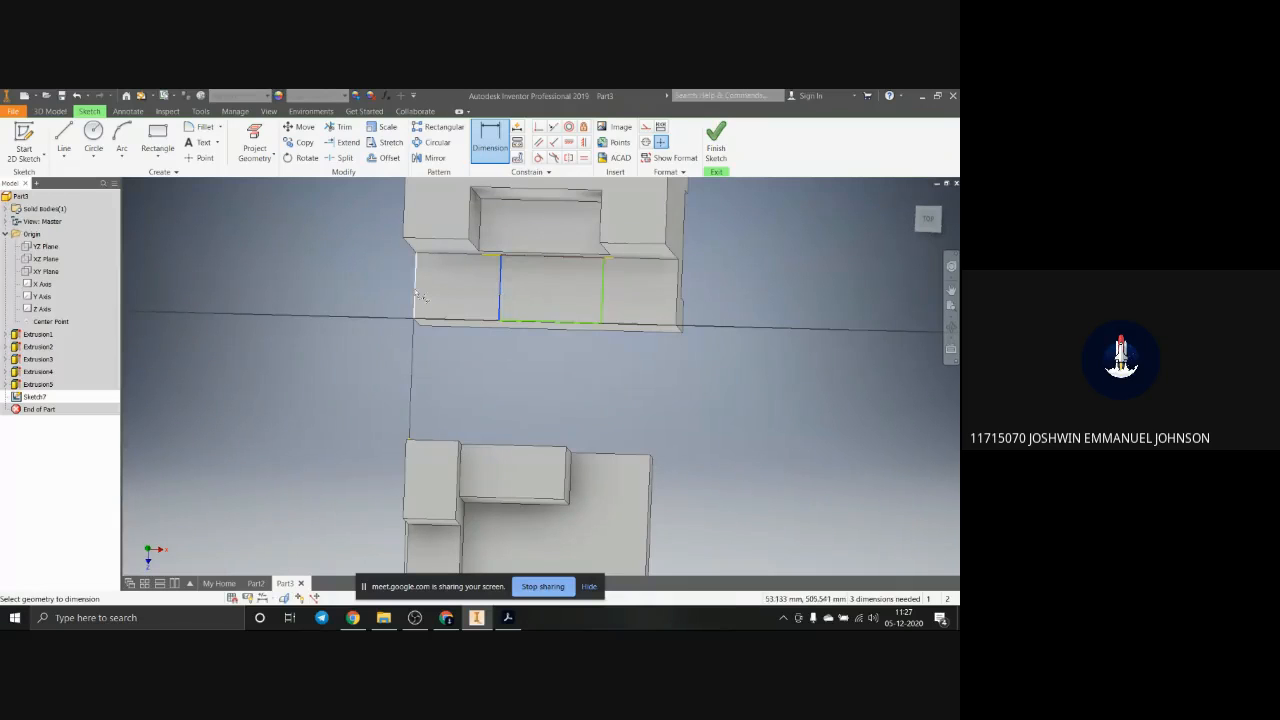
left_click(415, 298)
left_click(451, 370)
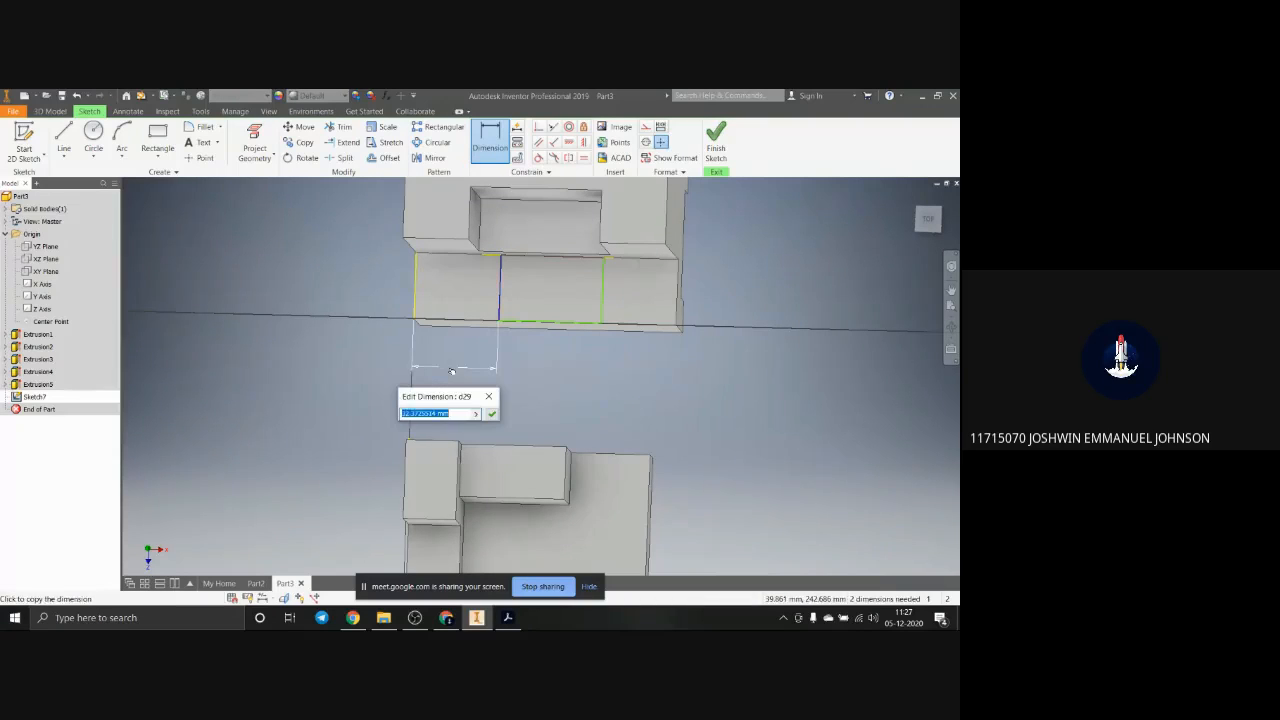
type("30")
key("Return")
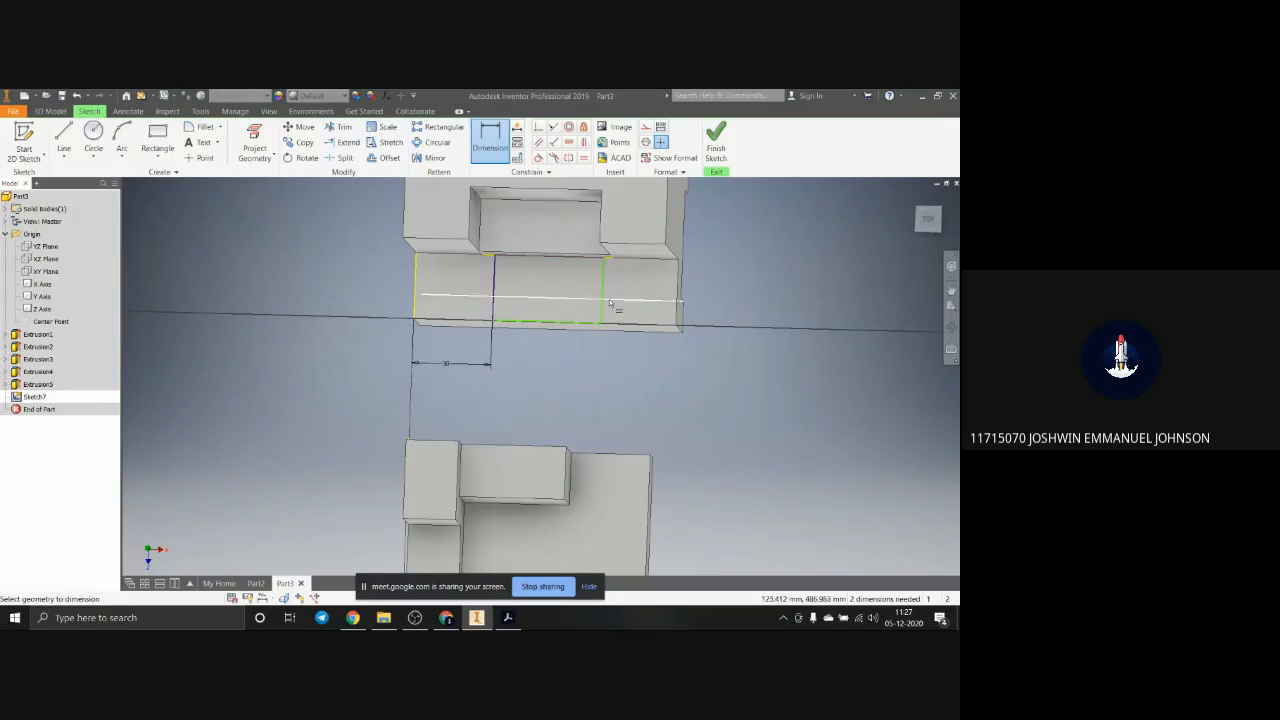
Step: Dimension the rectangle's right side at 30 mm from the right edge of the second block's lower step
left_click(604, 303)
left_click(677, 300)
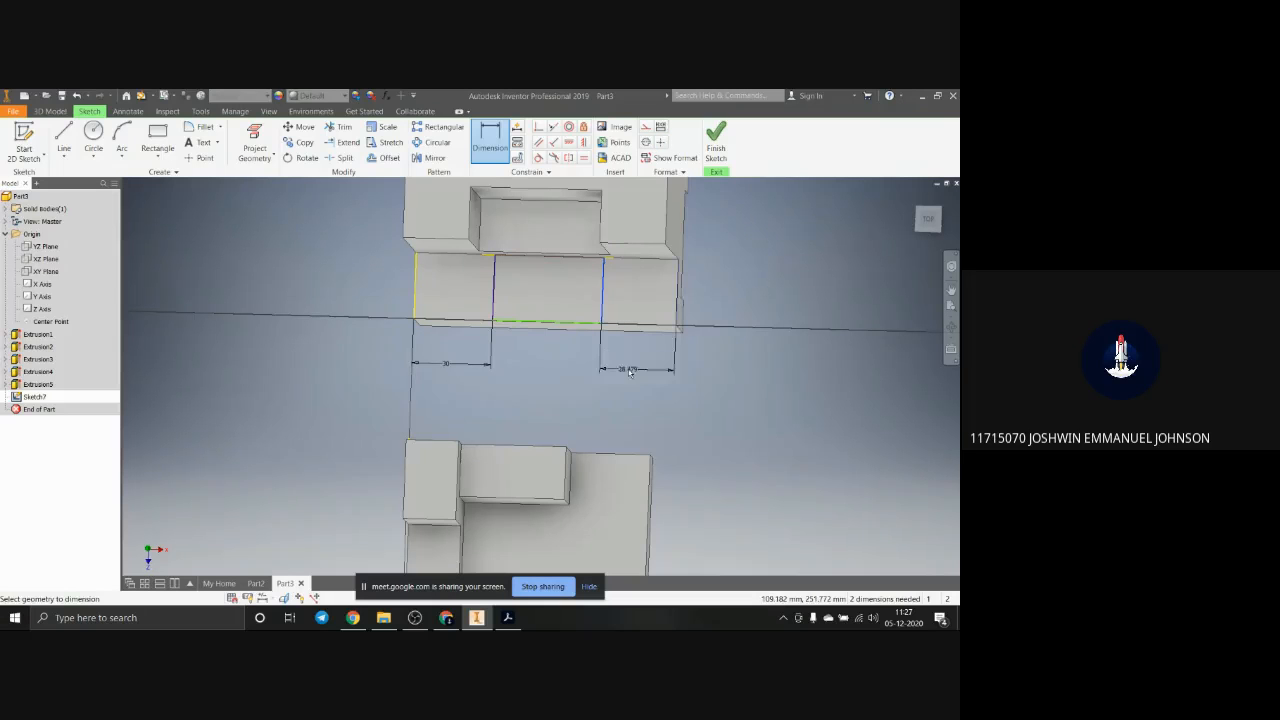
left_click(631, 372)
type("30")
key("Return")
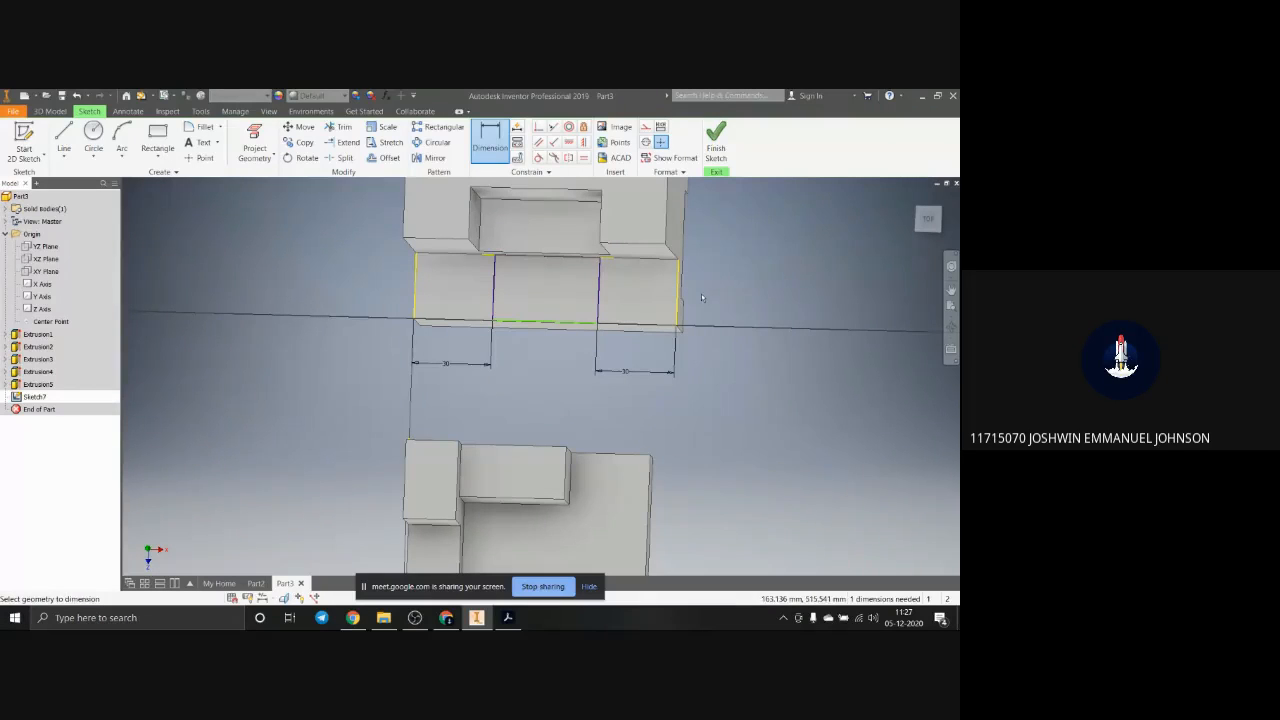
Step: Try to extrude the rectangle as a 52.5 mm cut down through the second block's lower step
left_click(46, 112)
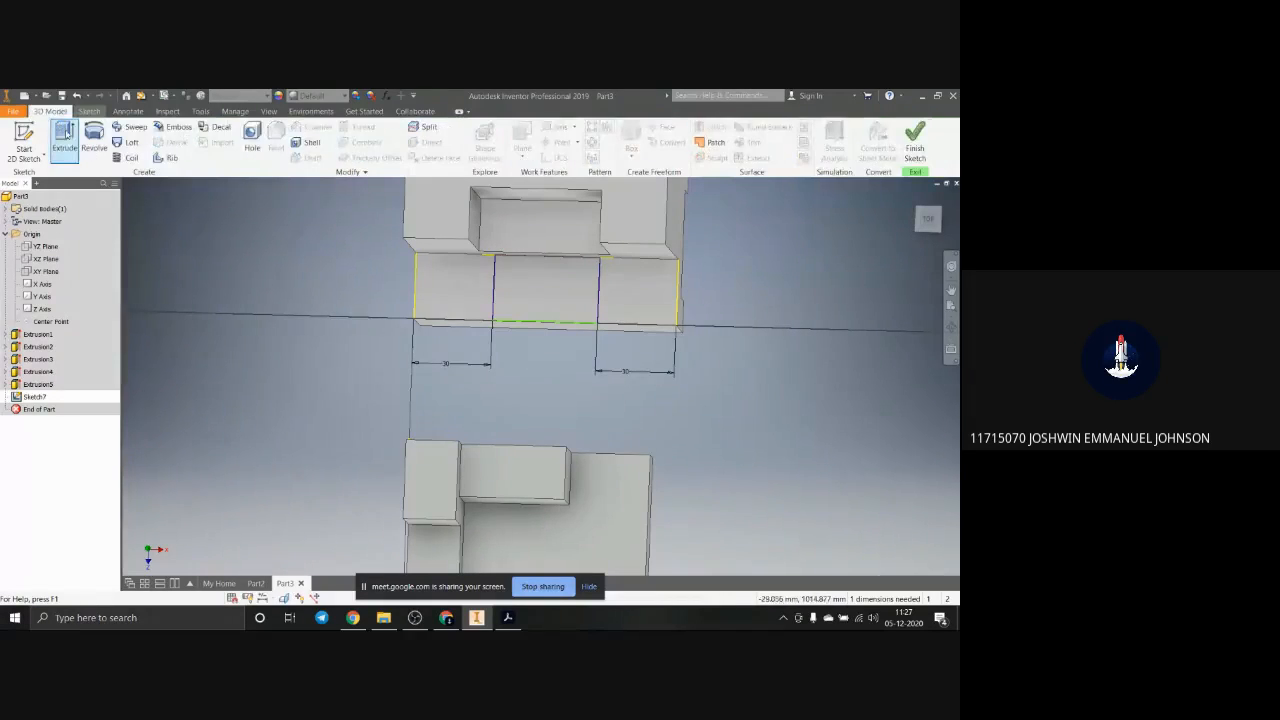
left_click(64, 134)
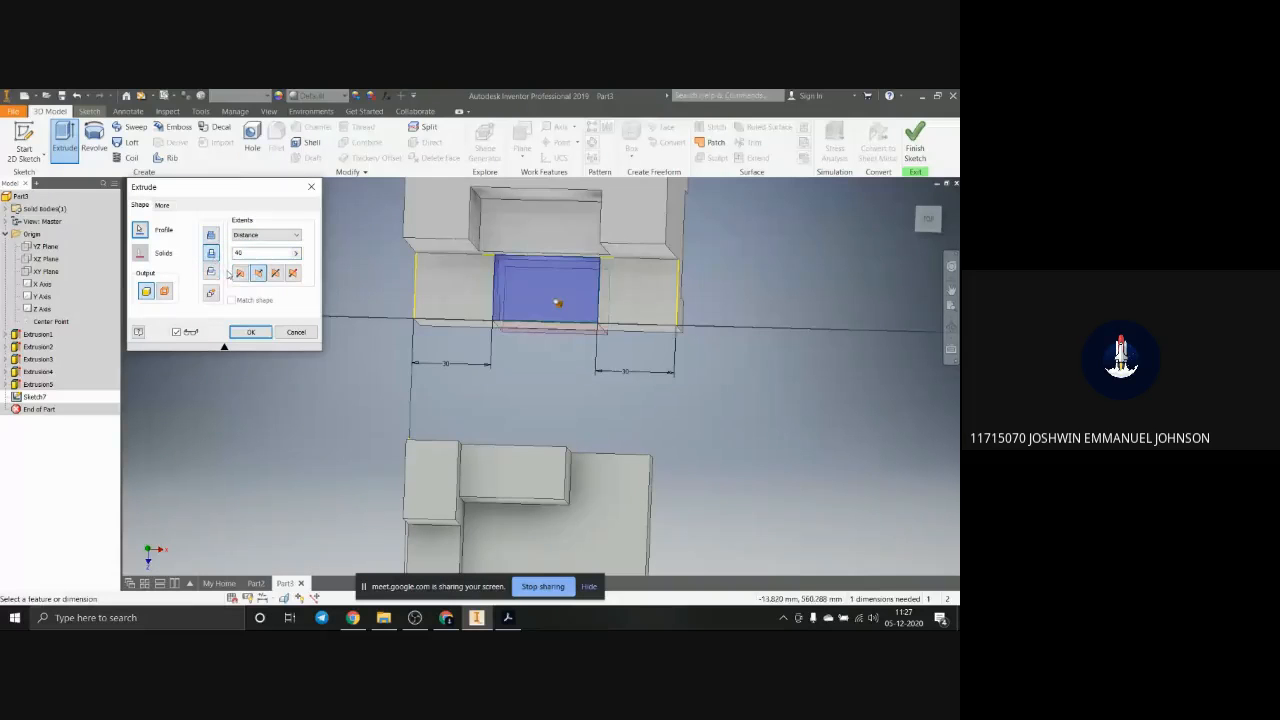
middle_click_drag(615, 394, 575, 340, "shift")
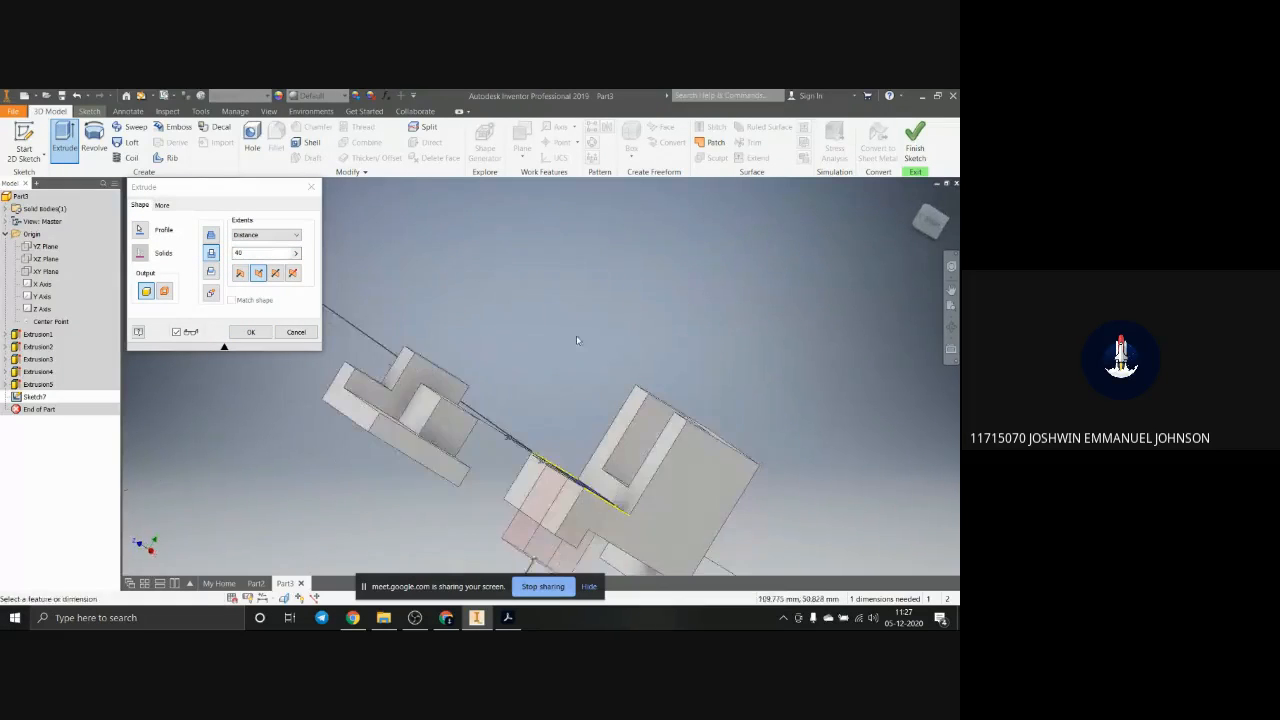
scroll(575, 340, "up", 5)
mouse_move(588, 423)
middle_mouse_down("shift")
mouse_move(603, 497)
mouse_move(580, 466)
mouse_move(598, 405)
middle_mouse_up("shift")
scroll(598, 405, "down", 5)
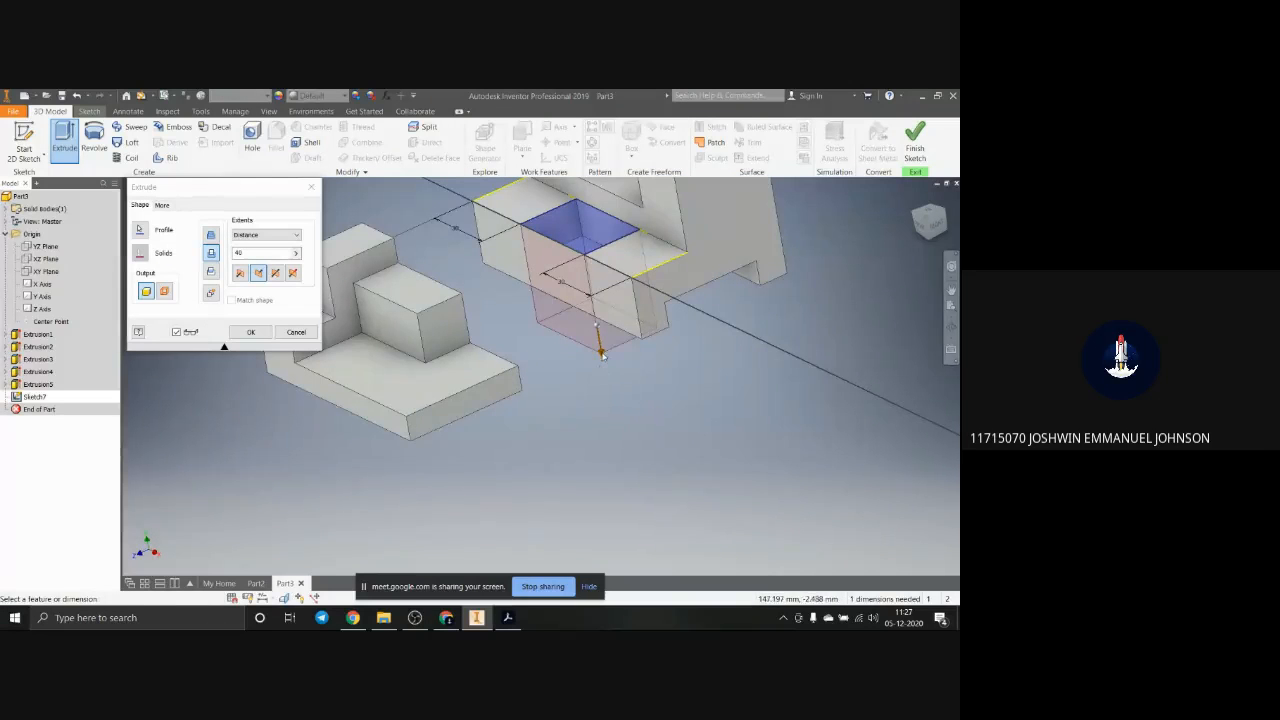
left_click_drag(601, 351, 606, 383)
key("Return")
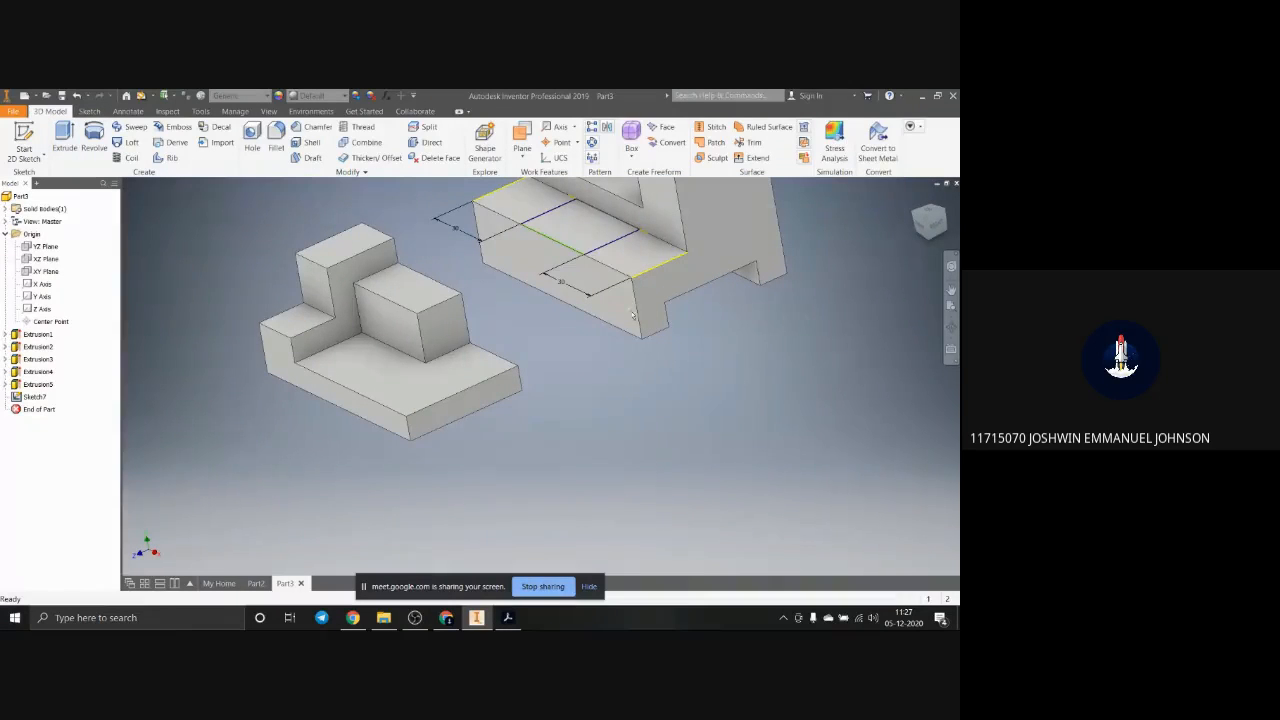
Step: Retry the 52.5 mm extruded cut through the lower step with the same rectangle, and undo it
left_click(570, 233)
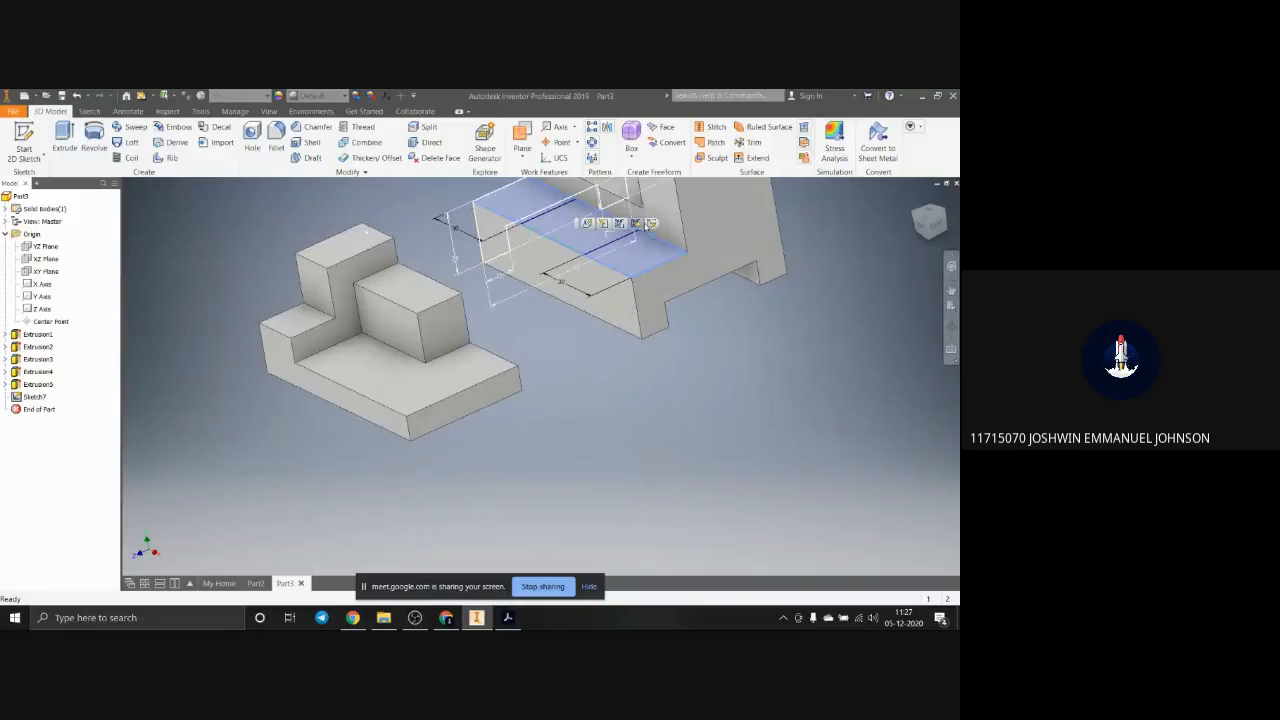
left_click(570, 233)
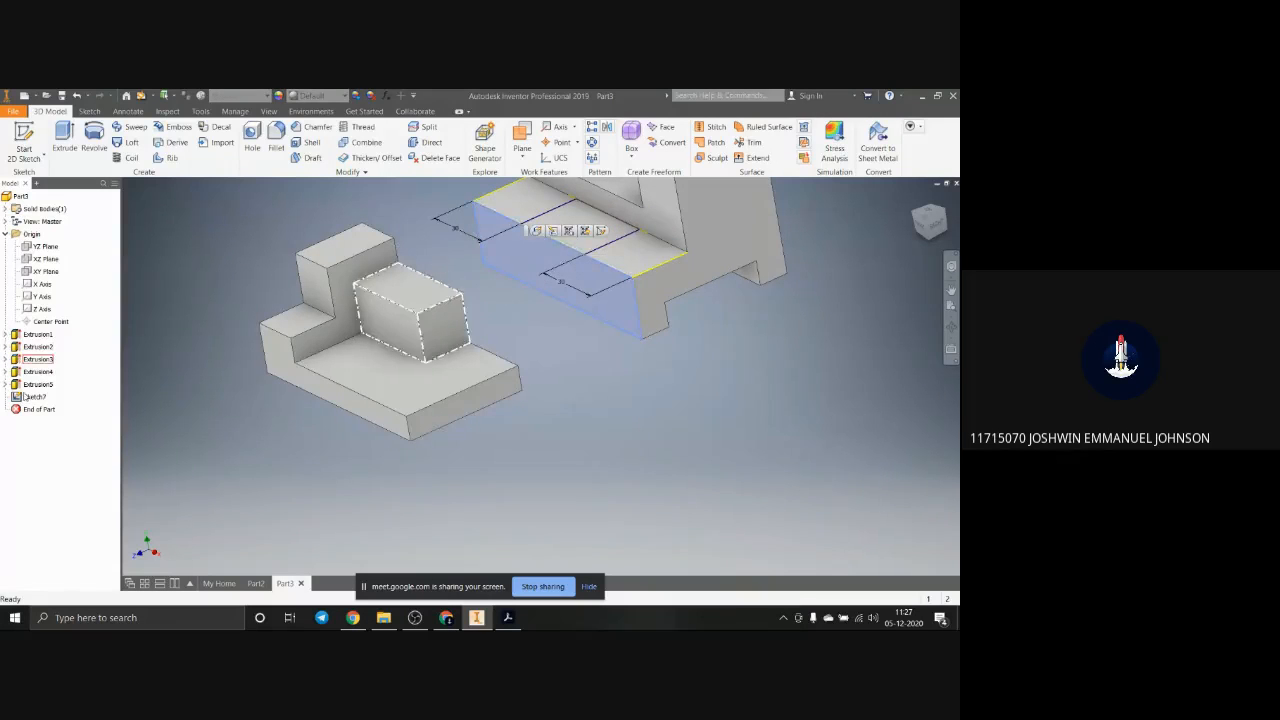
key("e")
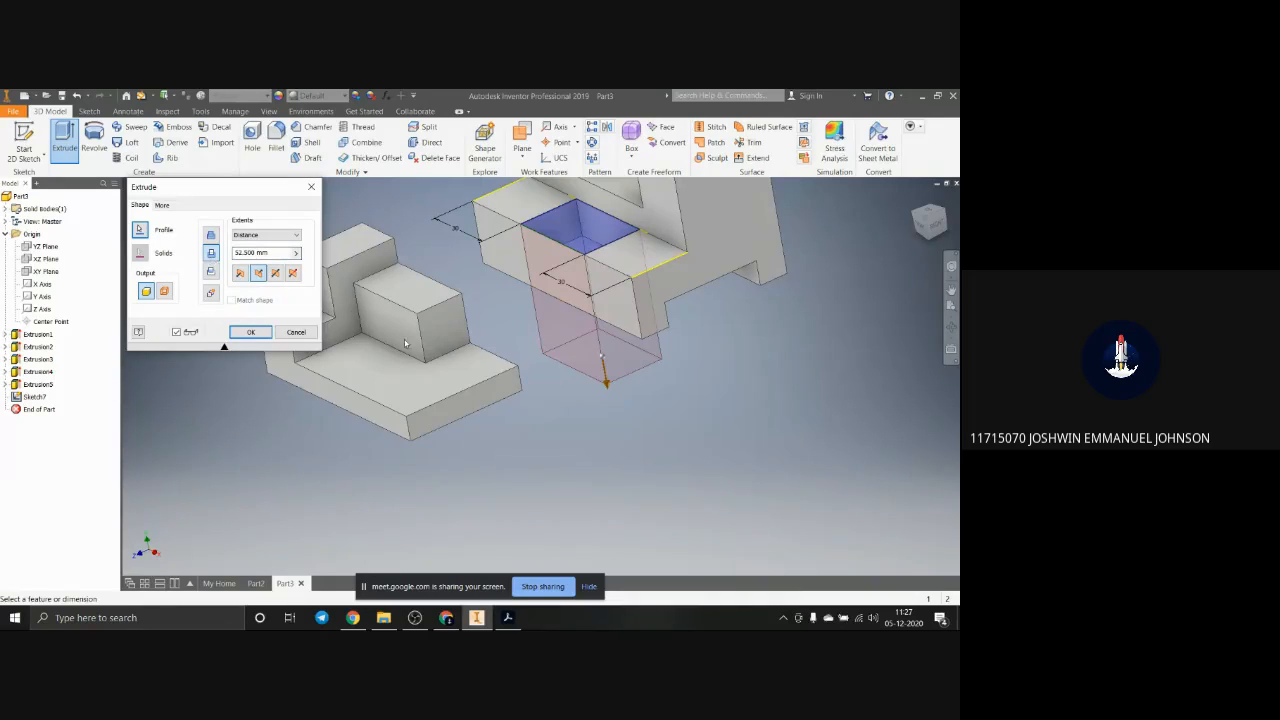
left_click(250, 333)
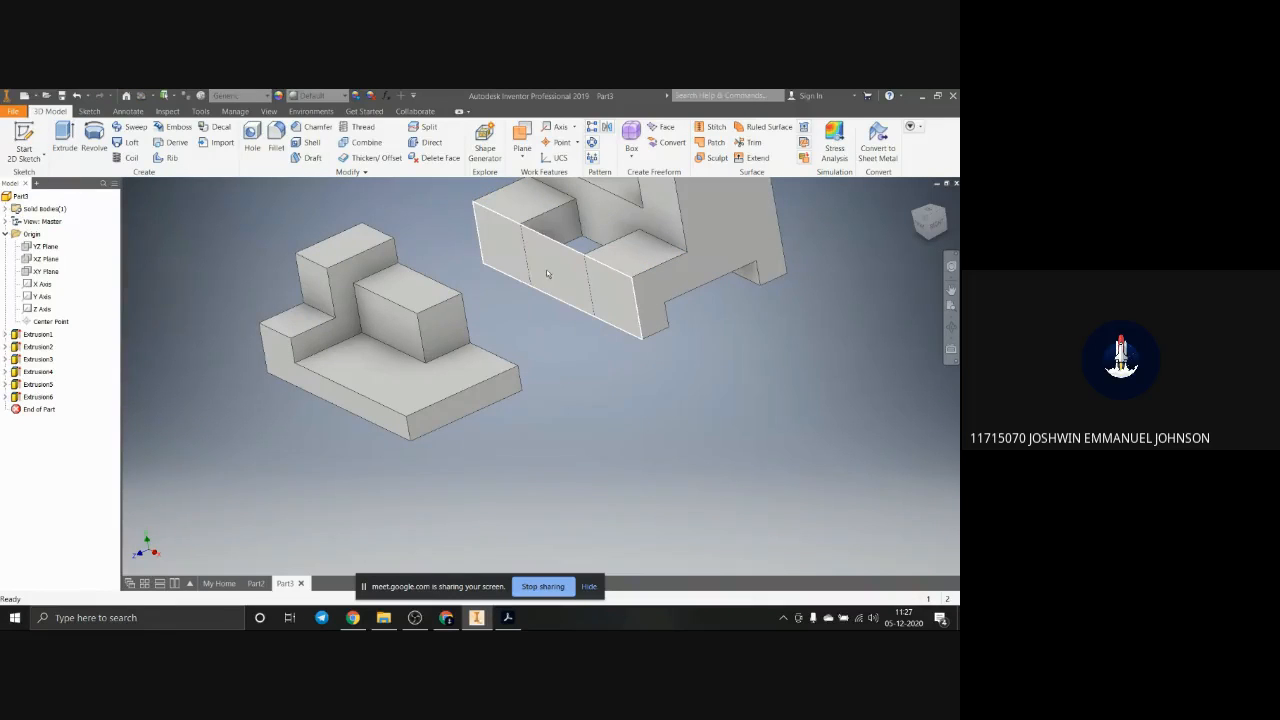
key("ctrl+z")
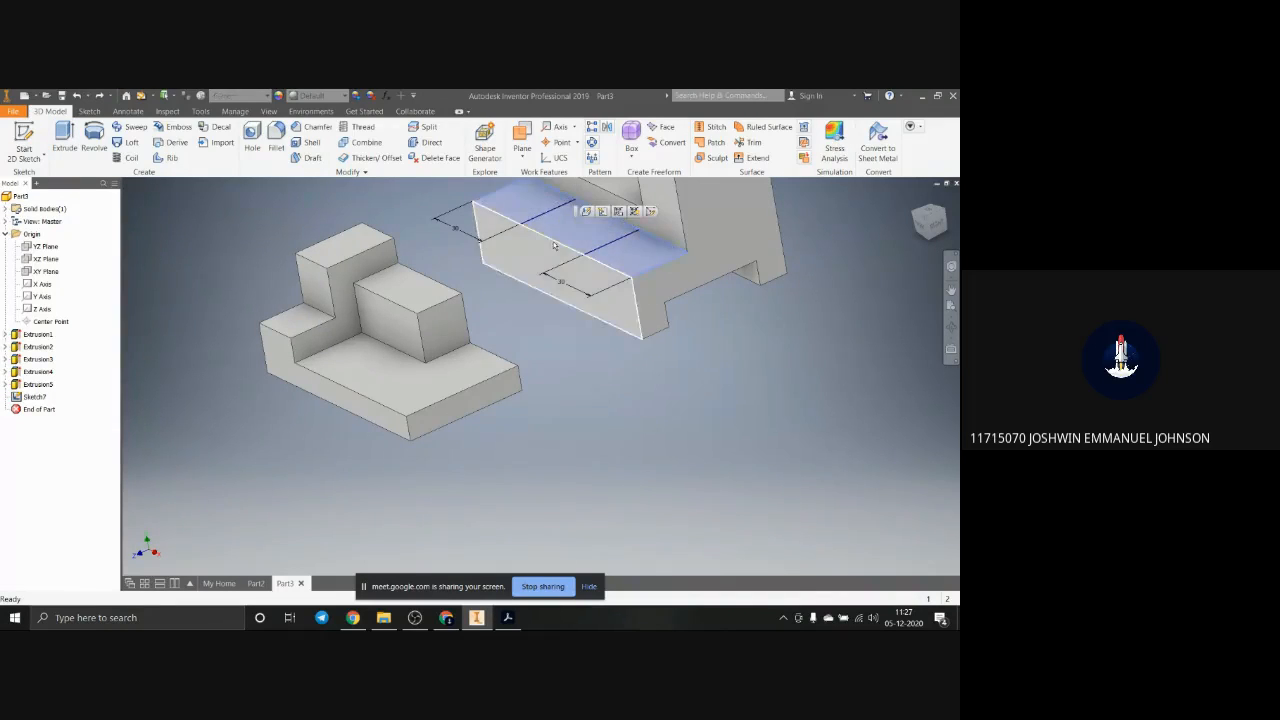
Step: Edit the lower step's sketch to extend the rectangle's front side beyond the block's front face, and finish the sketch
middle_click_drag(654, 292, 693, 272, "shift")
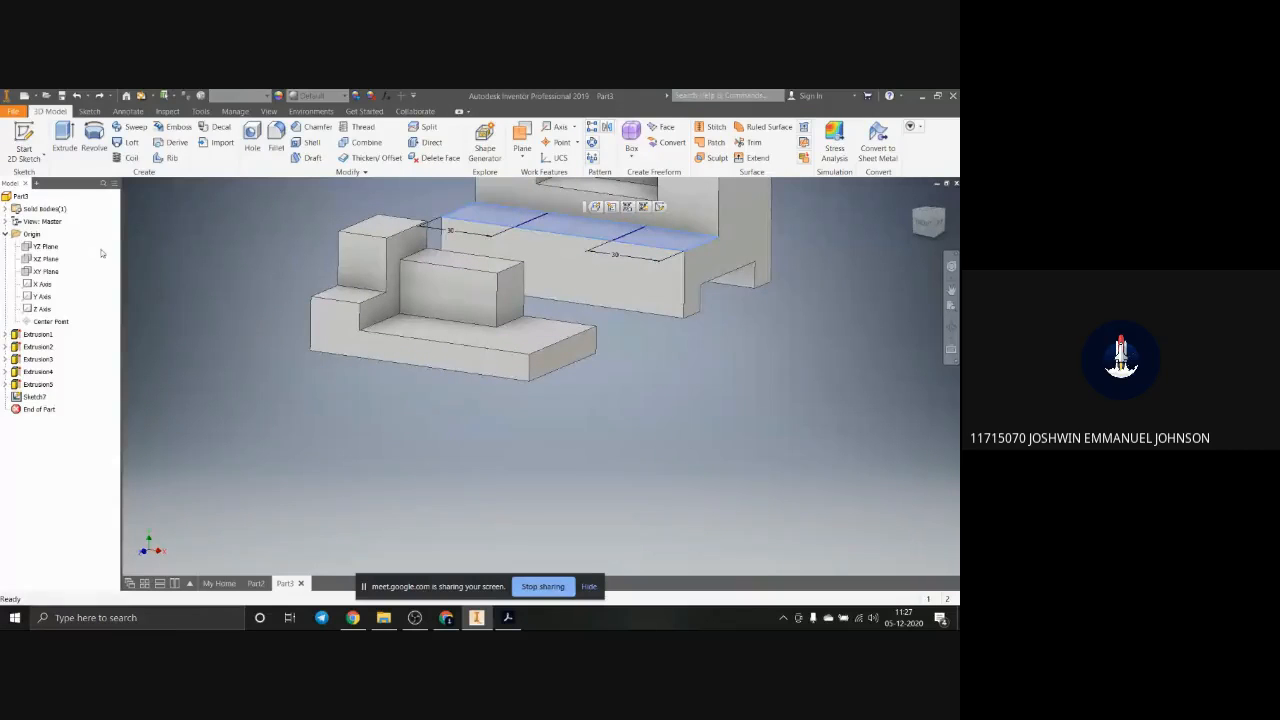
right_click(30, 397)
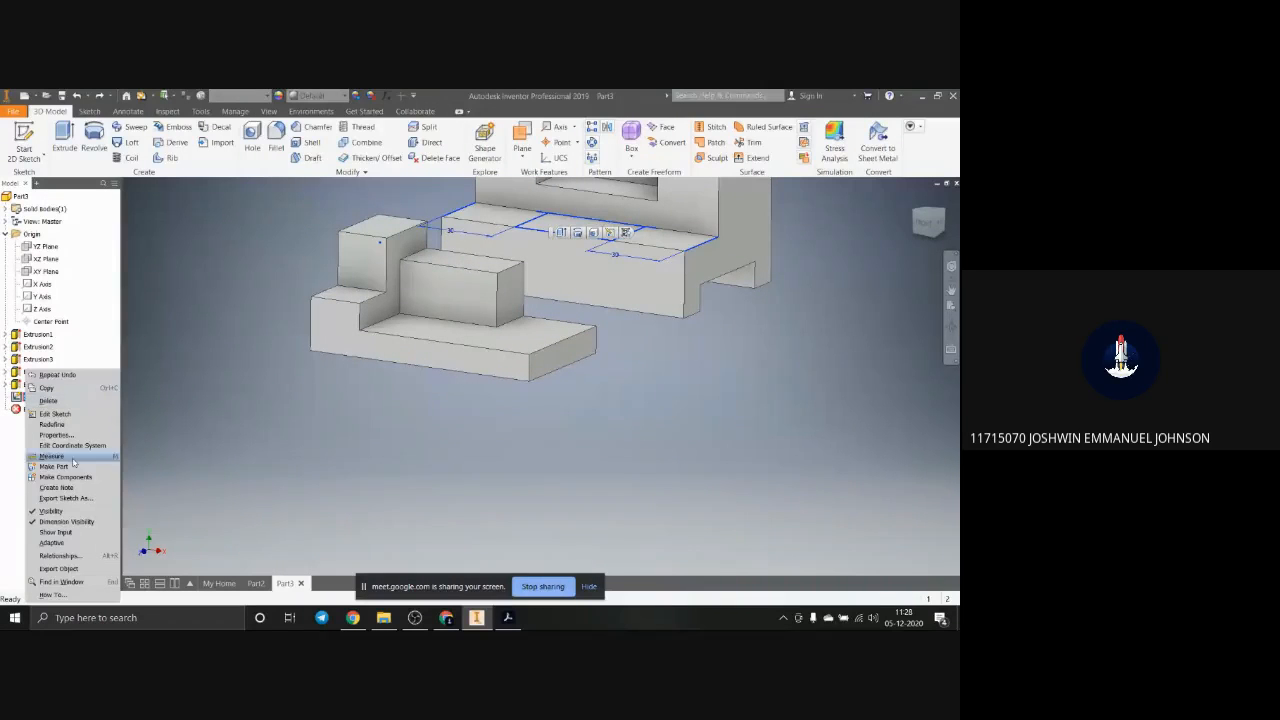
left_click(55, 414)
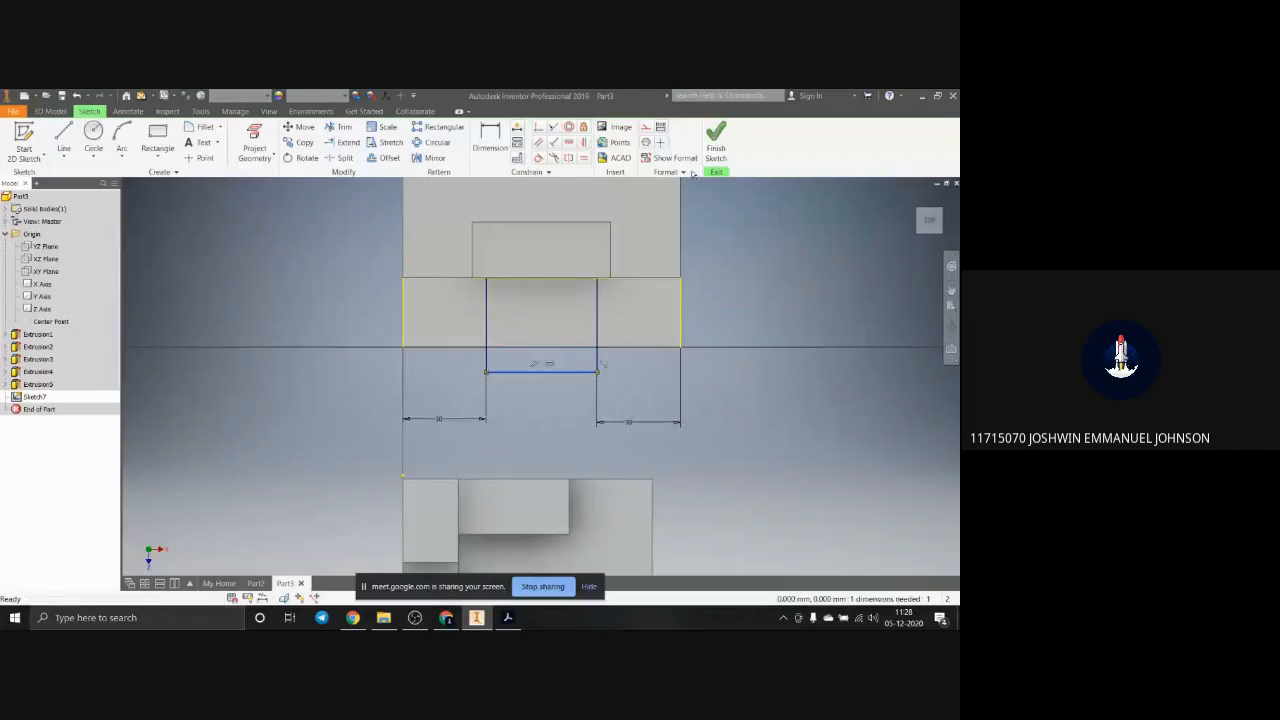
left_click(716, 140)
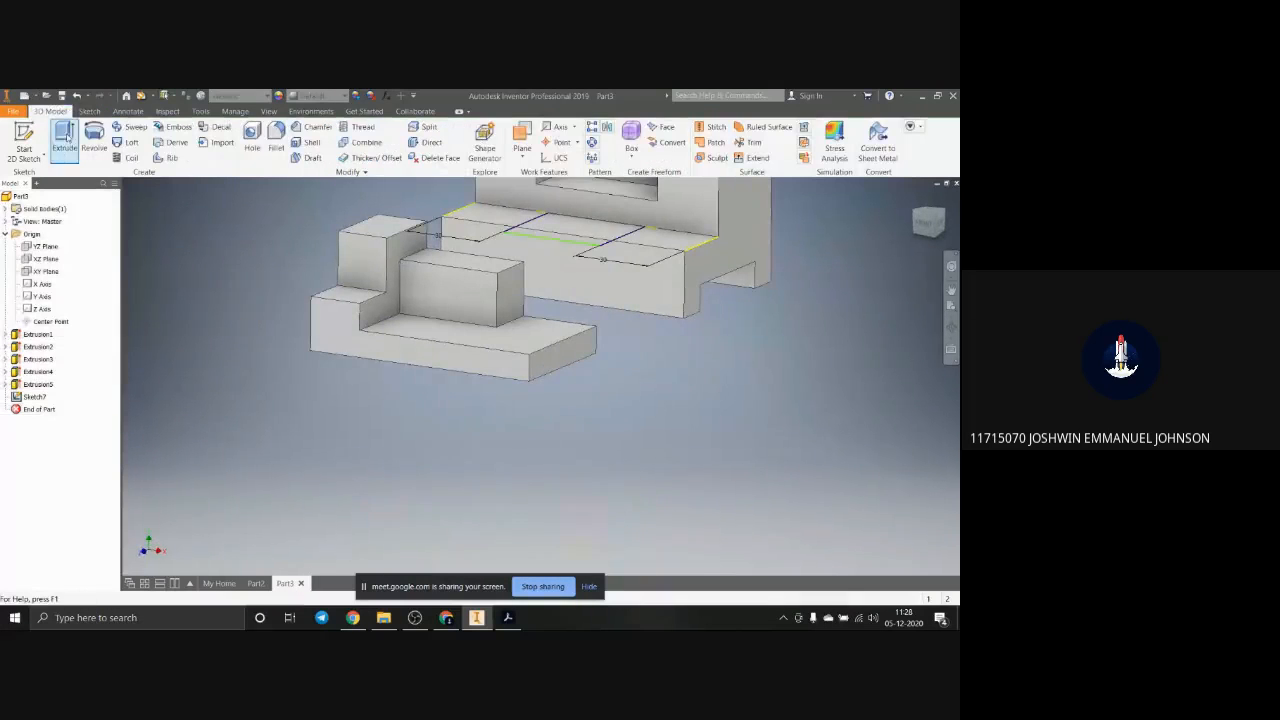
Step: Extrude the extended rectangle as a cut down past the underside of the second block's lower step, and restore the isometric view
left_click(64, 138)
scroll(566, 258, "down", 2)
scroll(566, 258, "down", 2)
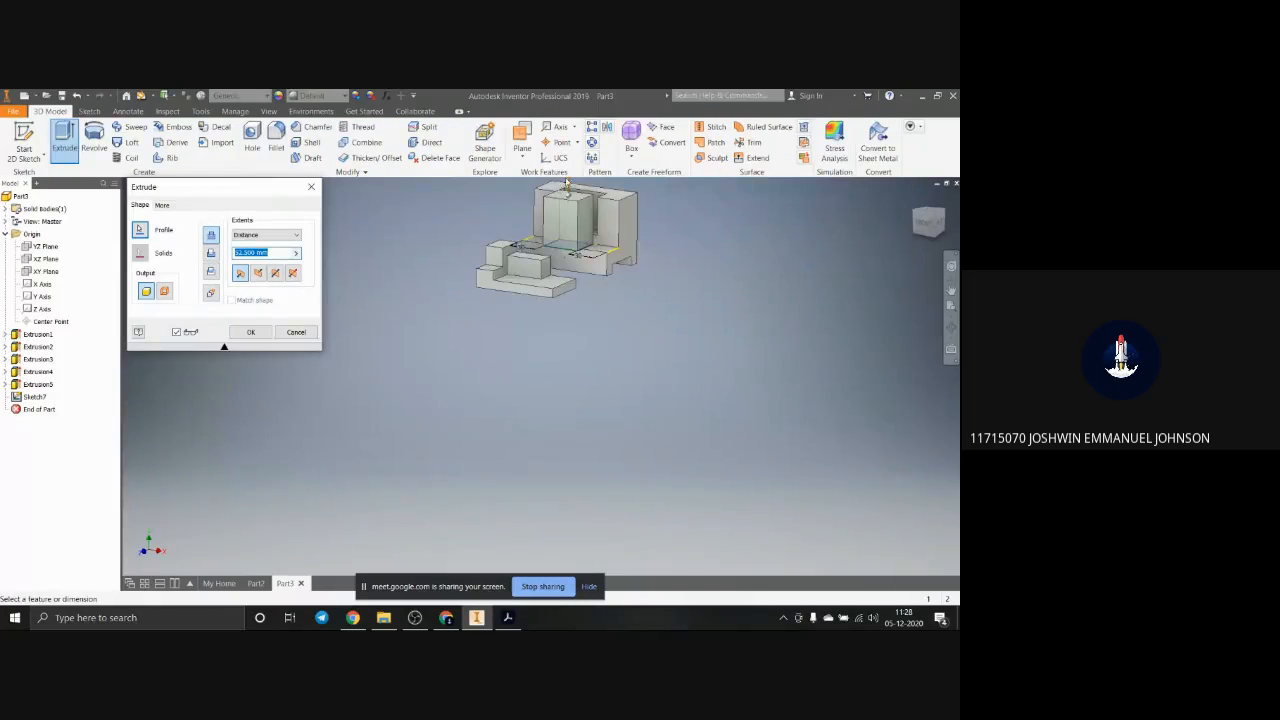
left_click_drag(568, 184, 569, 314)
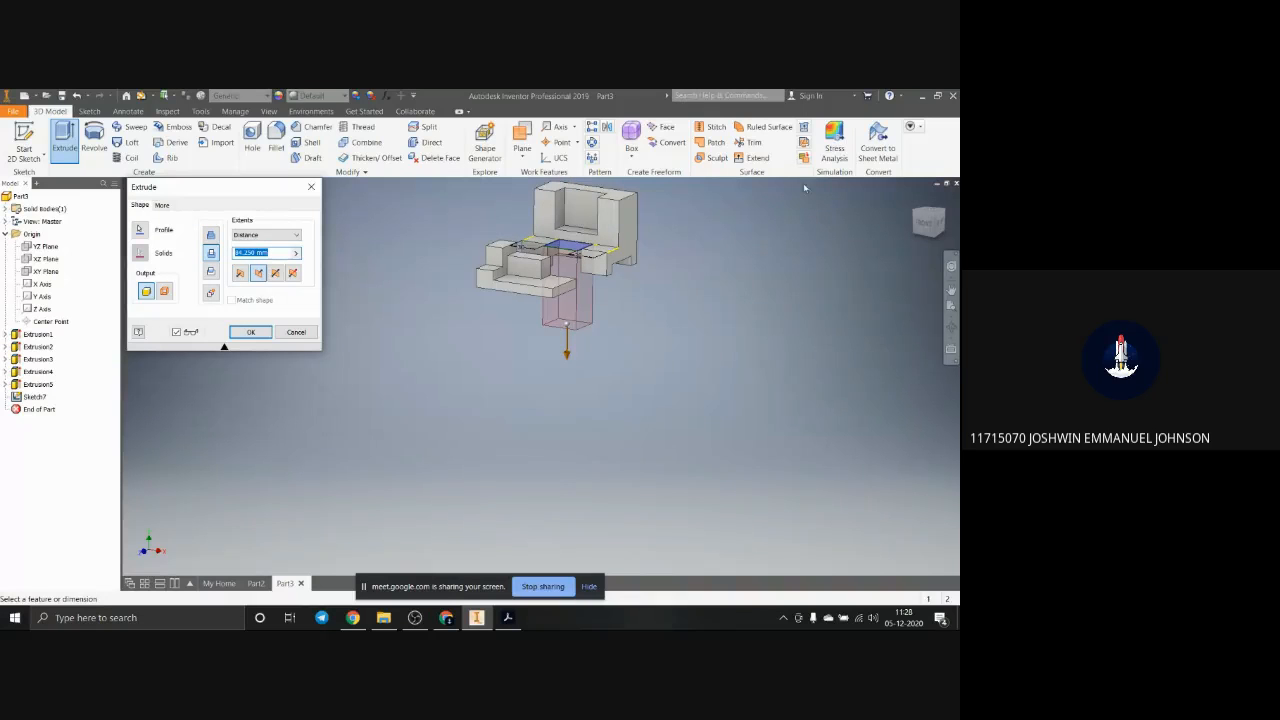
left_click(264, 331)
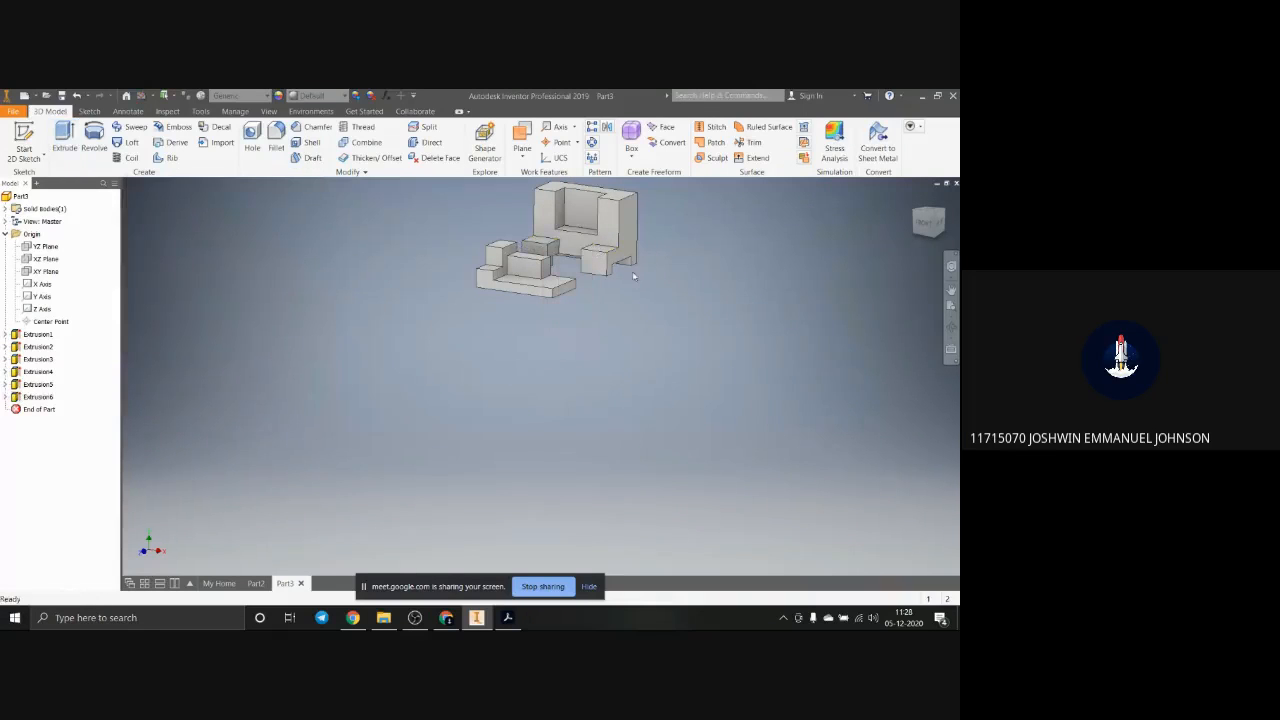
scroll(632, 272, "down", 1)
middle_click_drag(632, 272, 543, 326)
scroll(576, 308, "up", 3)
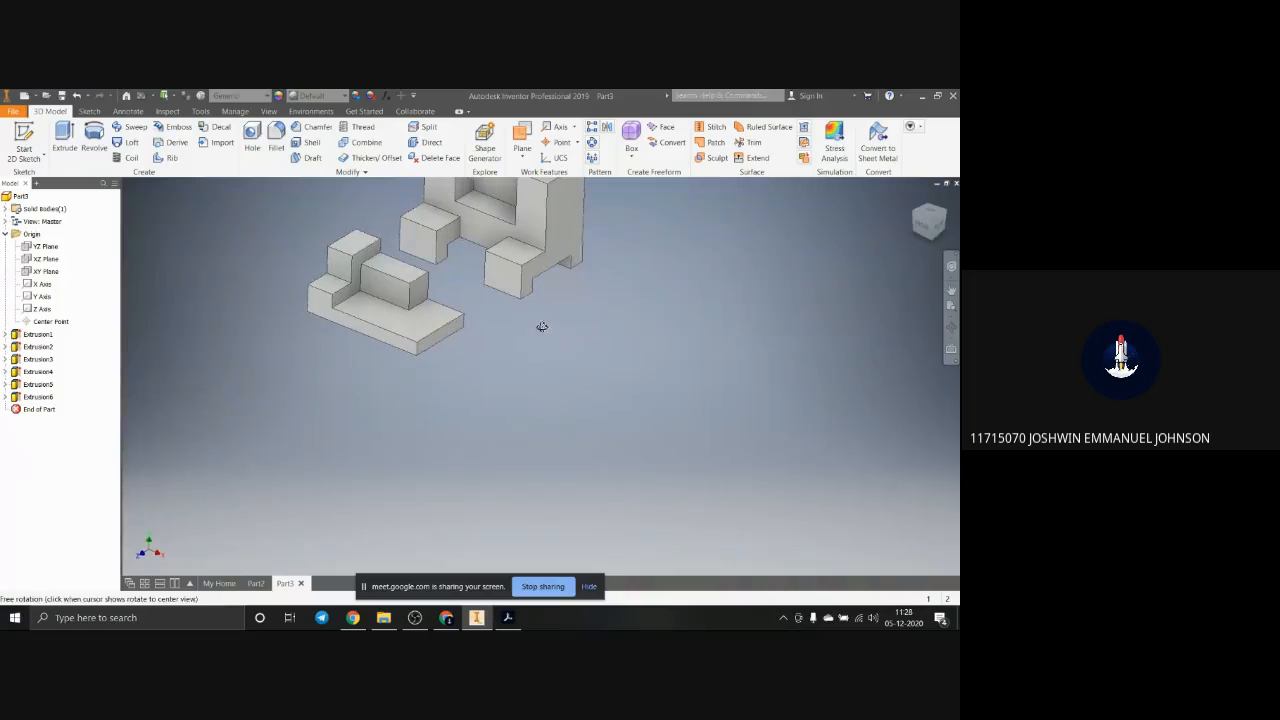
left_click(913, 196)
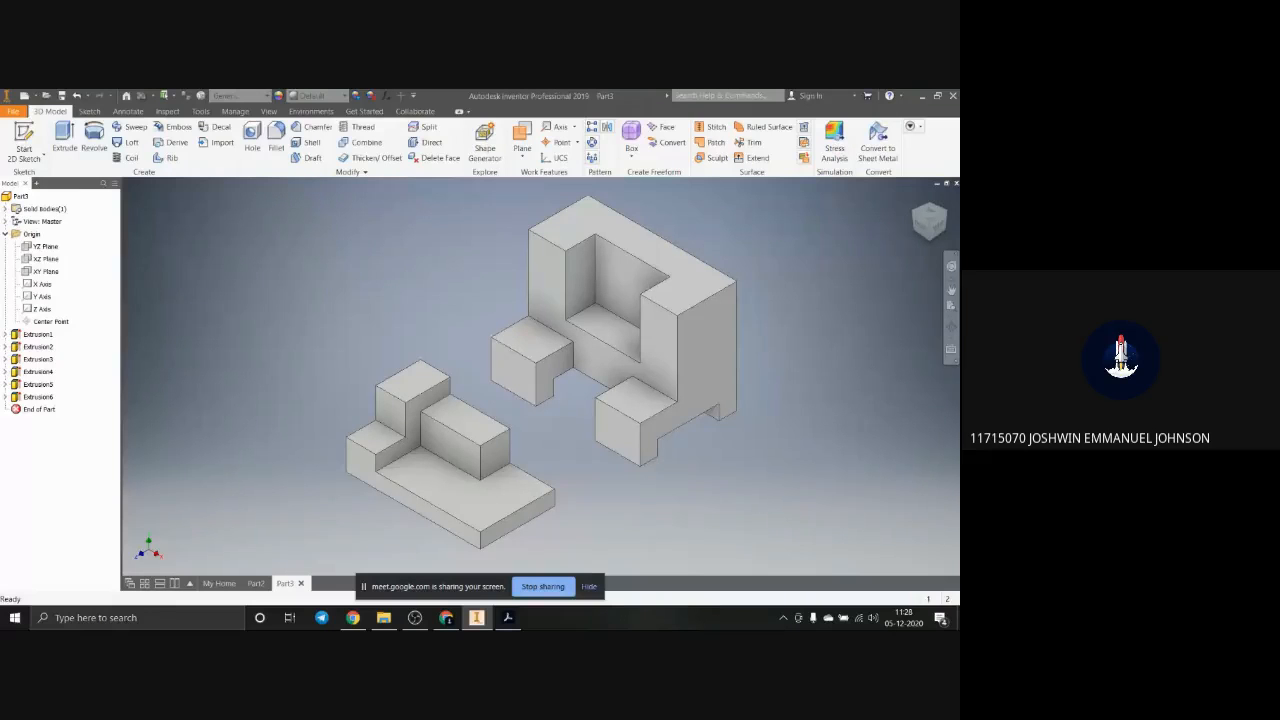
Step: Check the first block's corner cutout in the Acrobat reference drawing, and start a sketch on its base's top face in Inventor
left_click_drag(1250, 150, 757, 144)
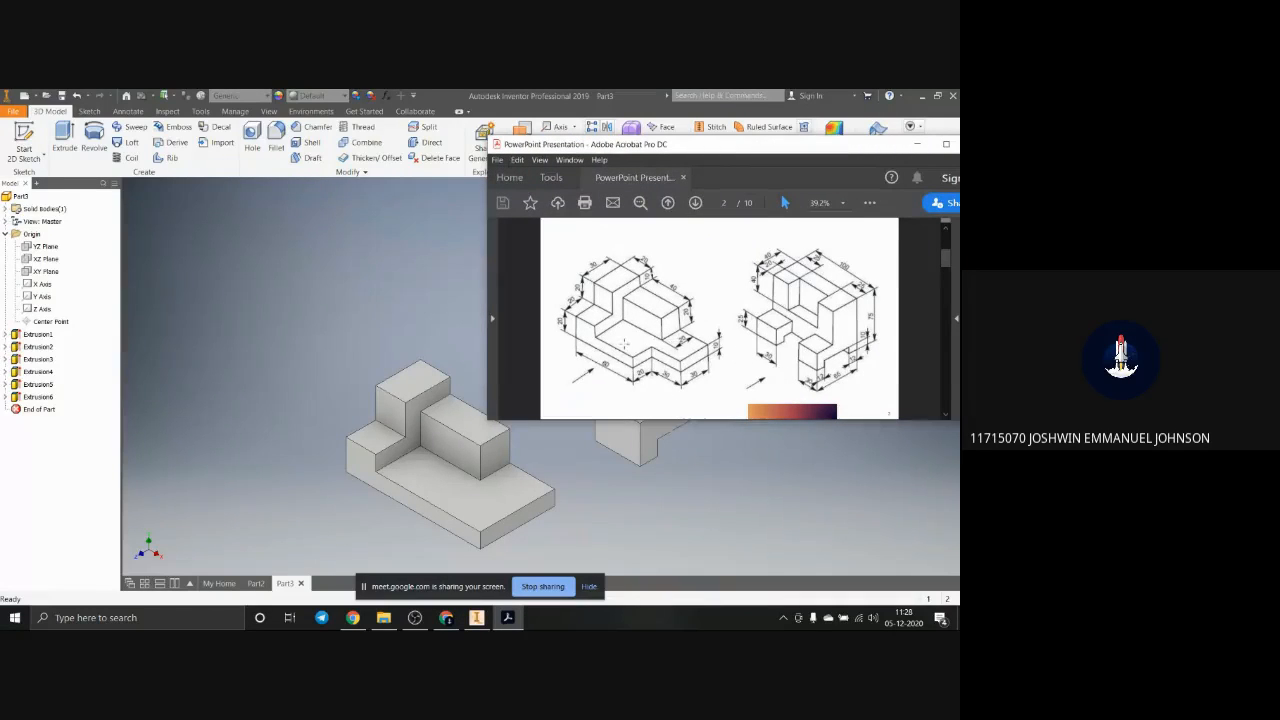
left_click(511, 490)
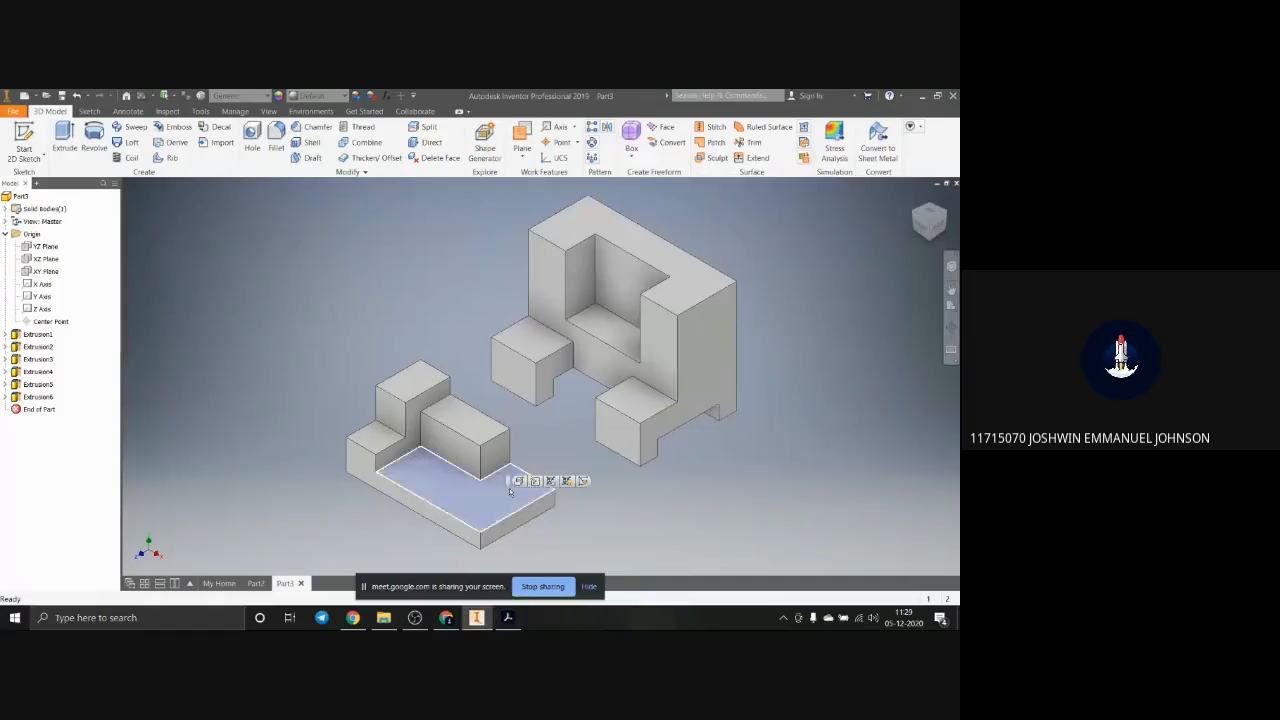
left_click(583, 483)
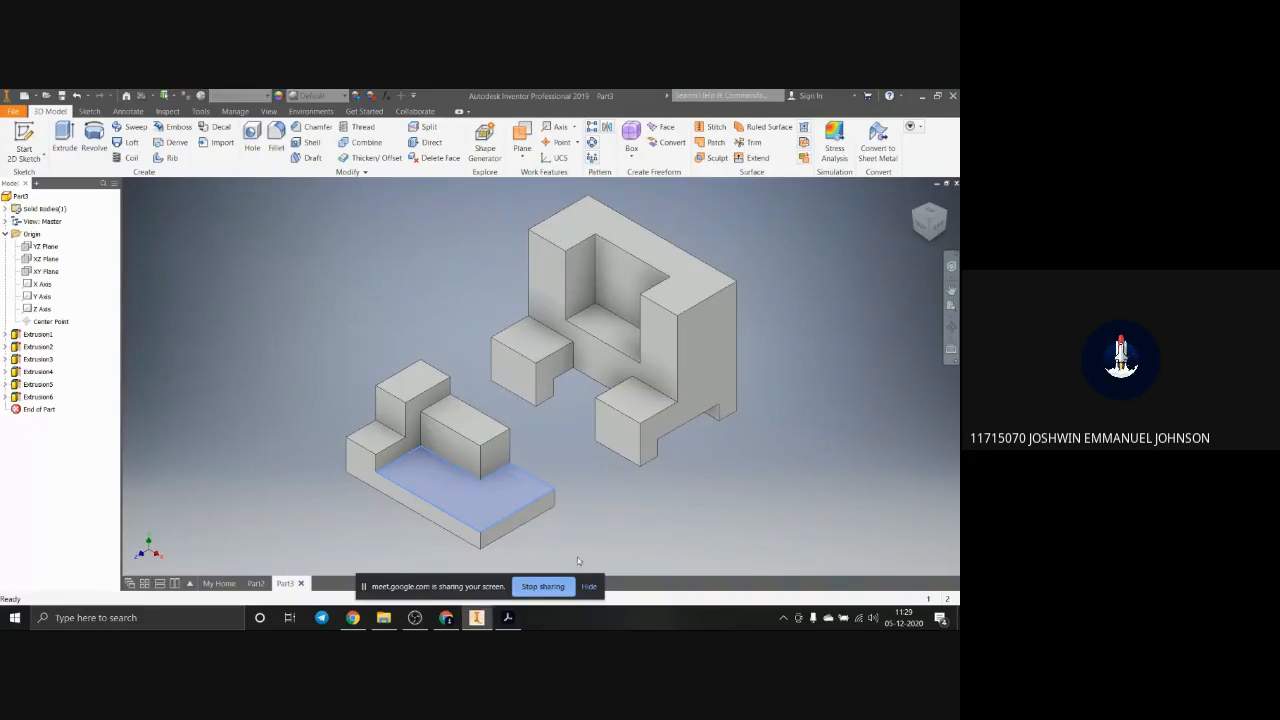
left_click(511, 615)
left_click_drag(738, 154, 959, 160)
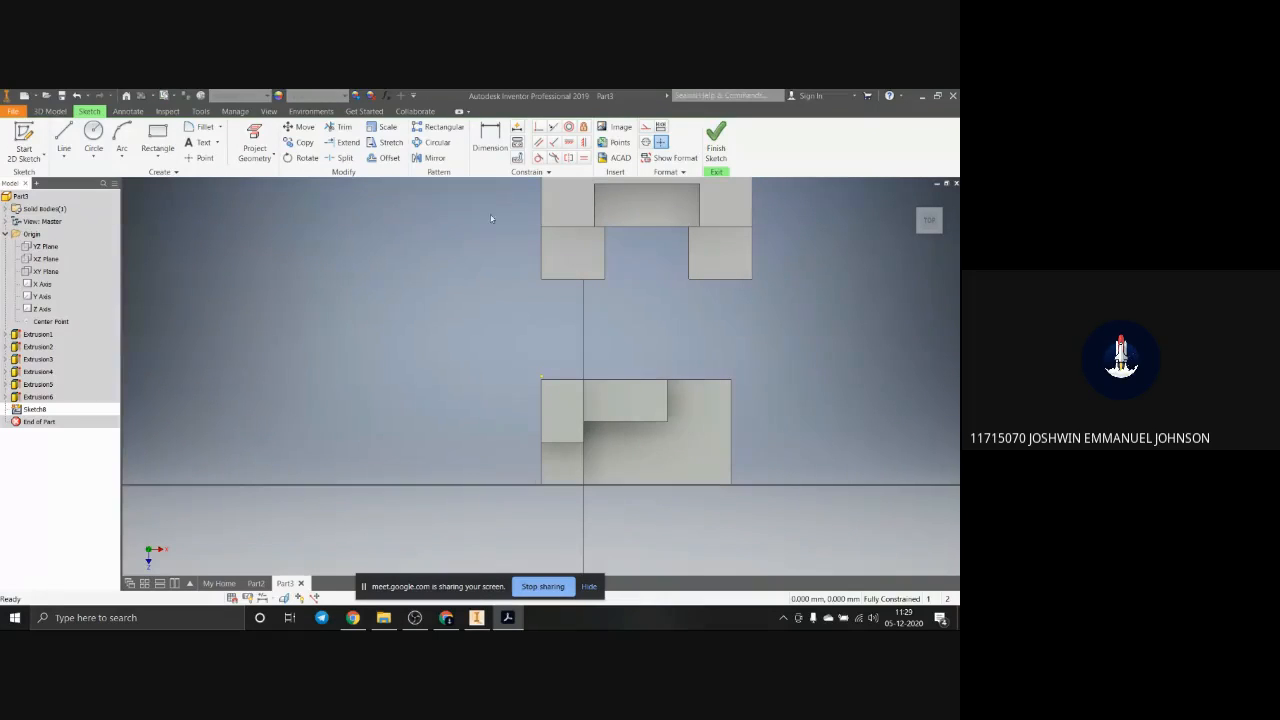
Step: Sketch a rectangle about 22 by 16 mm at the front right corner of the first block's base
left_click(157, 132)
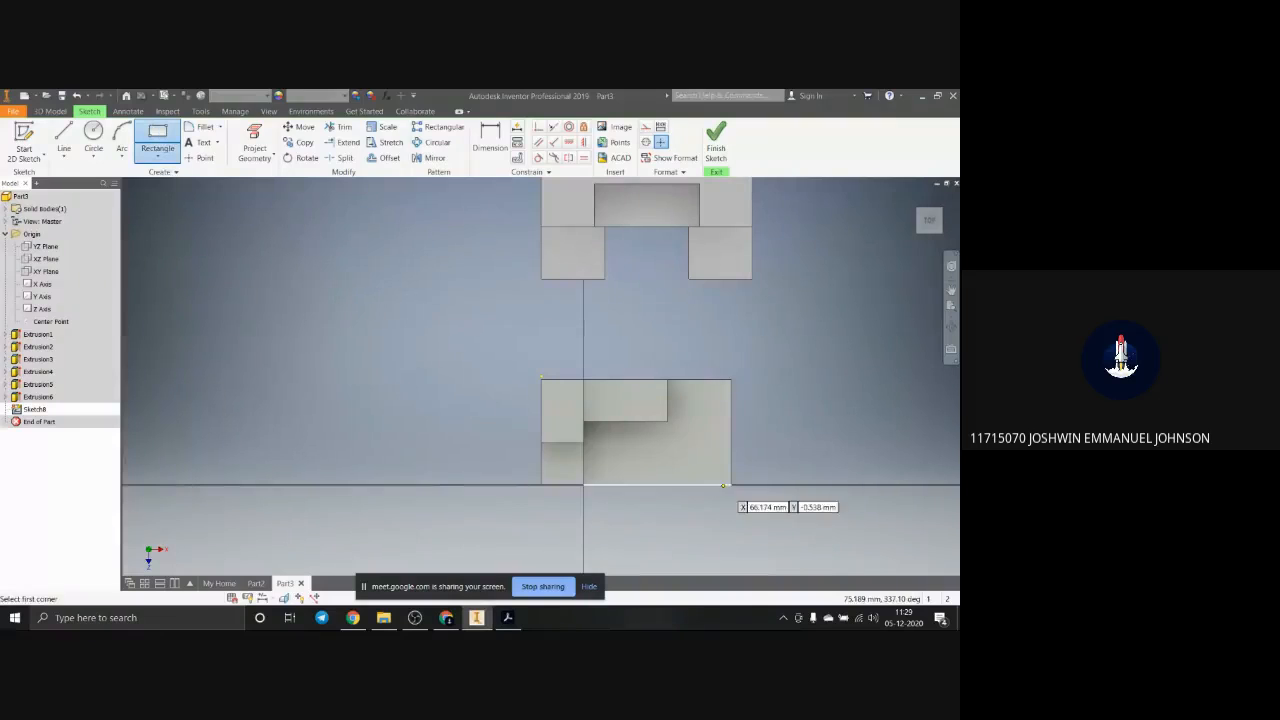
left_click(732, 485)
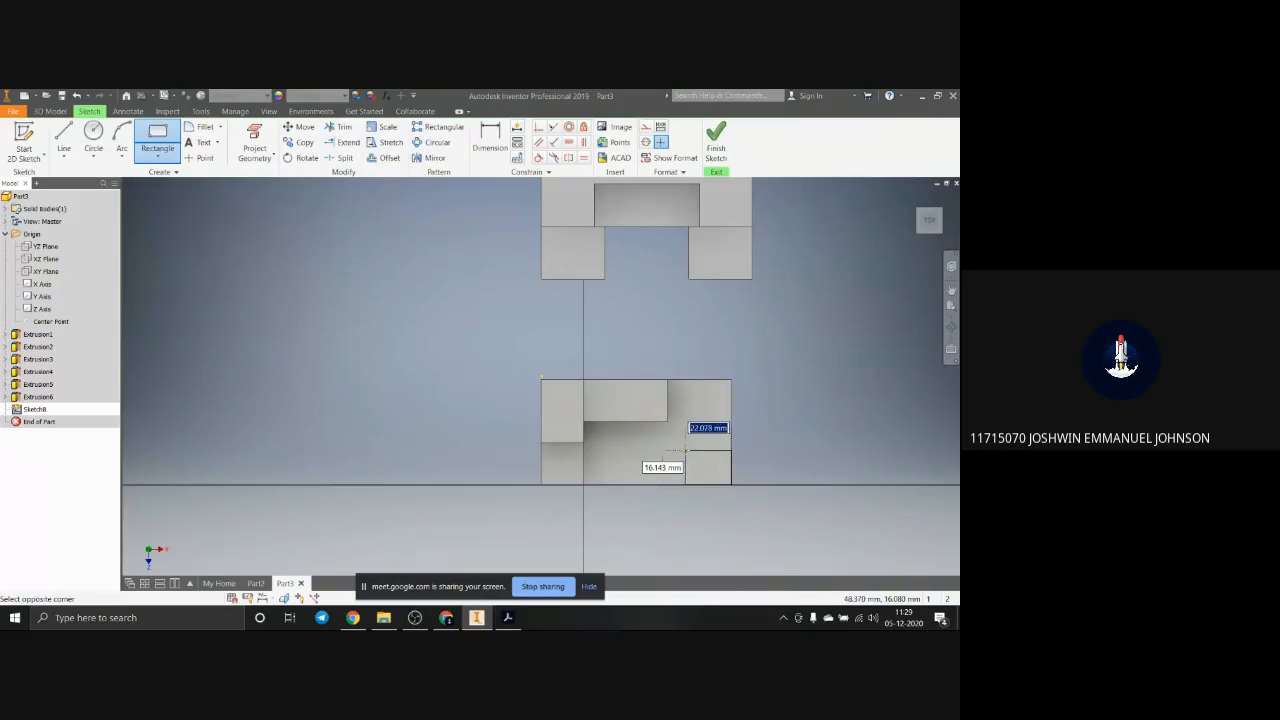
left_click(685, 451)
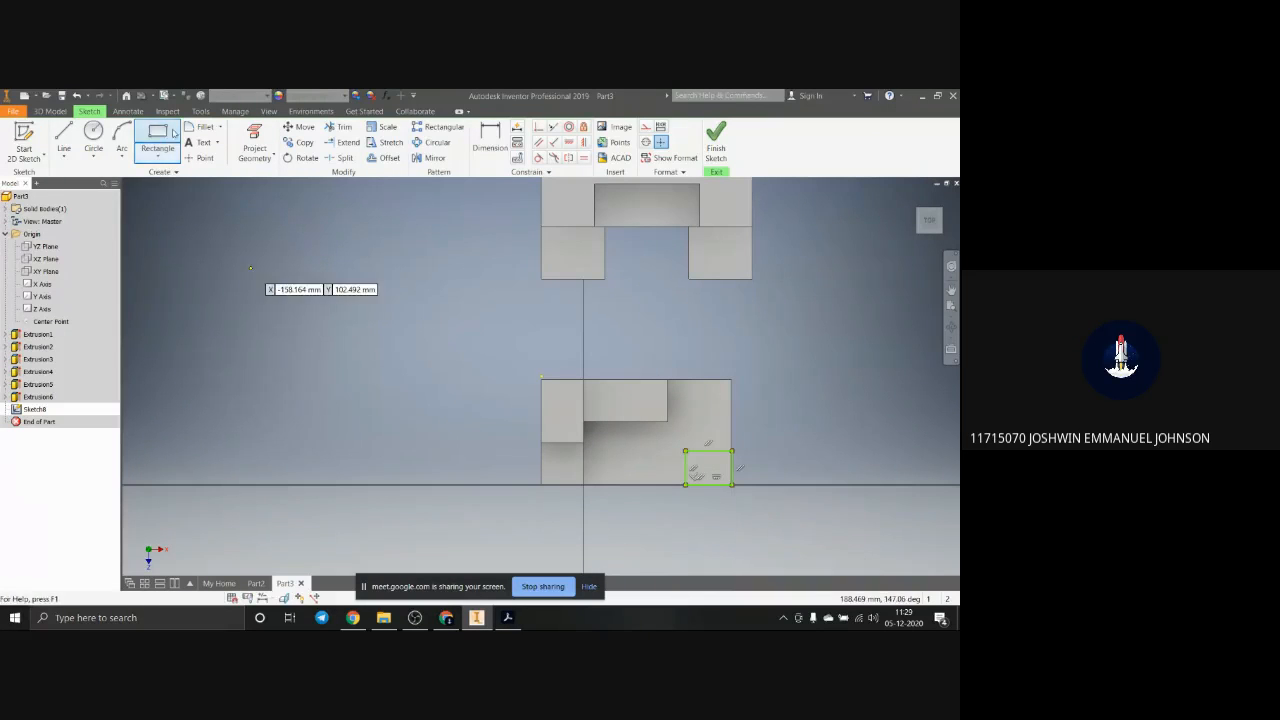
Step: Dimension the corner rectangle's depth on the first block's base as 20 mm
key("d")
left_click(686, 465)
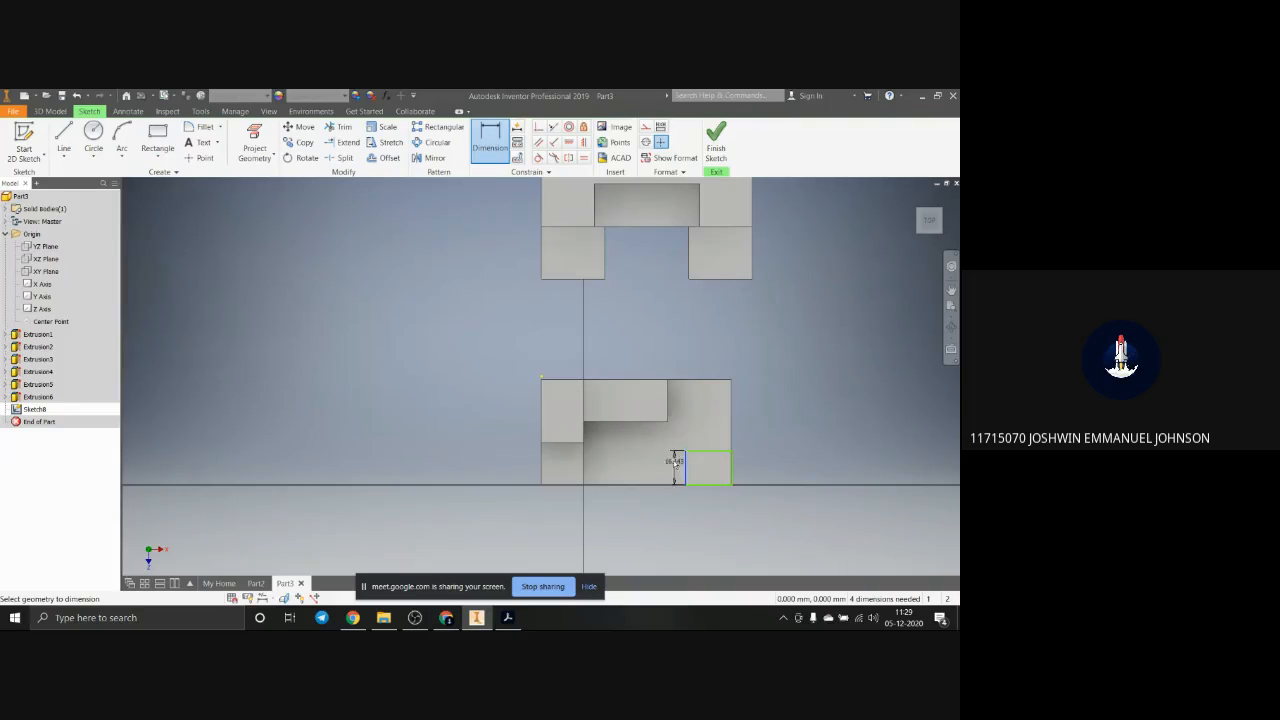
left_click(654, 467)
type("20")
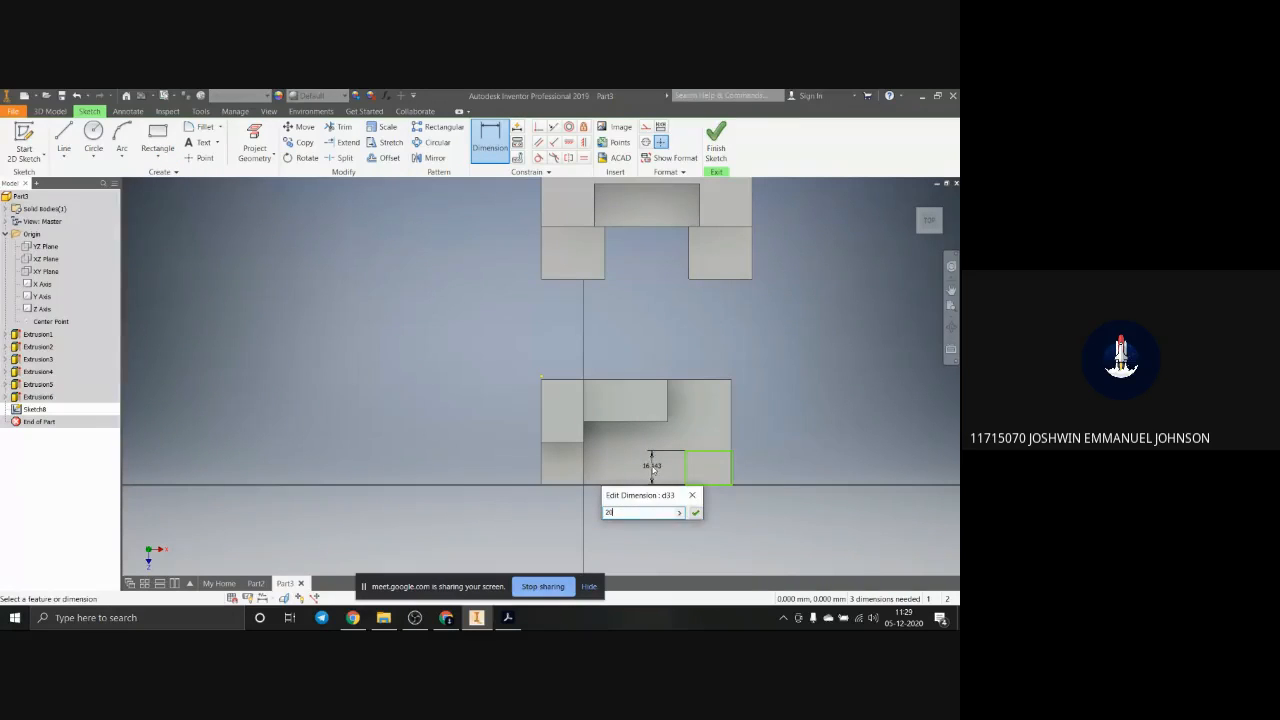
key("Return")
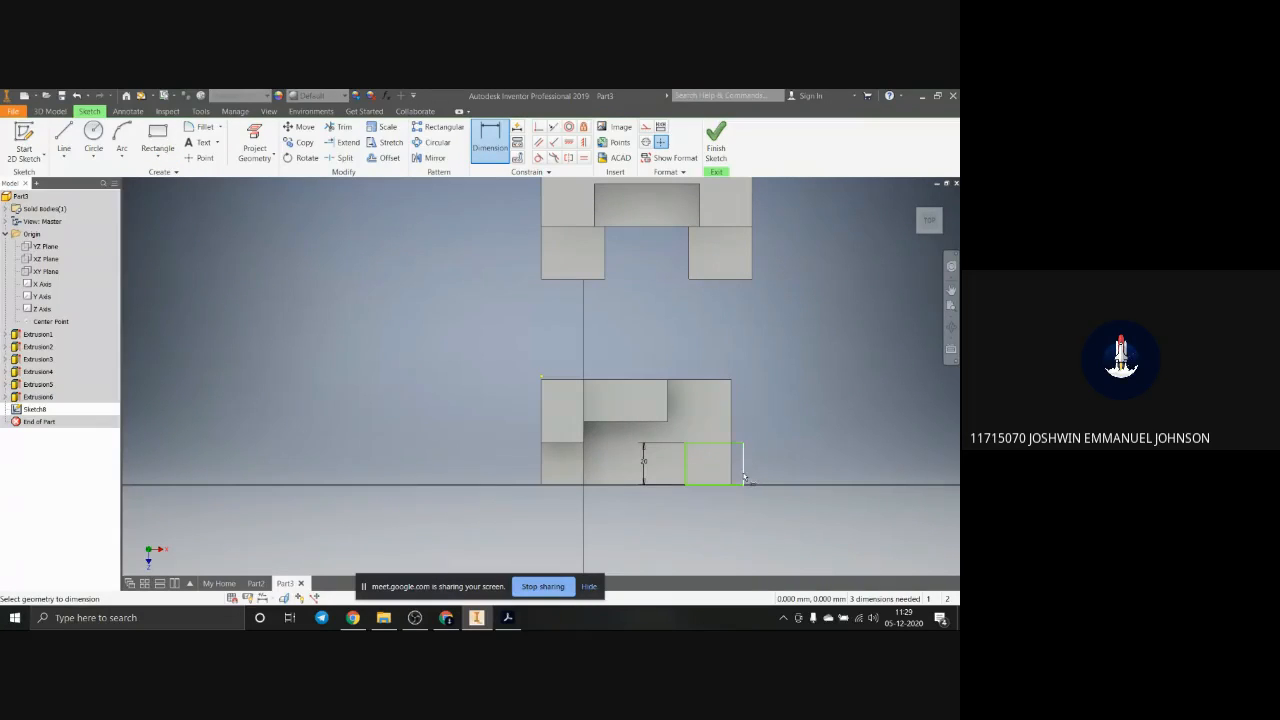
key("Escape")
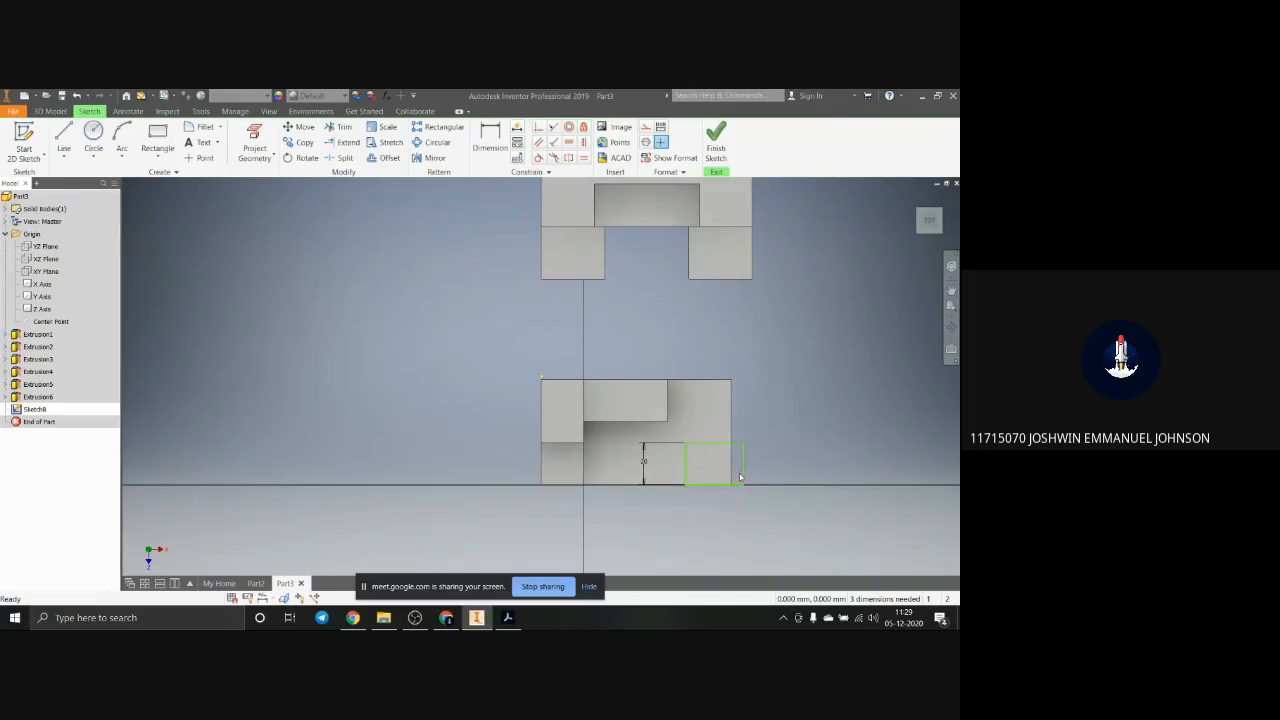
Step: Undo the 20 mm dimension and the corner rectangle on the first block's base
key("ctrl+z")
scroll(740, 492, "up", 5)
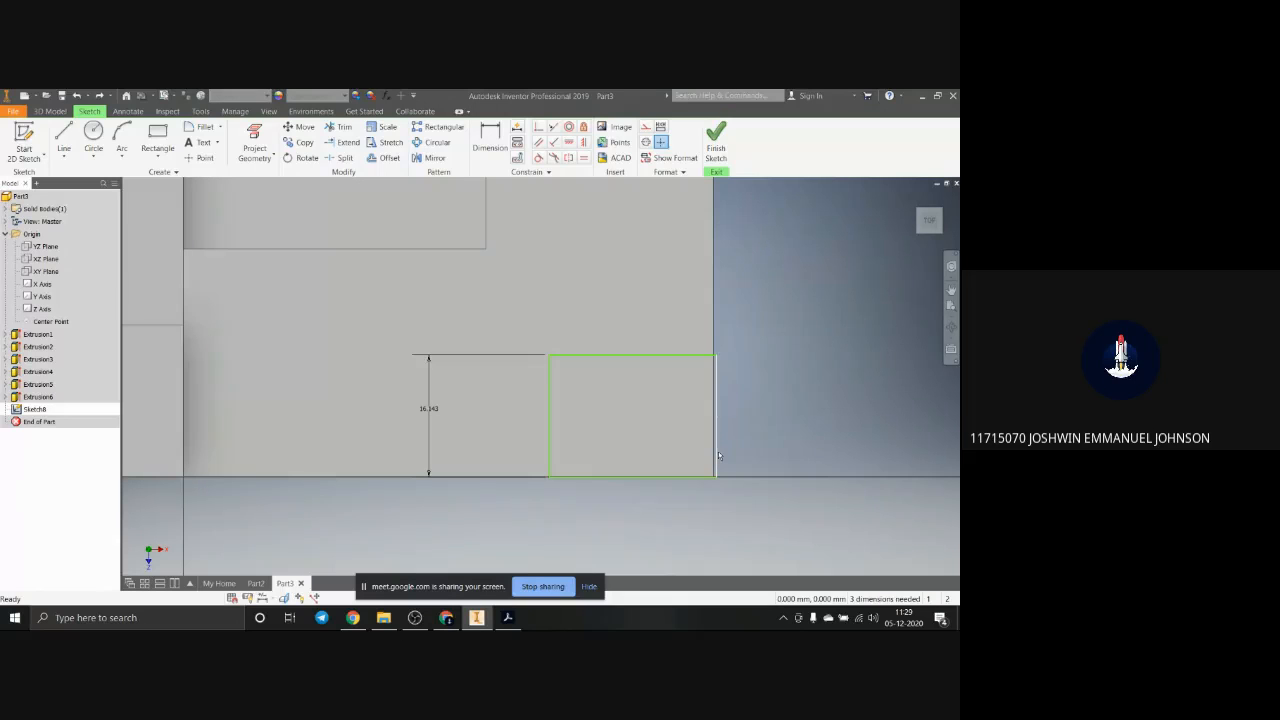
key("ctrl+z")
key("ctrl+z")
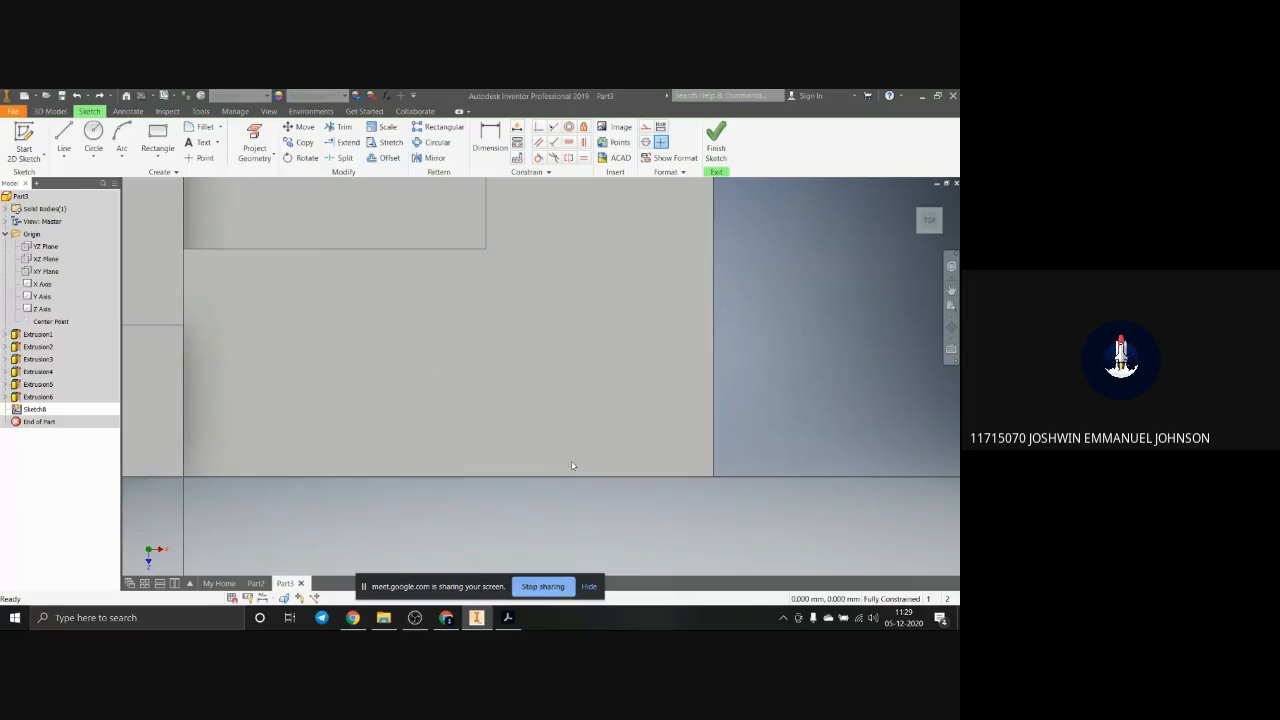
left_click(157, 135)
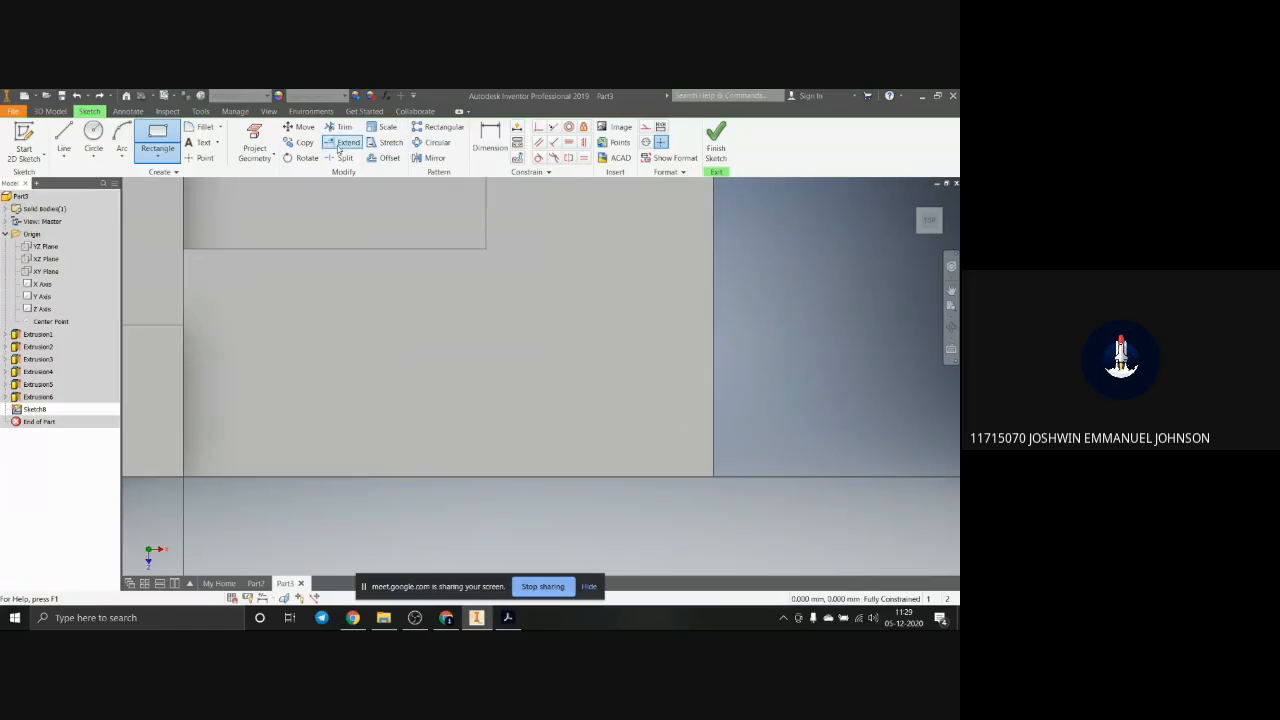
key("Escape")
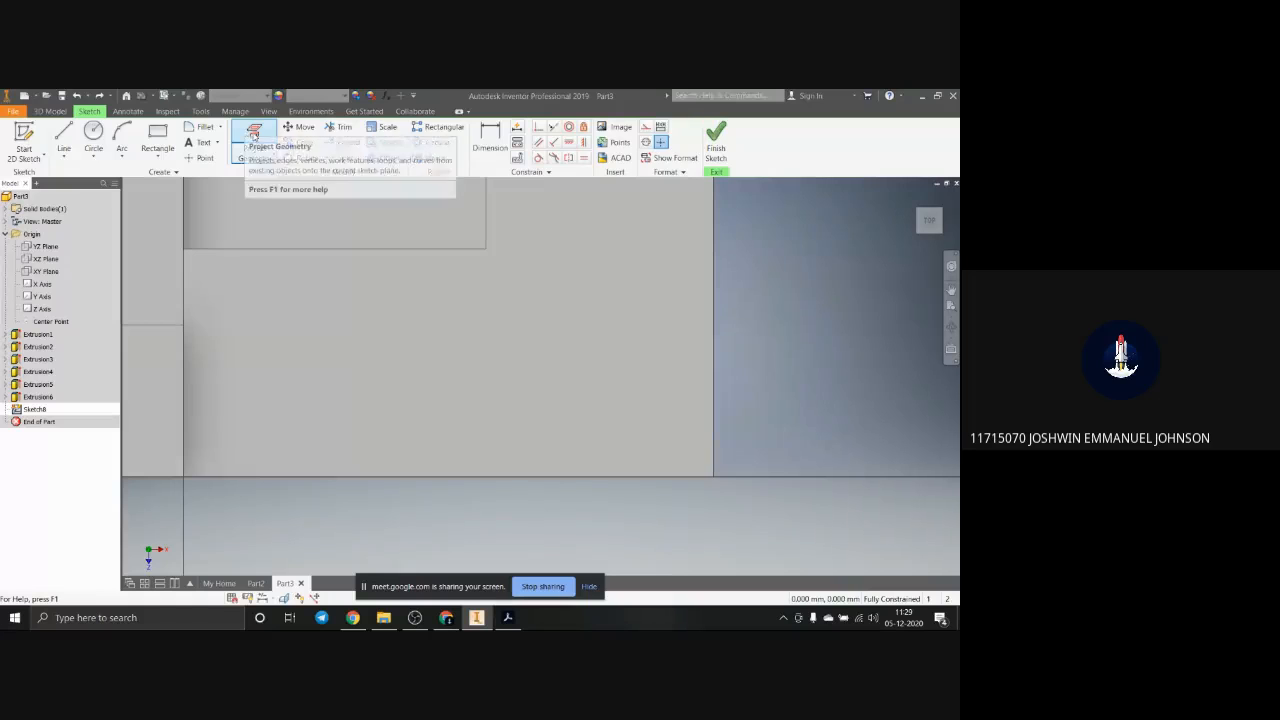
Step: Project the edges of the first block's base top face into the sketch
left_click(254, 135)
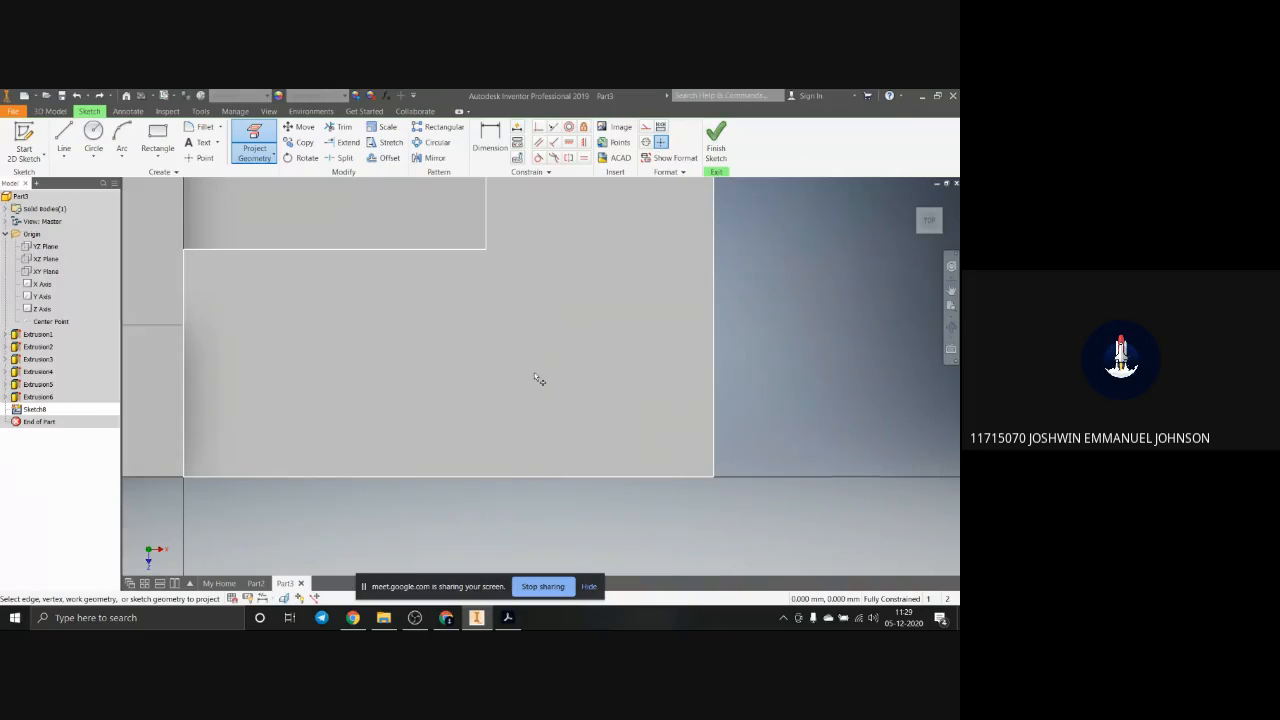
scroll(537, 374, "down", 4)
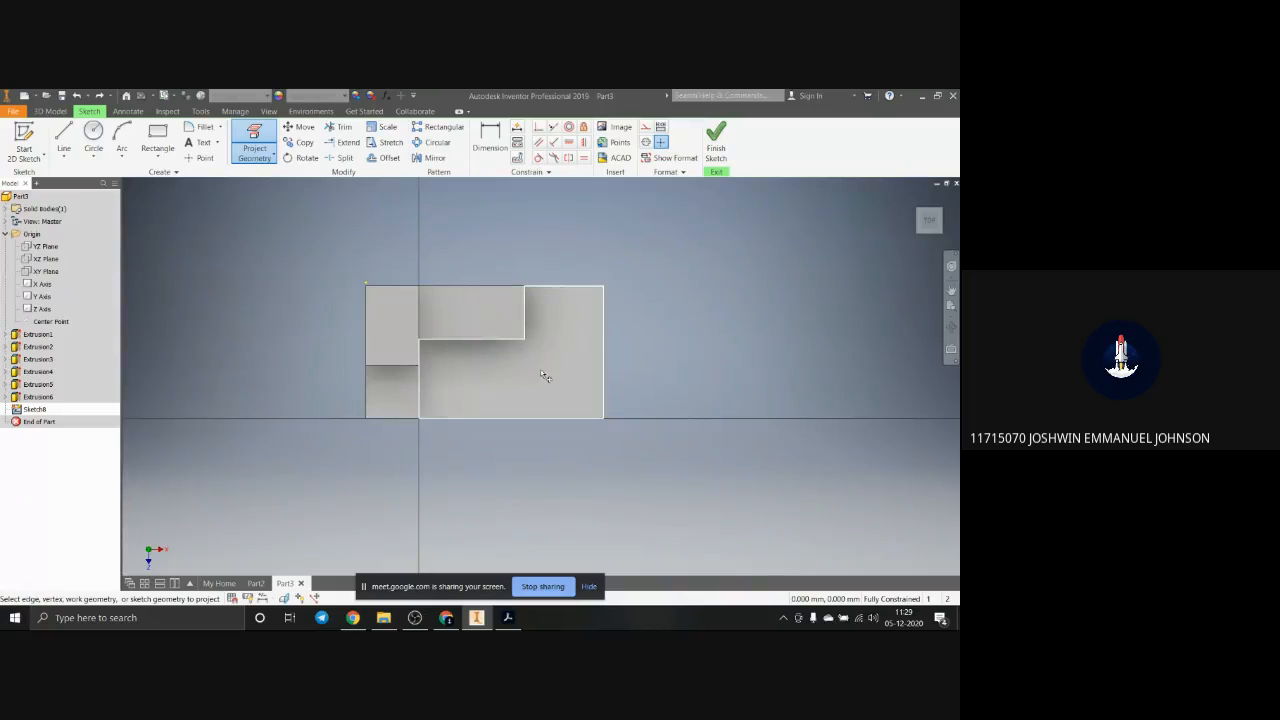
scroll(566, 396, "up", 3)
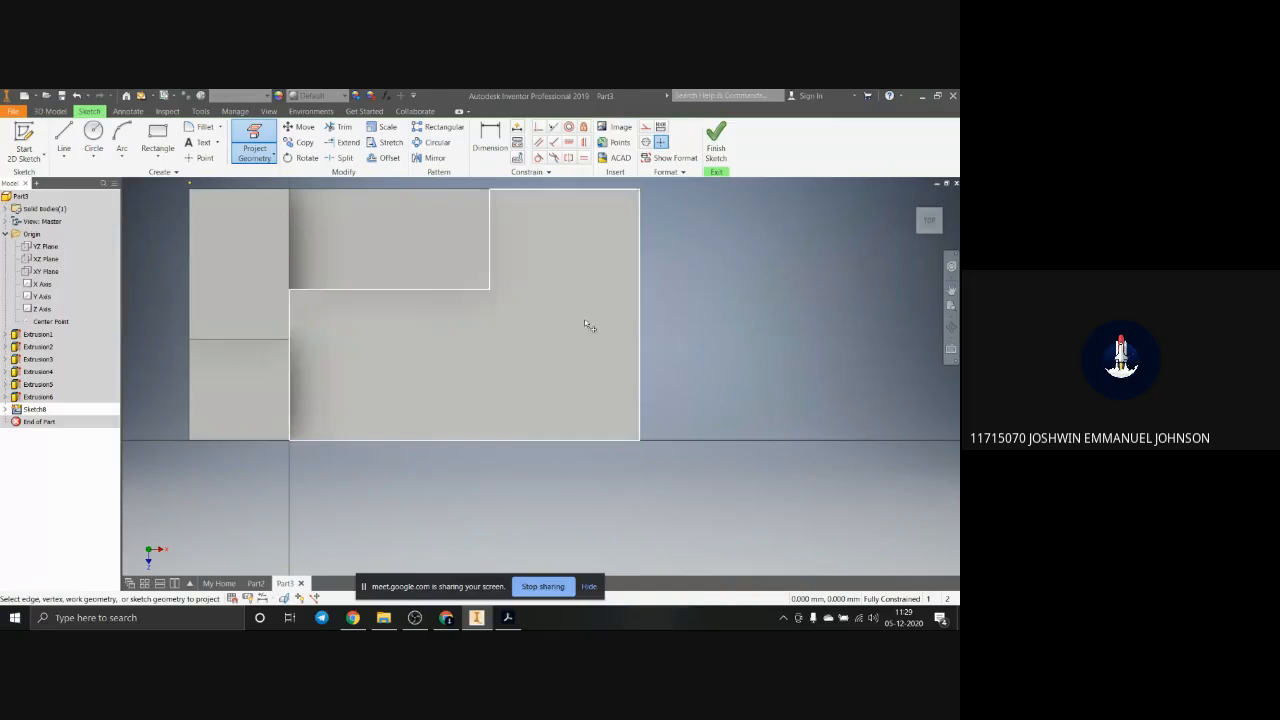
left_click(461, 328)
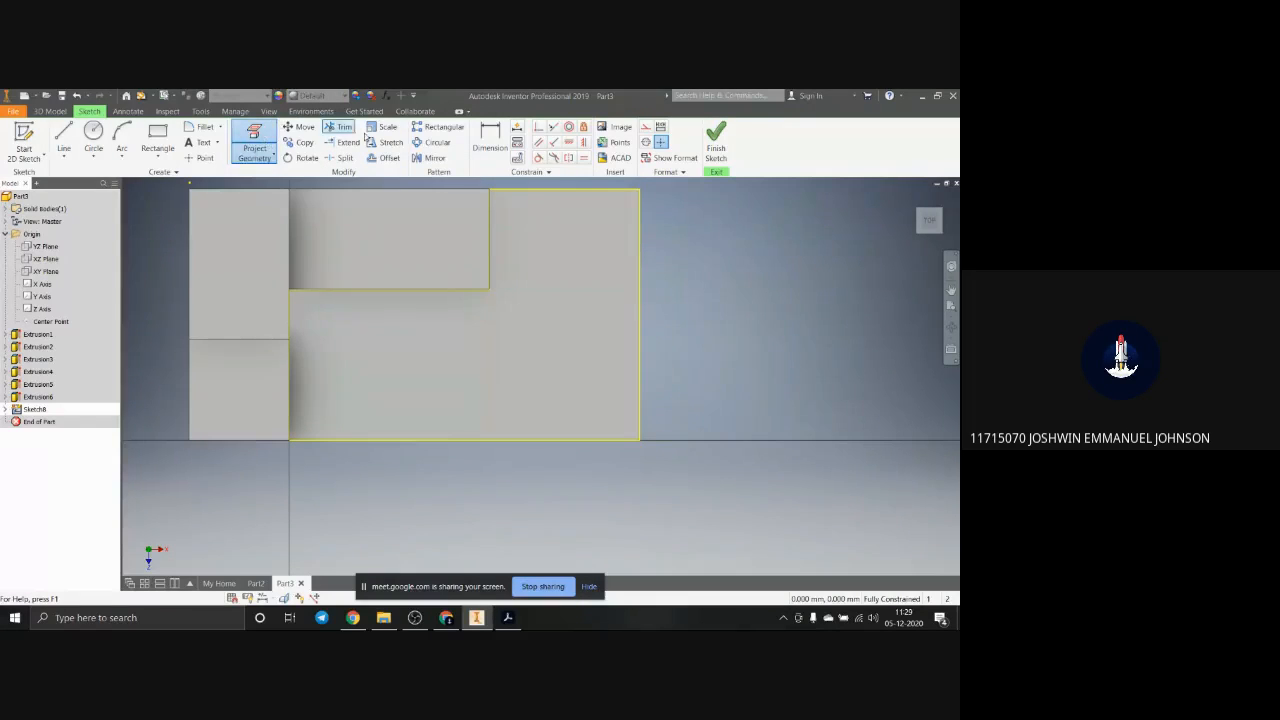
left_click(254, 142)
left_click(316, 315)
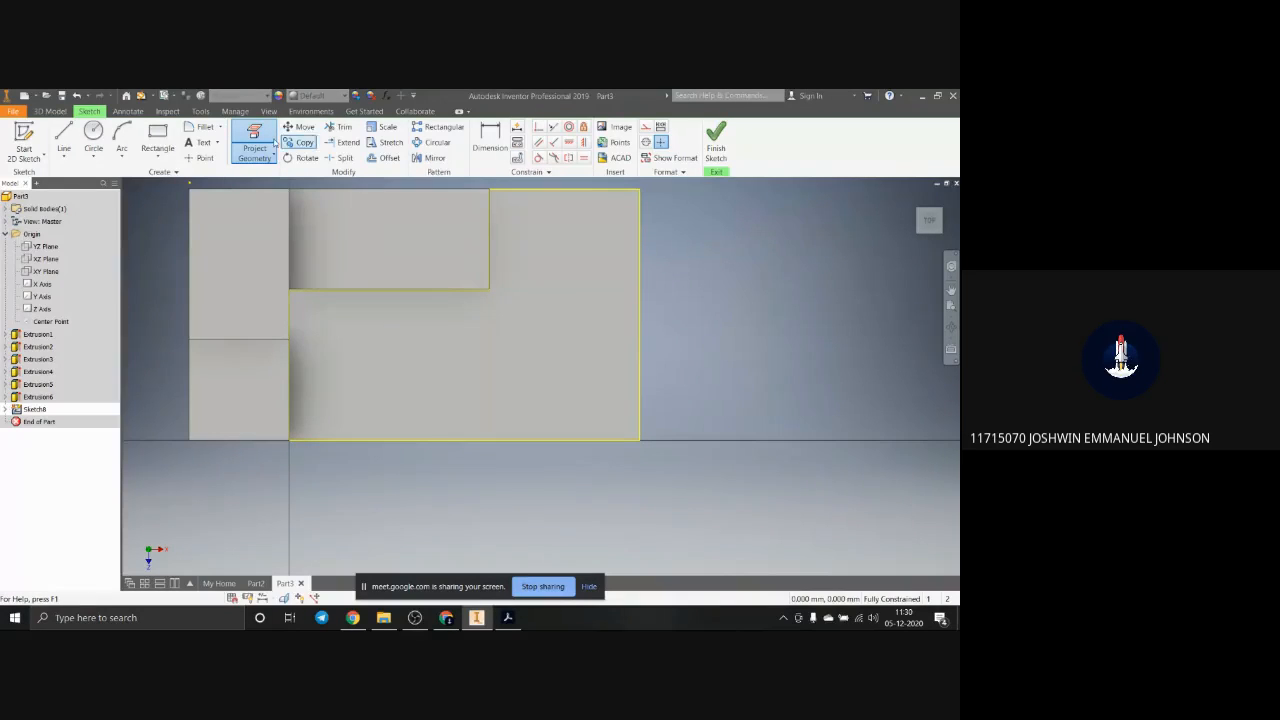
Step: Sketch a rectangle about 20 by 16 mm from the projected front right corner of the base's top face
left_click(157, 138)
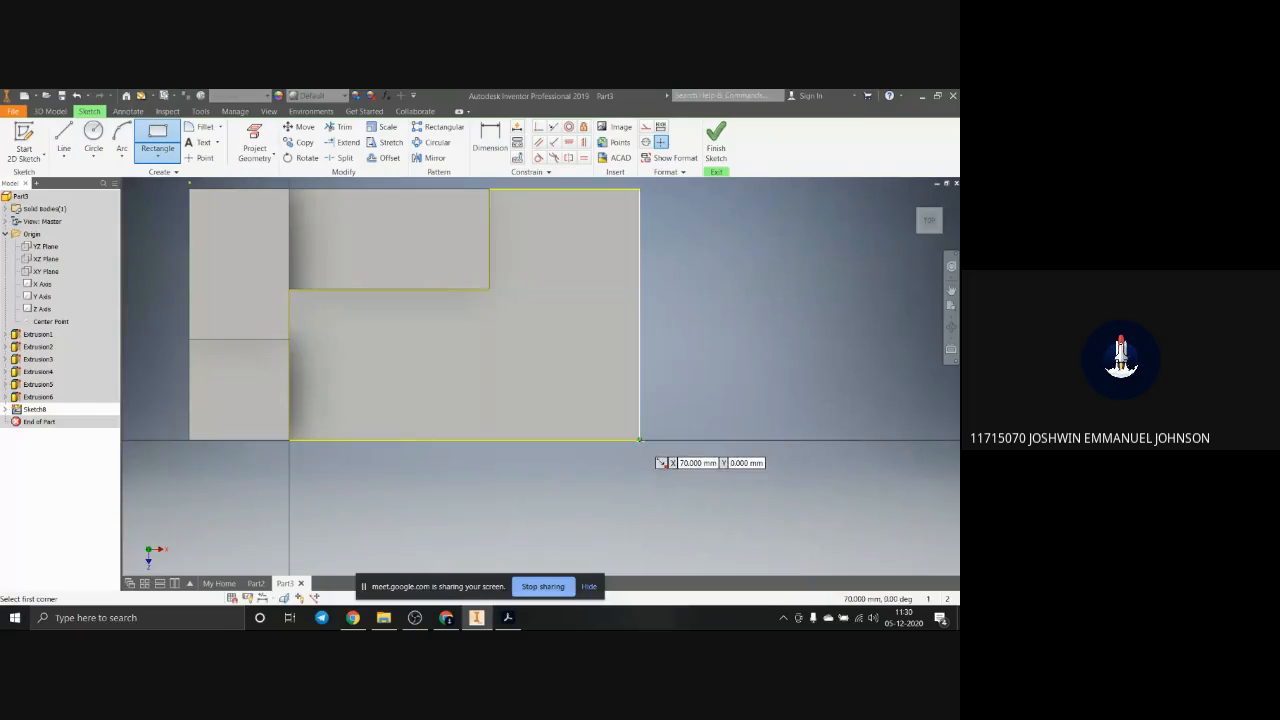
left_click(640, 441)
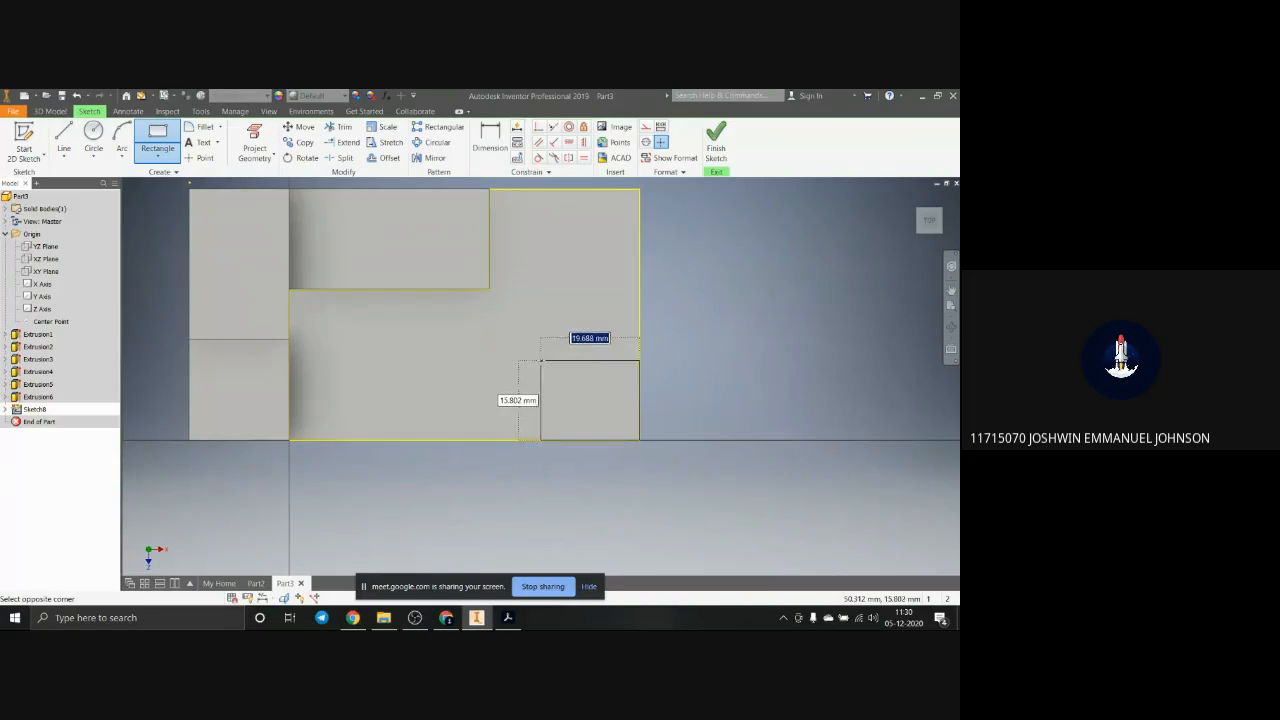
left_click(540, 361)
Step: Dimension the corner rectangle 20 mm deep and 30 mm wide
left_click(490, 136)
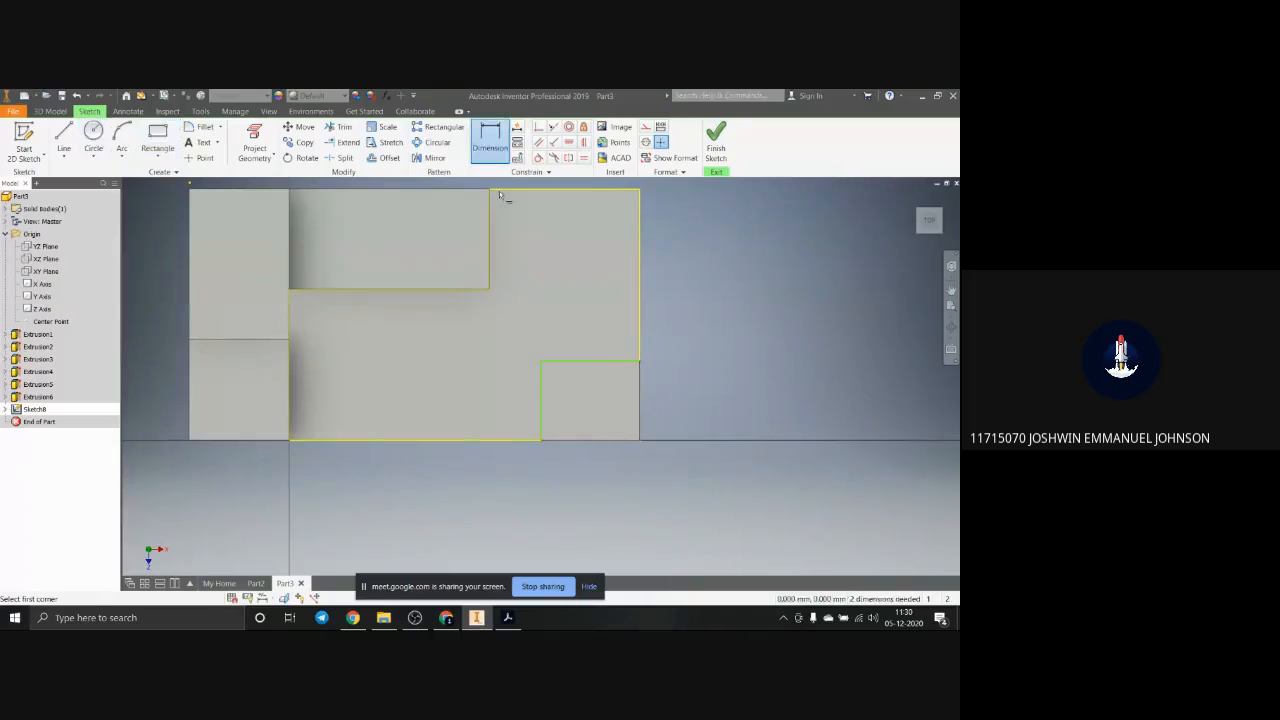
left_click(541, 402)
left_click(481, 397)
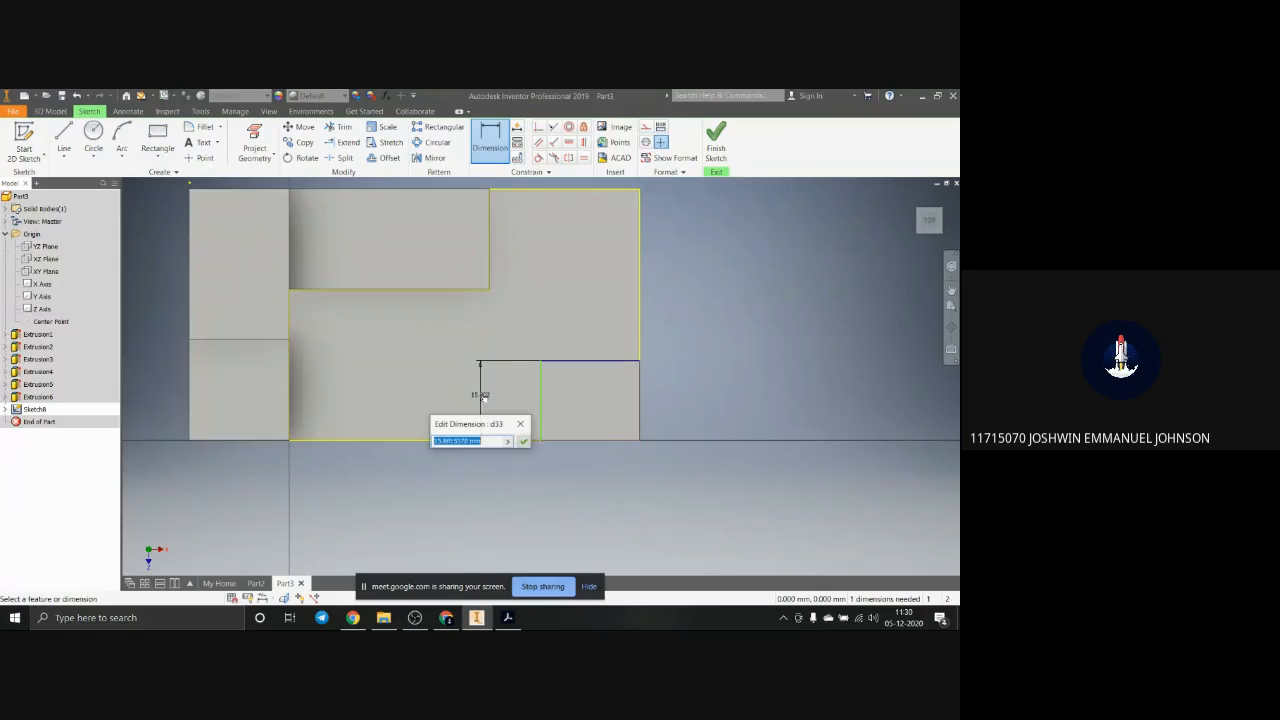
type("320")
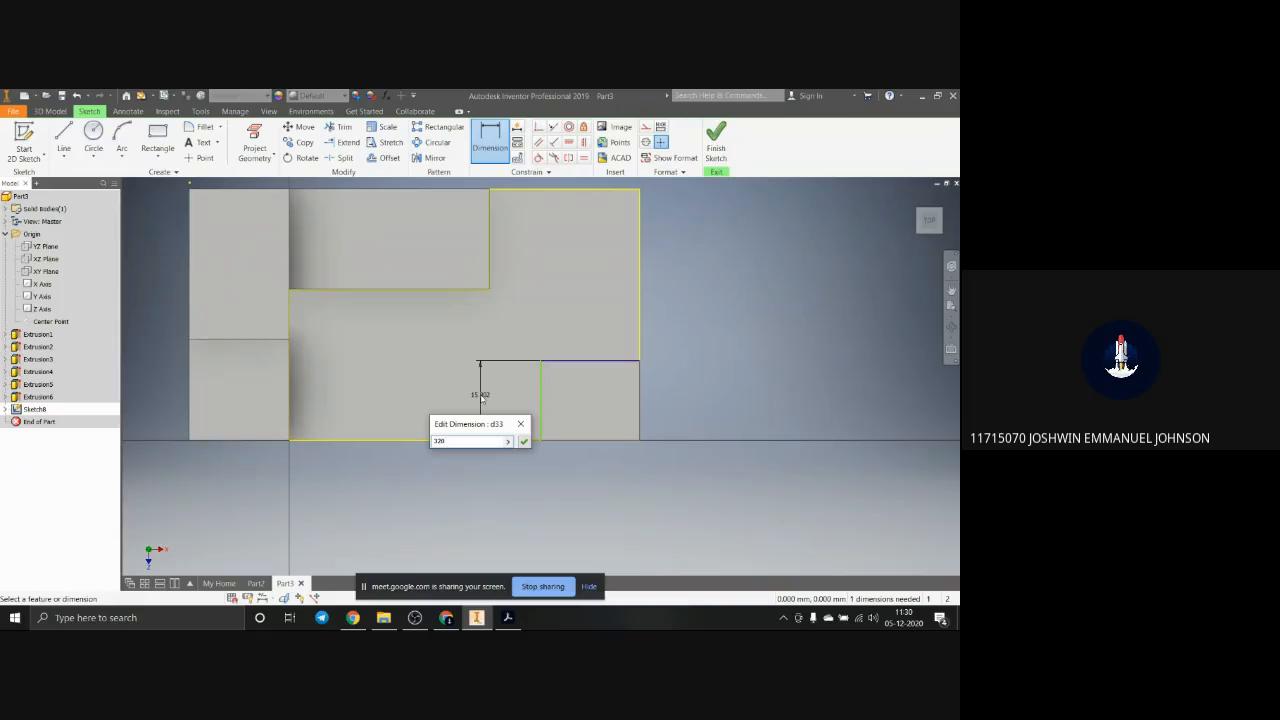
key("Return")
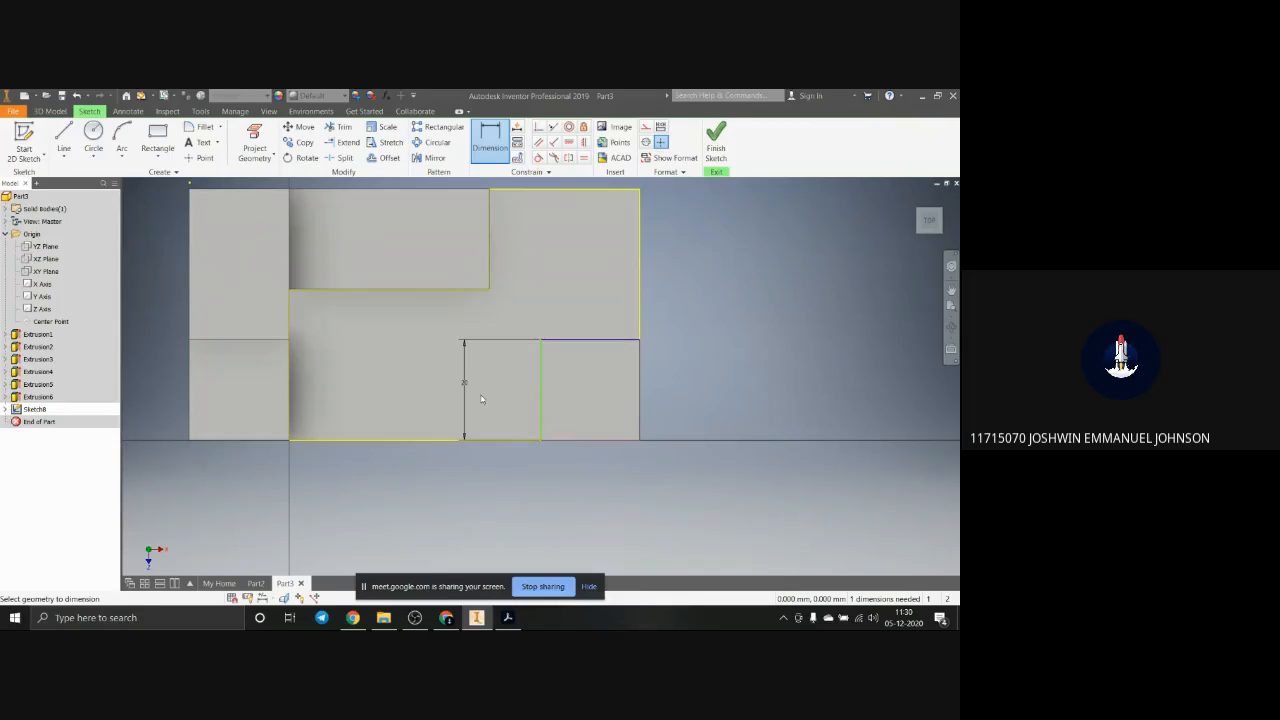
left_click(588, 340)
left_click(614, 293)
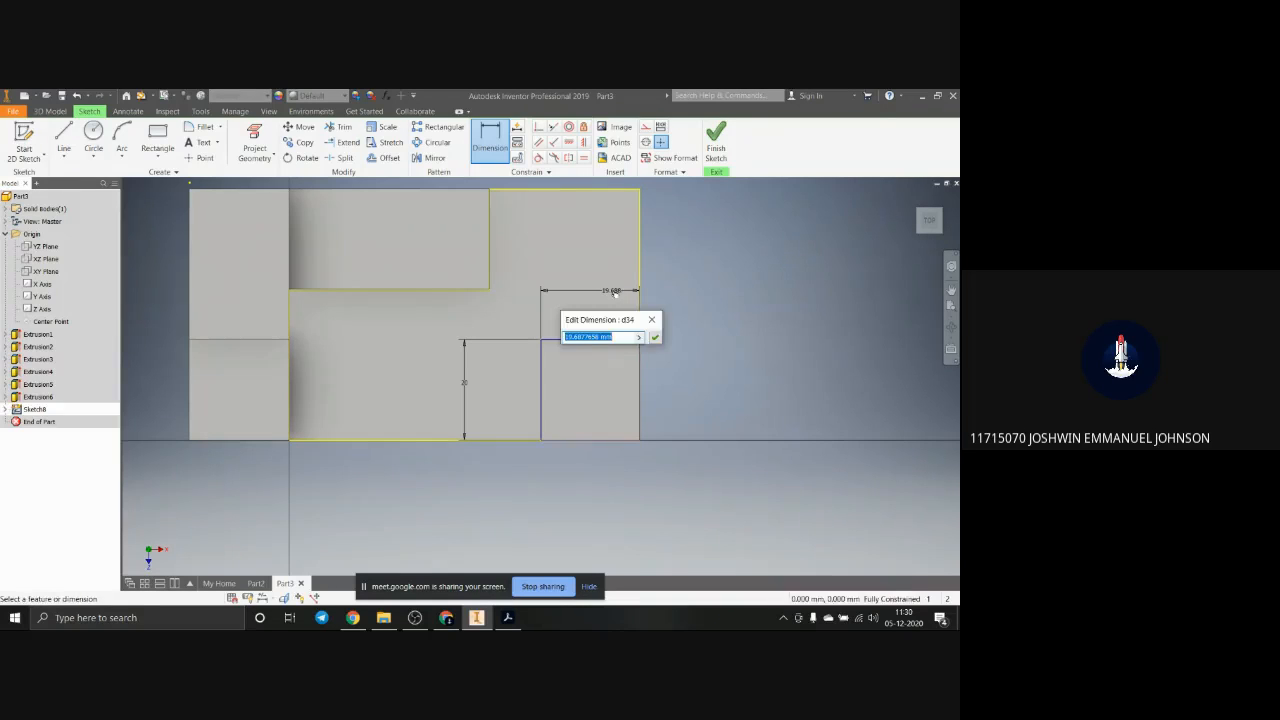
type("30")
key("Return")
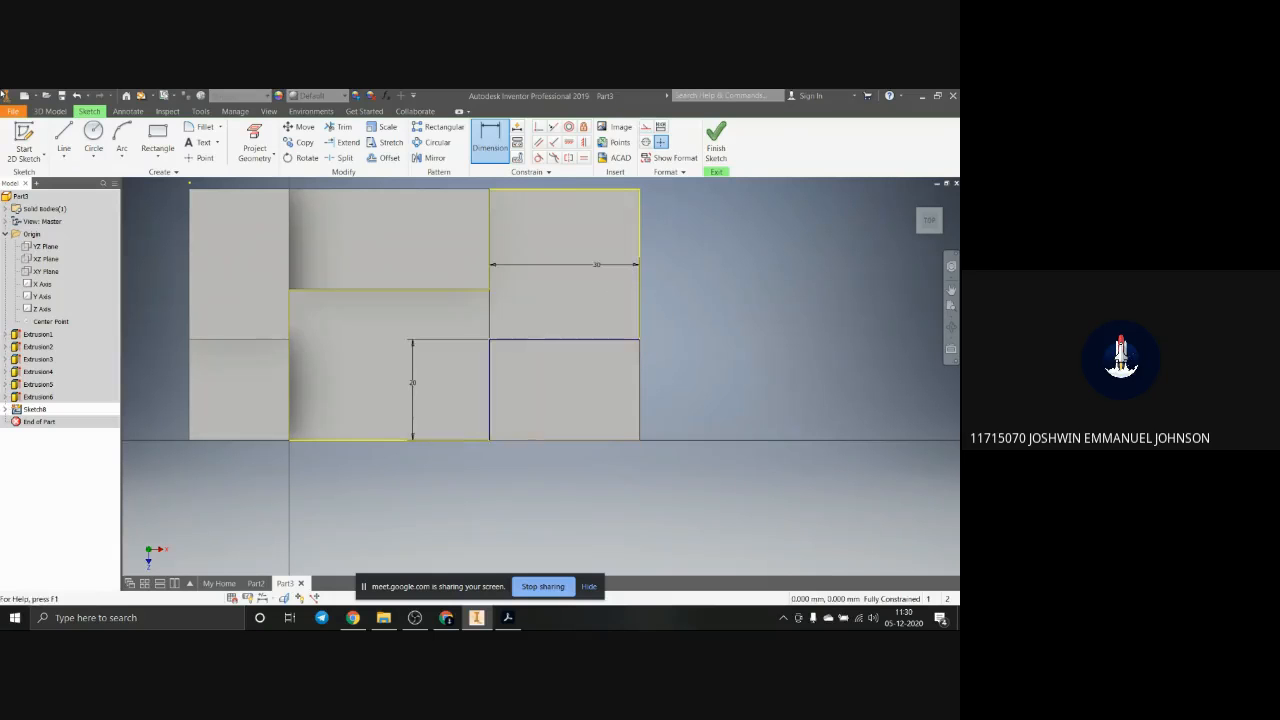
Step: Extrude the 30 by 20 mm corner rectangle as a cut down through the first block's base
left_click(50, 111)
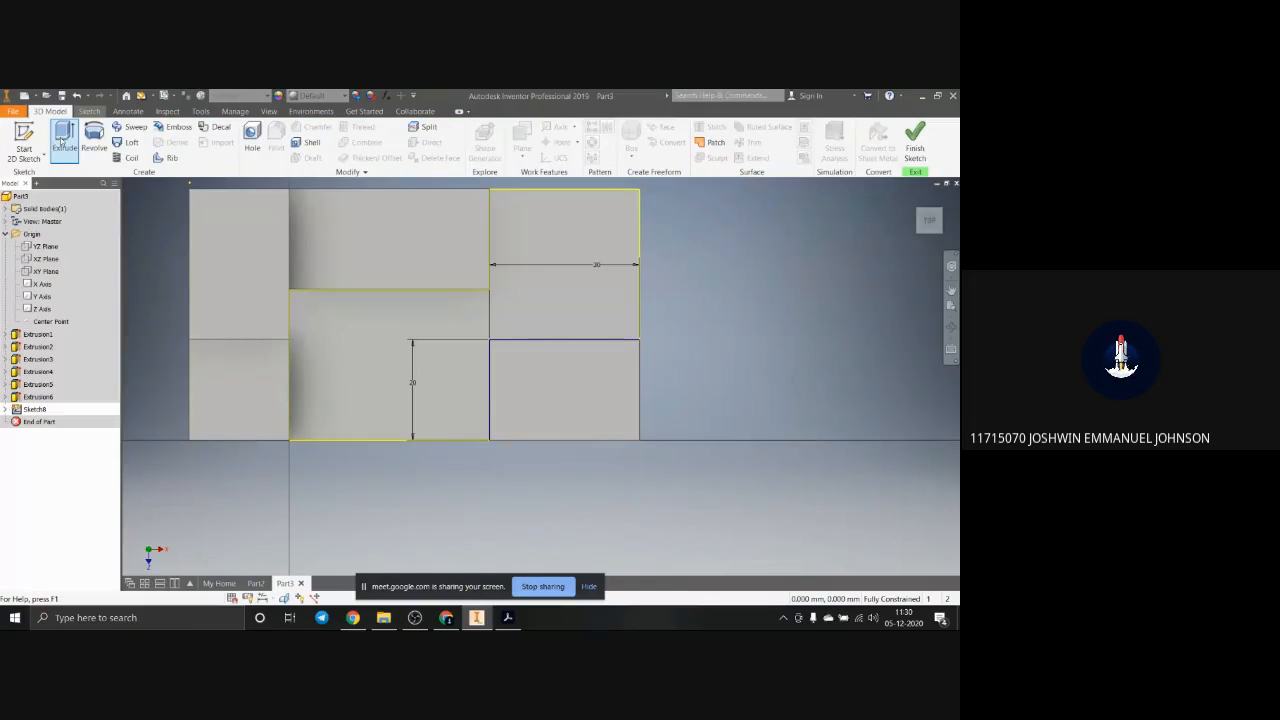
left_click(62, 138)
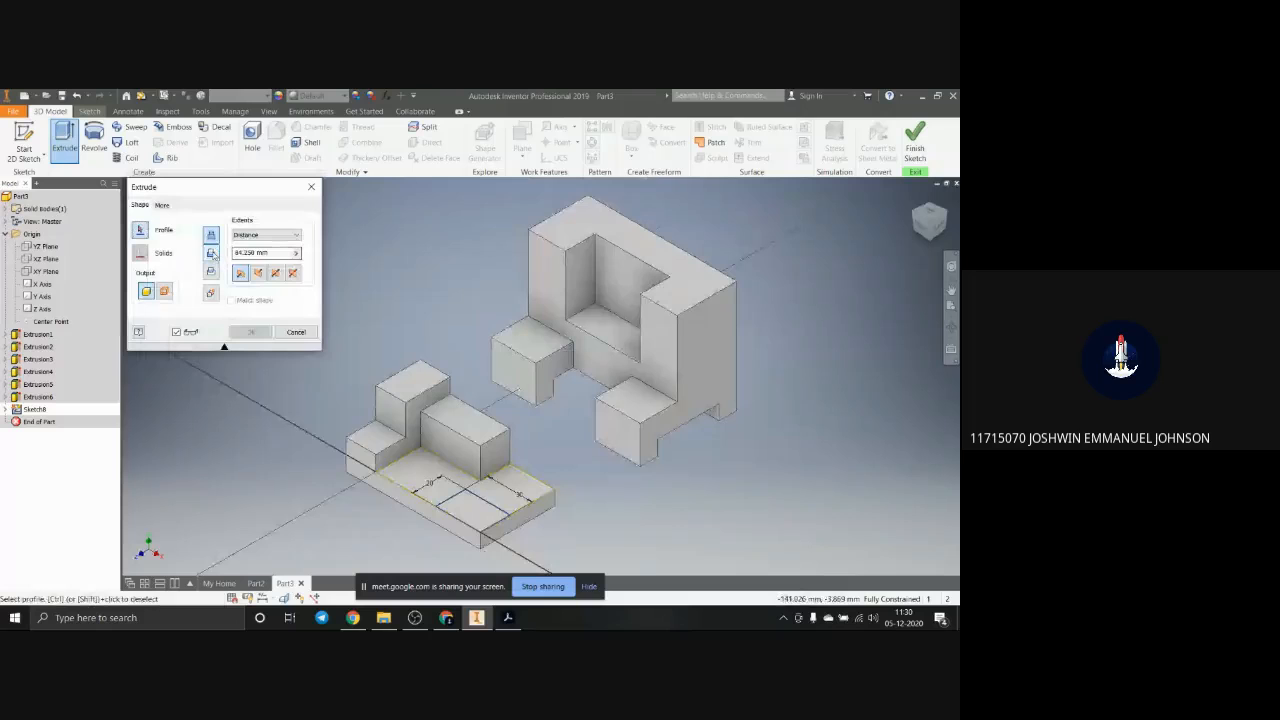
left_click(466, 505)
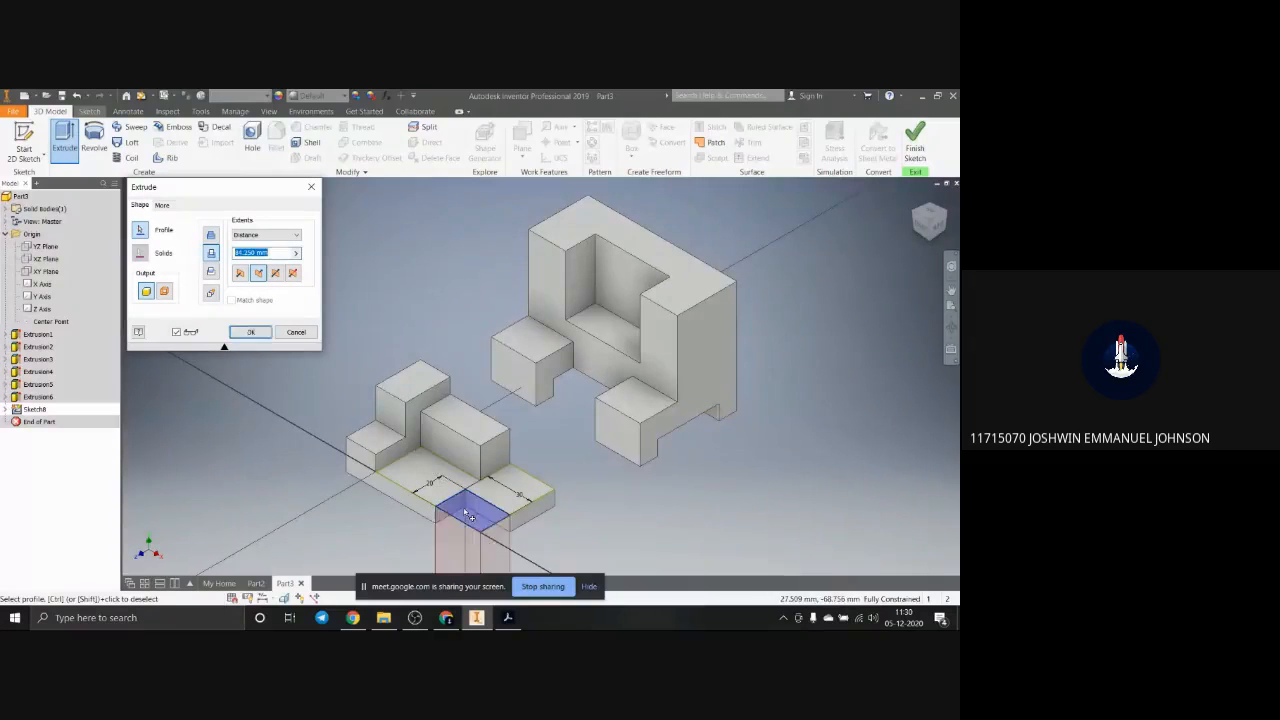
scroll(470, 518, "down", 4)
scroll(467, 545, "up", 3)
scroll(467, 550, "down", 8)
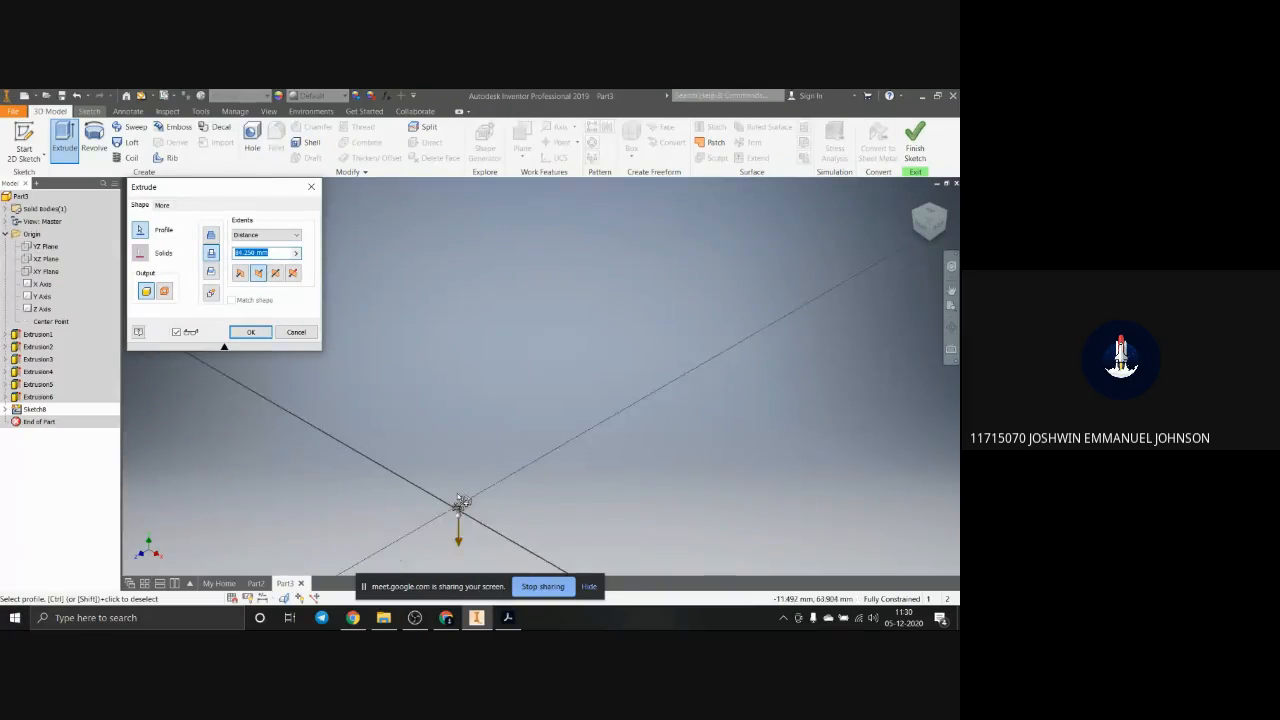
scroll(455, 525, "up", 5)
scroll(565, 428, "up", 6)
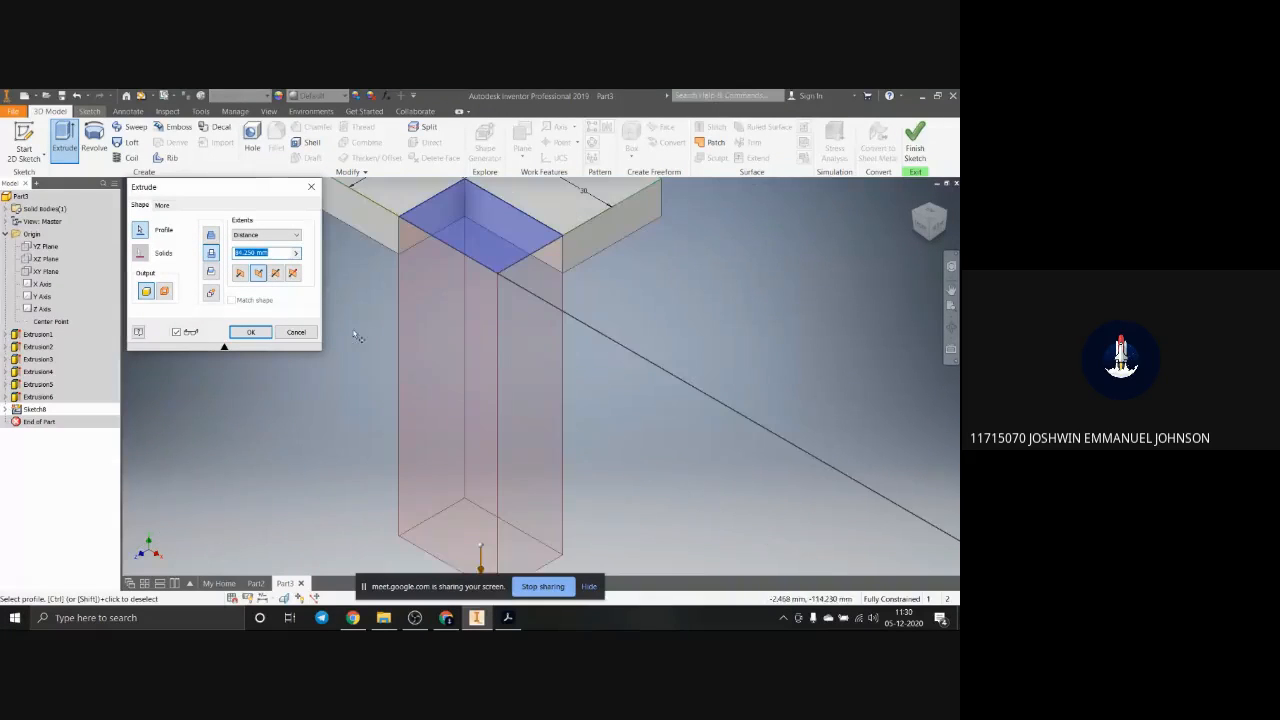
left_click(263, 333)
scroll(589, 320, "down", 6)
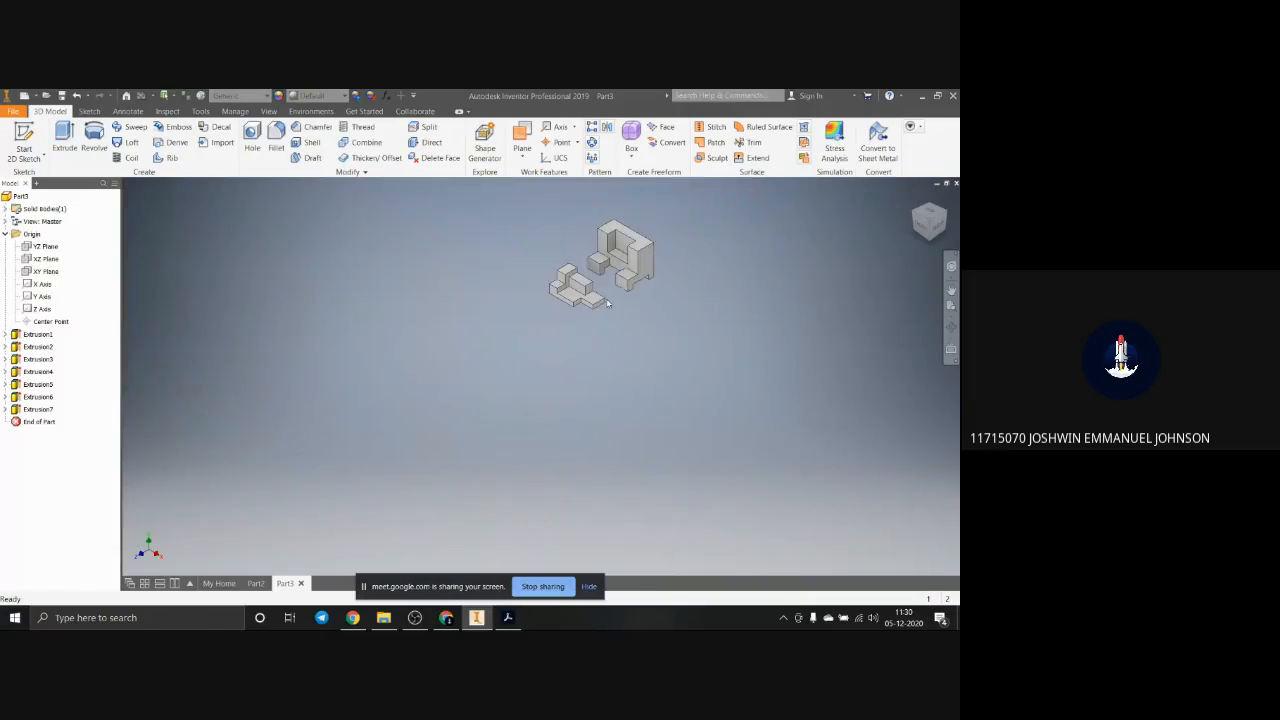
scroll(593, 261, "down", 2)
scroll(595, 260, "up", 5)
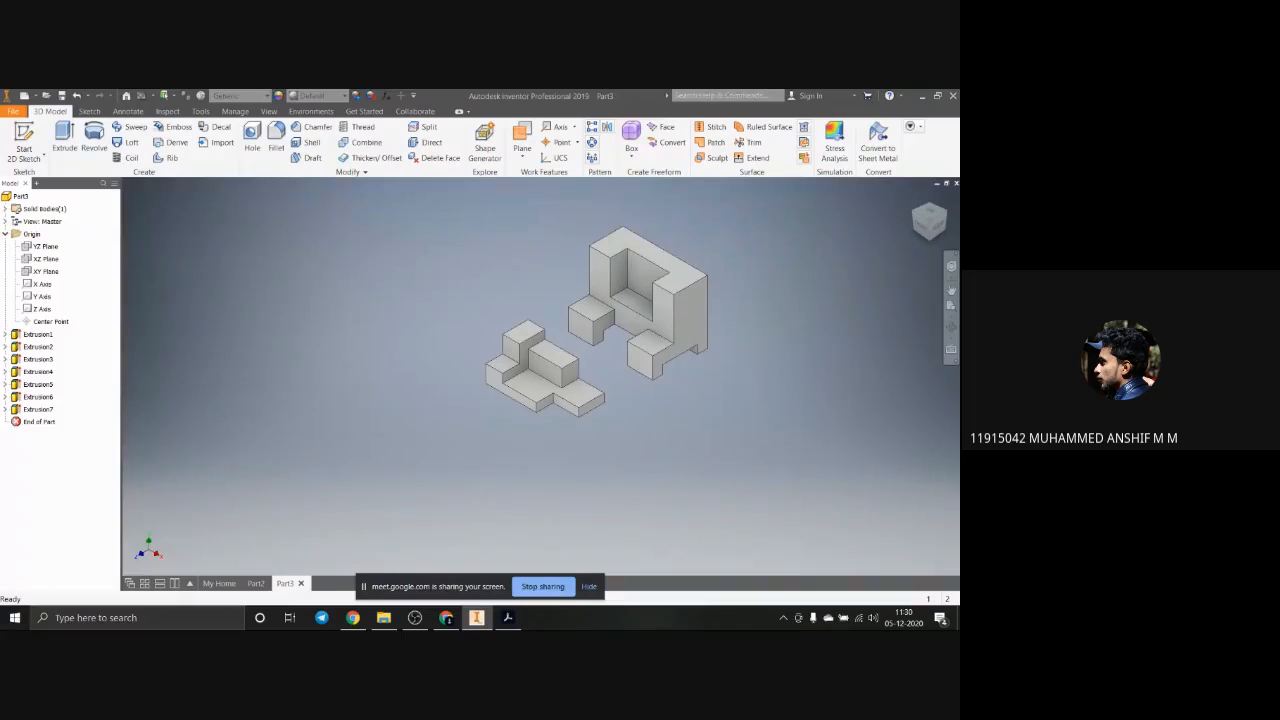
scroll(645, 332, "up", 2)
scroll(644, 287, "down", 5)
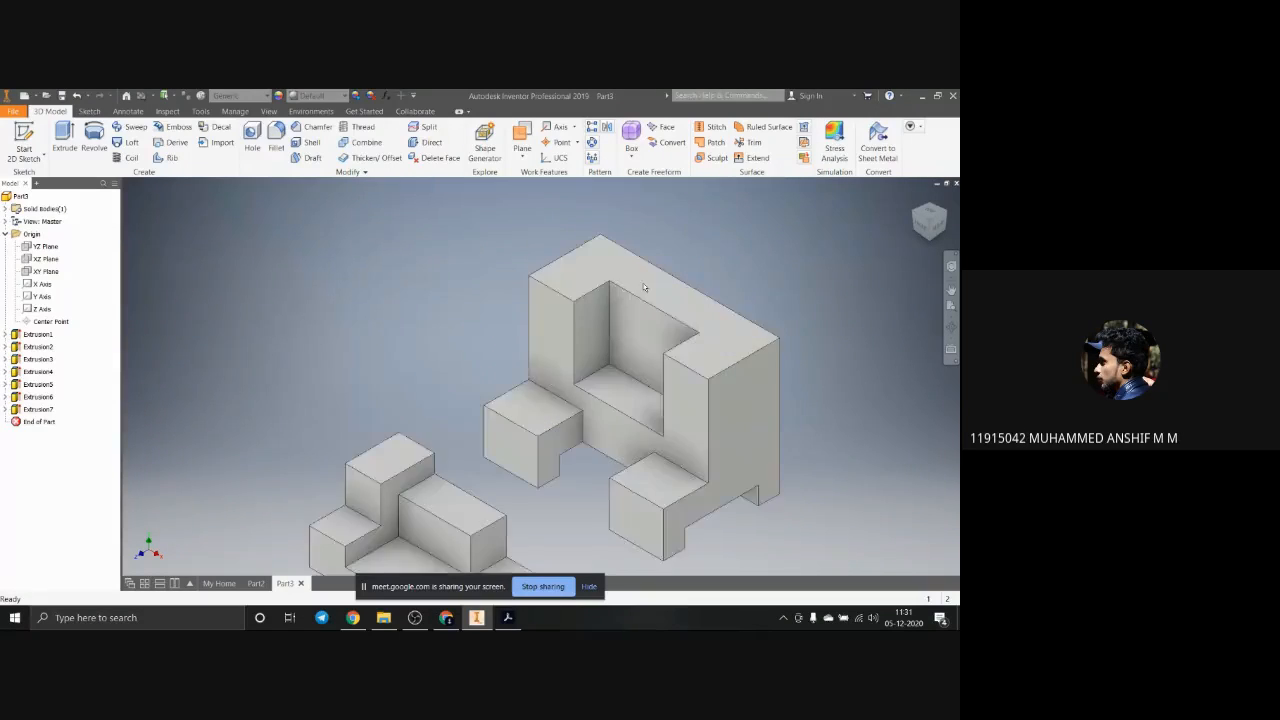
scroll(648, 291, "up", 2)
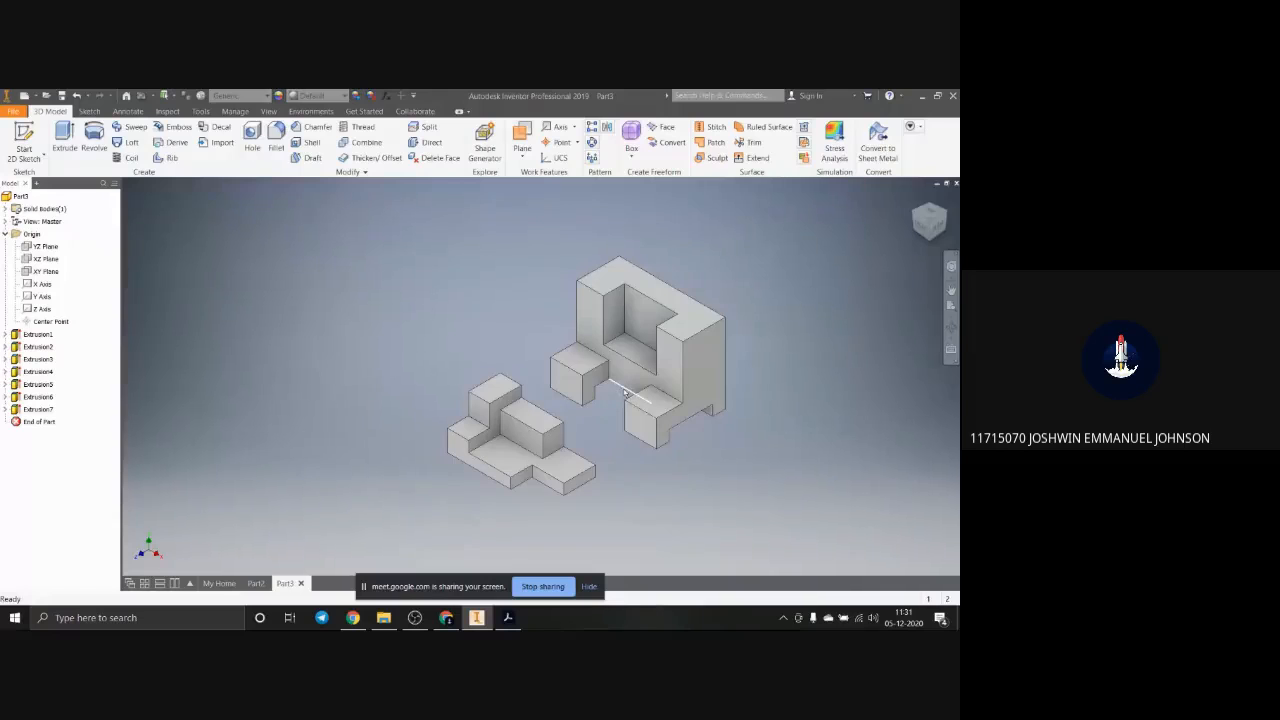
mouse_move(641, 407)
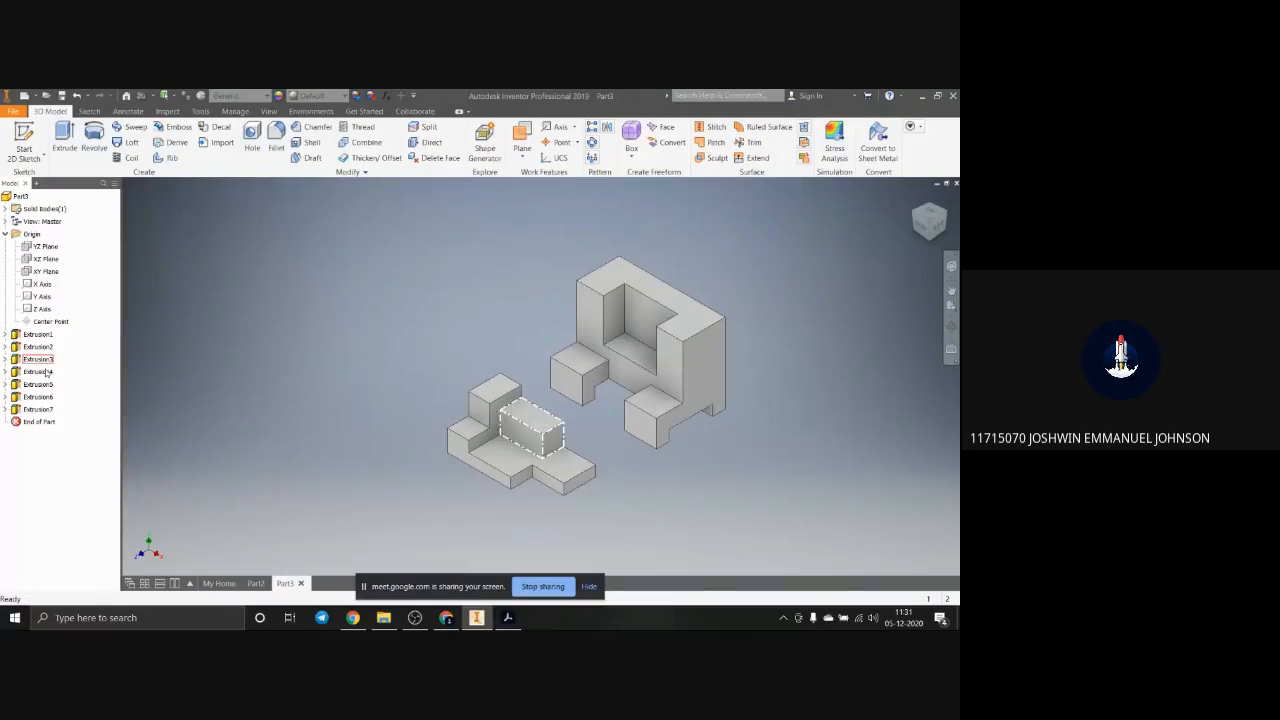
Step: Delete Extrusion1 through Extrusion7 together with their consumed sketches, and start a new sketch on the XZ plane
left_click(38, 334)
left_click(45, 410, "shift")
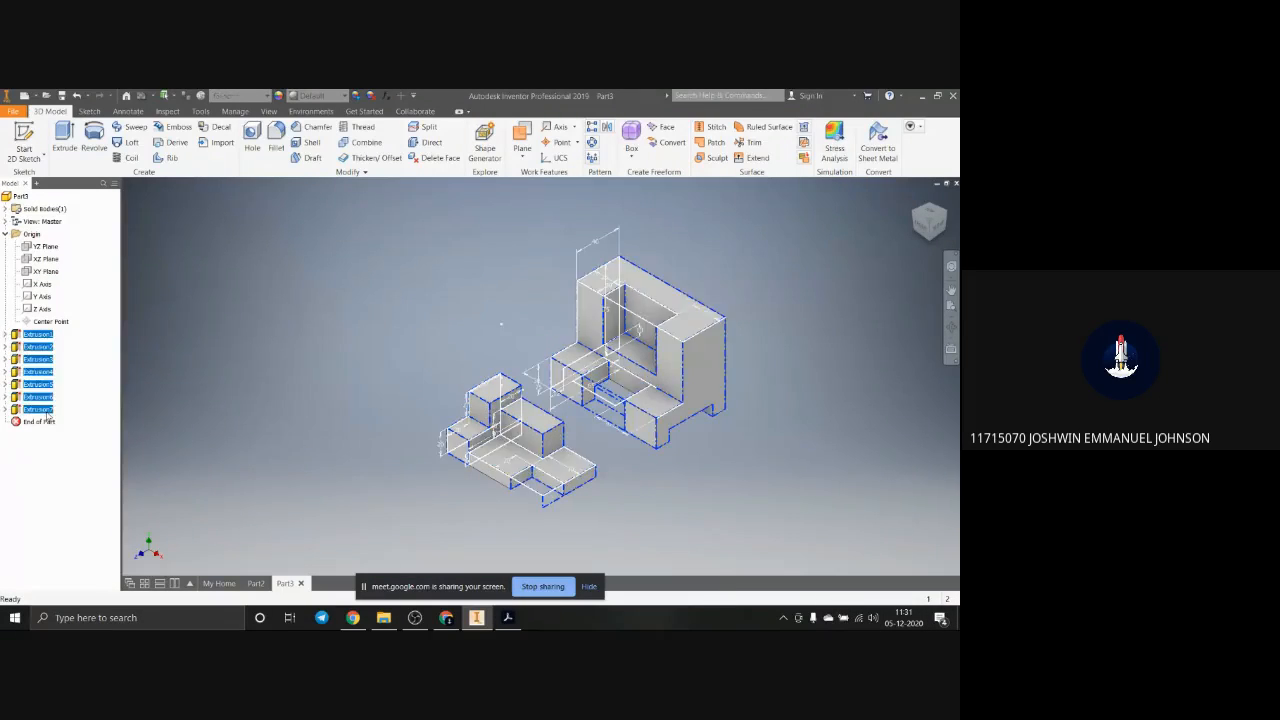
key("Delete")
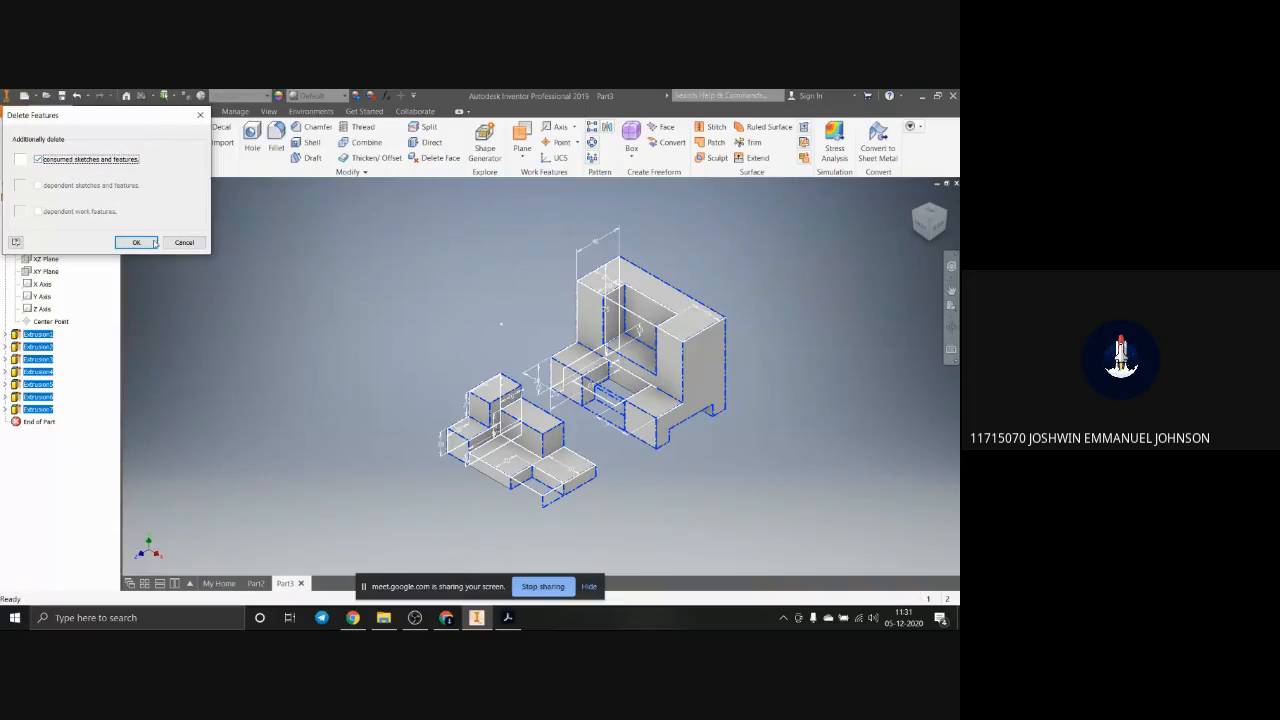
left_click(136, 242)
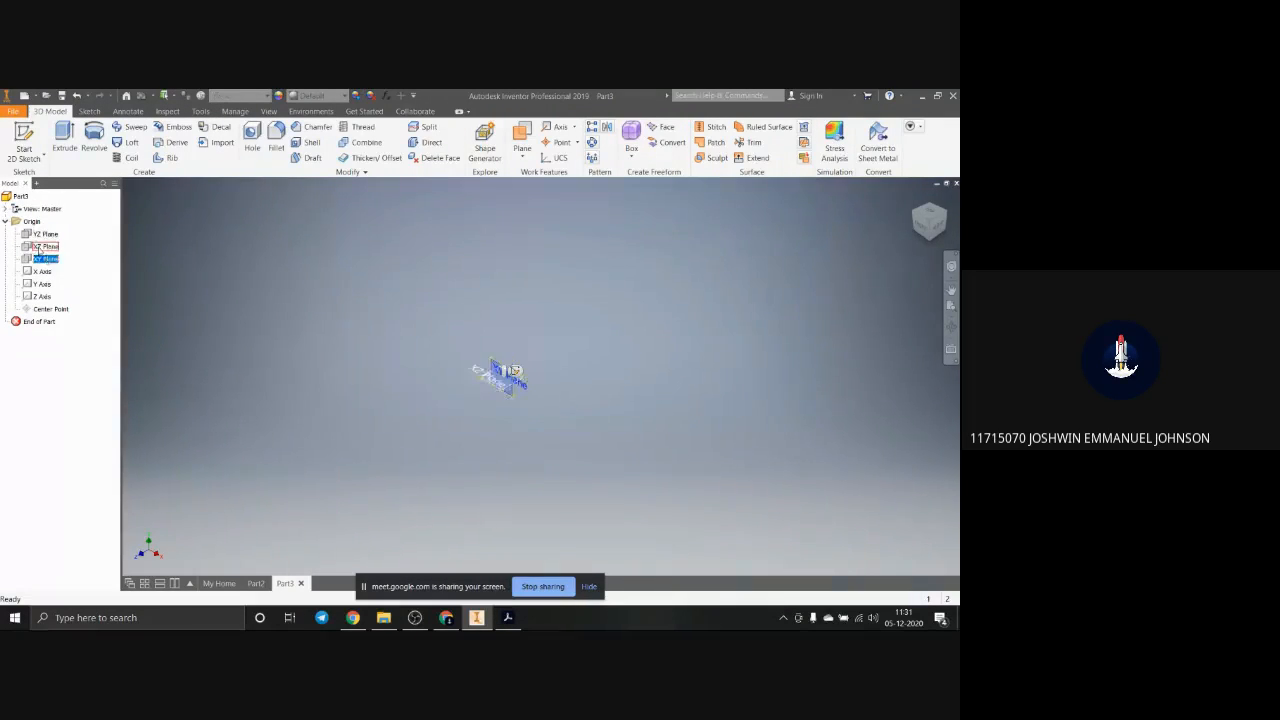
right_click(38, 247)
left_click(68, 277)
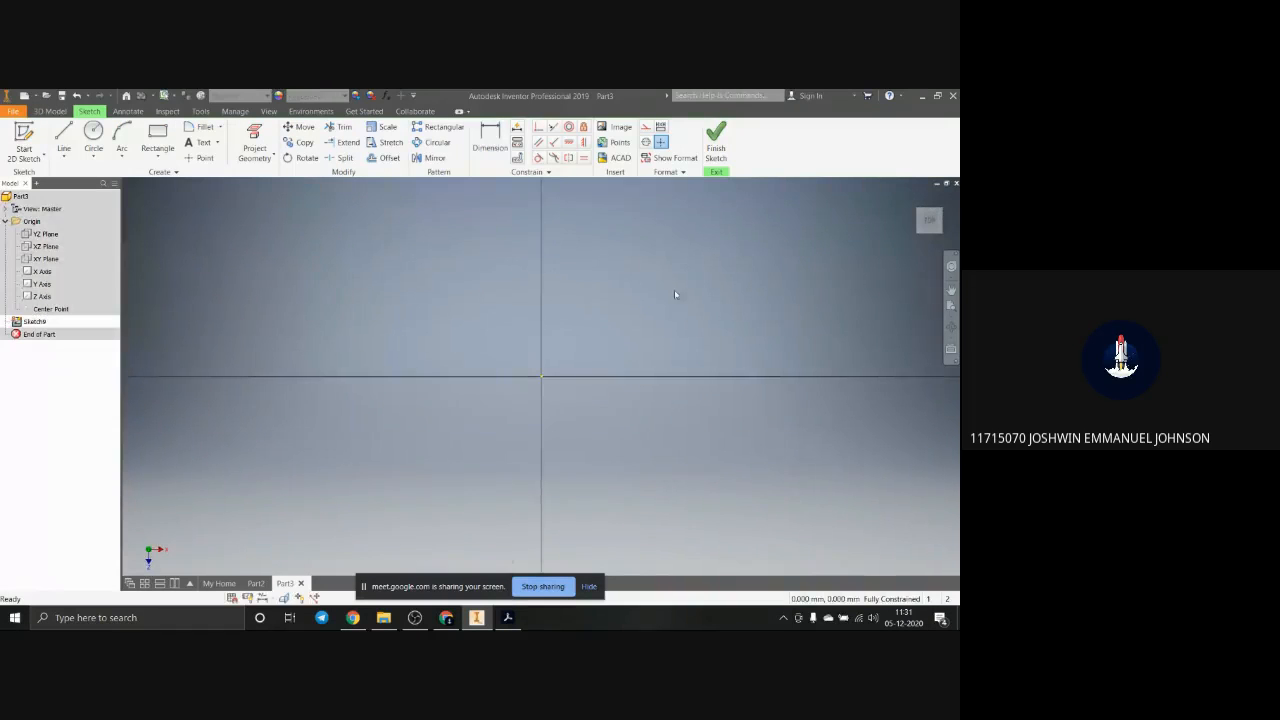
Step: Sketch a long, slightly slanted line above the horizontal axis, crossing the vertical axis
left_click(63, 140)
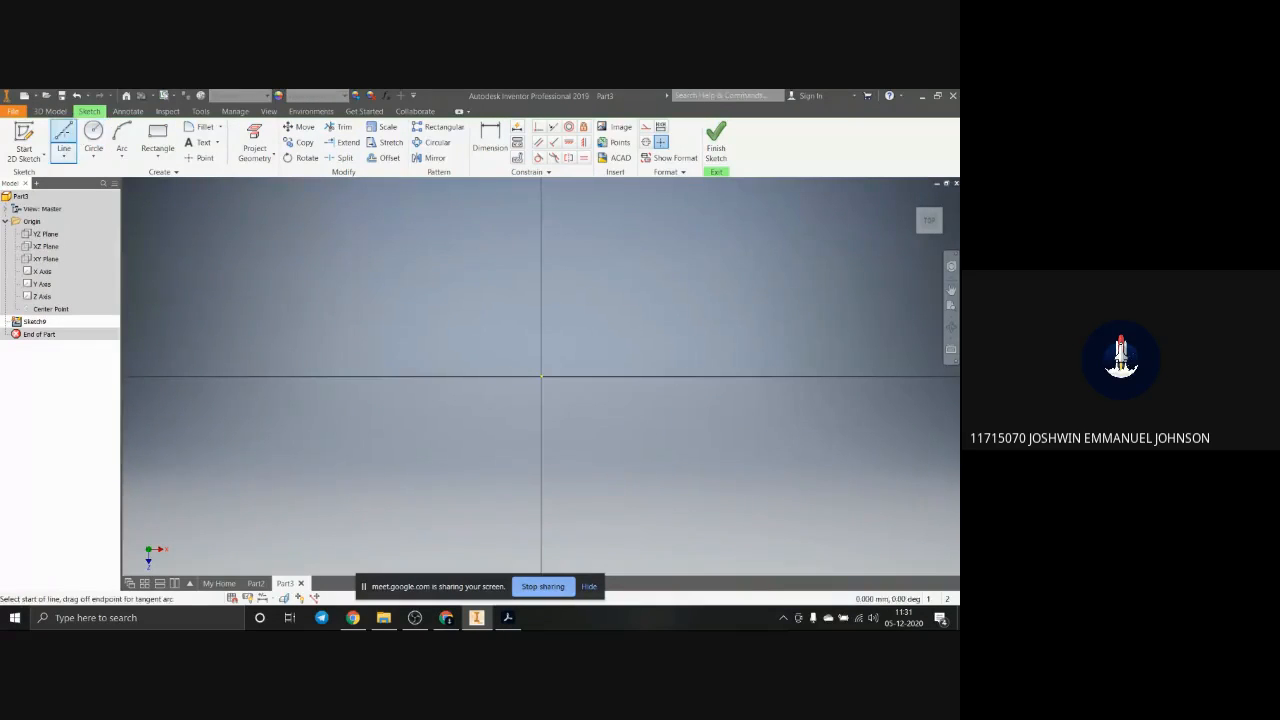
left_click(418, 338)
left_click(764, 264)
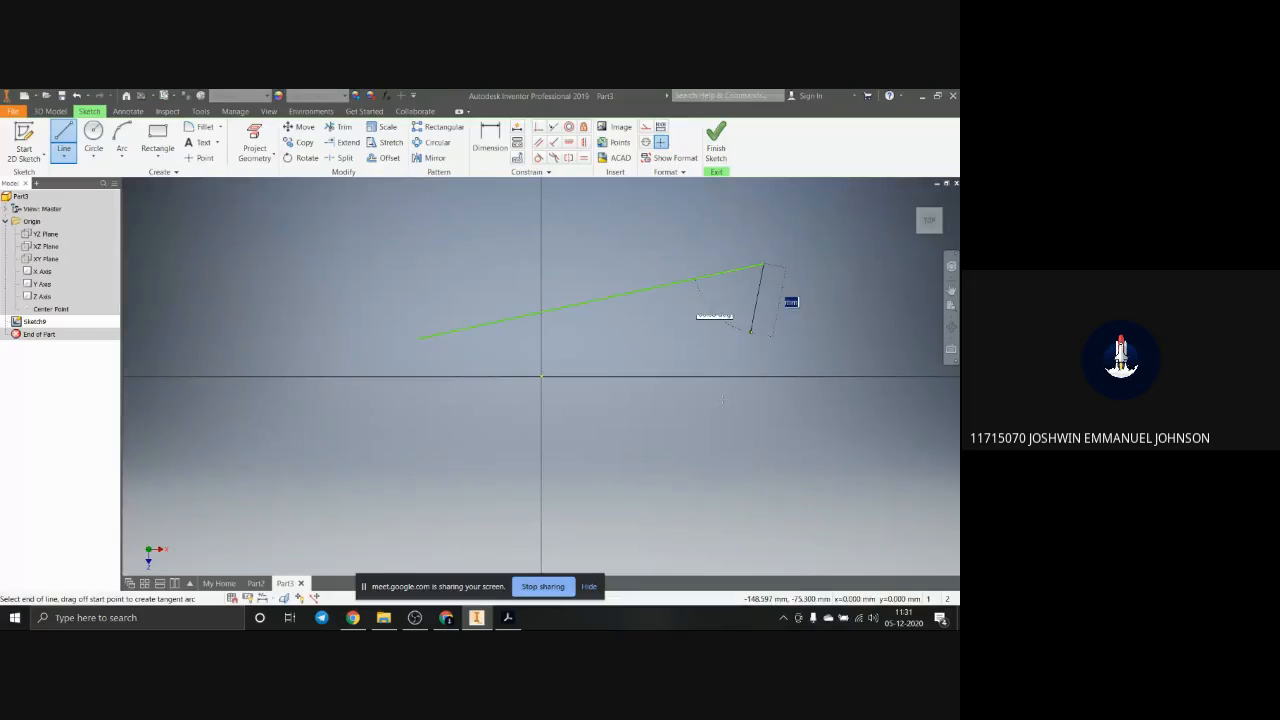
key("Escape")
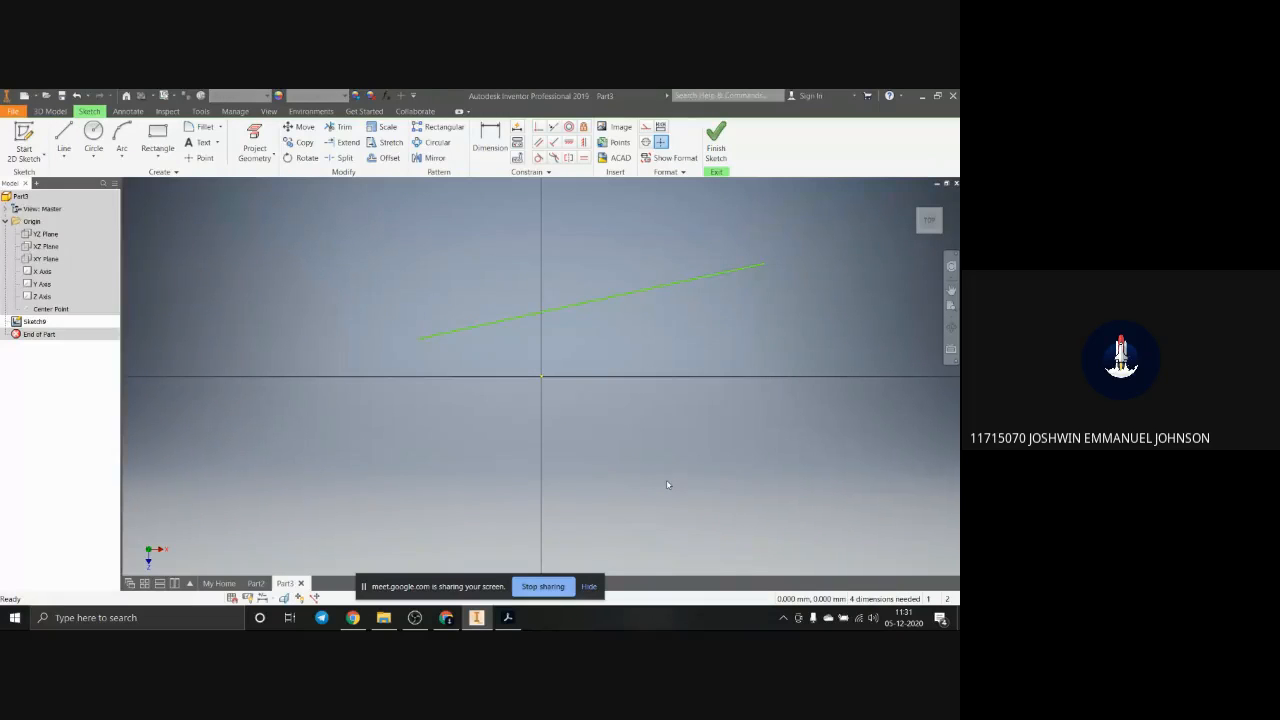
Step: Try a Horizontal constraint on the slanted line and undo it
left_click(613, 297)
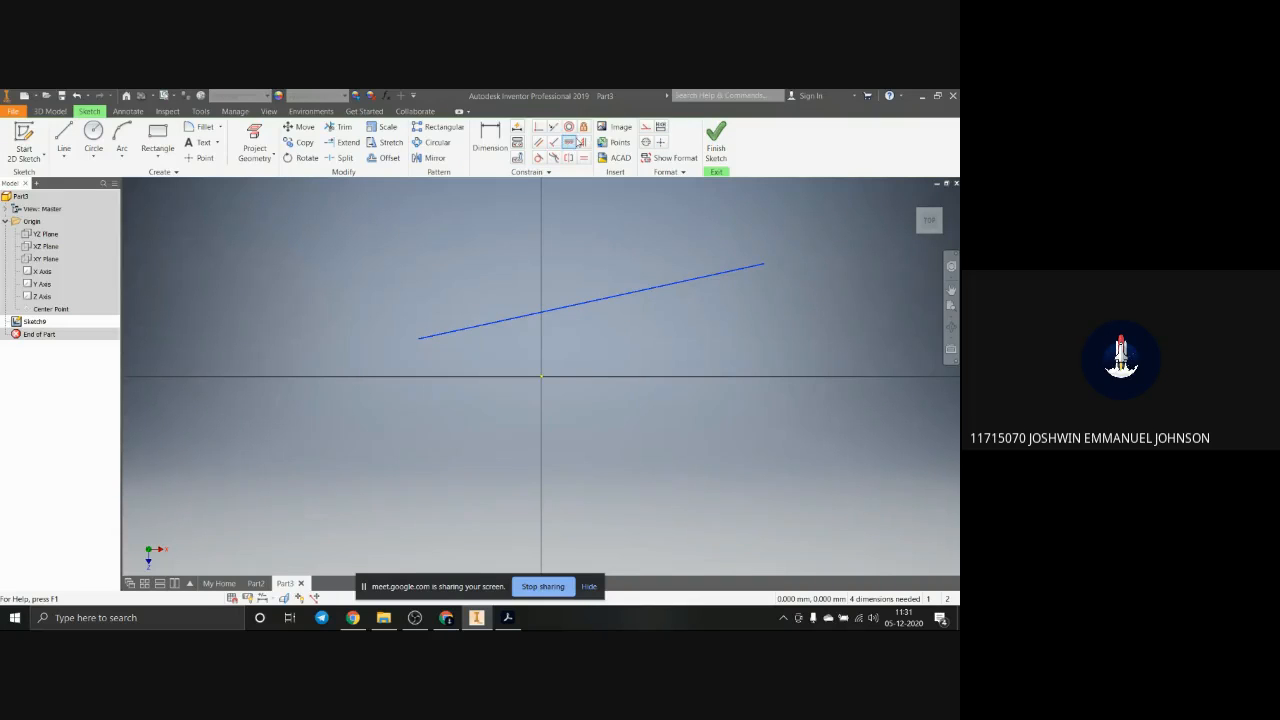
left_click(569, 142)
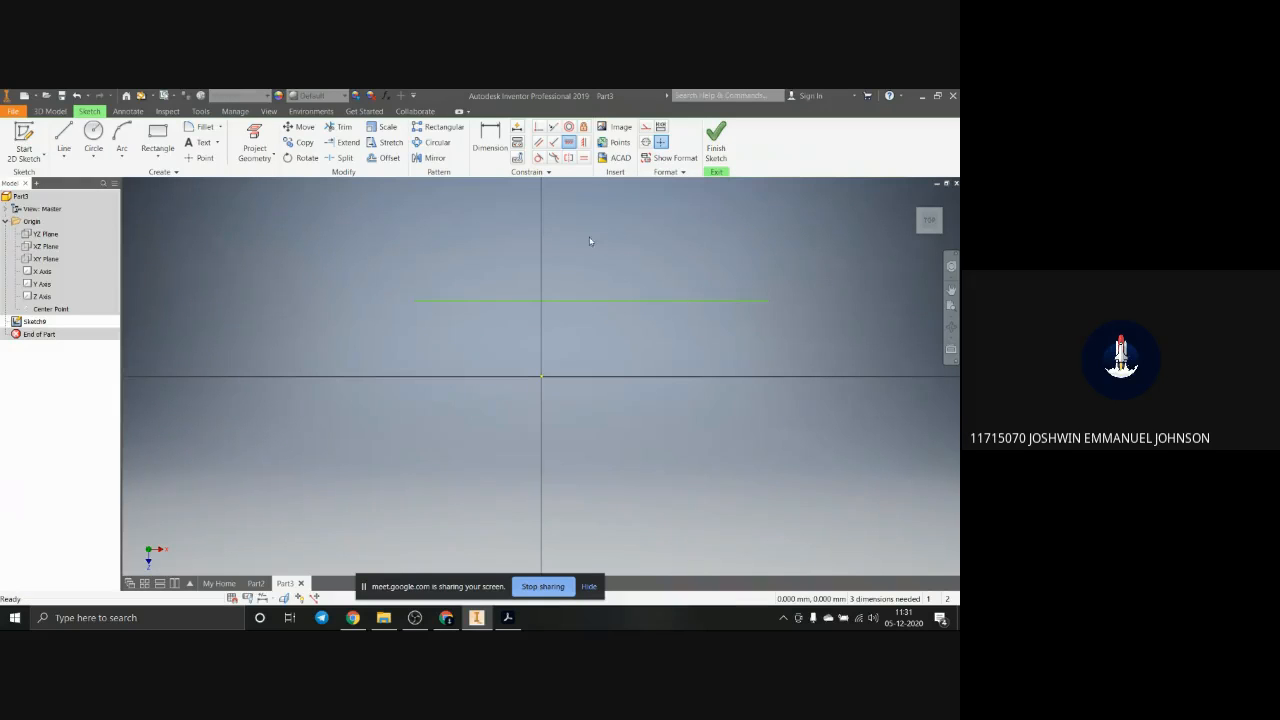
key("ctrl+z")
Step: Apply a Vertical constraint to the slanted line
left_click(624, 295)
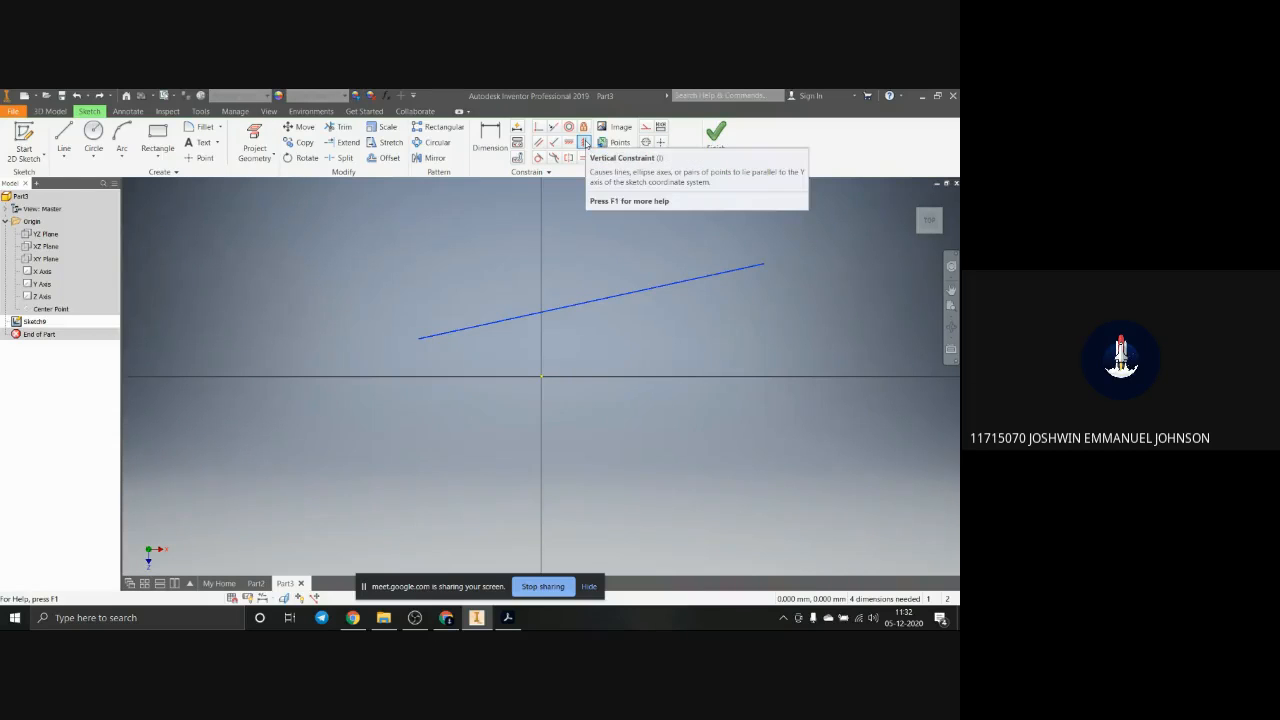
left_click(585, 142)
scroll(618, 380, "up", 2)
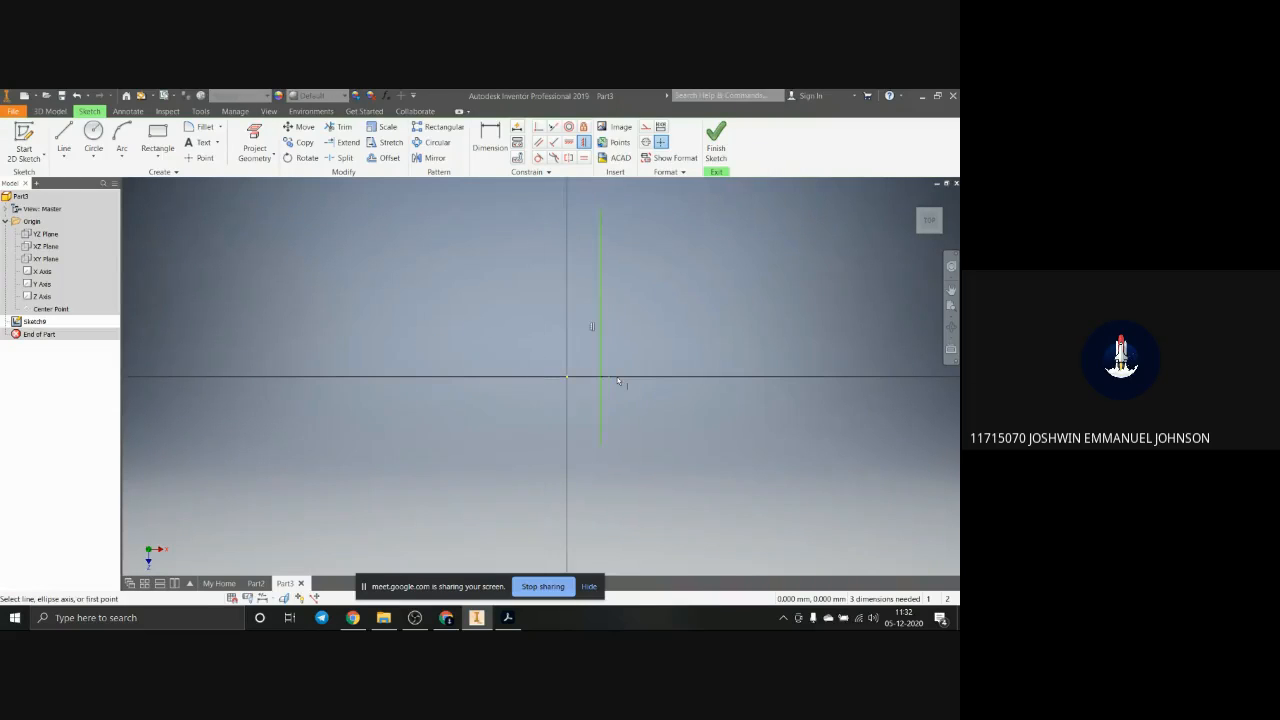
Step: Sketch a short slanted line, rising to the right, on the right side of the vertical line
left_click(541, 128)
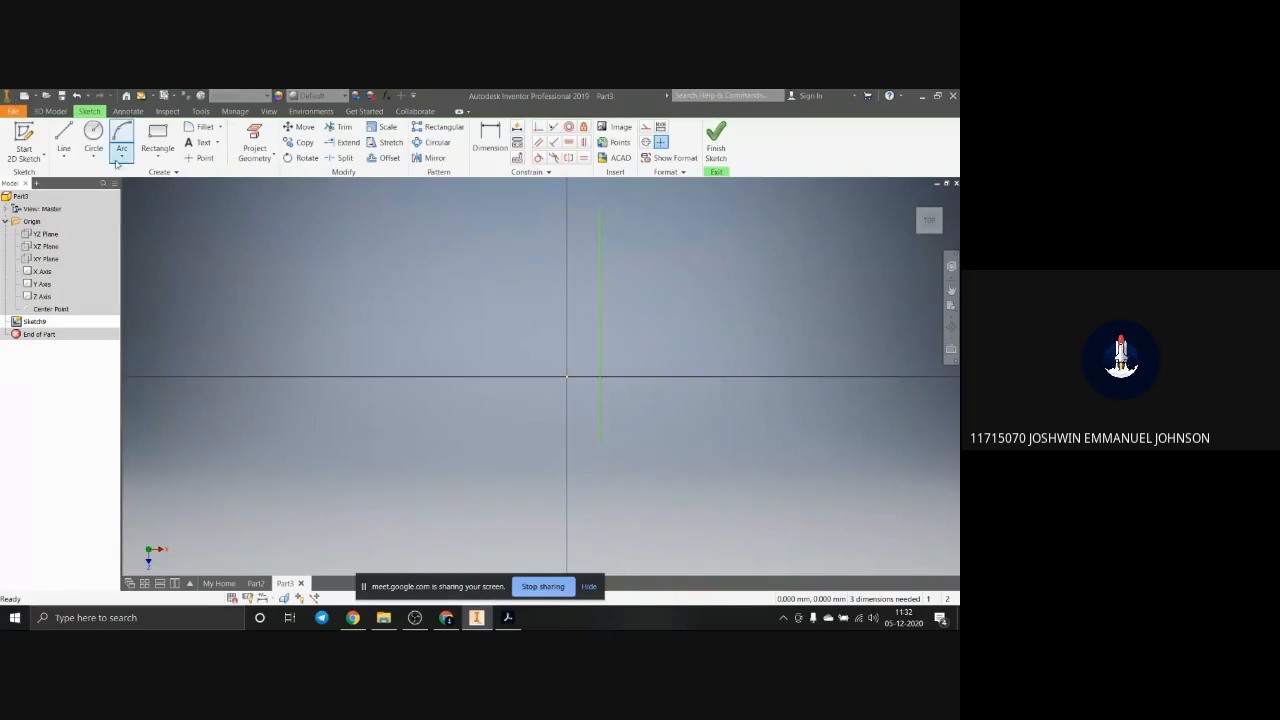
left_click(63, 138)
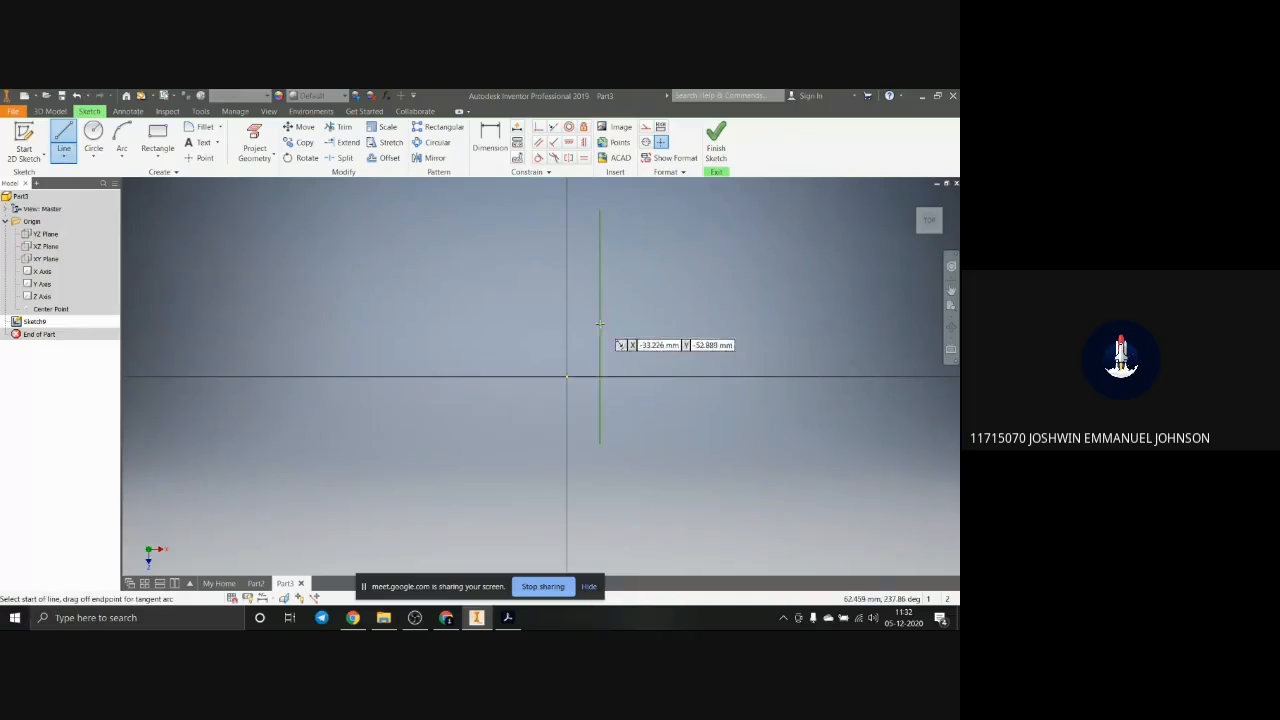
left_click(737, 302)
key("Escape")
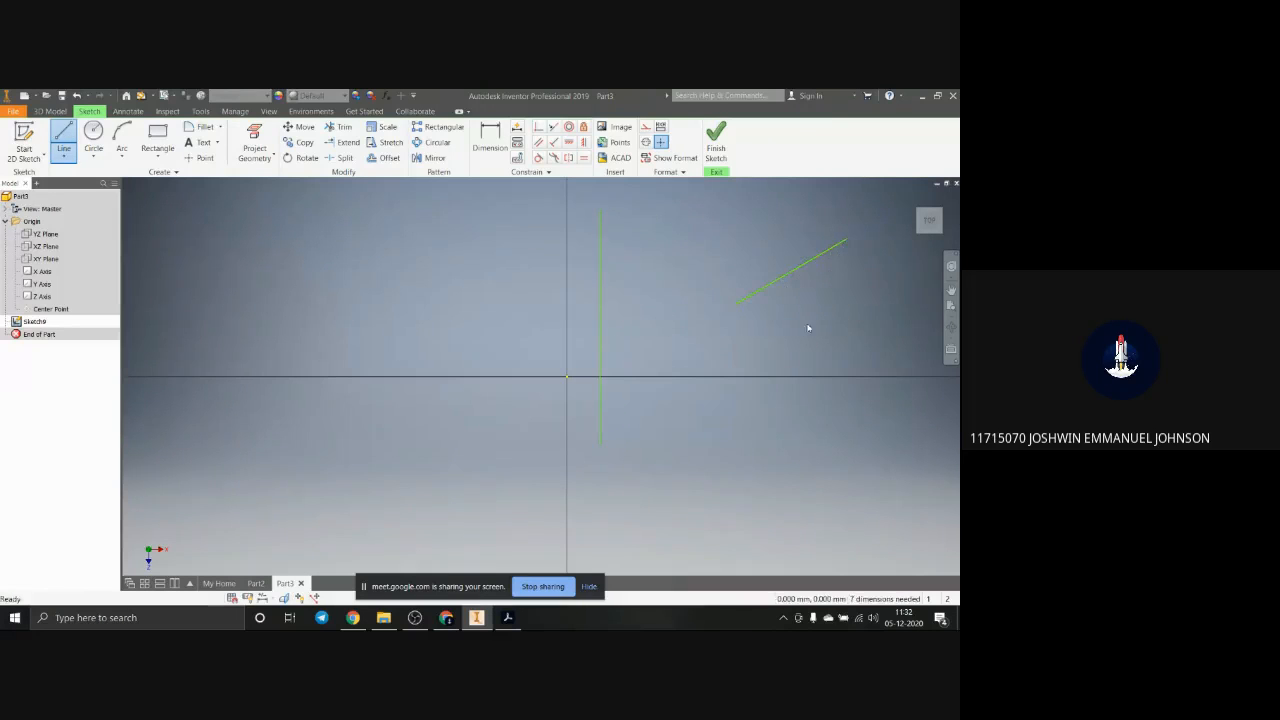
scroll(739, 315, "down", 4)
scroll(730, 314, "up", 5)
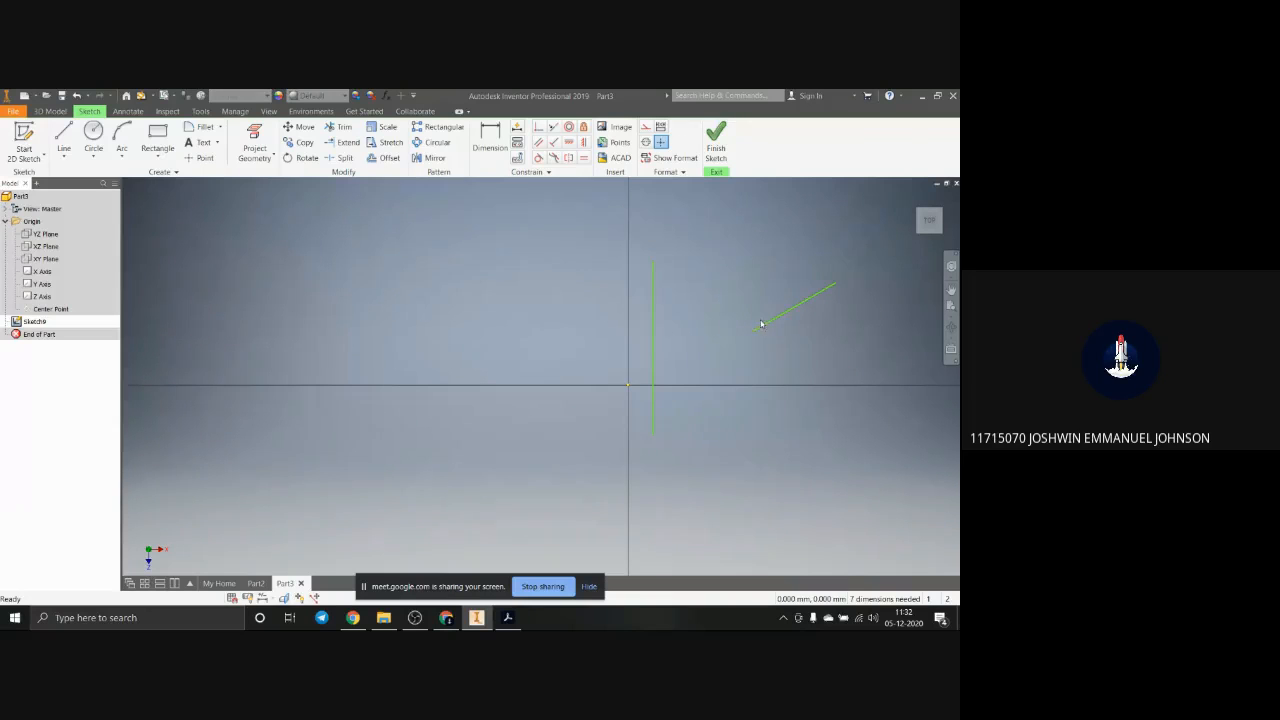
Step: Join the short slanted line's lower end to the vertical line's upper end with a Coincident constraint
left_click(761, 328)
mouse_move(761, 328)
left_mouse_down()
mouse_move(681, 255)
mouse_move(660, 265)
left_mouse_up()
scroll(660, 265, "down", 3)
scroll(657, 263, "down", 7)
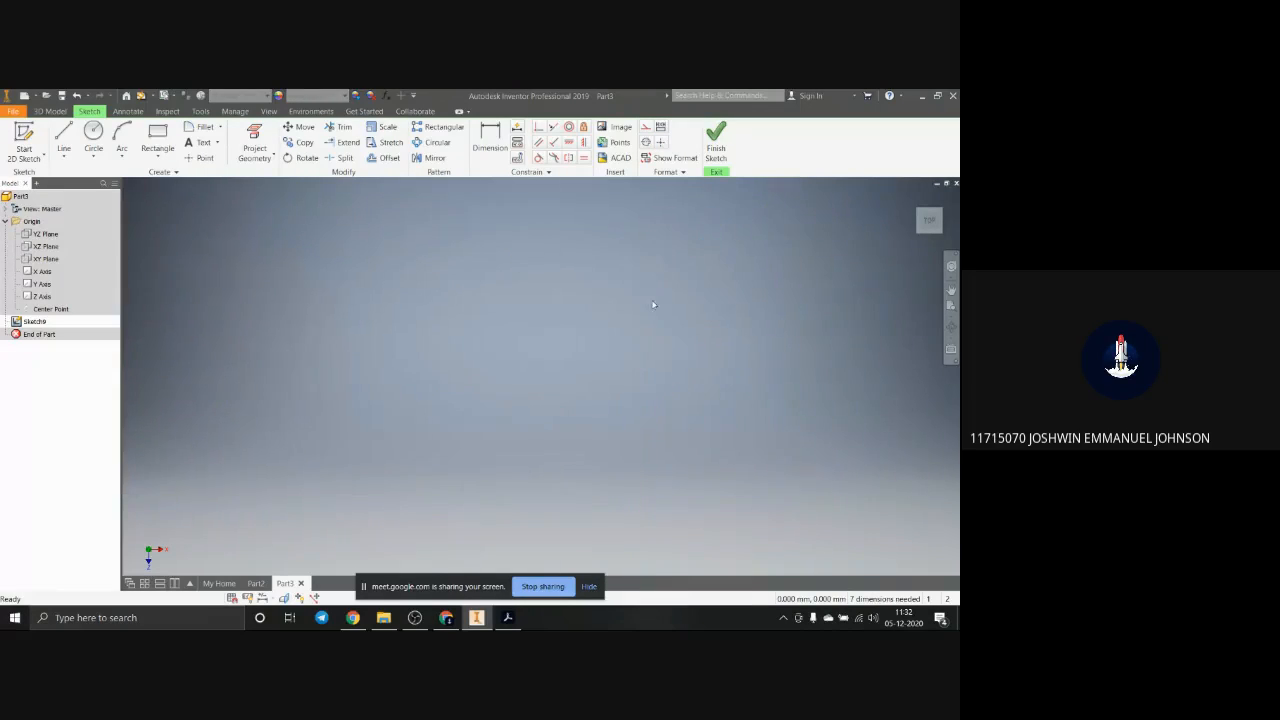
scroll(691, 379, "up", 4)
scroll(691, 466, "down", 2)
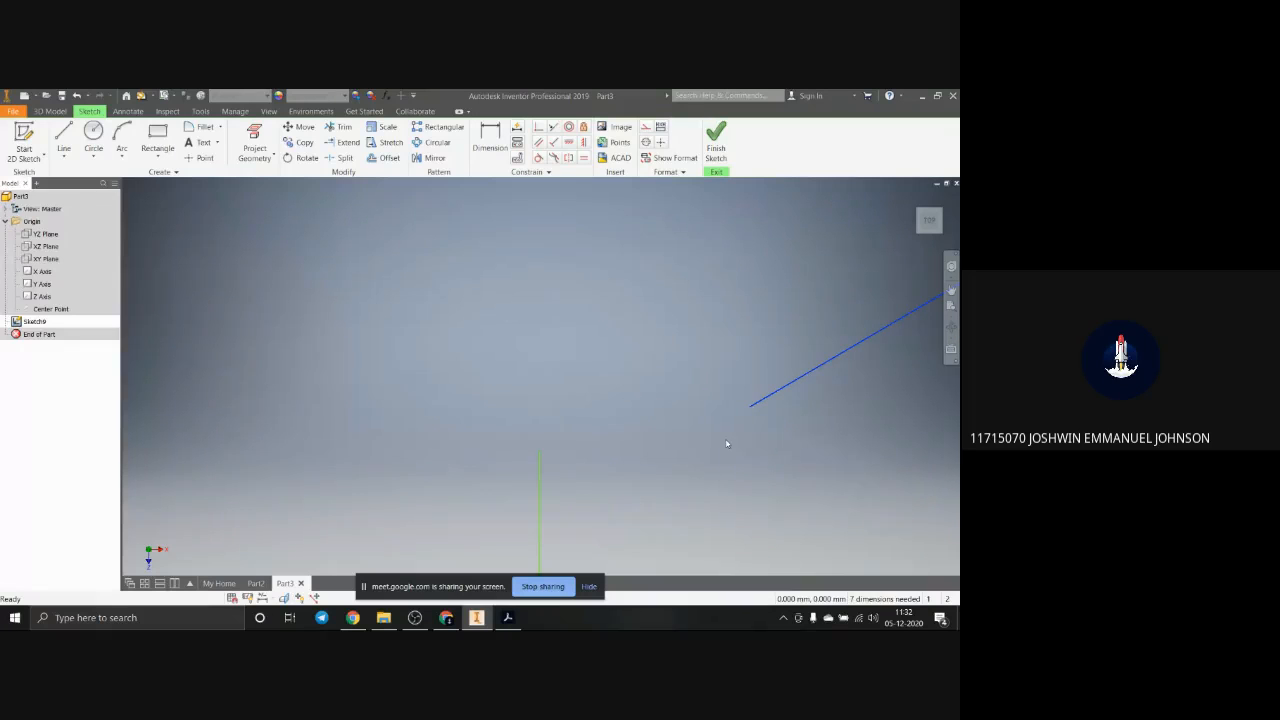
left_click(641, 282)
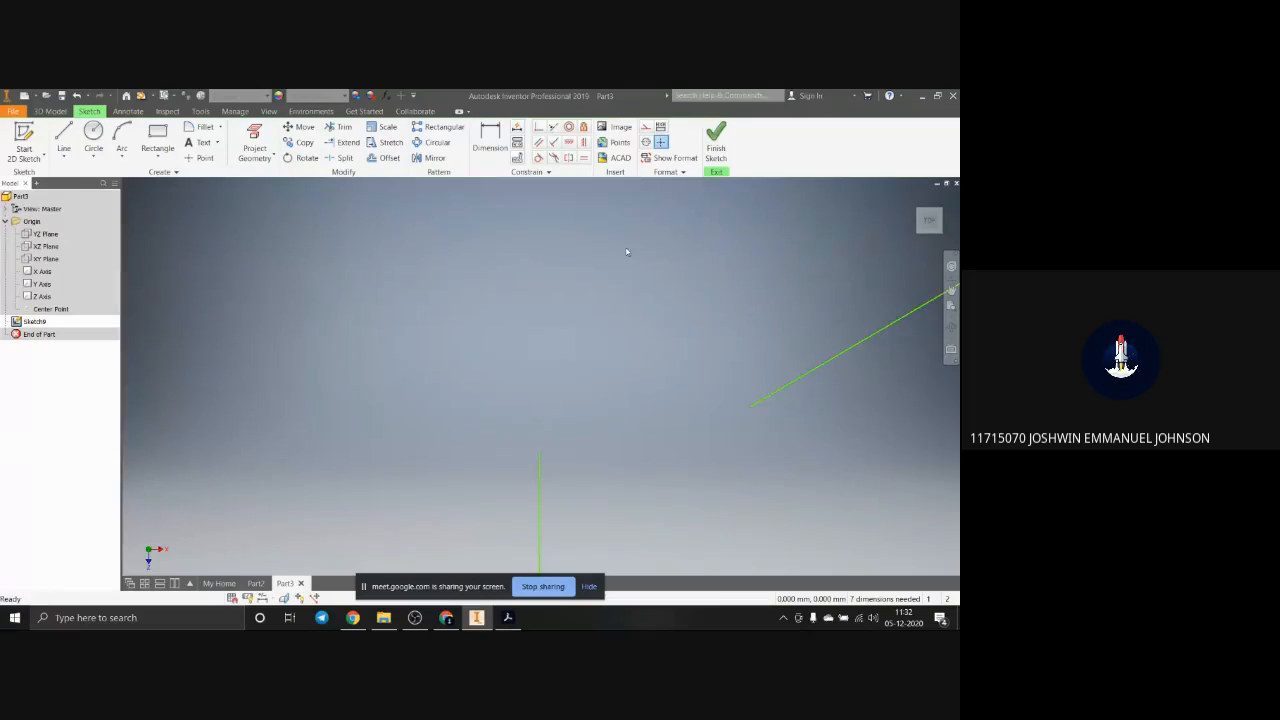
left_click(539, 129)
left_click(750, 408)
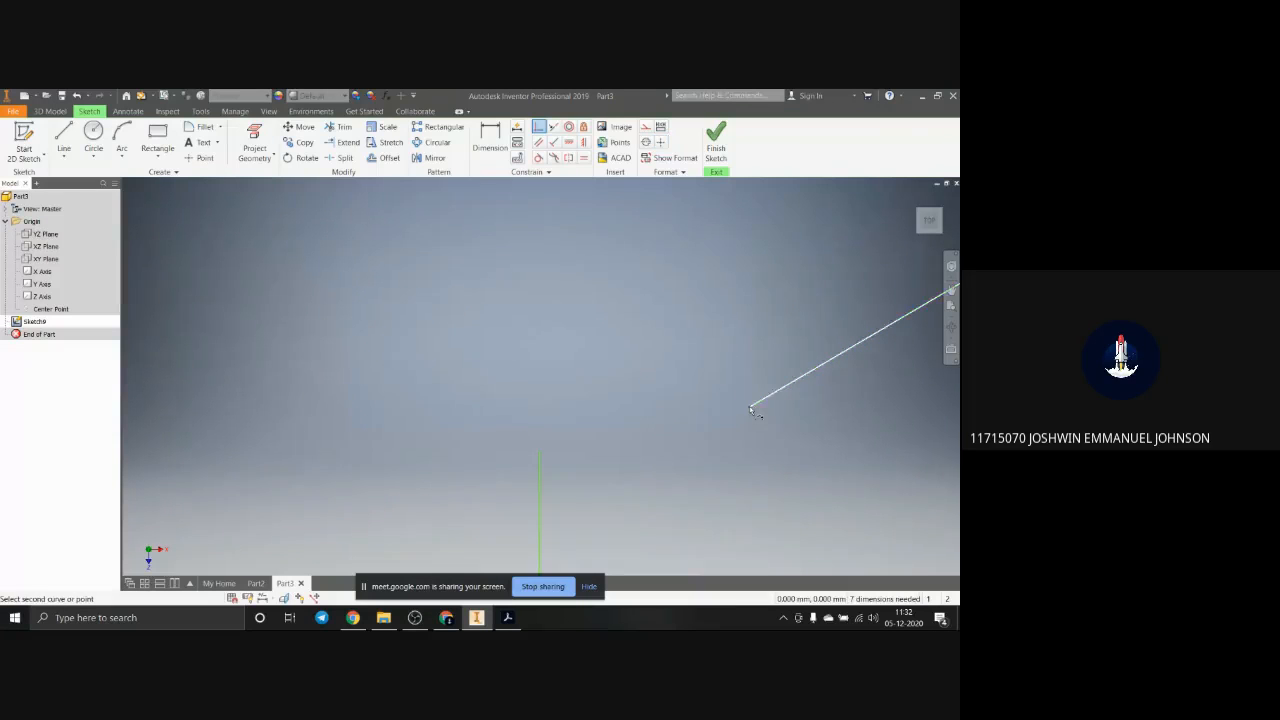
left_click(540, 456)
scroll(684, 486, "up", 8)
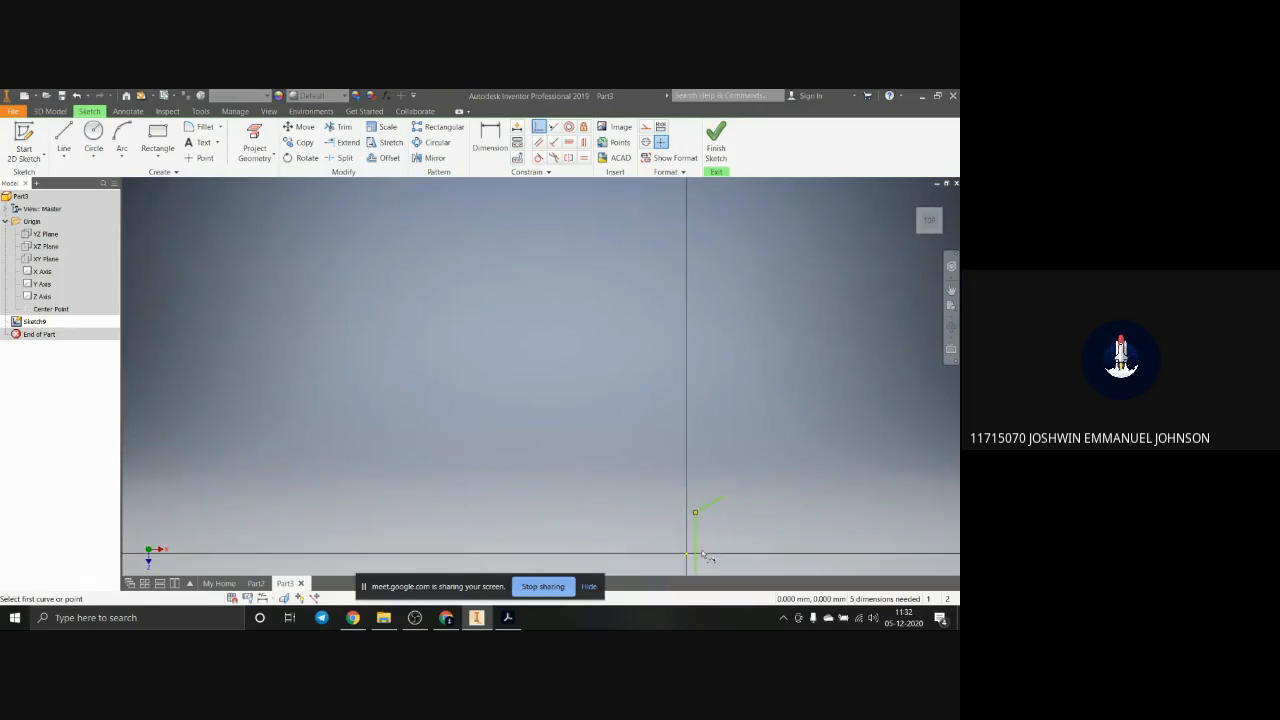
scroll(703, 557, "down", 5)
scroll(696, 545, "up", 3)
Step: Finish the sketch, then reopen it for editing and look straight at its plane from the top
left_click(716, 140)
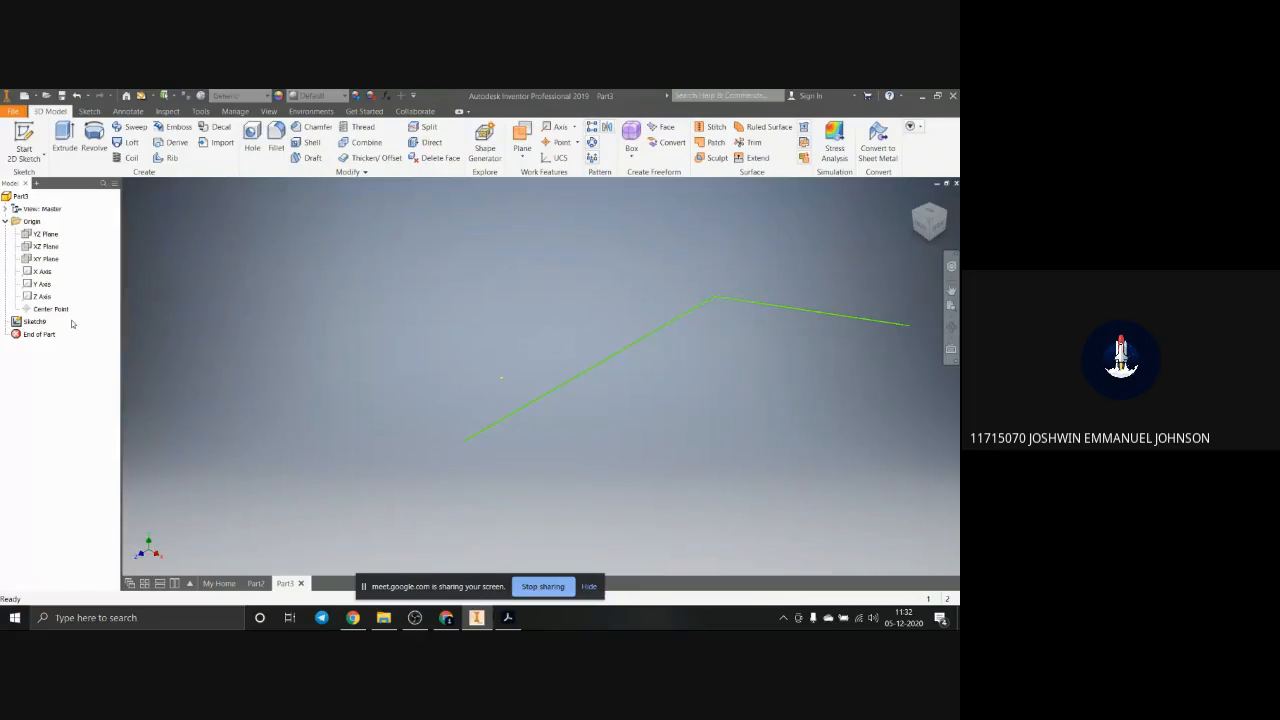
double_click(36, 321)
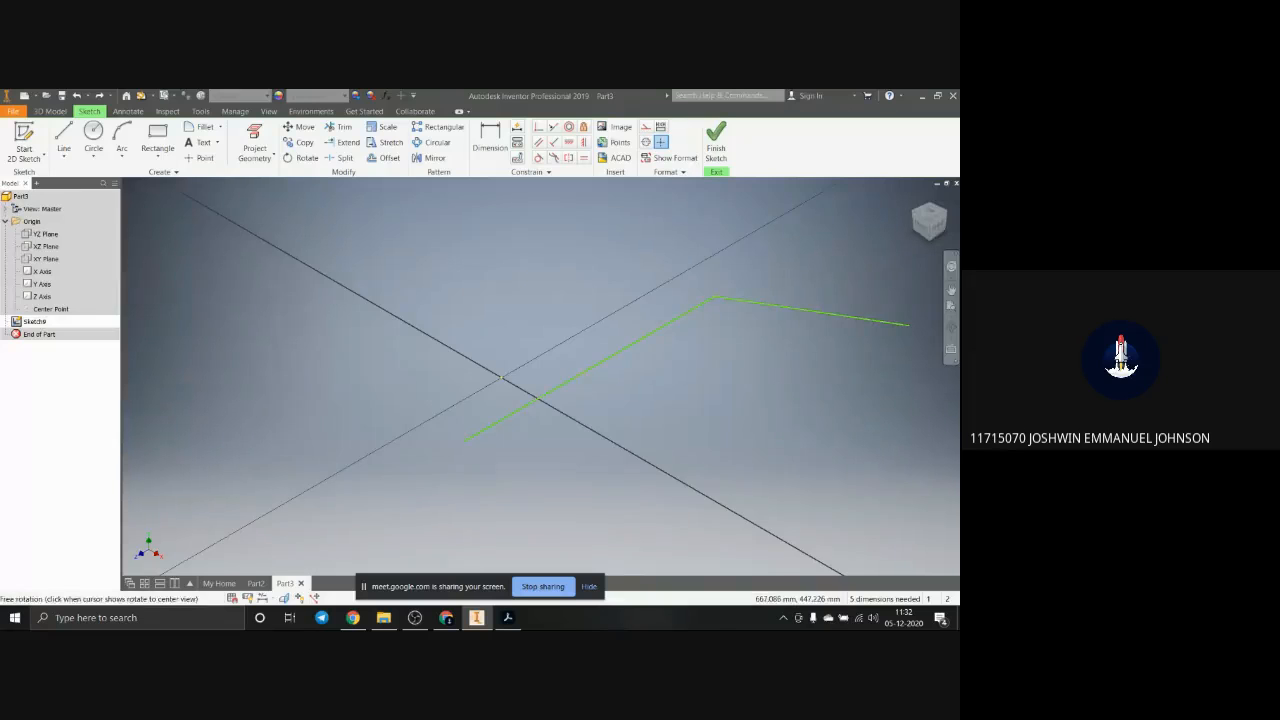
left_click(937, 211)
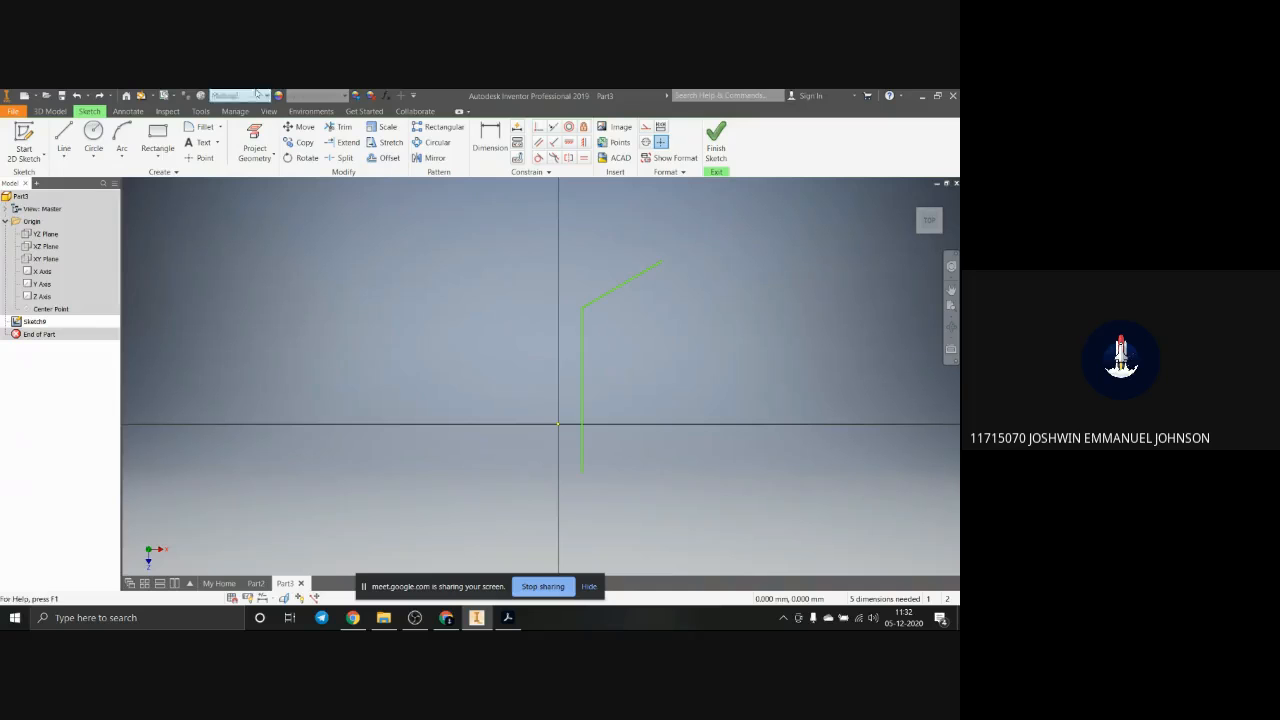
Step: Sketch a nearly vertical line about 218 mm long on the left side of the vertical axis
left_click(64, 140)
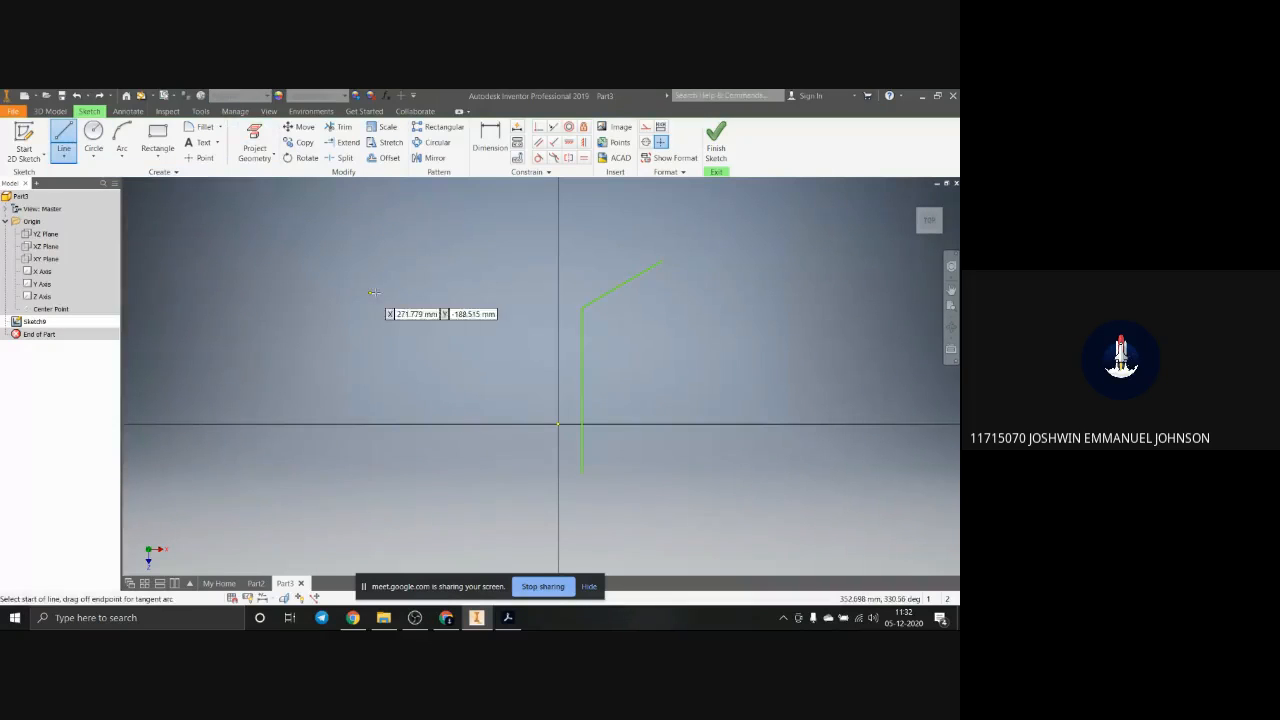
left_click(485, 240)
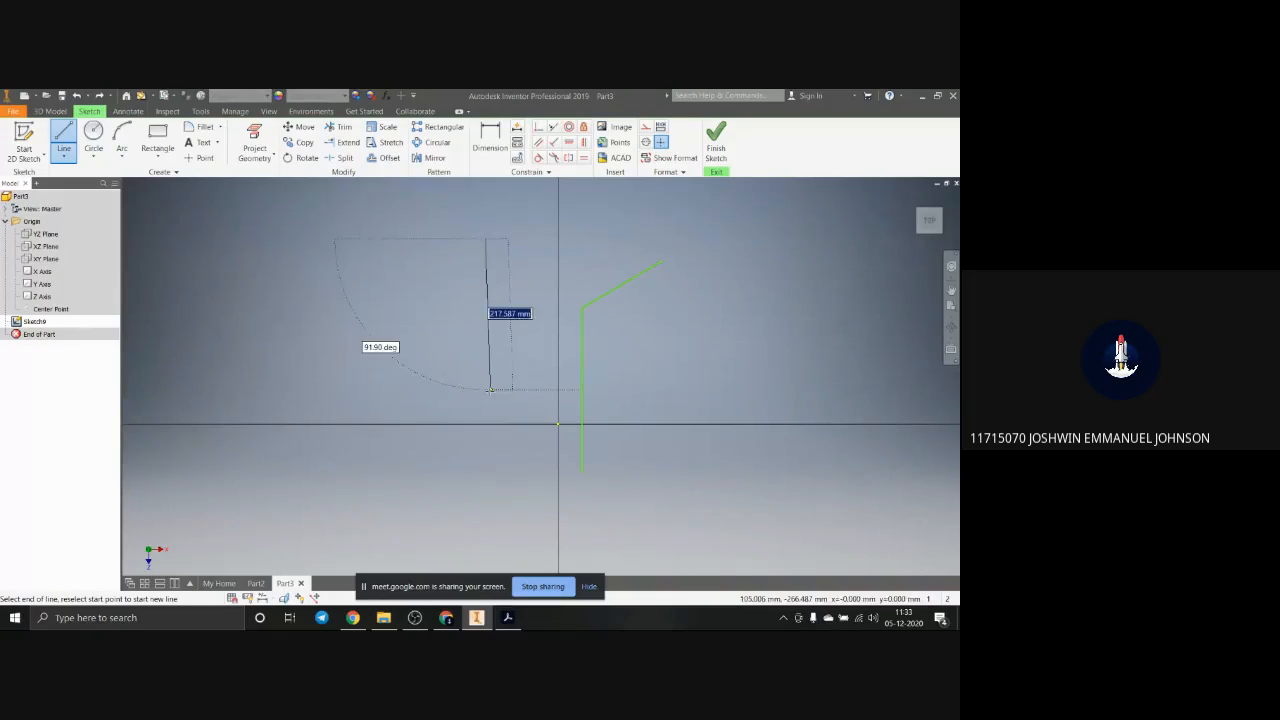
left_click(486, 387)
key("Escape")
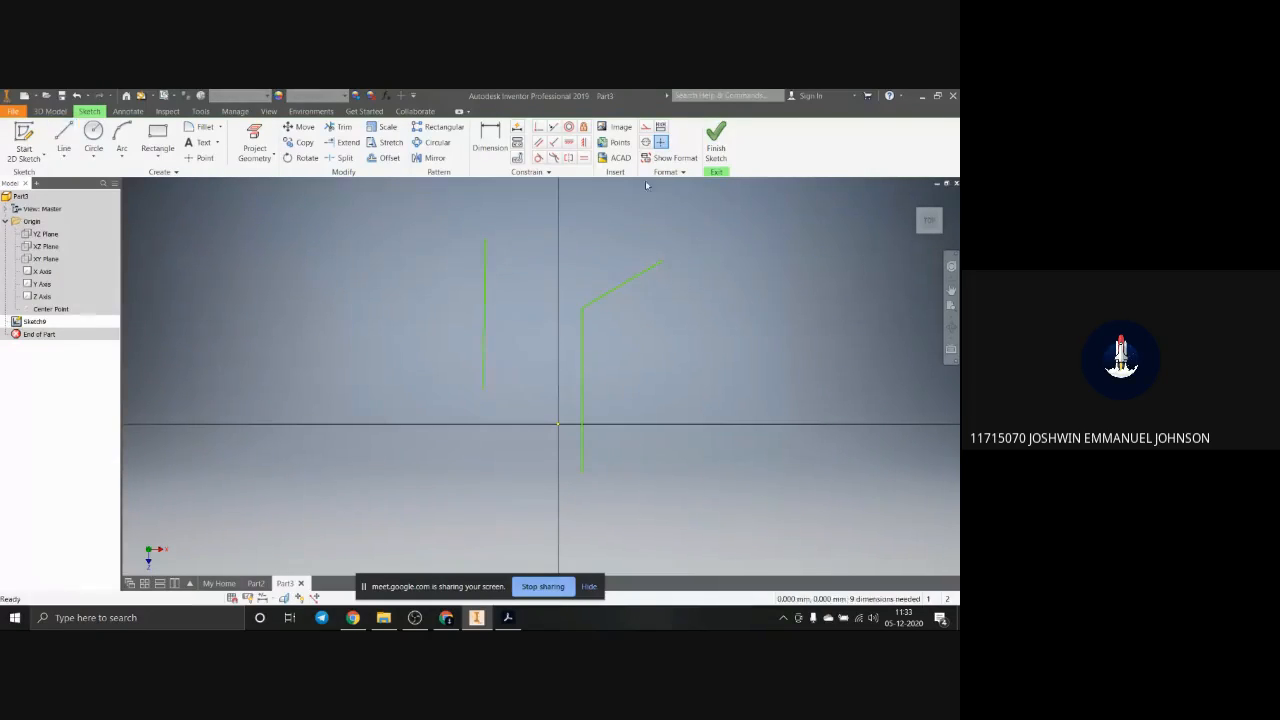
Step: Convert the nearly vertical line left of the axis to construction geometry
left_click(483, 294)
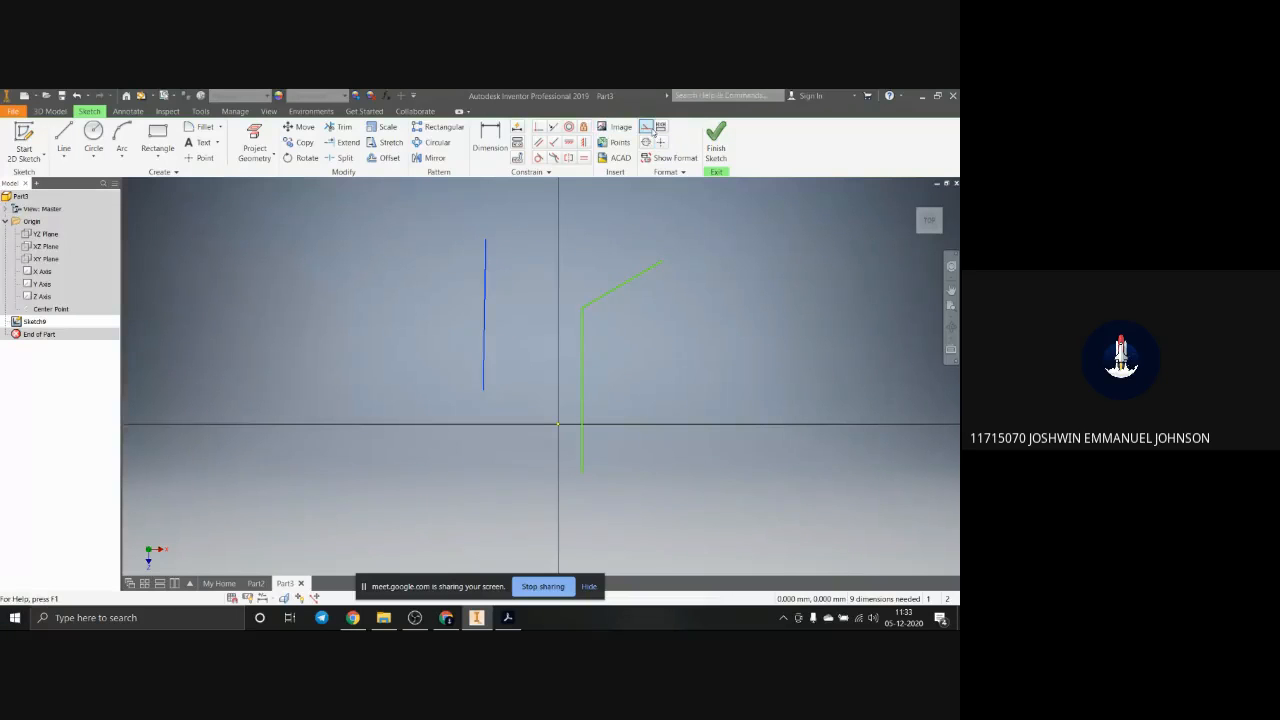
left_click(650, 129)
scroll(488, 295, "up", 4)
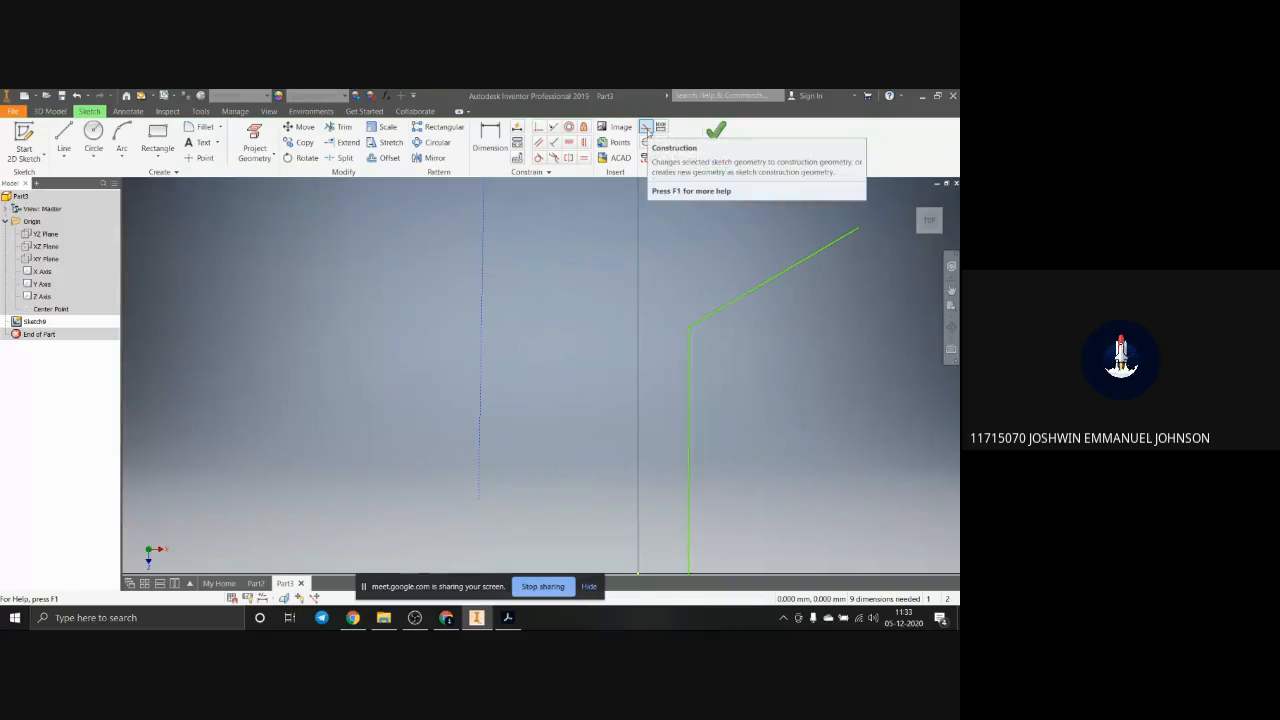
left_click(646, 128)
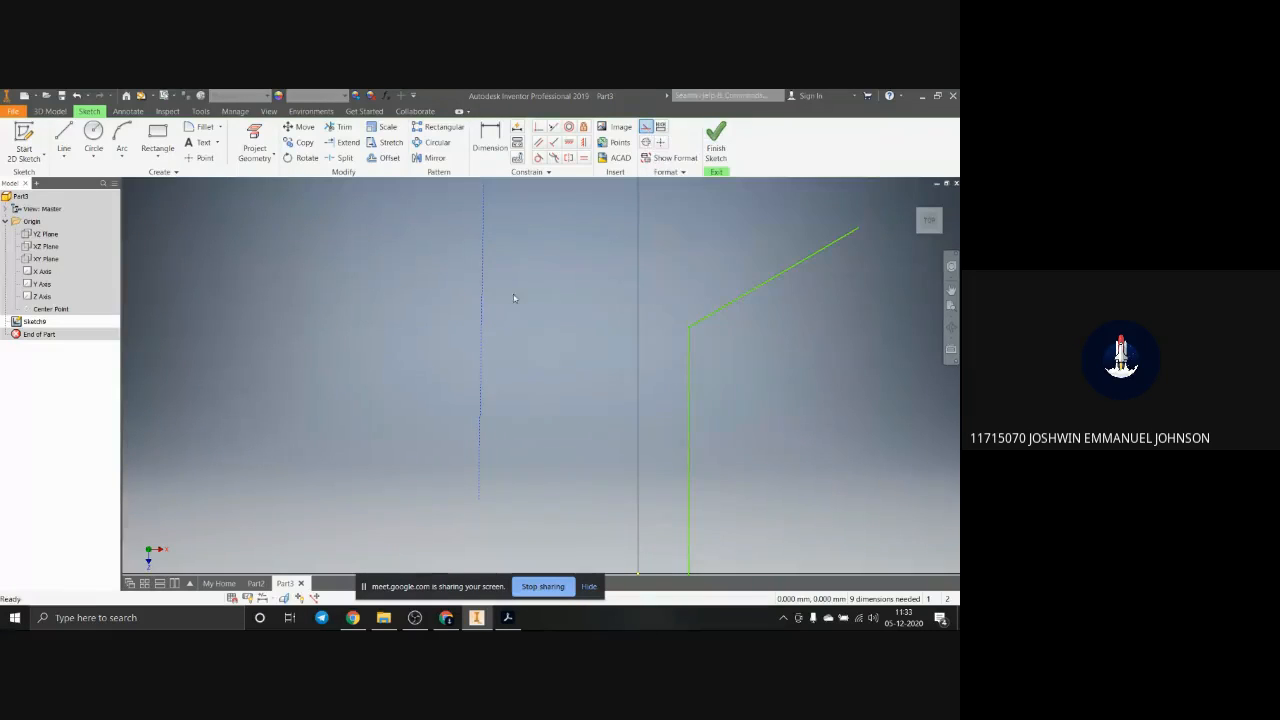
scroll(489, 309, "down", 3)
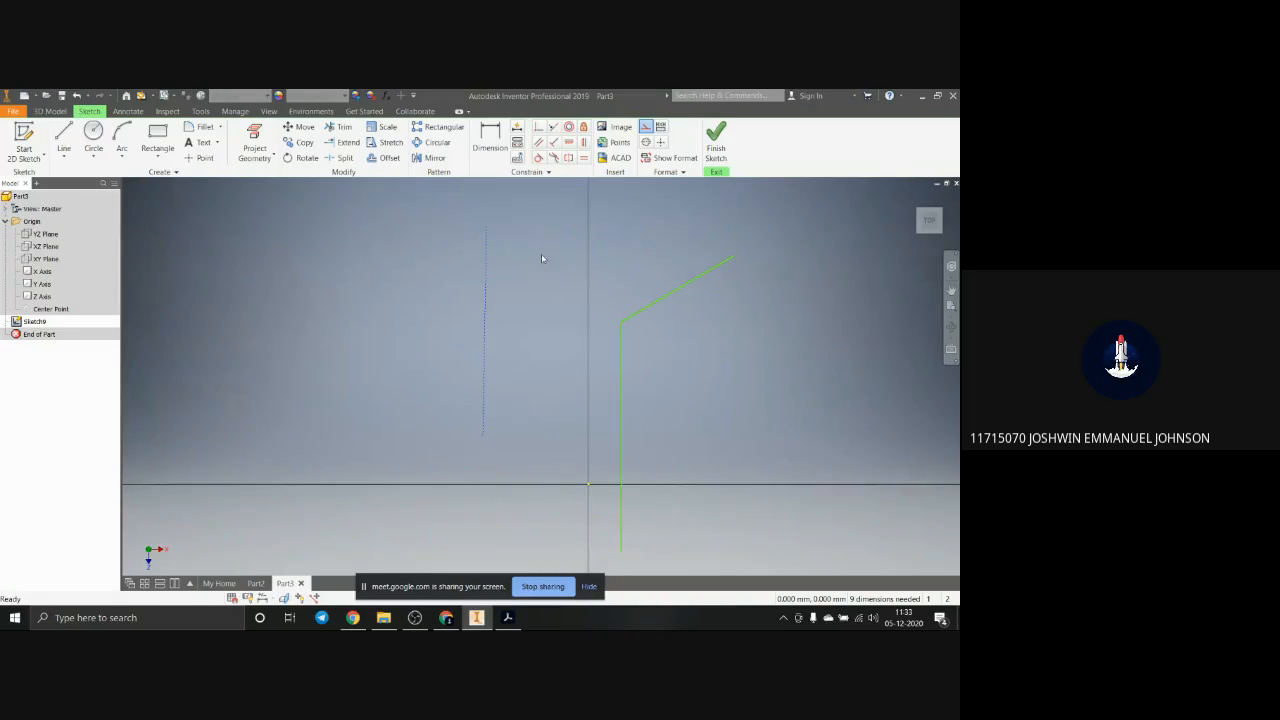
Step: Sketch two separate circles, a larger one over the vertical axis and a slightly smaller one right of the slanted line
left_click(93, 135)
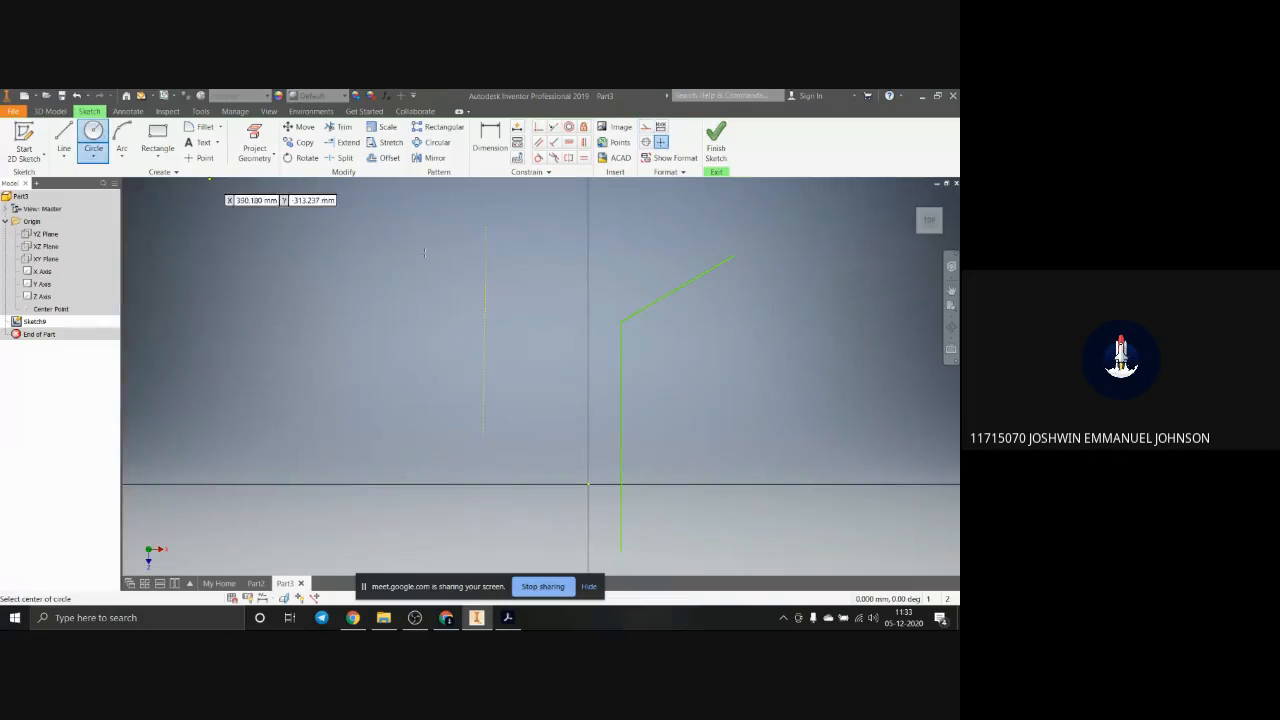
left_click(541, 276)
left_click(618, 318)
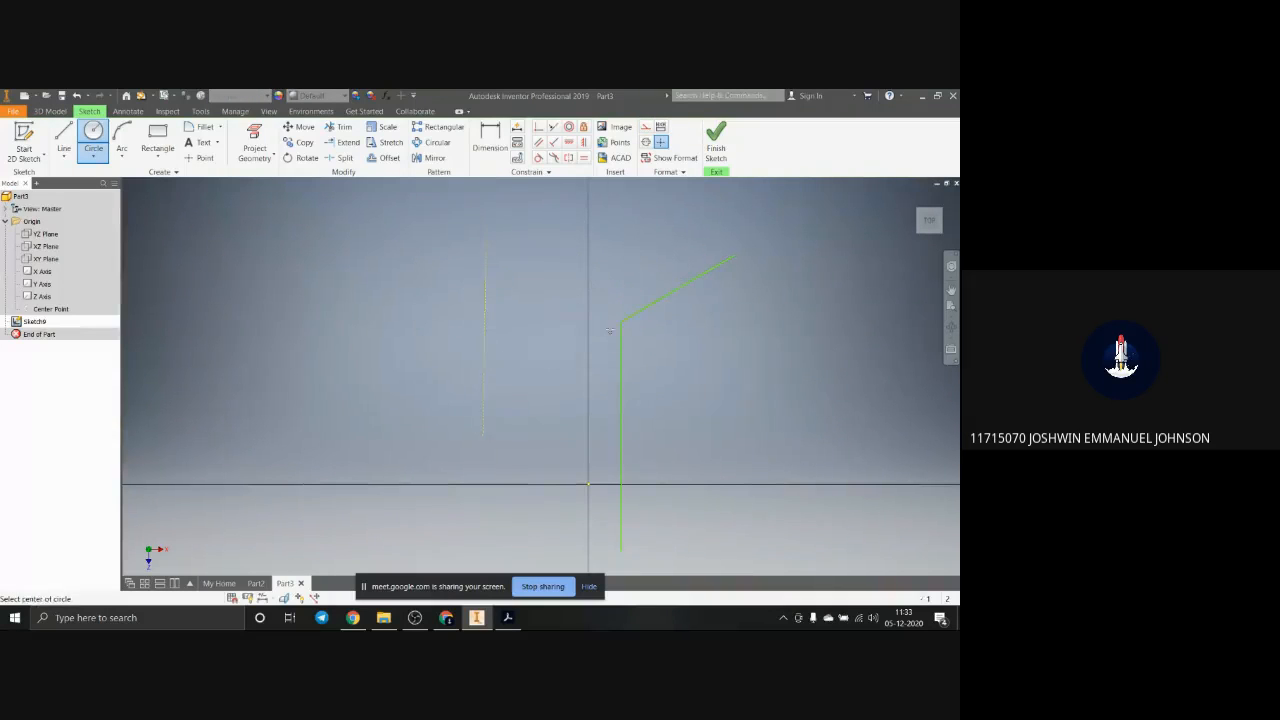
left_click(770, 330)
left_click(724, 268)
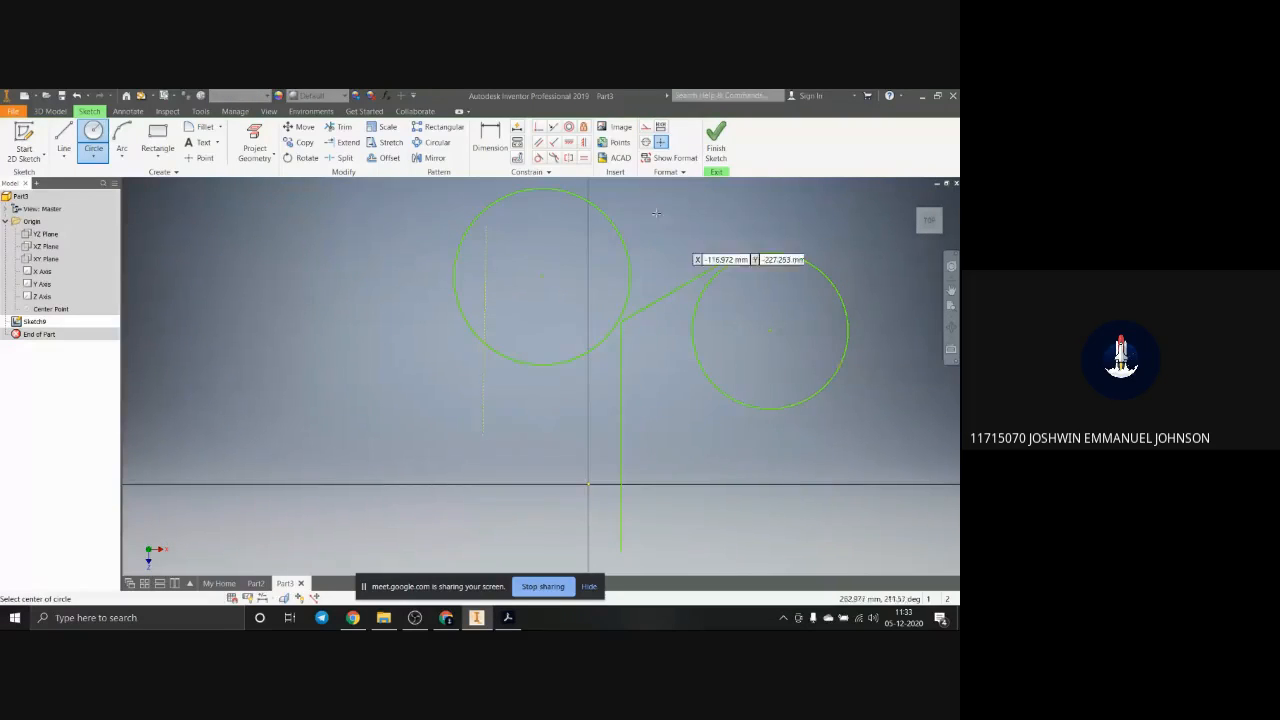
key("Escape")
Step: Make the larger circle concentric with the smaller one, and fix the smaller circle in place
left_click(568, 127)
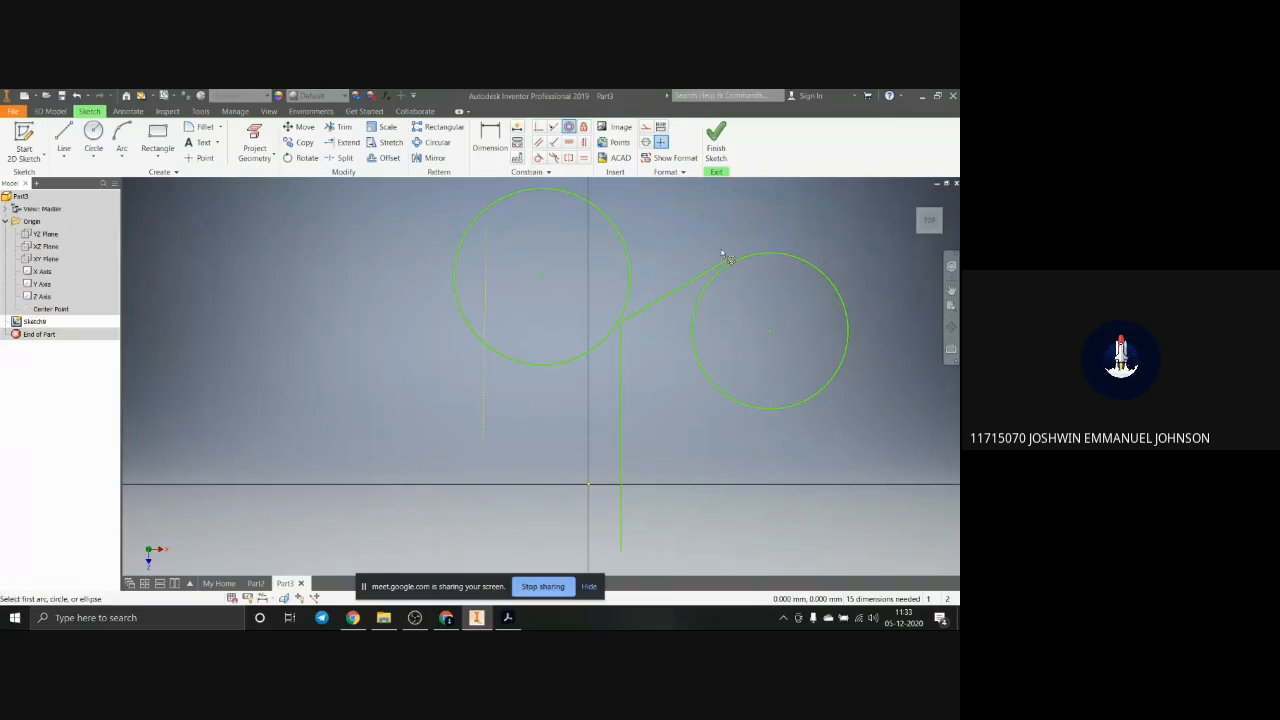
left_click(757, 262)
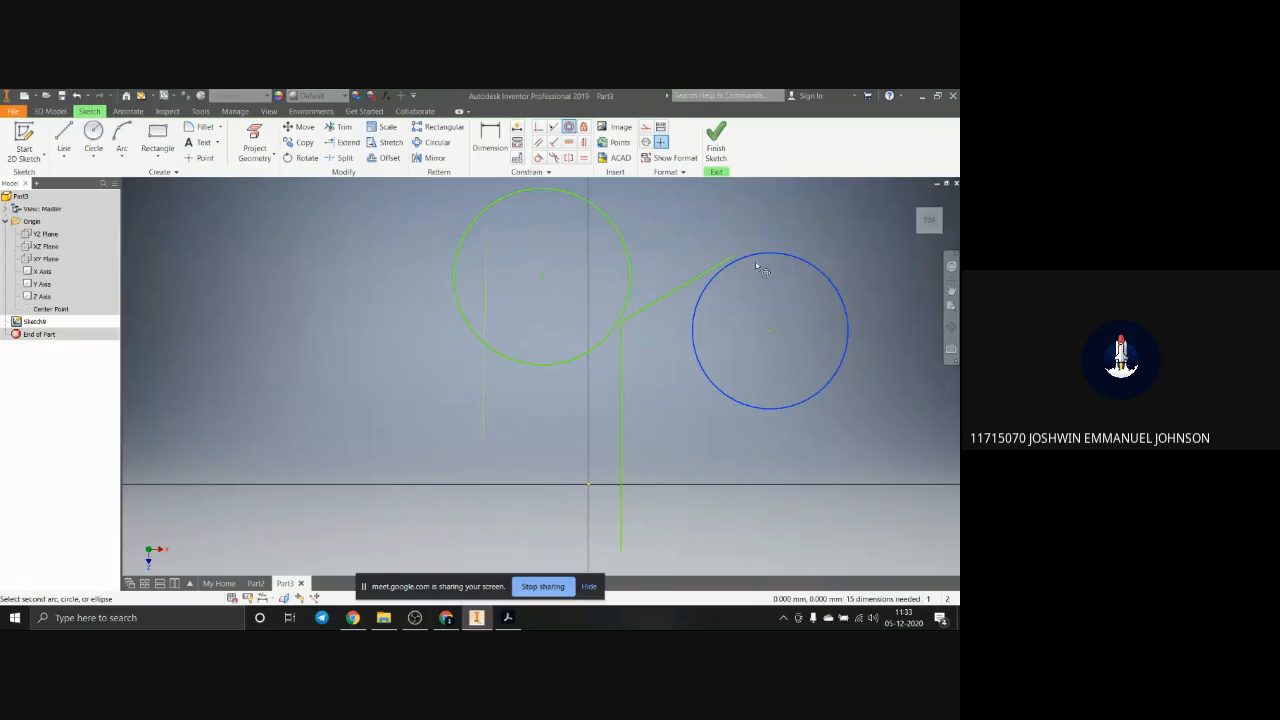
left_click(622, 235)
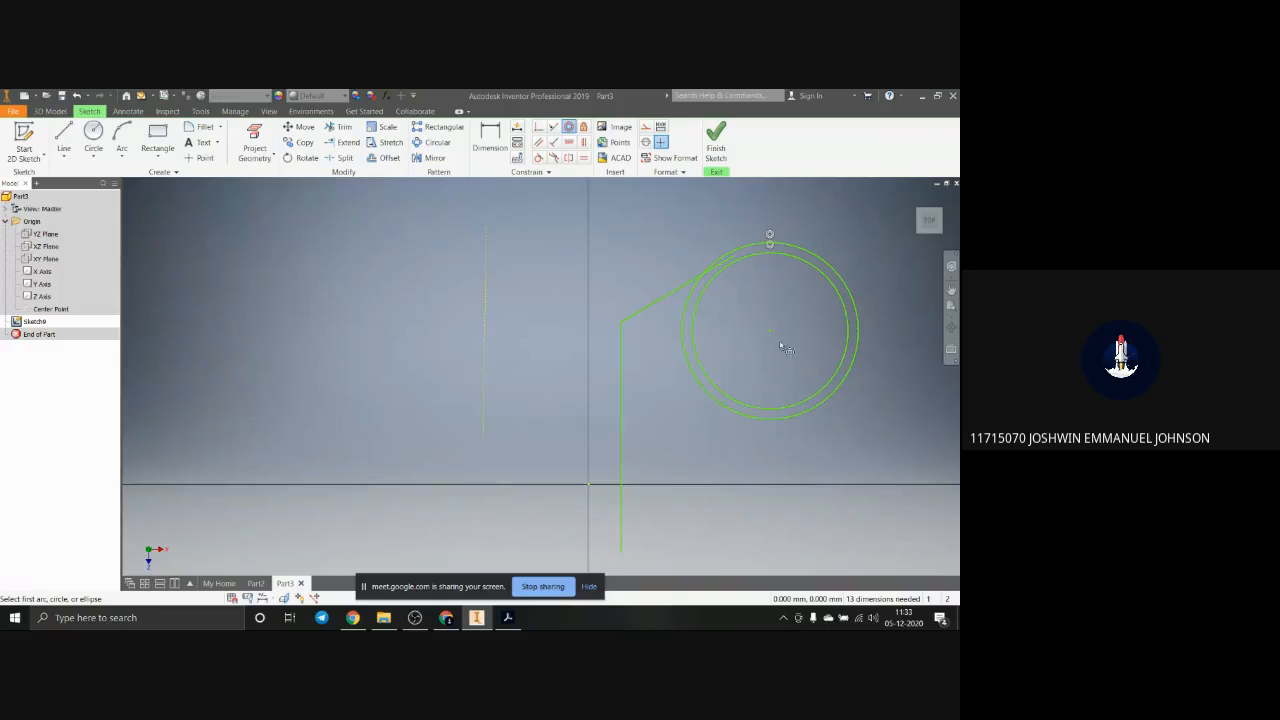
left_click(583, 127)
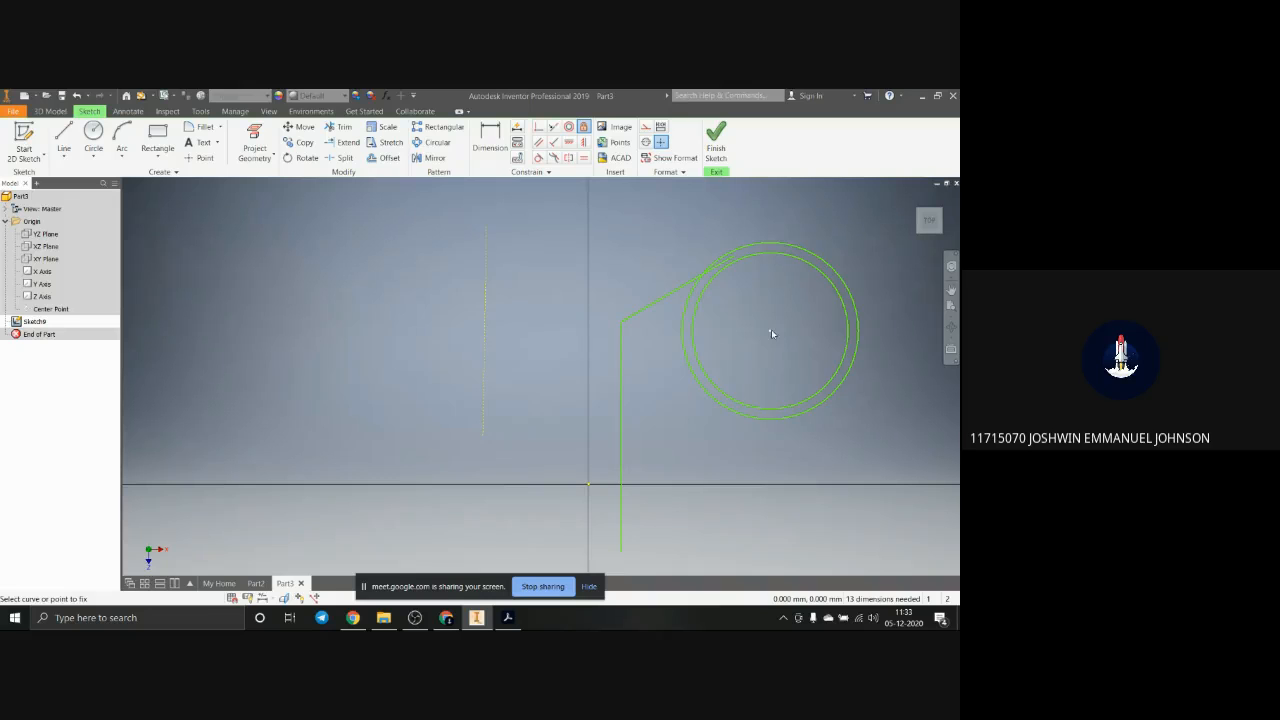
left_click(829, 386)
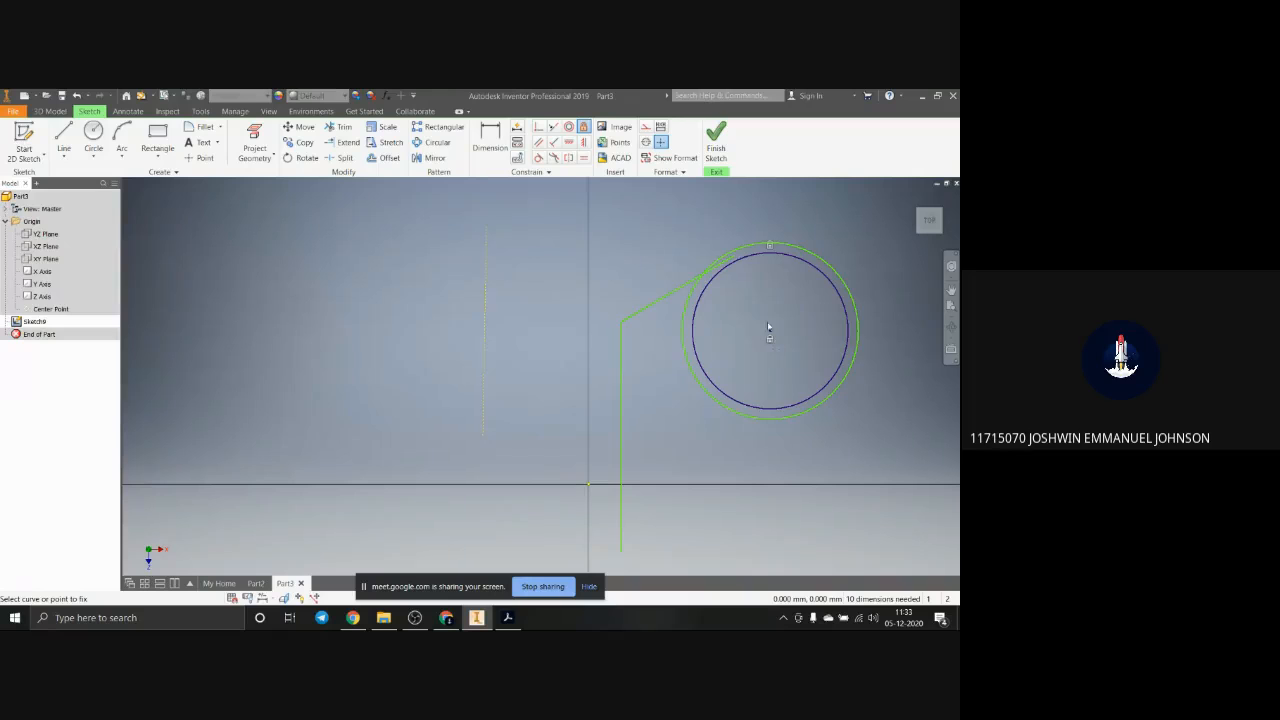
Step: Apply a Parallel constraint between the vertical line and the slanted line joined to it
left_click(539, 142)
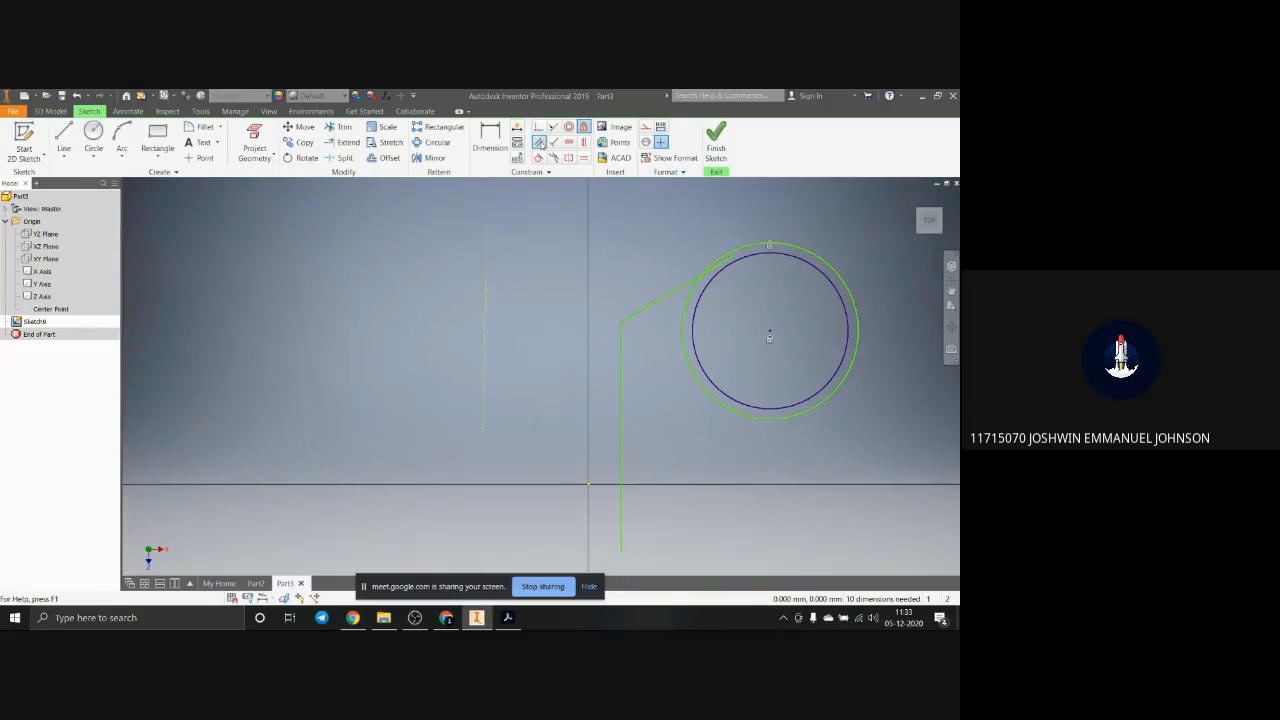
left_click(620, 408)
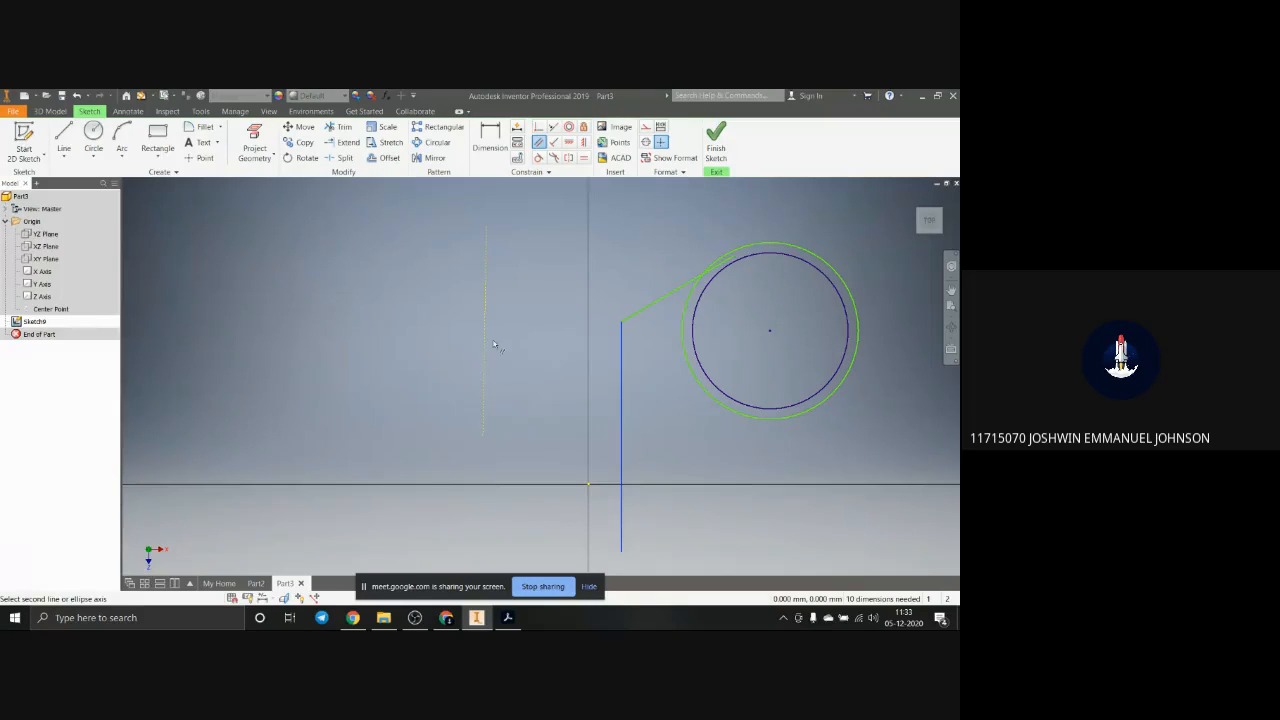
left_click(677, 295)
scroll(703, 458, "down", 4)
scroll(703, 457, "up", 3)
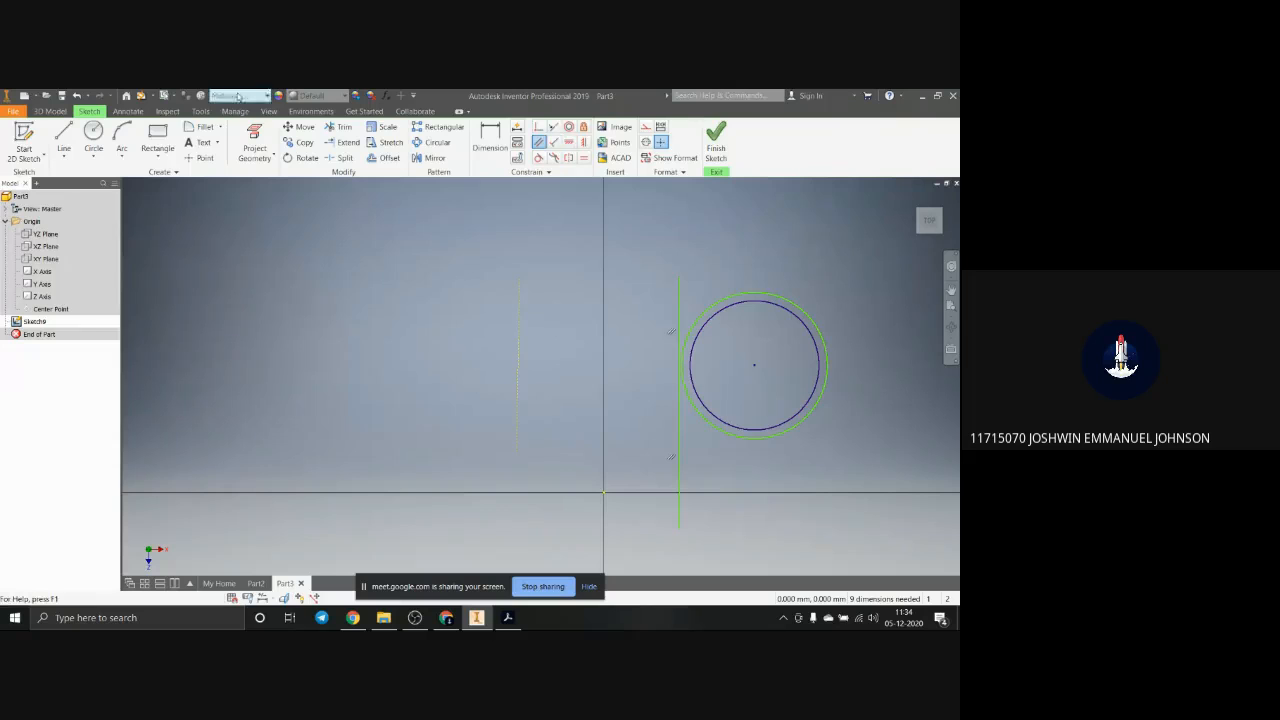
Step: Sketch a slanted line just right of the construction line and make it parallel to the vertical line beside the circles
left_click(64, 138)
left_click(524, 405)
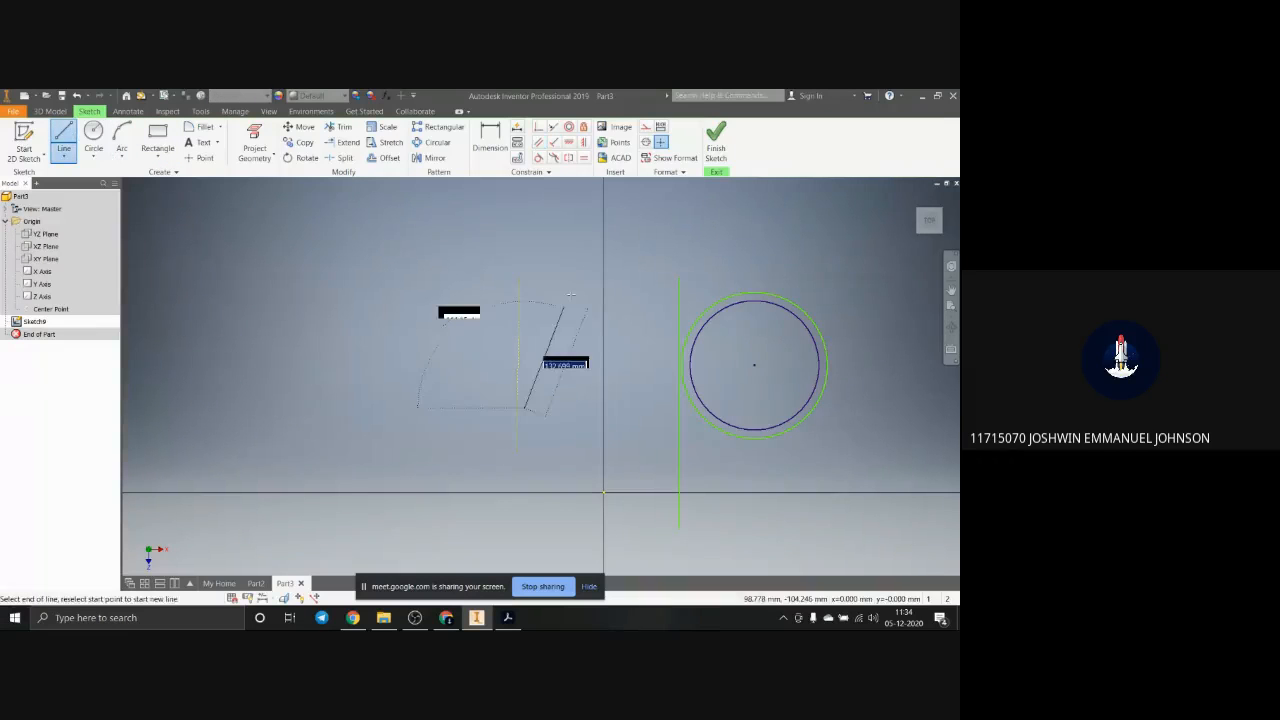
left_click(575, 291)
key("Escape")
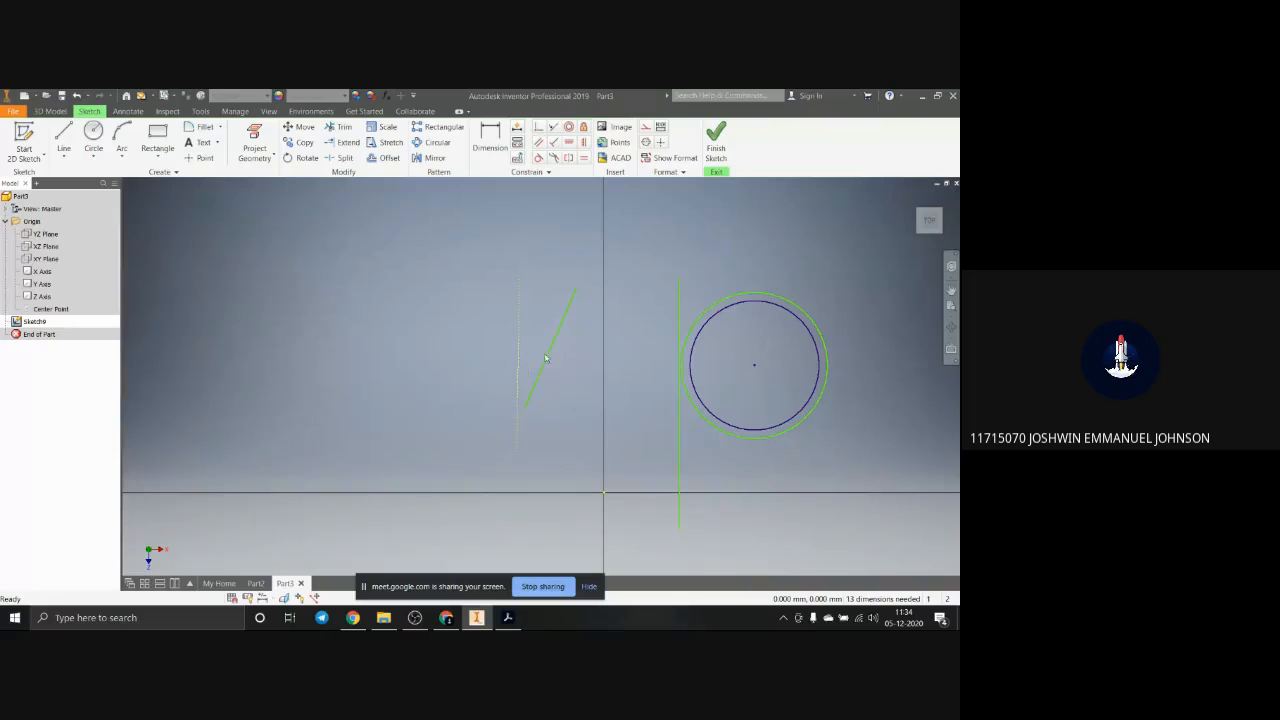
left_click(559, 332)
left_click(539, 142)
left_click(677, 456)
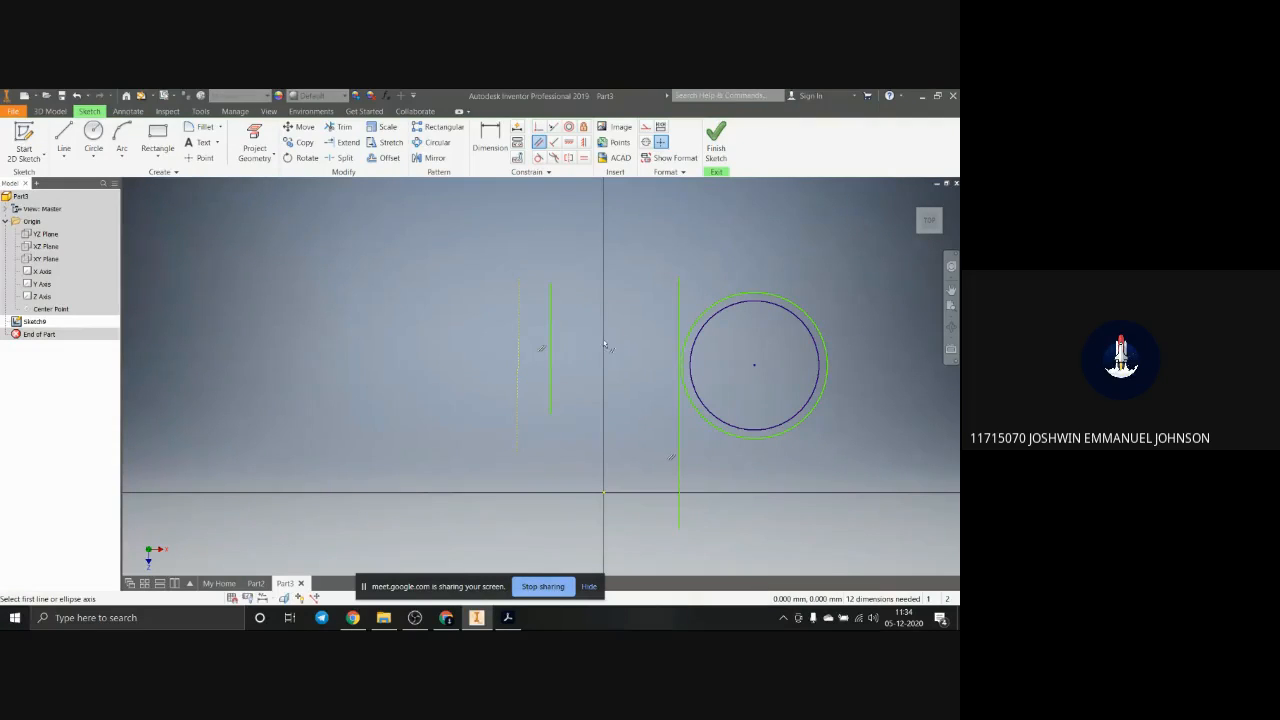
key("Escape")
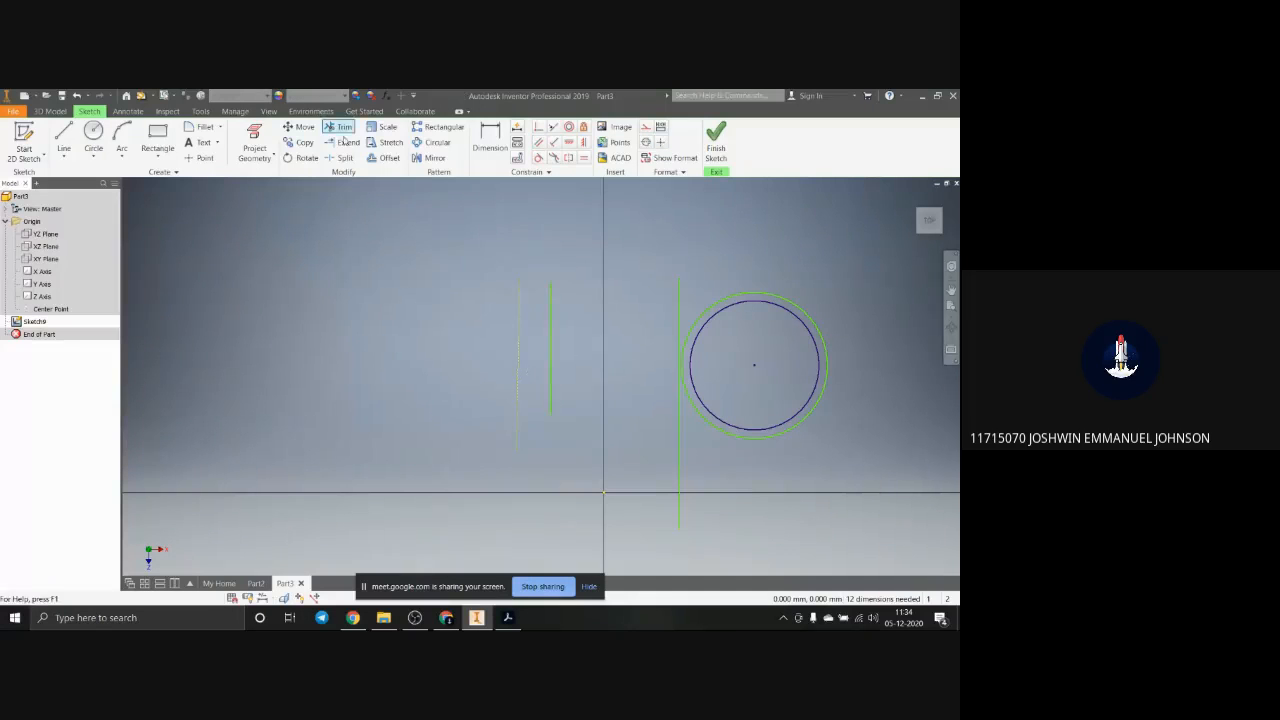
Step: Sketch another slanted line above the short vertical line and apply a Perpendicular constraint between the two
left_click(63, 138)
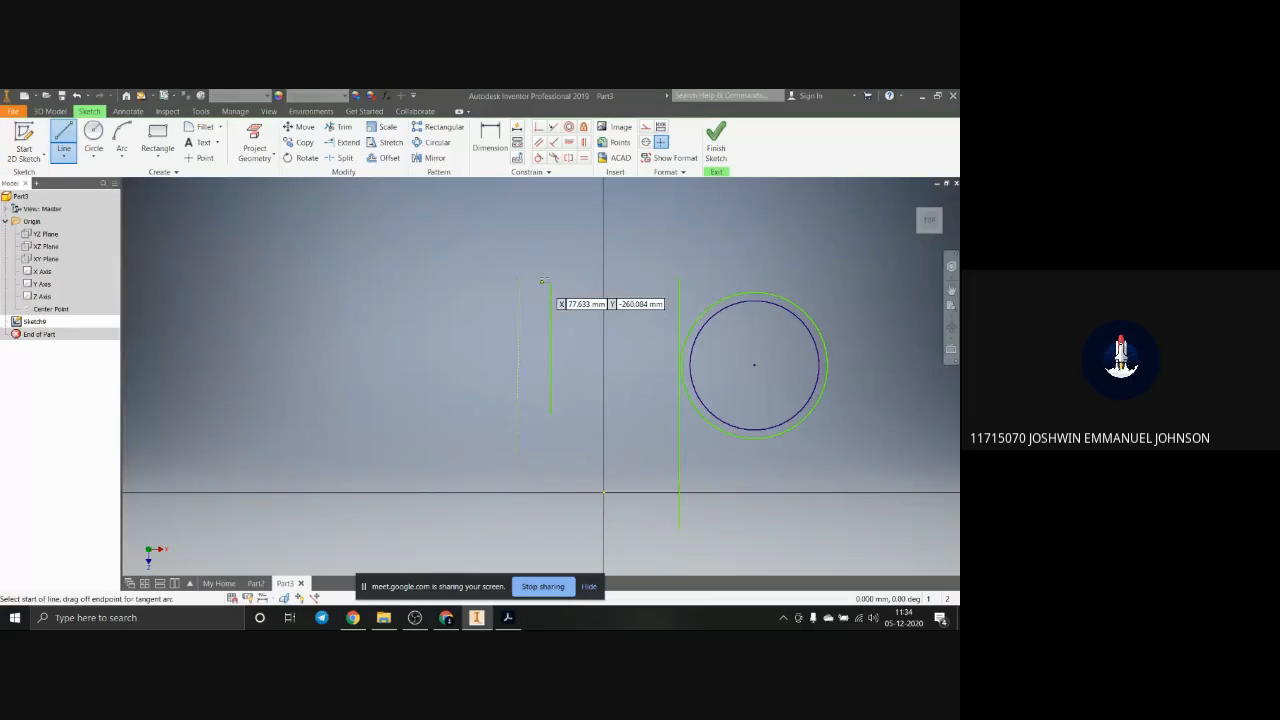
left_click(556, 241)
left_click(604, 307)
key("Escape")
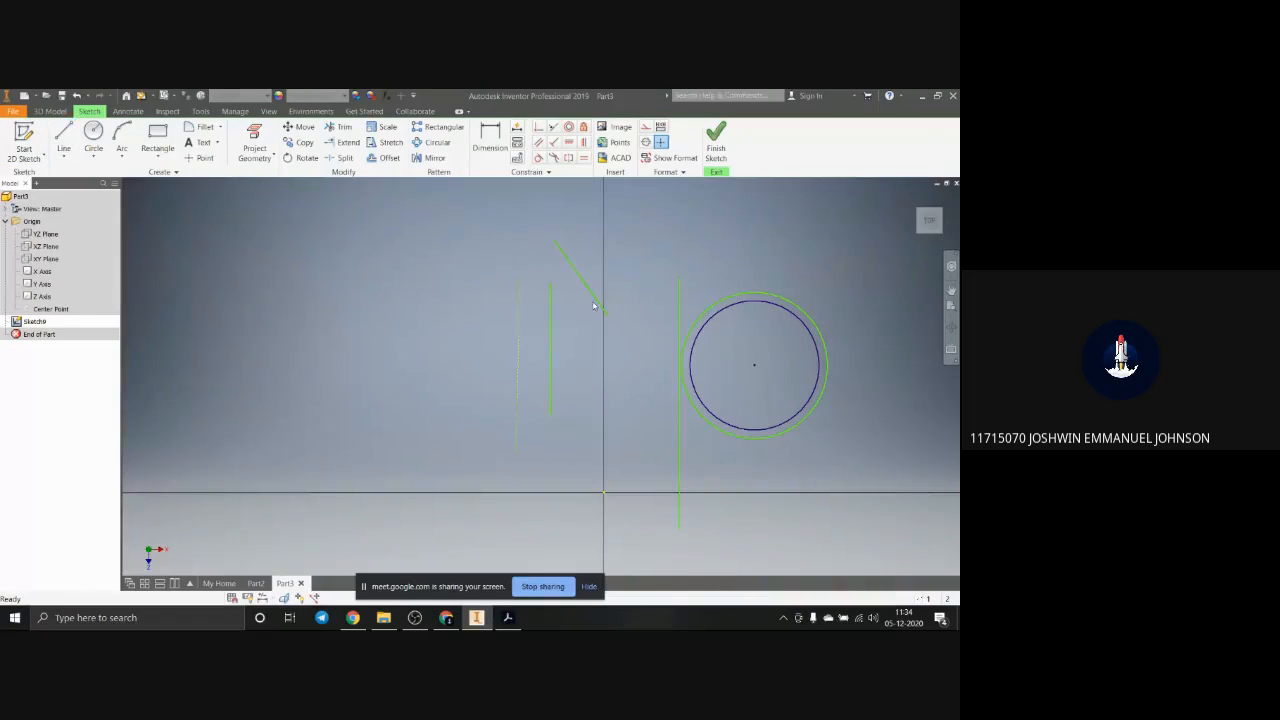
left_click(550, 352)
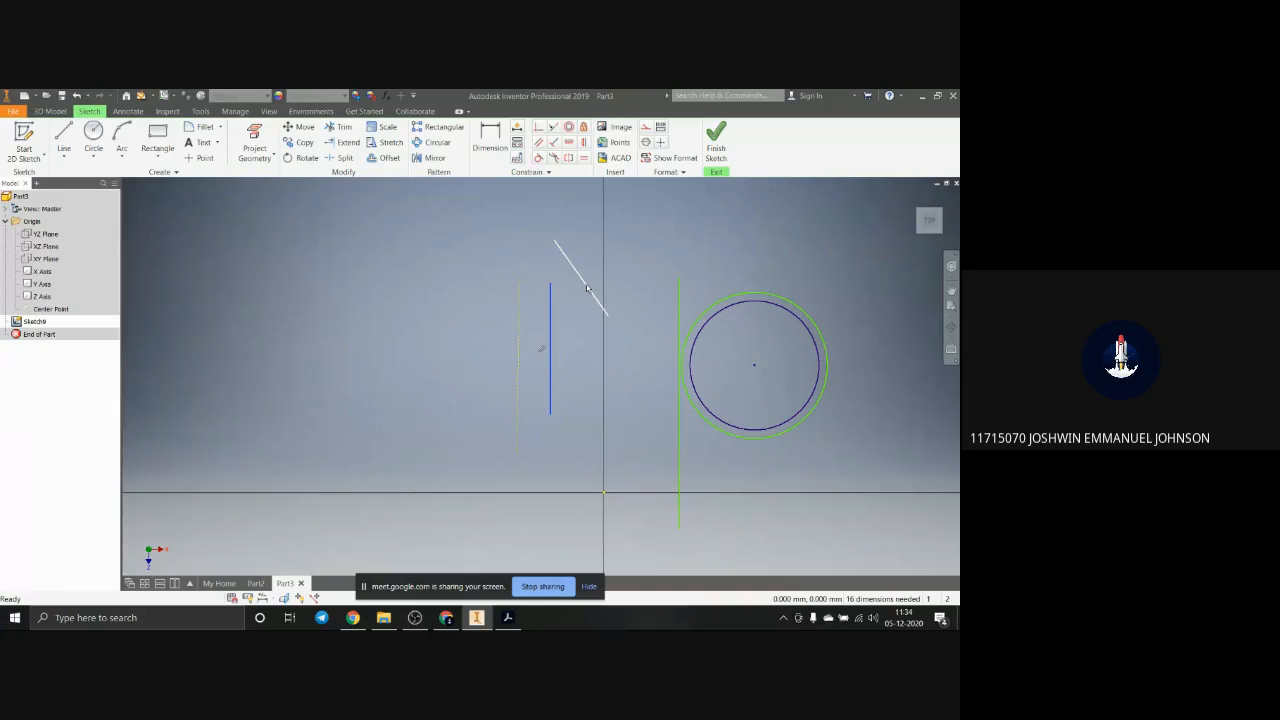
left_click(555, 143)
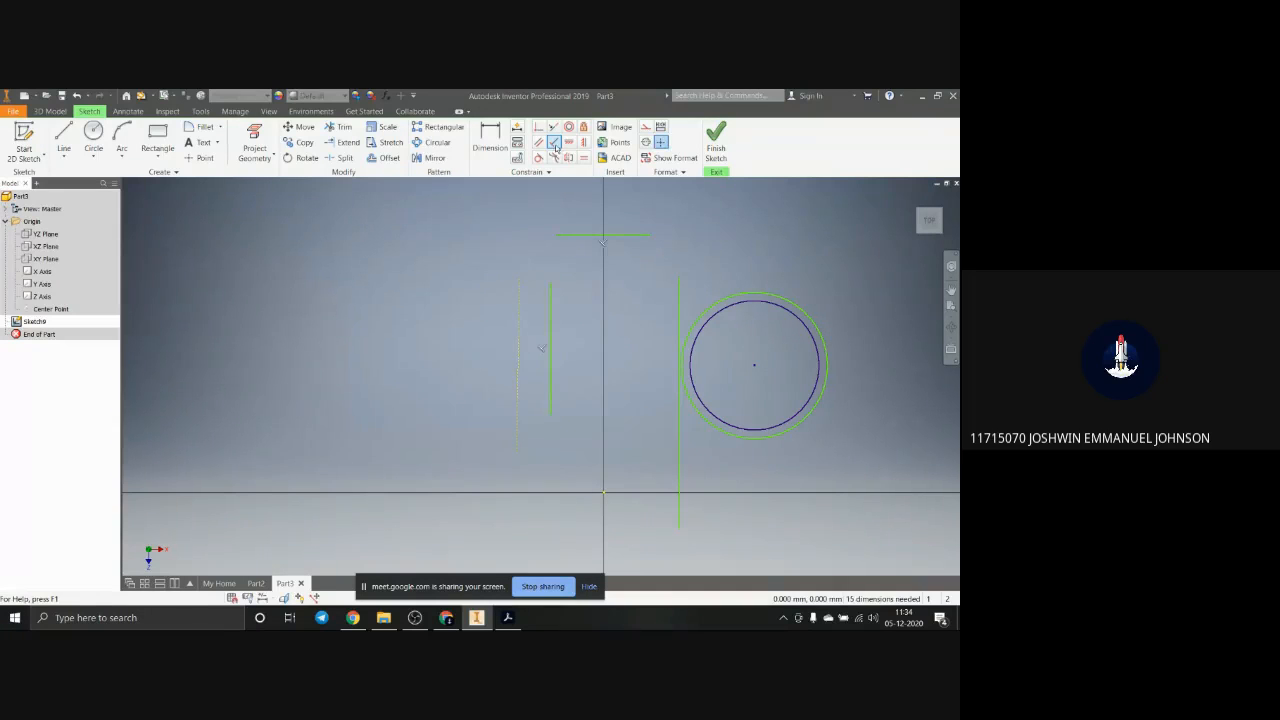
Step: Try a Perpendicular constraint between the larger circle and the horizontal line, and undo it
left_click(555, 145)
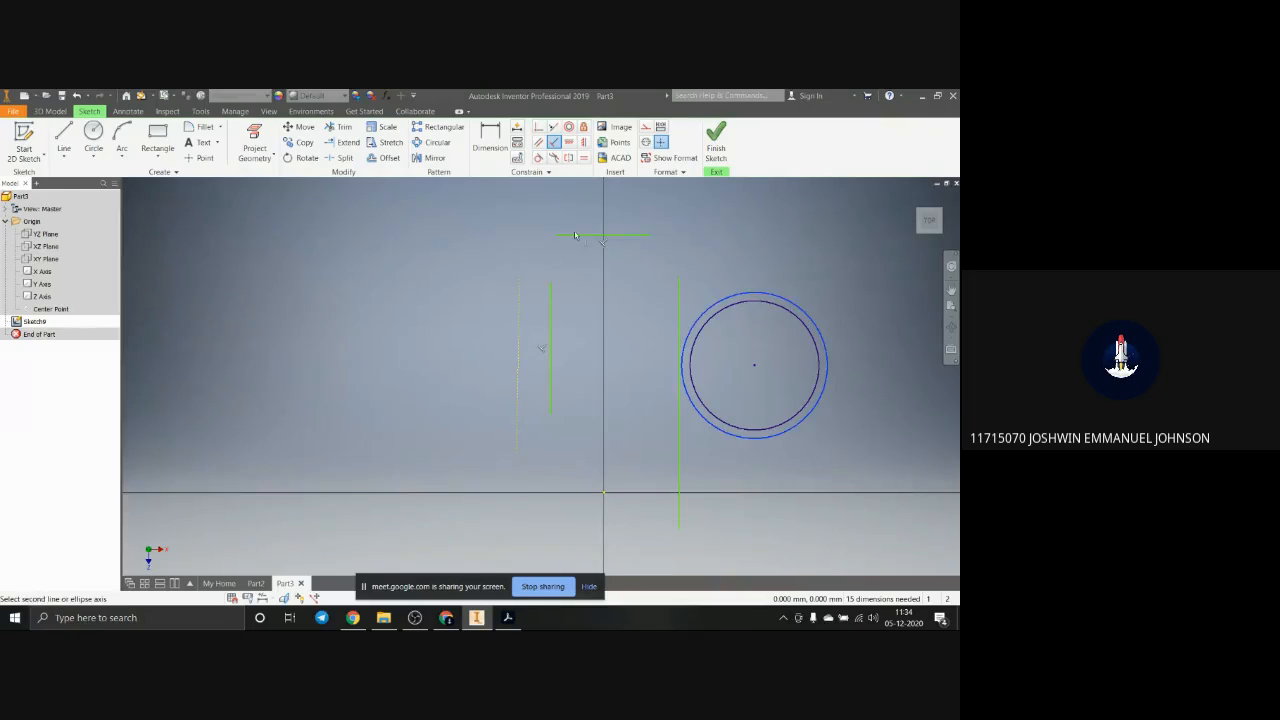
left_click(575, 235)
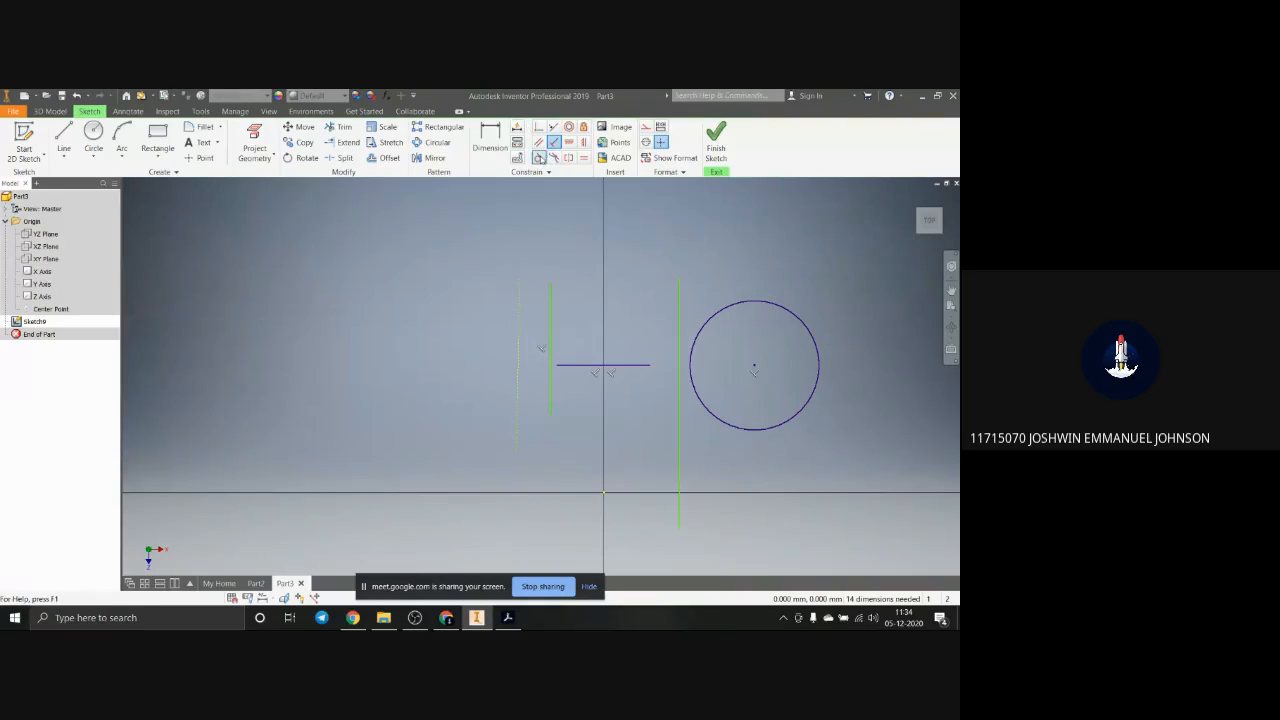
key("Escape")
key("ctrl+z")
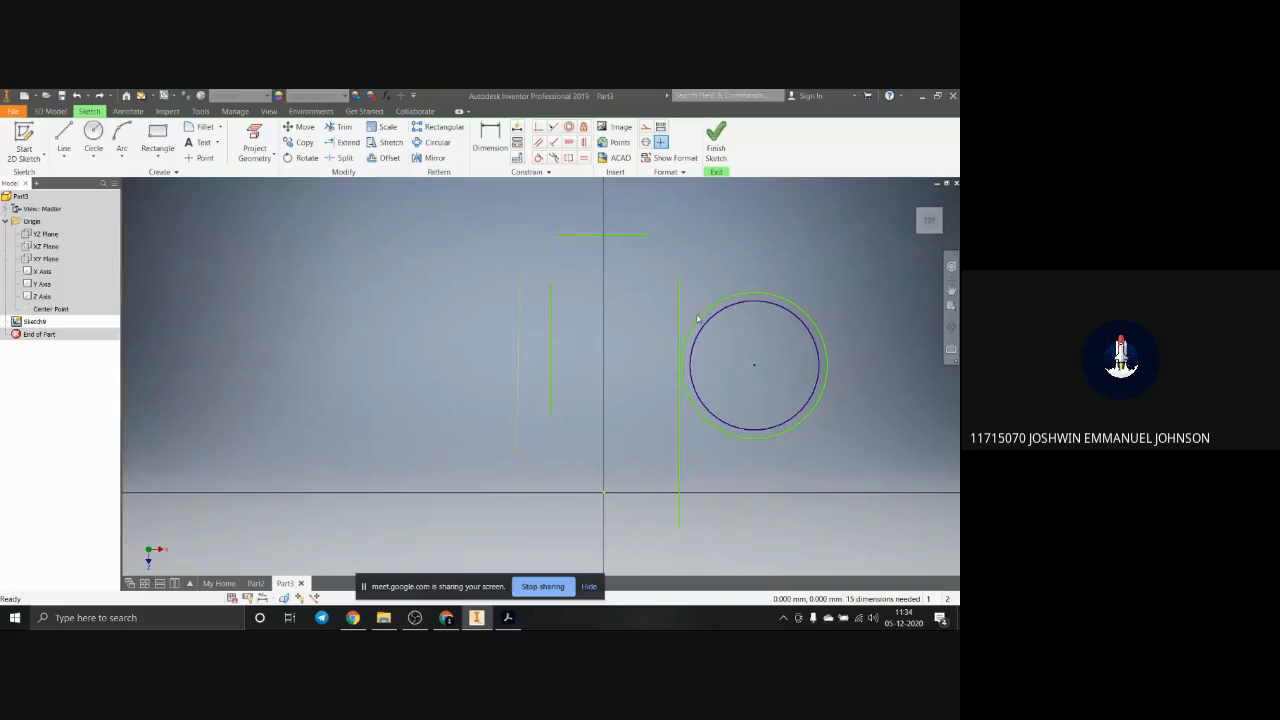
Step: Make the larger circle tangent to the horizontal line, and stretch the line's free end past the circle
left_click(540, 159)
left_click(757, 297)
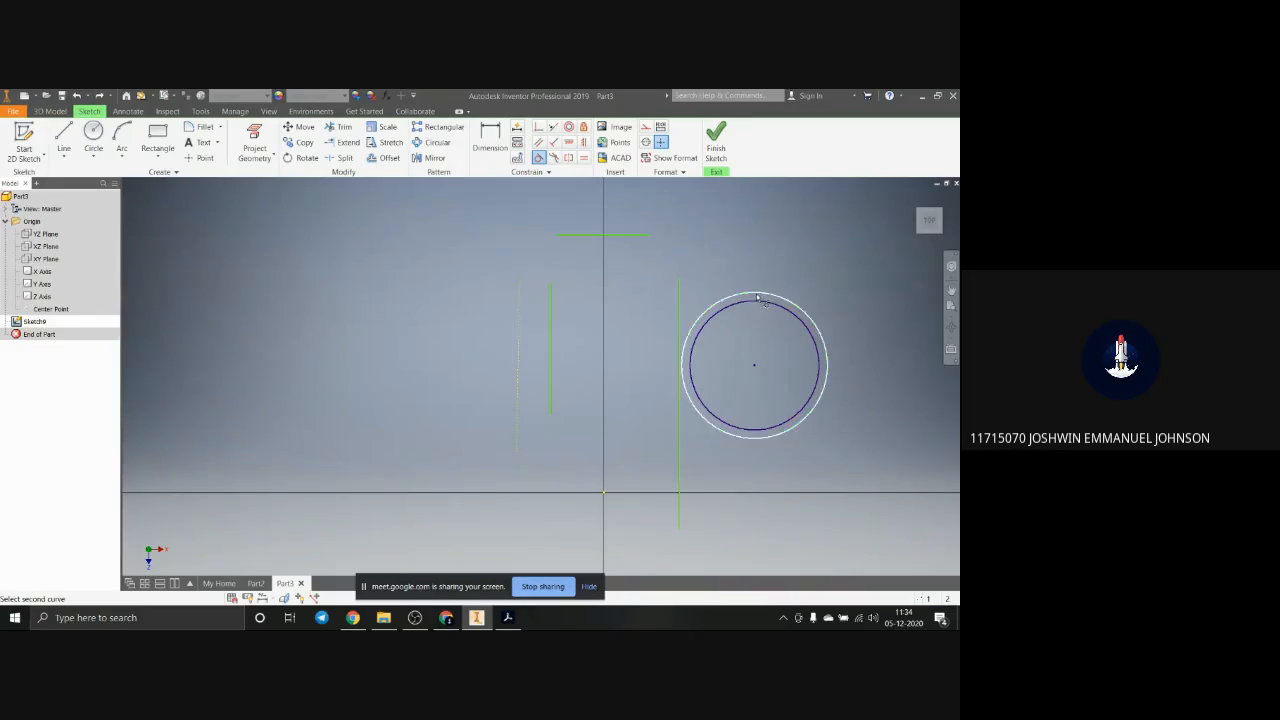
left_click(631, 236)
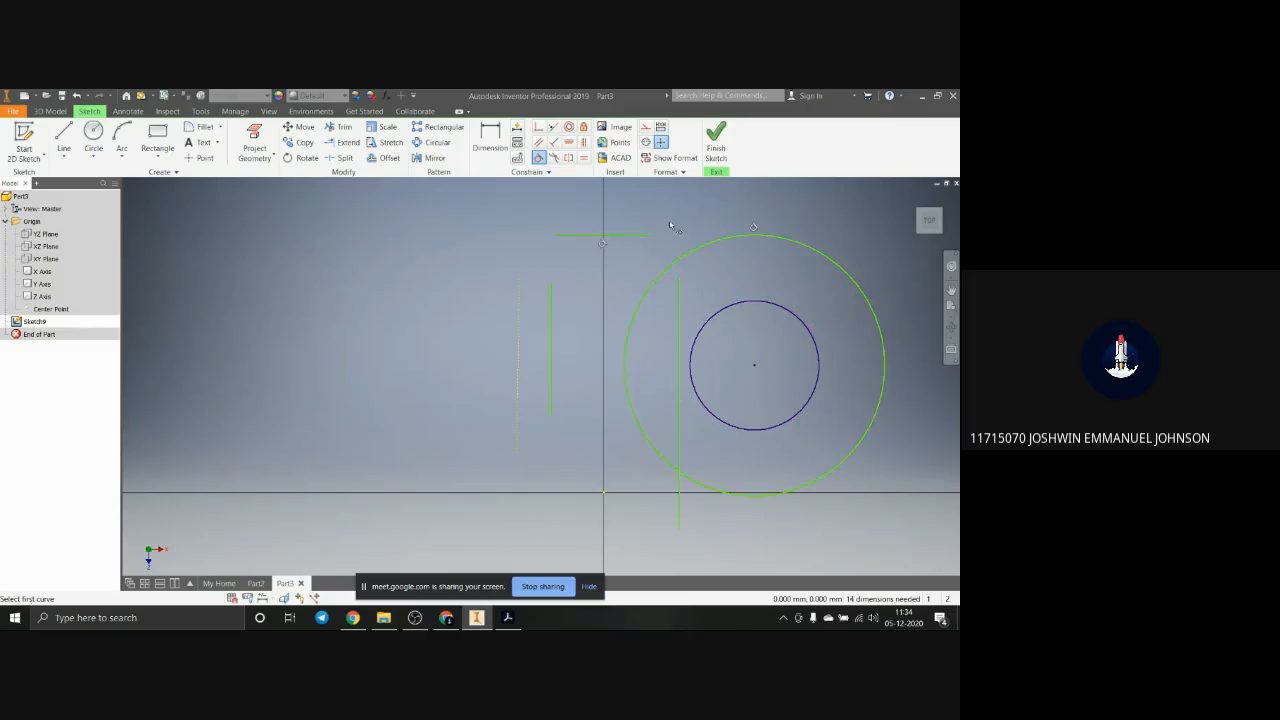
left_click(648, 236)
key("Escape")
left_click_drag(650, 237, 917, 256)
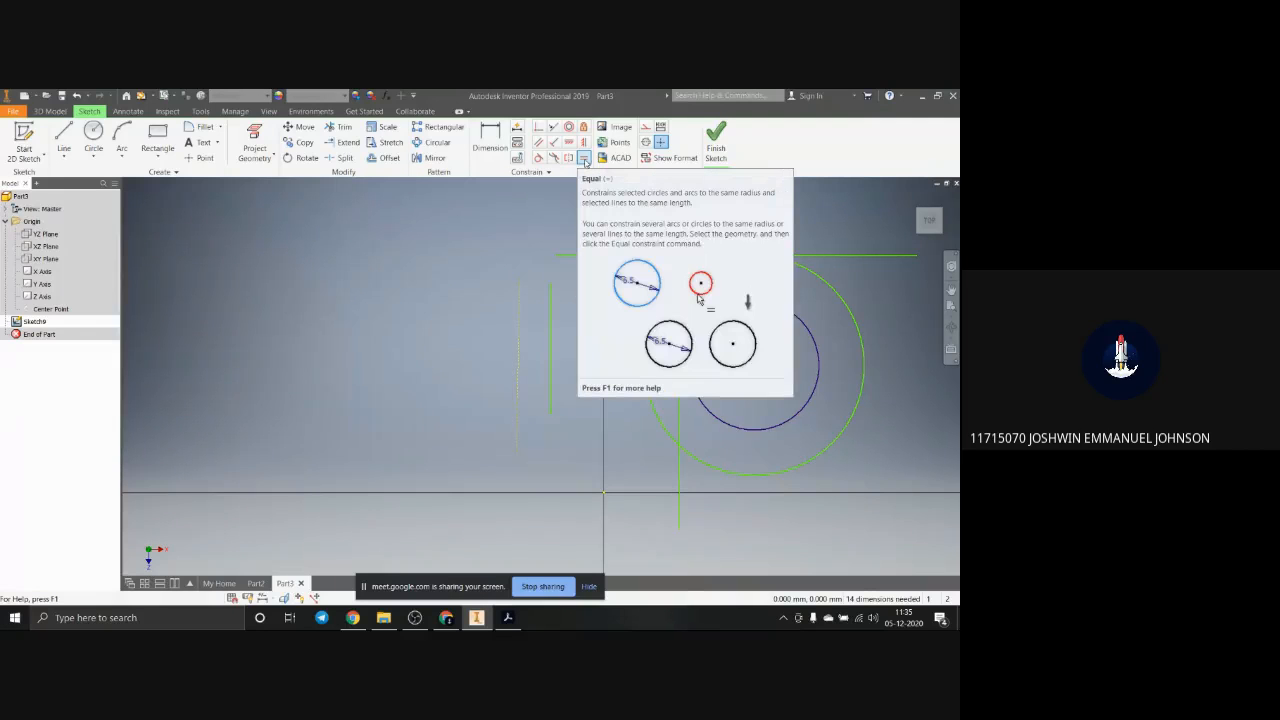
Step: Apply an Equal constraint between the short vertical line and the construction line beside it
left_click(585, 160)
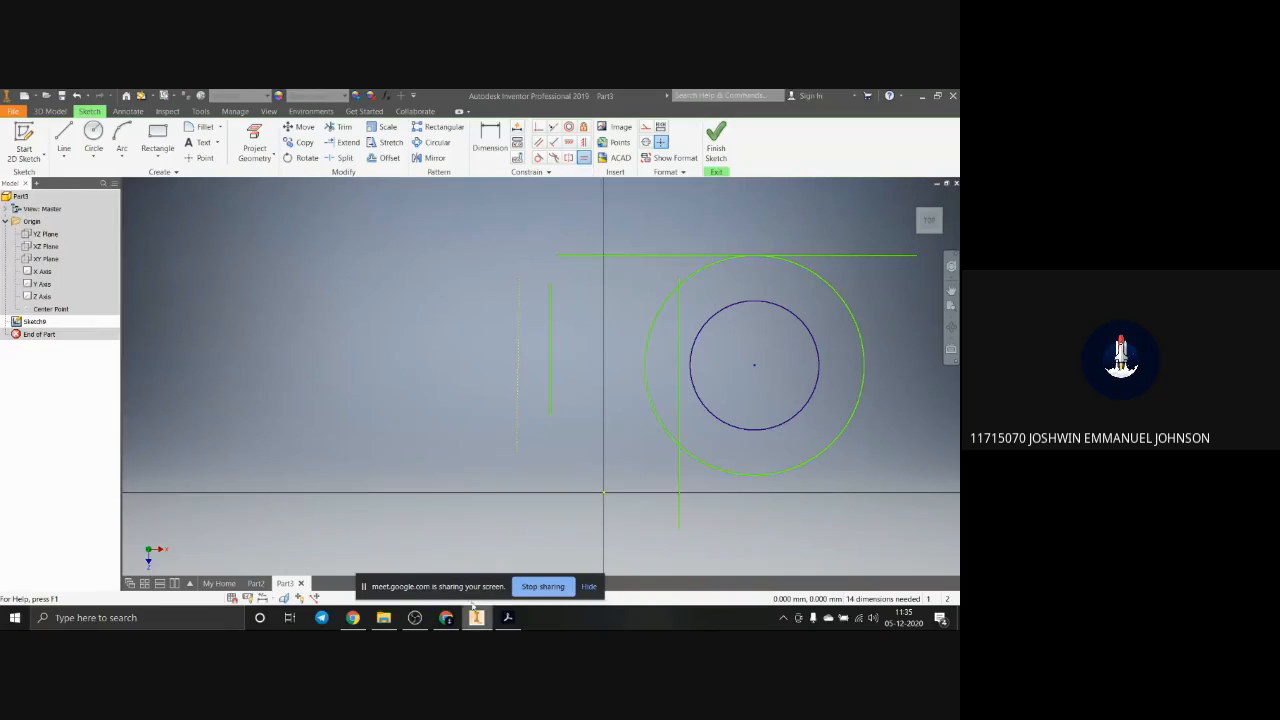
left_click(550, 381)
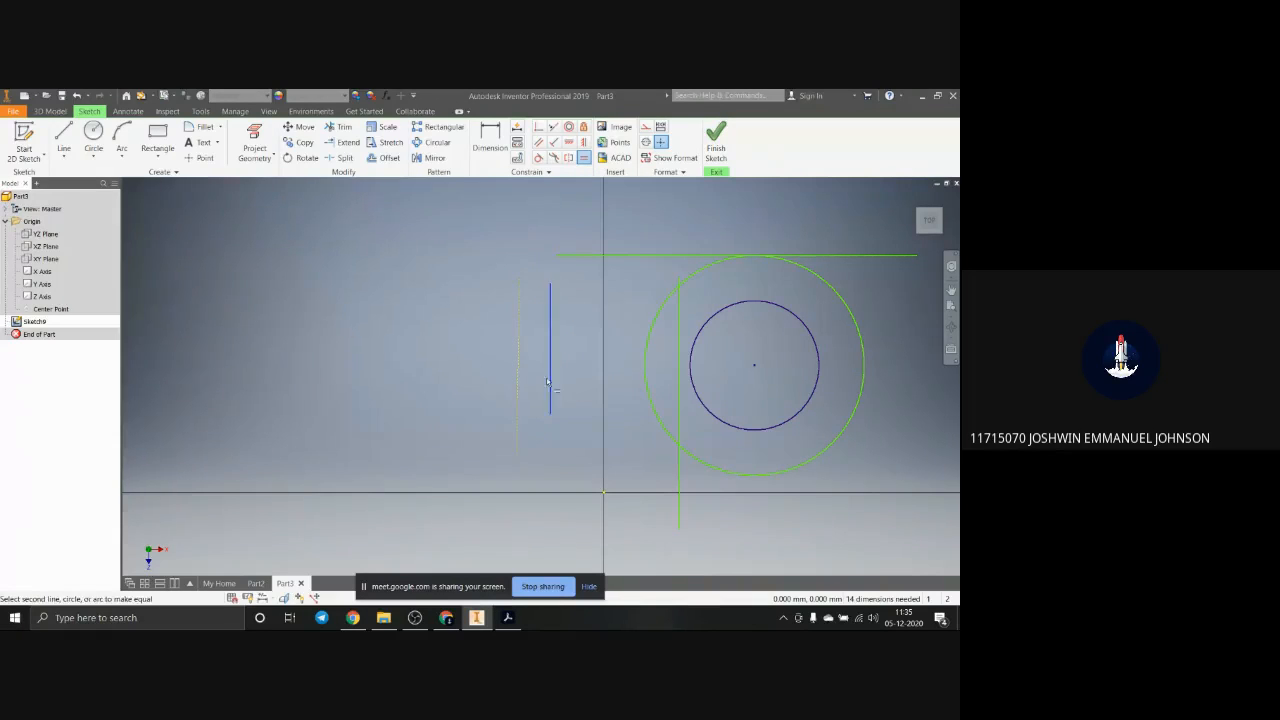
left_click(519, 384)
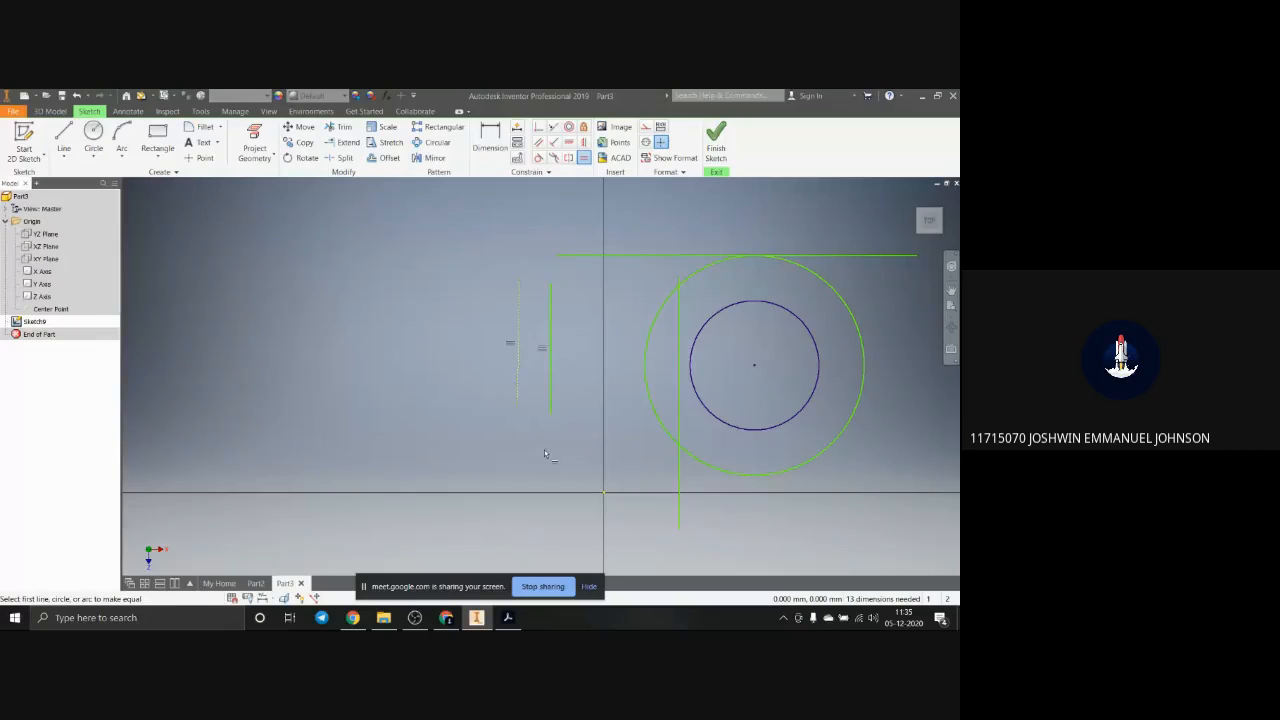
key("Escape")
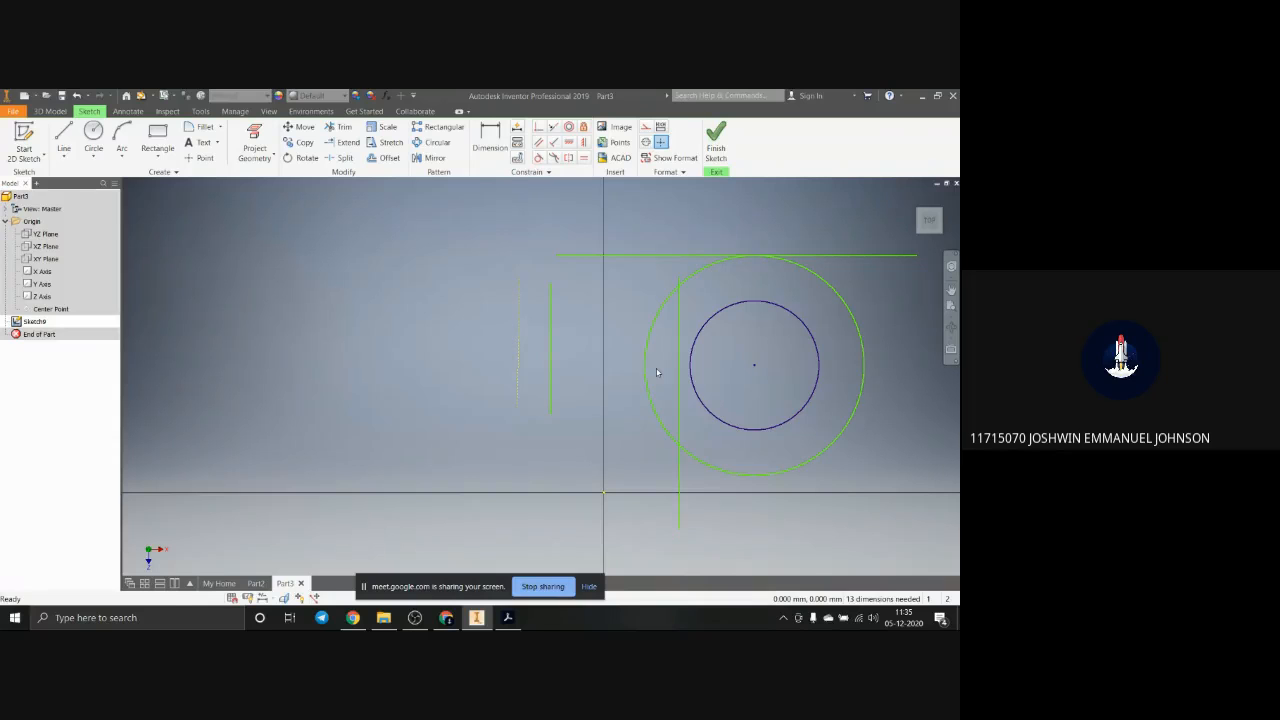
Step: Finish the constraint practice sketch and delete it from the part
left_click(716, 150)
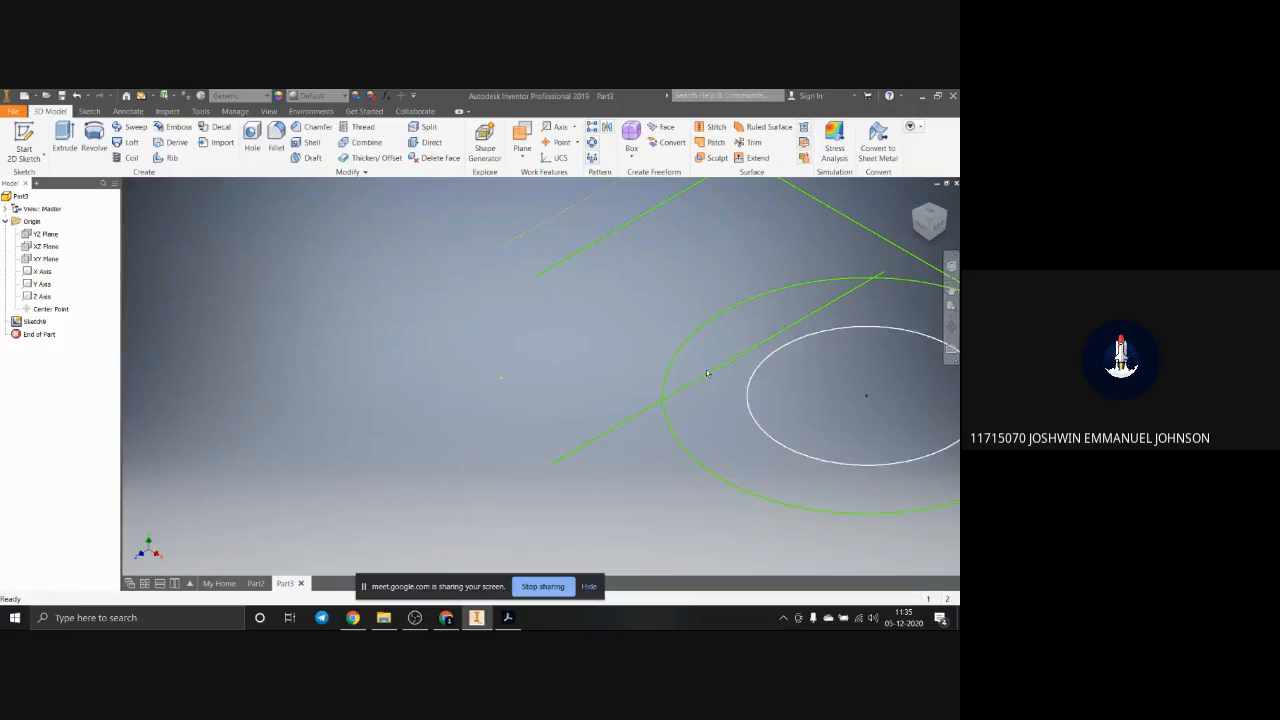
scroll(648, 324, "up", 4)
left_click(35, 322)
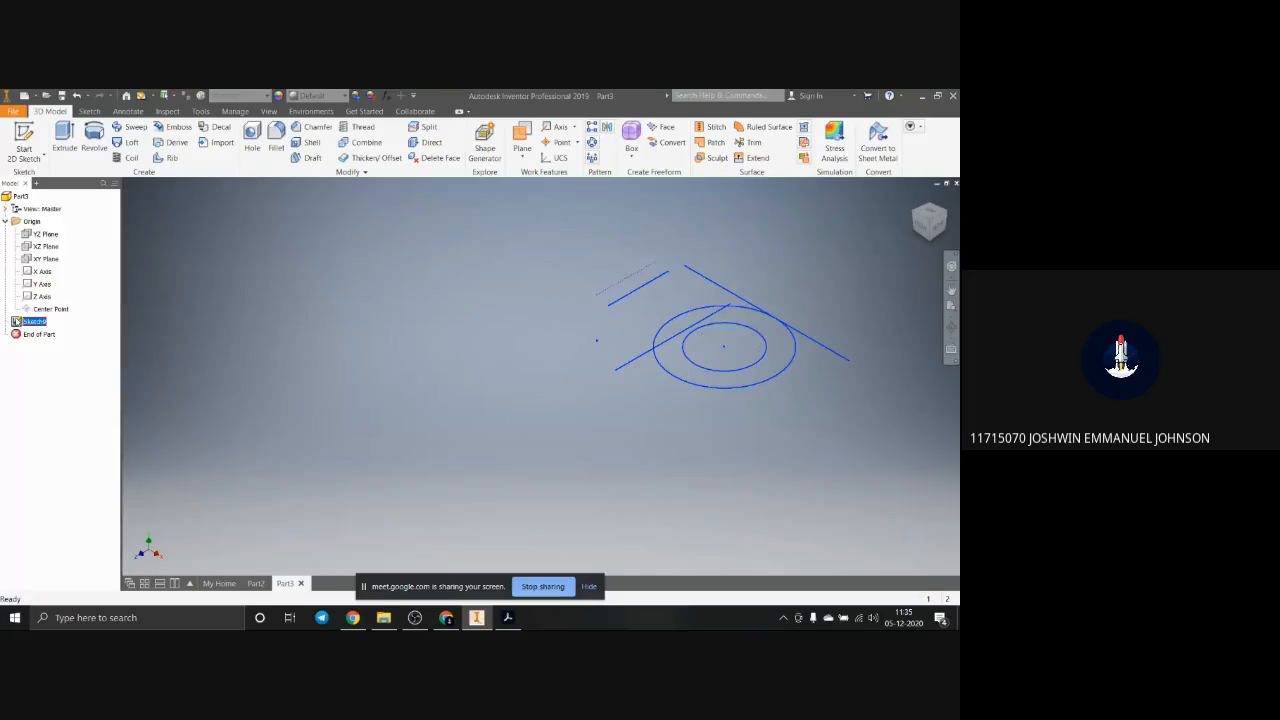
key("Delete")
Step: Switch to the PDF in Adobe Acrobat, examine the dimensioned isometric block on page 3, and return to Inventor
left_click(508, 618)
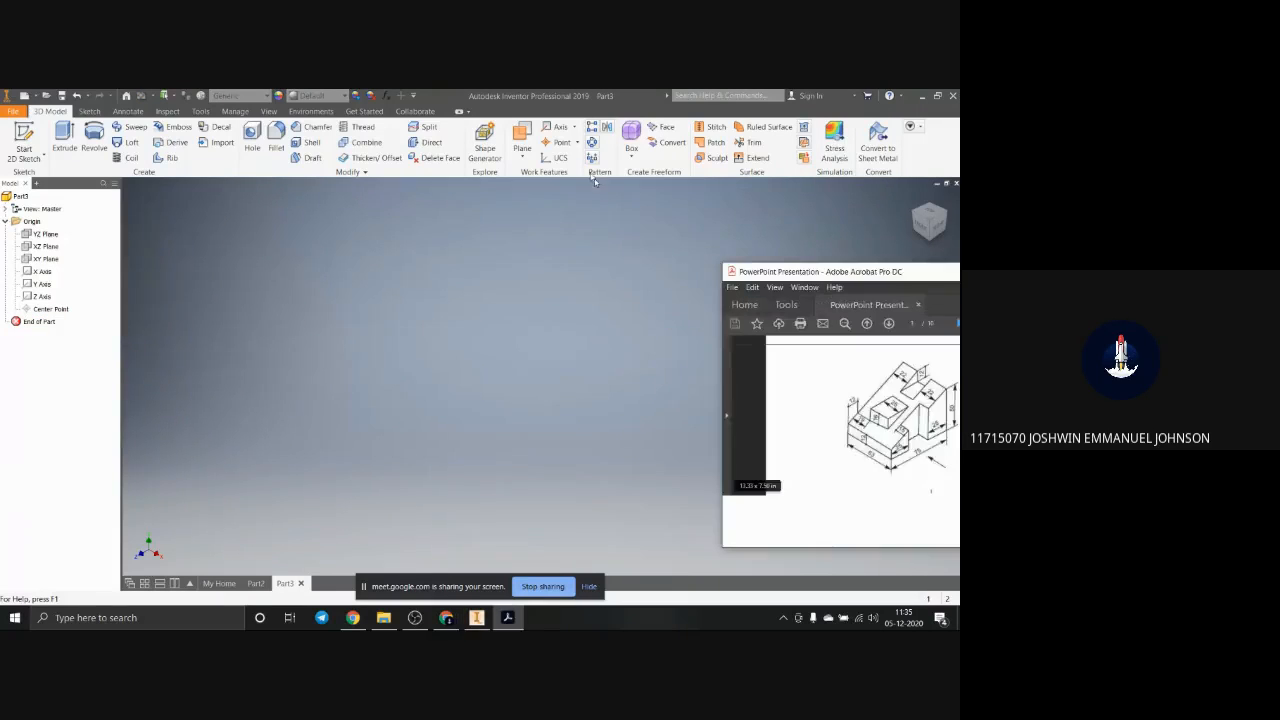
left_click(847, 154)
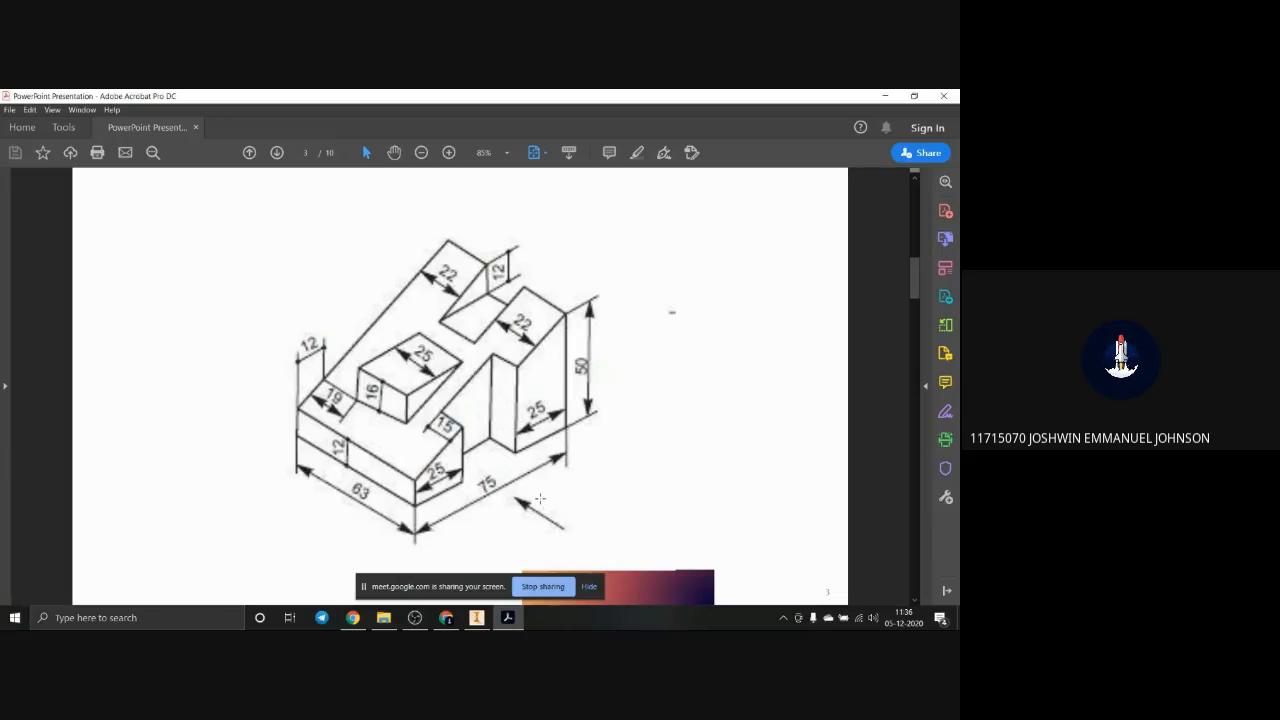
double_click(730, 100)
left_click(520, 230)
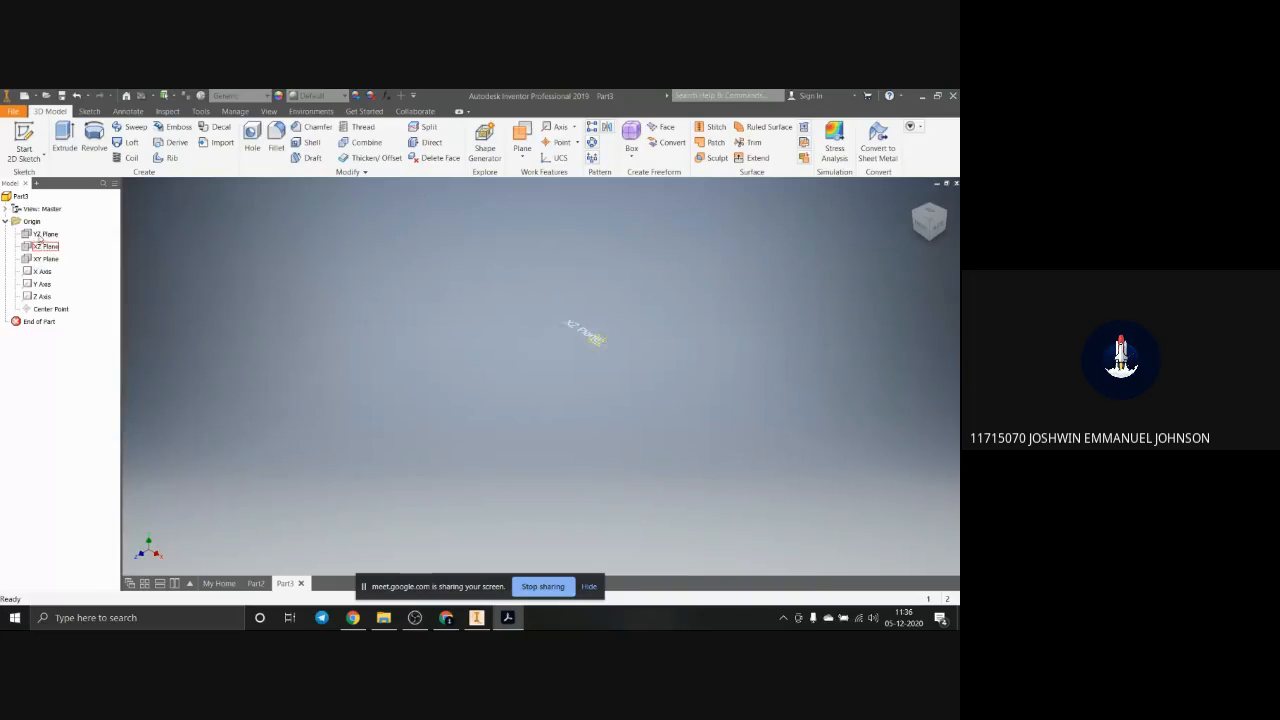
Step: Start a sketch on the YZ plane and draw a closed four-sided profile with a sloping top, its tall edge about 350 mm
left_click(44, 233)
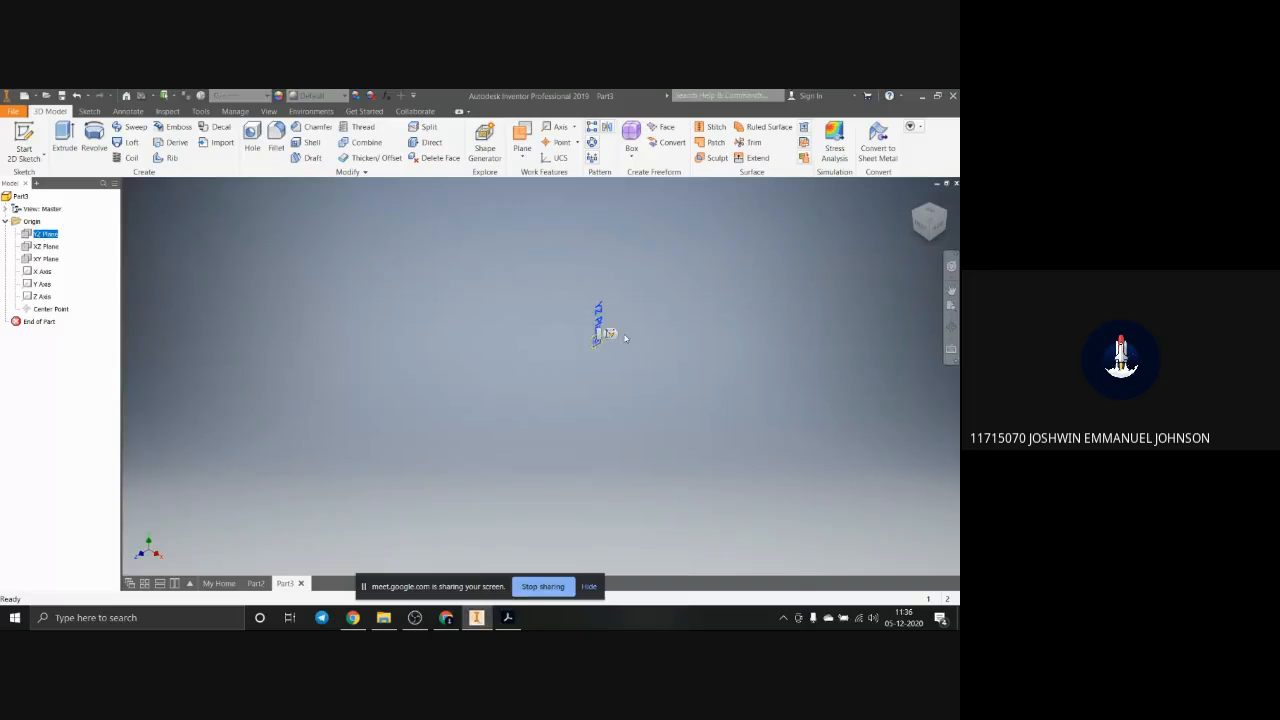
left_click(612, 333)
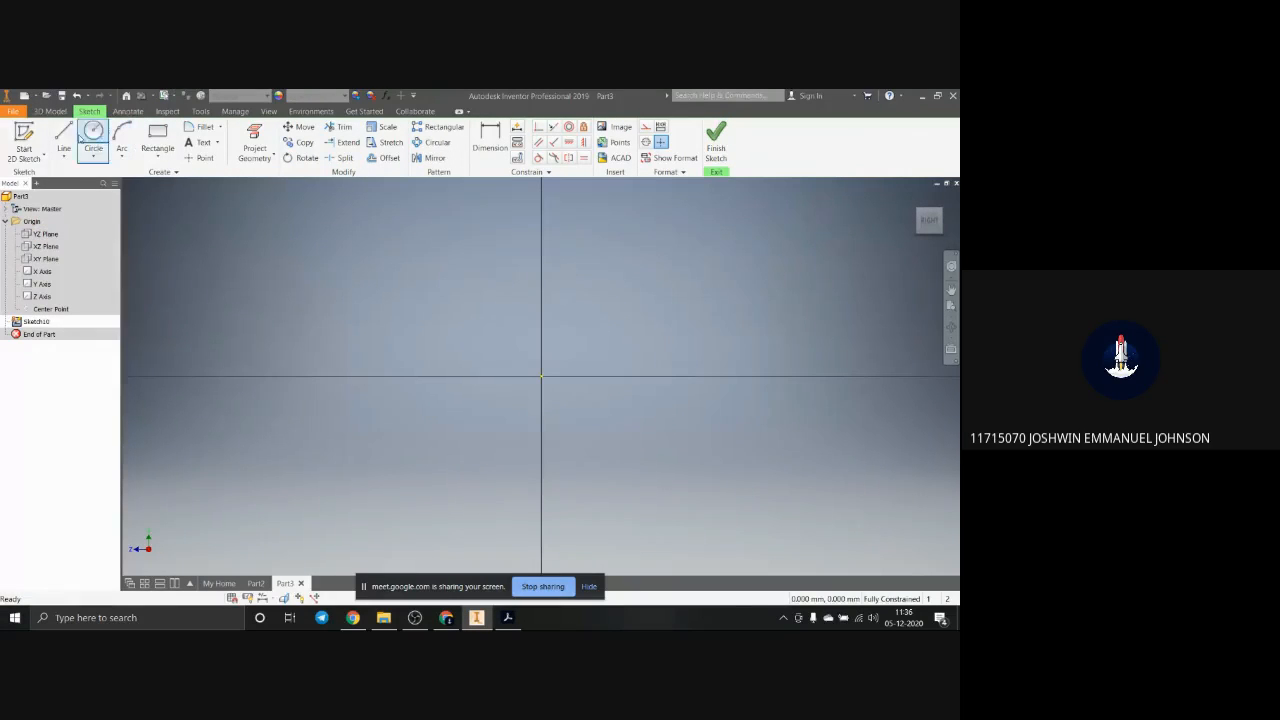
left_click(63, 140)
left_click(671, 455)
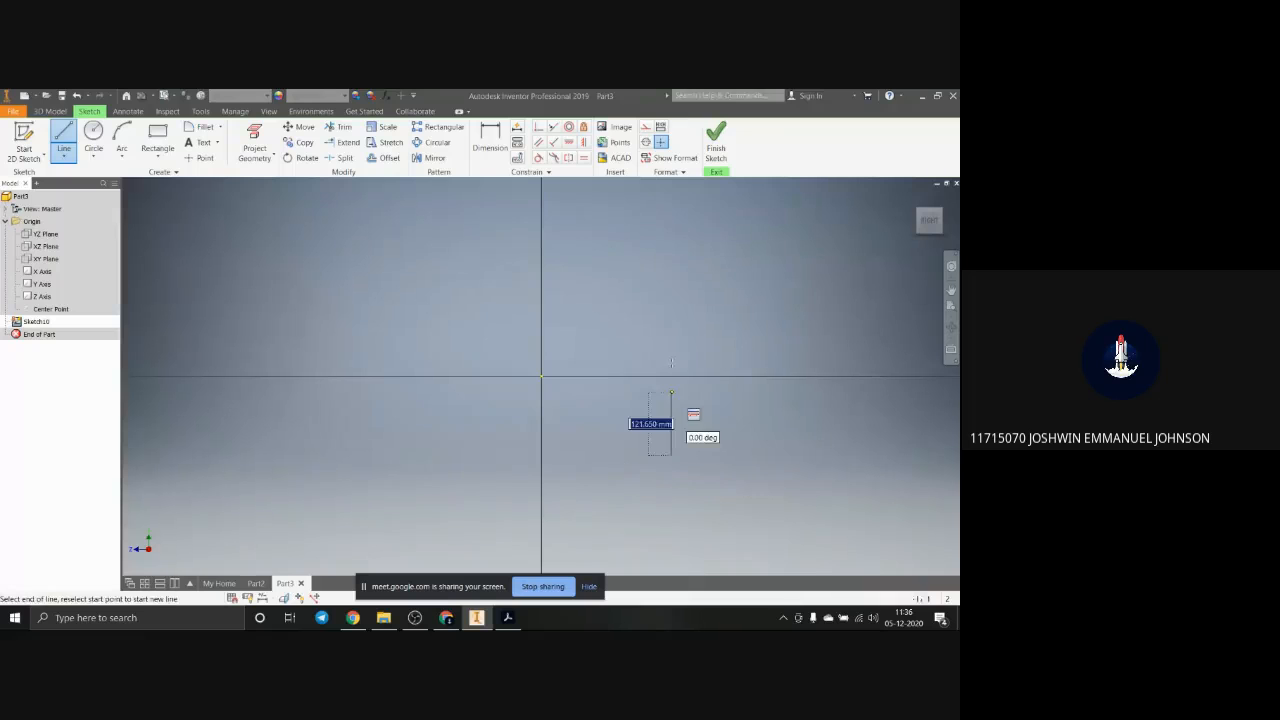
left_click(671, 273)
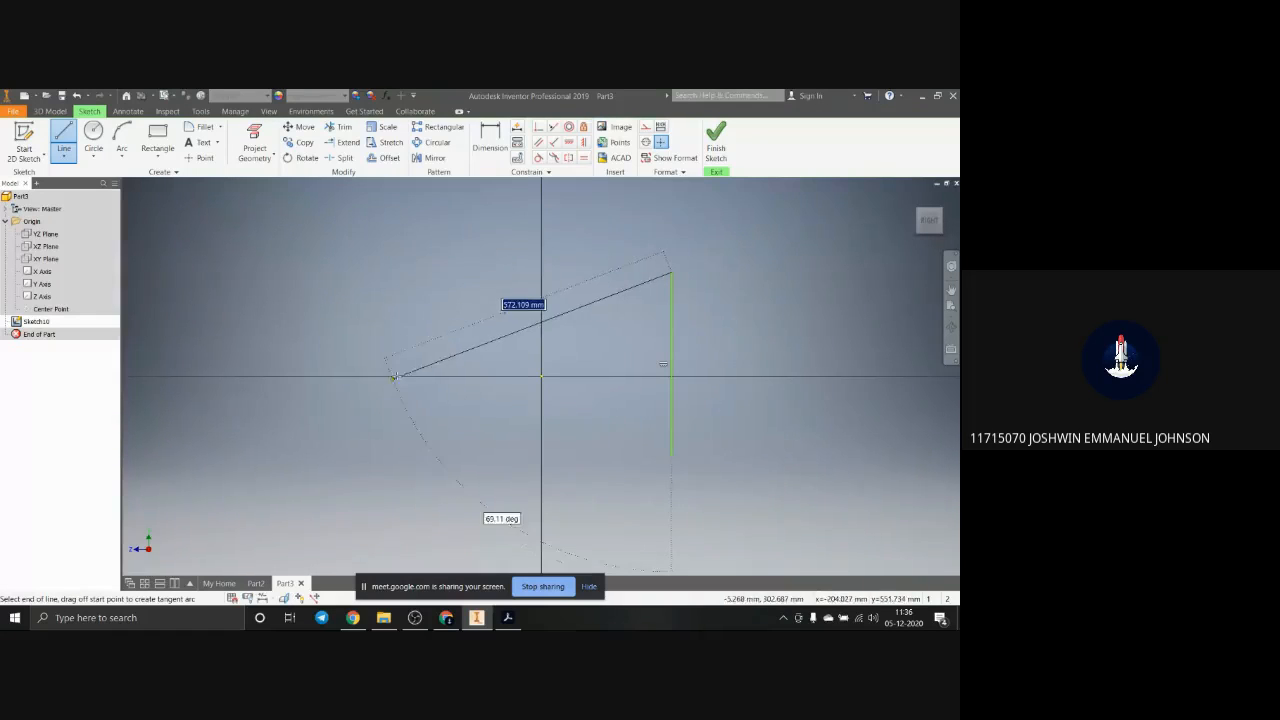
left_click(443, 410)
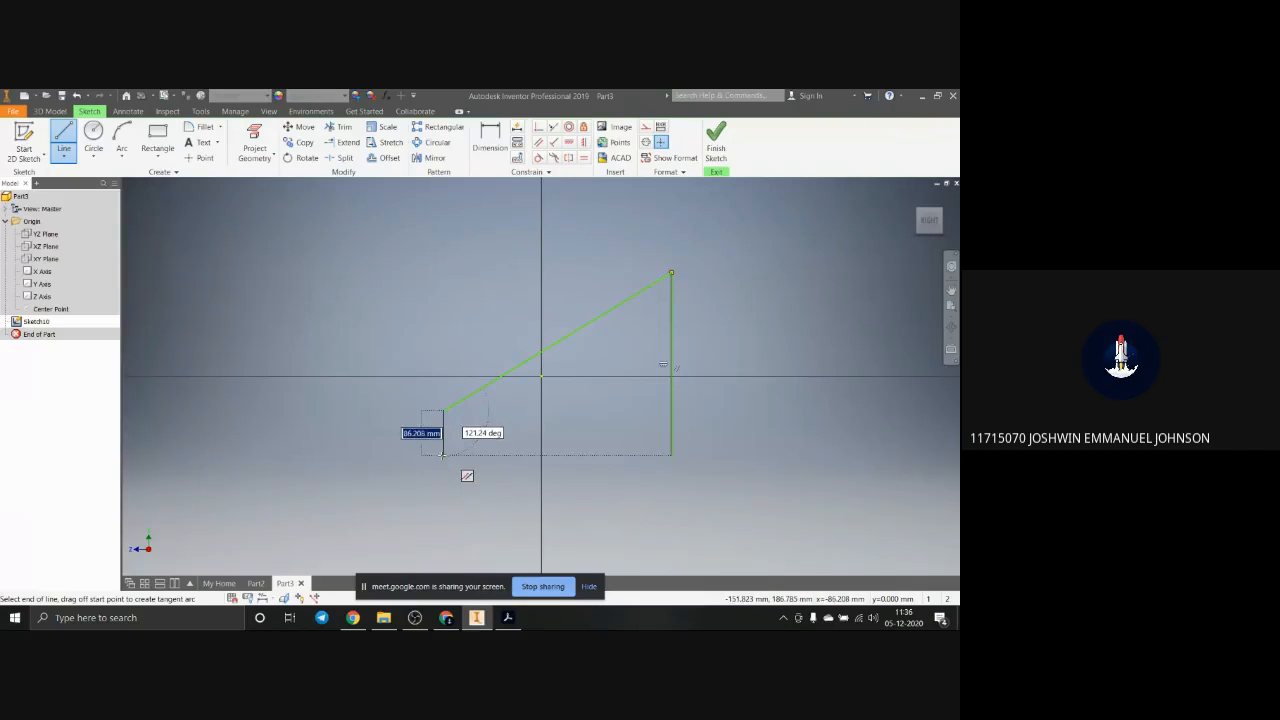
left_click(444, 456)
left_click(672, 457)
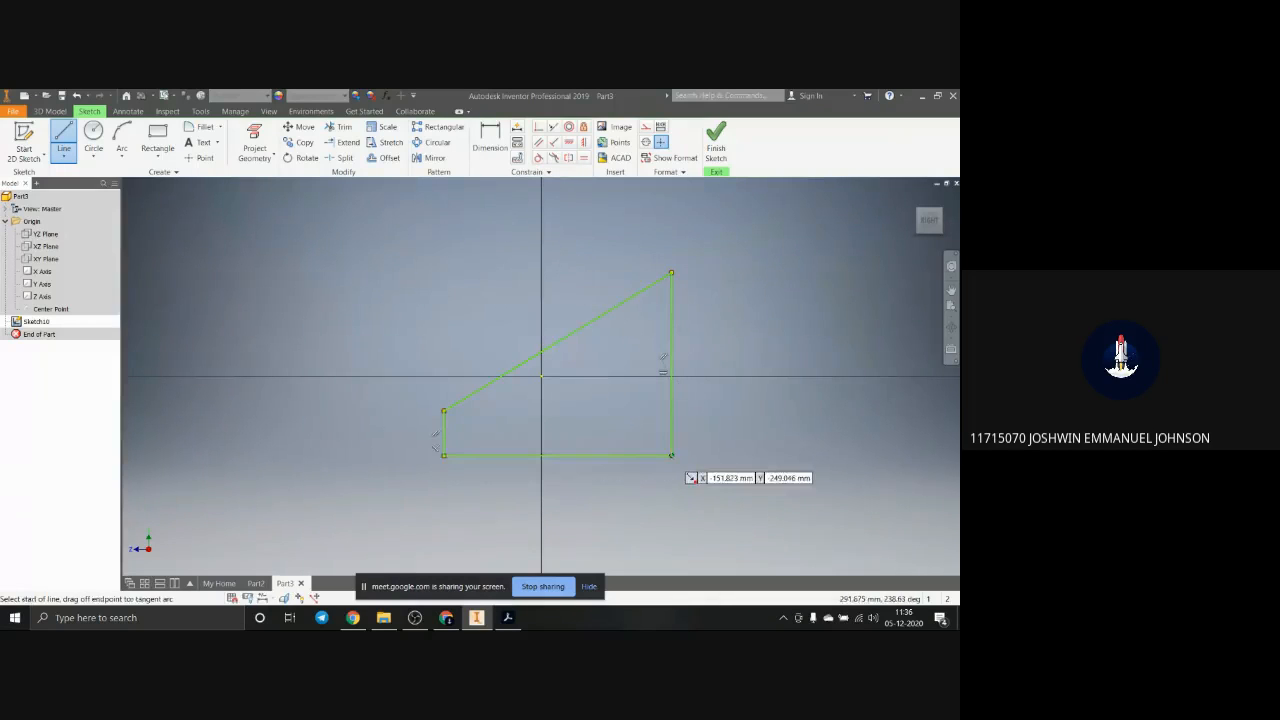
key("Escape")
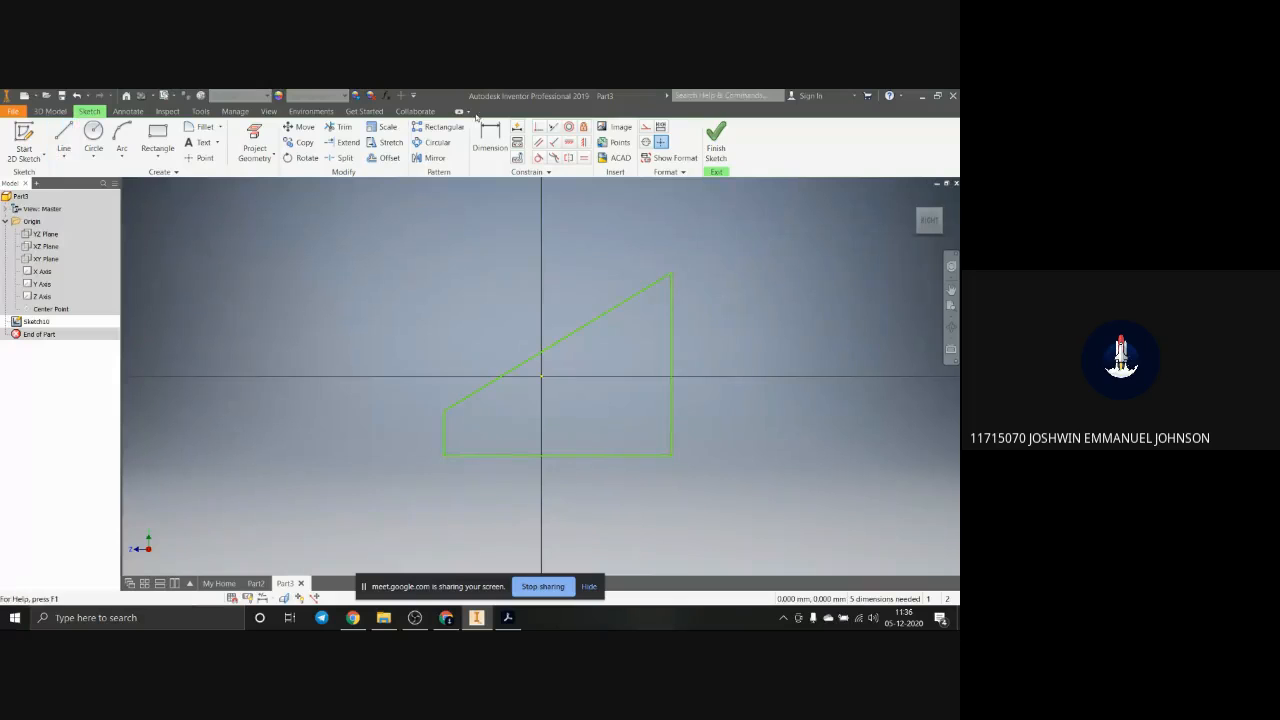
Step: Try to apply a Horizontal constraint to the profile's base line
left_click(570, 144)
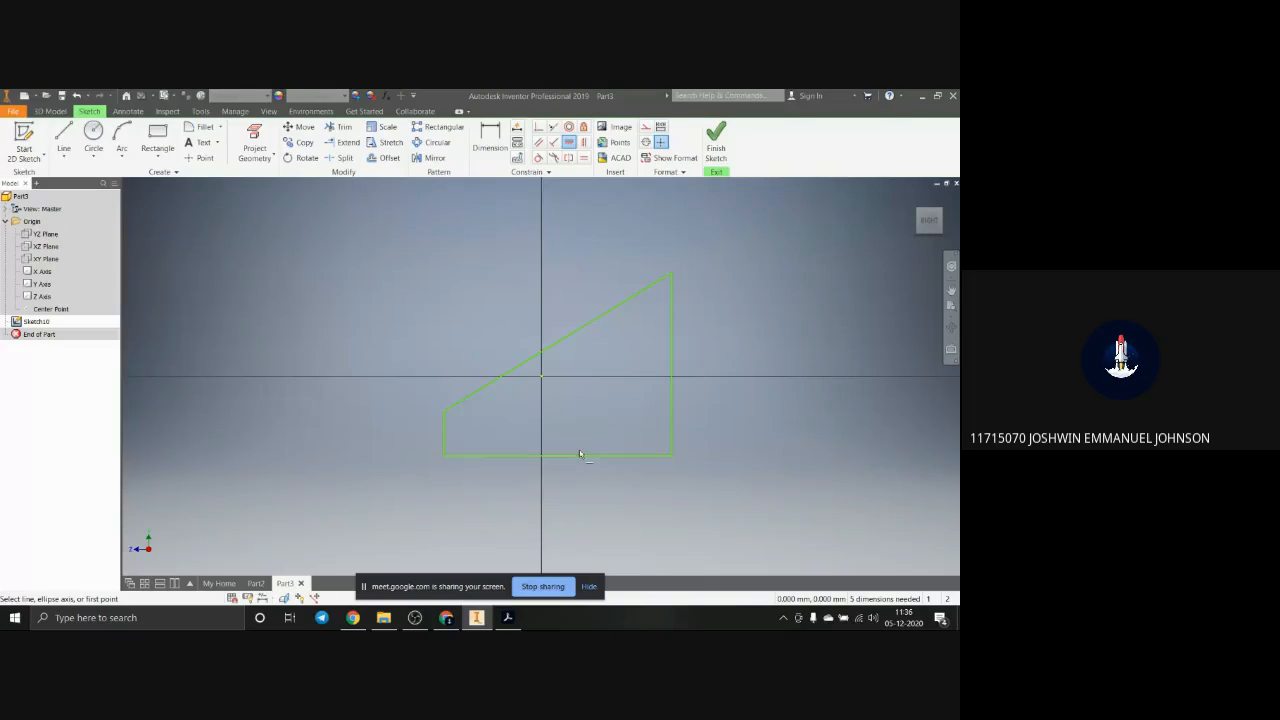
left_click(579, 454)
left_click(251, 197)
Step: Dimension the profile's tall vertical edge at 50 mm
left_click(490, 140)
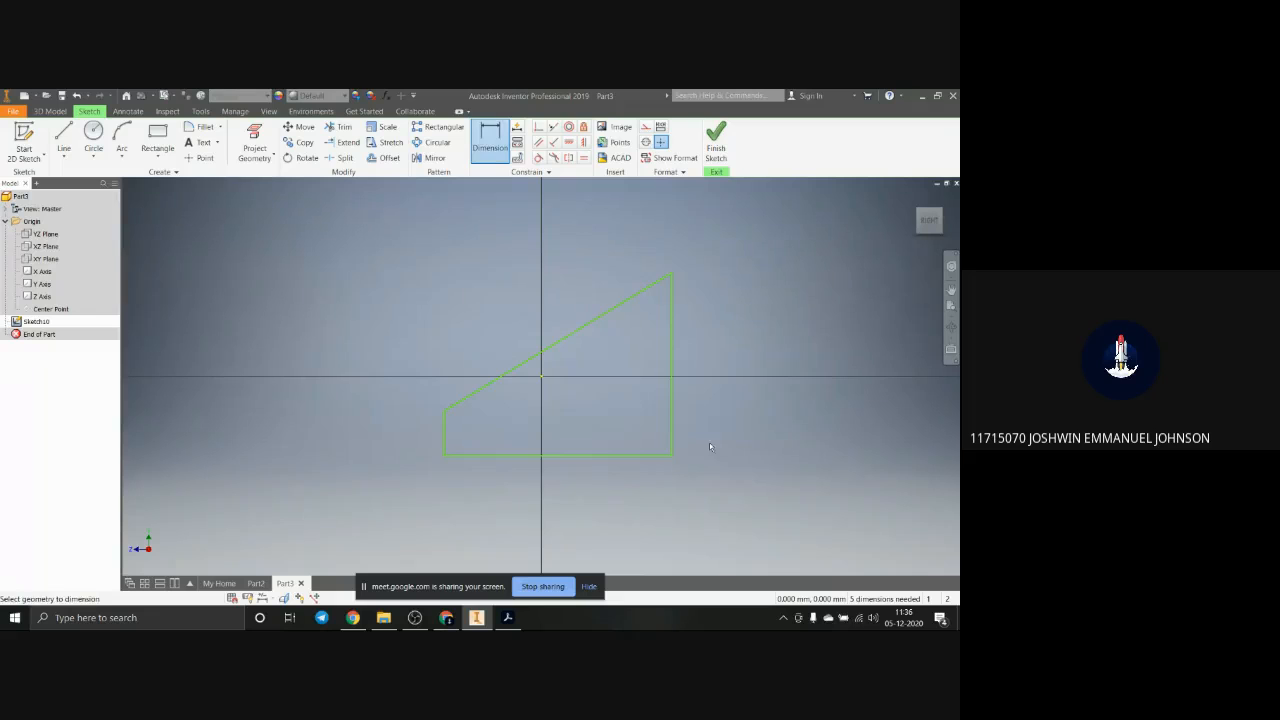
left_click(672, 361)
left_click(755, 352)
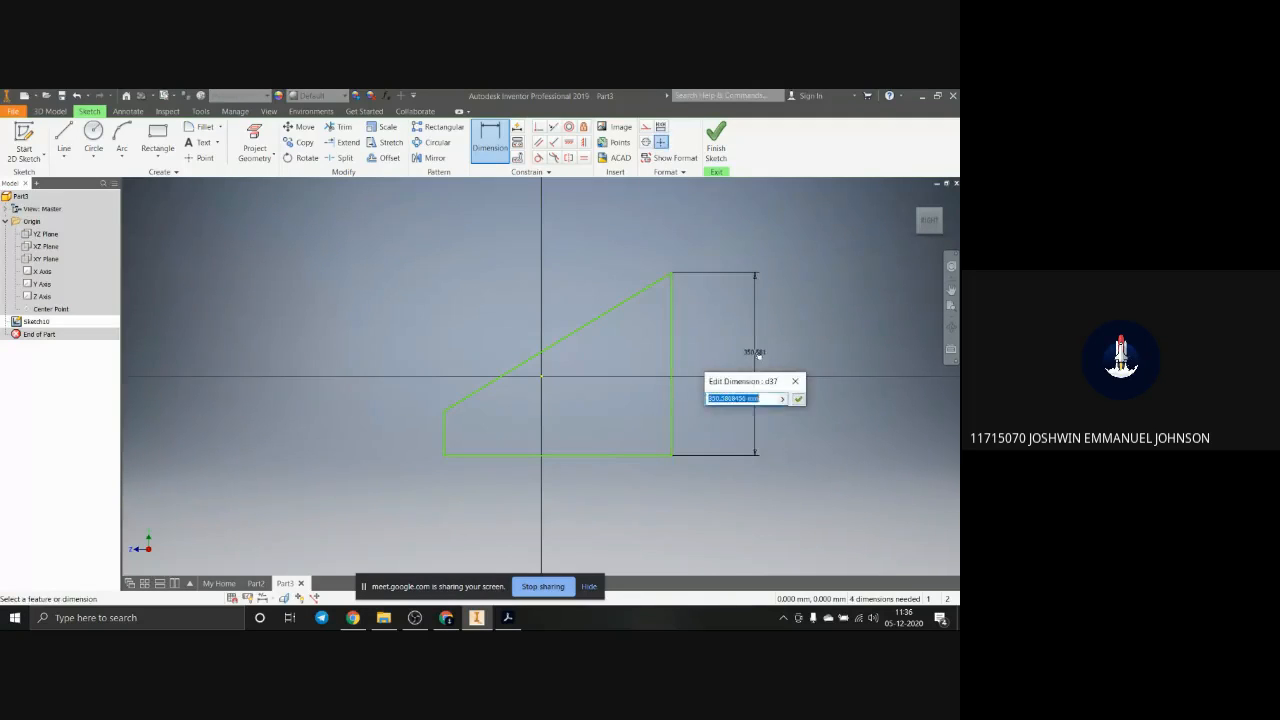
type("50")
key("Return")
scroll(512, 382, "down", 5)
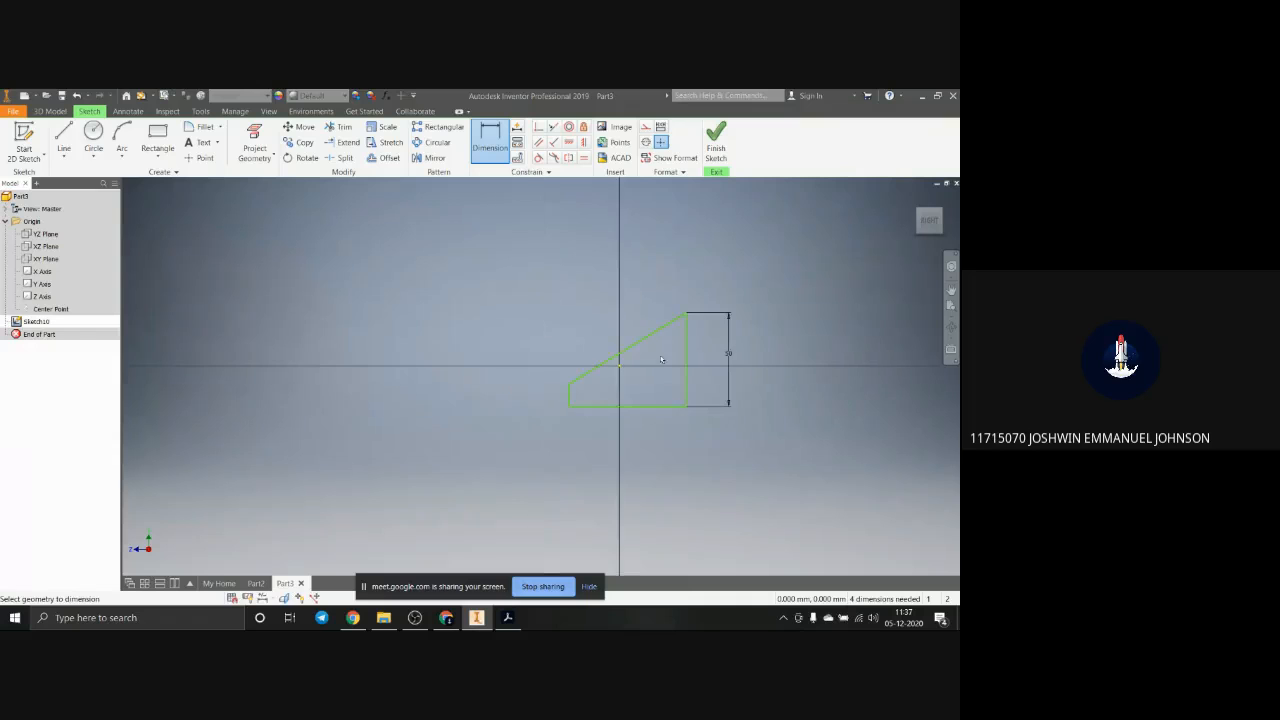
Step: Dimension the profile's horizontal base line at 75 mm
scroll(711, 368, "down", 3)
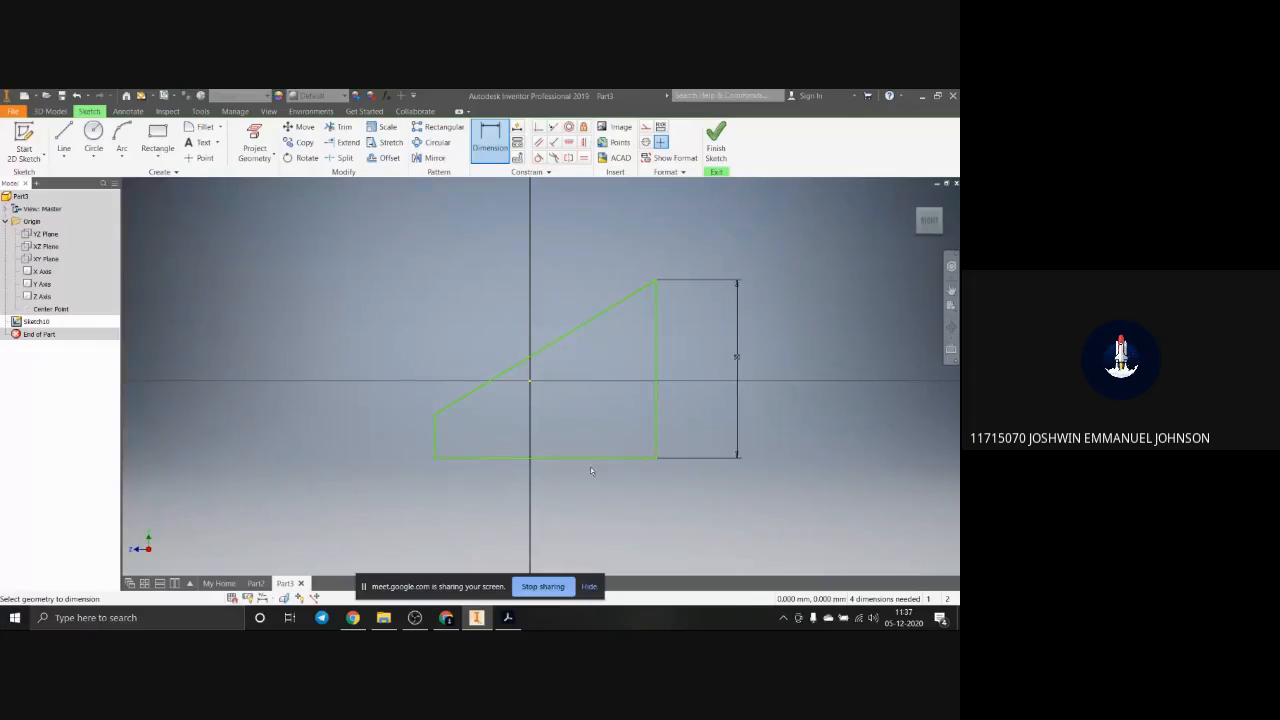
left_click(591, 459)
left_click(587, 505)
type("7")
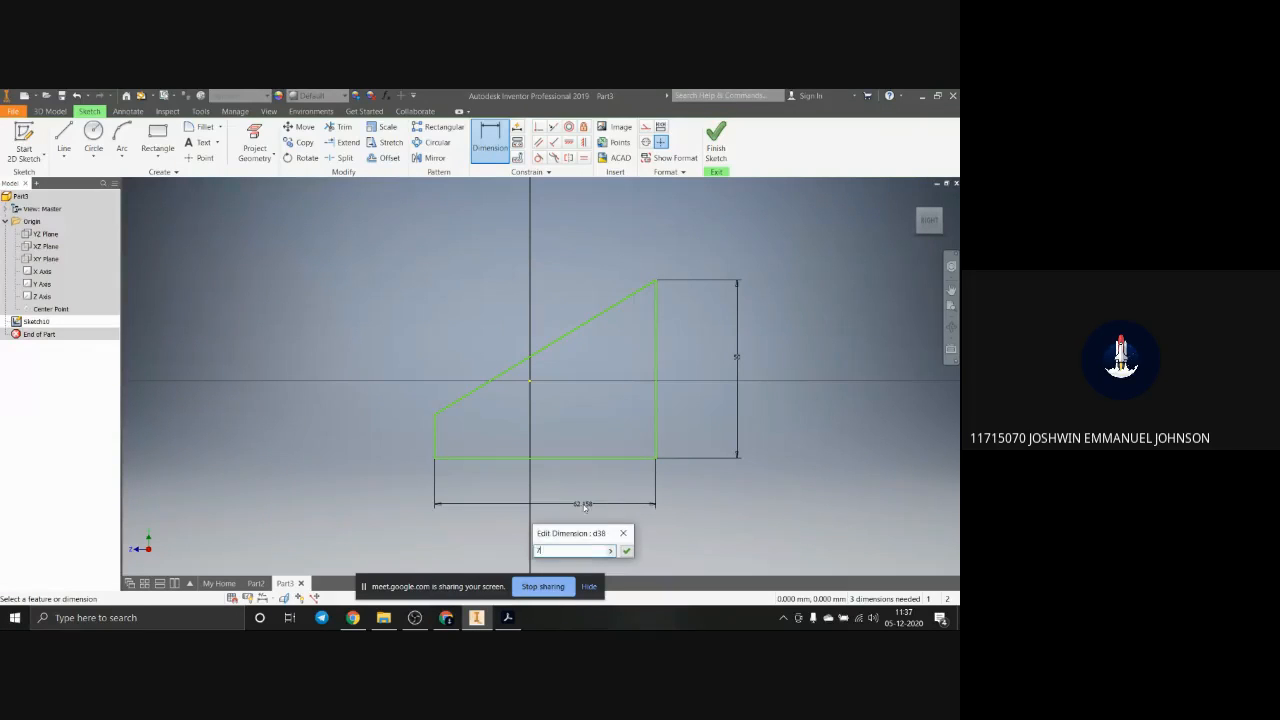
type("5")
key("Return")
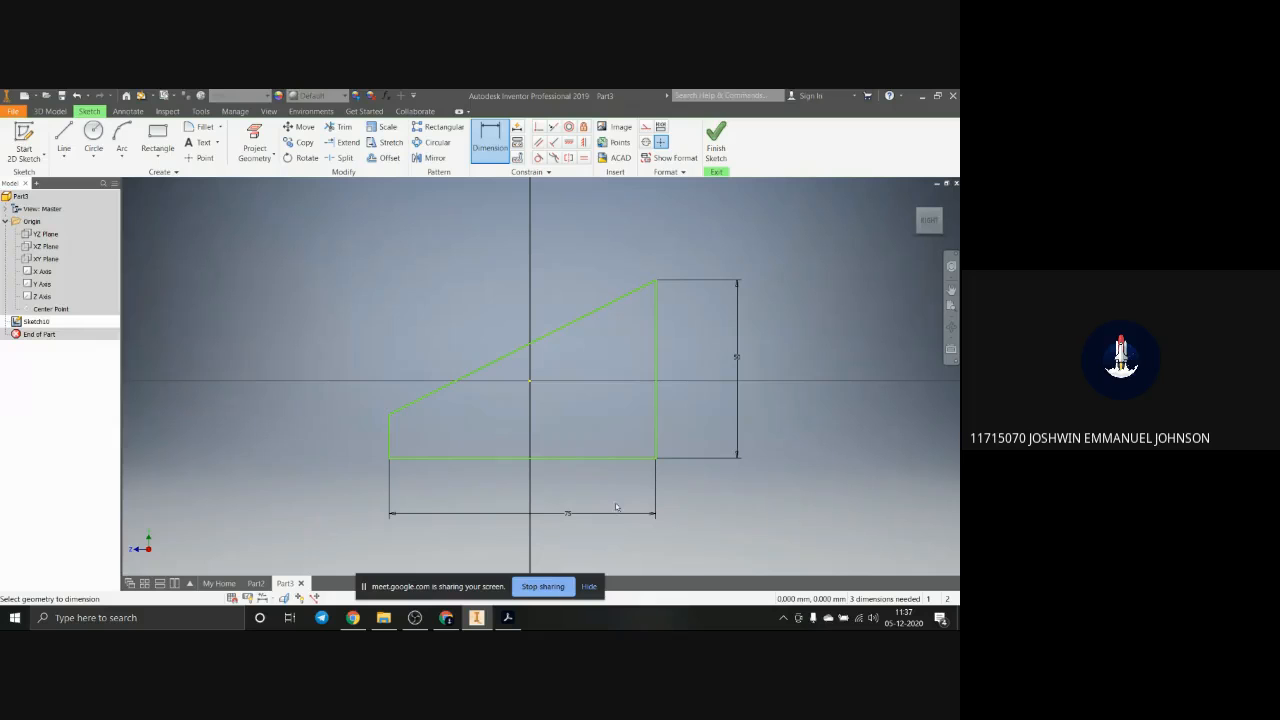
Step: Dimension the profile's short vertical edge at 12 mm
left_click(394, 440)
left_click(341, 432)
type("12")
key("Return")
Step: Start extruding the closed profile and try the four direction options, stretching the symmetric preview to 122 mm
left_click(50, 111)
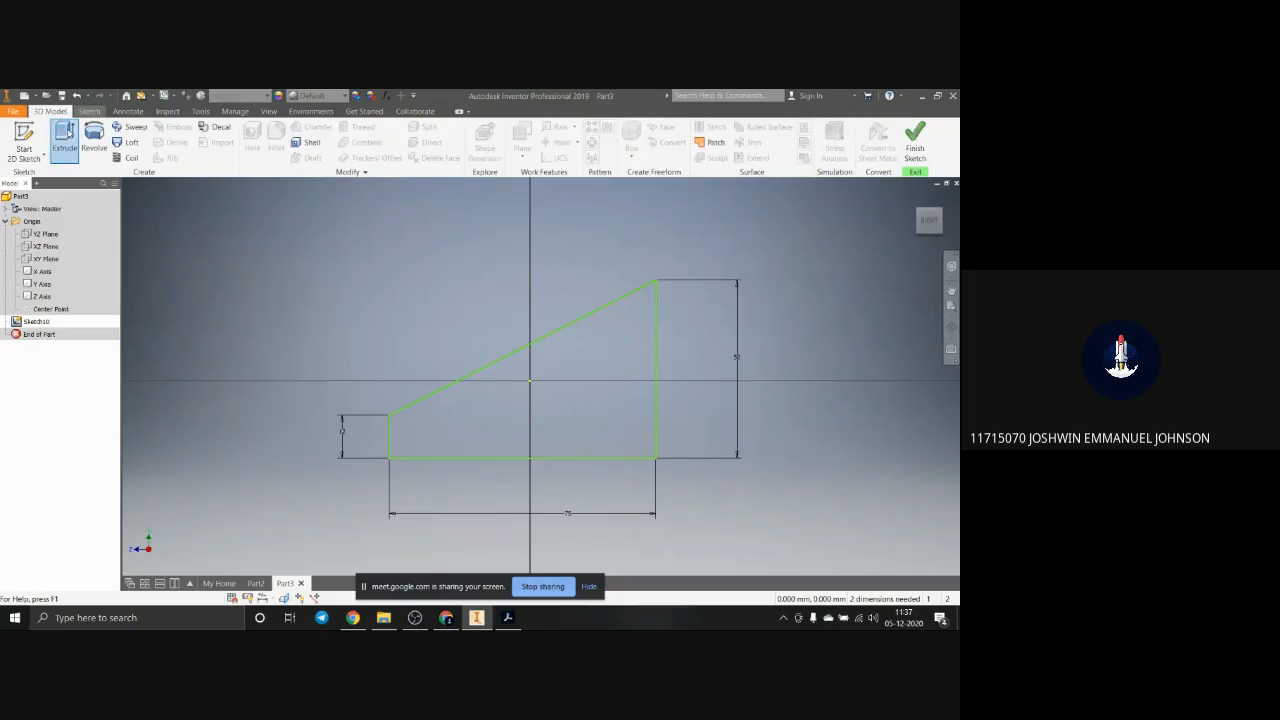
left_click(66, 135)
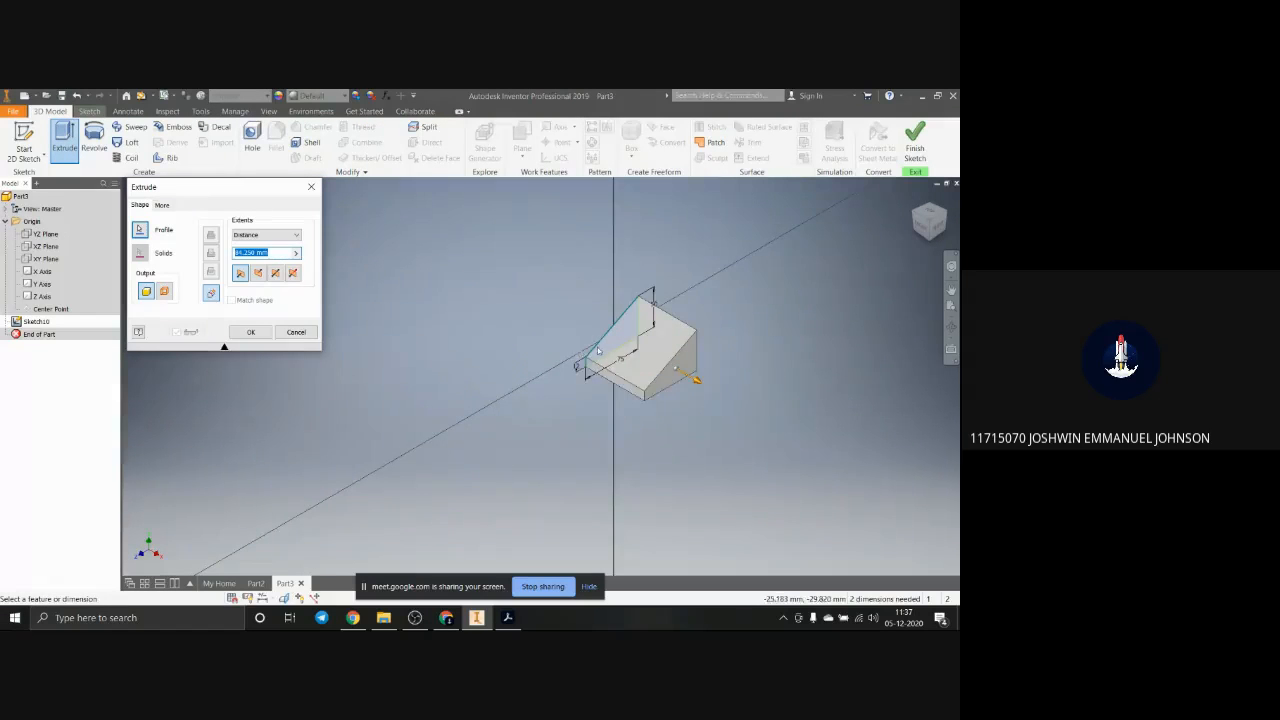
scroll(597, 349, "up", 4)
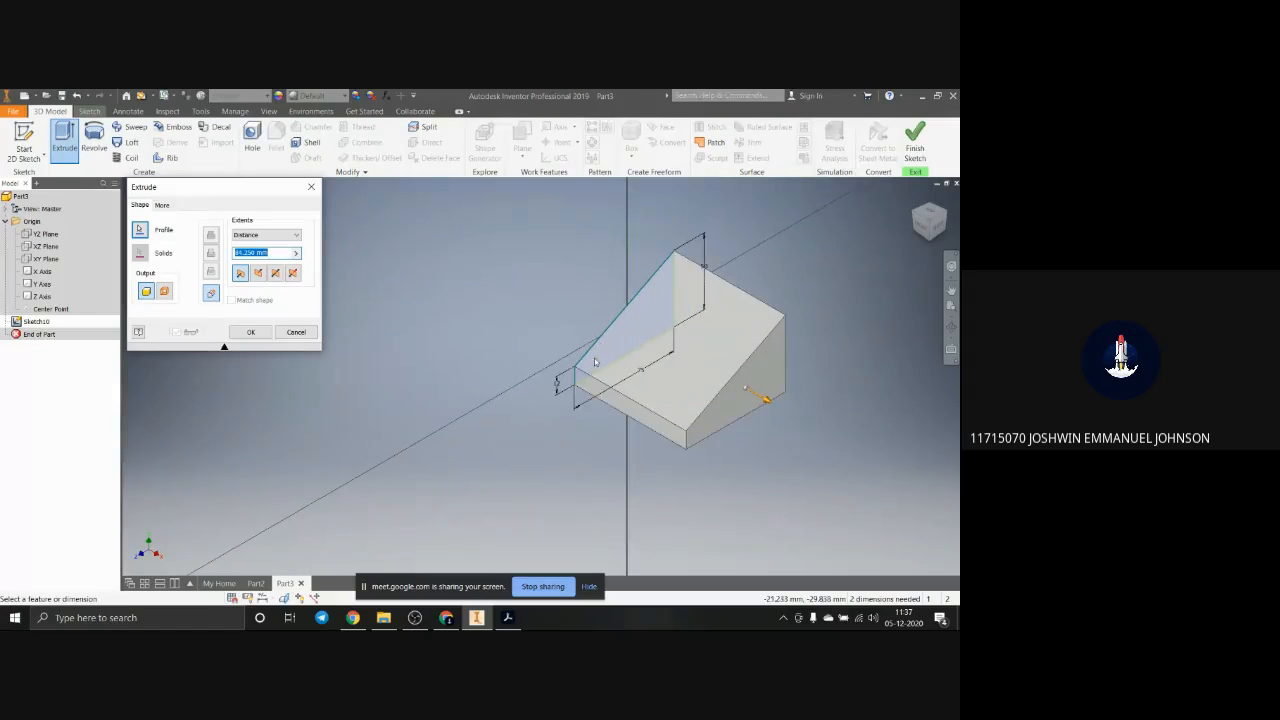
left_click(244, 276)
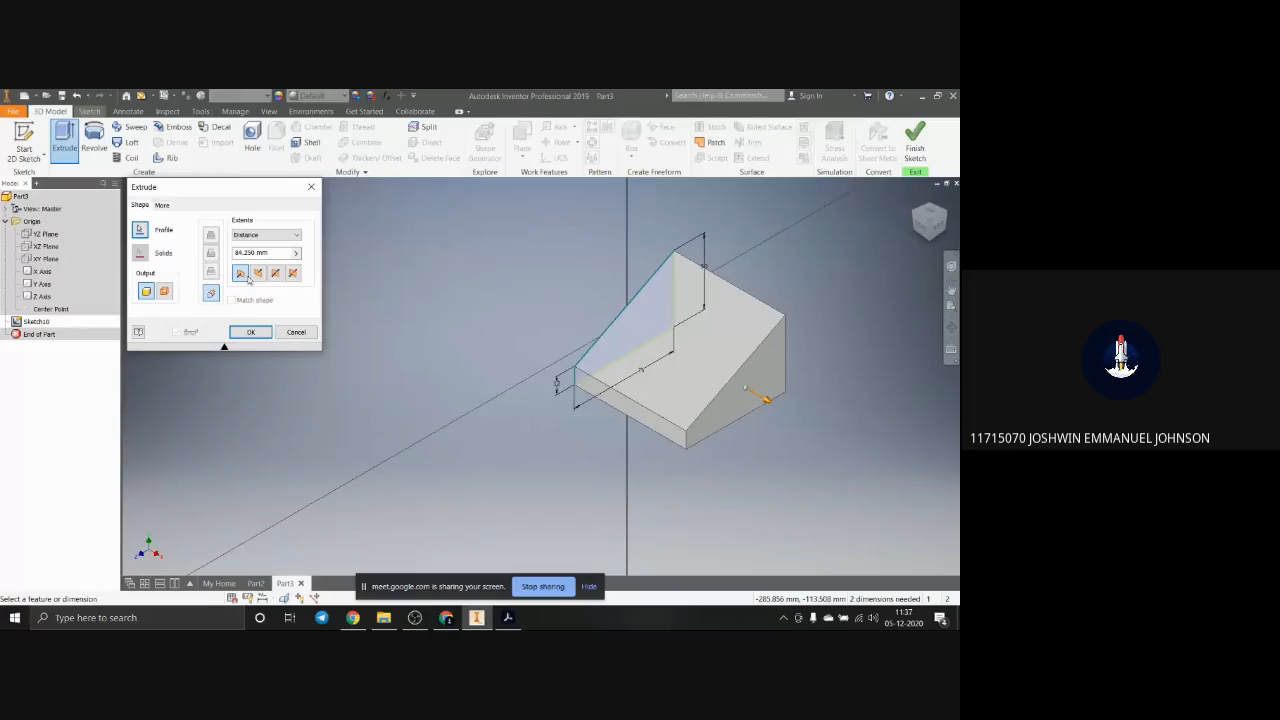
left_click(257, 274)
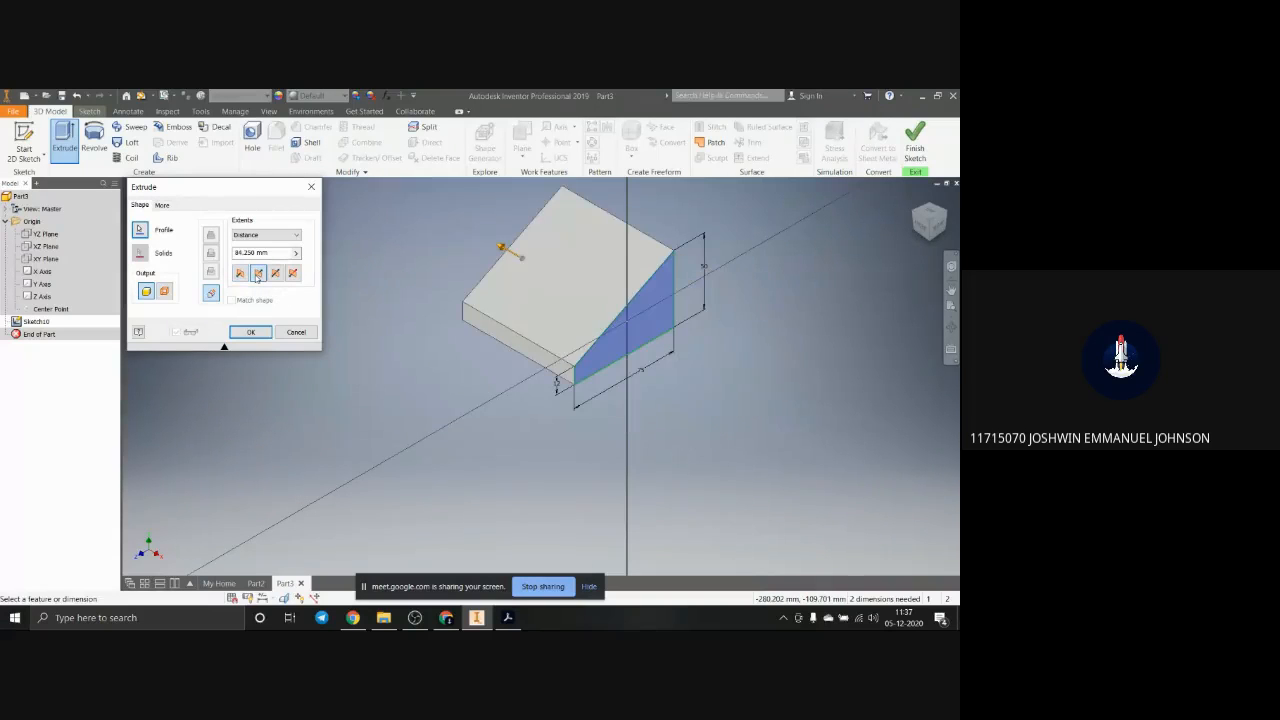
left_click(275, 273)
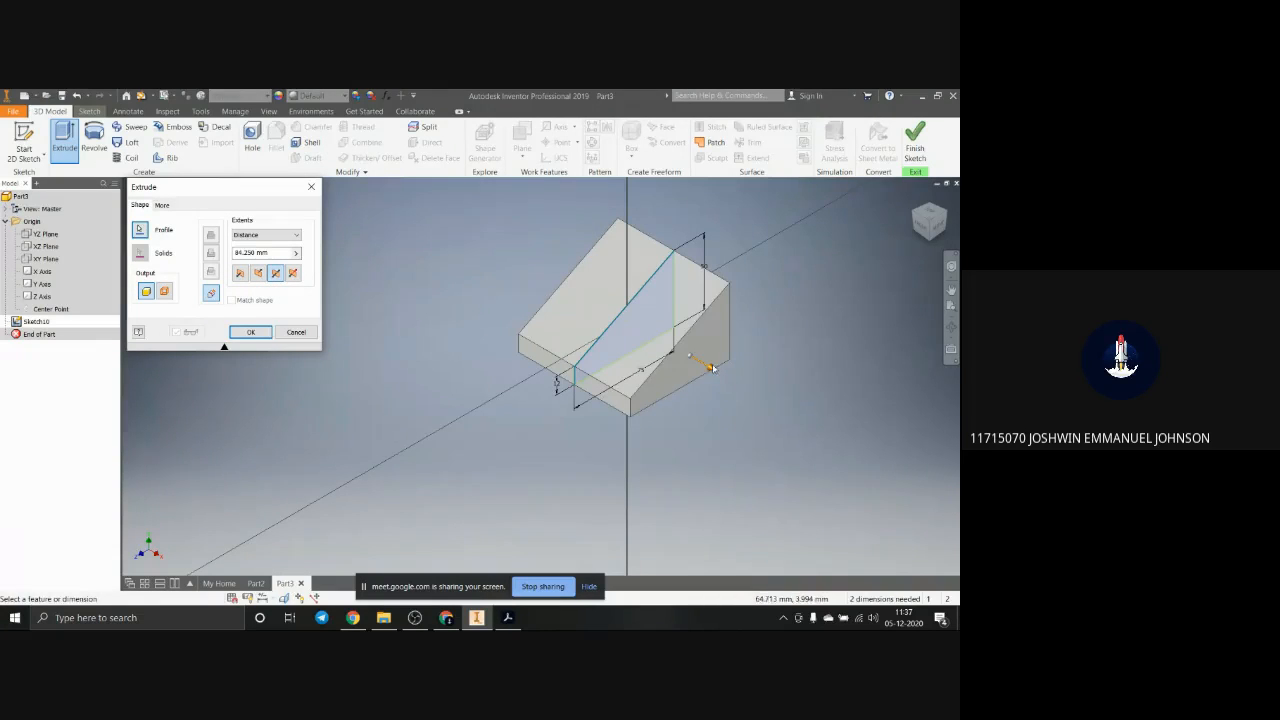
left_click_drag(712, 368, 735, 381)
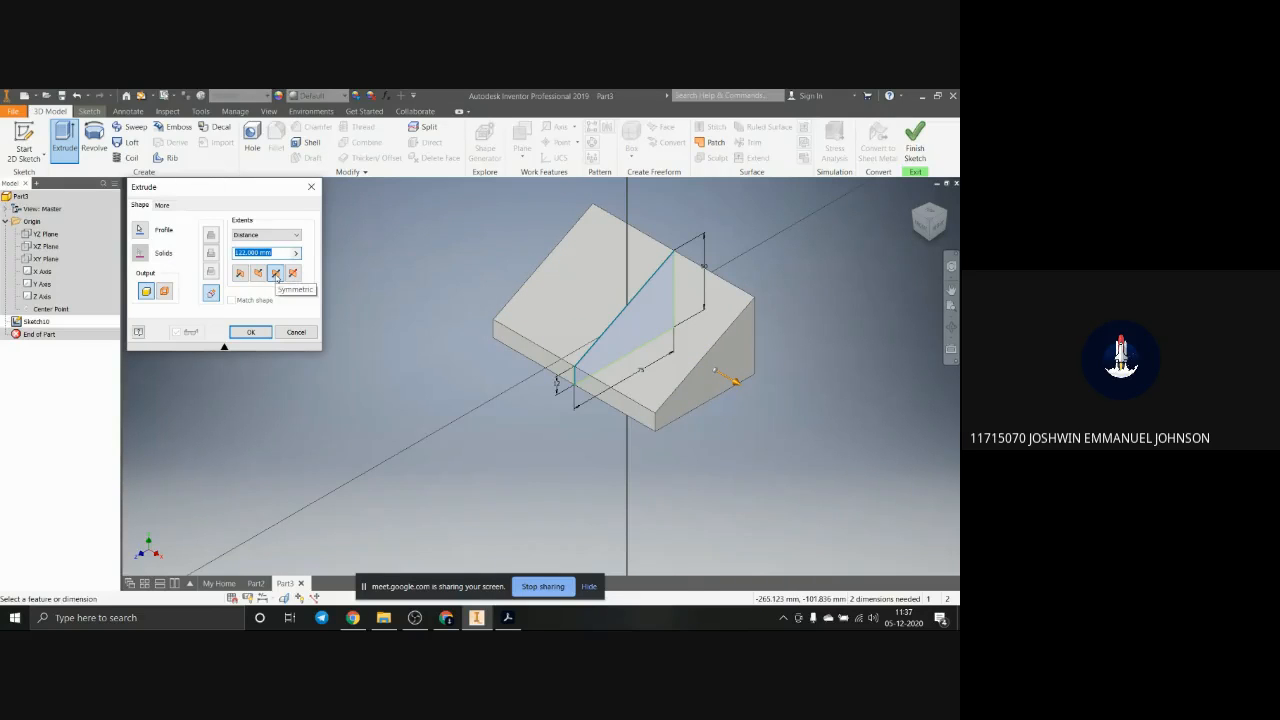
left_click(293, 273)
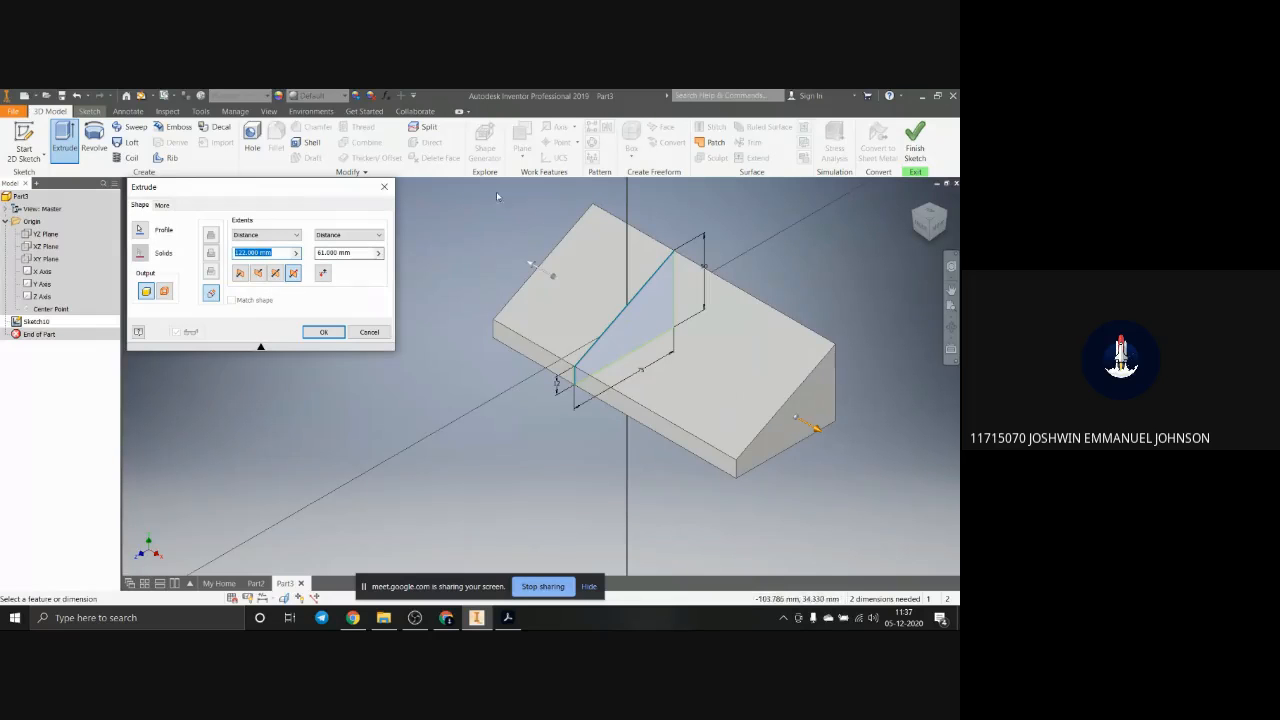
left_click(281, 256)
left_click(360, 253)
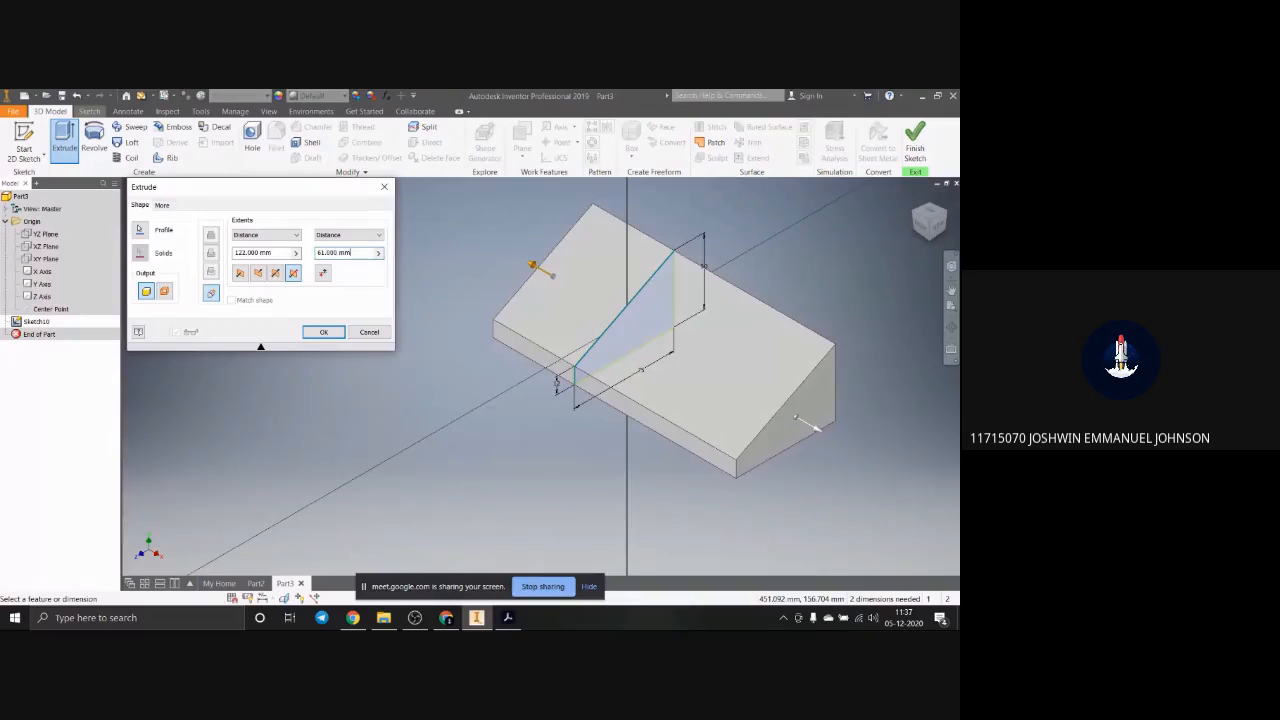
Step: Extrude the profile 62 mm in Direction 2
left_click(258, 272)
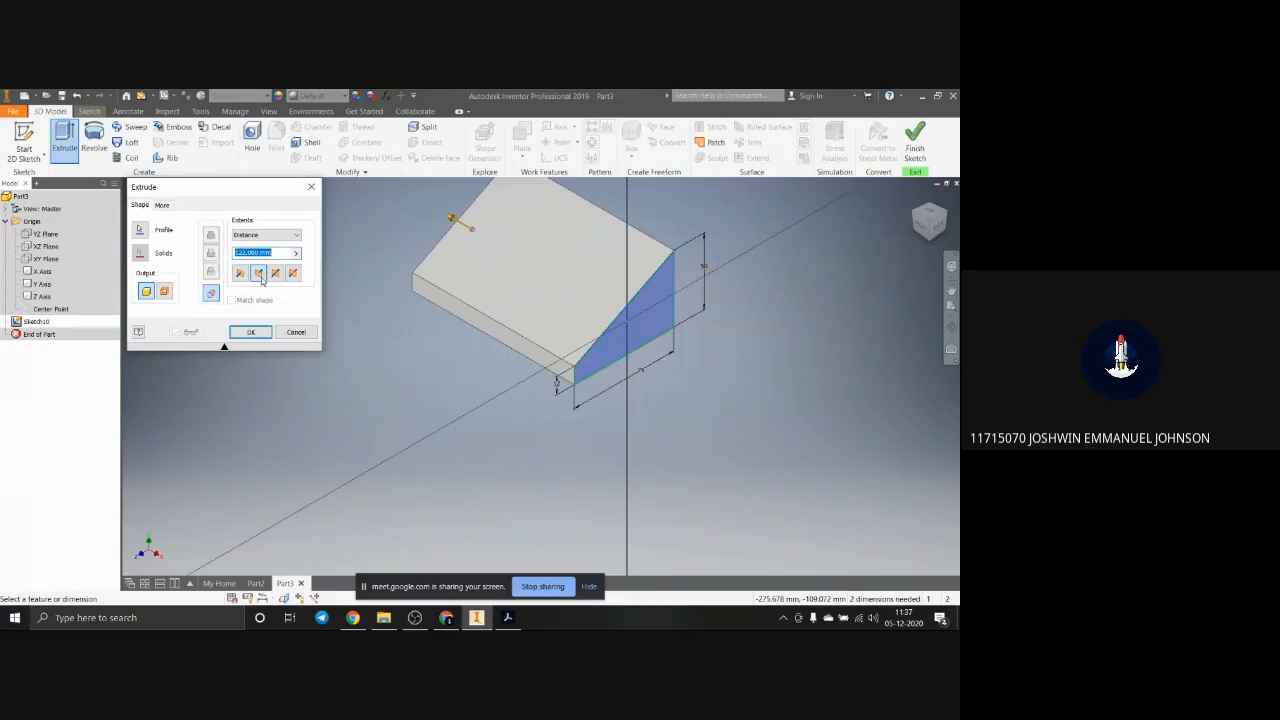
type("62")
key("Return")
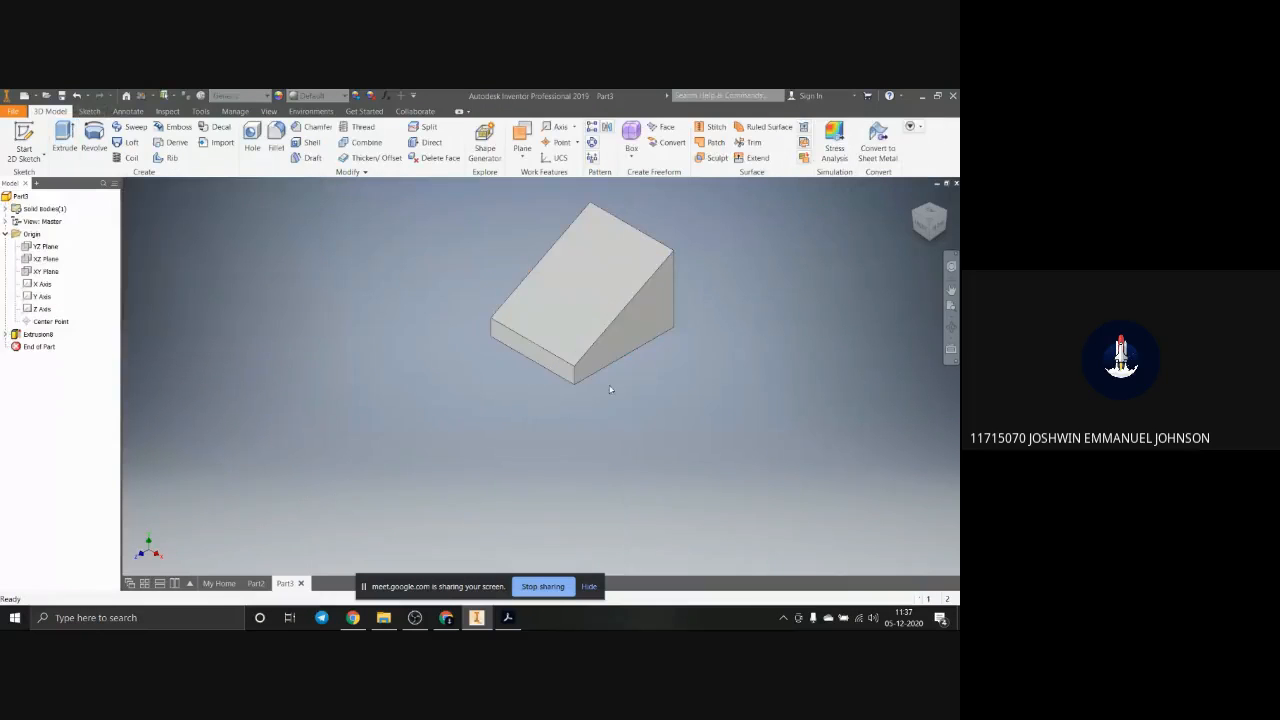
Step: Switch to Adobe Acrobat, enlarge the PDF to examine the block's cut-out and raised-feature dimensions, and return to Inventor
scroll(680, 318, "up", 3)
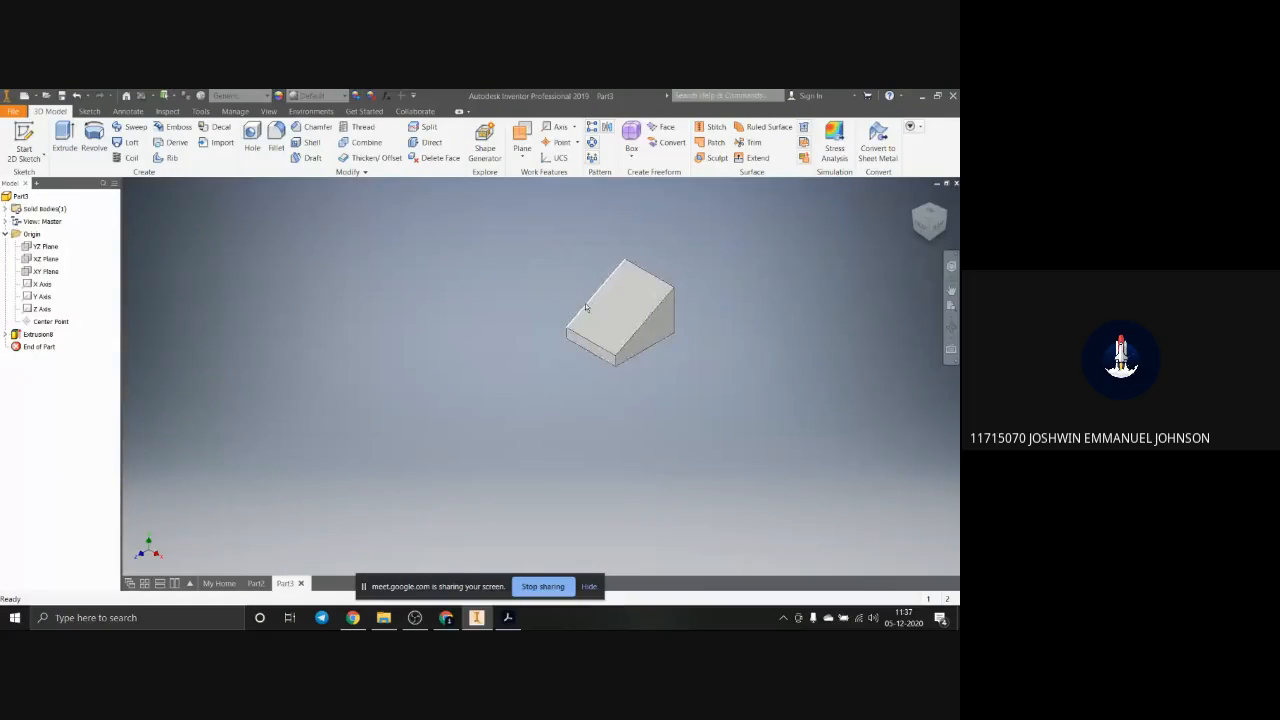
scroll(586, 307, "down", 3)
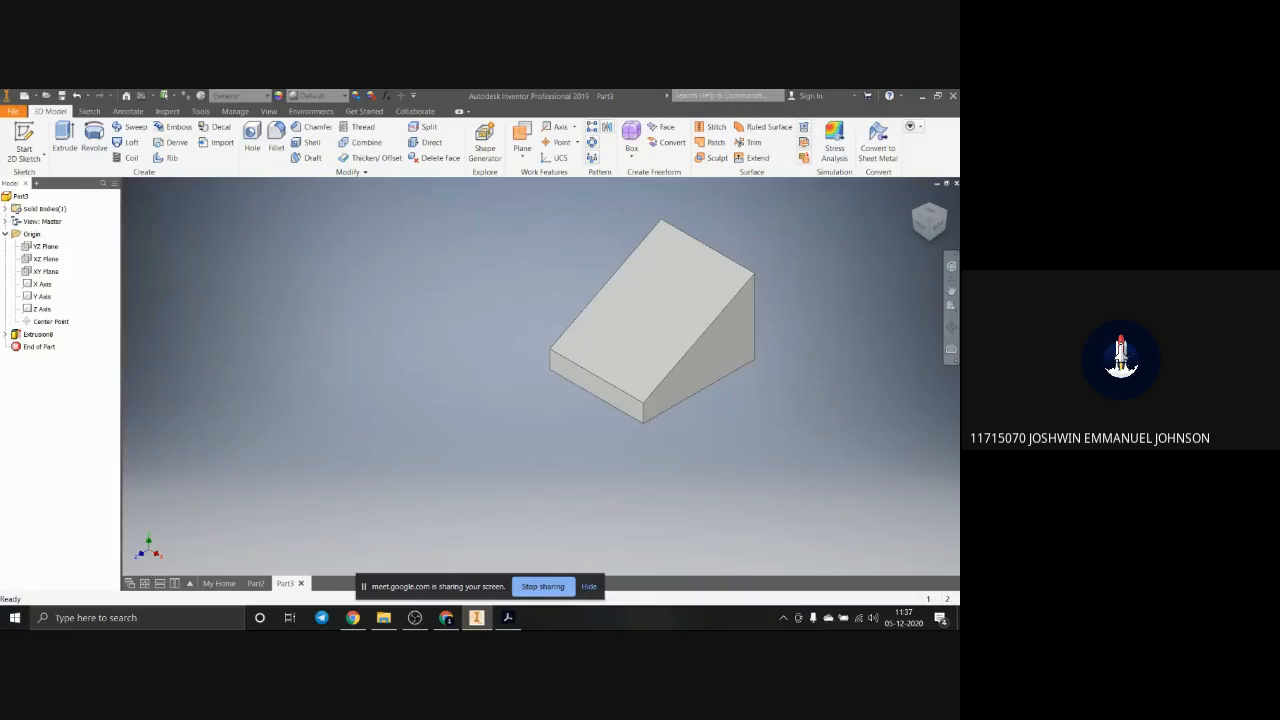
left_click(508, 617)
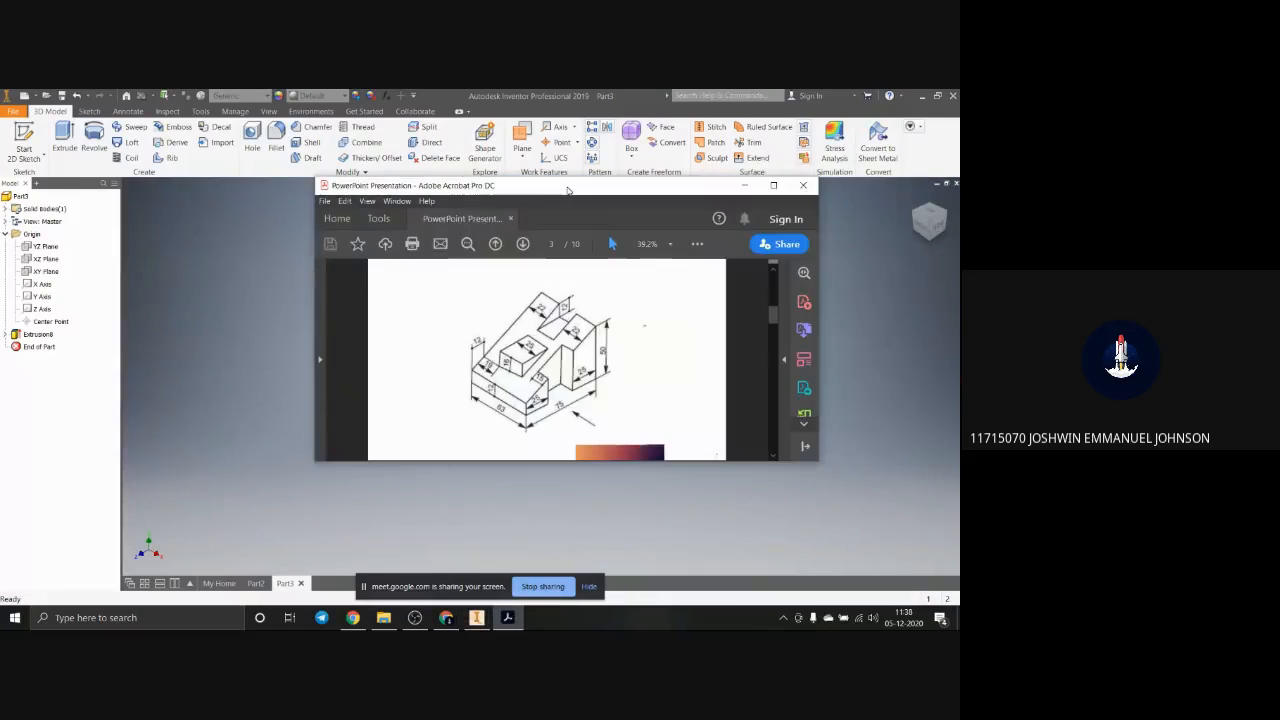
left_click(775, 185)
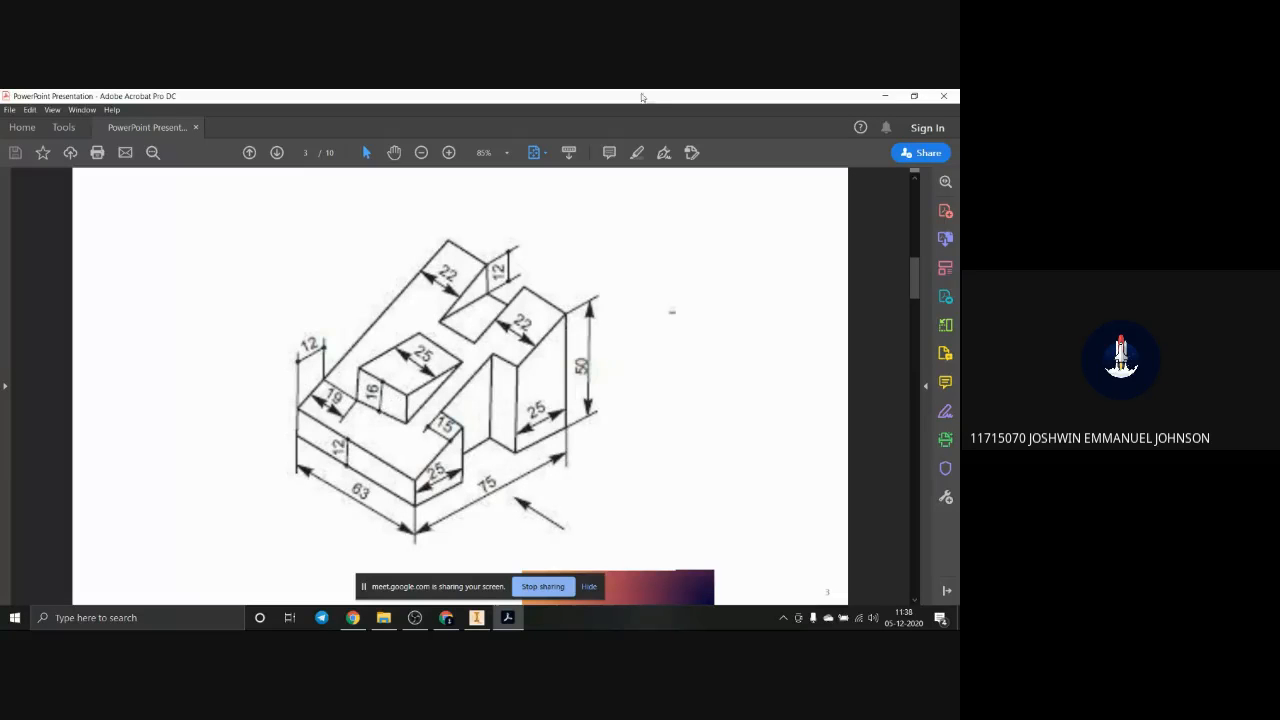
left_click_drag(626, 102, 959, 220)
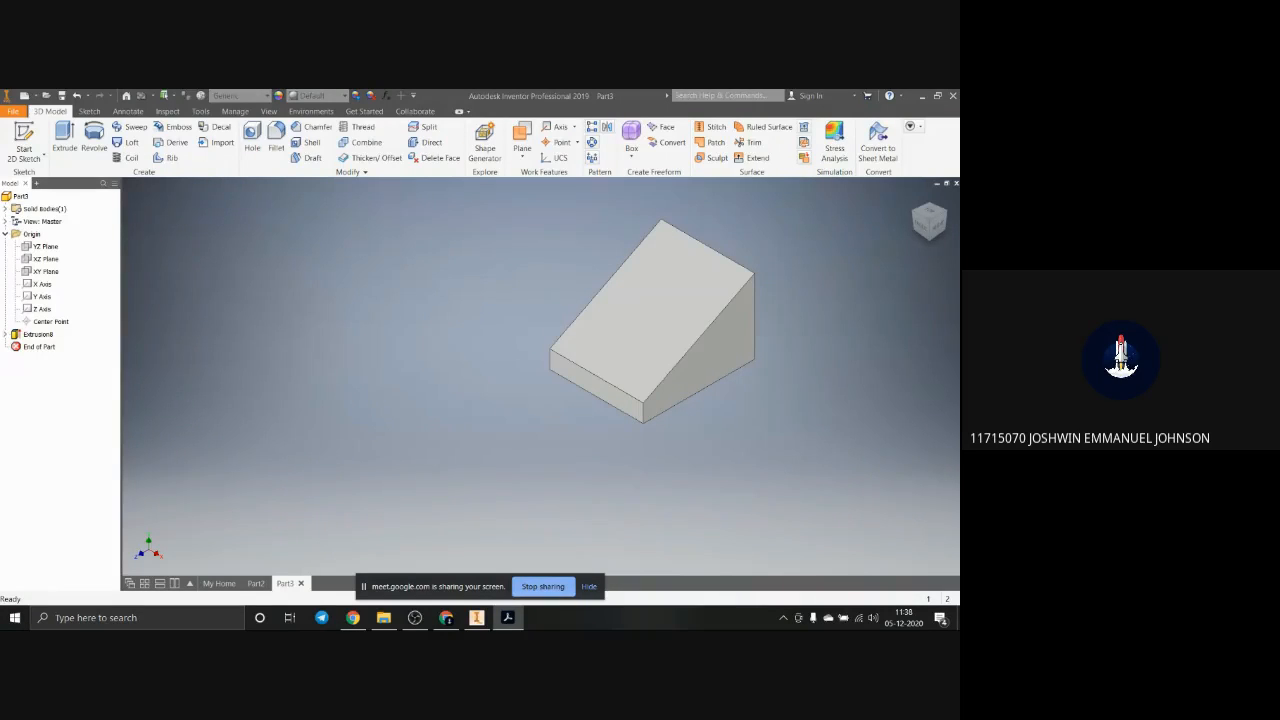
left_click(691, 391)
left_click(605, 394)
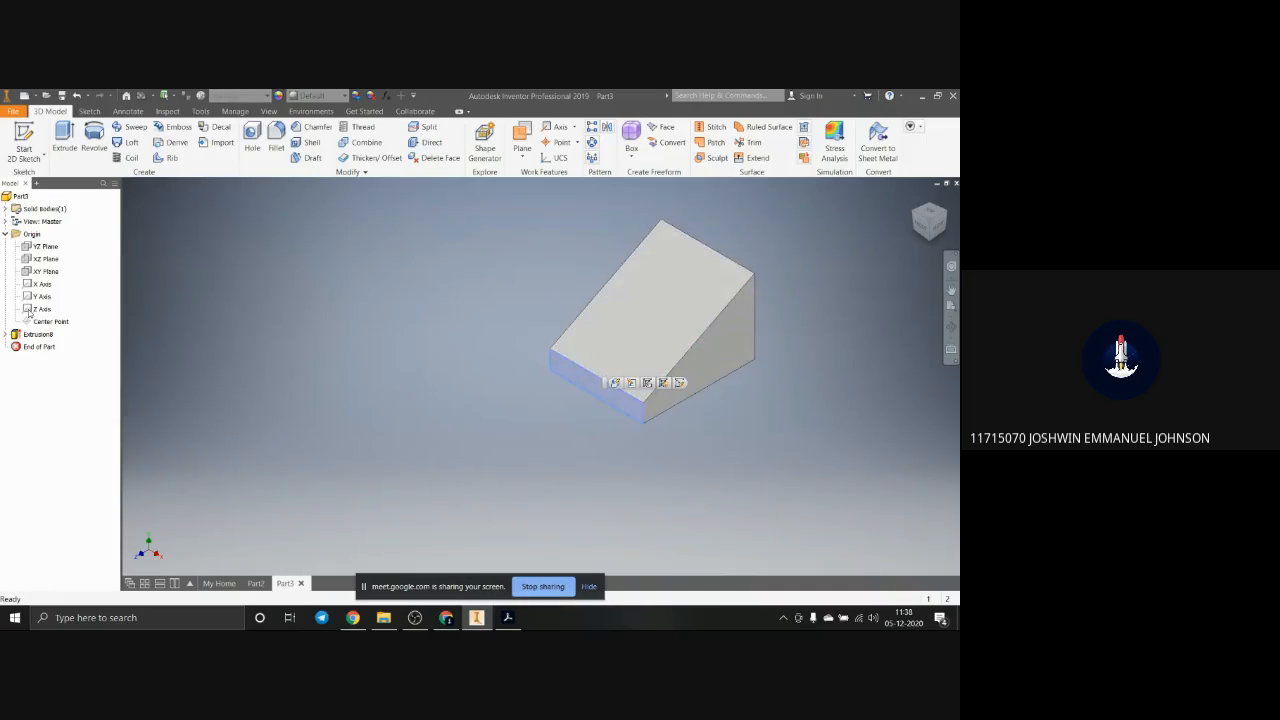
left_click(45, 246)
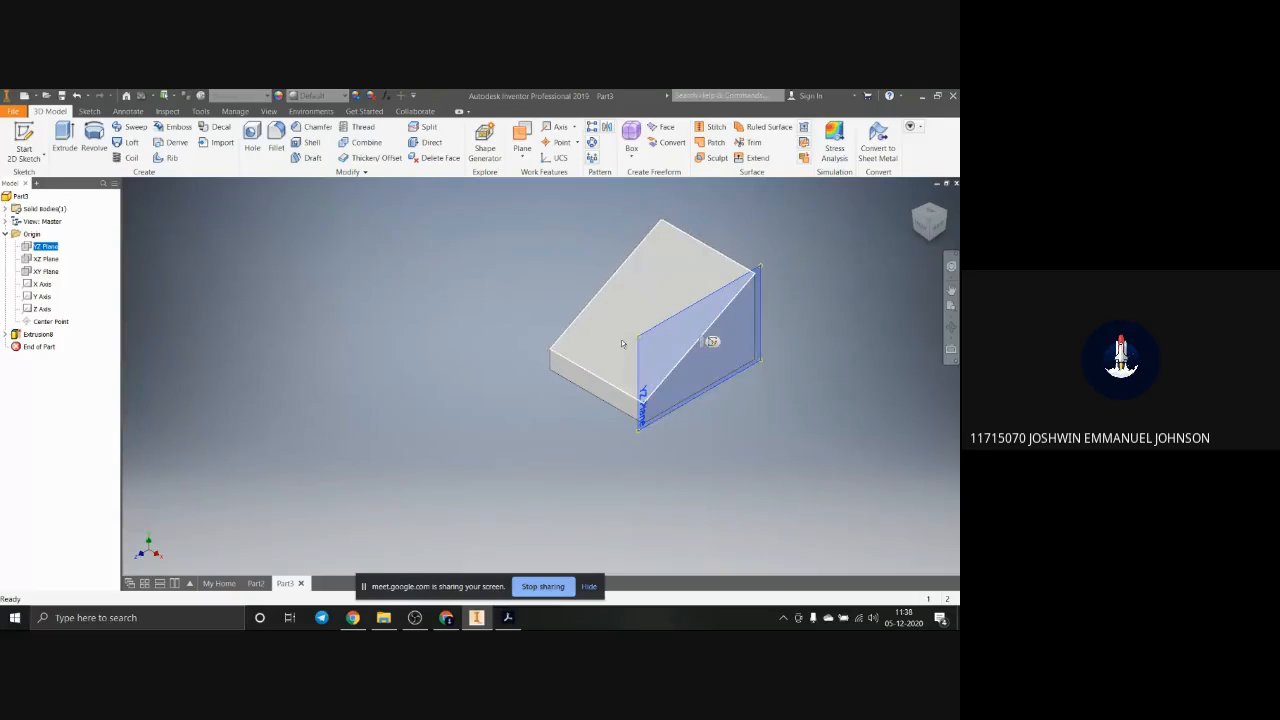
left_click(583, 375)
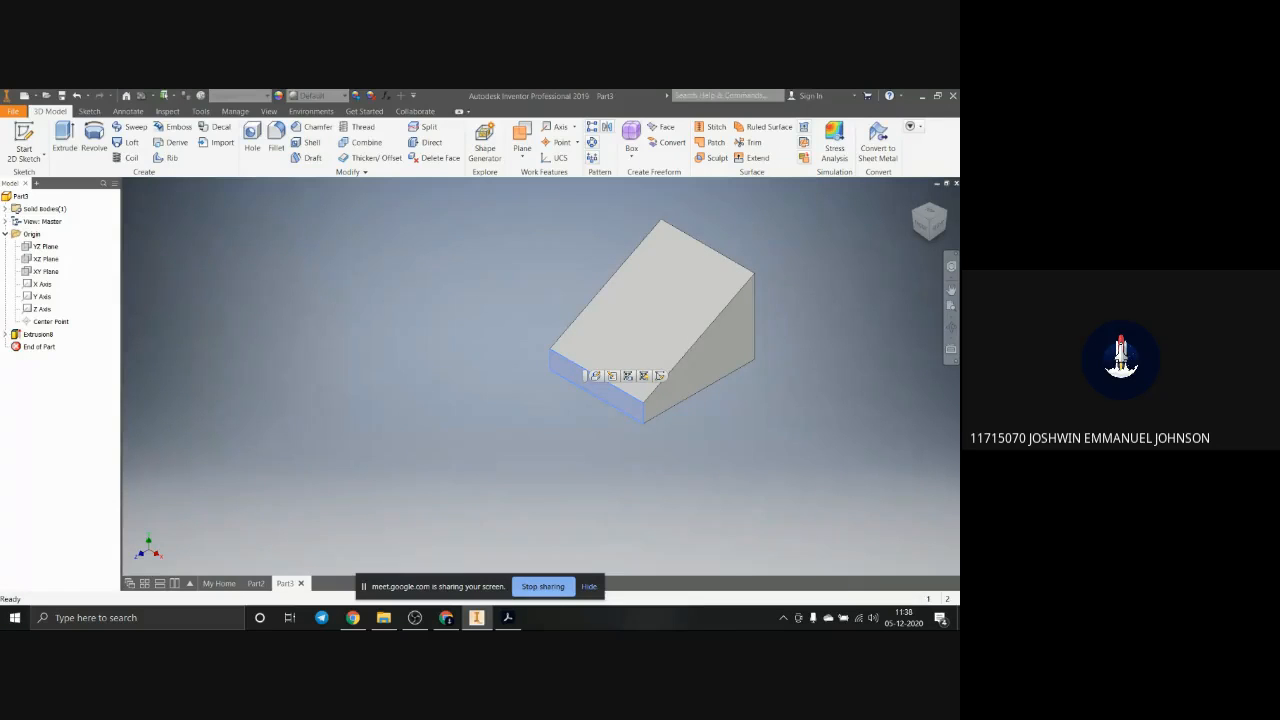
left_click(727, 430)
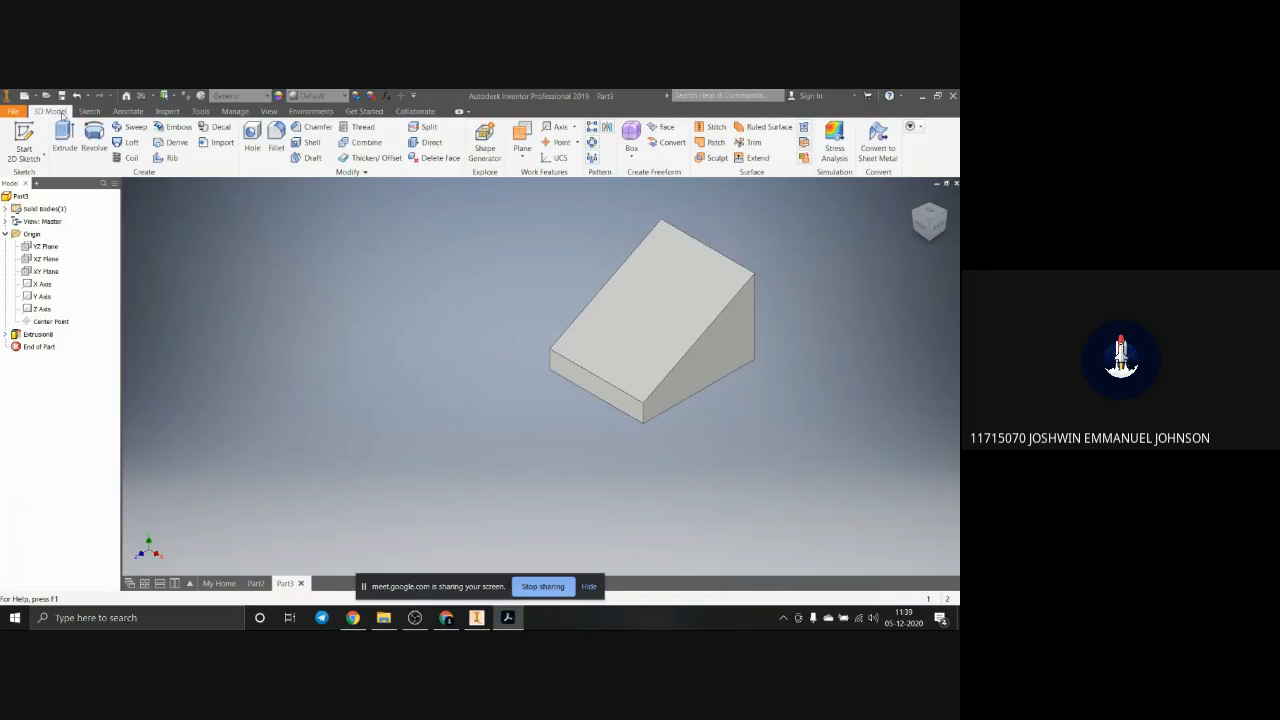
Step: Try to create a work plane offset 19 mm from the wedge block's far vertical side face
left_click(522, 137)
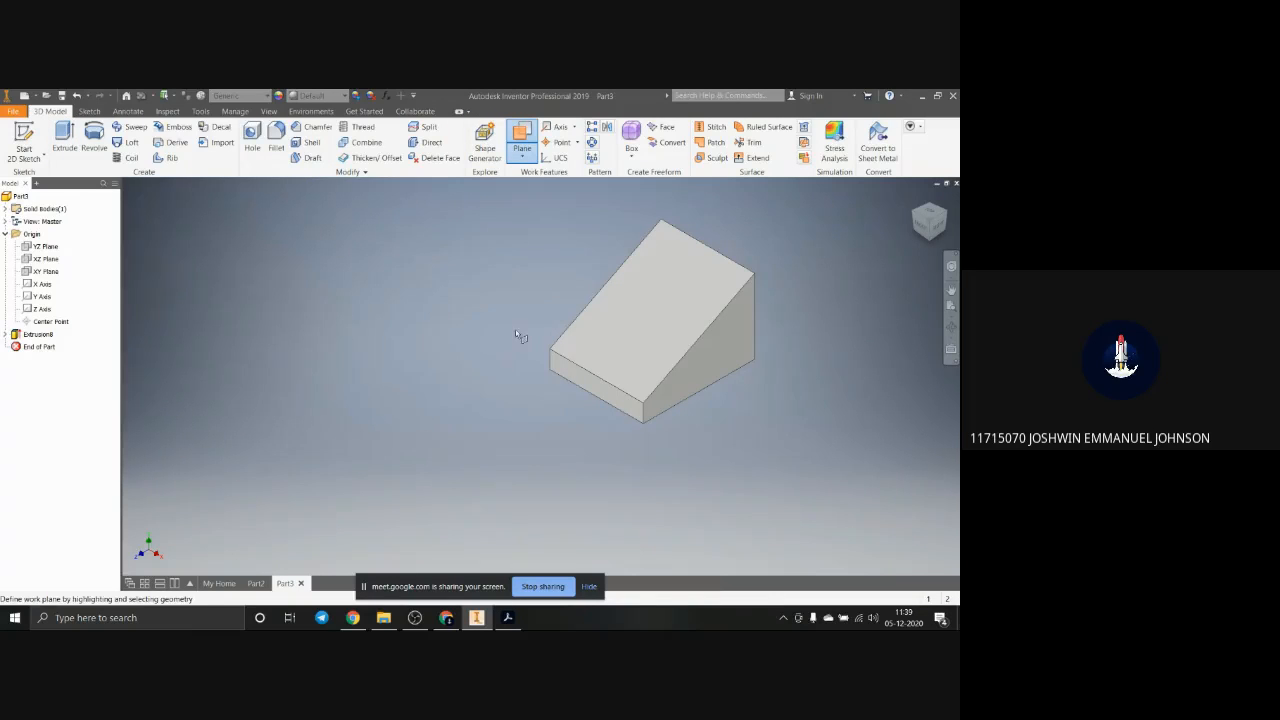
left_click(522, 157)
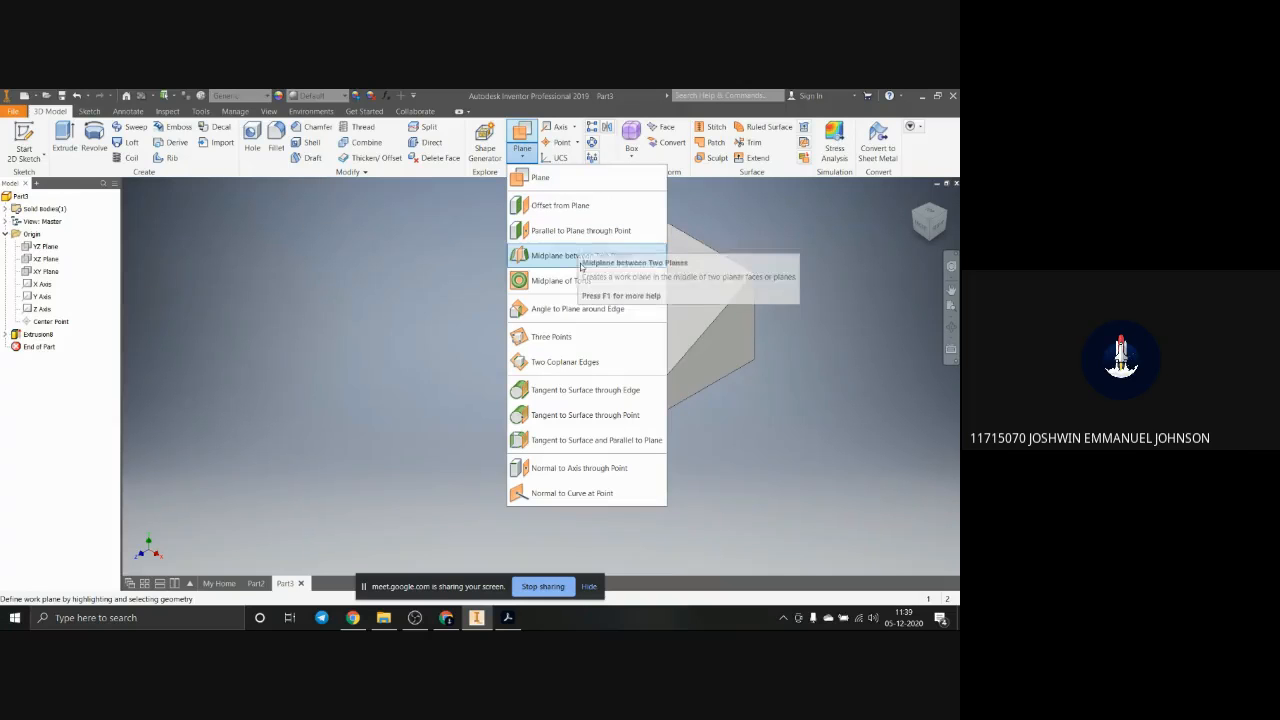
left_click(556, 206)
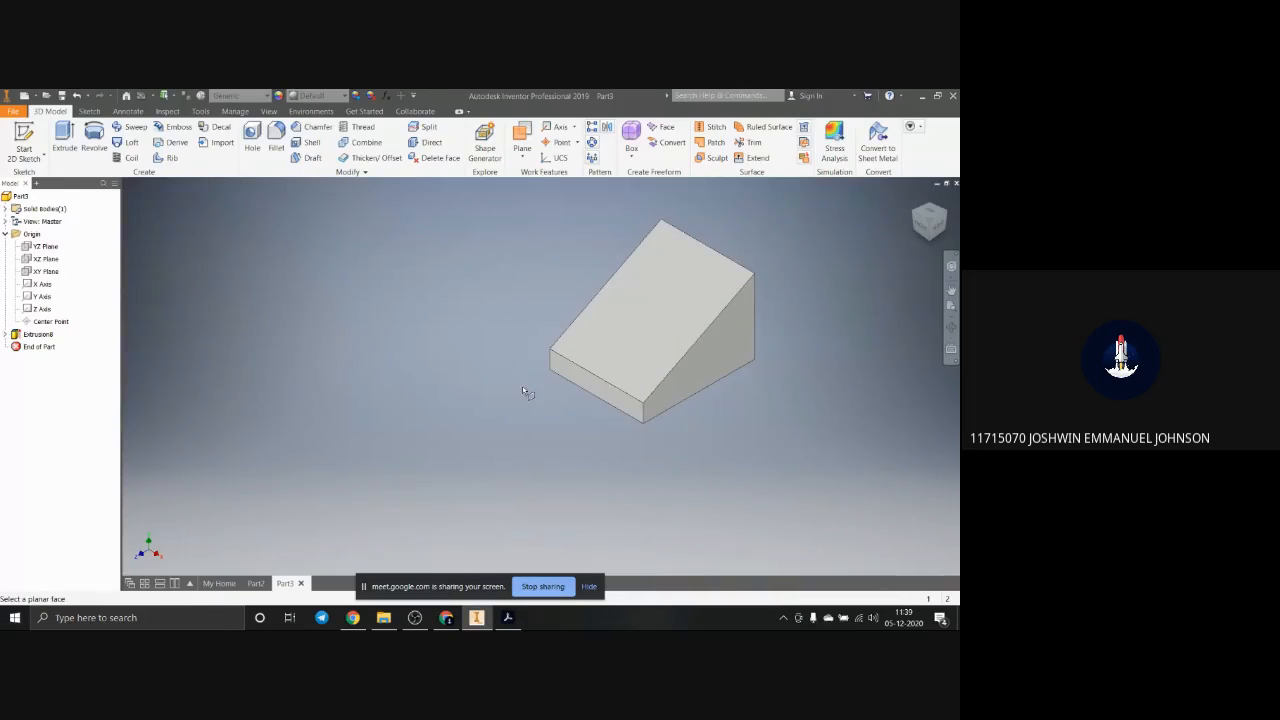
middle_click_drag(523, 391, 589, 386, "shift")
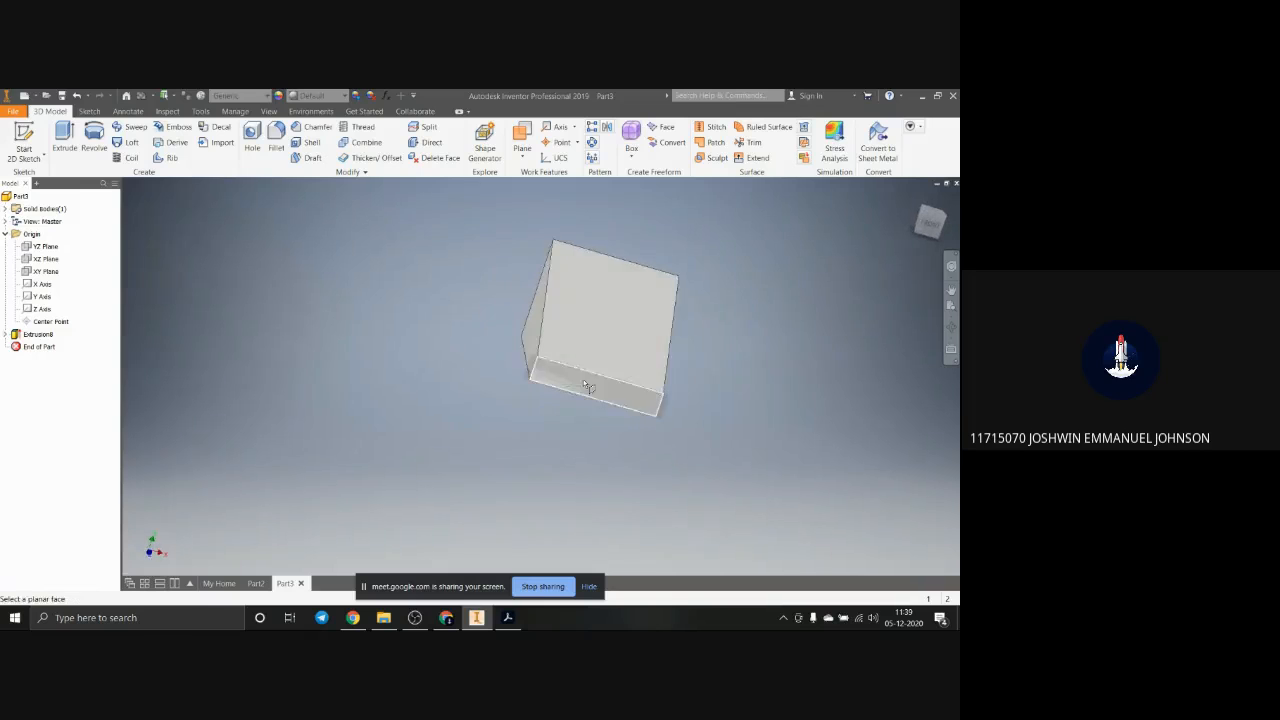
left_click(535, 351)
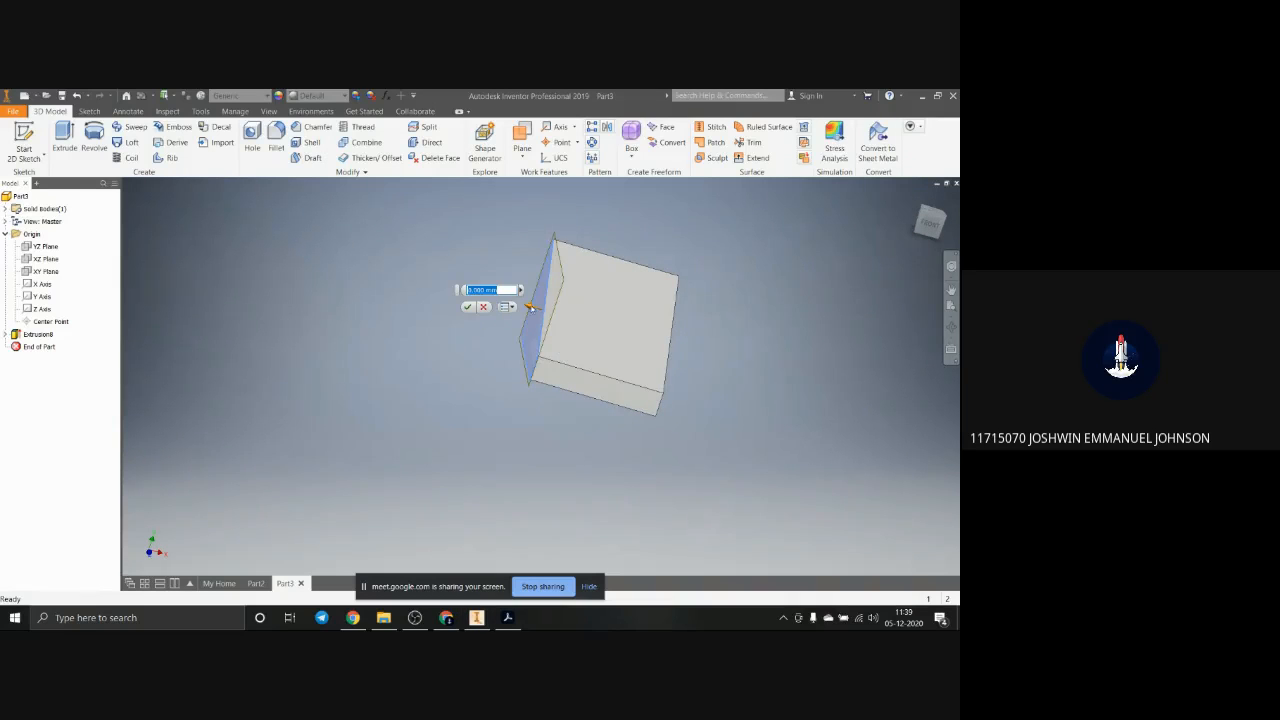
left_click_drag(531, 307, 557, 320)
middle_click_drag(657, 418, 583, 411, "shift")
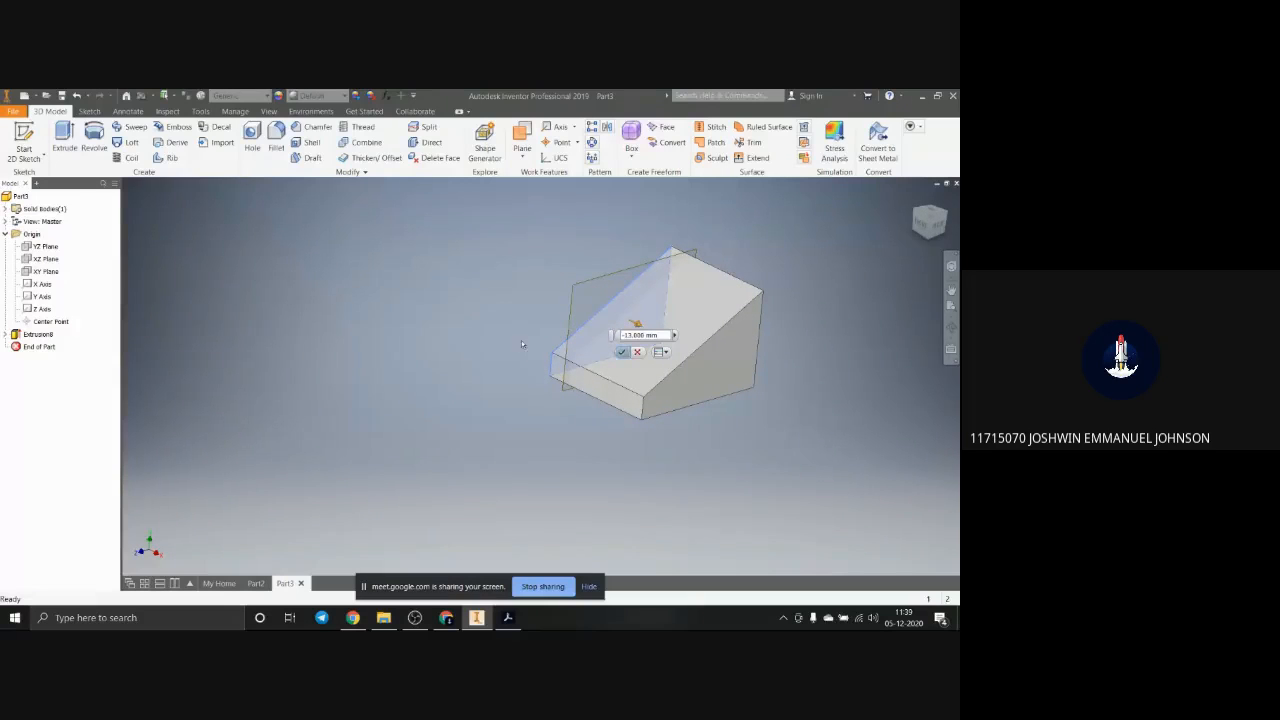
double_click(645, 335)
type("15")
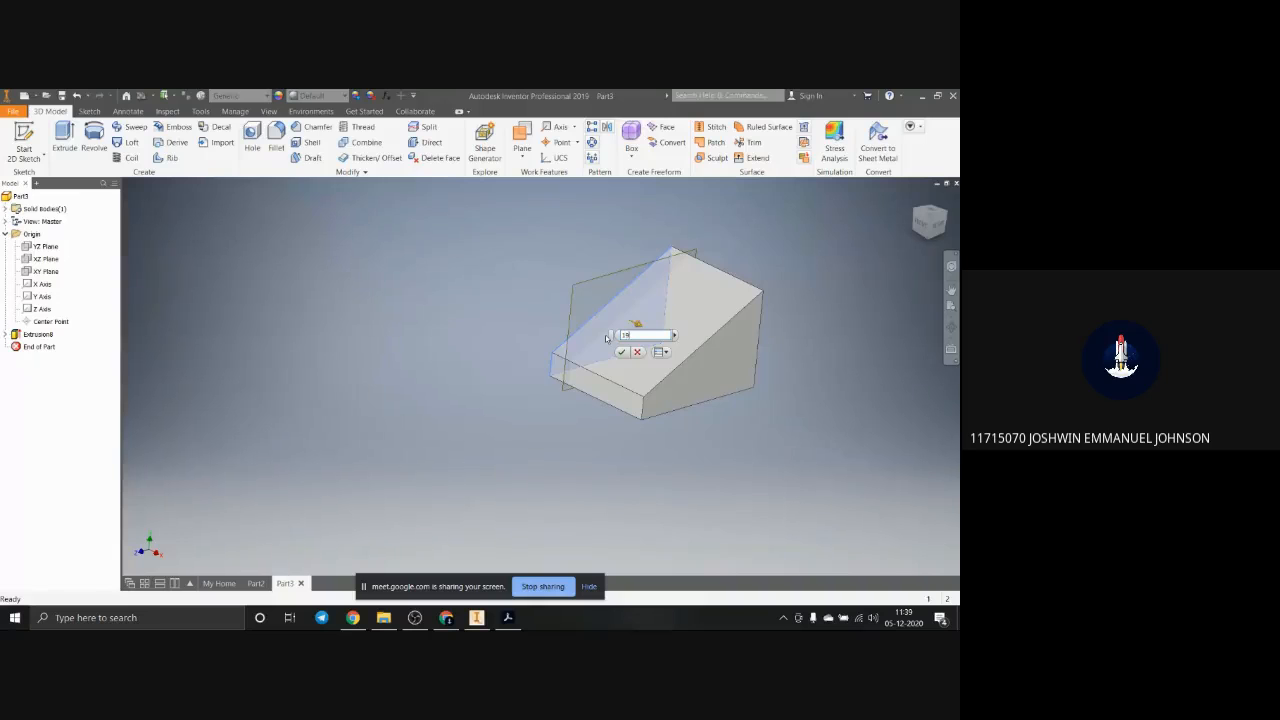
type("9")
key("Return")
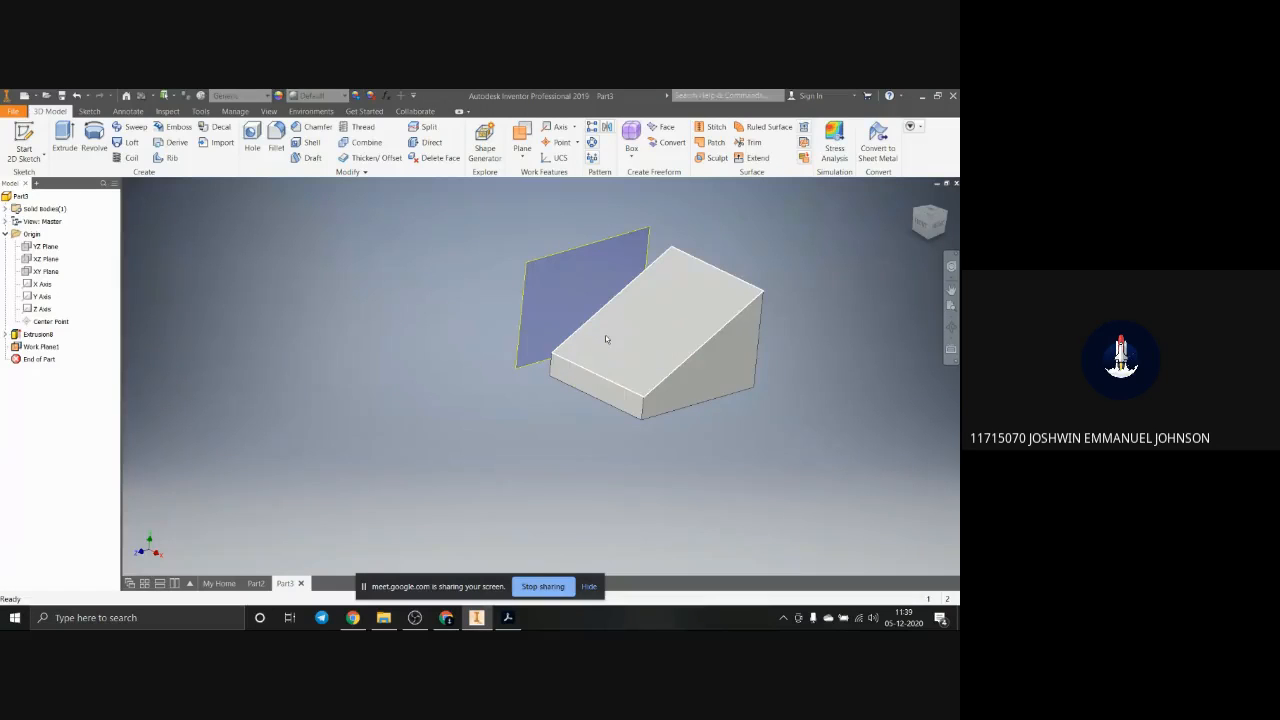
Step: Undo the creation of the offset work plane
left_click(40, 347)
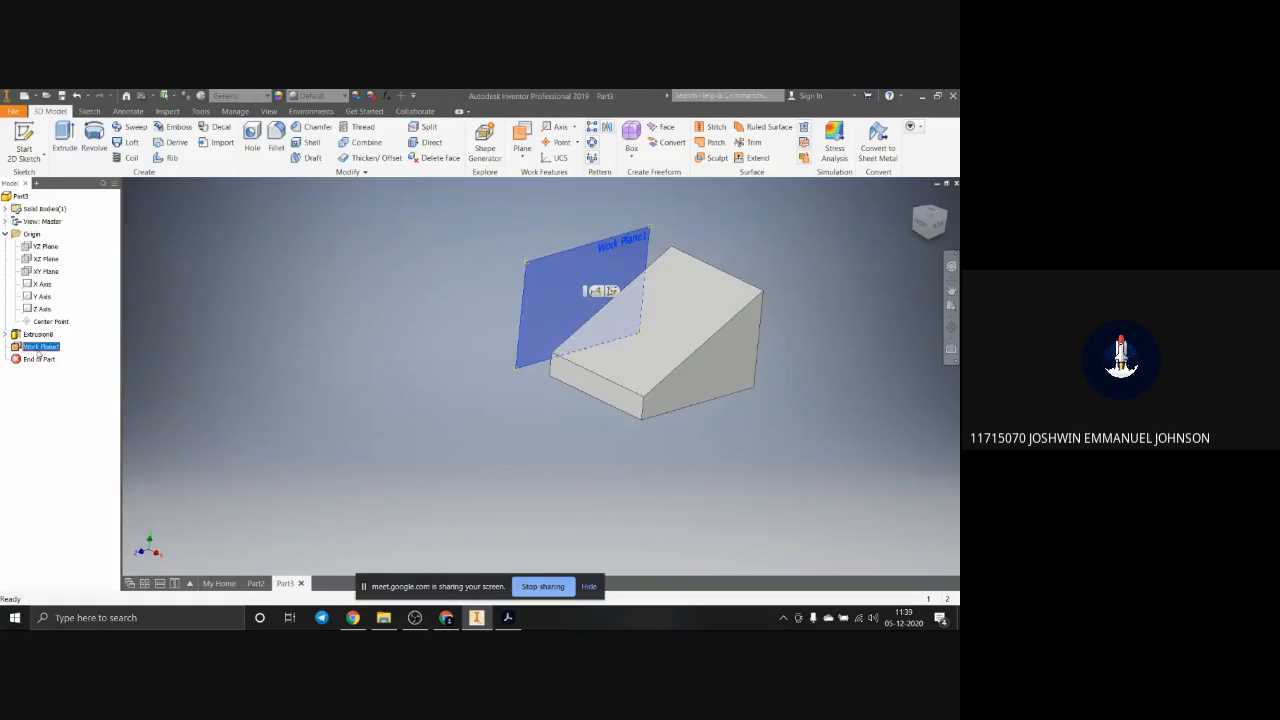
right_click(39, 352)
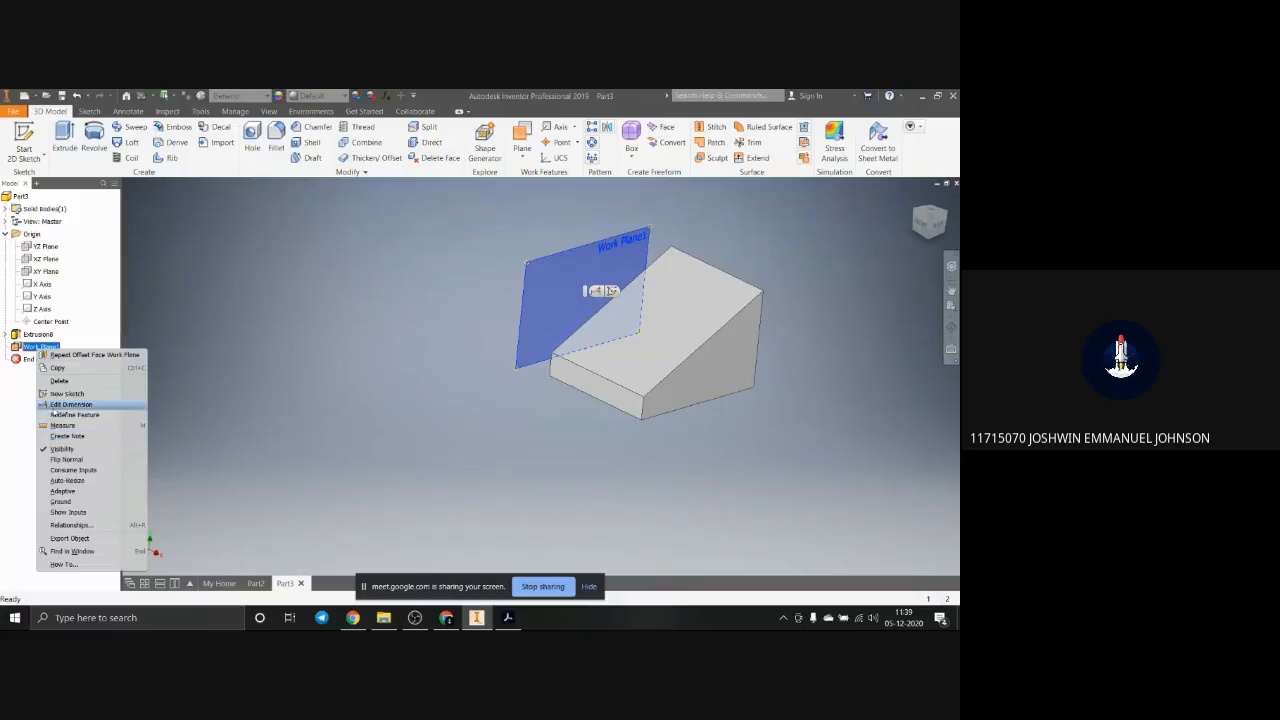
left_click(242, 403)
key("ctrl+z")
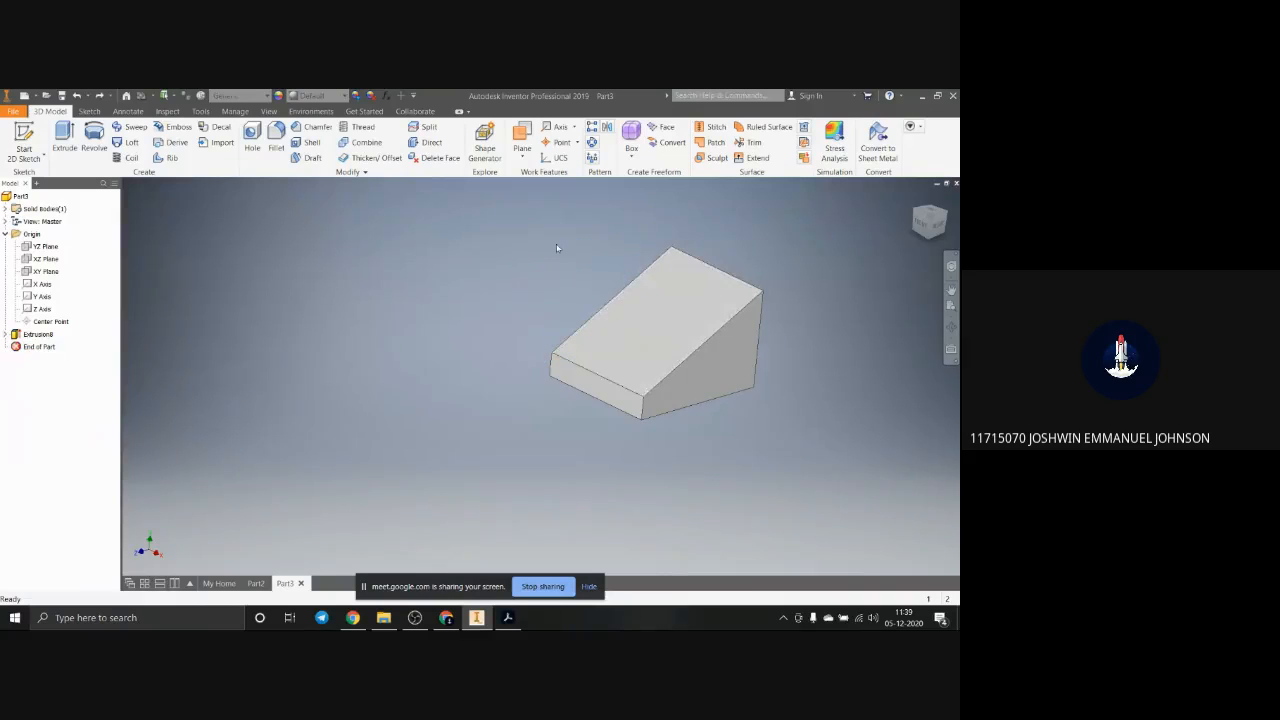
Step: Create a work plane offset 19 mm inward from the wedge block's left vertical side face, as seen from the front
middle_click_drag(588, 399, 620, 409, "shift")
left_click(522, 150)
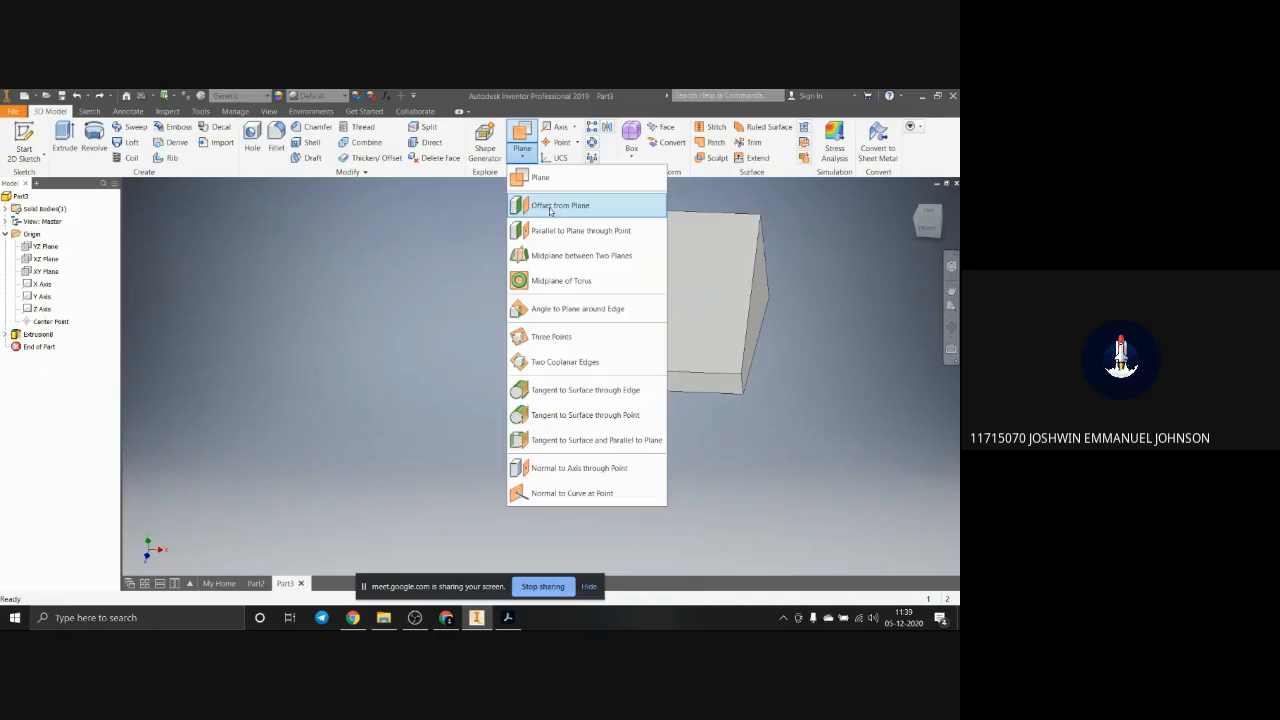
middle_click_drag(554, 215, 688, 407, "shift")
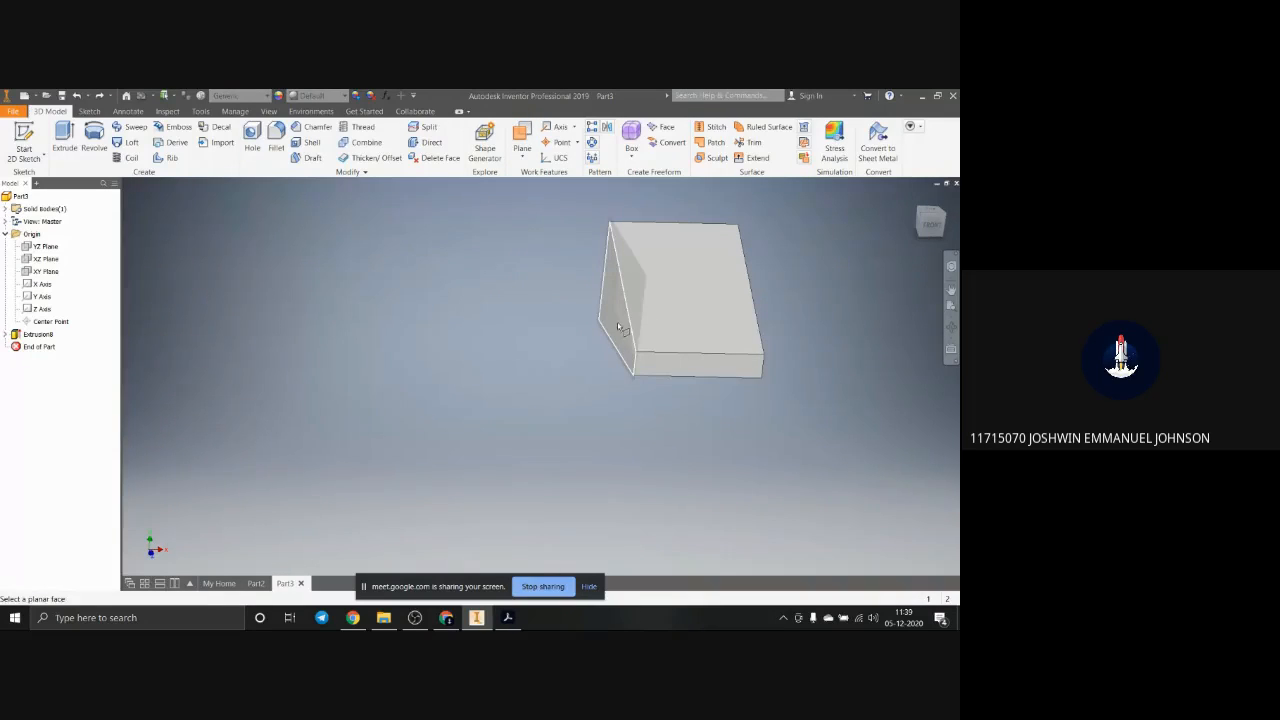
left_click(632, 321)
left_click_drag(612, 297, 657, 298)
left_click(710, 306)
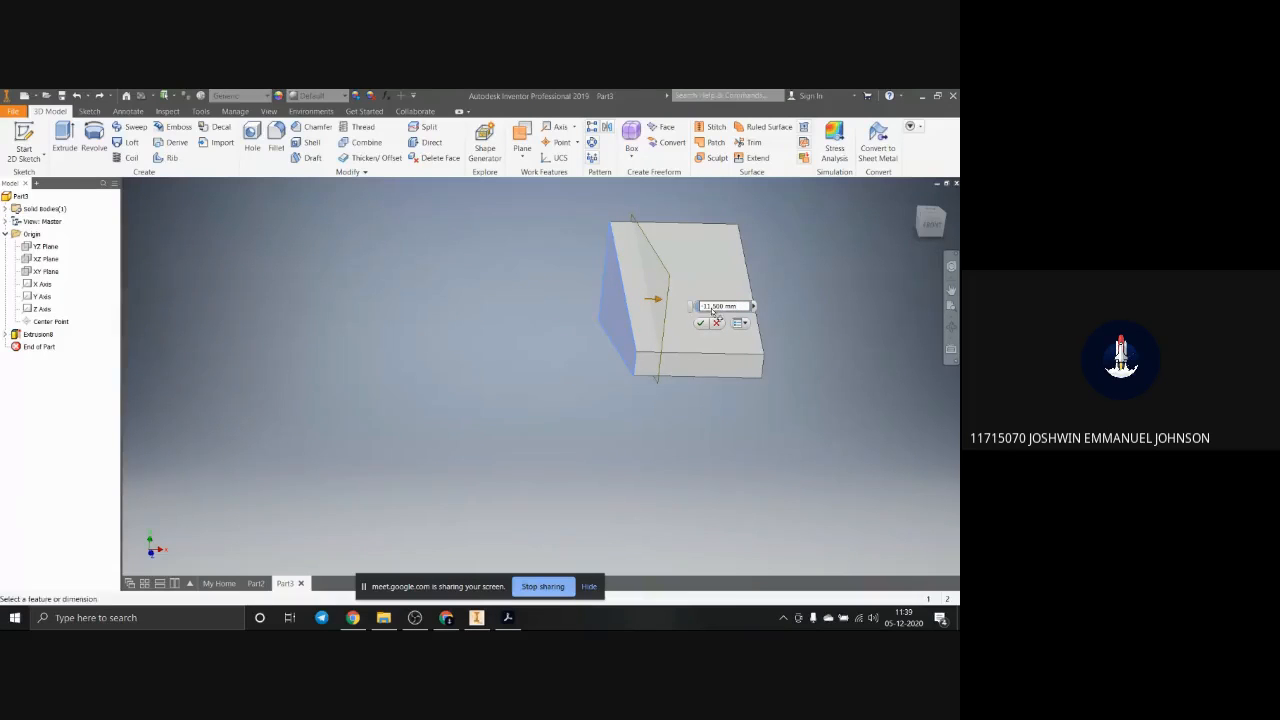
left_click_drag(704, 306, 724, 309)
type("15")
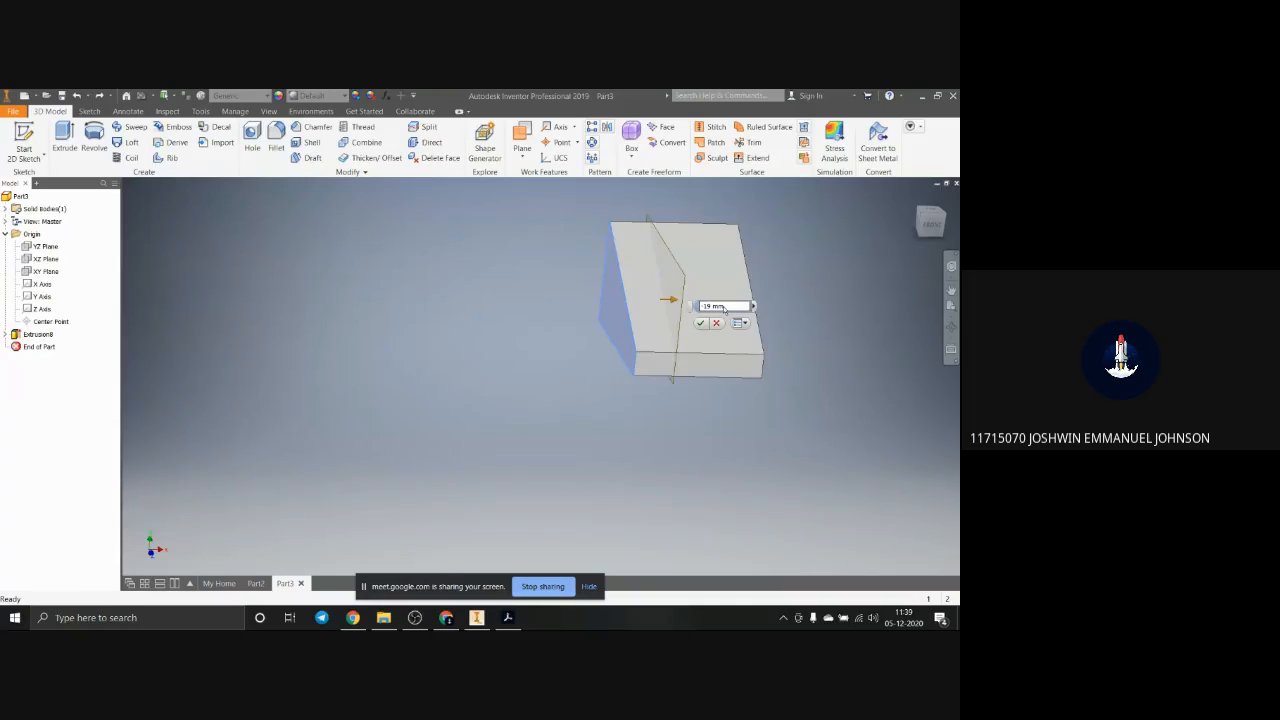
key("Return")
scroll(723, 306, "down", 3)
scroll(715, 307, "up", 6)
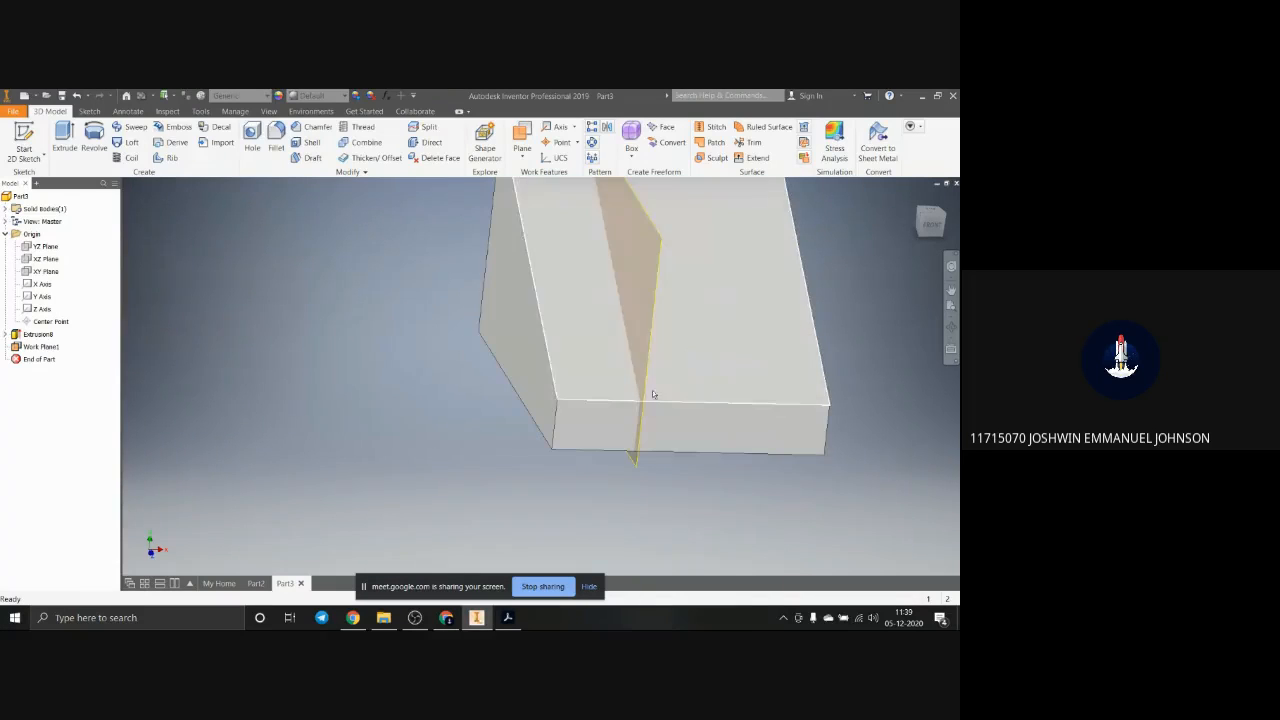
Step: Start a new 2D sketch on the offset work plane that cuts through the wedge block
middle_click_drag(694, 474, 608, 484, "shift")
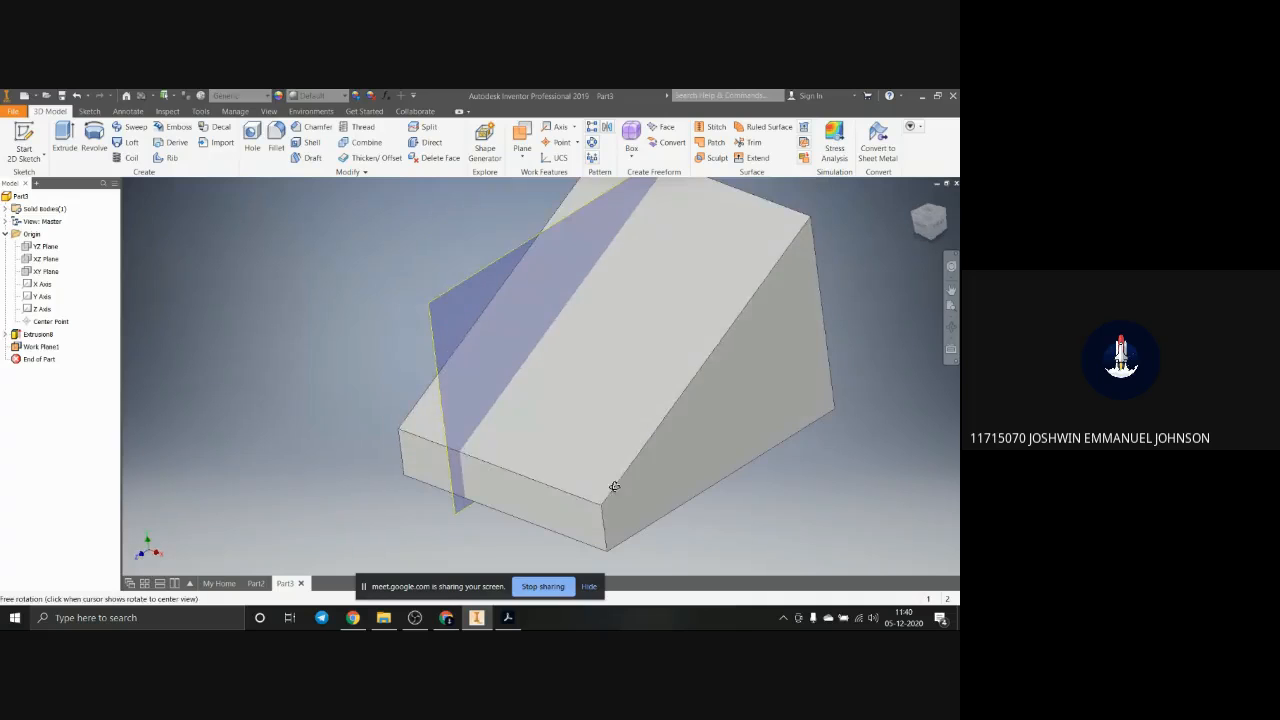
left_click(446, 300)
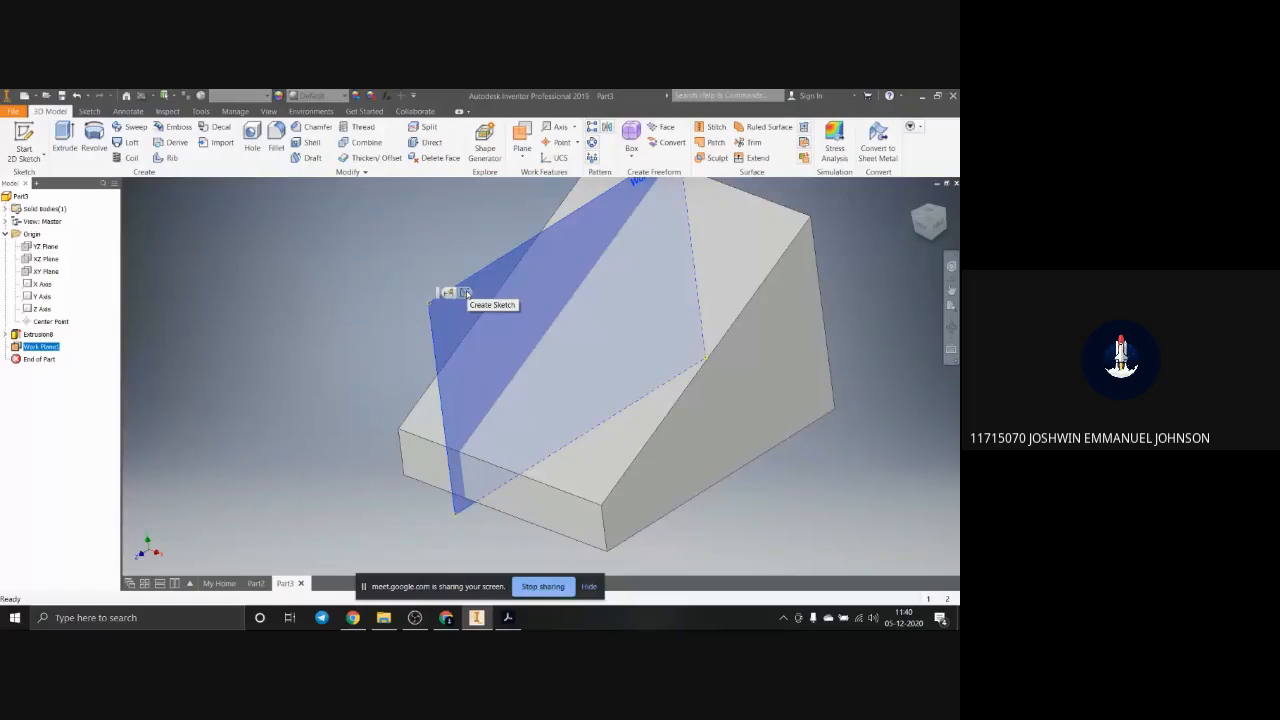
left_click(465, 292)
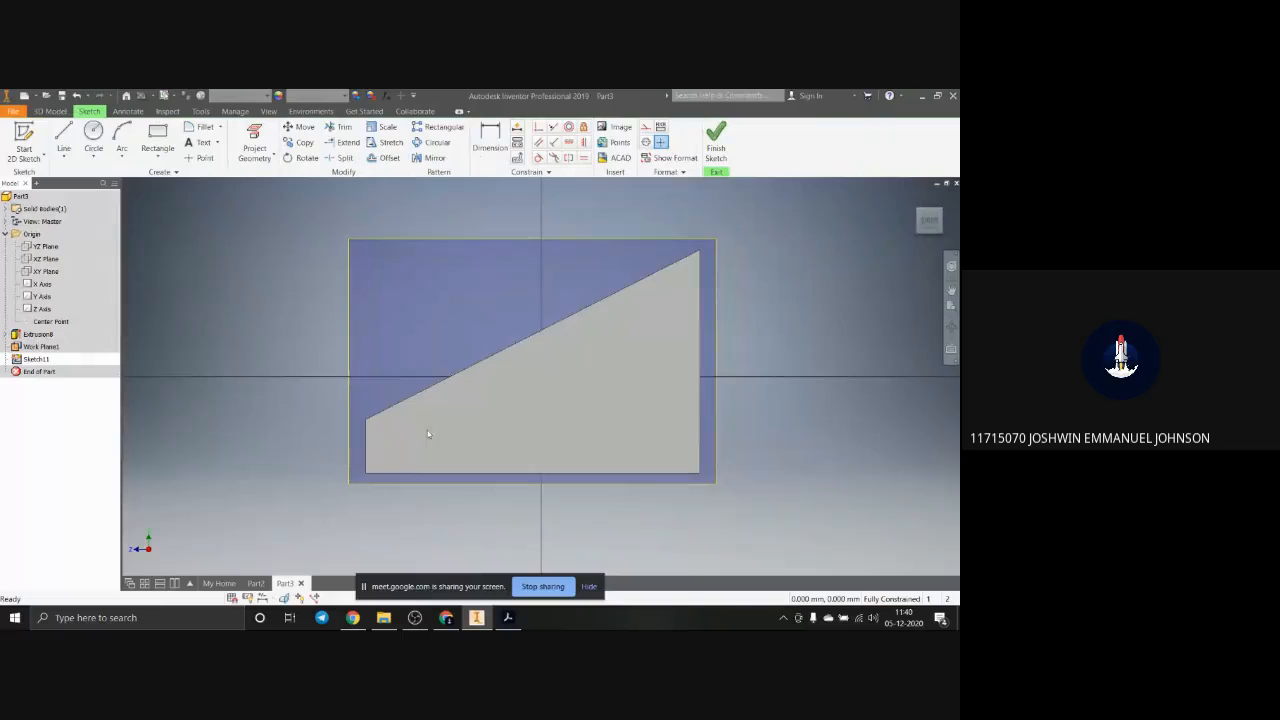
Step: Project the wedge's sloped top edge into the sketch on the offset work plane
left_click(268, 133)
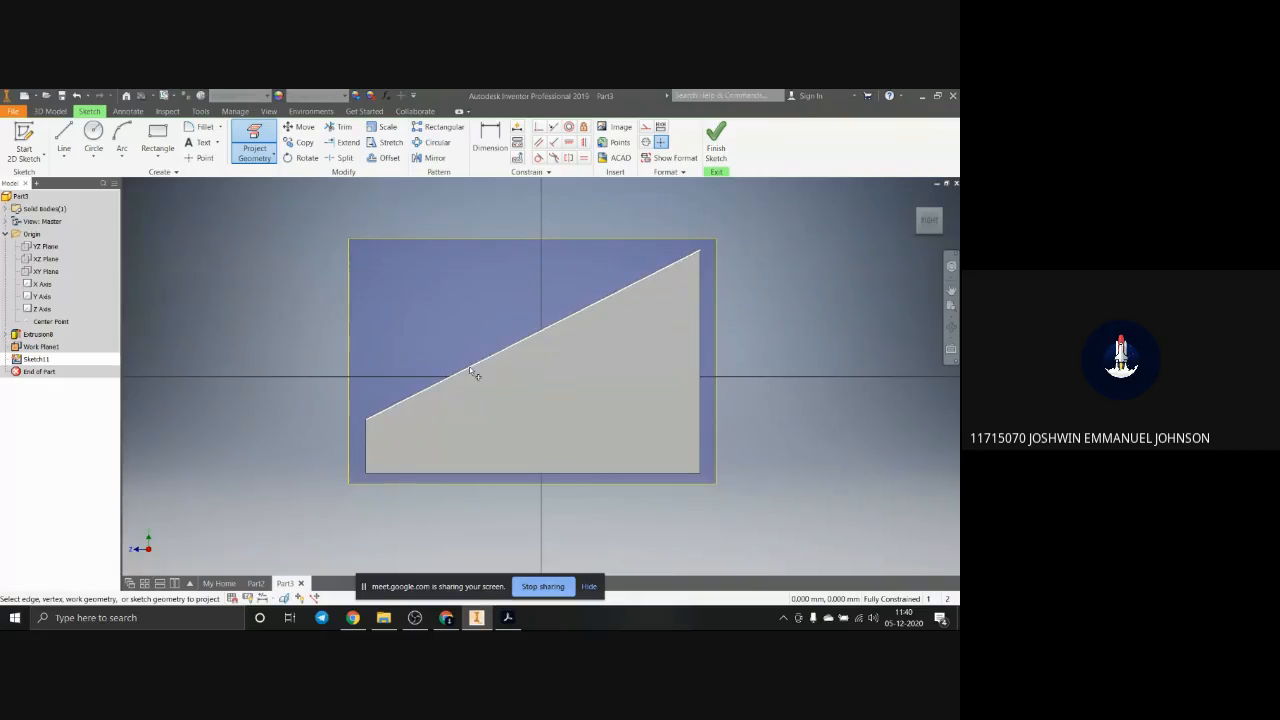
mouse_move(489, 388)
left_click(483, 363)
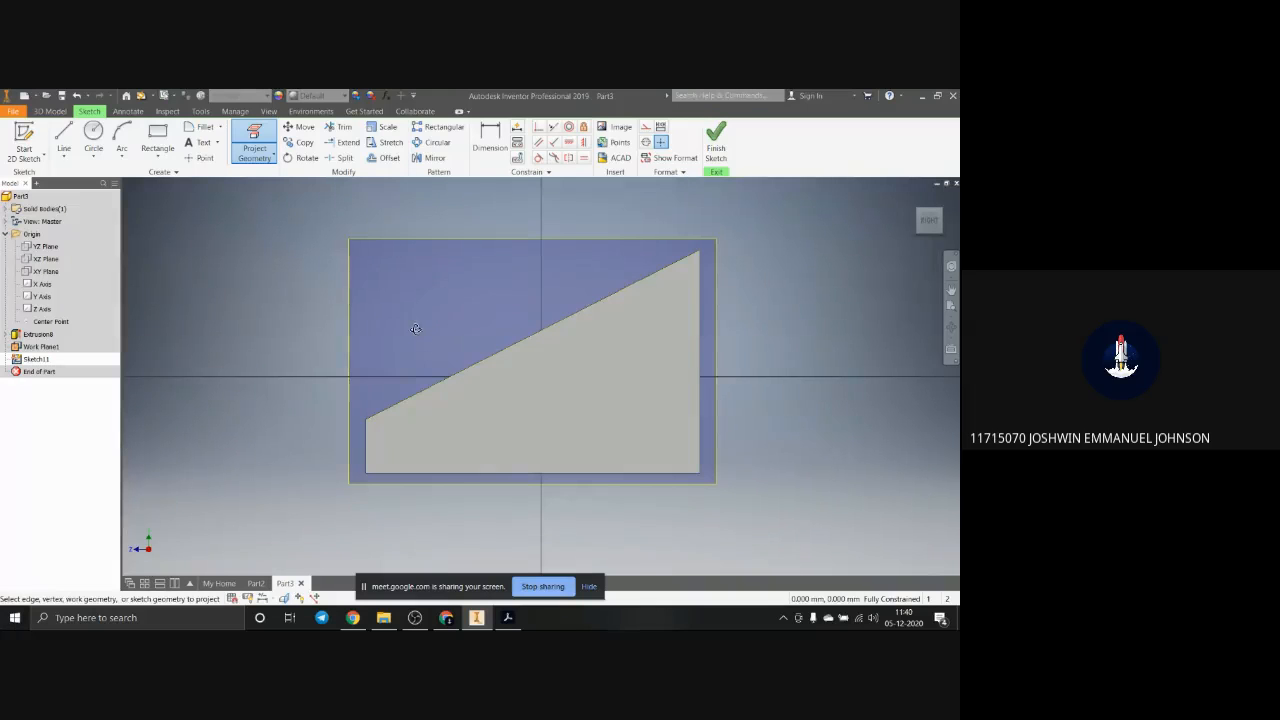
middle_click_drag(418, 333, 477, 365, "shift")
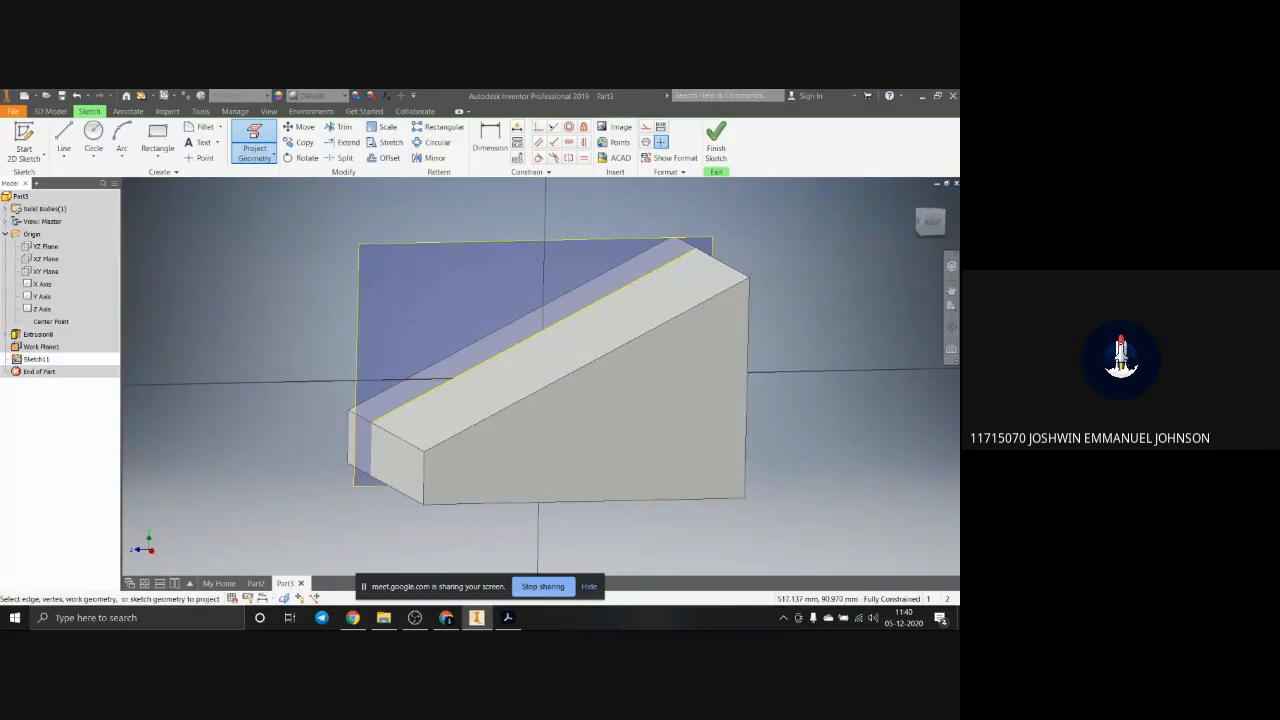
Step: Switch to Adobe Acrobat and enlarge the isometric drawing on page 3 to examine the raised block's dimensions, moving the window aside
left_click_drag(959, 240, 655, 180)
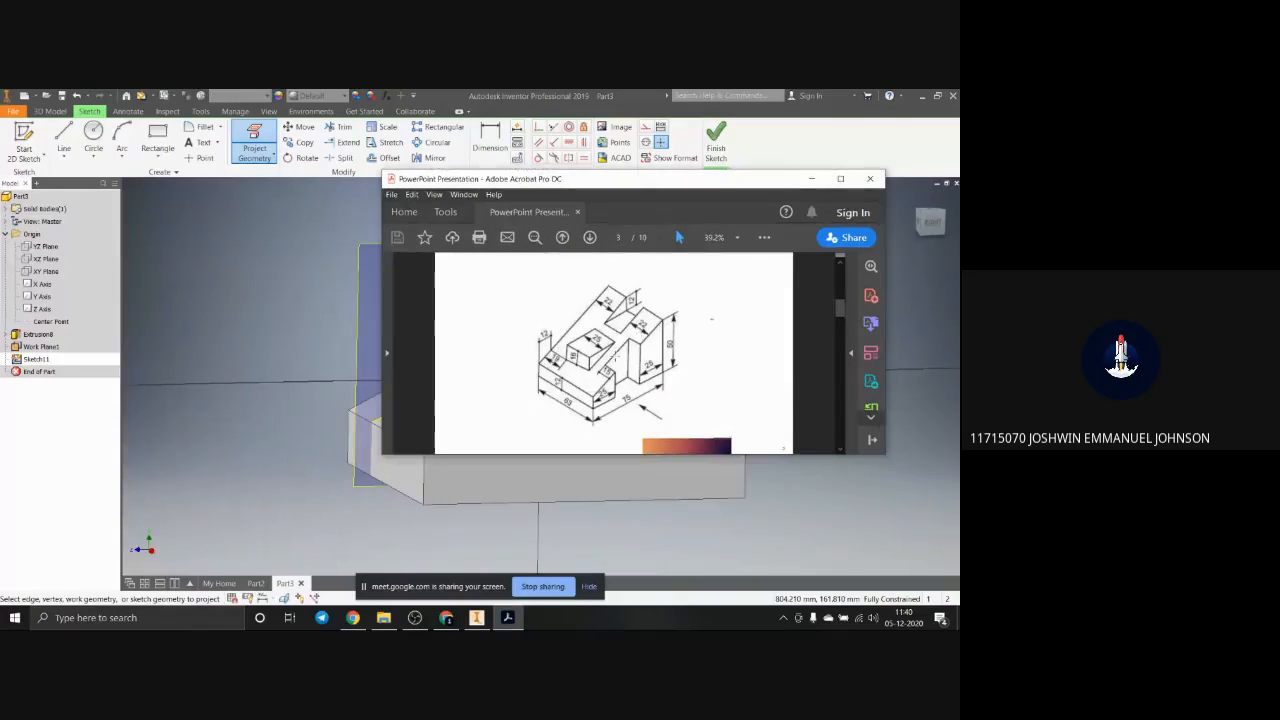
scroll(612, 356, "down", 2)
scroll(612, 356, "down", 2)
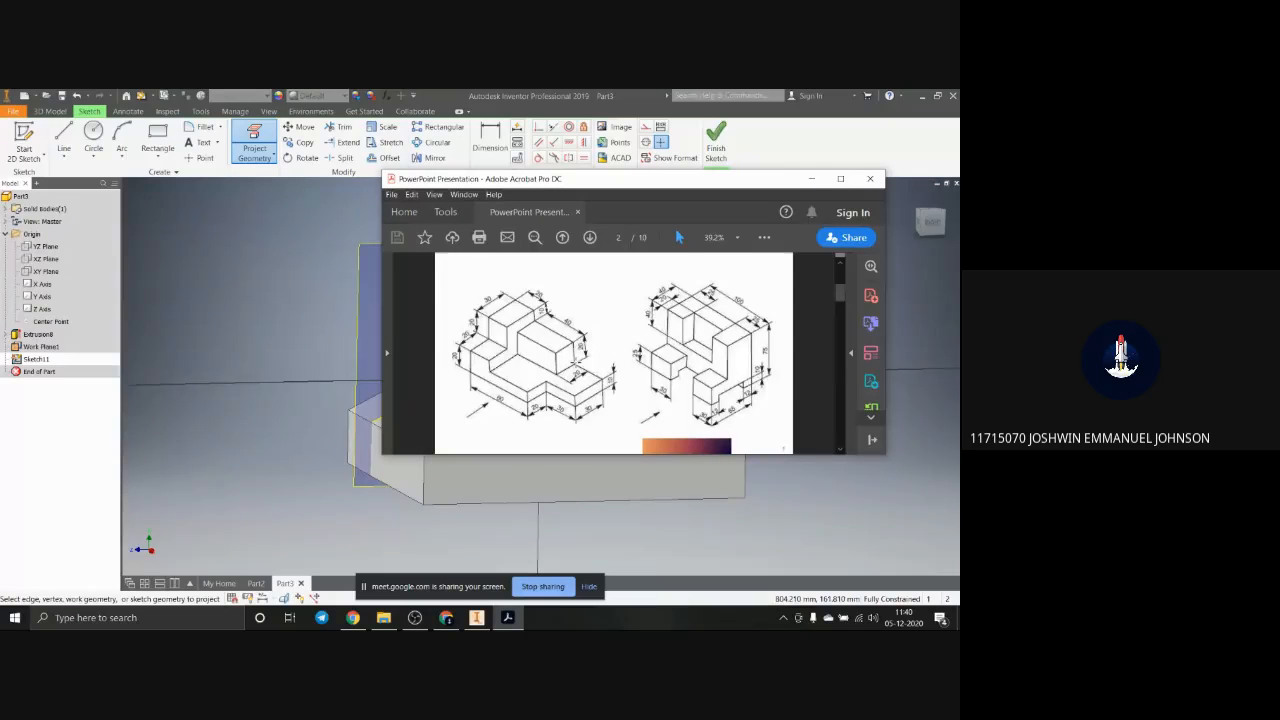
scroll(575, 362, "up", 2)
scroll(575, 362, "up", 3)
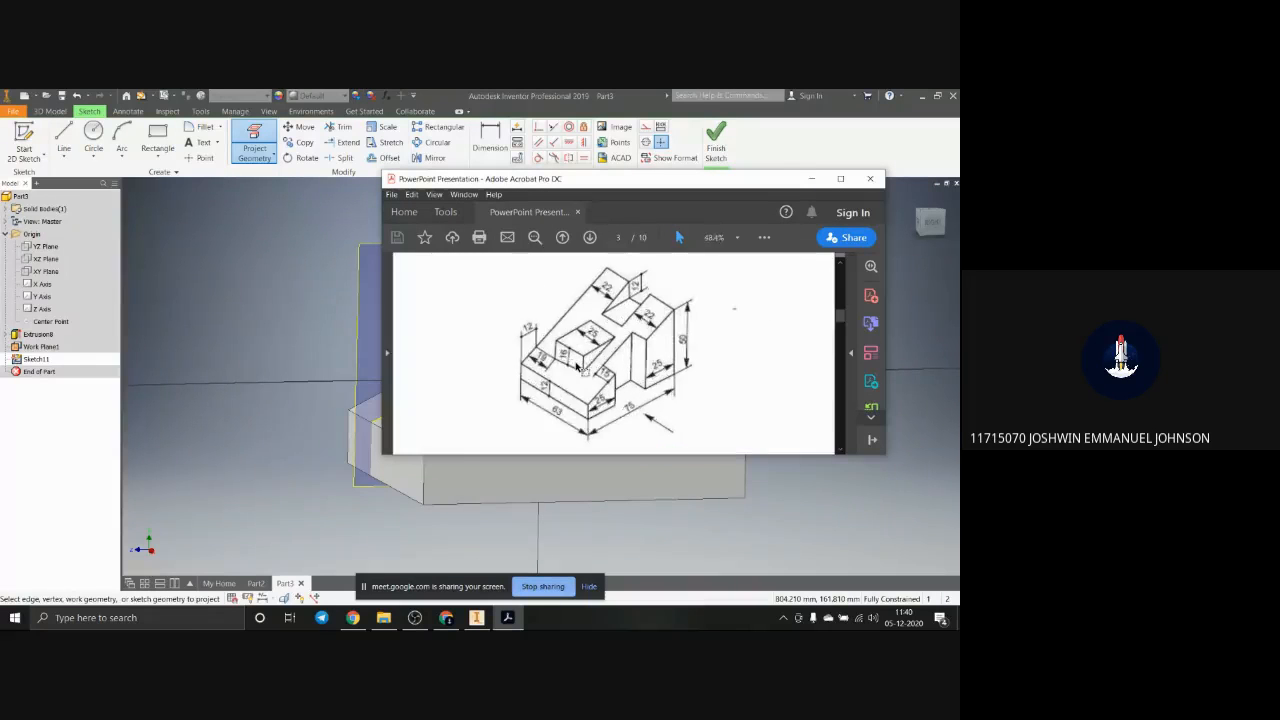
scroll(673, 303, "up", 4, "ctrl")
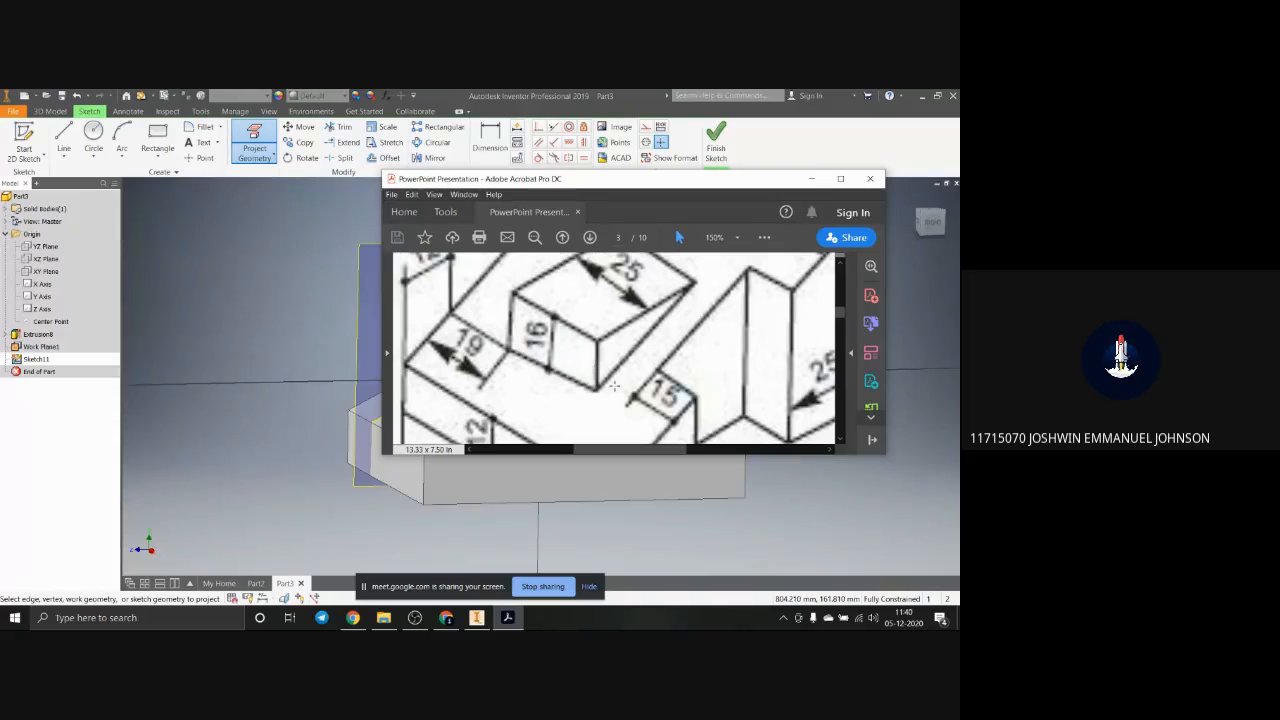
left_click_drag(752, 186, 713, 245)
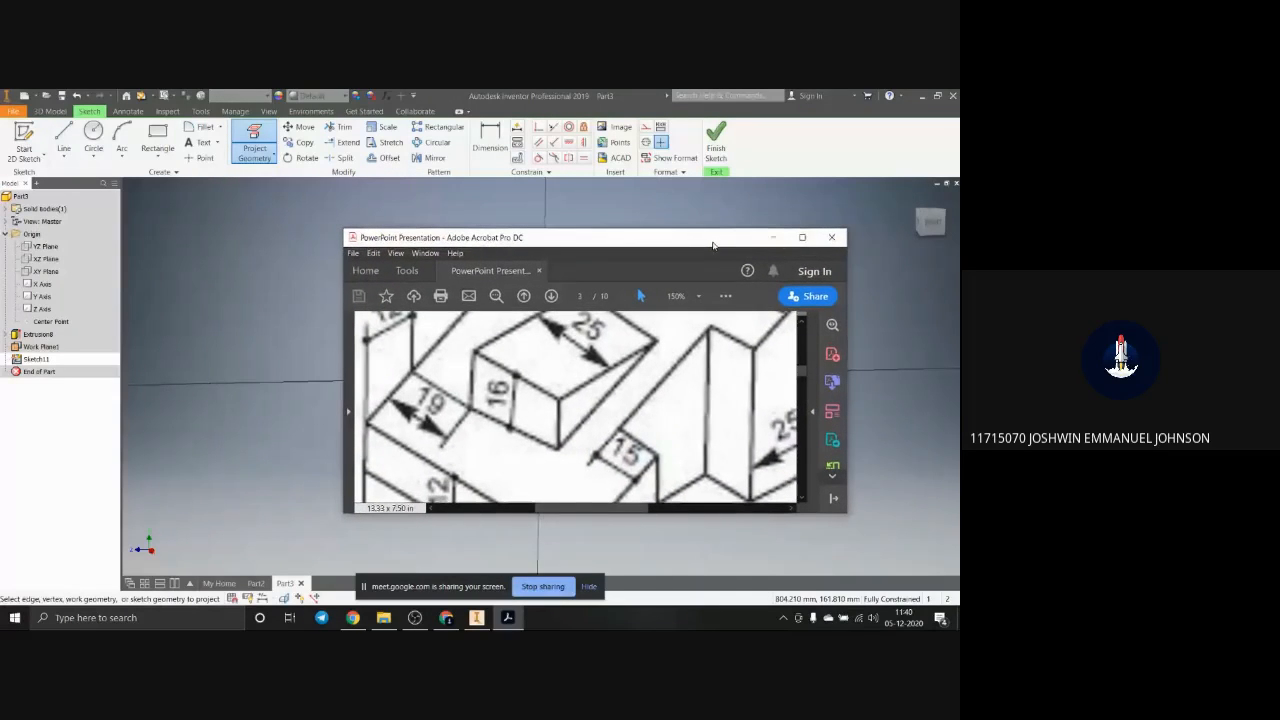
left_click(773, 237)
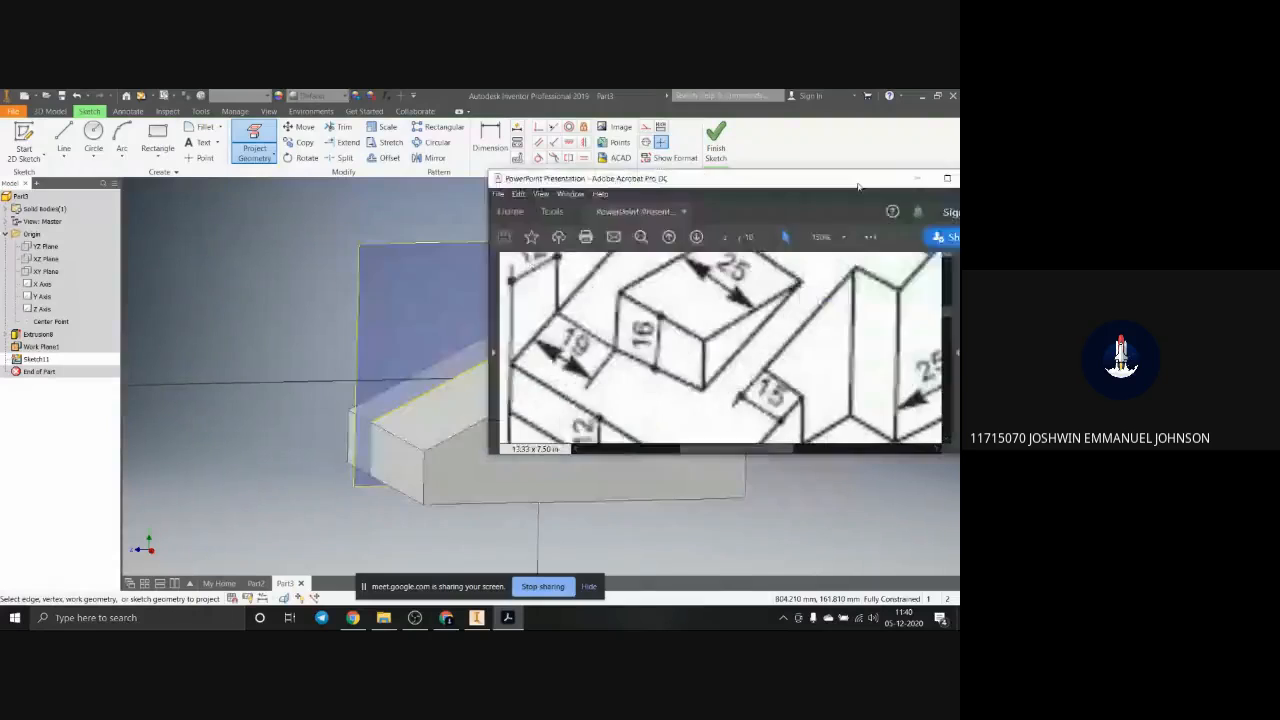
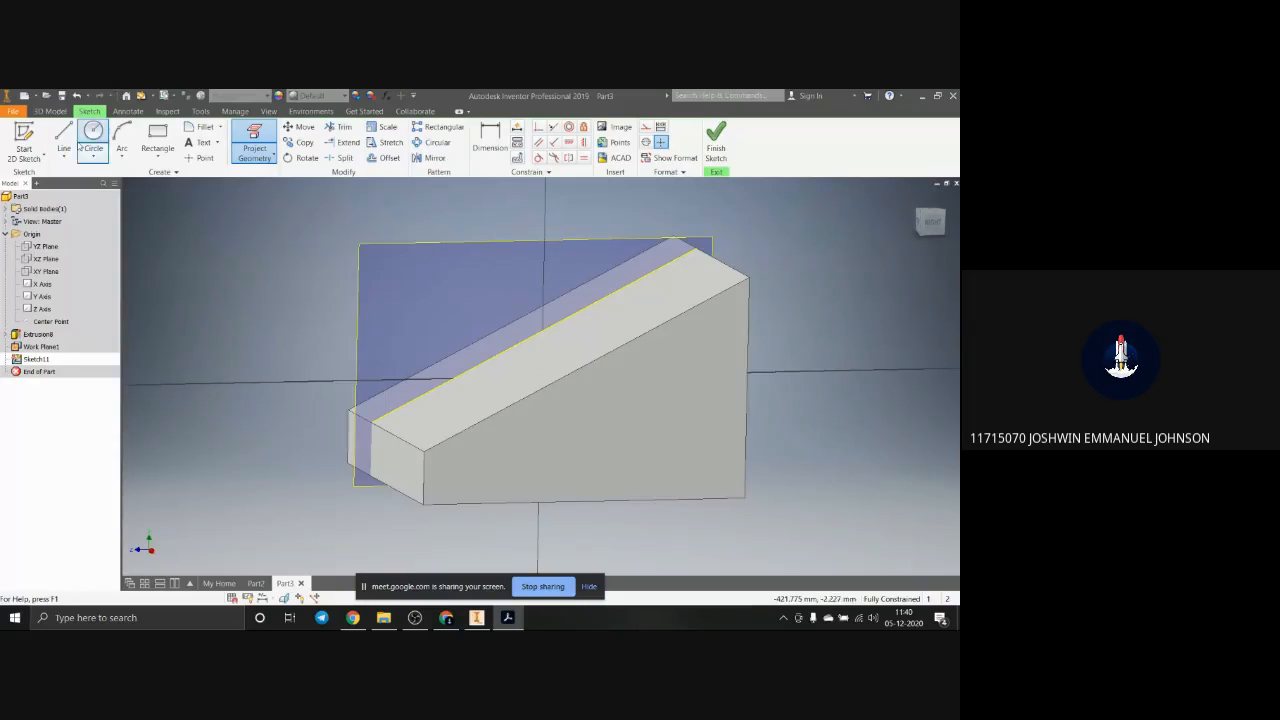
Step: Sketch a vertical line up from the projected sloped edge, joined to a horizontal line about 27 mm long ending back on the slope
left_click(63, 138)
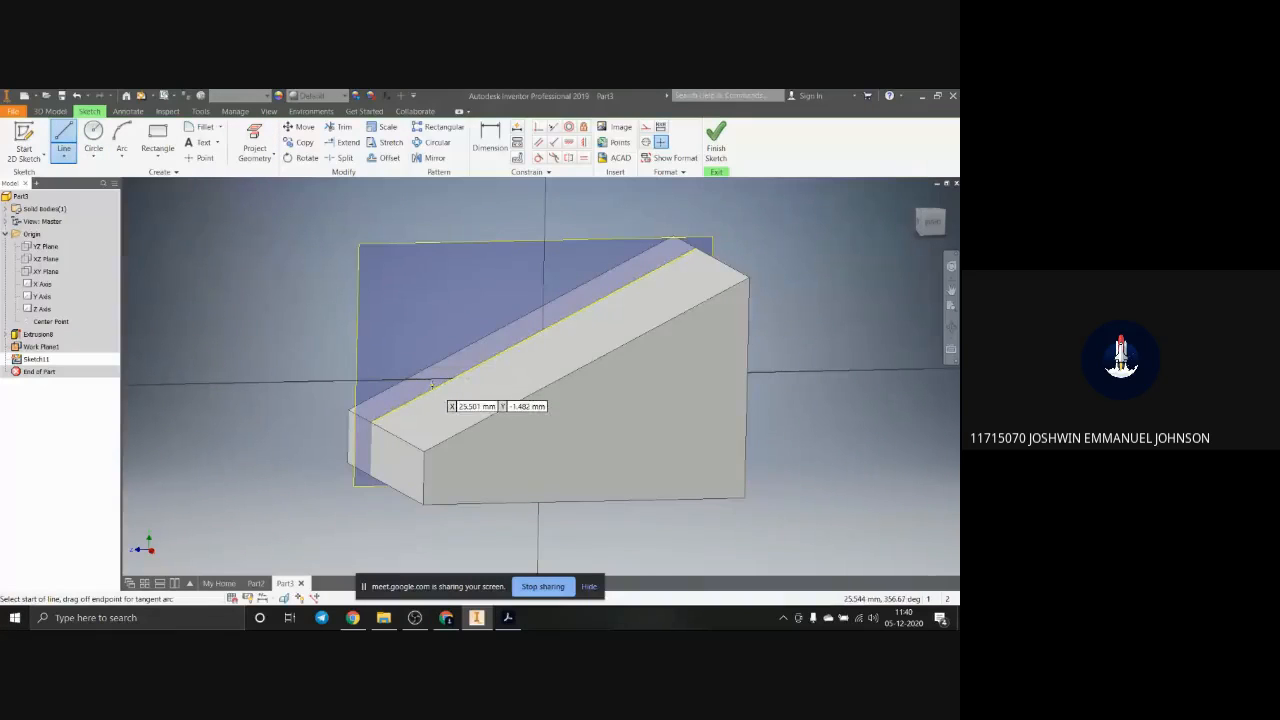
left_click(933, 231)
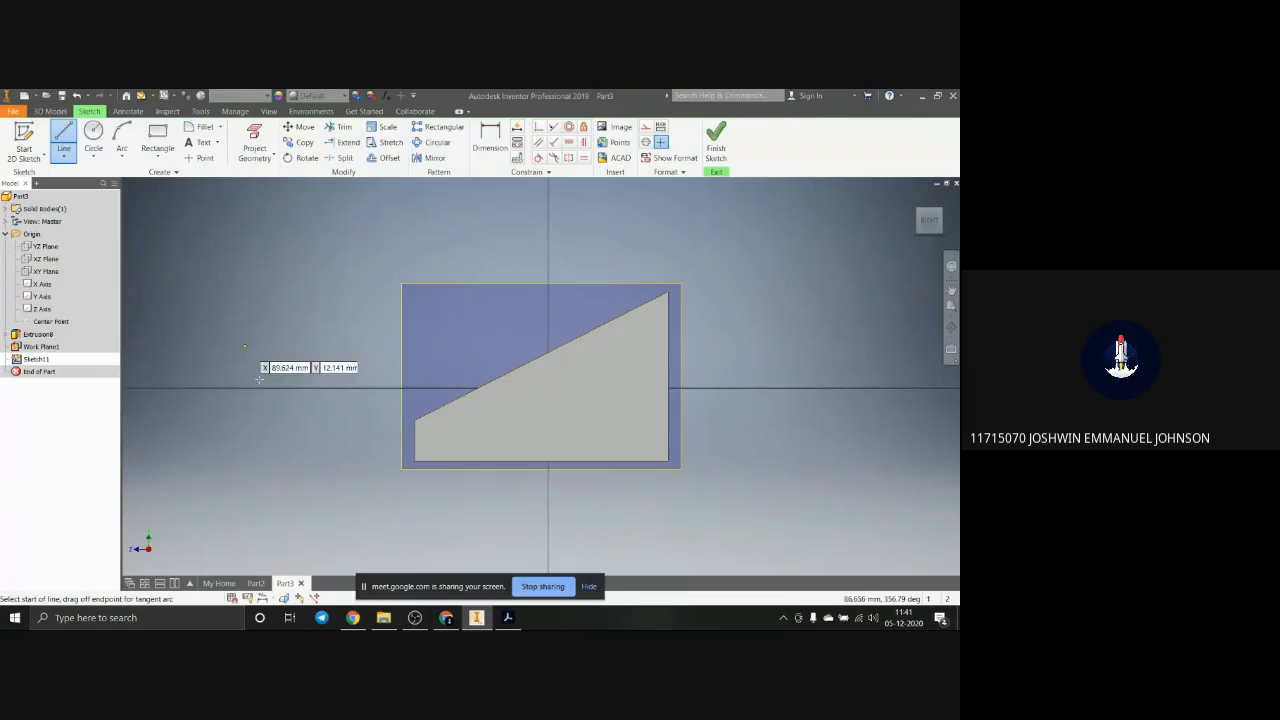
left_click(454, 400)
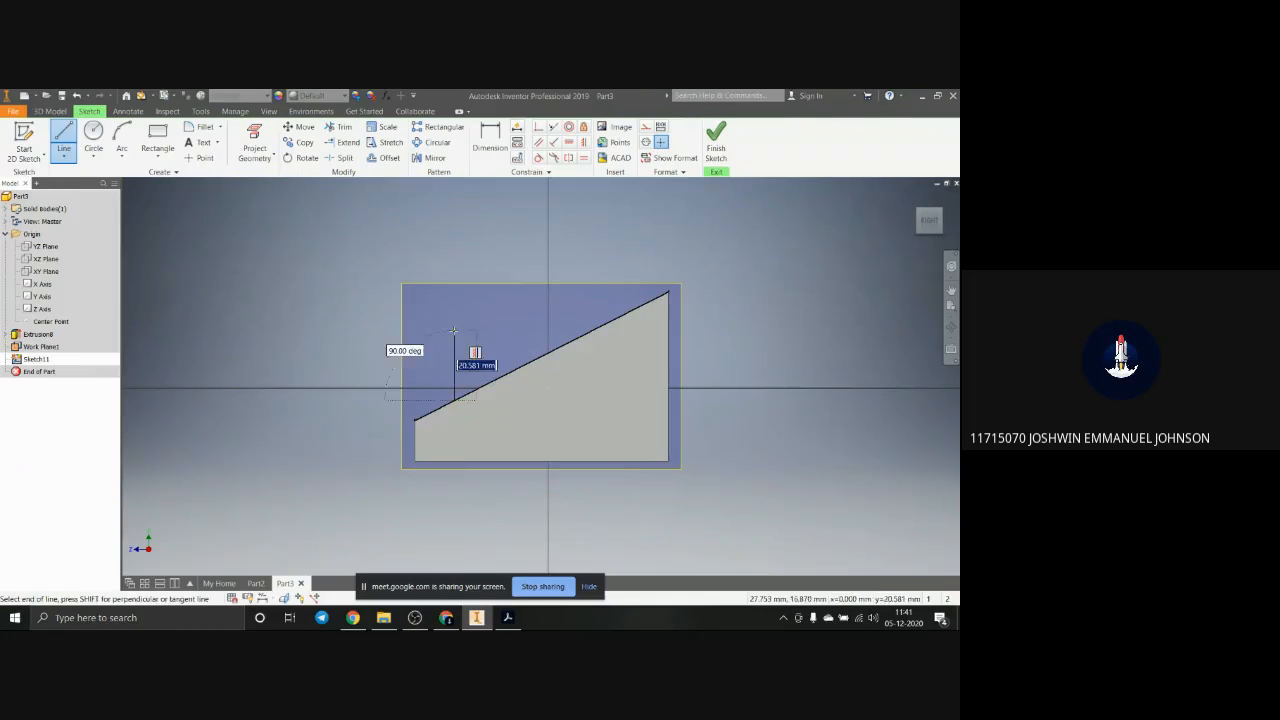
left_click(454, 355)
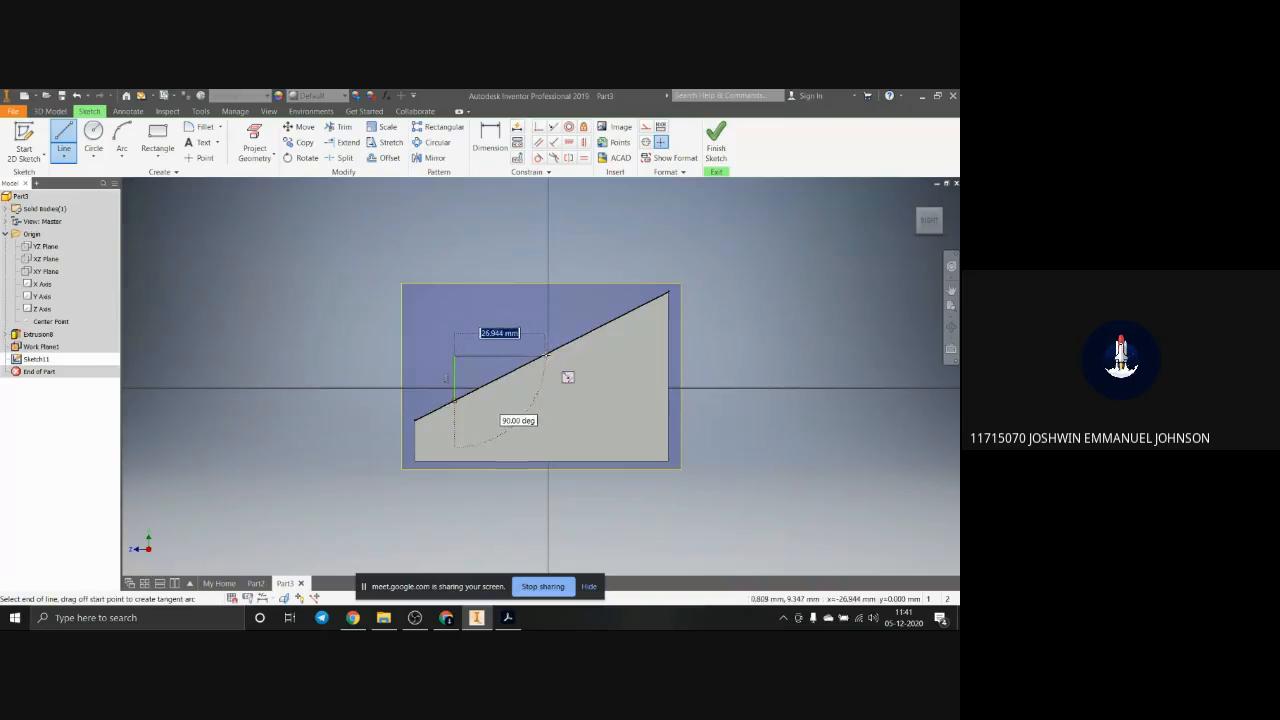
left_click(546, 355)
key("Escape")
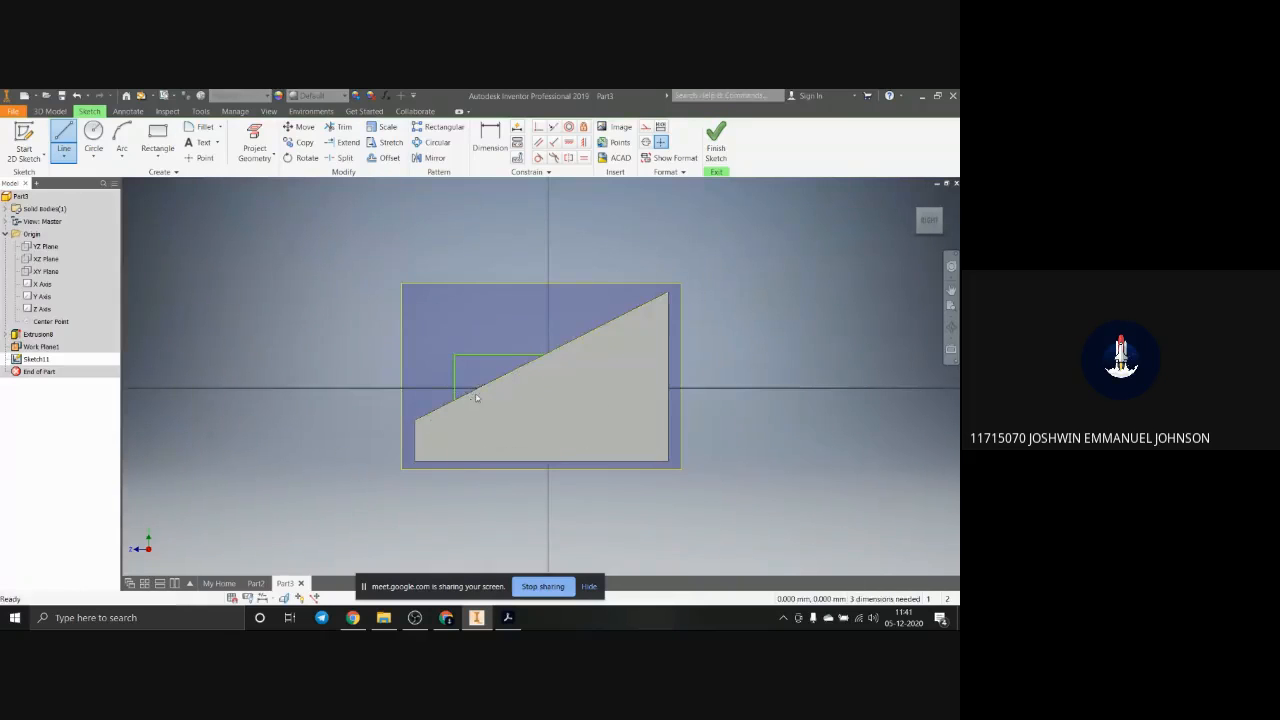
Step: Try to dimension the distance from the sloped edge's lower end to the foot of the vertical line, undoing the placed dimension
middle_click_drag(480, 405, 486, 408, "shift")
scroll(472, 363, "up", 5)
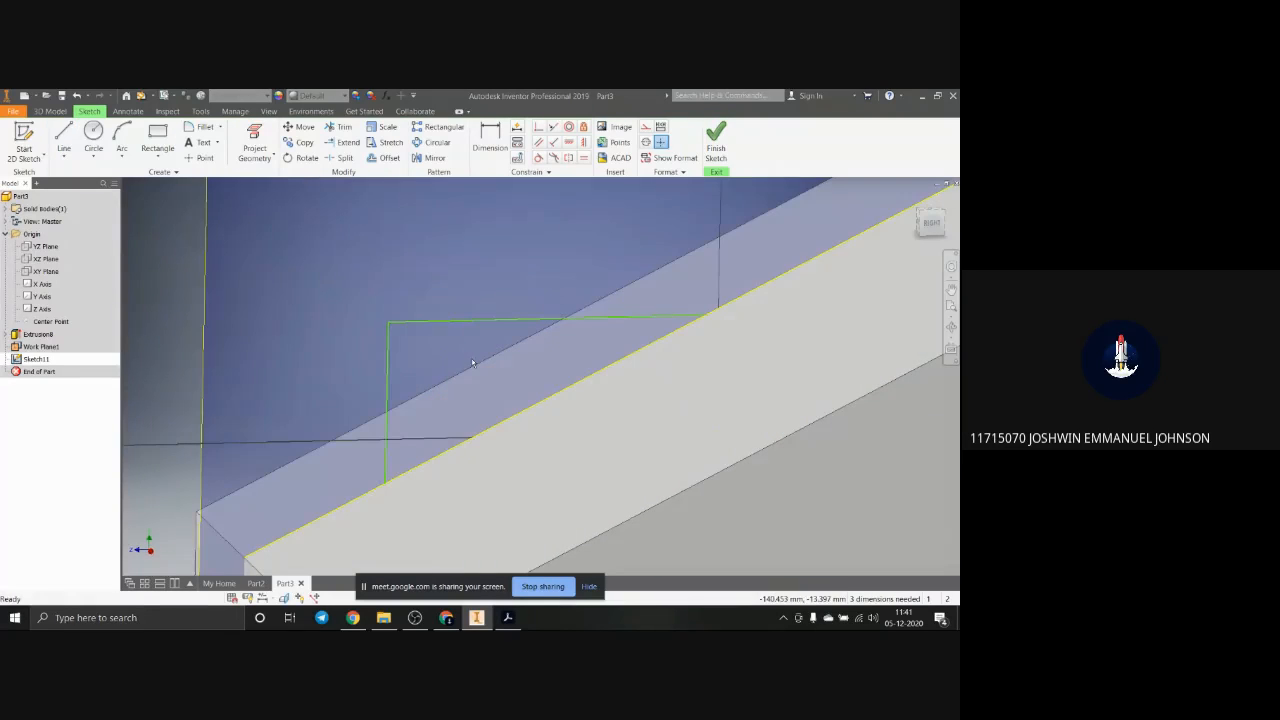
left_click(490, 140)
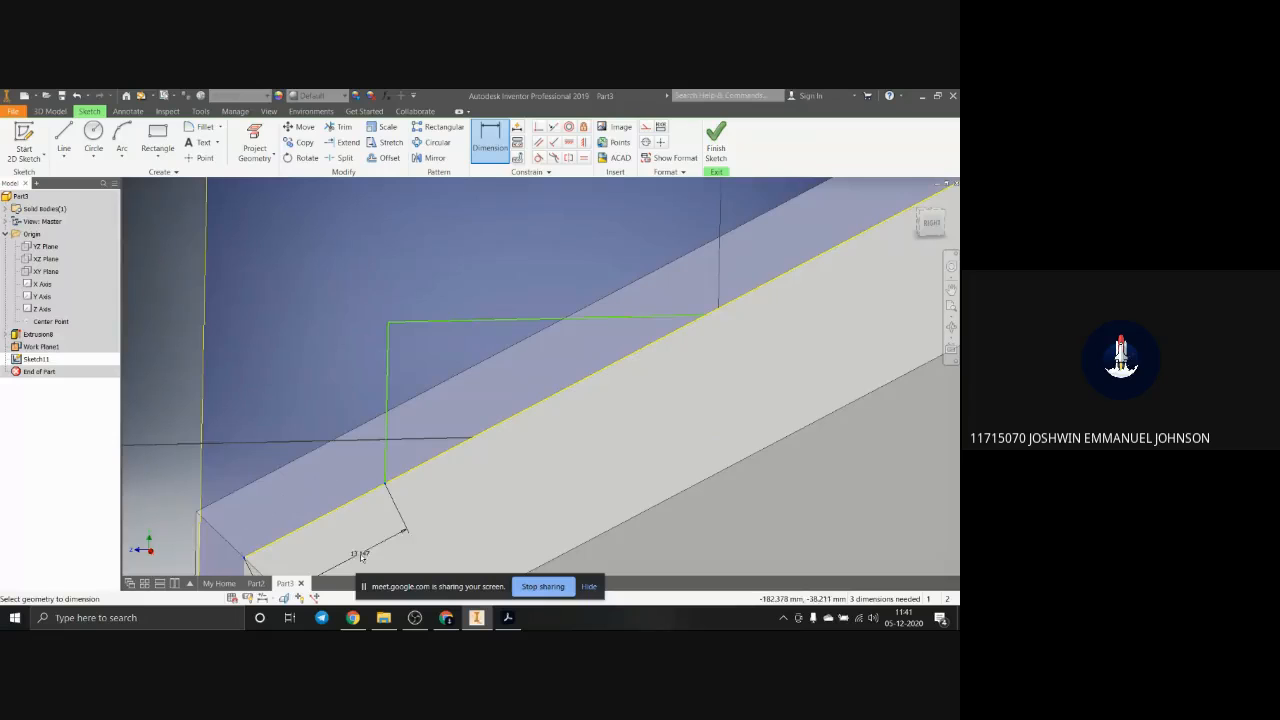
scroll(362, 523, "up", 3)
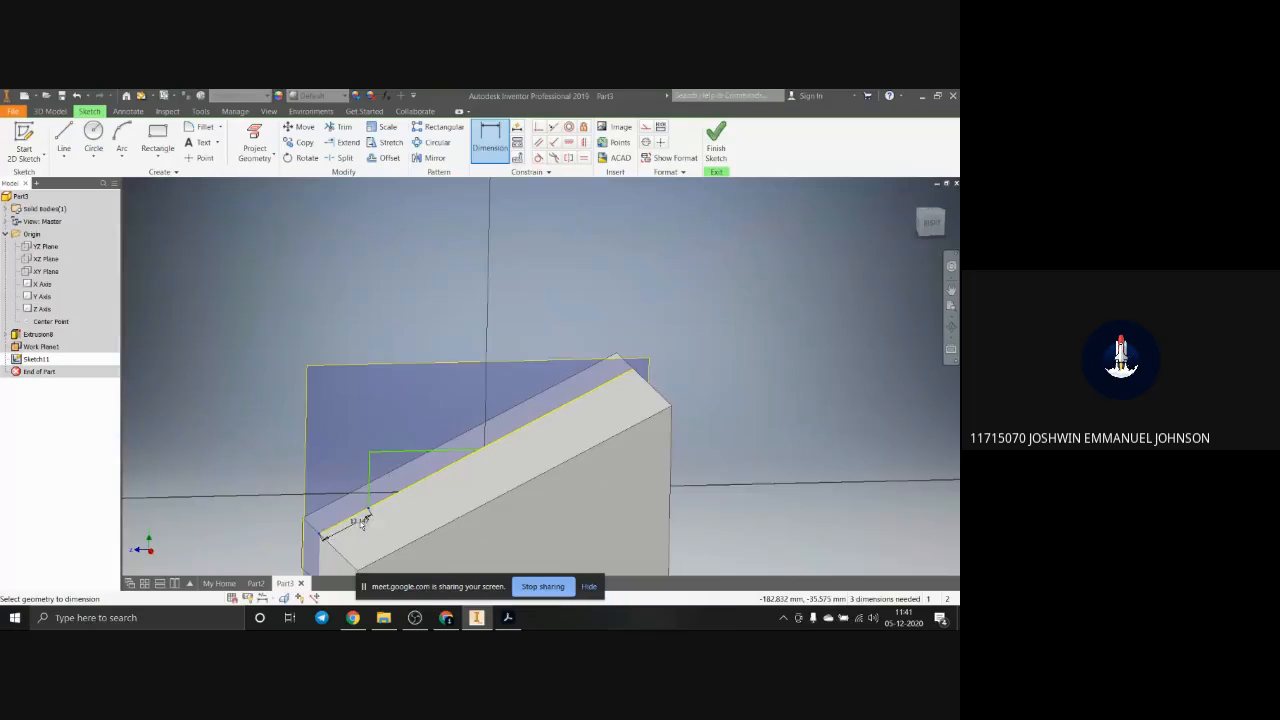
key("Escape")
left_click(487, 130)
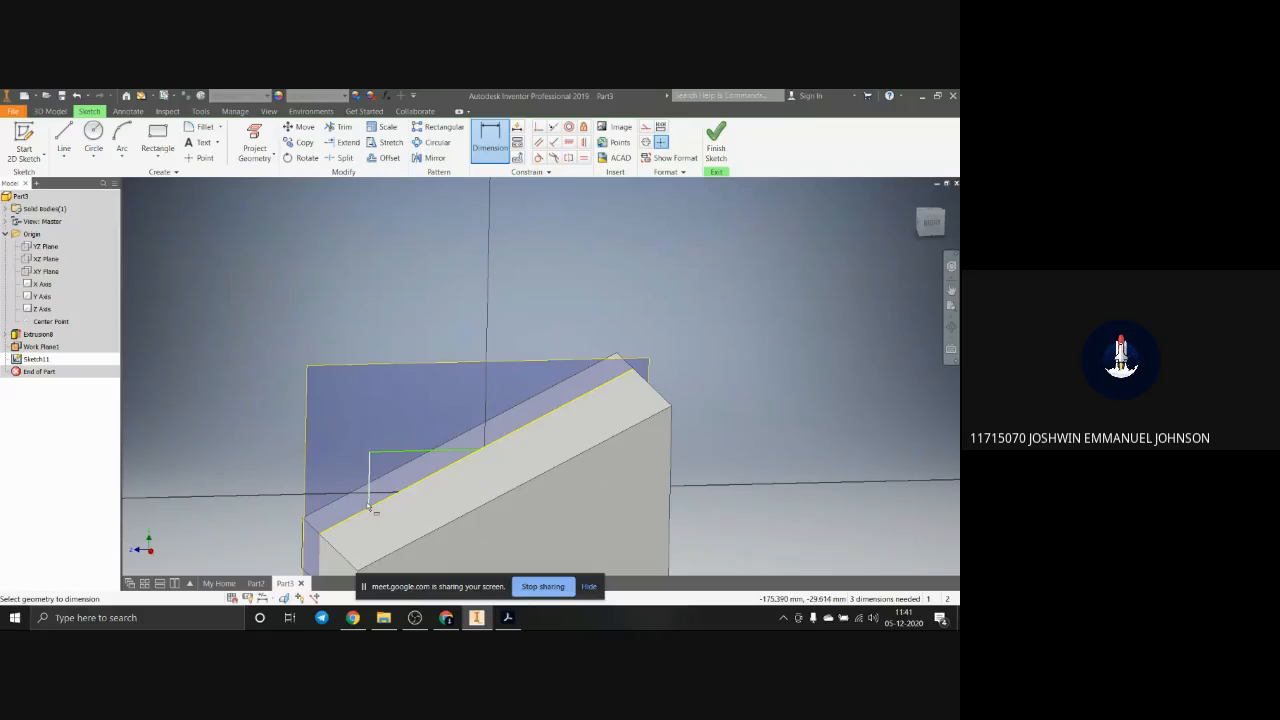
left_click(321, 535)
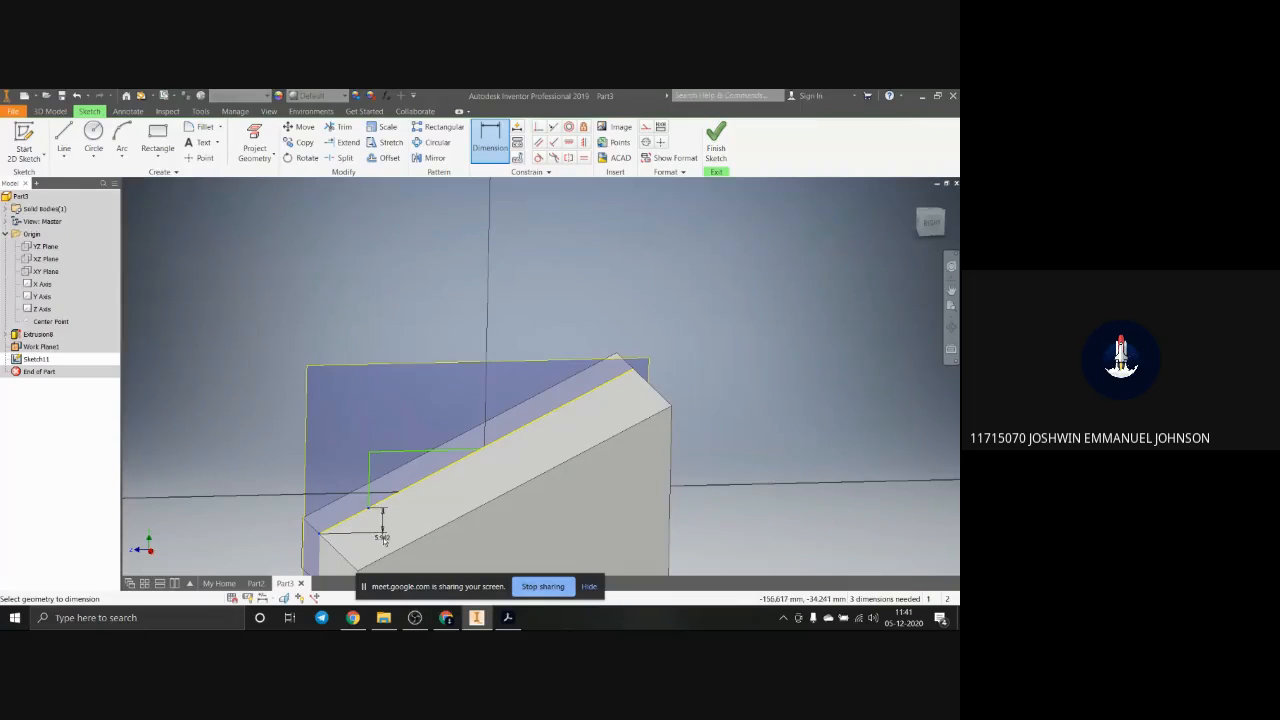
left_click(366, 545)
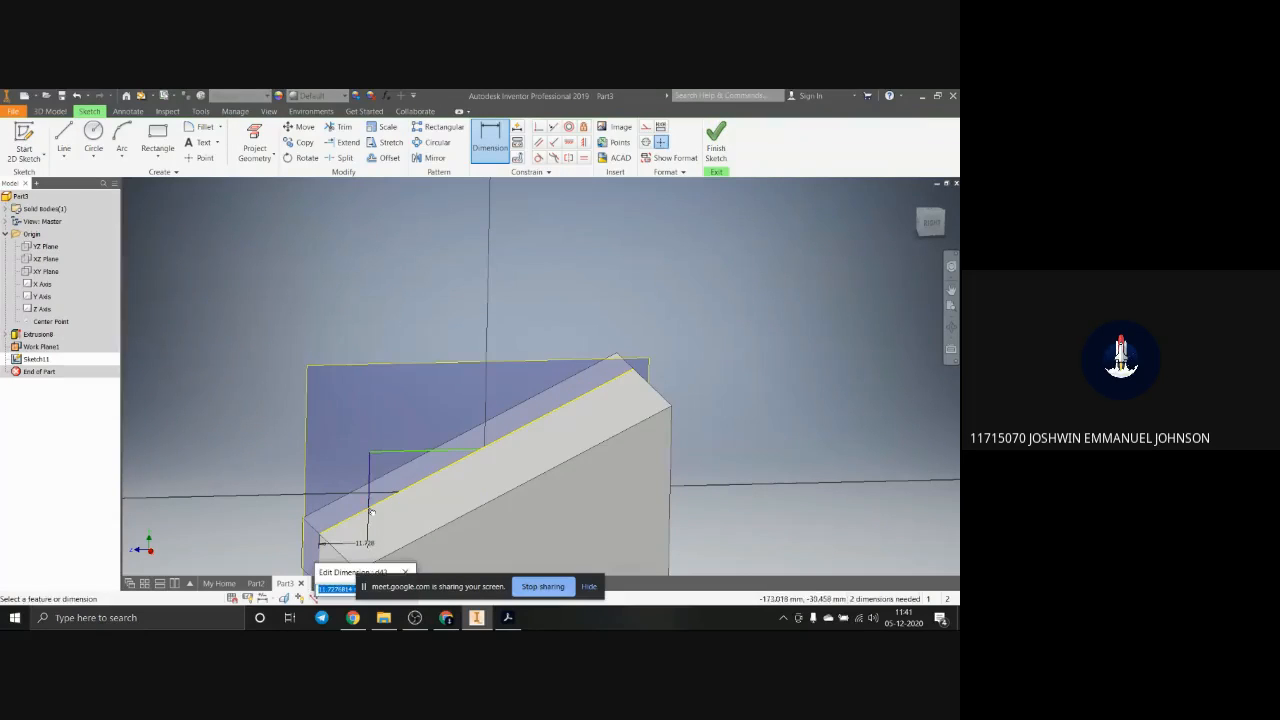
key("Return")
key("Escape")
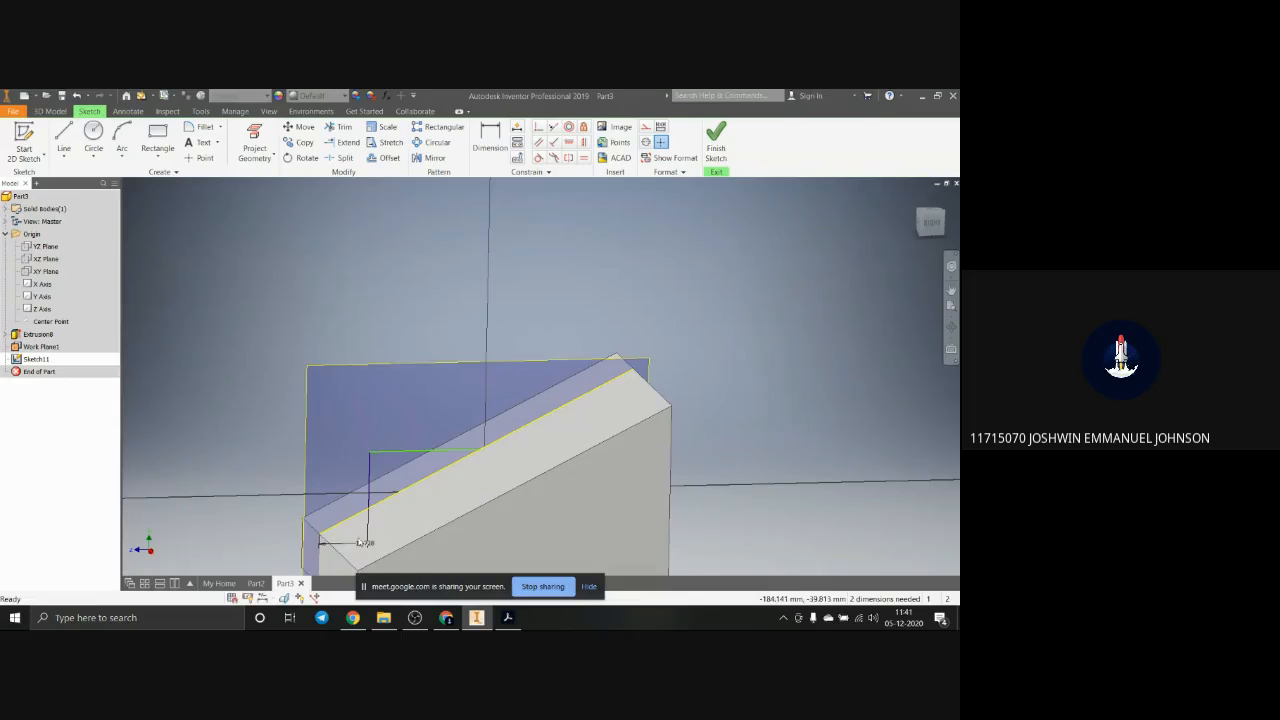
key("ctrl+z")
Step: Retry the horizontal dimension between the slope's lower end and the vertical line twice, undoing it each time
key("d")
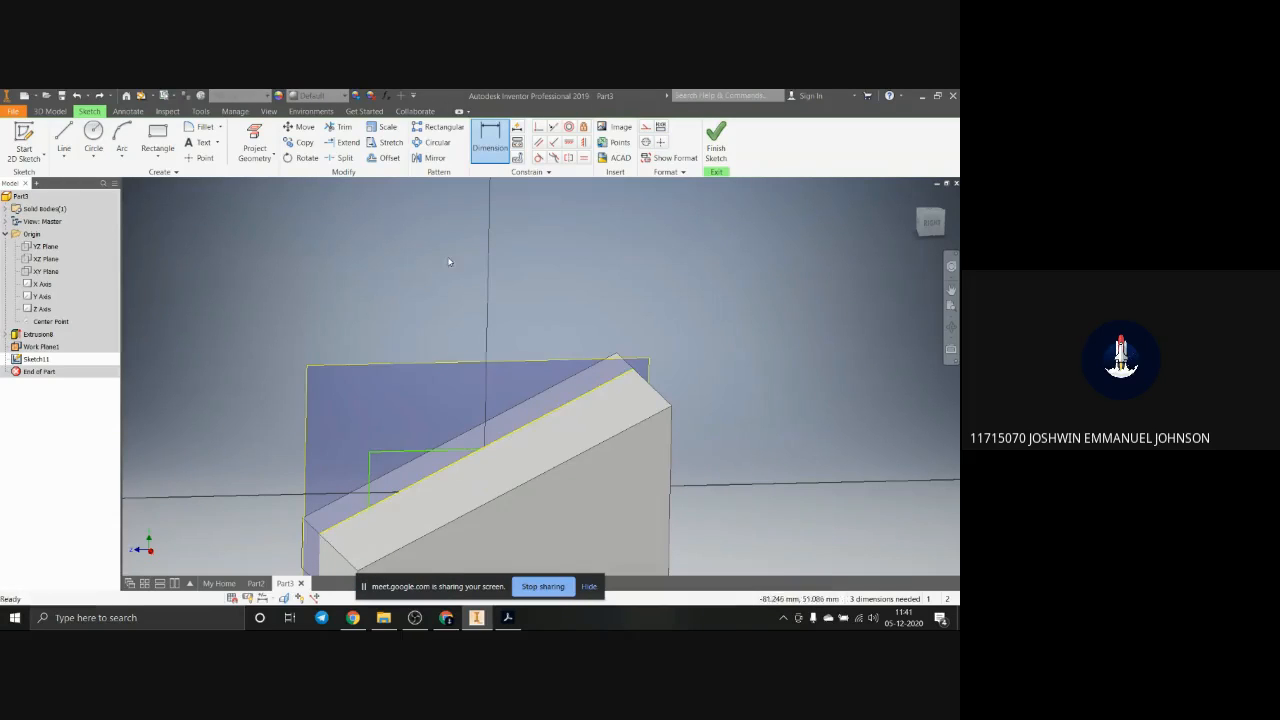
left_click(368, 508)
left_click(367, 520)
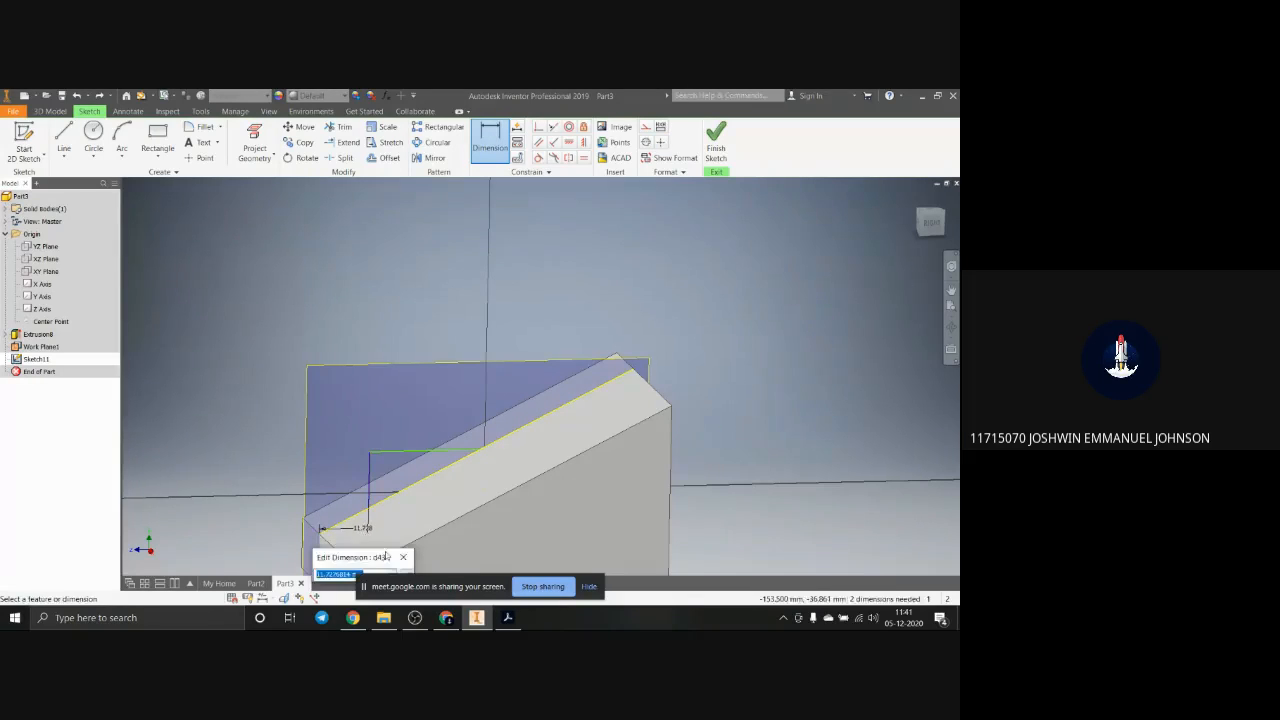
key("Return")
key("ctrl+z")
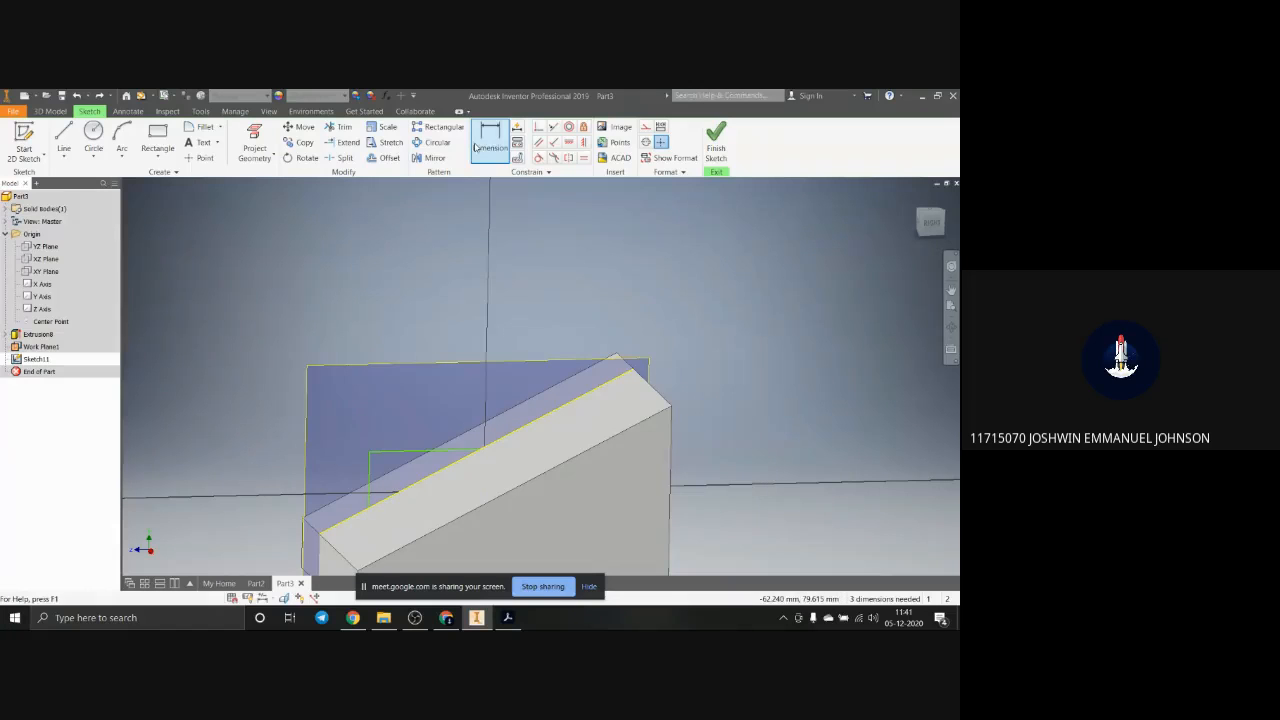
left_click(476, 147)
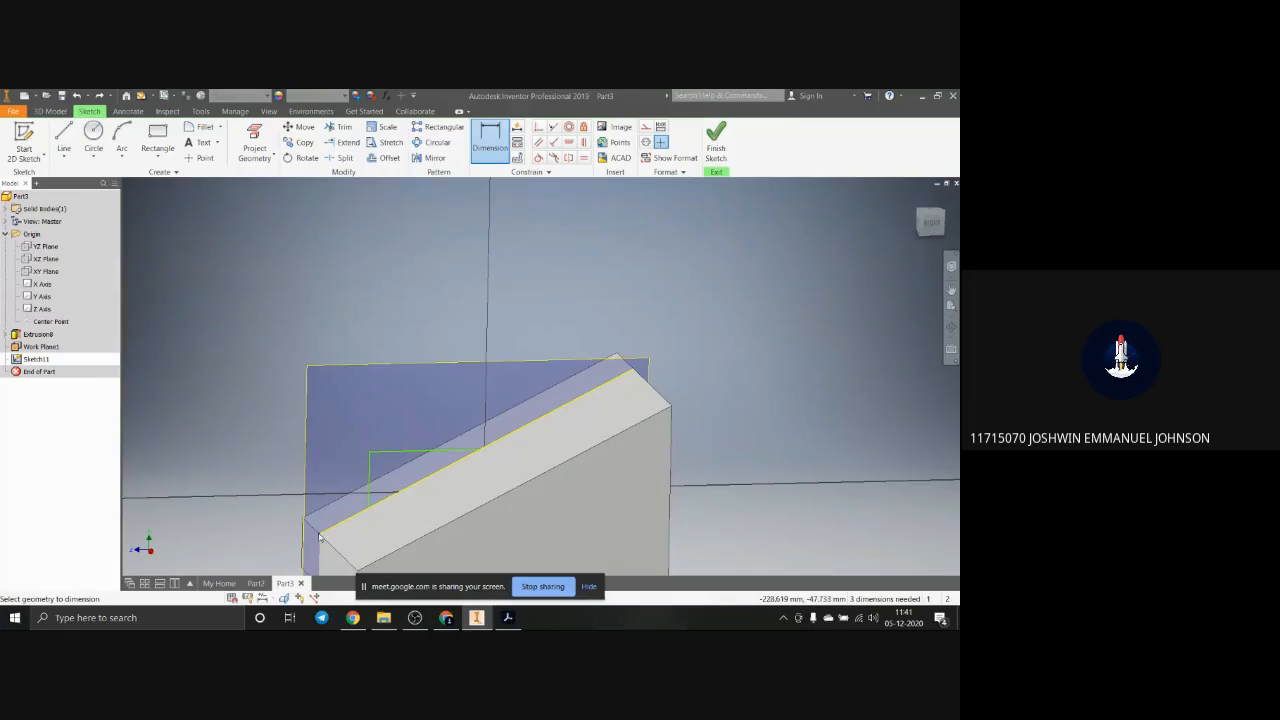
left_click(368, 500)
left_click(369, 519)
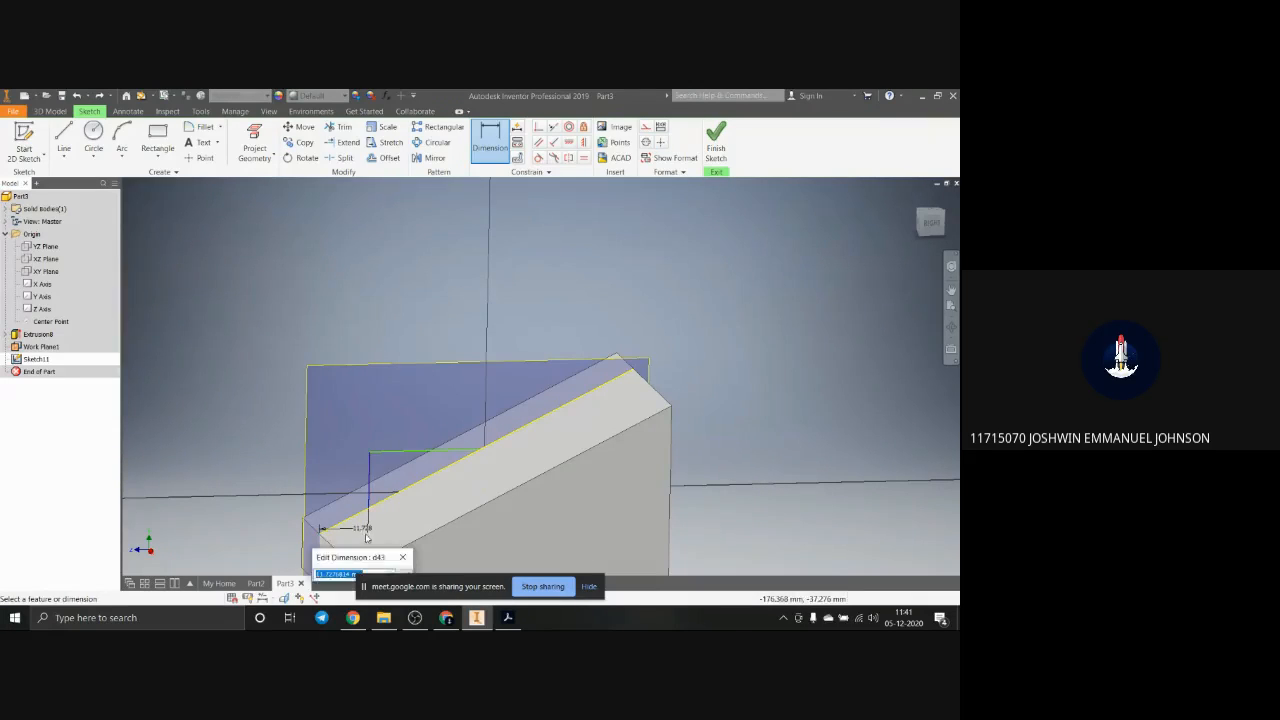
key("Return")
key("ctrl+z")
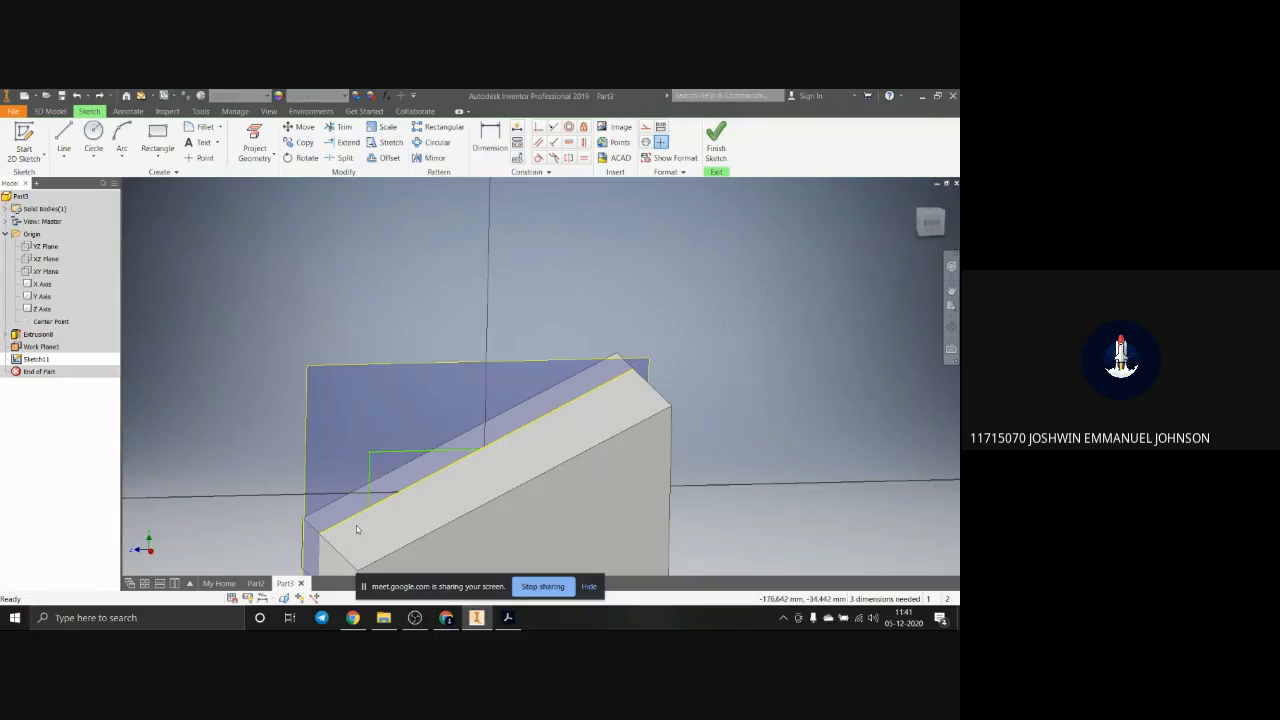
Step: Dimension the horizontal line of the raised block's profile at 25 mm
scroll(365, 520, "up", 3)
key("d")
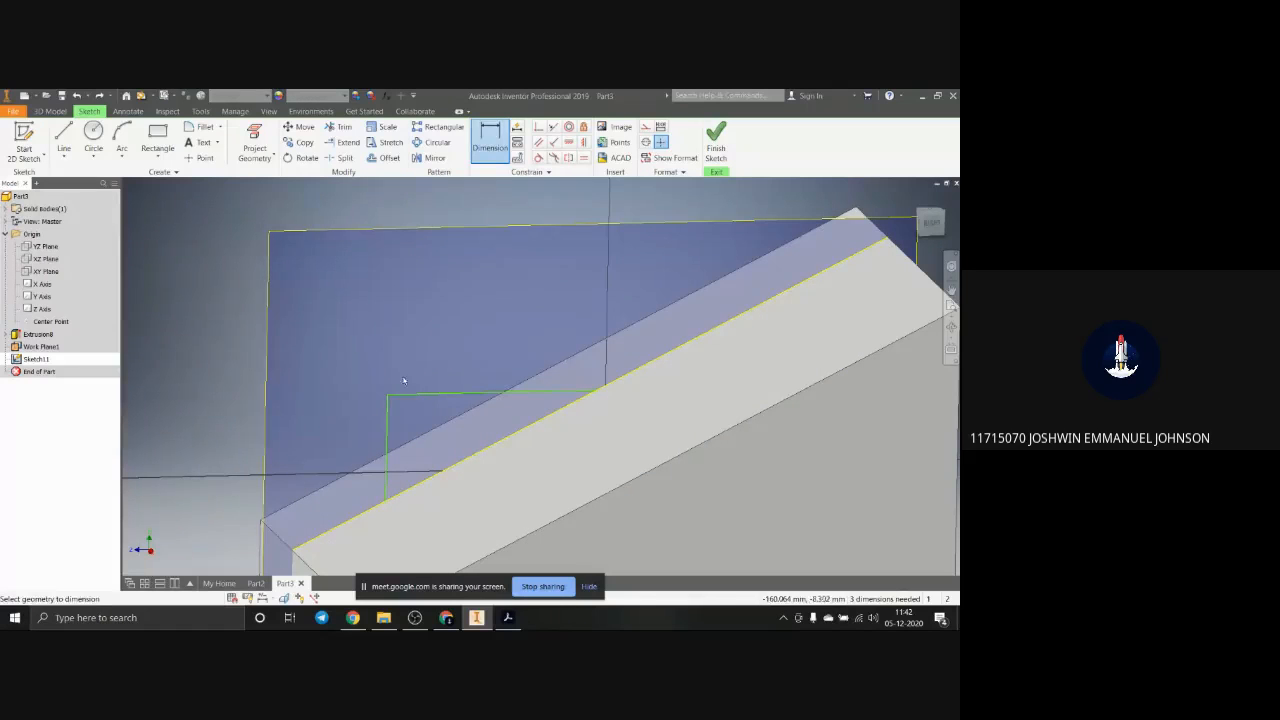
left_click(374, 516)
scroll(474, 329, "down", 5)
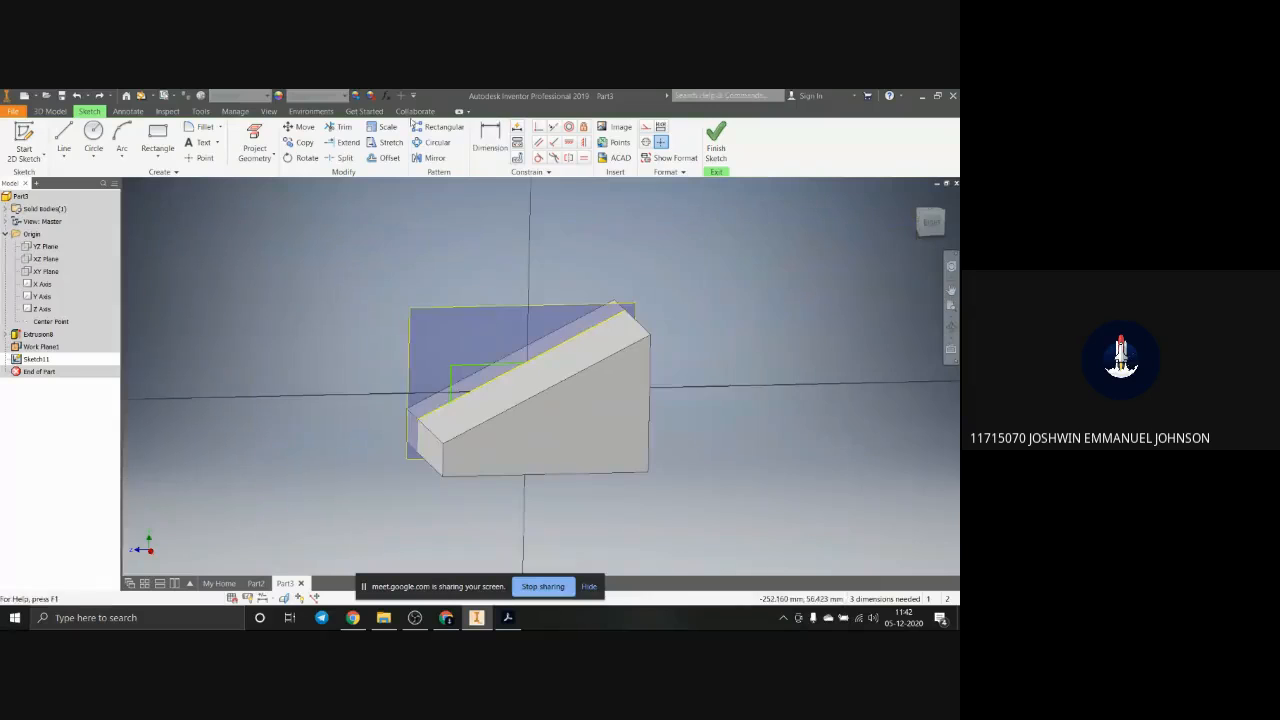
left_click(482, 368)
left_click(487, 329)
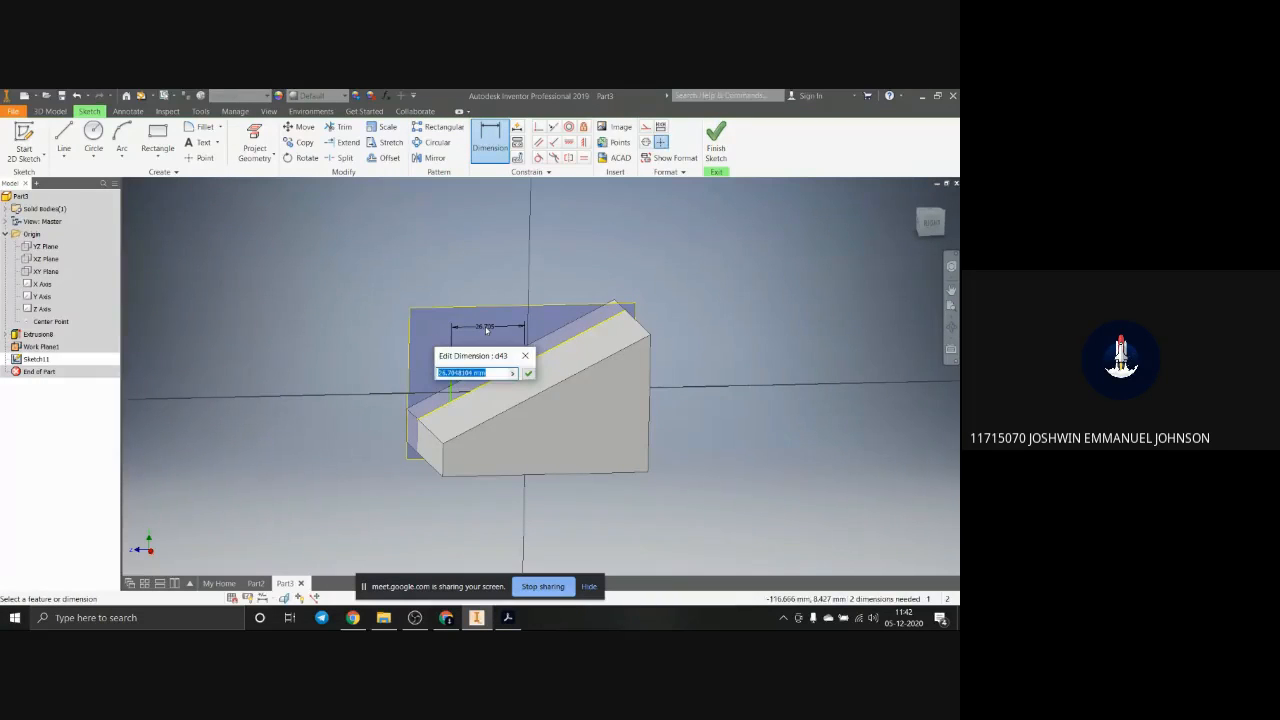
type("25")
key("Return")
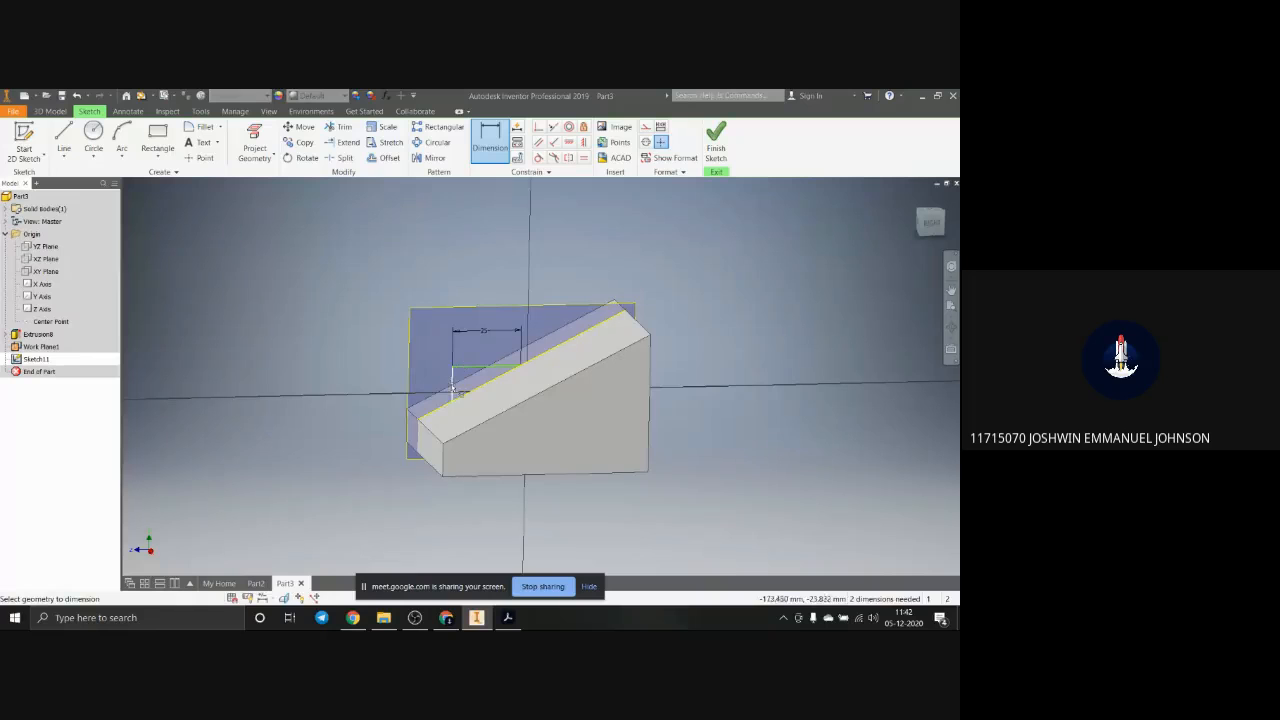
Step: Dimension the vertical line of the raised block's profile at 16 mm
left_click(453, 388)
left_click(429, 389)
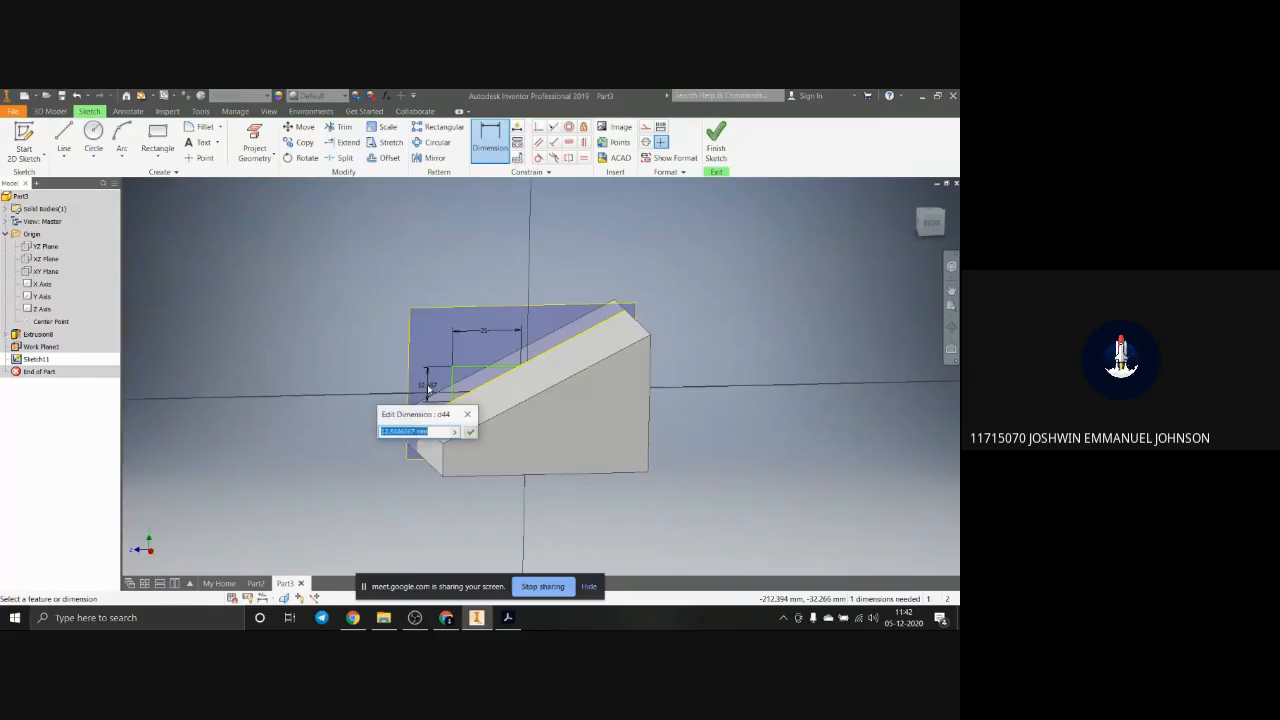
type("10")
key("Return")
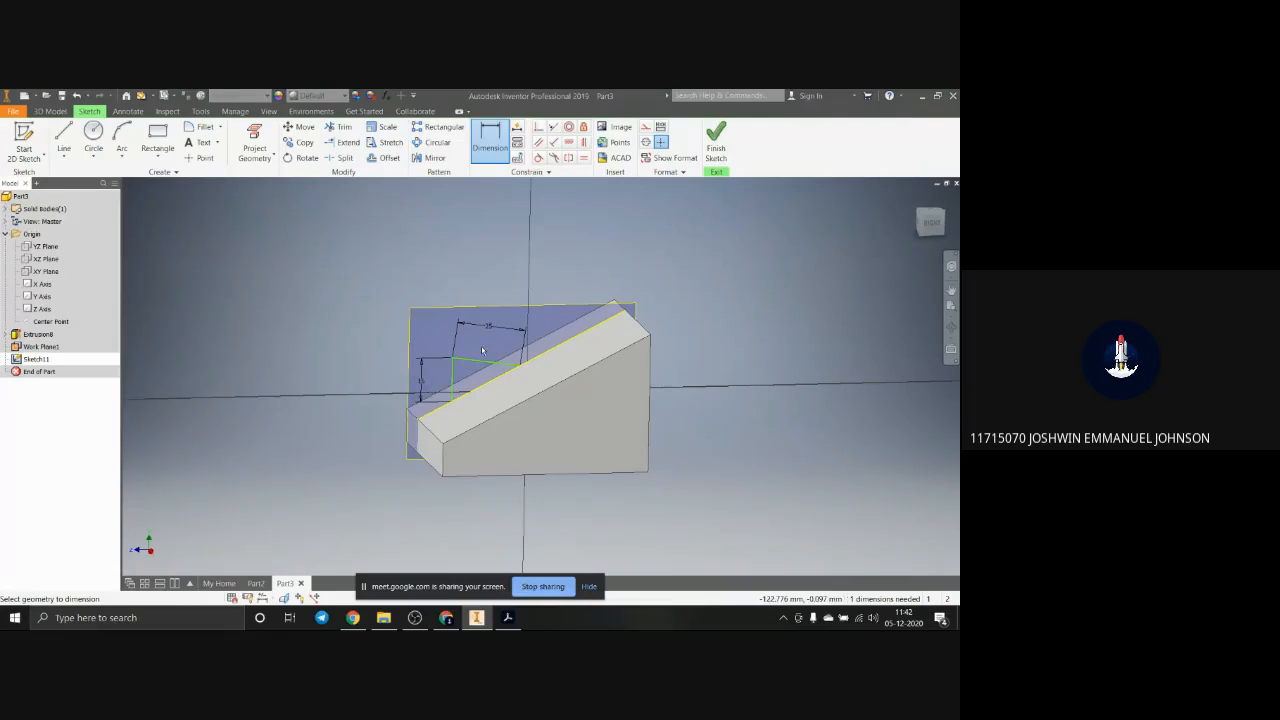
Step: Try to apply a horizontal constraint to the tilted 25 mm line while its end is still attached to the sloped edge
scroll(479, 373, "down", 3)
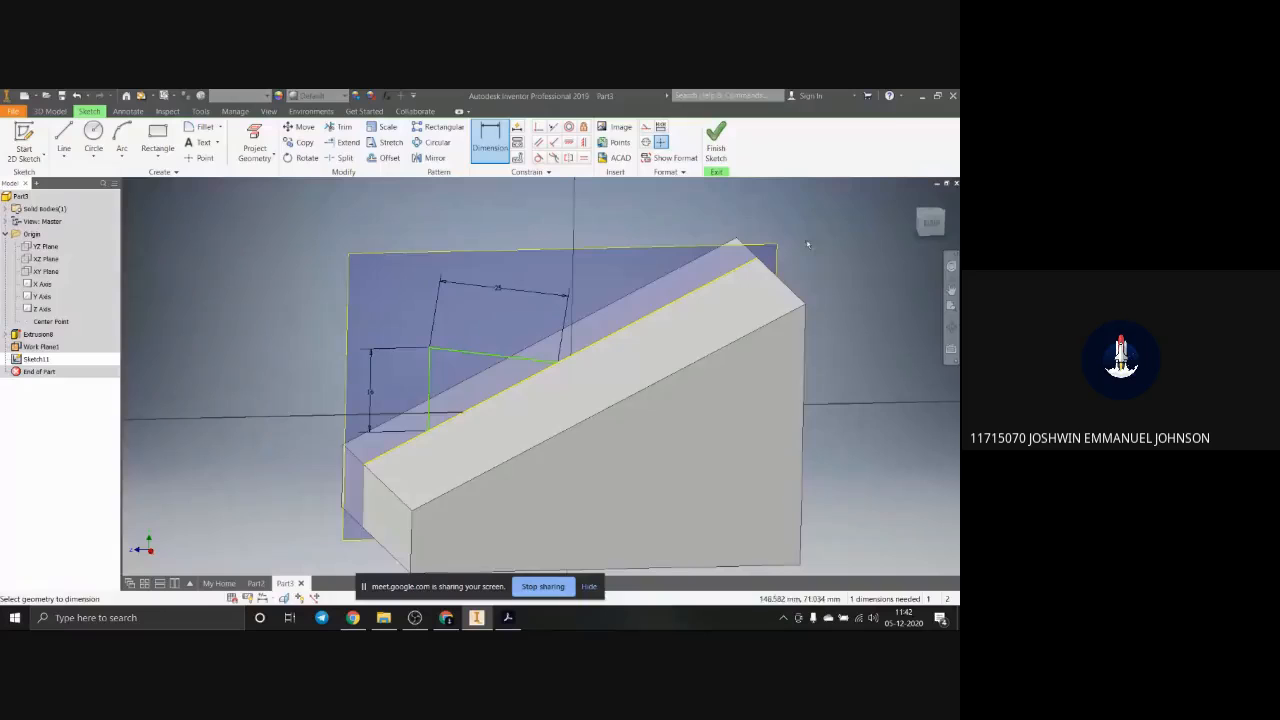
key("Page_Up")
scroll(533, 384, "down", 5)
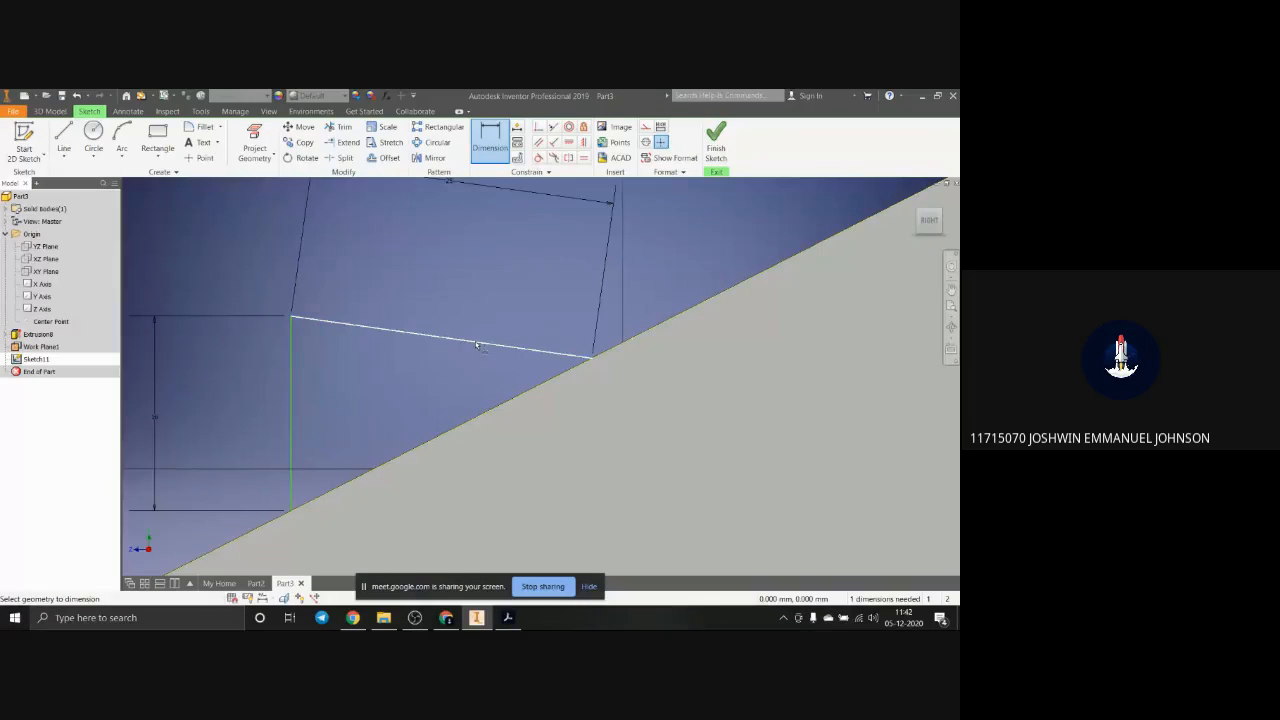
key("Escape")
left_click(477, 344)
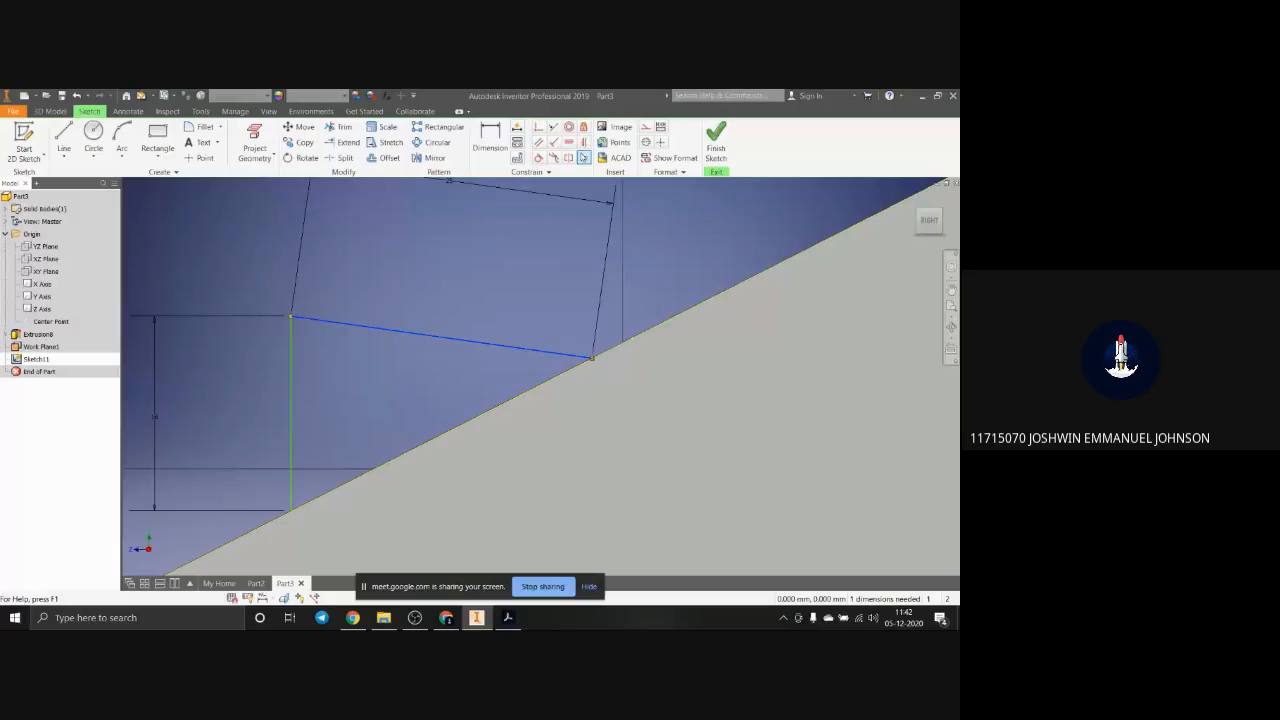
left_click(572, 142)
left_click(256, 198)
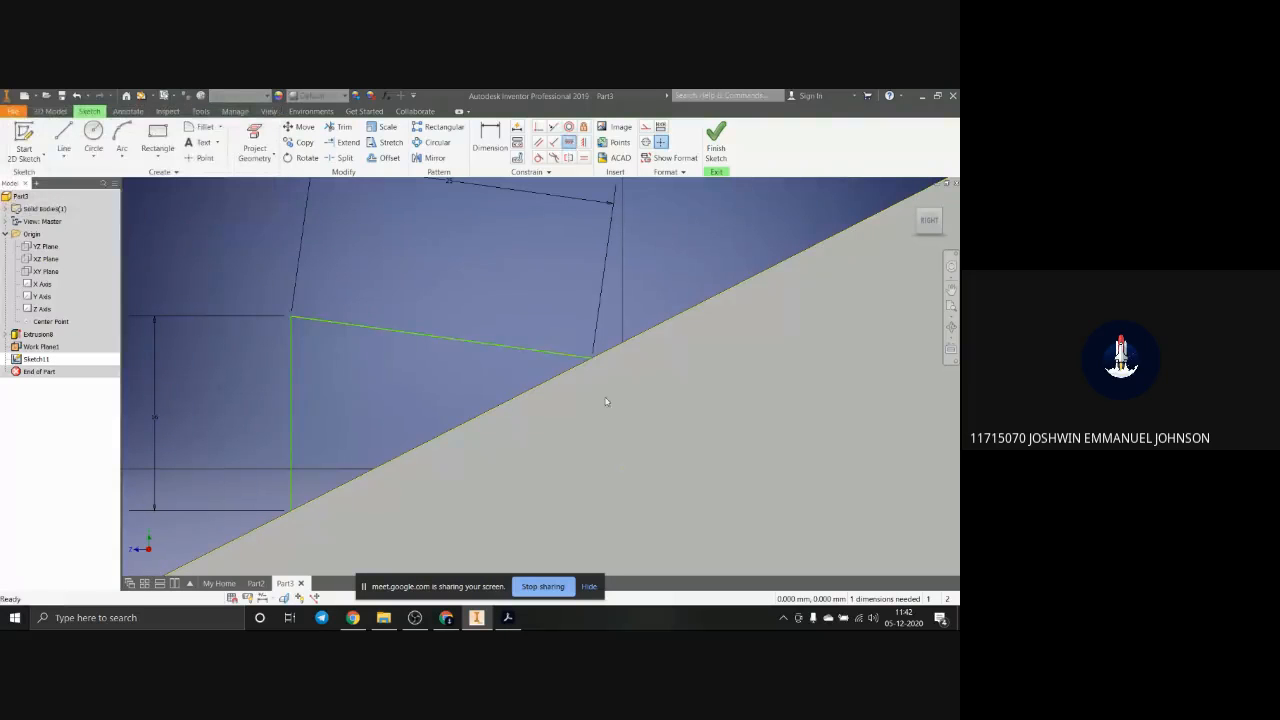
Step: Delete the coincident constraint holding the 25 mm line's end on the sloped edge and constrain the line to be horizontal
left_click(594, 362)
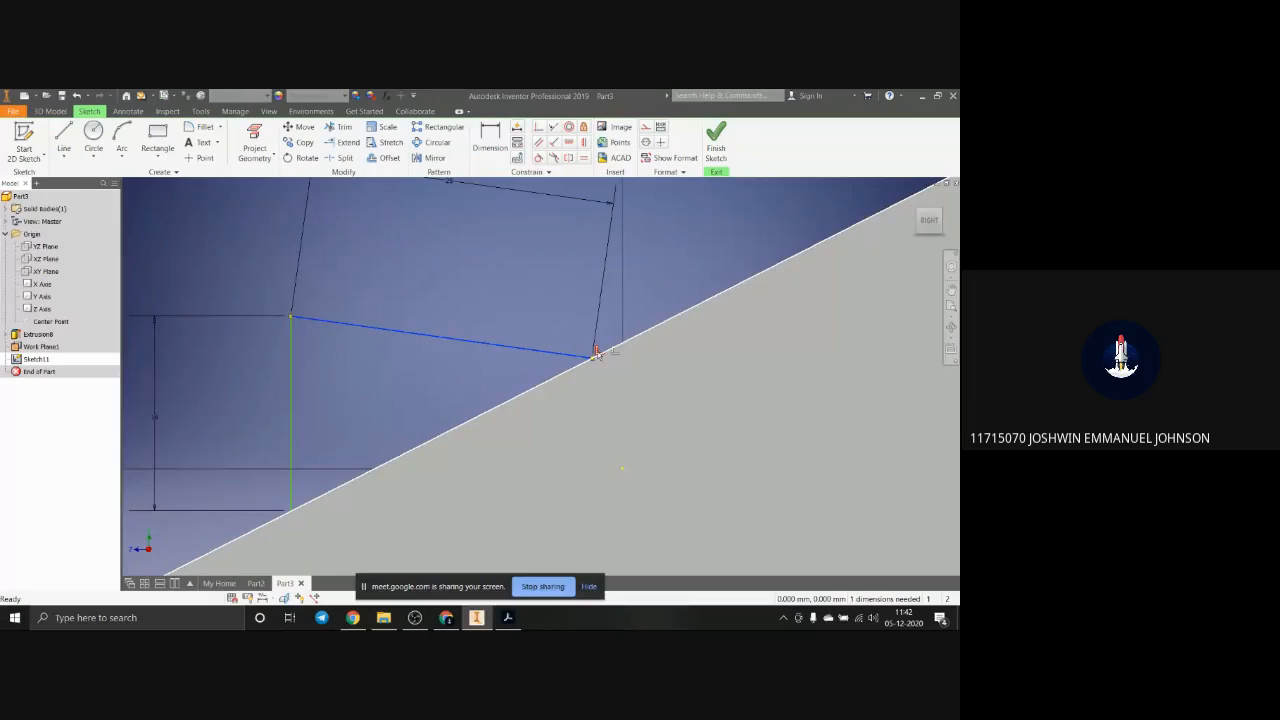
scroll(596, 355, "up", 2)
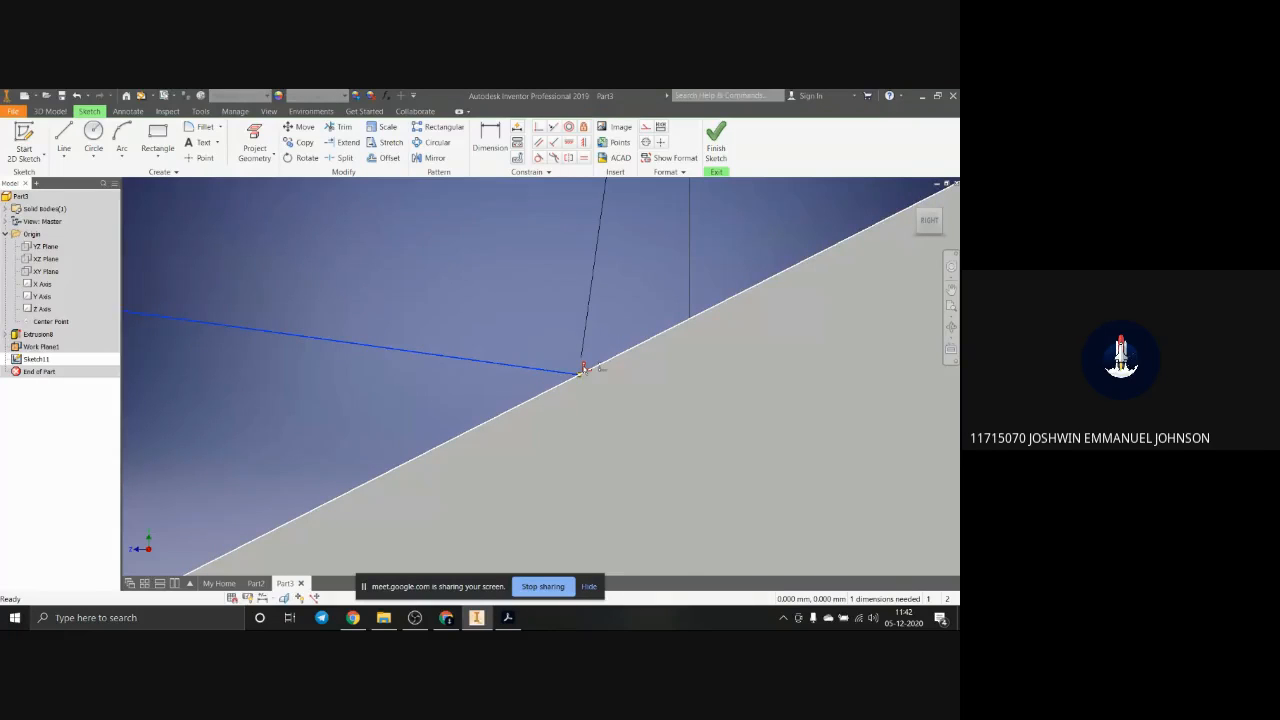
key("Escape")
scroll(576, 374, "down", 3)
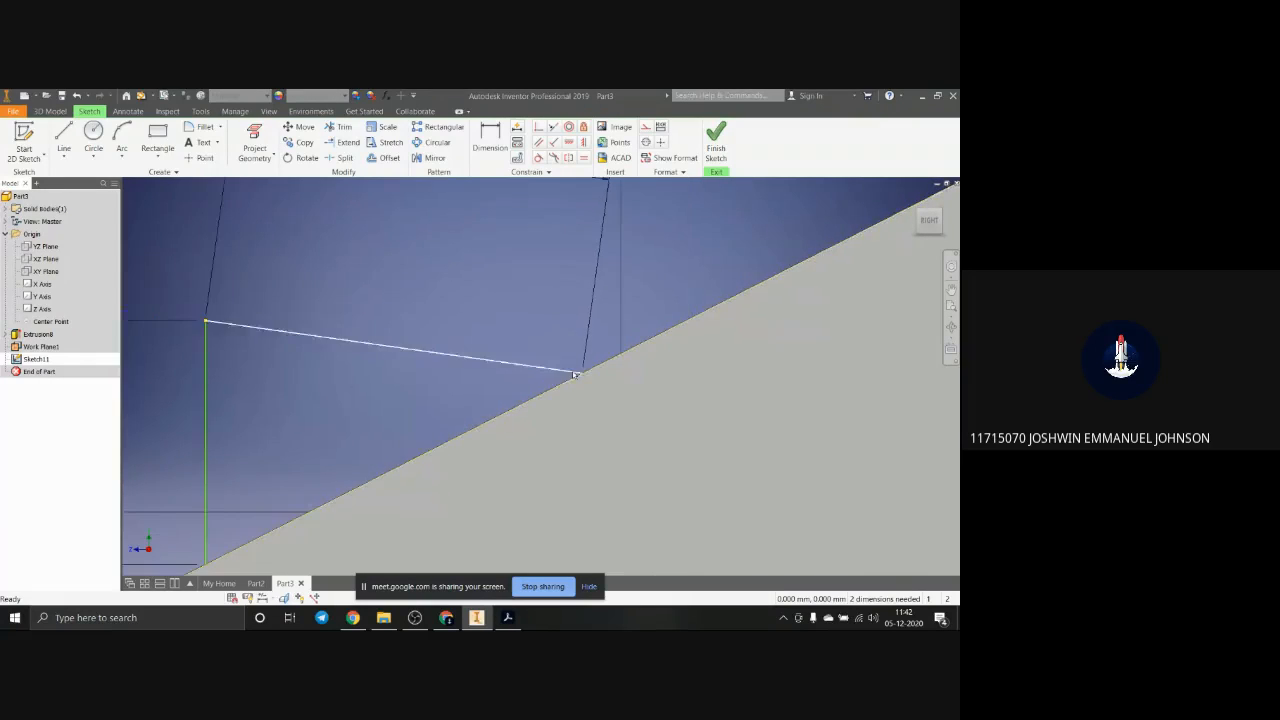
left_click(575, 373)
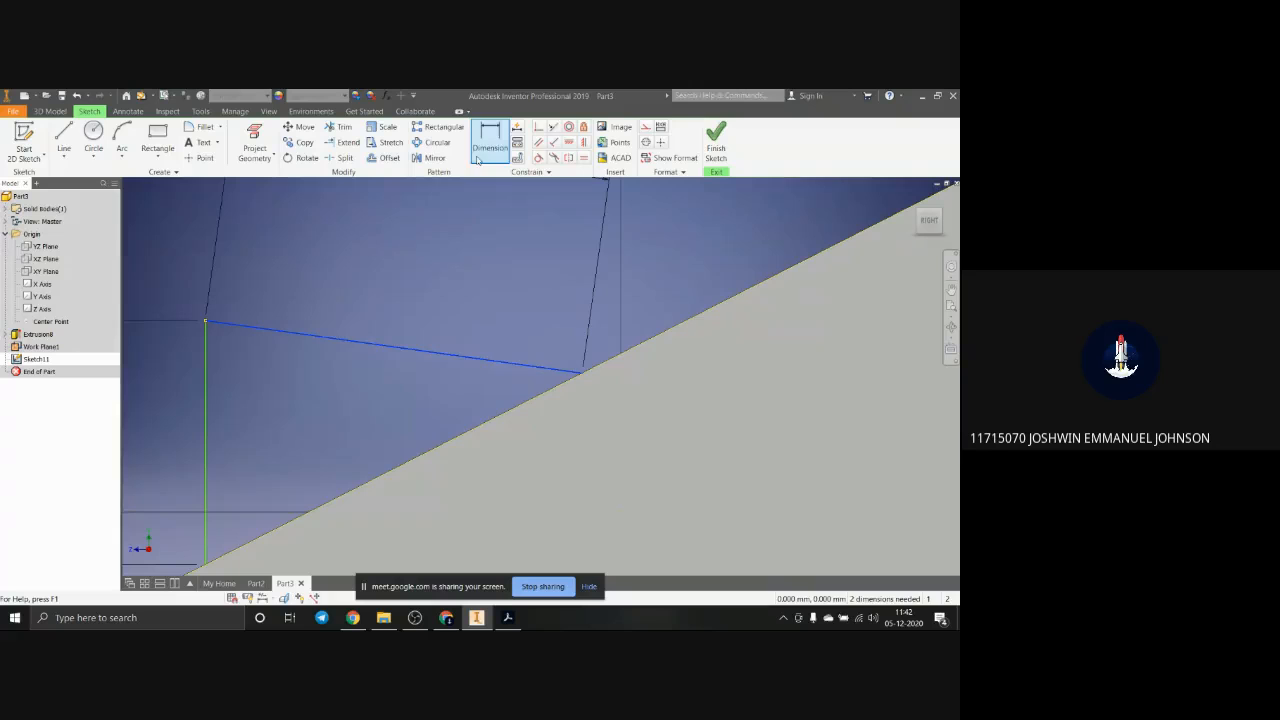
left_click(567, 144)
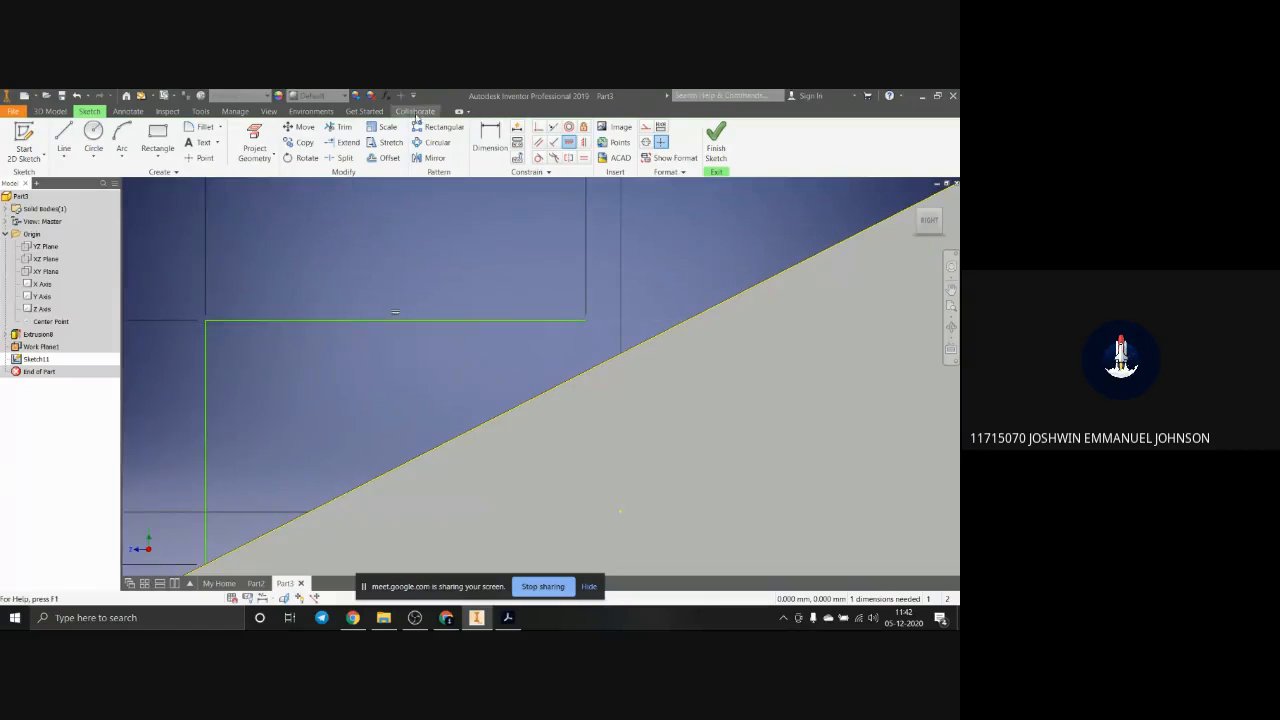
Step: Try to extend the 25 mm horizontal line of the raised block's profile to the sloped edge
left_click(348, 143)
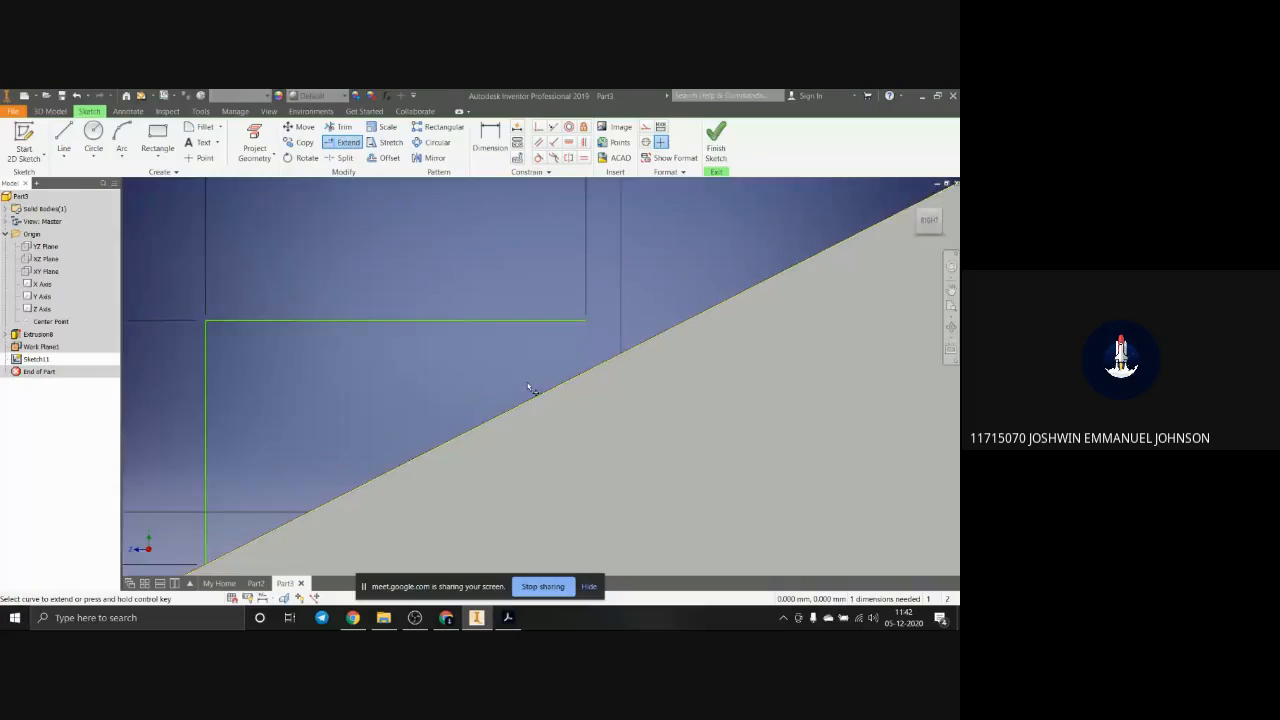
scroll(535, 382, "down", 2)
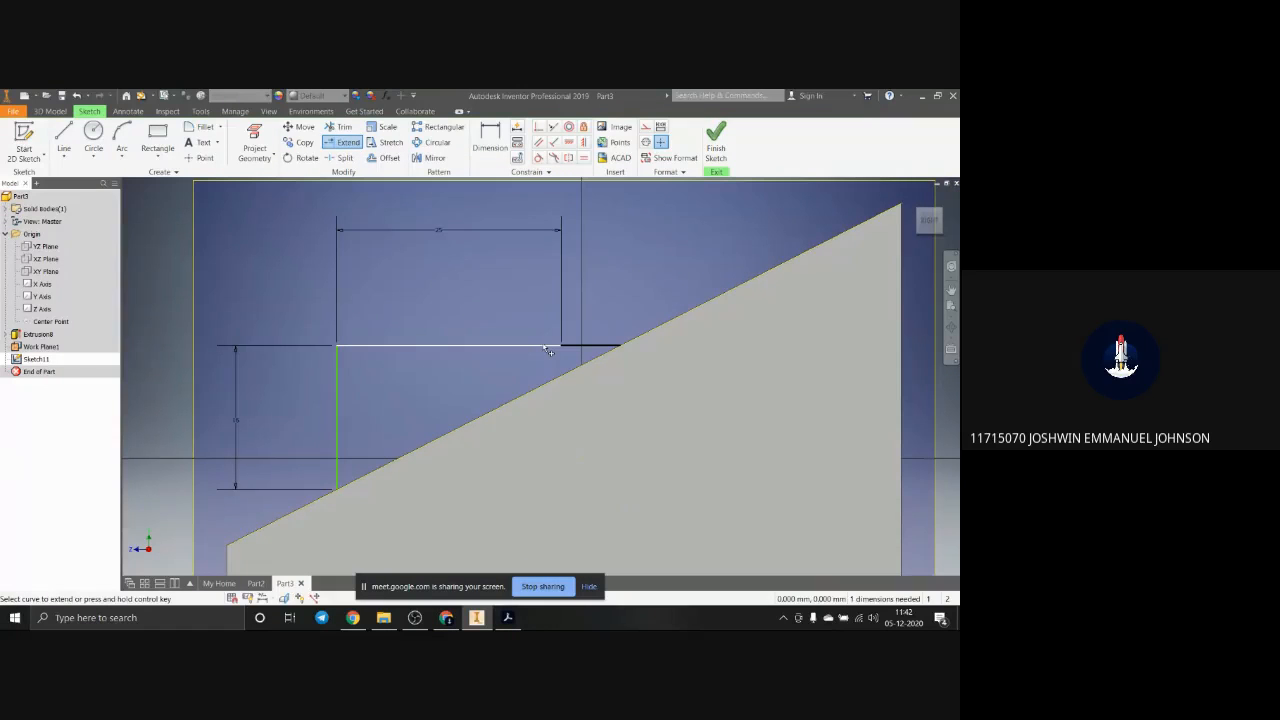
left_click(546, 347)
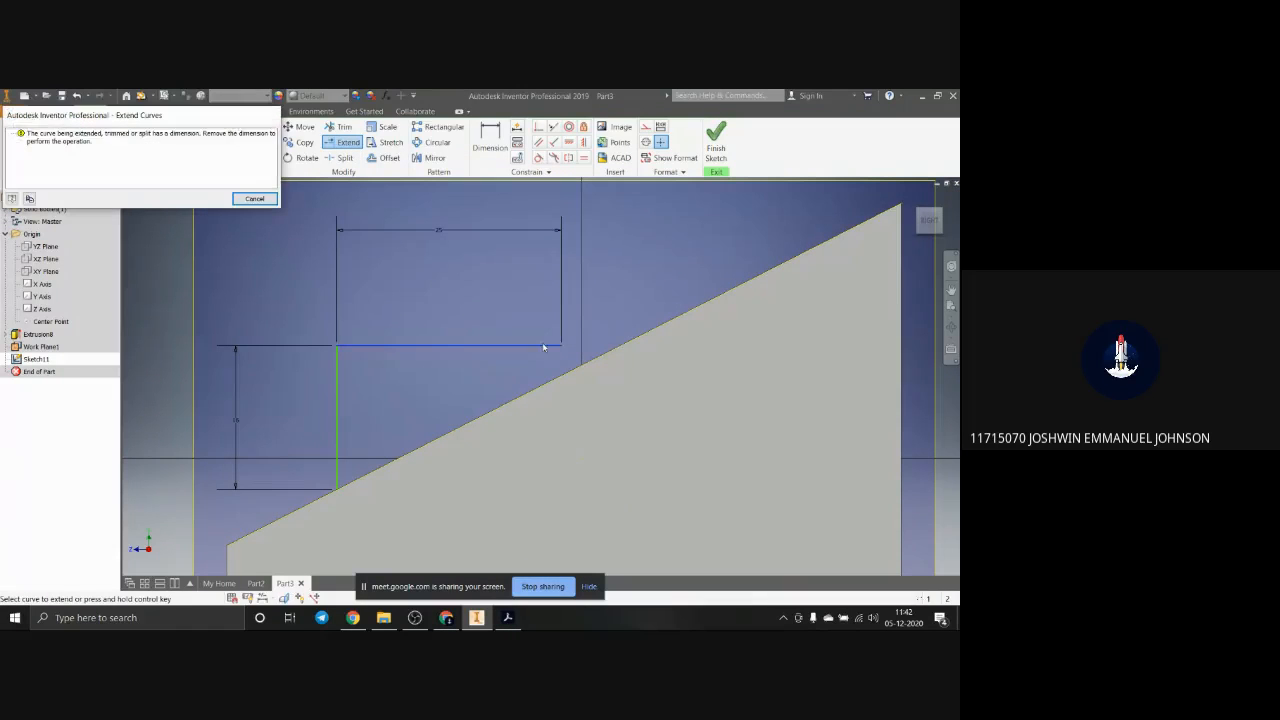
left_click(254, 199)
key("Escape")
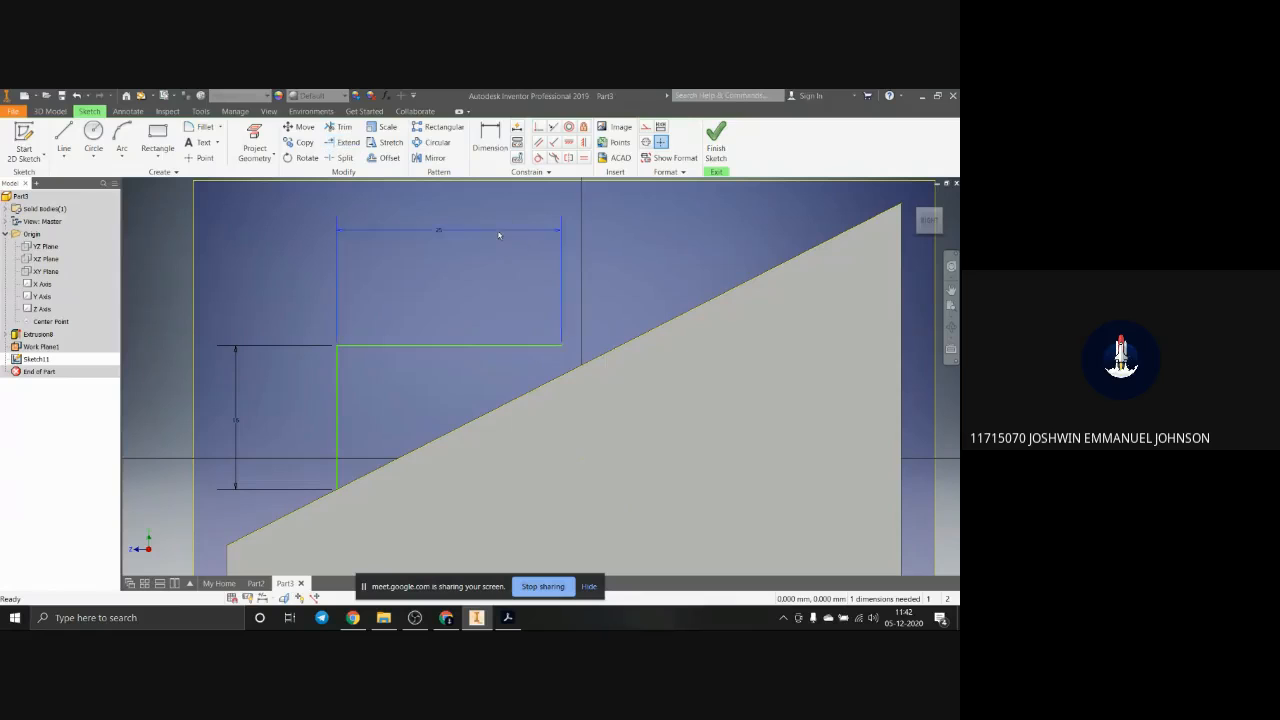
Step: Delete the horizontal line's 25 mm dimension and extend the line to meet the sloped edge
key("Delete")
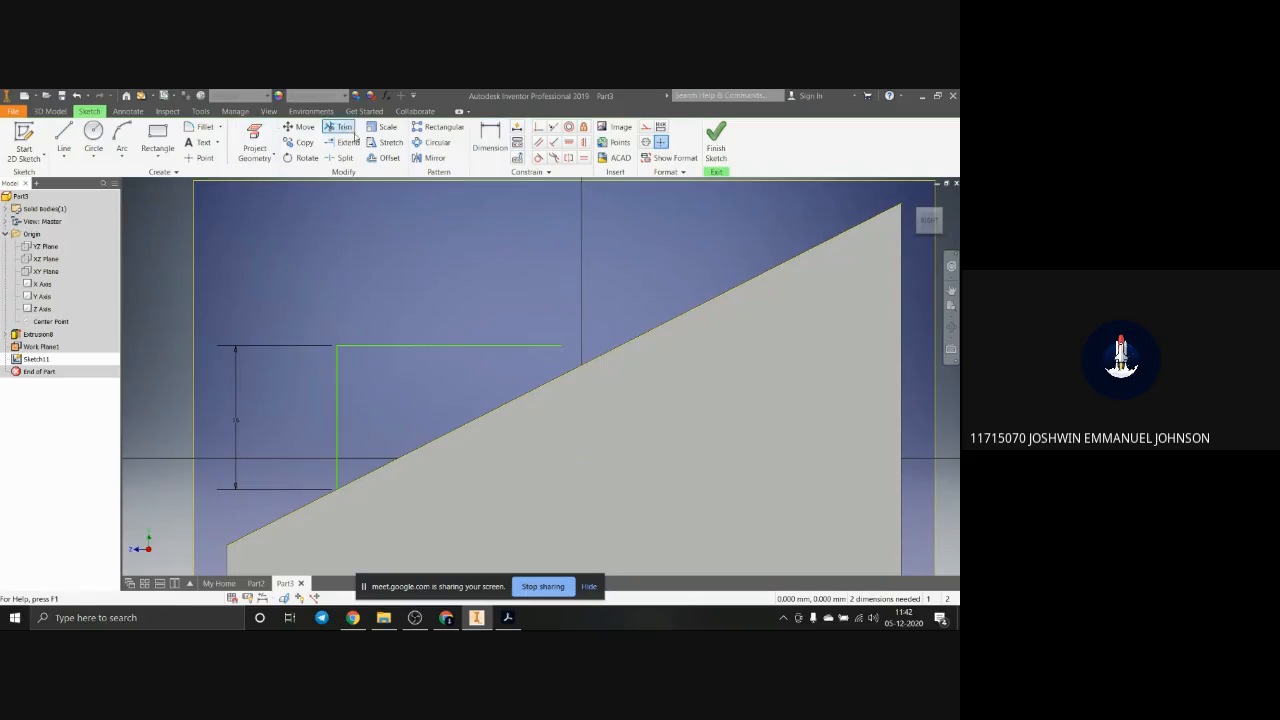
left_click(348, 142)
left_click(530, 354)
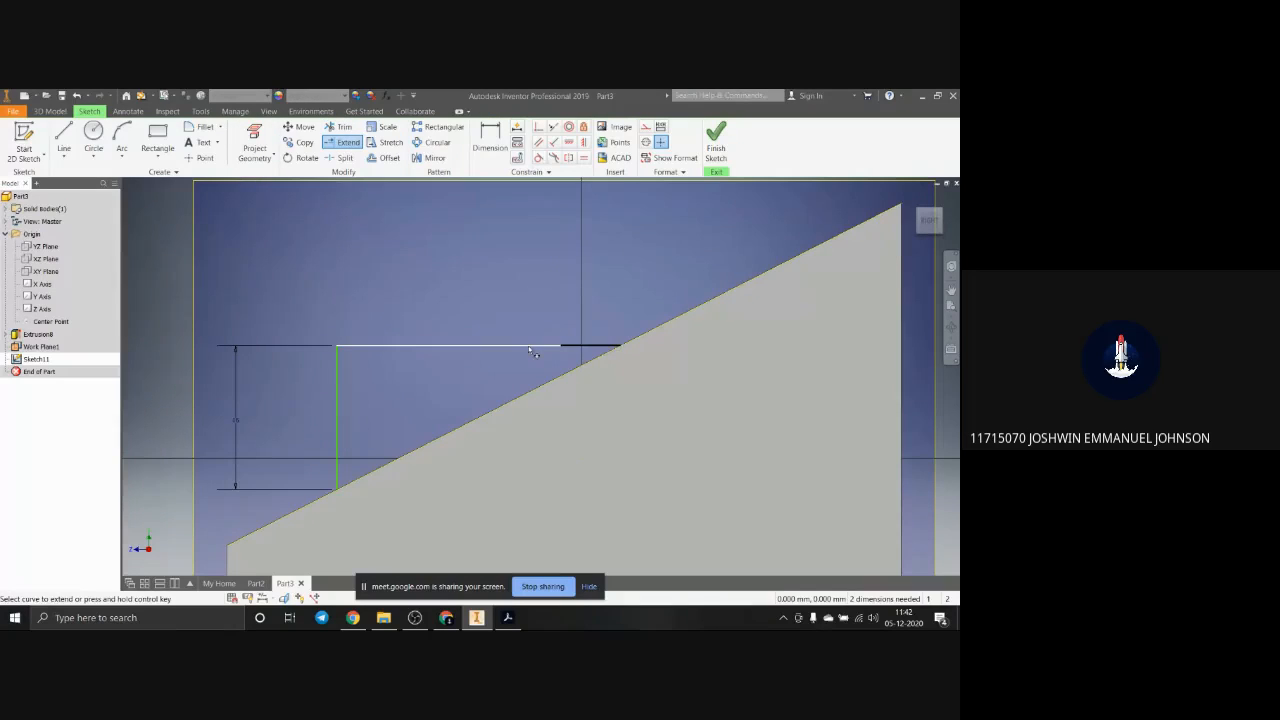
key("Escape")
scroll(441, 290, "down", 4)
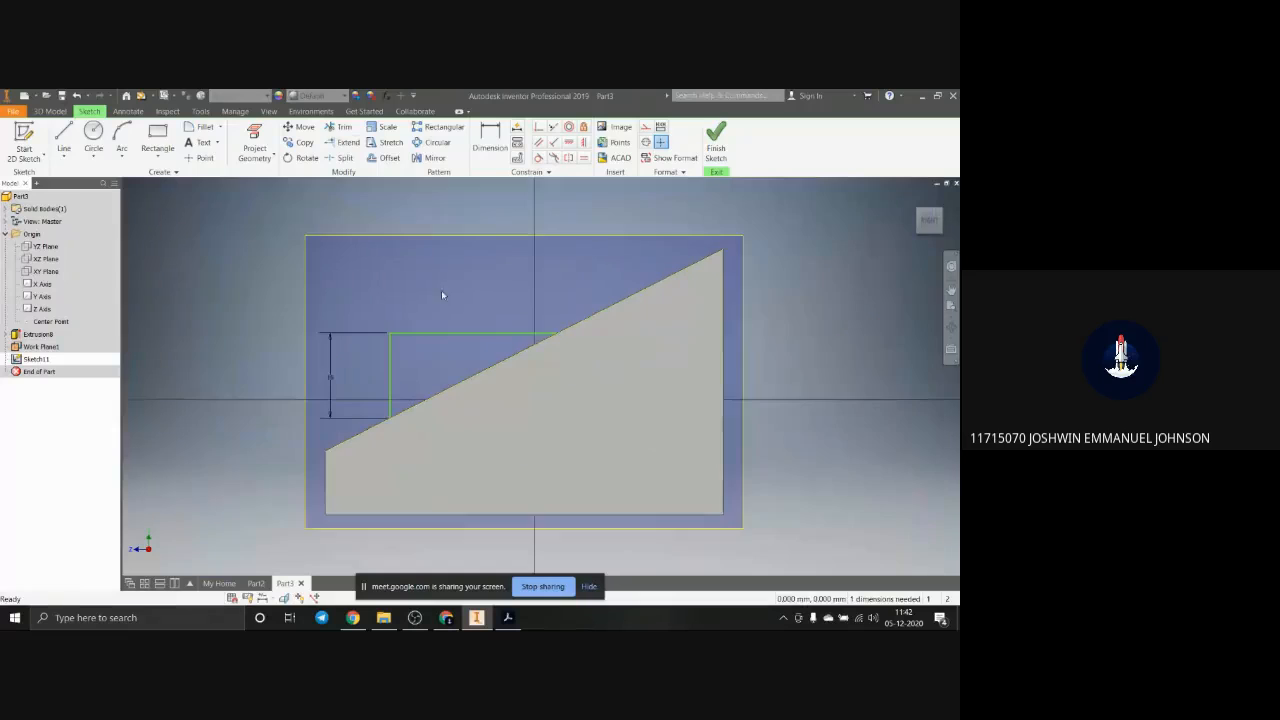
scroll(553, 446, "up", 1)
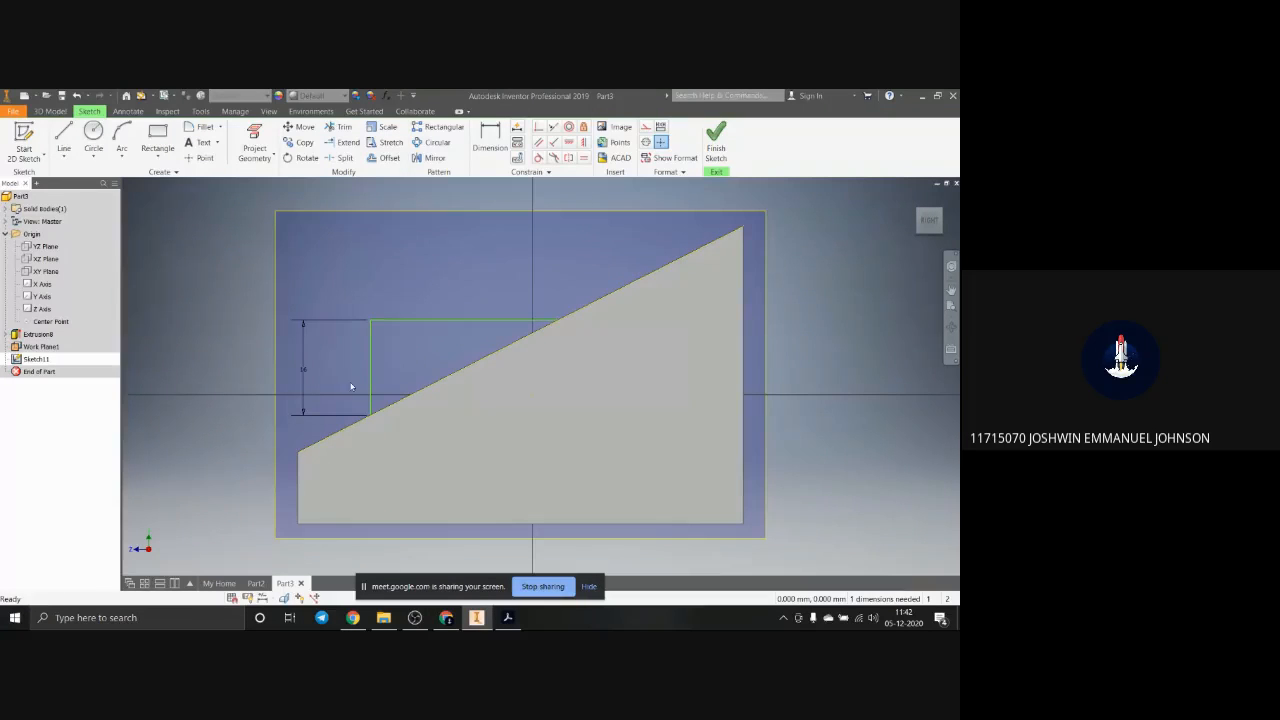
Step: Try to dimension the length of the extended horizontal line
left_click(339, 127)
left_click(490, 140)
left_click(499, 319)
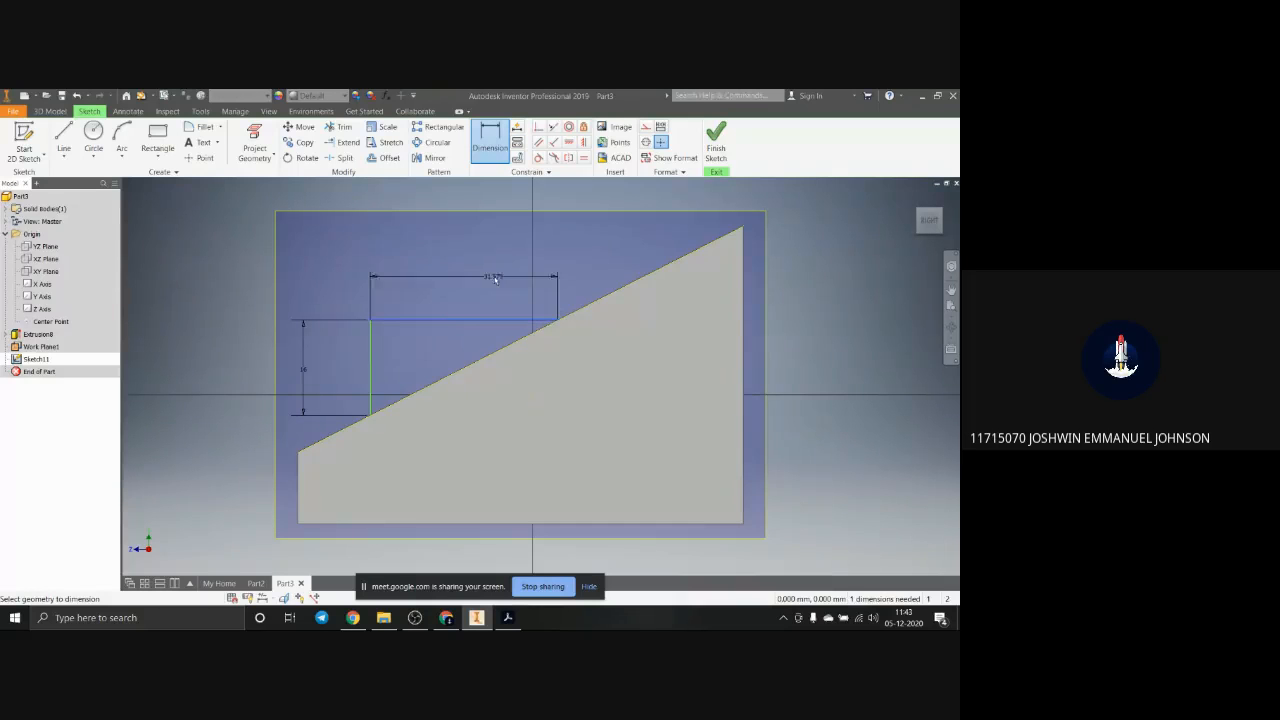
left_click(495, 279)
left_click(255, 199)
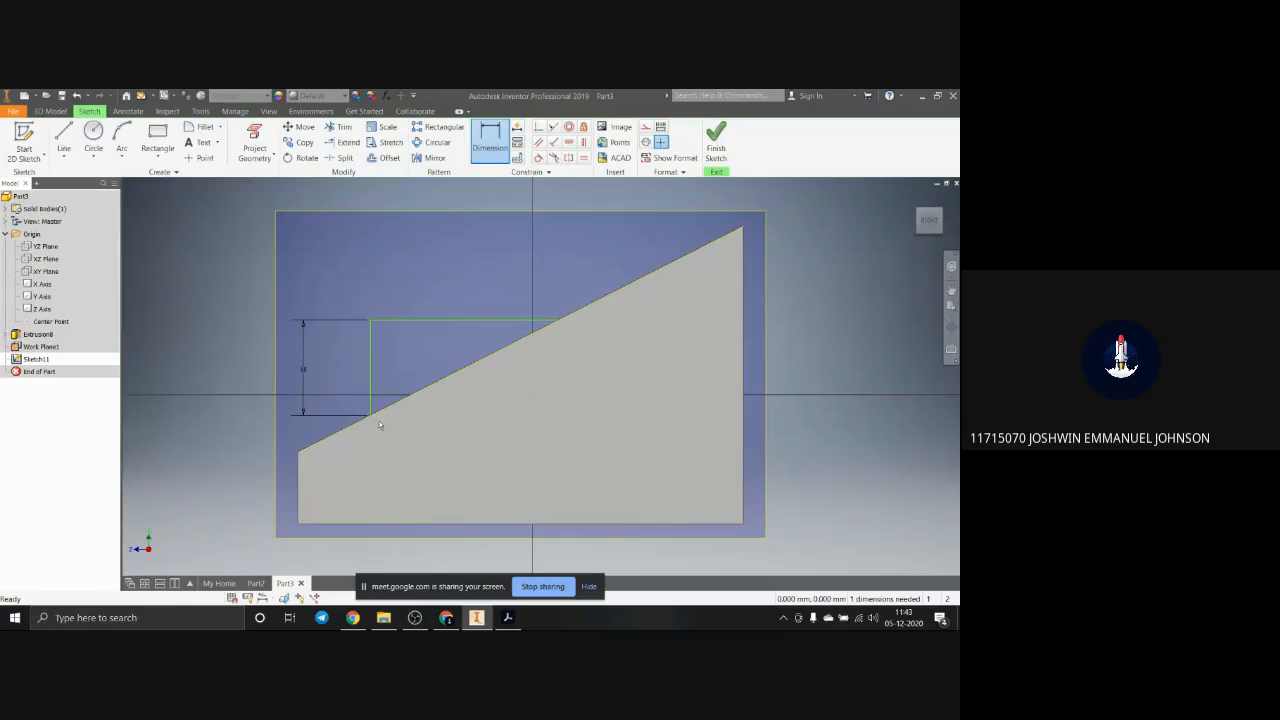
key("Escape")
Step: Dimension the extended horizontal line of the raised block's profile at 25 mm
mouse_move(383, 440)
middle_mouse_down("shift")
mouse_move(407, 448)
mouse_move(391, 449)
middle_mouse_up("shift")
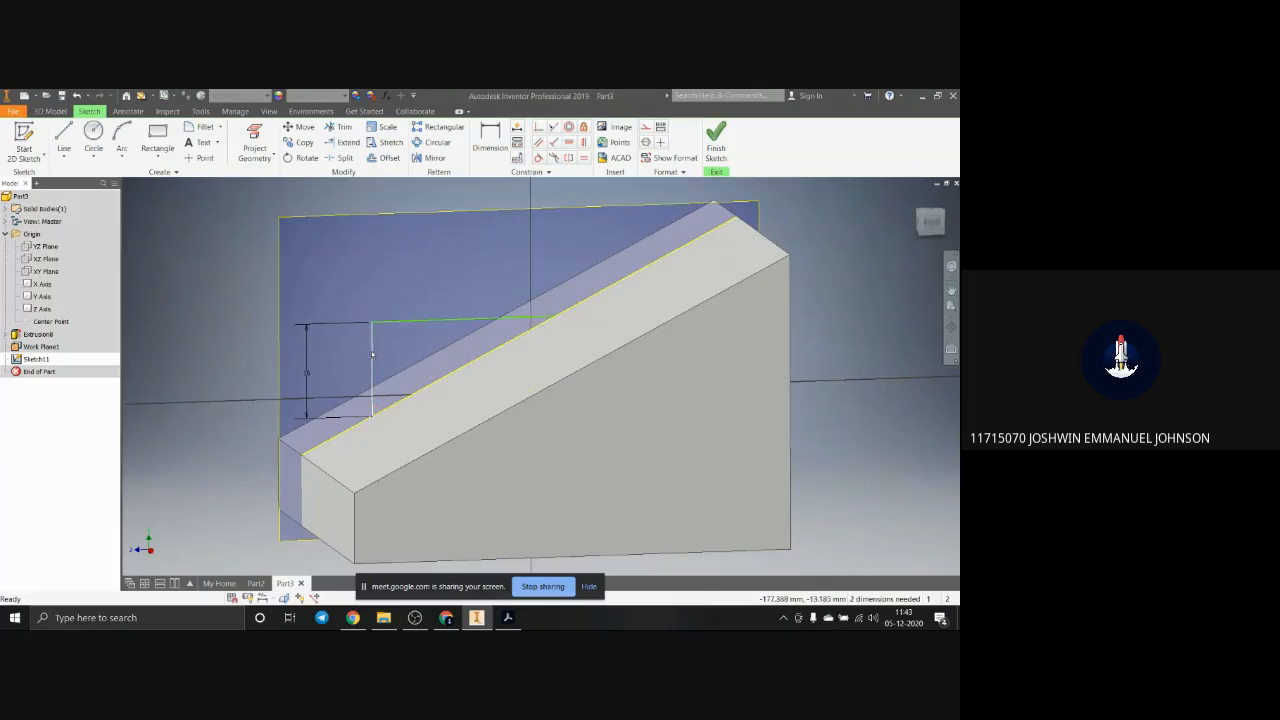
left_click(490, 140)
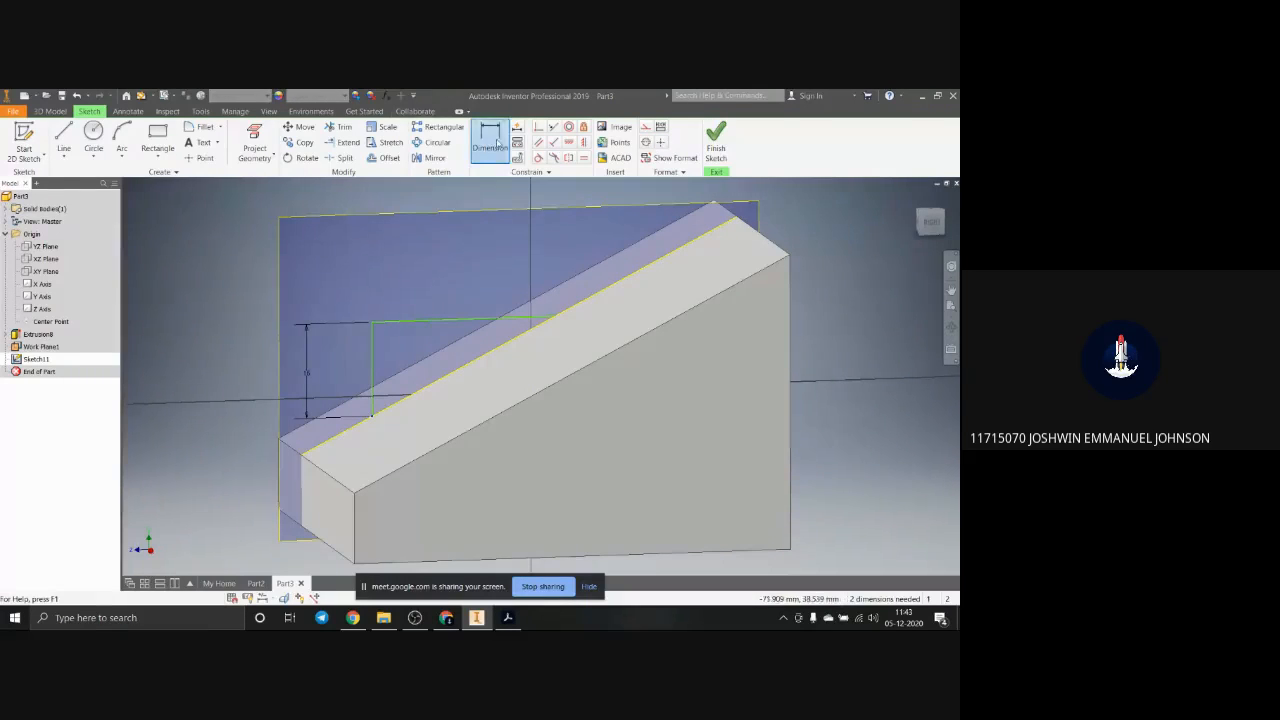
left_click(475, 324)
left_click(468, 265)
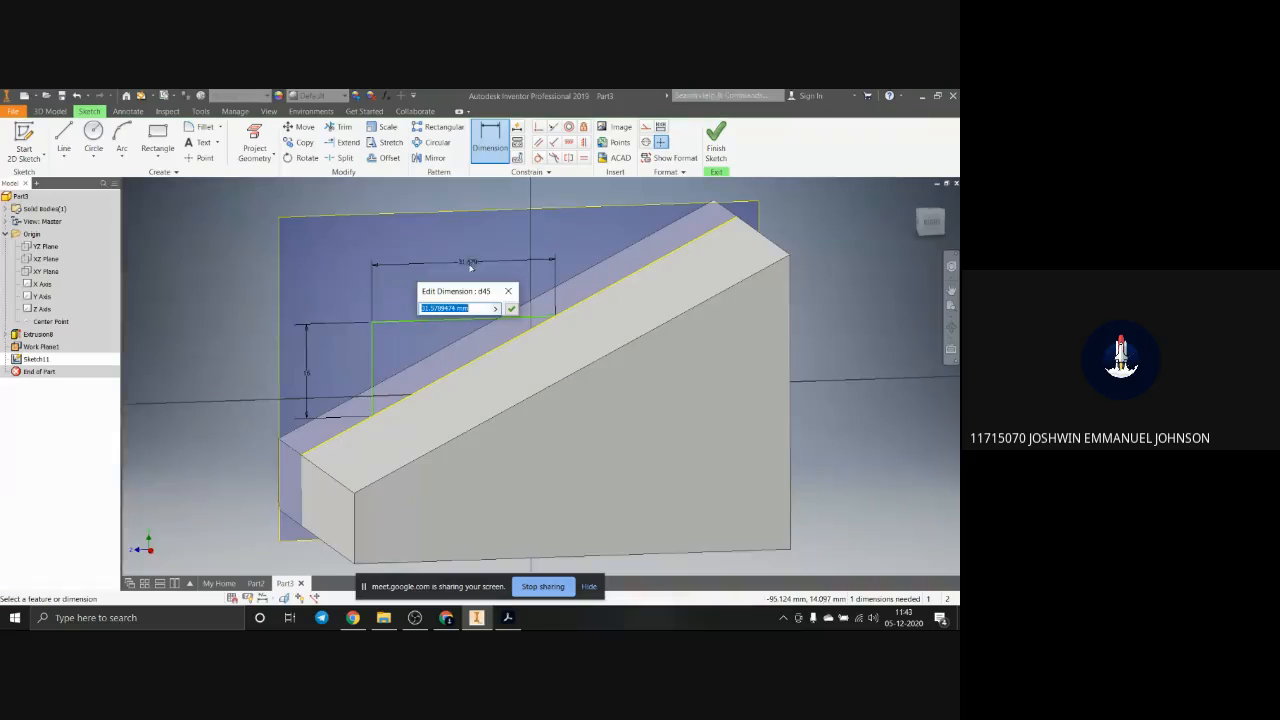
type("25")
key("Return")
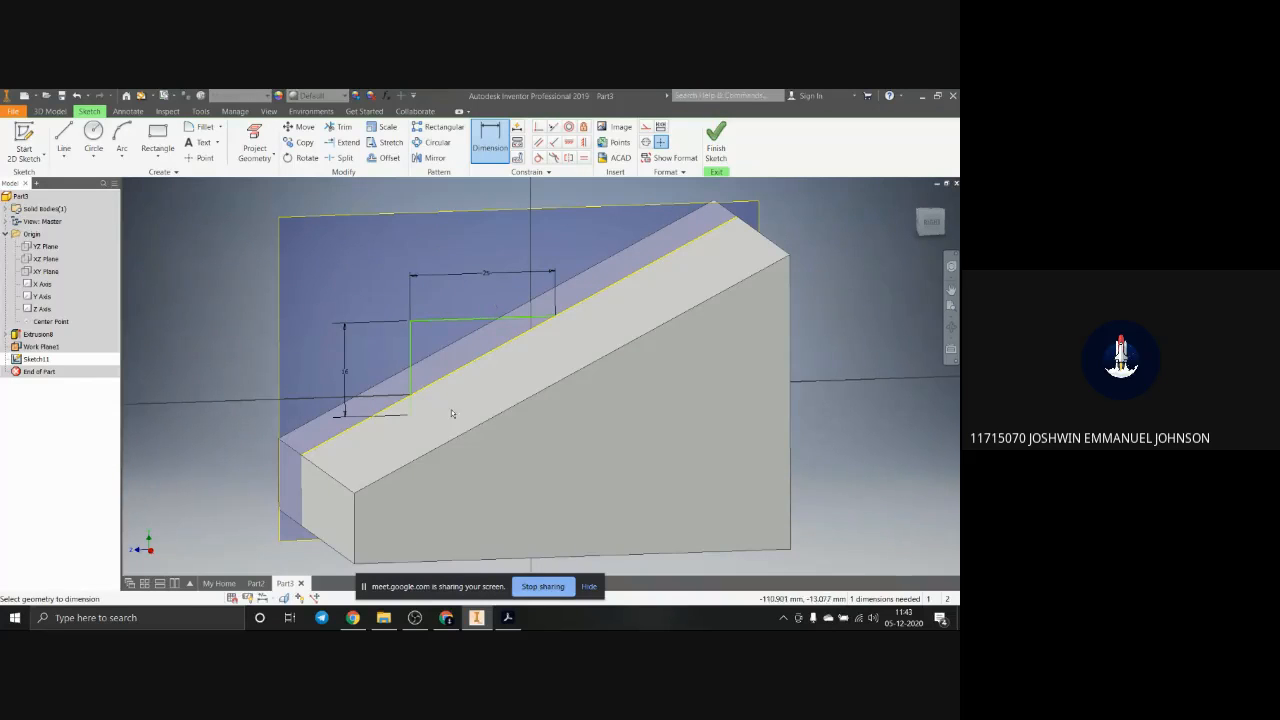
Step: Try to trim the part of the vertical line that overhangs below the sloped edge
middle_click_drag(448, 411, 437, 404, "shift")
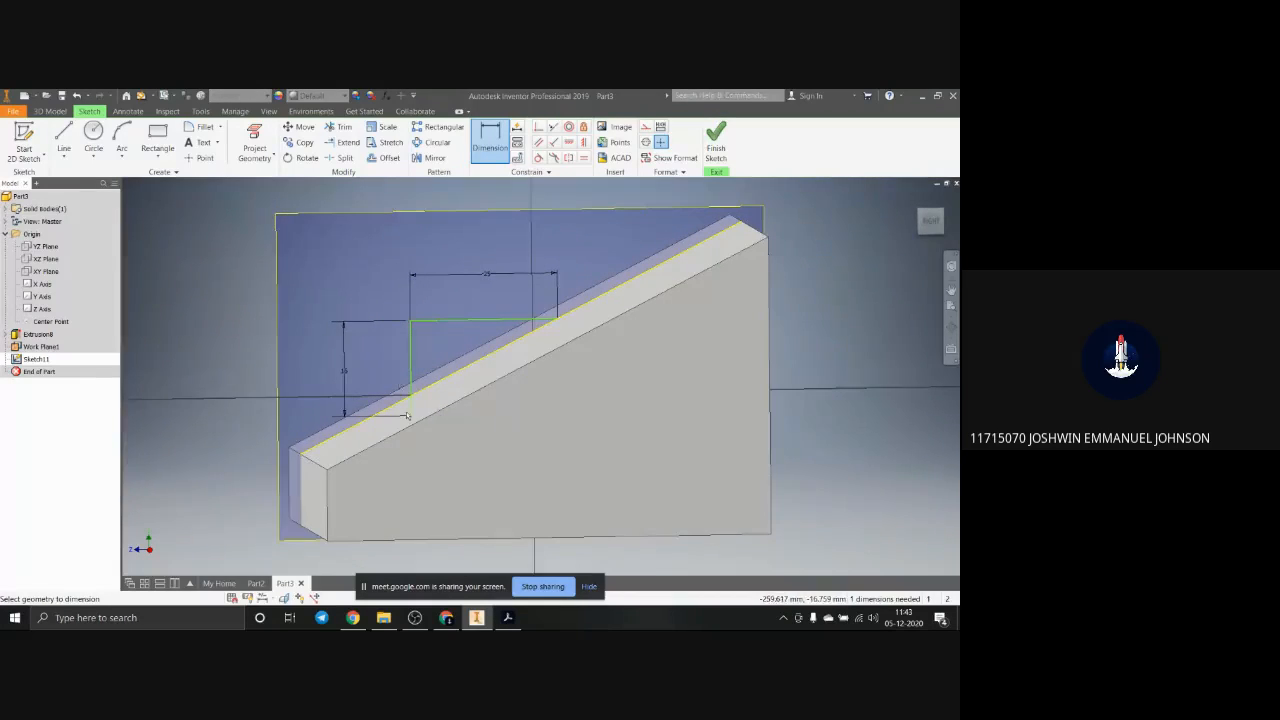
scroll(407, 415, "up", 3)
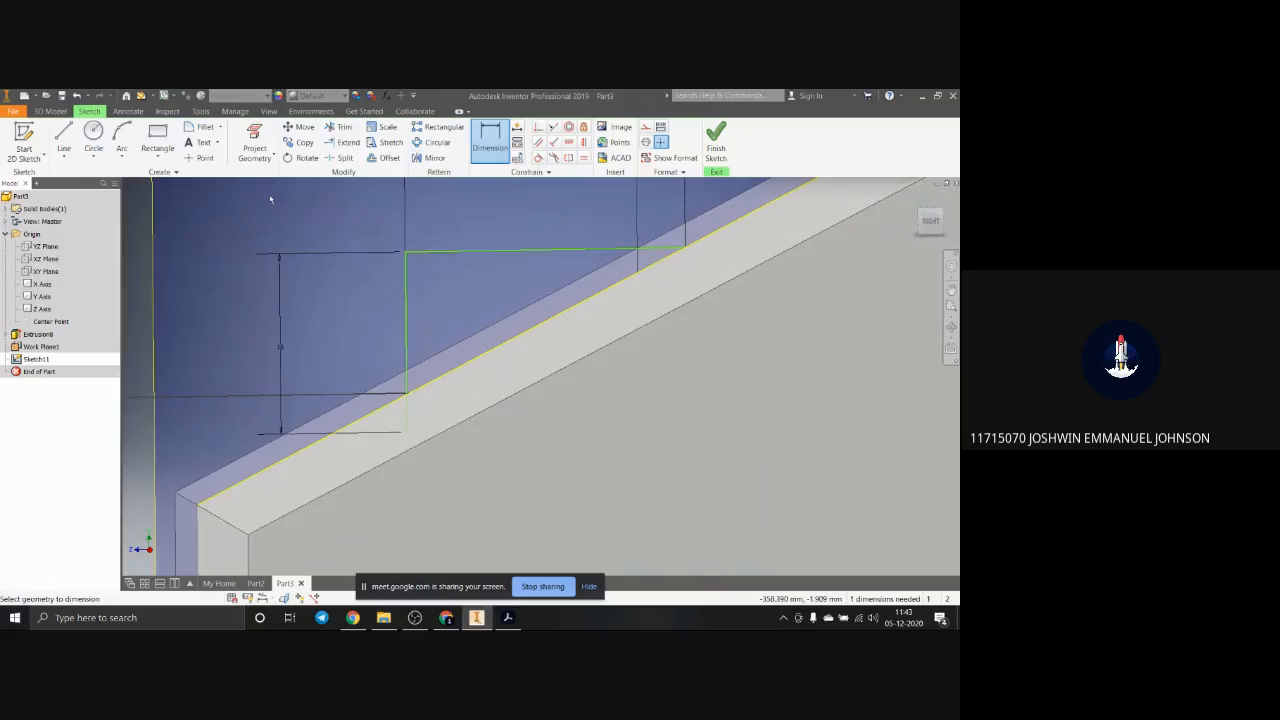
left_click(340, 127)
left_click(400, 421)
left_click(408, 416)
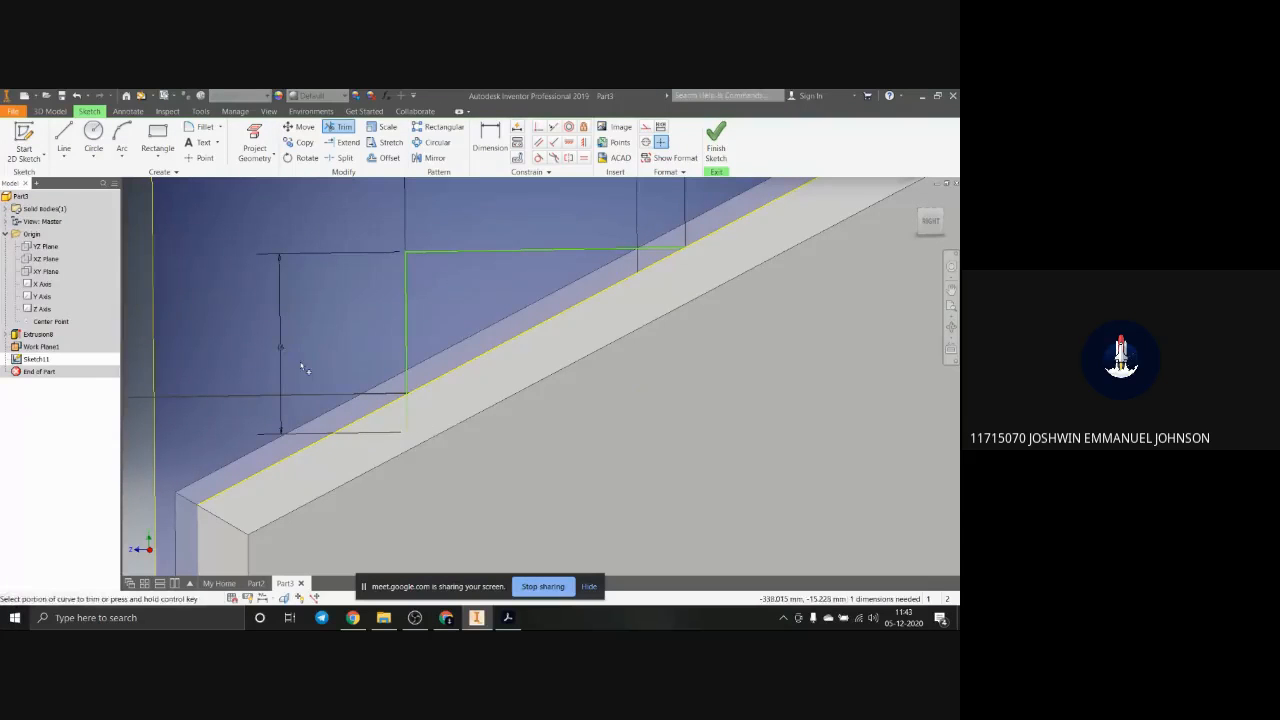
key("Escape")
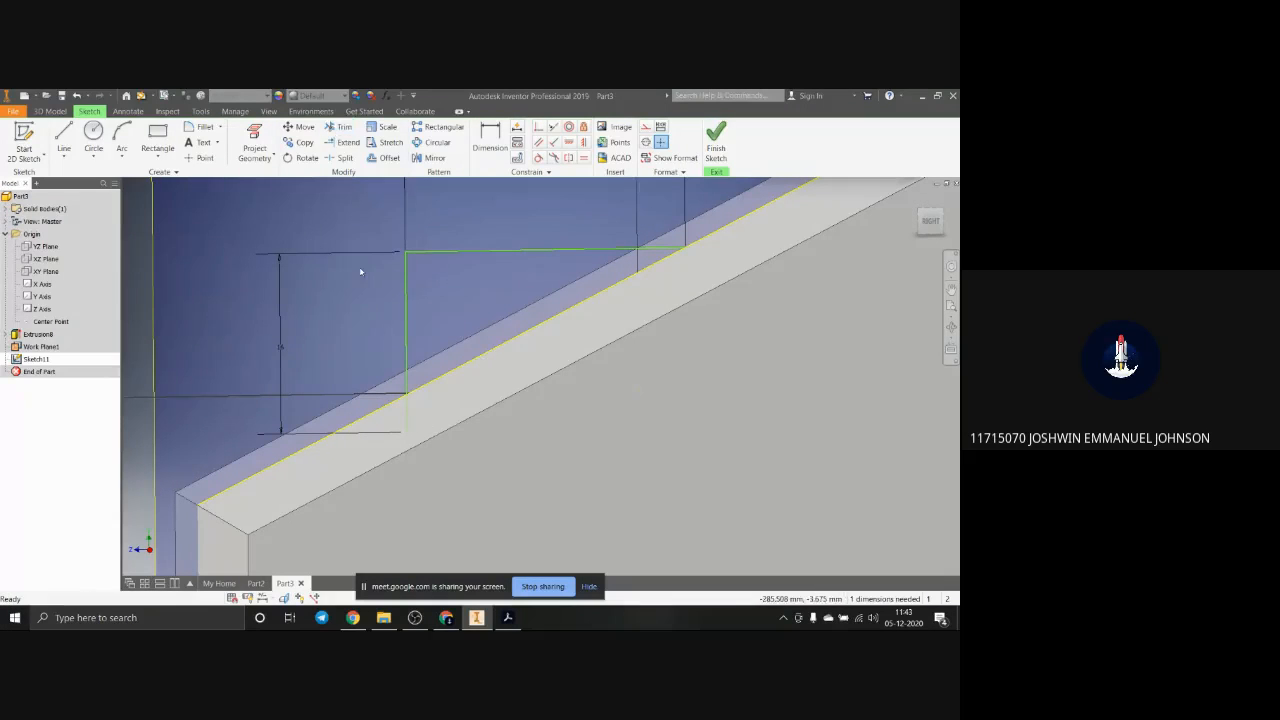
Step: Delete the vertical line's 16 mm dimension and trim the line's overhang below the sloped edge
left_click(286, 346)
key("Delete")
scroll(574, 361, "up", 3)
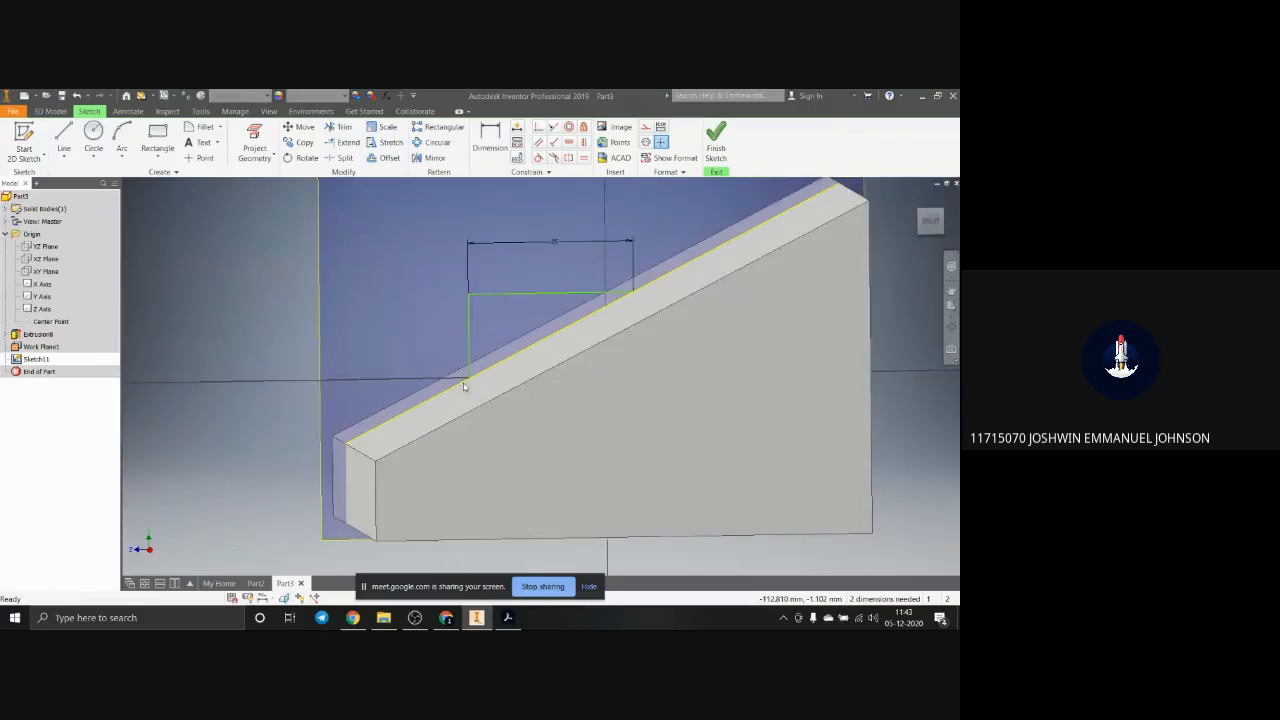
scroll(463, 387, "down", 3)
left_click(340, 127)
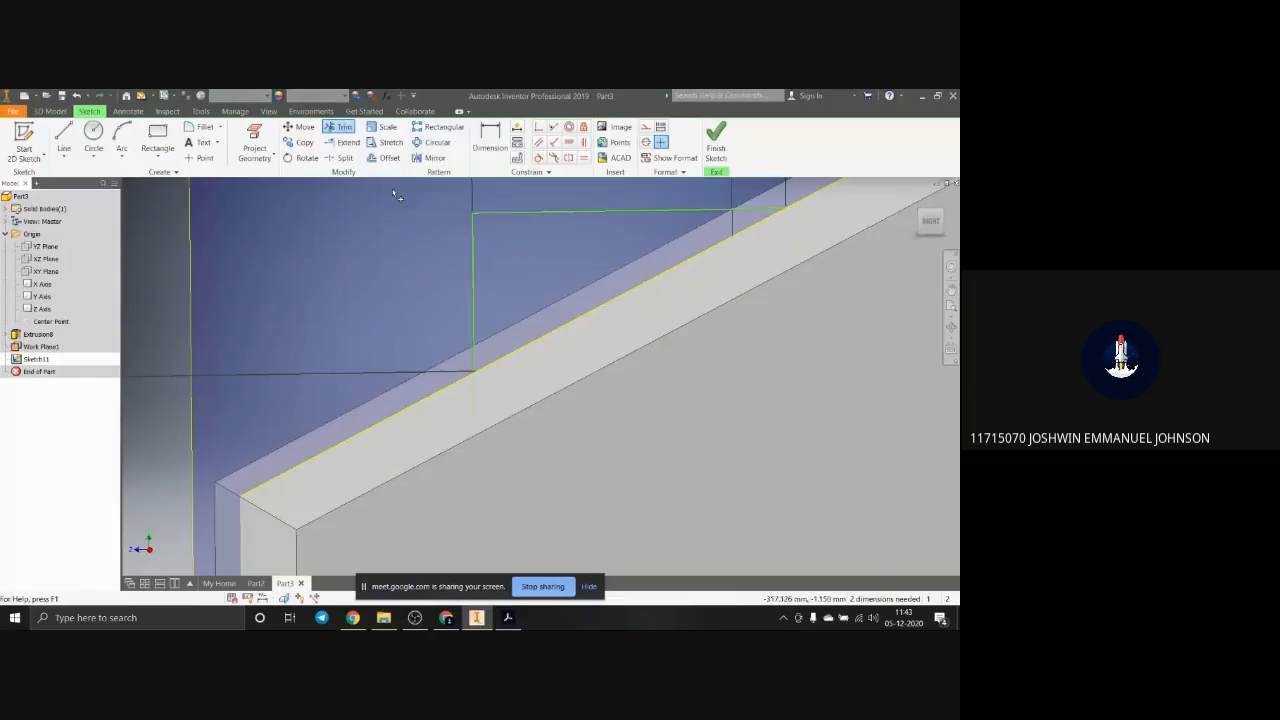
left_click(476, 392)
scroll(497, 354, "up", 5)
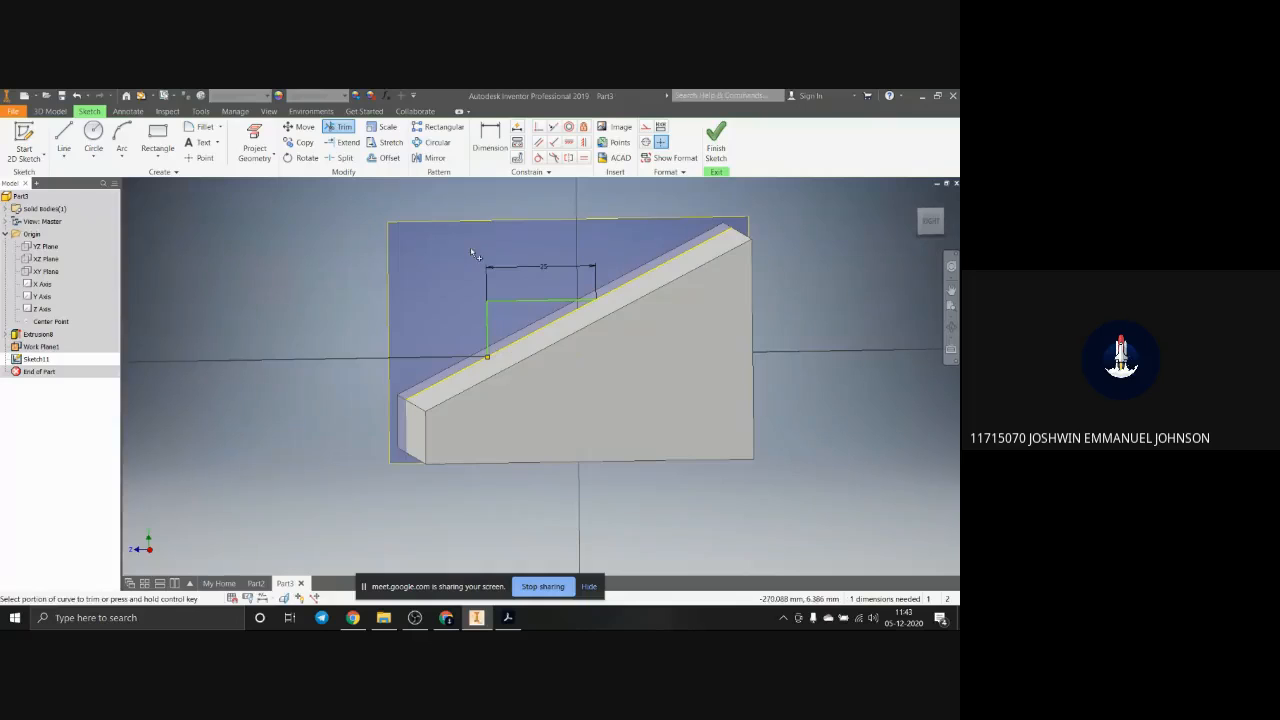
scroll(415, 319, "up", 4)
scroll(415, 319, "down", 5)
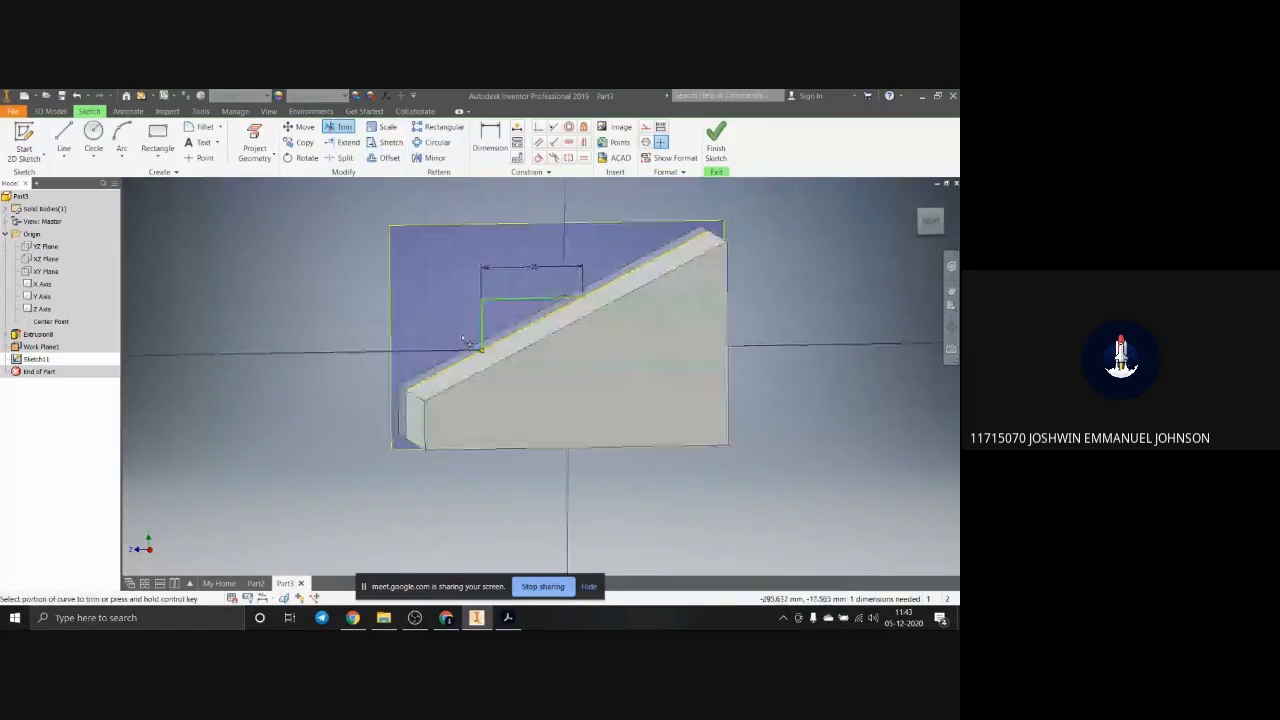
Step: Try to add a length dimension to the trimmed vertical line of the profile
key("d")
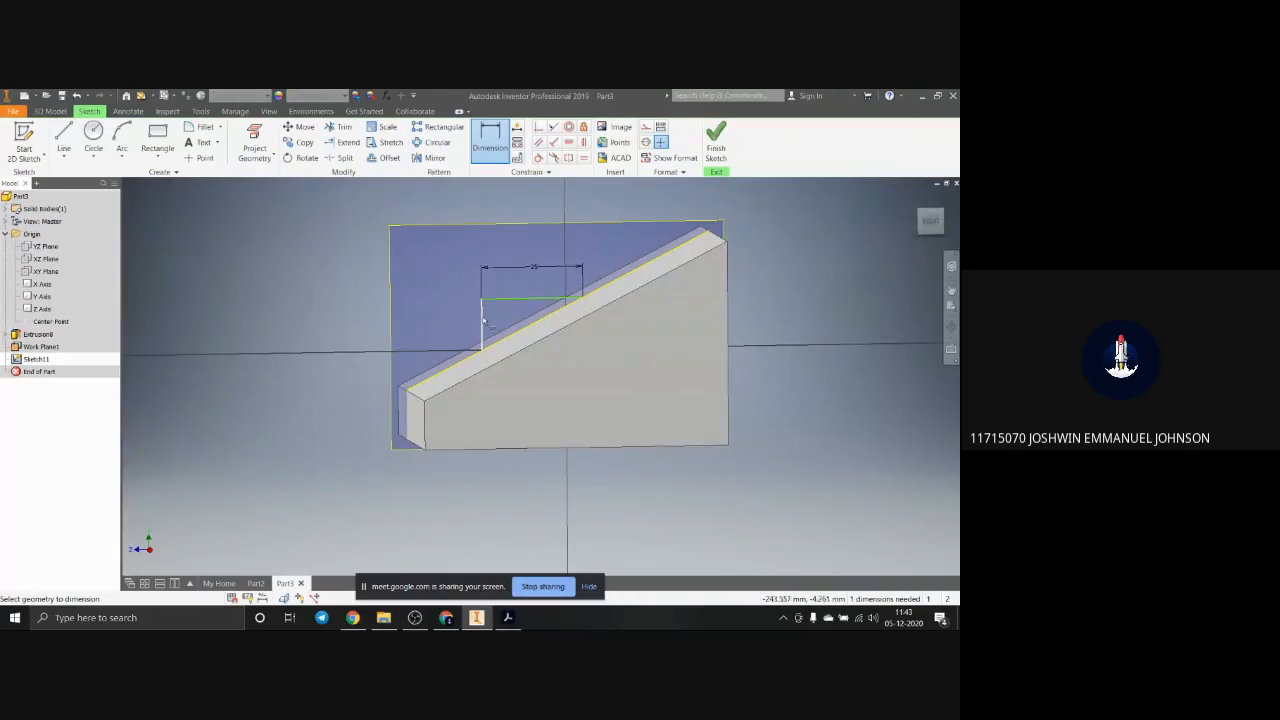
left_click(482, 322)
left_click(461, 322)
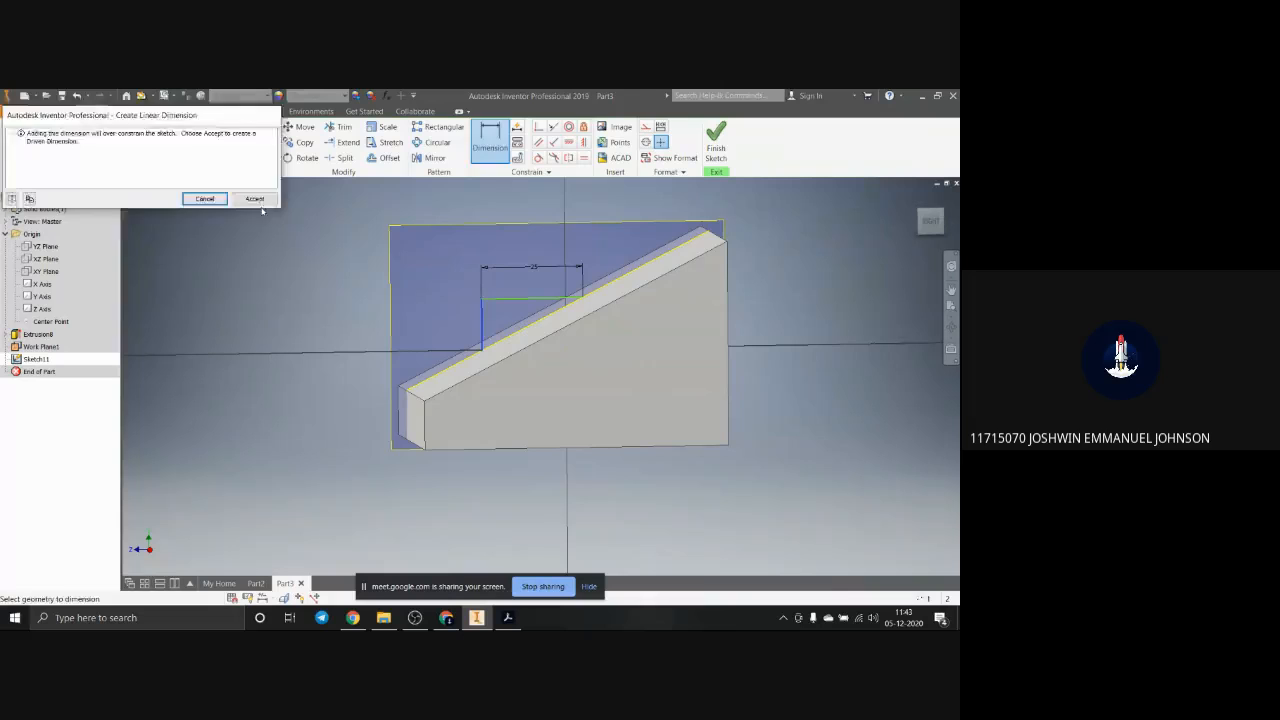
left_click(204, 198)
scroll(520, 288, "down", 5)
scroll(490, 300, "up", 4)
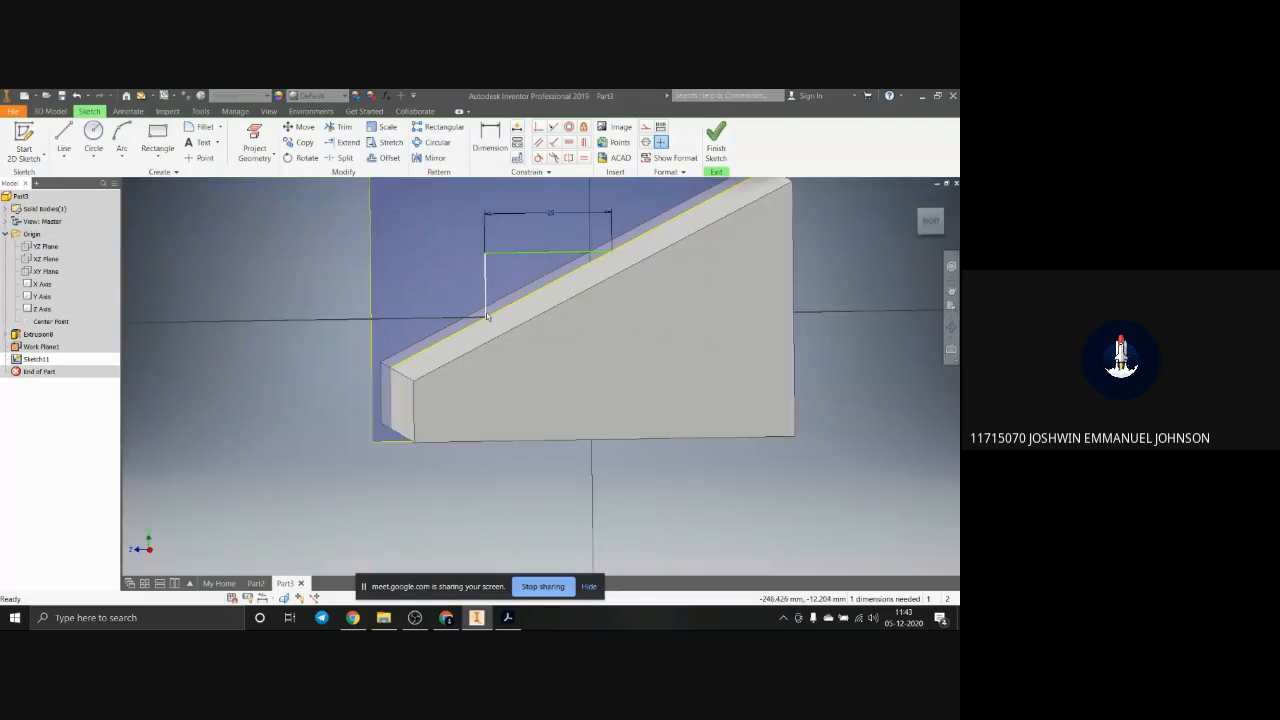
Step: Delete the vertical line, the 25 mm dimension and the horizontal line of the raised block's profile
left_click(484, 308)
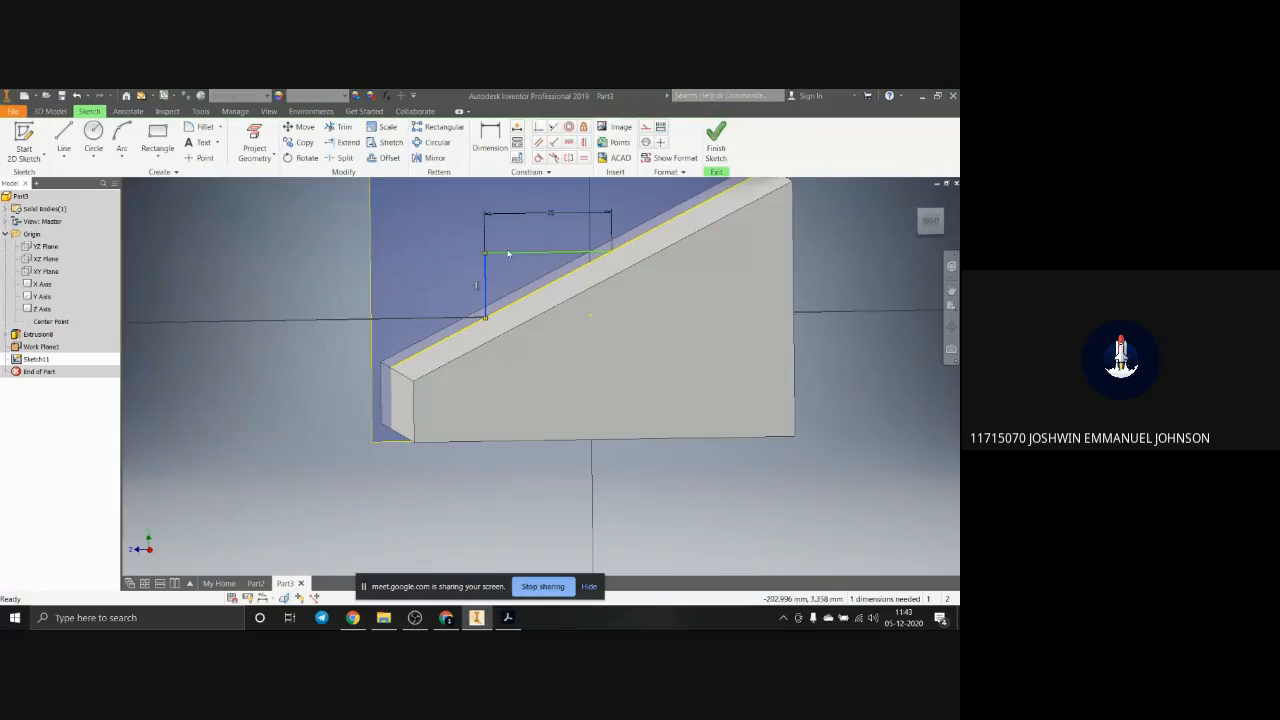
key("Delete")
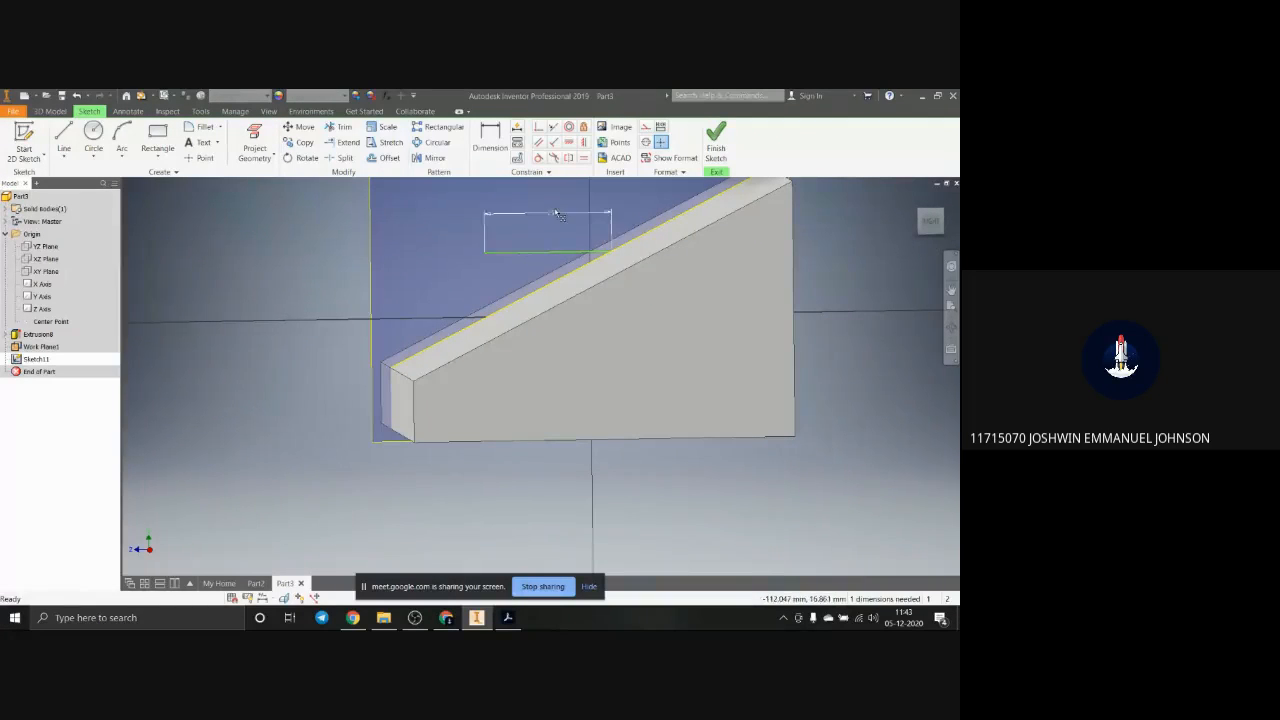
left_click(554, 214)
key("Delete")
left_click(545, 253)
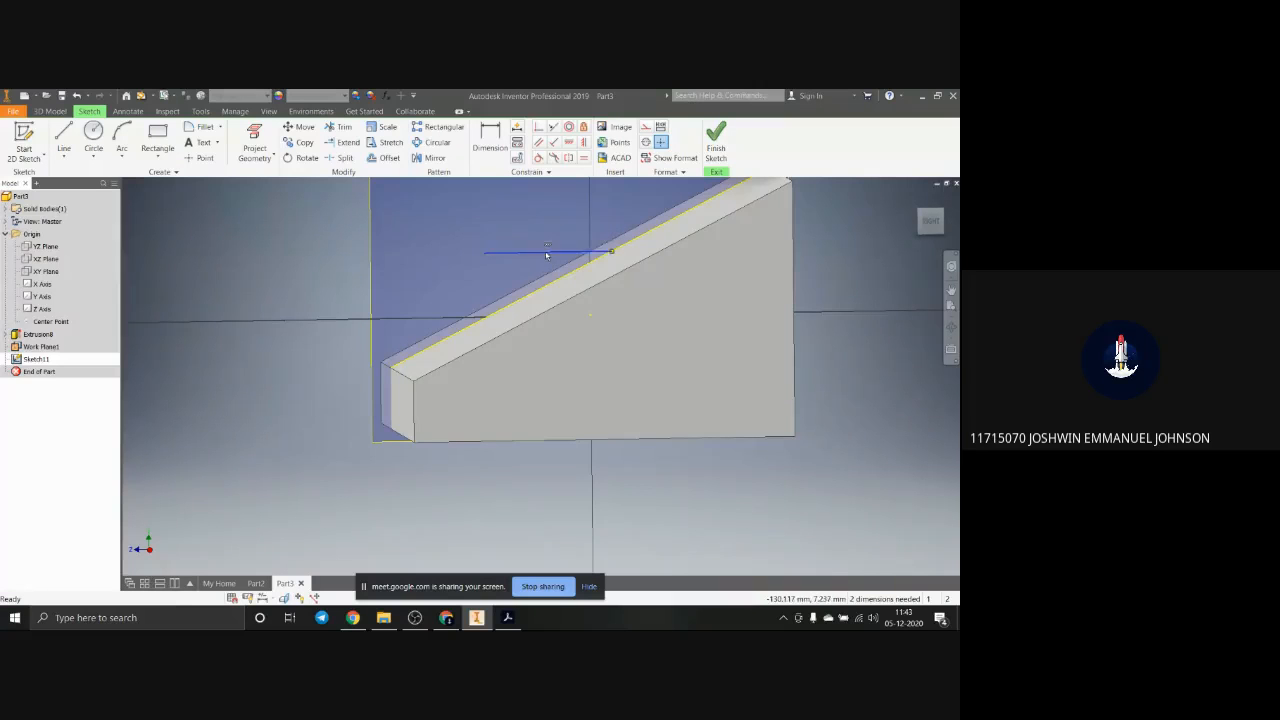
key("Delete")
Step: In the Right view, draw a horizontal line out from the sloped edge and a second line from its free end down to the slope
scroll(605, 350, "up", 5)
middle_click_drag(585, 363, 580, 369, "shift")
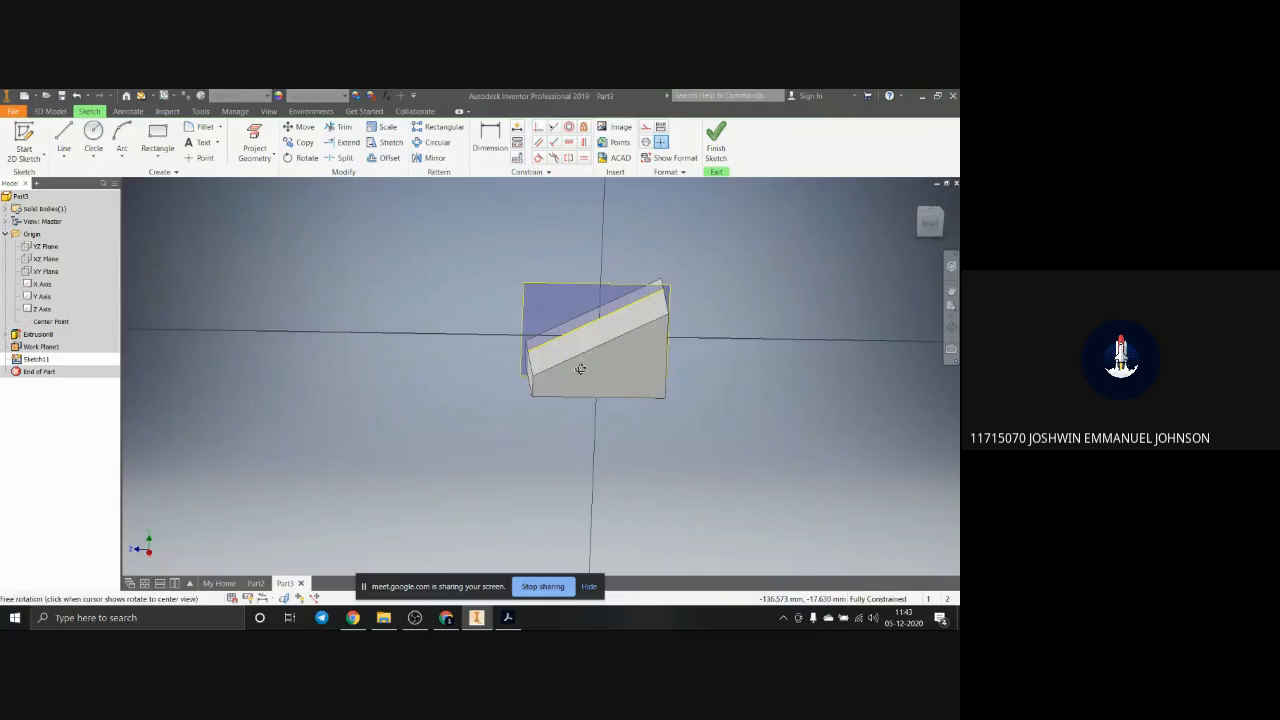
left_click(255, 141)
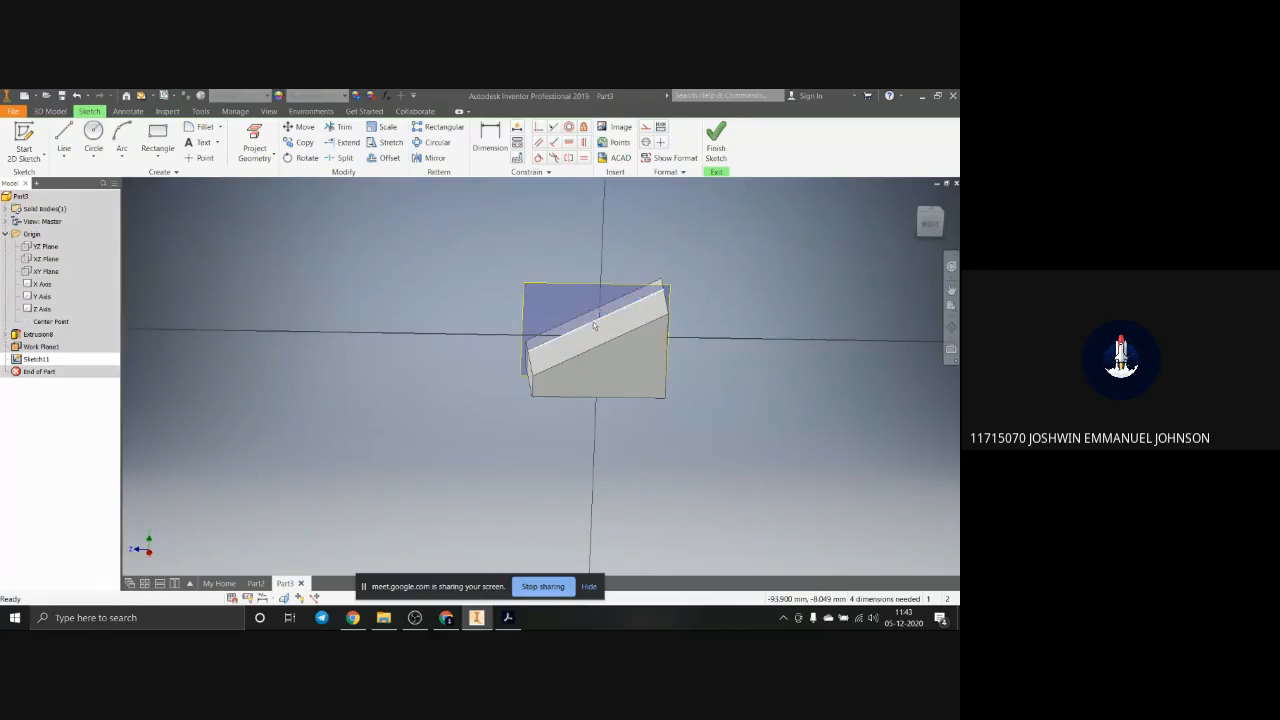
key("Escape")
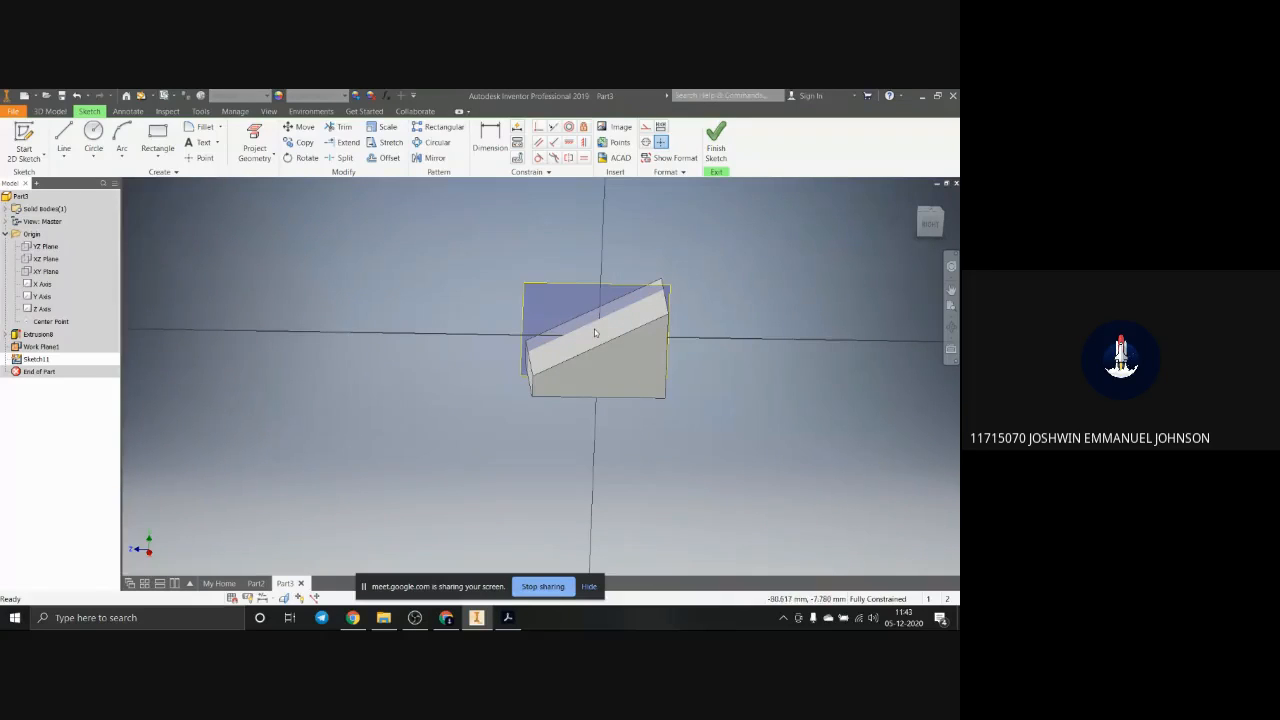
left_click(933, 220)
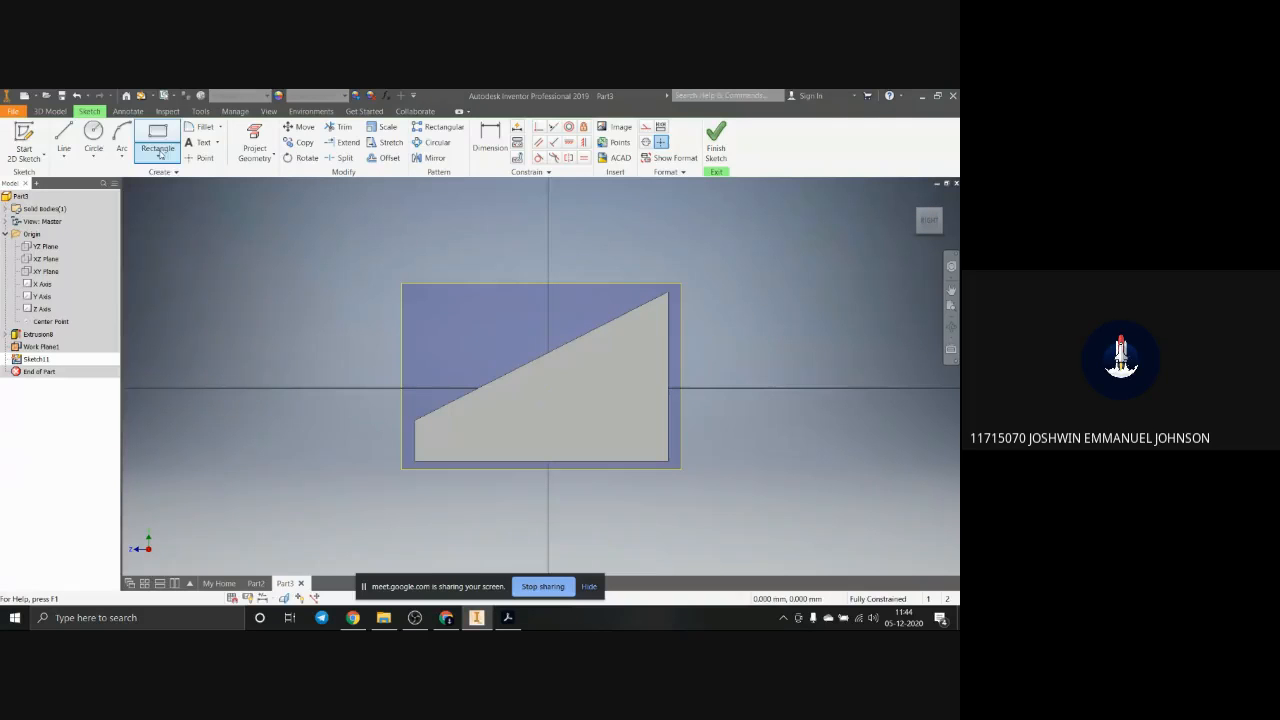
left_click(64, 146)
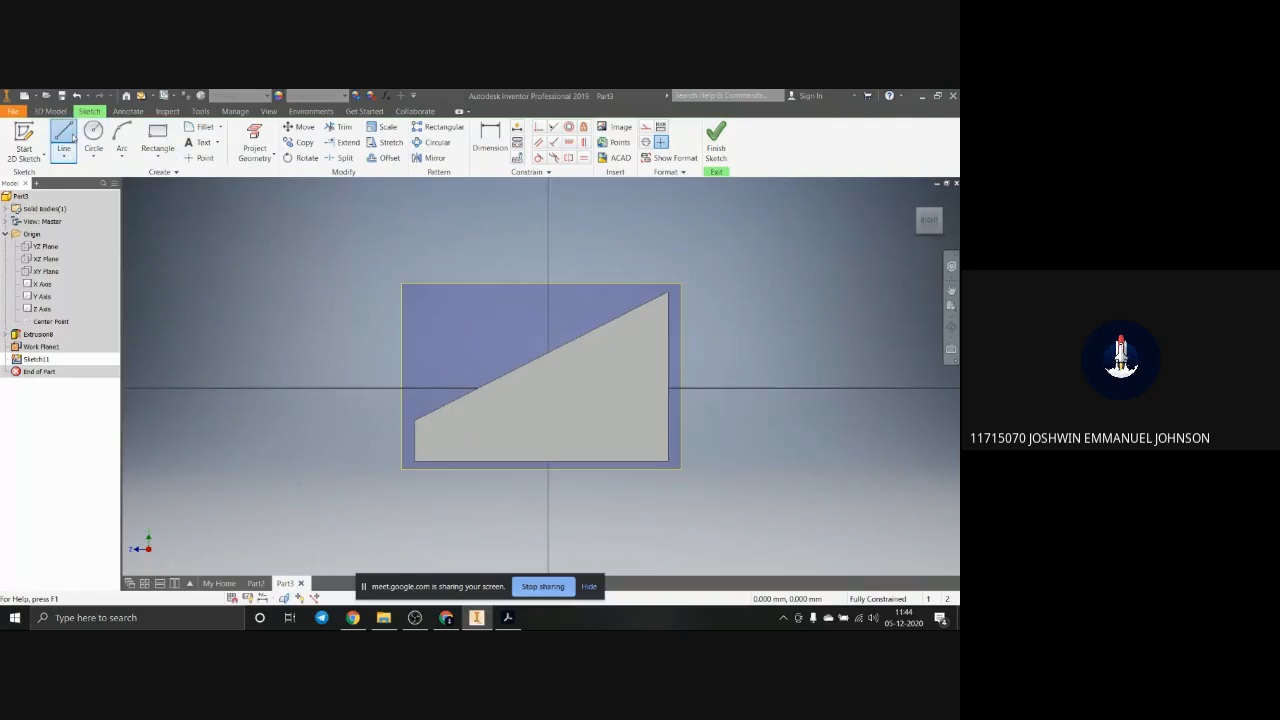
left_click(559, 347)
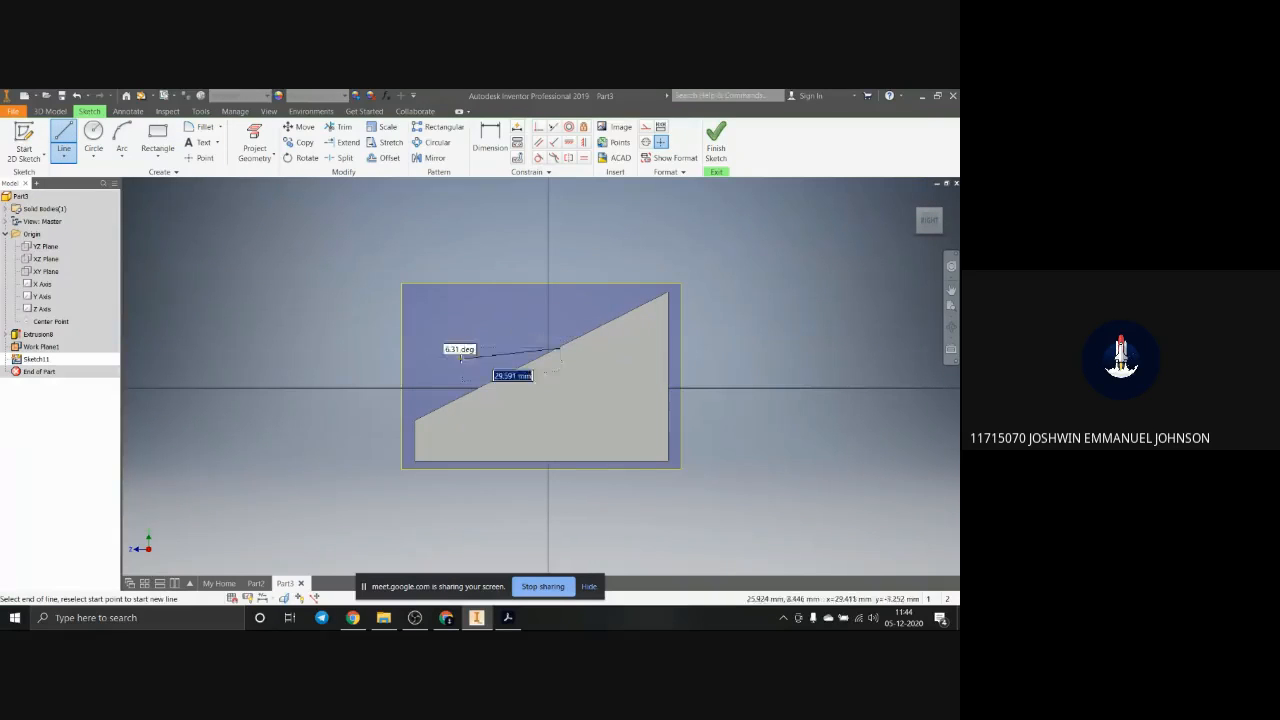
left_click(481, 348)
left_click(480, 387)
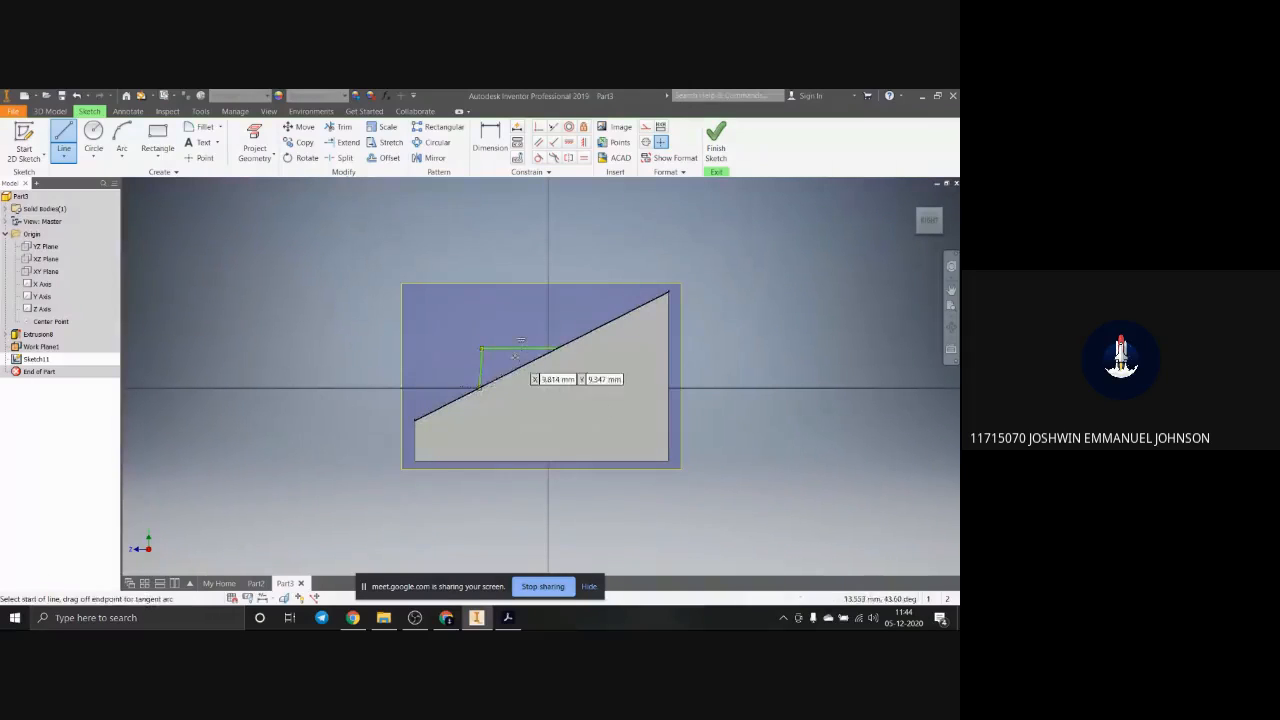
Step: Apply a vertical constraint to the slanted side line of the raised block's profile
key("Escape")
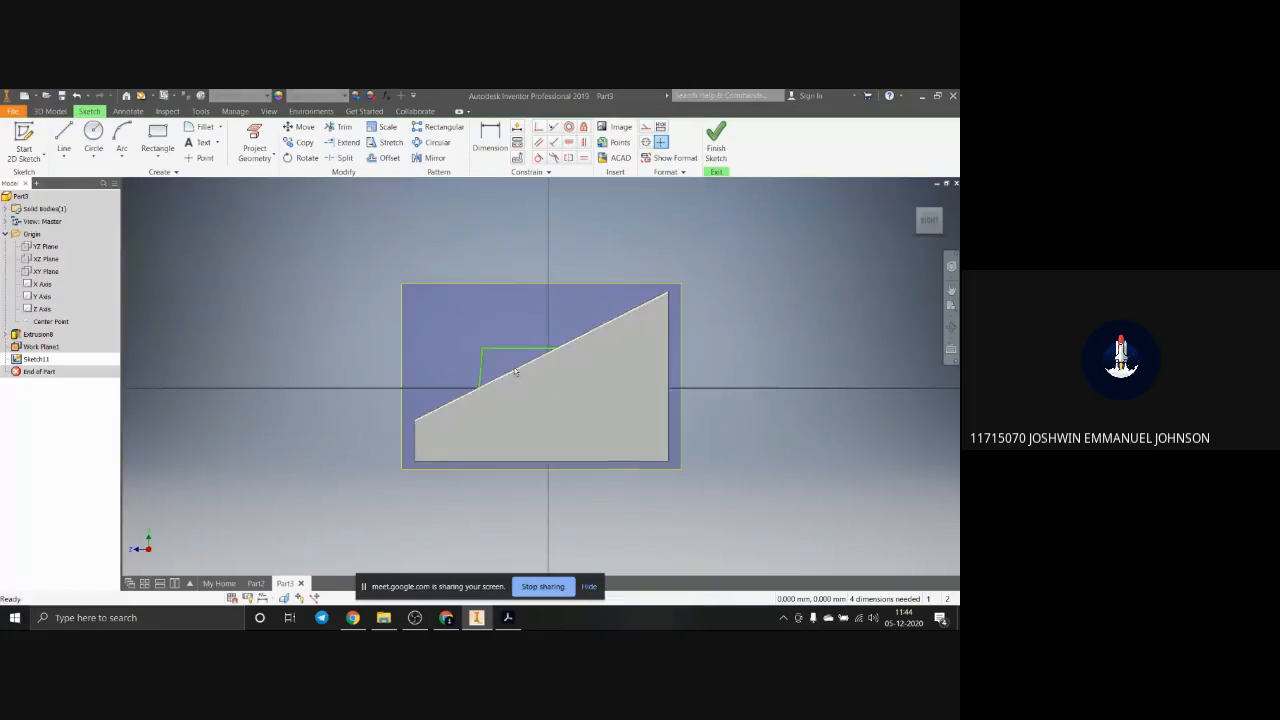
left_click(481, 370)
left_click(584, 144)
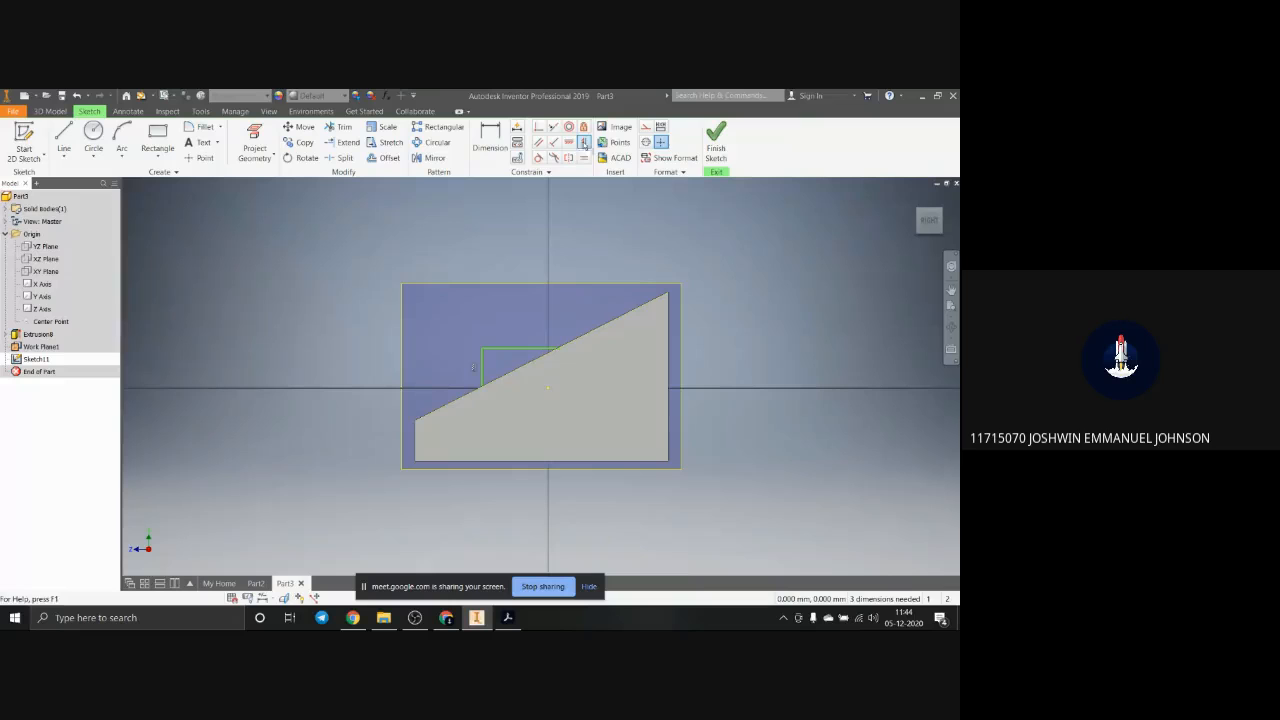
Step: Make the free end of the profile's horizontal line coincident with the sloped edge on the work plane
scroll(496, 371, "down", 3)
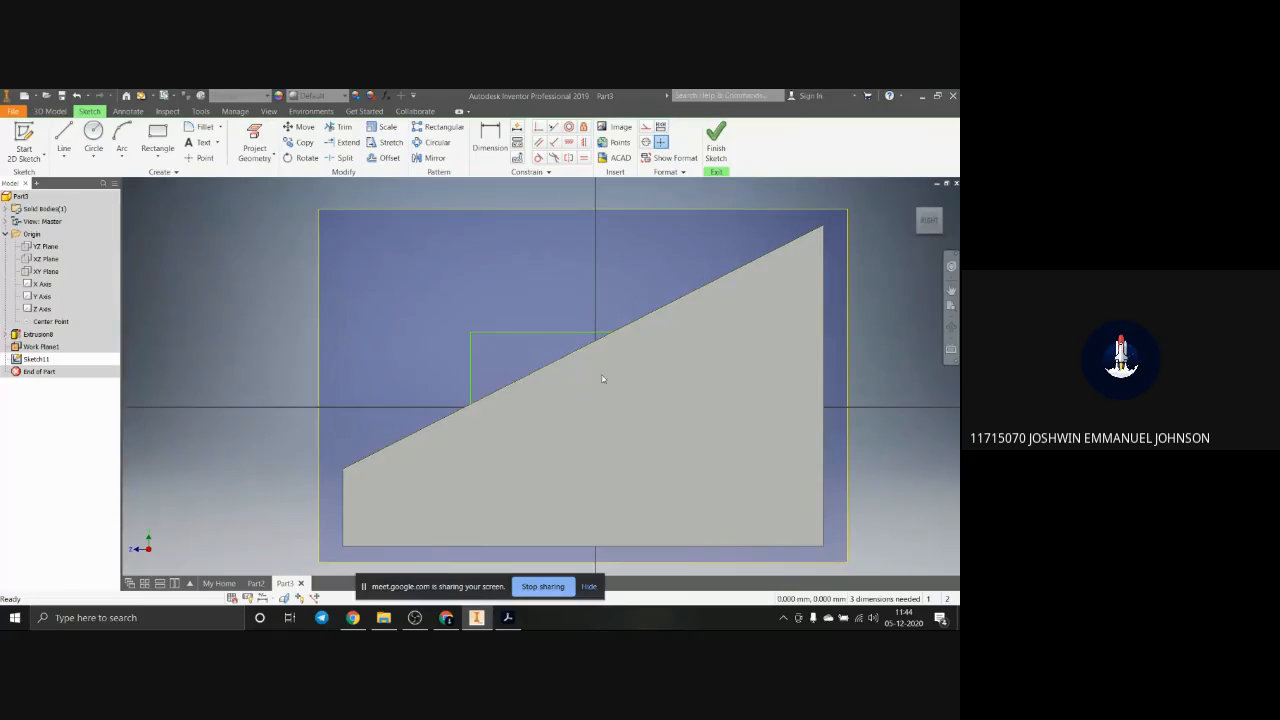
mouse_move(602, 375)
middle_mouse_down("shift")
mouse_move(609, 383)
mouse_move(600, 377)
middle_mouse_up("shift")
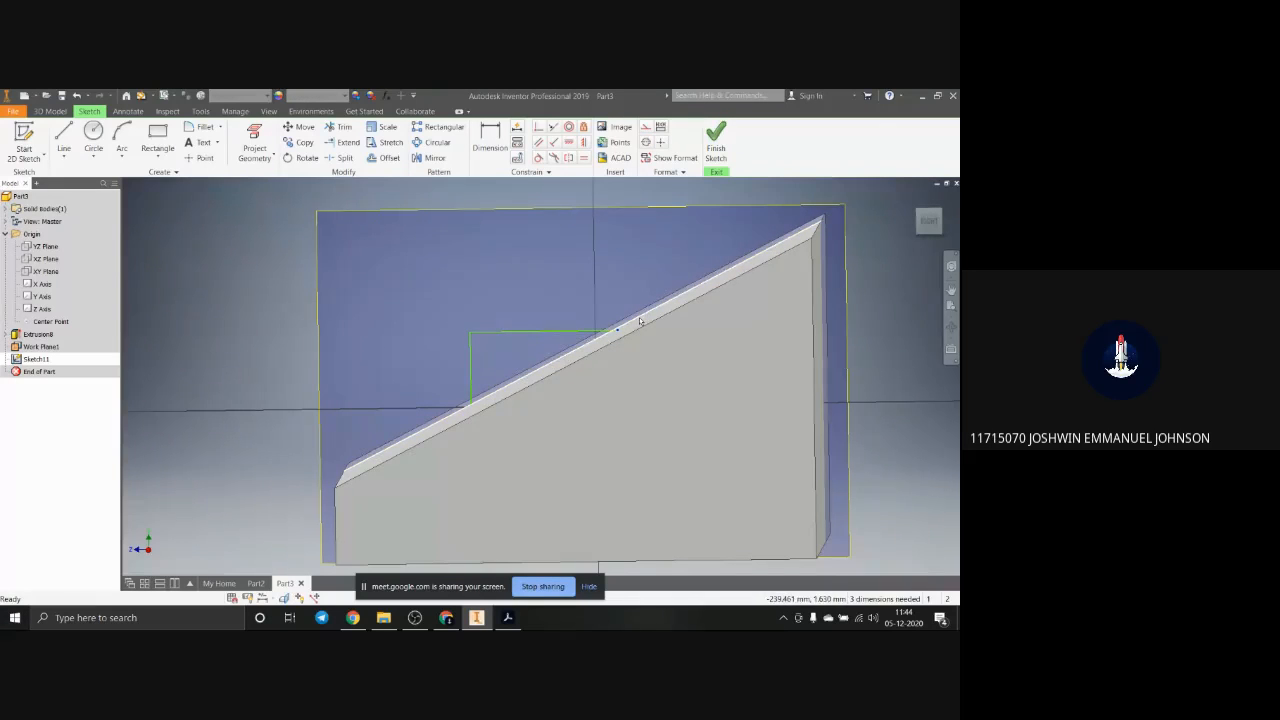
left_click(640, 321)
left_click(537, 129)
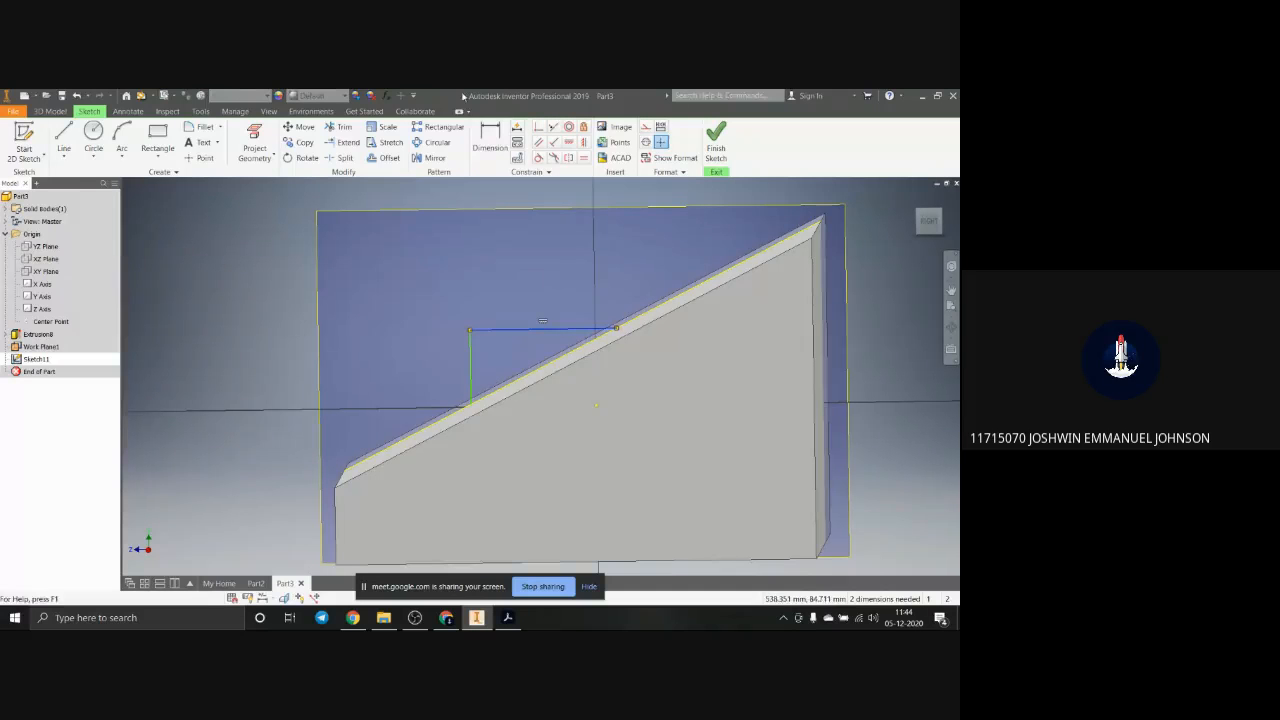
Step: Dimension the profile's horizontal line to 25 mm
key("d")
left_click(542, 329)
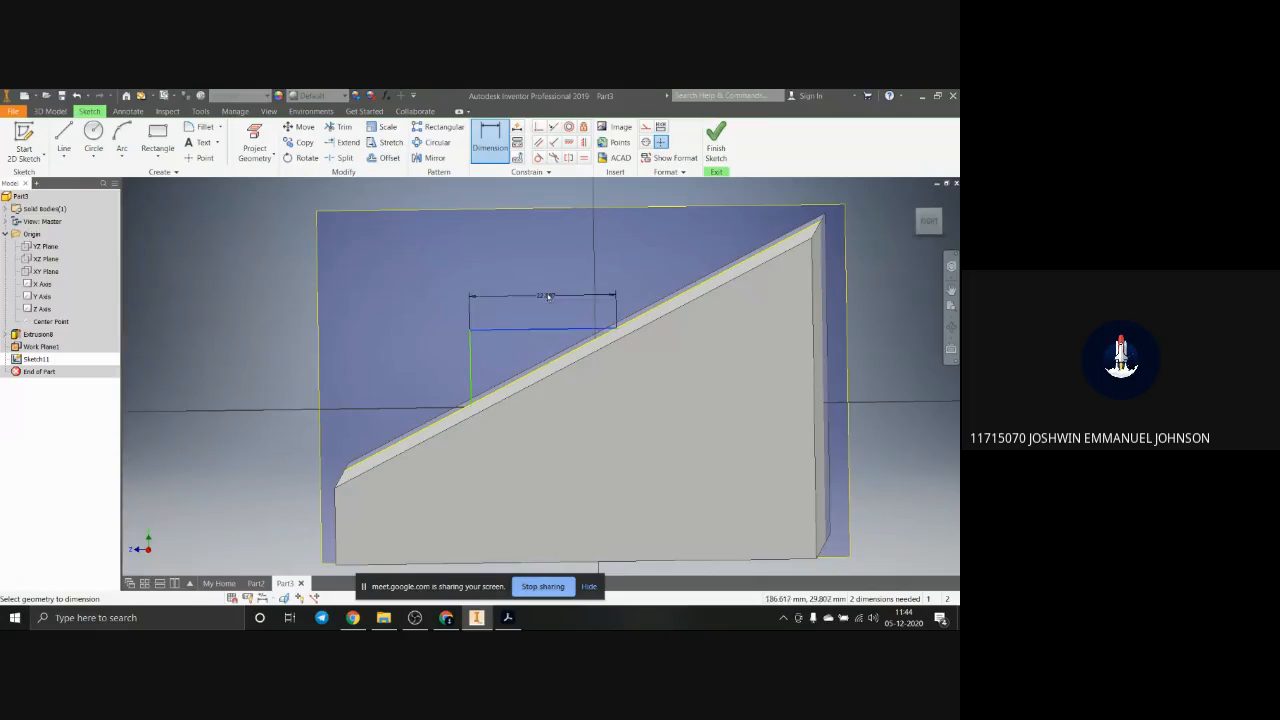
left_click(550, 291)
type("25")
key("Return")
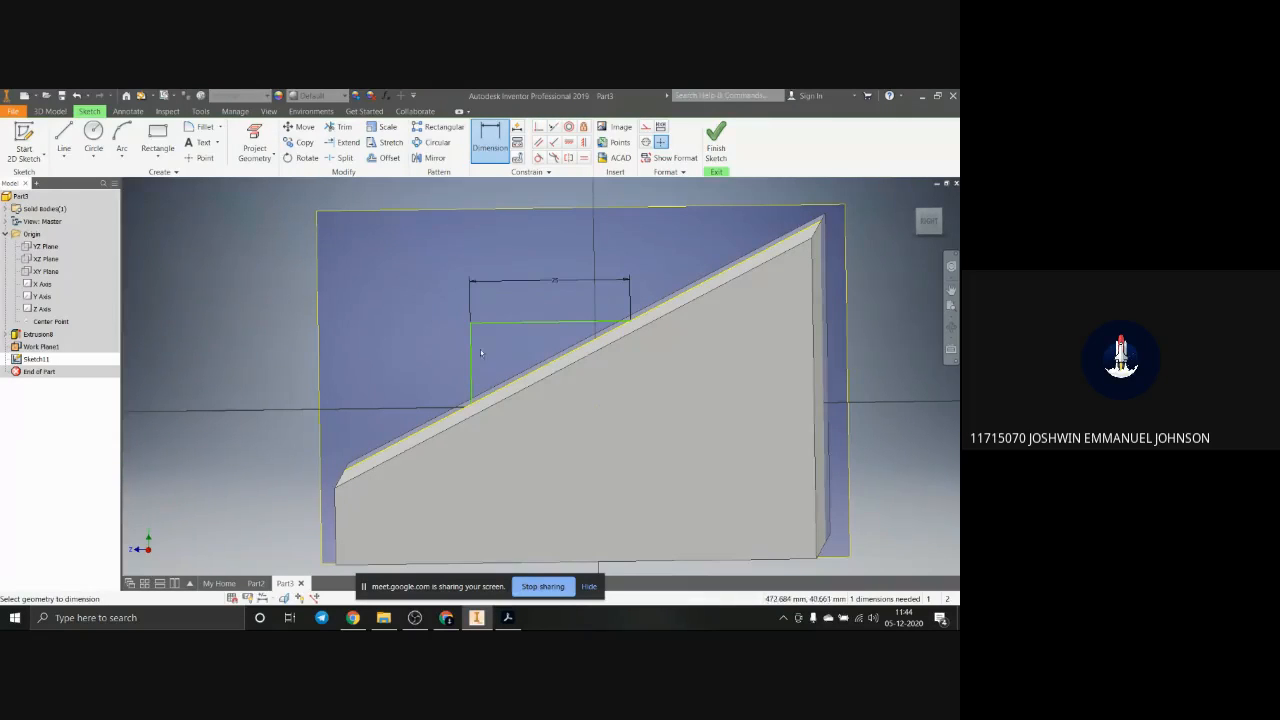
Step: Try to add a length dimension to the profile's vertical line
left_click(471, 352)
left_click(442, 365)
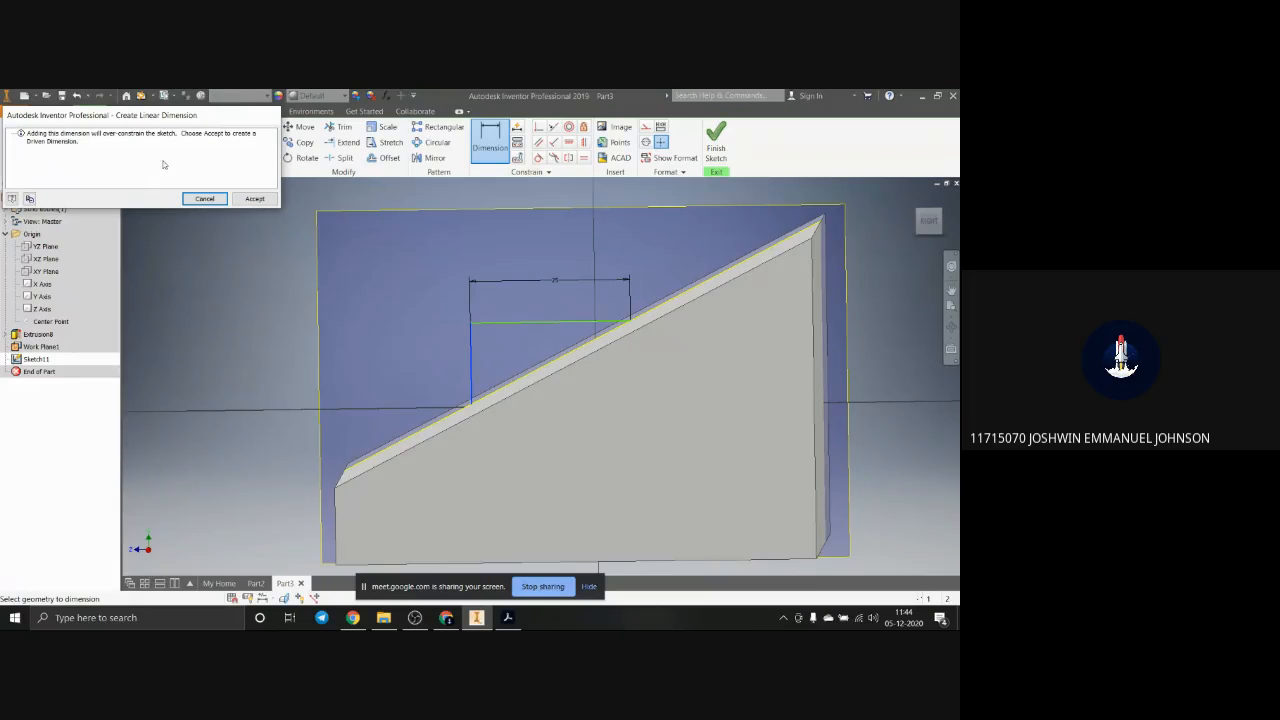
key("Escape")
key("Escape")
Step: Remove the side line's vertical constraint and dimension its length to 16 mm
left_click(472, 391)
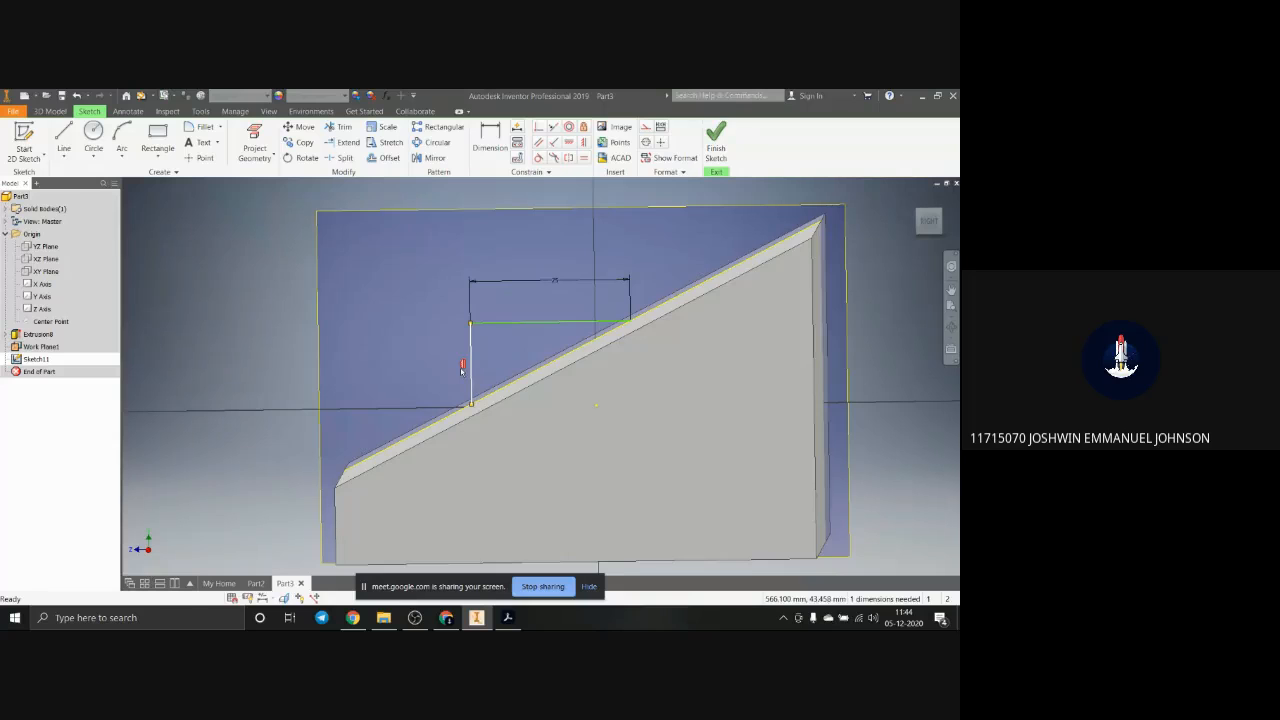
scroll(537, 395, "up", 3)
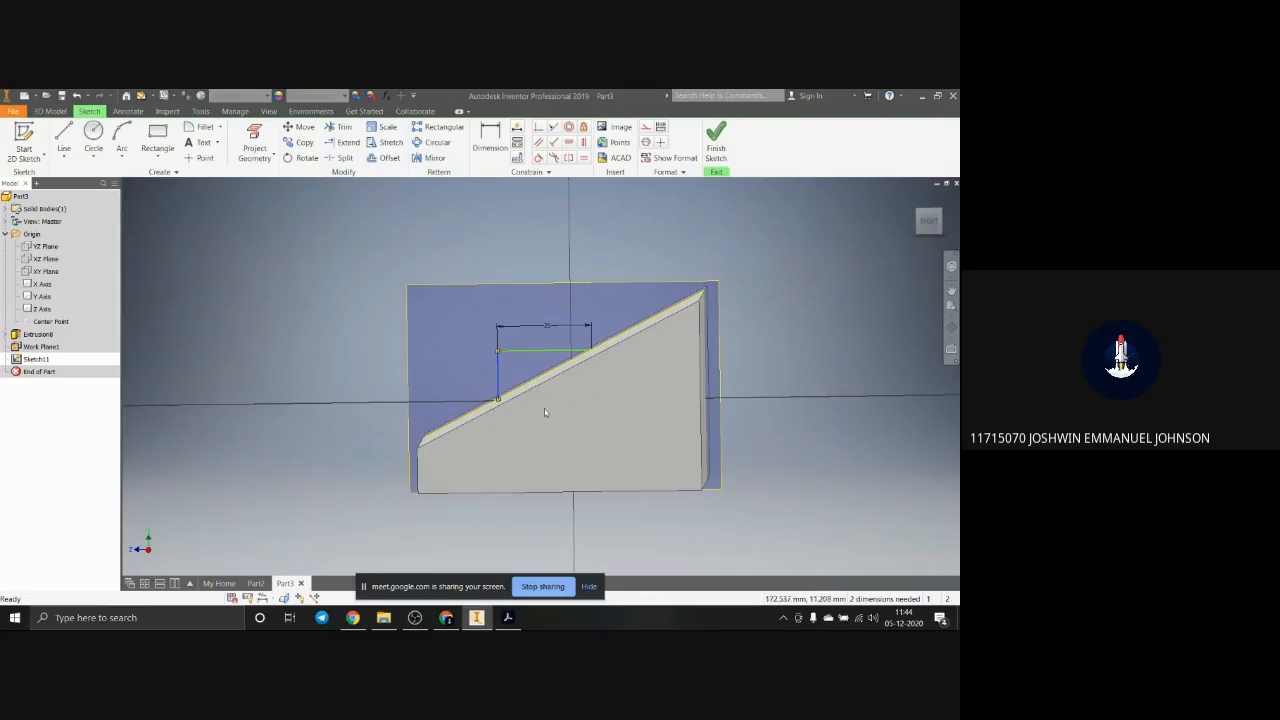
middle_click_drag(552, 412, 530, 380, "shift")
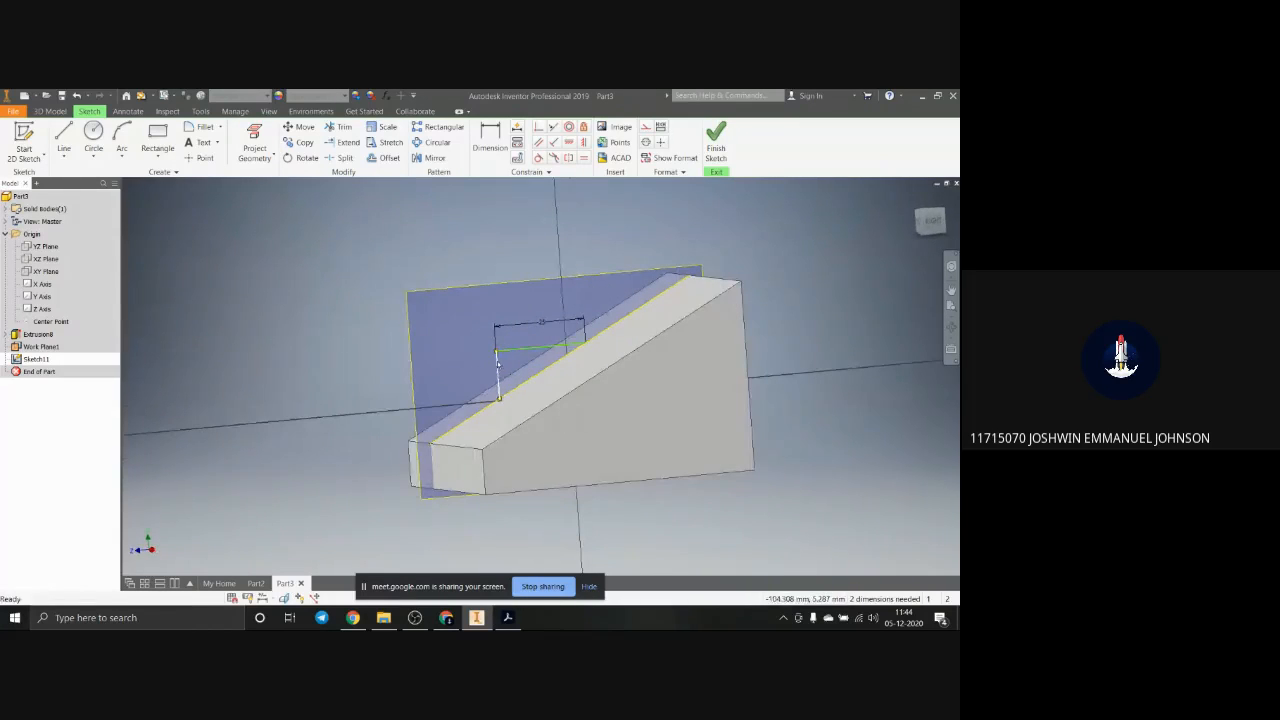
left_click(499, 147)
left_click(498, 372)
left_click(464, 378)
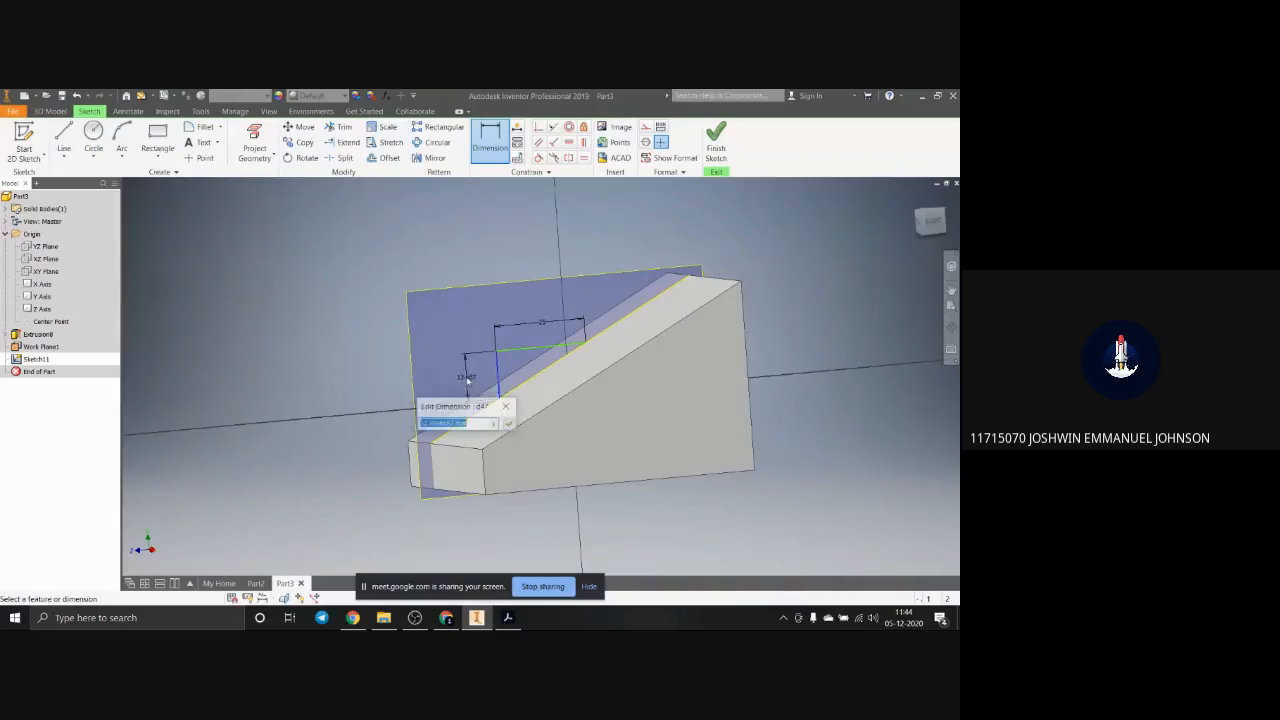
type("16")
key("Return")
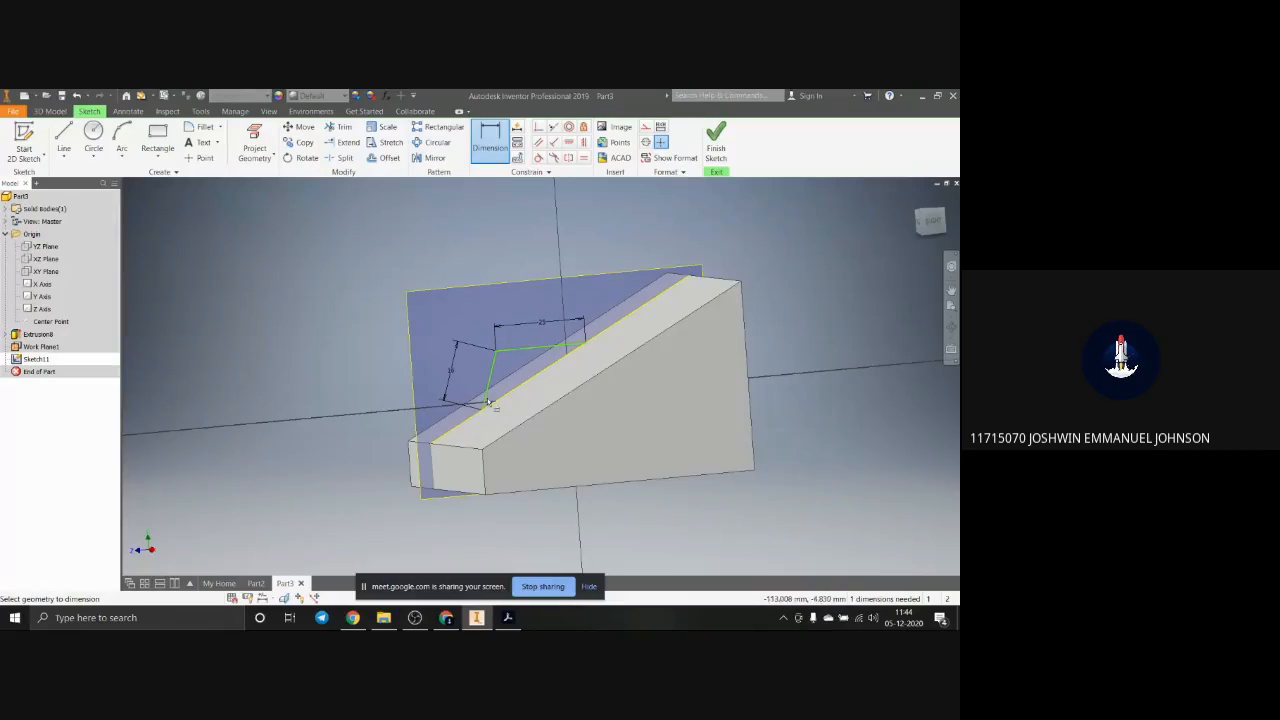
Step: Release the horizontal line's end from the sloped edge and make the 16 mm side line vertical
left_click(585, 345)
key("Escape")
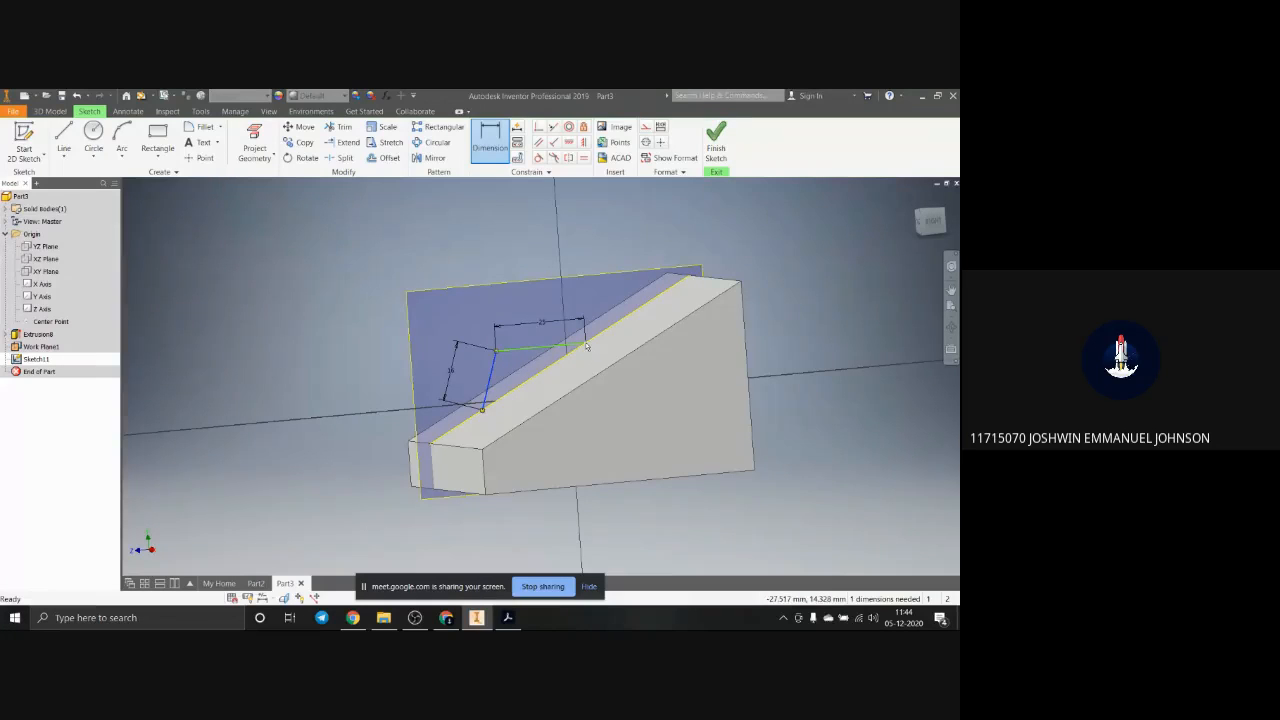
key("Escape")
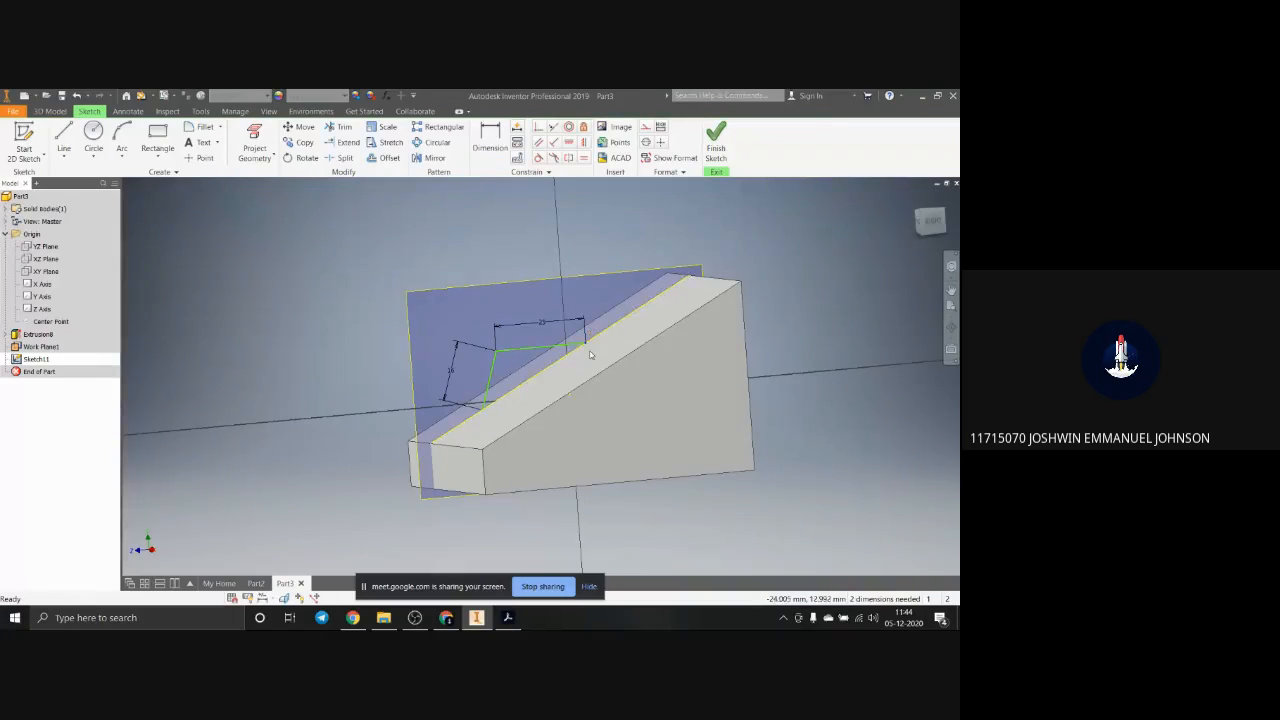
left_click(490, 373)
left_click(584, 142)
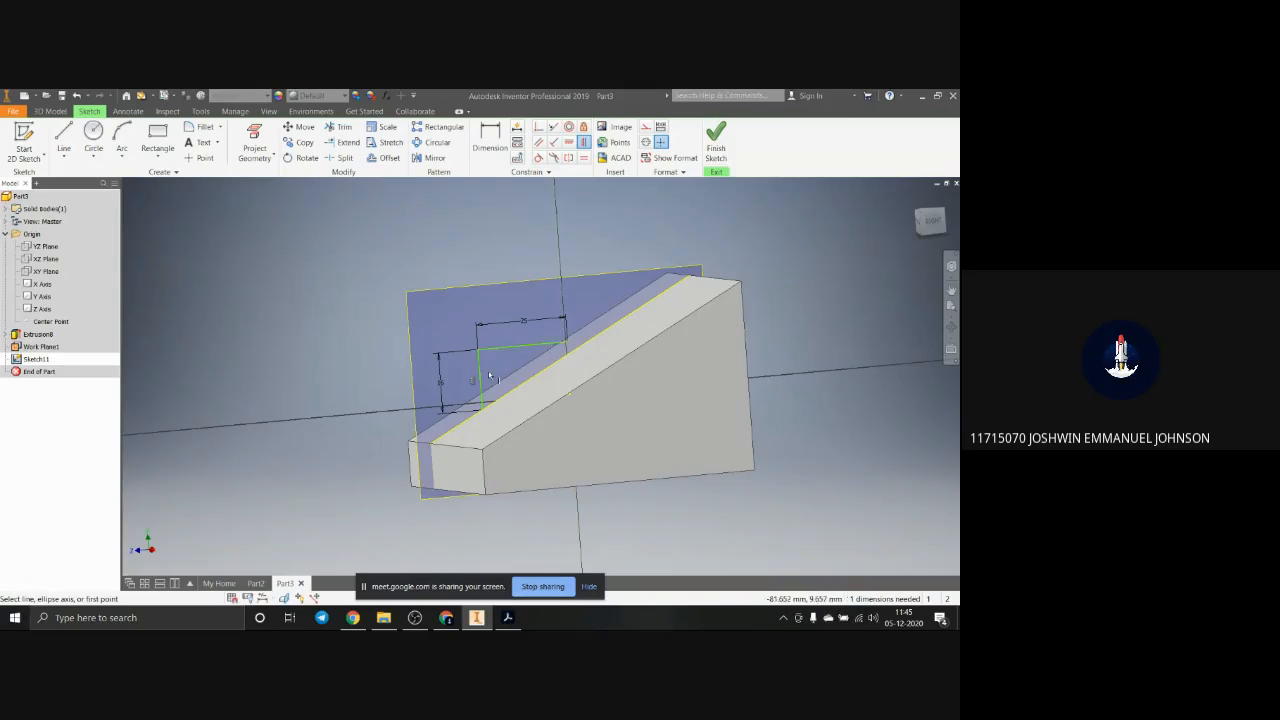
Step: Try to make the 25 mm horizontal line's free end coincident with the sloped edge
left_click(568, 345)
left_click(541, 128)
left_click(530, 345)
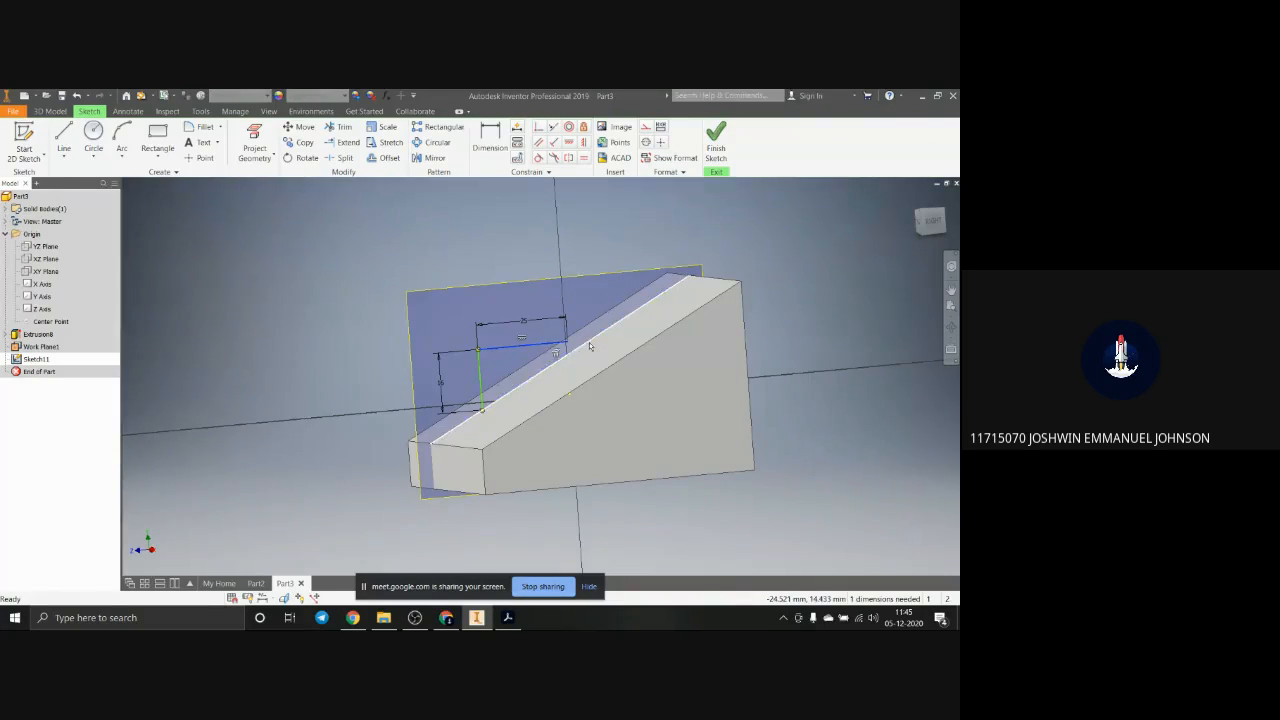
left_click(590, 346)
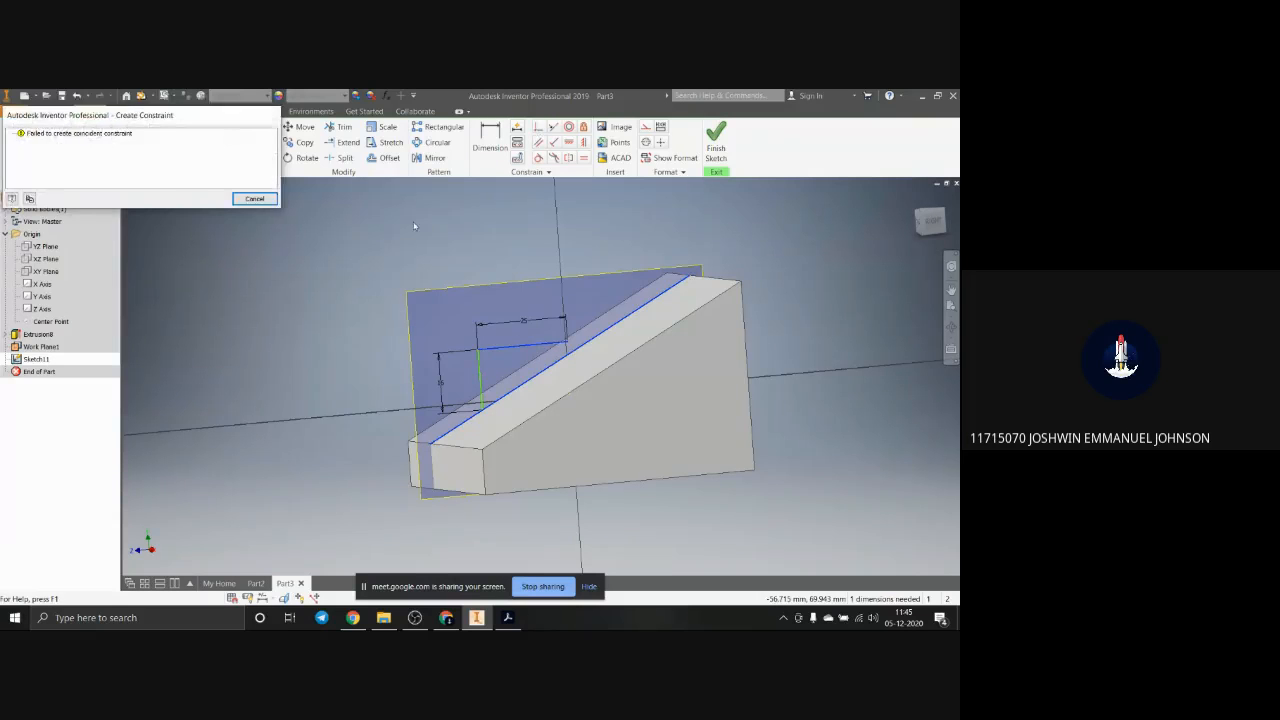
key("Escape")
key("Escape")
Step: Move the profile down along the slope and delete the horizontal line's 25 mm dimension
mouse_move(482, 397)
left_mouse_down()
mouse_move(540, 374)
mouse_move(461, 441)
left_mouse_up()
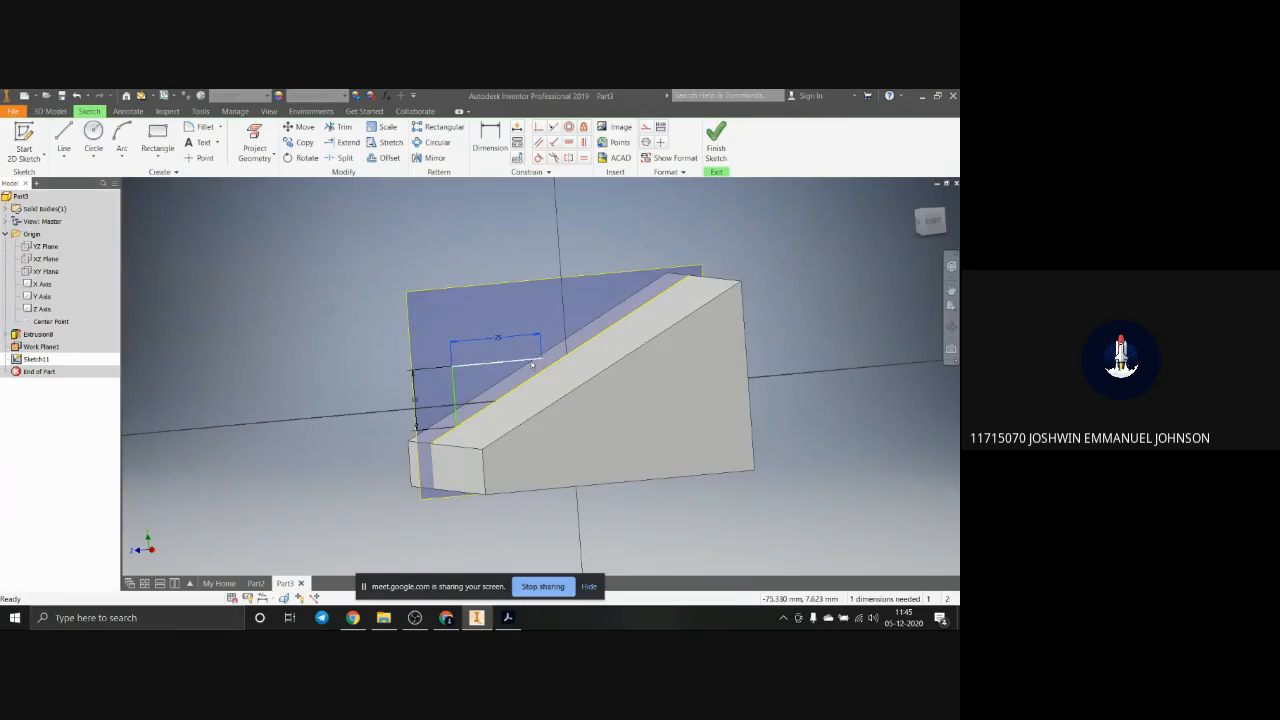
key("Delete")
left_click_drag(497, 367, 533, 362)
Step: Try again to constrain the undimensioned horizontal line's end to the sloped edge with a coincident constraint
left_click(535, 358)
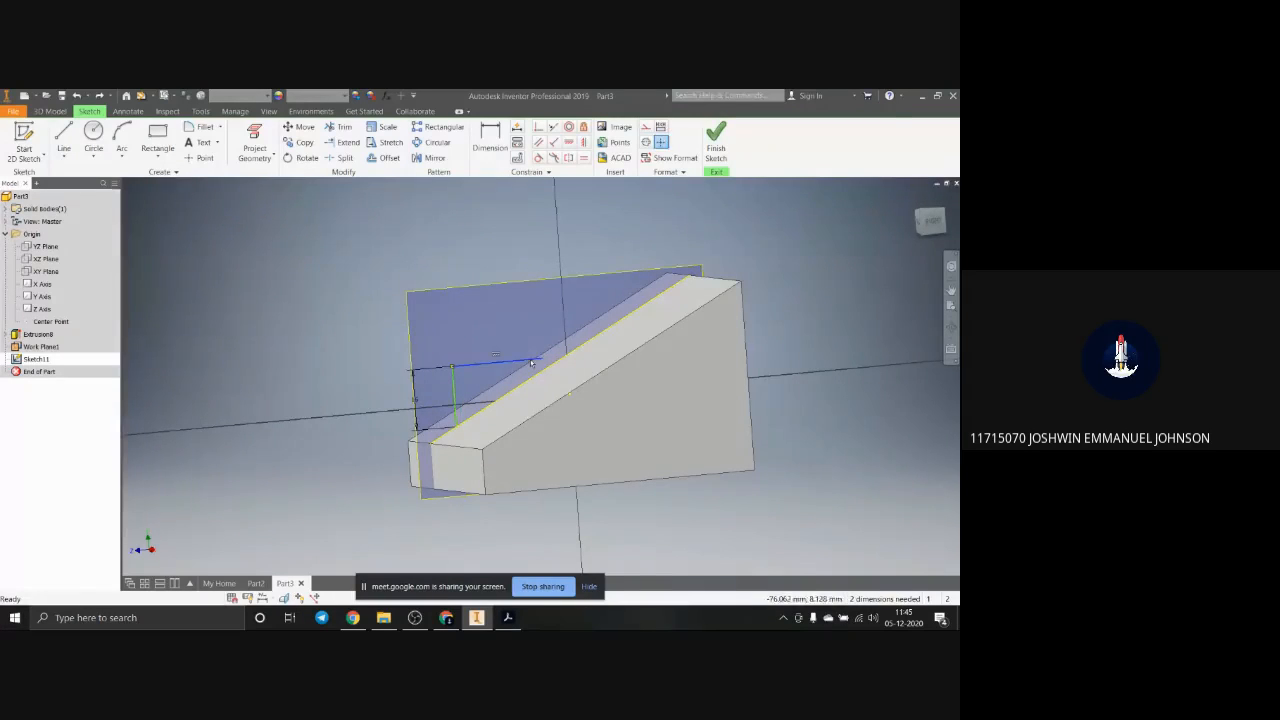
left_click(585, 345, "ctrl")
left_click(538, 130)
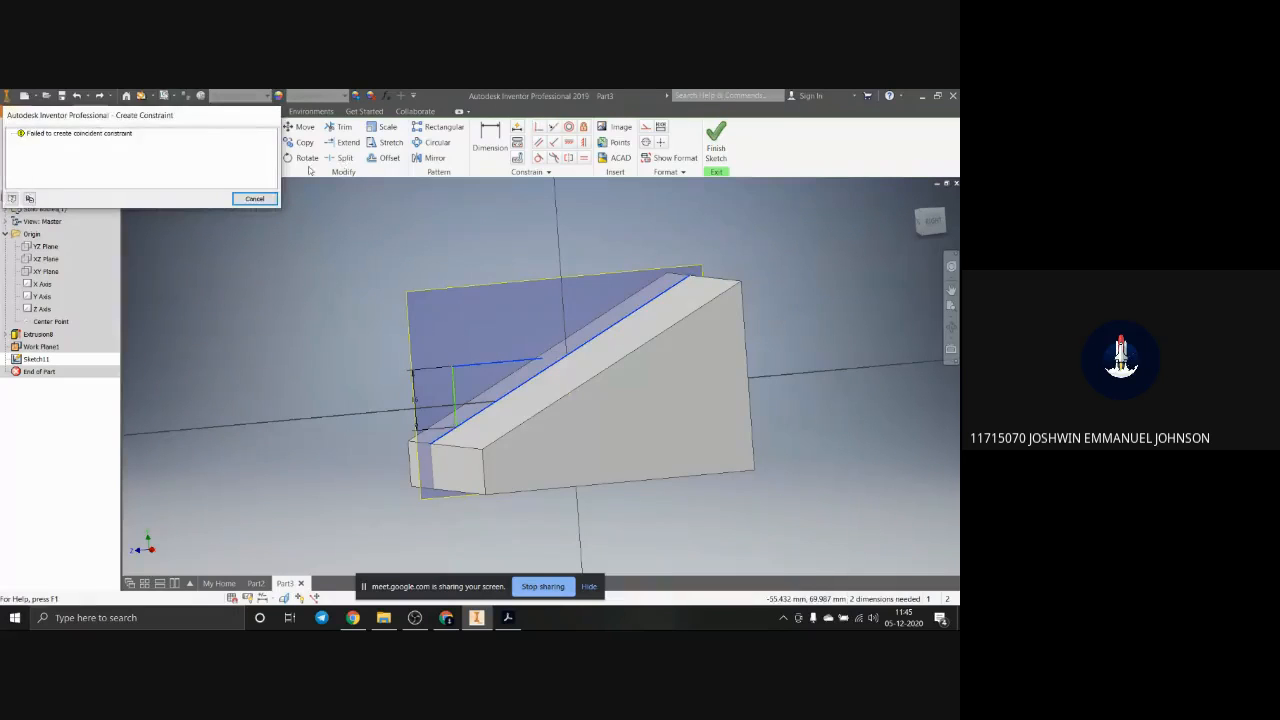
left_click(256, 198)
Step: Delete the profile's vertical line, its 16 mm dimension and the horizontal line in the Right view
mouse_move(464, 385)
left_mouse_down()
mouse_move(477, 399)
mouse_move(505, 385)
left_mouse_up()
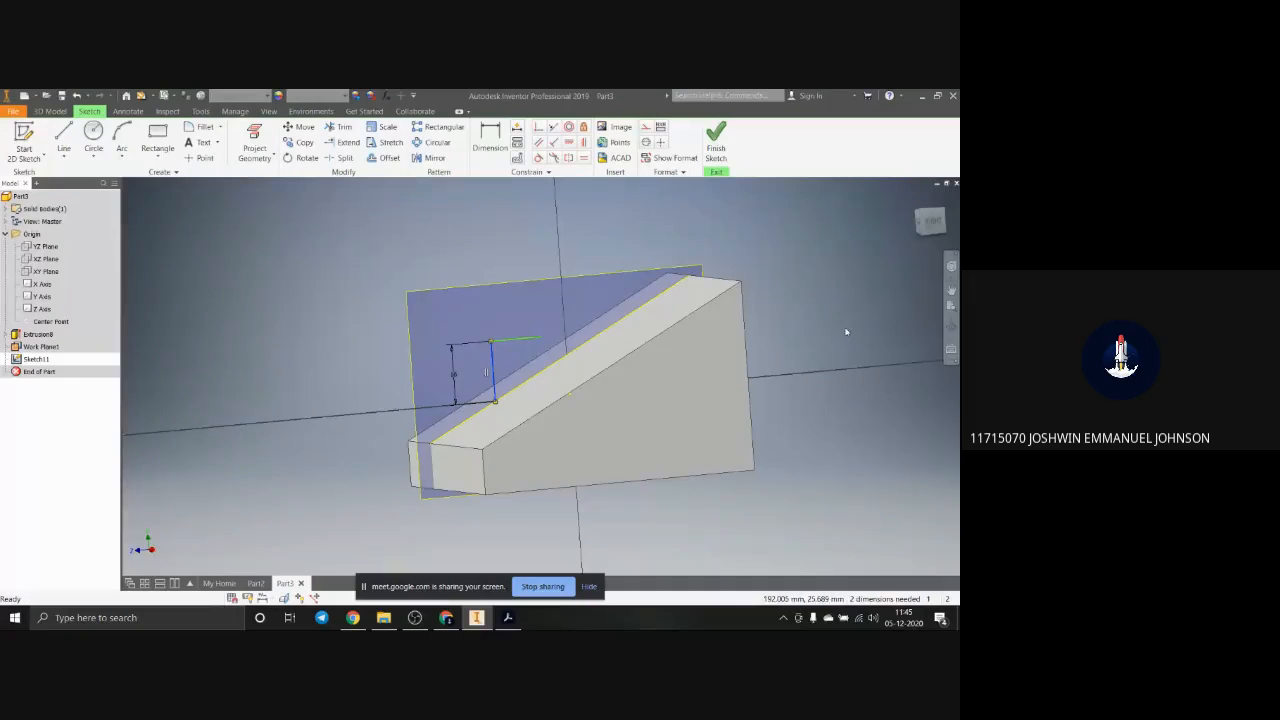
left_click(932, 222)
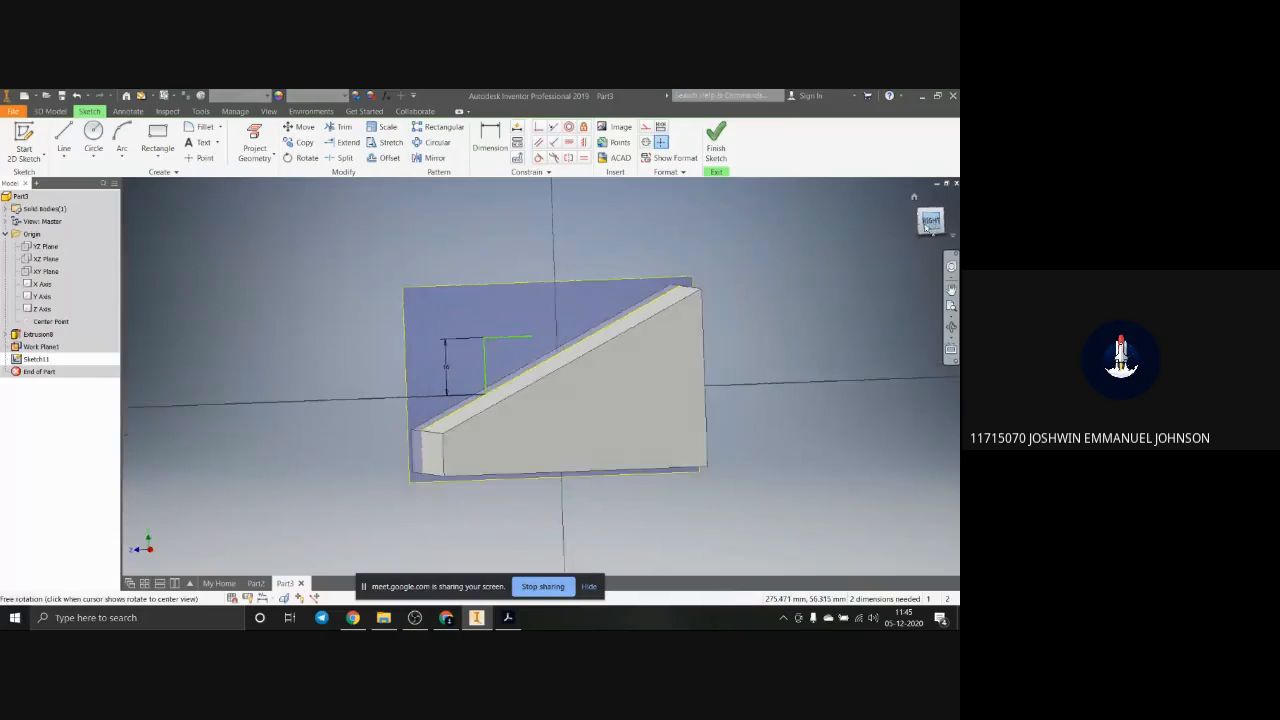
left_click(479, 352)
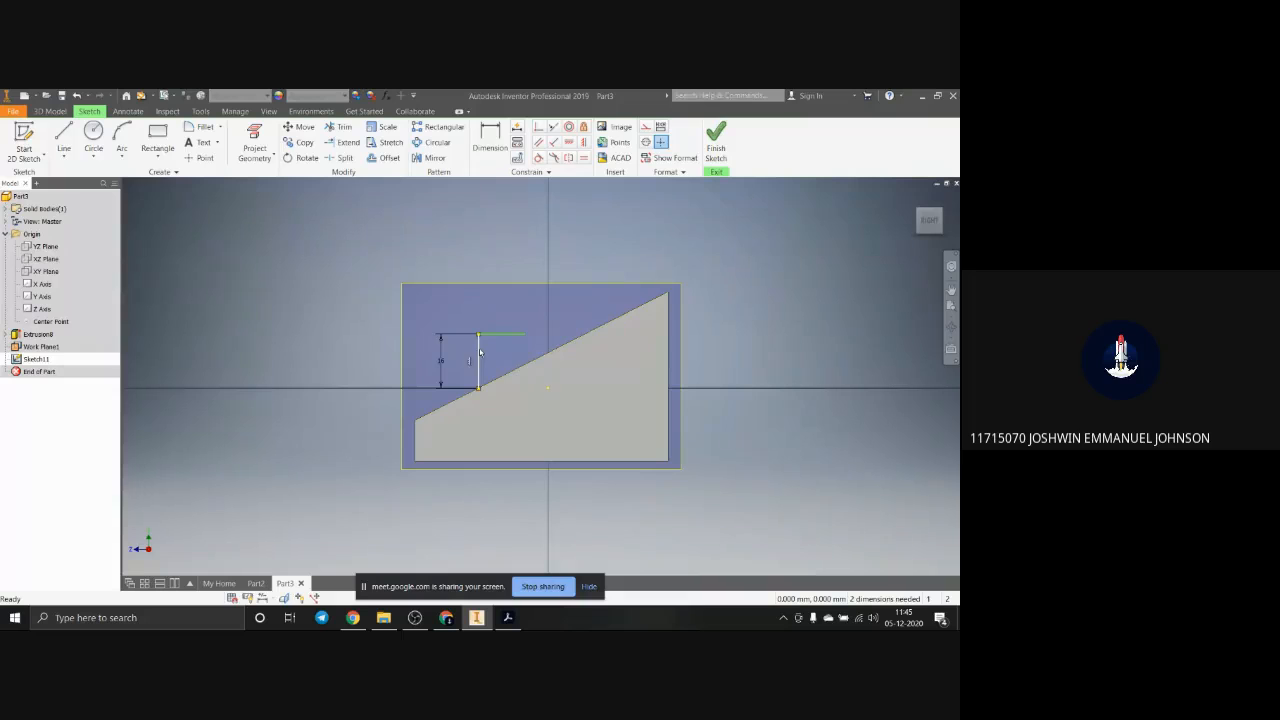
key("Delete")
Step: Draw a 16 mm vertical line up from the sloped edge and a horizontal line about 16 mm long from its top end toward the slope
left_click(63, 138)
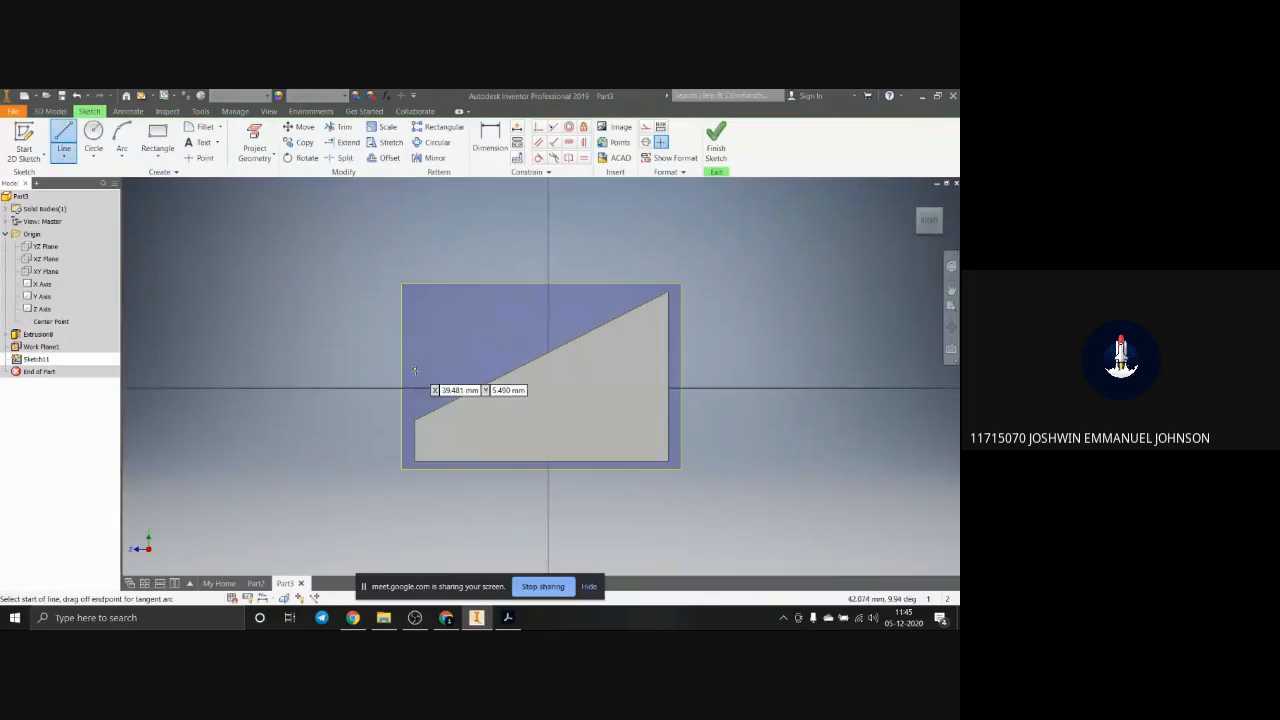
left_click(467, 392)
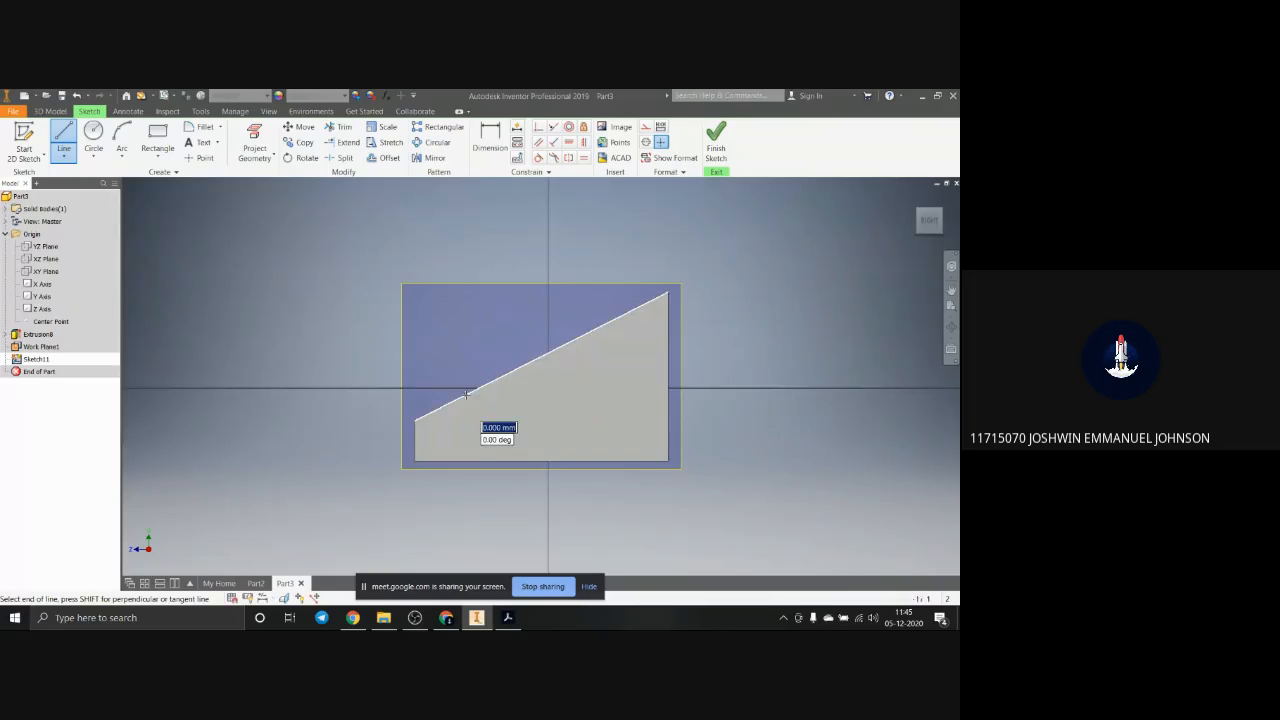
left_click(465, 340)
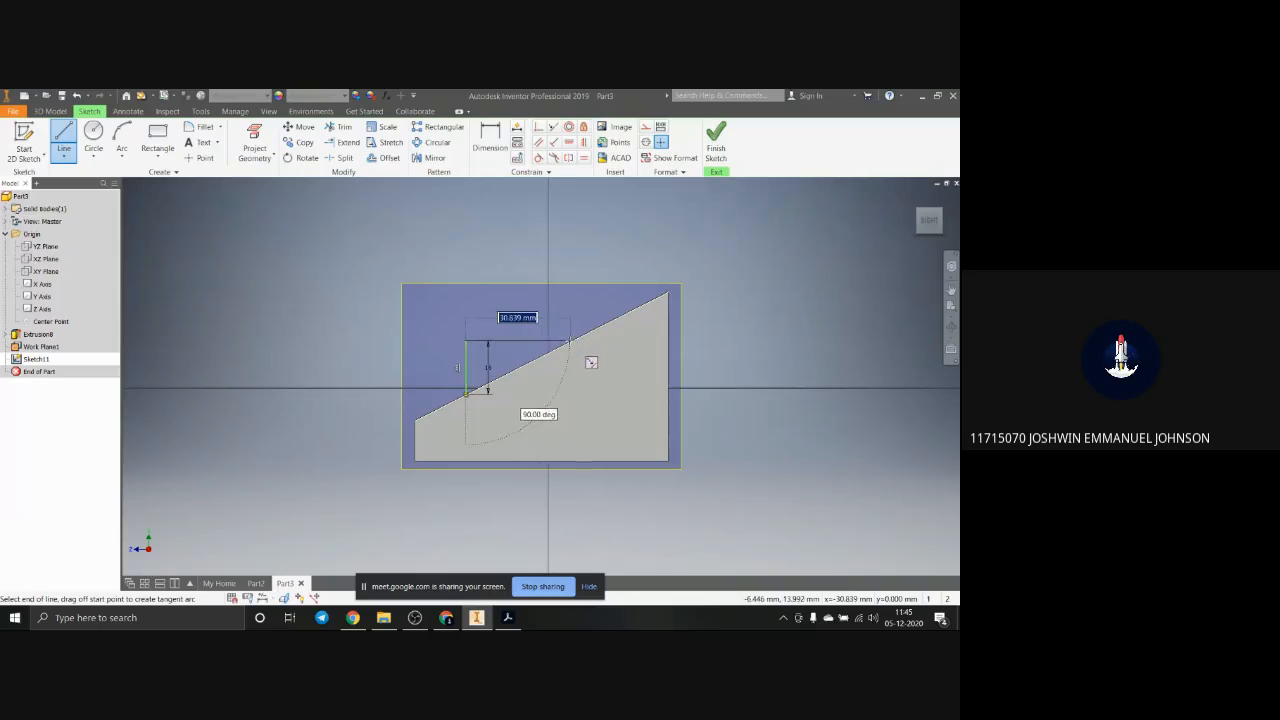
left_click(522, 342)
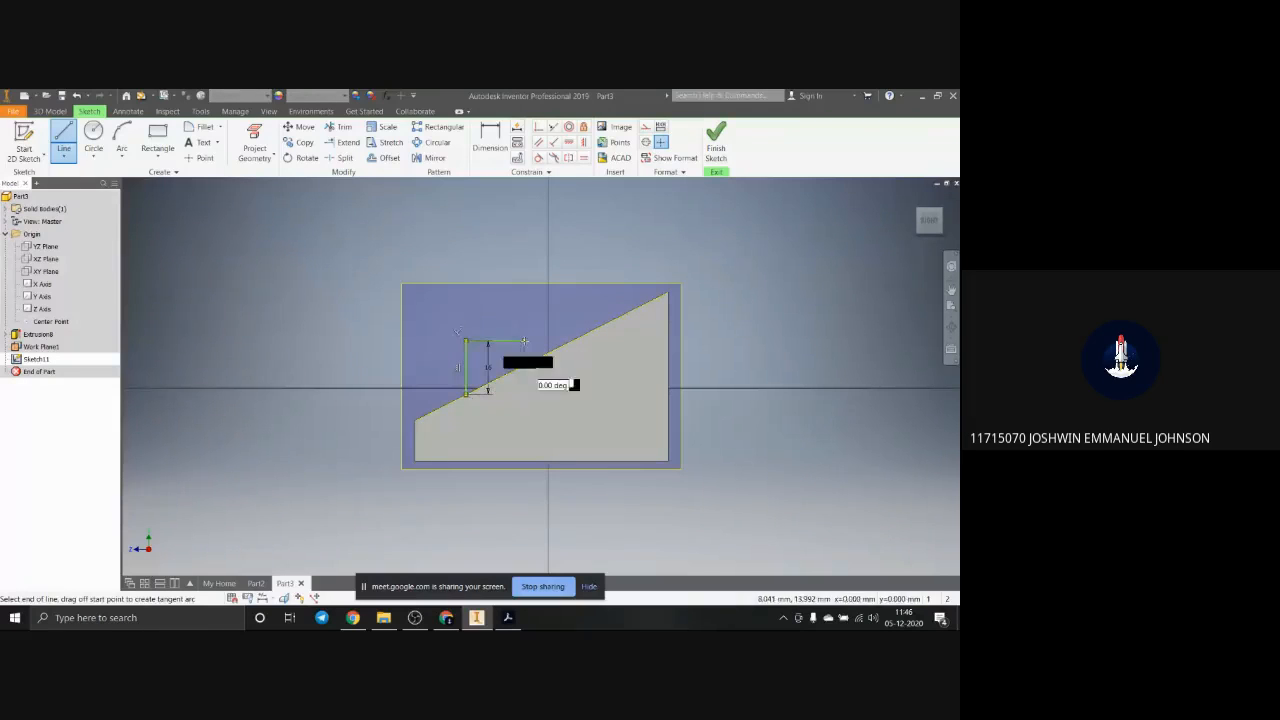
key("Escape")
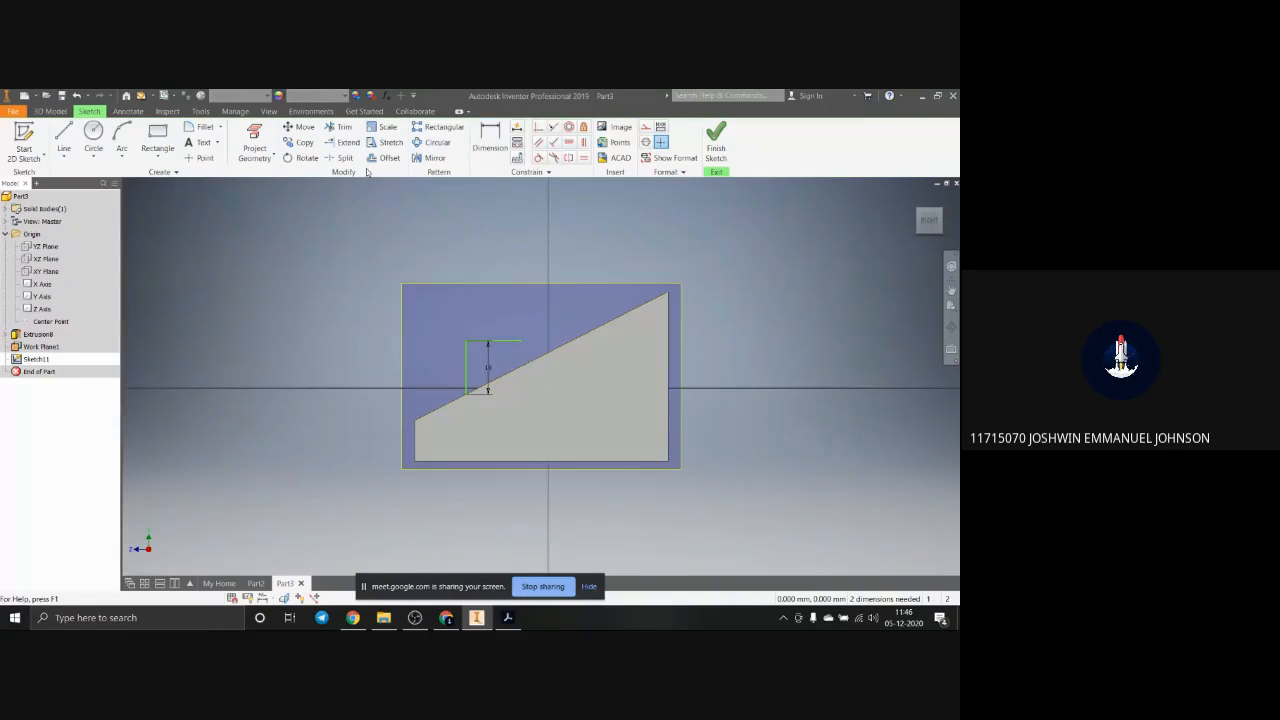
Step: Extend the profile's horizontal line to meet the sloped edge
left_click(347, 142)
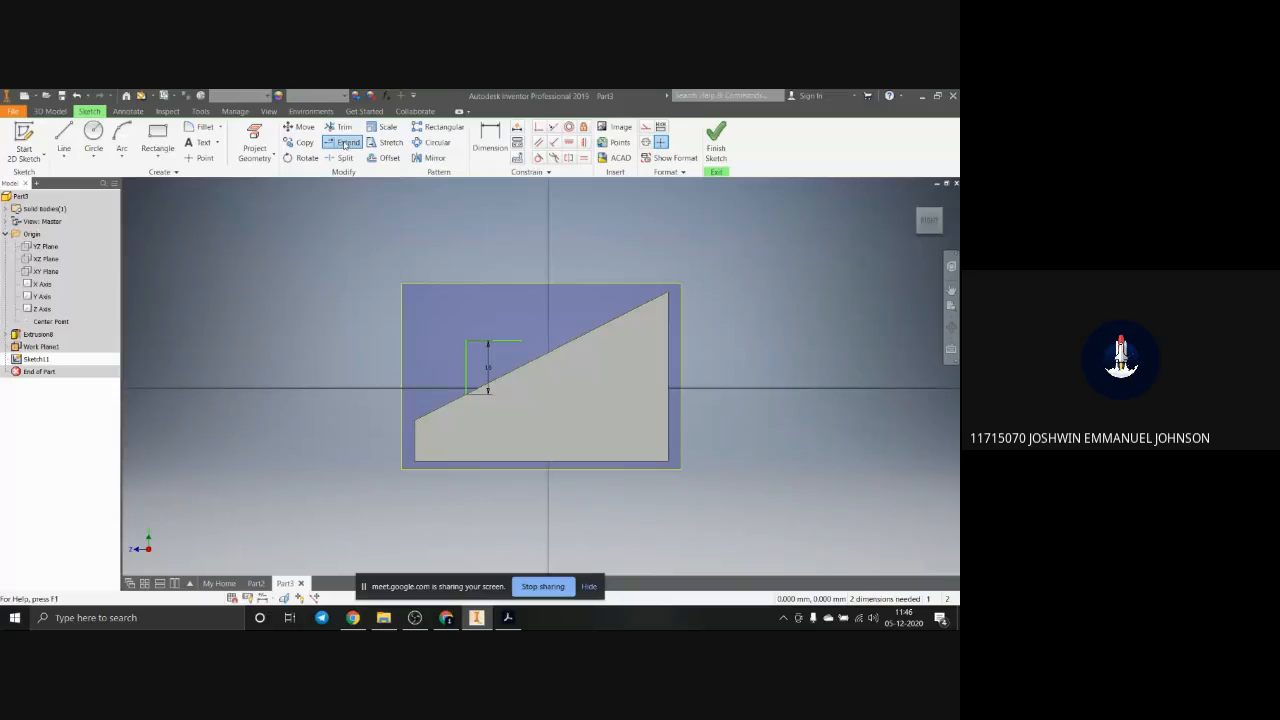
left_click(516, 342)
key("Escape")
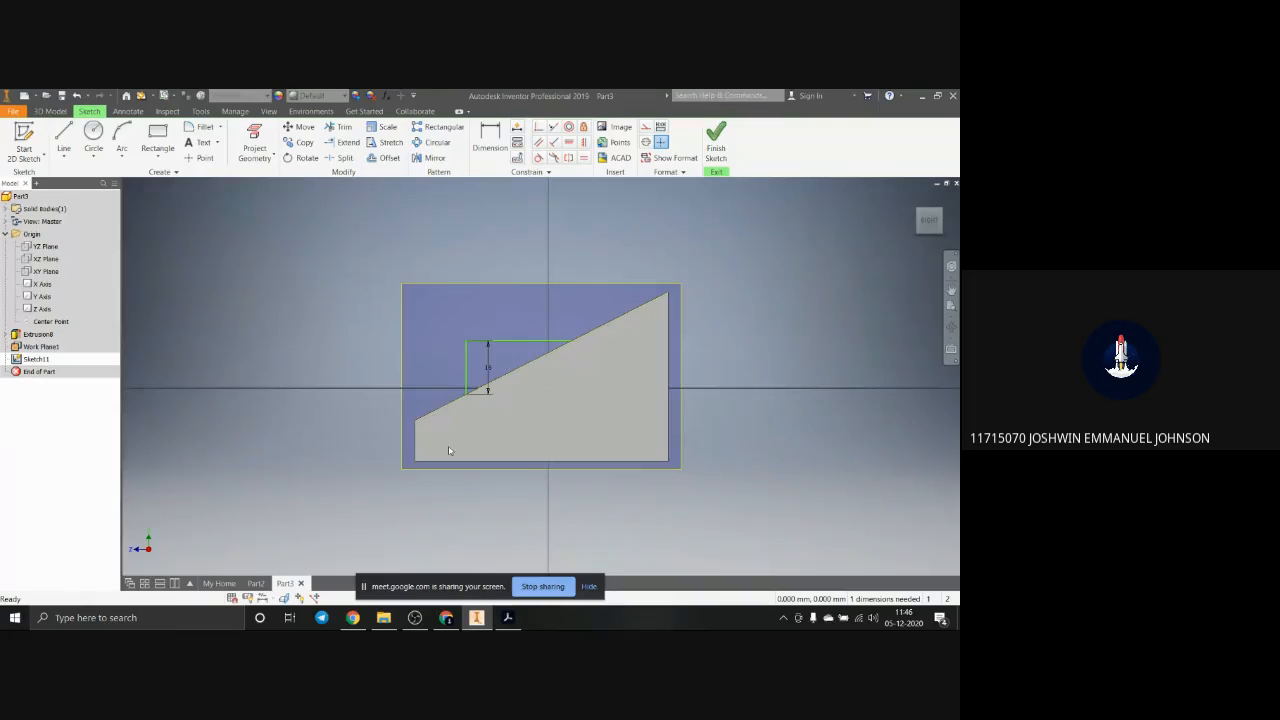
Step: Dimension the profile's vertical line 12 mm horizontally from the block's short vertical edge
middle_click_drag(457, 441, 468, 446, "shift")
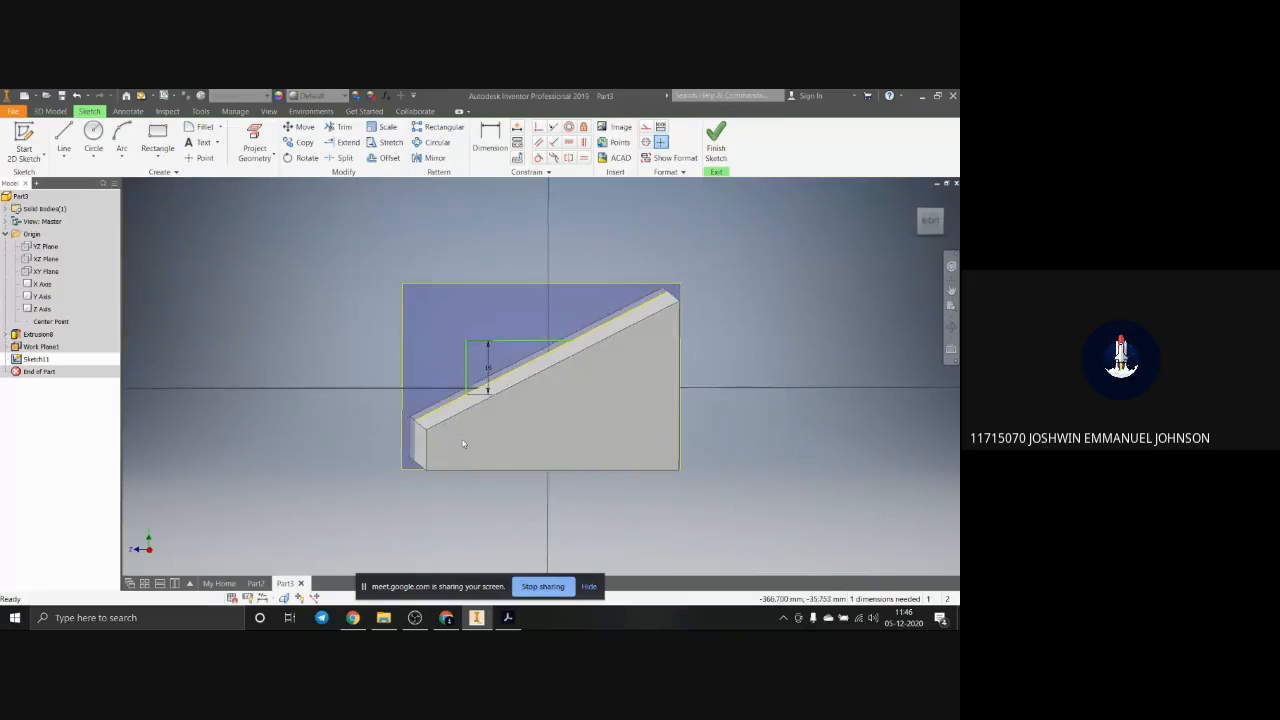
key("d")
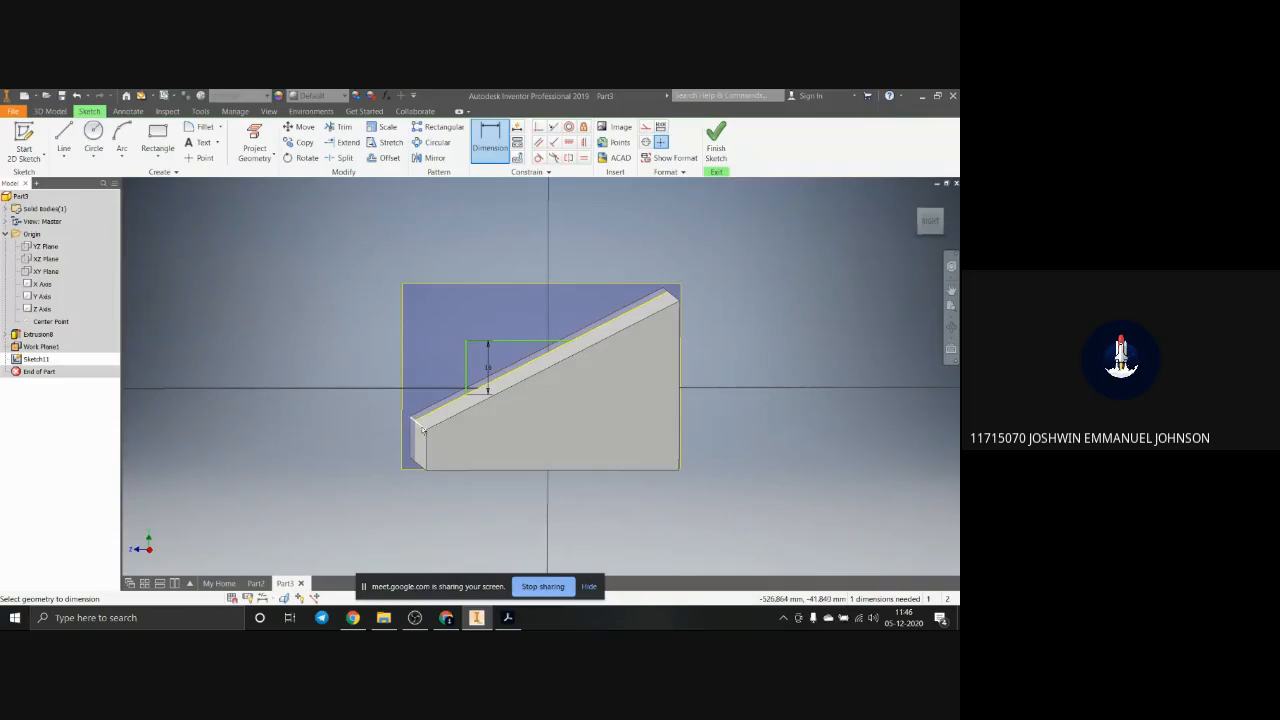
left_click(427, 444)
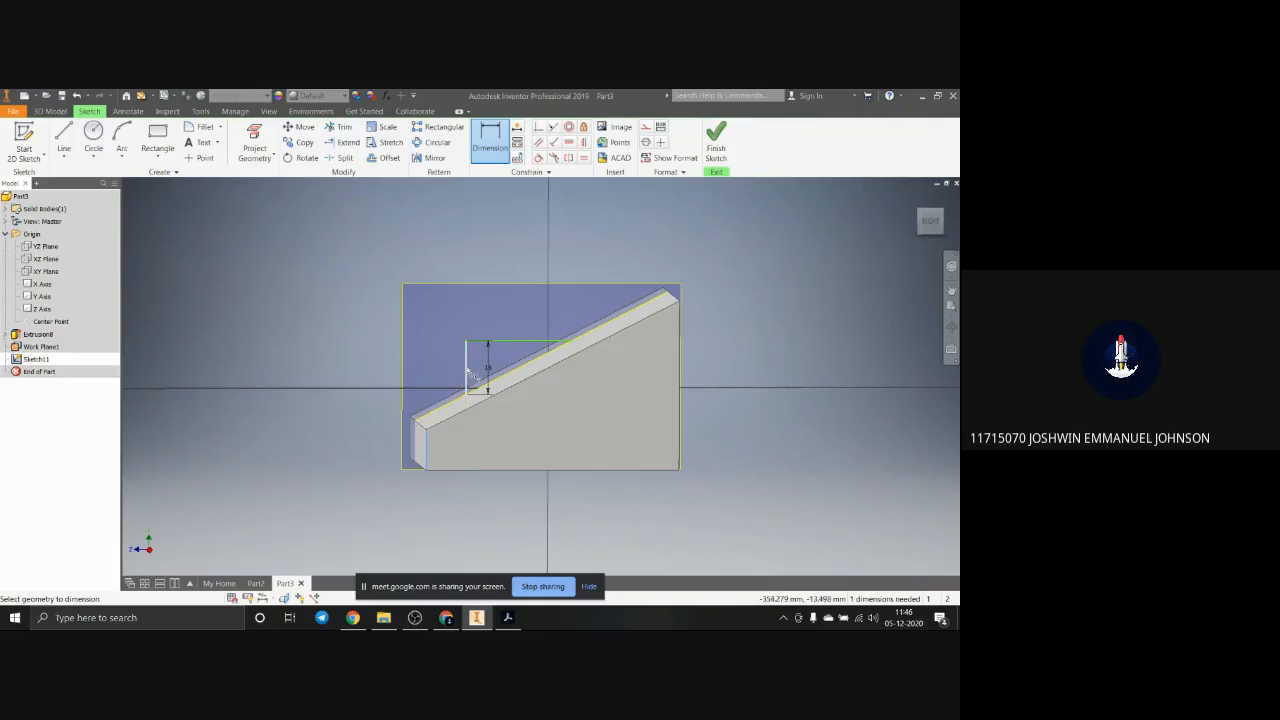
left_click(466, 362)
left_click(440, 356)
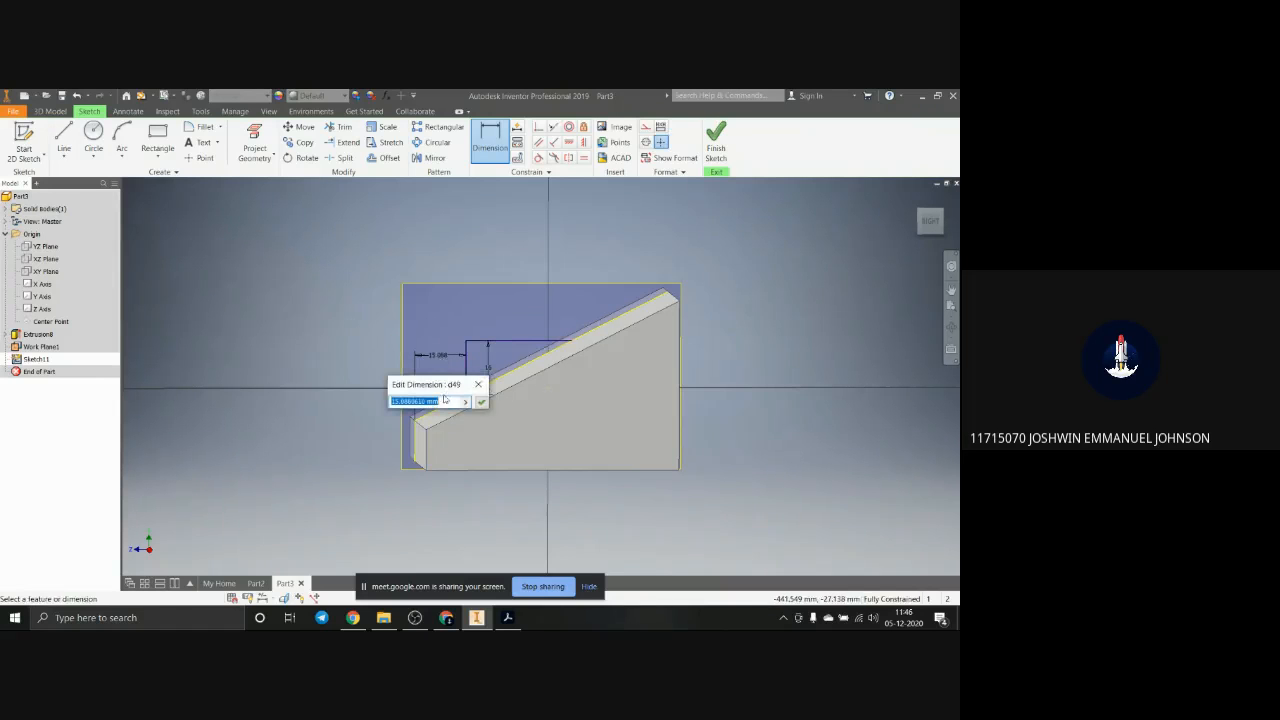
type("12")
key("Return")
mouse_move(493, 422)
middle_mouse_down("shift")
mouse_move(483, 417)
mouse_move(499, 425)
middle_mouse_up("shift")
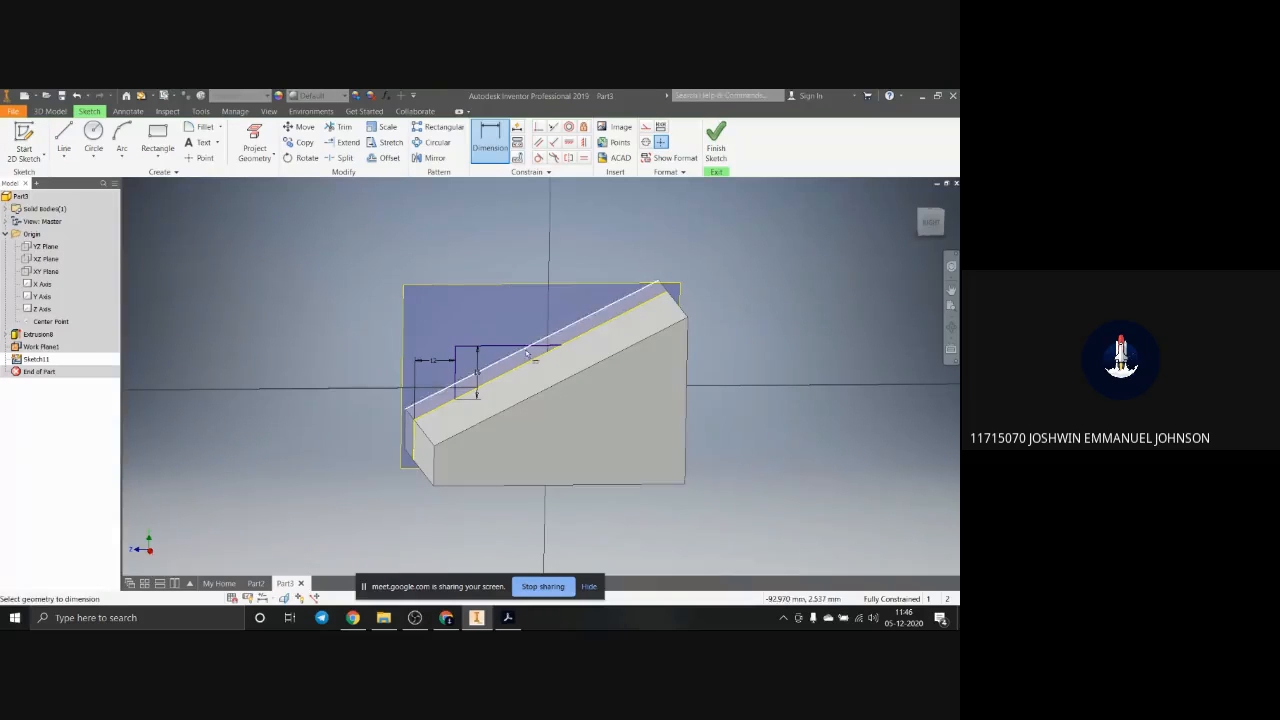
key("Escape")
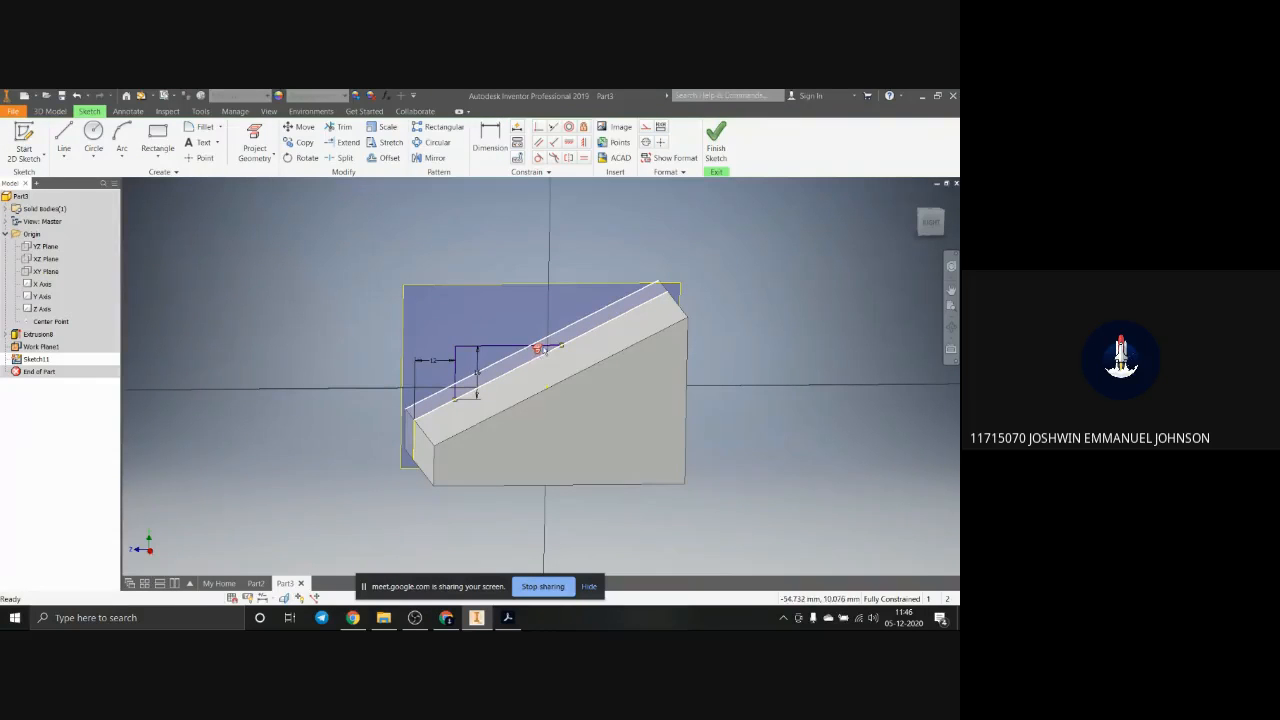
Step: Release the projected sloped edge from its reference and trim it on both sides of the profile to leave a closed triangle
key("Delete")
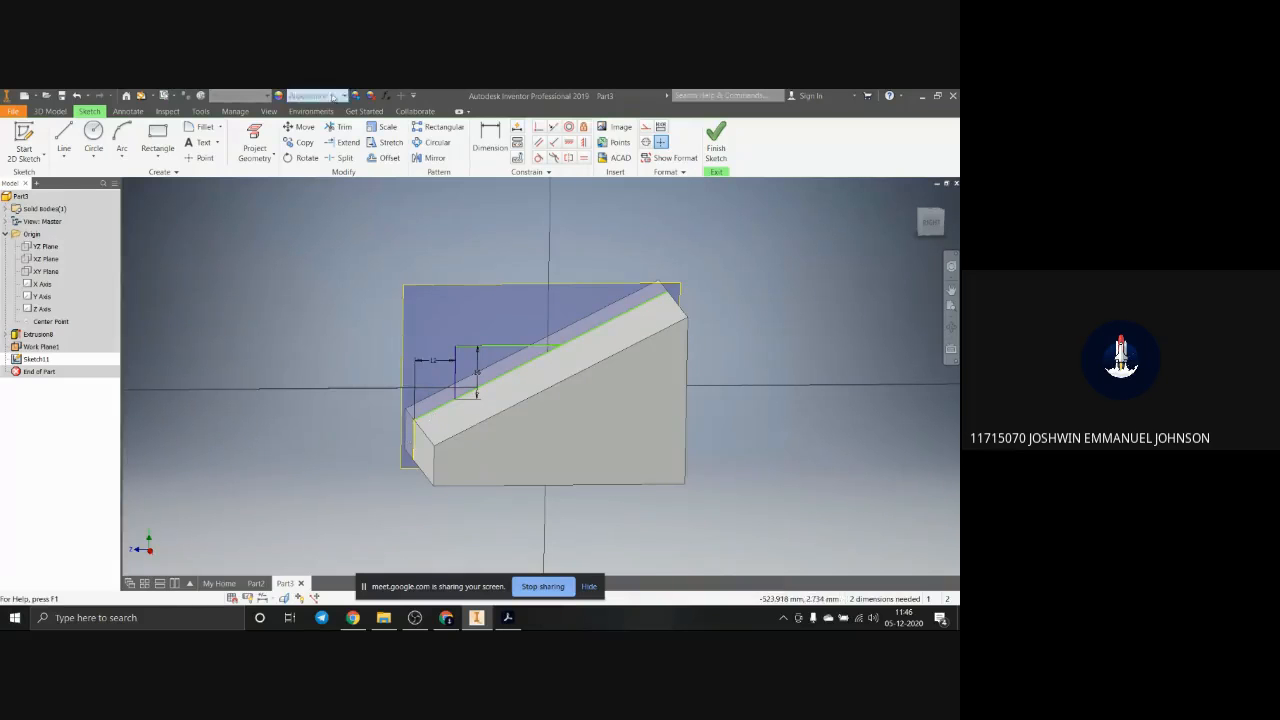
left_click(340, 127)
left_click(436, 411)
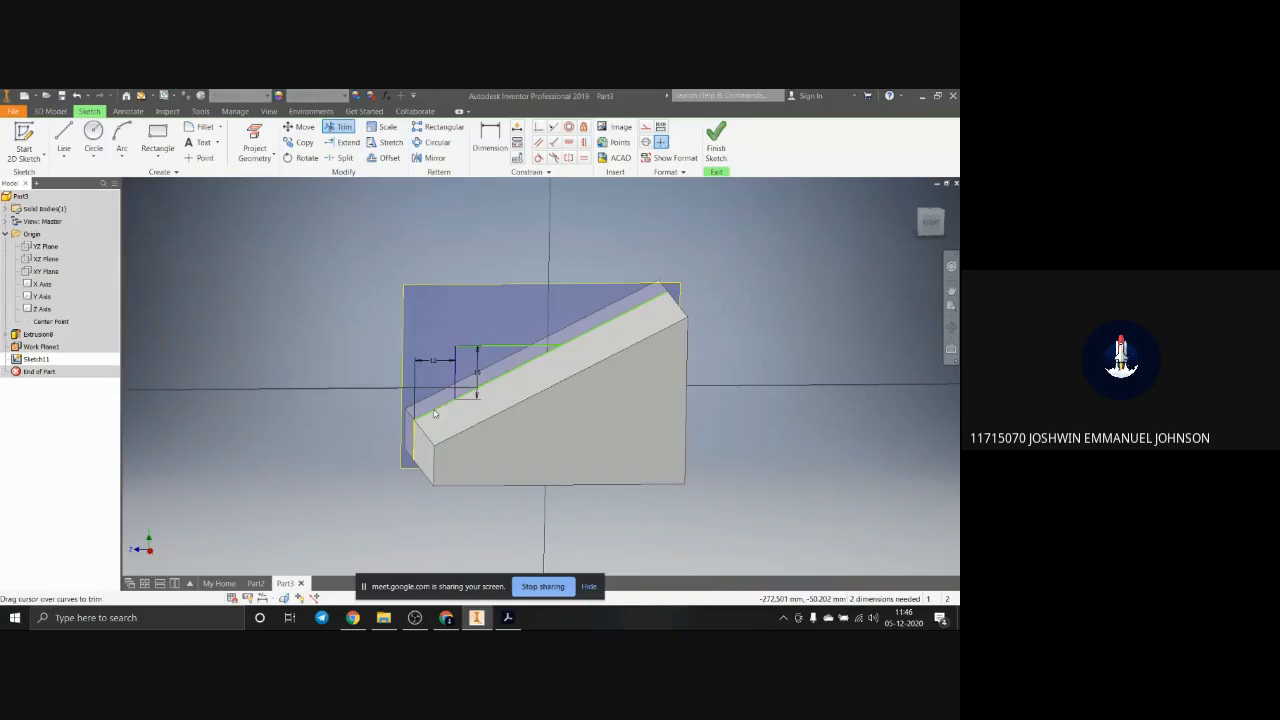
left_click(628, 336)
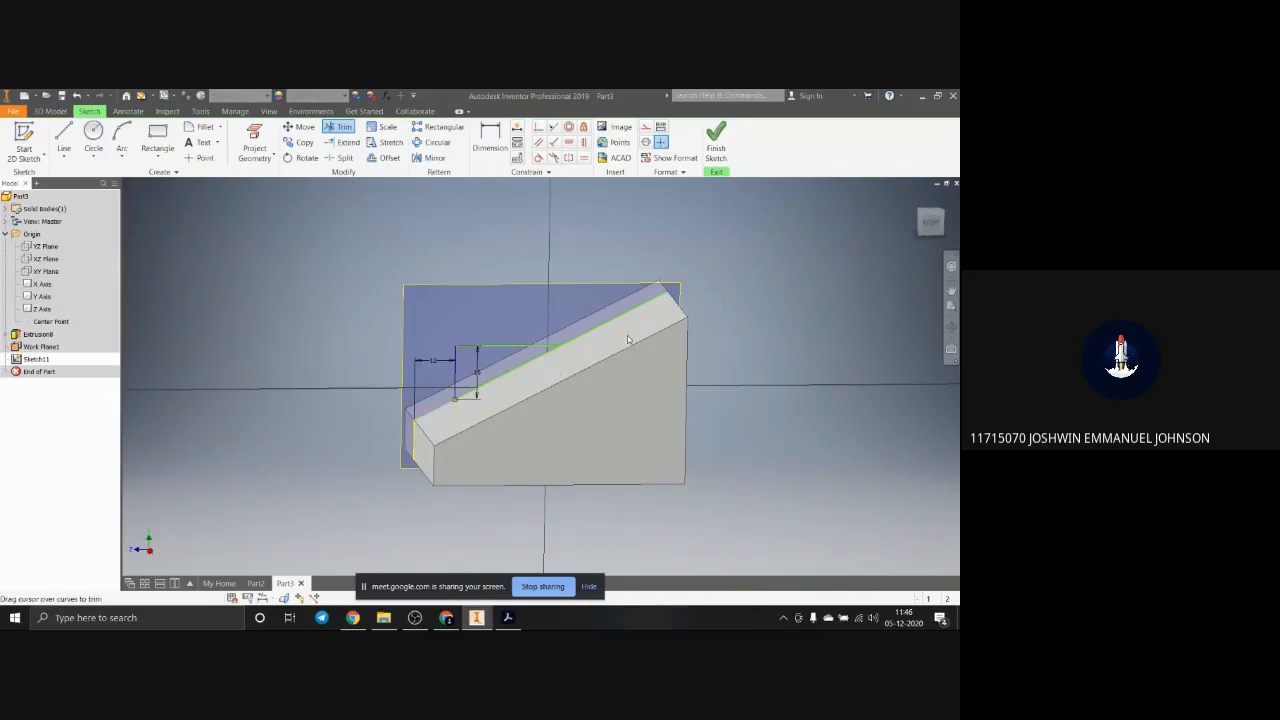
Step: Extrude the closed triangular profile 25 mm in the flipped direction, across the sloped face
left_click(50, 111)
left_click(64, 138)
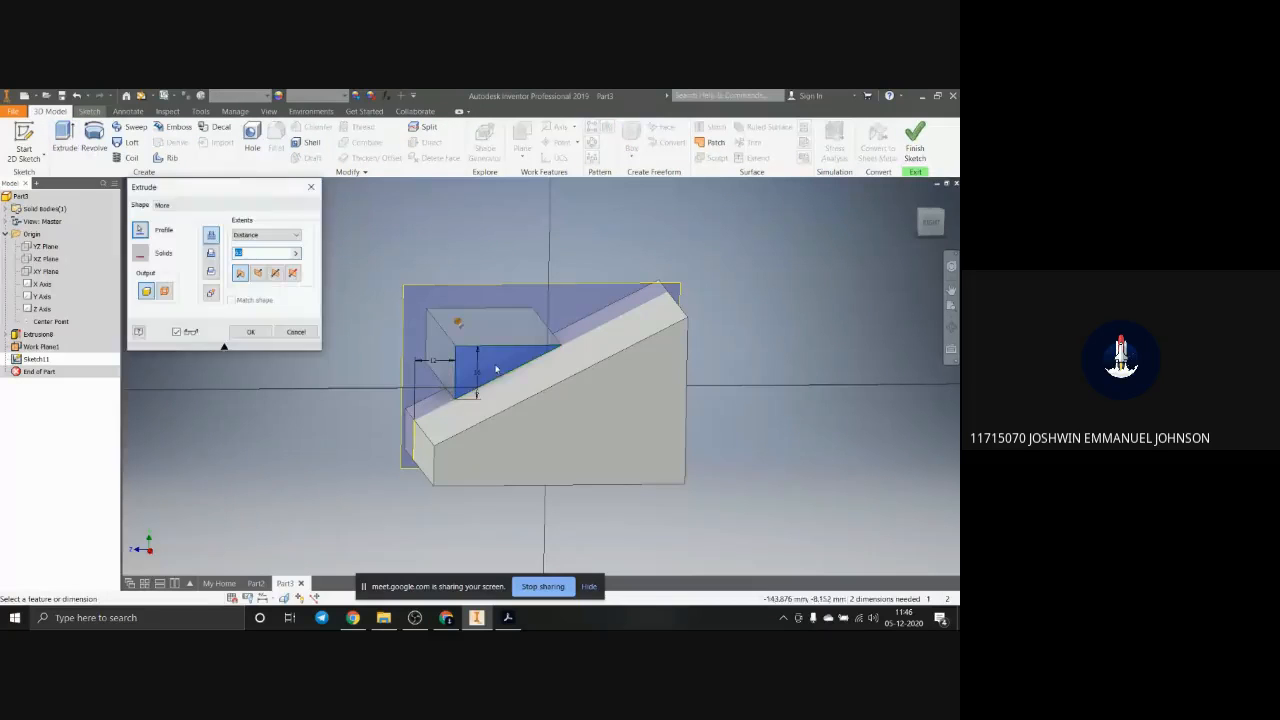
middle_click_drag(526, 414, 600, 417, "shift")
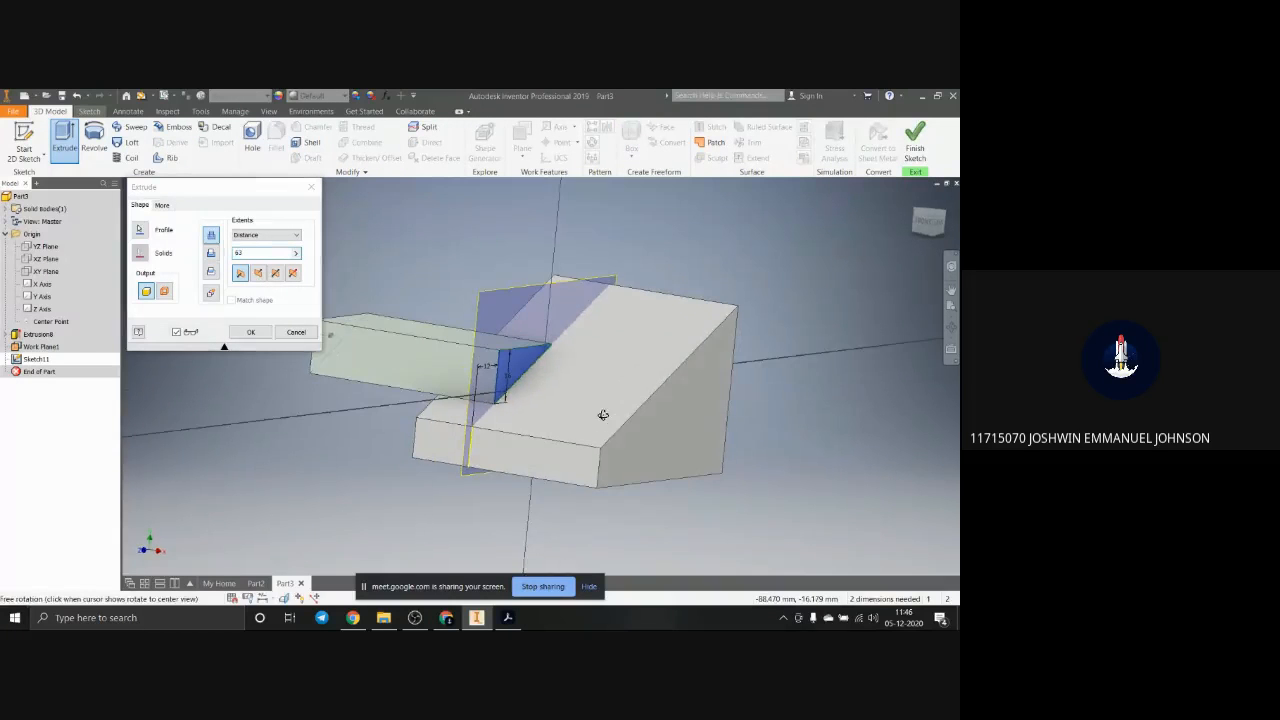
left_click(258, 274)
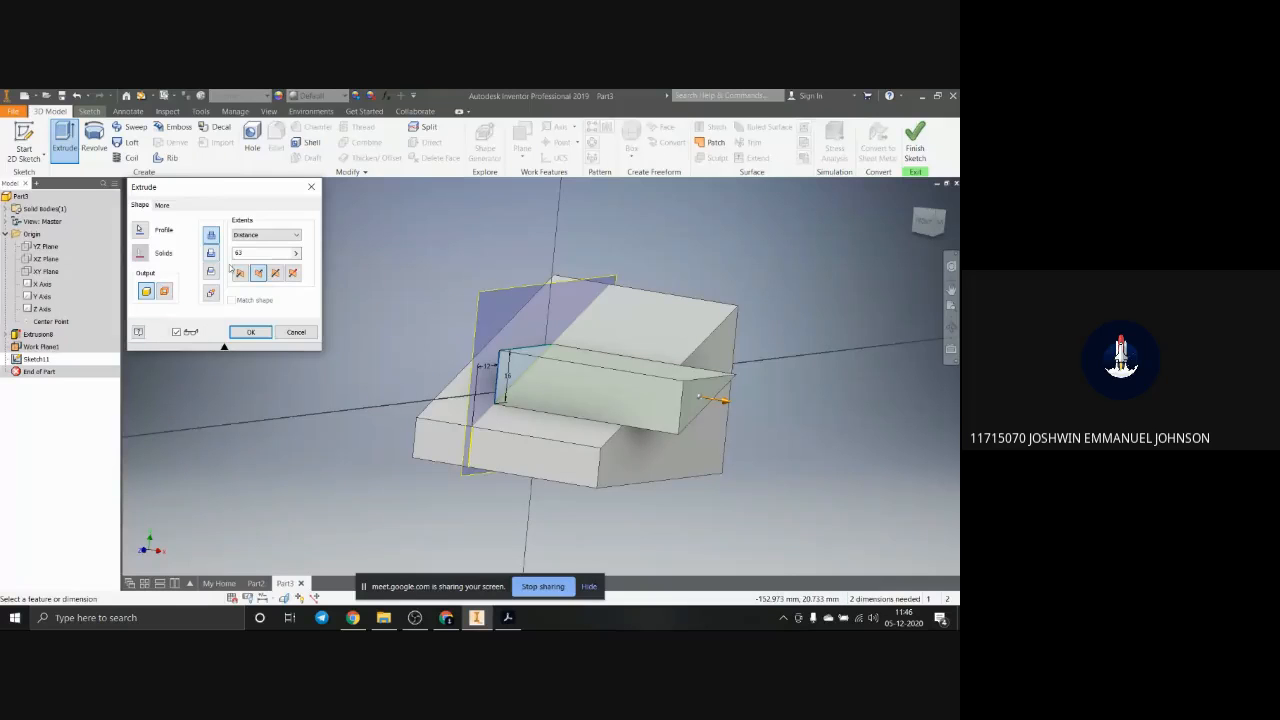
double_click(233, 253)
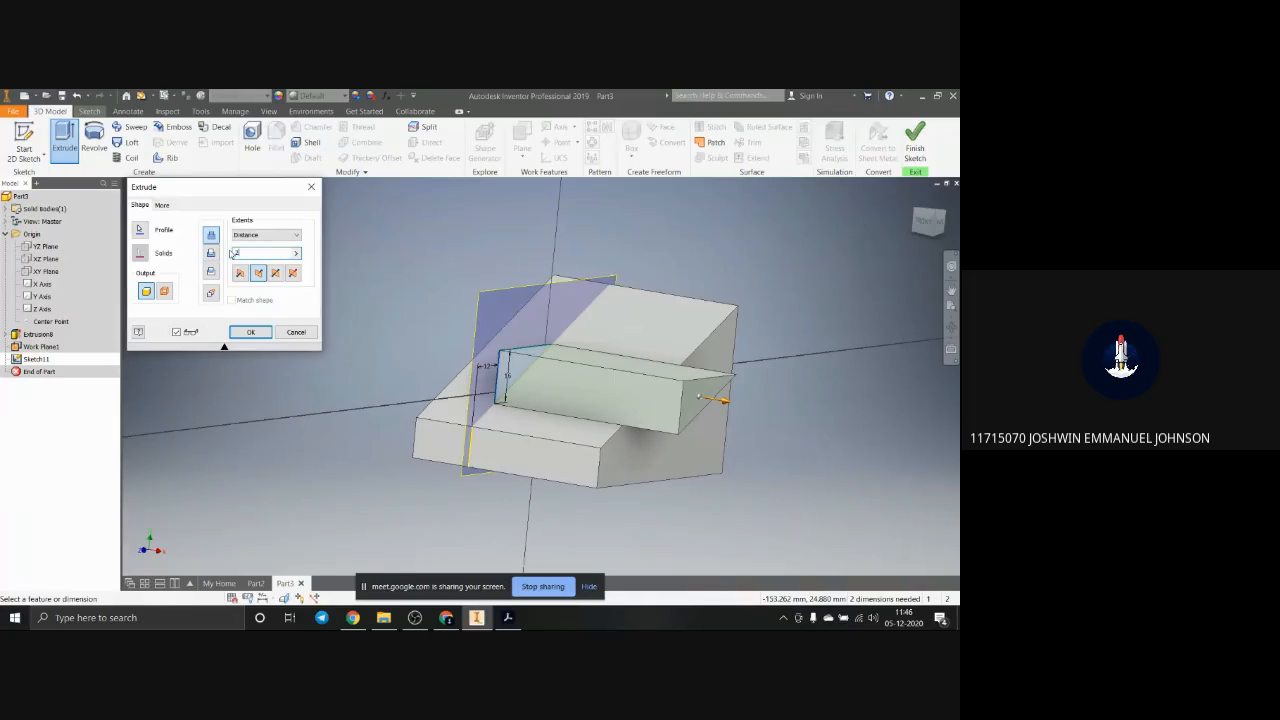
key("Return")
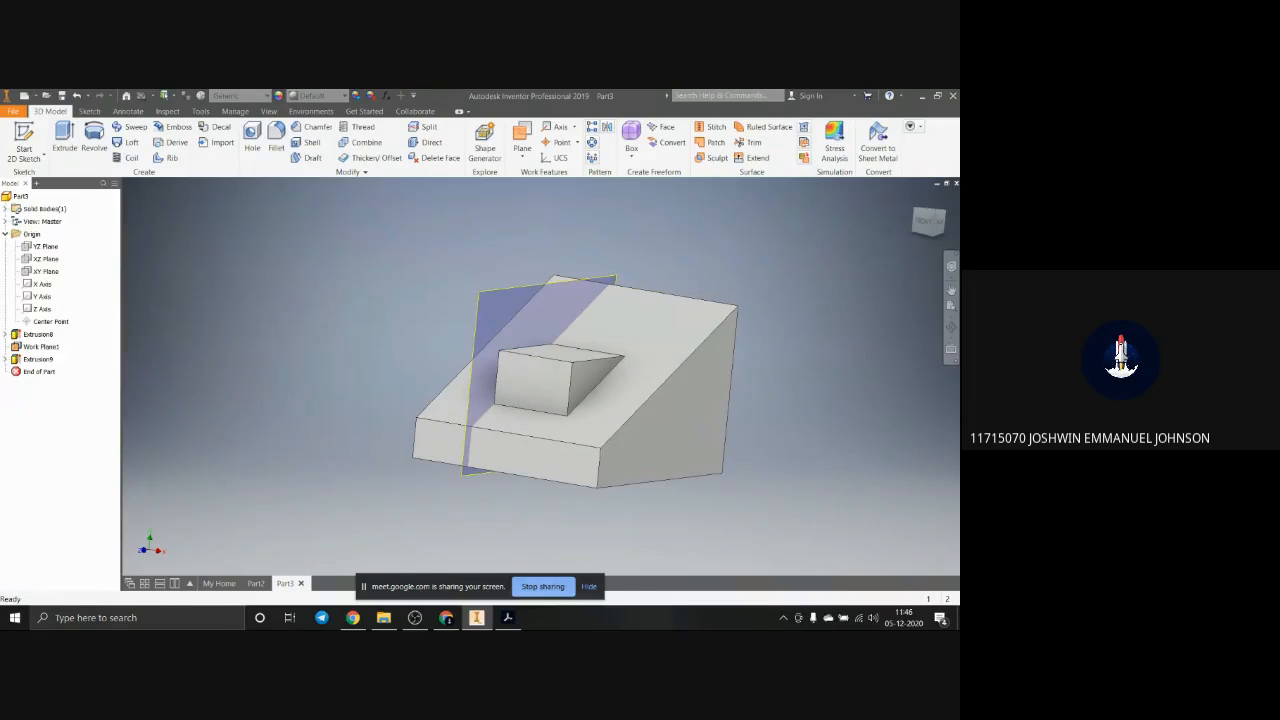
Step: Consult the isometric drawing in Adobe Acrobat and start a sketch on the block's tall vertical back face in Inventor
middle_click_drag(706, 371, 610, 385, "shift")
left_click(671, 355)
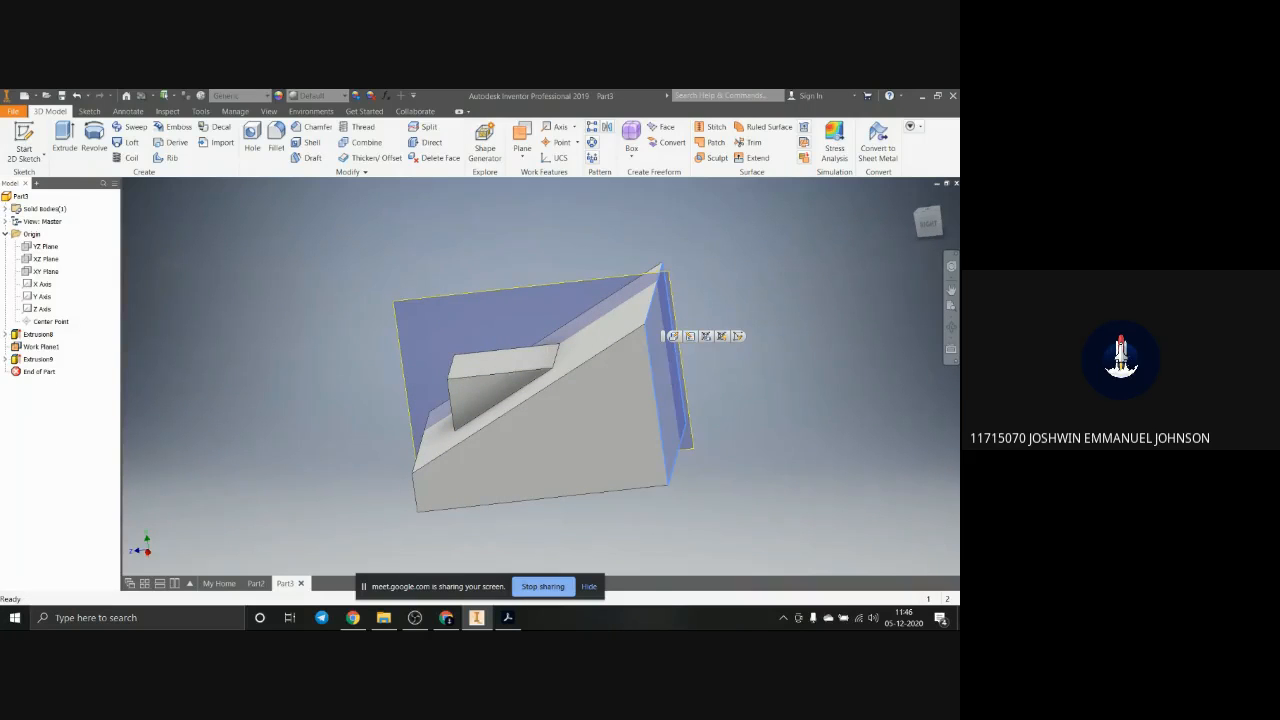
left_click(508, 617)
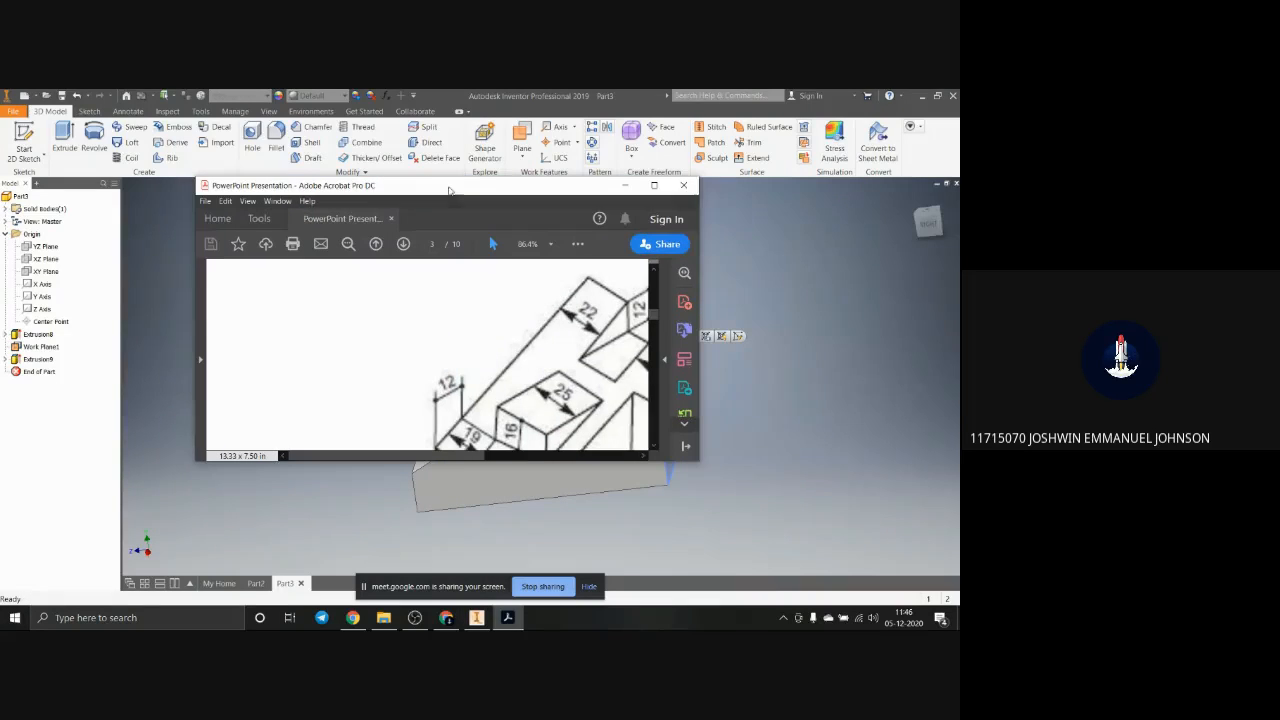
left_click(654, 185)
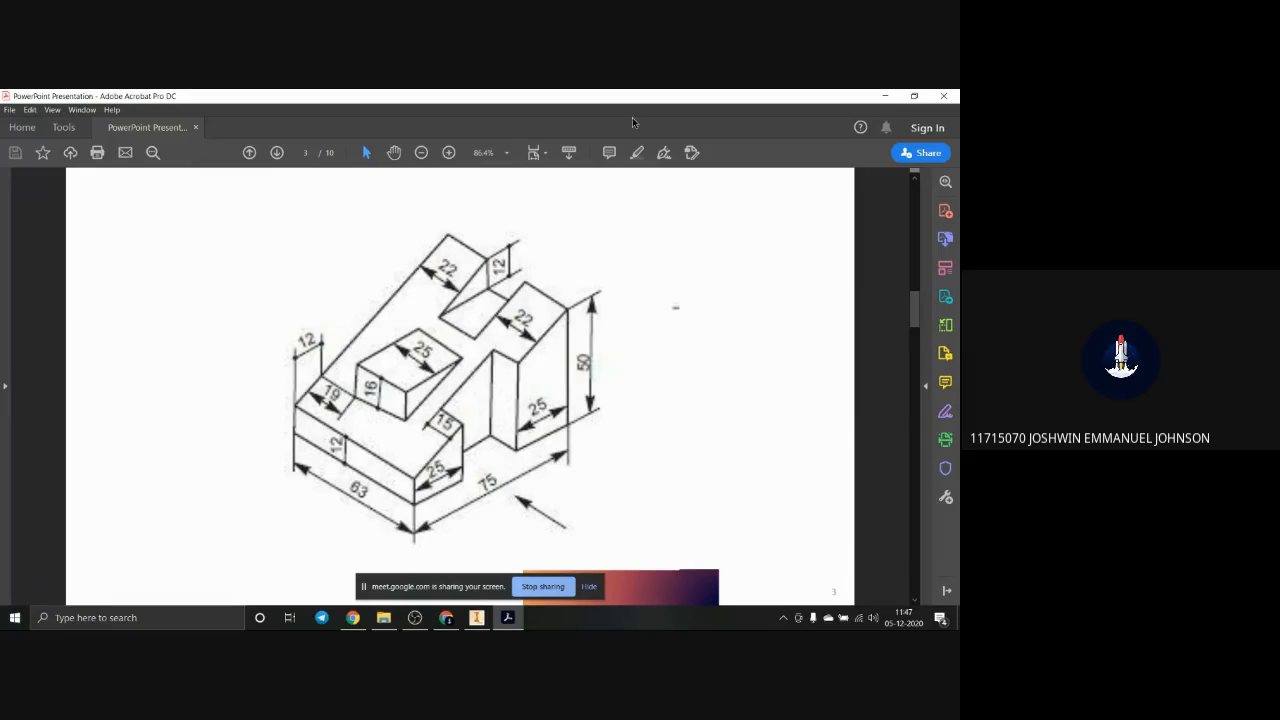
left_click_drag(758, 98, 1070, 309)
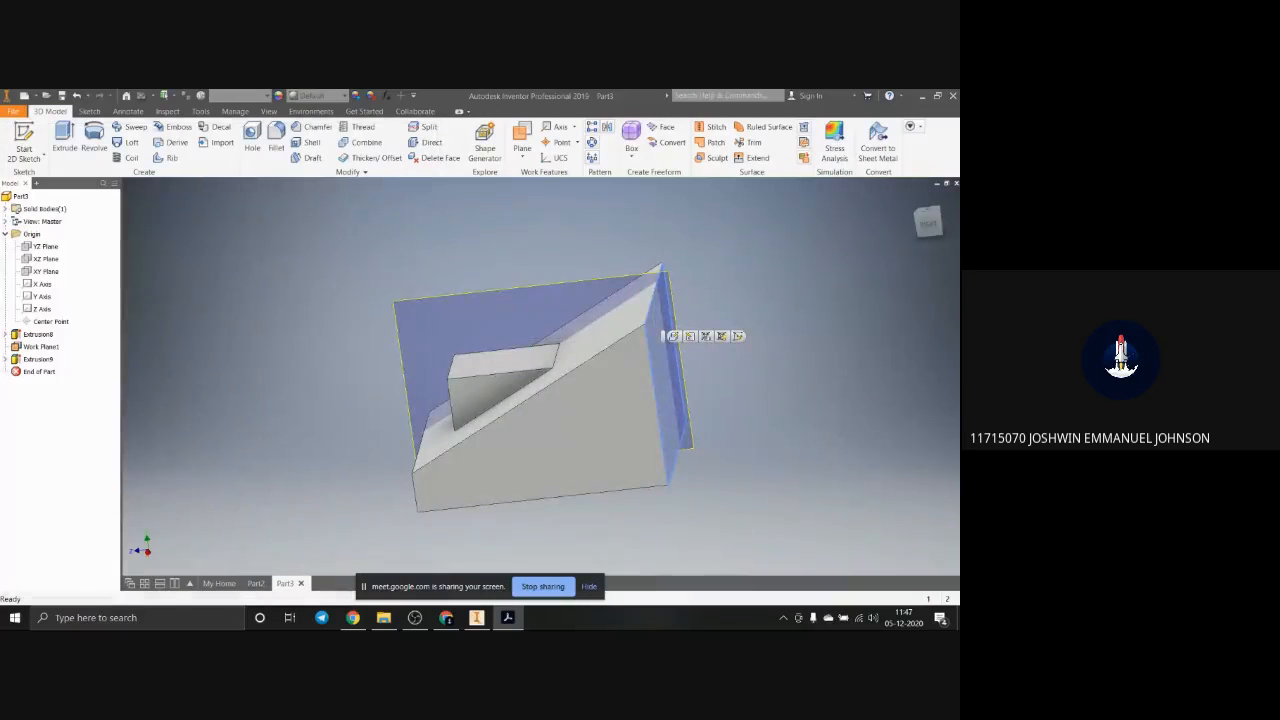
left_click(674, 371)
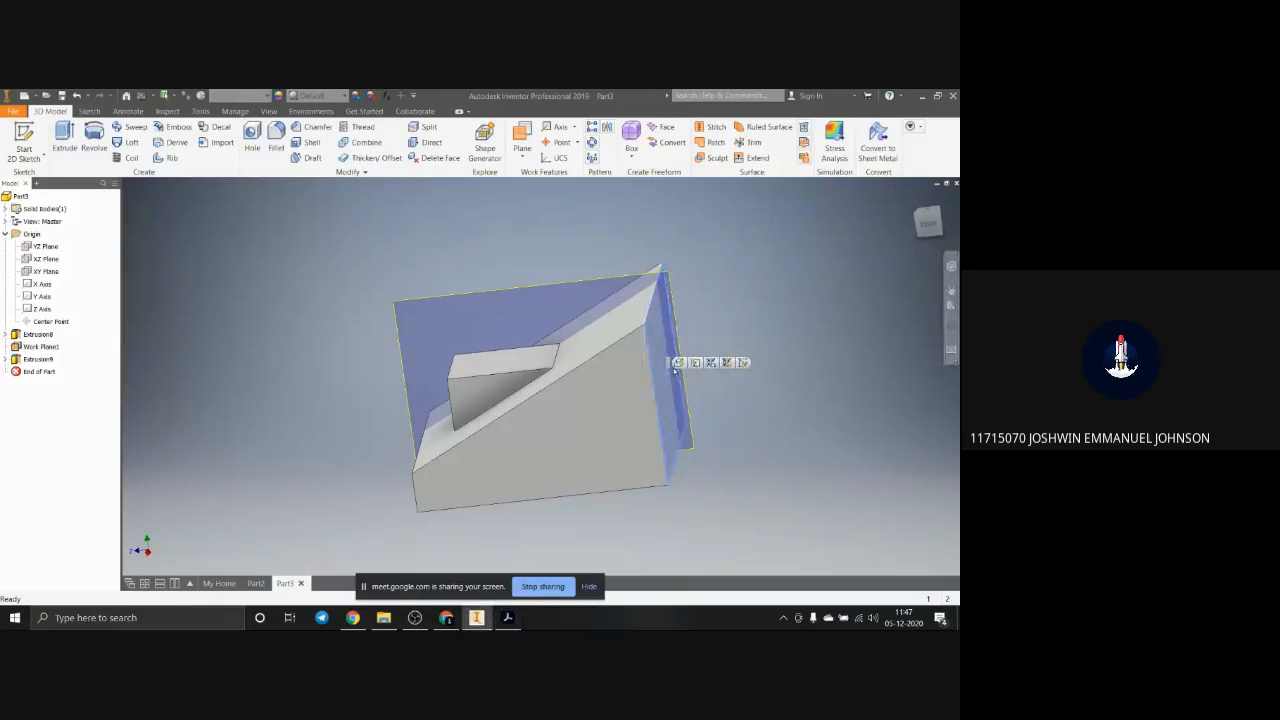
left_click(743, 364)
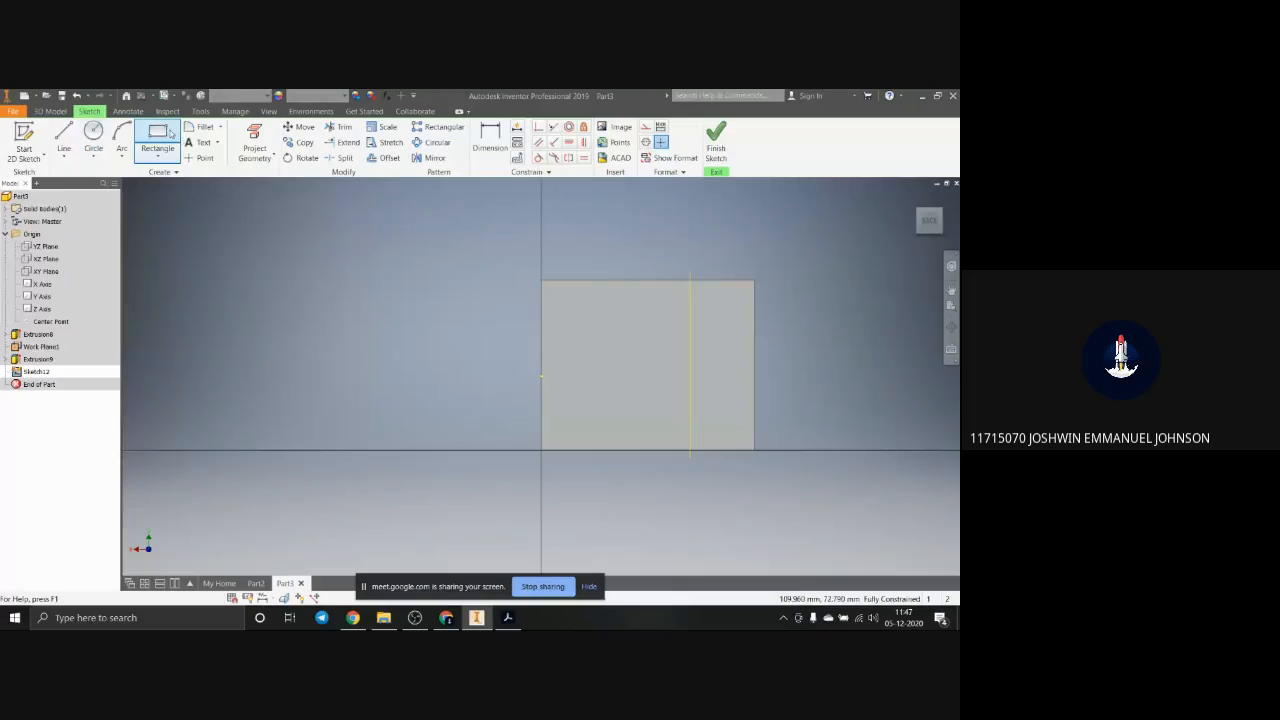
Step: Draw a rectangle 12 mm high and about 15 mm wide down from the back face's top edge
left_click(157, 140)
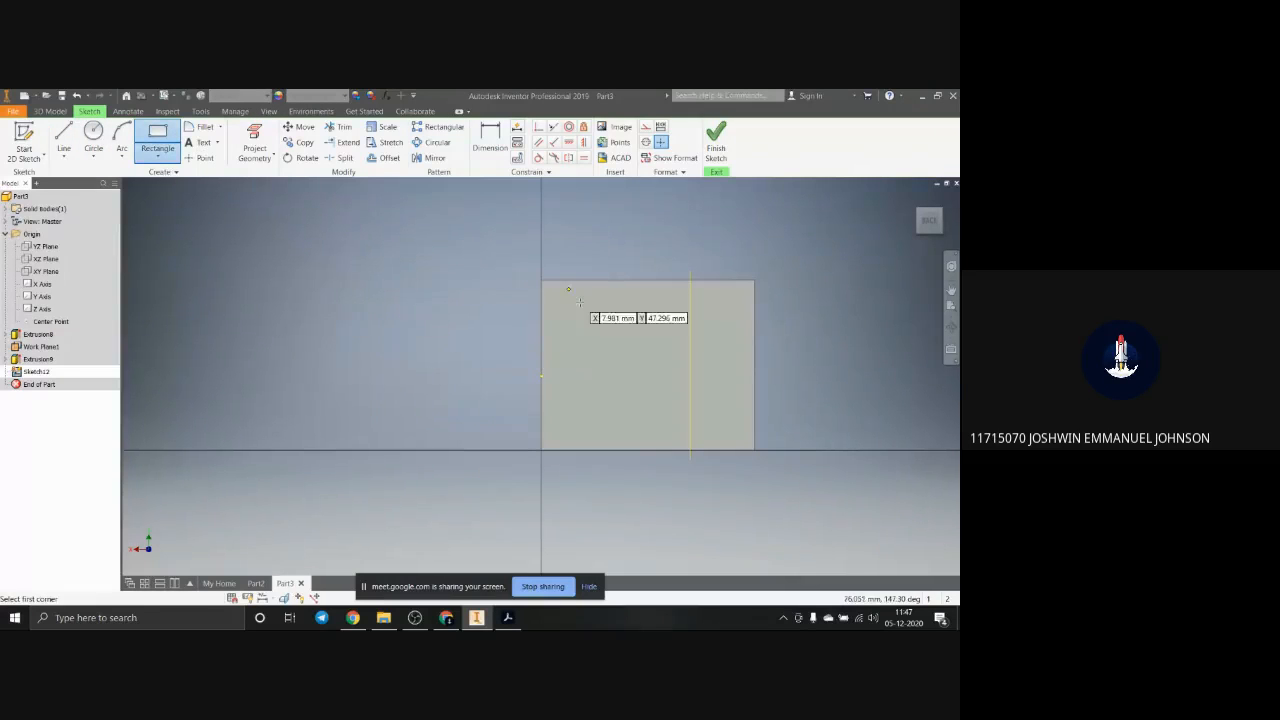
left_click(614, 280)
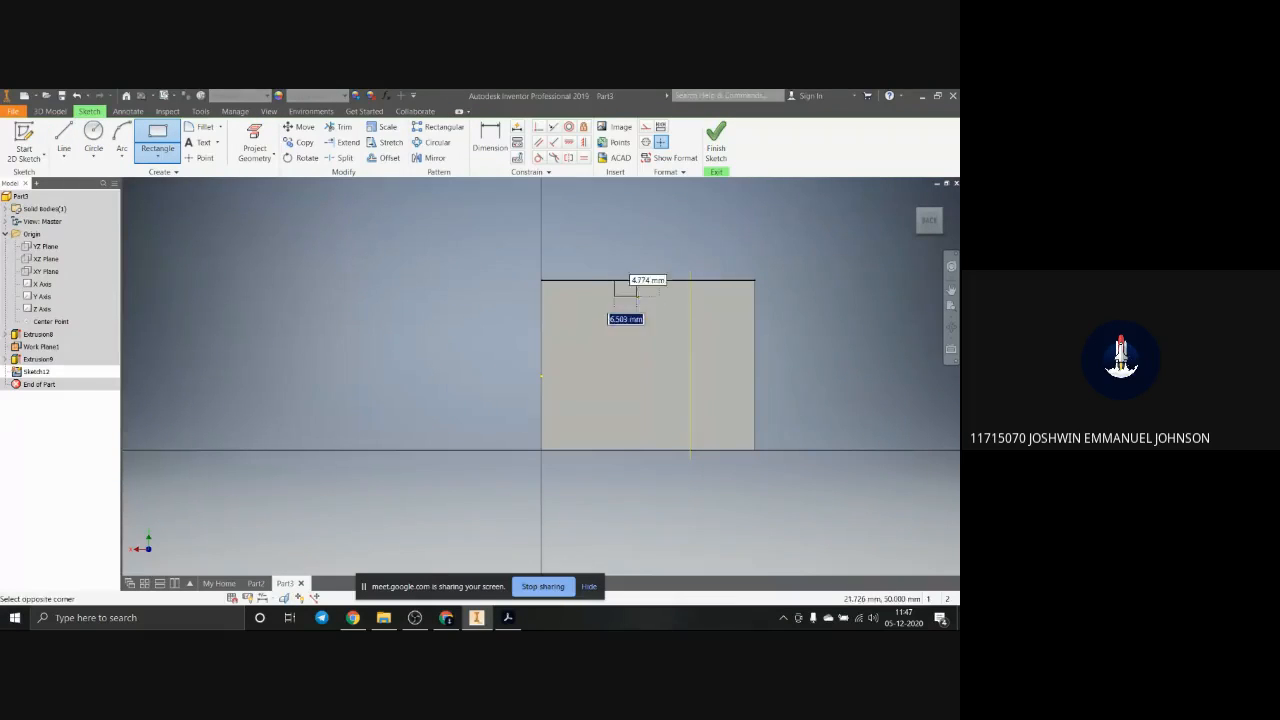
key("Tab")
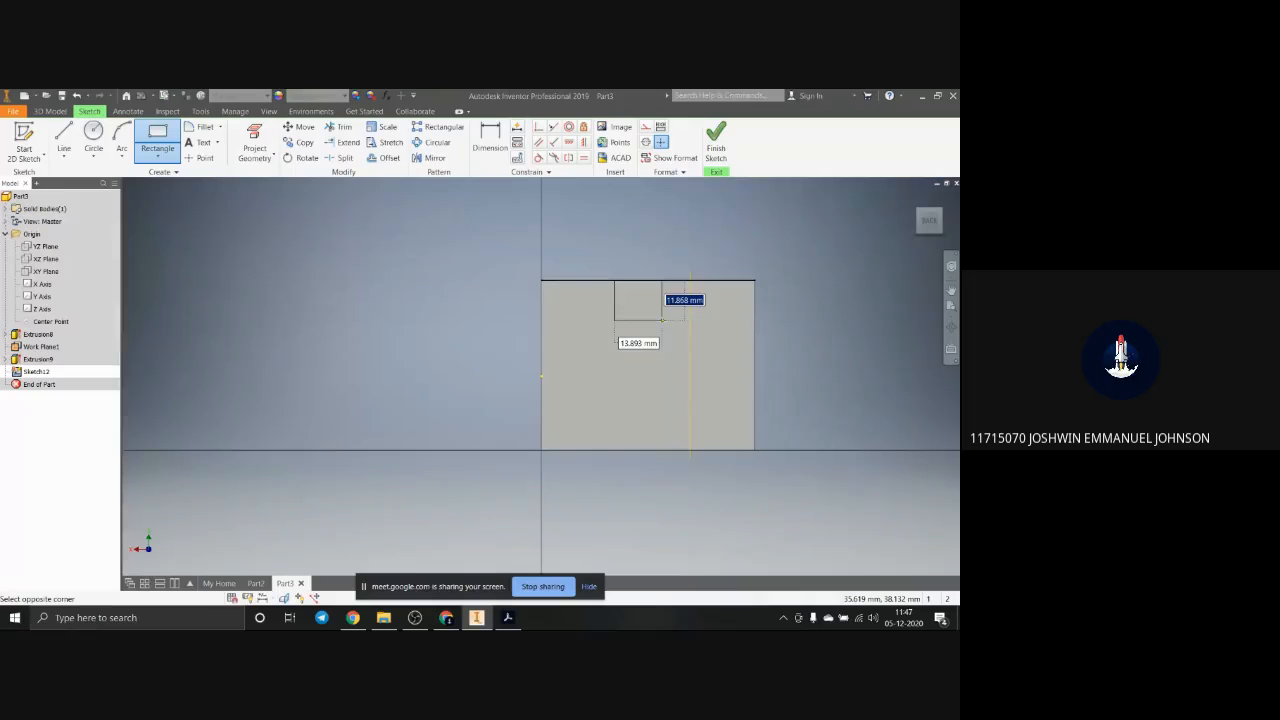
left_click(664, 320)
key("Escape")
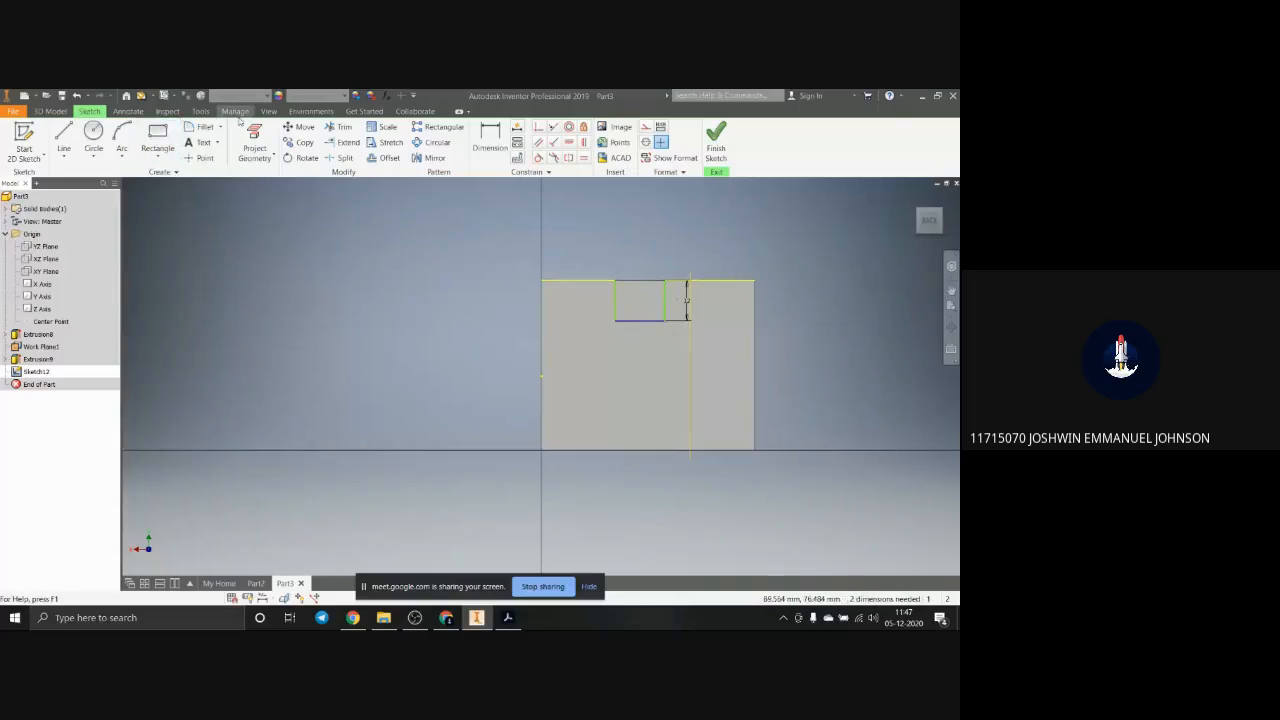
Step: Dimension each vertical side of the rectangle 22 mm from the nearest vertical edge of the back face
left_click(490, 140)
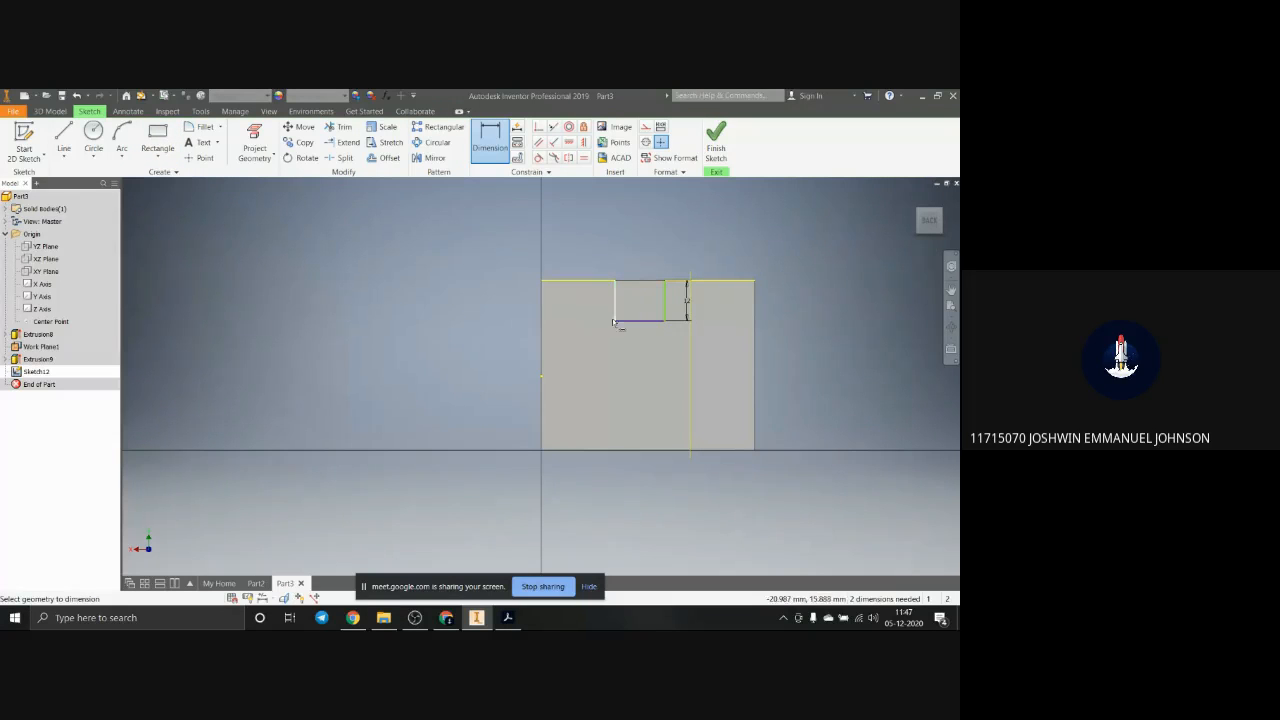
left_click(545, 318)
left_click(615, 305)
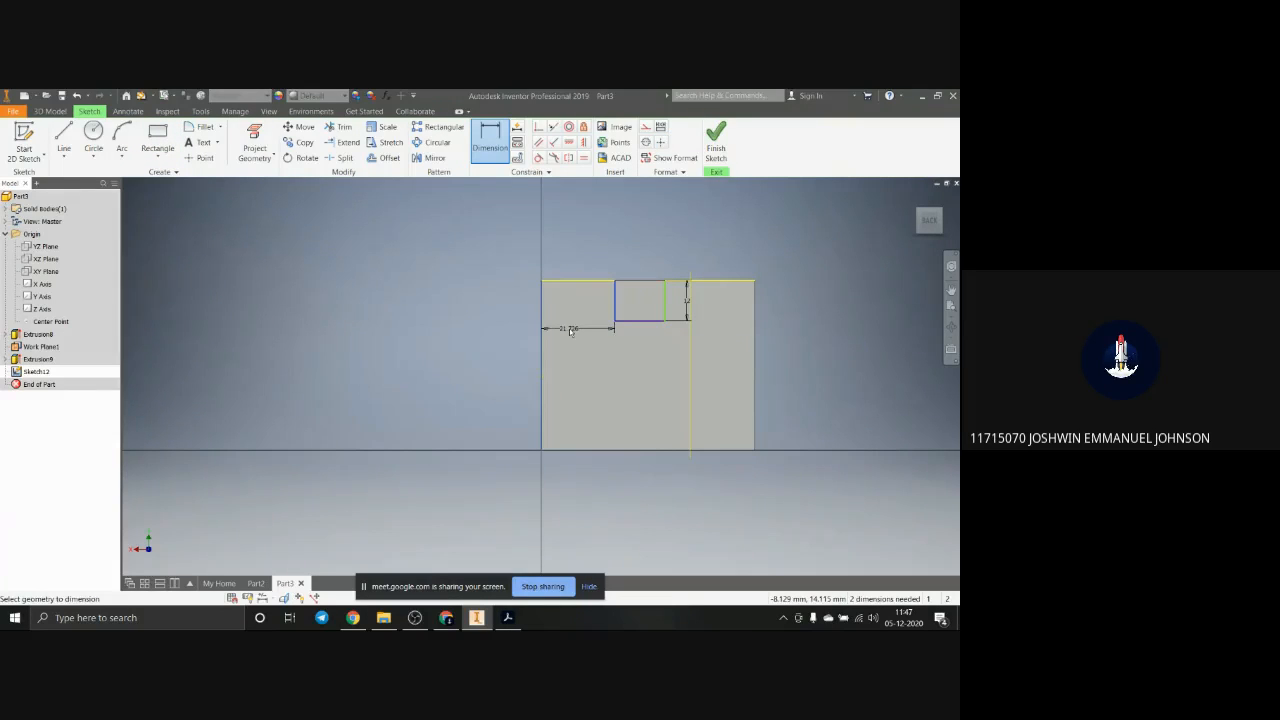
left_click(572, 331)
type("22")
key("Return")
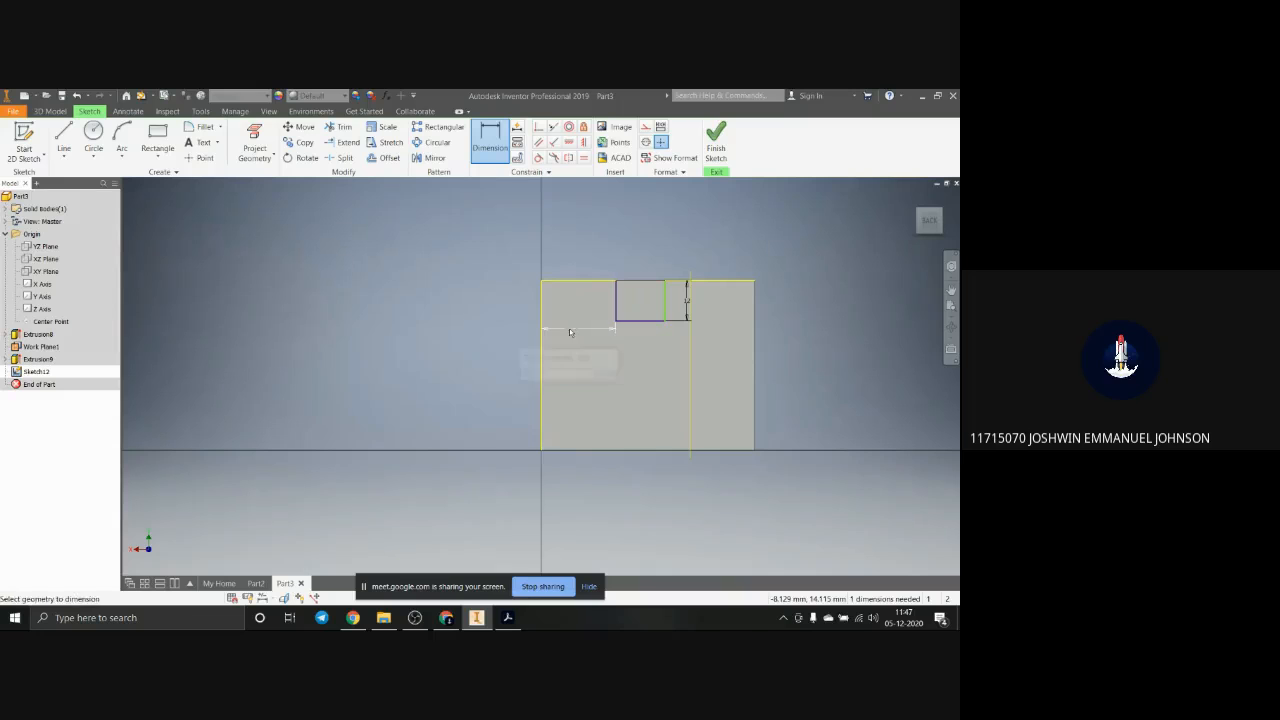
left_click(664, 297)
left_click(754, 312)
left_click(720, 350)
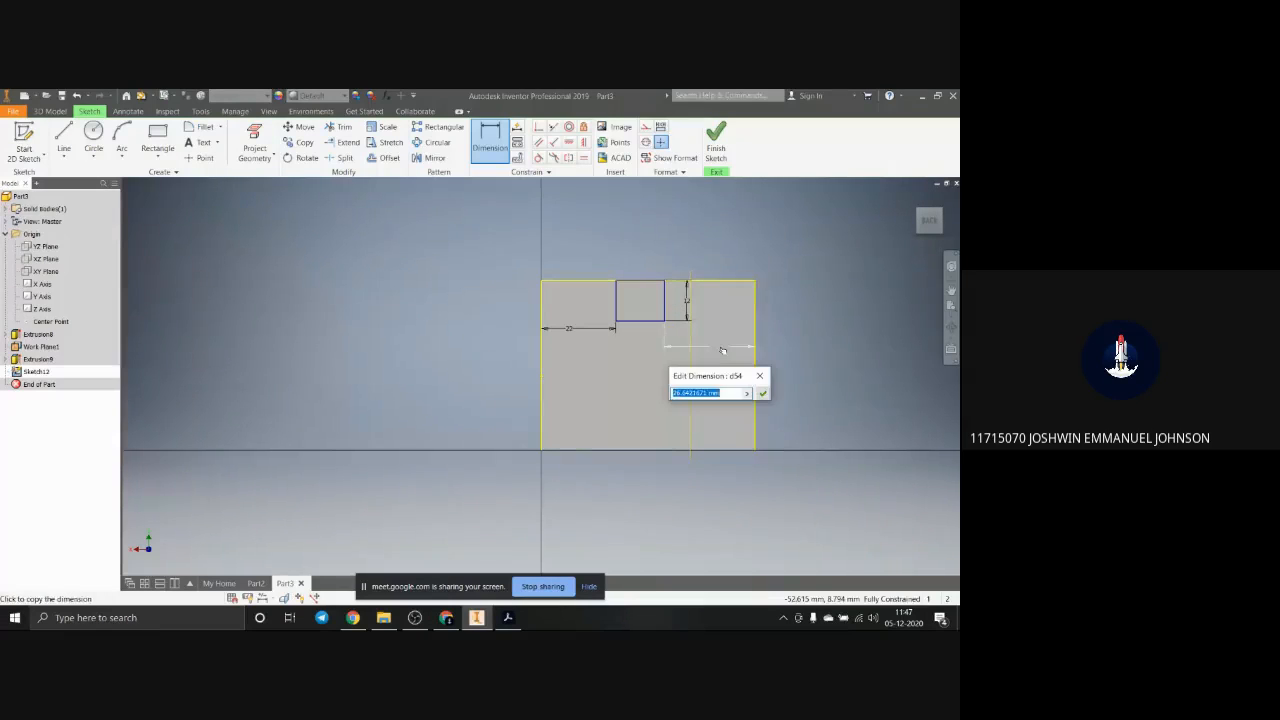
type("22")
key("Return")
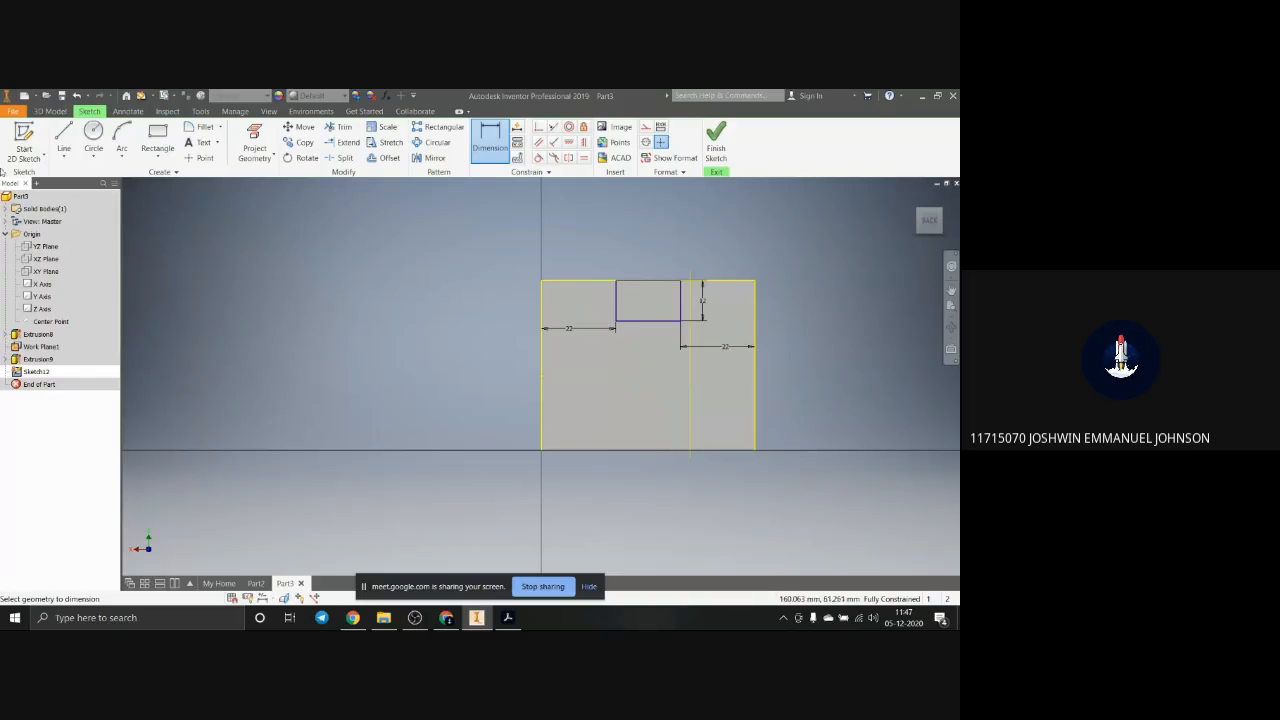
Step: Extrude the rectangle as a cut into the block, far enough to break out through the sloped face
mouse_move(350, 438)
middle_mouse_down("shift")
mouse_move(409, 431)
mouse_move(409, 451)
mouse_move(466, 437)
mouse_move(429, 437)
mouse_move(399, 410)
middle_mouse_up("shift")
middle_click_drag(468, 443, 473, 446, "shift")
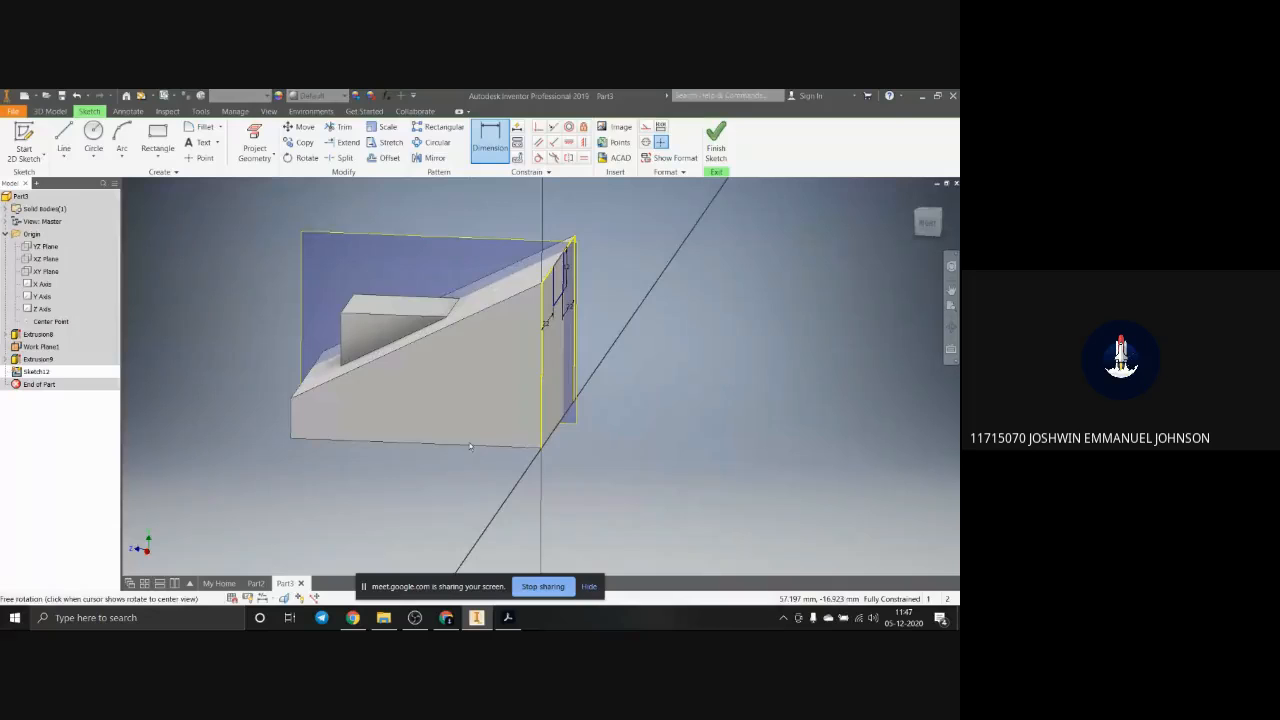
left_click(50, 111)
left_click(64, 135)
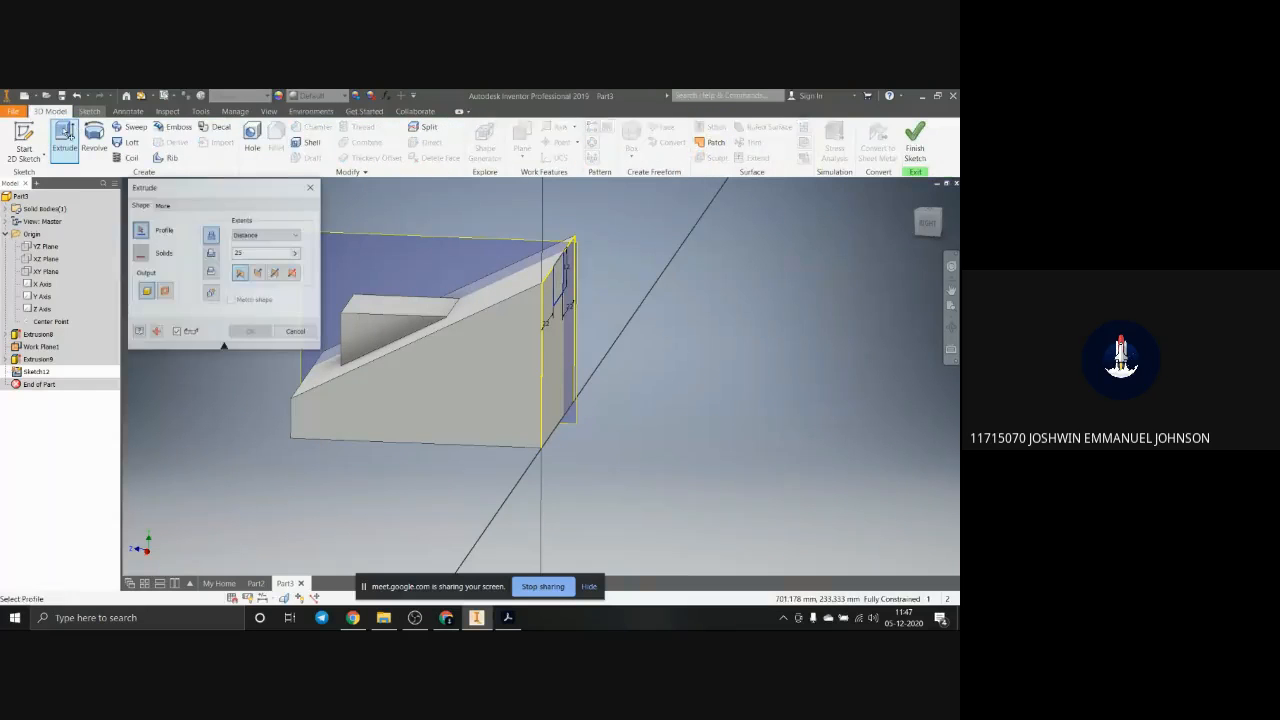
left_click(240, 272)
left_click(563, 285)
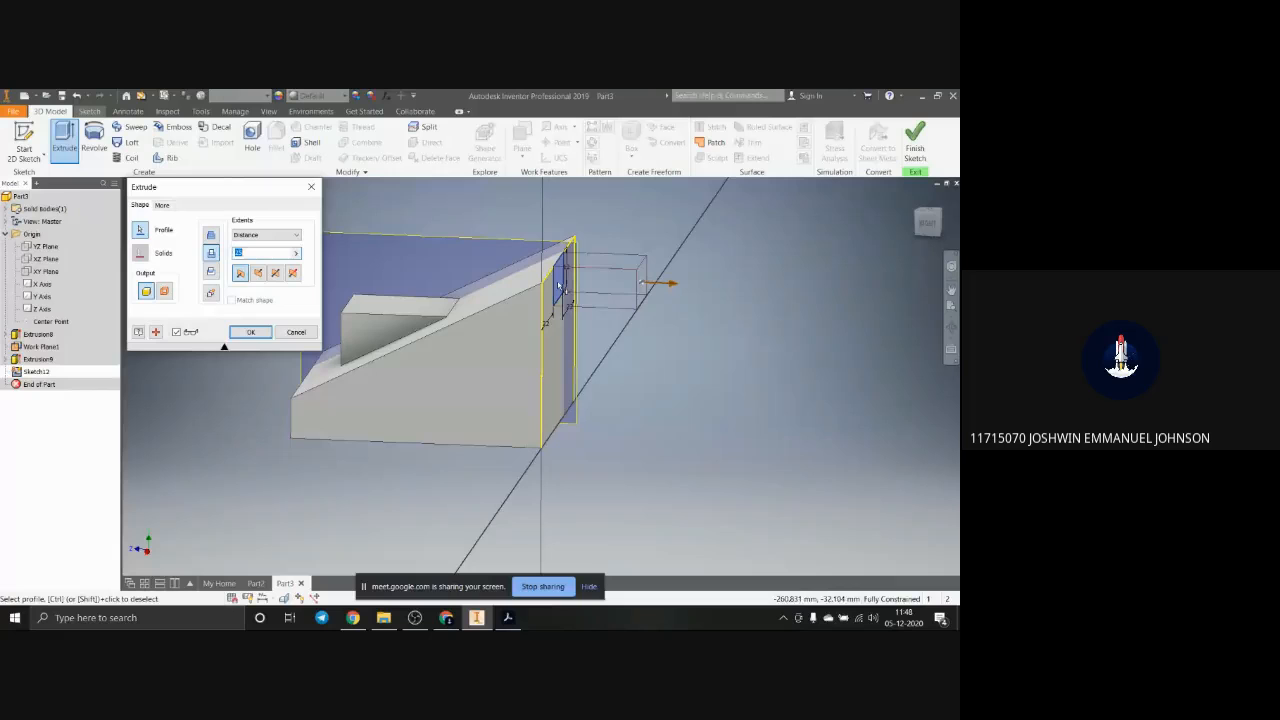
left_click_drag(555, 275, 444, 273)
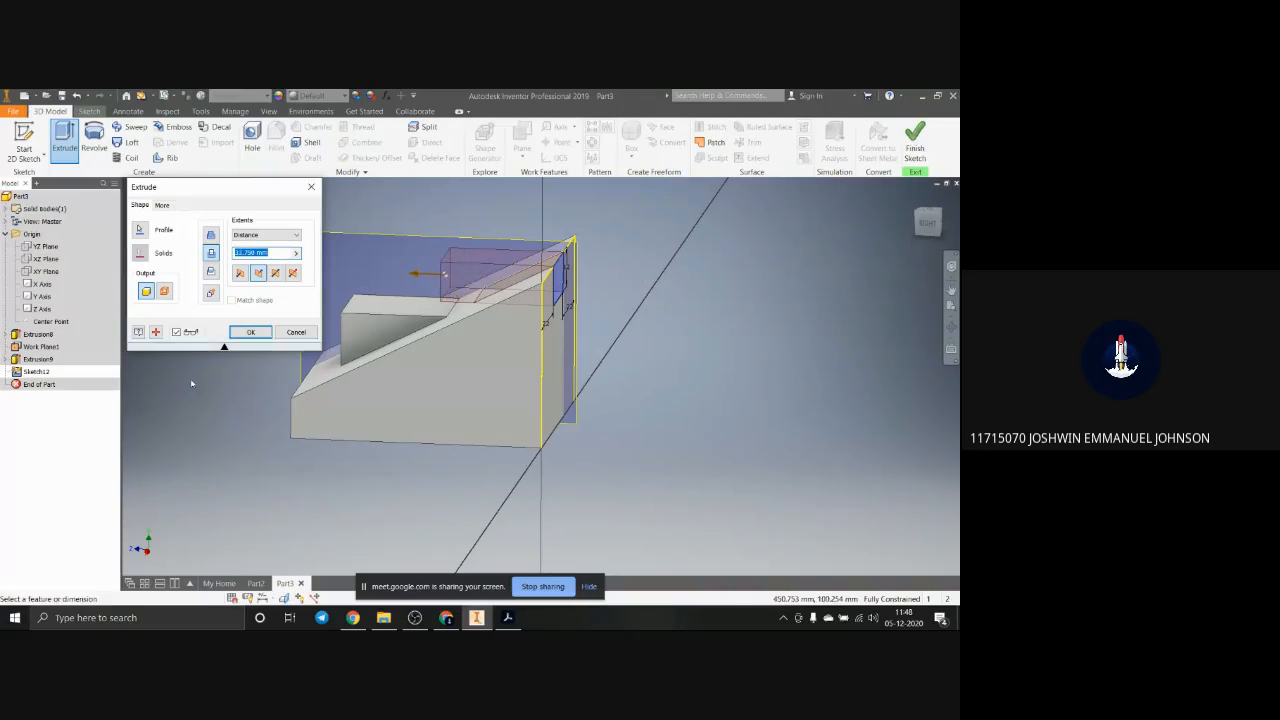
left_click(245, 331)
mouse_move(535, 352)
middle_mouse_down("shift")
mouse_move(620, 358)
mouse_move(627, 371)
middle_mouse_up("shift")
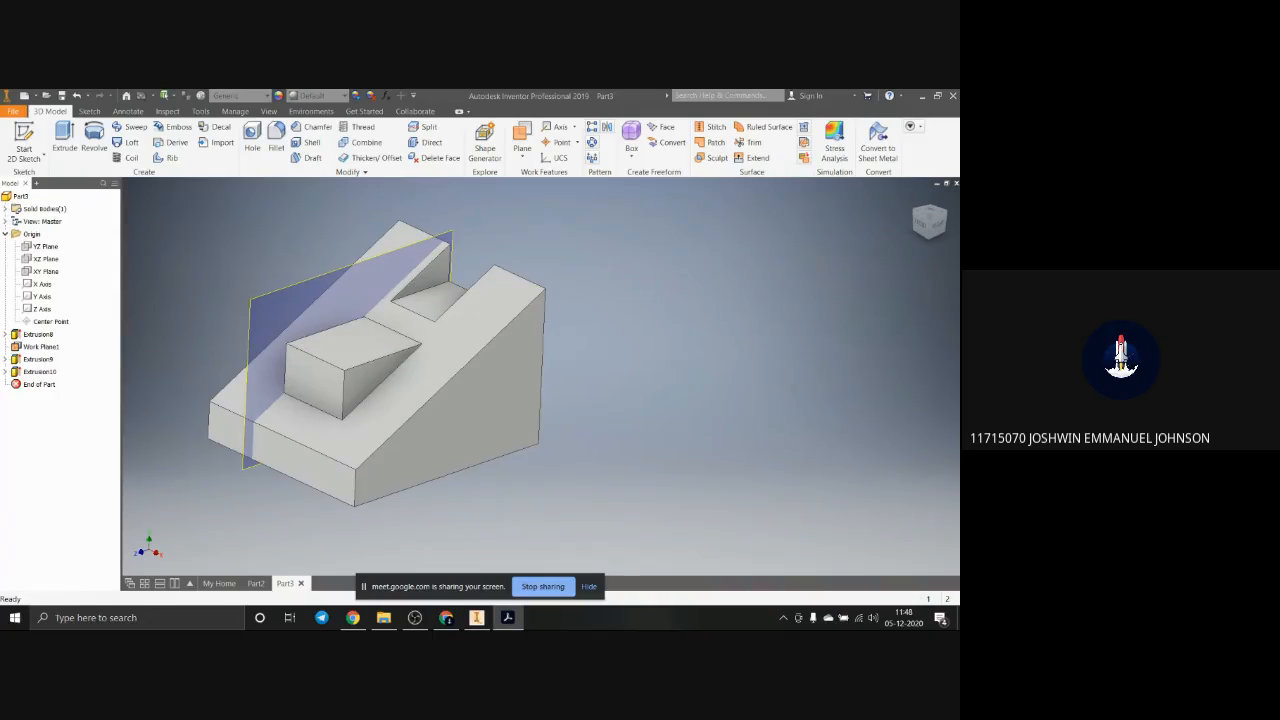
Step: Consult the page 3 isometric drawing in Adobe Acrobat and start a sketch on the block's uncut vertical side face in Inventor
left_click_drag(958, 208, 445, 124)
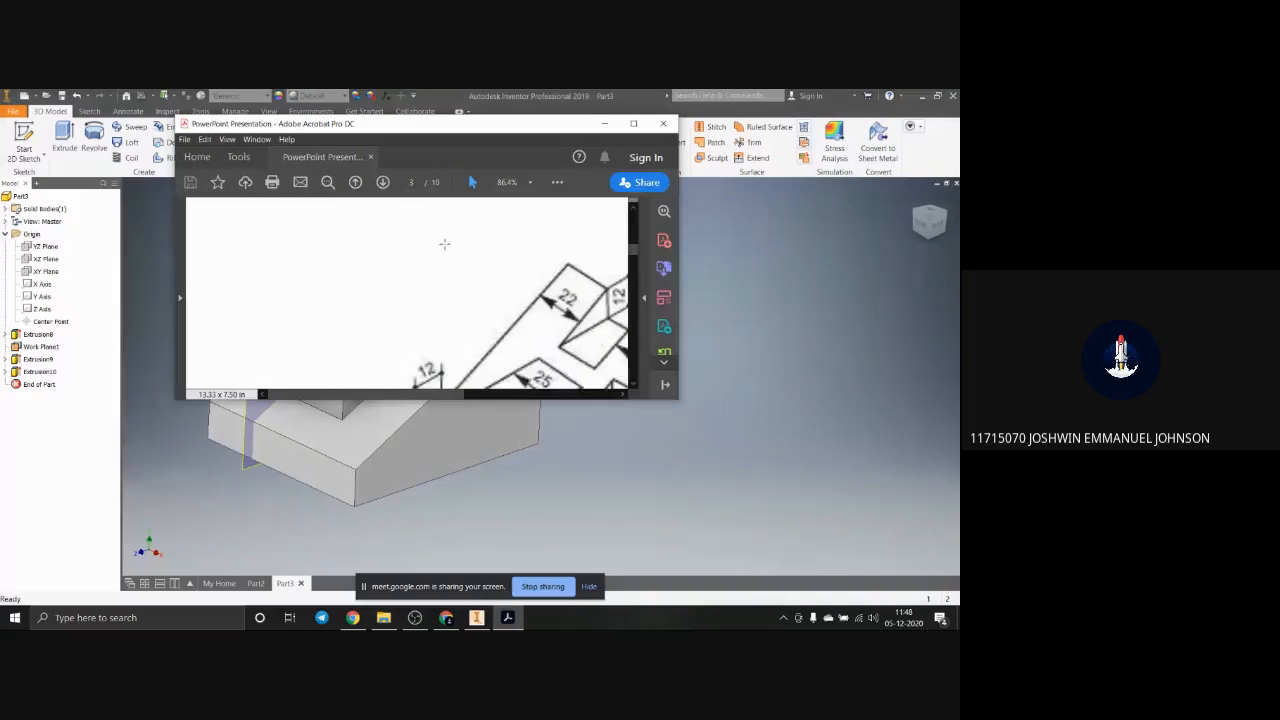
scroll(465, 268, "down", 2)
scroll(465, 268, "down", 3)
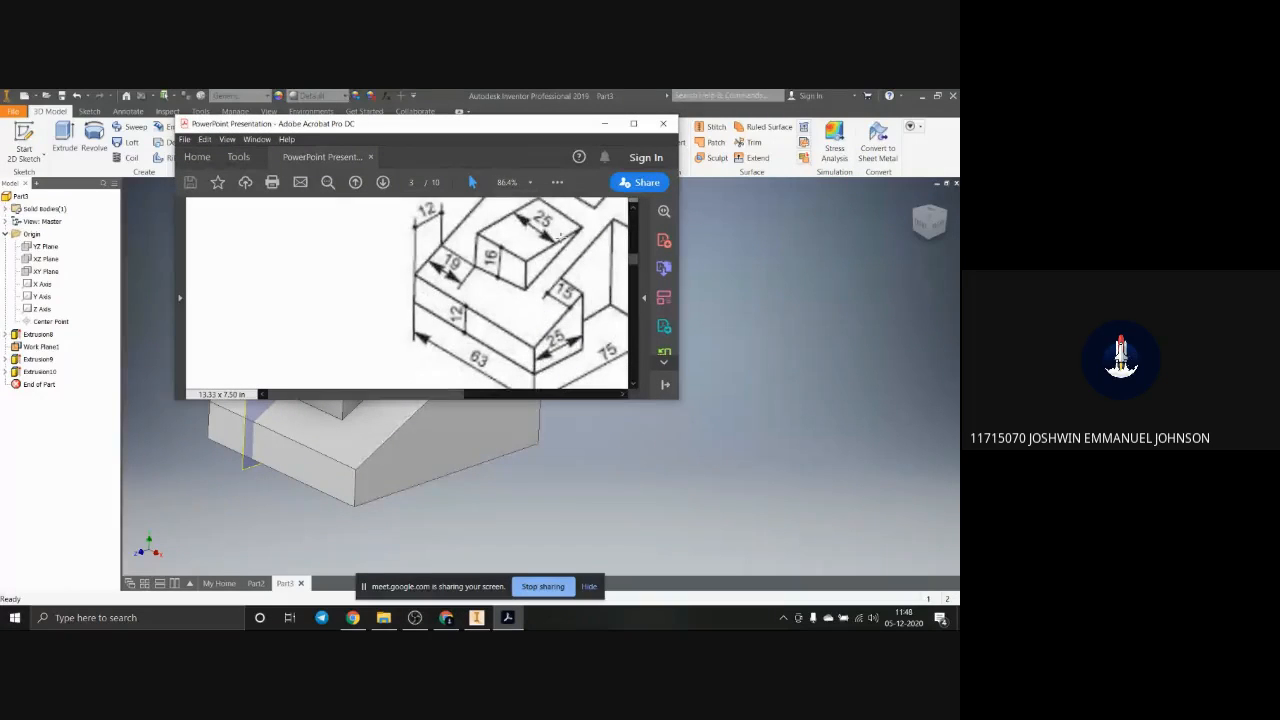
left_click(633, 123)
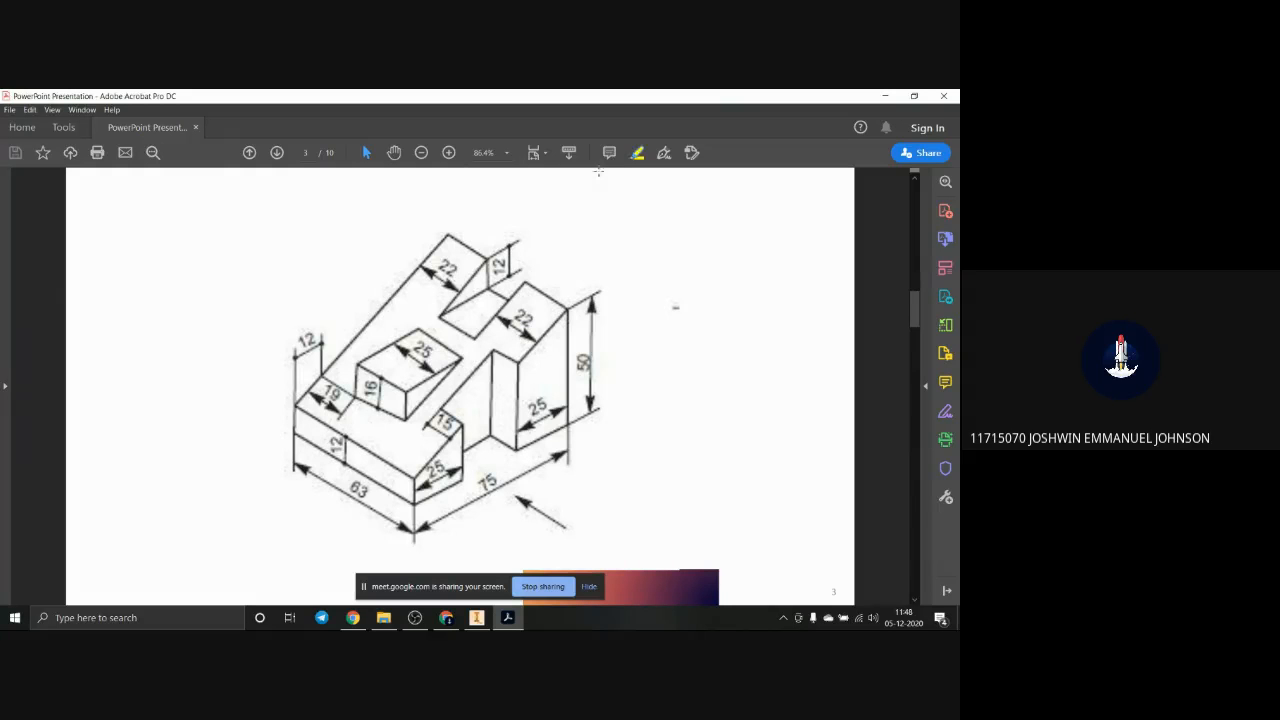
key("alt+Tab")
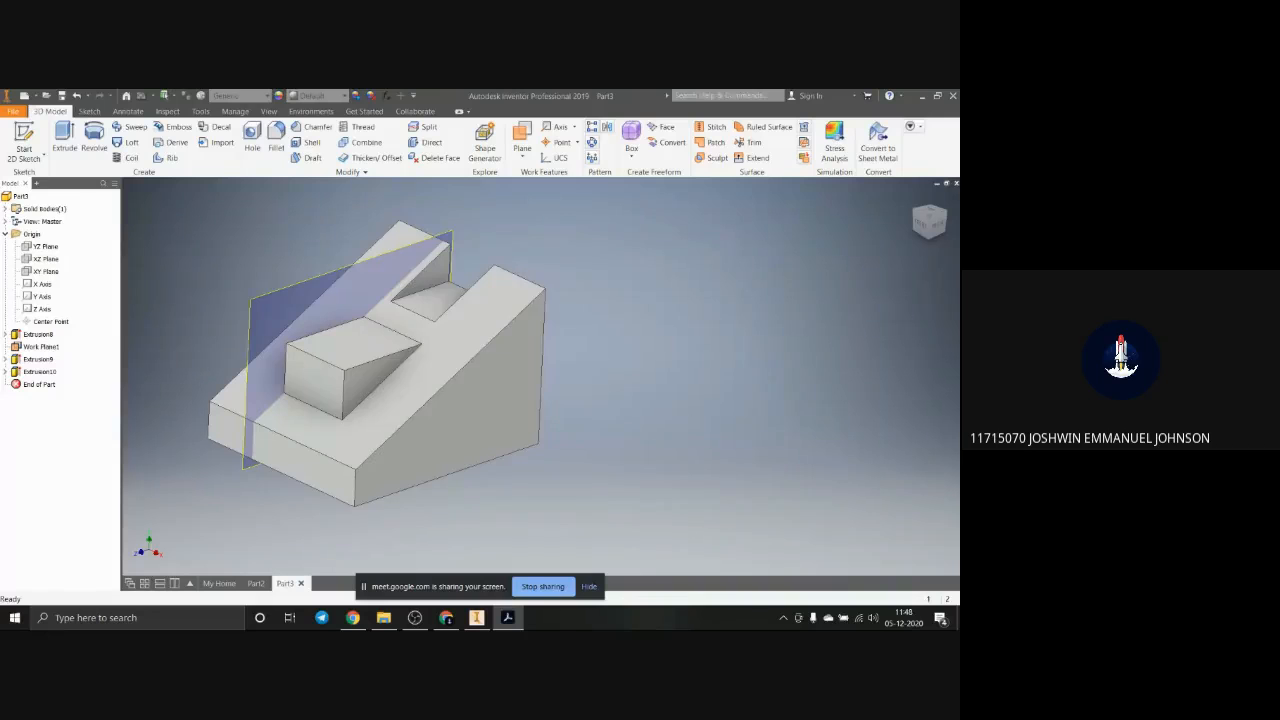
left_click(501, 435)
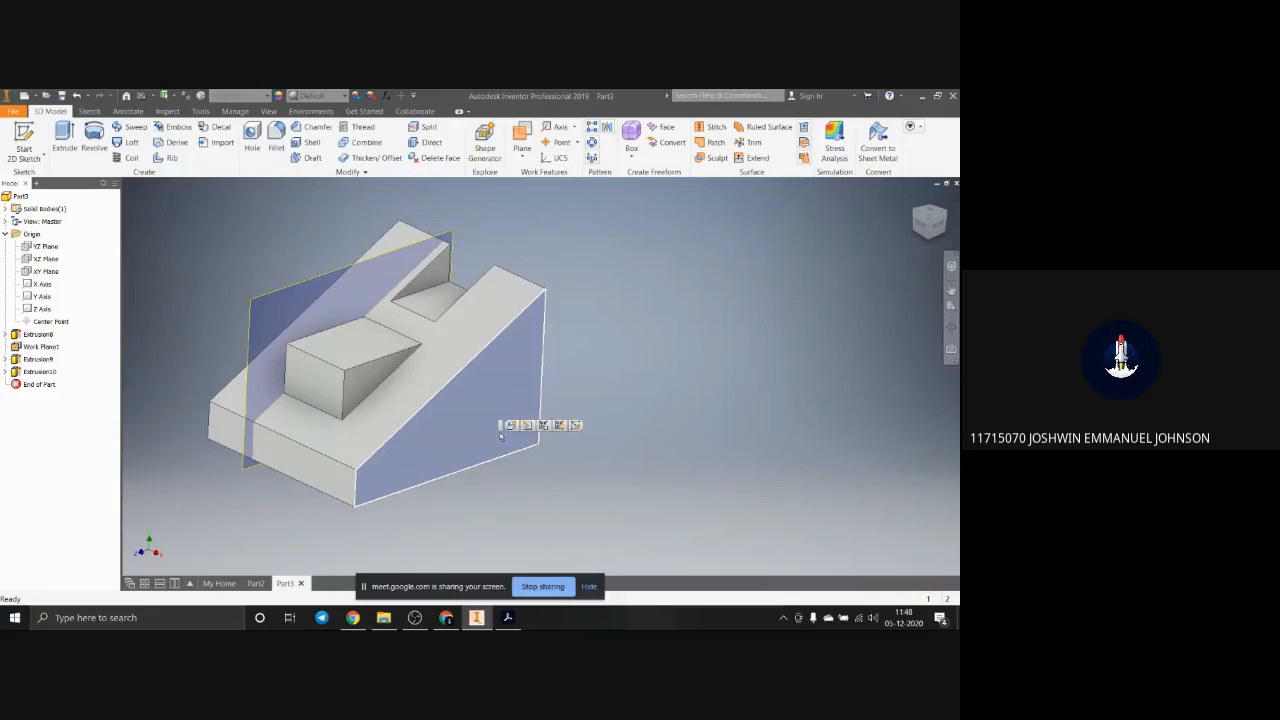
left_click(577, 425)
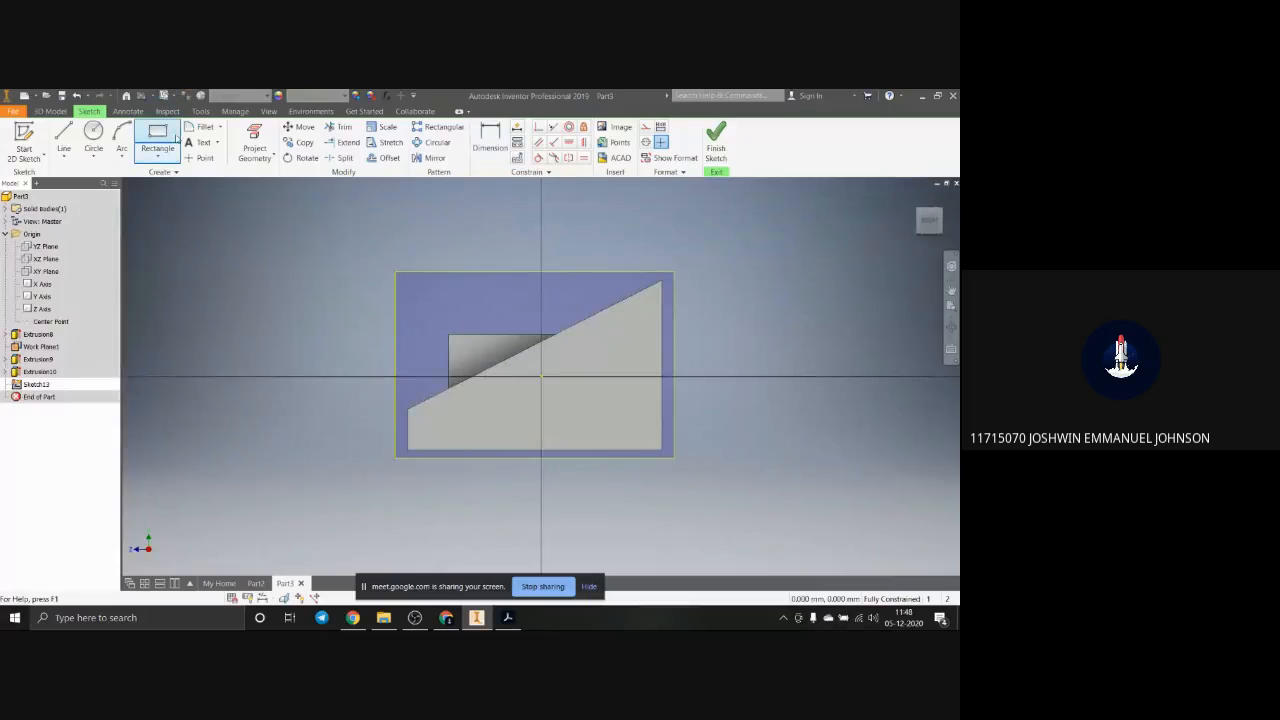
Step: Draw a rectangle about 43 mm high up from the middle of the side face's bottom edge, past the sloped edge
left_click(172, 140)
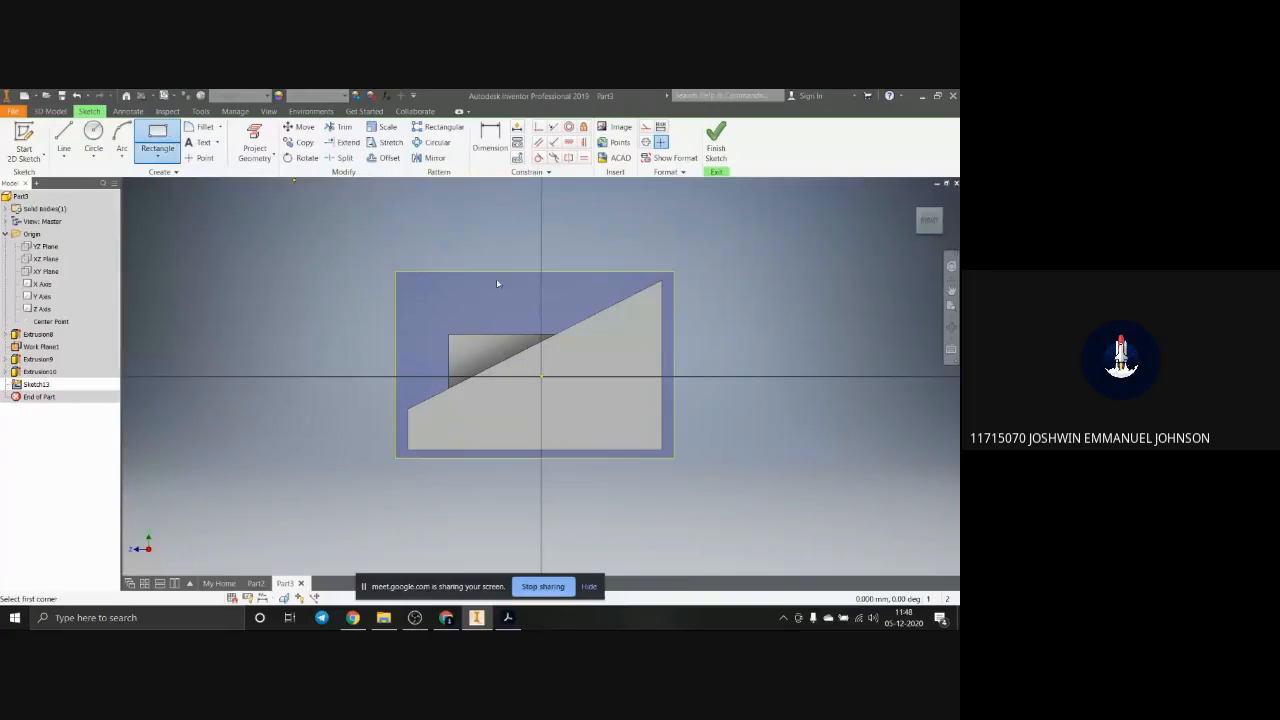
left_click(587, 449)
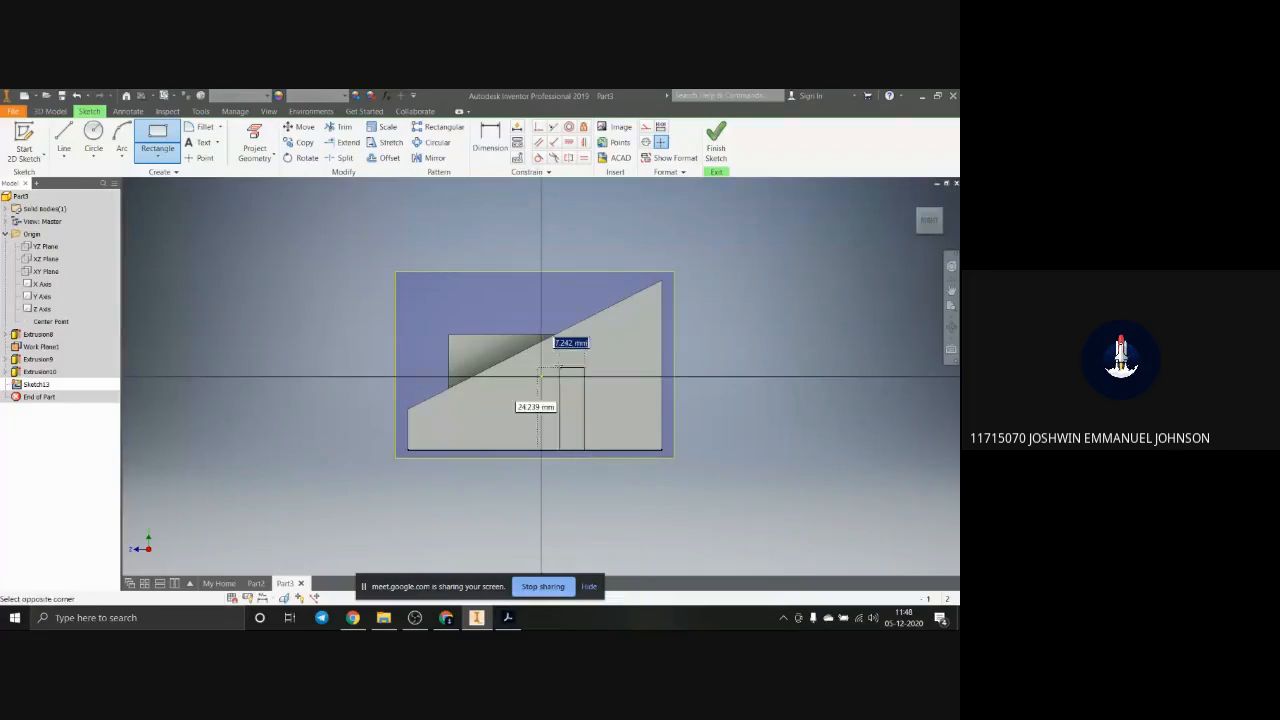
left_click(501, 304)
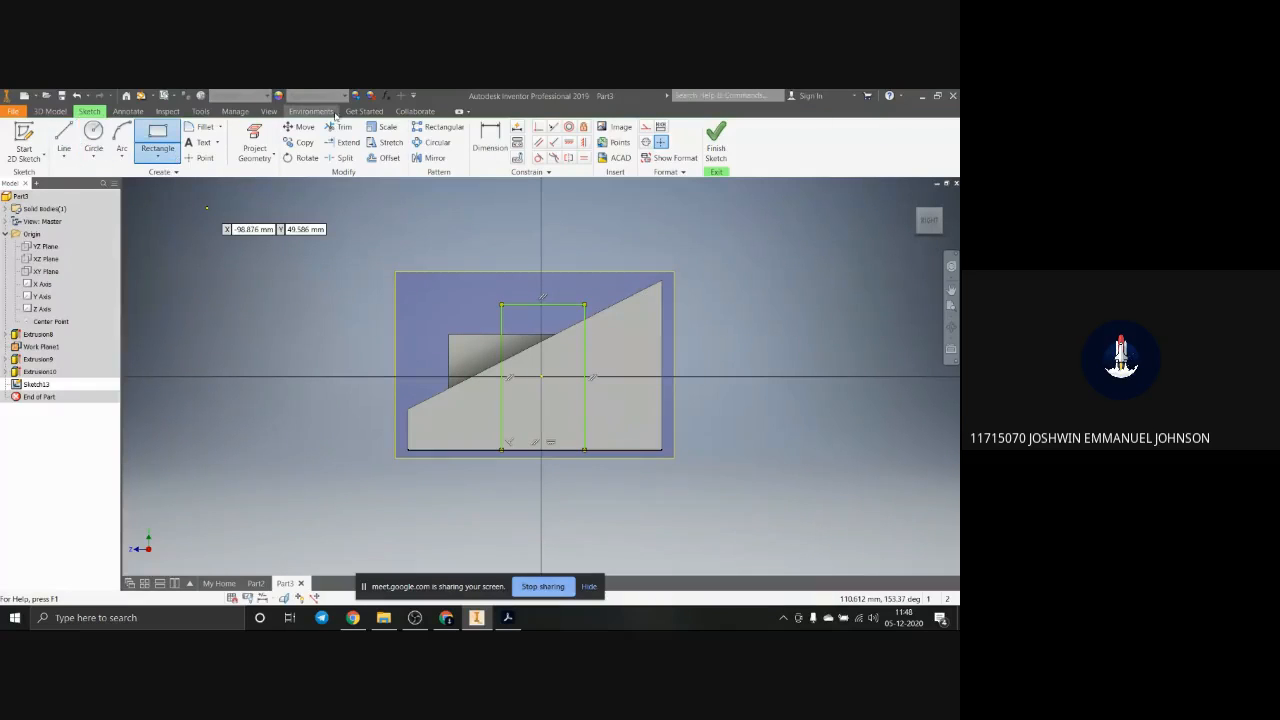
Step: Dimension each vertical side of the rectangle 25 mm from the nearest vertical edge of the side face
left_click(480, 147)
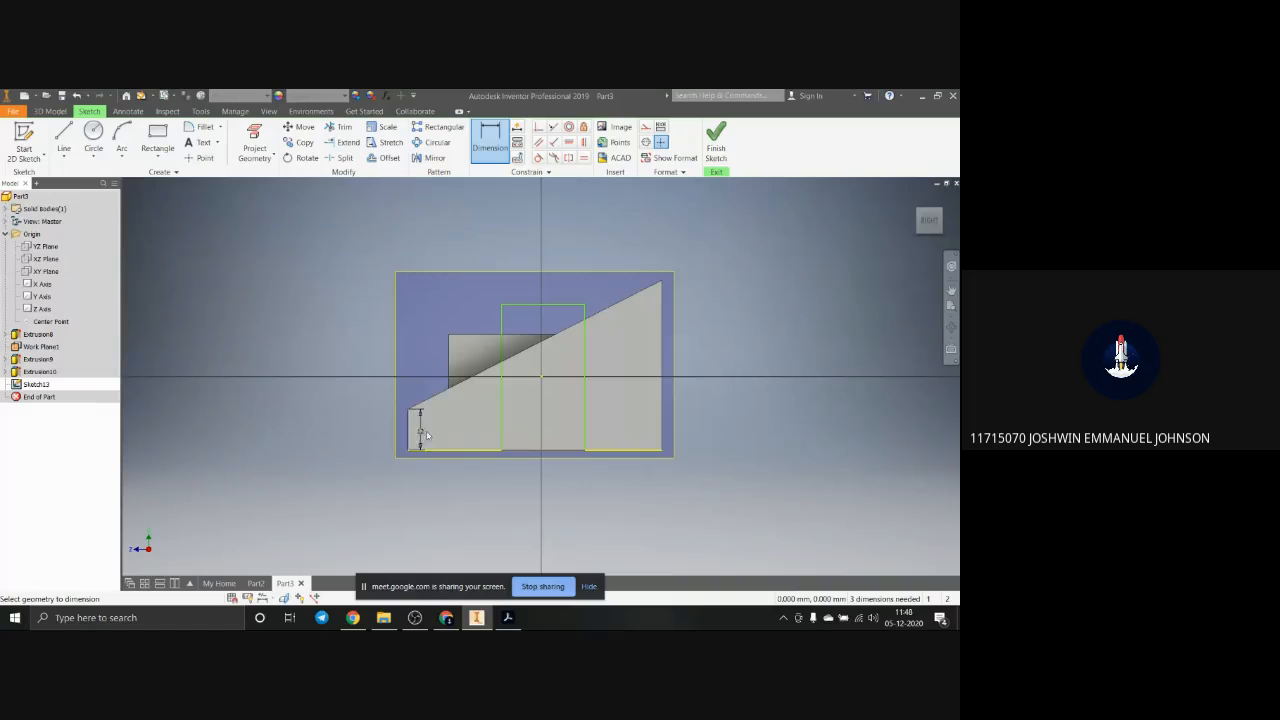
left_click(501, 435)
left_click(408, 432)
left_click(468, 495)
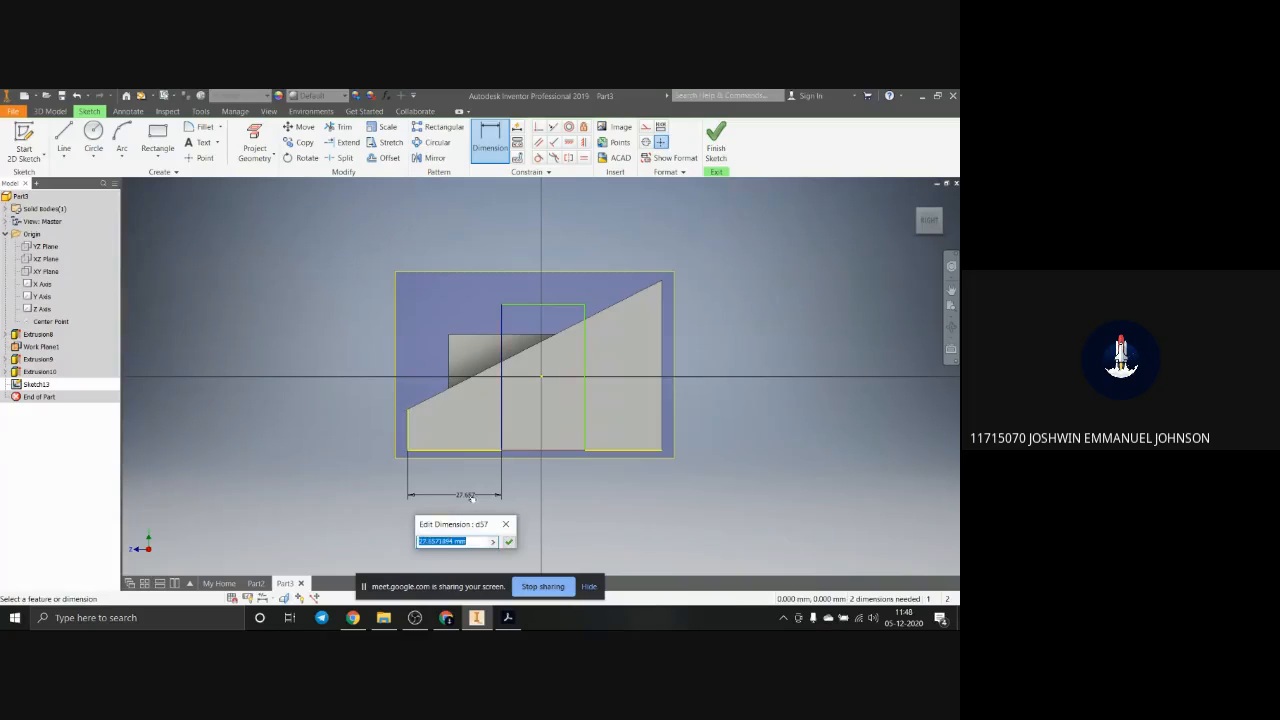
type("25")
key("Return")
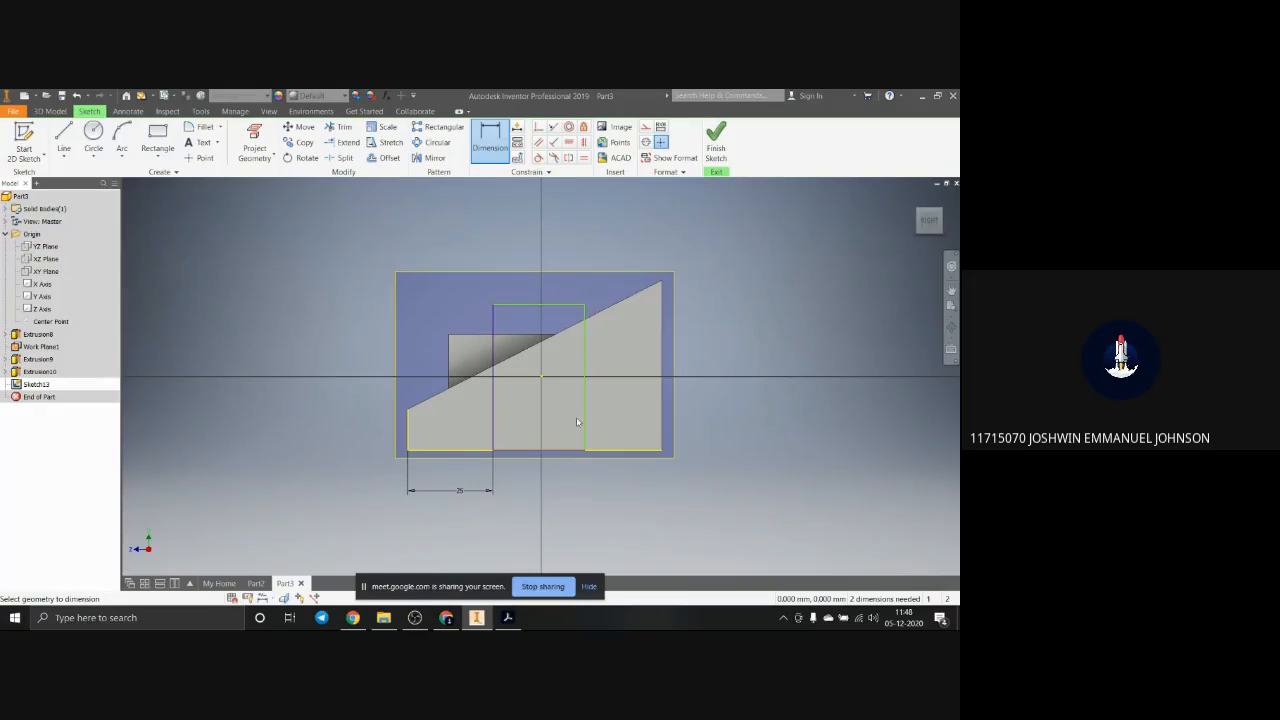
left_click(585, 422)
left_click(660, 430)
left_click(637, 500)
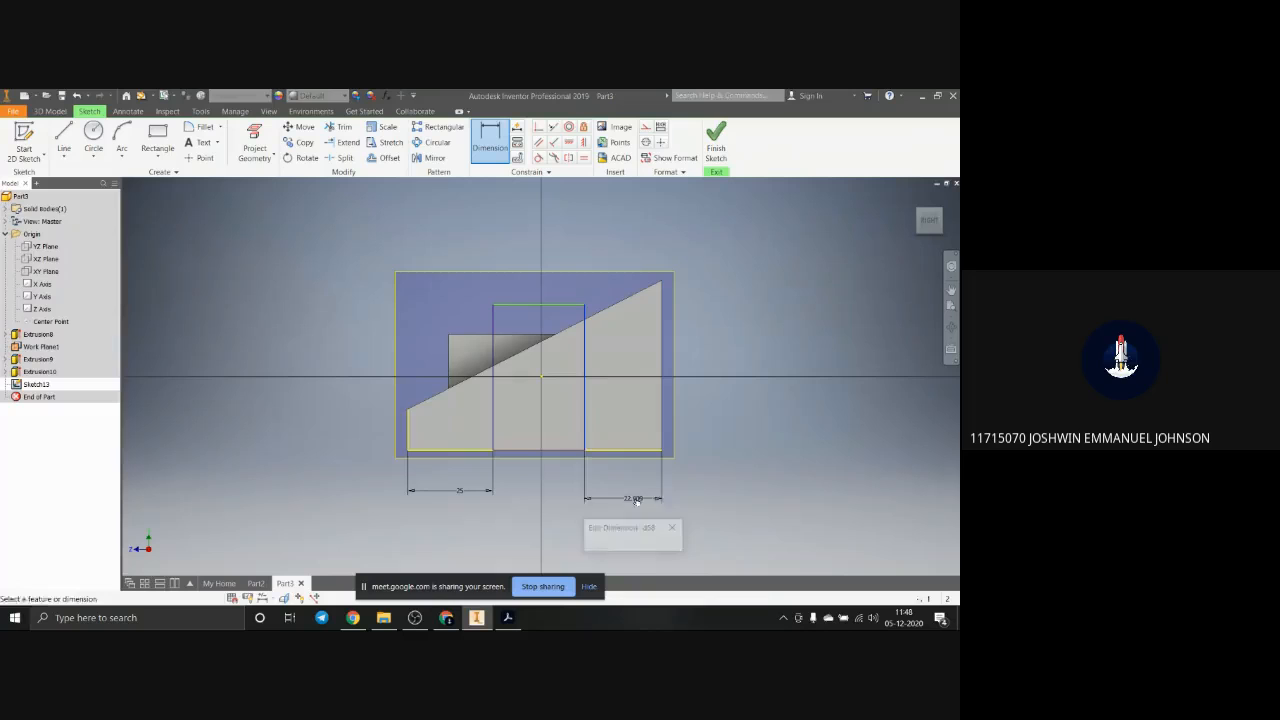
type("25")
key("Return")
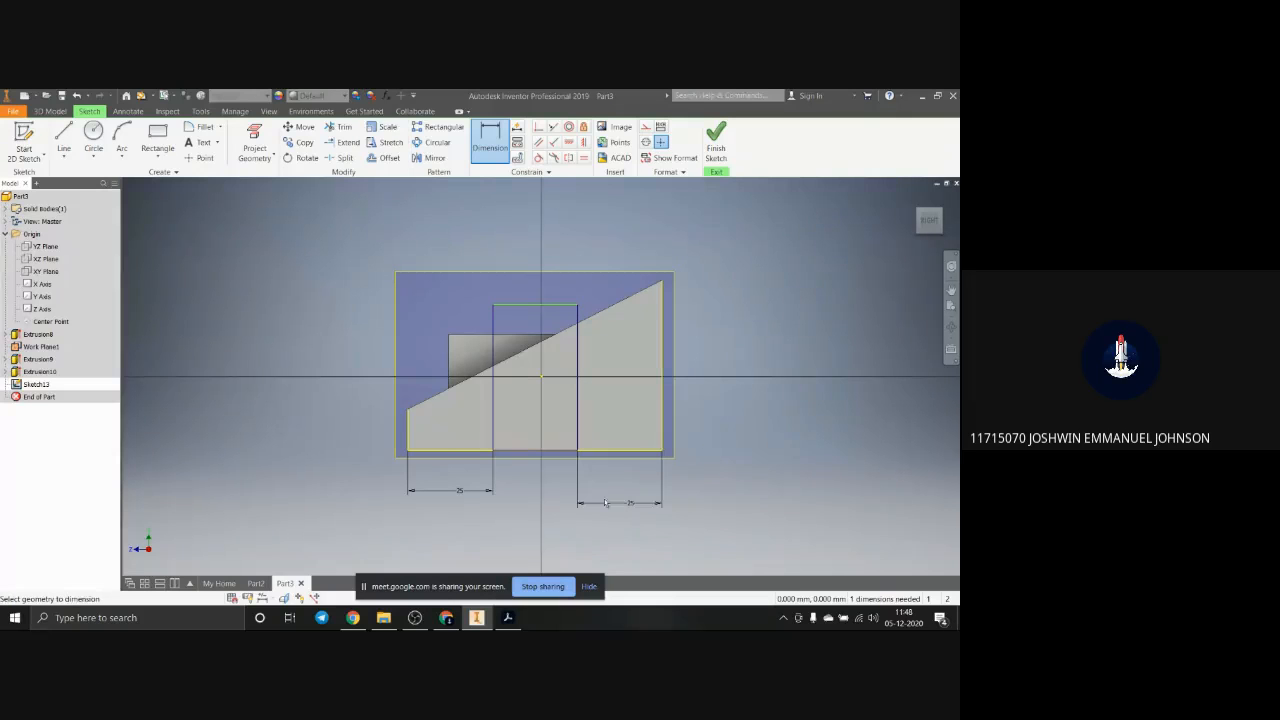
Step: Extrude the rectangle as a cut 15 mm deep into the side of the block
left_click(50, 111)
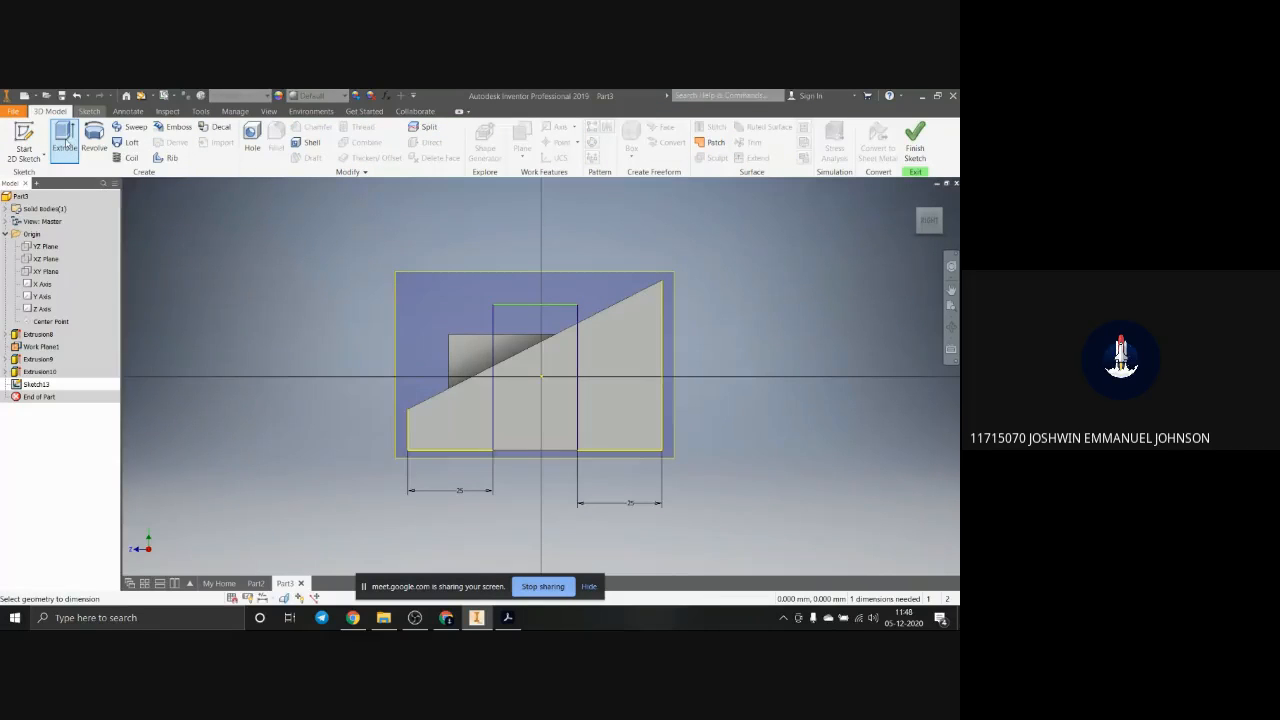
left_click(65, 140)
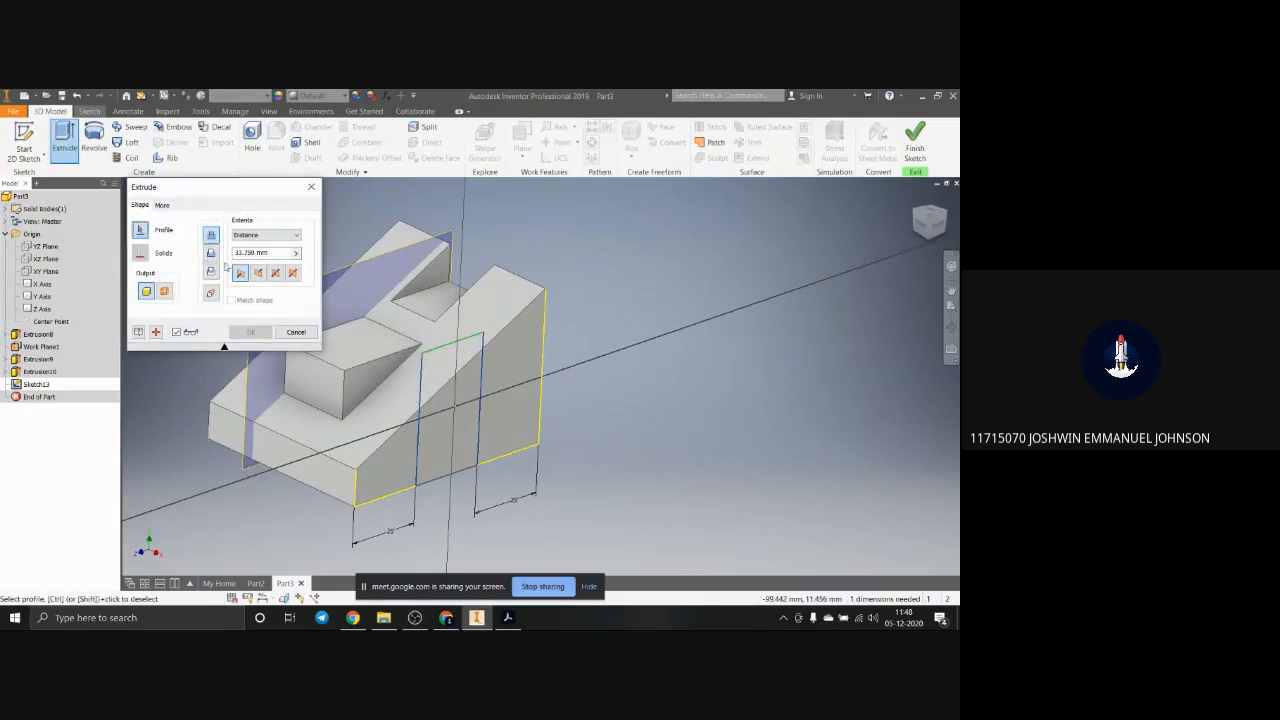
left_click(211, 254)
left_click(443, 450)
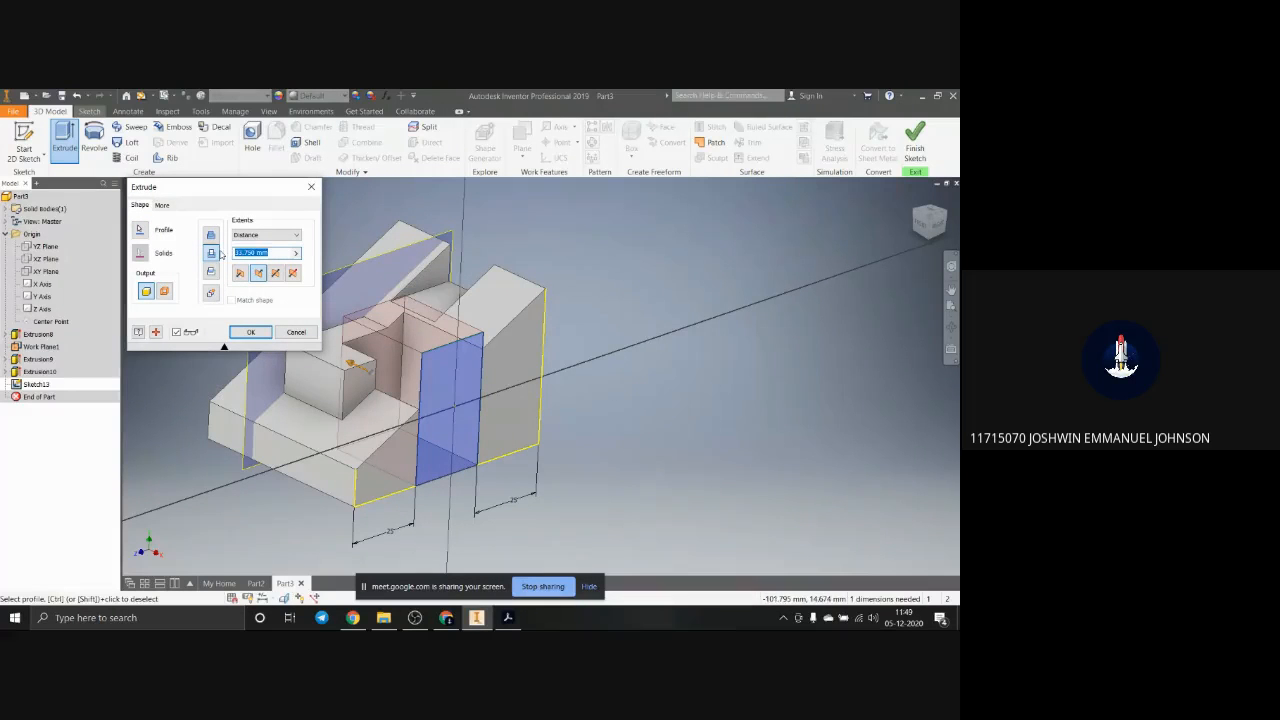
type("15")
key("Return")
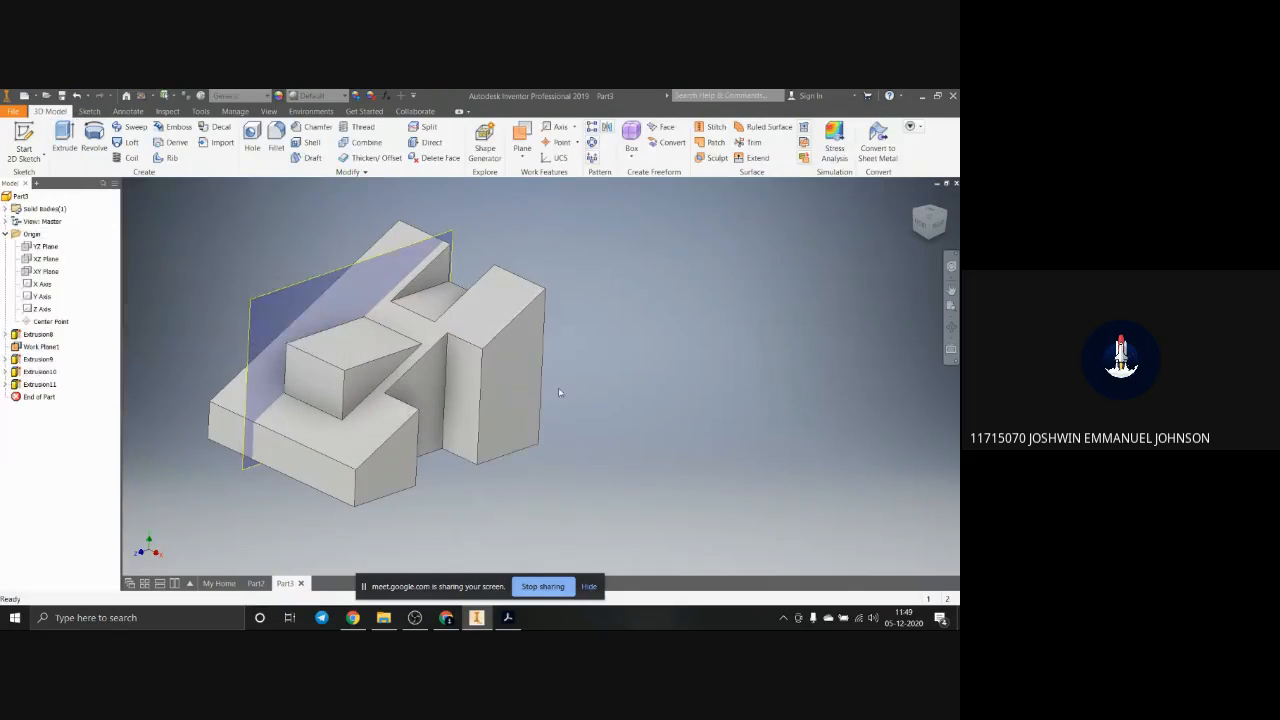
Step: Hide the work plane through the block and return the model to the home view
scroll(558, 387, "up", 3)
scroll(474, 420, "up", 2)
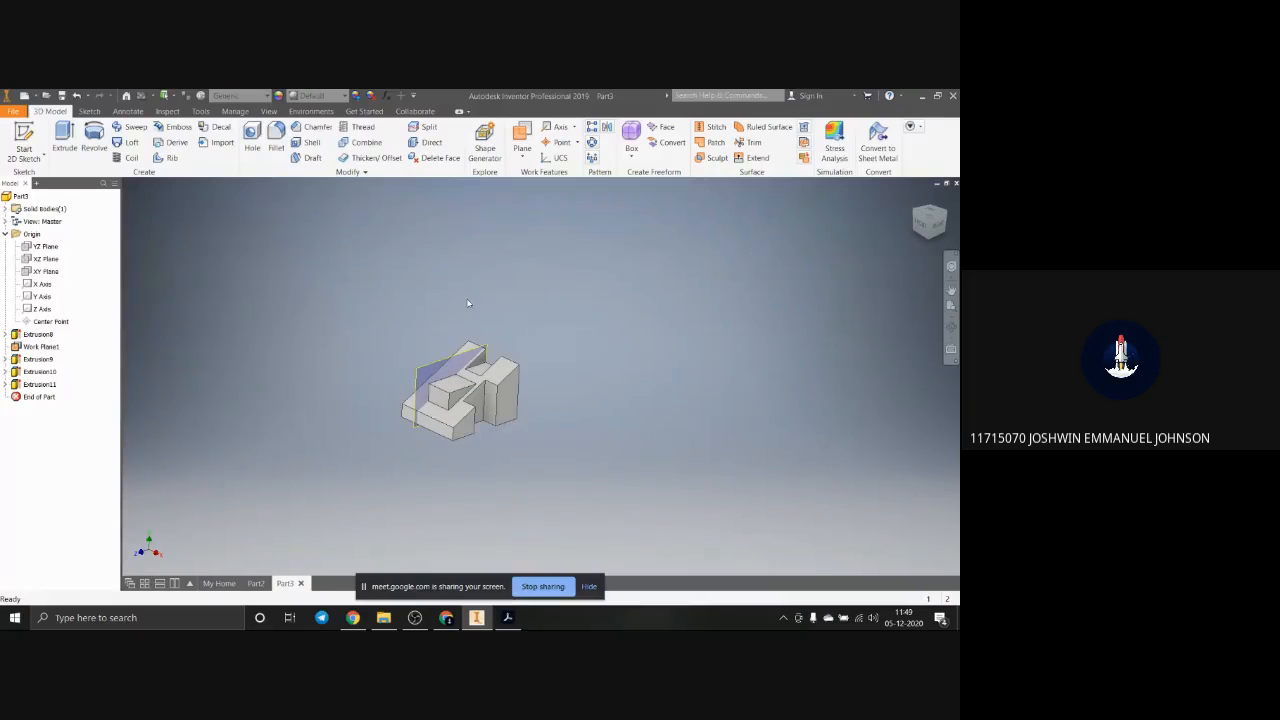
left_click(468, 350)
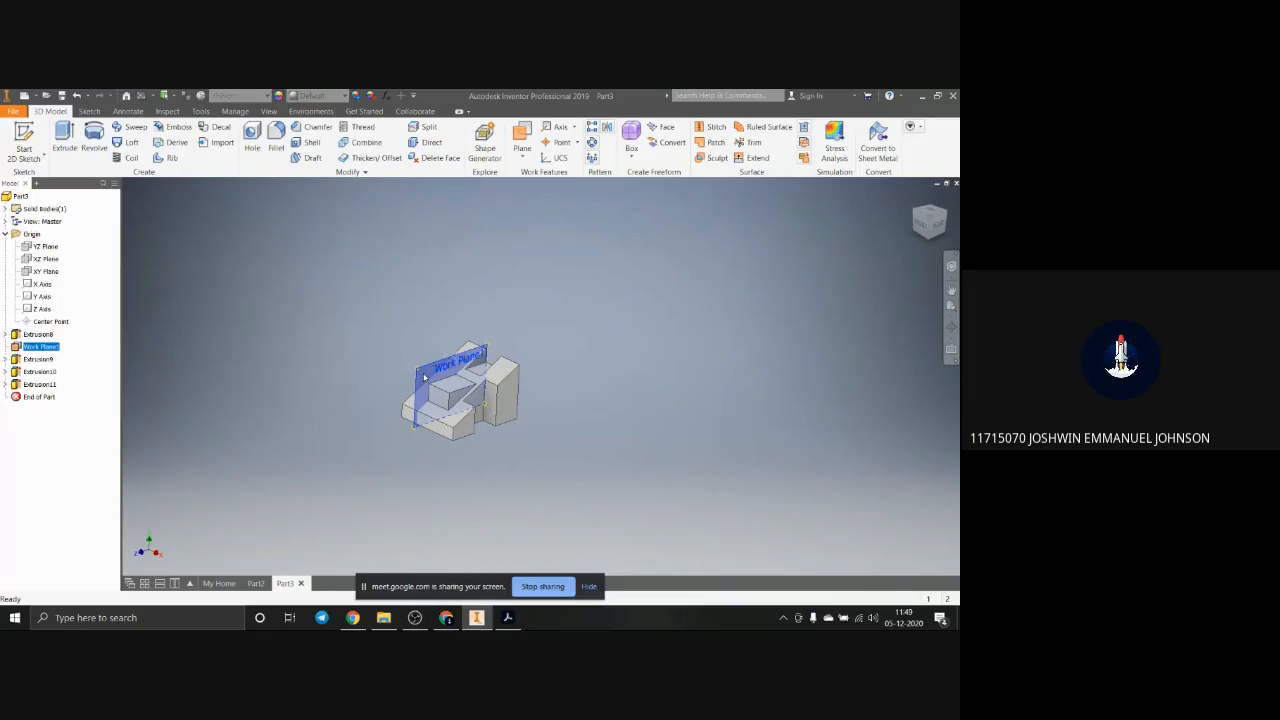
right_click(425, 377)
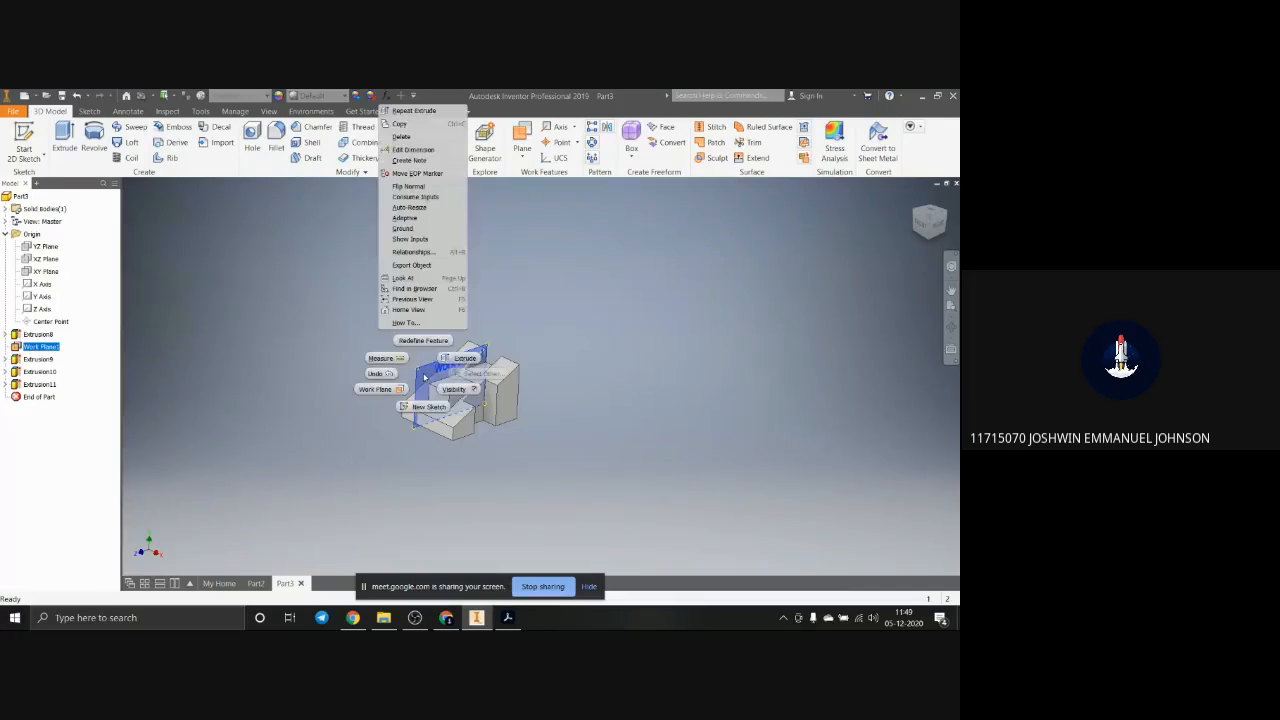
left_click(474, 390)
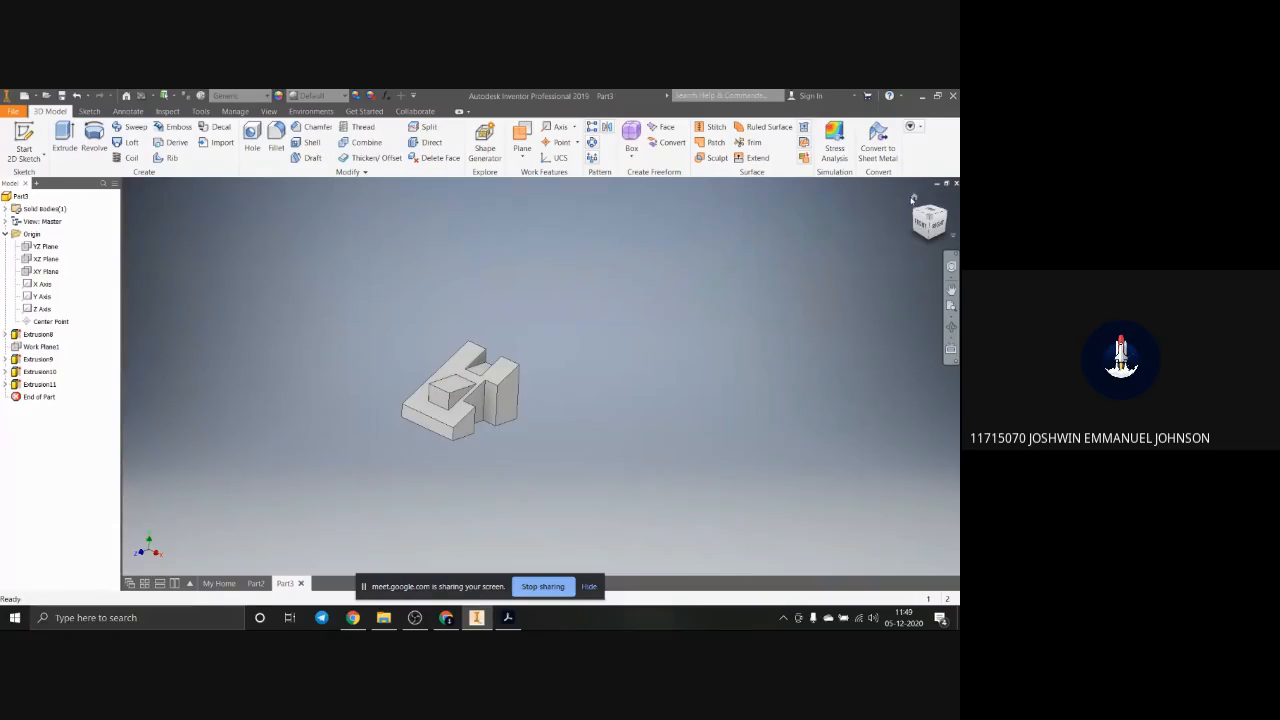
left_click(912, 199)
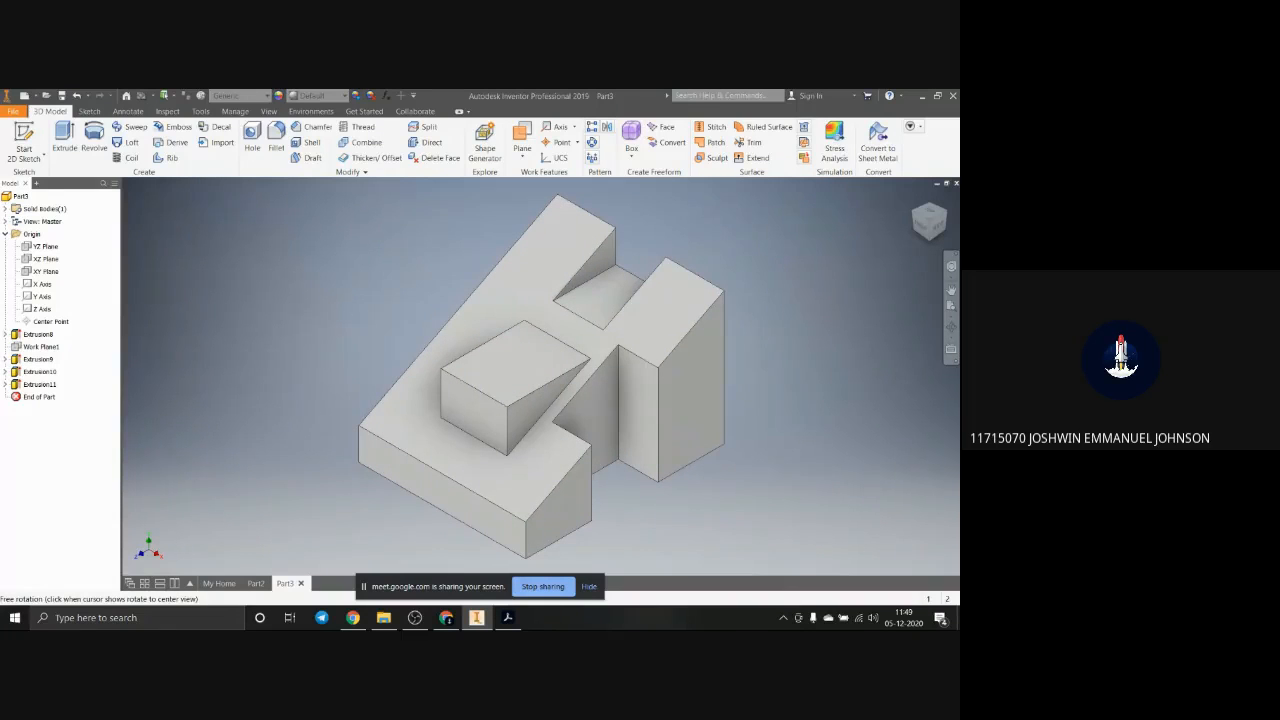
Step: Switch to Adobe Acrobat and compare the page 3 isometric drawing with the modelled block
left_click_drag(1150, 160, 645, 121)
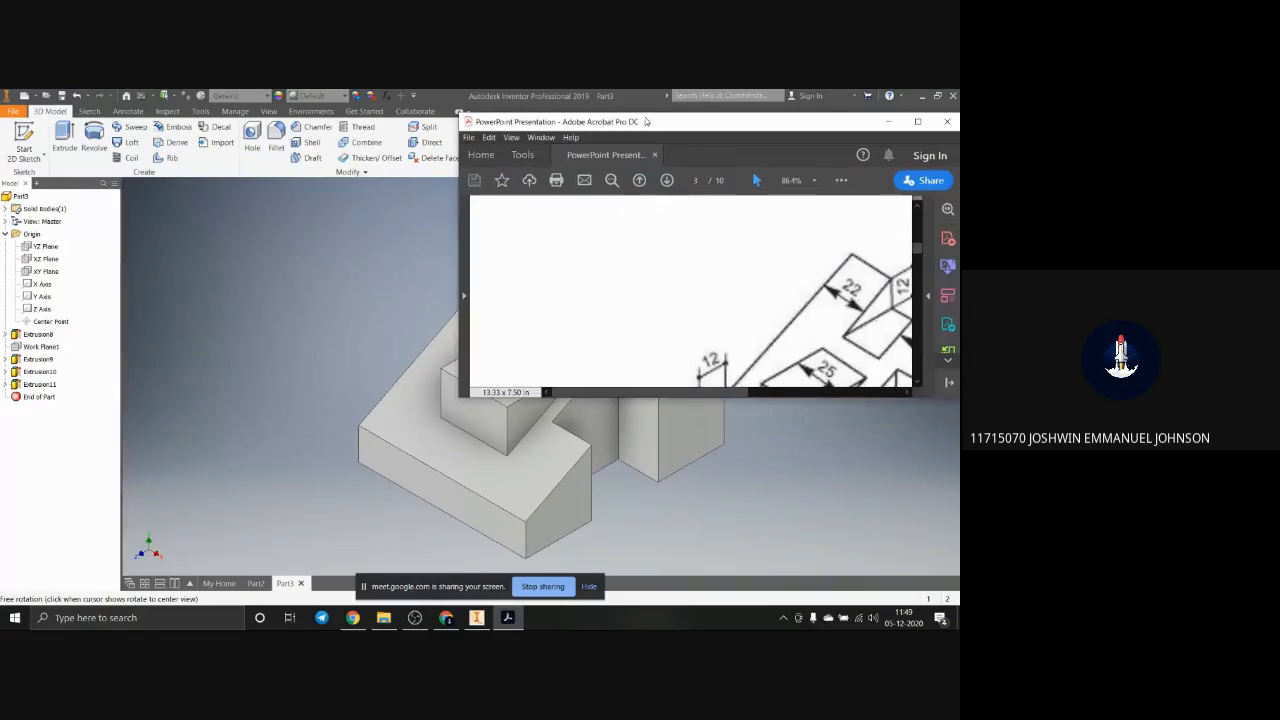
scroll(829, 271, "down", 1)
scroll(829, 271, "down", 1)
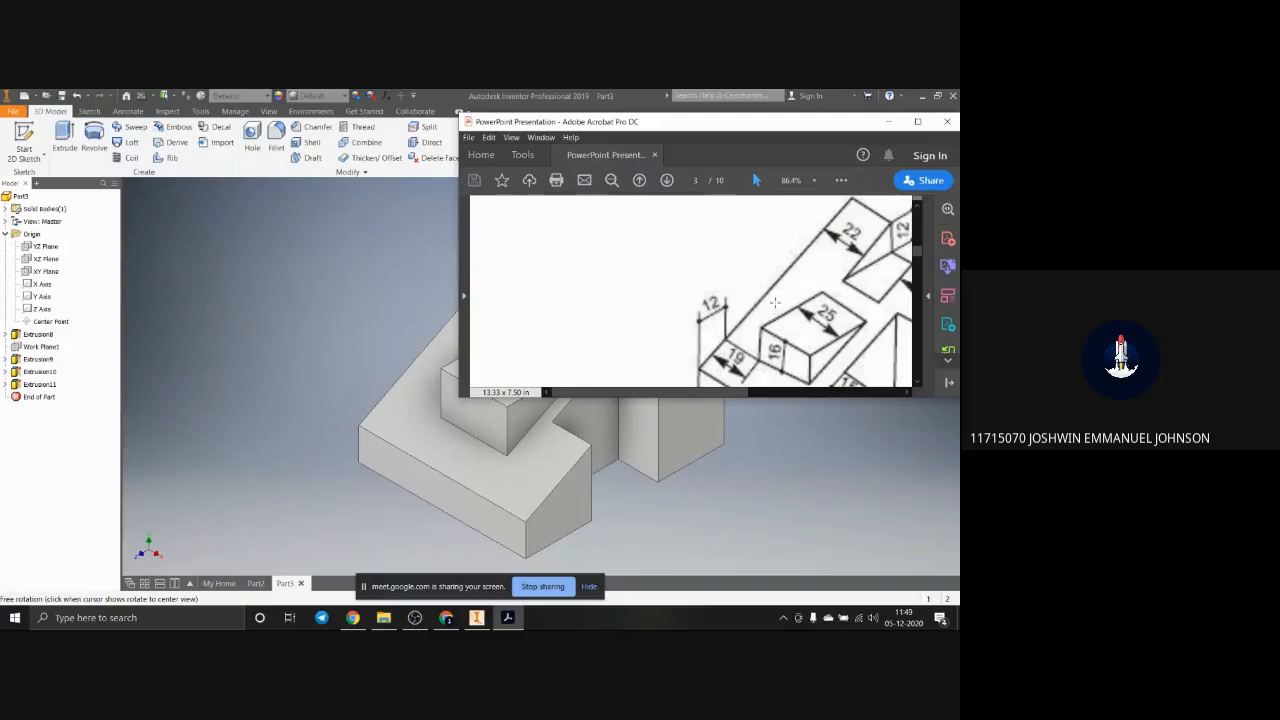
scroll(776, 307, "down", 3, "ctrl")
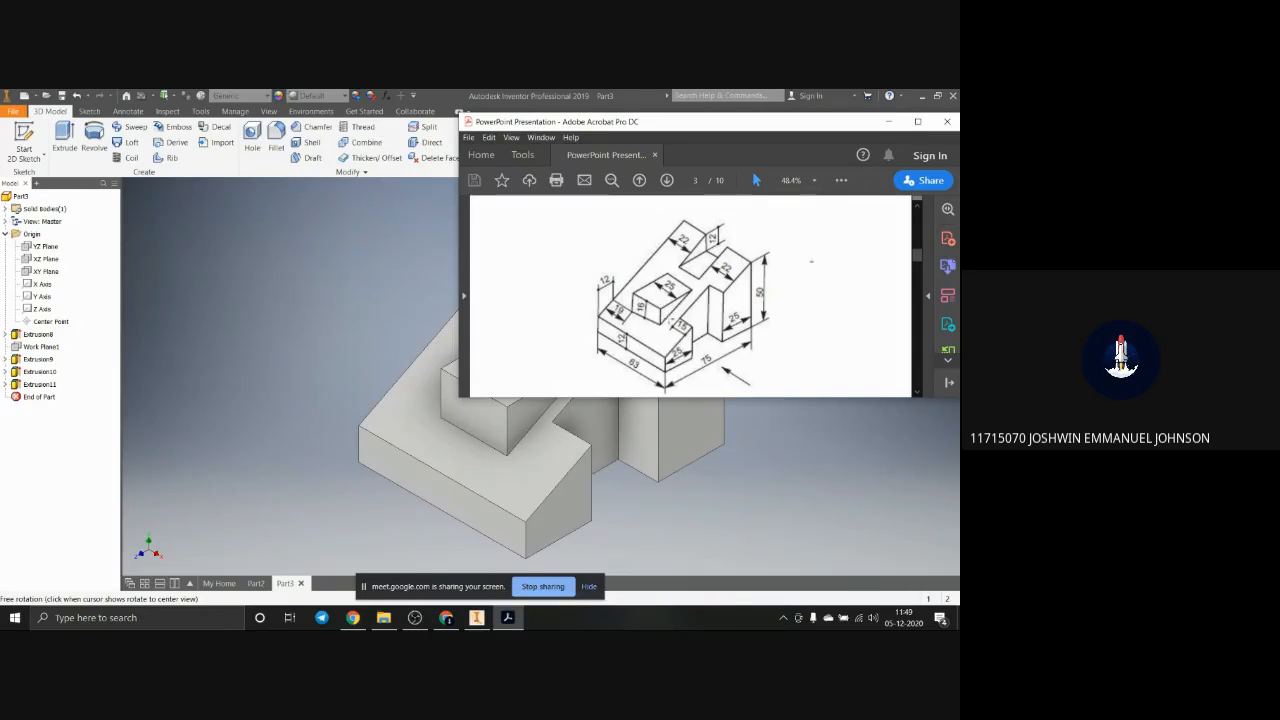
scroll(690, 295, "down", 1)
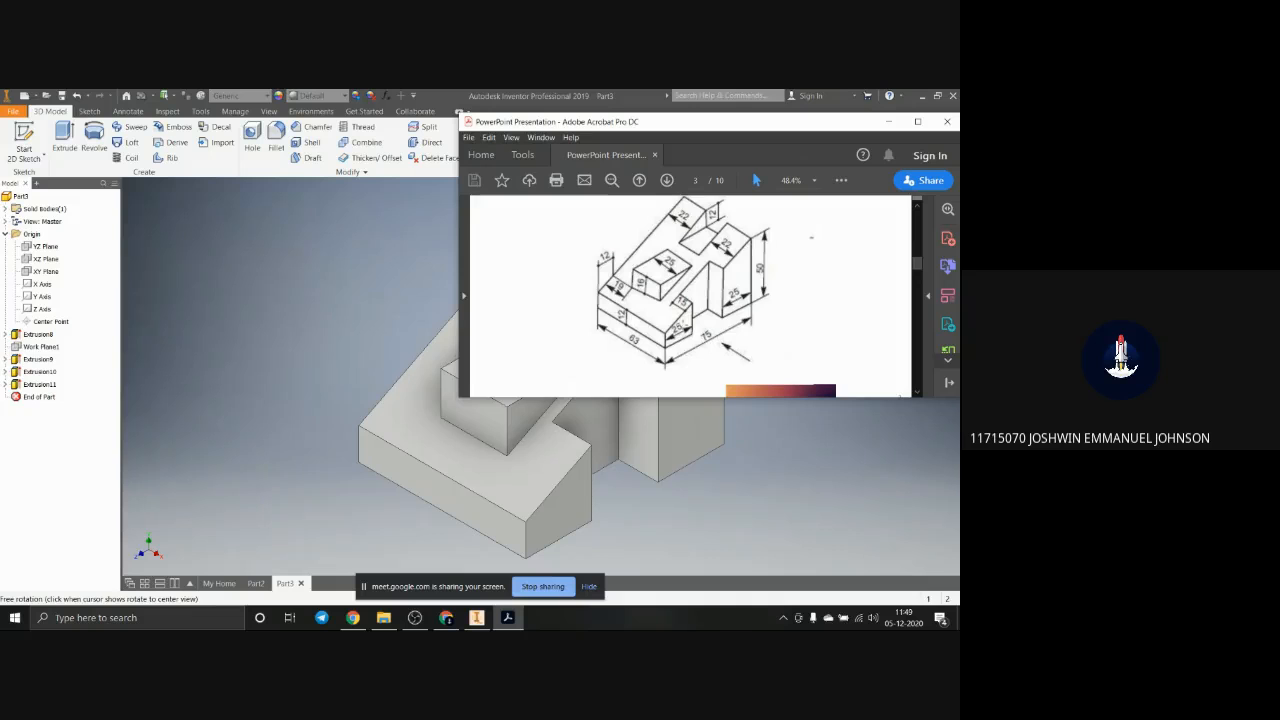
scroll(716, 295, "up", 1)
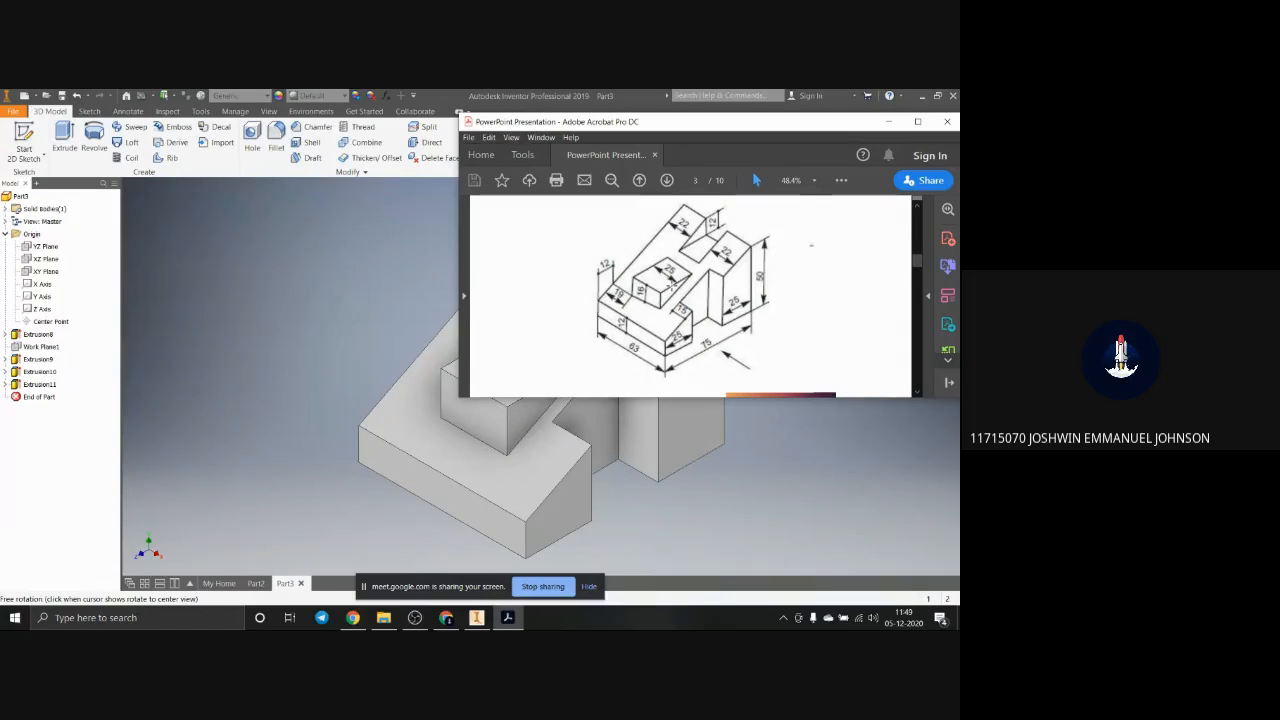
Step: Examine the front, top and left-side projection diagrams on pages 4 to 6 of the PDF at 100% zoom
scroll(811, 245, "down", 5)
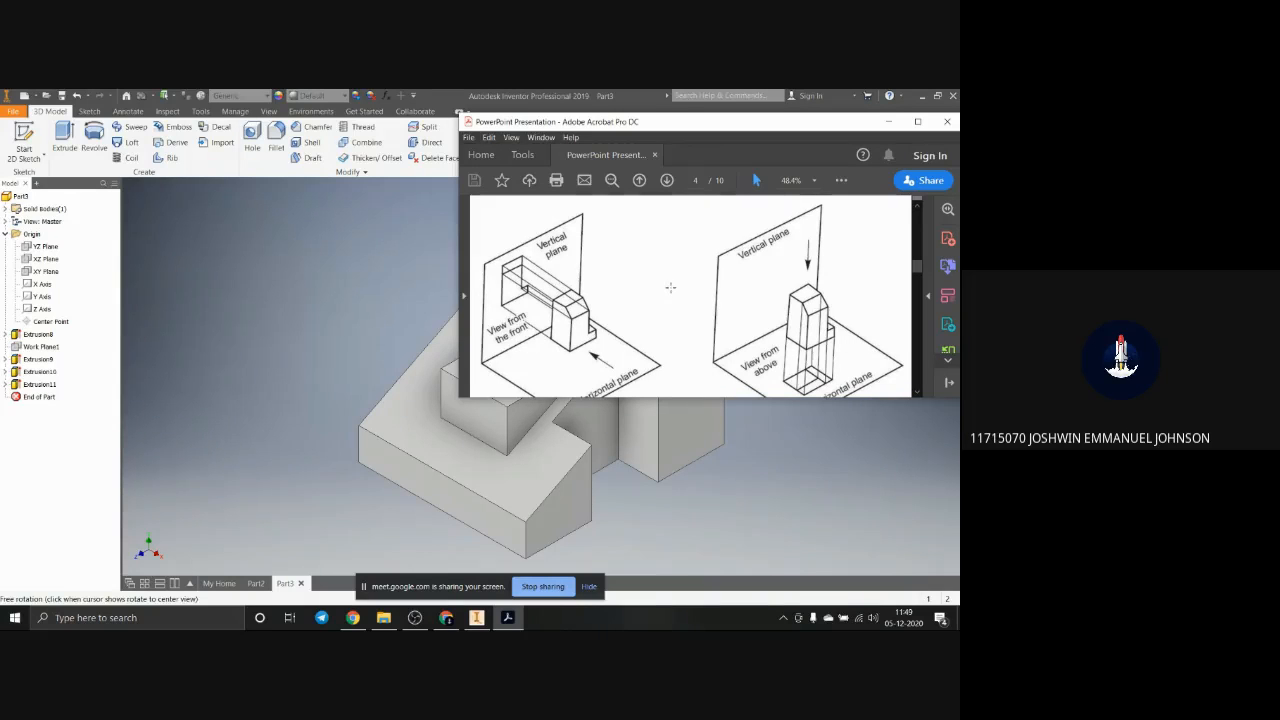
left_click(917, 121)
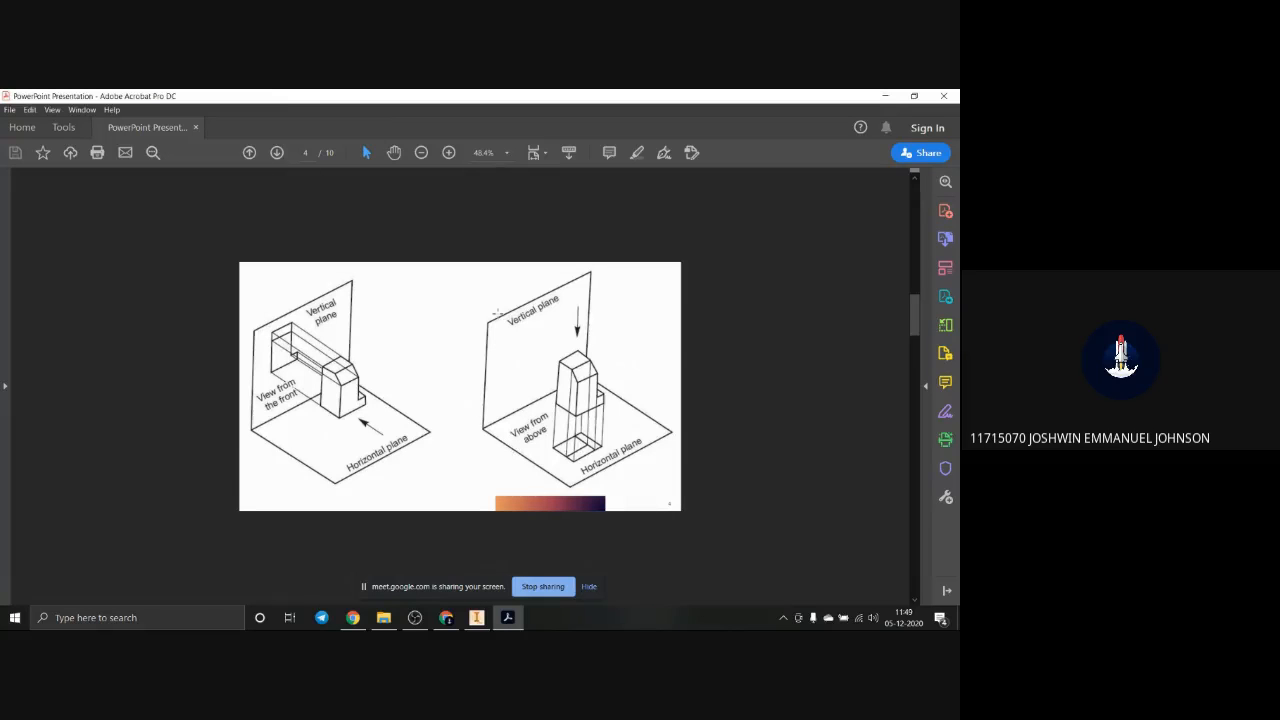
left_click(508, 153)
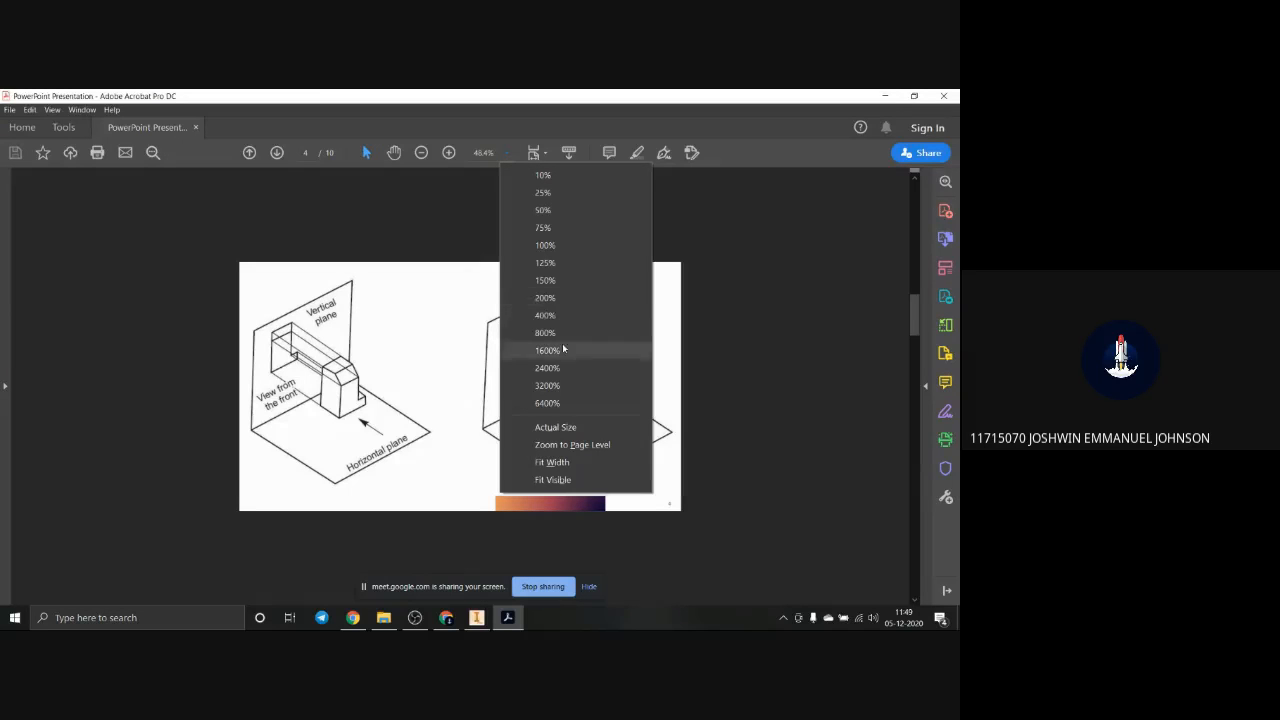
left_click(560, 245)
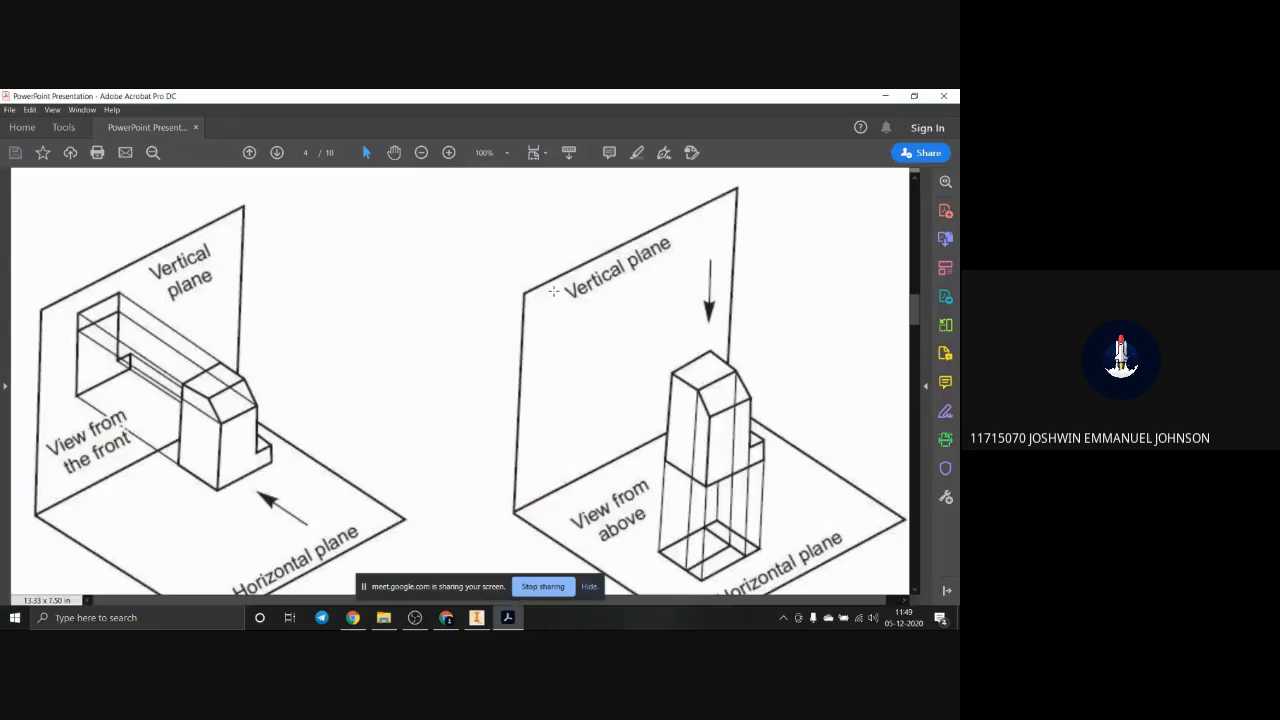
left_click(236, 464)
left_click(261, 449)
scroll(720, 535, "down", 5)
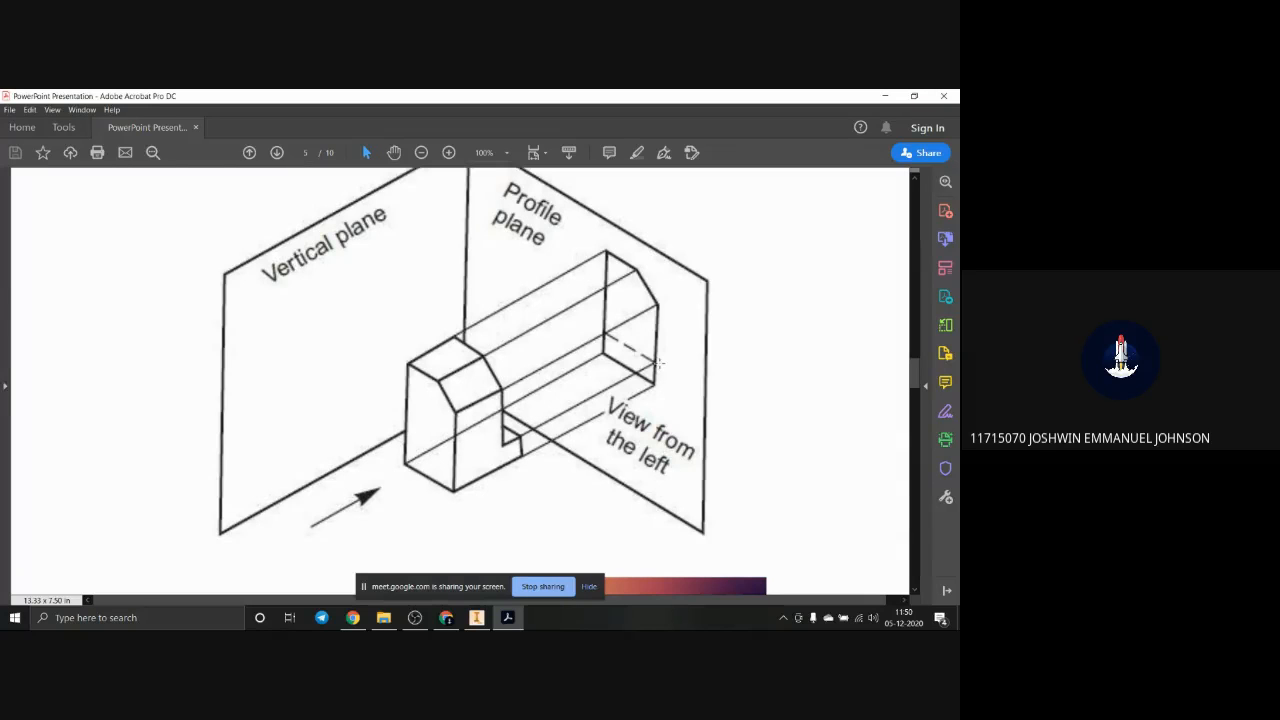
scroll(651, 352, "down", 3)
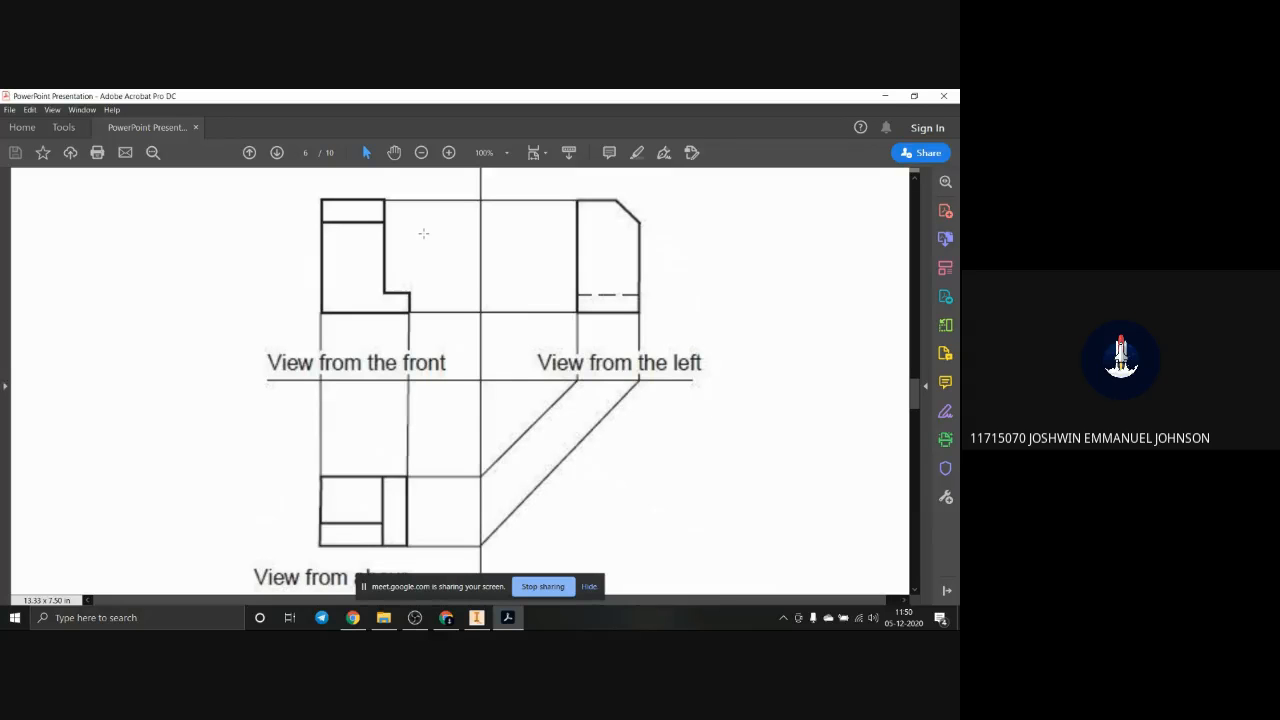
scroll(430, 245, "up", 3)
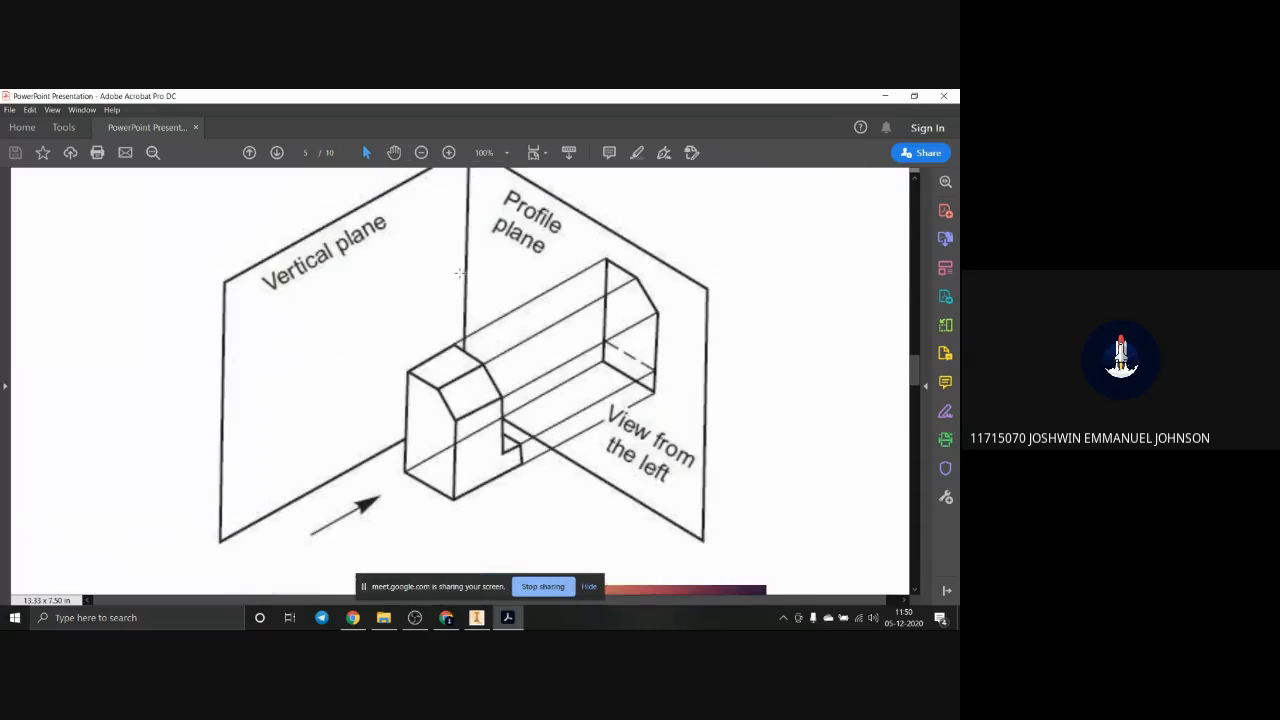
Step: Examine the combined projection views on page 6 and the dimensioned two-hole block on pages 7 and 8 of the PDF
scroll(493, 372, "down", 4)
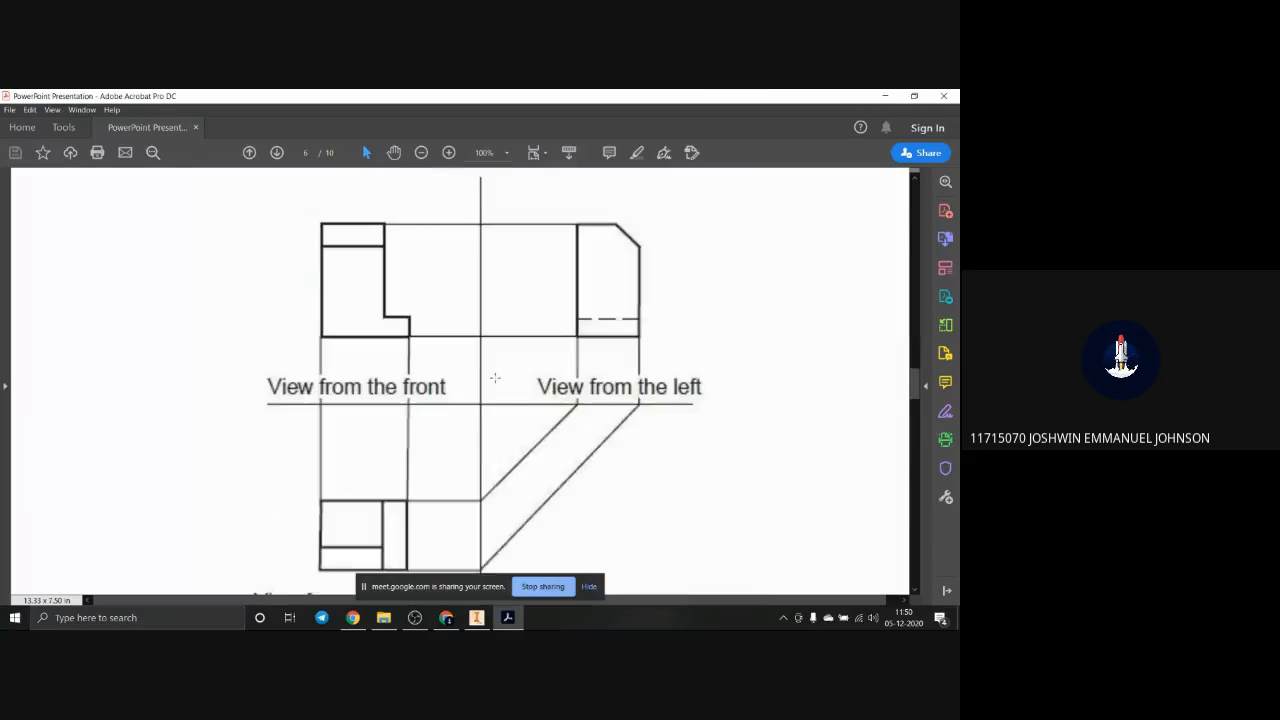
scroll(494, 377, "down", 5)
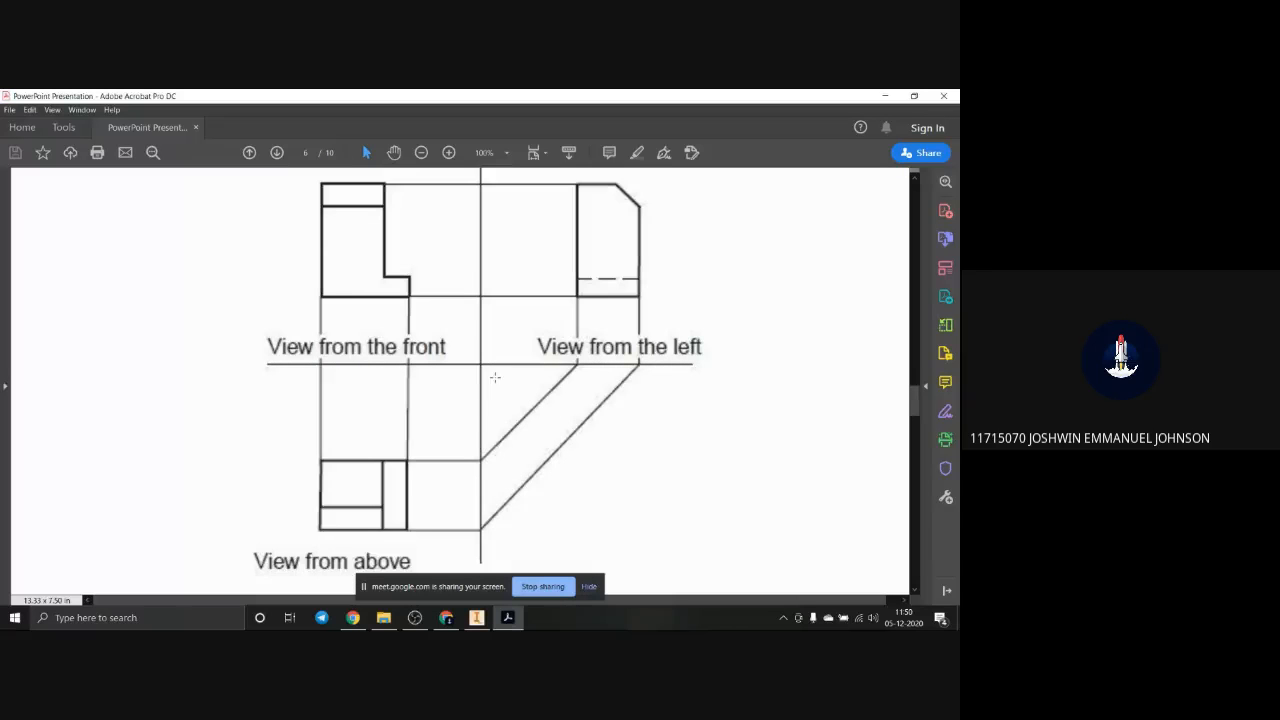
scroll(489, 385, "down", 2)
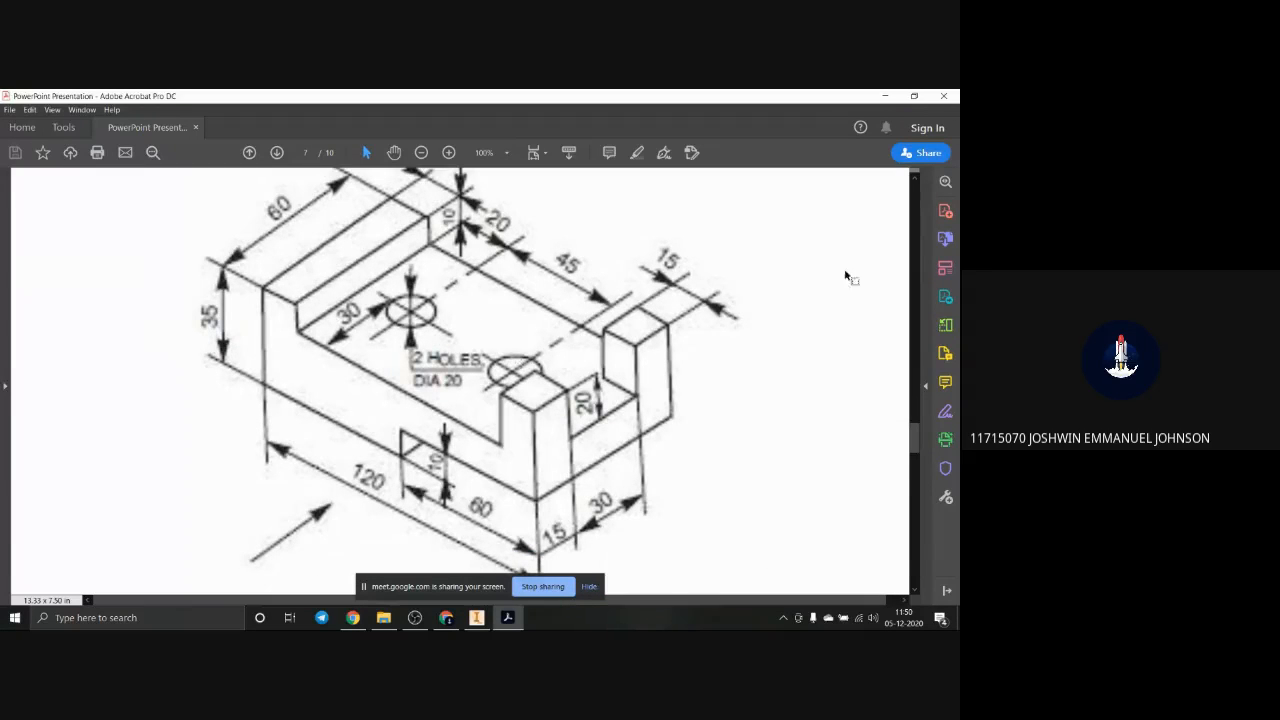
scroll(660, 308, "down", 5)
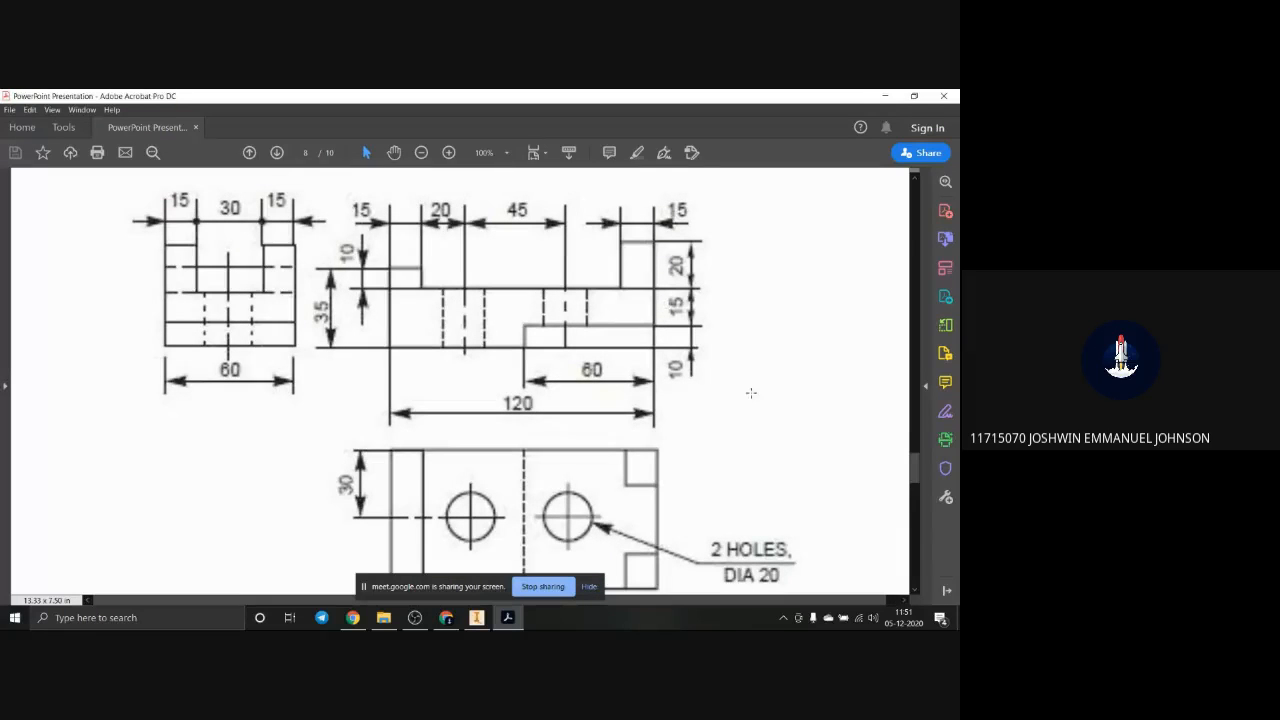
scroll(748, 391, "down", 1)
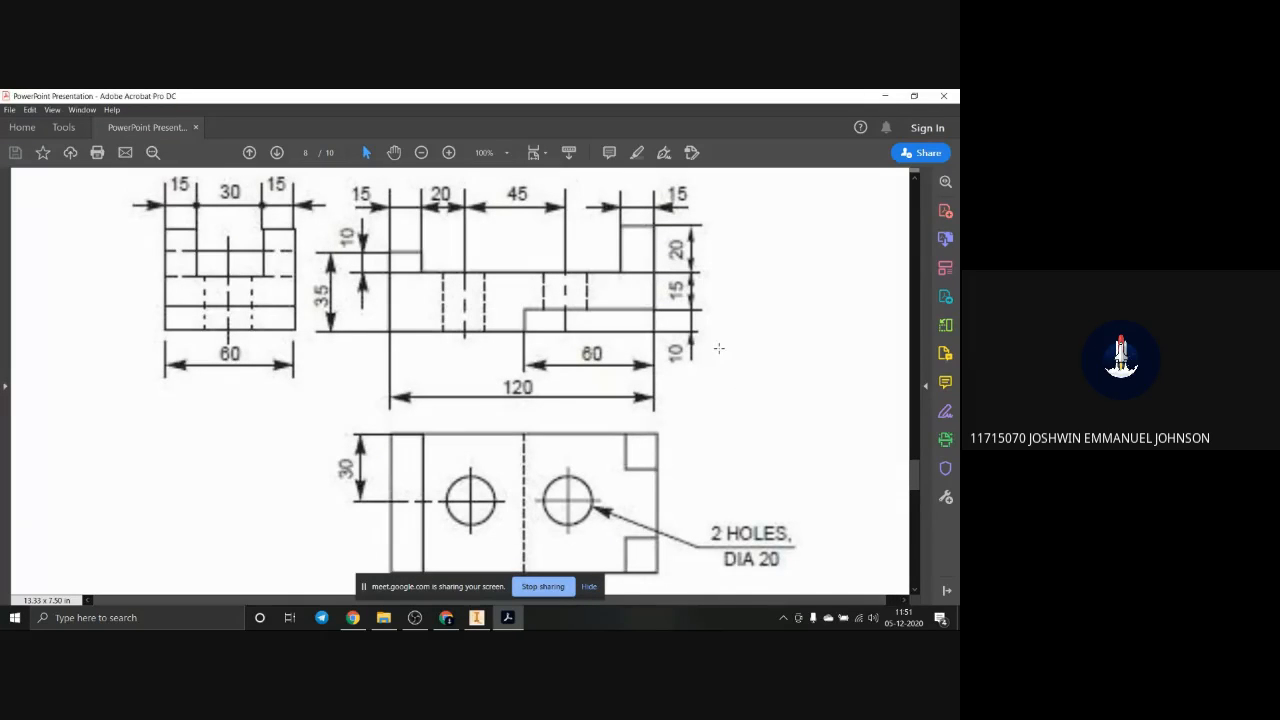
scroll(695, 327, "up", 5)
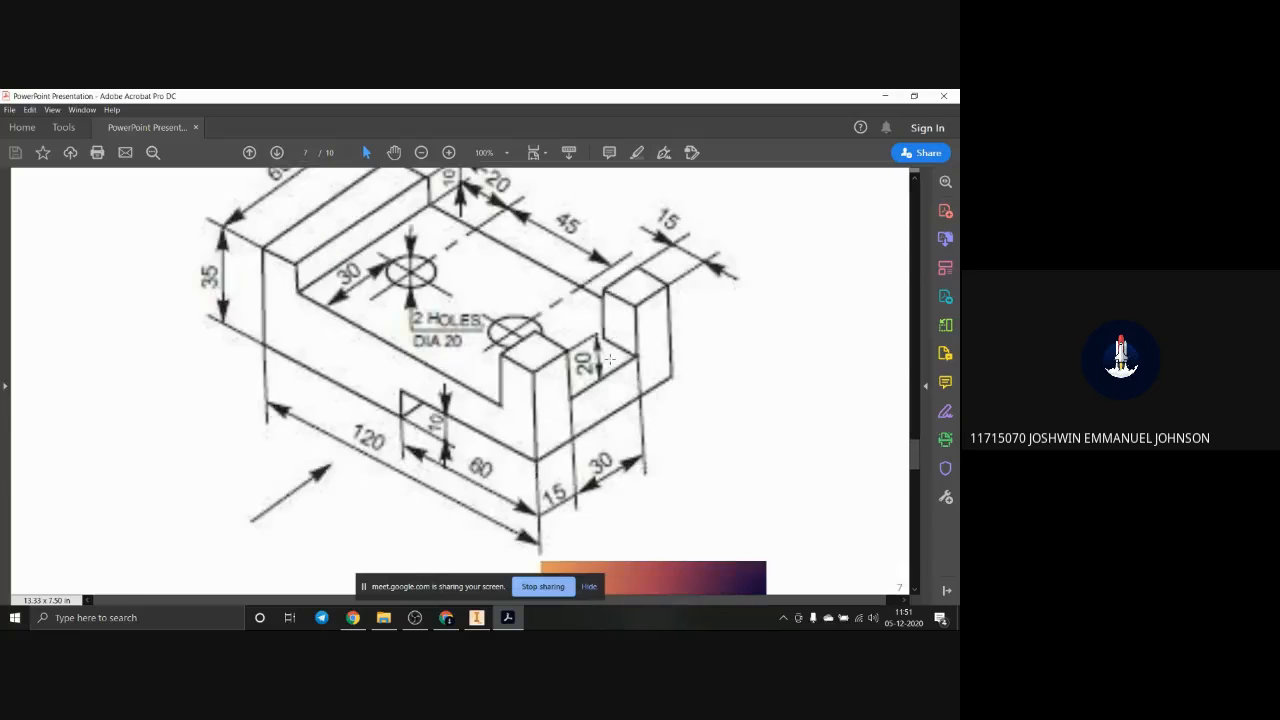
scroll(586, 381, "down", 5)
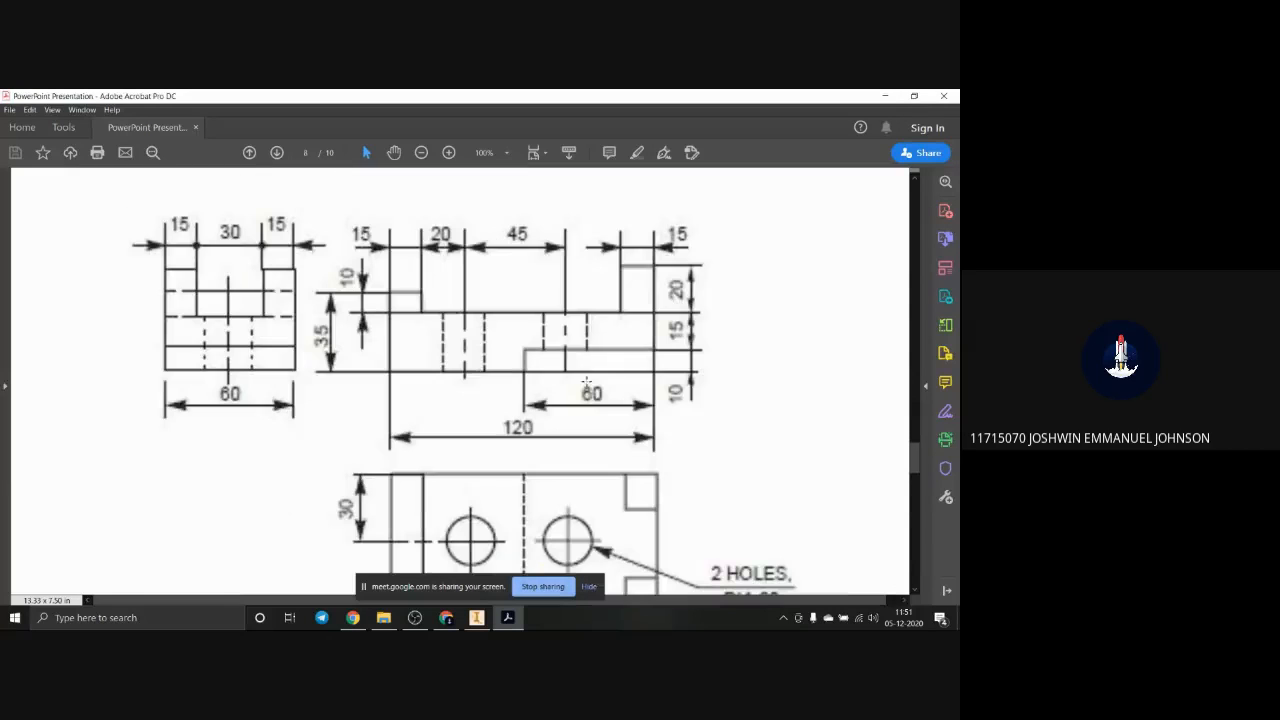
scroll(588, 387, "up", 5)
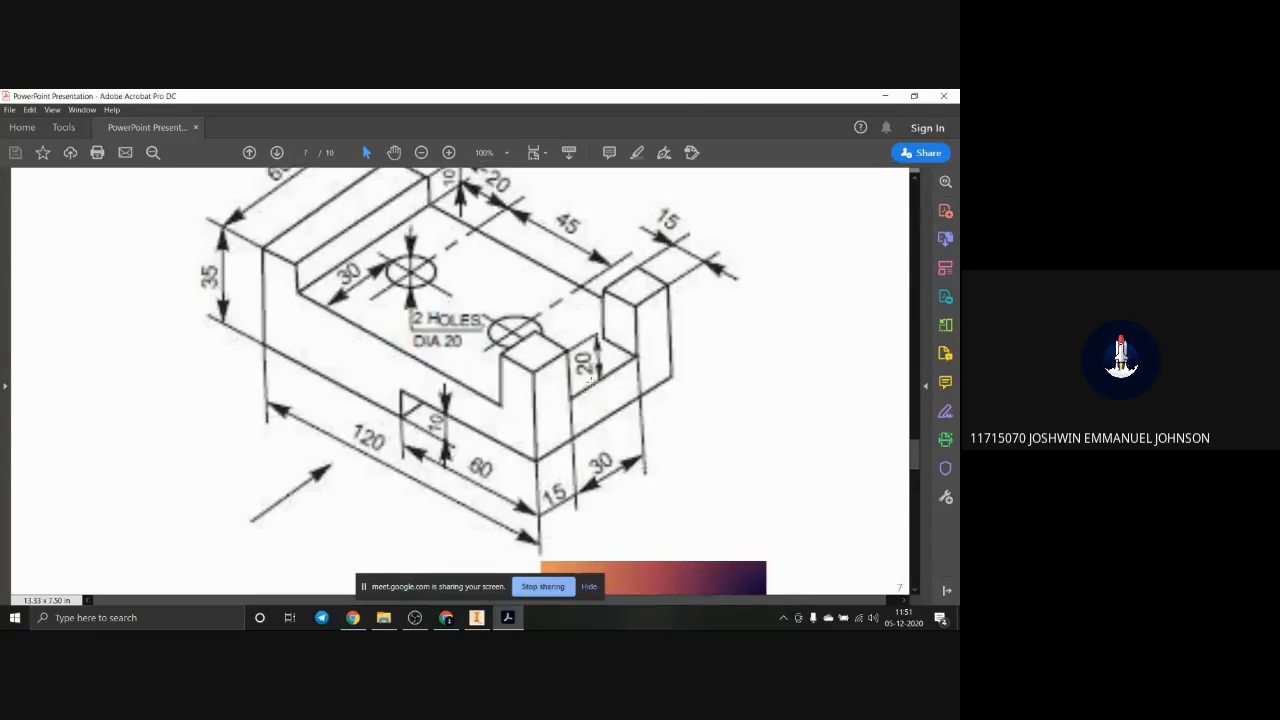
left_click_drag(686, 98, 959, 235)
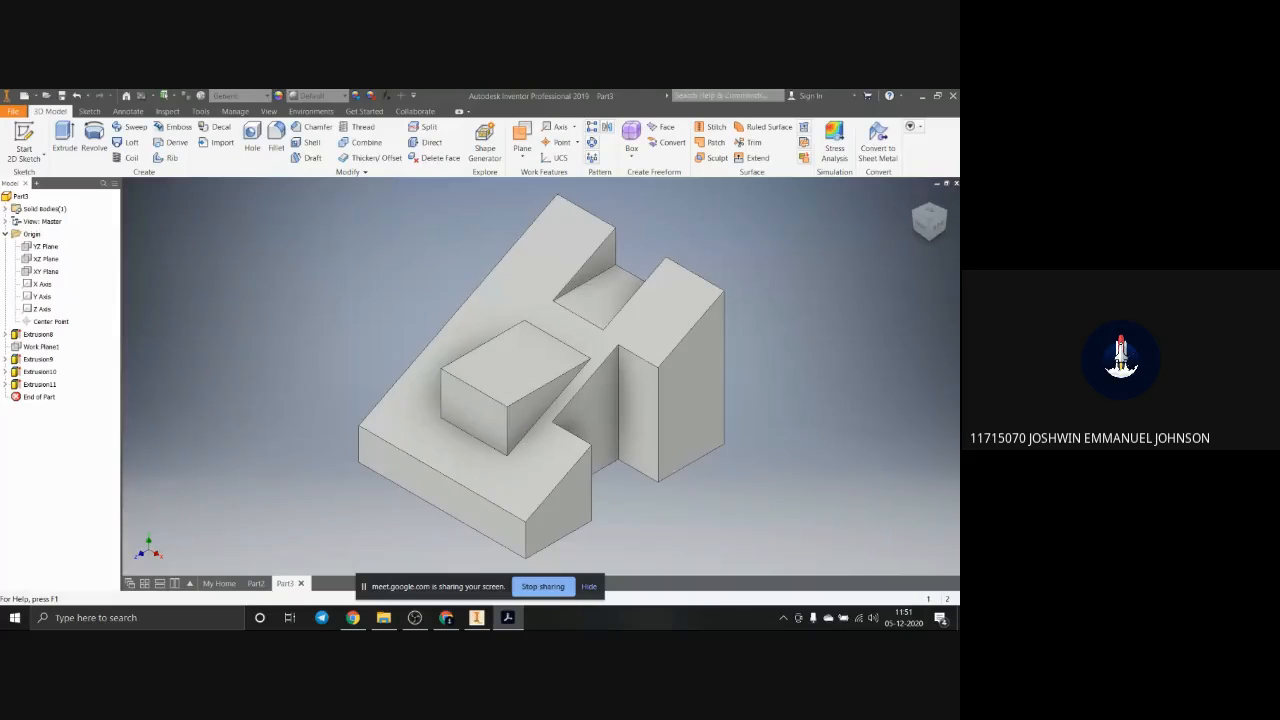
left_click_drag(959, 170, 544, 90)
scroll(633, 380, "up", 4, "ctrl")
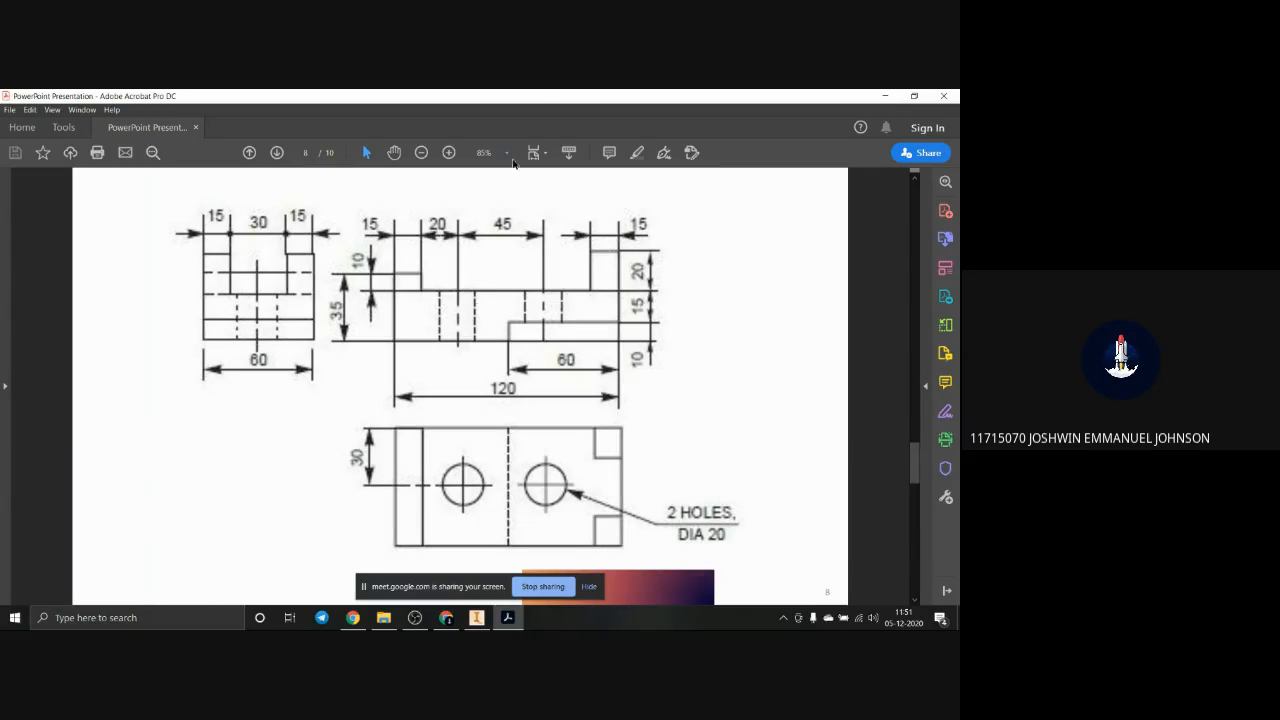
Step: Switch to Inventor and delete all extrusions and the work plane from the part, including their consumed sketches
left_click_drag(540, 95, 959, 290)
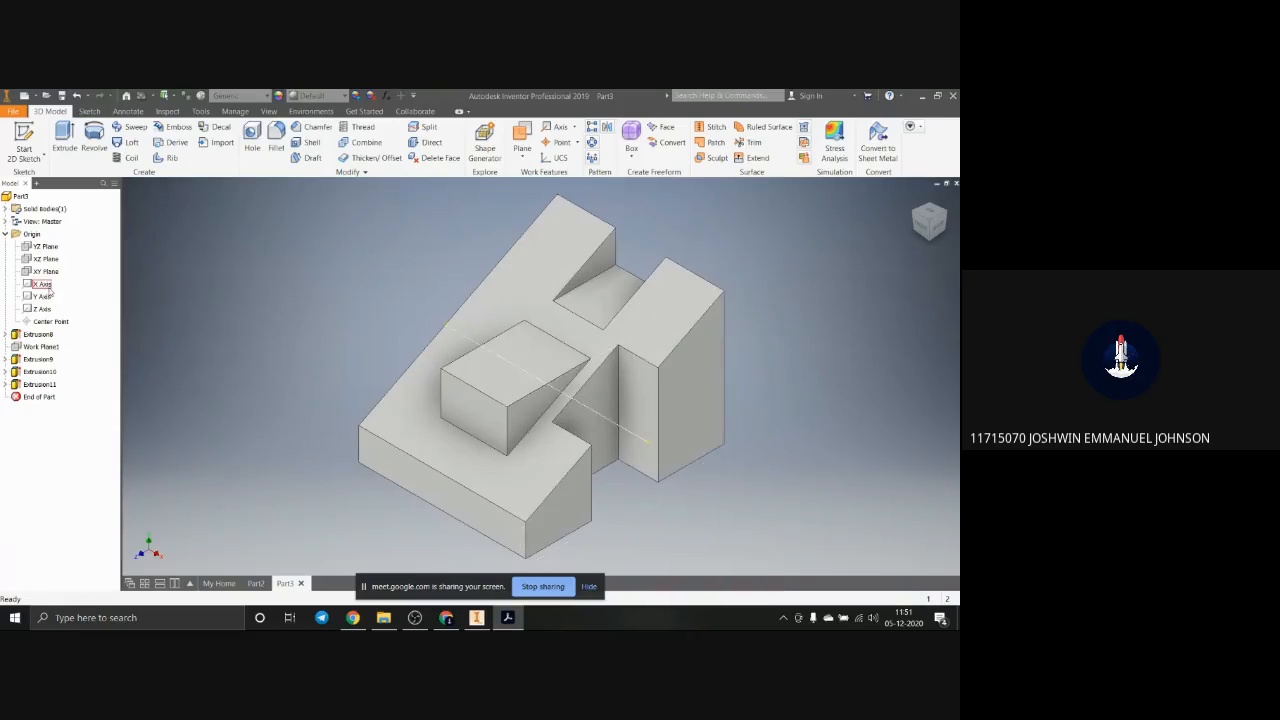
left_click(40, 336)
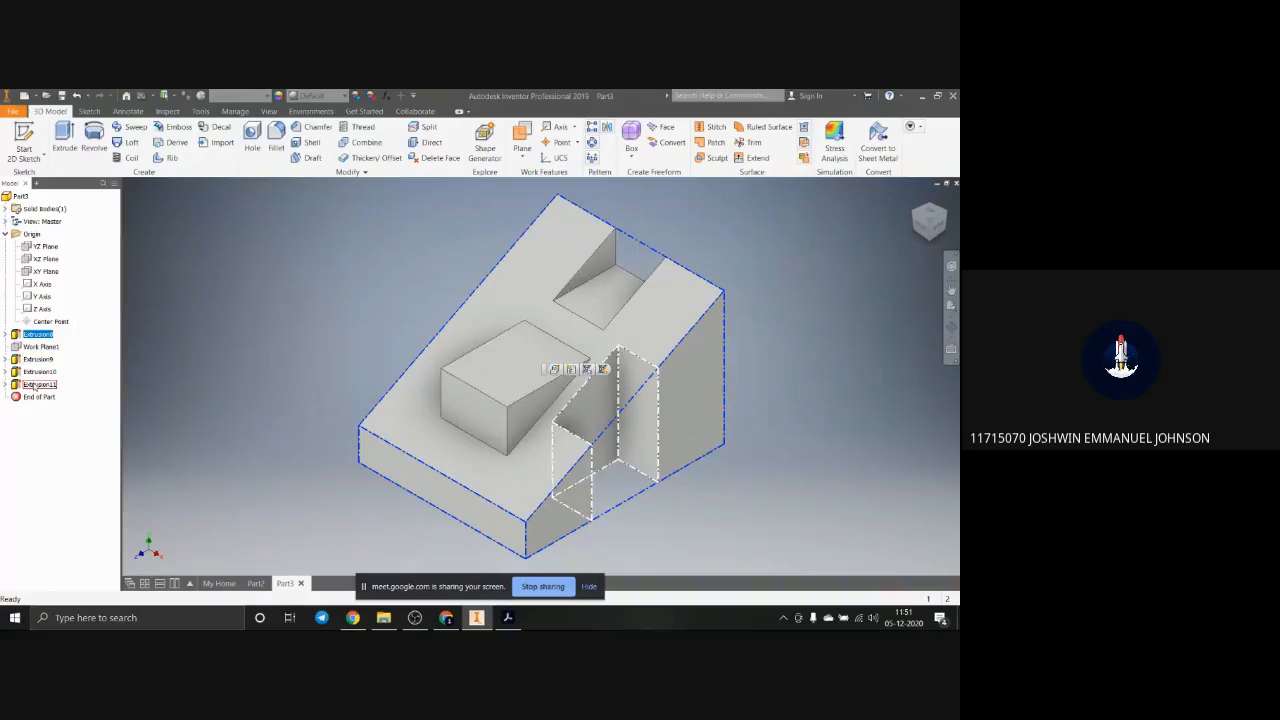
left_click(33, 390, "shift")
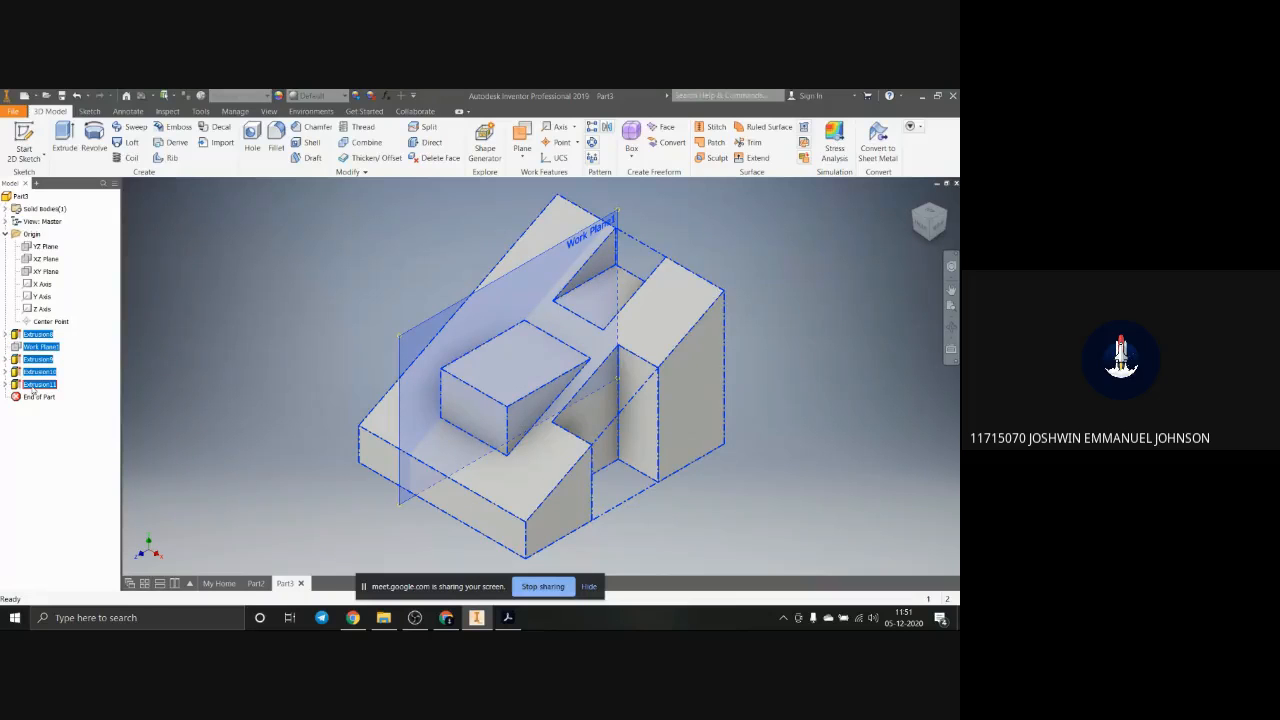
key("Delete")
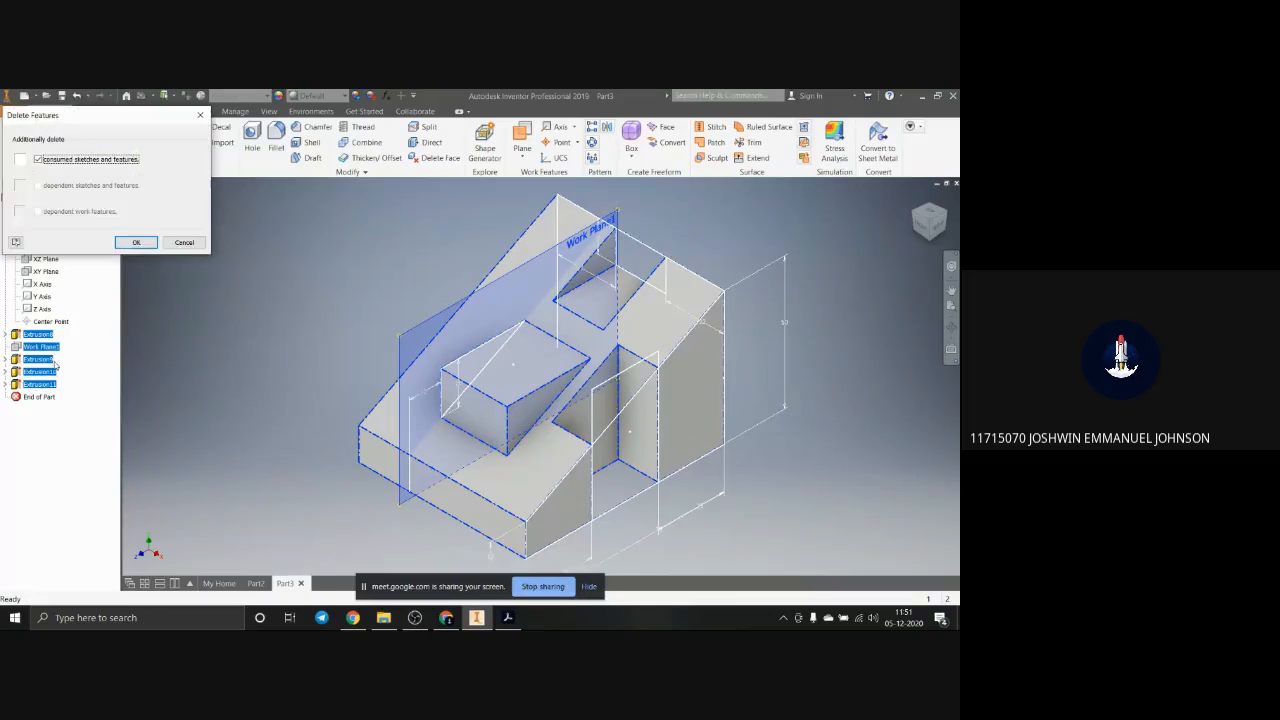
left_click(131, 242)
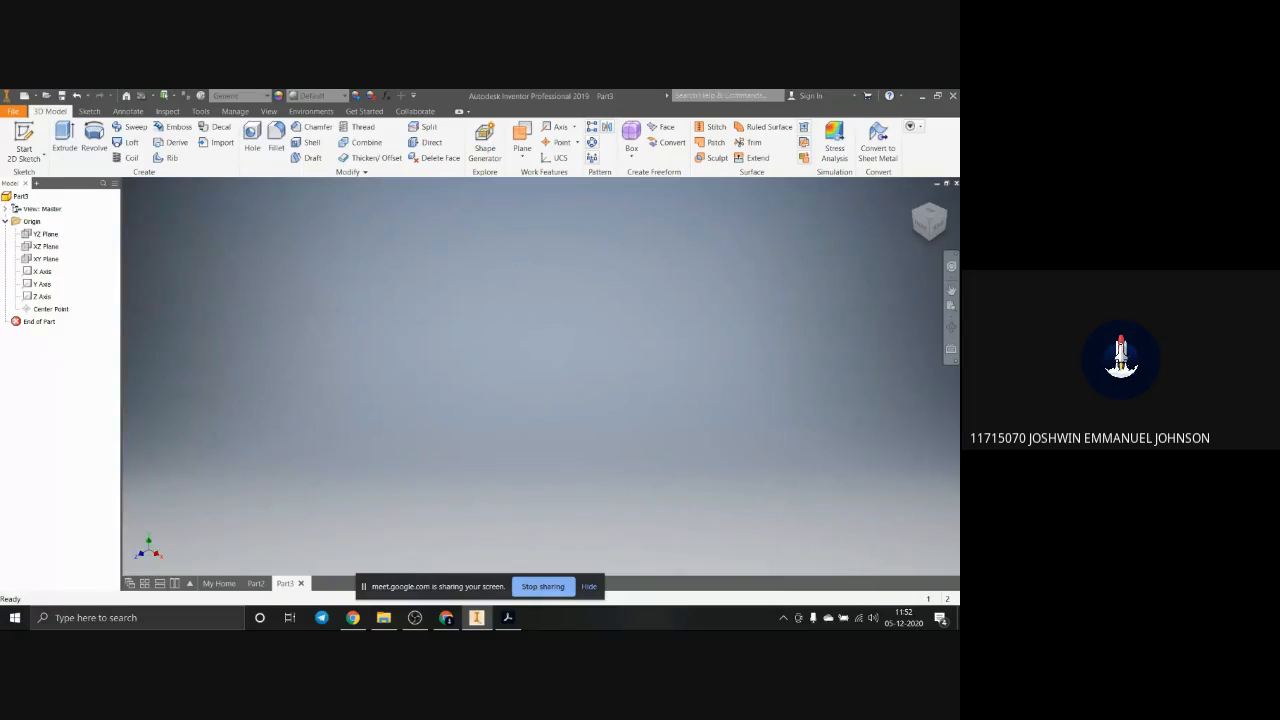
Step: Switch back to Adobe Acrobat and compare the isometric block on page 7 with its dimensioned orthographic views on page 8
key("alt+Tab")
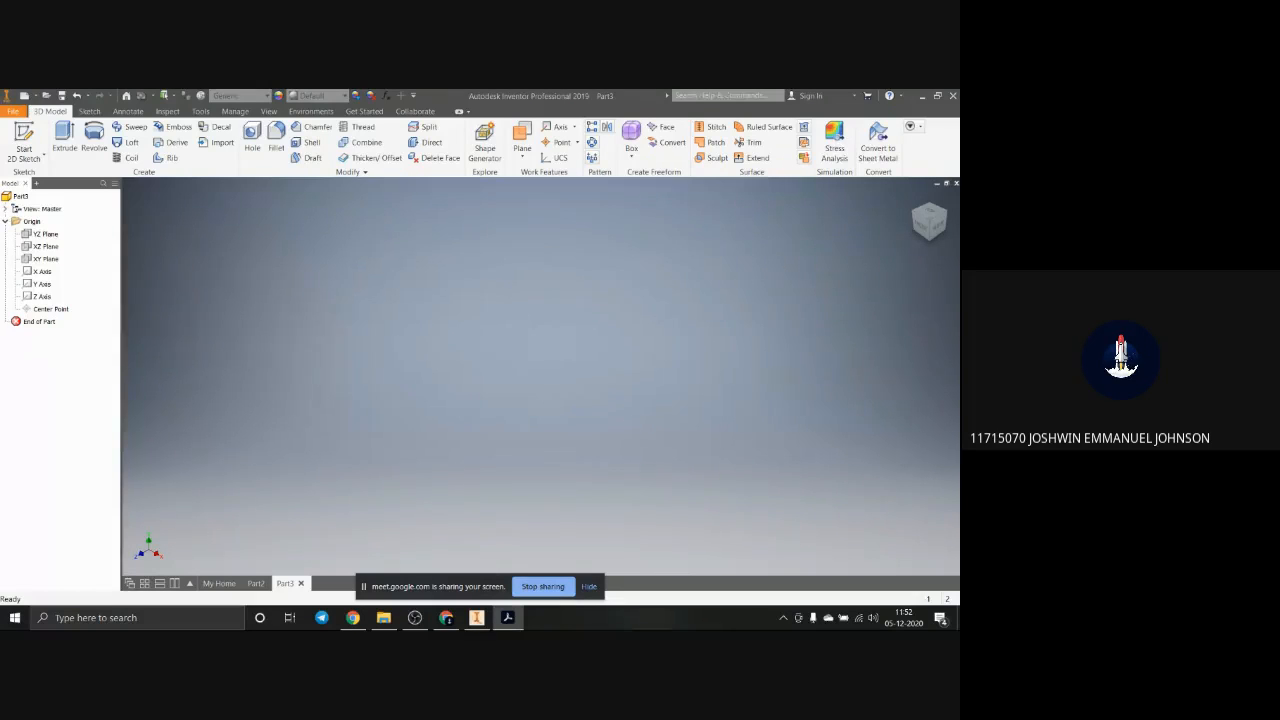
left_click_drag(1279, 250, 639, 217)
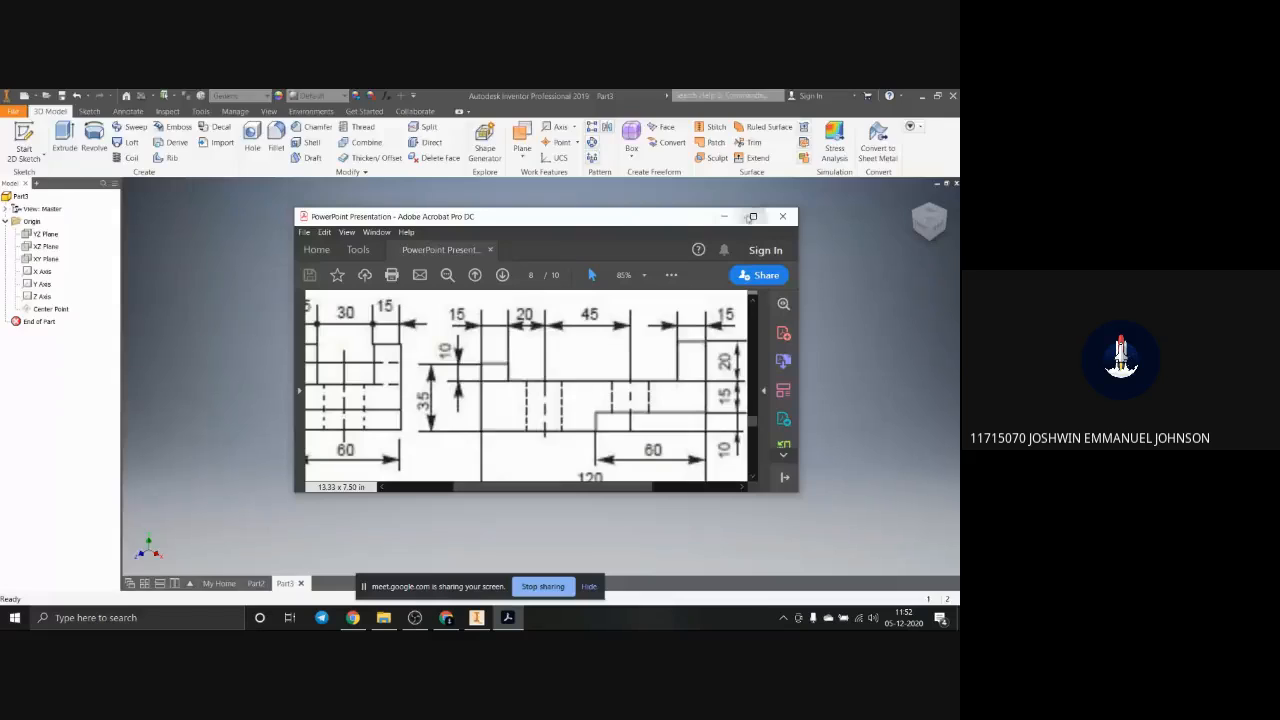
left_click(753, 216)
scroll(449, 352, "up", 2)
scroll(449, 352, "down", 1)
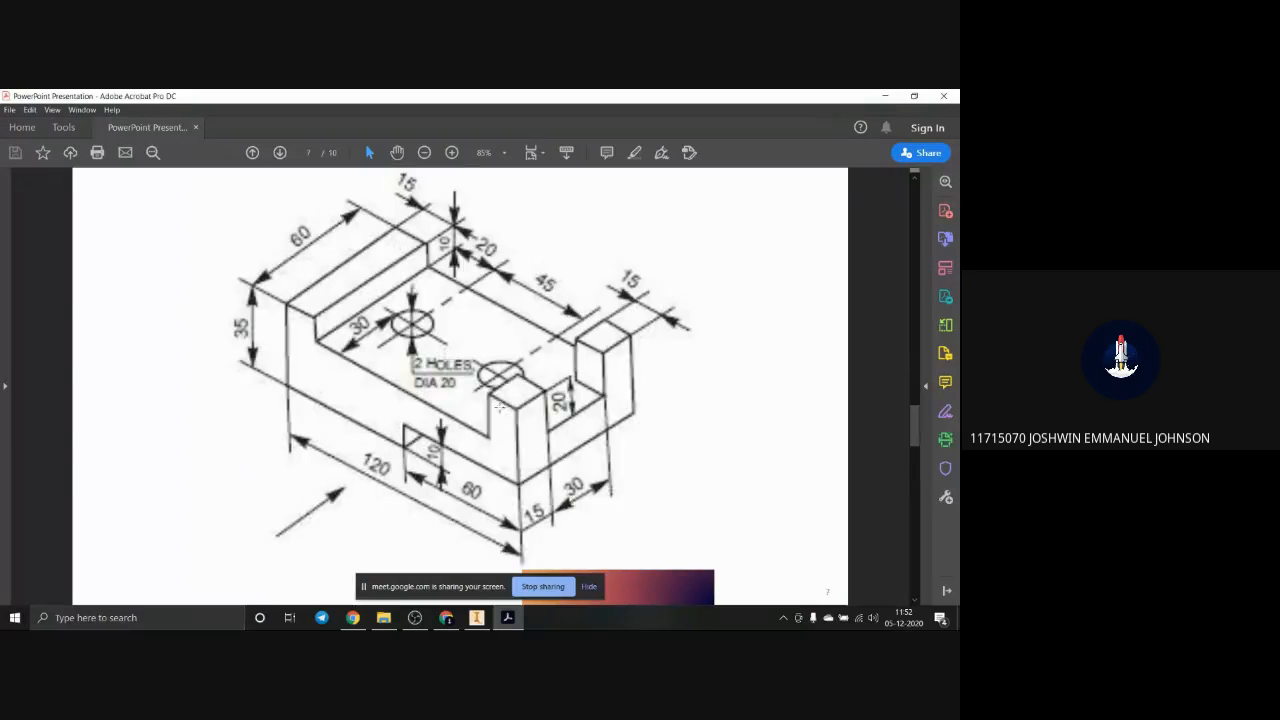
scroll(499, 406, "down", 1)
scroll(499, 406, "up", 1)
scroll(499, 406, "down", 1)
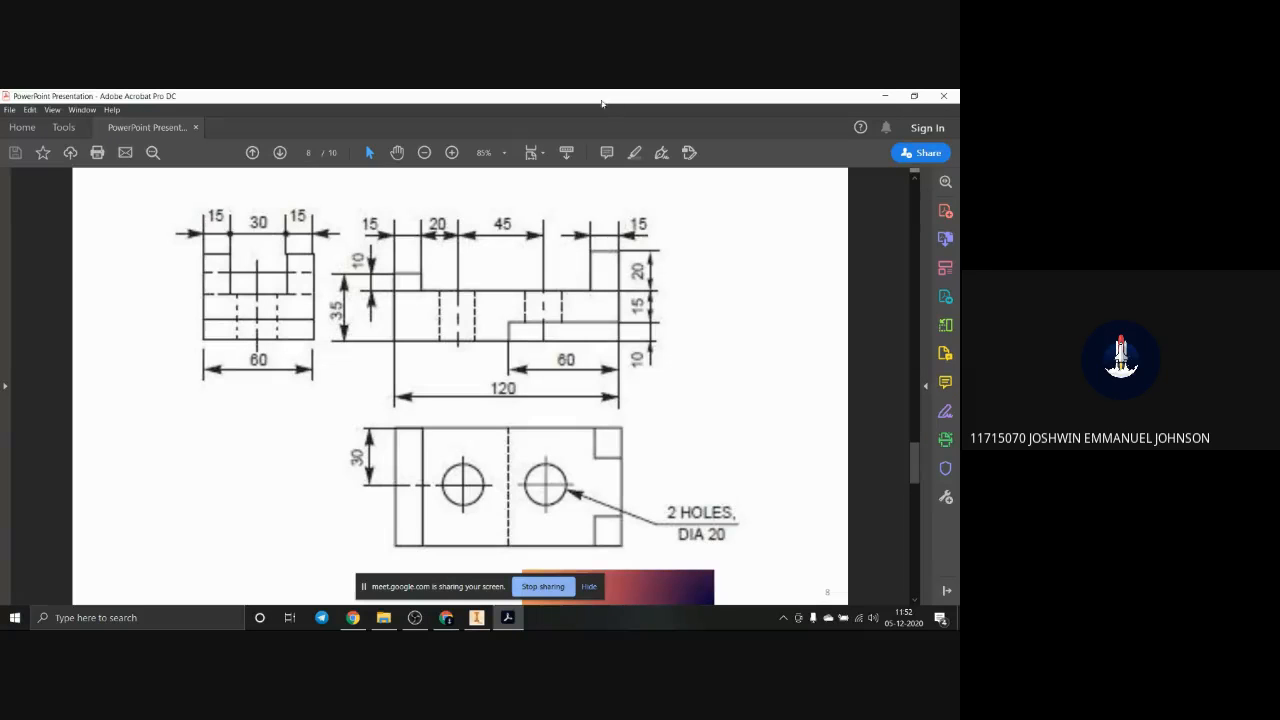
Step: Return to Inventor and start a new 2D sketch on the XY plane
left_click_drag(603, 99, 959, 202)
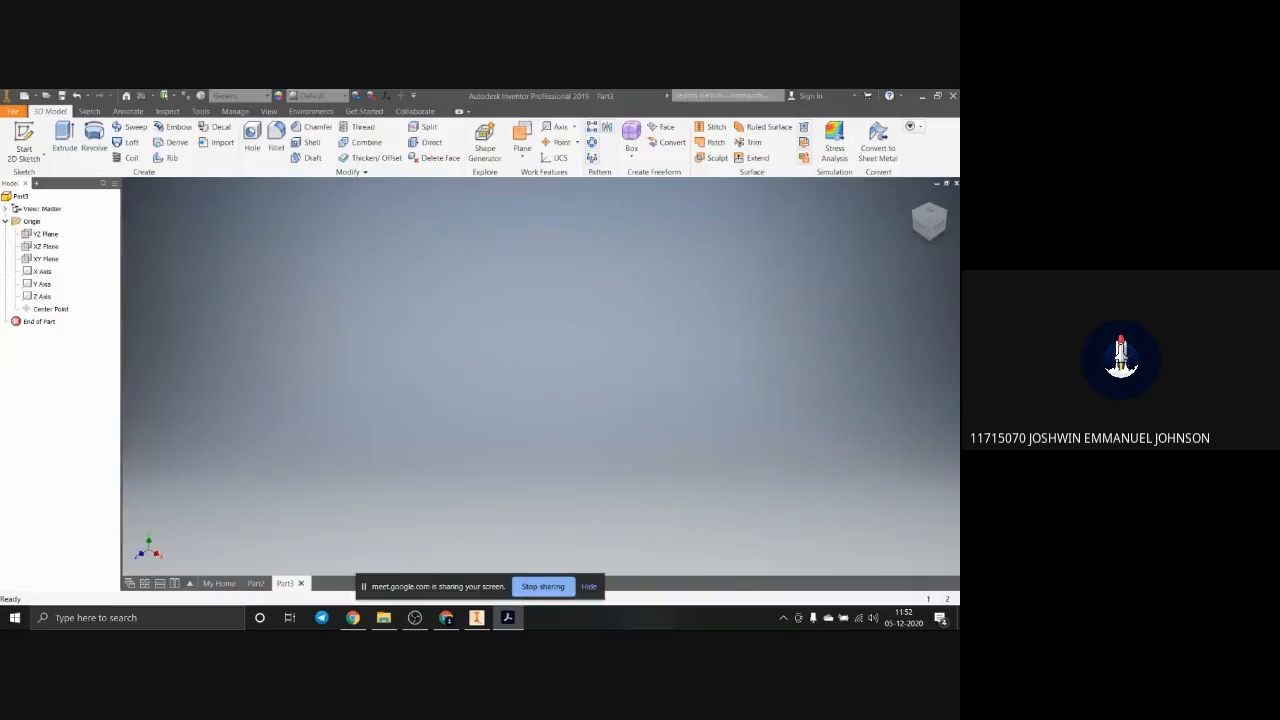
left_click(50, 259)
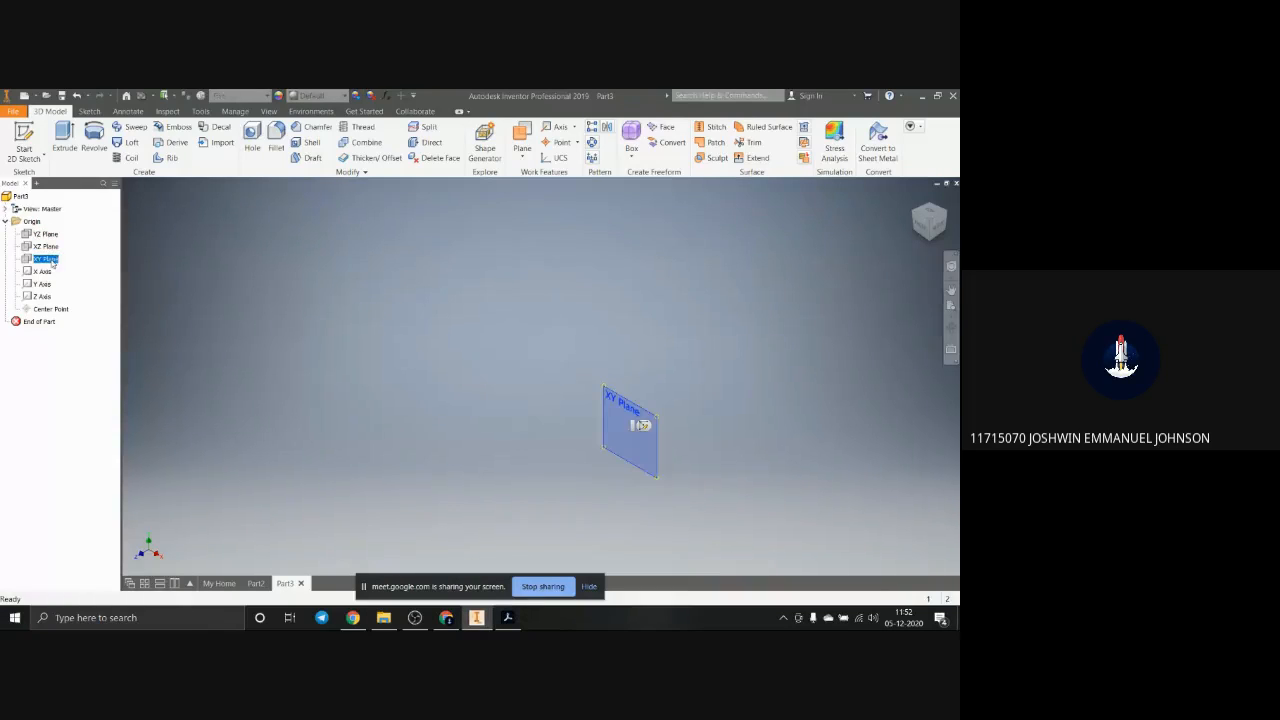
left_click(641, 425)
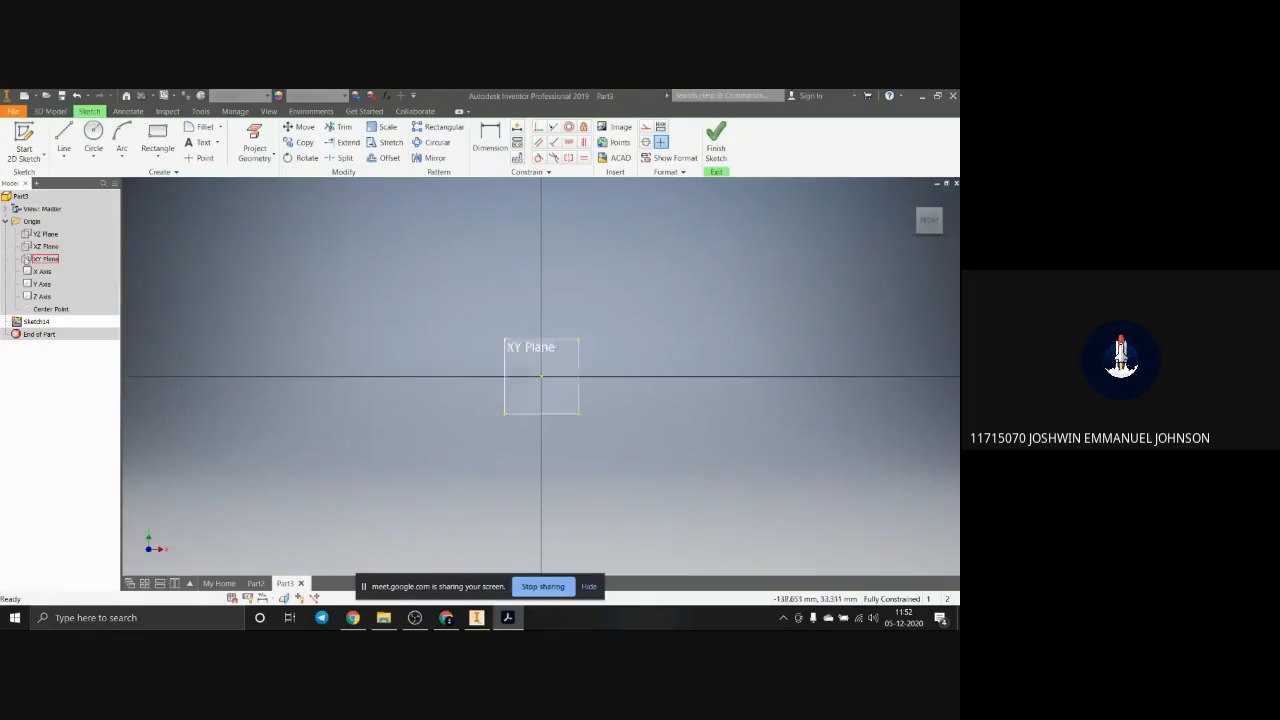
Step: Sketch the block's closed front profile with lines, about 19 mm high with a 42 mm bottom edge, an underside step and raised upper ends
left_click(63, 138)
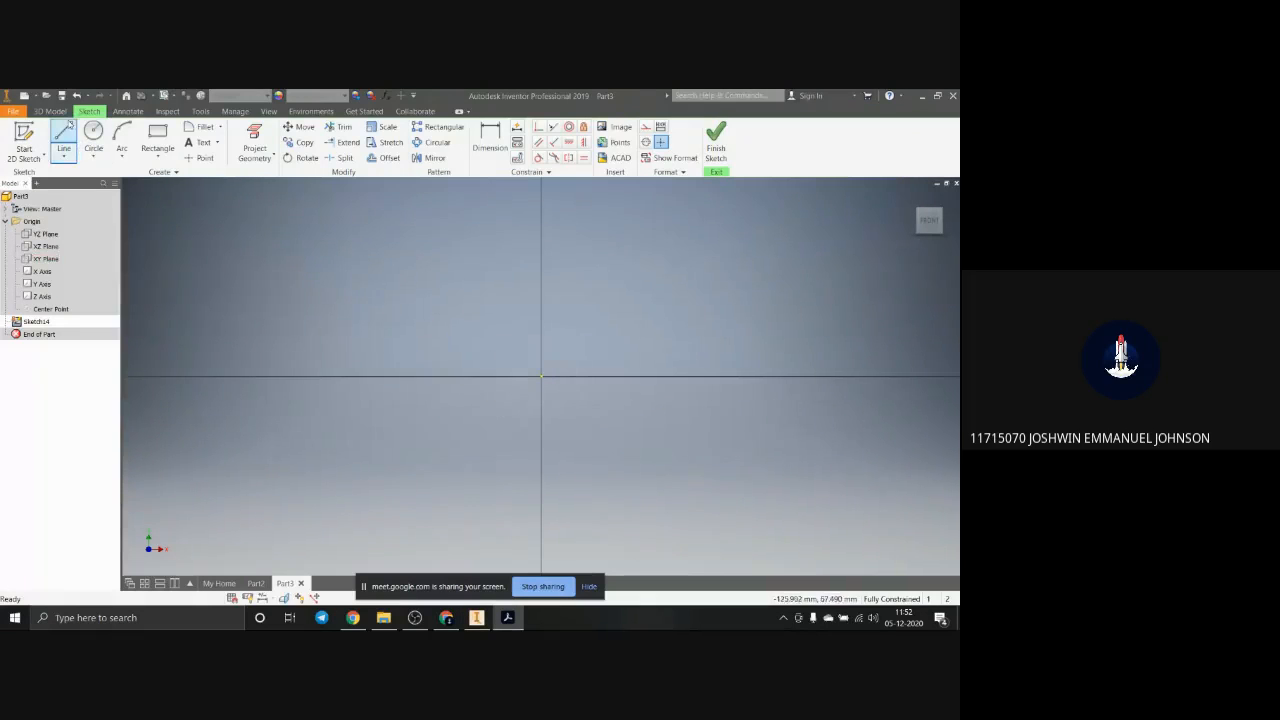
left_click(457, 311)
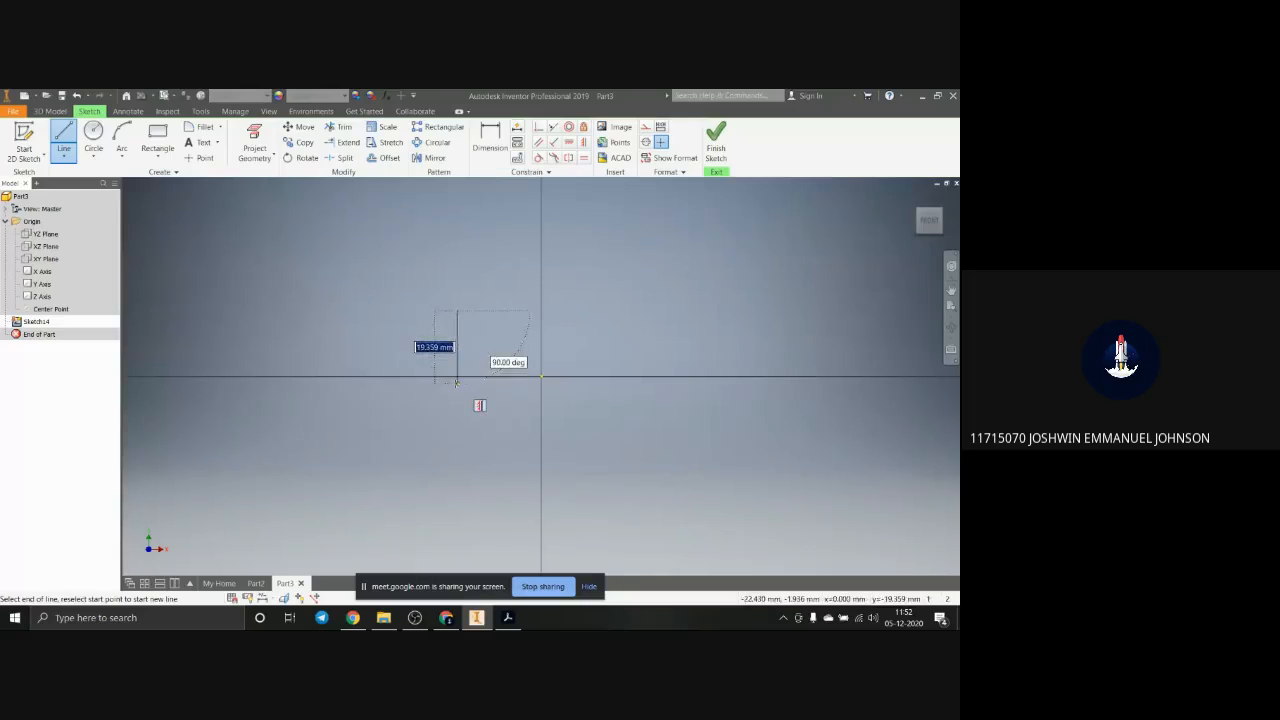
left_click(457, 382)
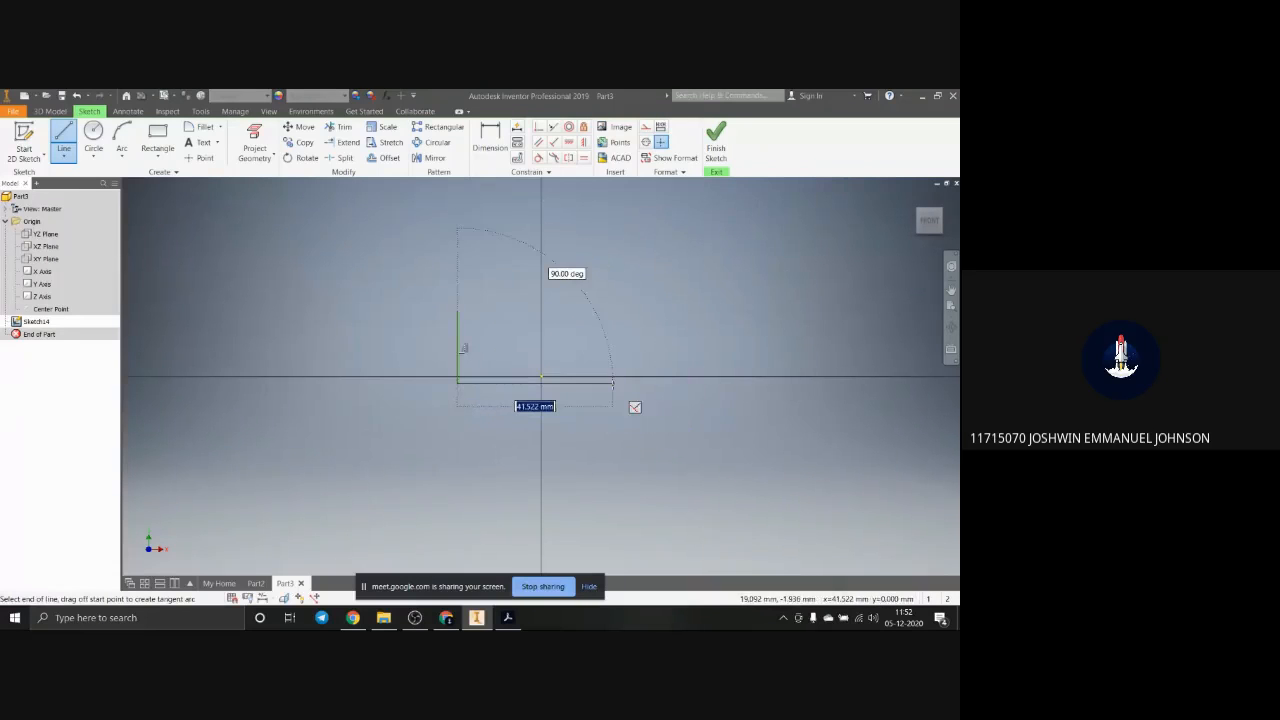
left_click(612, 382)
left_click(612, 352)
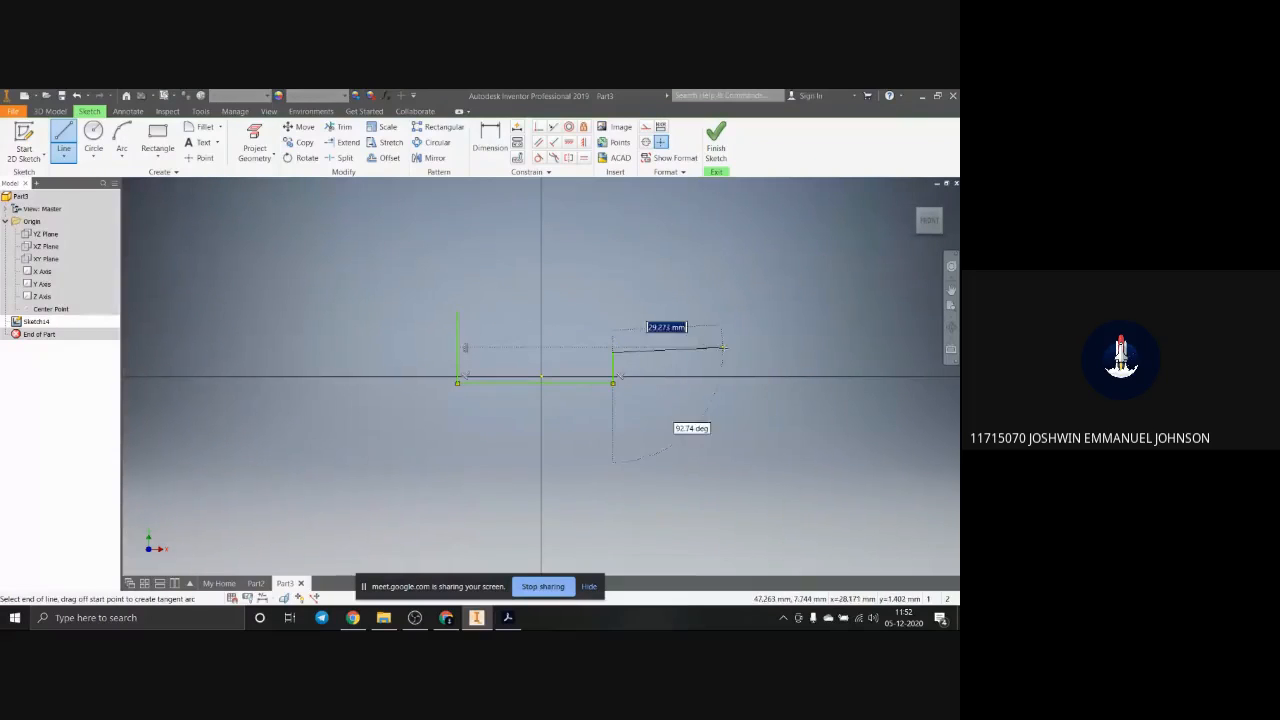
left_click(729, 350)
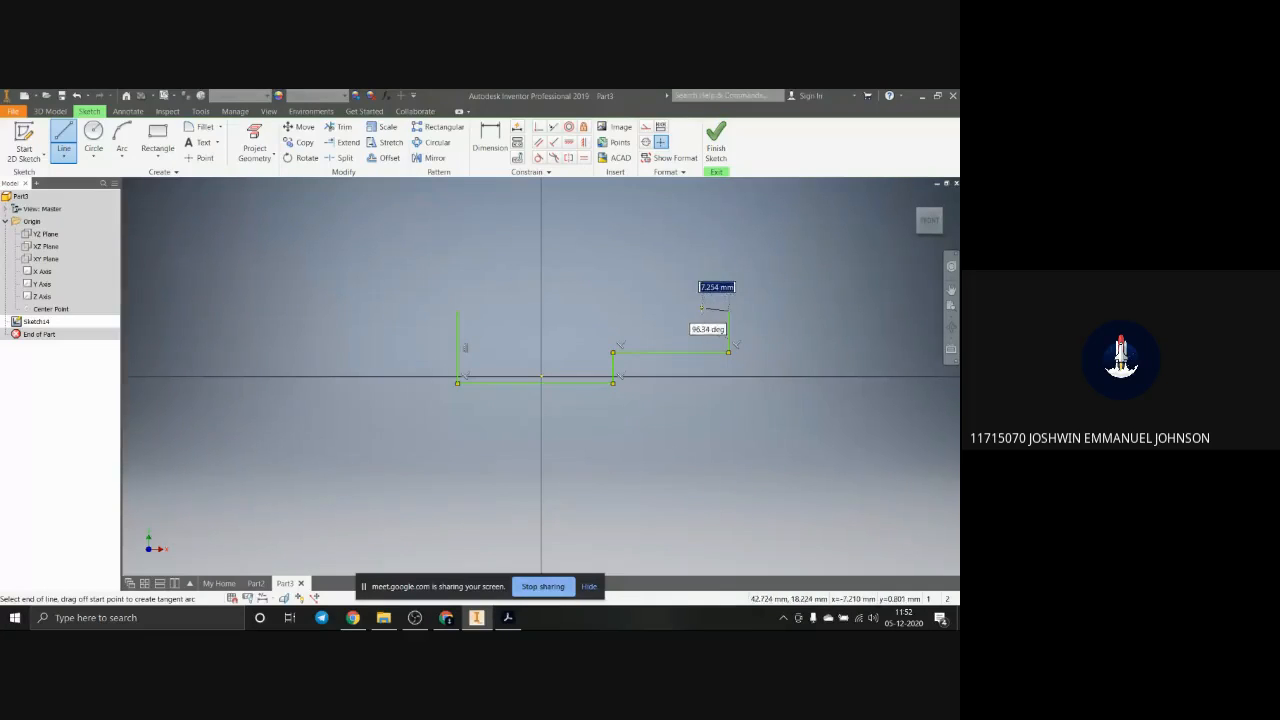
left_click(701, 328)
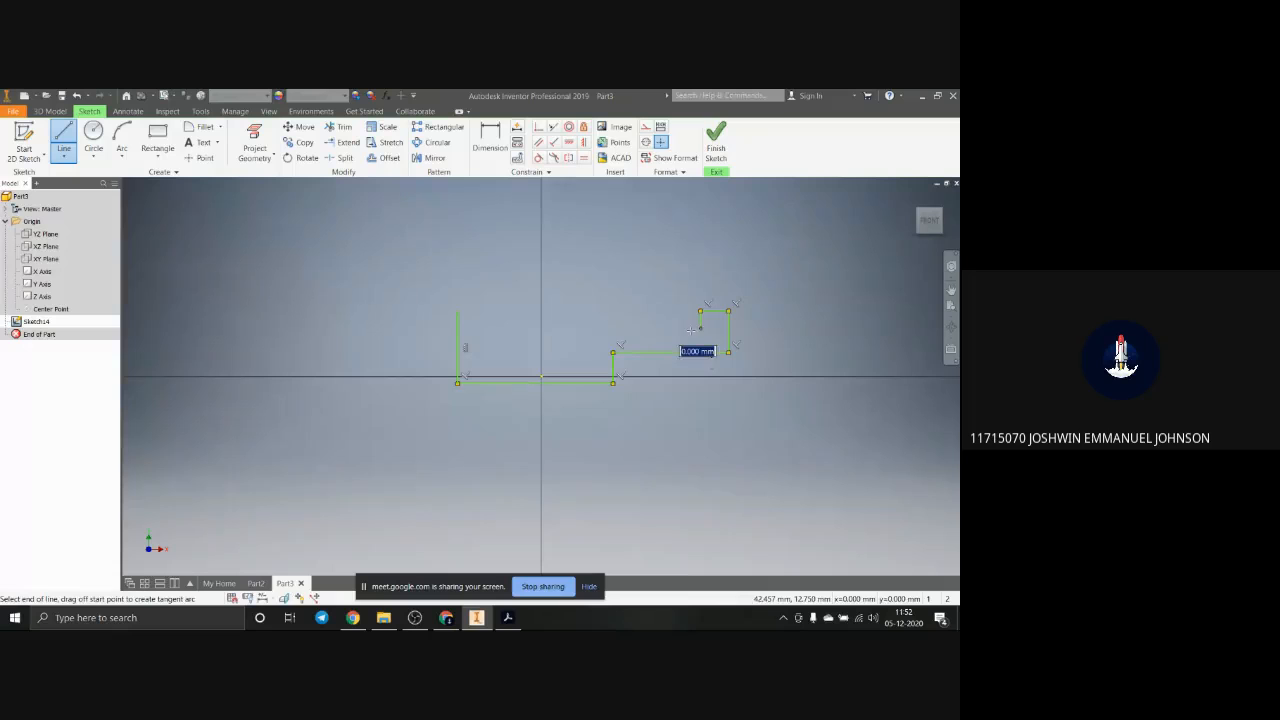
left_click(487, 328)
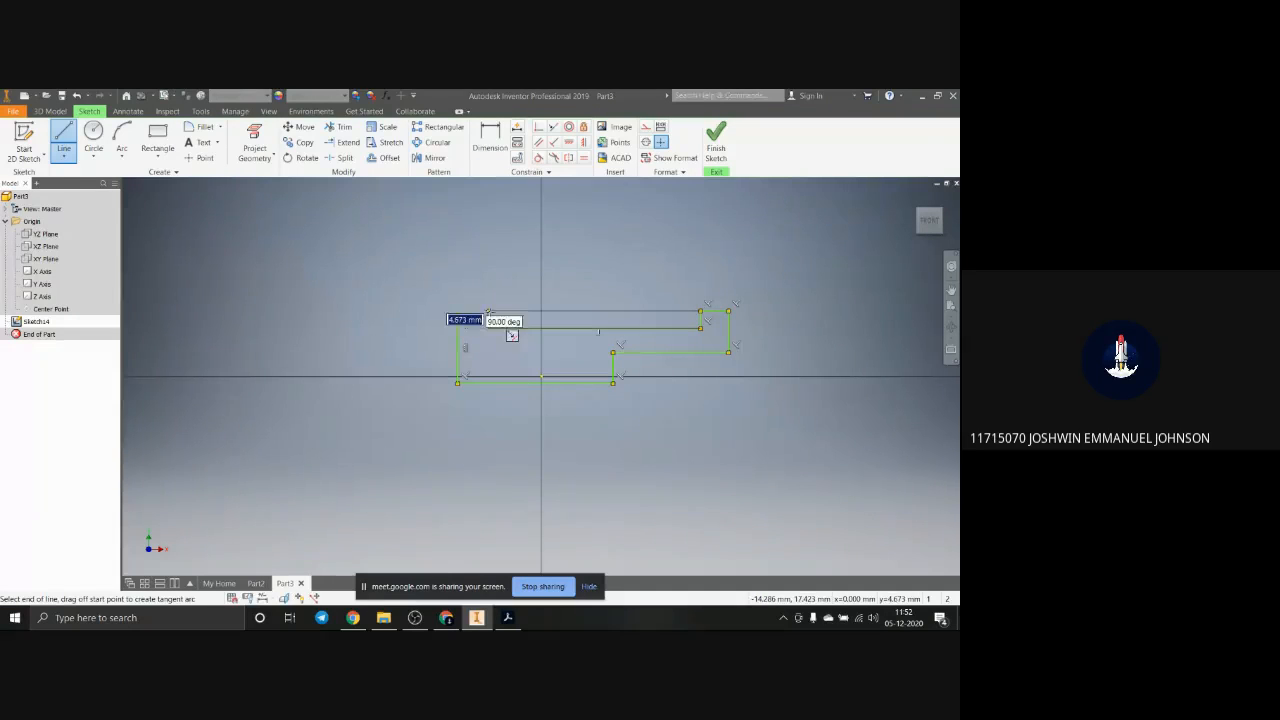
left_click(487, 311)
left_click(457, 311)
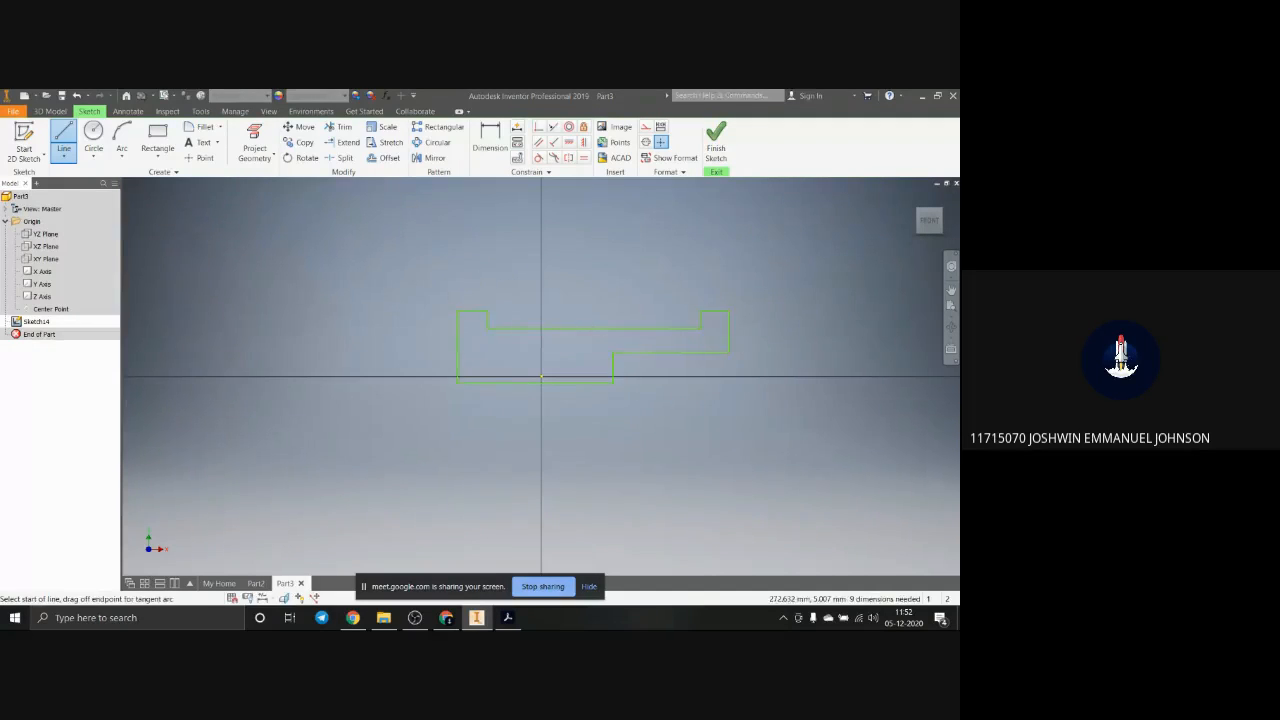
key("Escape")
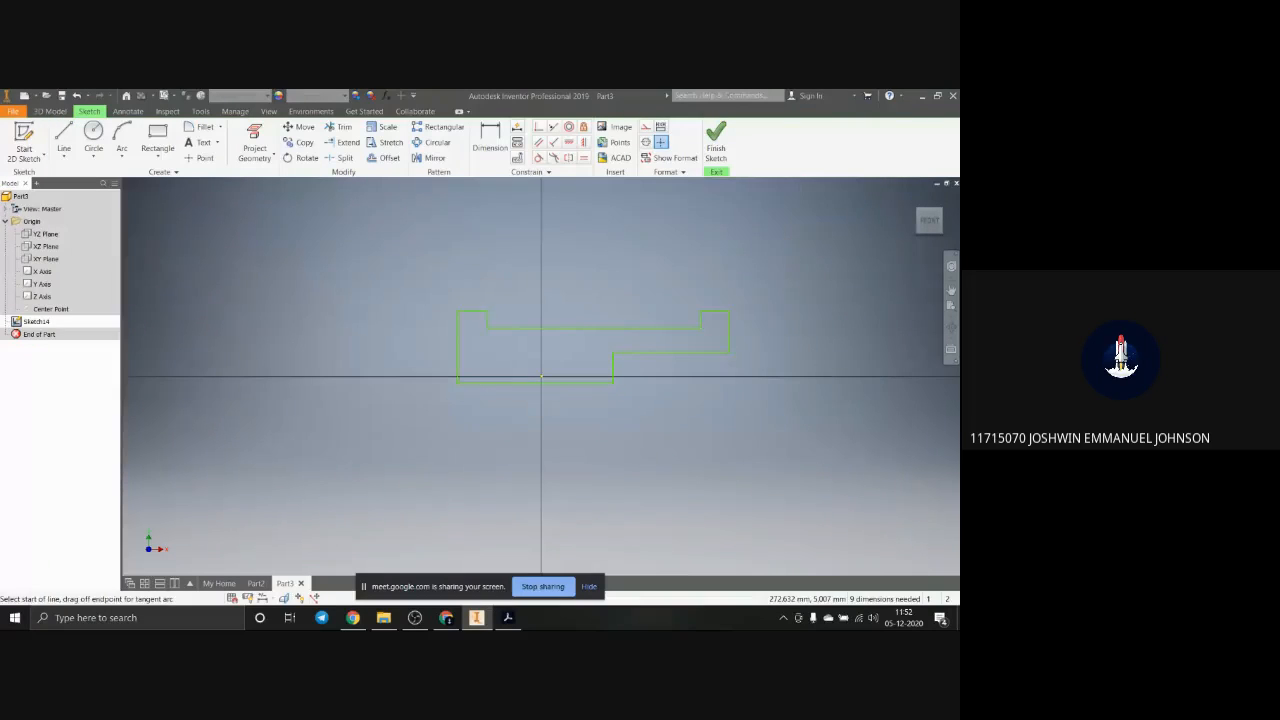
Step: Dimension the left vertical edge of the profile and set its height to 35 mm
left_click(490, 140)
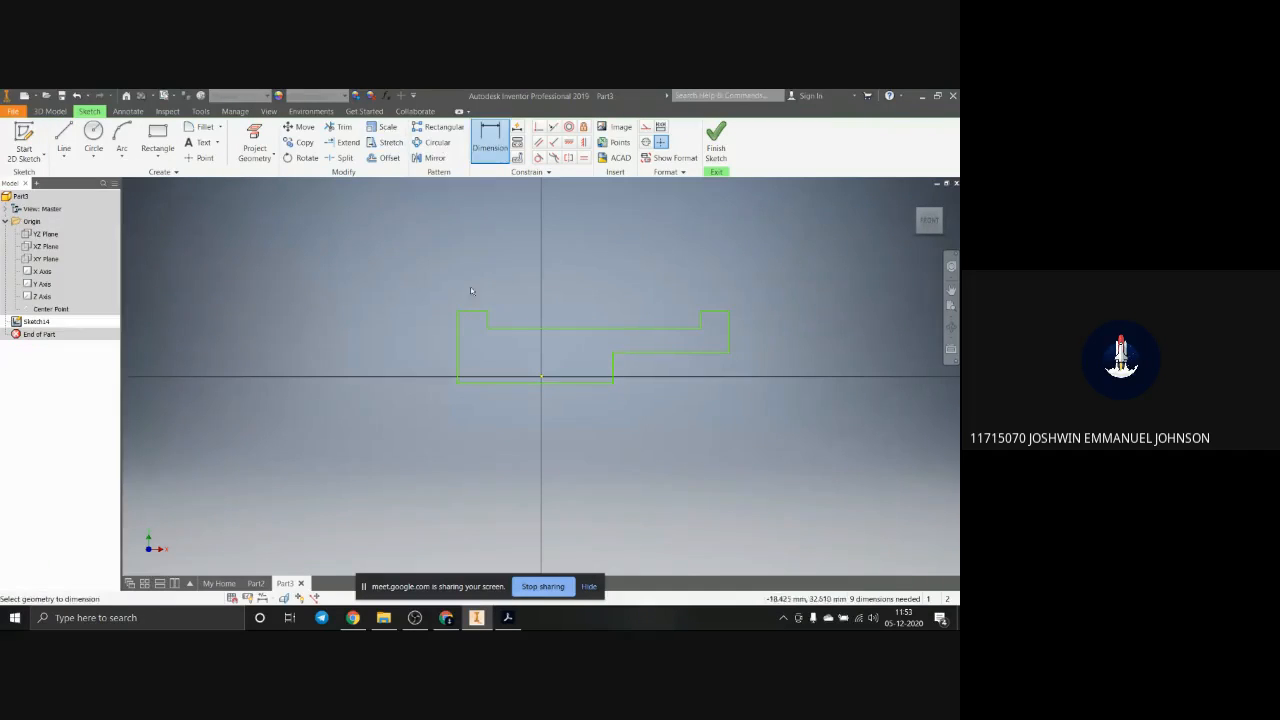
left_click(458, 349)
left_click(405, 345)
type("3")
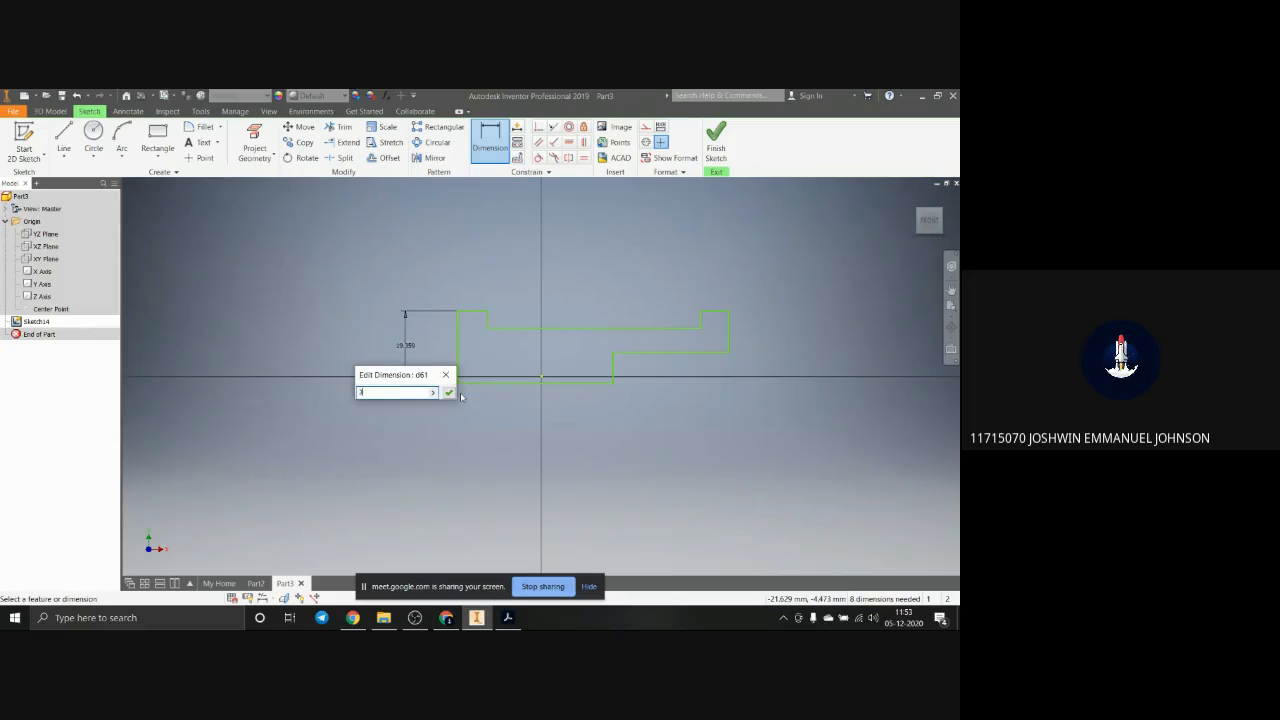
type("5")
key("Return")
Step: Dimension the overall width between the profile's two outer vertical edges and set it to 120 mm
scroll(430, 349, "down", 3)
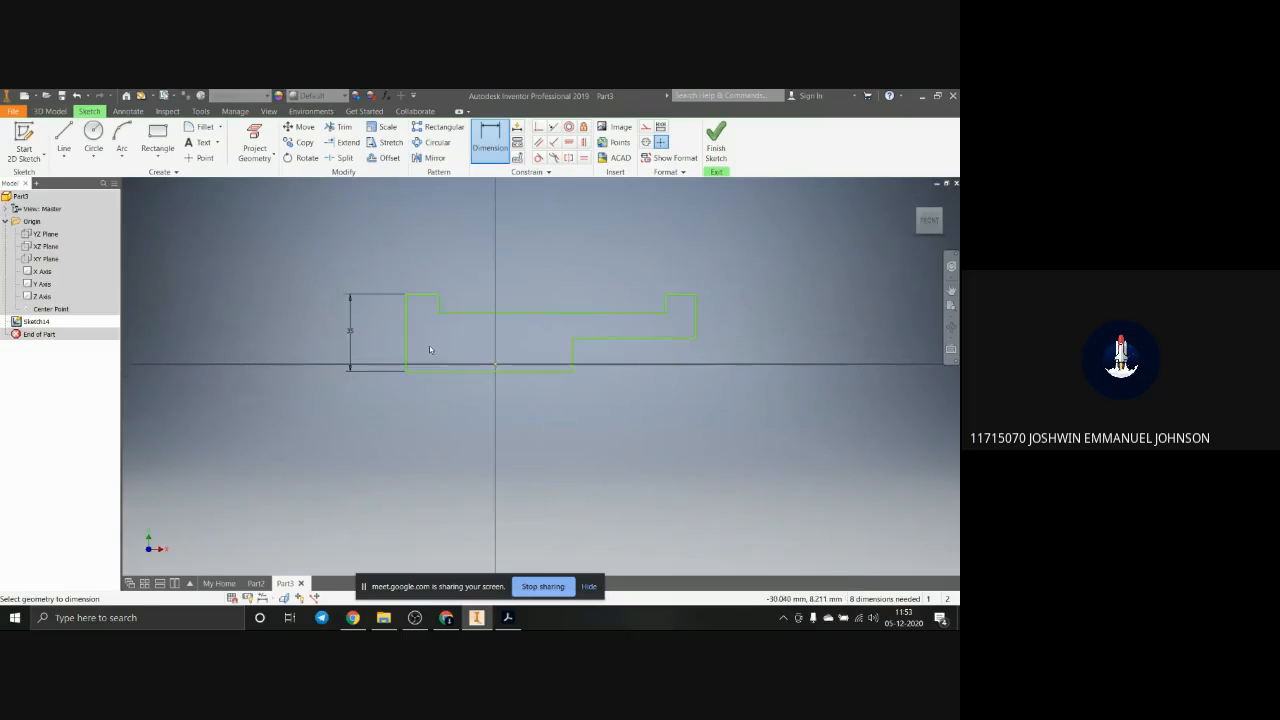
left_click(405, 342)
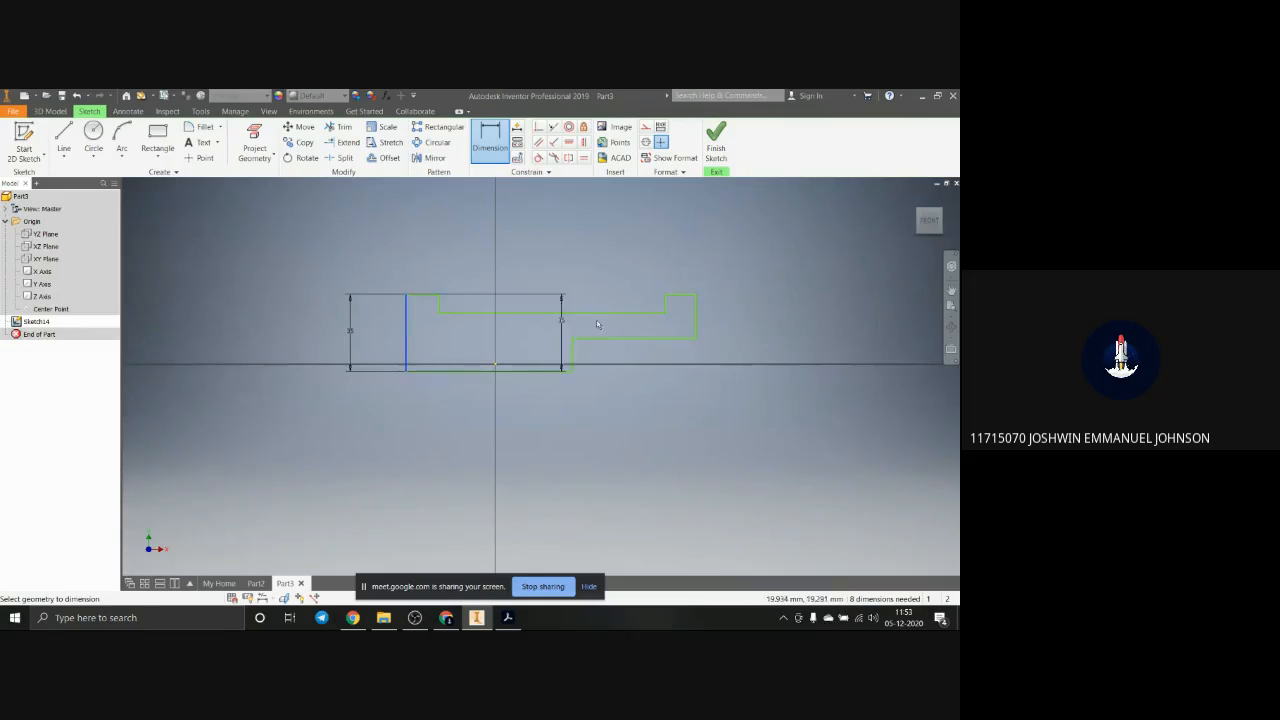
left_click(697, 324)
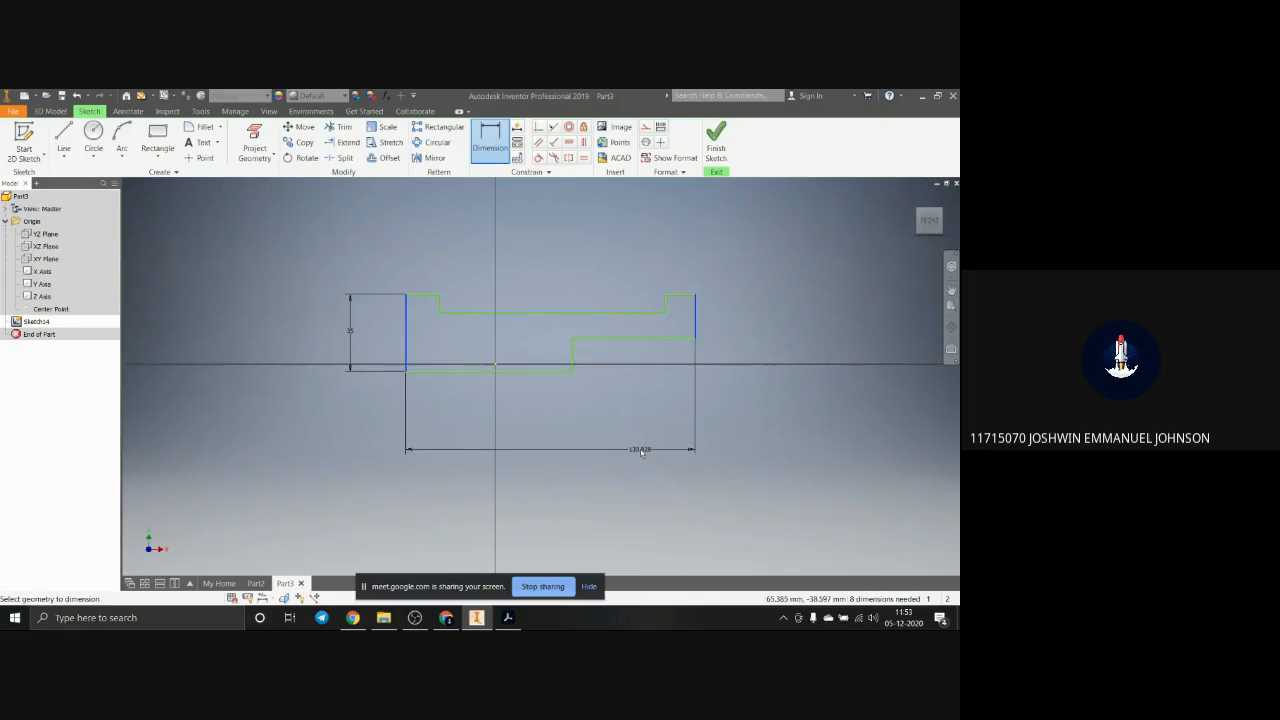
left_click(637, 450)
type("120")
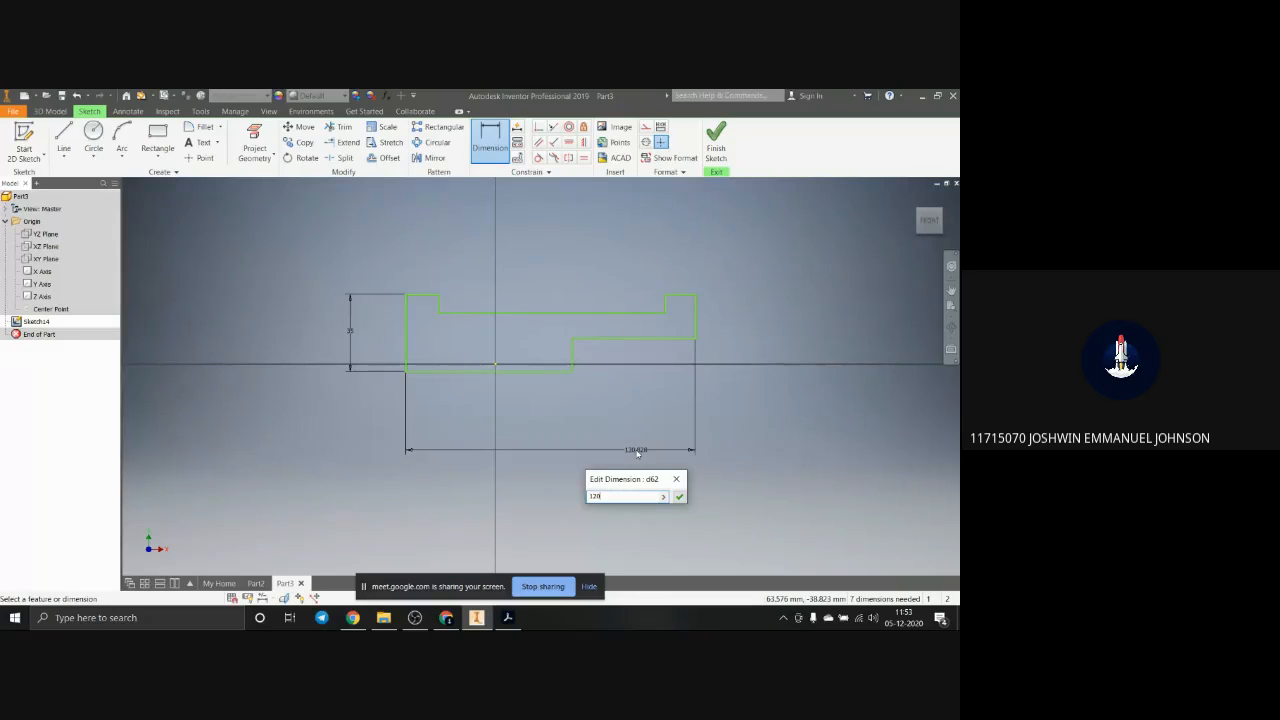
key("Return")
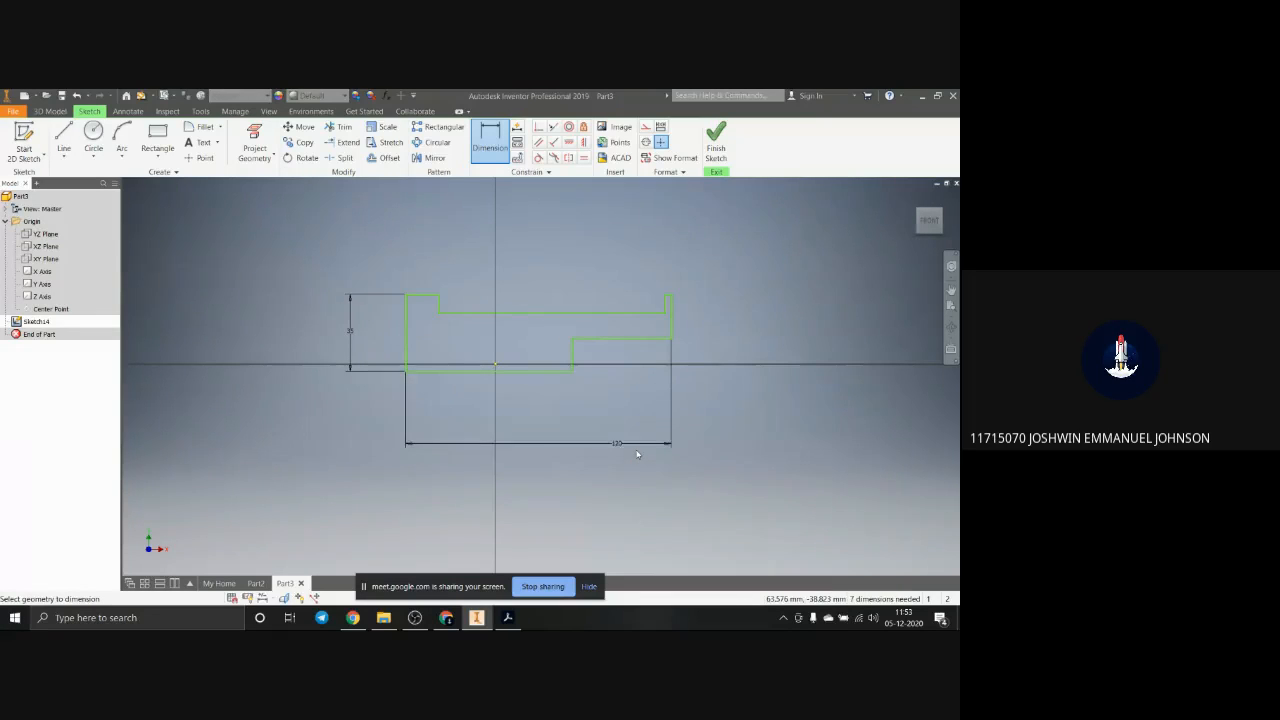
Step: Dimension the width of the profile's right raised end and set it to 15 mm
scroll(670, 295, "up", 3)
left_click(656, 320)
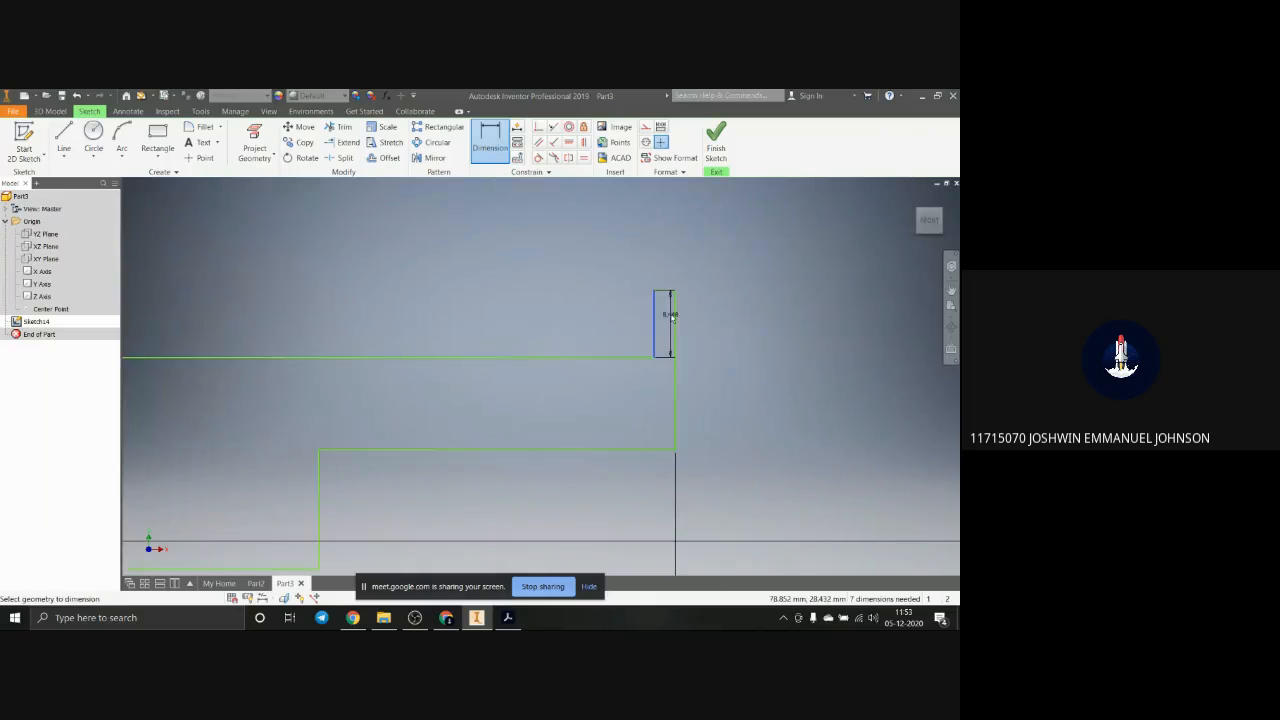
left_click(676, 322)
left_click(669, 249)
type("15")
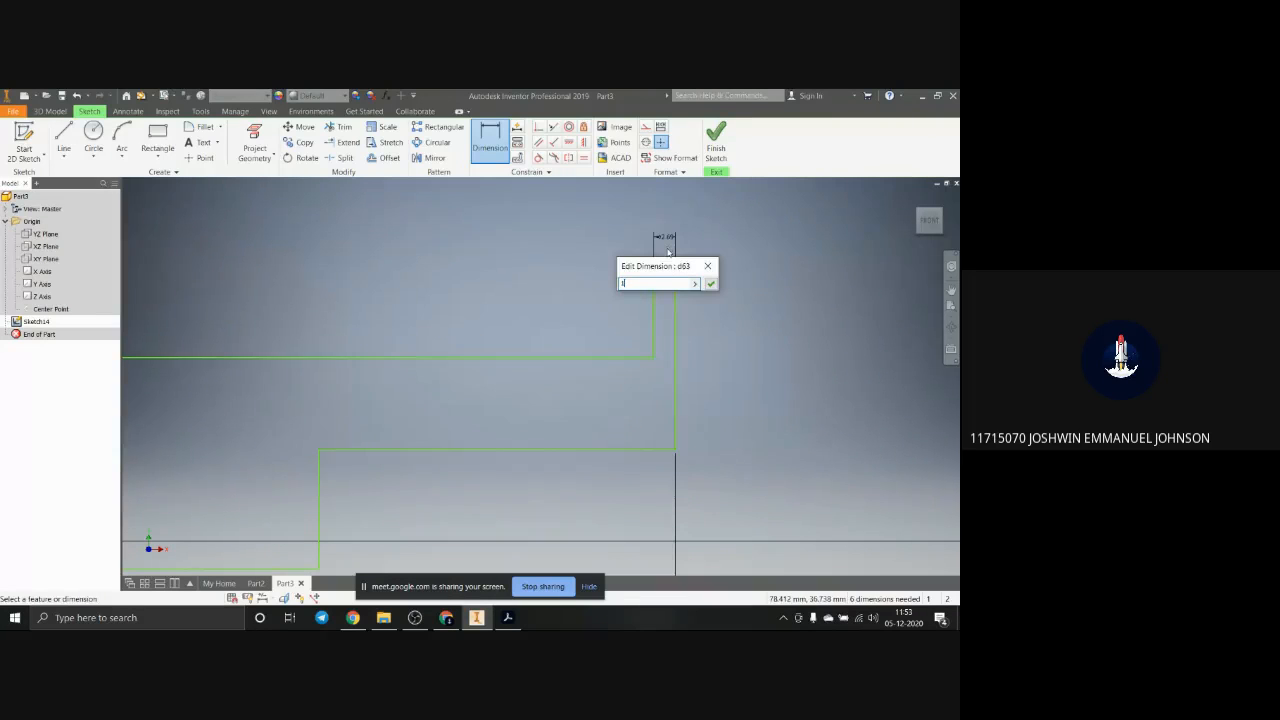
key("Return")
Step: Dimension the height of the underside step above the bottom edge and set it to 10 mm
scroll(741, 365, "down", 2)
scroll(741, 365, "down", 2)
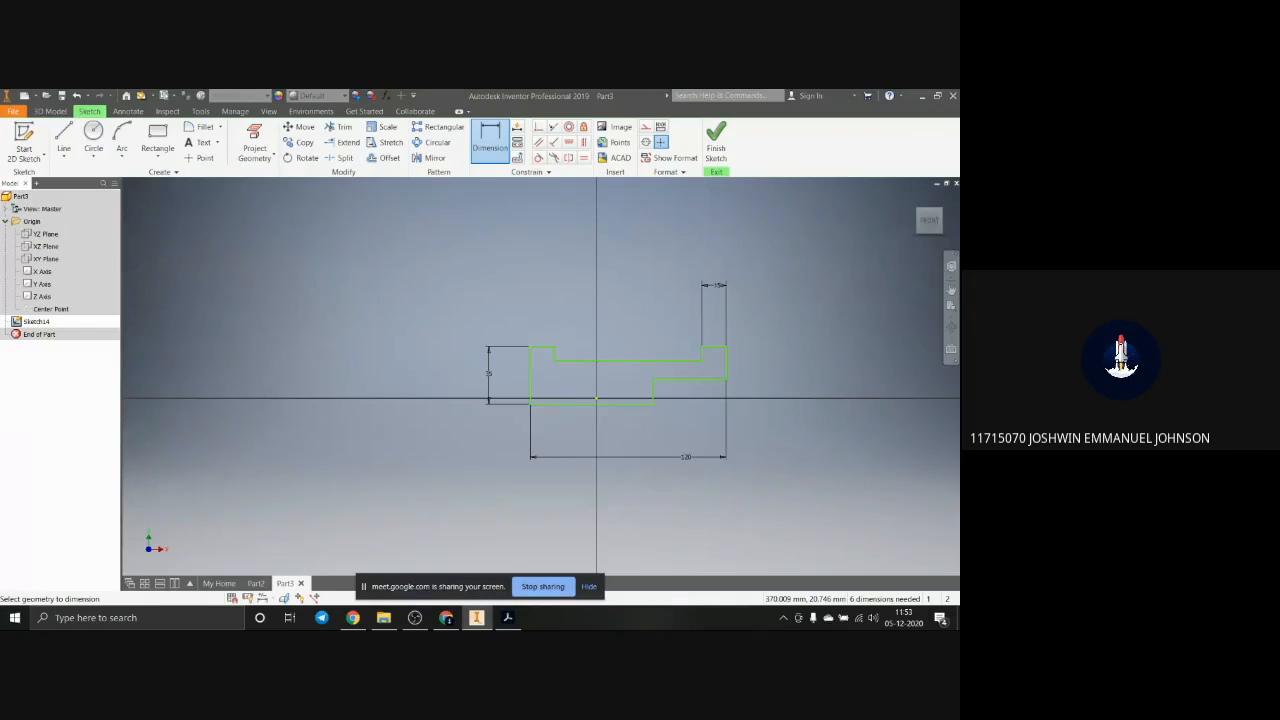
scroll(638, 437, "up", 4)
scroll(926, 262, "up", 2)
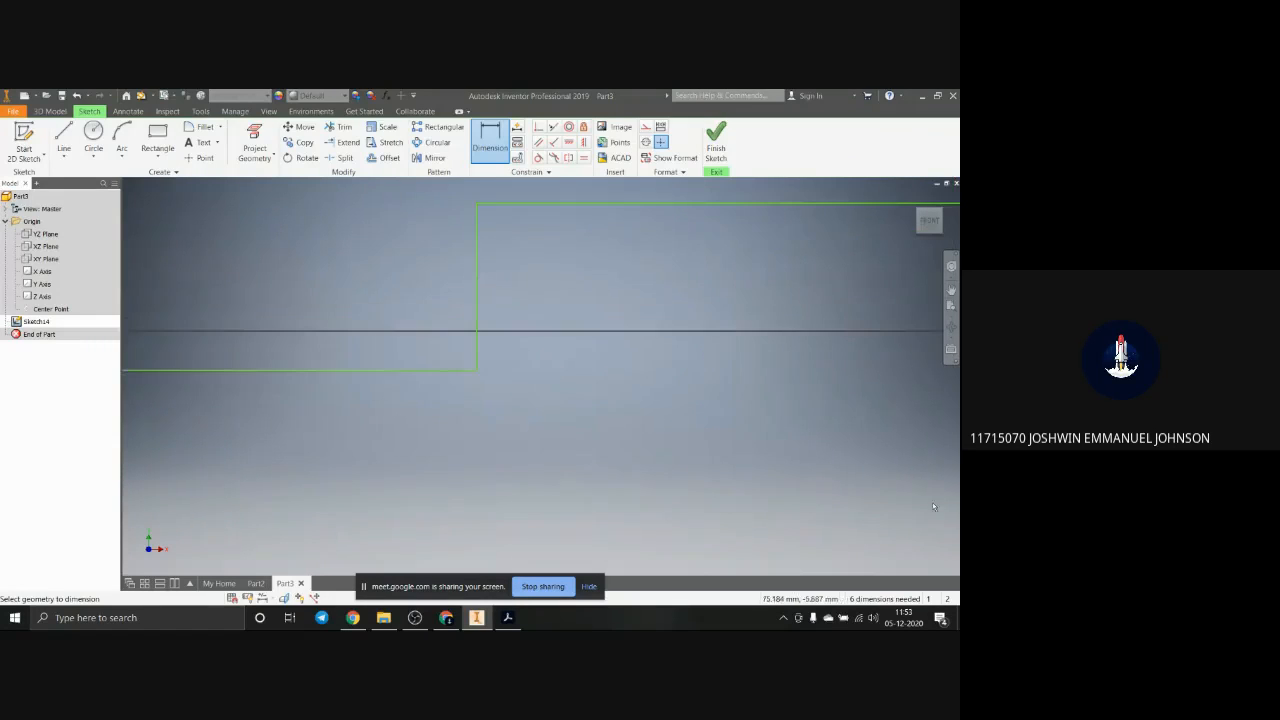
scroll(540, 297, "down", 2)
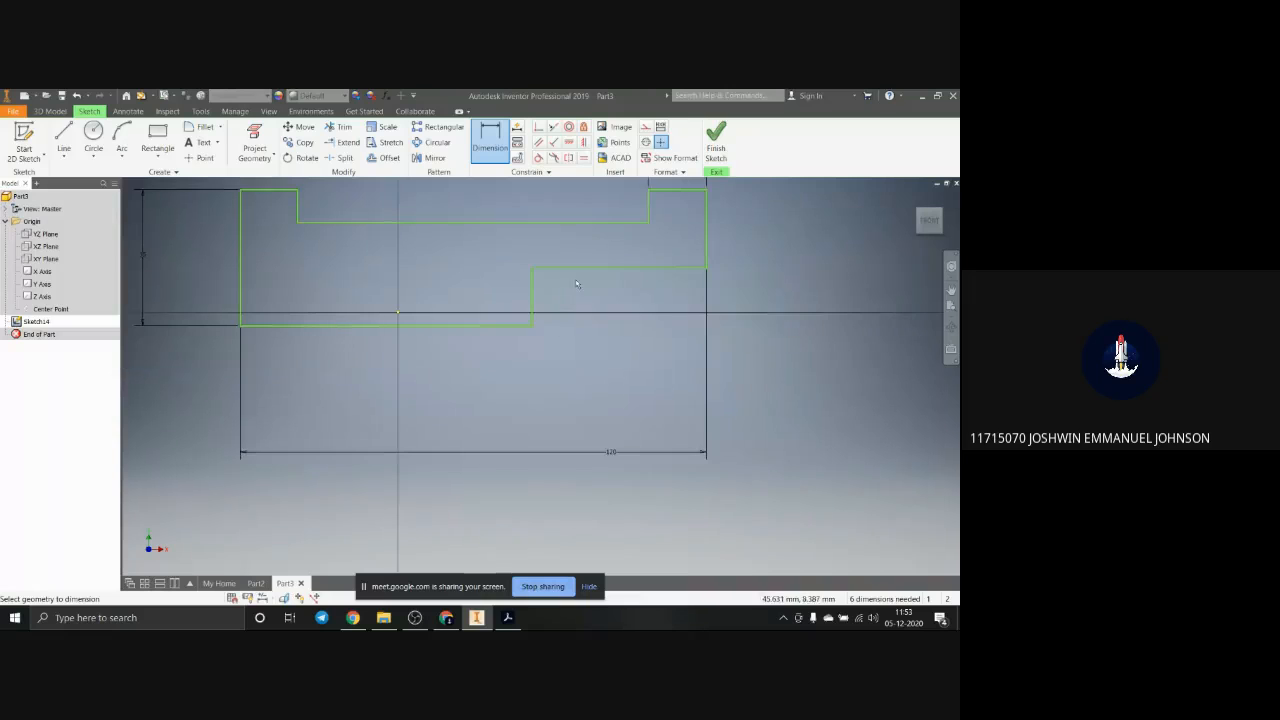
left_click(575, 266)
left_click(500, 325)
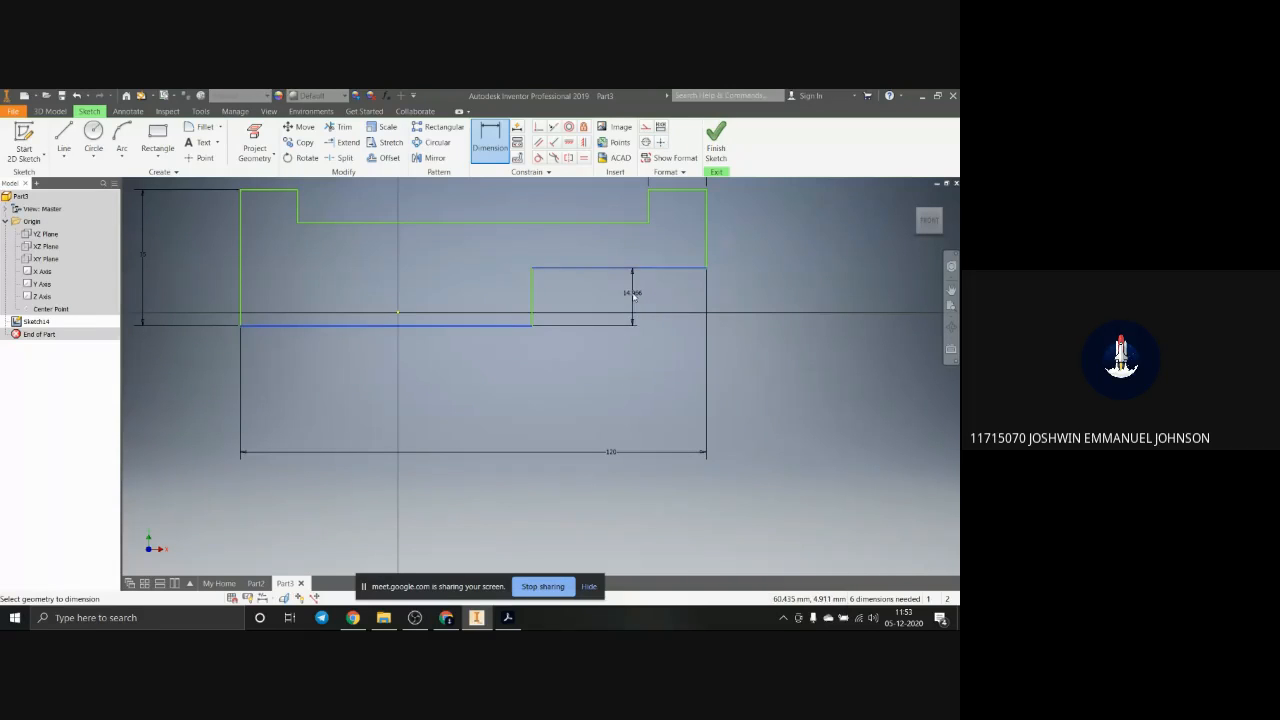
left_click(635, 295)
type("10")
key("Return")
Step: Dimension the left raised end's height above the recessed top edge and set it to 10 mm
scroll(662, 382, "down", 3)
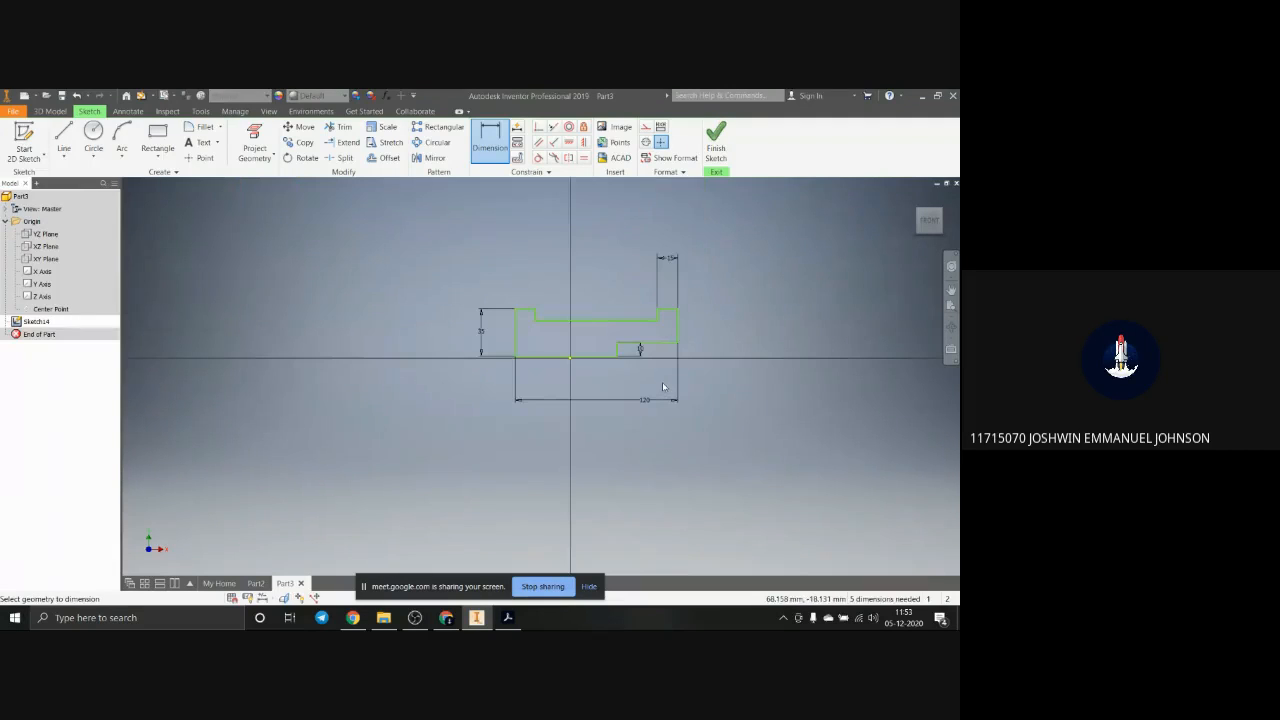
left_click(527, 309)
left_click(574, 321)
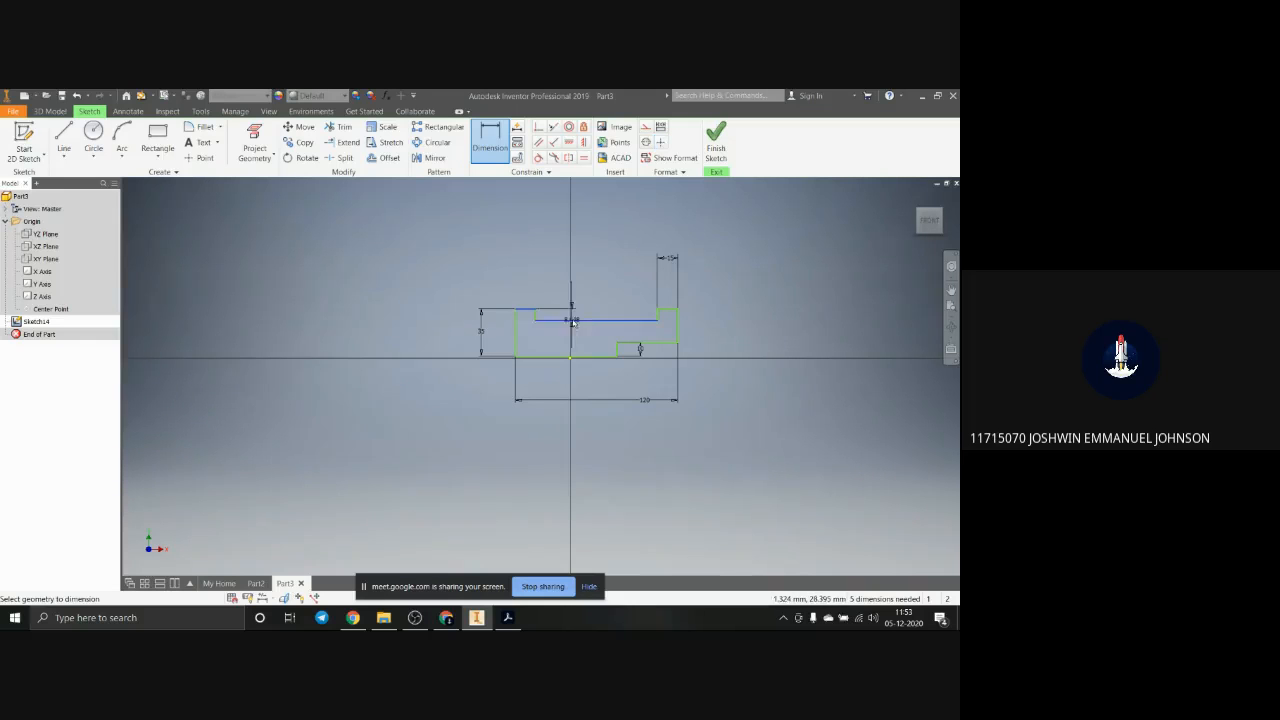
left_click(440, 324)
type("1")
key("Return")
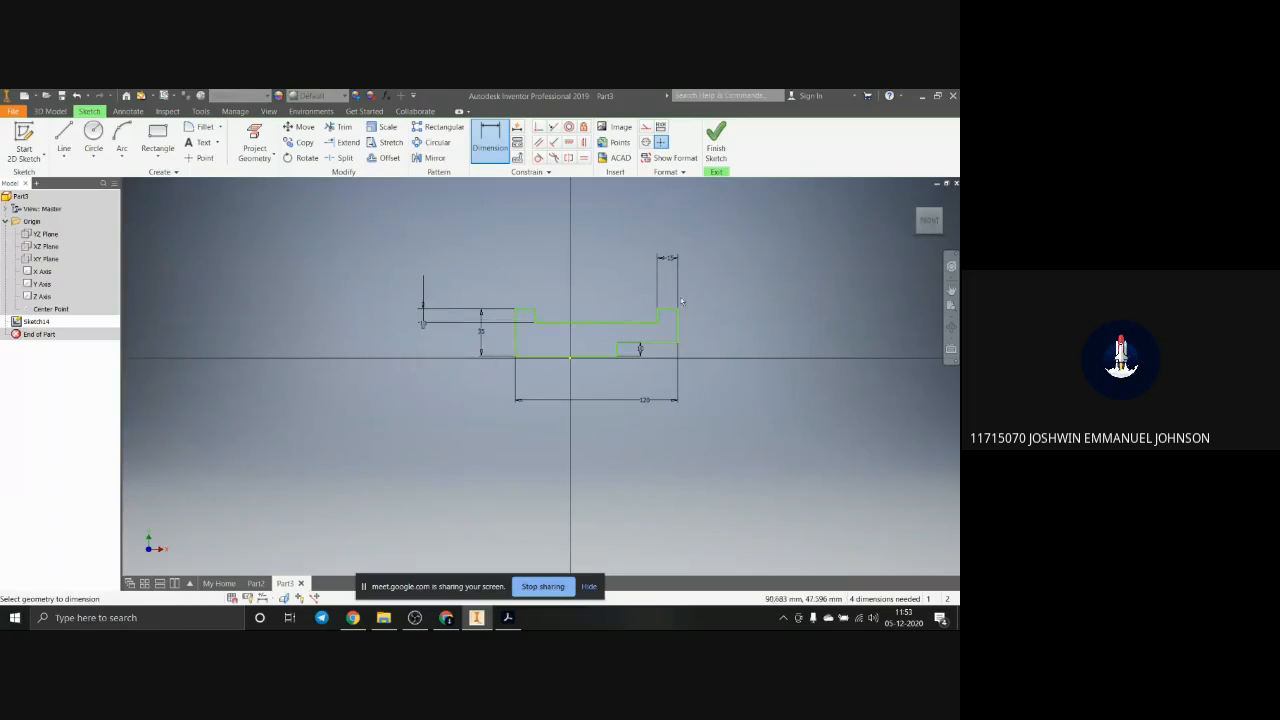
left_click(667, 309)
left_click(649, 323)
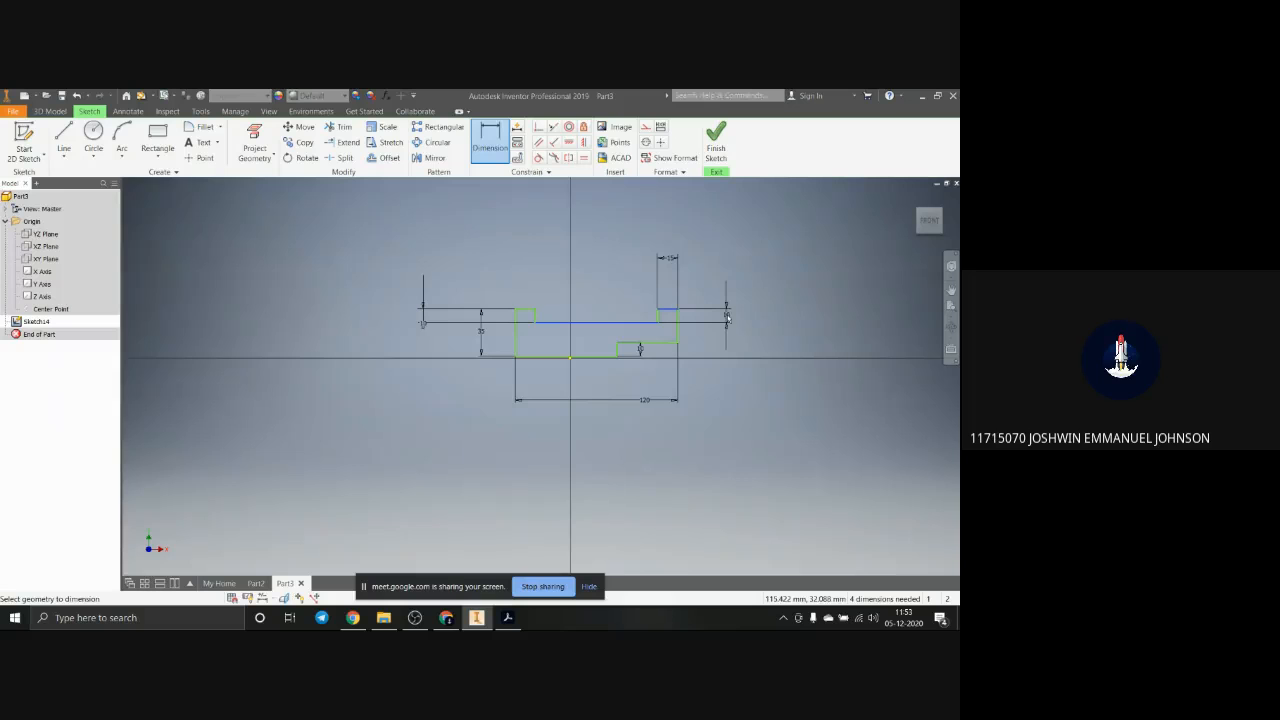
key("Escape")
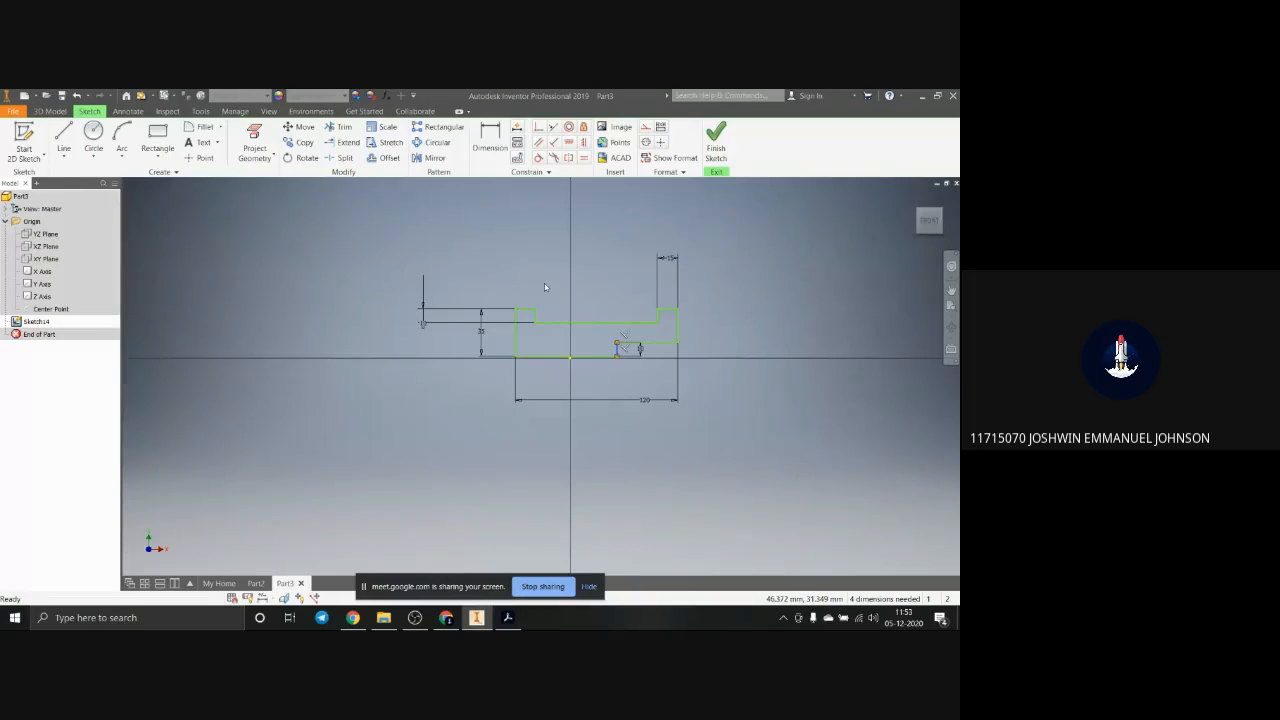
Step: Dimension the underside step's length from the right outer edge and set it to 60 mm
left_click(490, 138)
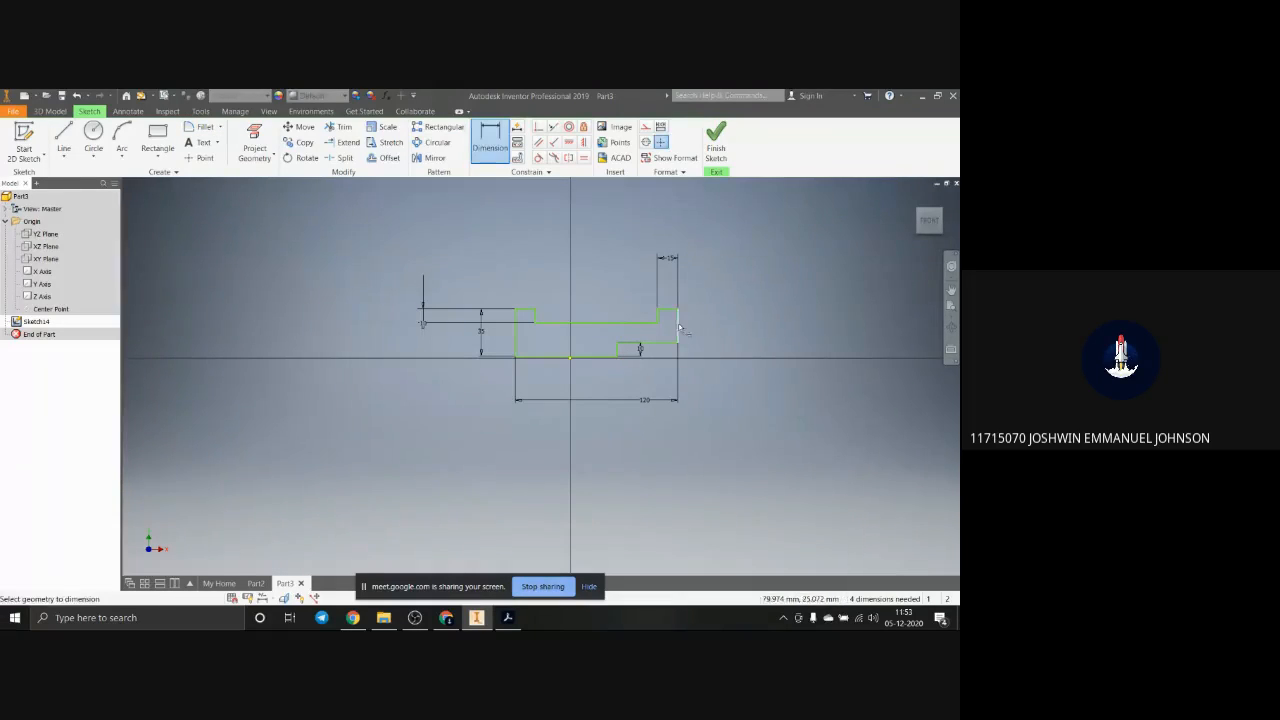
left_click(679, 326)
left_click(618, 354)
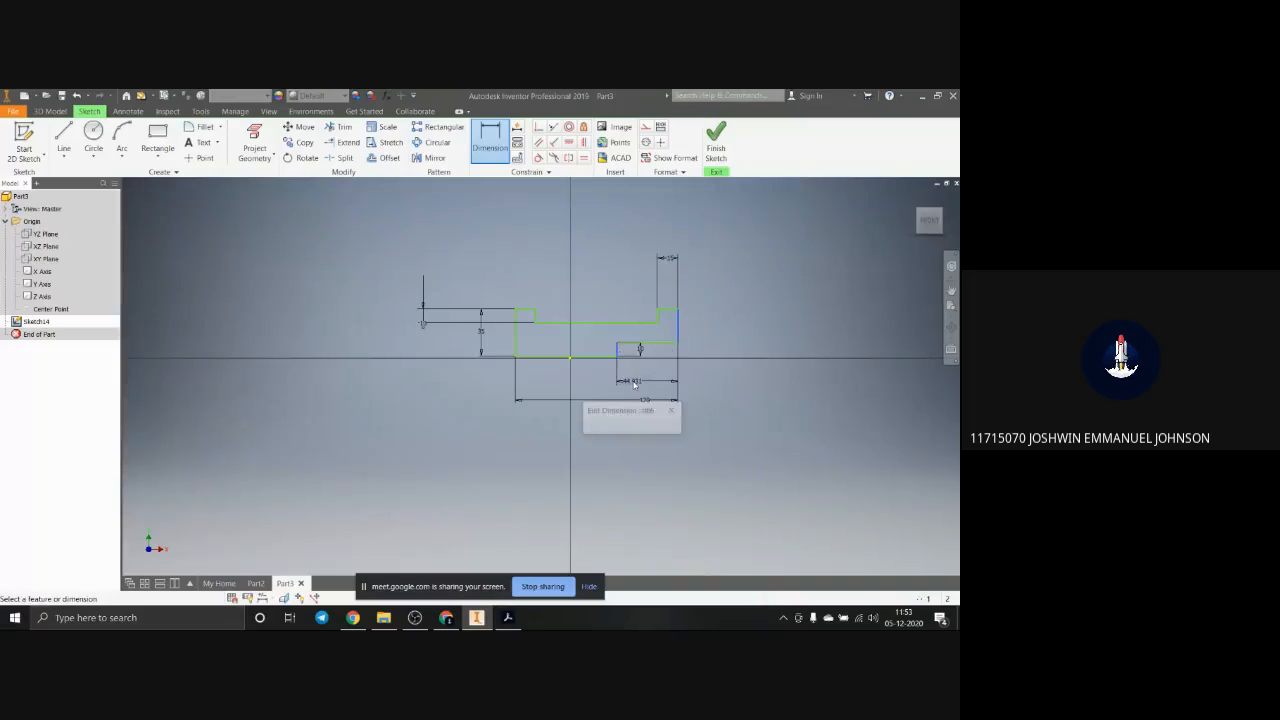
left_click(634, 383)
type("60")
key("Return")
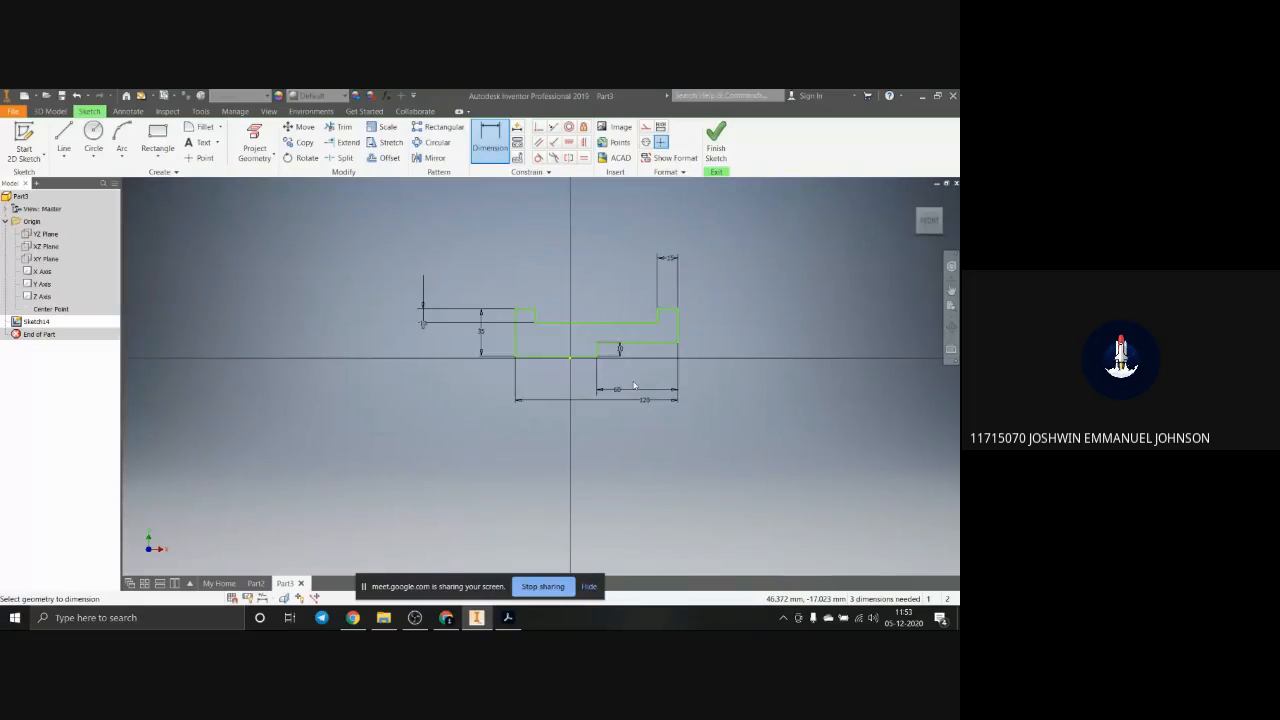
Step: Start an Extrude of the closed profile and pull it to the back of the sketch plane, to a distance of 33 mm
left_click(42, 112)
left_click(64, 137)
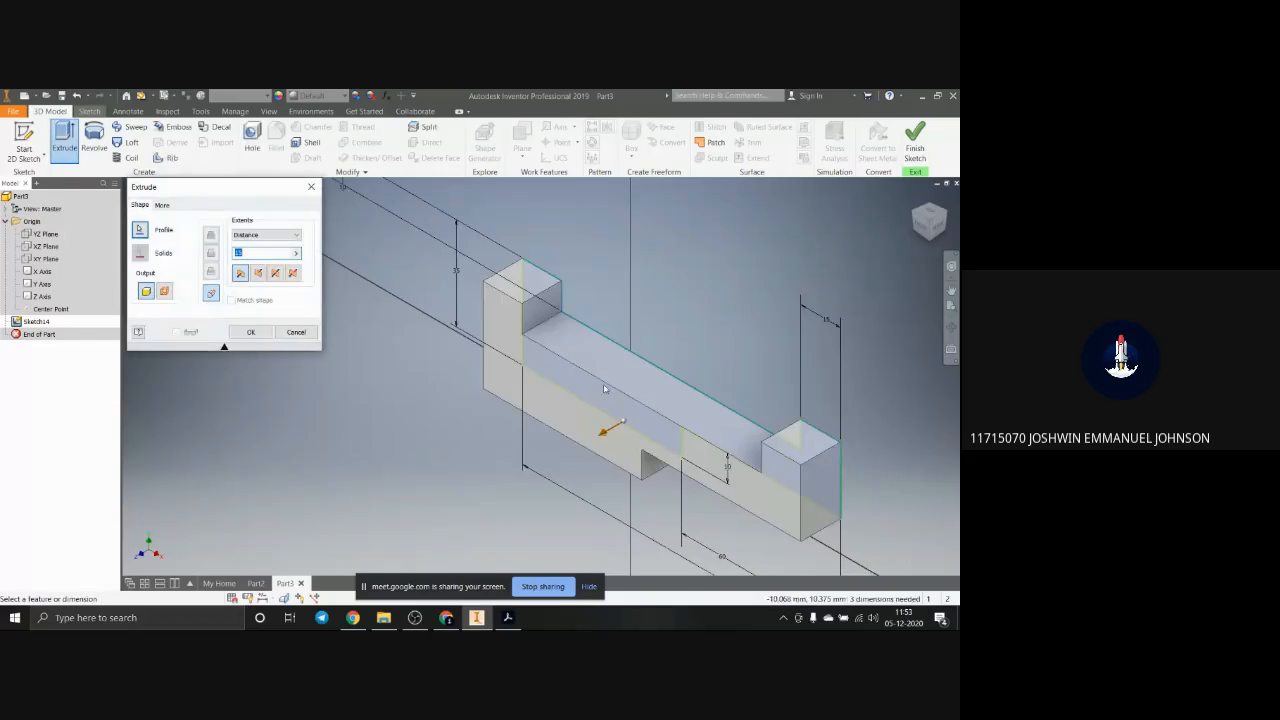
left_click(594, 418)
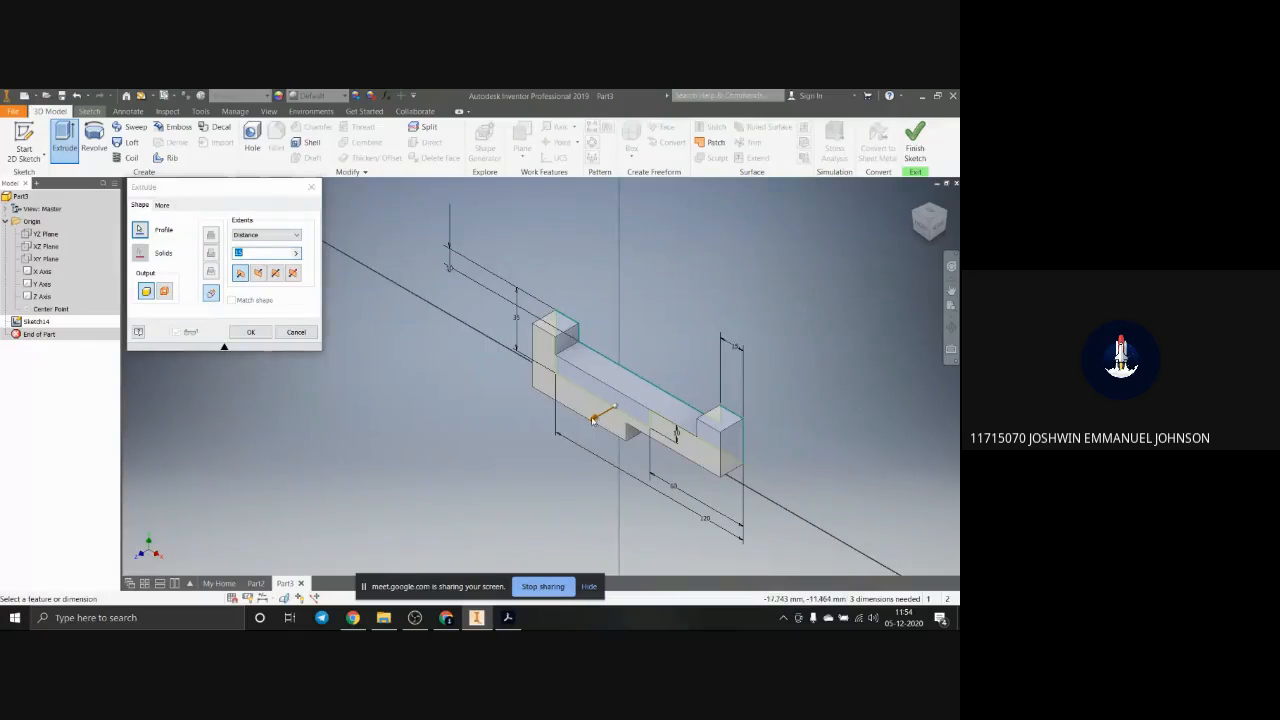
left_click_drag(598, 418, 710, 352)
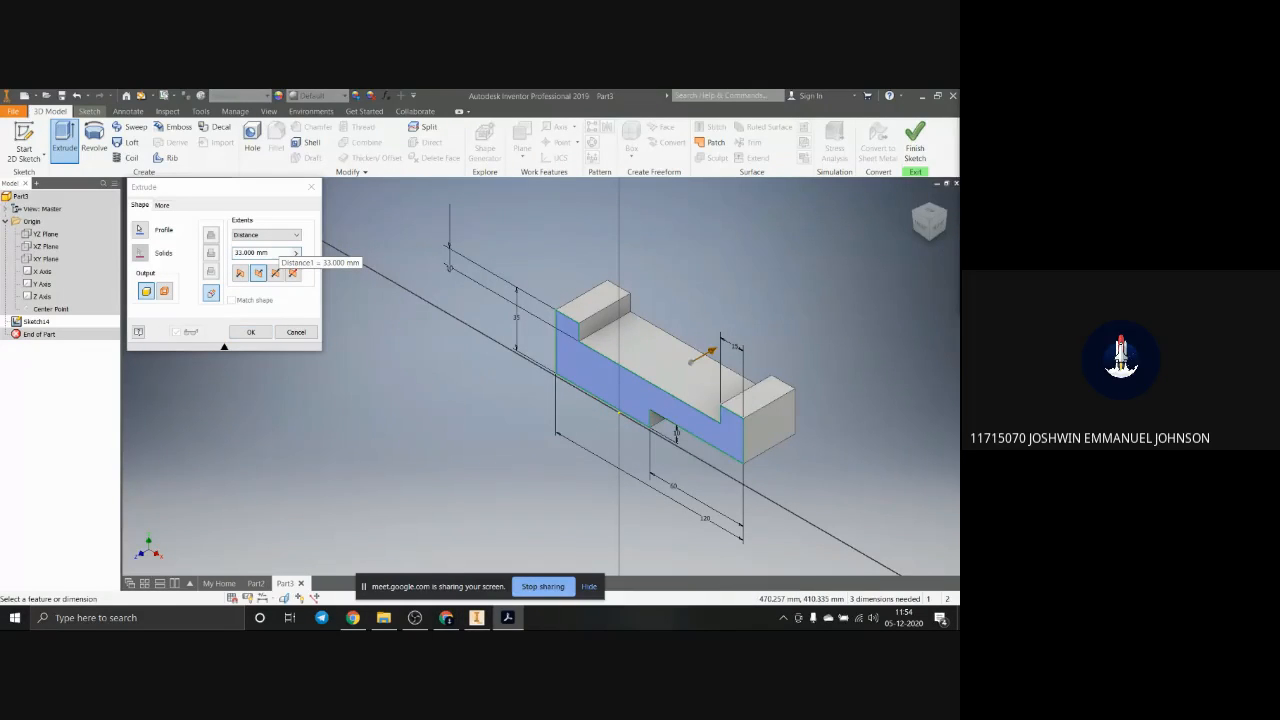
Step: Check the block's depth dimension in the page 8 orthographic views in Adobe Acrobat and return to Inventor
left_click_drag(958, 104, 448, 193)
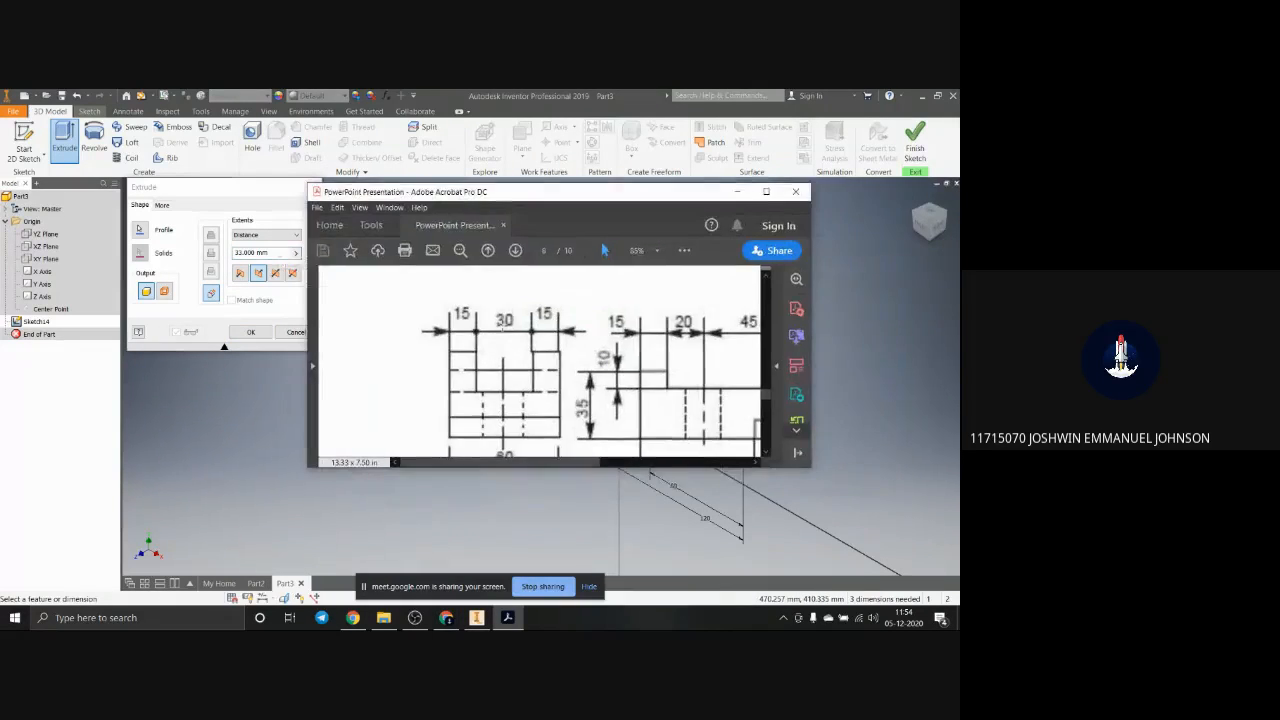
left_click(766, 191)
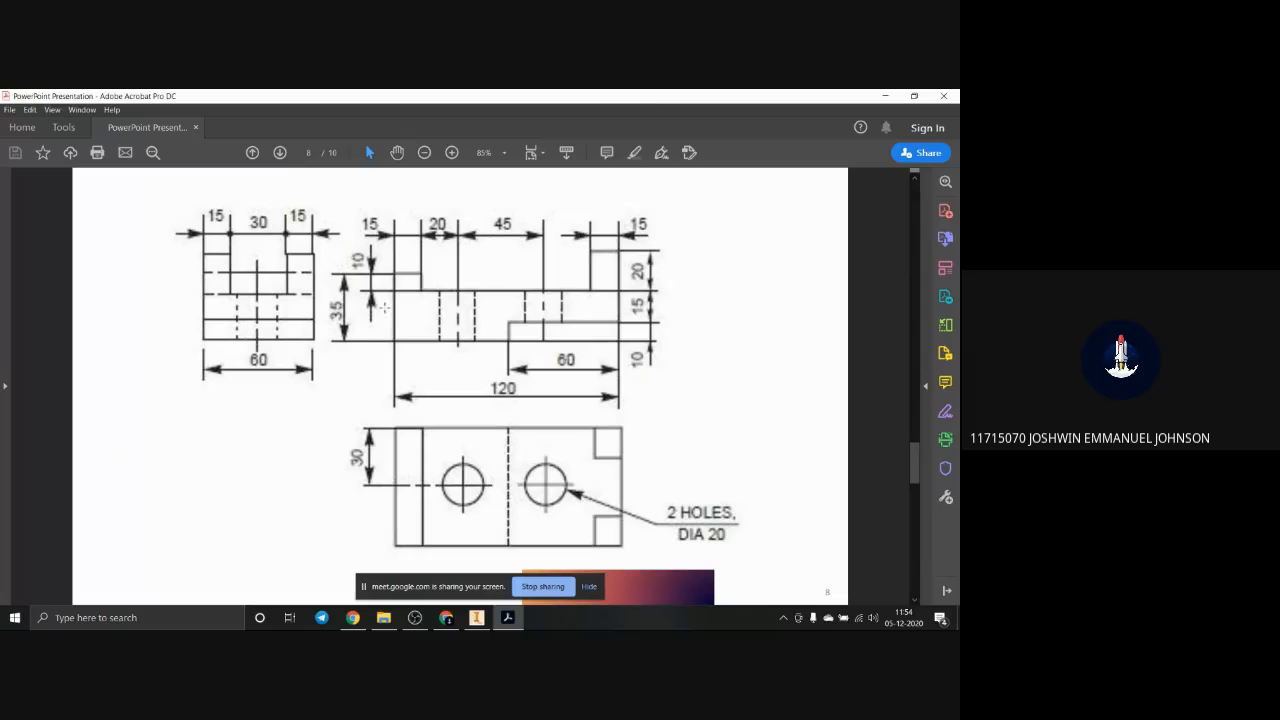
left_click_drag(634, 103, 958, 125)
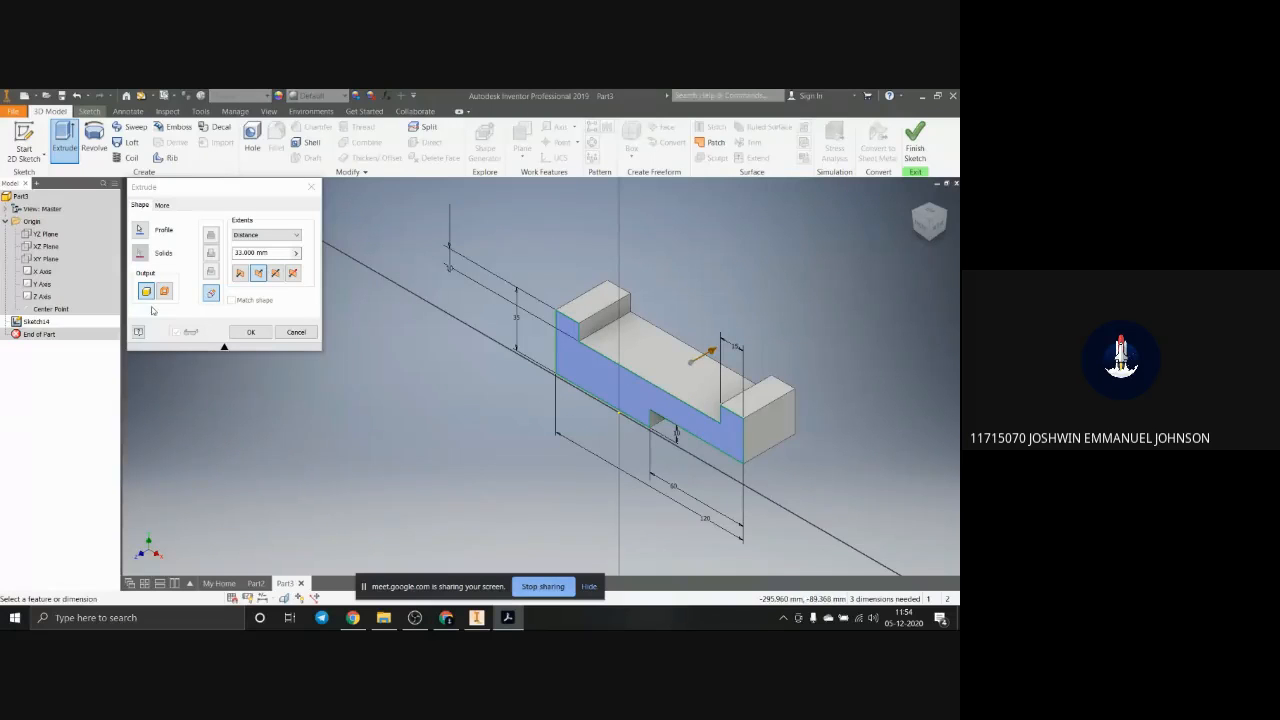
Step: Set the extrusion distance to 60 mm and complete the Extrude
left_click(138, 274)
type("60")
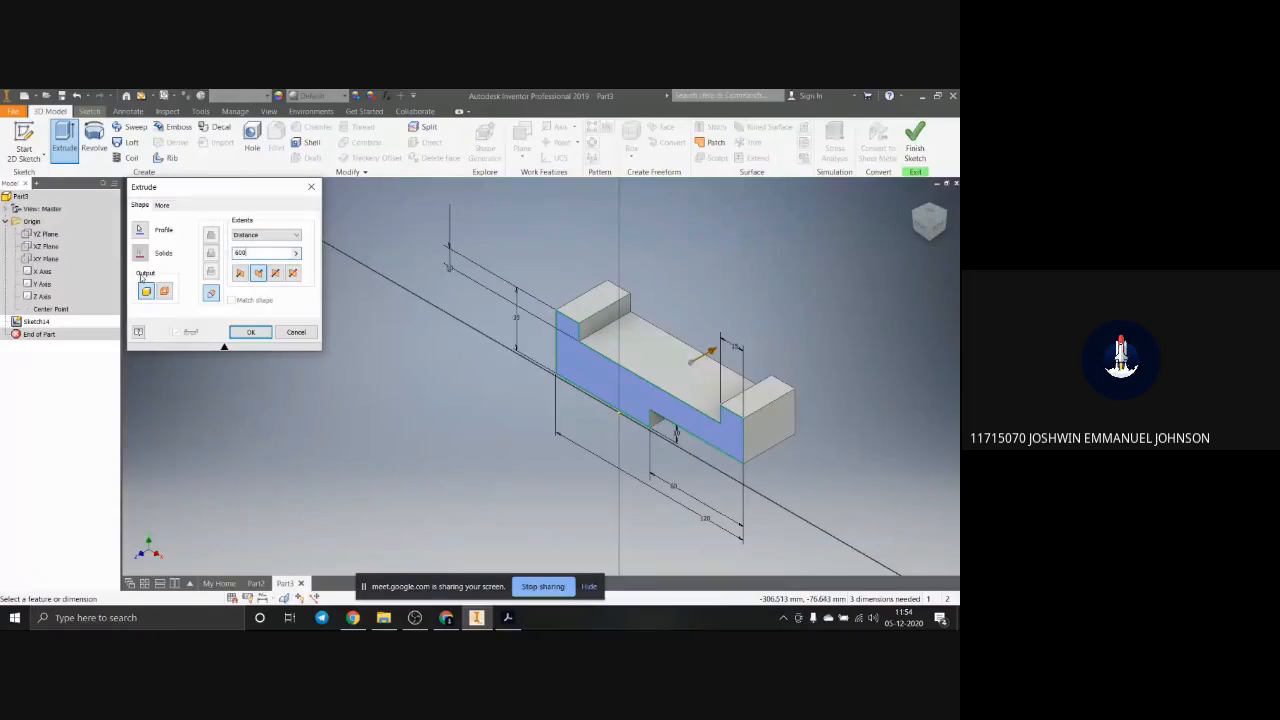
key("Return")
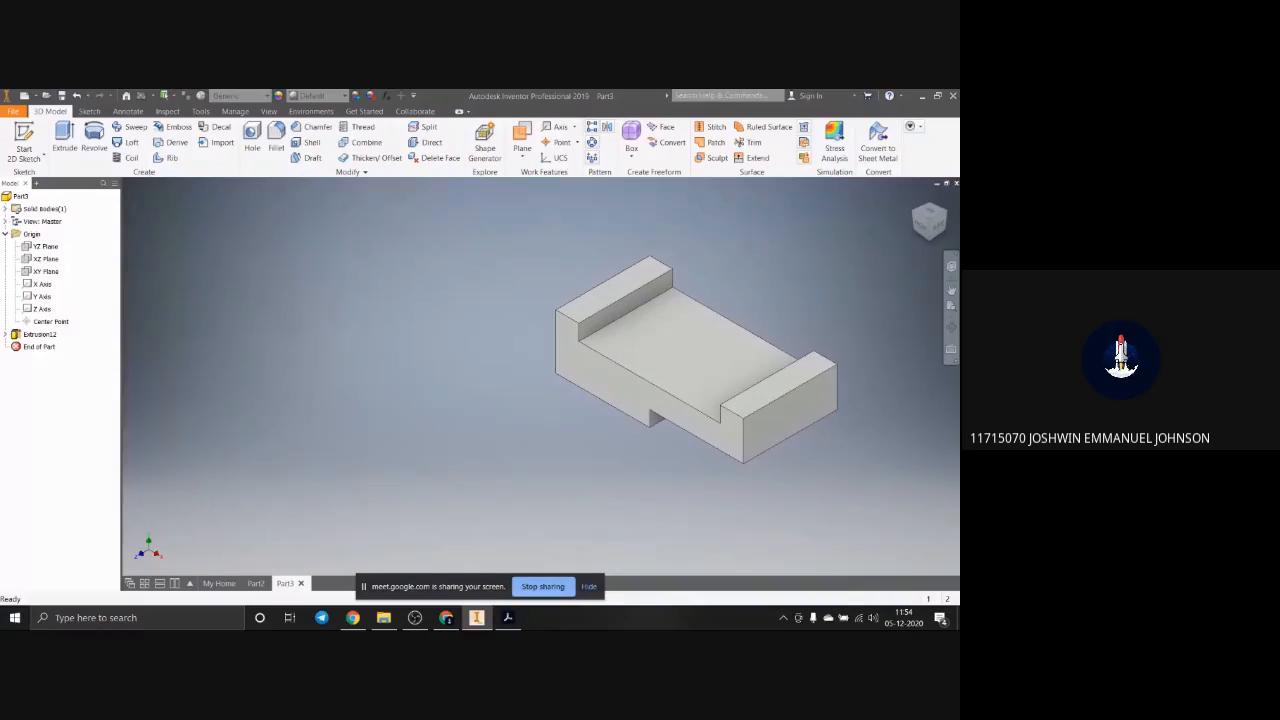
Step: Switch to Adobe Acrobat and compare the right end's two raised corners on page 7 with the views on page 8
mouse_move(959, 156)
left_mouse_down()
mouse_move(495, 241)
mouse_move(563, 195)
left_mouse_up()
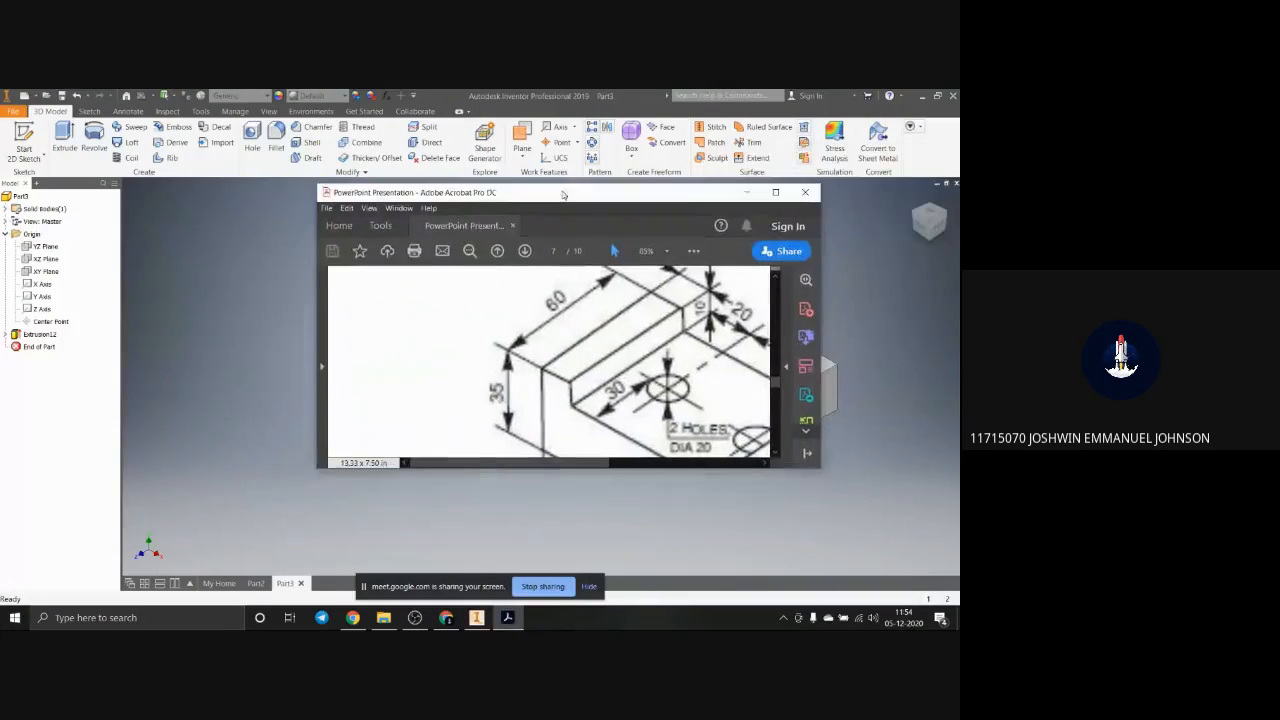
left_click(775, 192)
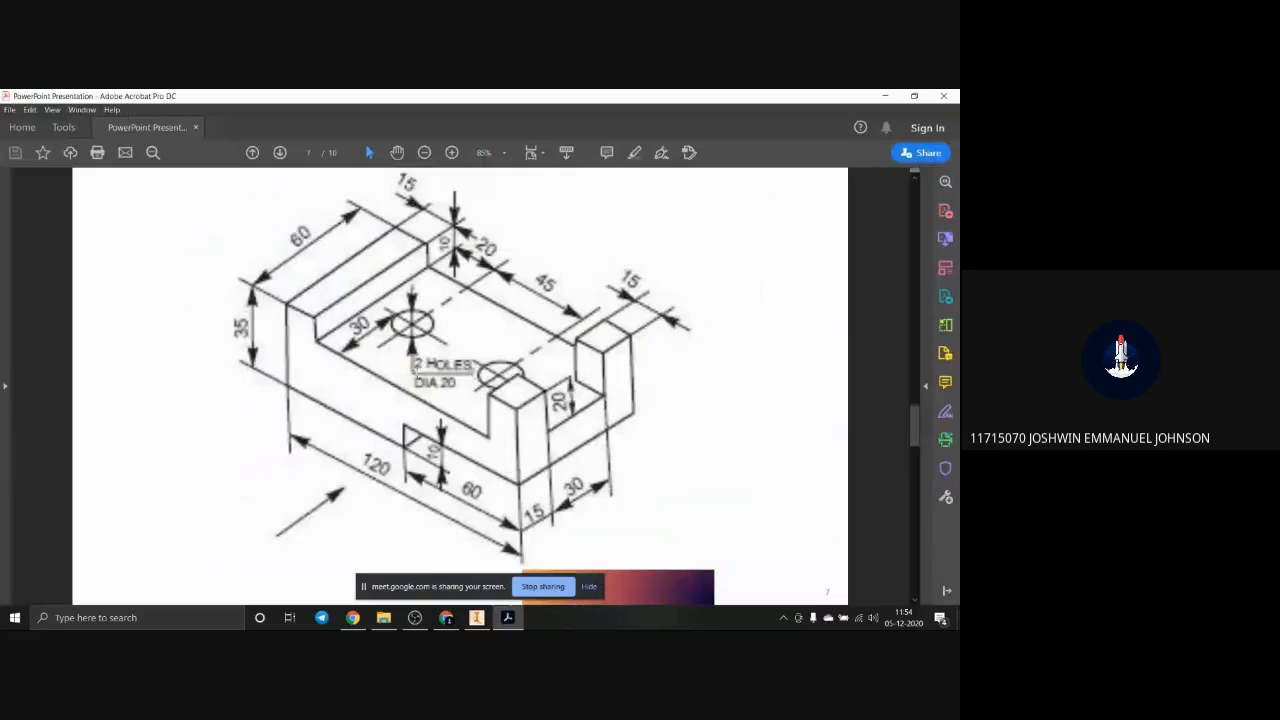
scroll(411, 420, "down", 10)
scroll(410, 420, "up", 10)
scroll(410, 420, "down", 3)
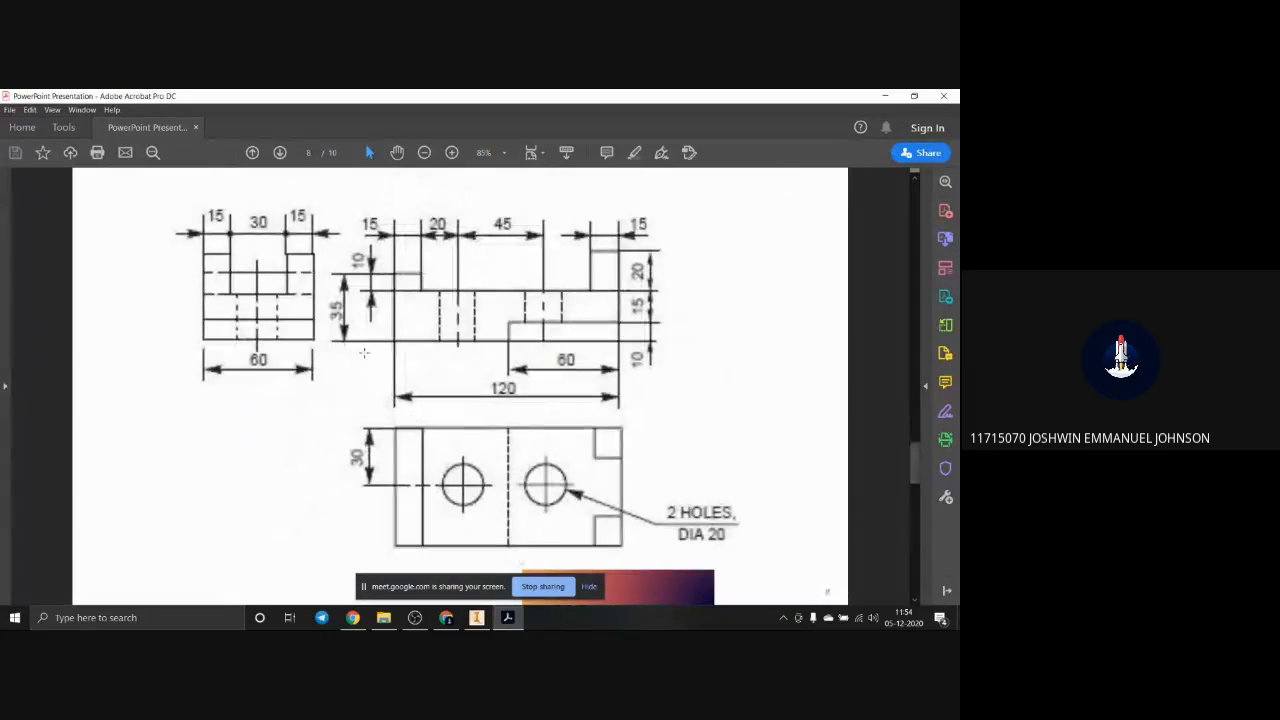
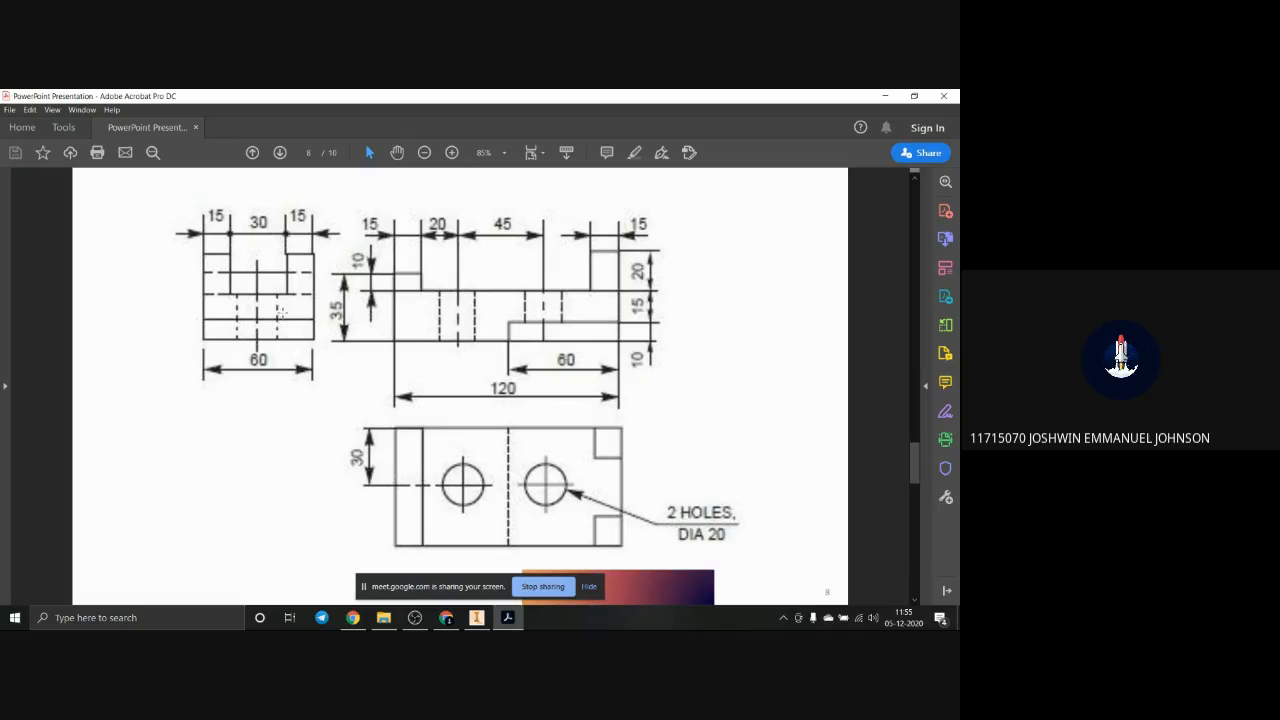
Step: Check the right end's notch dimensions on pages 7 and 8 in Adobe Acrobat against the model and return to Inventor
scroll(291, 329, "down", 2)
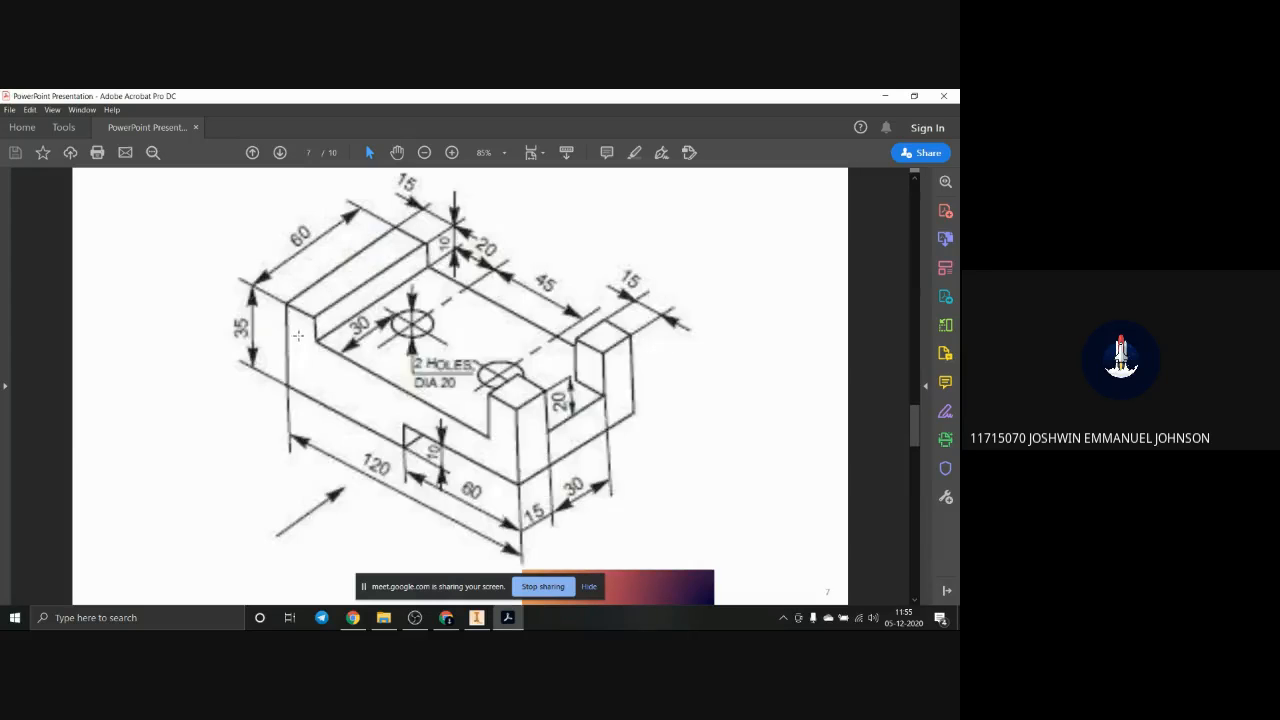
scroll(291, 329, "up", 2)
key("alt+Tab")
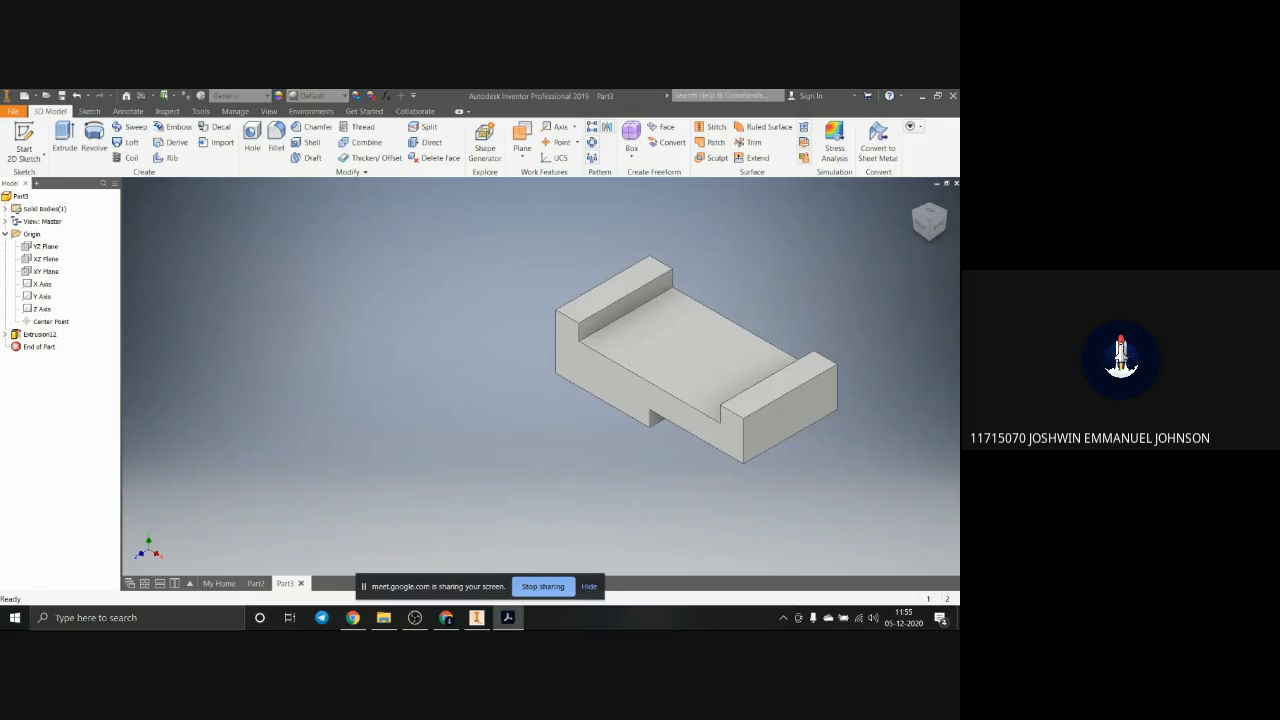
mouse_move(959, 188)
left_mouse_down()
mouse_move(959, 176)
mouse_move(438, 90)
left_mouse_up()
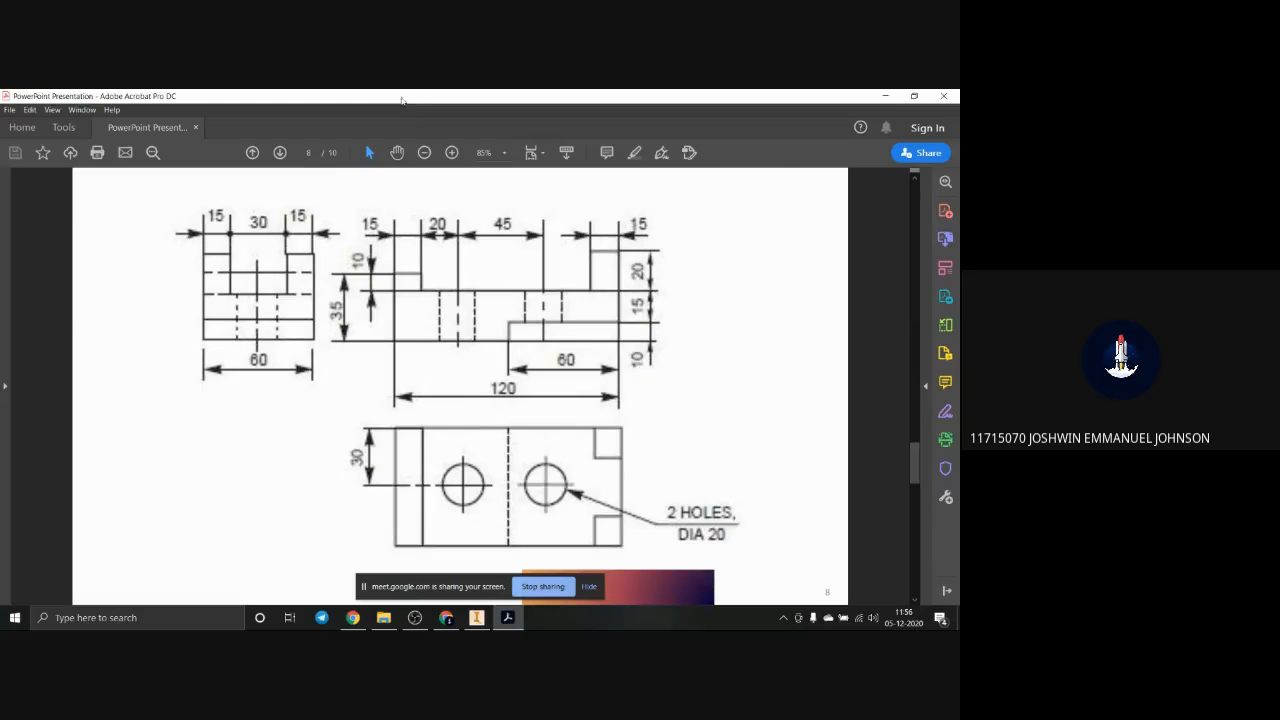
key("alt+Tab")
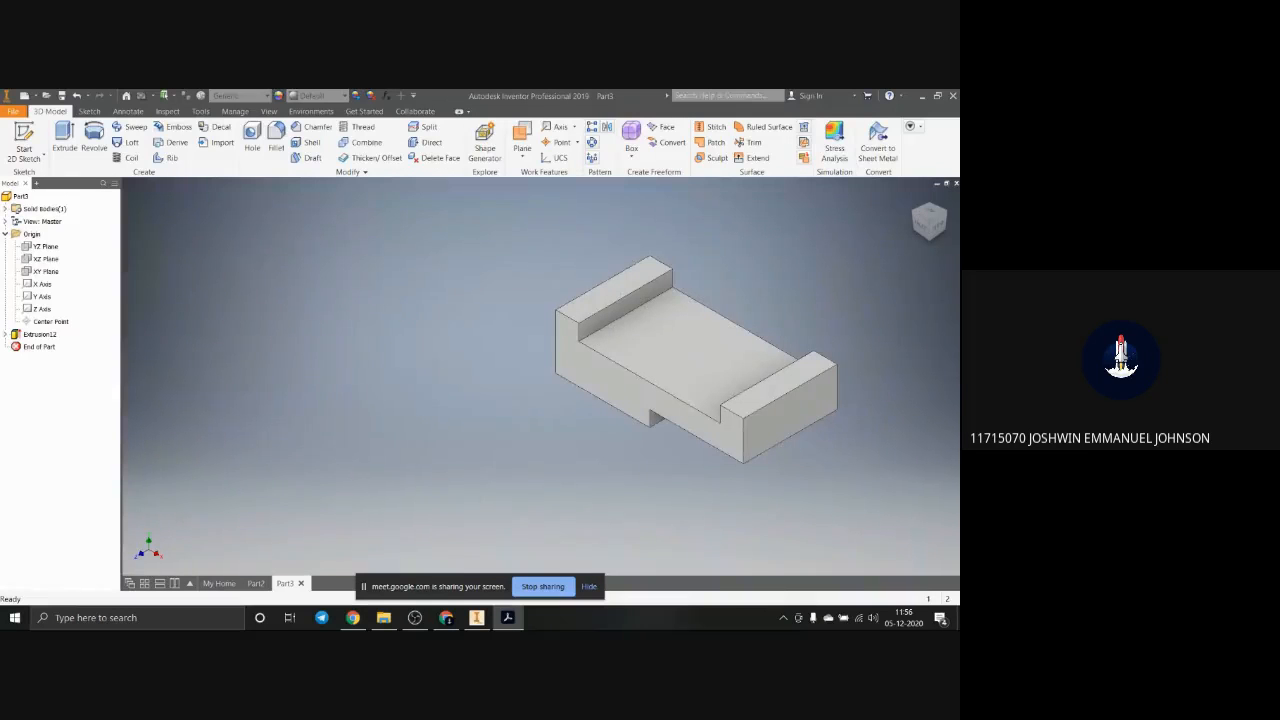
Step: Start a sketch on the block's right end face and draw a rectangle about 31 by 15 mm from its upper edge
left_click(834, 434)
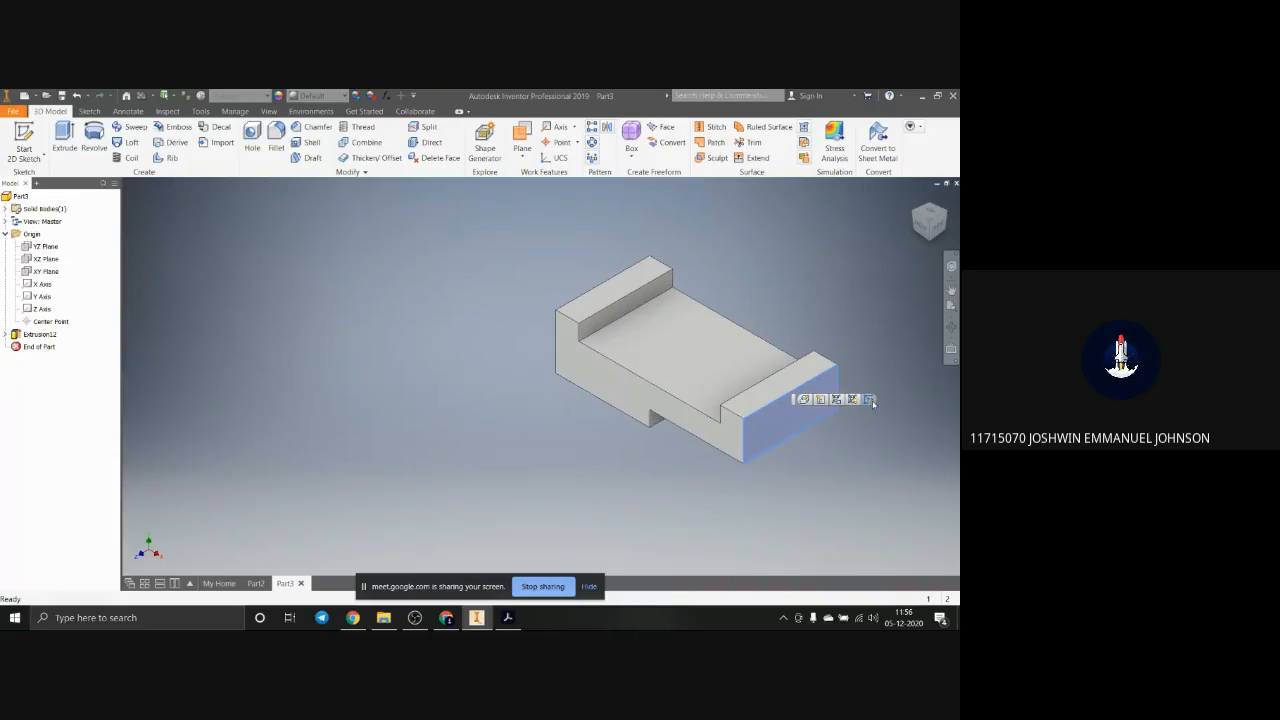
left_click(870, 399)
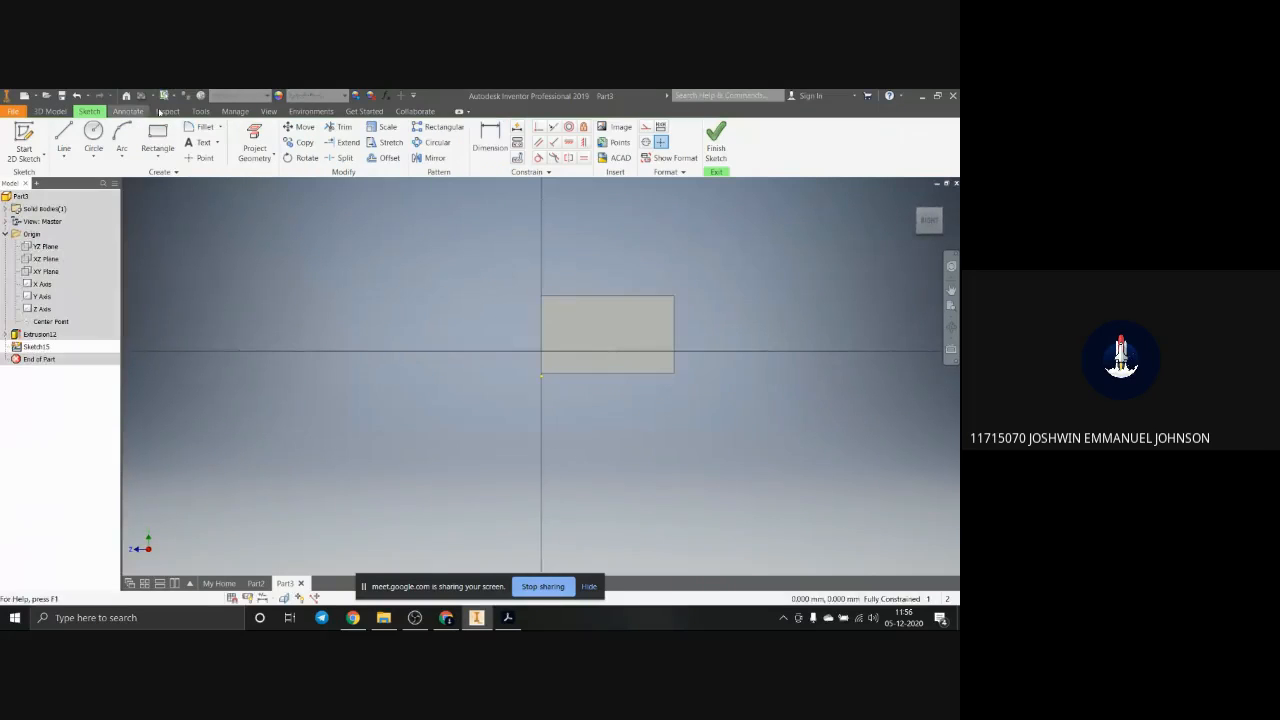
left_click(158, 138)
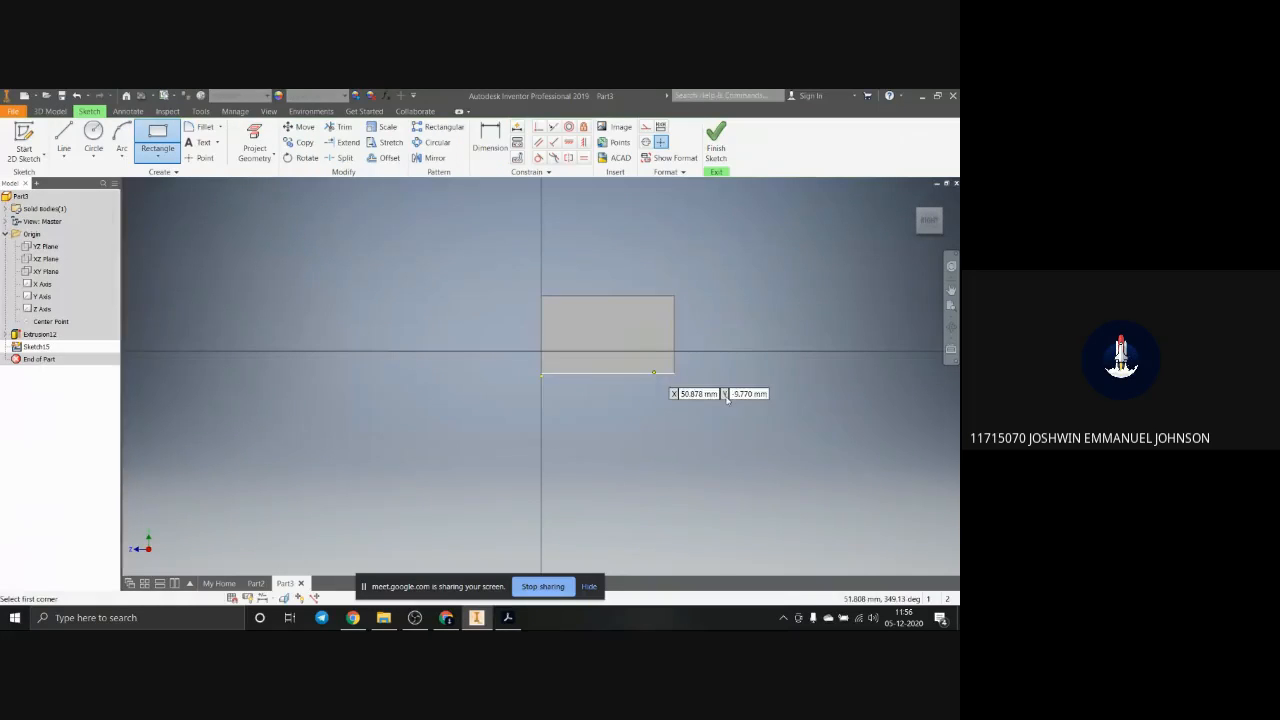
left_click(572, 297)
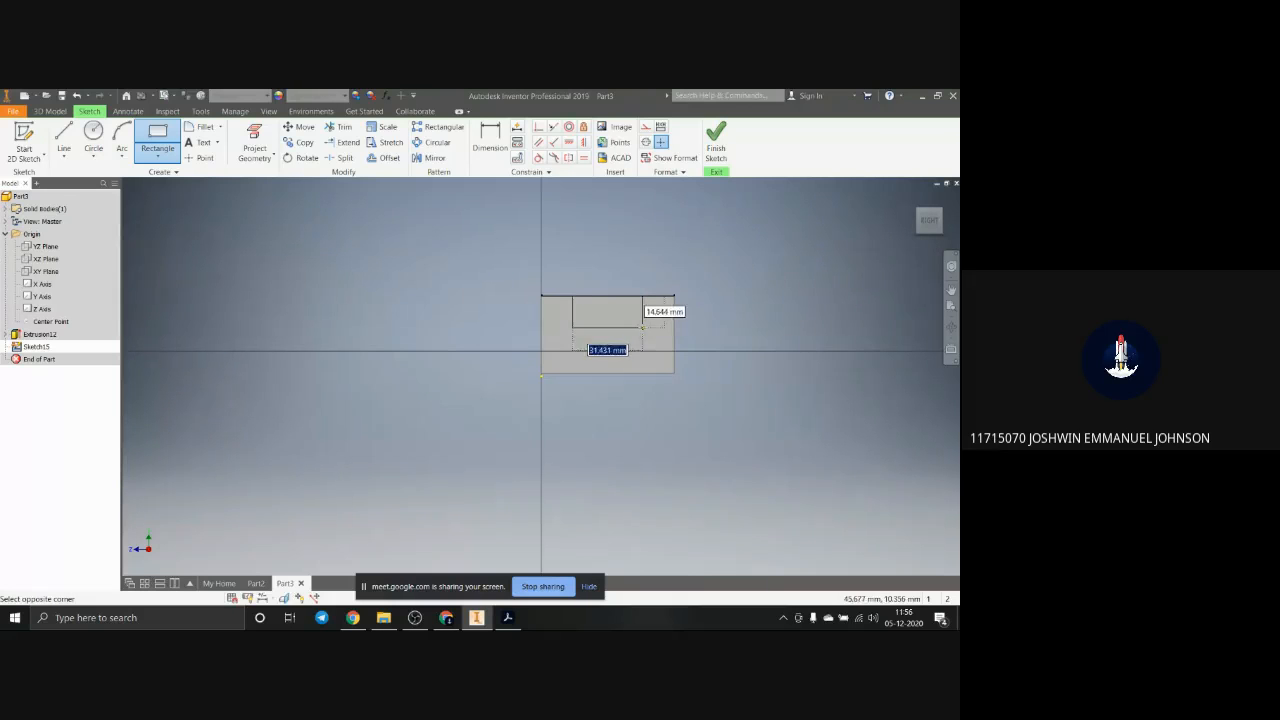
left_click(642, 327)
scroll(643, 304, "up", 3)
key("Escape")
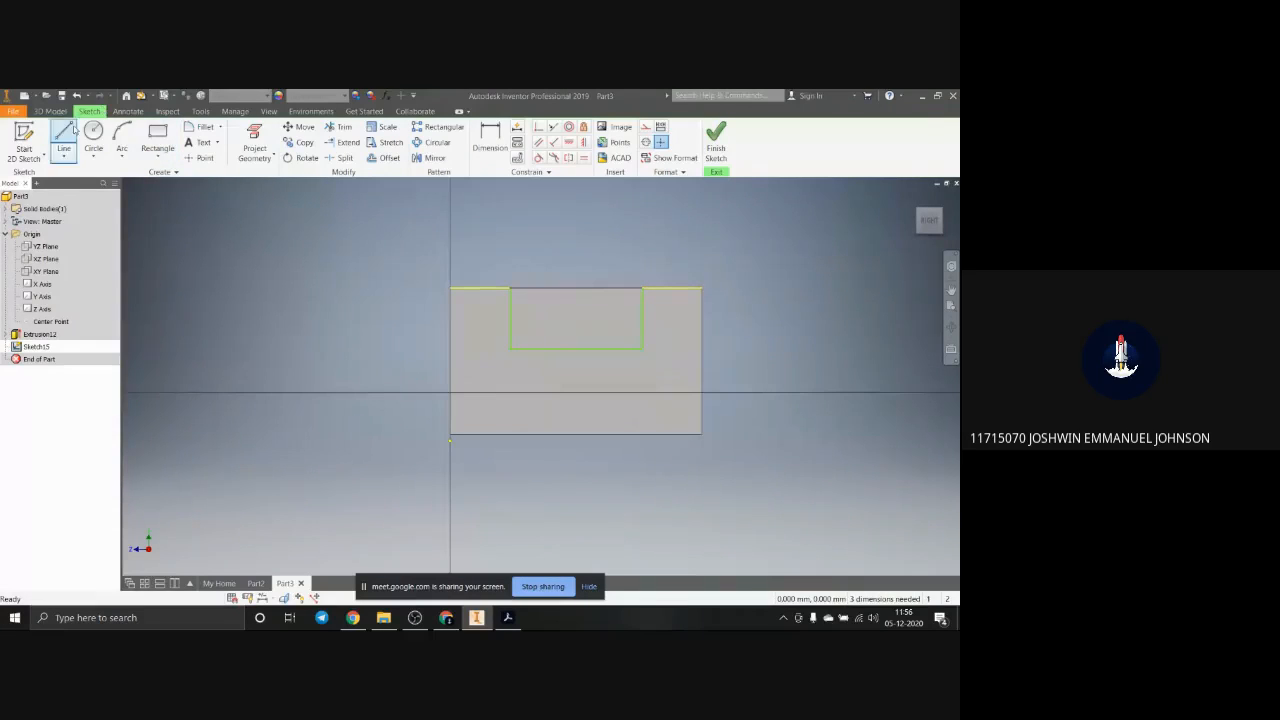
Step: Dimension the rectangle's left side 15 mm from the left edge of the end face
left_click(490, 140)
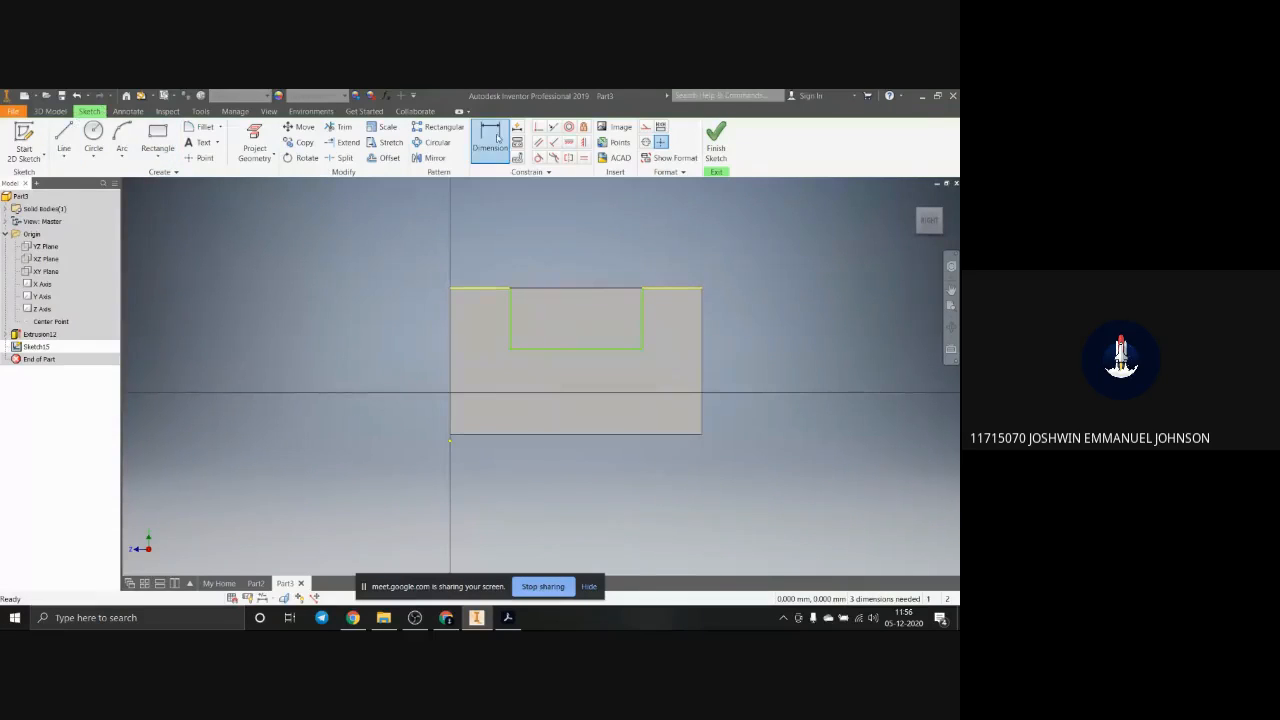
left_click(562, 291)
left_click(560, 284)
key("d")
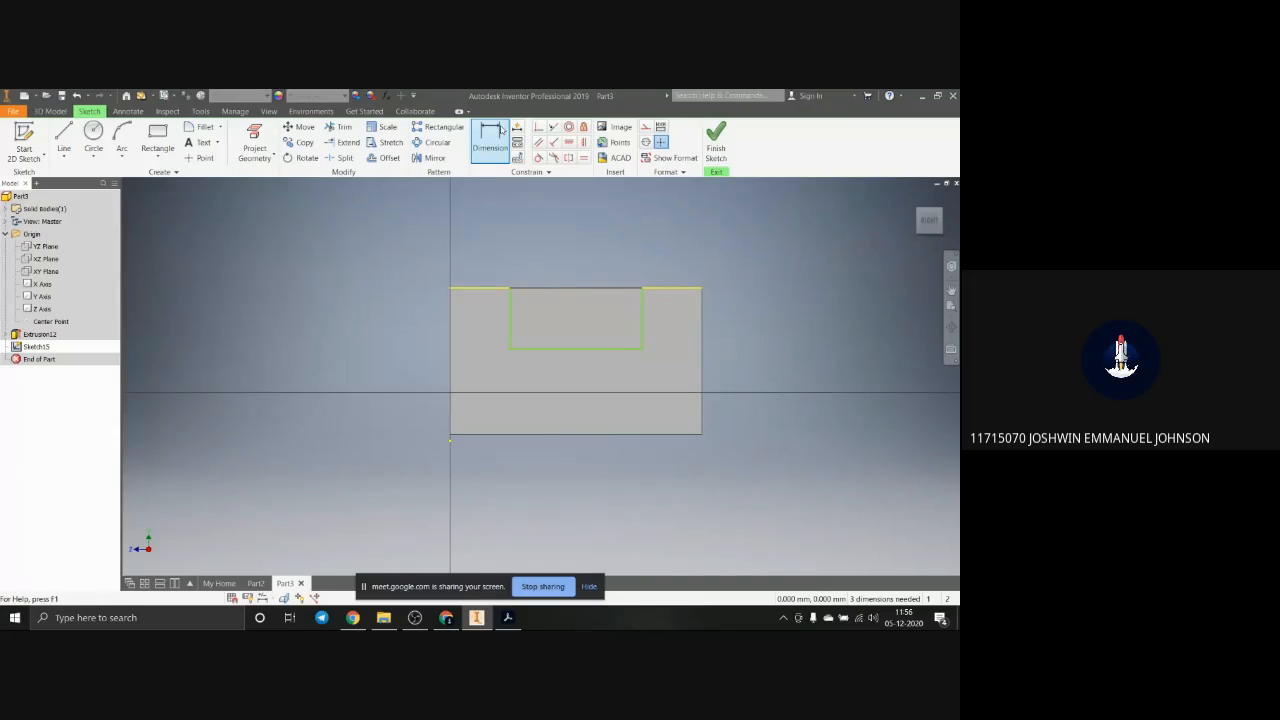
left_click(510, 305)
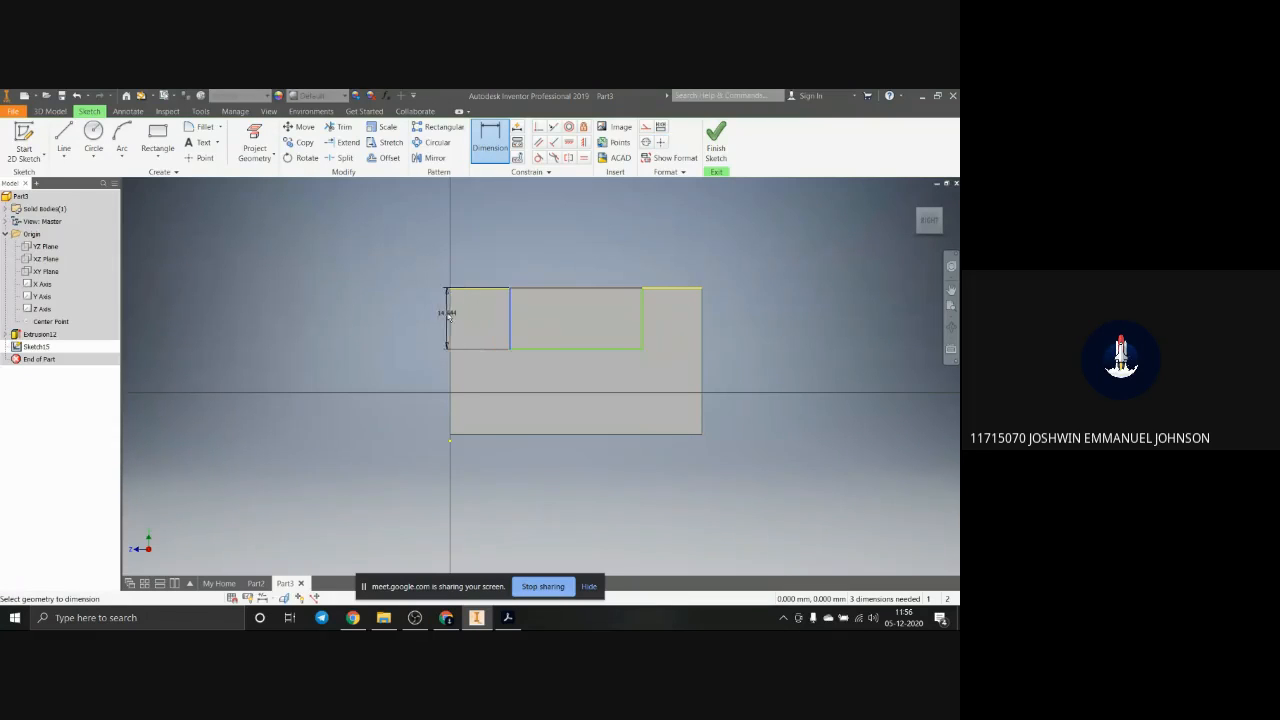
left_click(450, 313)
left_click(480, 365)
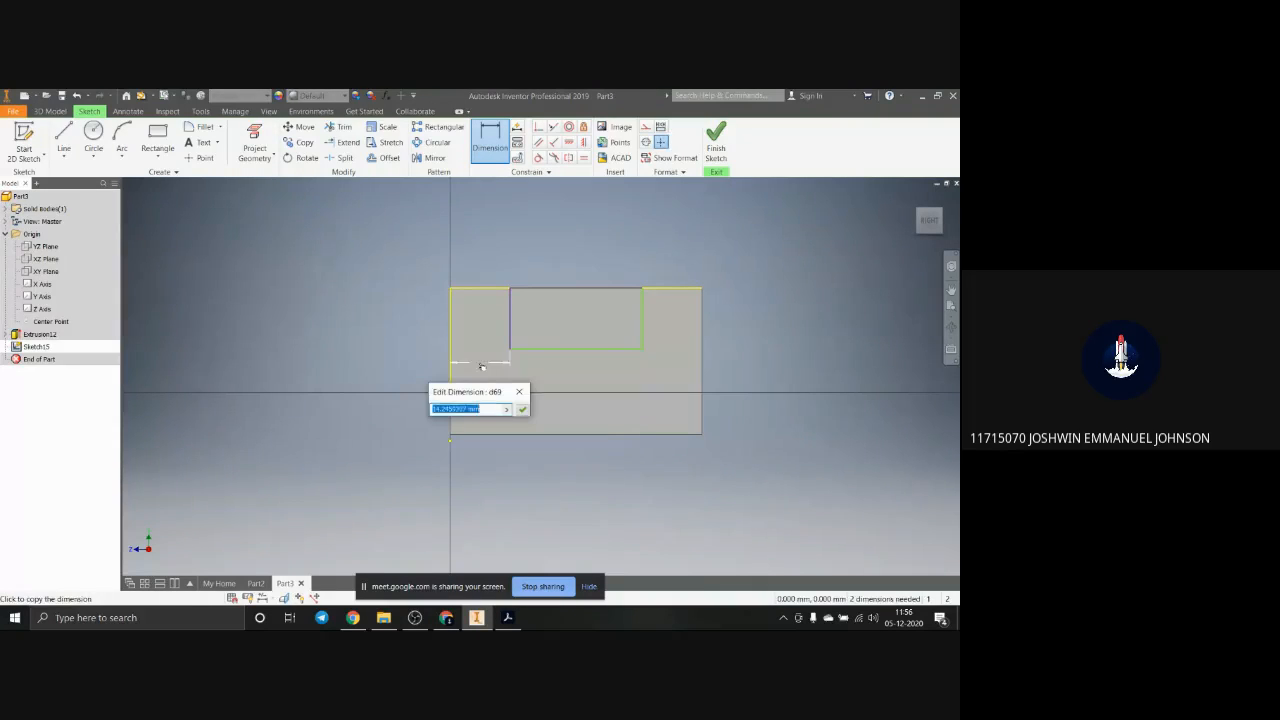
type("15")
key("Return")
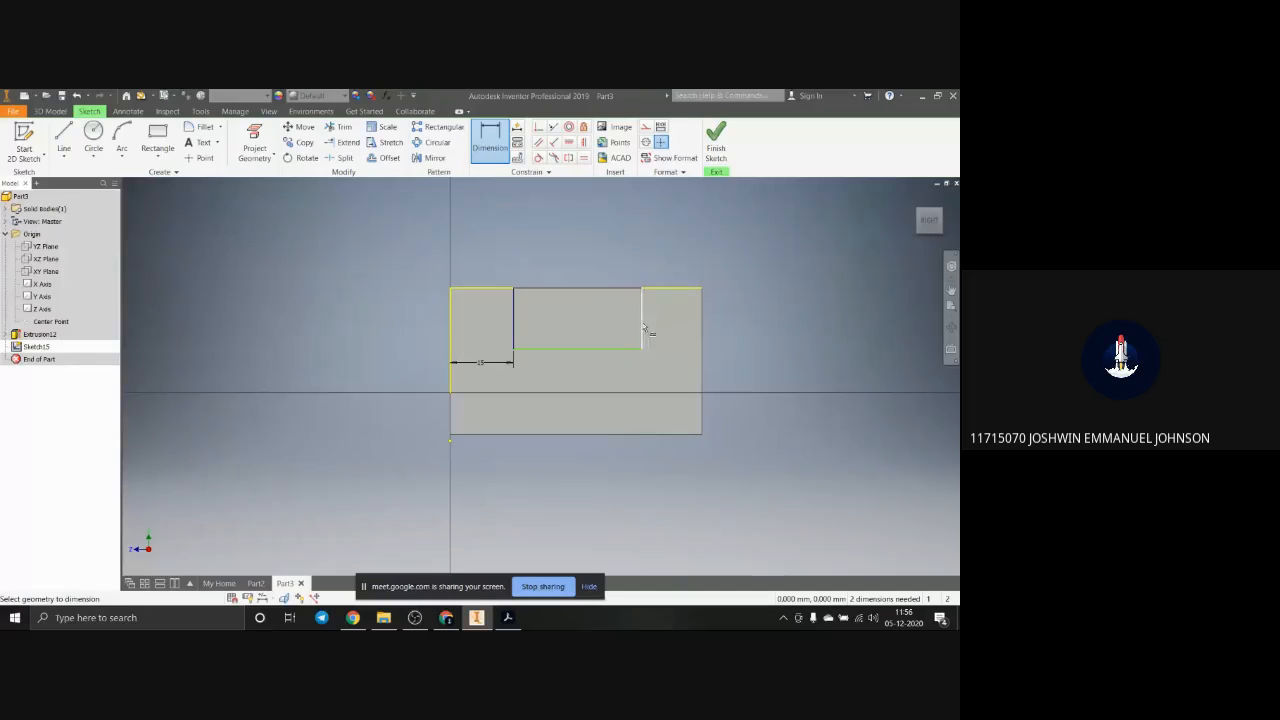
Step: Dimension the rectangle's right side 15 mm from the right edge of the end face
left_click(643, 333)
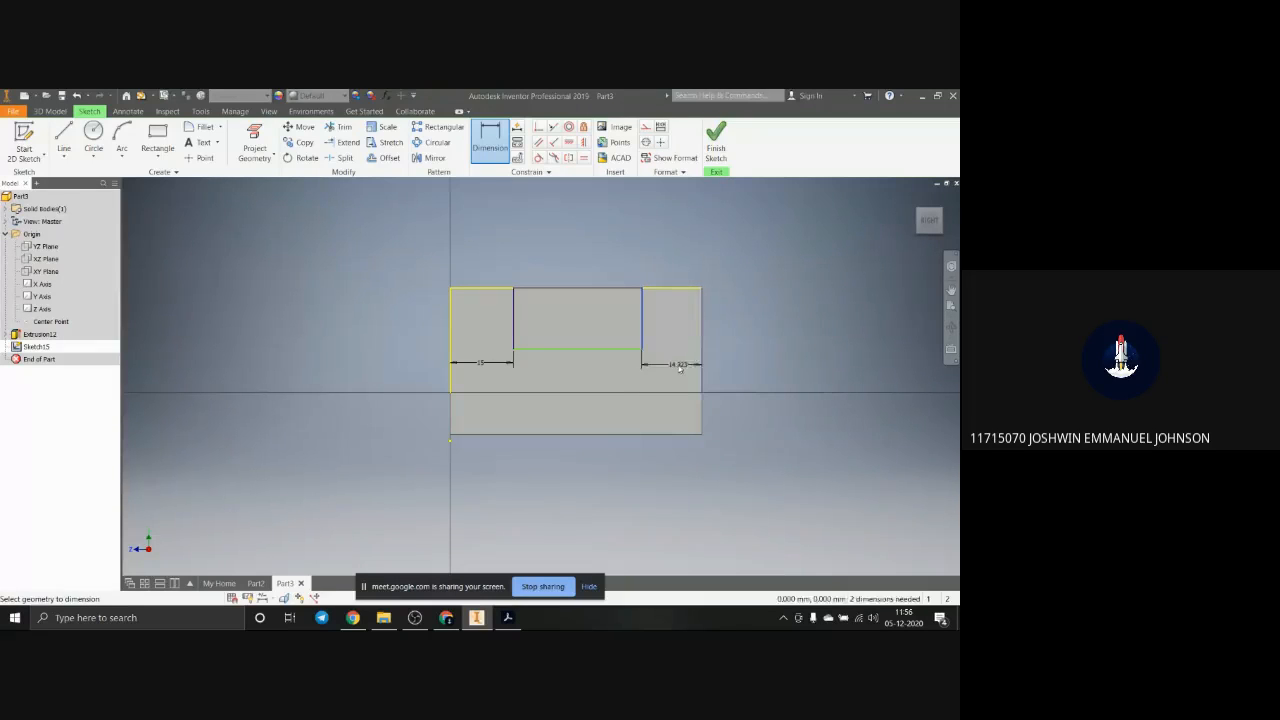
left_click(680, 365)
type("15")
key("Return")
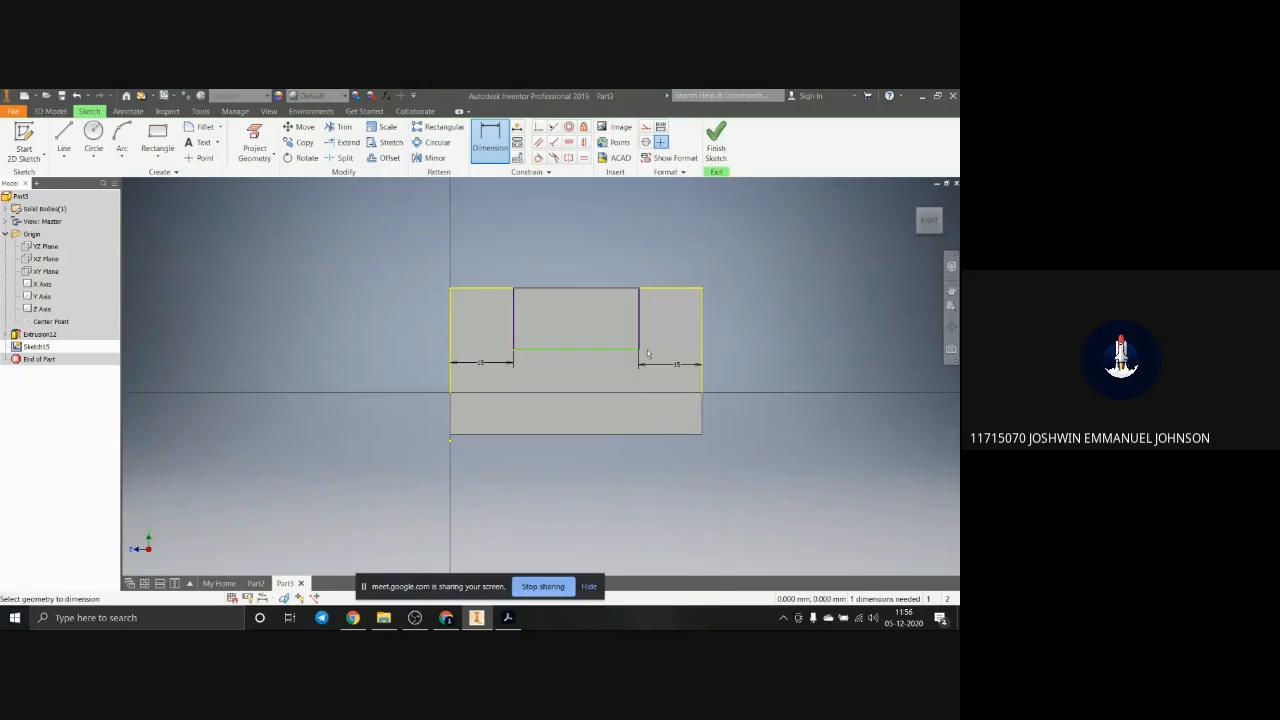
Step: Set the rectangle's height to 20 mm and finish the end-face sketch
left_click(641, 321)
left_click(666, 317)
type("20")
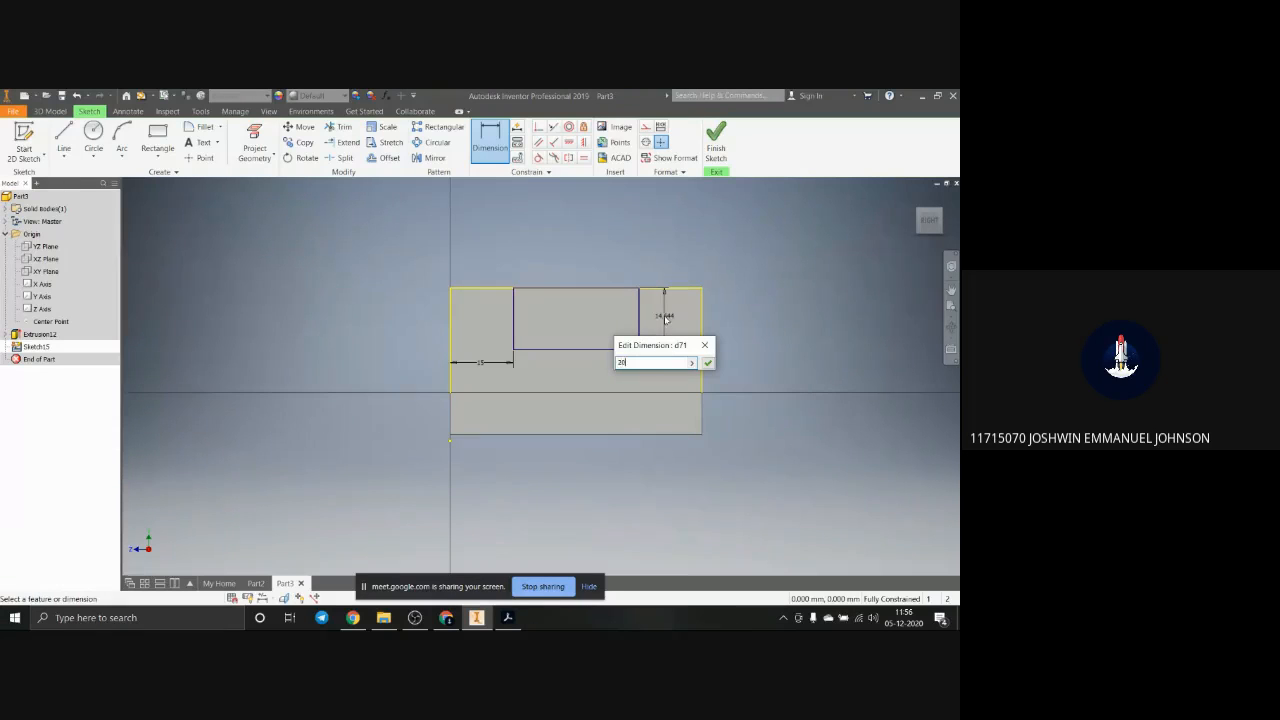
key("Return")
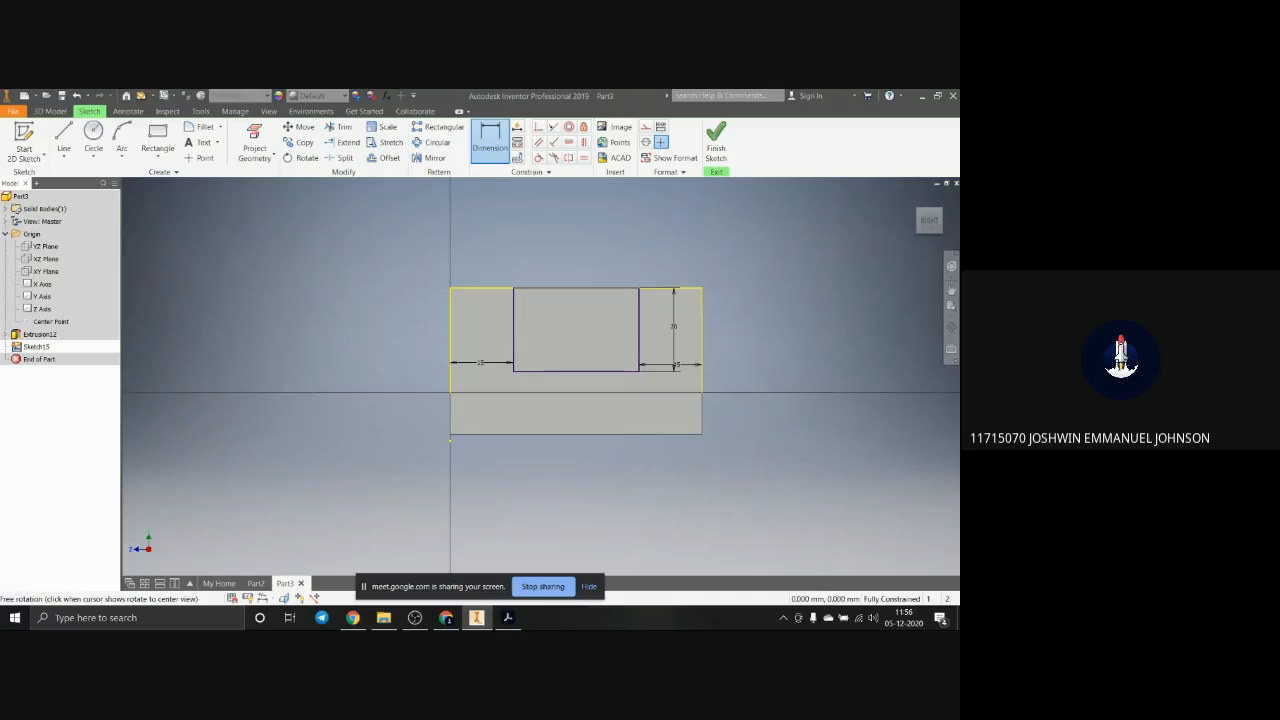
middle_click_drag(595, 420, 665, 424, "shift")
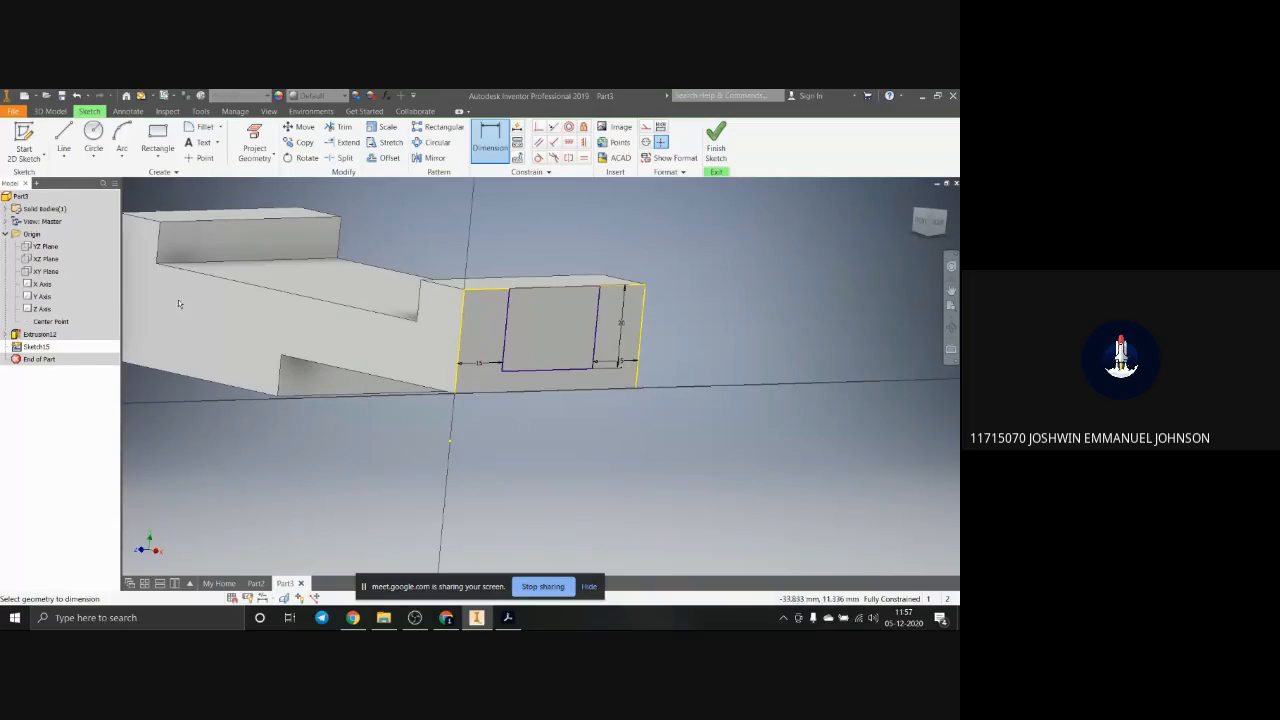
left_click(716, 140)
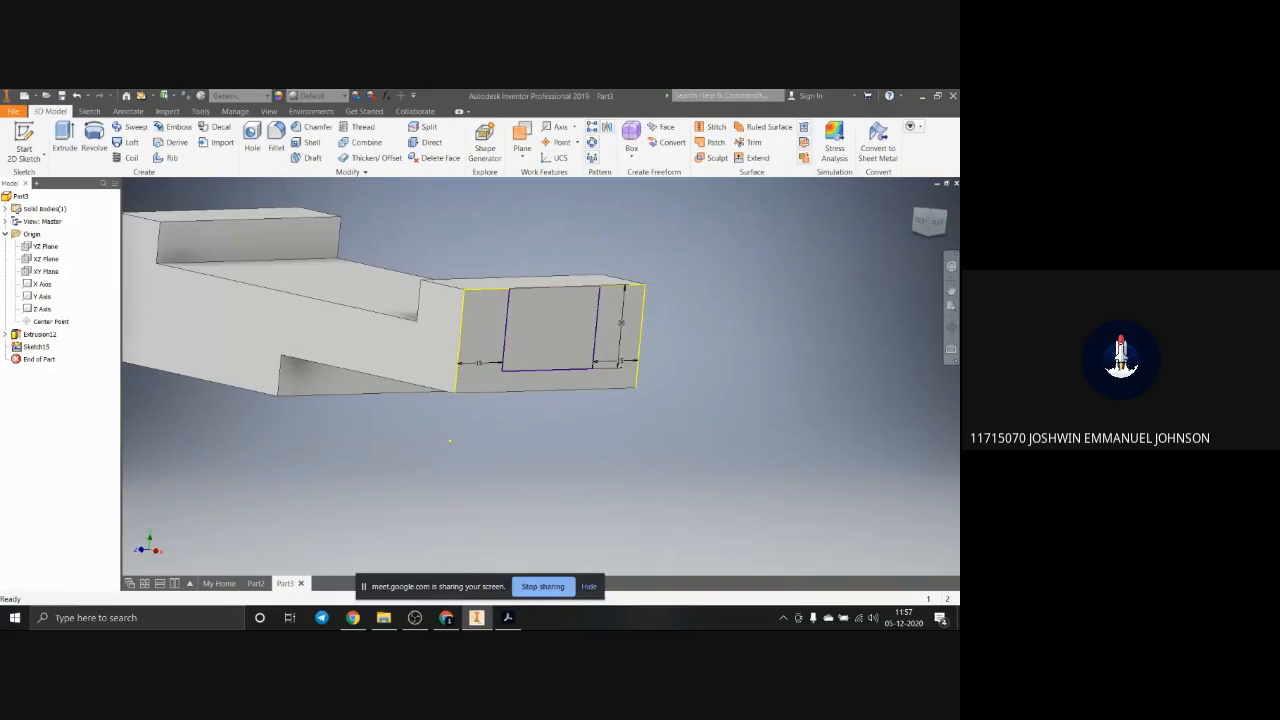
Step: Open the front profile sketch under the block's extrusion for editing
left_click(913, 200)
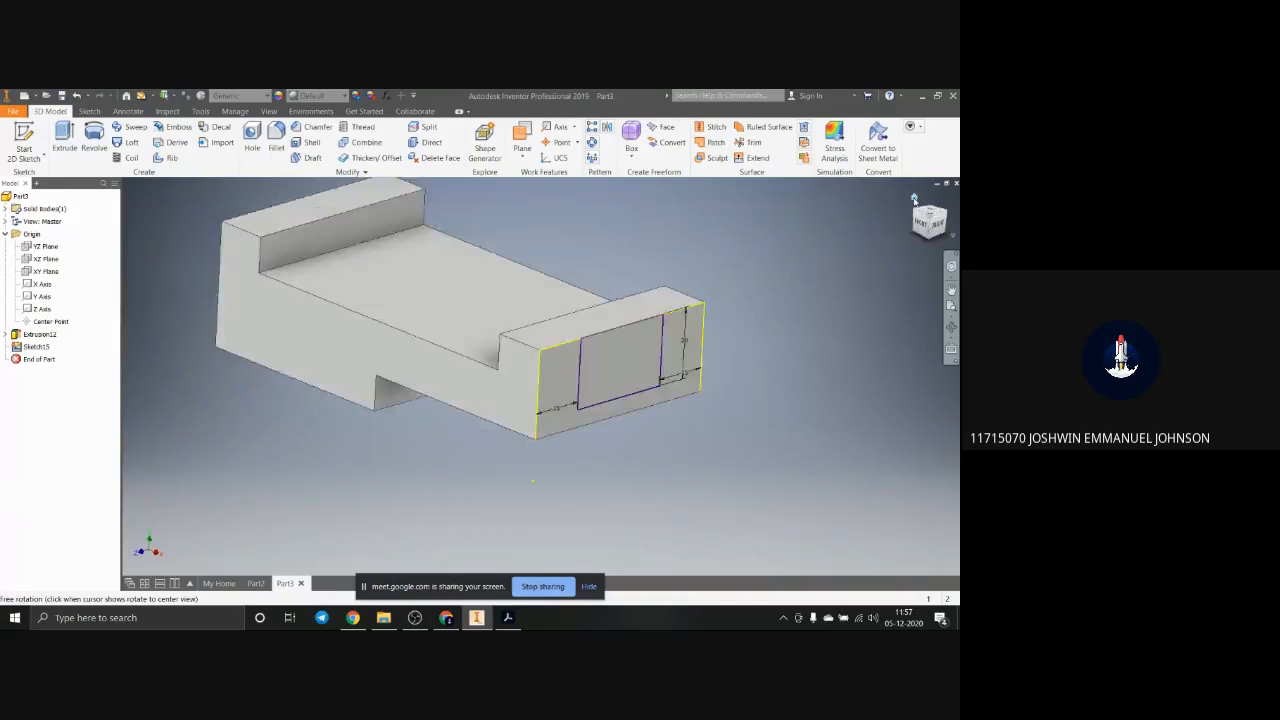
left_click(913, 200)
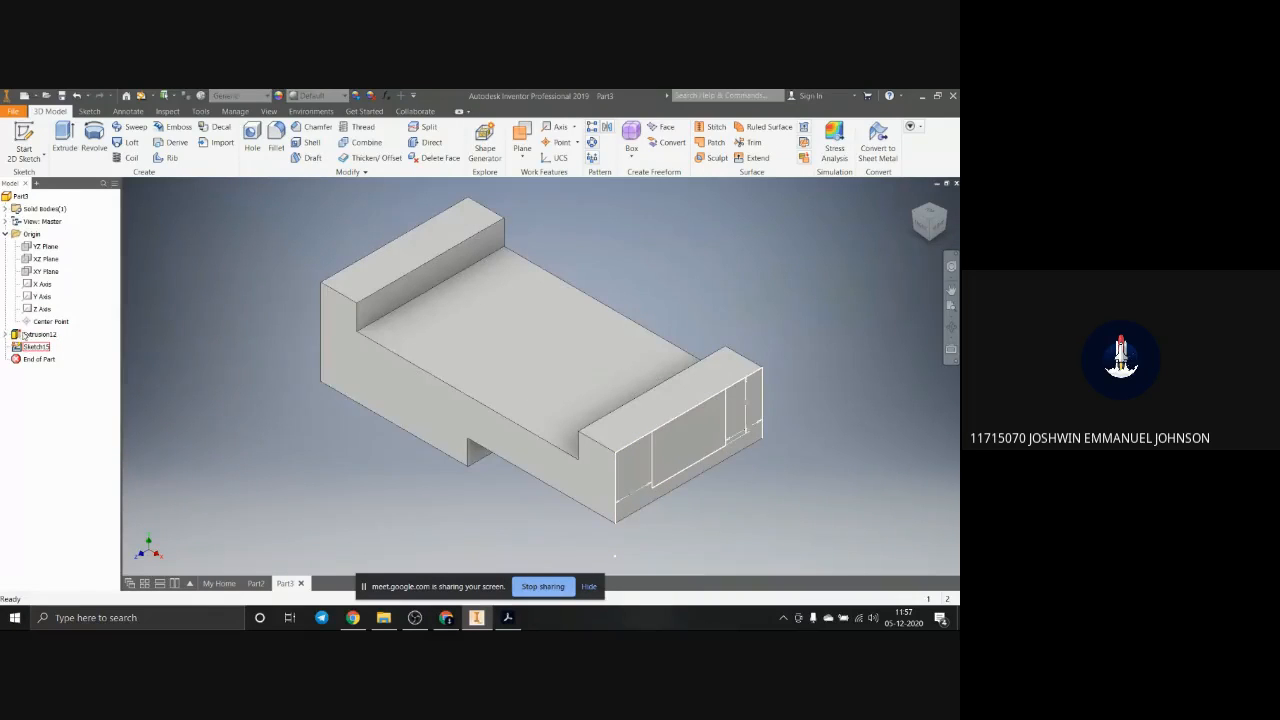
left_click(6, 334)
left_click(36, 347)
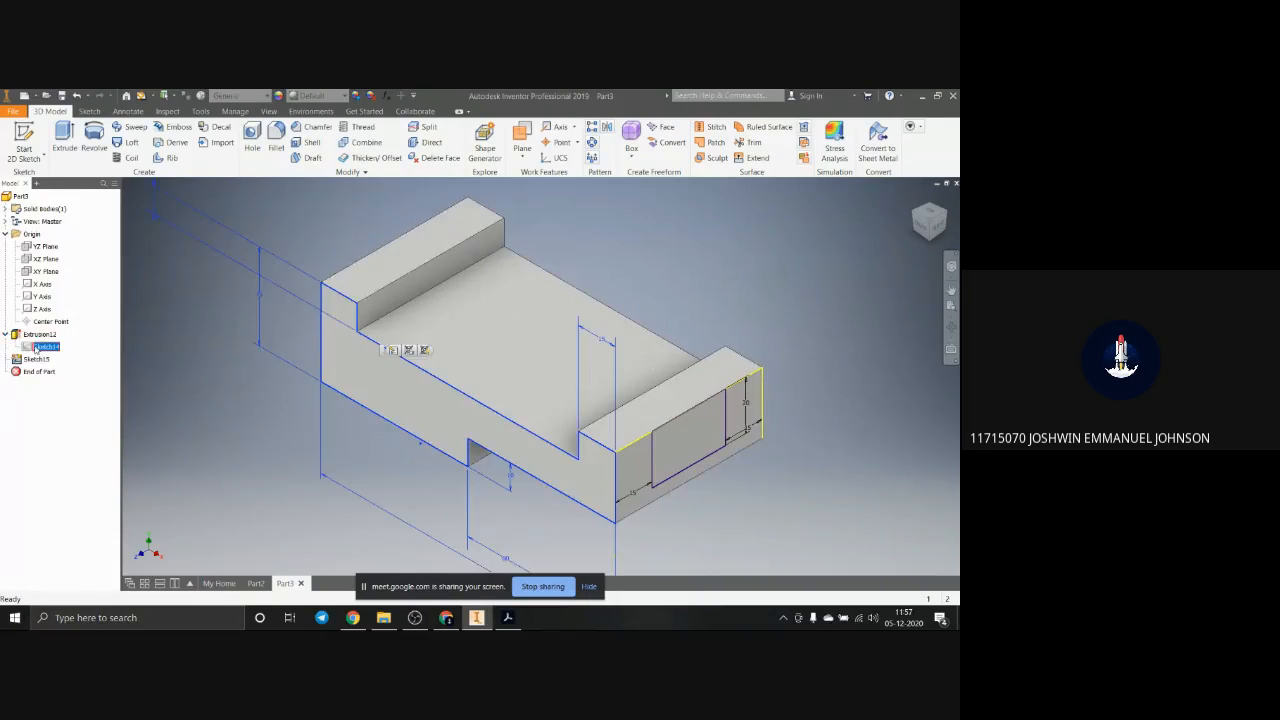
right_click(36, 347)
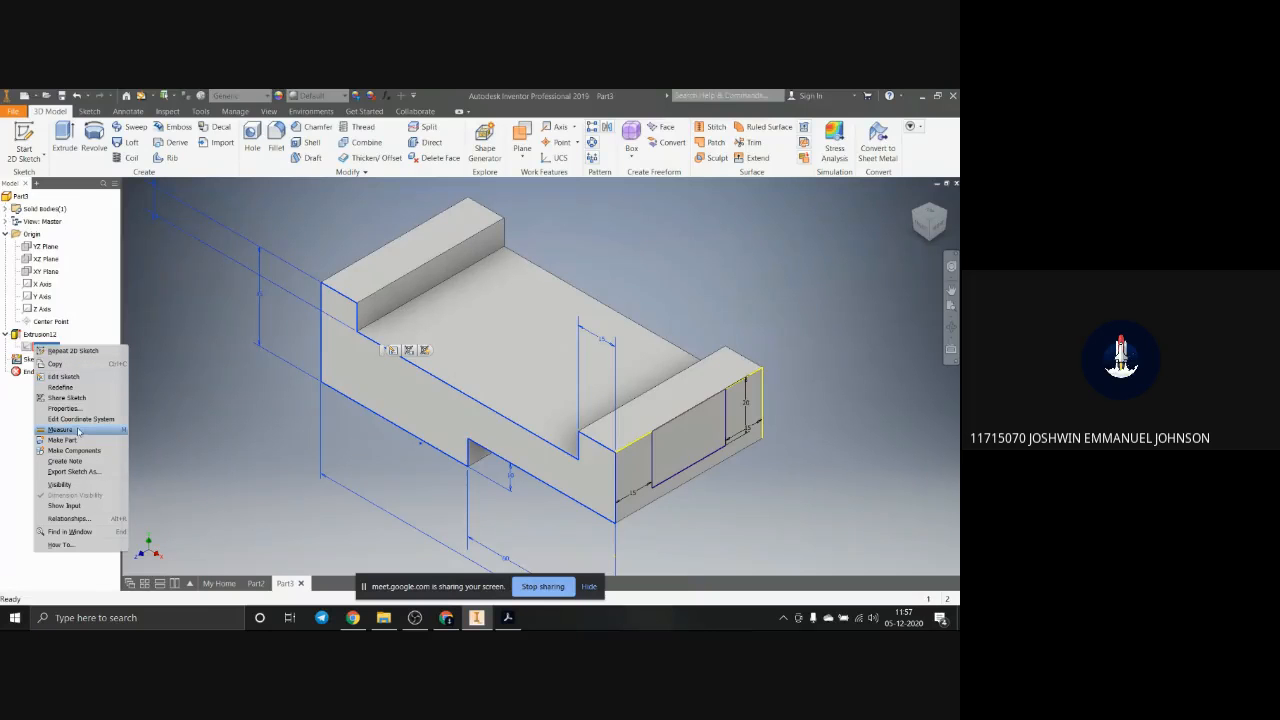
left_click(80, 377)
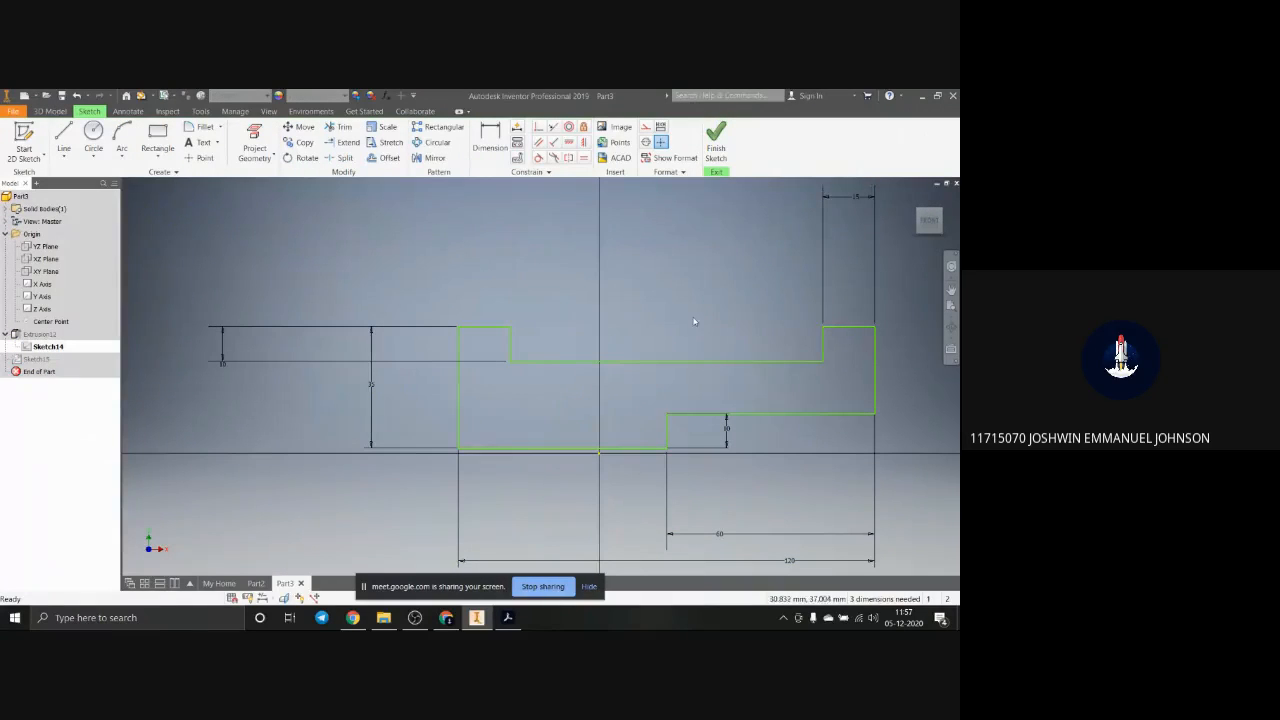
Step: Try to dimension the profile's recess floor against the underside step edge and against the right raised end's top edge
left_click(490, 140)
left_click(810, 362)
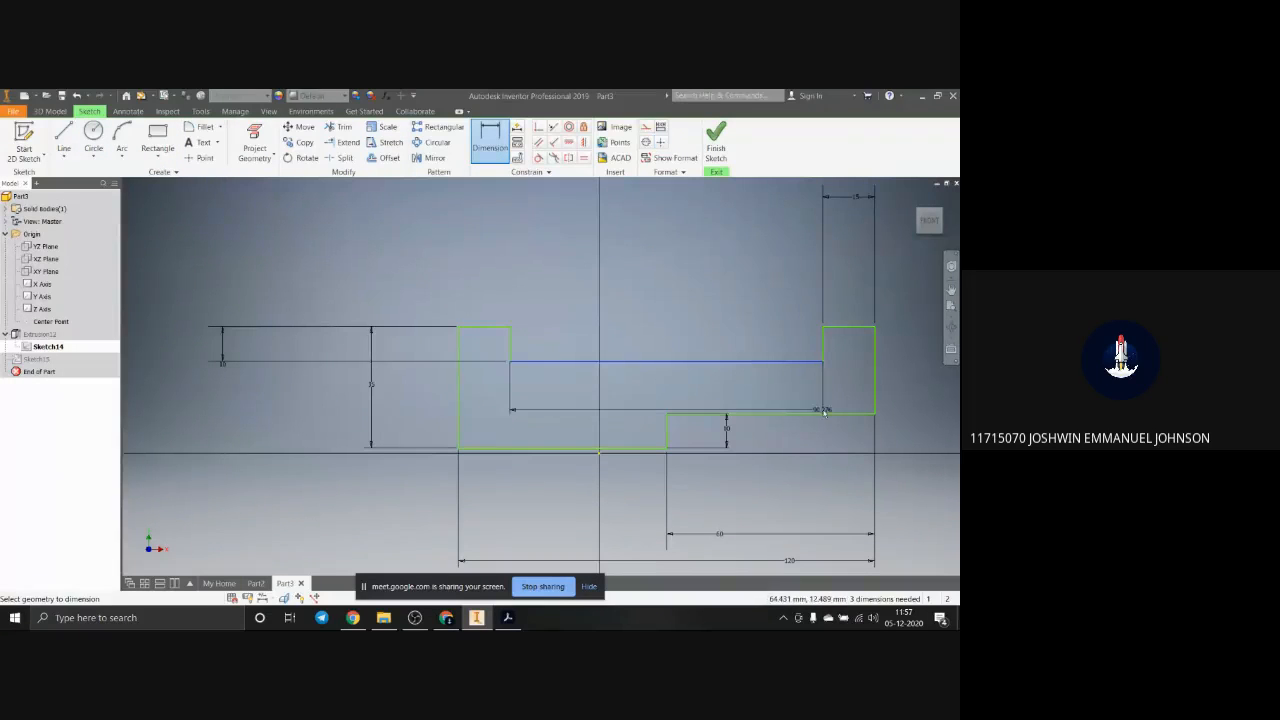
left_click(845, 413)
left_click(916, 402)
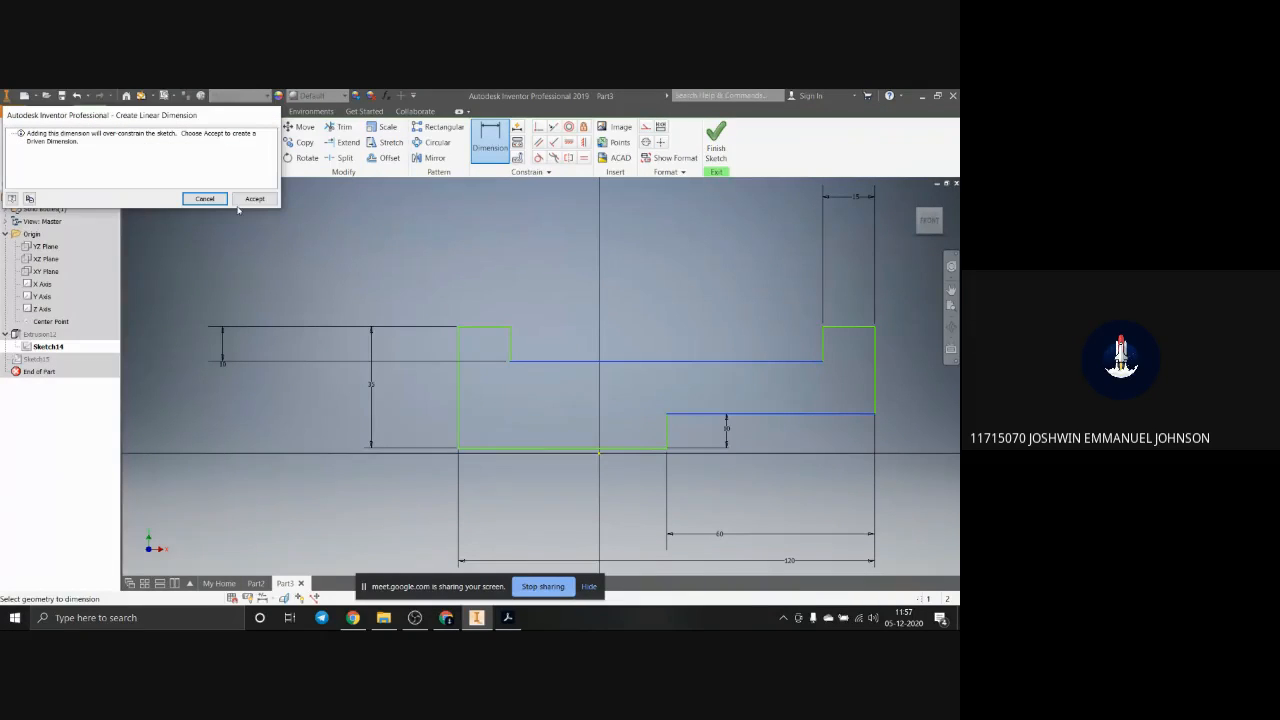
key("Escape")
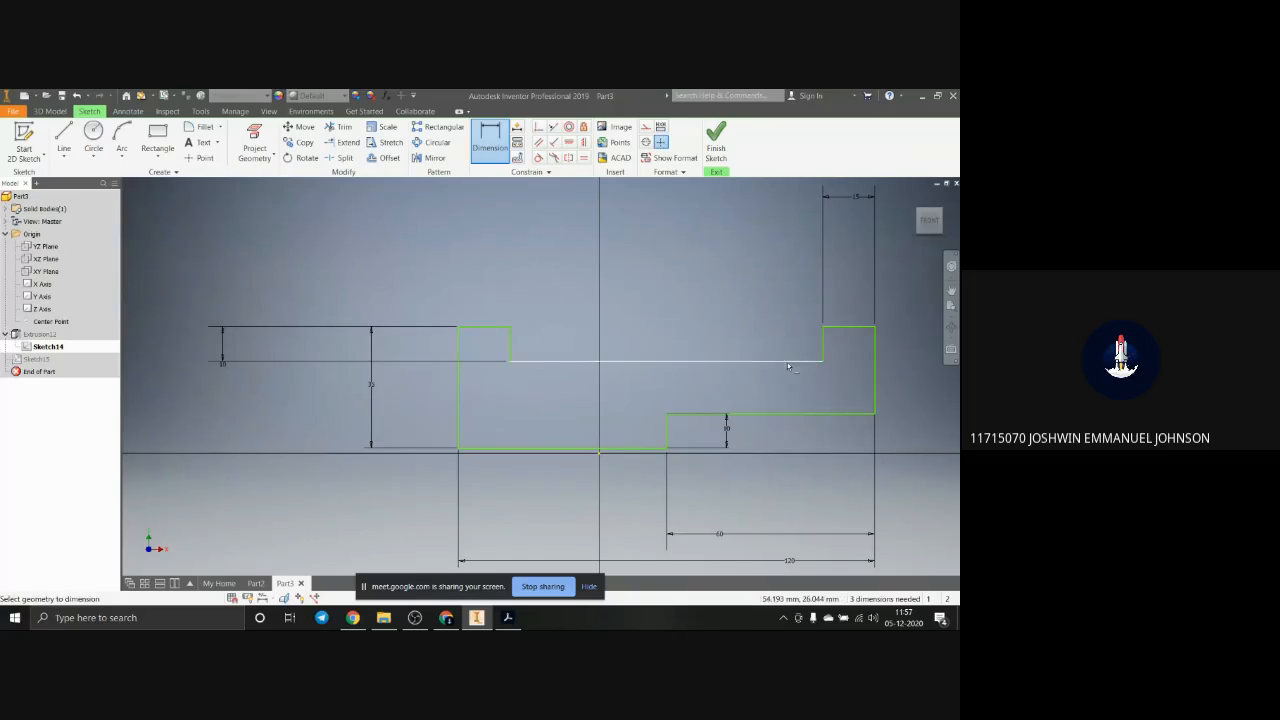
left_click(790, 362)
left_click(847, 327)
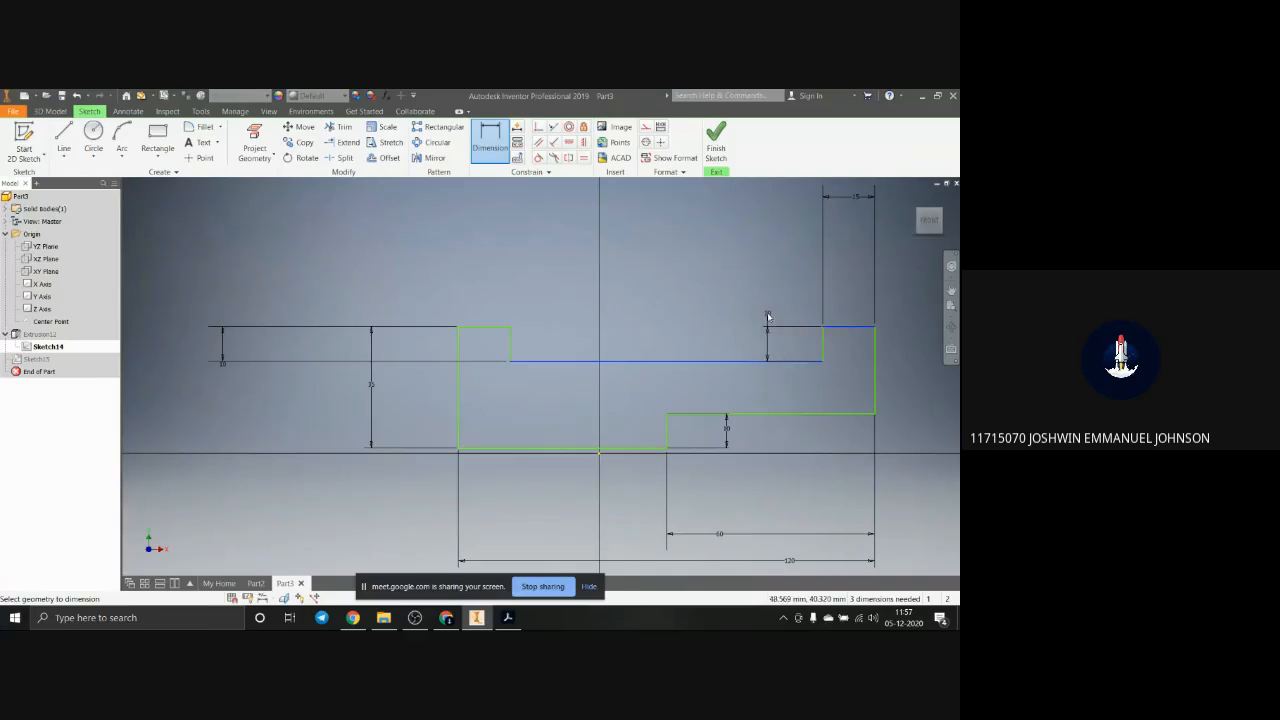
left_click(821, 384)
key("Escape")
key("Escape")
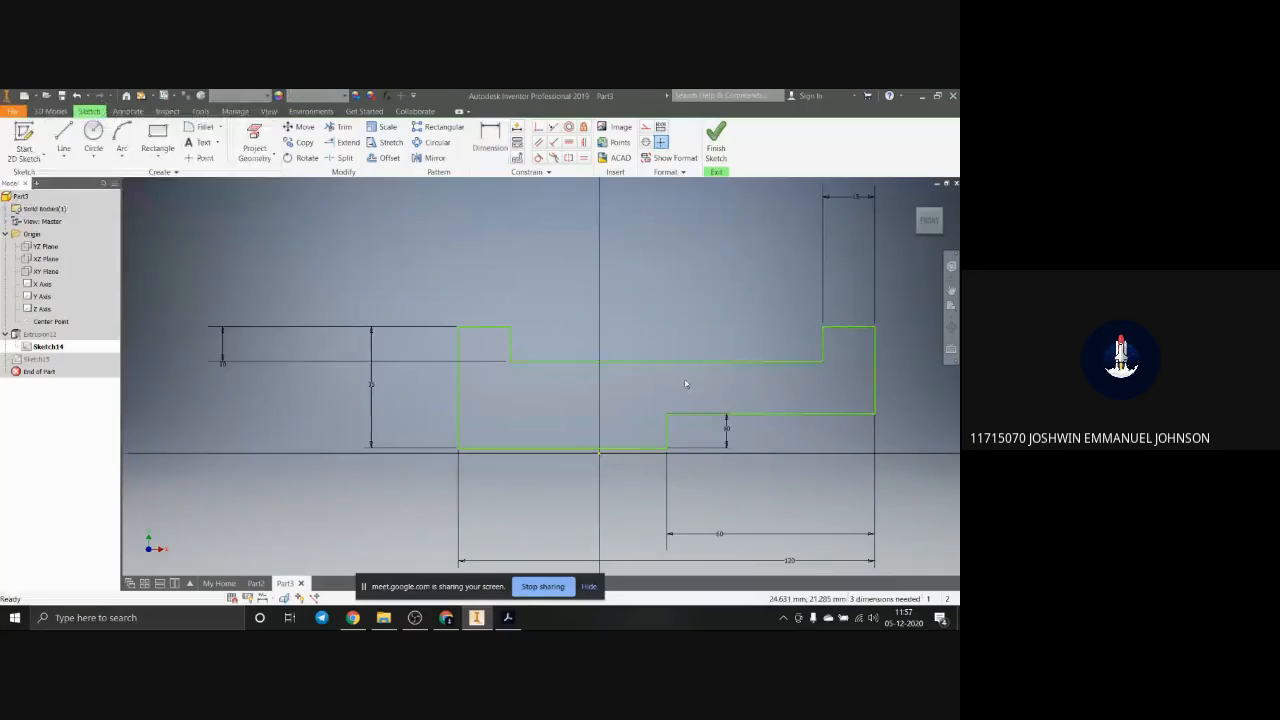
Step: Delete the top line of the profile's right raised end
scroll(700, 390, "down", 2)
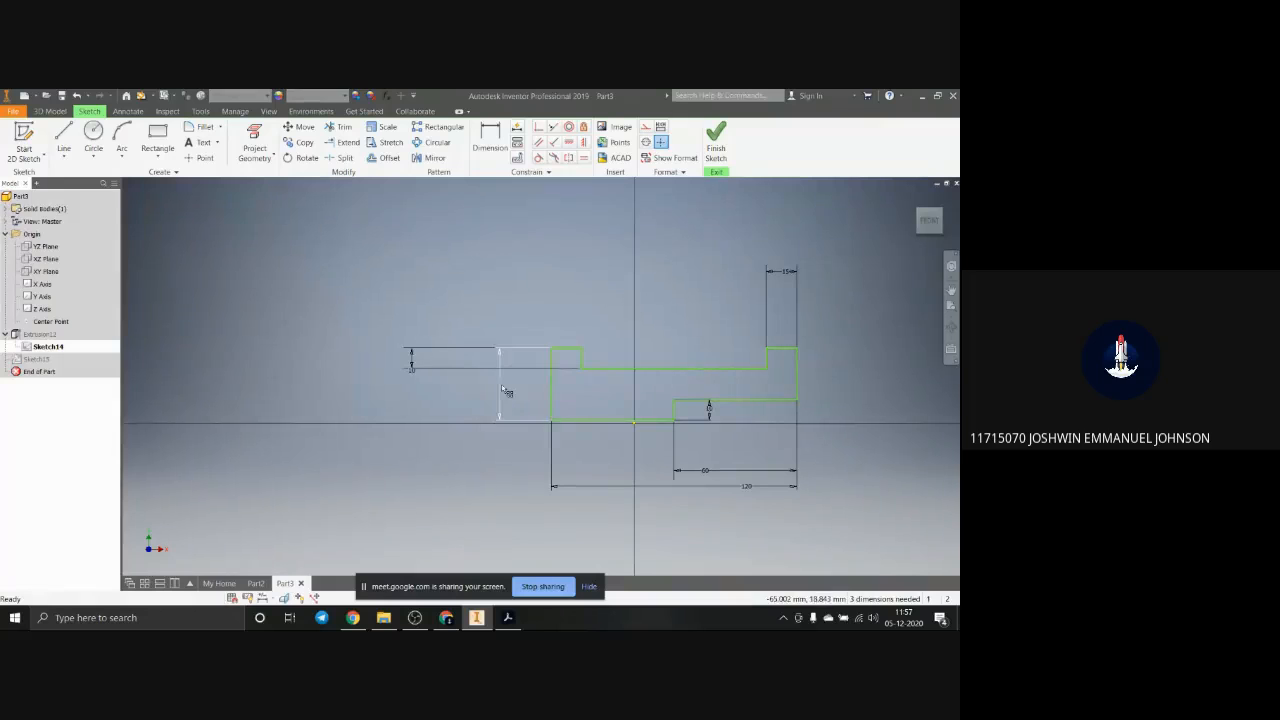
left_click(779, 348)
left_click(773, 344)
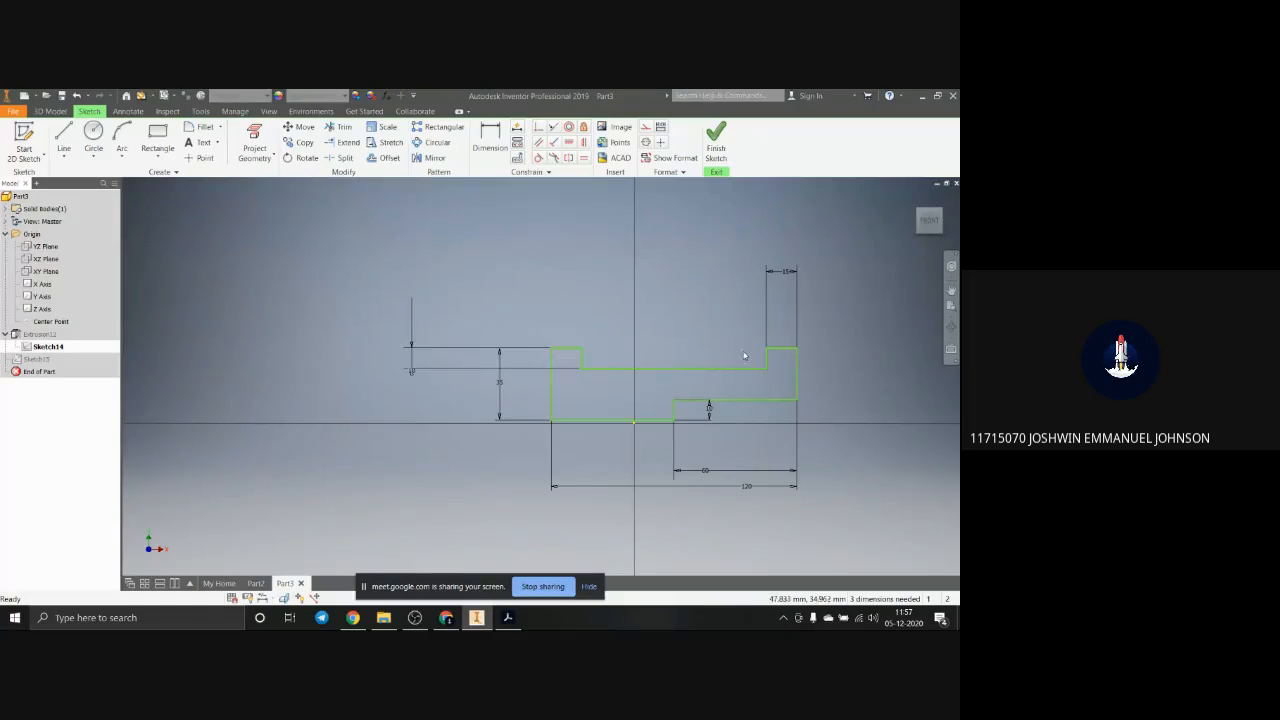
left_click(779, 349)
key("Delete")
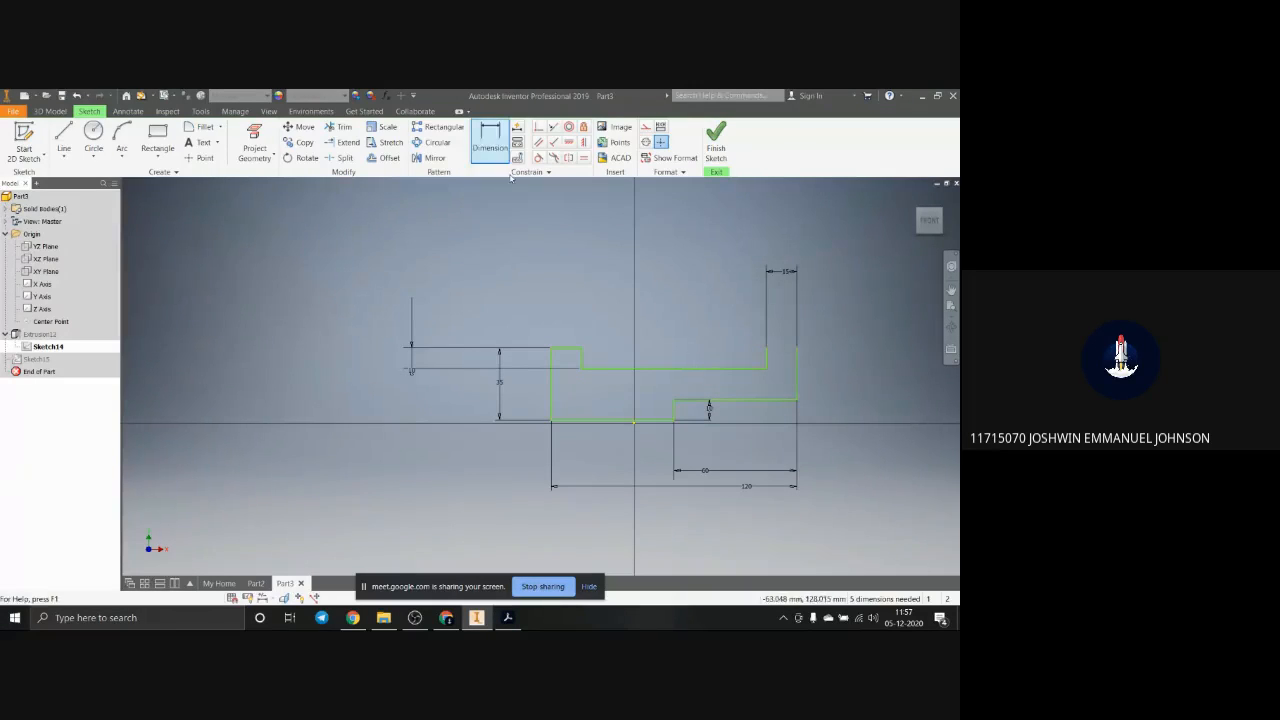
Step: Draw a horizontal line above the open right end, extending past both of its vertical sides
left_click(63, 138)
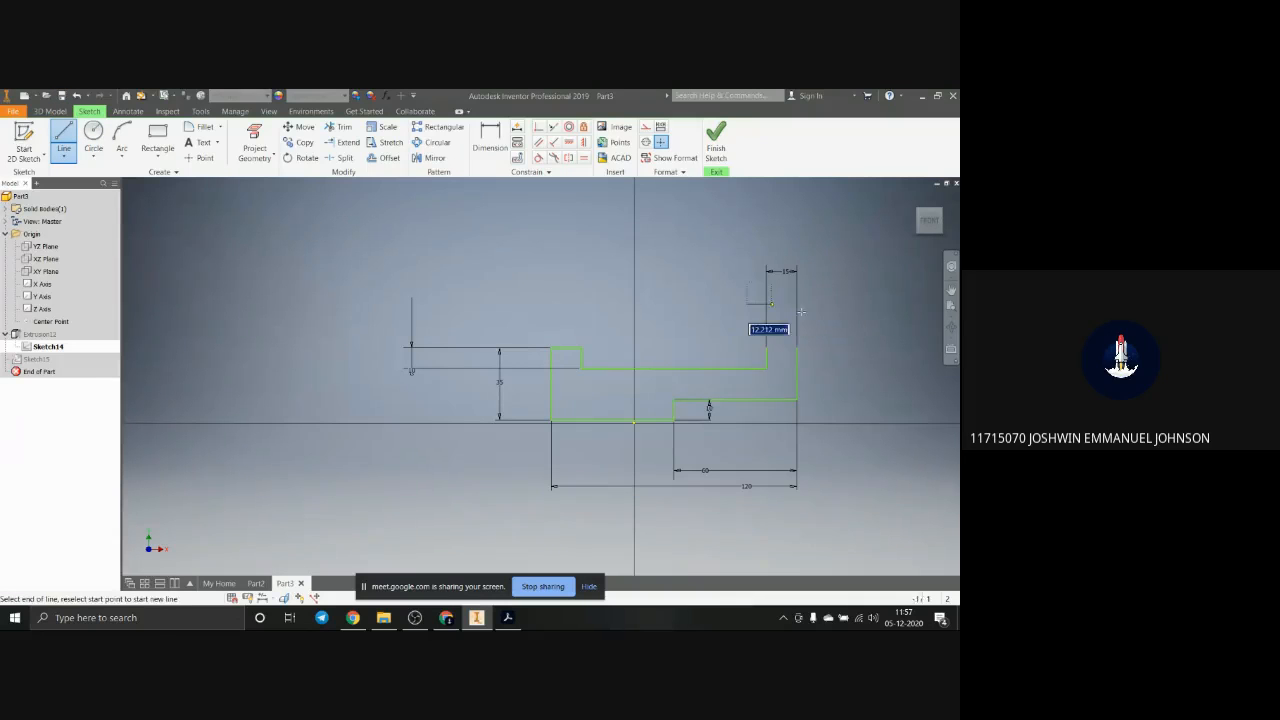
left_click(748, 303)
double_click(826, 303)
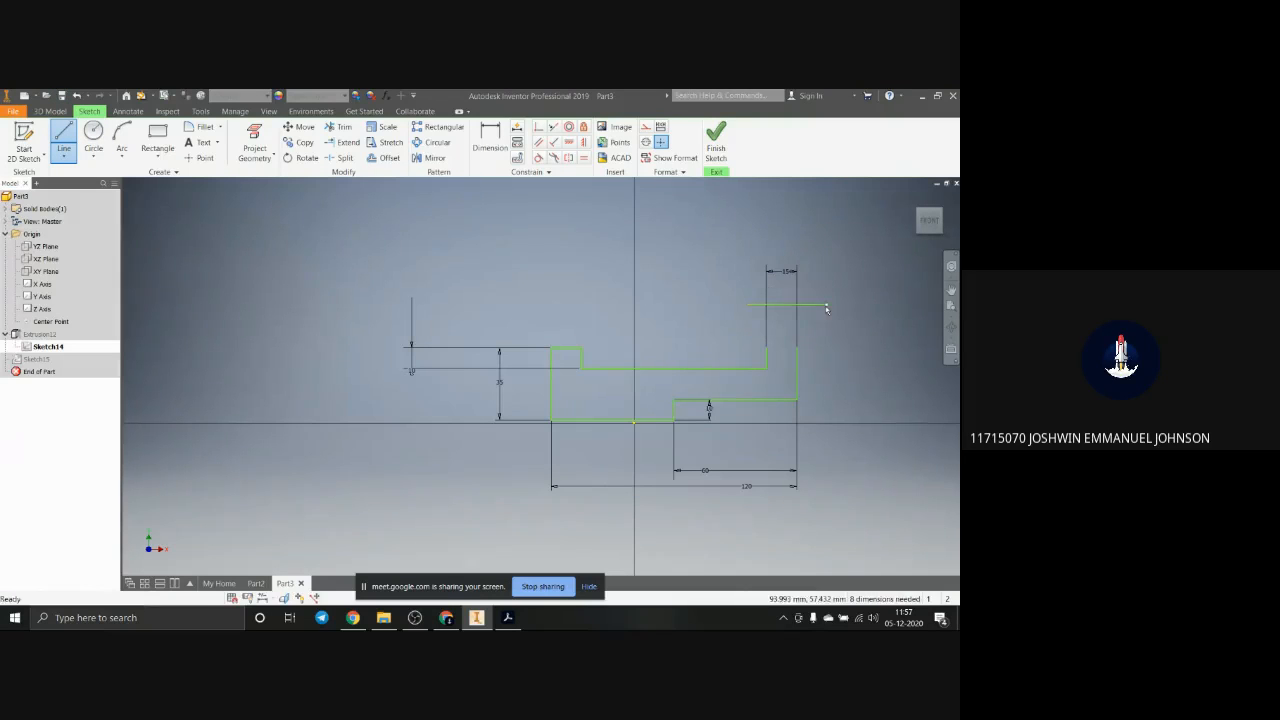
Step: Dimension the new horizontal line above the right end at 20 mm from the recess floor
left_click(487, 136)
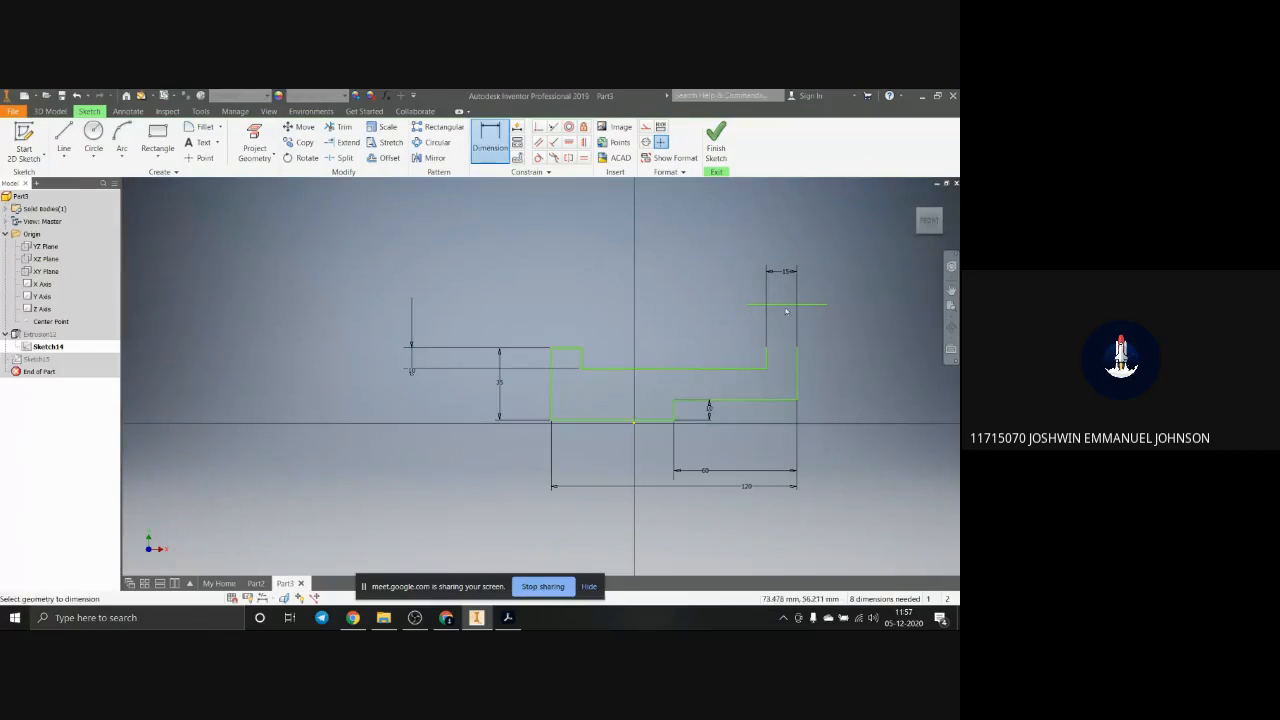
left_click(777, 303)
left_click(745, 368)
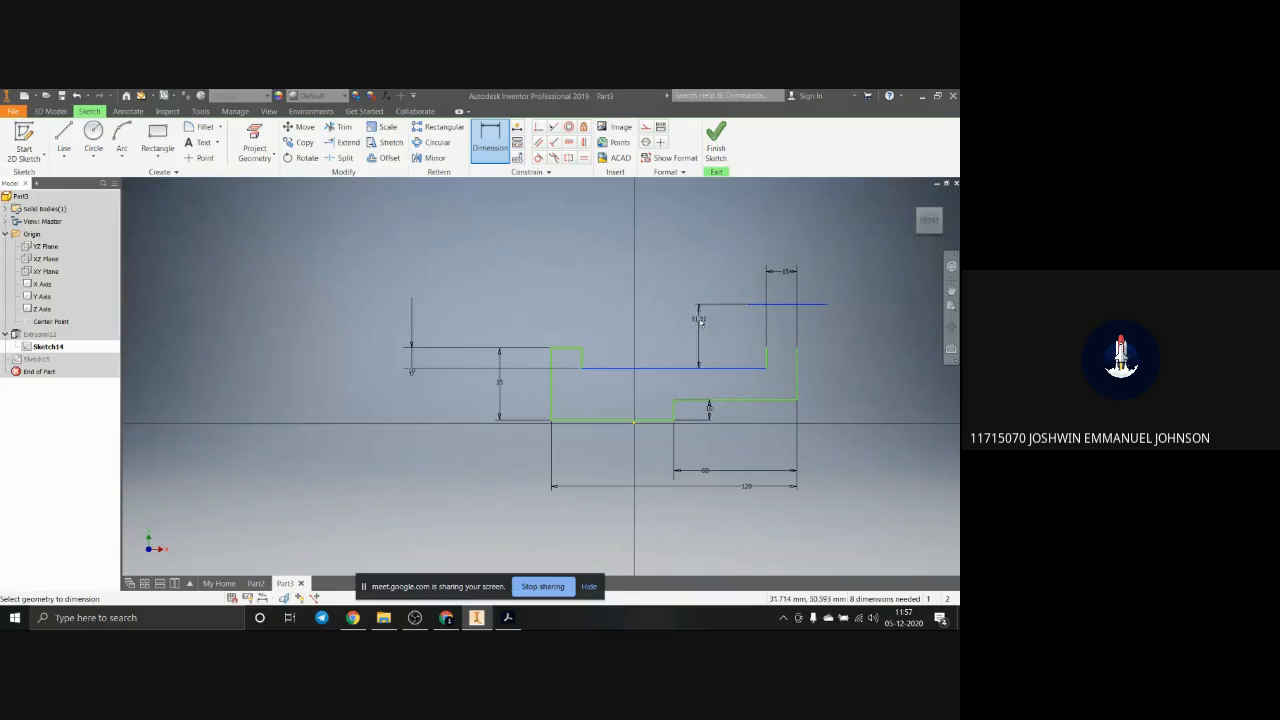
type("20")
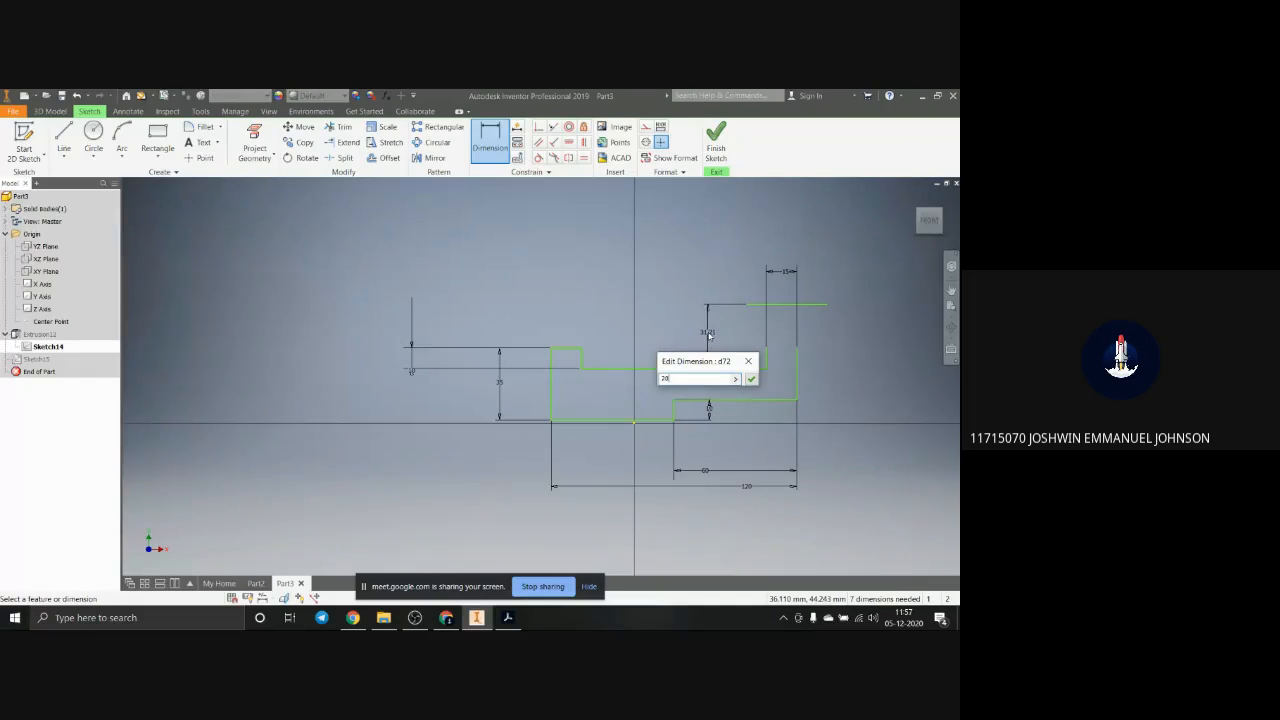
key("Return")
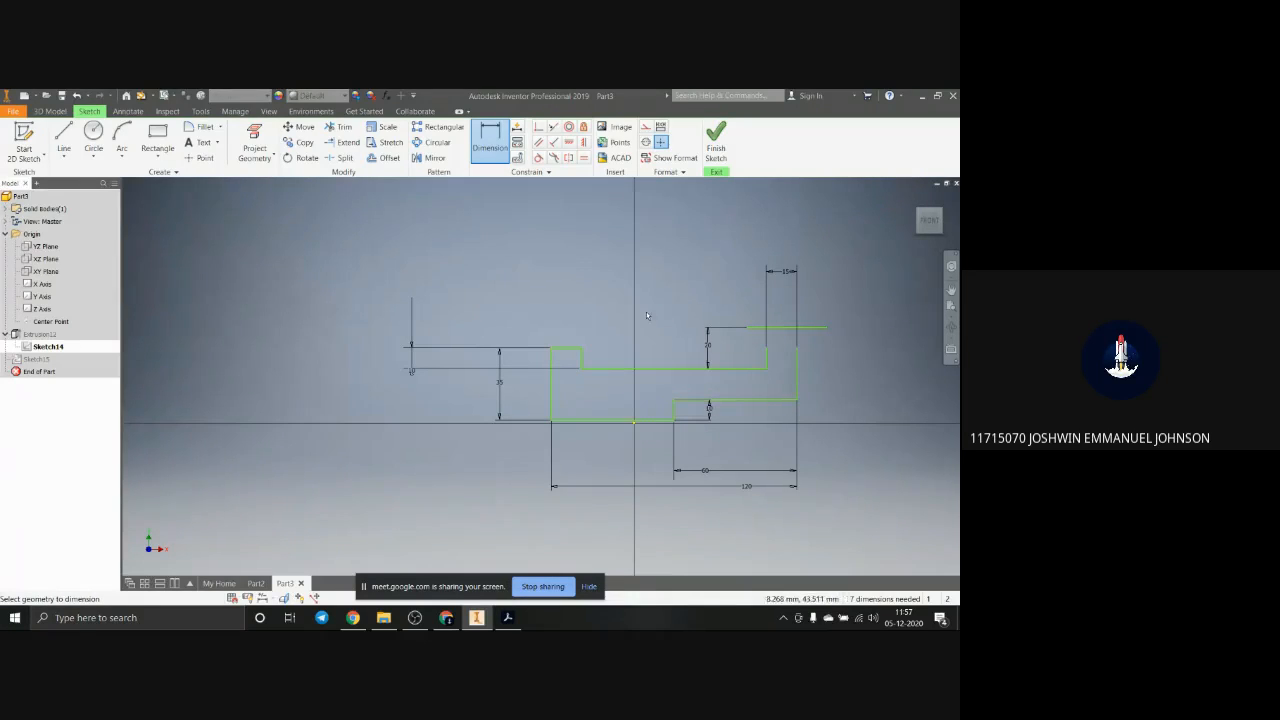
Step: Extend both vertical sides of the right raised end up to the new horizontal line
left_click(341, 142)
left_click(766, 355)
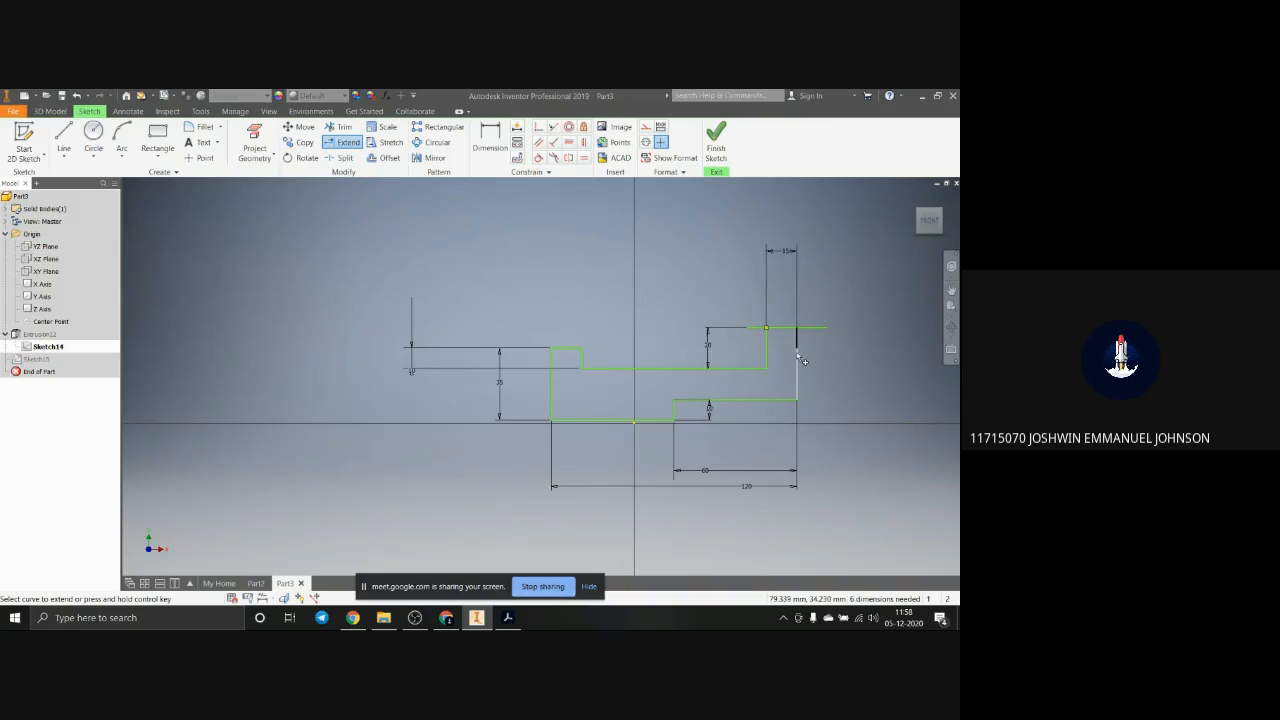
left_click(797, 362)
Step: Trim the new top line's overhangs beyond the right raised end and finish the profile sketch
left_click(341, 127)
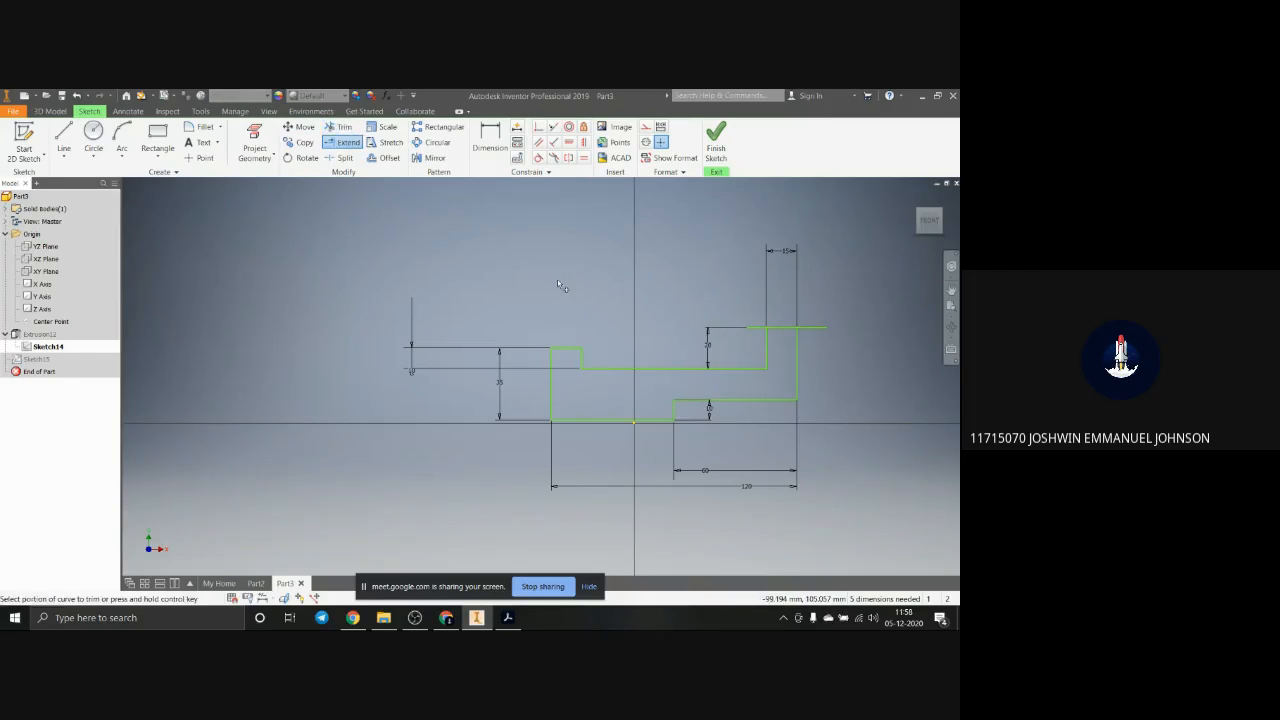
left_click(812, 327)
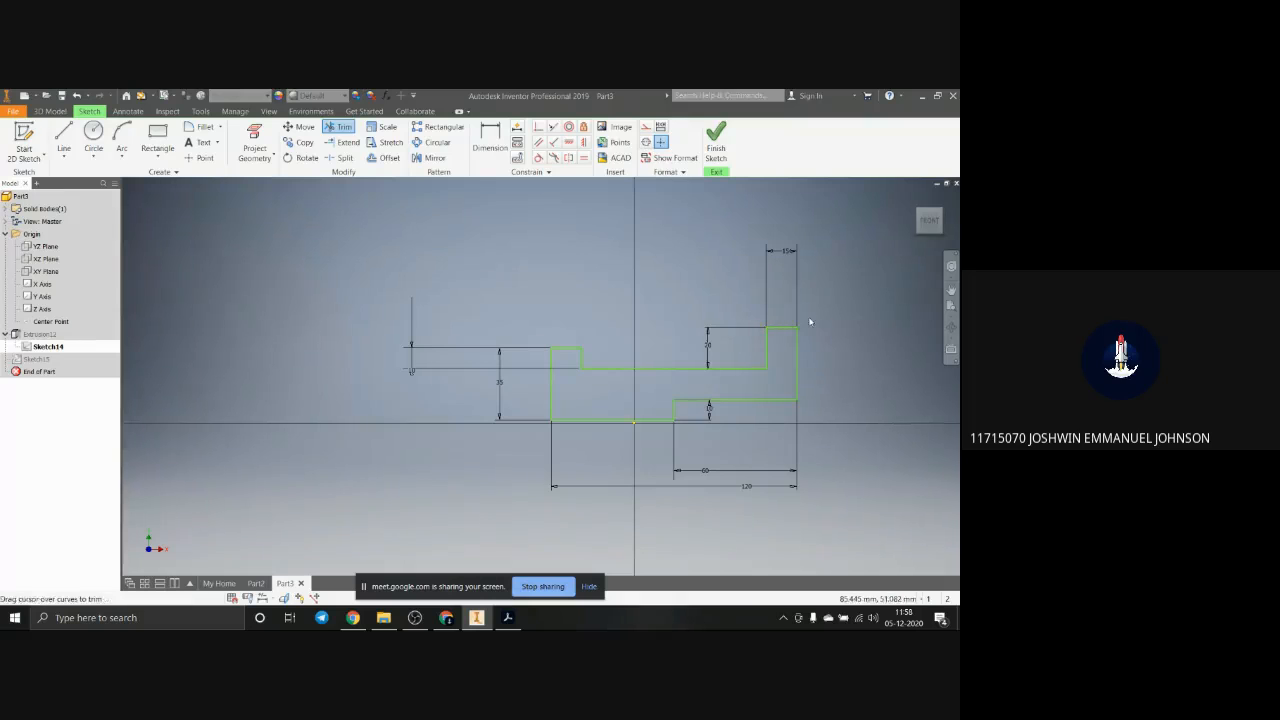
left_click(716, 140)
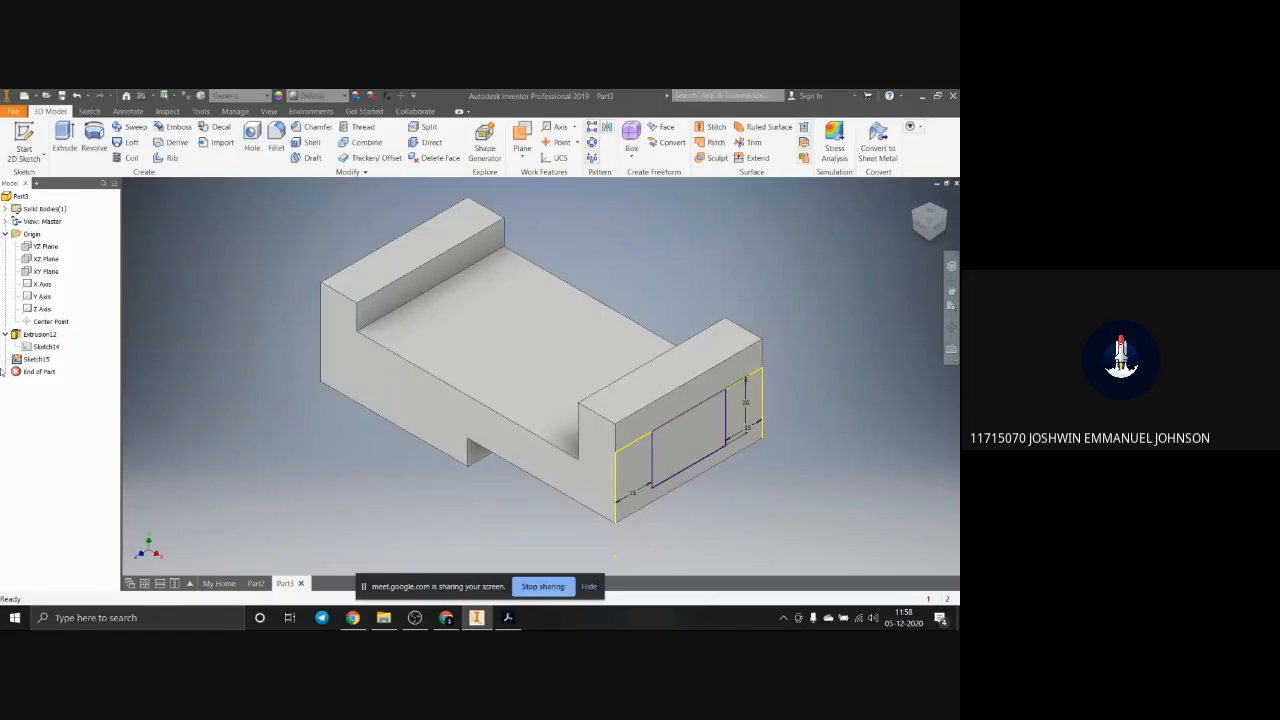
Step: Open the notch sketch on the right end face for editing and delete the old projected horizontal edge
left_click(36, 358)
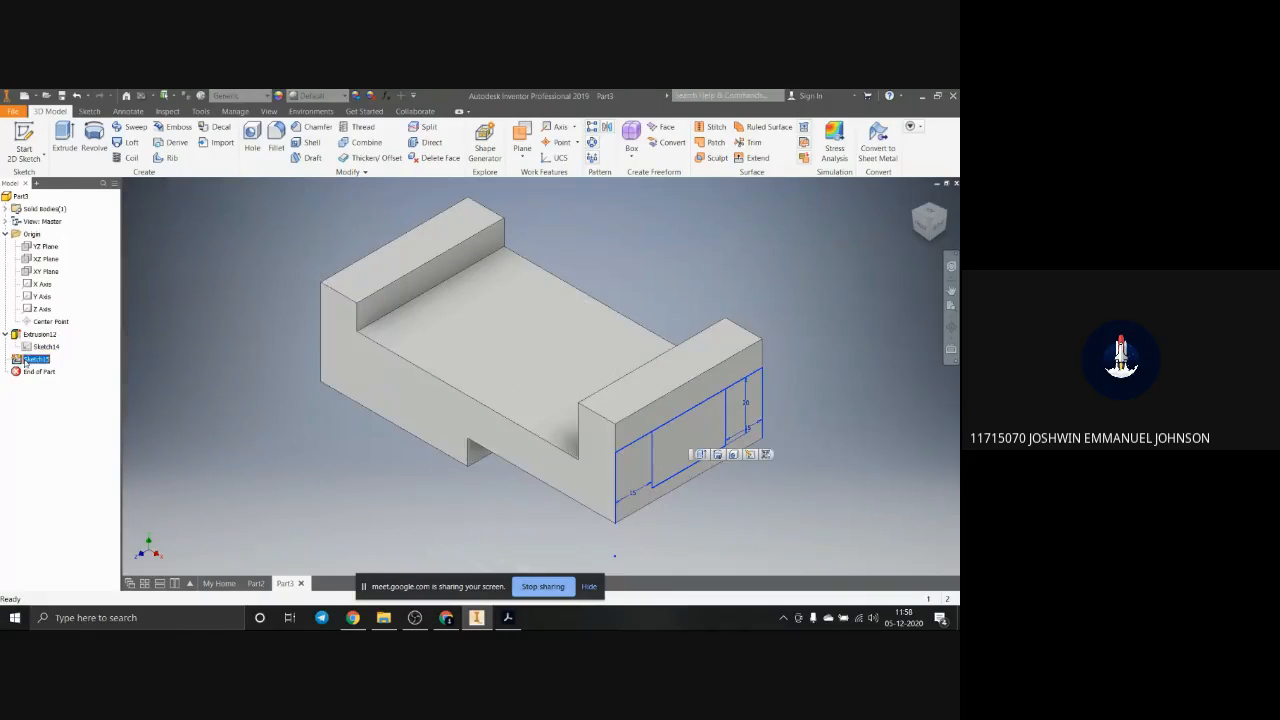
left_click(749, 455)
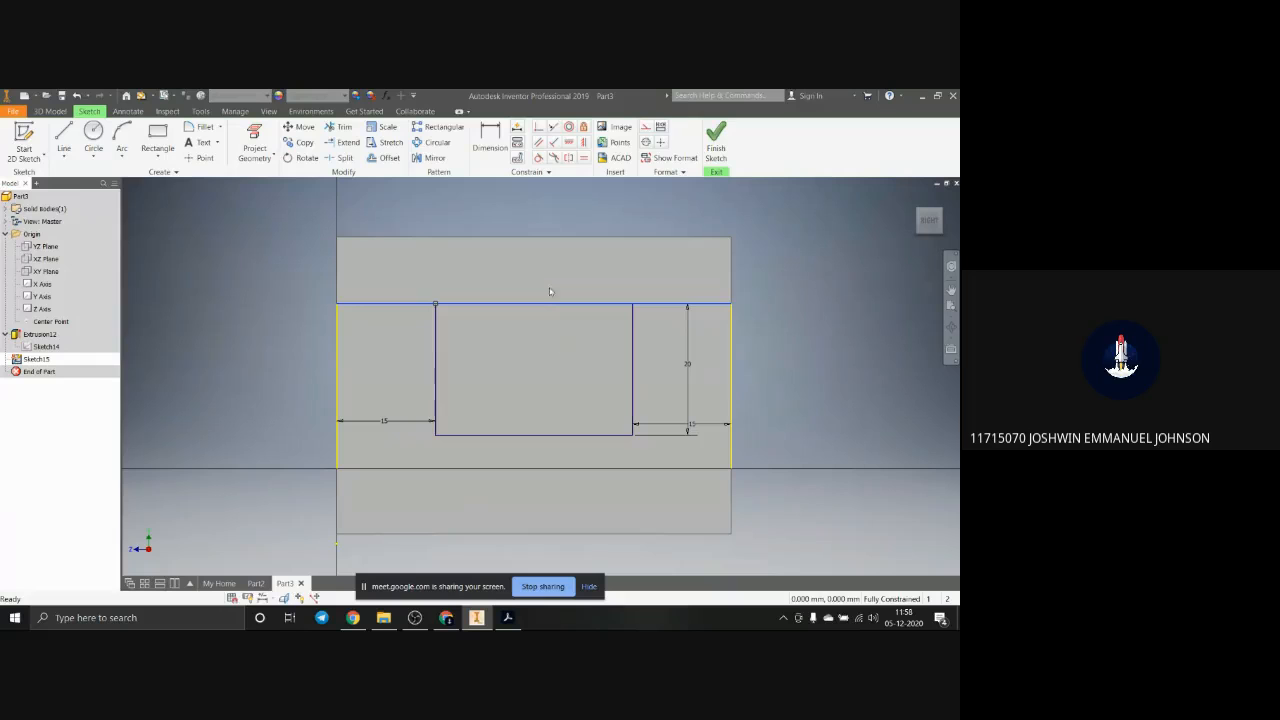
left_click(333, 302)
key("Delete")
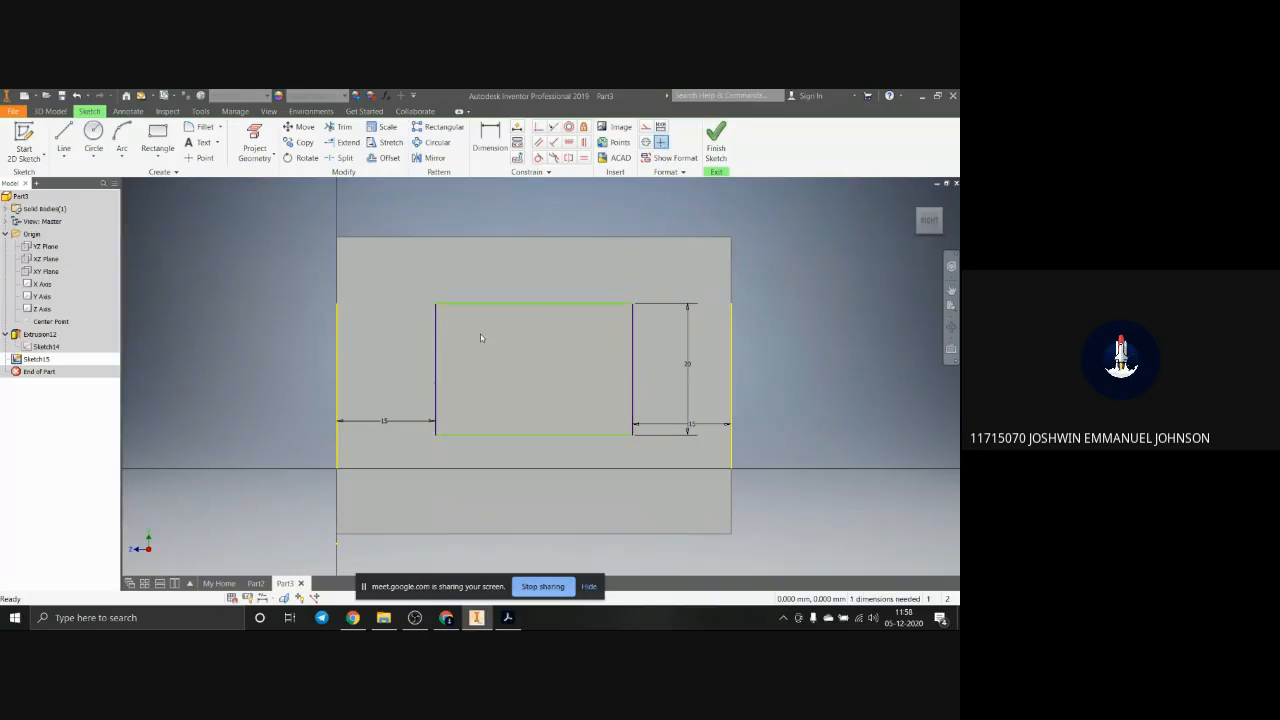
Step: Move the notch rectangle upward and make its upper line collinear with the top edge of the raised end
left_click(543, 303)
left_click_drag(547, 302, 555, 256)
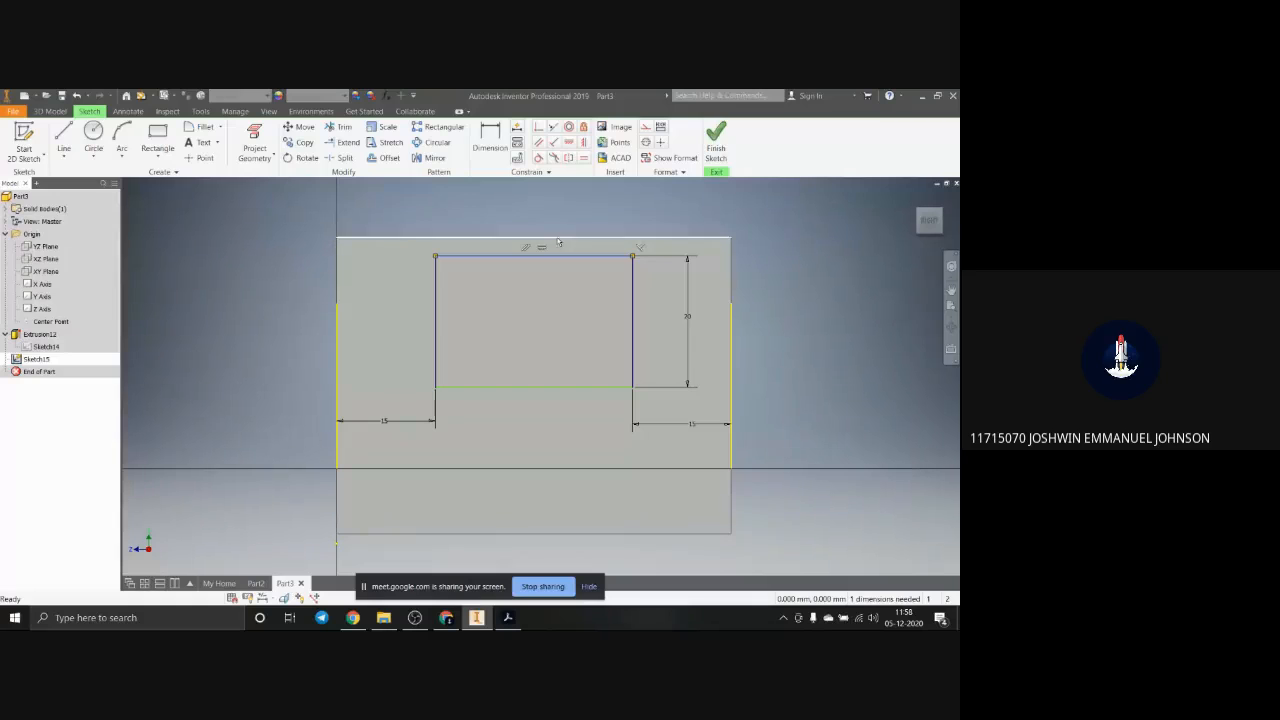
left_click(558, 241, "ctrl")
left_click(554, 127)
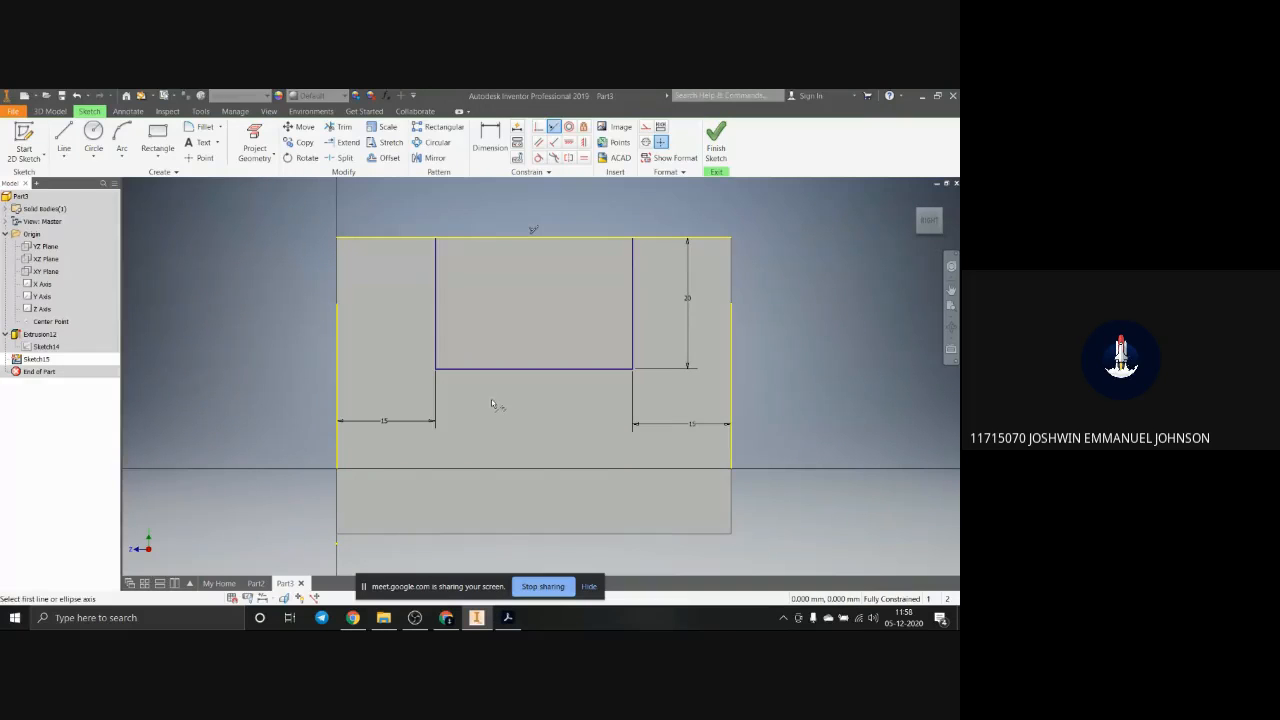
left_click(554, 127)
left_click(518, 142)
middle_click_drag(494, 409, 588, 424, "shift")
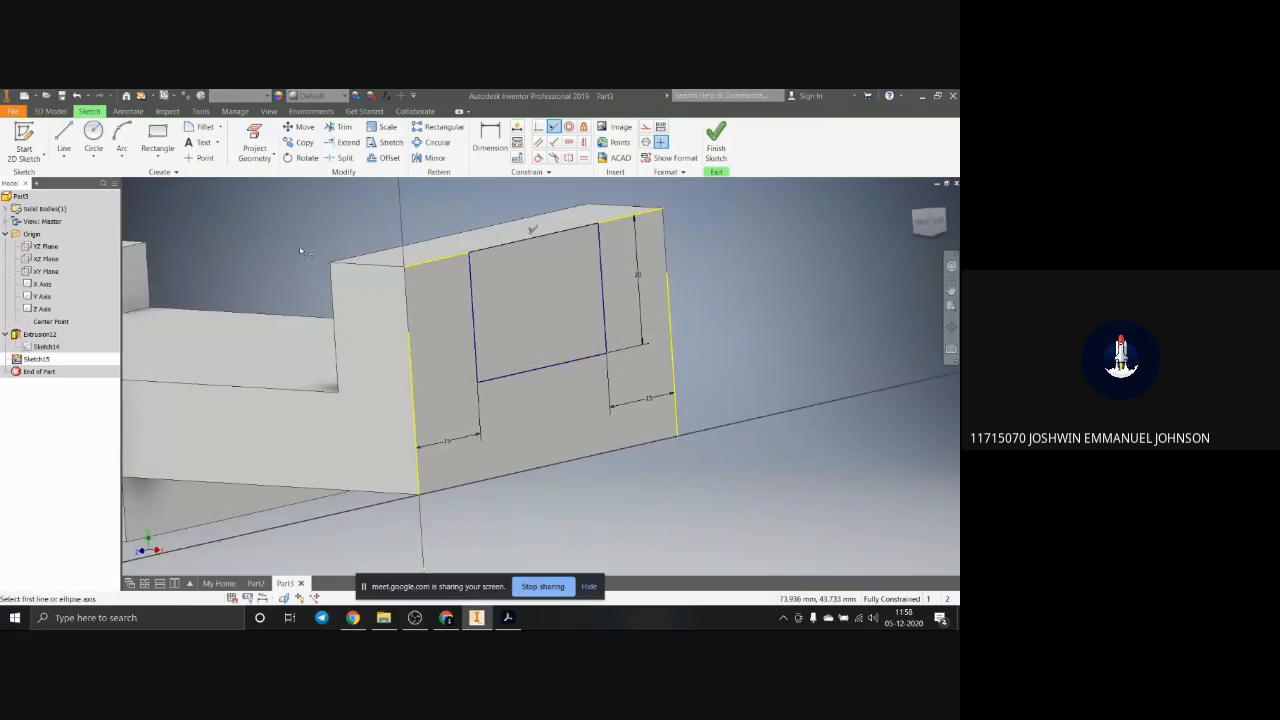
Step: Extrude the notch rectangle as a 60 mm cut inward through the right raised end
left_click(50, 111)
left_click(64, 138)
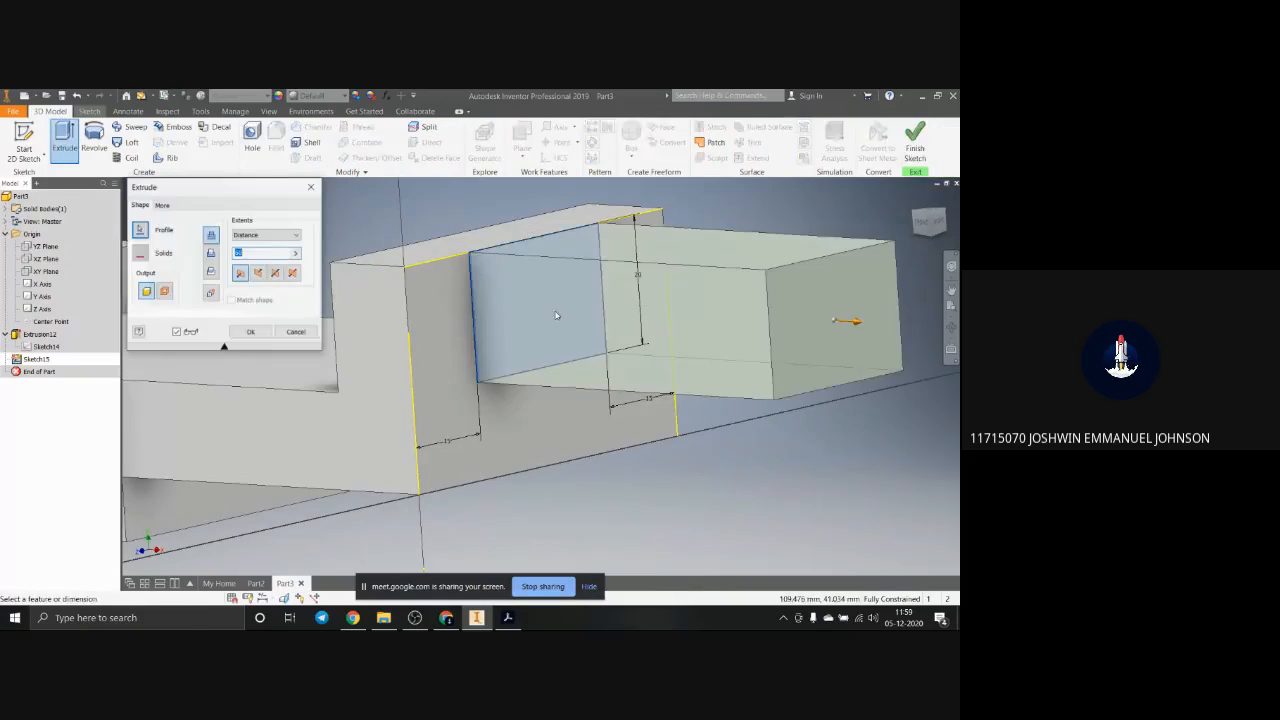
left_click(211, 254)
scroll(449, 409, "down", 5)
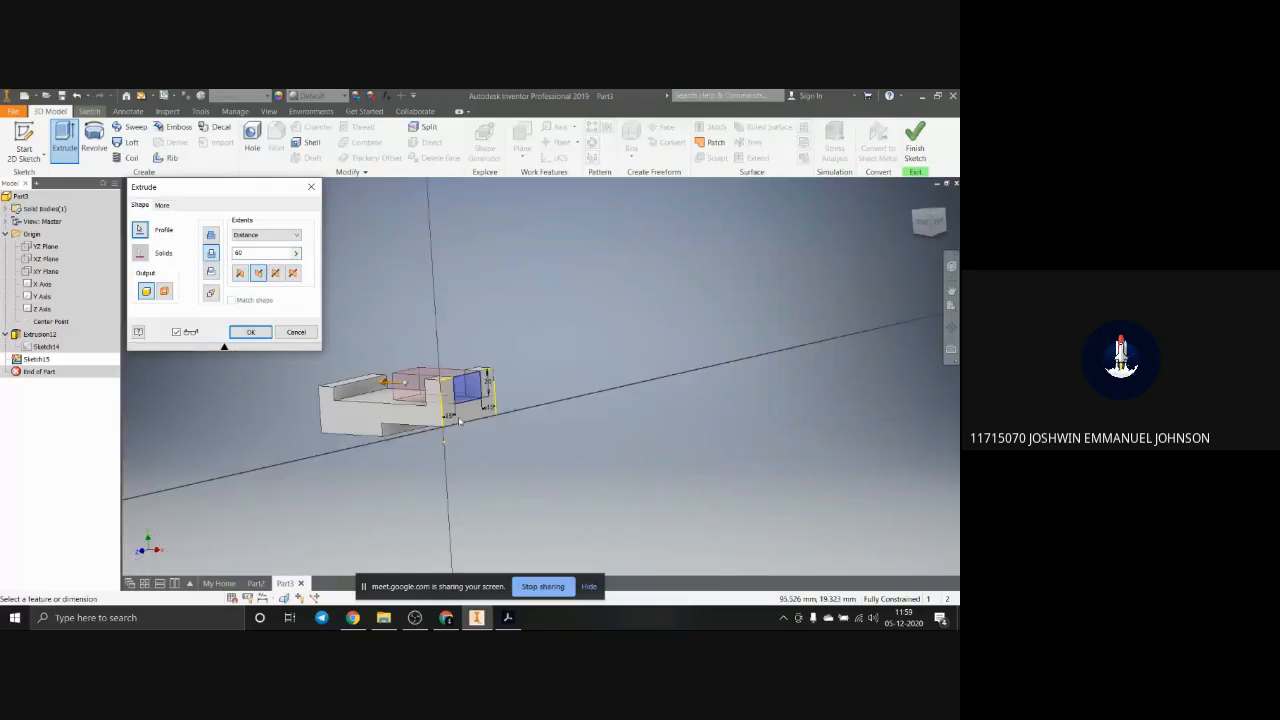
left_click(251, 331)
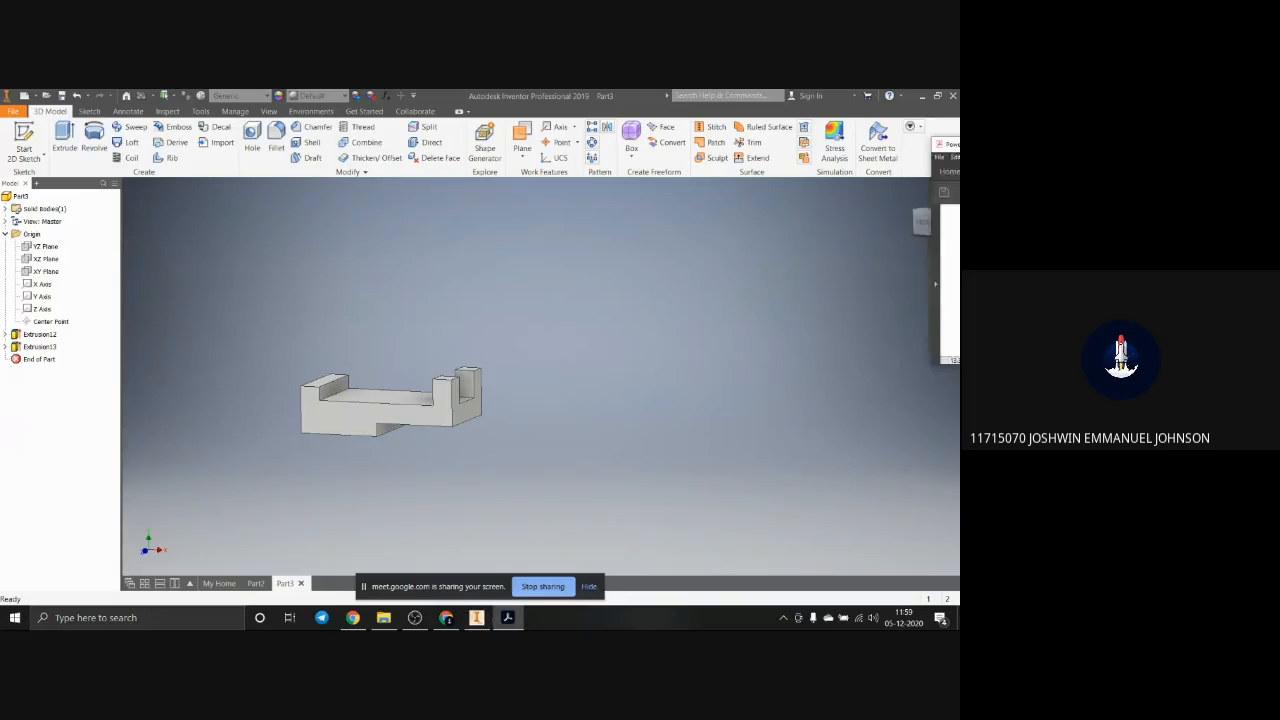
Step: Check the hole positions in the PDF drawing in Acrobat, return to Inventor and start a sketch on the recess floor
left_click(507, 617)
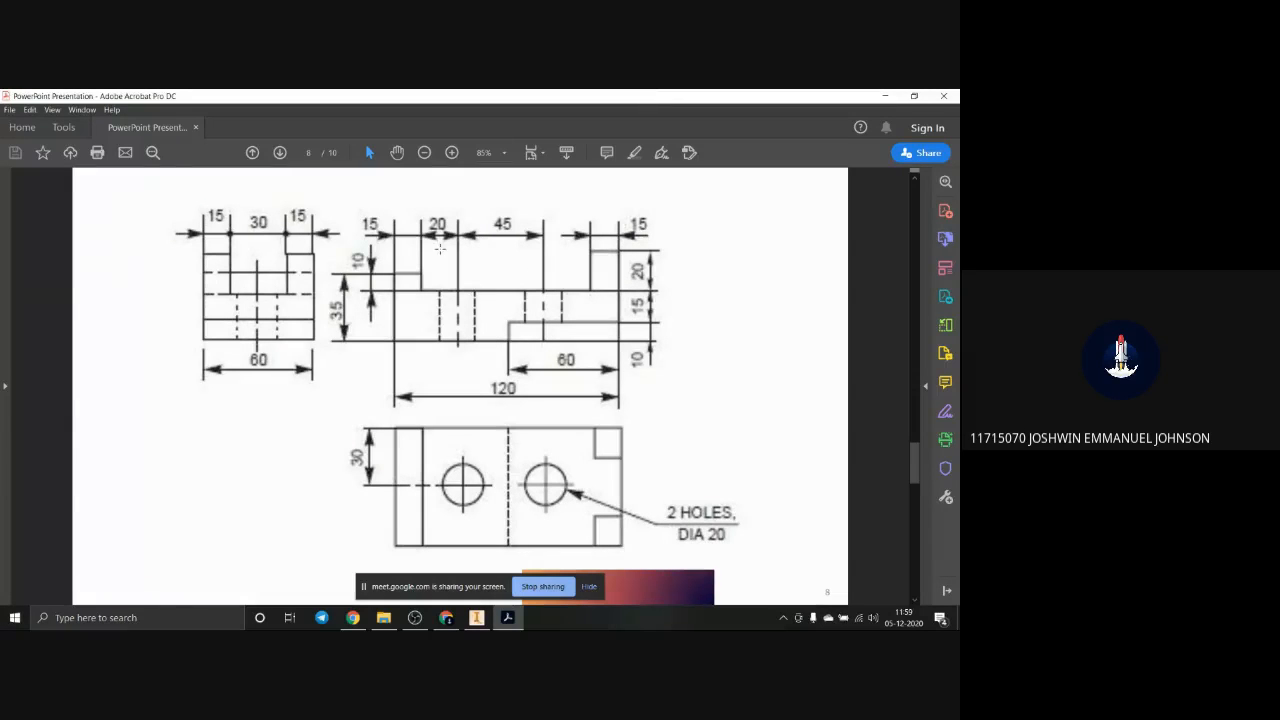
key("alt+Tab")
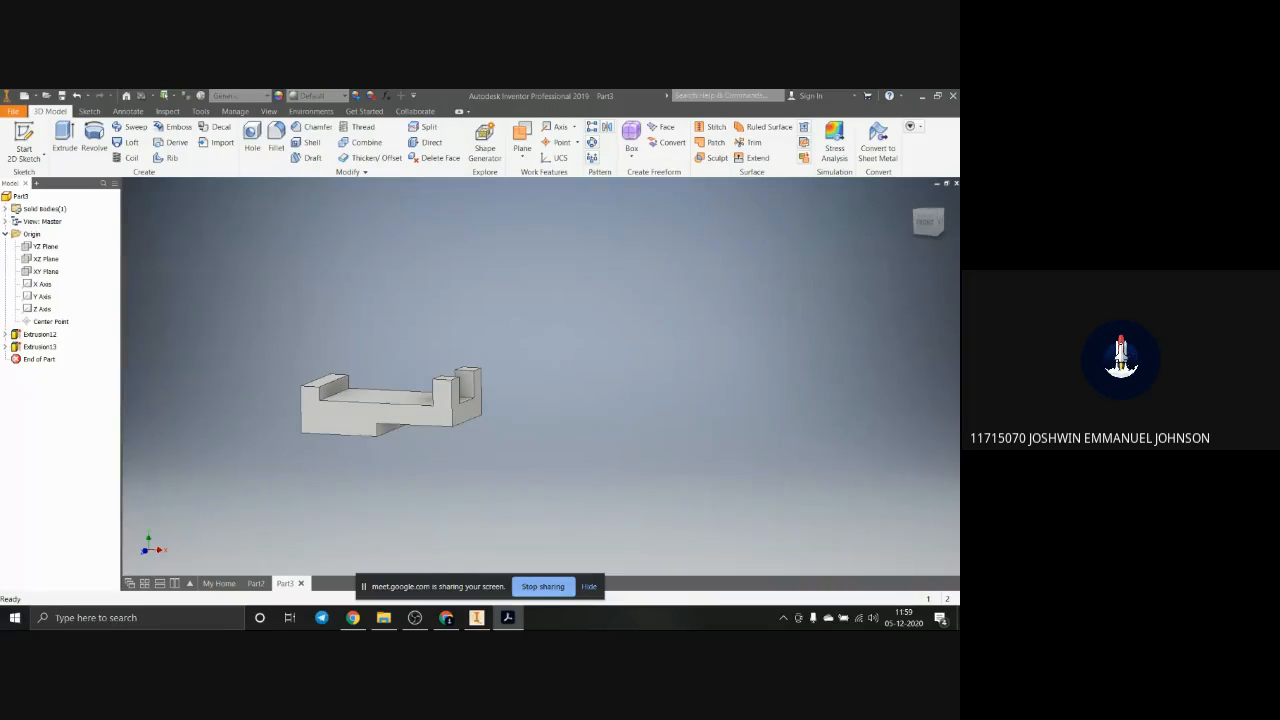
left_click(371, 395)
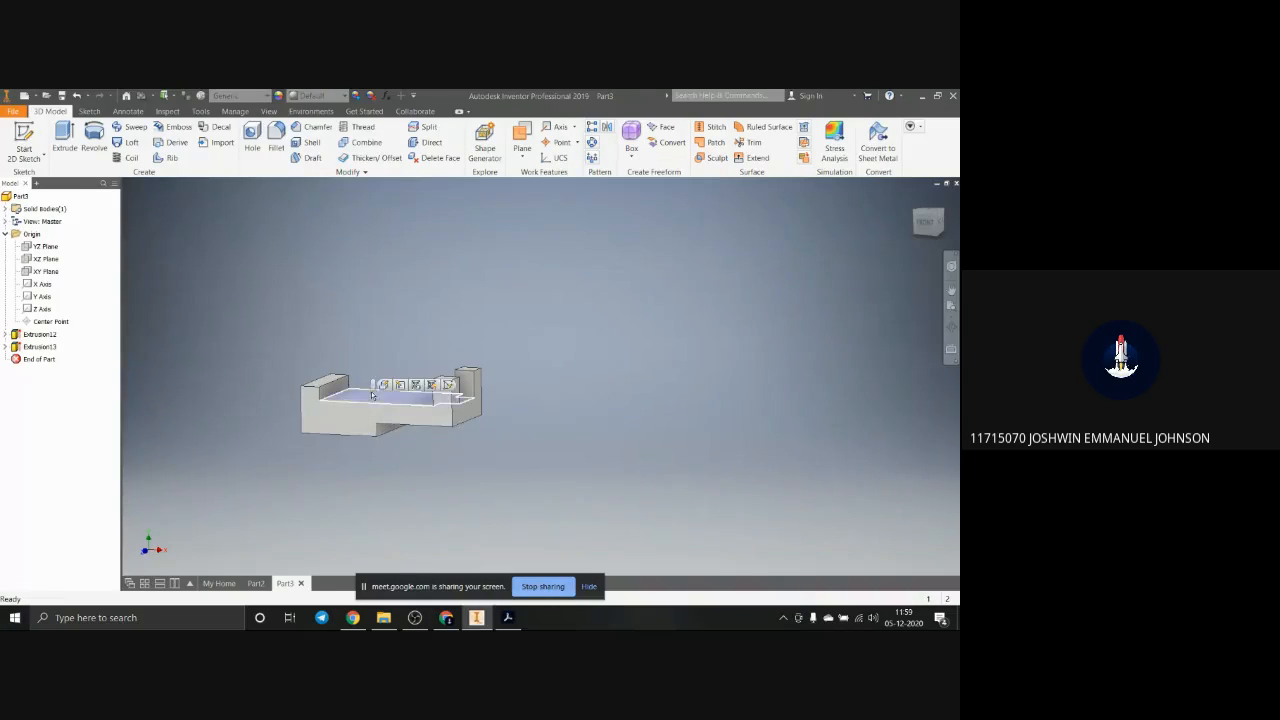
left_click(448, 385)
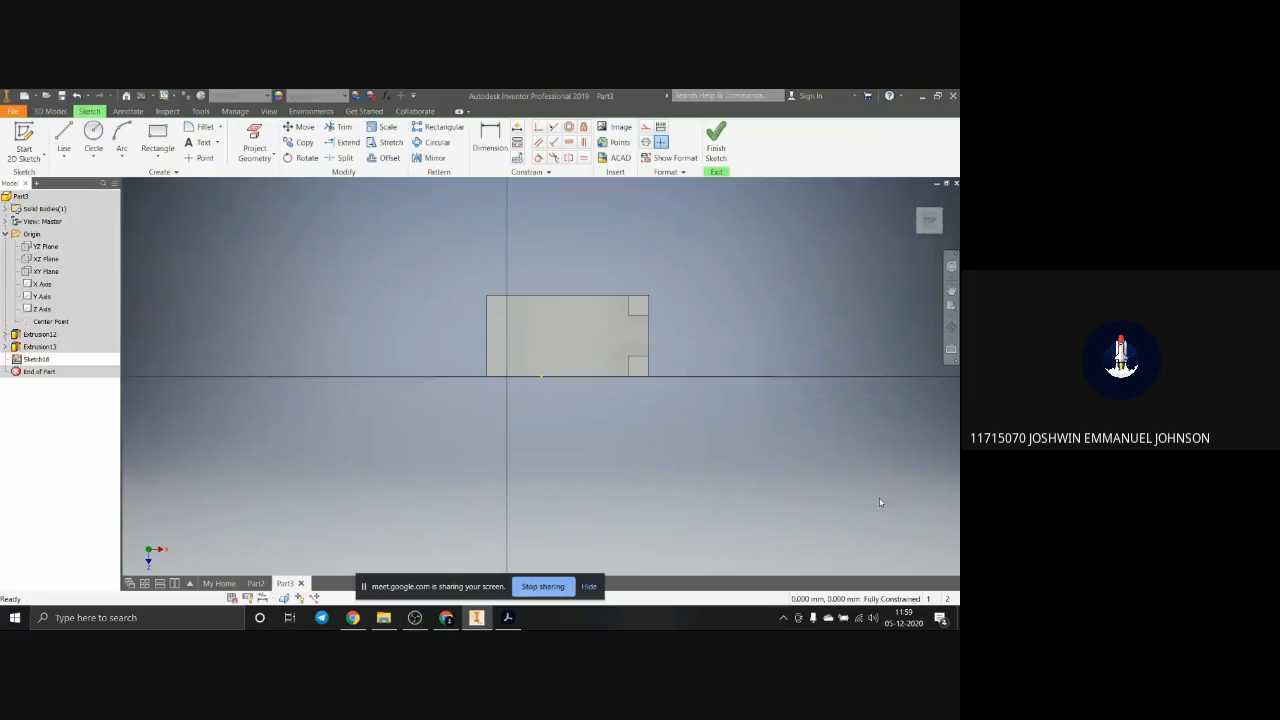
Step: Switch to the PDF in Acrobat and examine the hole layout in the top view on page 8
key("alt+Tab")
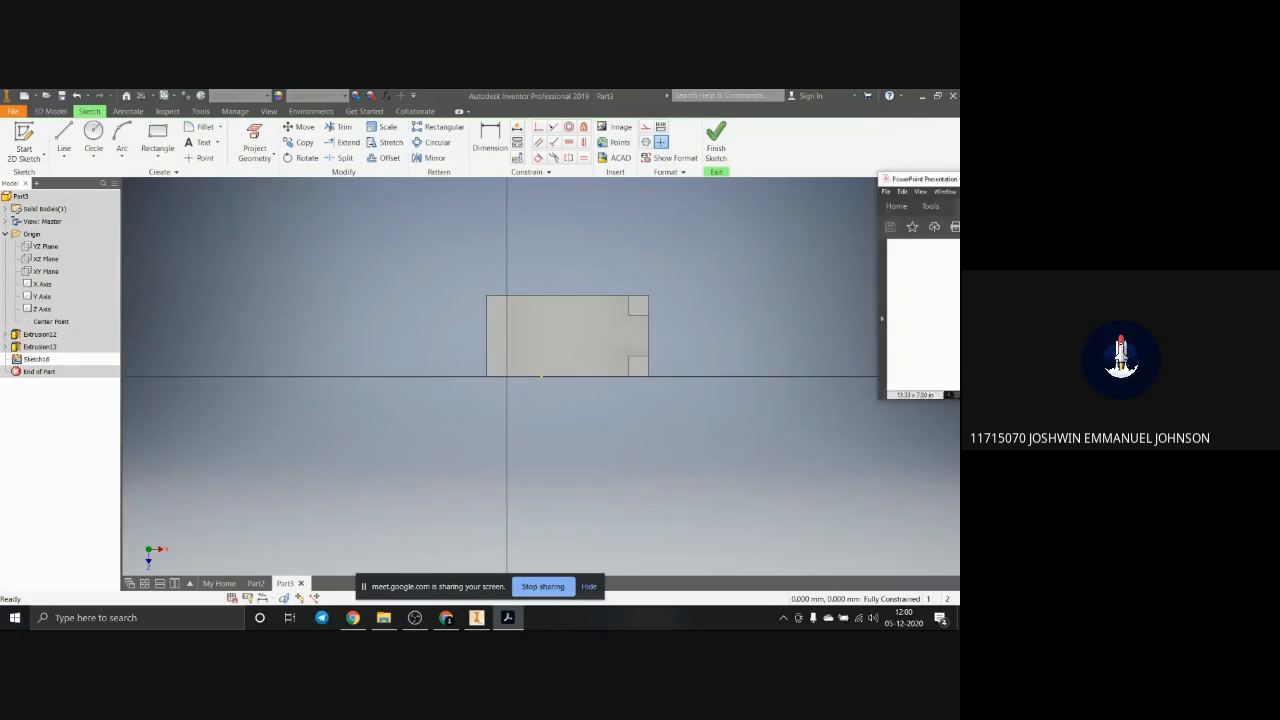
left_click_drag(955, 179, 366, 91)
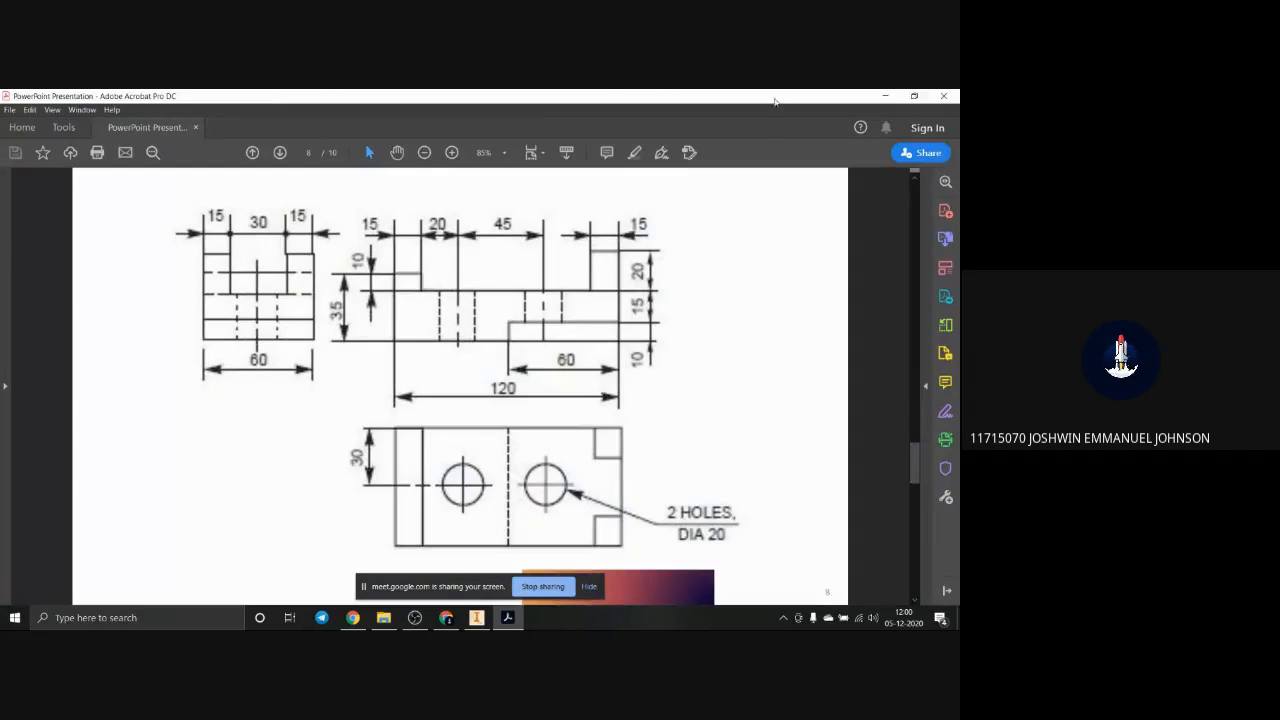
left_click_drag(774, 101, 362, 154)
scroll(289, 338, "down", 5)
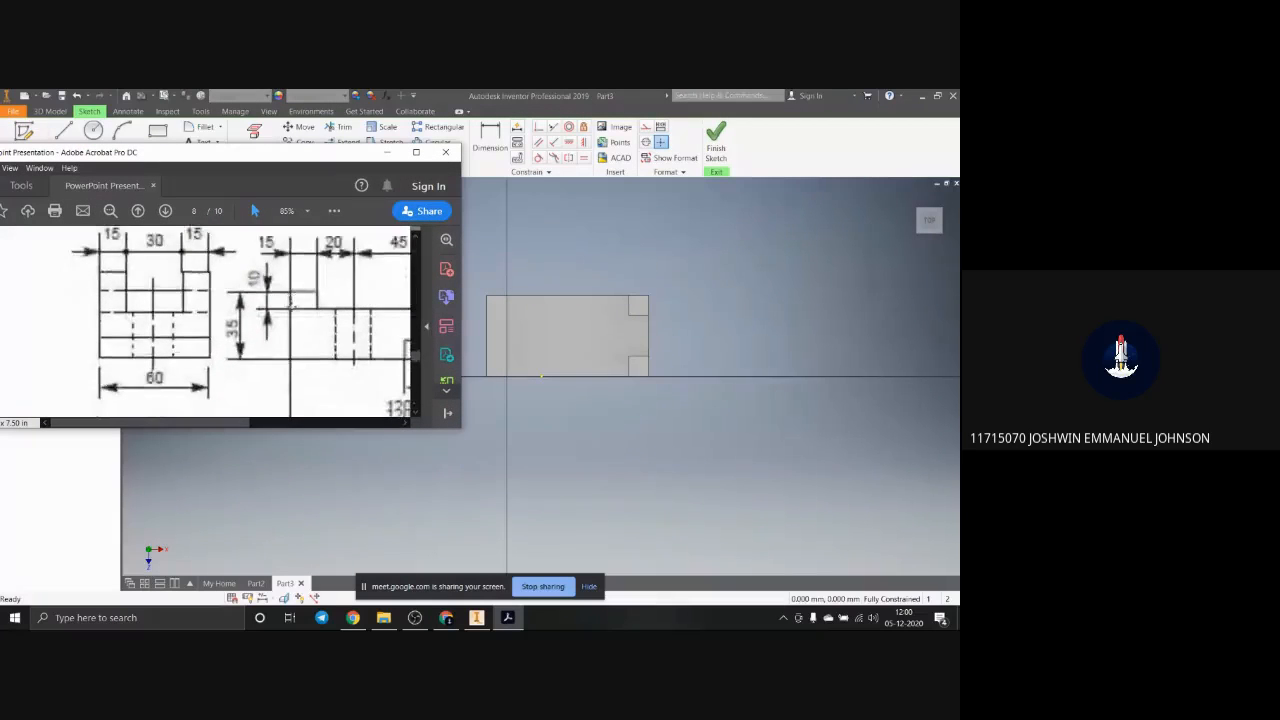
left_click_drag(157, 424, 223, 447)
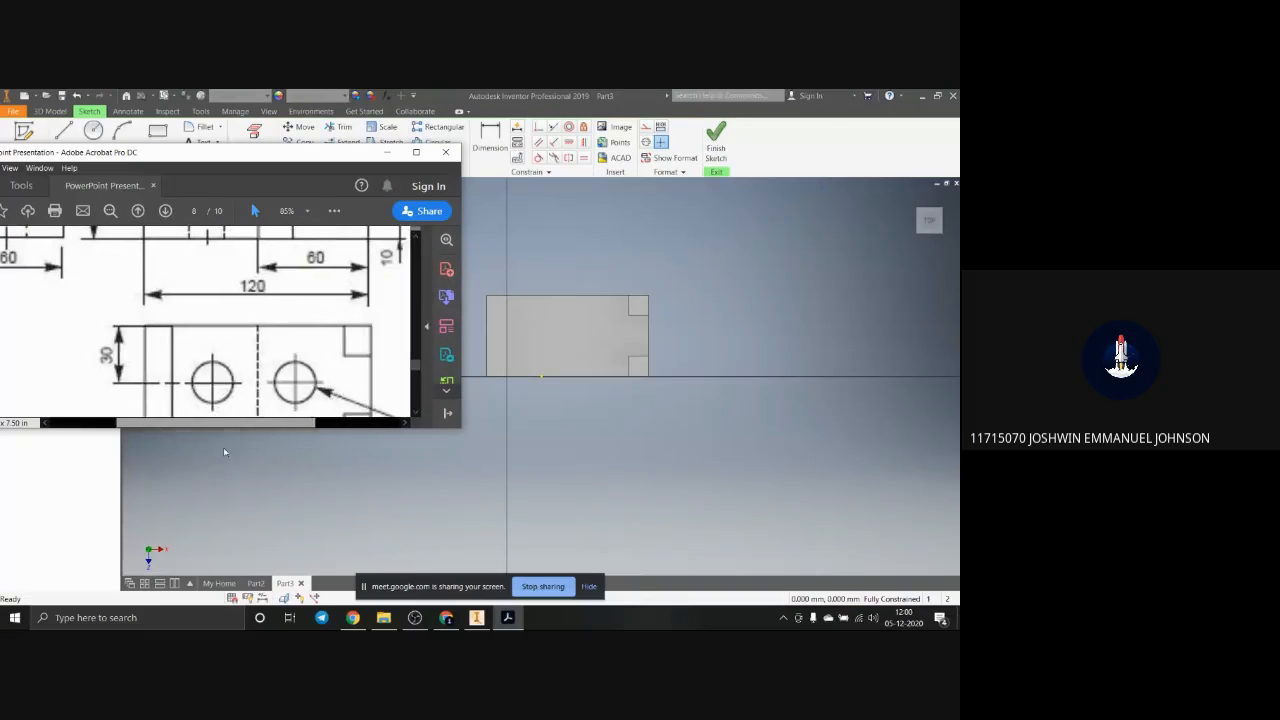
scroll(200, 367, "down", 1)
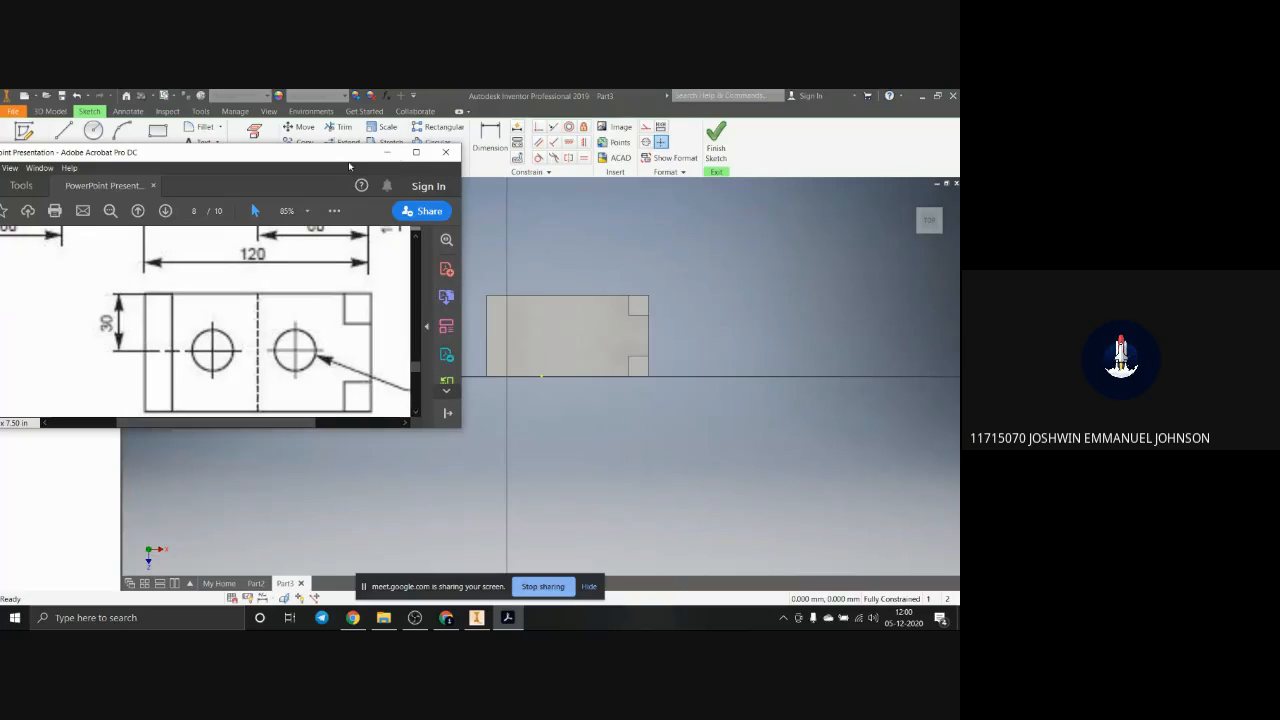
left_click_drag(349, 154, 959, 327)
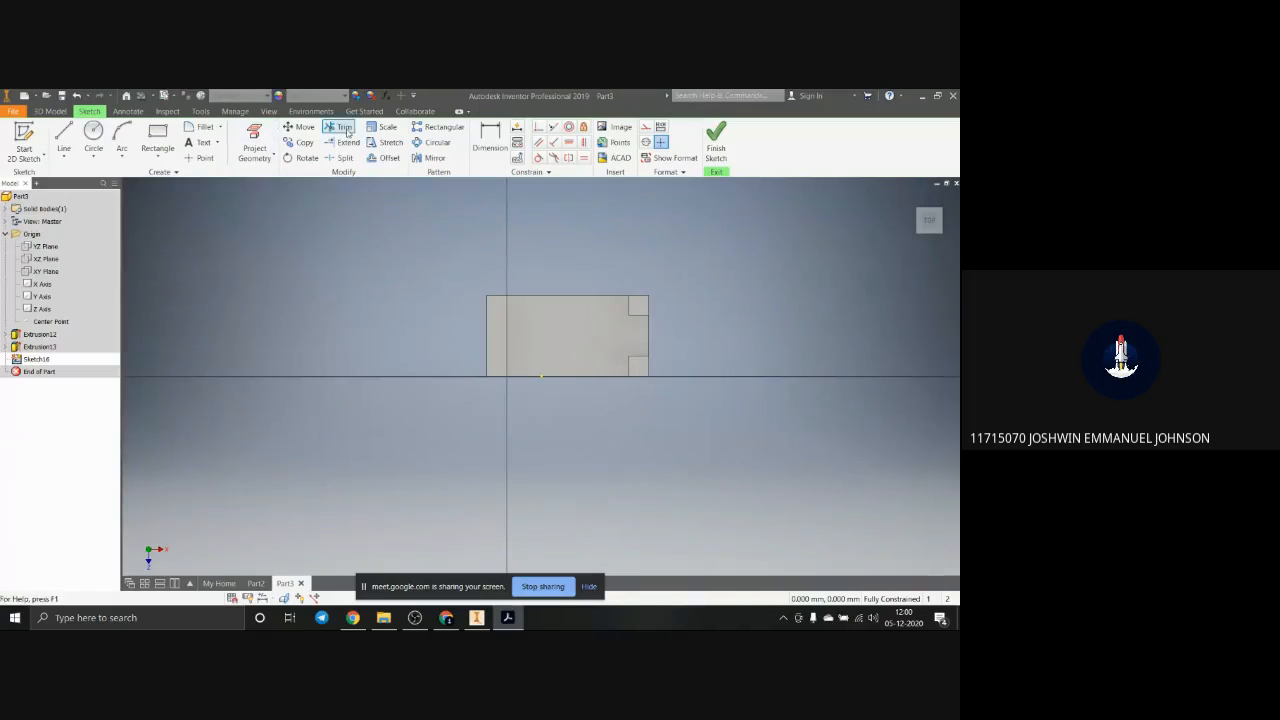
Step: Sketch two circles side by side along the recess floor's middle, the left one about 23 mm in diameter and the right one larger
left_click(93, 134)
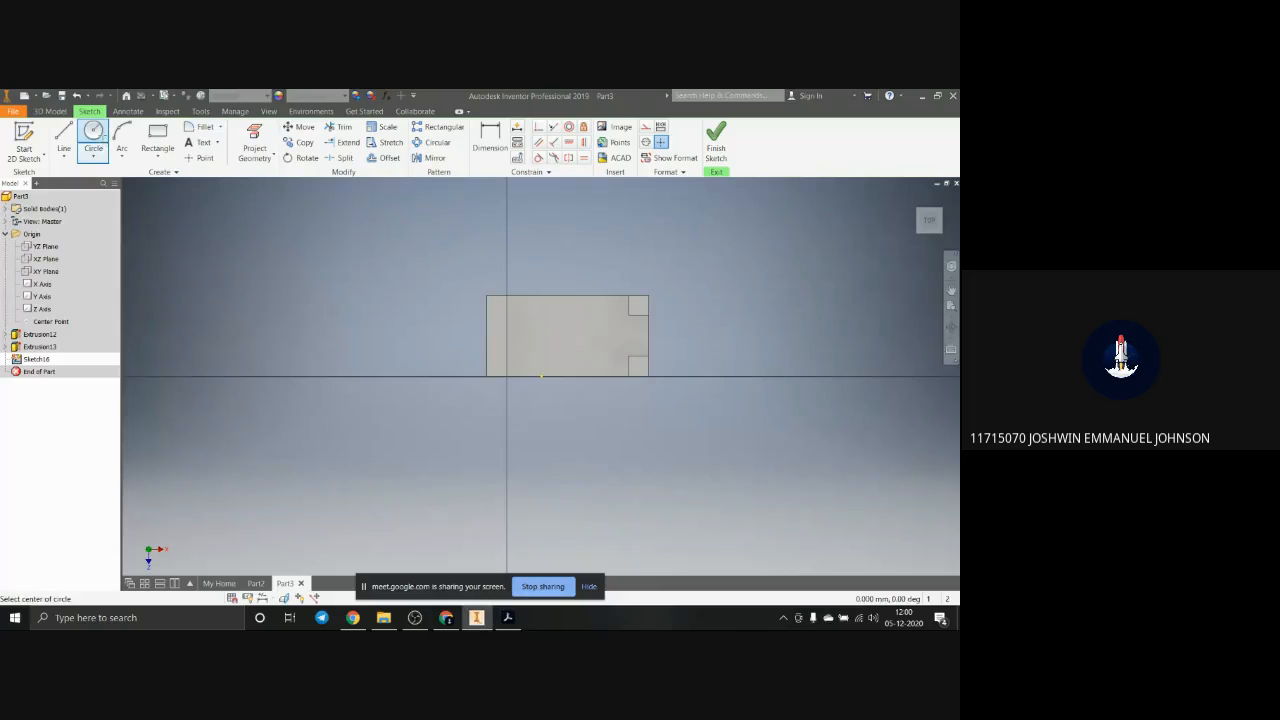
left_click(534, 335)
left_click(546, 324)
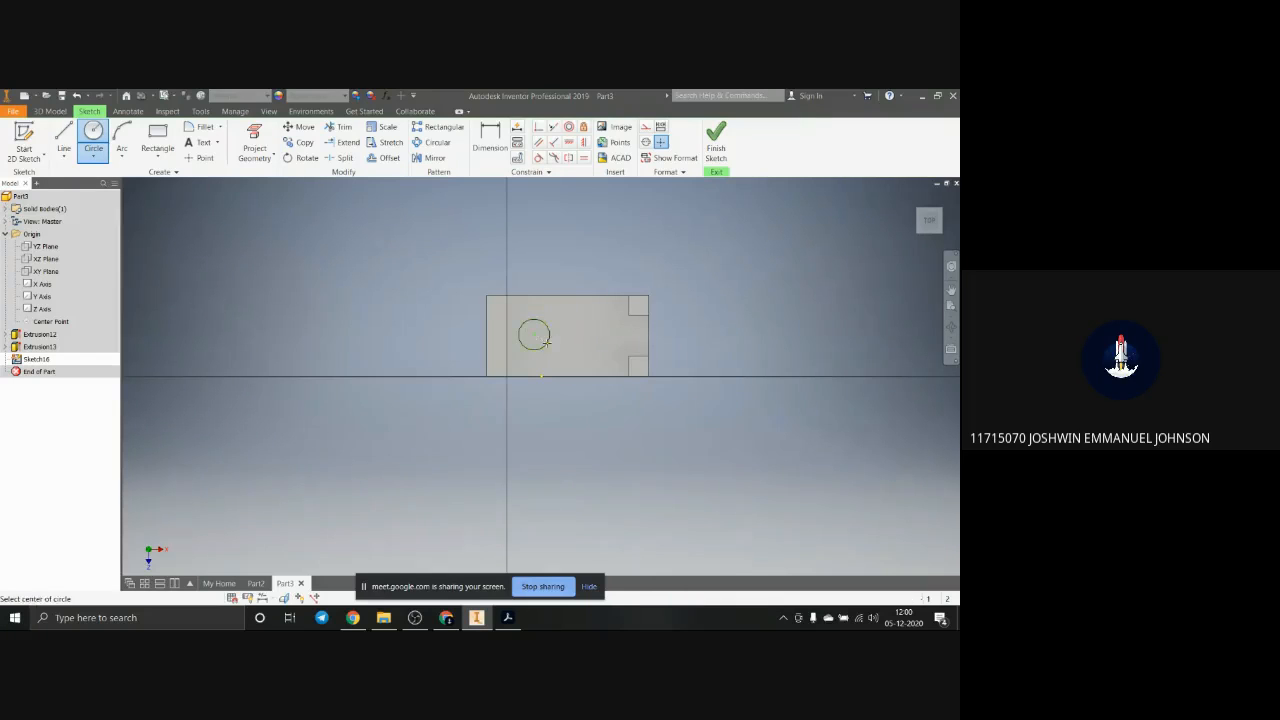
left_click(605, 336)
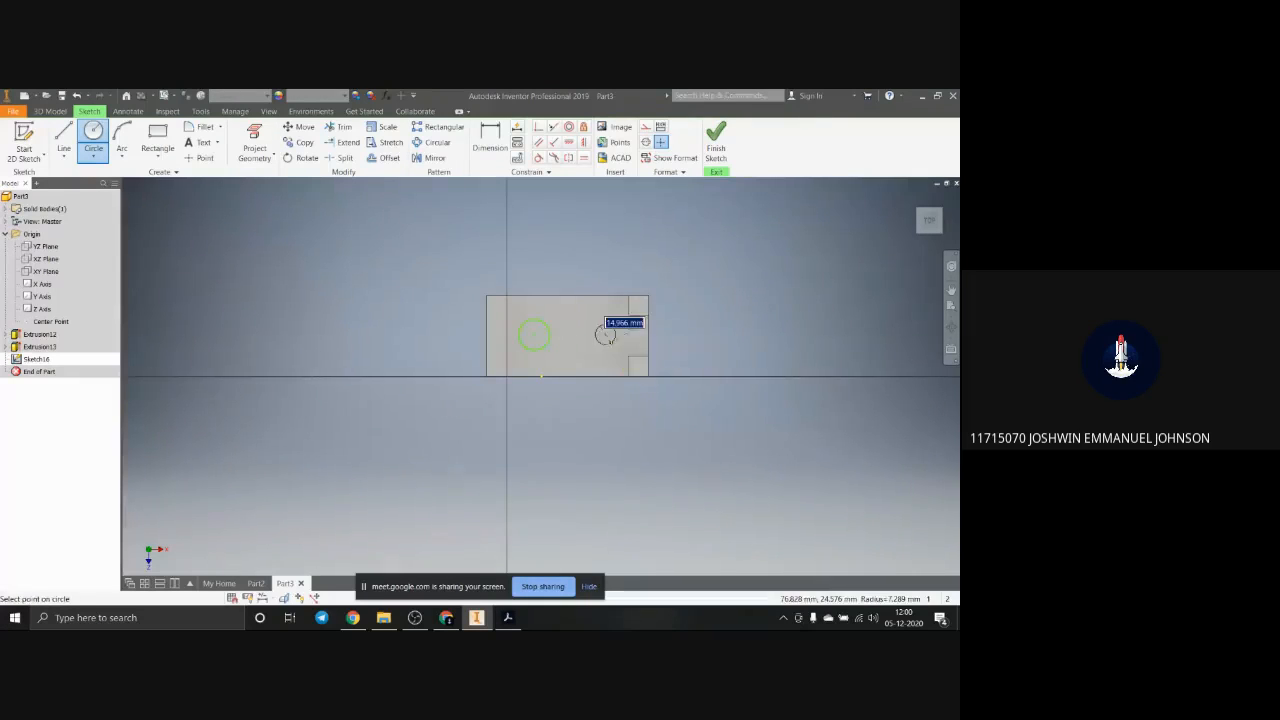
left_click(616, 352)
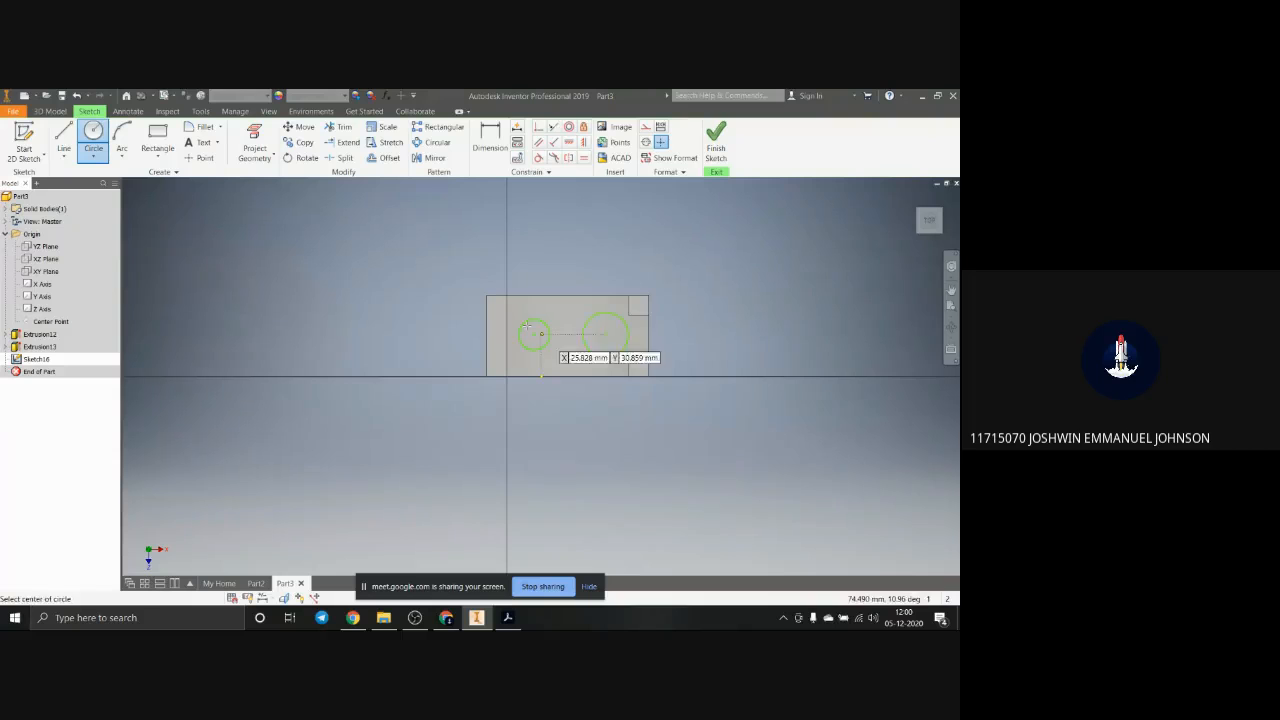
left_click(490, 140)
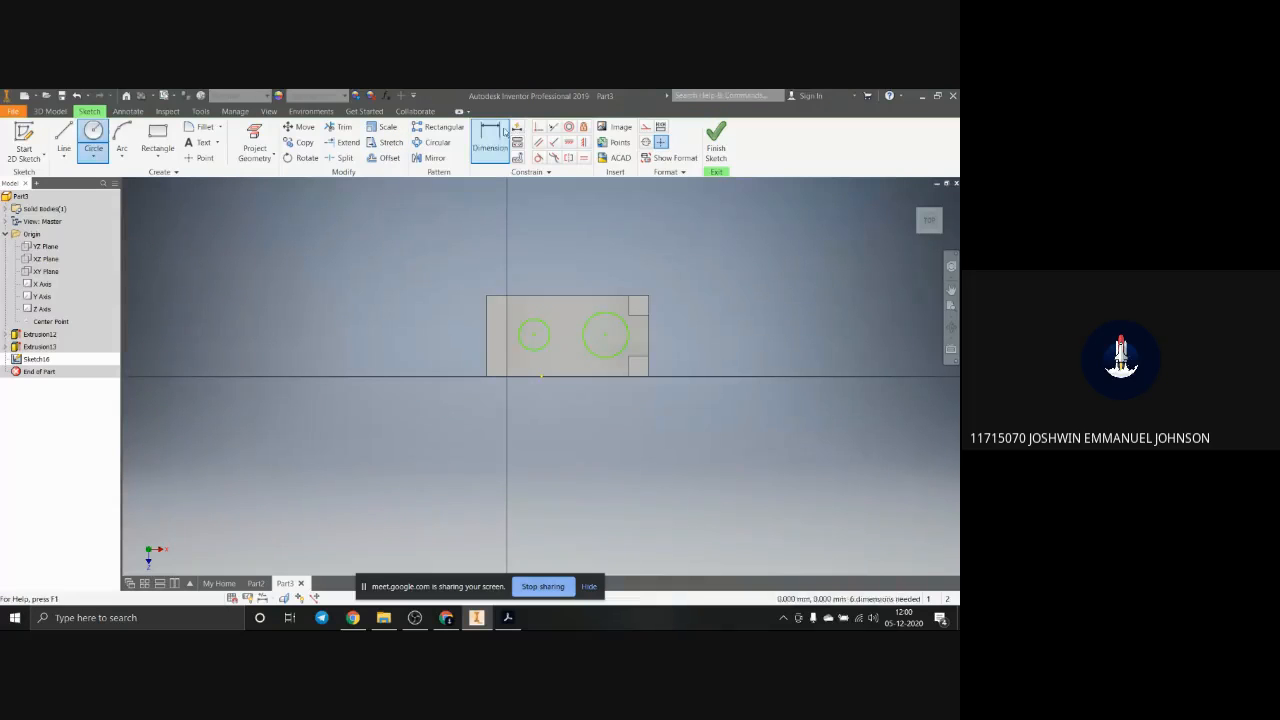
left_click(544, 322)
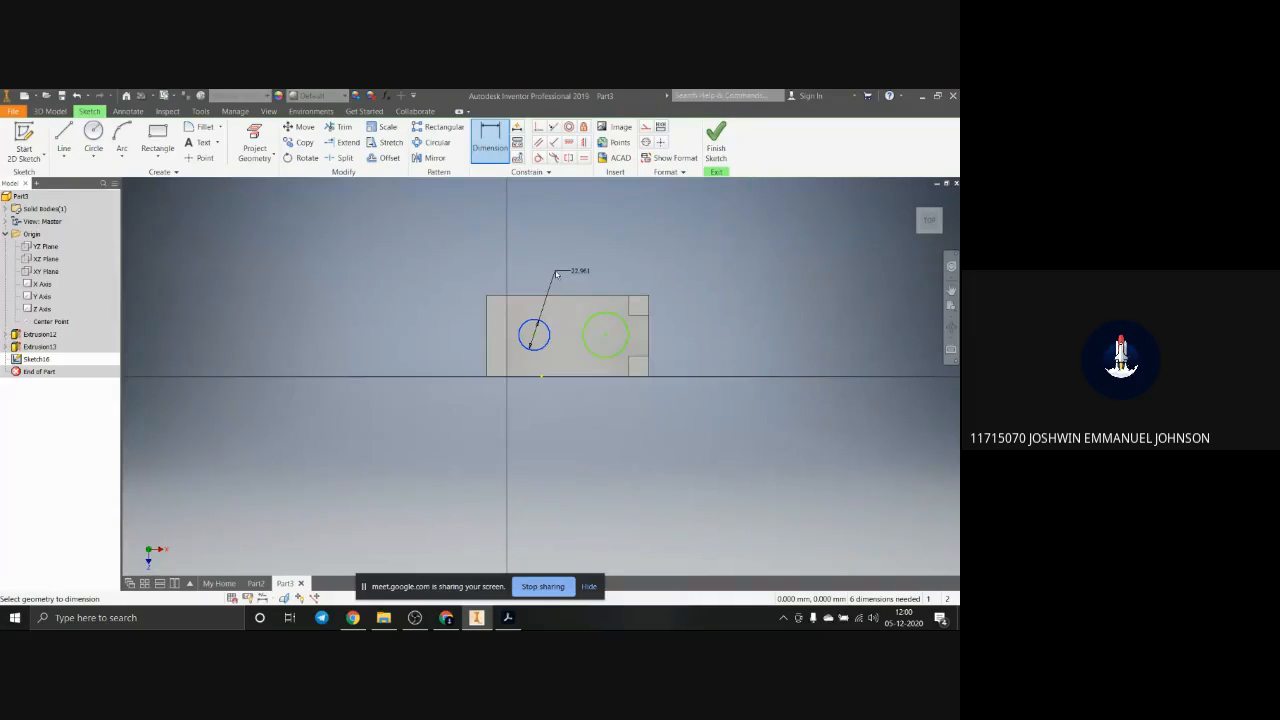
key("Escape")
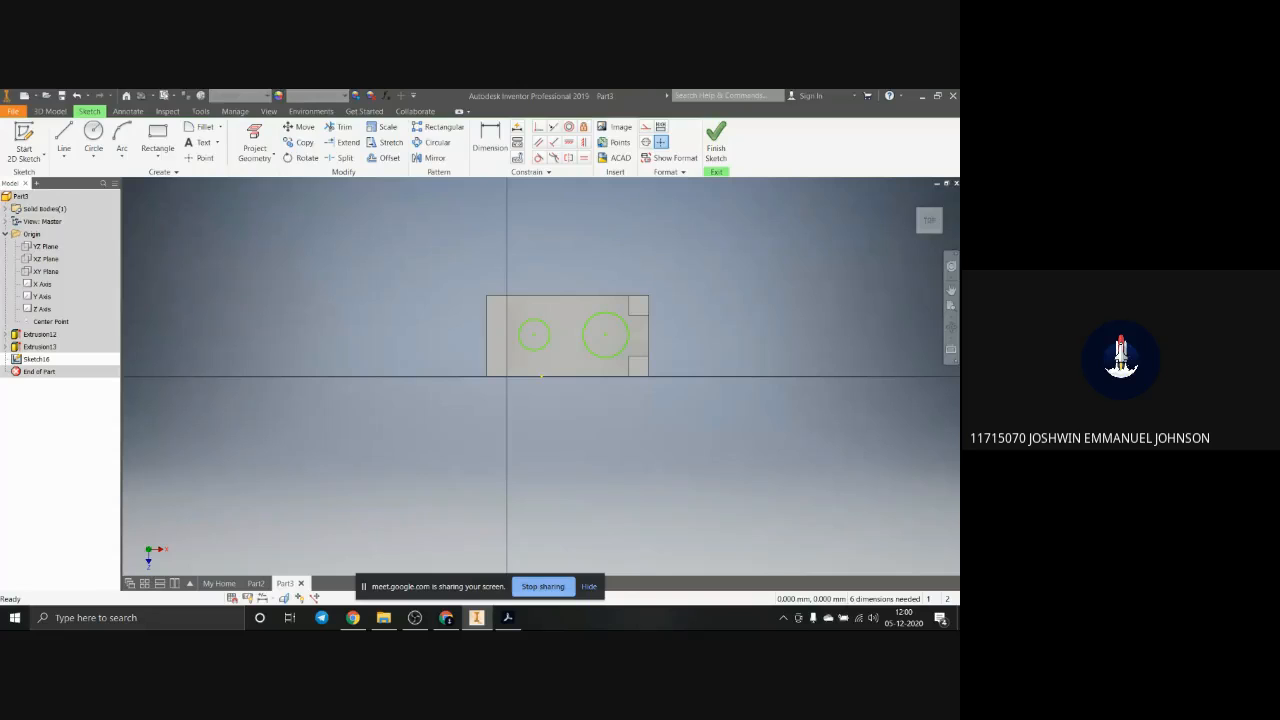
Step: Check the hole diameter callout in the top view of the PDF in Acrobat and return to Inventor
left_click_drag(958, 226, 335, 99)
left_click_drag(357, 260, 322, 254)
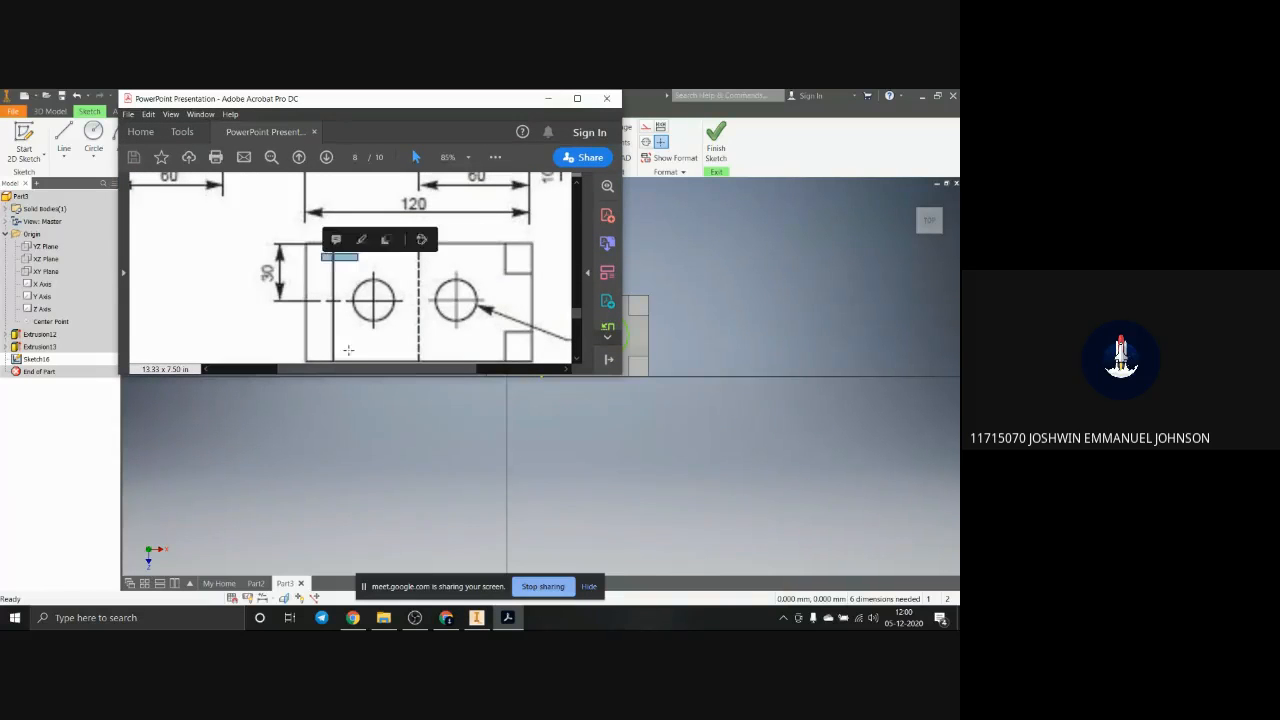
left_click_drag(364, 369, 433, 387)
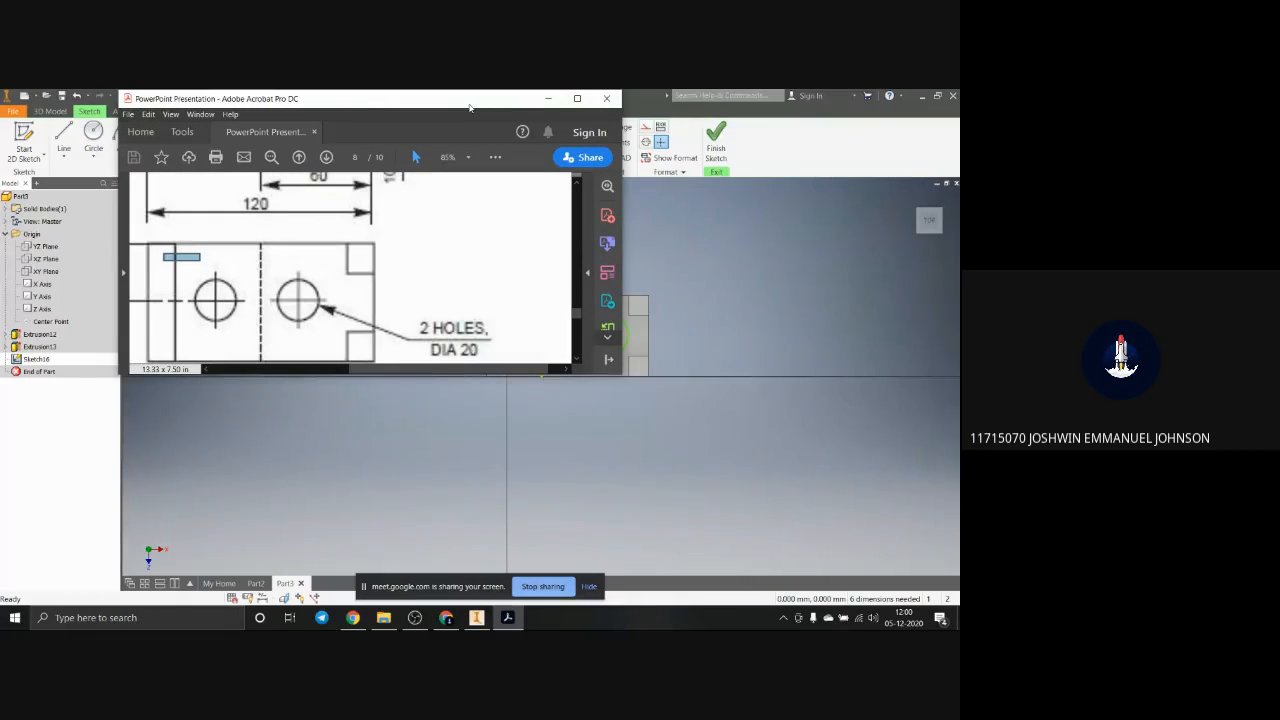
left_click(548, 99)
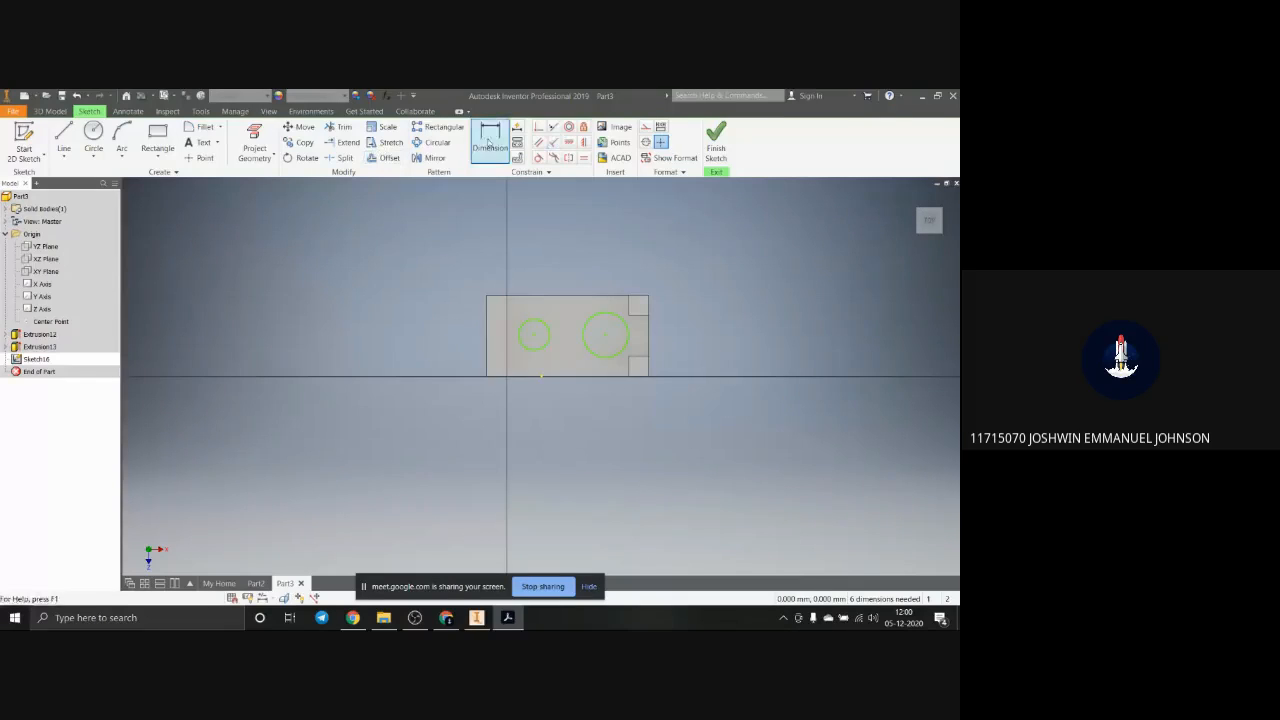
Step: Dimension both circles on the recess floor with a diameter of 20 mm each
left_click(489, 141)
left_click(550, 350)
left_click(563, 362)
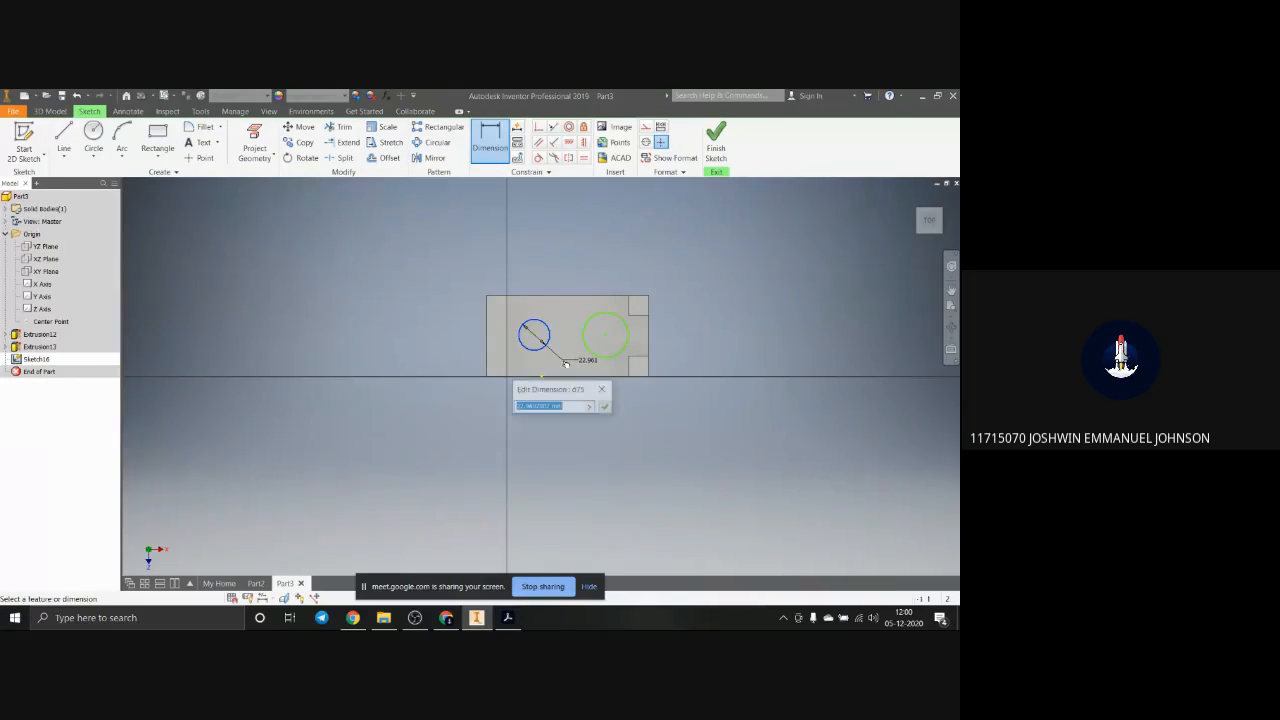
type("28")
key("Return")
left_click(613, 345)
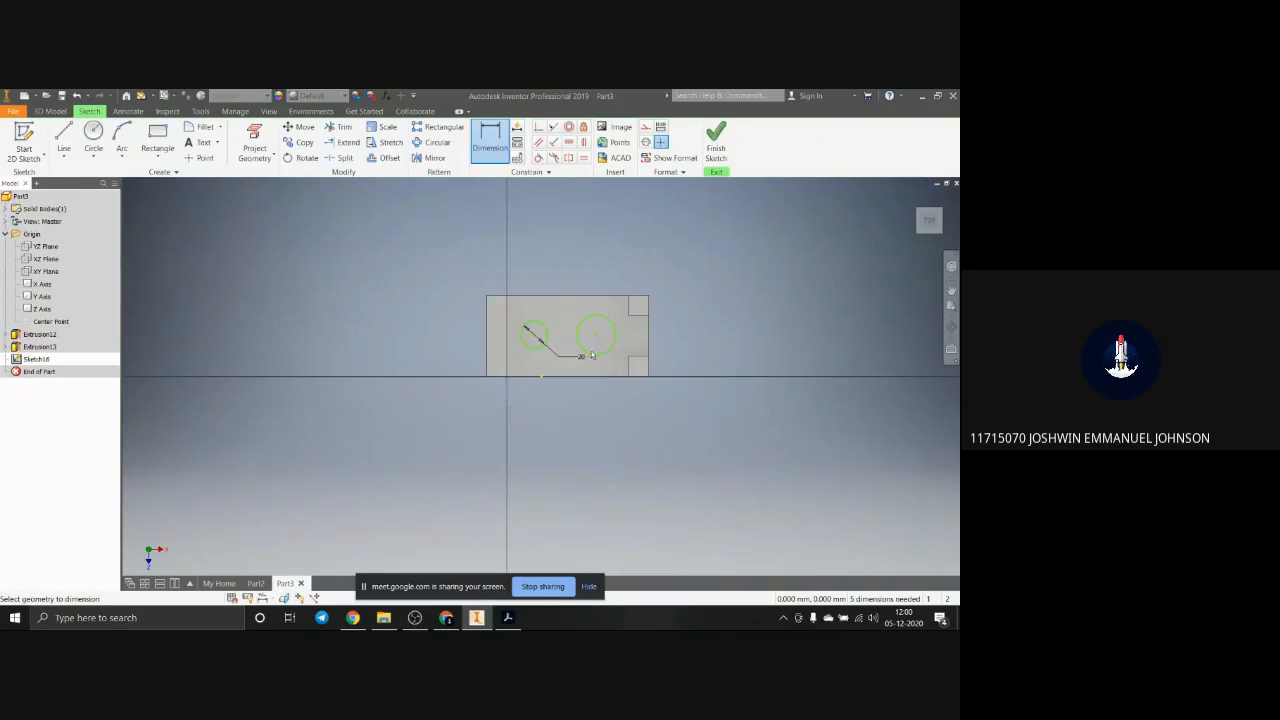
left_click(612, 369)
type("20")
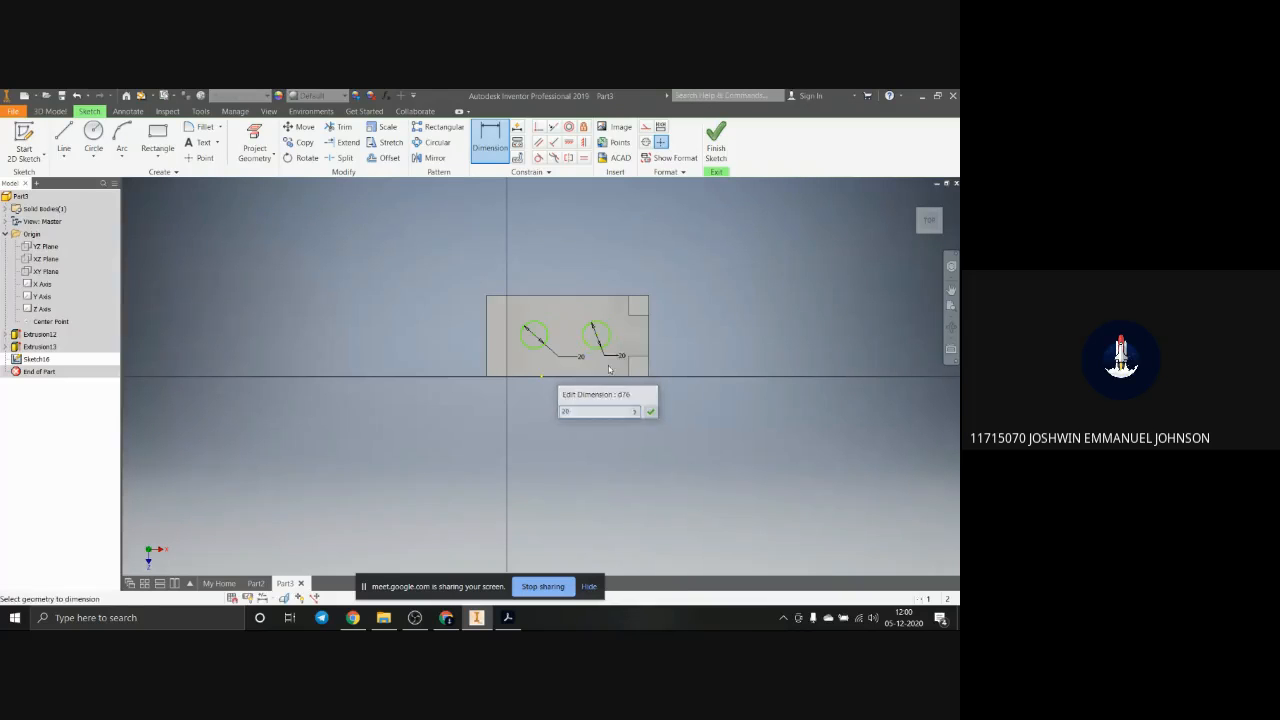
key("Return")
scroll(549, 348, "up", 5)
scroll(549, 348, "down", 5)
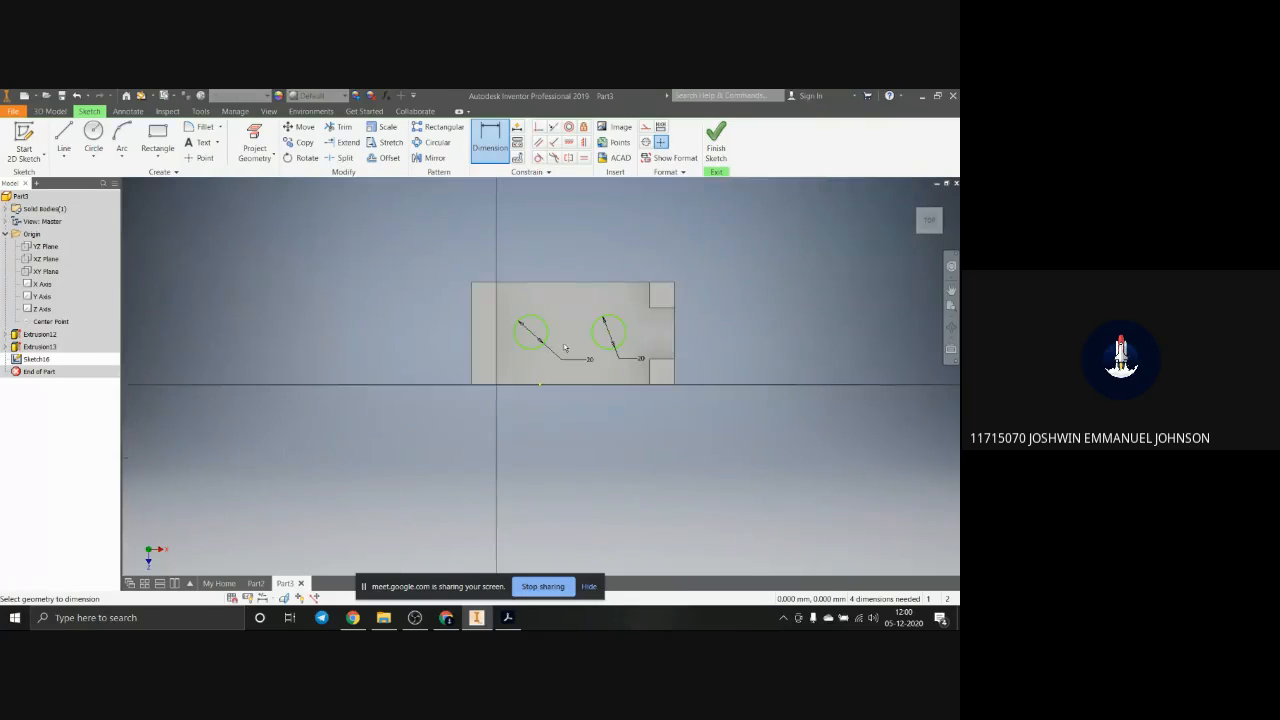
Step: Check the horizontal hole positions in the front view of the PDF in Acrobat and return to Inventor
left_click(508, 618)
scroll(242, 290, "up", 5)
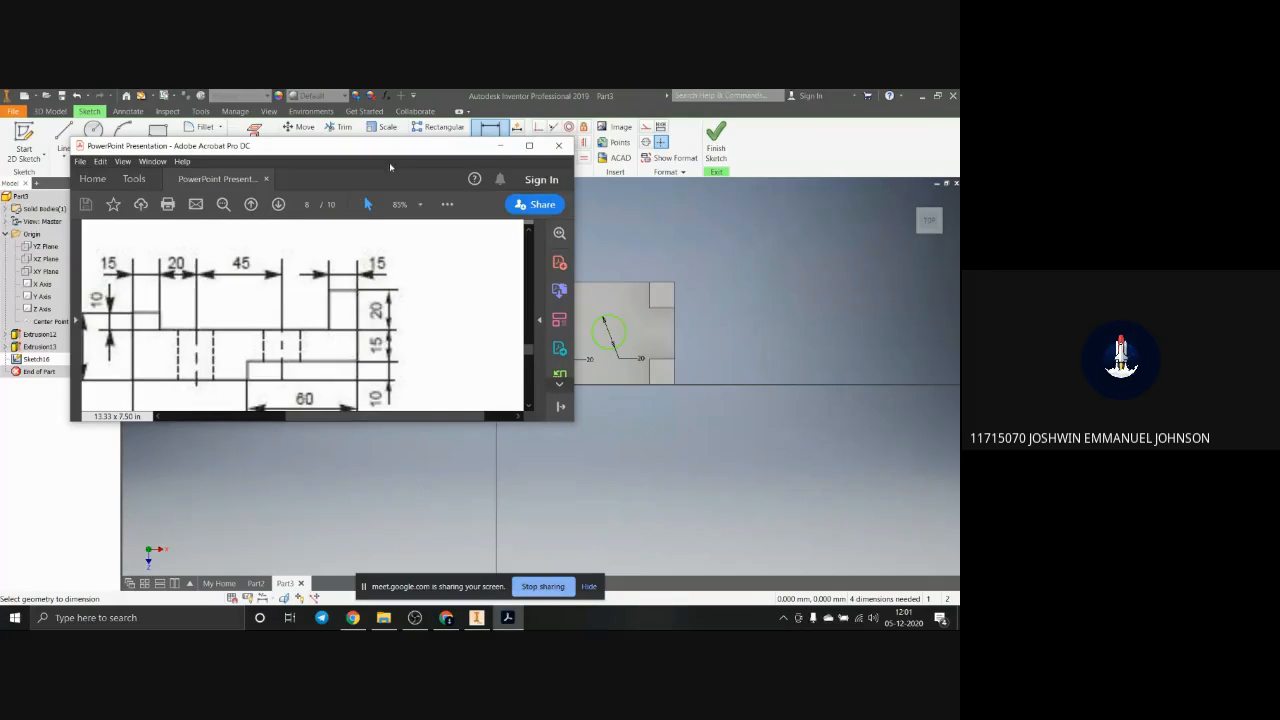
mouse_move(428, 160)
left_mouse_down()
mouse_move(1095, 234)
mouse_move(1270, 240)
left_mouse_up()
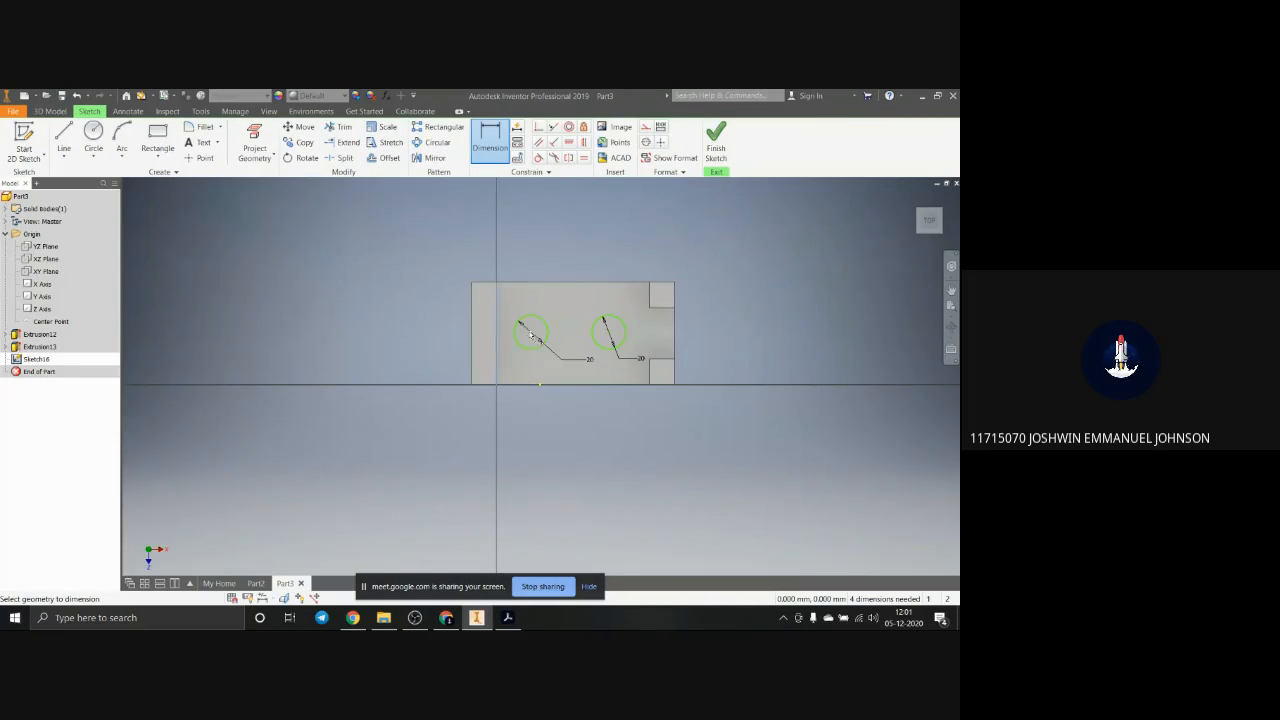
Step: Dimension the left circle's centre 20 mm from the recess's left edge and the two circle centres 45 mm apart
left_click(531, 334)
left_click(525, 252)
type("2")
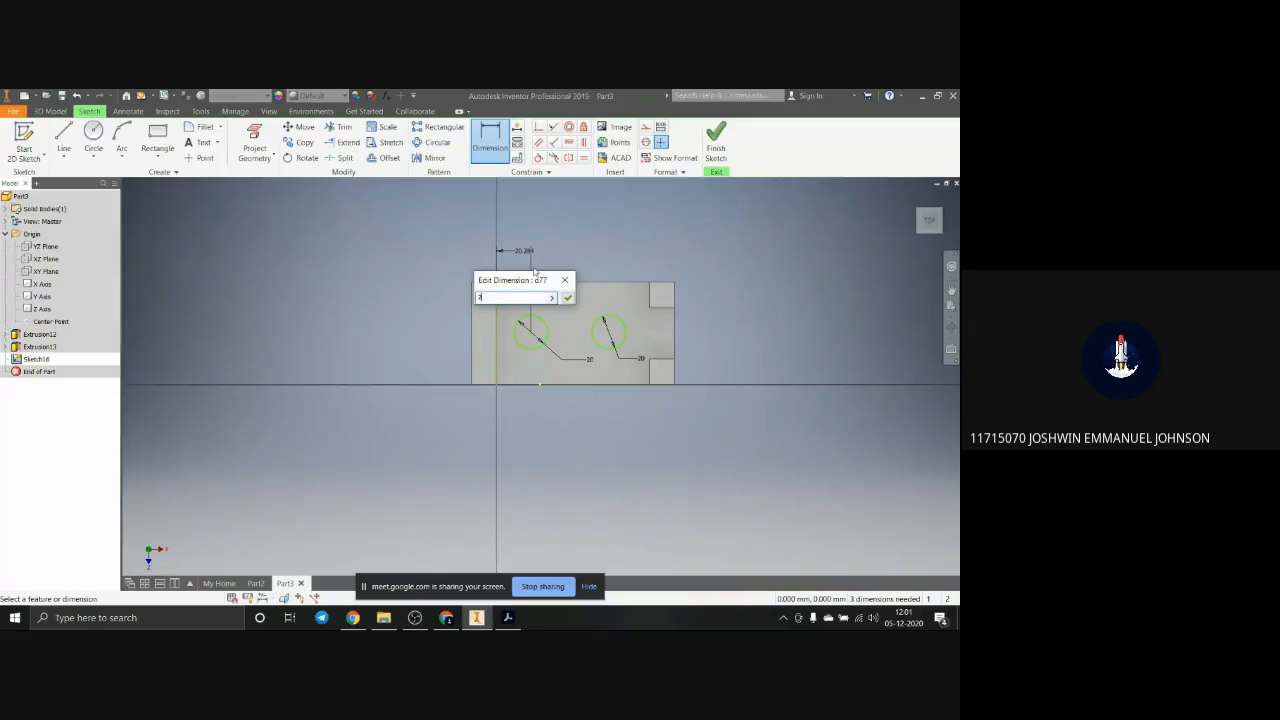
type("0")
key("Return")
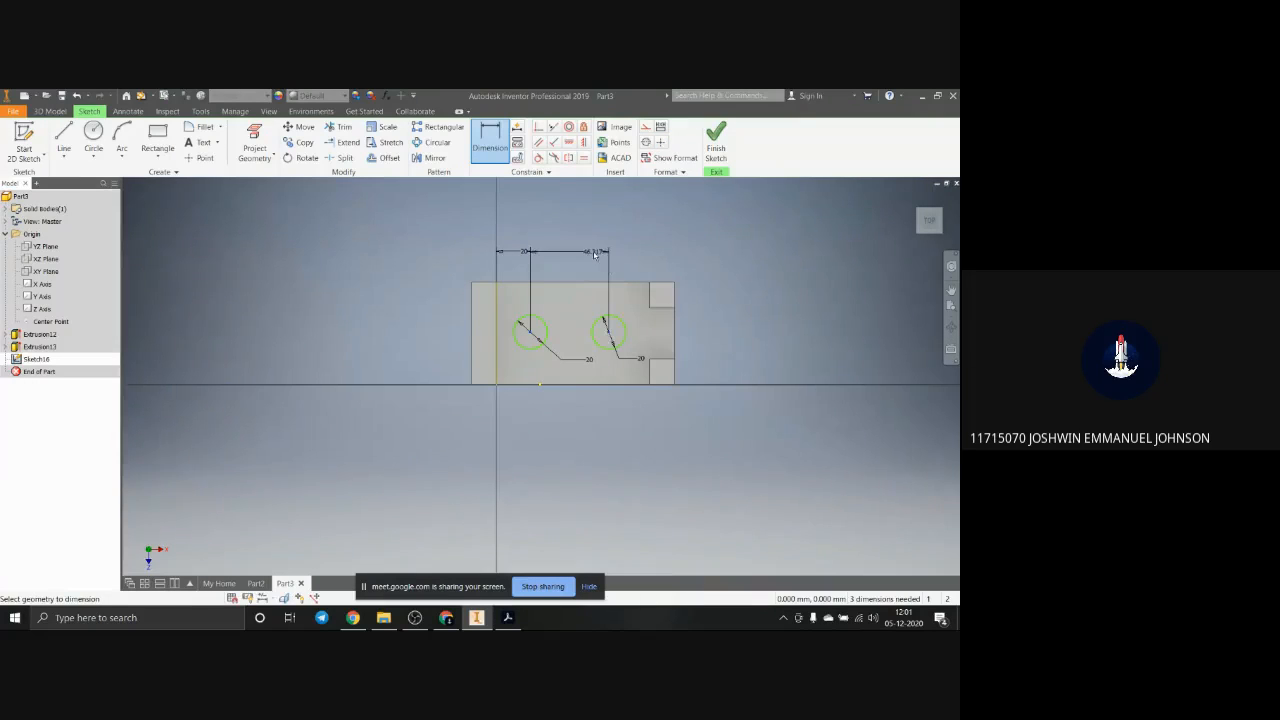
left_click(594, 255)
key("Return")
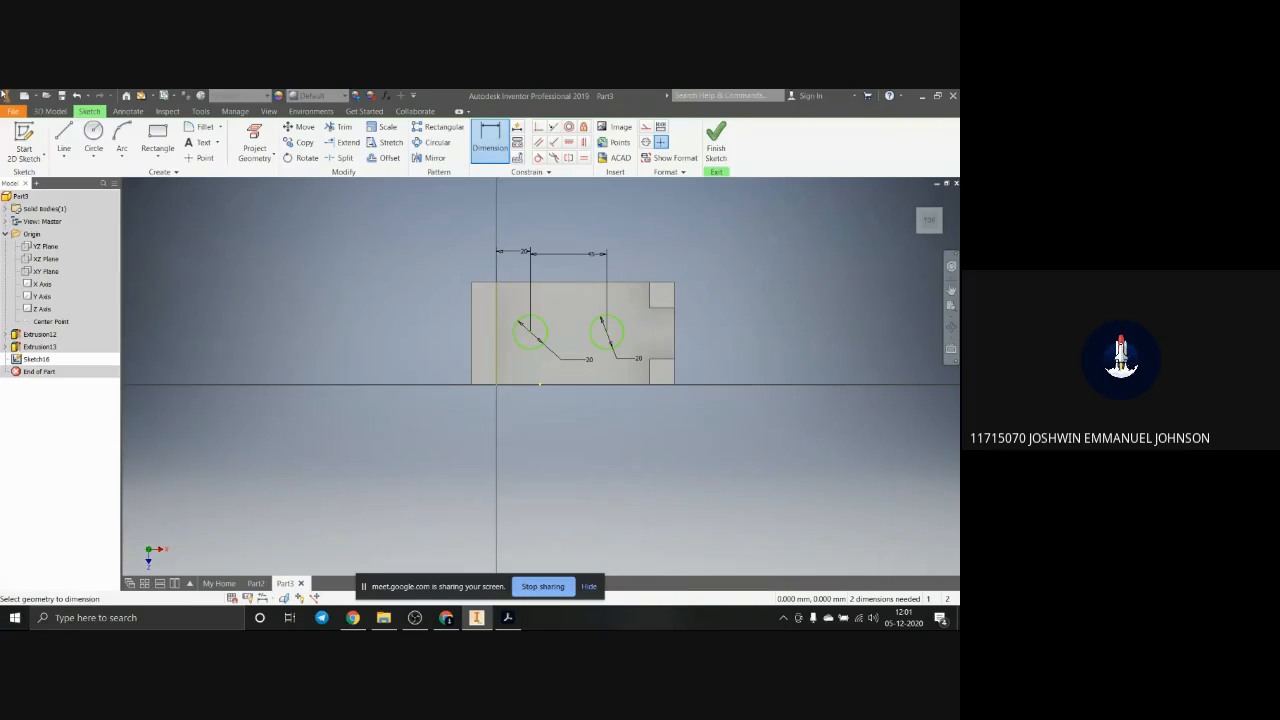
Step: Extrude both circles as a 60 mm cut downward through the block
left_click(48, 111)
left_click(66, 140)
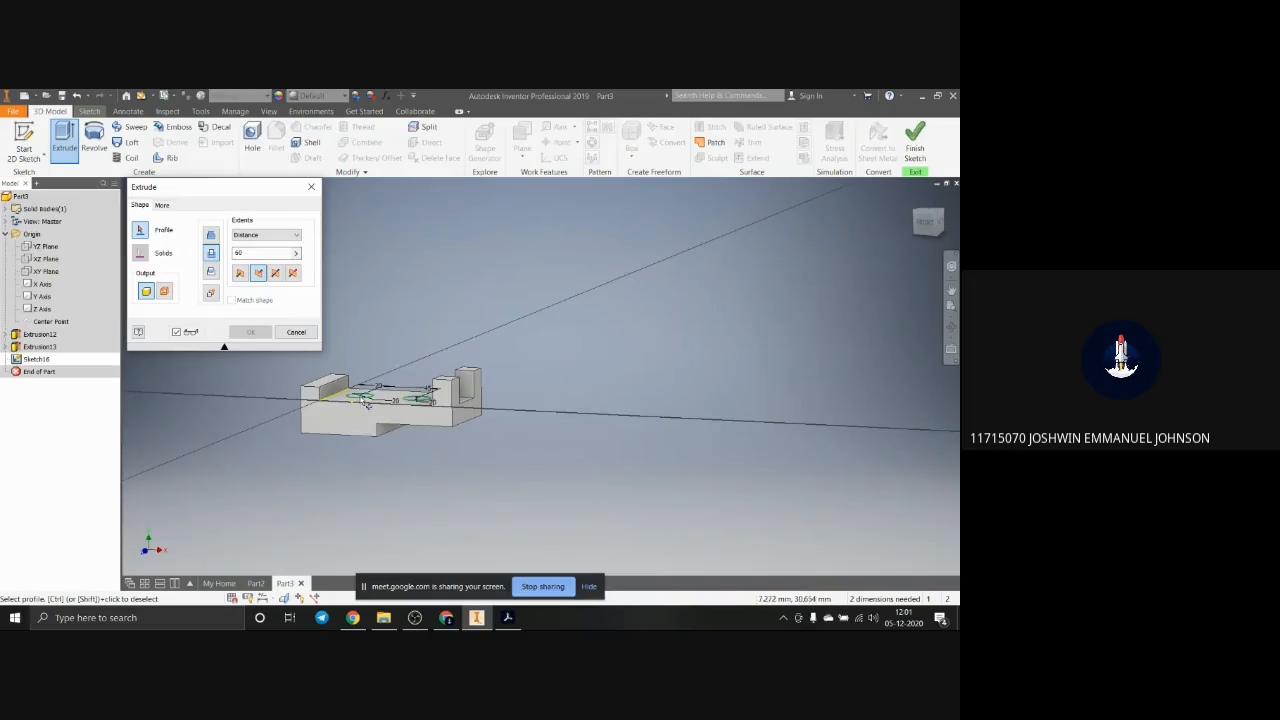
scroll(353, 397, "up", 7)
left_click(440, 411)
scroll(445, 410, "down", 4)
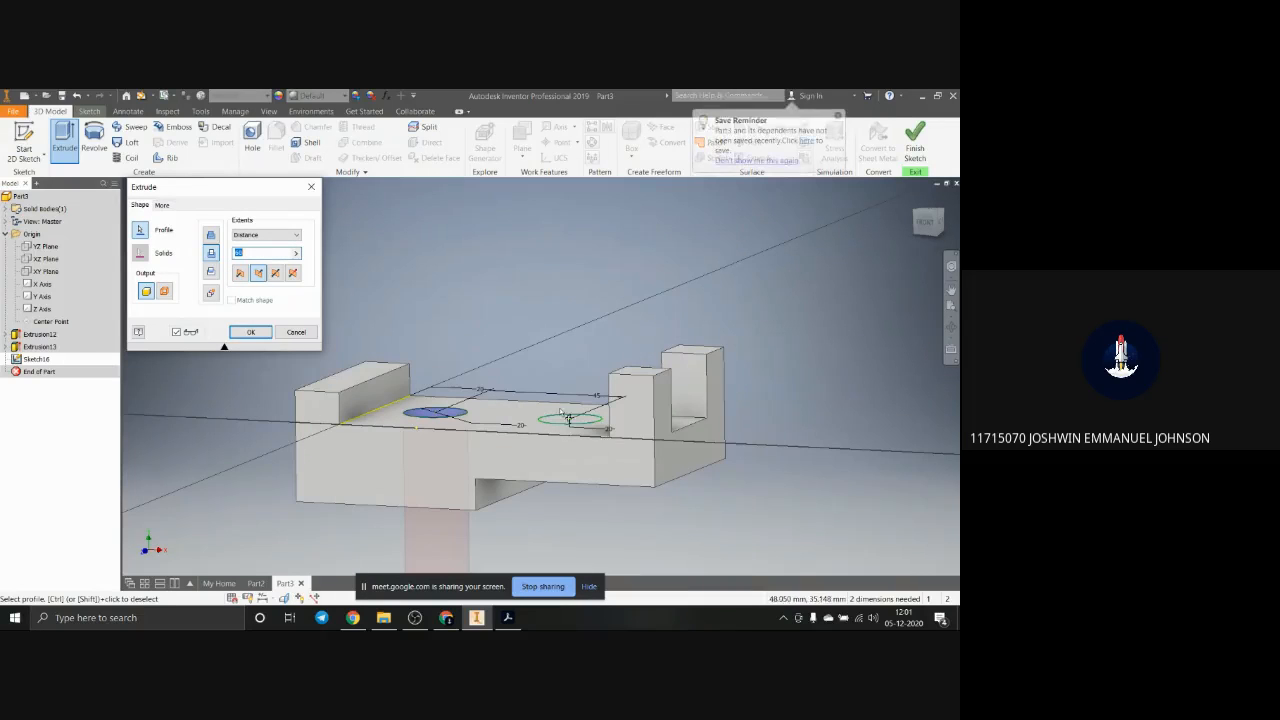
left_click(568, 421)
scroll(566, 426, "down", 5)
scroll(516, 492, "up", 3)
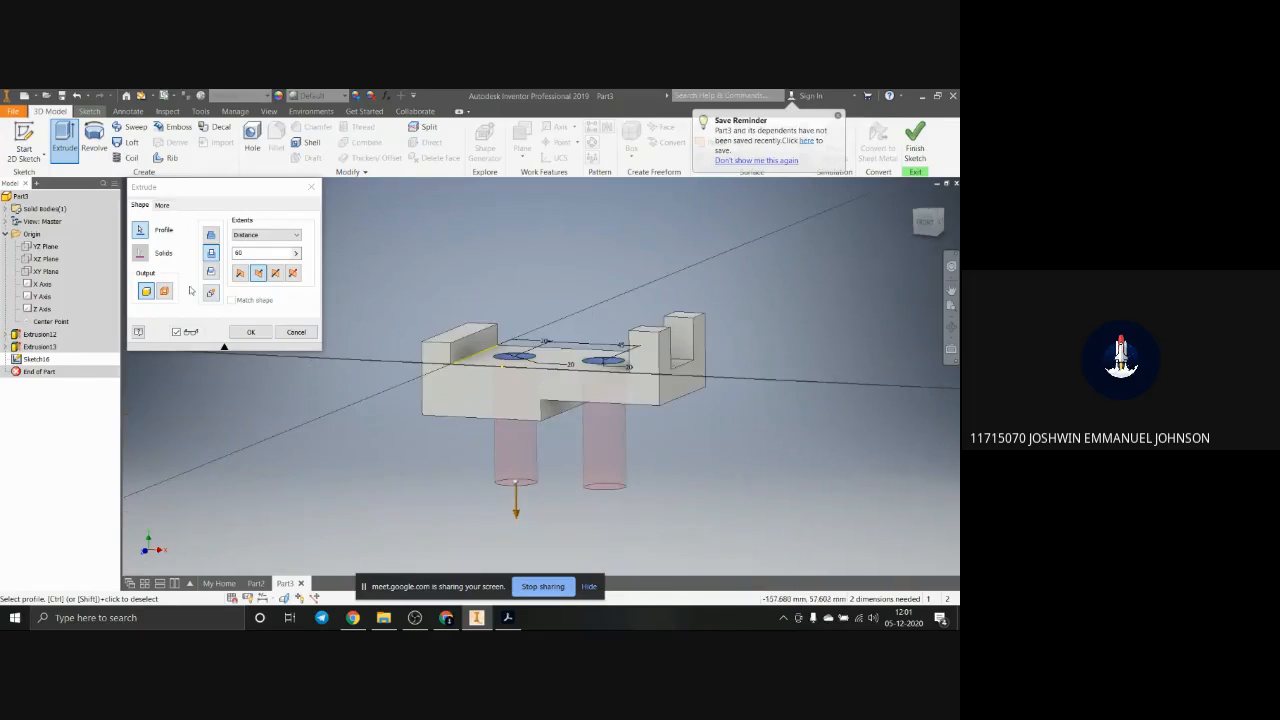
left_click(254, 335)
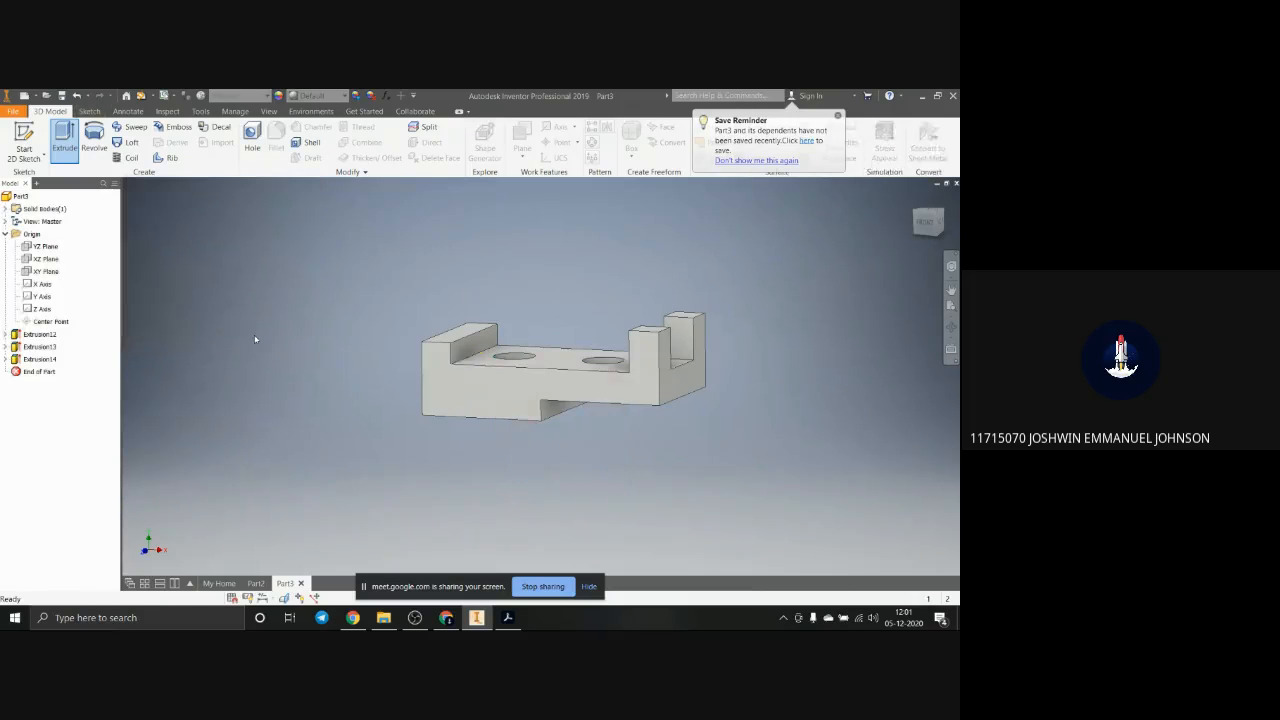
Step: Display the block in its home view, try the Wireframe visual style and switch to Wireframe with Hidden Edges
scroll(570, 426, "down", 4)
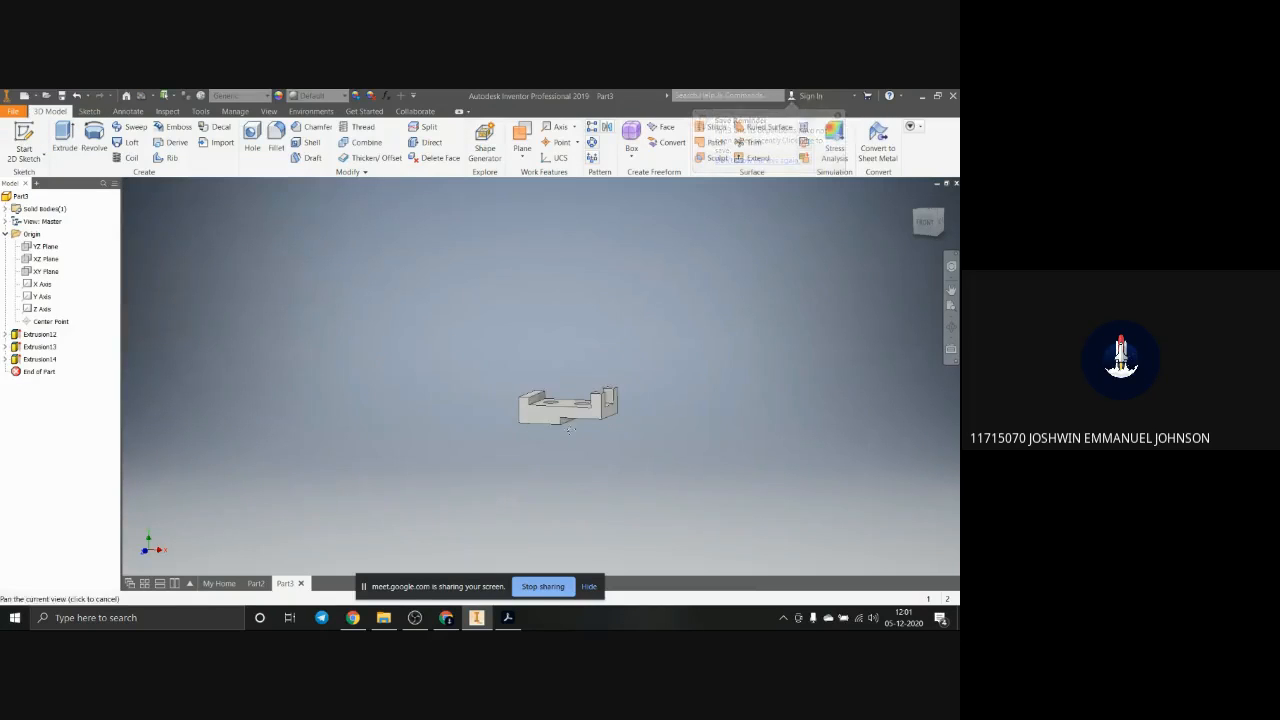
middle_click_drag(570, 427, 591, 431)
scroll(591, 431, "down", 1)
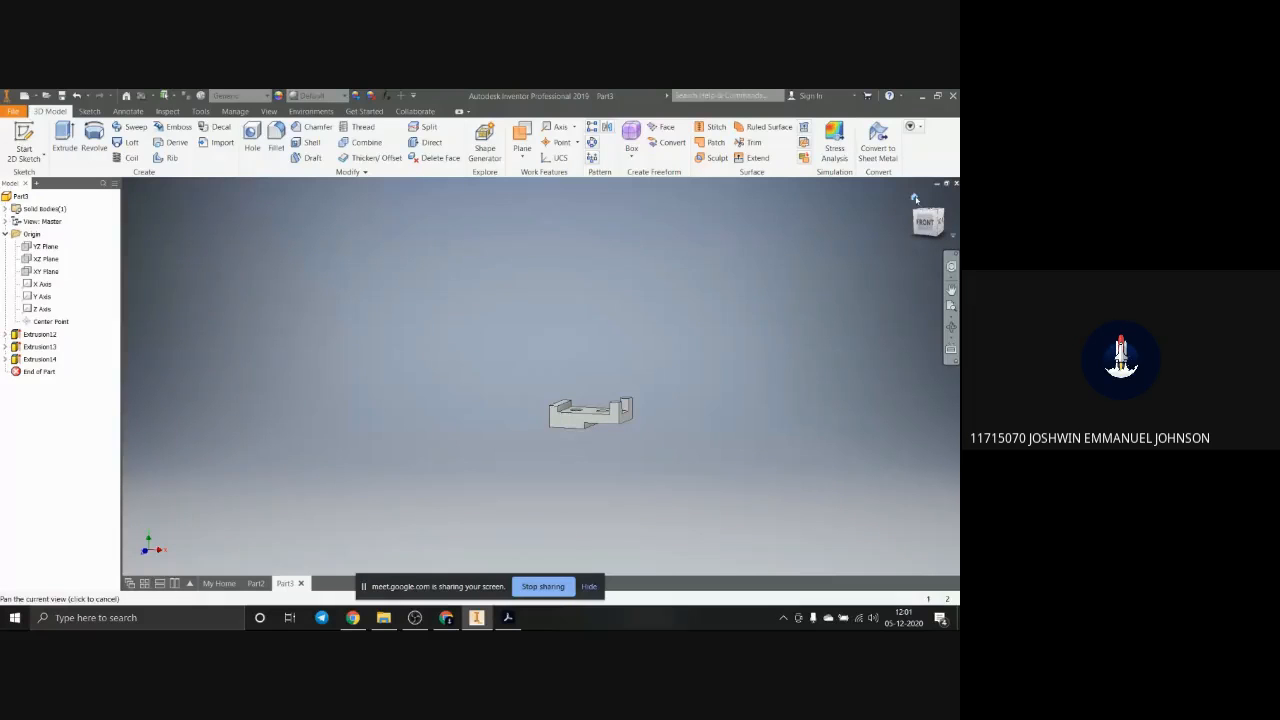
left_click(913, 198)
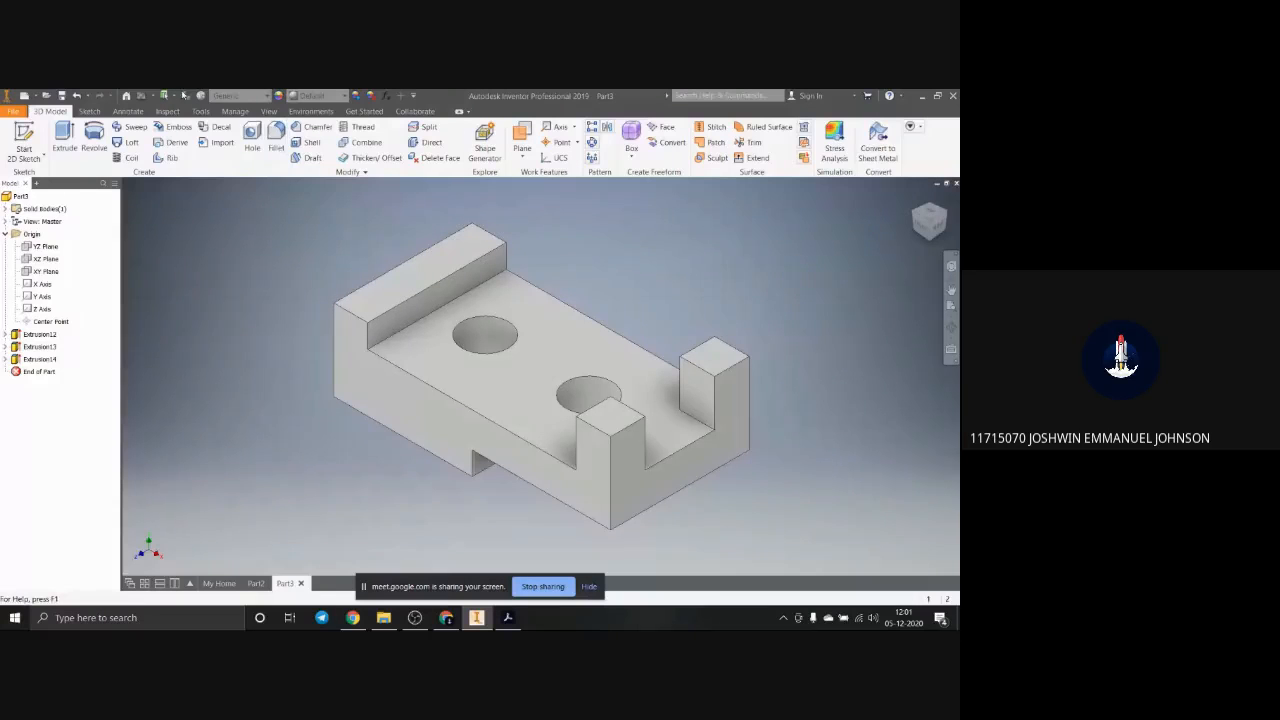
left_click(268, 111)
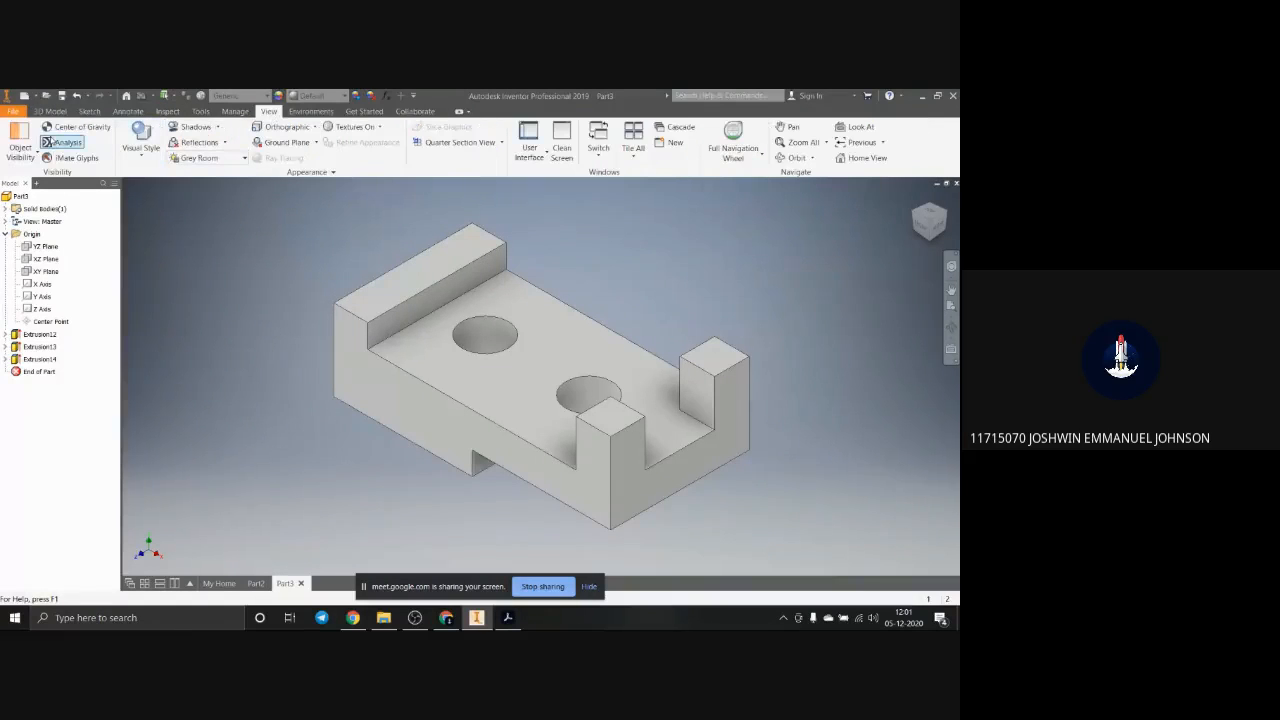
left_click(30, 160)
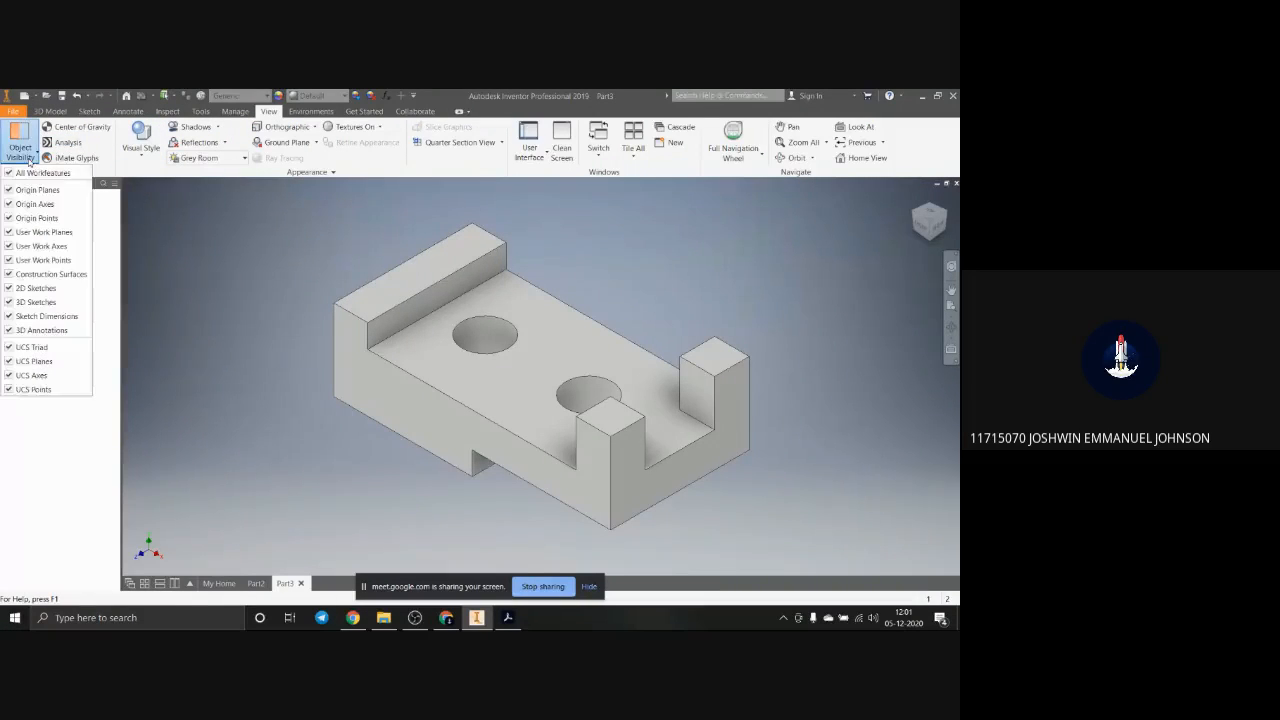
left_click(30, 160)
left_click(141, 140)
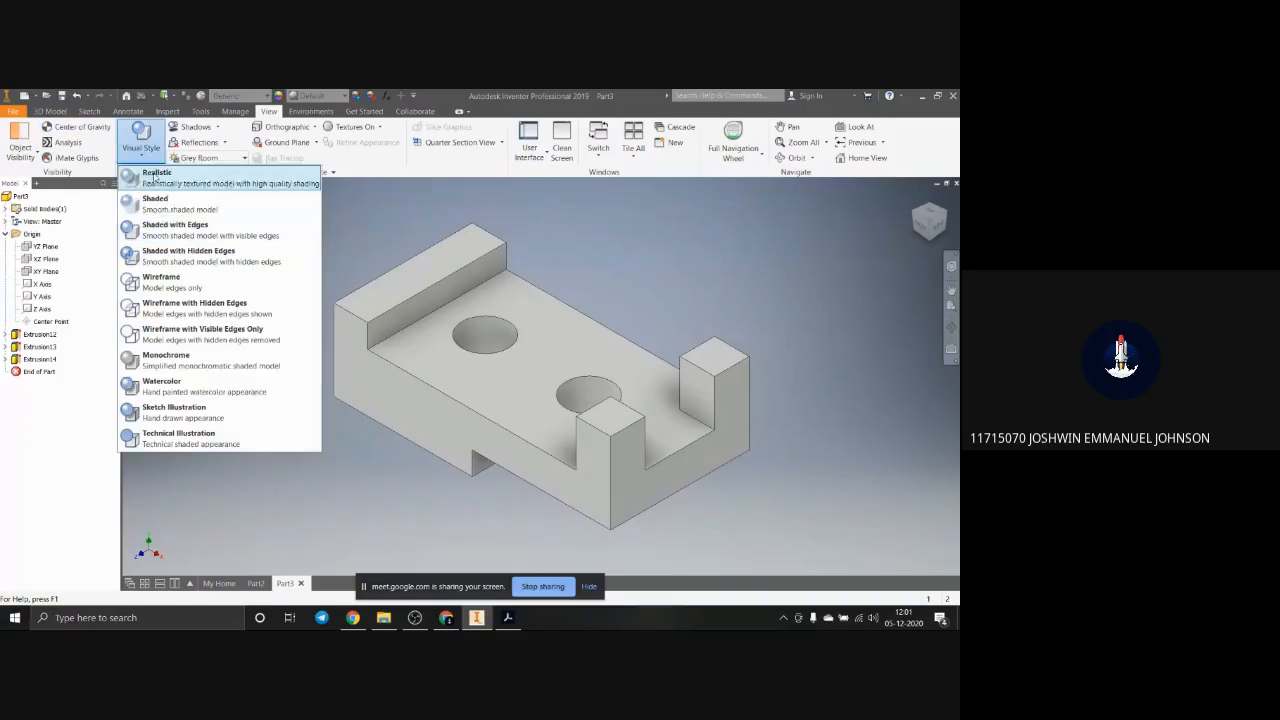
left_click(199, 282)
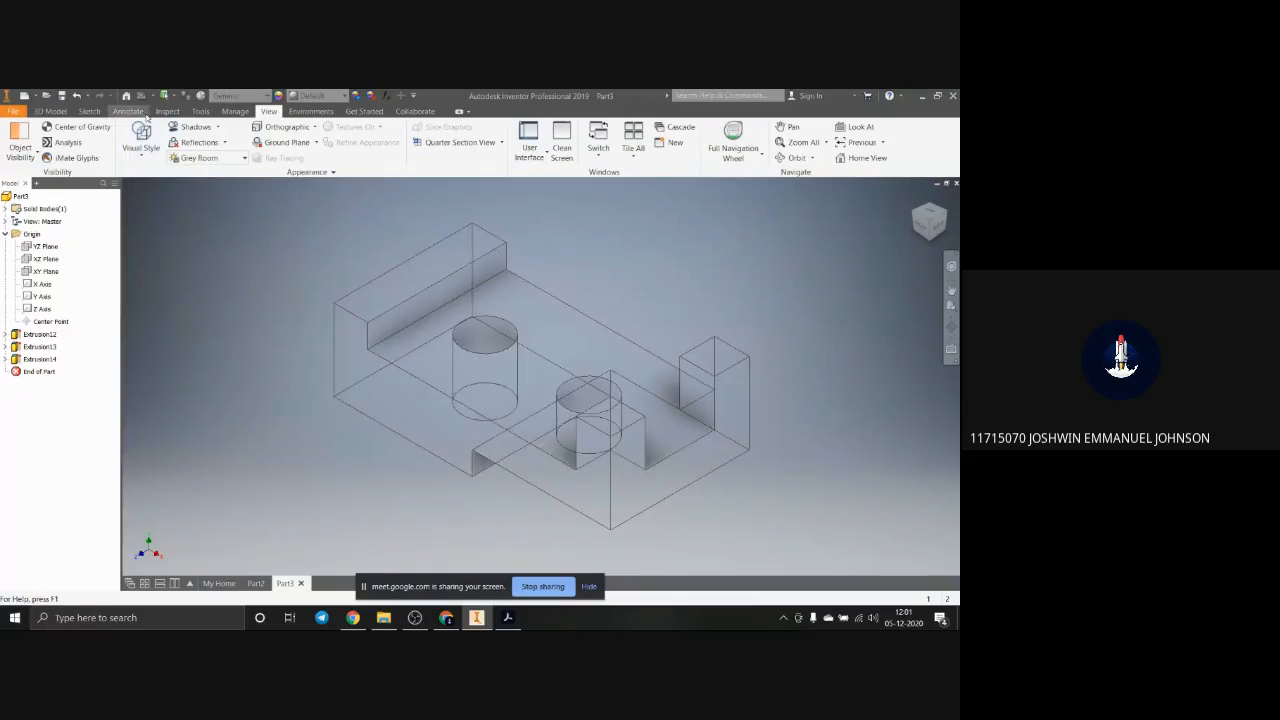
left_click(150, 155)
left_click(195, 307)
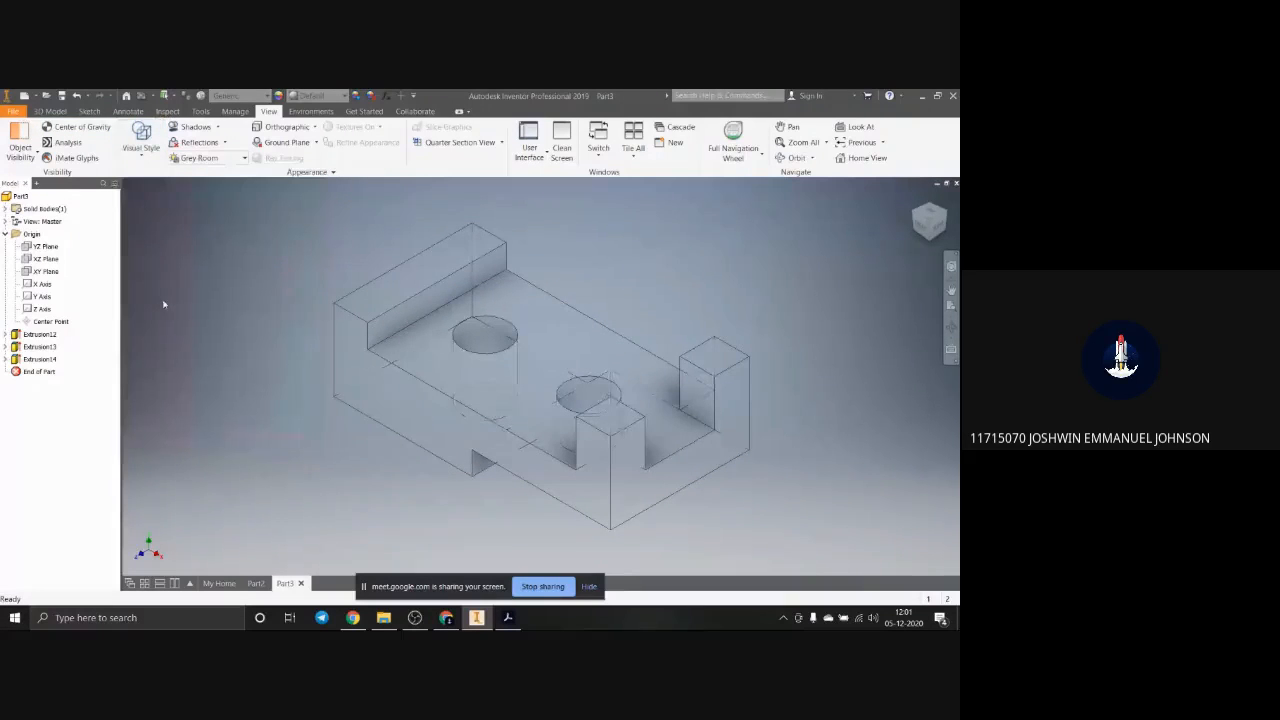
Step: Show the block's front view and arrange the PDF in Acrobat and the Inventor window side by side
scroll(885, 211, "down", 3)
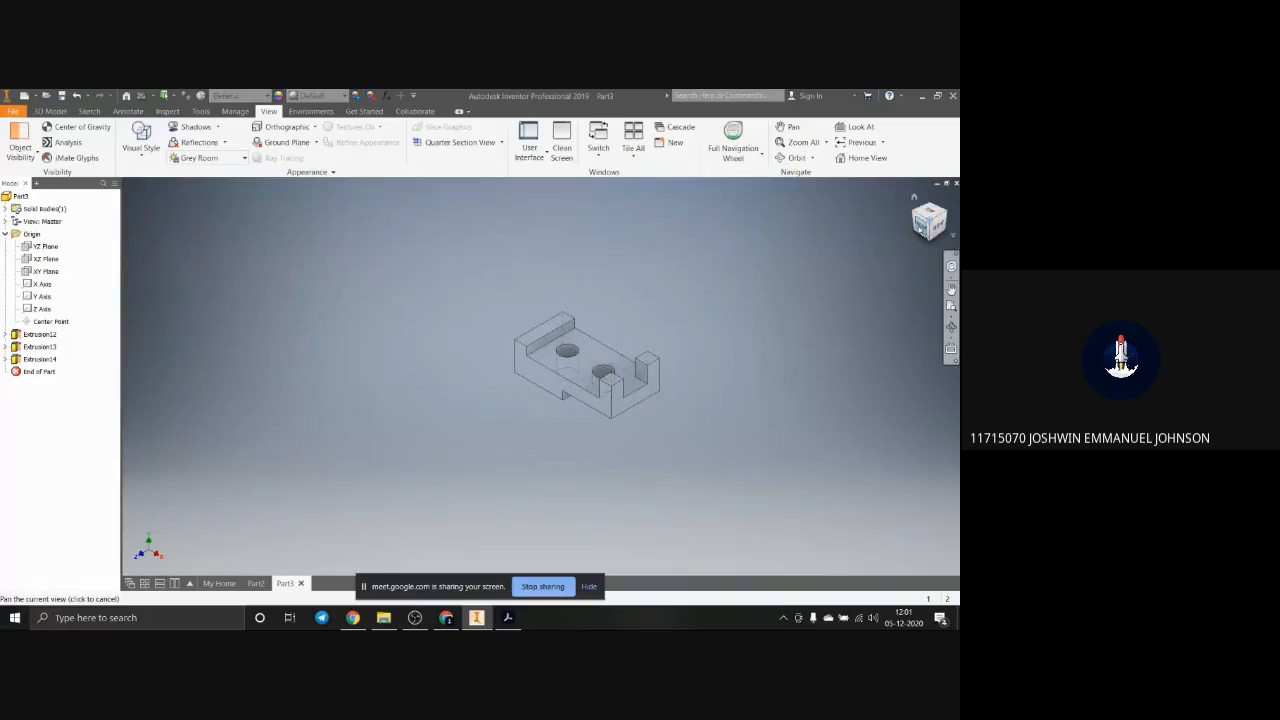
left_click(922, 227)
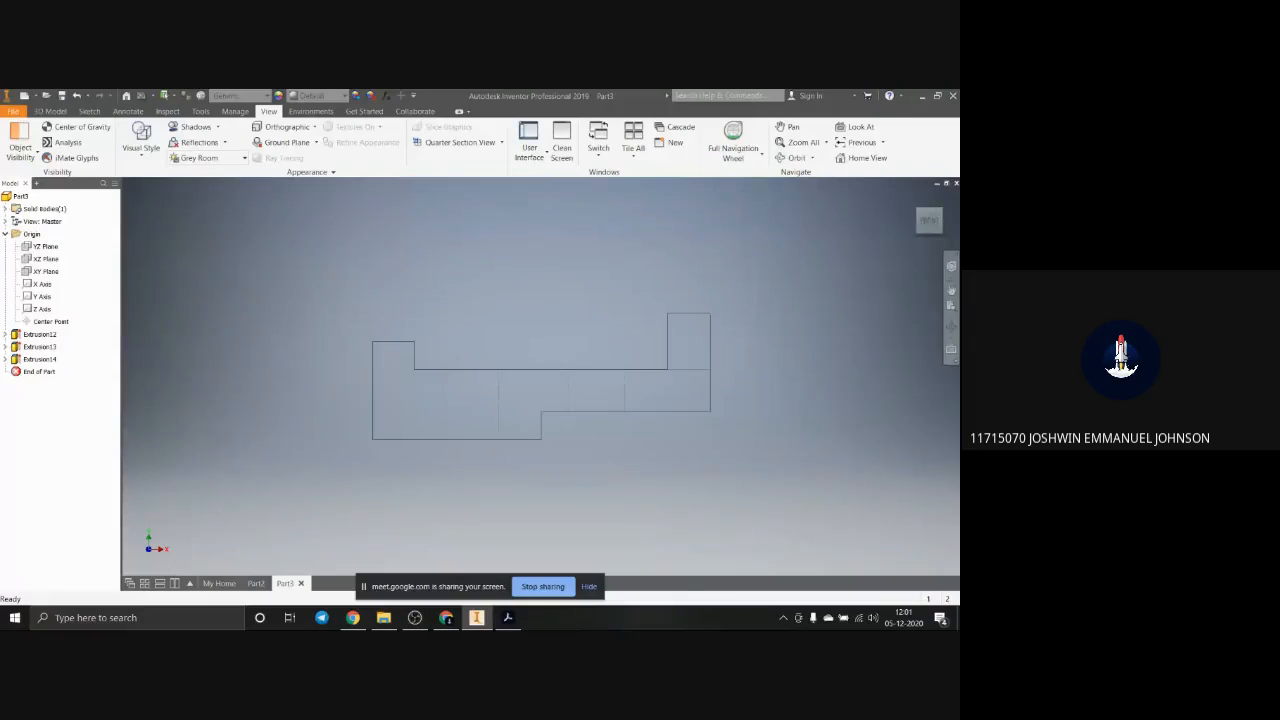
left_click(507, 617)
mouse_move(854, 227)
left_mouse_down()
mouse_move(193, 97)
mouse_move(158, 194)
mouse_move(191, 177)
mouse_move(739, 346)
mouse_move(585, 171)
mouse_move(238, 97)
mouse_move(159, 200)
mouse_move(2, 155)
left_mouse_up()
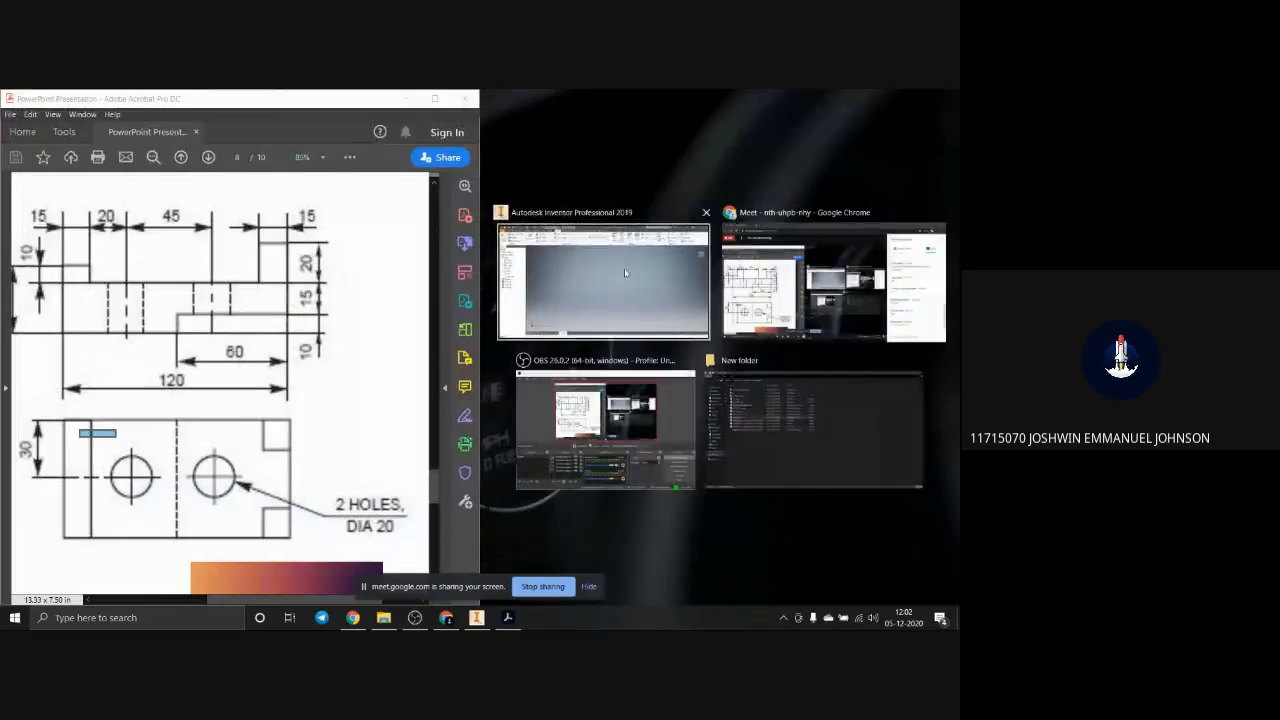
left_click(624, 268)
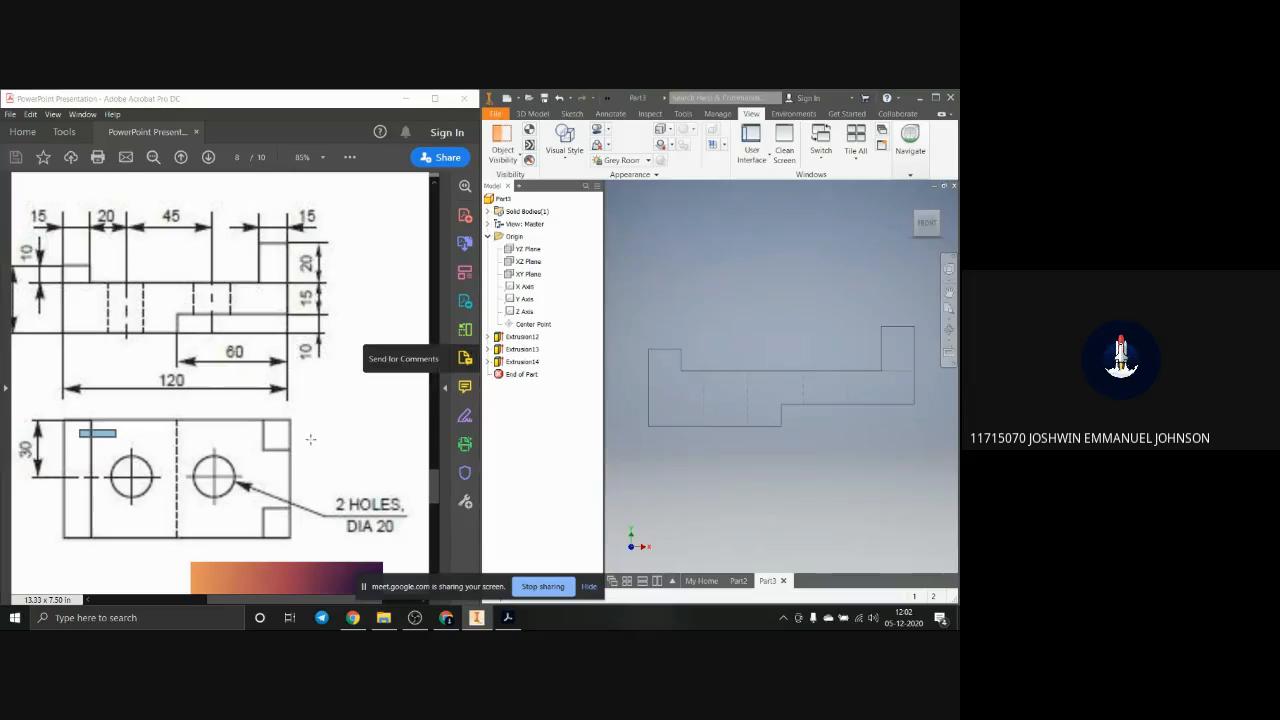
Step: Compare the block's top view and upright left view with the matching views in the PDF drawing
left_click(929, 209)
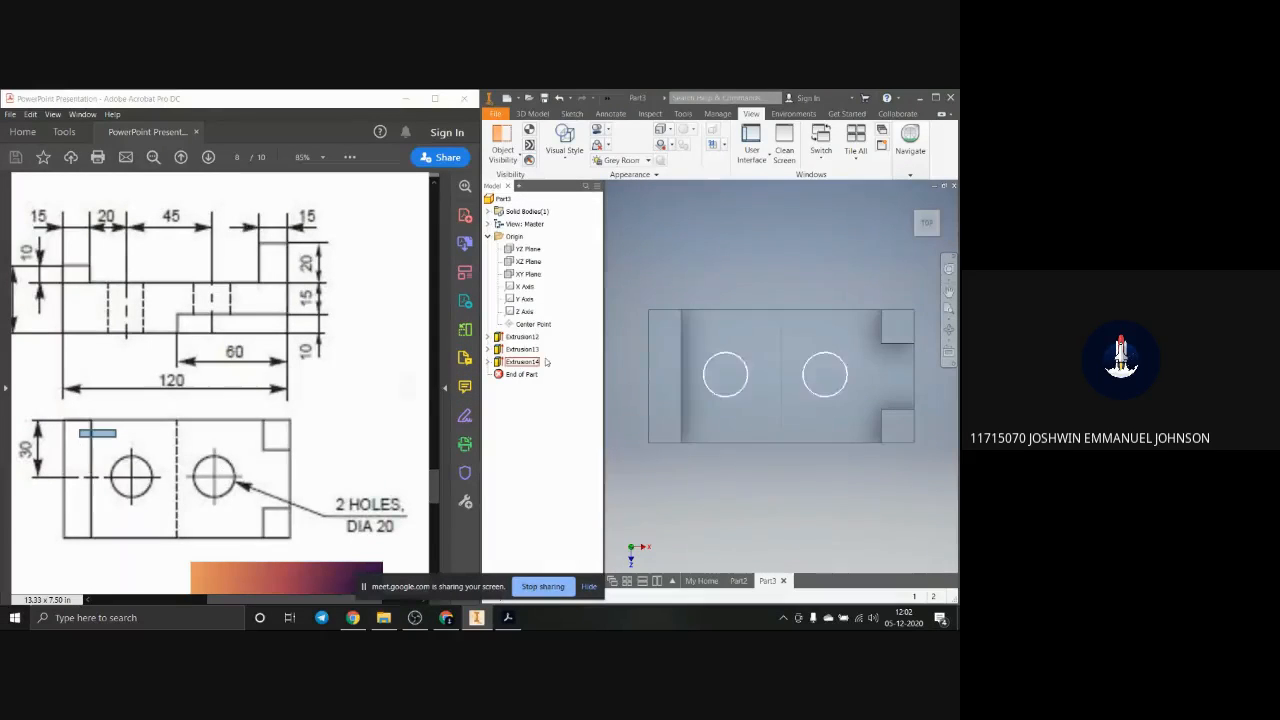
left_click(910, 226)
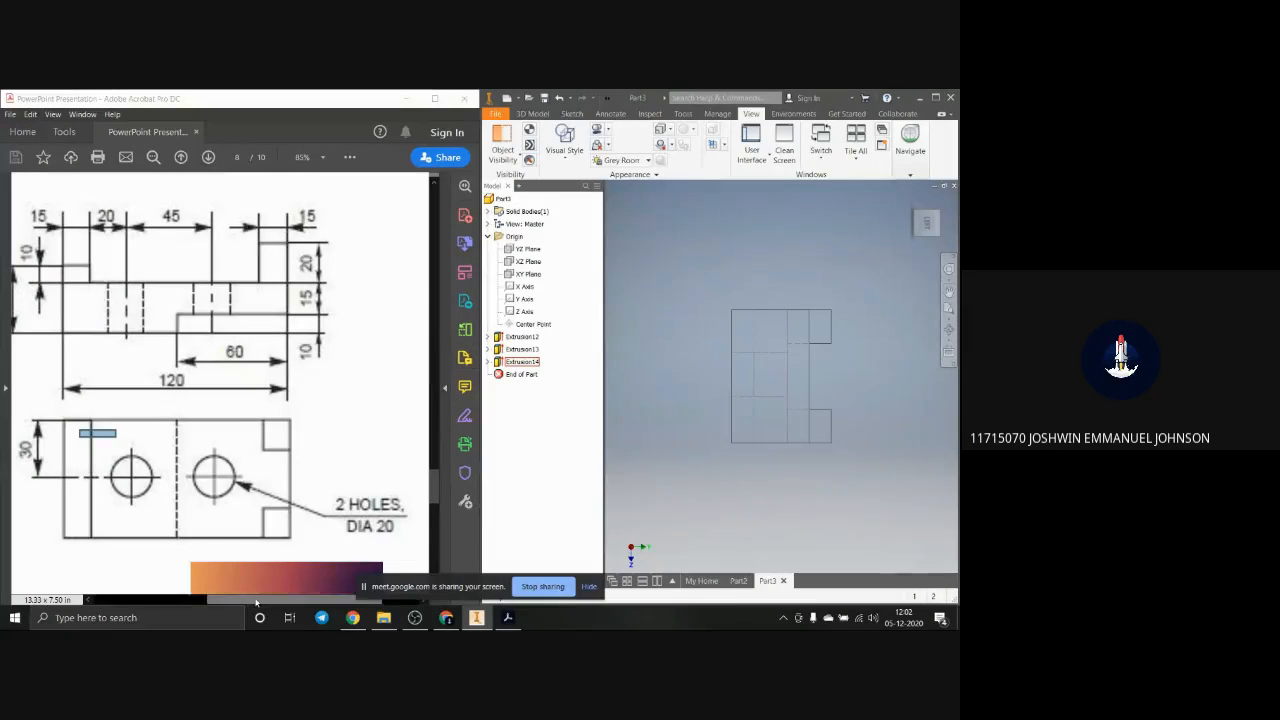
left_click_drag(250, 600, 134, 599)
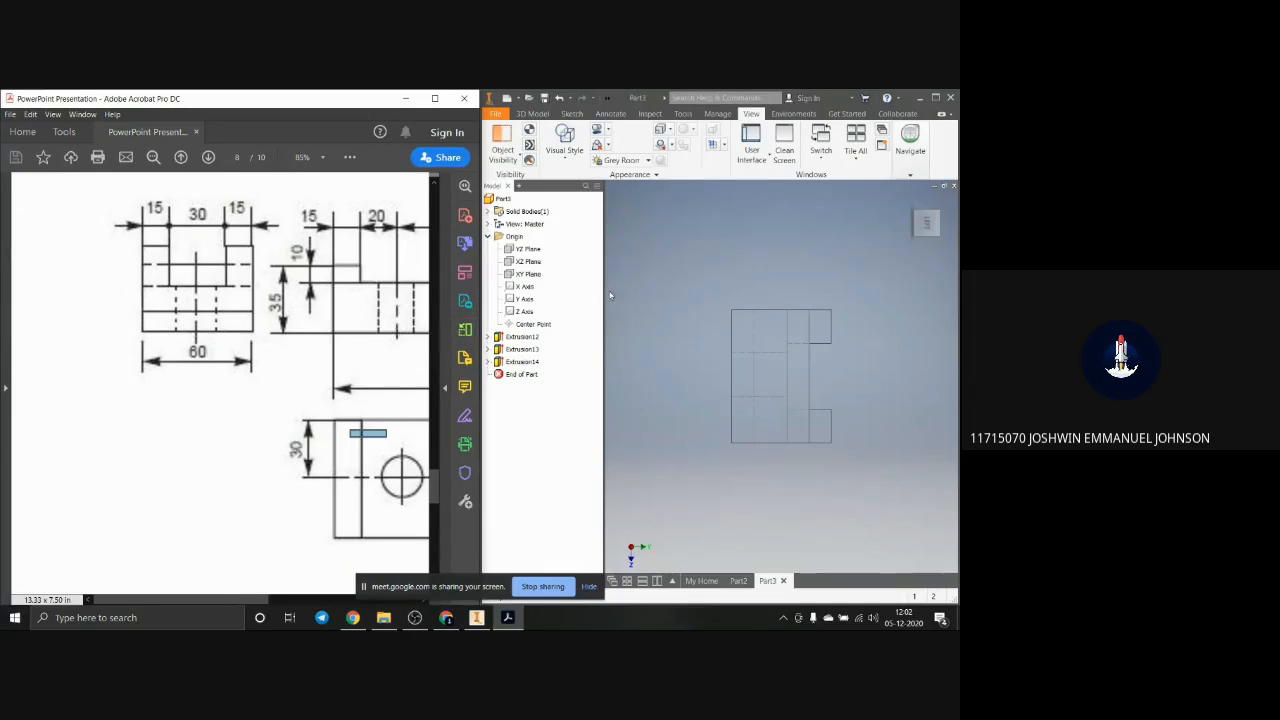
left_click(927, 212)
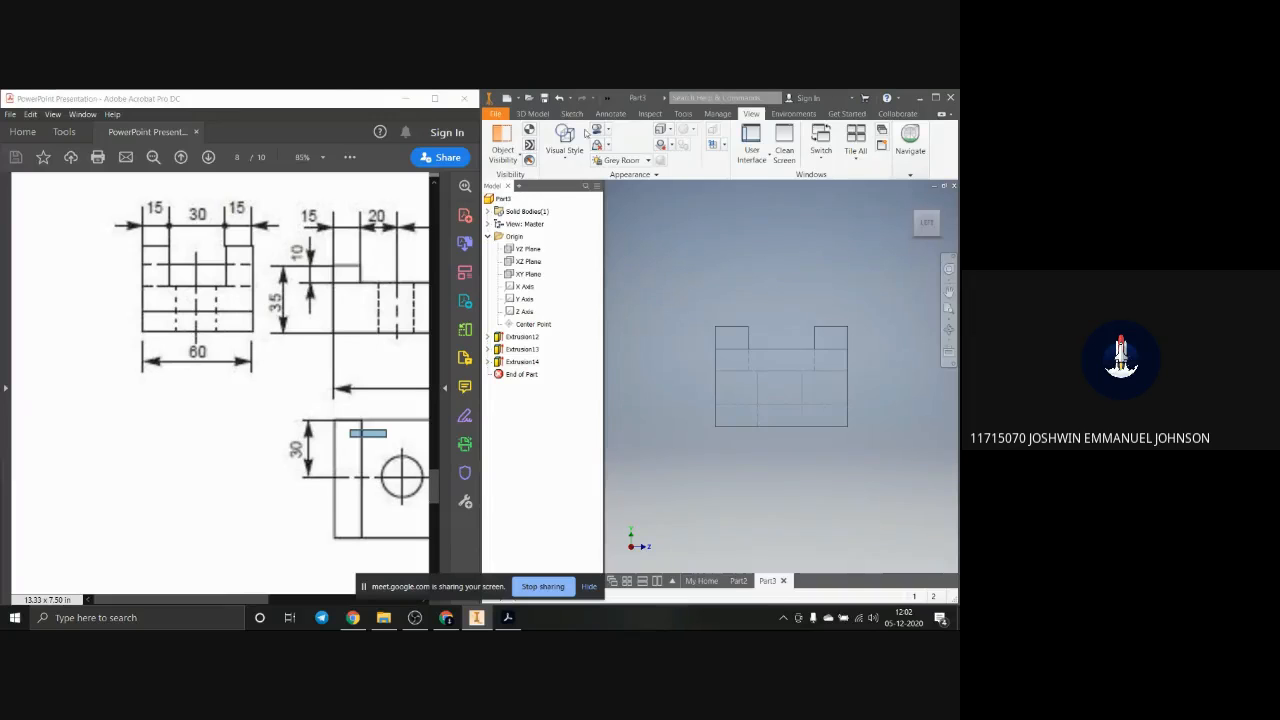
Step: Minimize the PDF window, maximize Inventor and set the block's visual style to Realistic
left_click(406, 98)
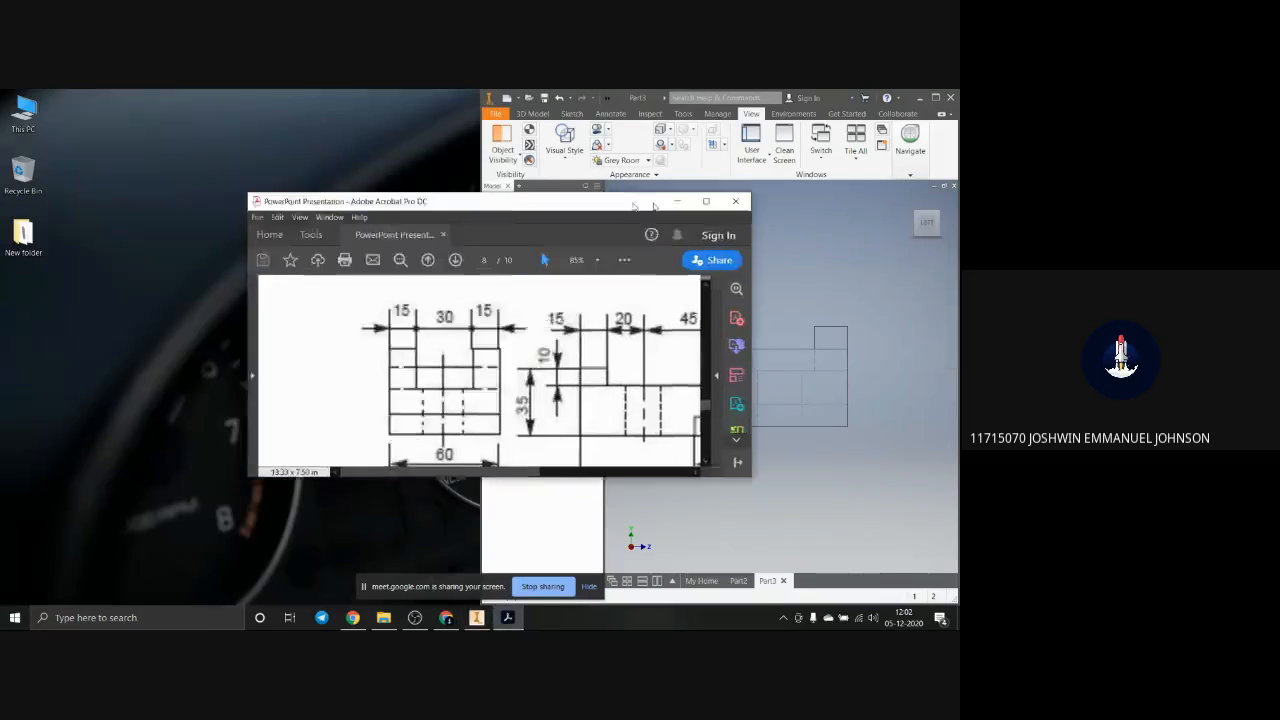
left_click(935, 97)
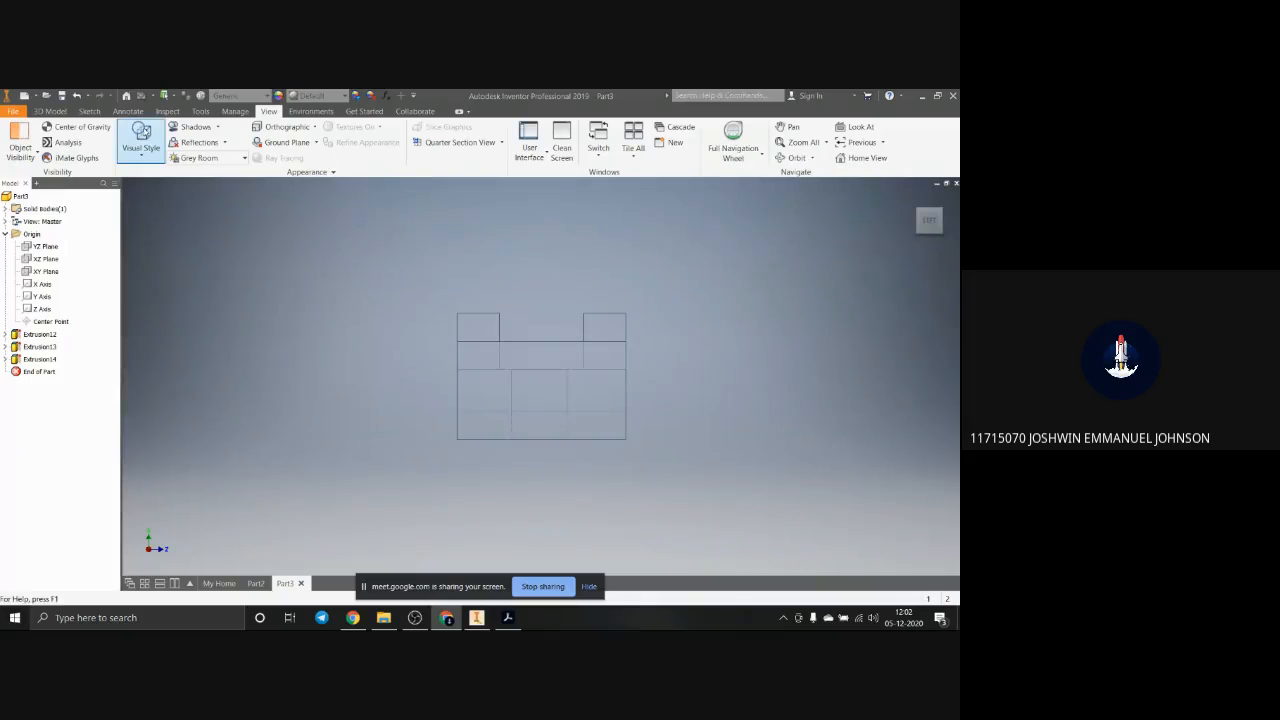
left_click(137, 148)
left_click(175, 185)
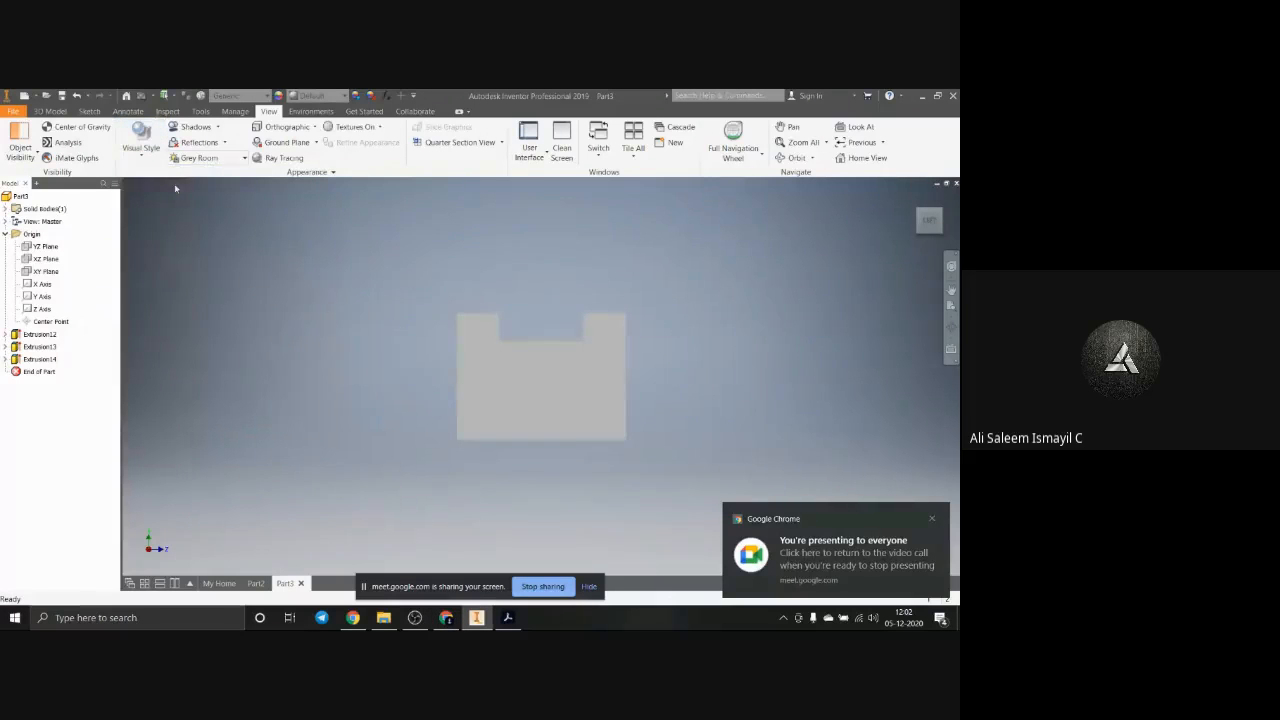
Step: Set the block's visual style to Shaded with Edges and display it in the home view
left_click(135, 150)
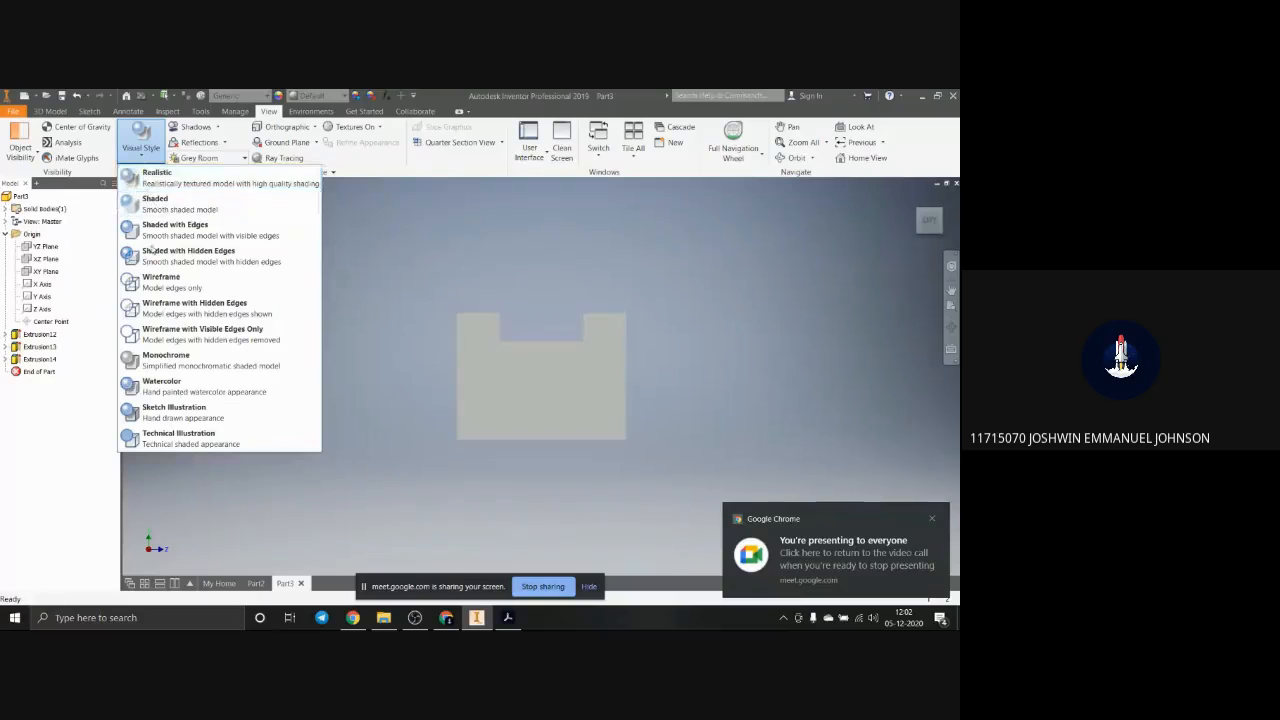
left_click(154, 237)
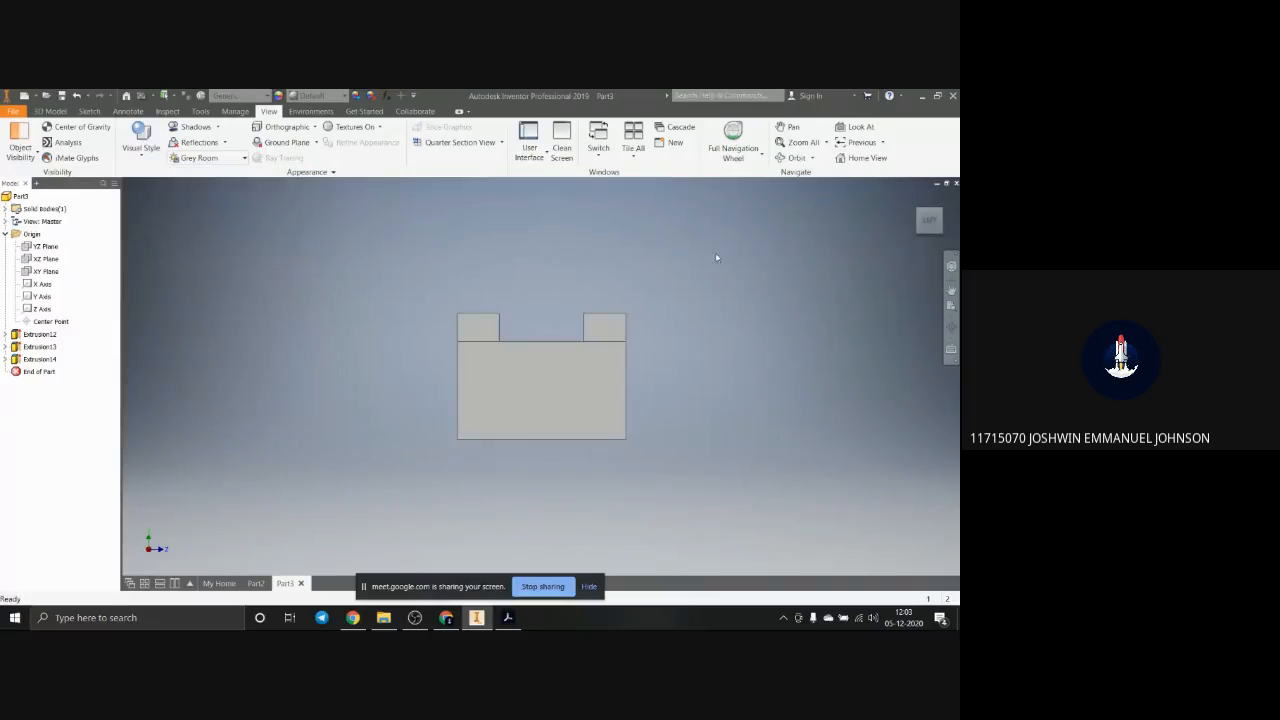
left_click(915, 204)
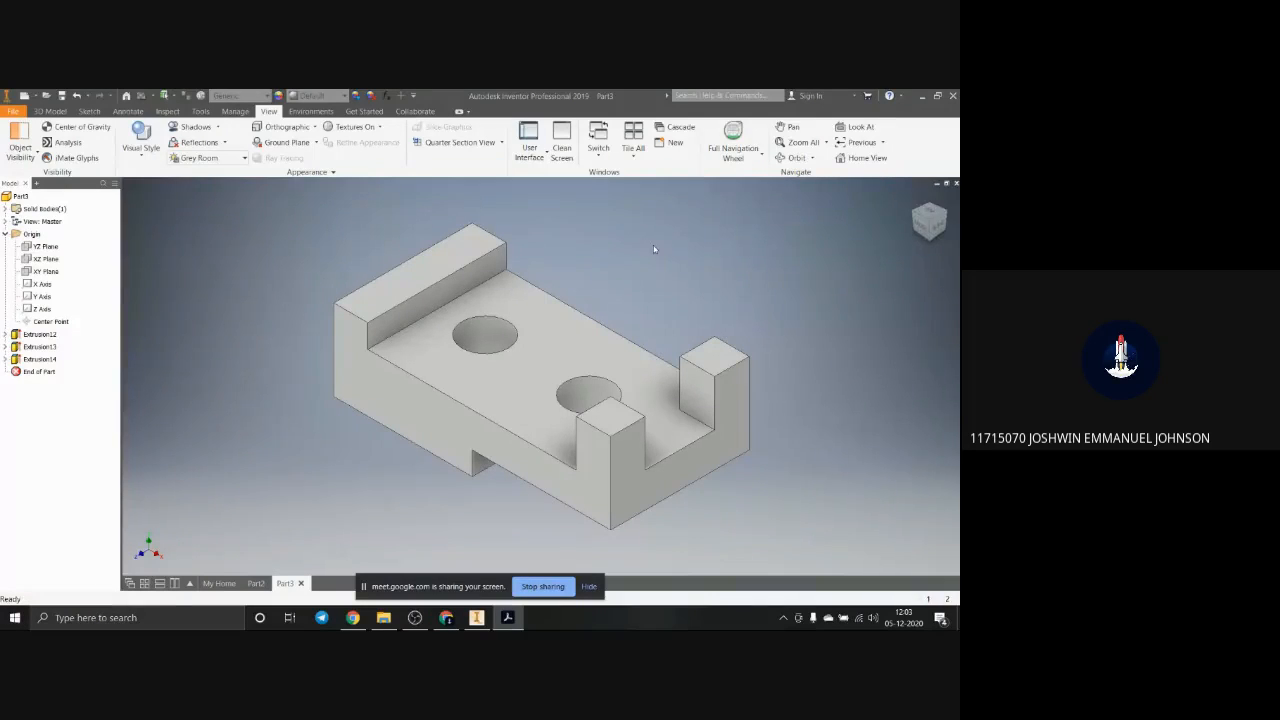
middle_click(694, 229)
Step: Delete all three extrusions of the block together with their sketches, leaving the part empty
left_click(38, 334)
left_click(38, 358, "shift")
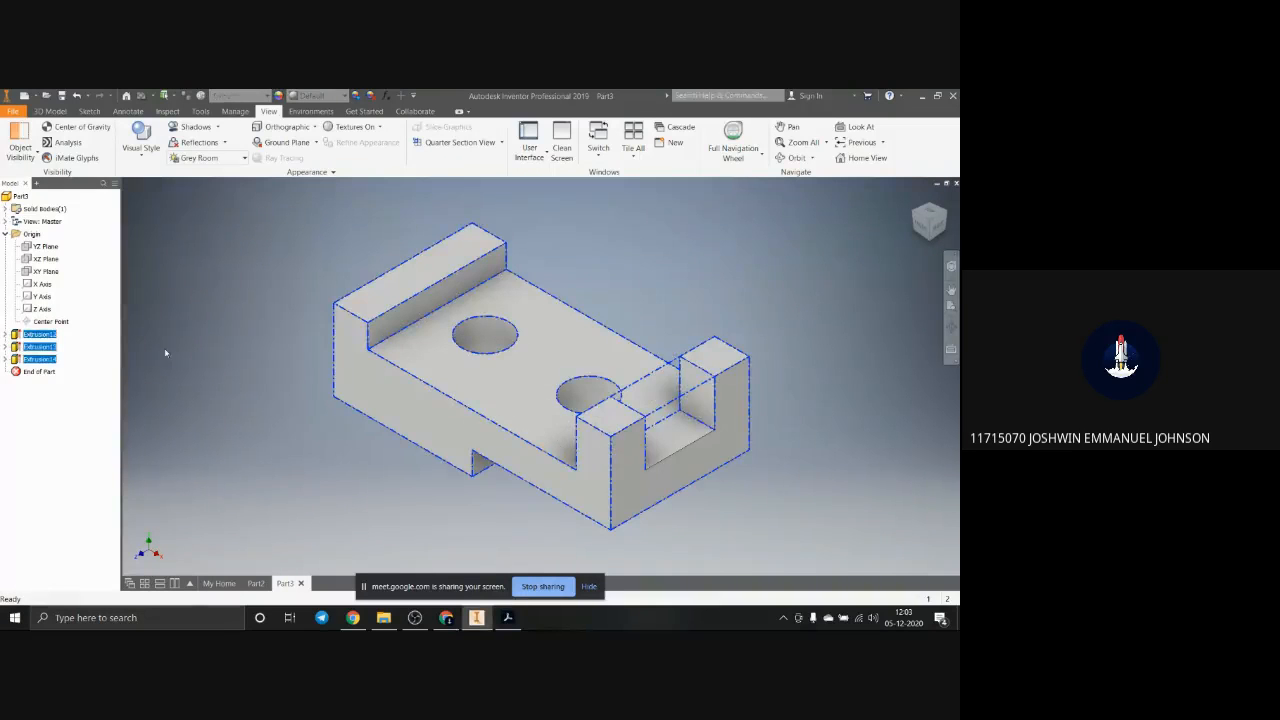
key("Delete")
left_click(141, 240)
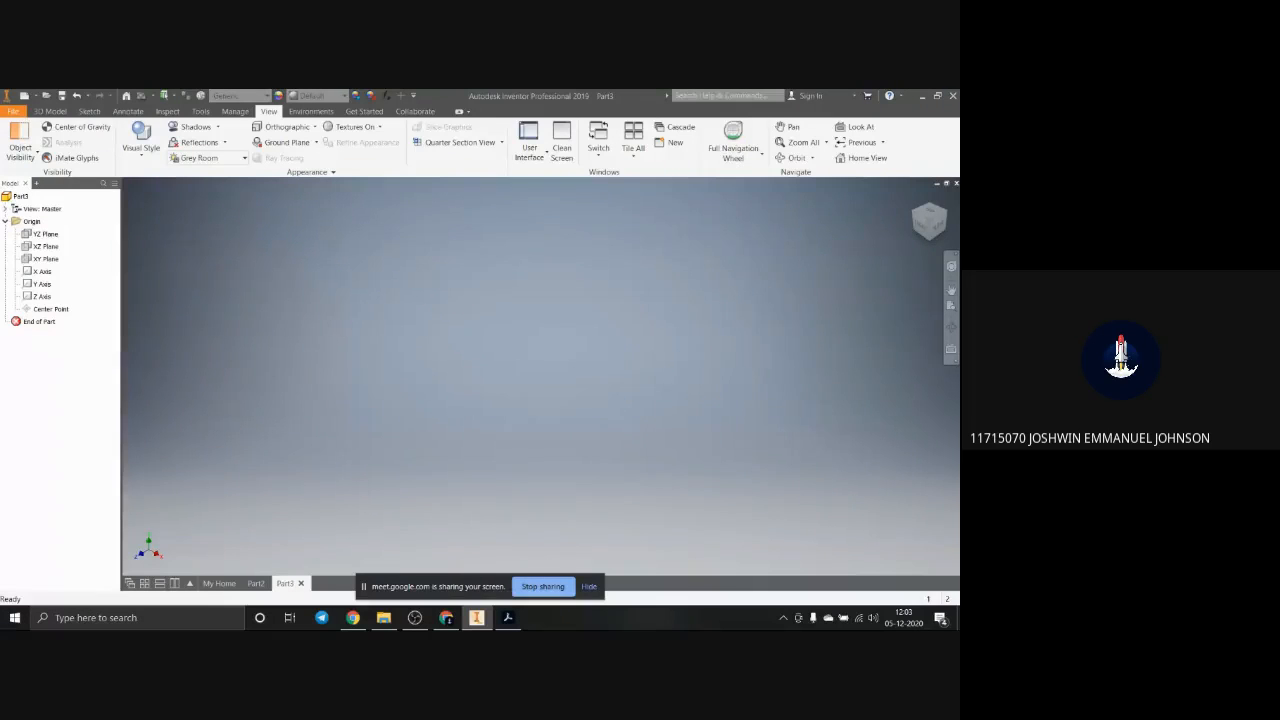
Step: Examine the flanged hollow cylinder and its half-section view on page 9 of the PDF in Acrobat, then return to Inventor
left_click_drag(959, 200, 425, 90)
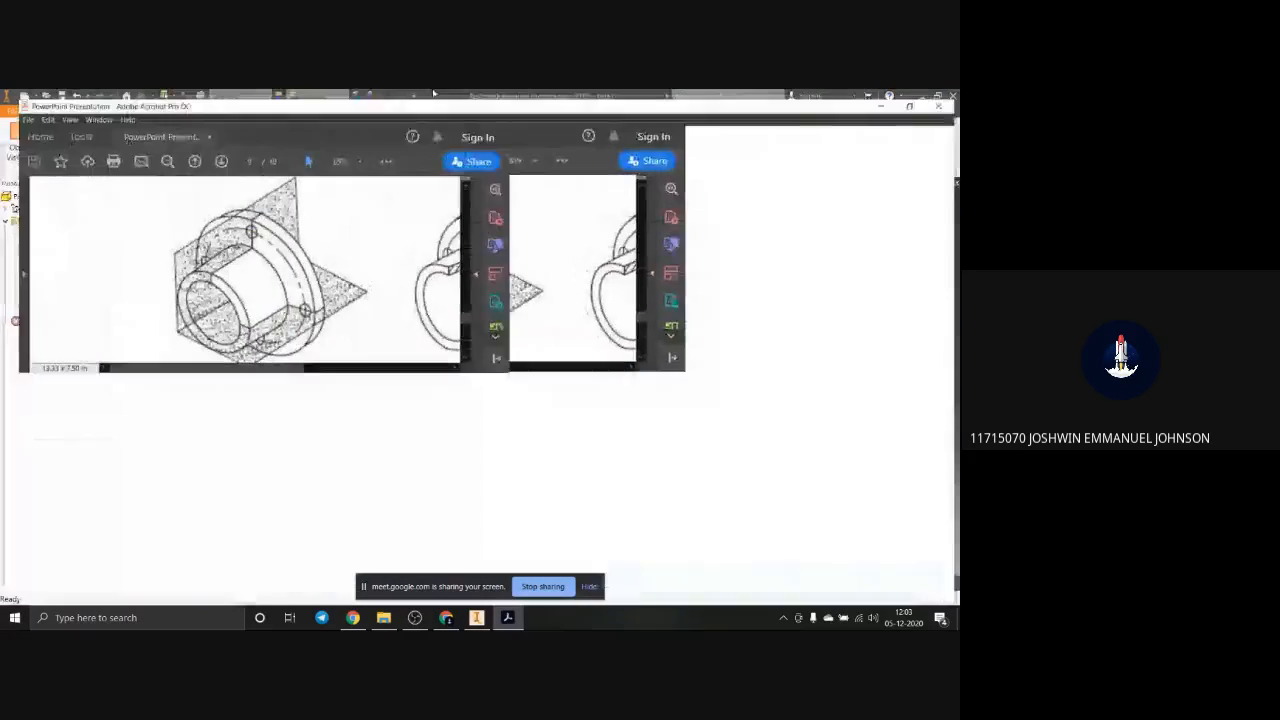
scroll(421, 468, "down", 1)
scroll(421, 468, "up", 1)
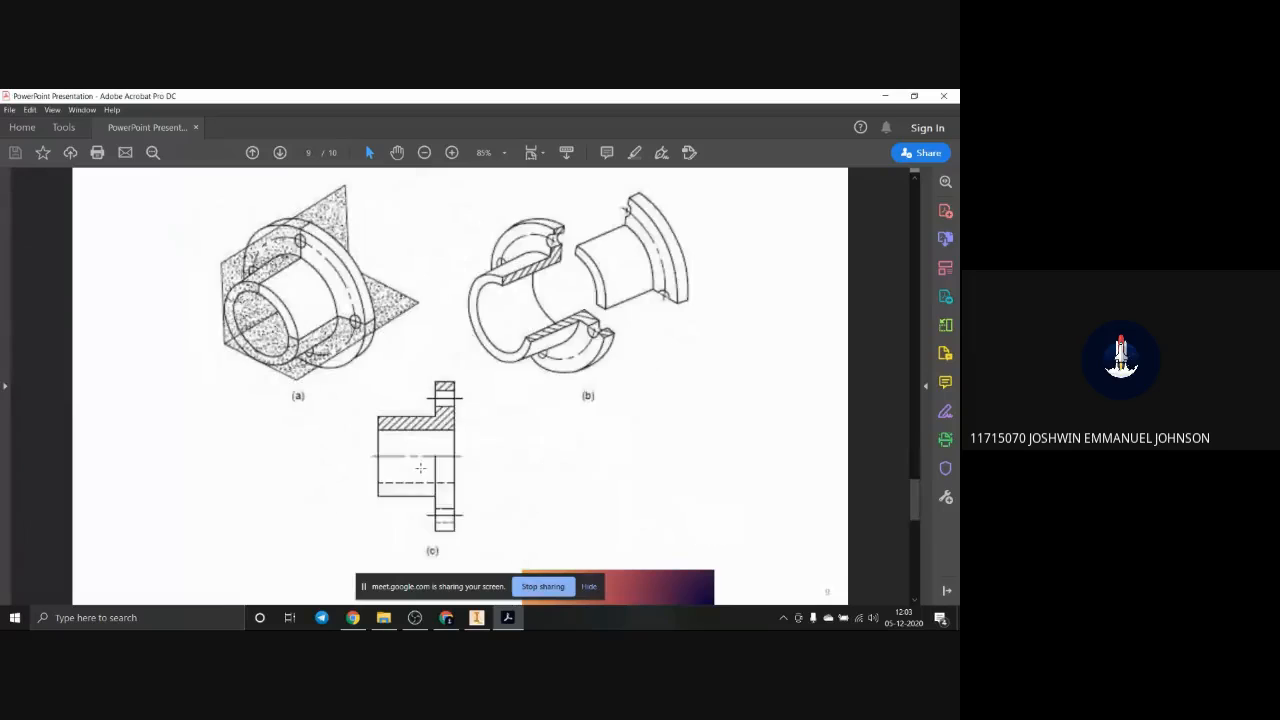
scroll(421, 473, "down", 1, "ctrl")
scroll(421, 472, "up", 1, "ctrl")
scroll(421, 472, "down", 1, "ctrl")
scroll(421, 472, "up", 1, "ctrl")
left_click(885, 96)
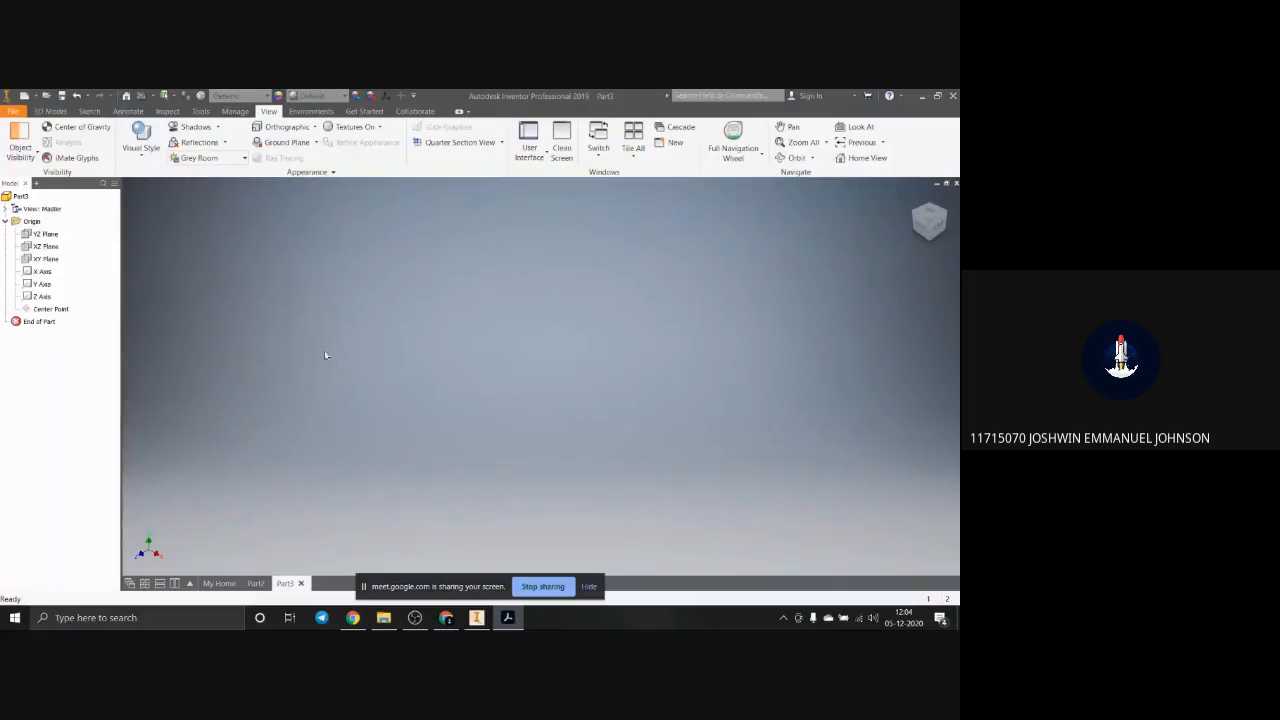
Step: Start a new 2D sketch on the YZ plane
left_click(50, 111)
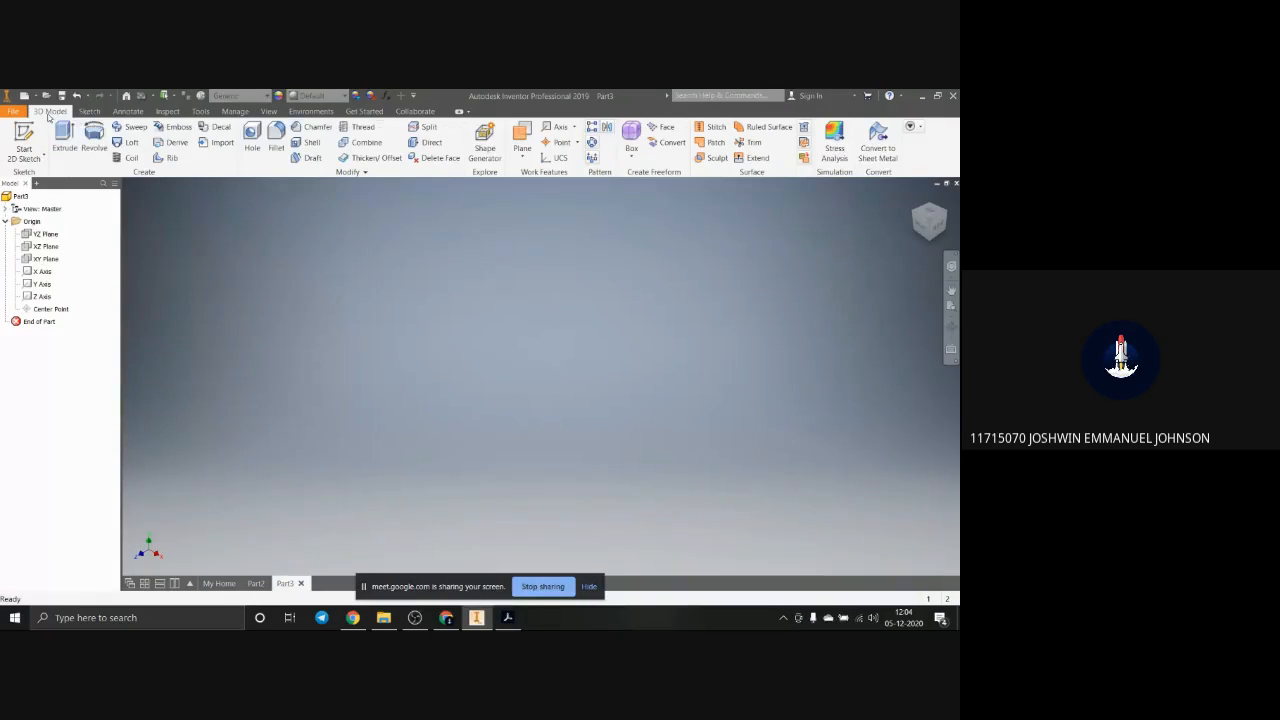
left_click(89, 111)
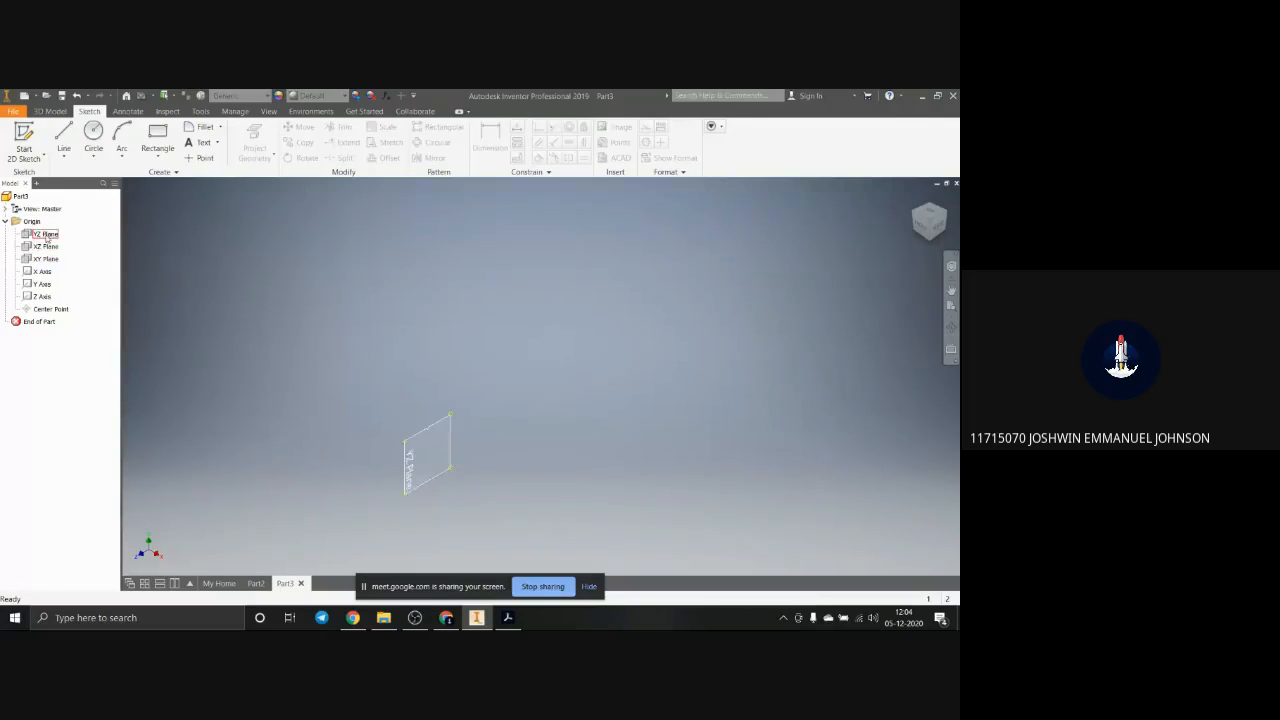
left_click(46, 238)
left_click(436, 448)
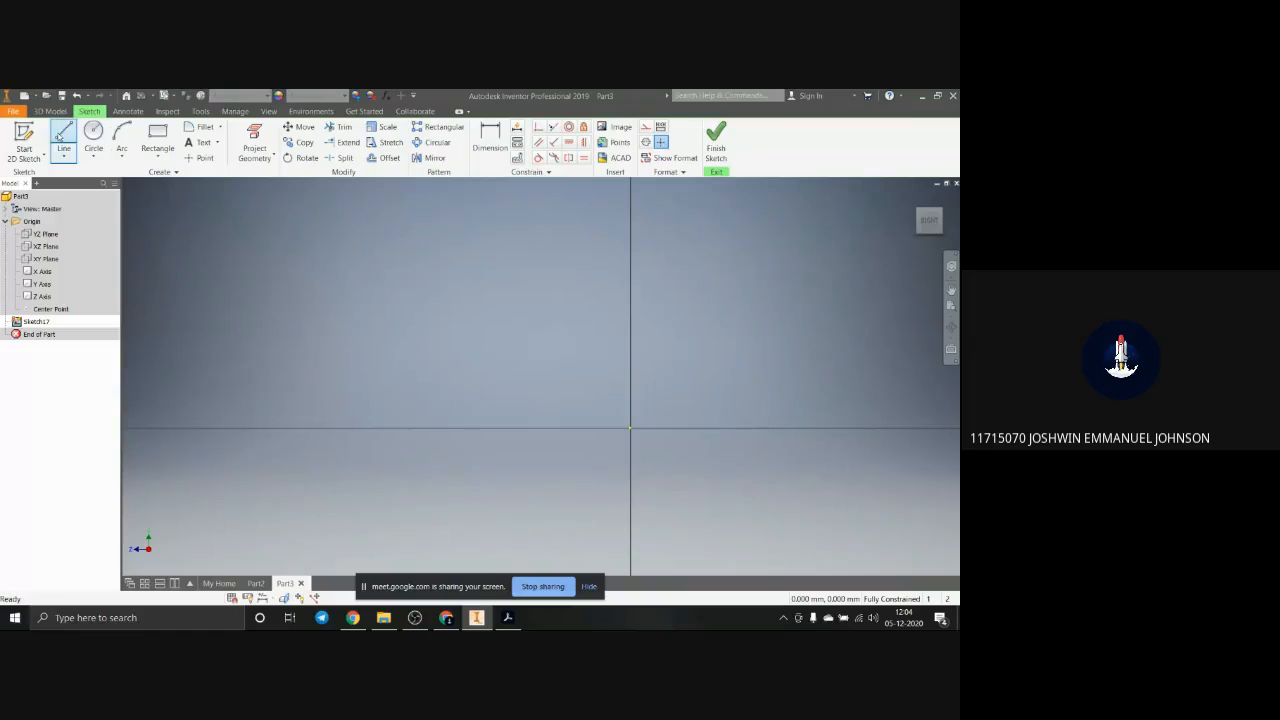
Step: Sketch an L-shaped profile above the origin, upright leg about 81 mm wide and 177 mm high, base about 107 mm thick, and trim the overhanging ends
left_click(63, 135)
left_click(717, 346)
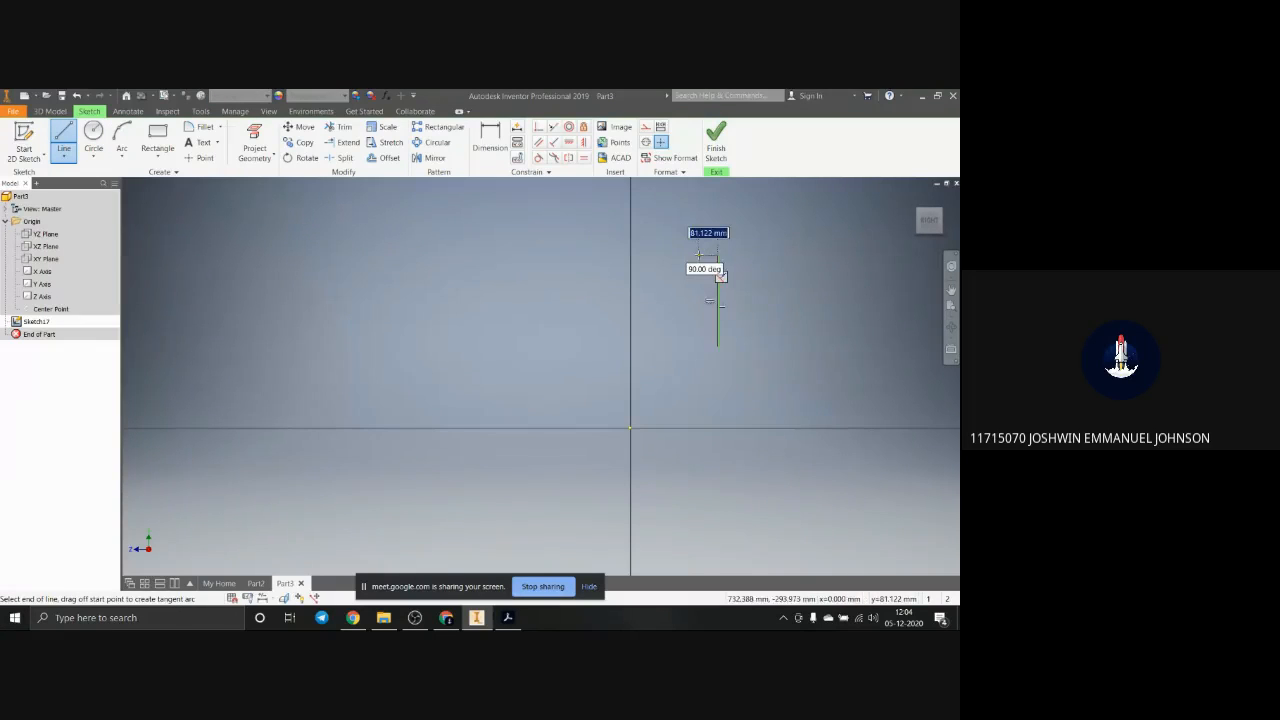
left_click(717, 256)
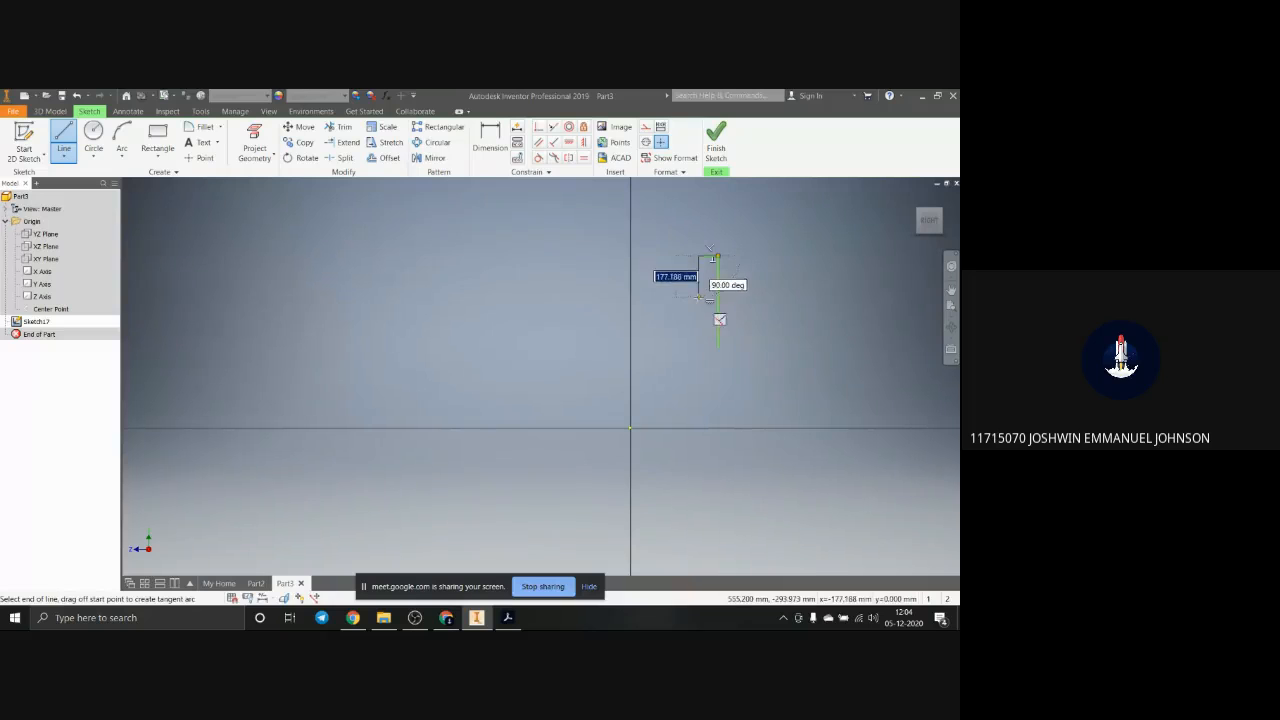
left_click(698, 256)
left_click(698, 297)
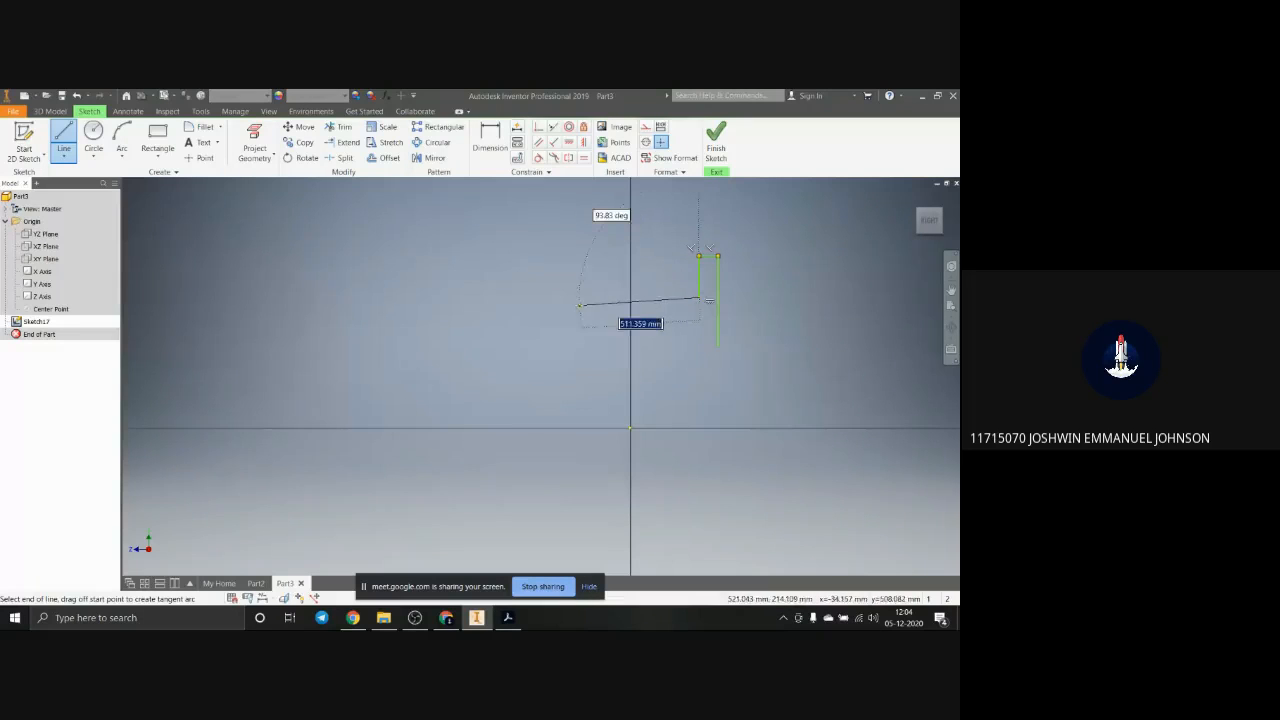
left_click(575, 297)
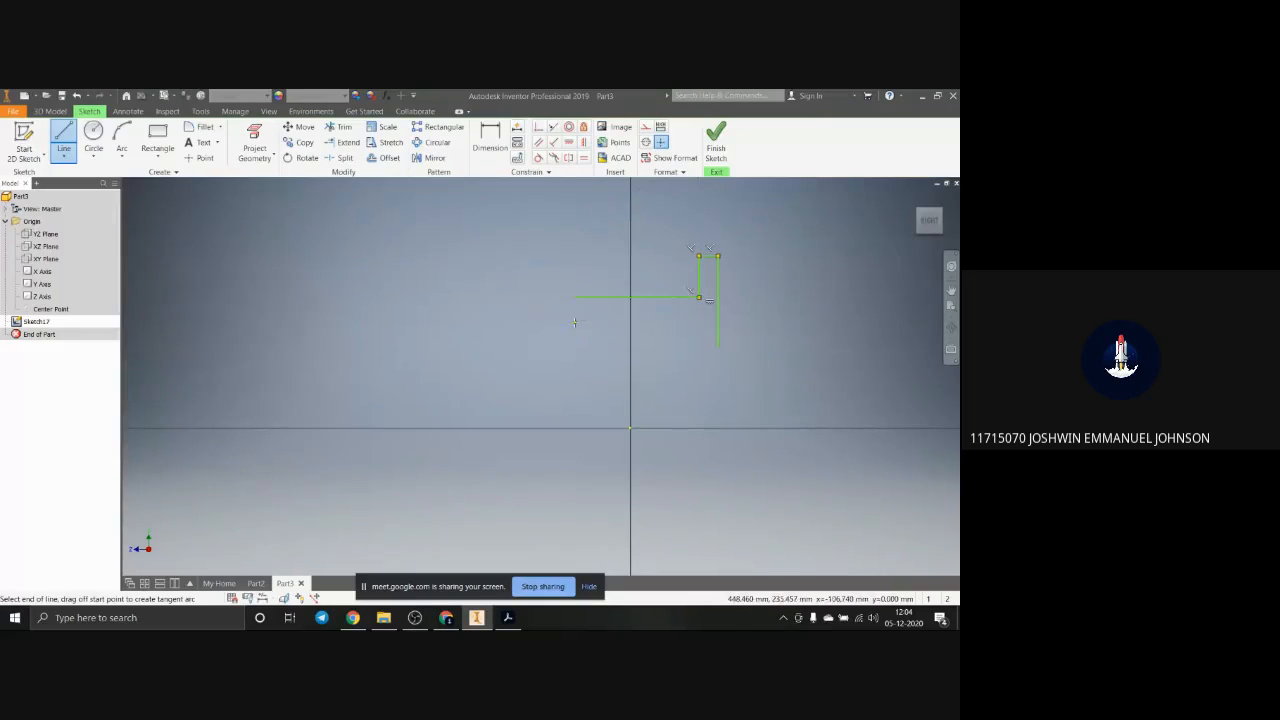
left_click(737, 322)
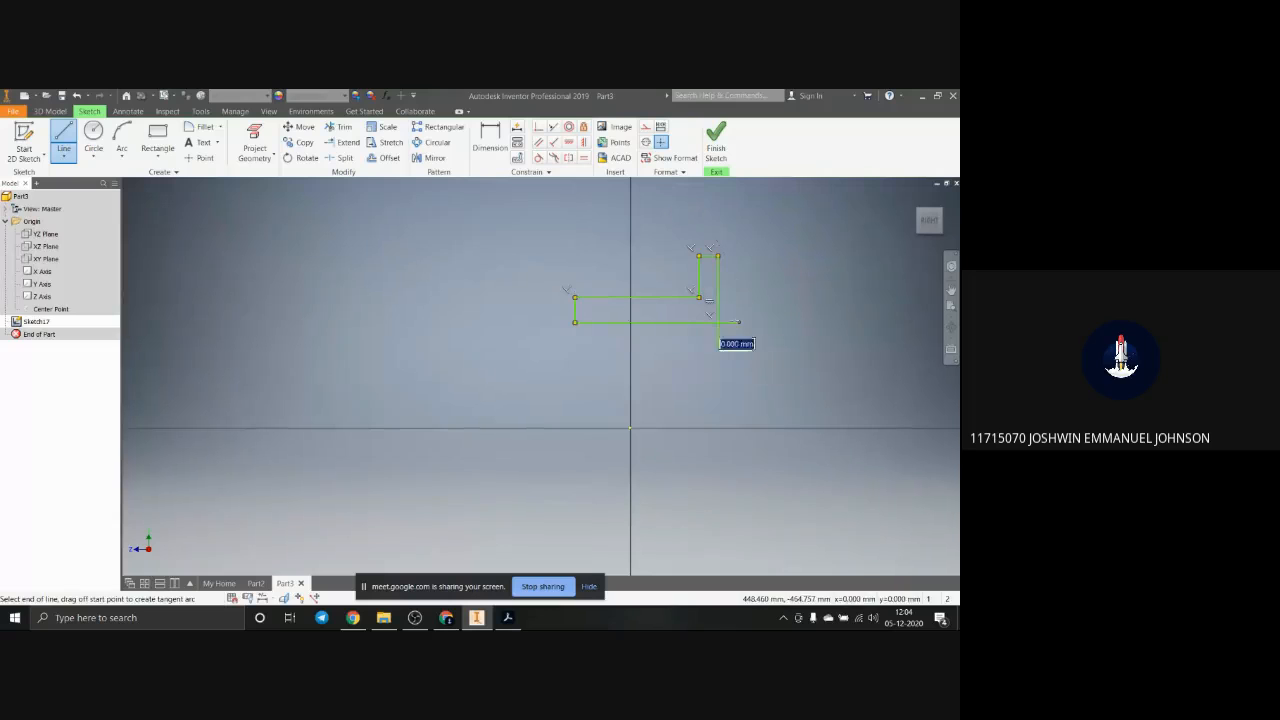
left_click(346, 135)
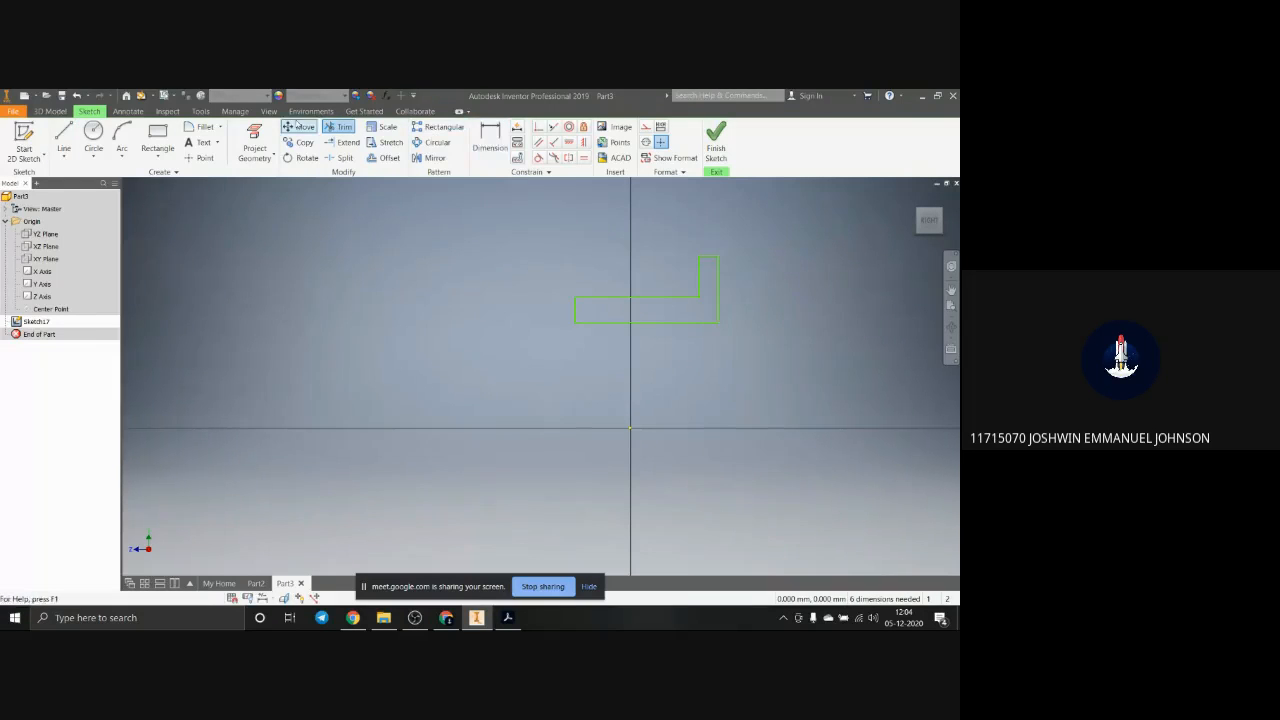
Step: Draw a horizontal construction line about 1067 mm long between the L-shaped profile and the horizontal sketch axis
left_click(64, 138)
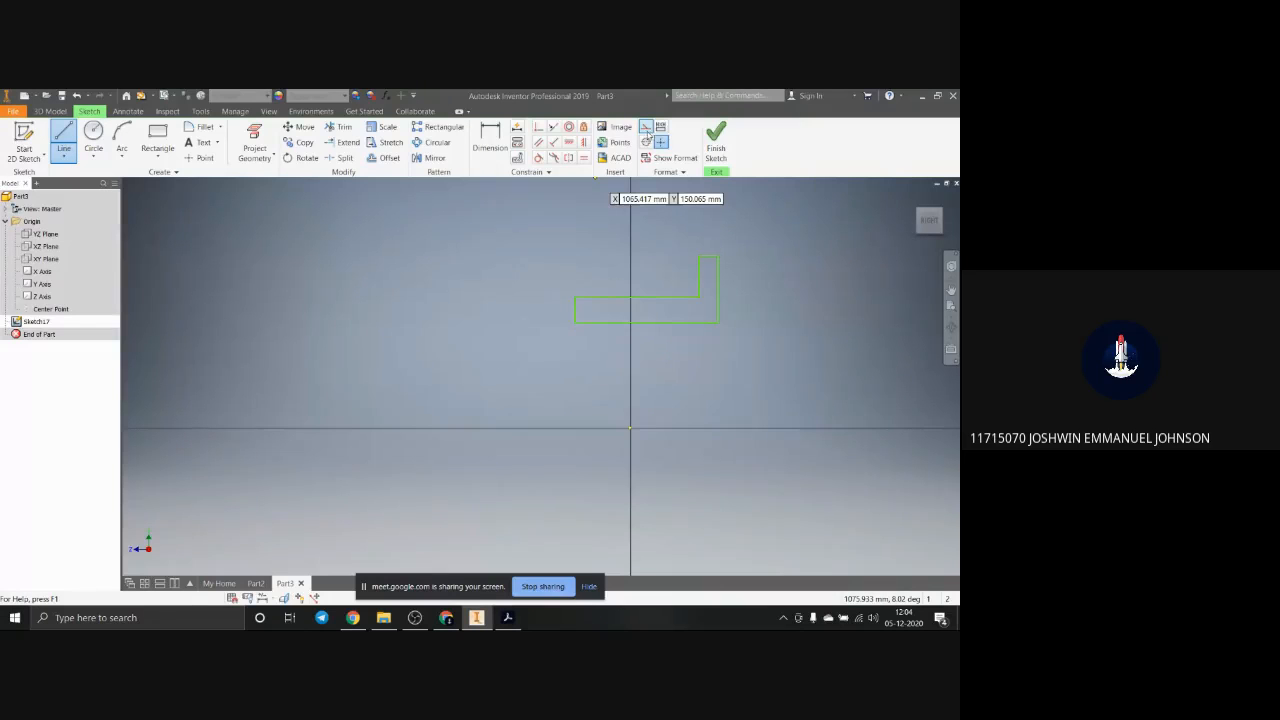
left_click(648, 134)
left_click(533, 379)
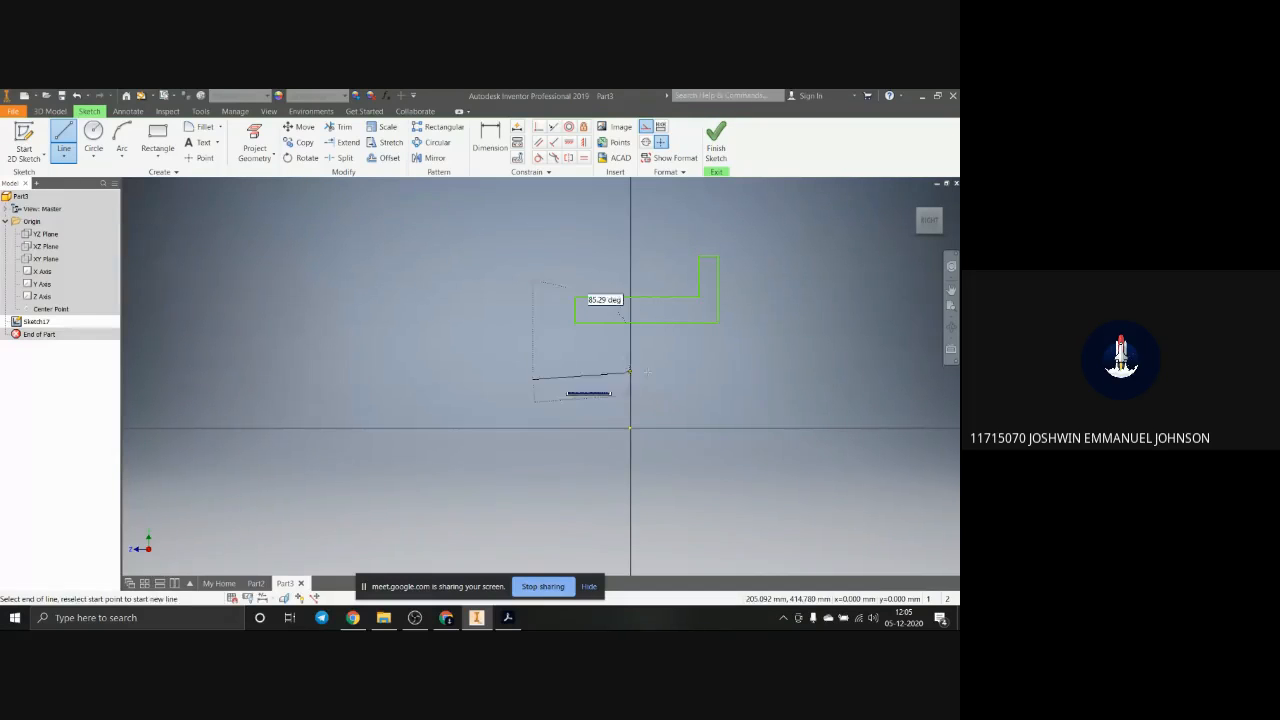
left_click(783, 379)
key("Escape")
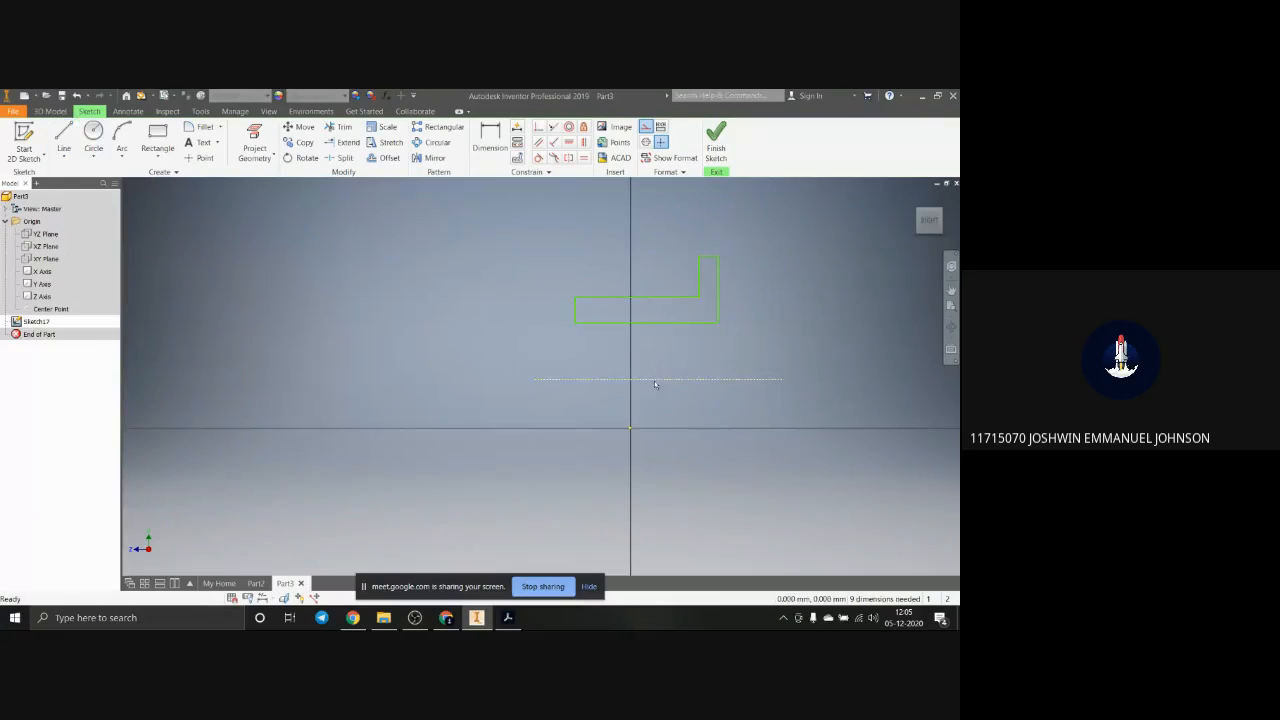
scroll(651, 384, "down", 10)
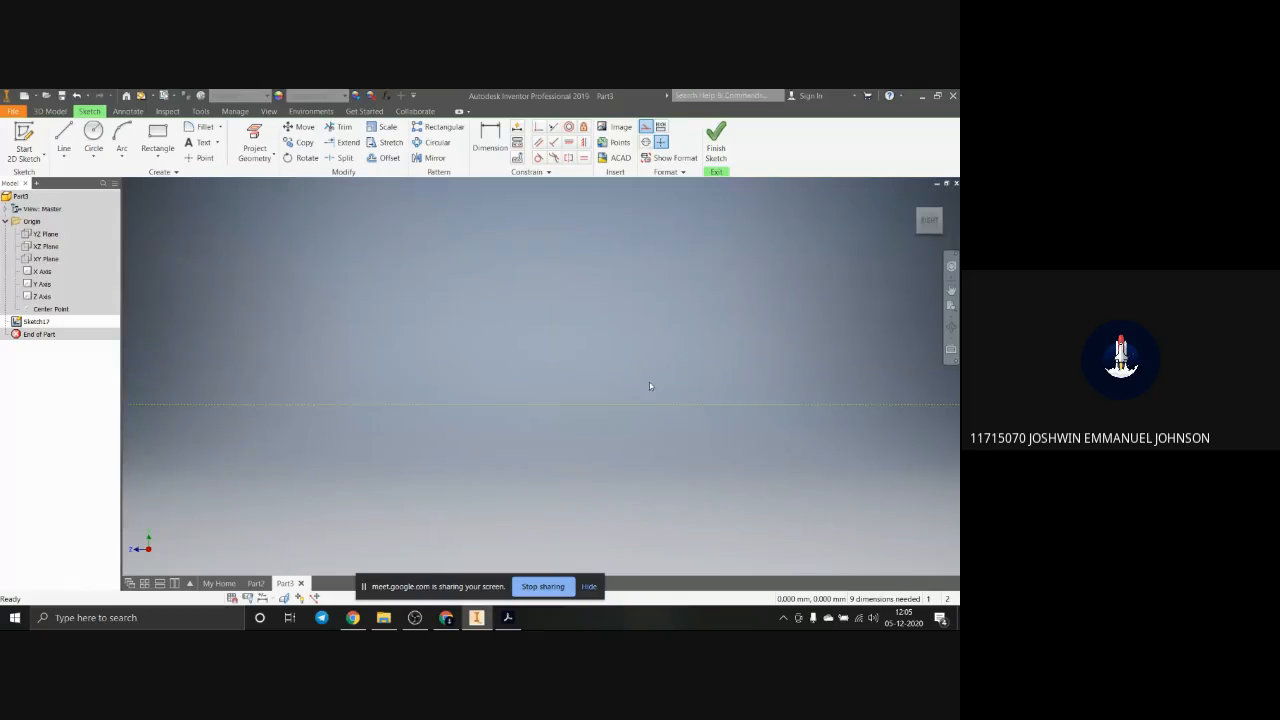
scroll(649, 383, "up", 10)
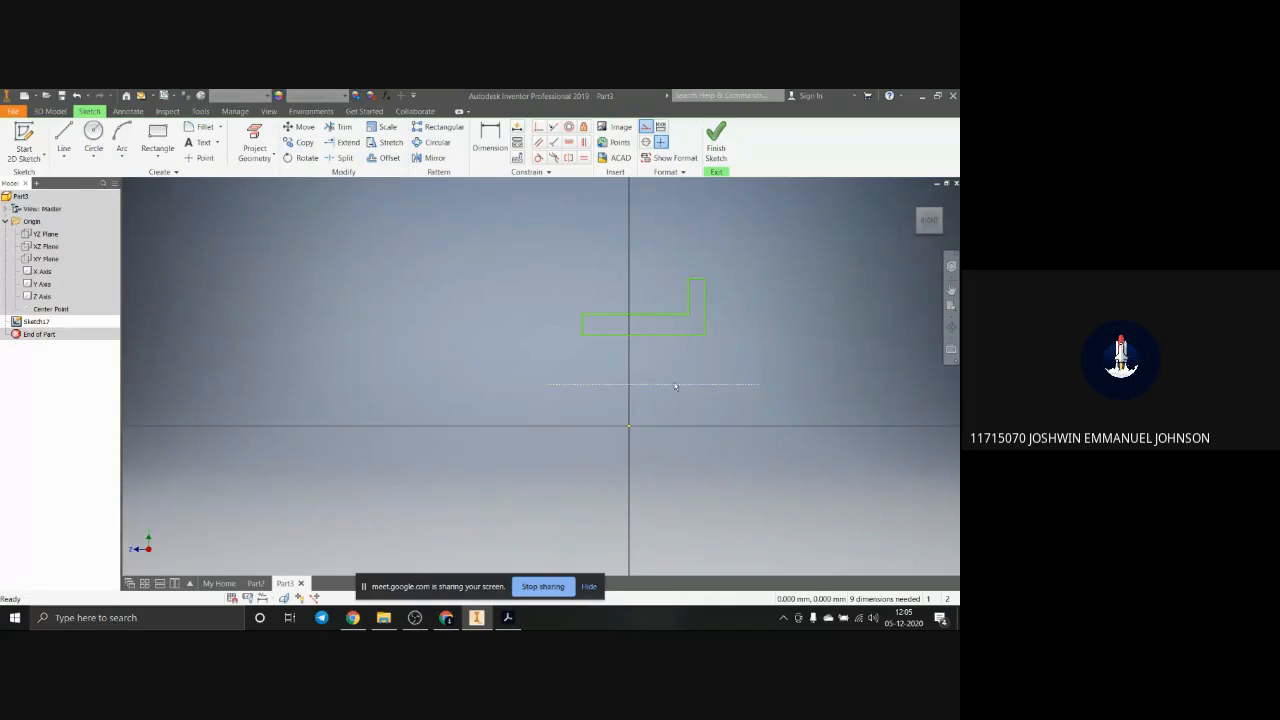
Step: Set up a full Revolve of the L-shaped profile about the horizontal construction line
left_click(45, 112)
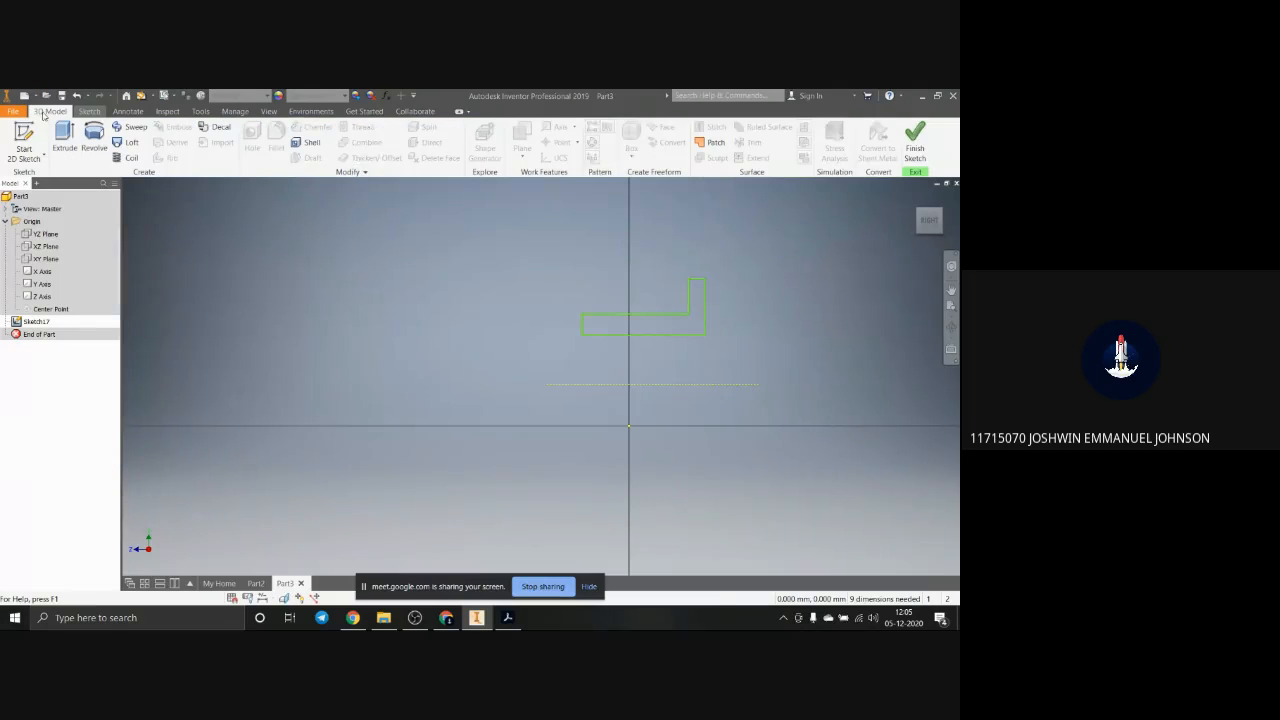
left_click(90, 147)
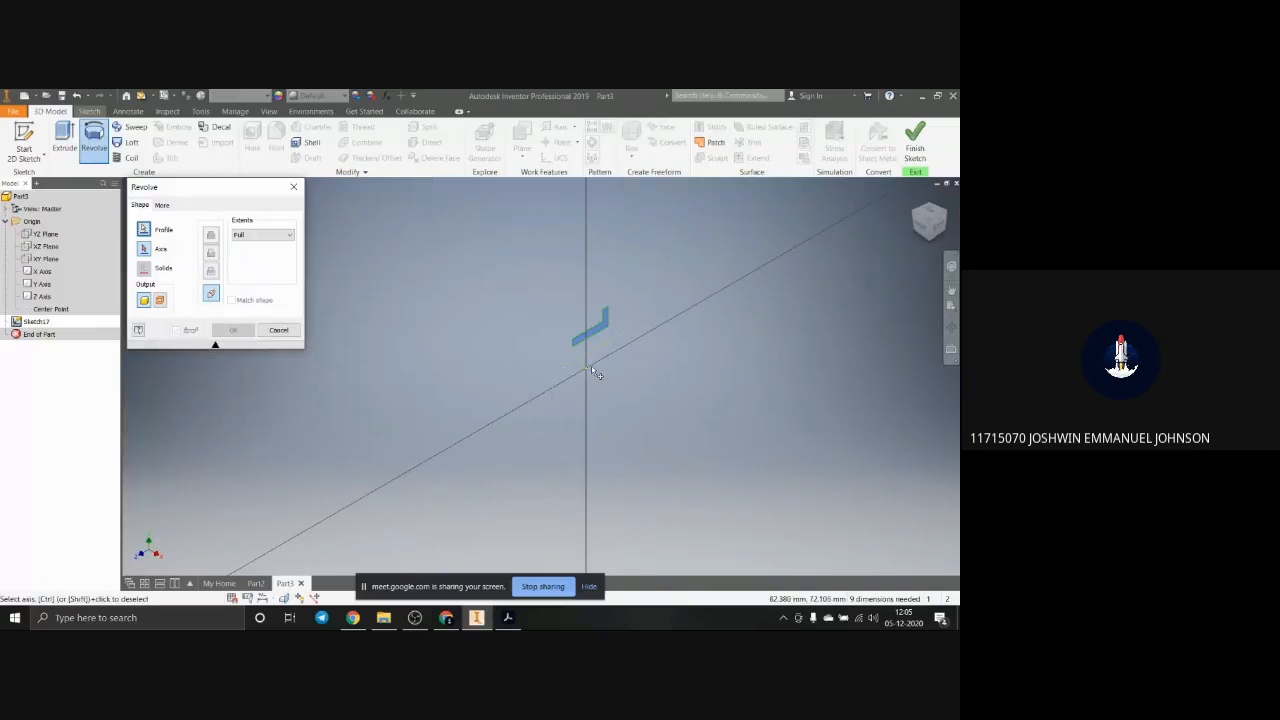
left_click(144, 230)
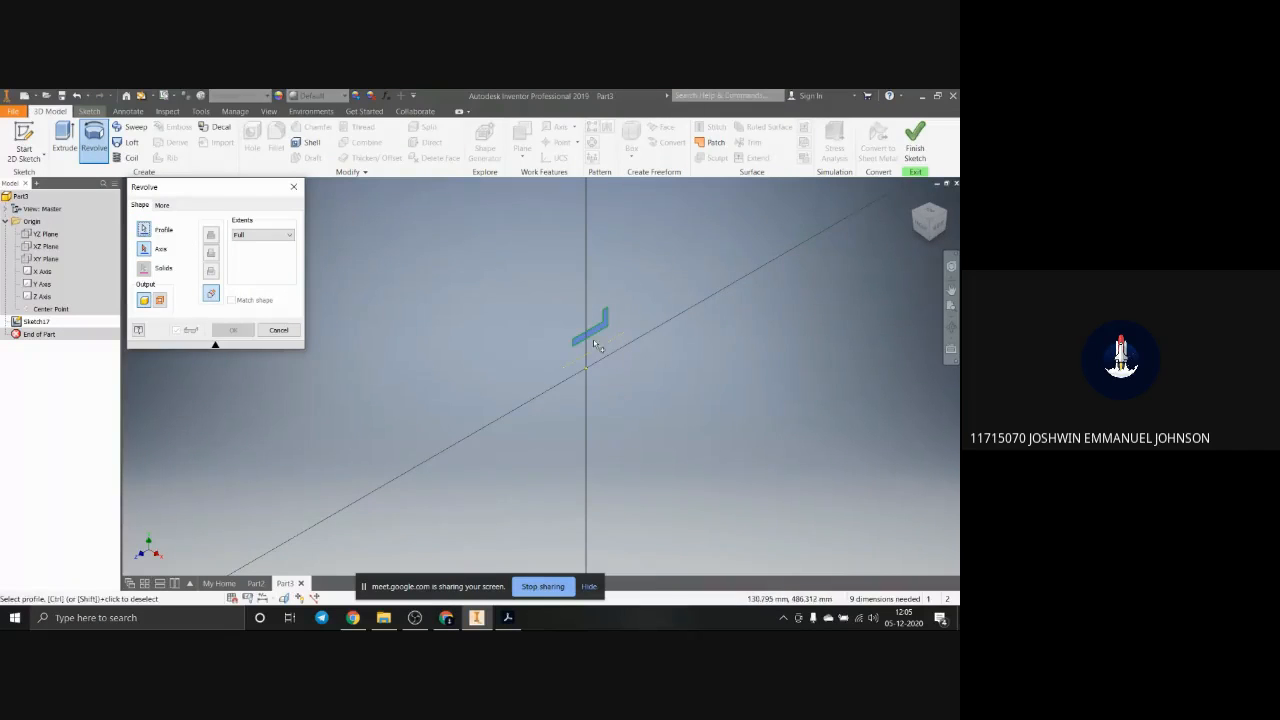
scroll(594, 345, "up", 5)
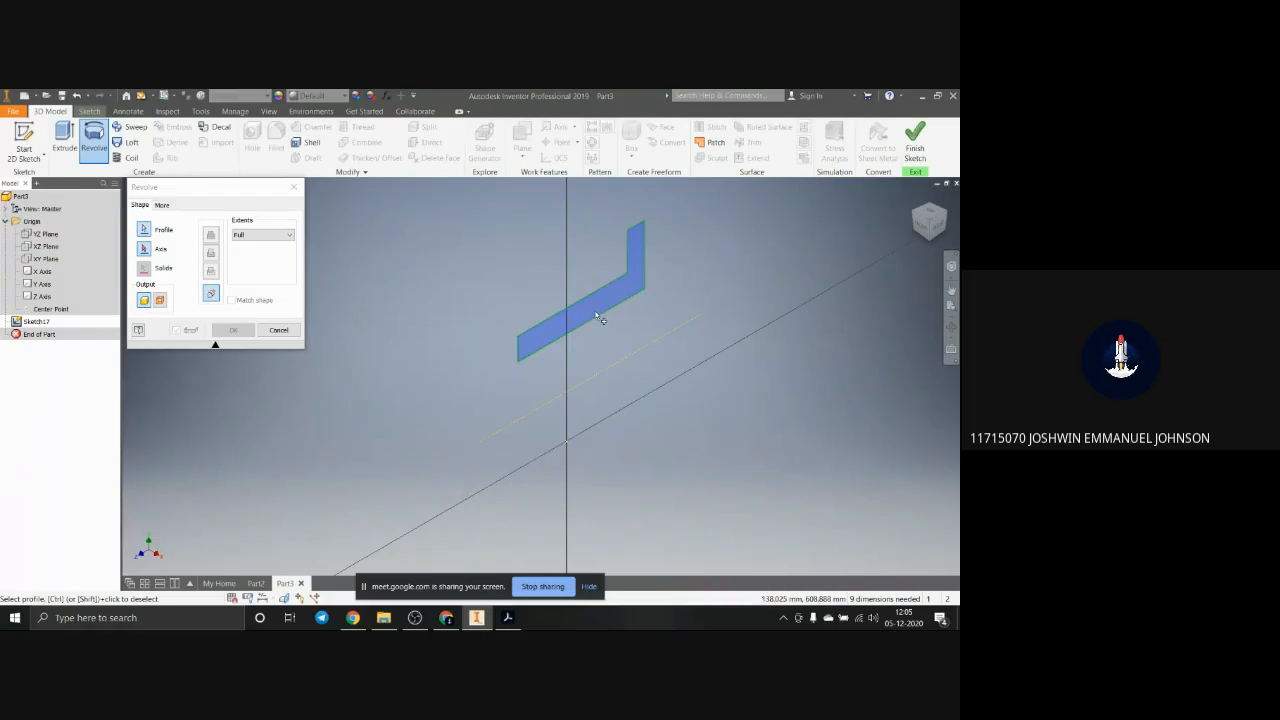
left_click(144, 249)
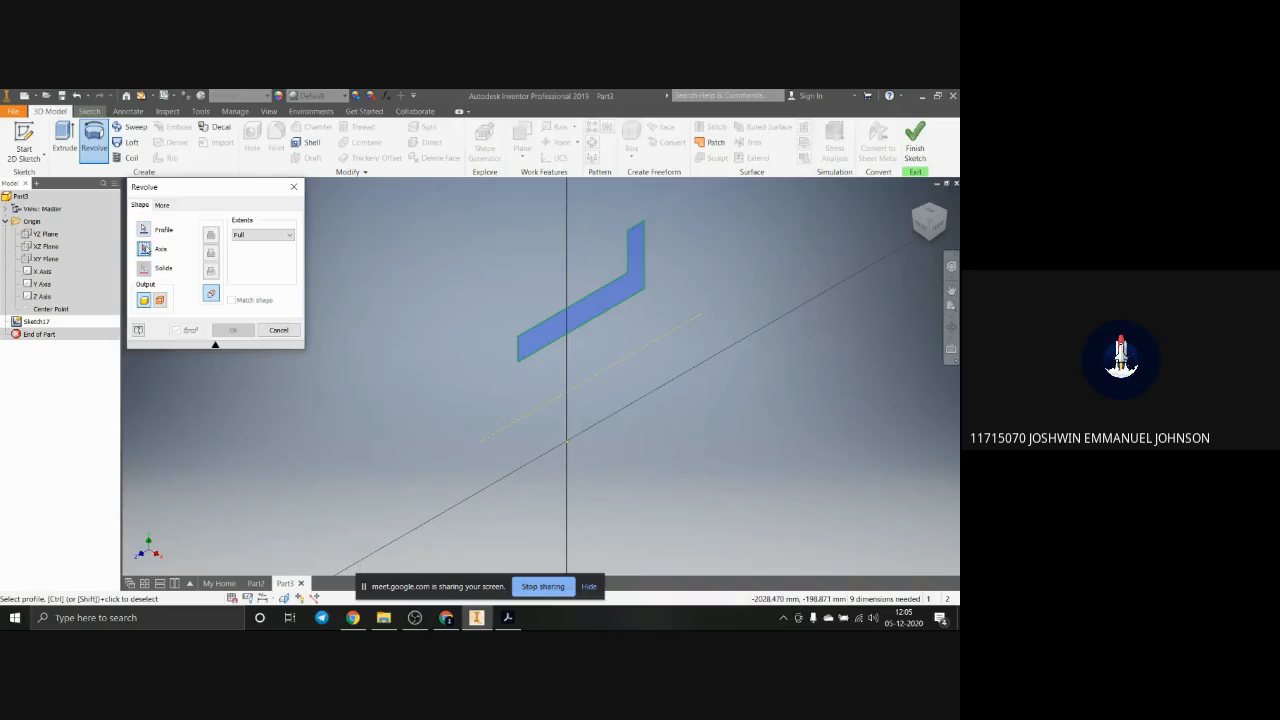
left_click(627, 362)
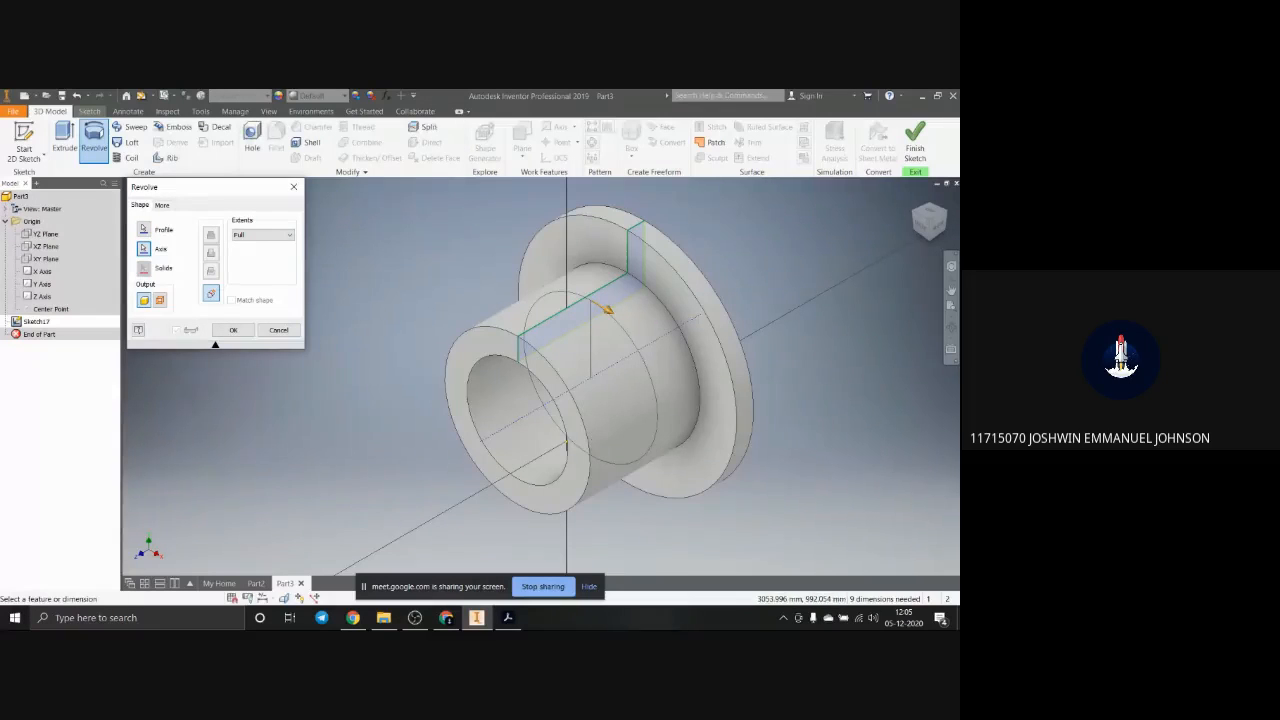
Step: Compare the revolve preview with the flanged cylinder's pictorial and cutaway views on page 9 of the PDF
key("alt+Tab")
left_click_drag(868, 233, 508, 209)
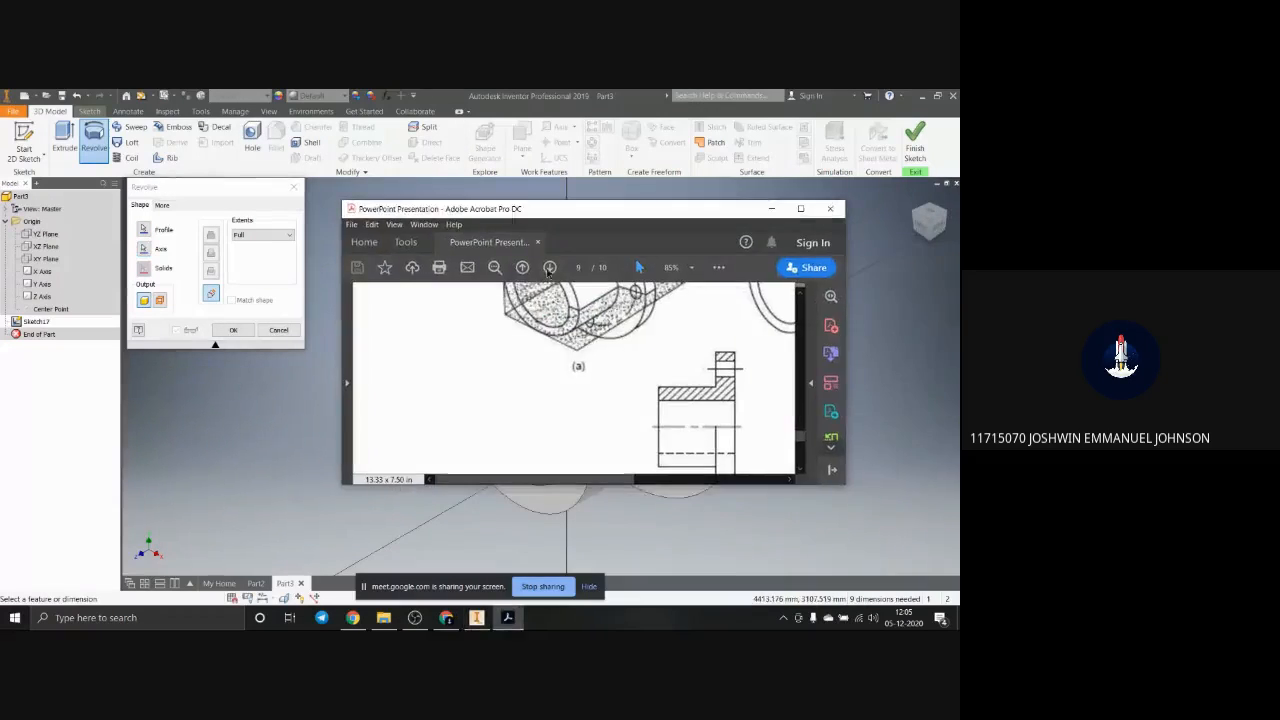
left_click(800, 209)
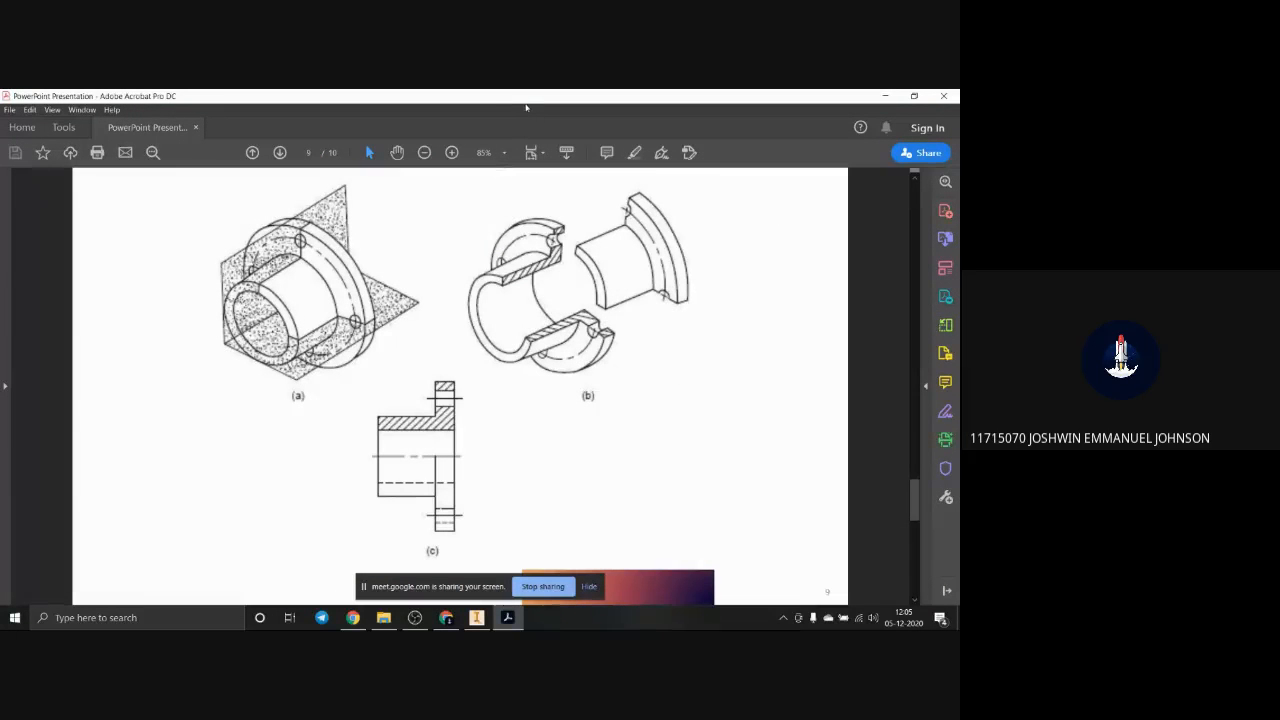
left_click_drag(527, 97, 959, 260)
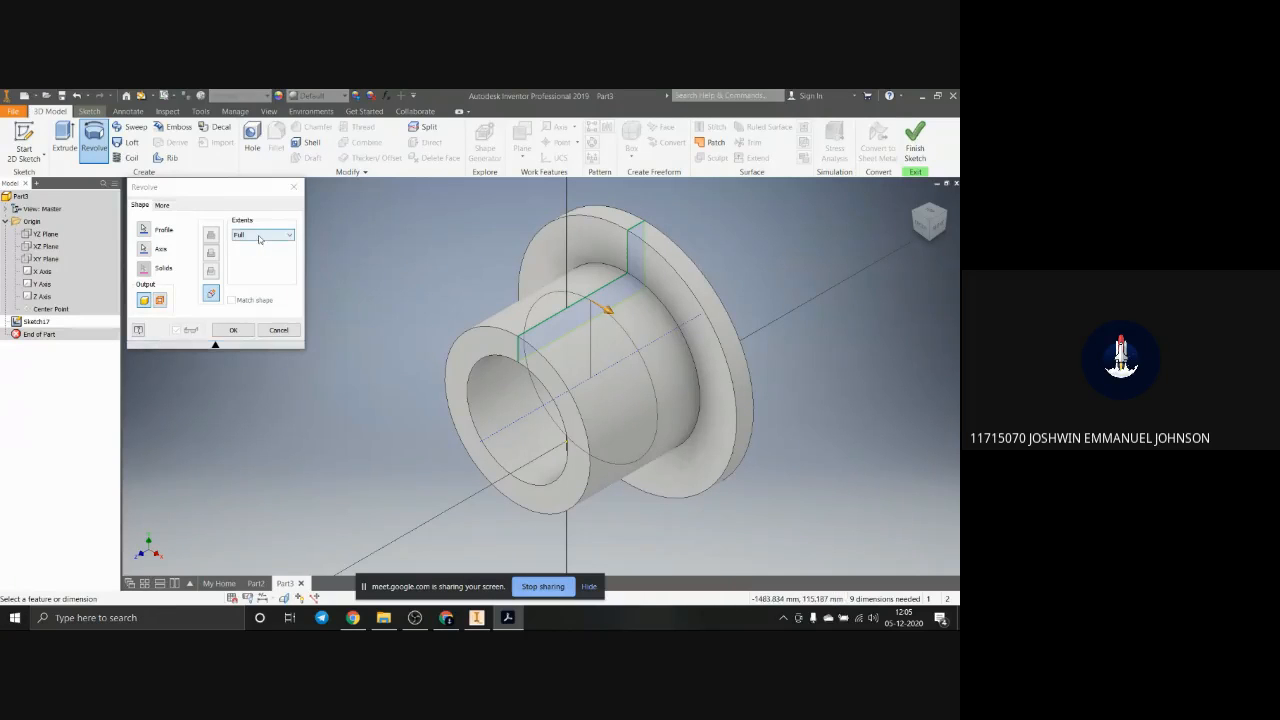
left_click_drag(959, 147, 492, 178)
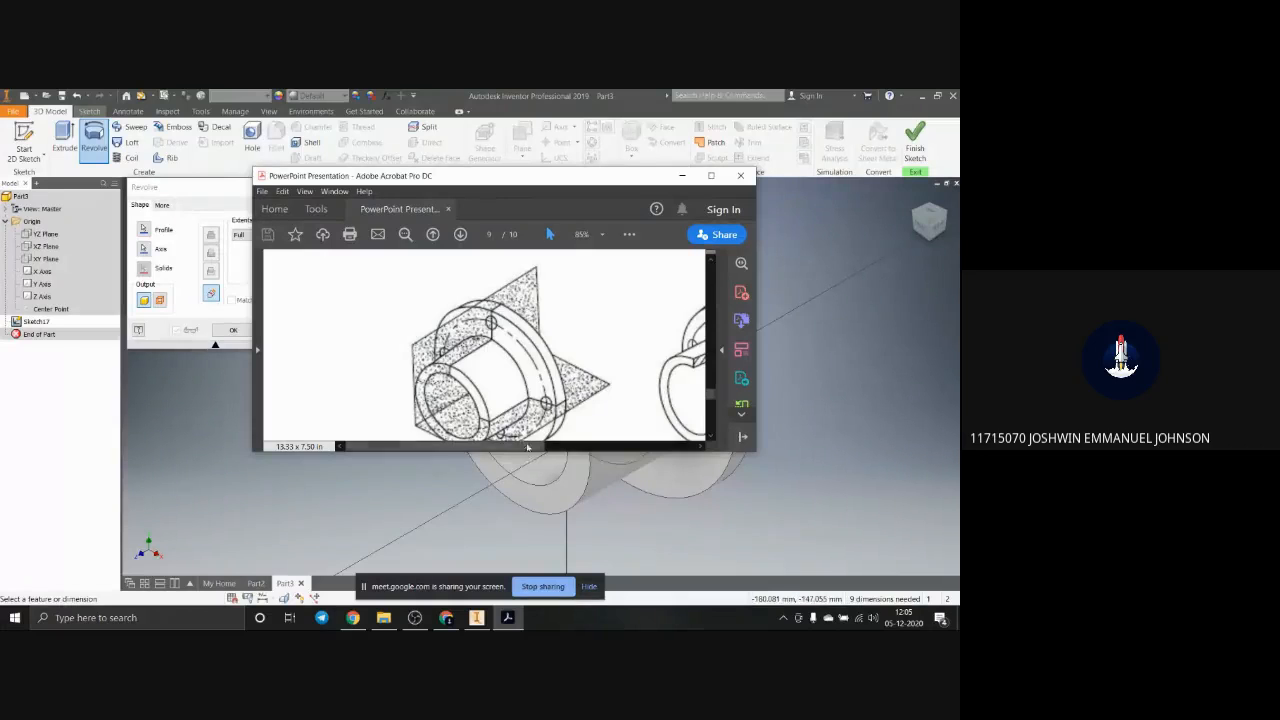
left_click_drag(527, 447, 617, 452)
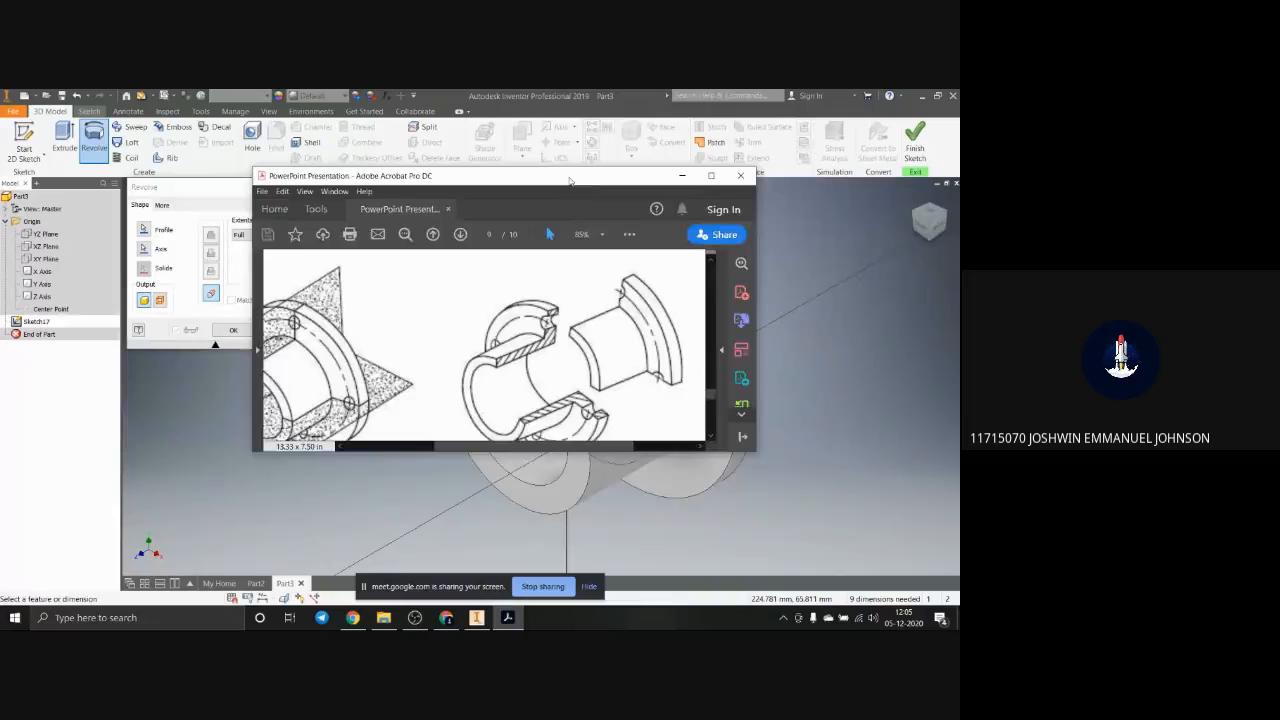
left_click_drag(570, 181, 959, 176)
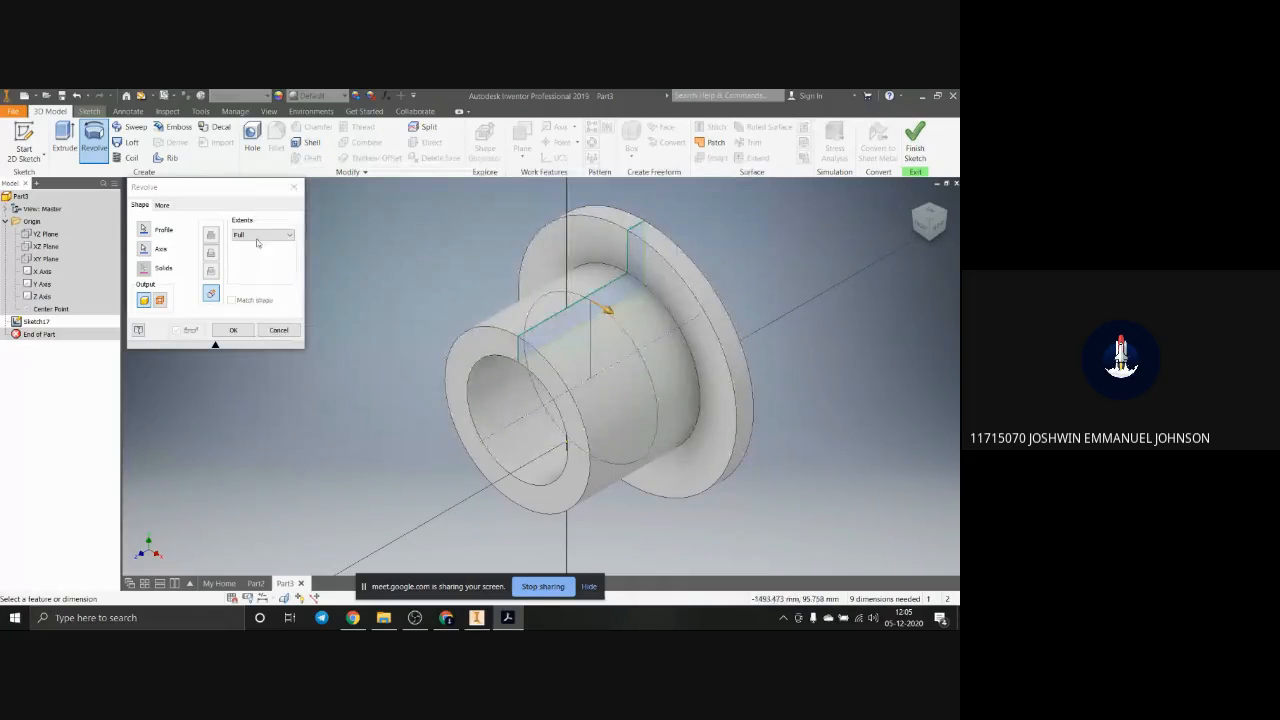
Step: Preview the revolve as a partial cutaway by using an asymmetric Angle extent
left_click(262, 234)
left_click(241, 245)
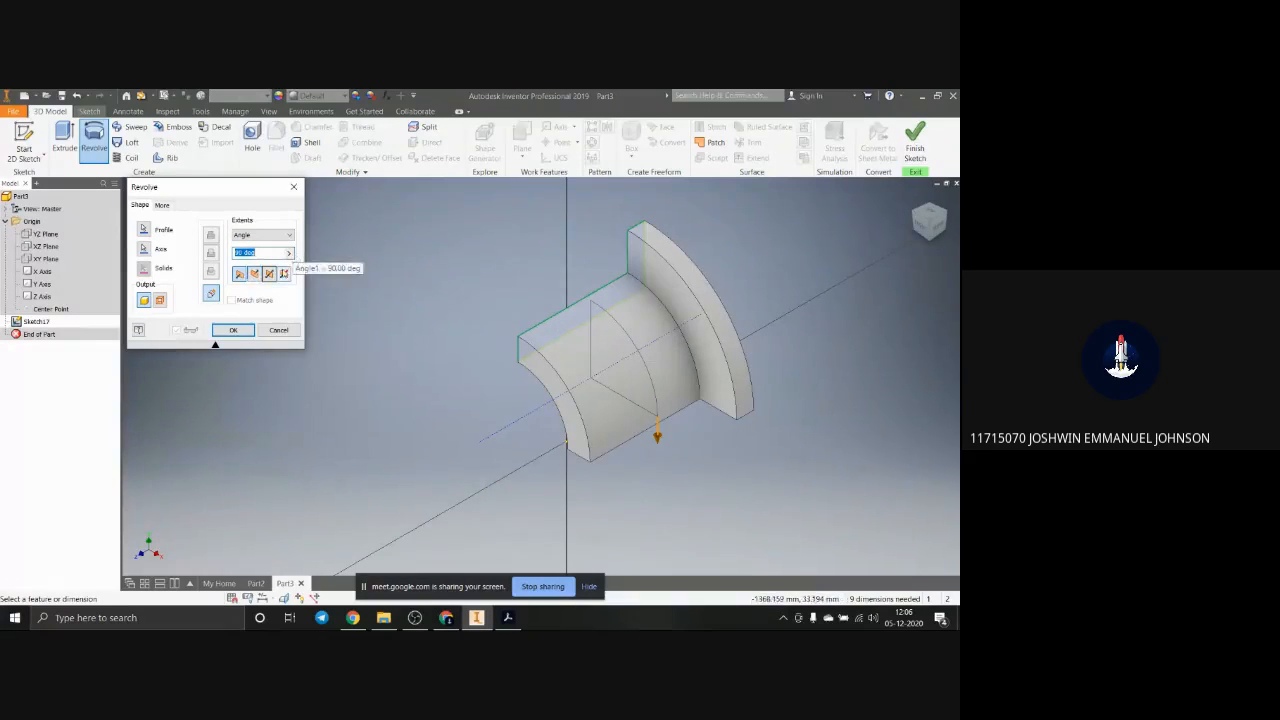
left_click(284, 273)
left_click_drag(531, 305, 612, 273)
left_click_drag(657, 436, 658, 412)
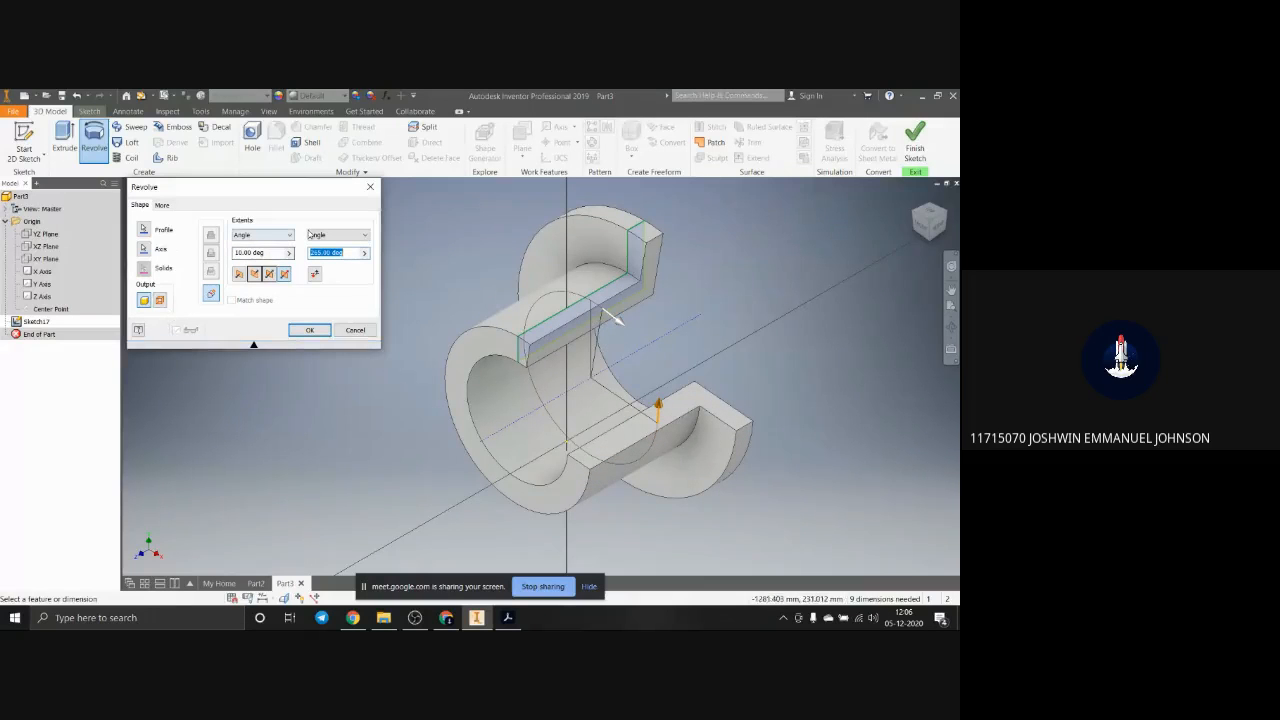
Step: Set the revolve extents to Full and create the flanged hollow cylinder
left_click(263, 235)
left_click(249, 270)
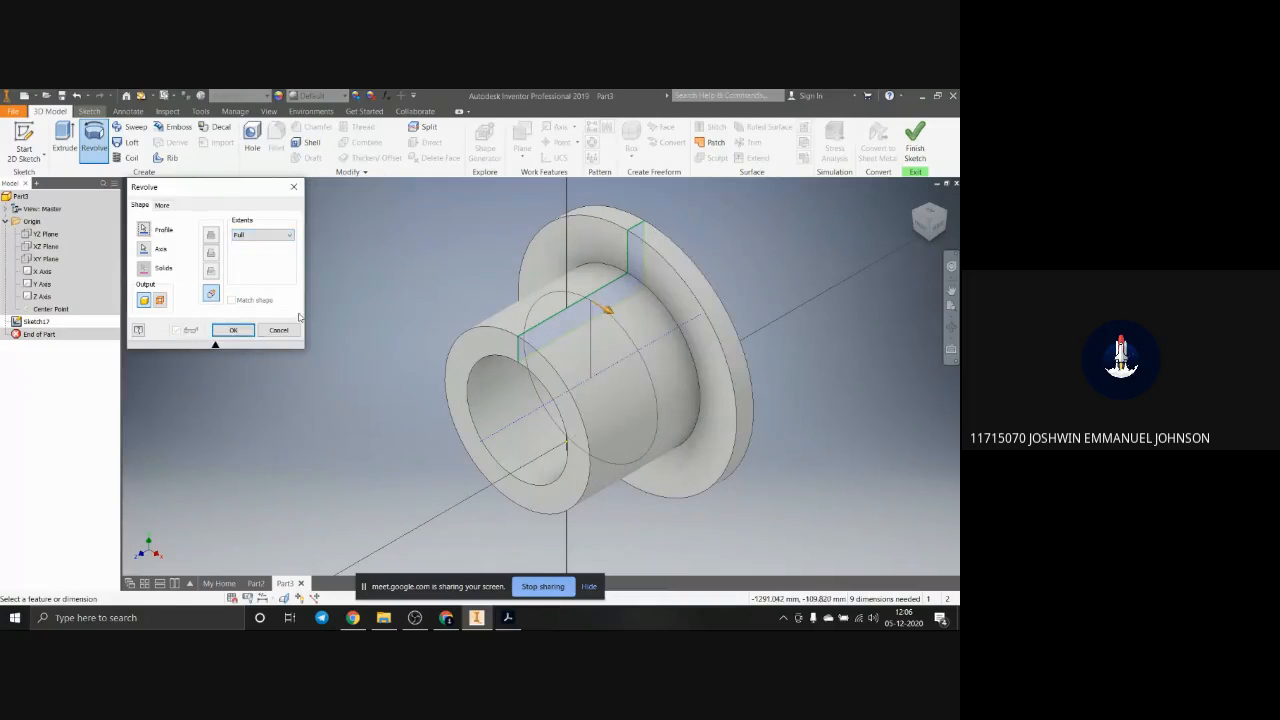
left_click(240, 331)
Step: Start a sketch on the flange face surrounding the cylinder and check the flange holes on page 9 of the PDF
scroll(680, 397, "down", 5)
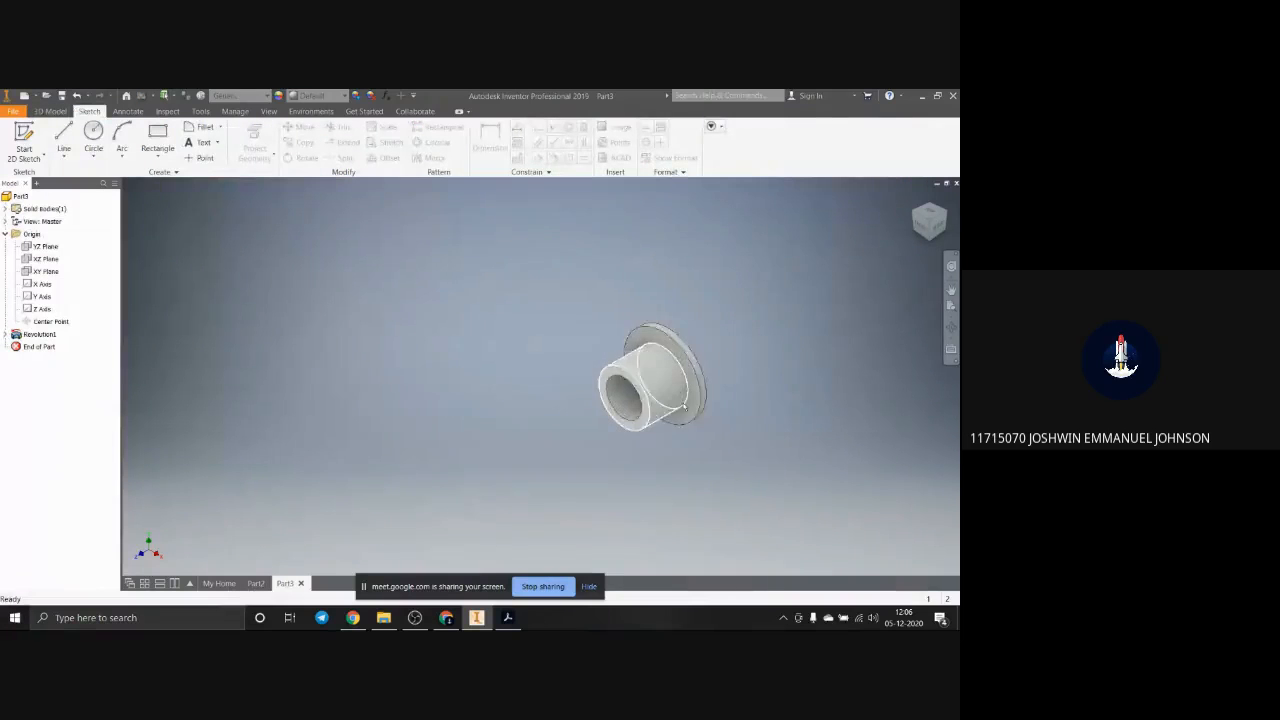
scroll(684, 410, "up", 3)
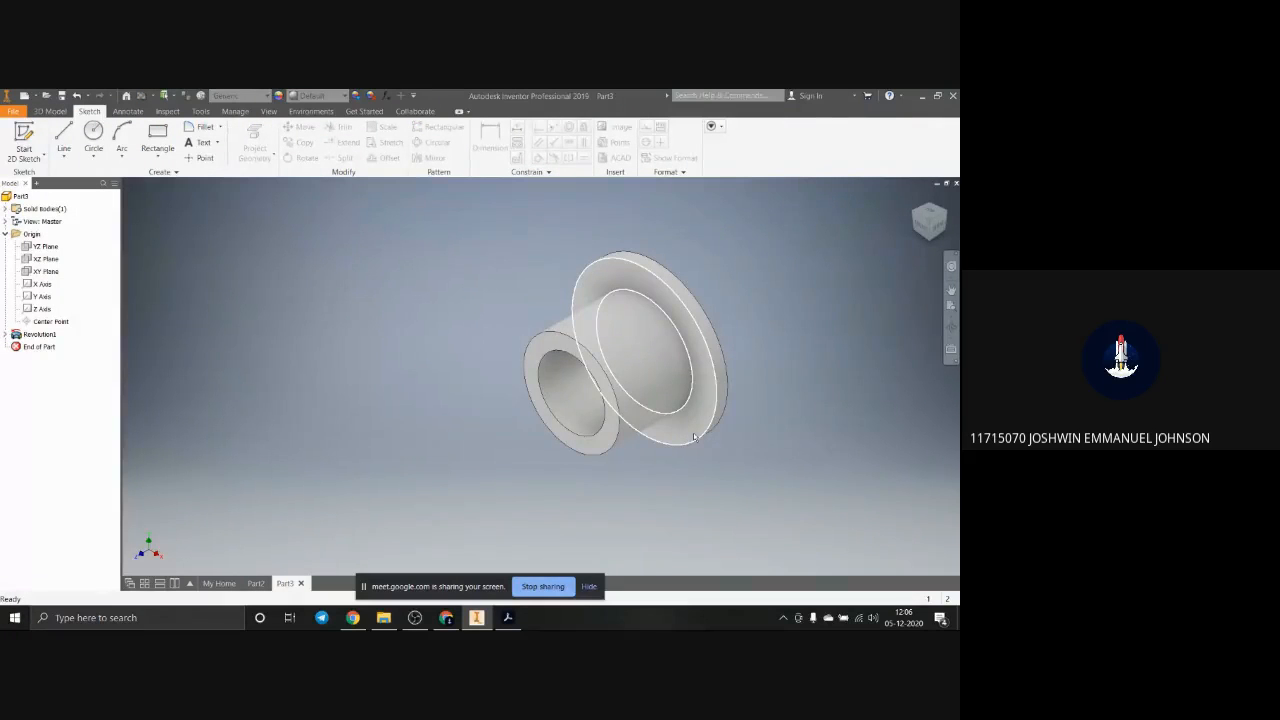
left_click(700, 430)
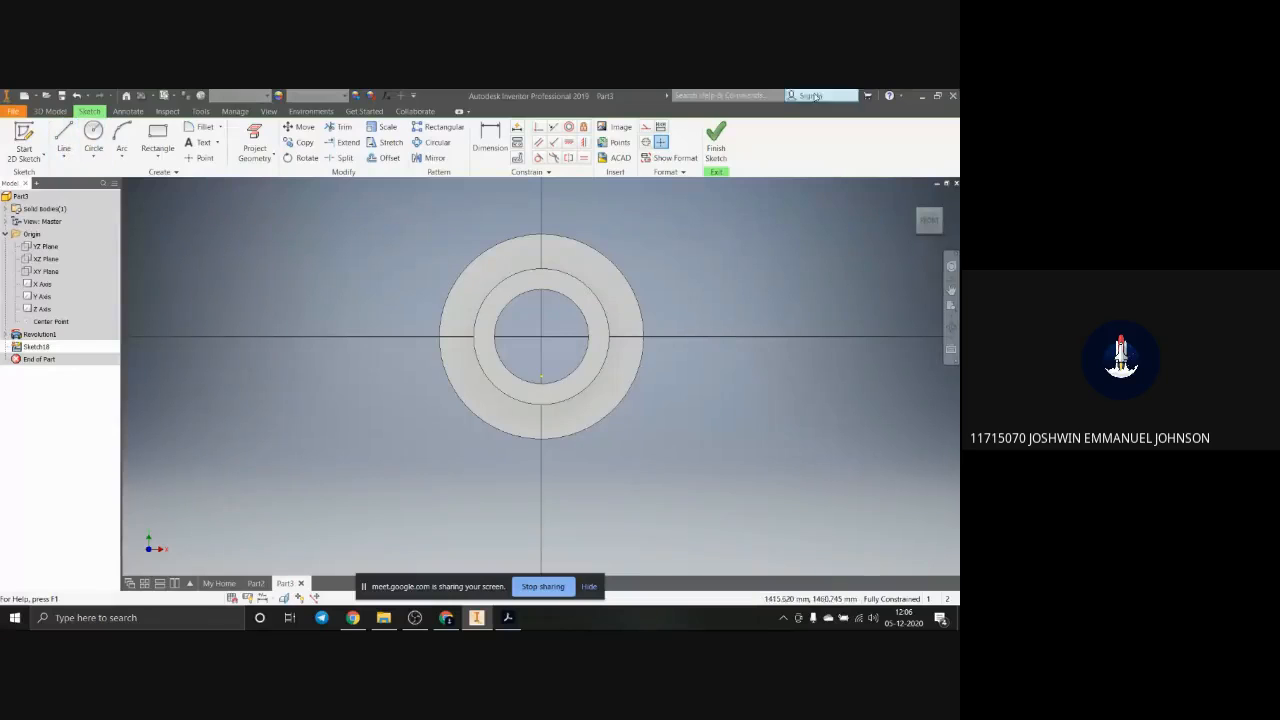
left_click(508, 617)
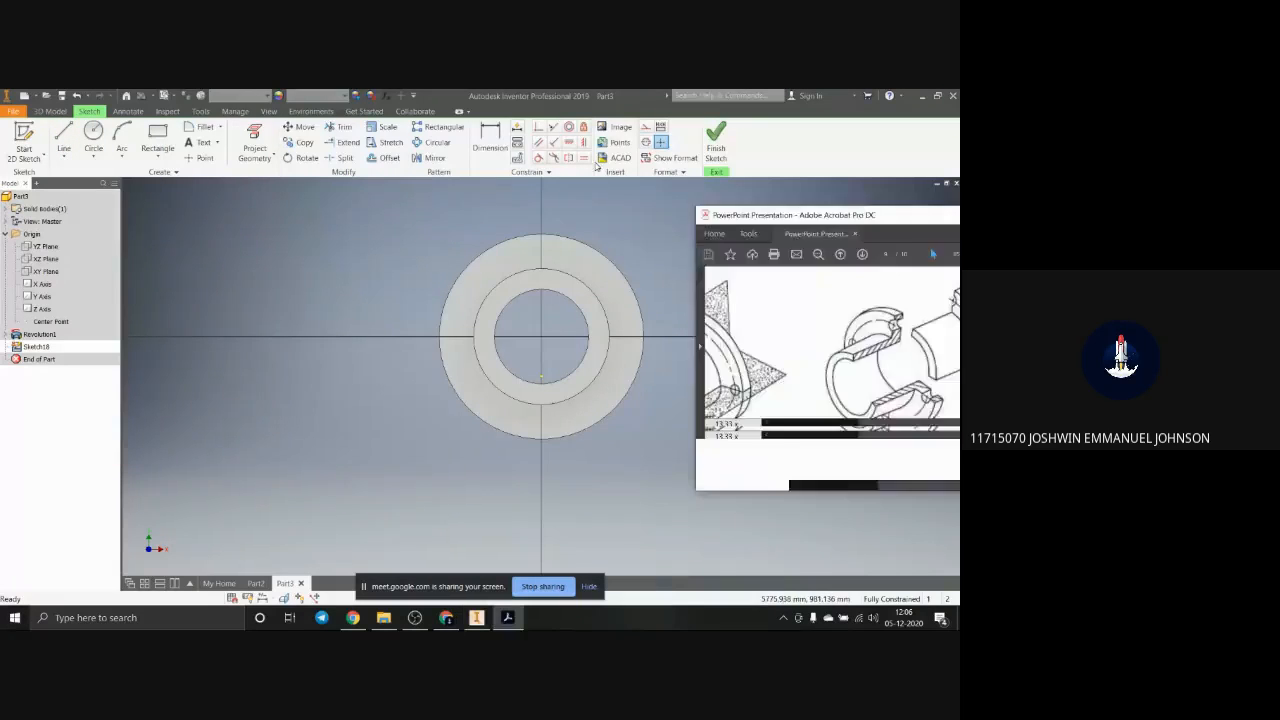
left_click(640, 113)
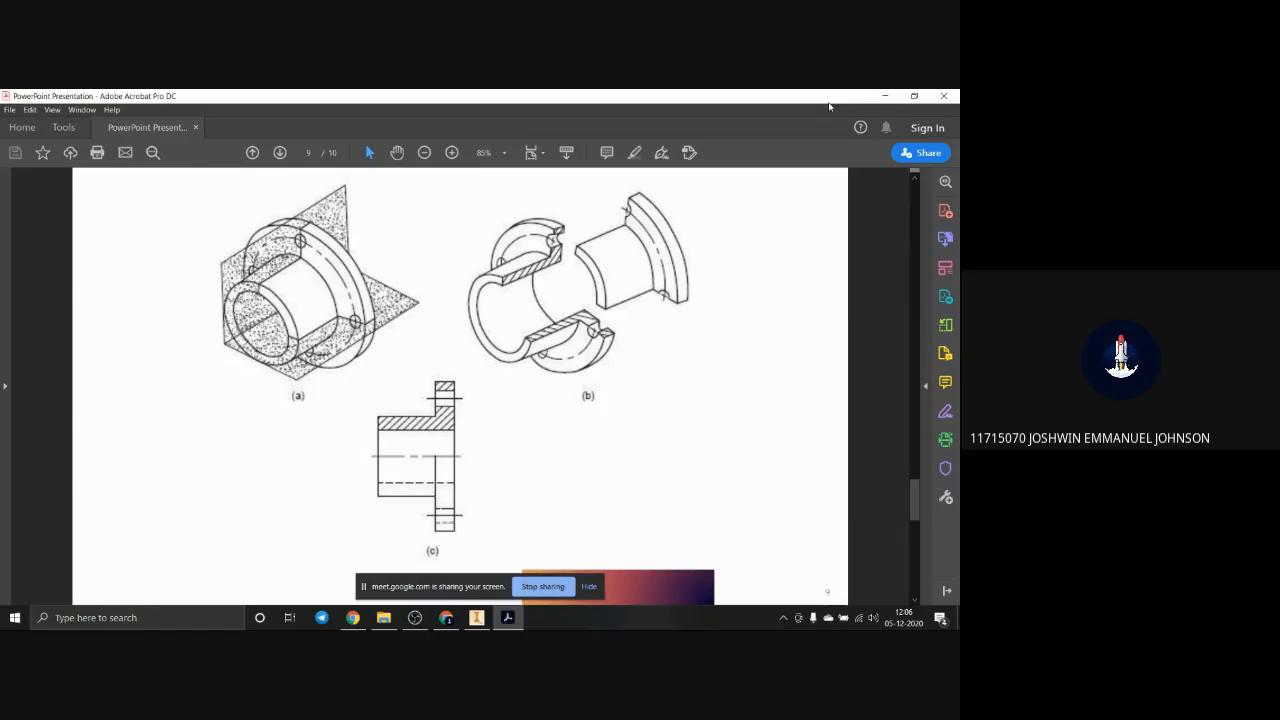
left_click(884, 95)
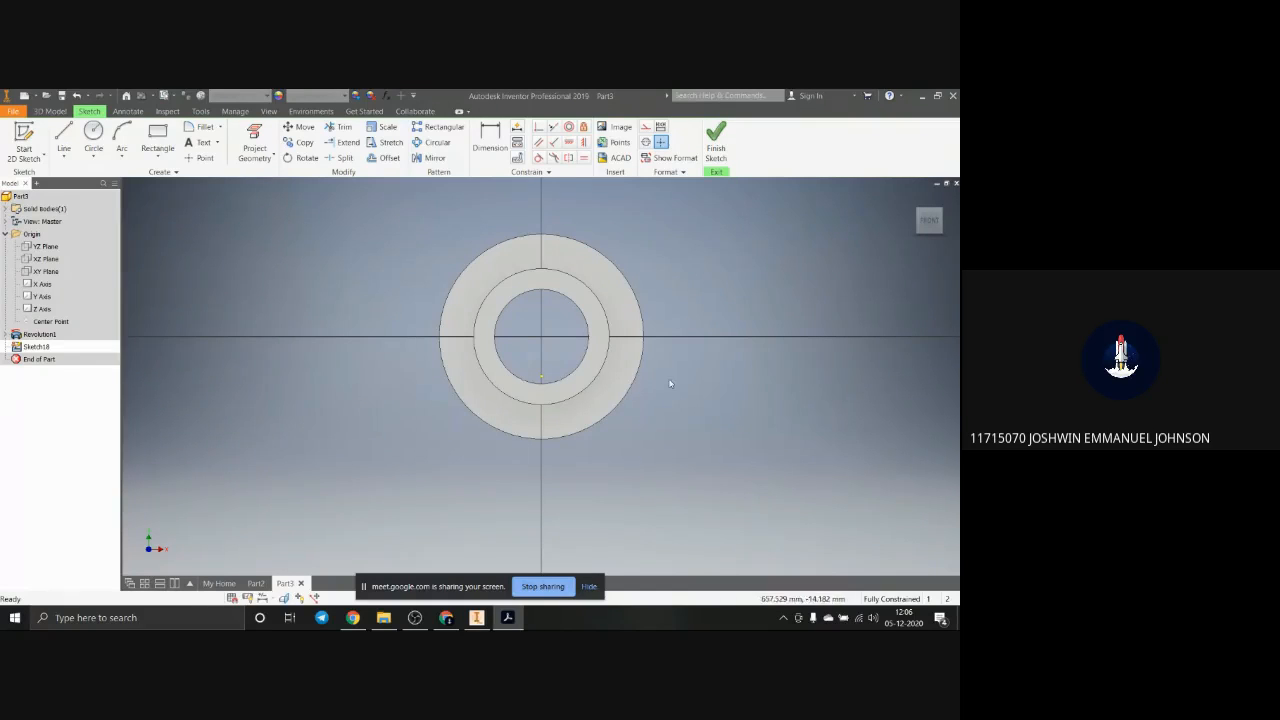
Step: Draw a vertical construction line from the ring's centre to just above the flange's outer edge
left_click(63, 157)
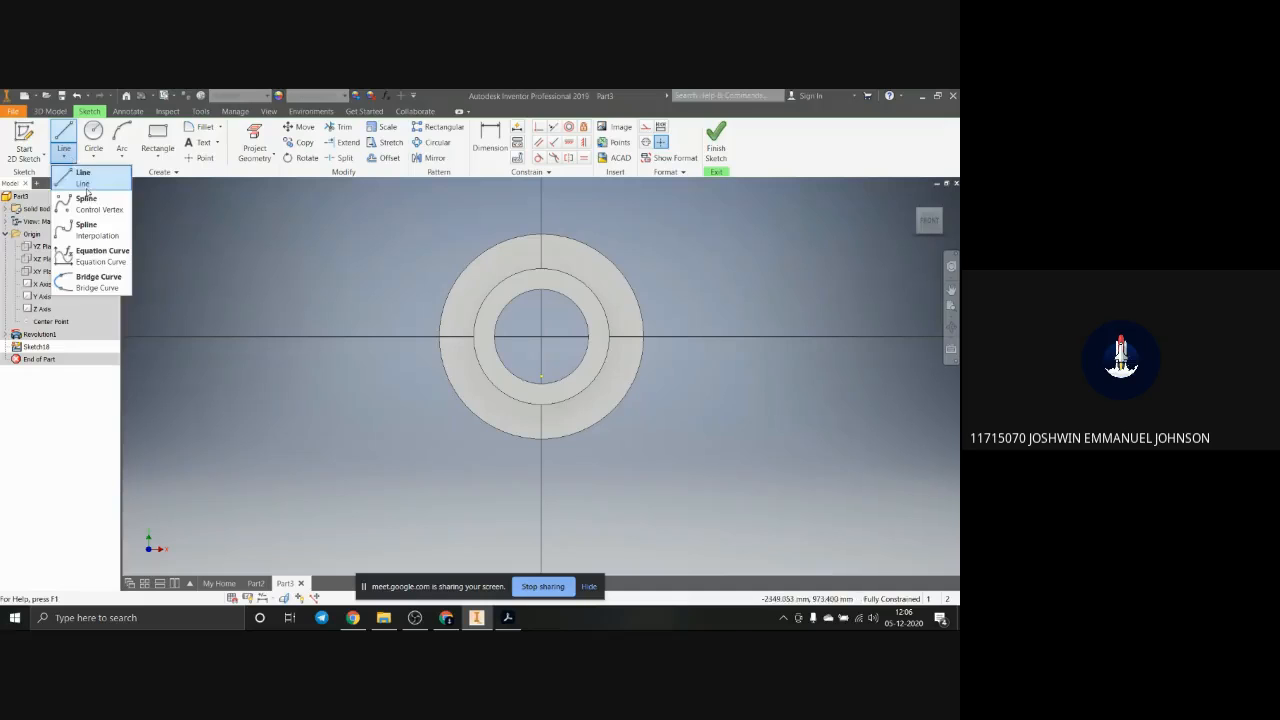
left_click(80, 177)
left_click(646, 126)
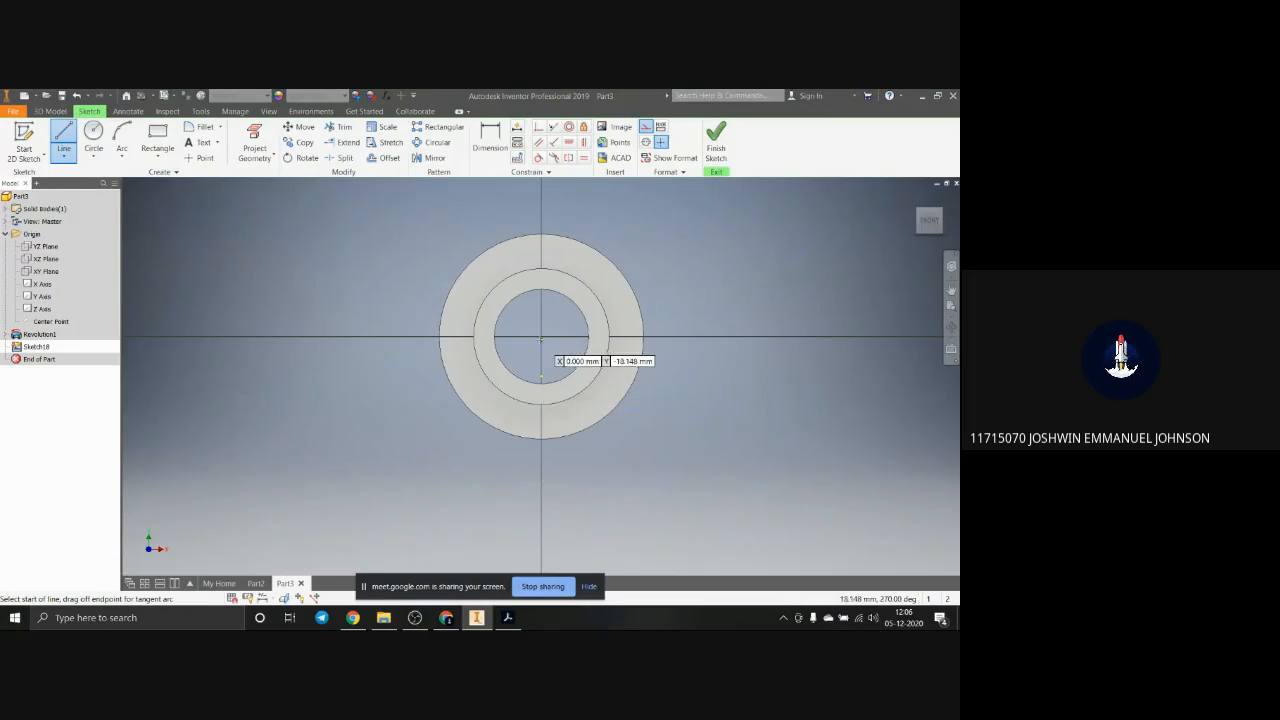
left_click(541, 337)
scroll(541, 244, "down", 3)
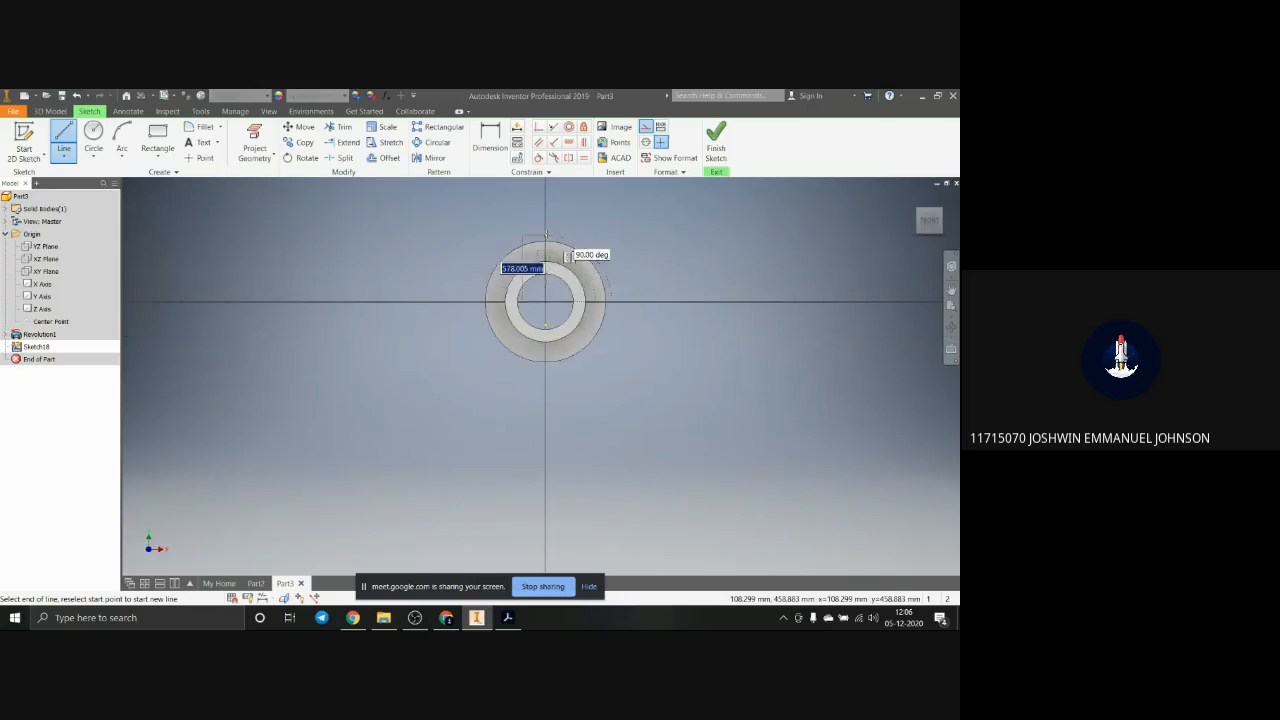
scroll(545, 228, "up", 5)
left_click(532, 211)
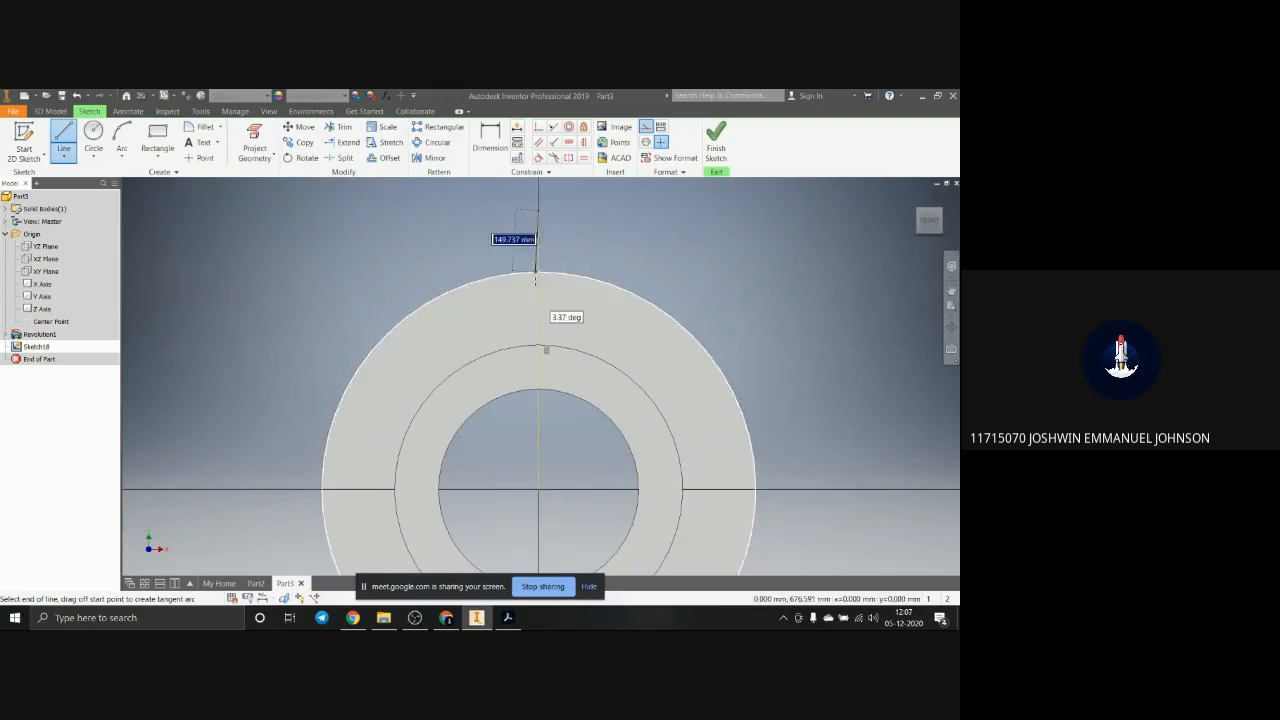
key("Escape")
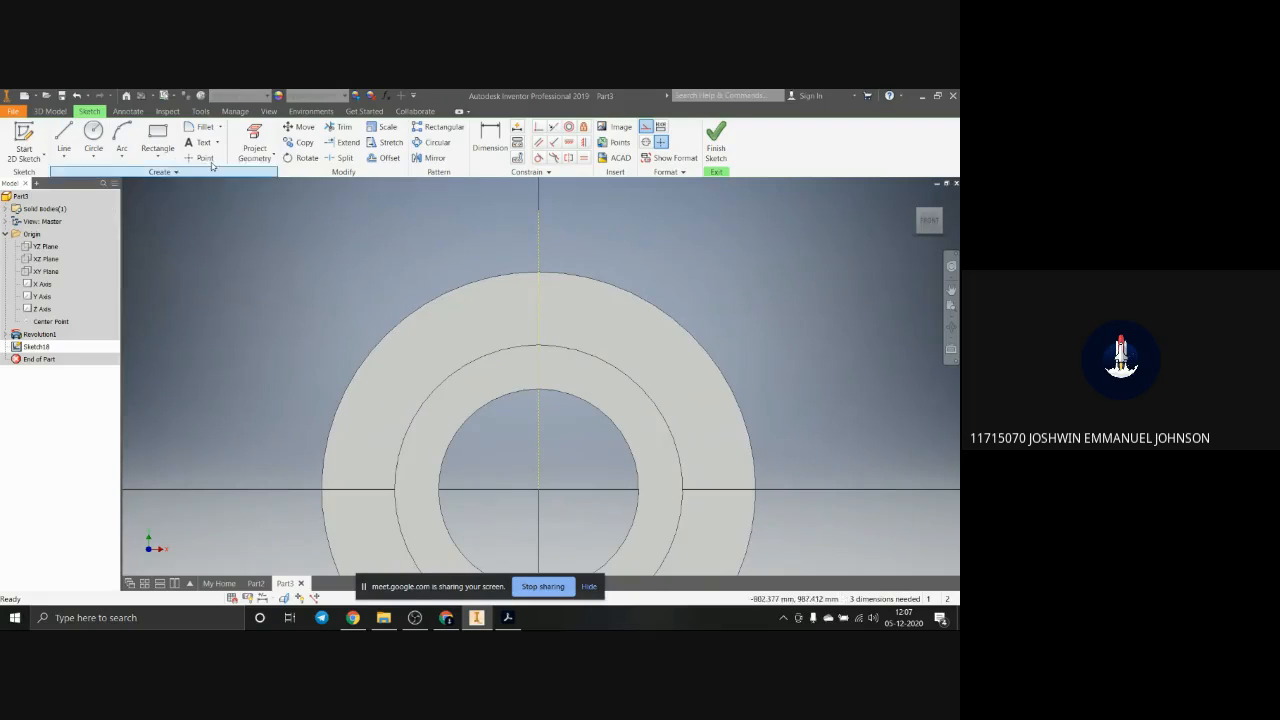
Step: Draw a small circle on the construction line about 440 mm above the ring's centre and convert it to regular geometry
left_click(93, 138)
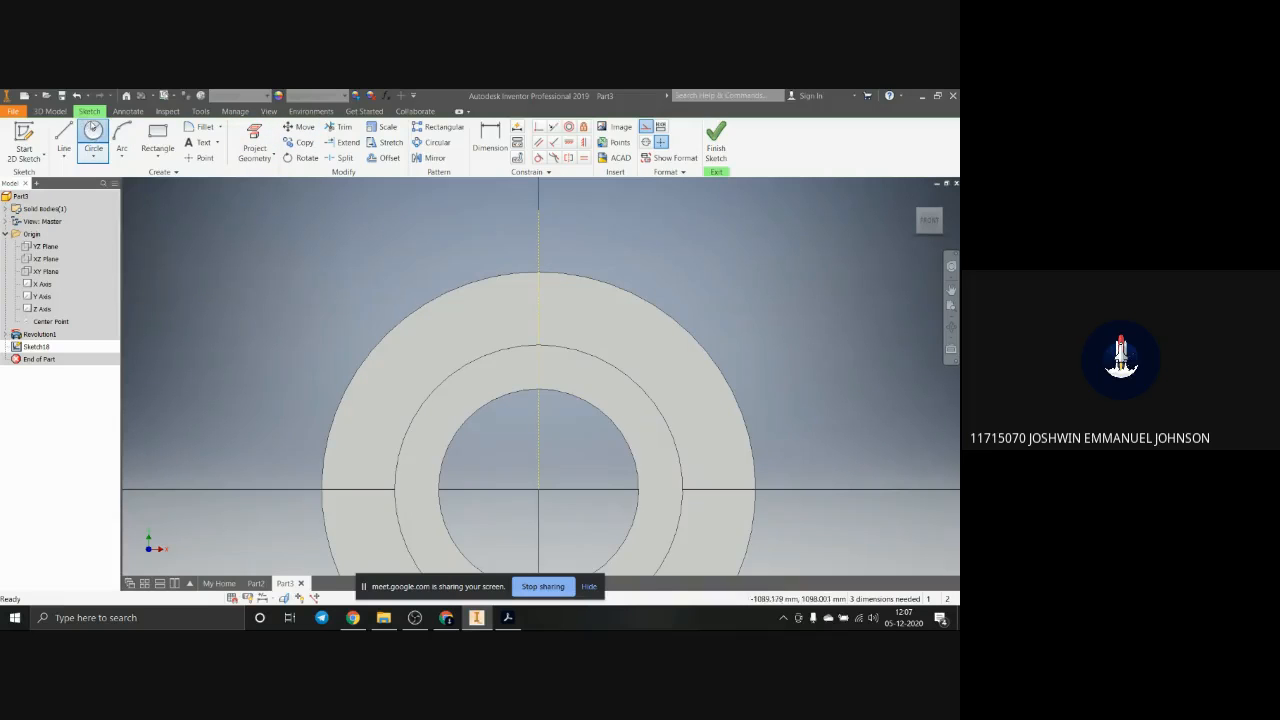
left_click(538, 310)
left_click(555, 325)
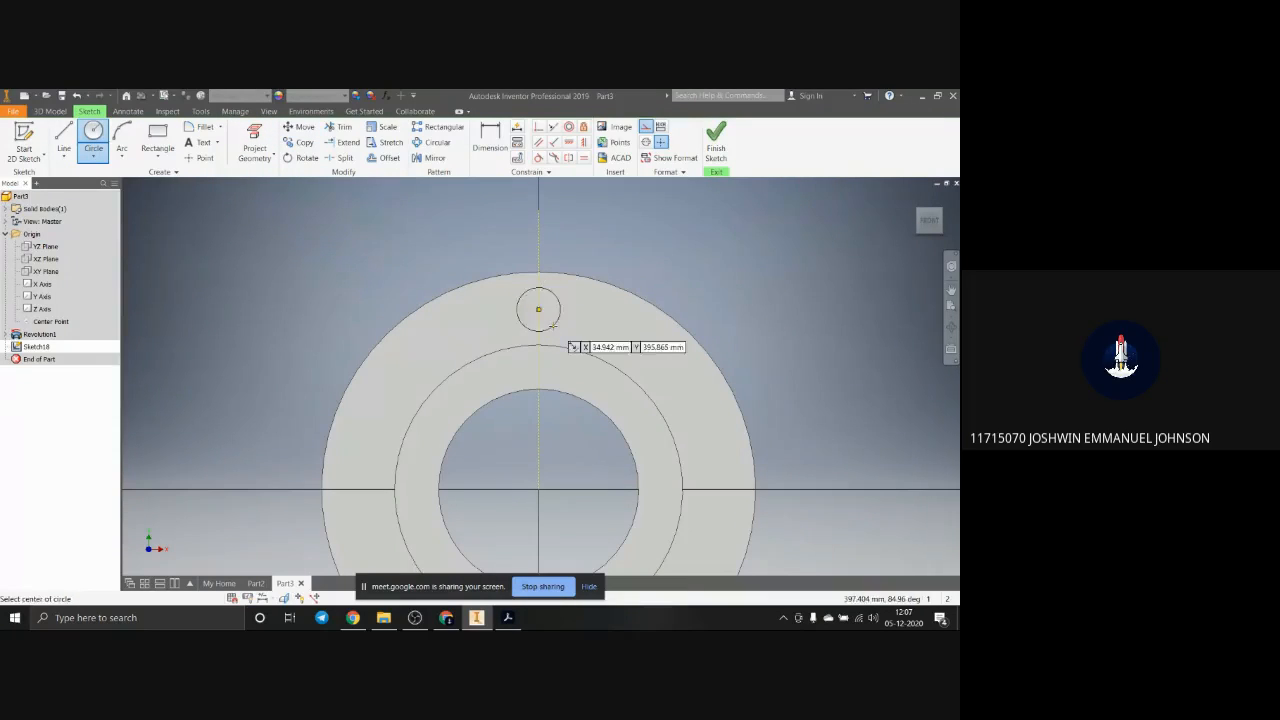
key("Escape")
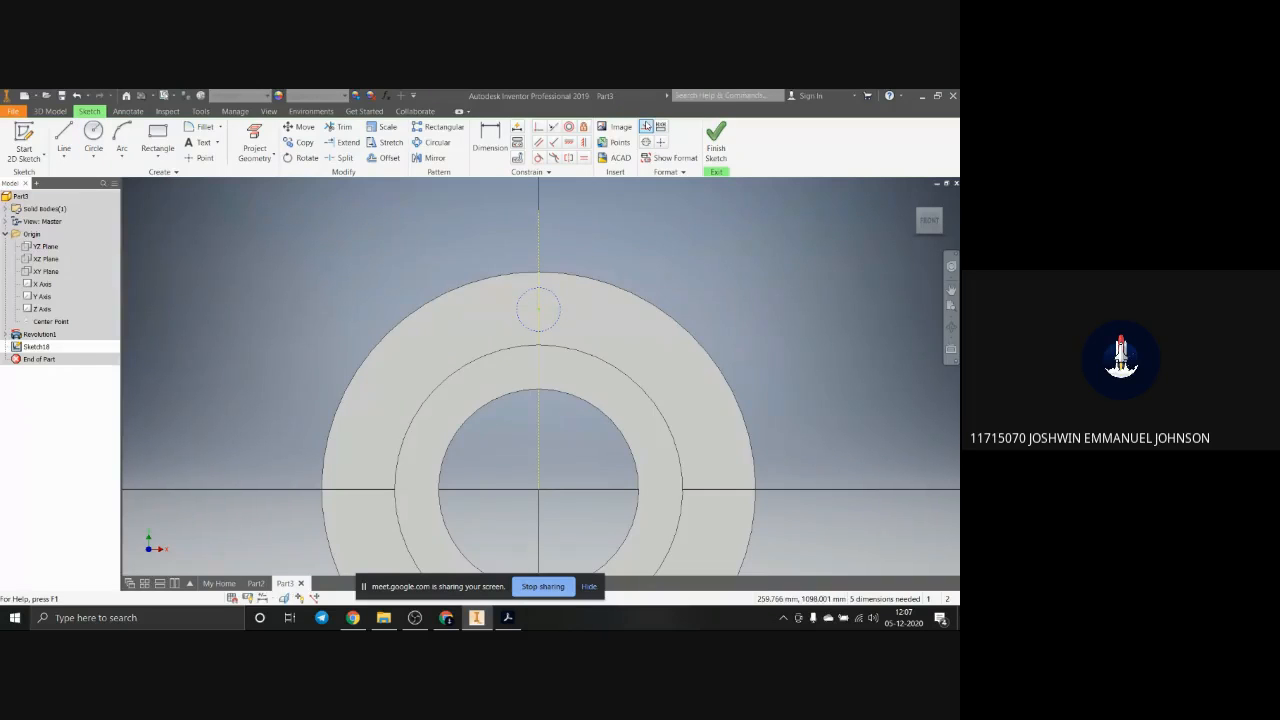
left_click(646, 126)
left_click(562, 323)
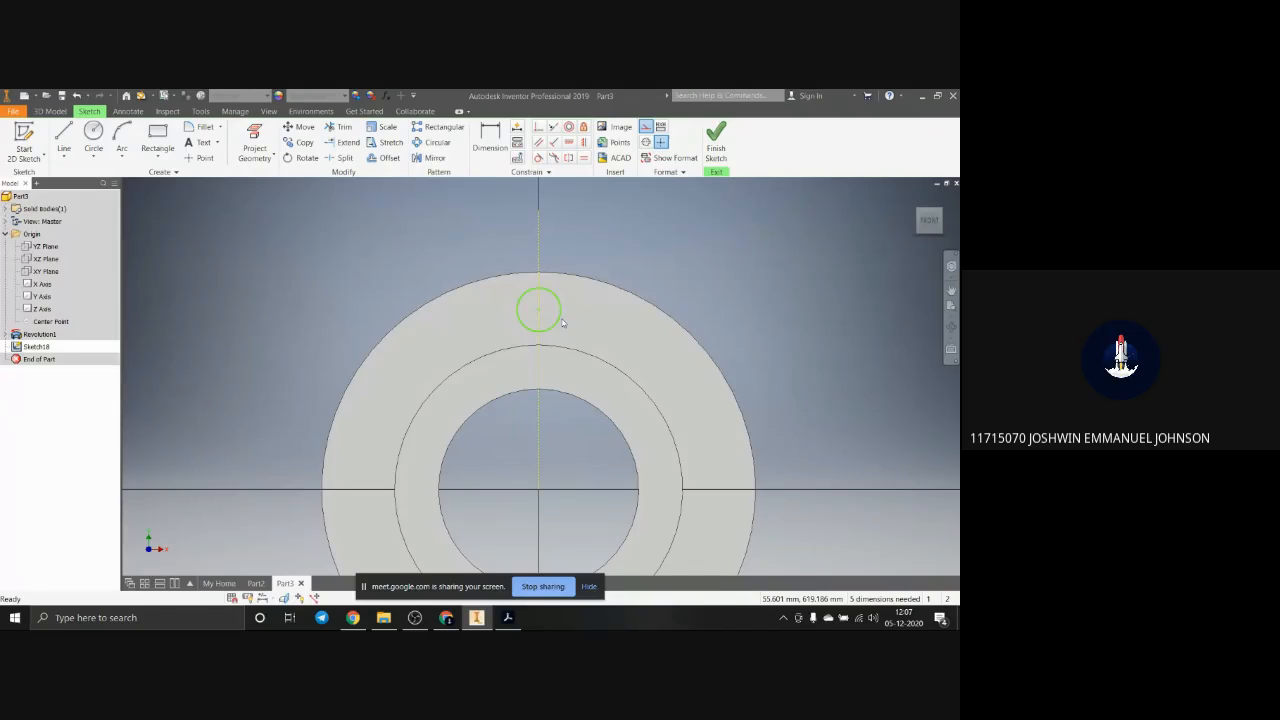
scroll(562, 323, "up", 2)
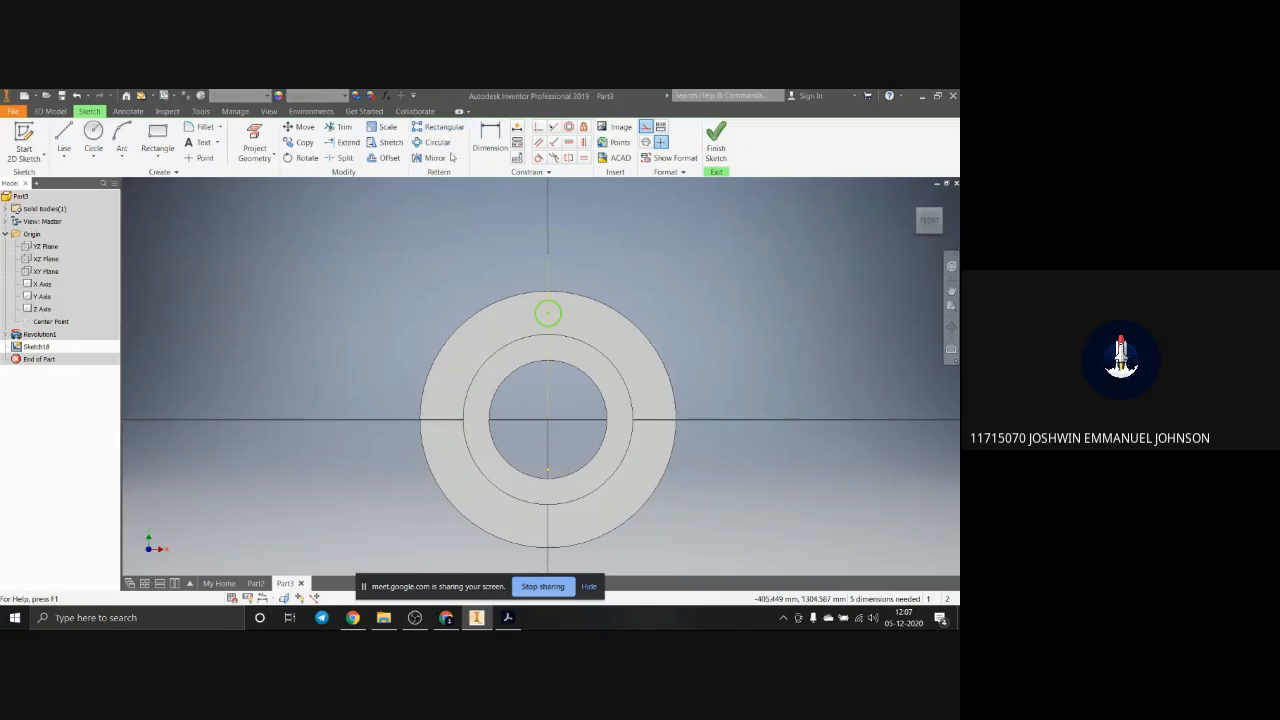
left_click(432, 142)
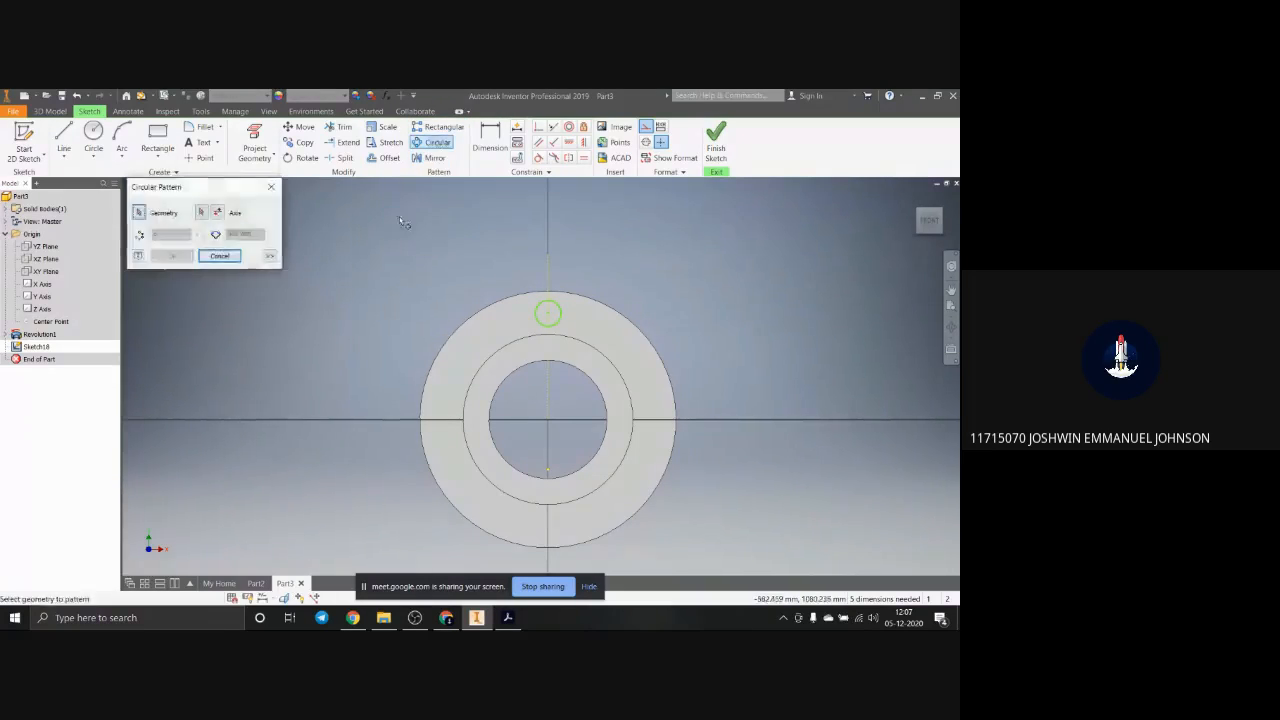
left_click(561, 322)
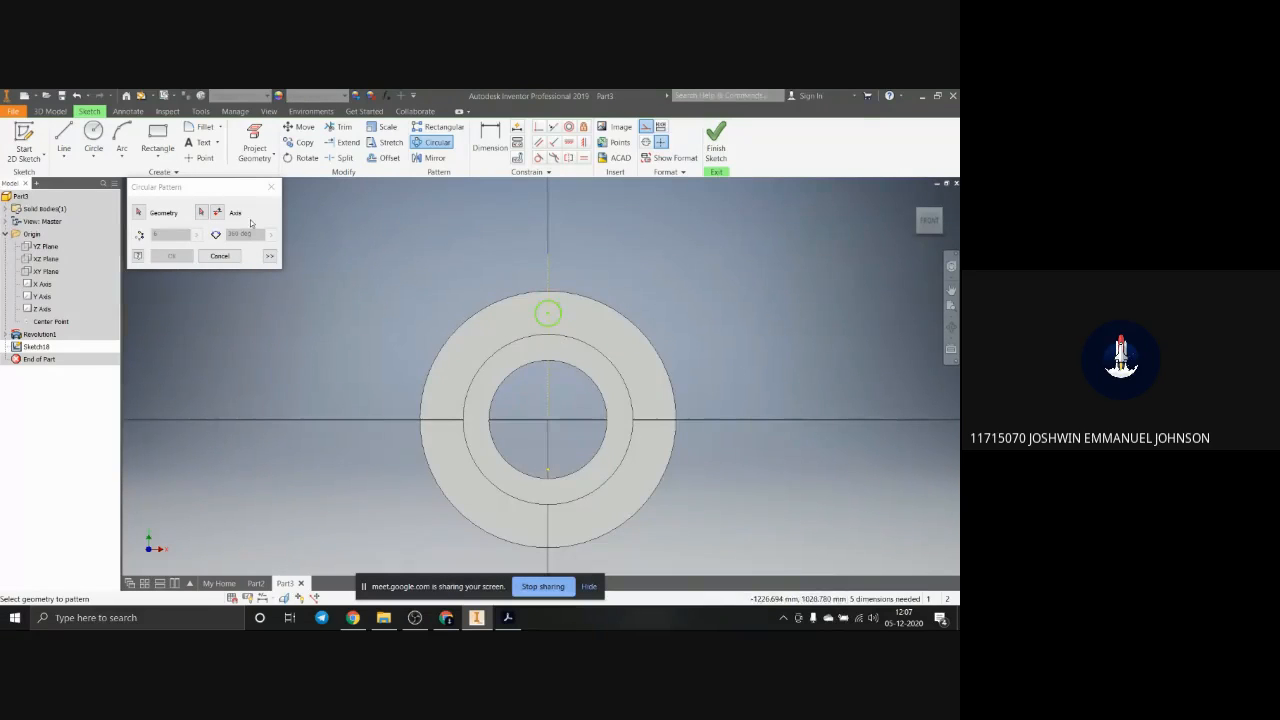
scroll(565, 435, "up", 3)
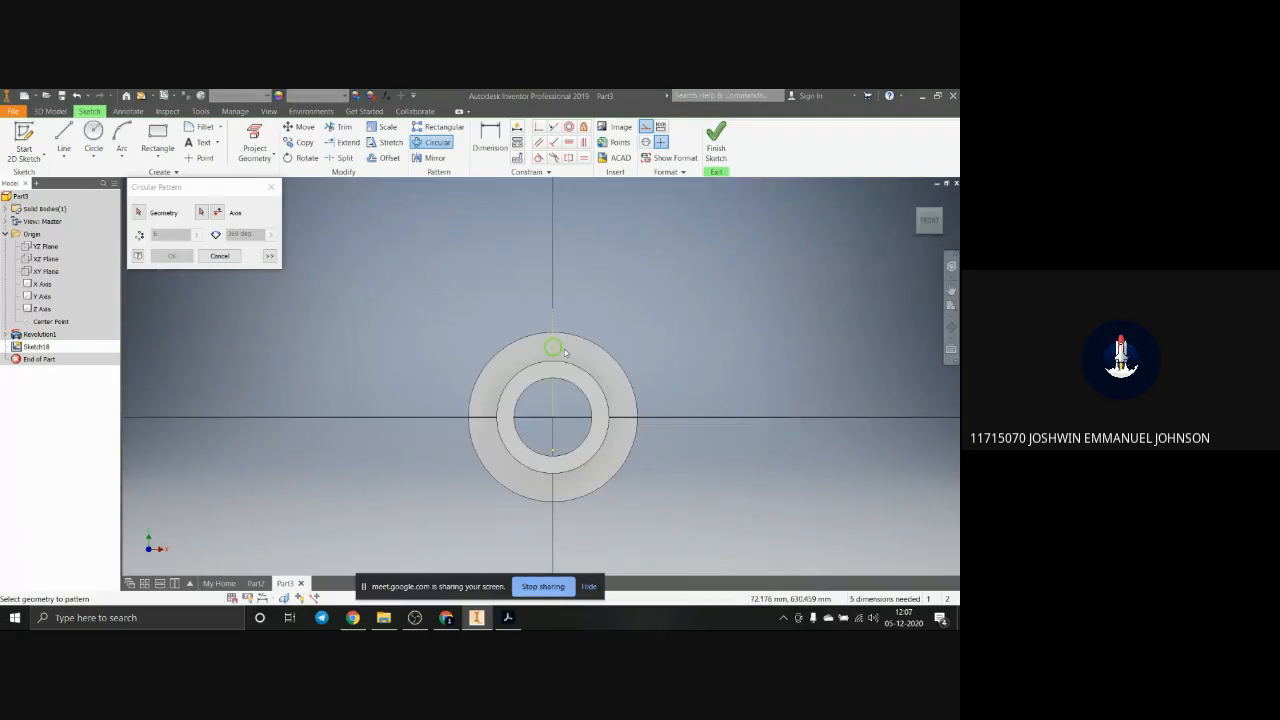
left_click(219, 256)
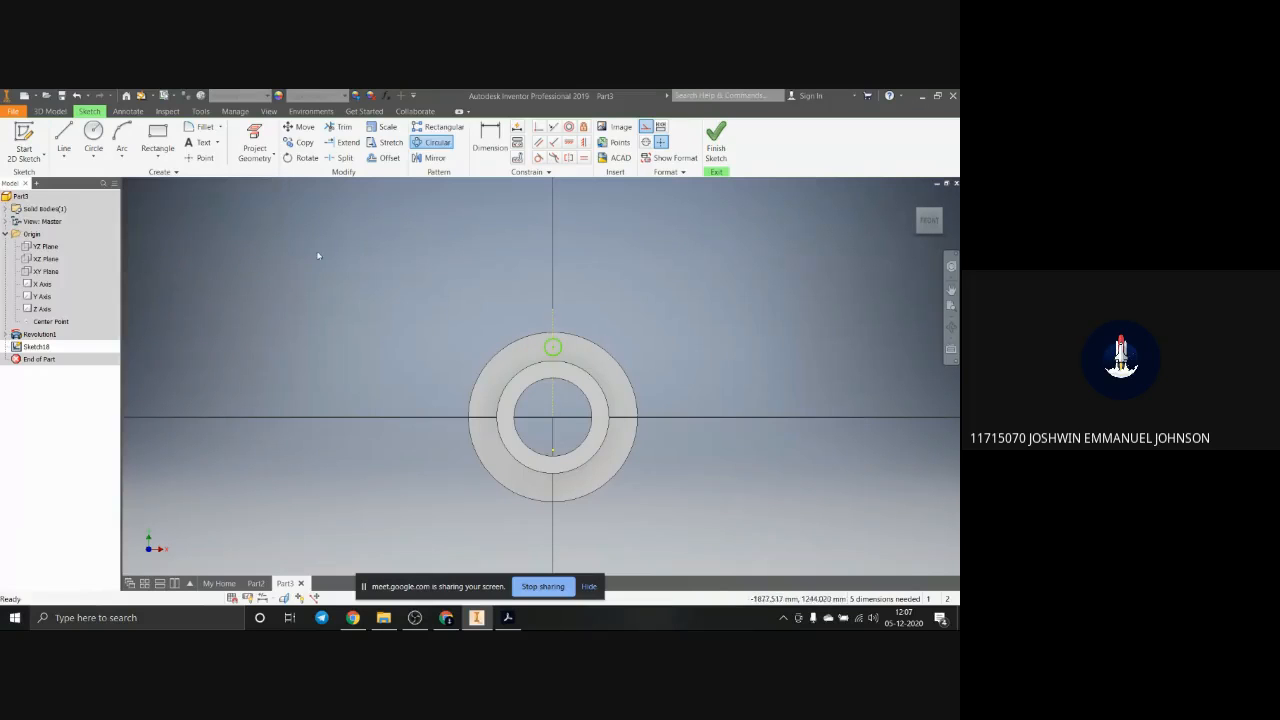
left_click(554, 348)
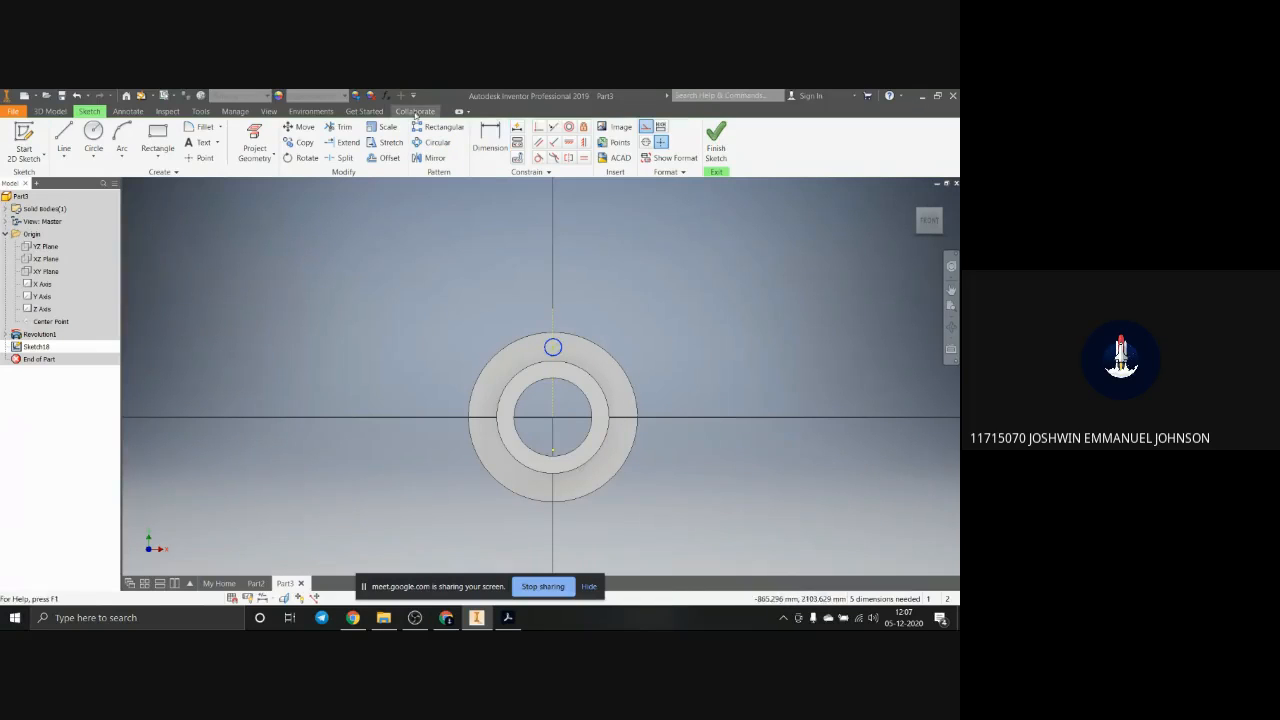
left_click(432, 142)
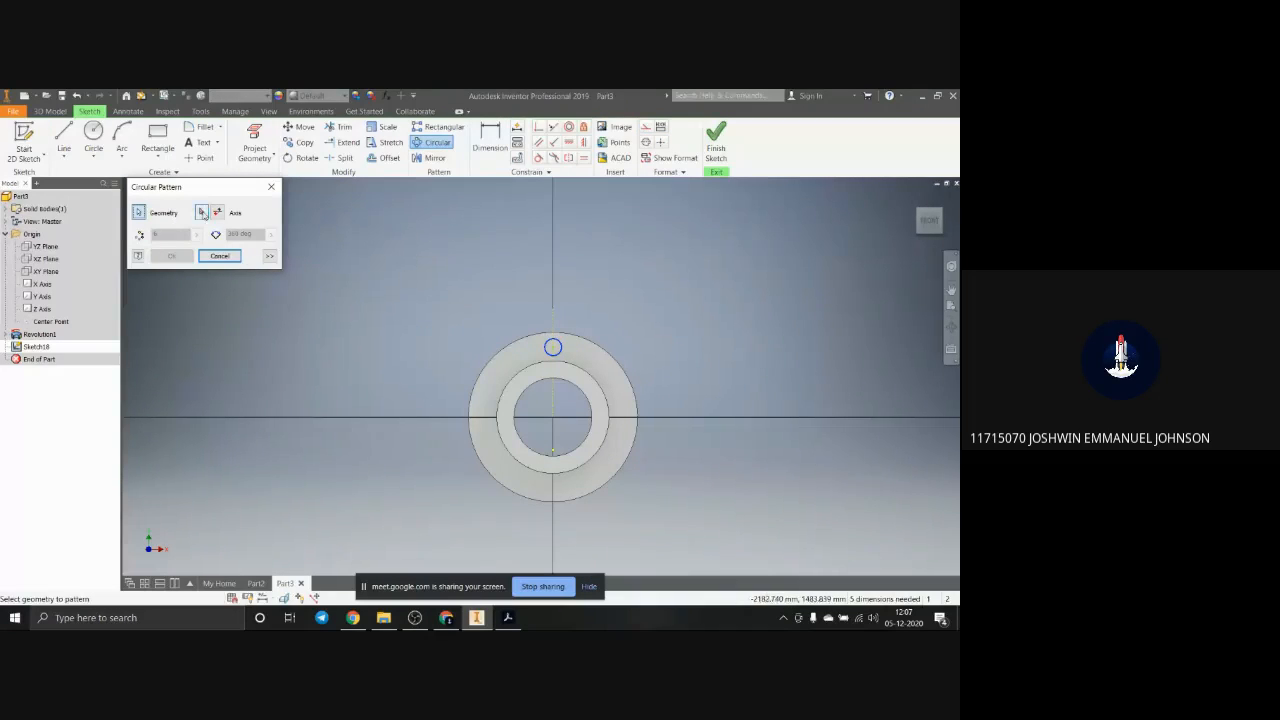
left_click(202, 213)
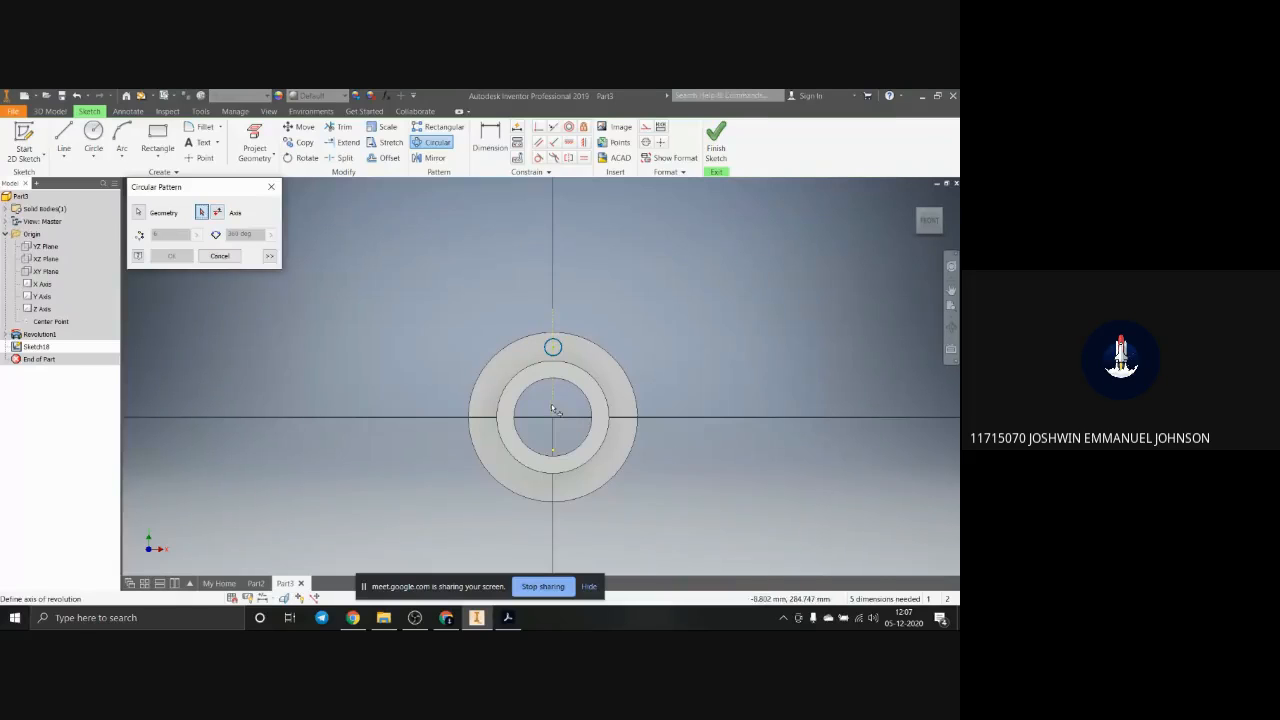
middle_click_drag(584, 437, 579, 437)
key("Escape")
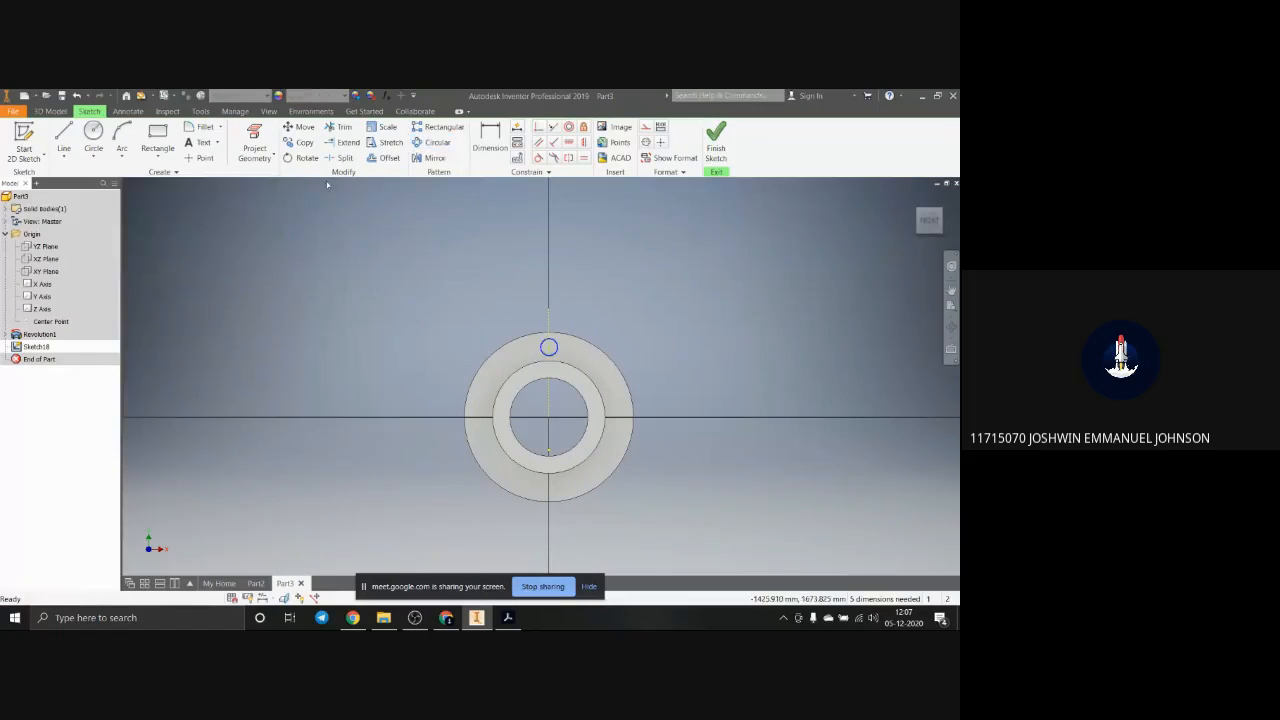
Step: Extrude the small circle as a cut through the flange to make a hole
left_click(50, 111)
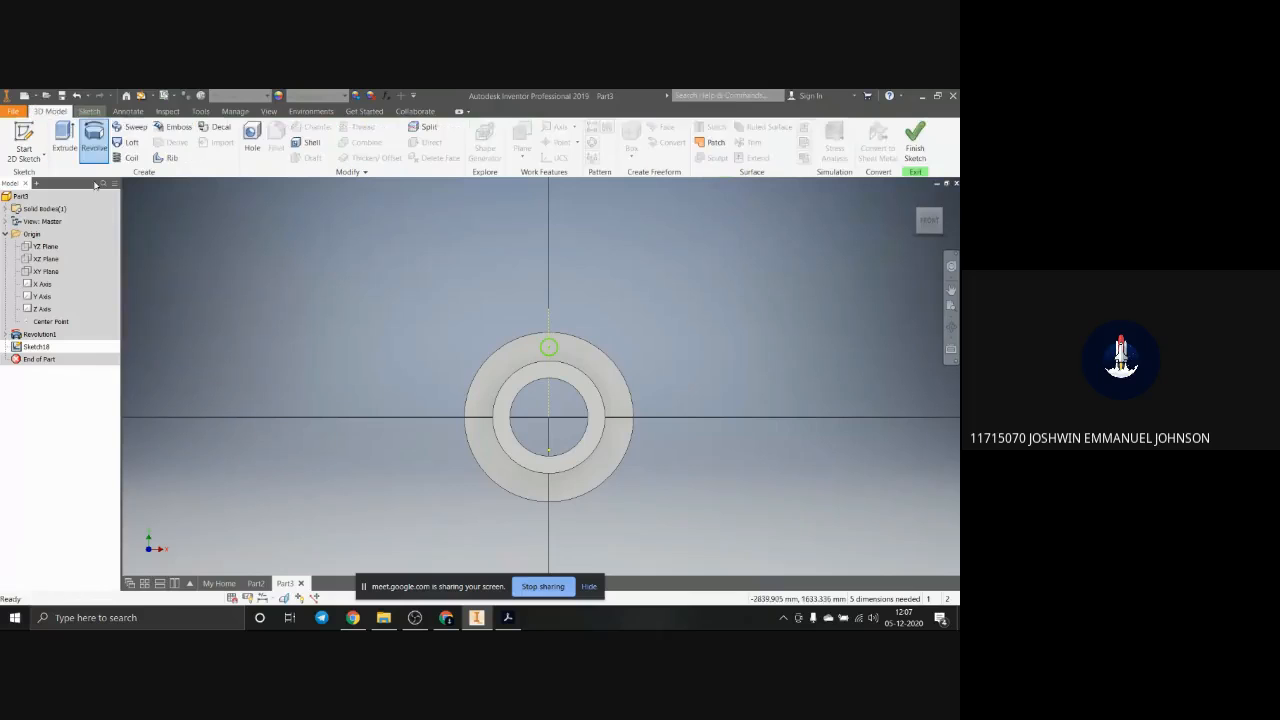
left_click(64, 138)
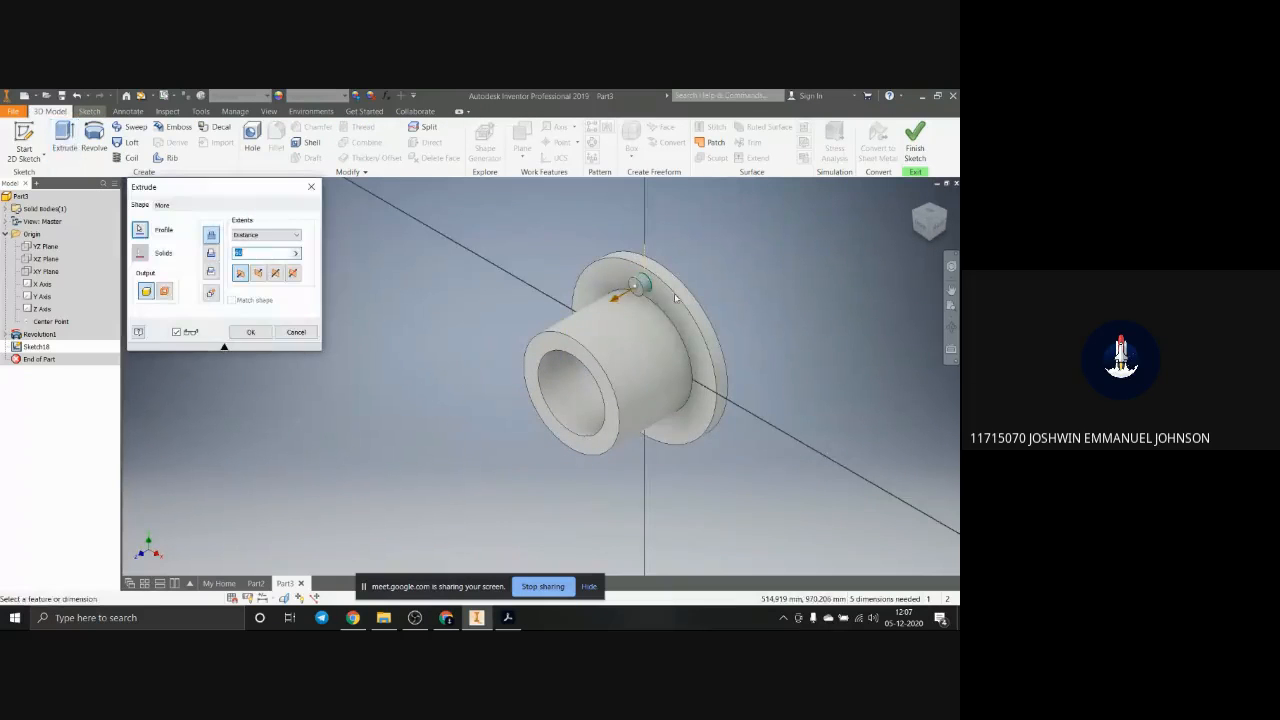
left_click(632, 288)
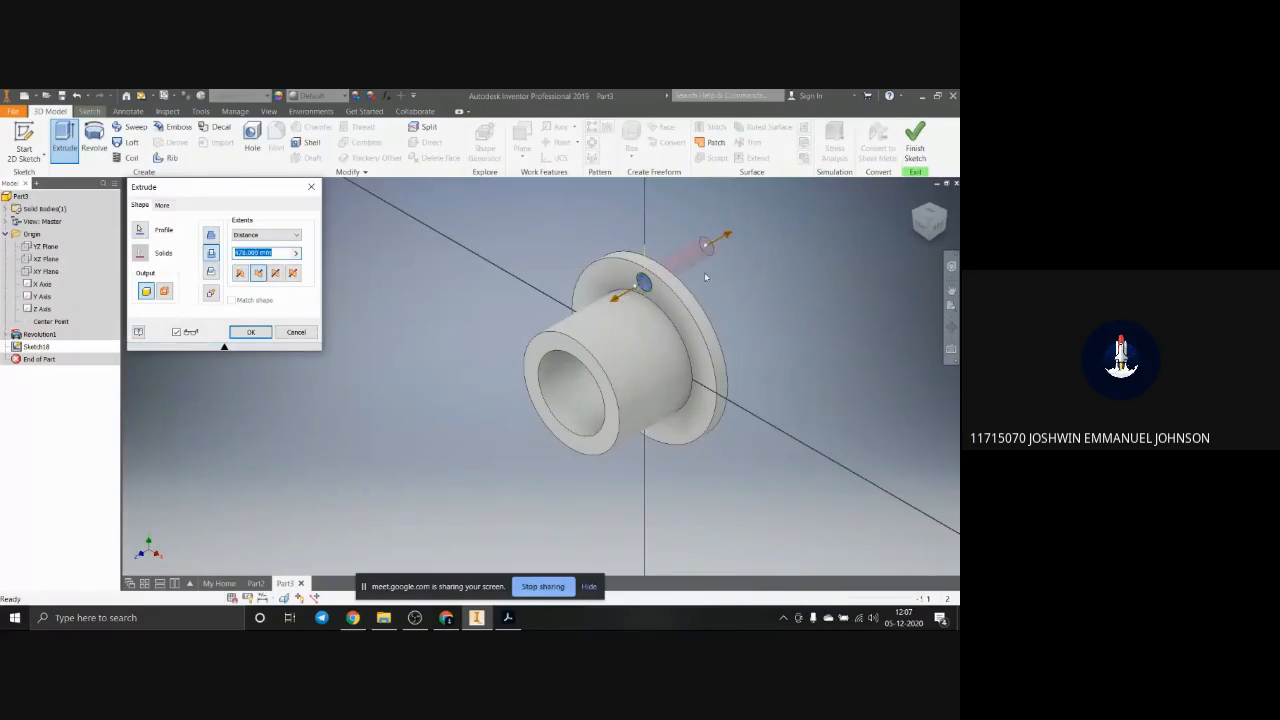
left_click(251, 332)
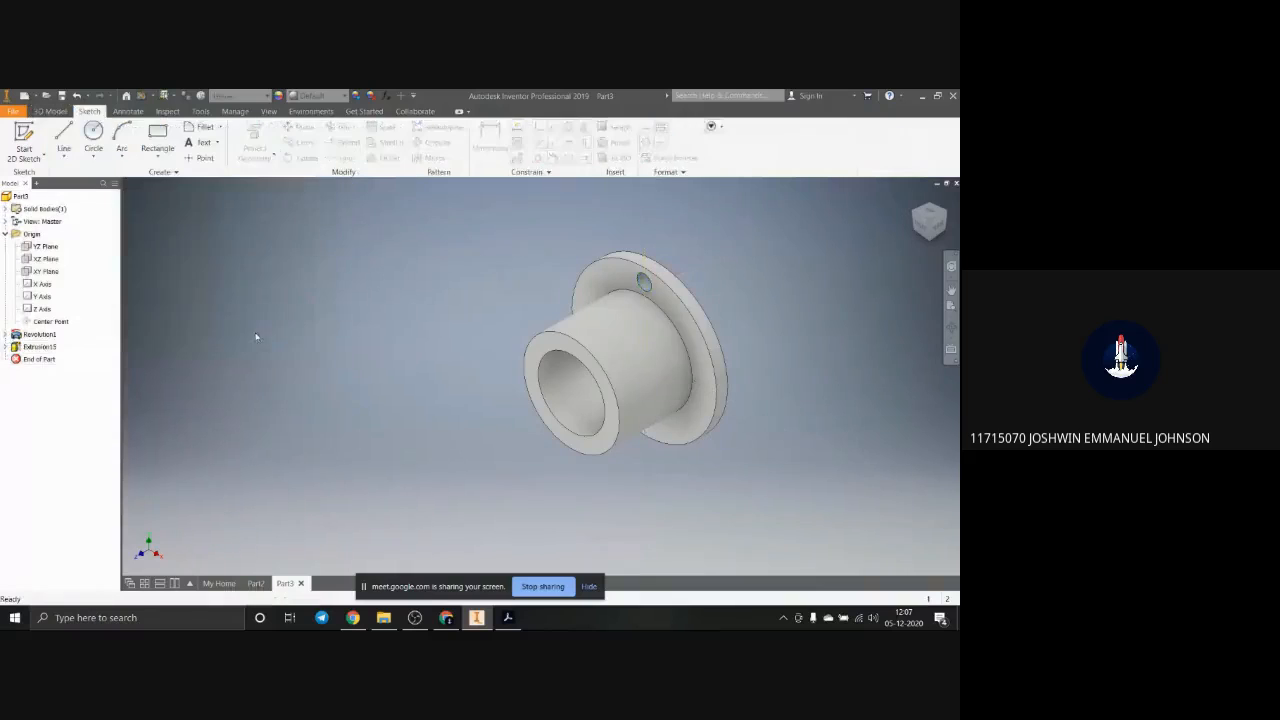
Step: Create a circular pattern of the flange hole about the flange axis with 4 instances over 360 degrees
left_click(51, 111)
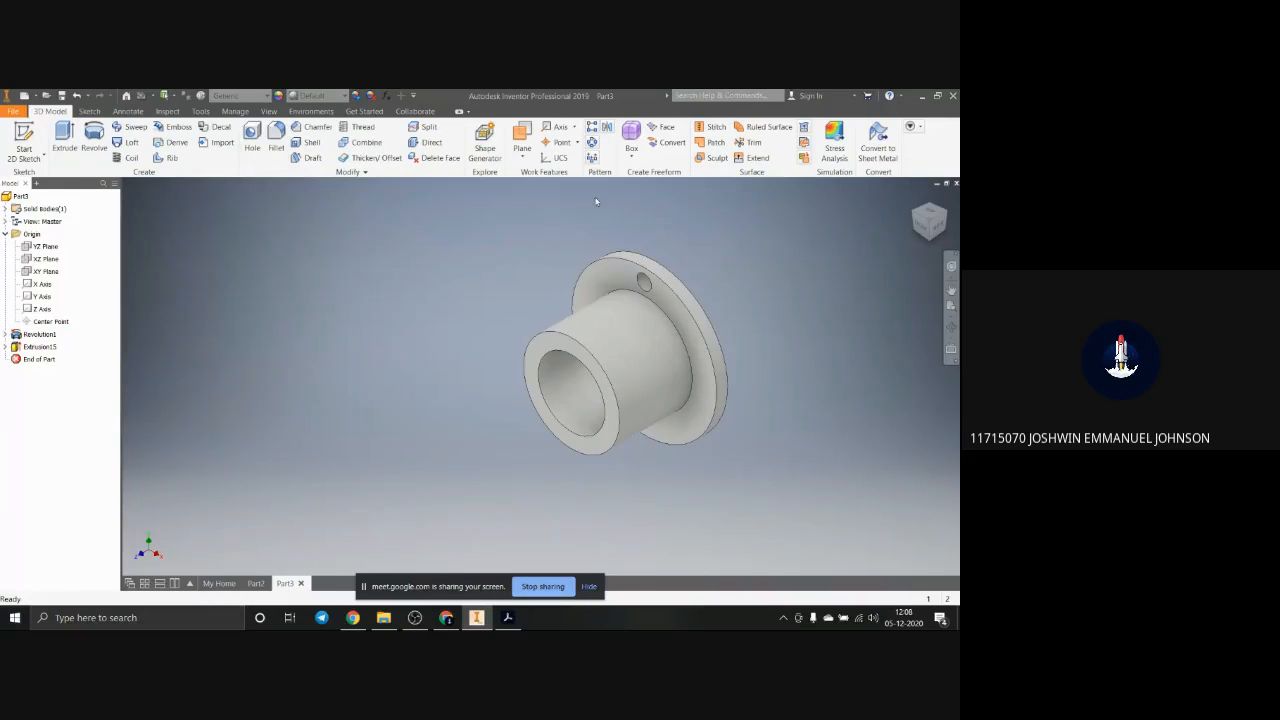
left_click(593, 142)
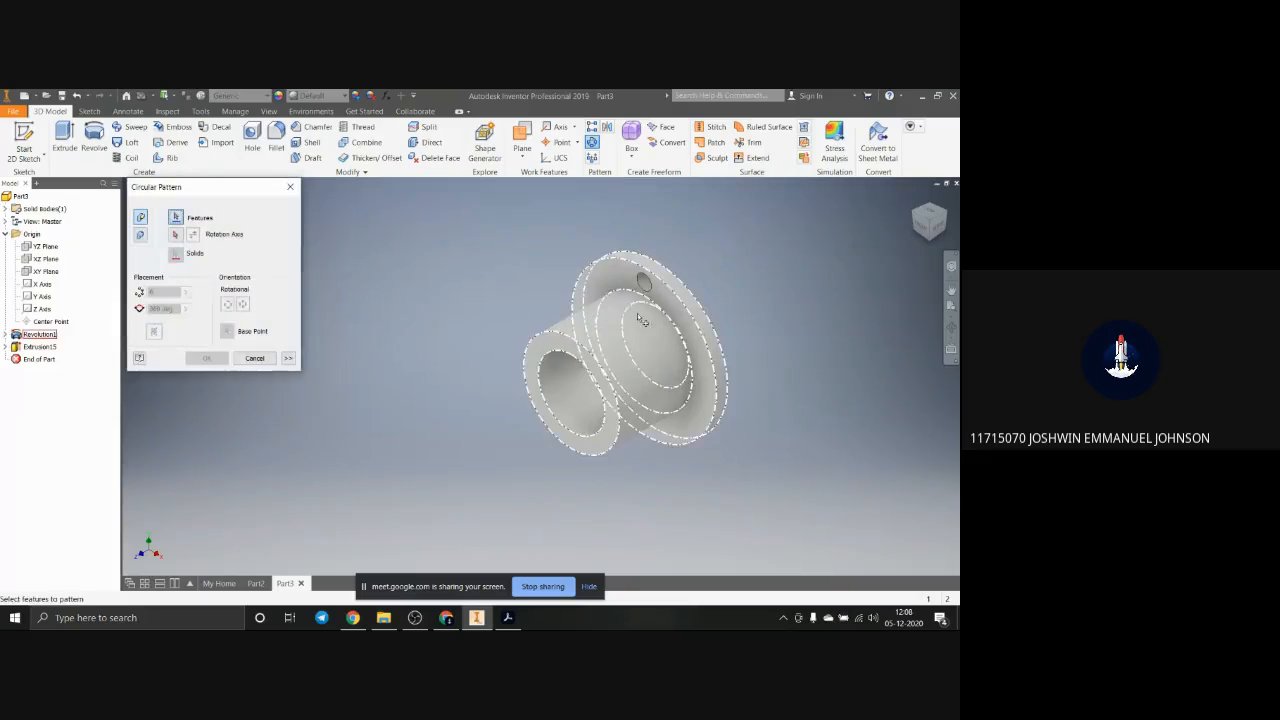
left_click(644, 282)
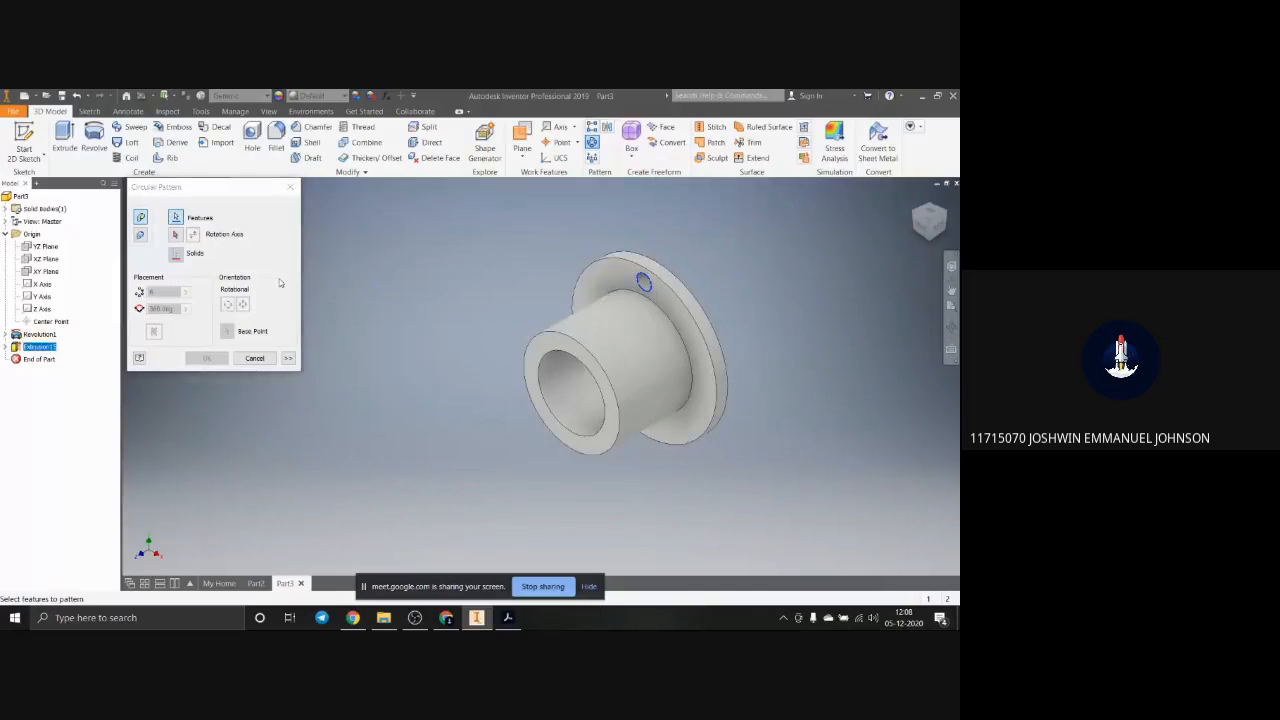
left_click(175, 234)
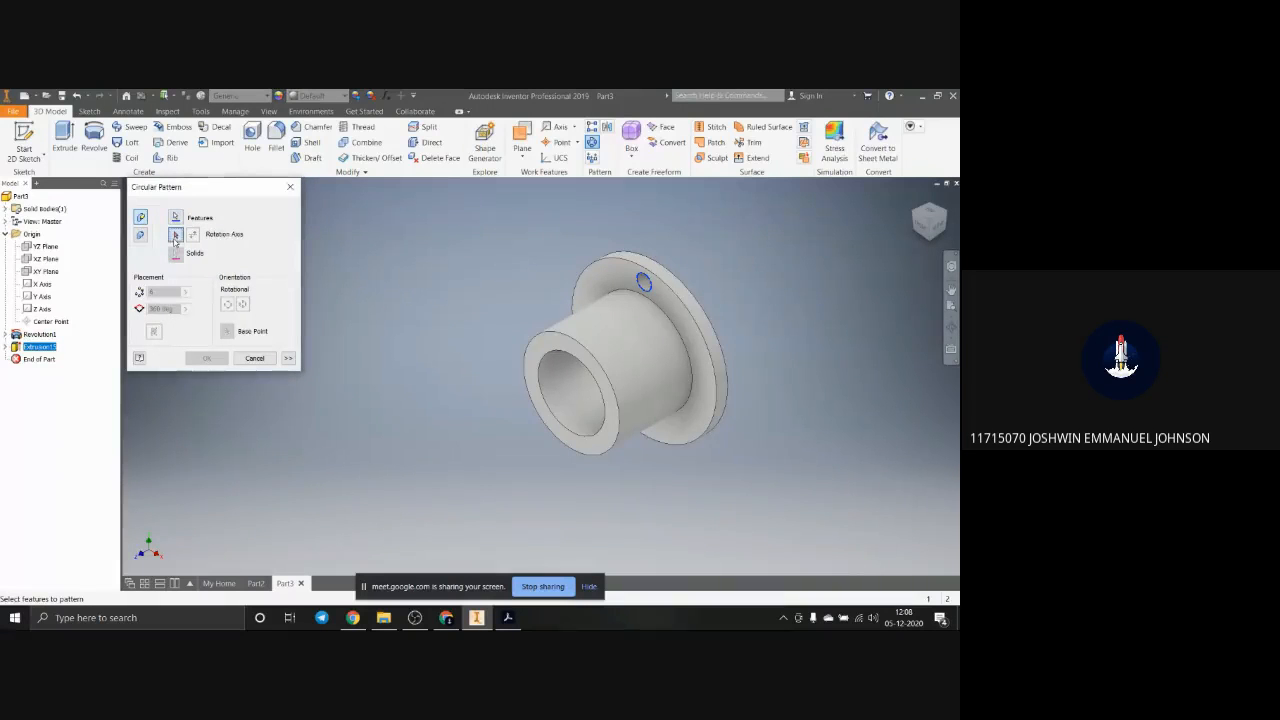
left_click(712, 404)
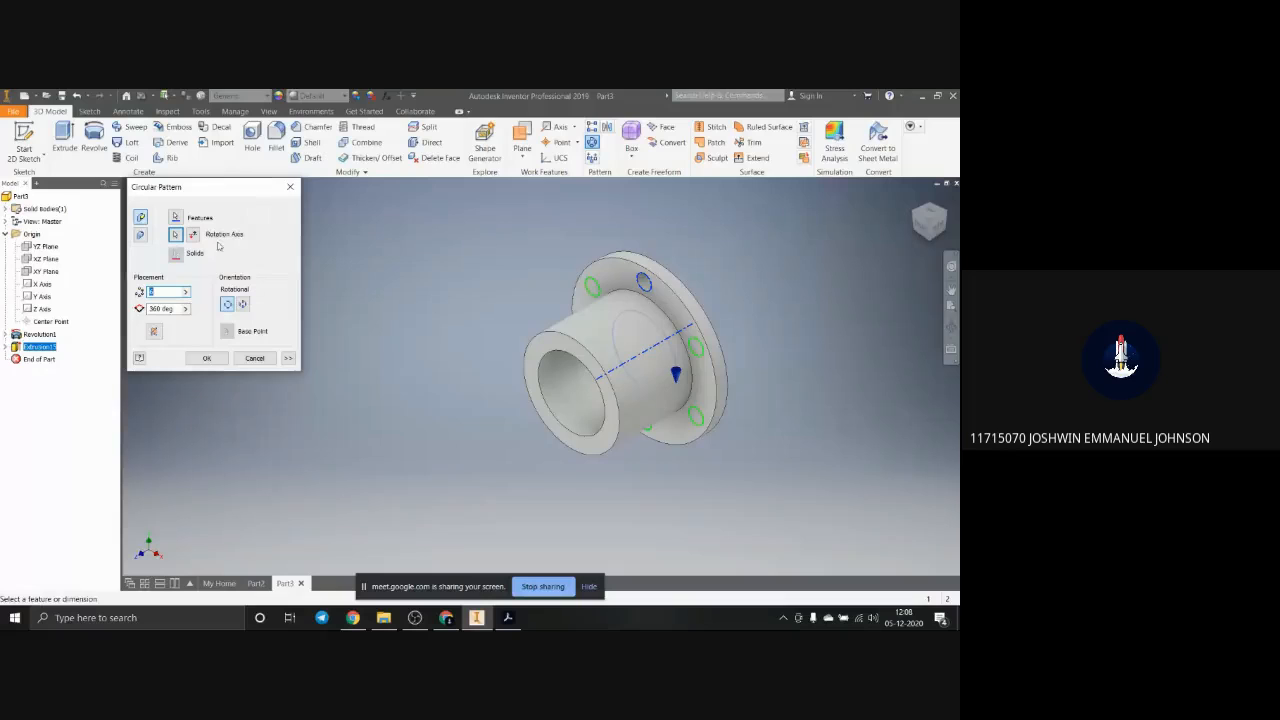
left_click(152, 292)
key("BackSpace")
type("4")
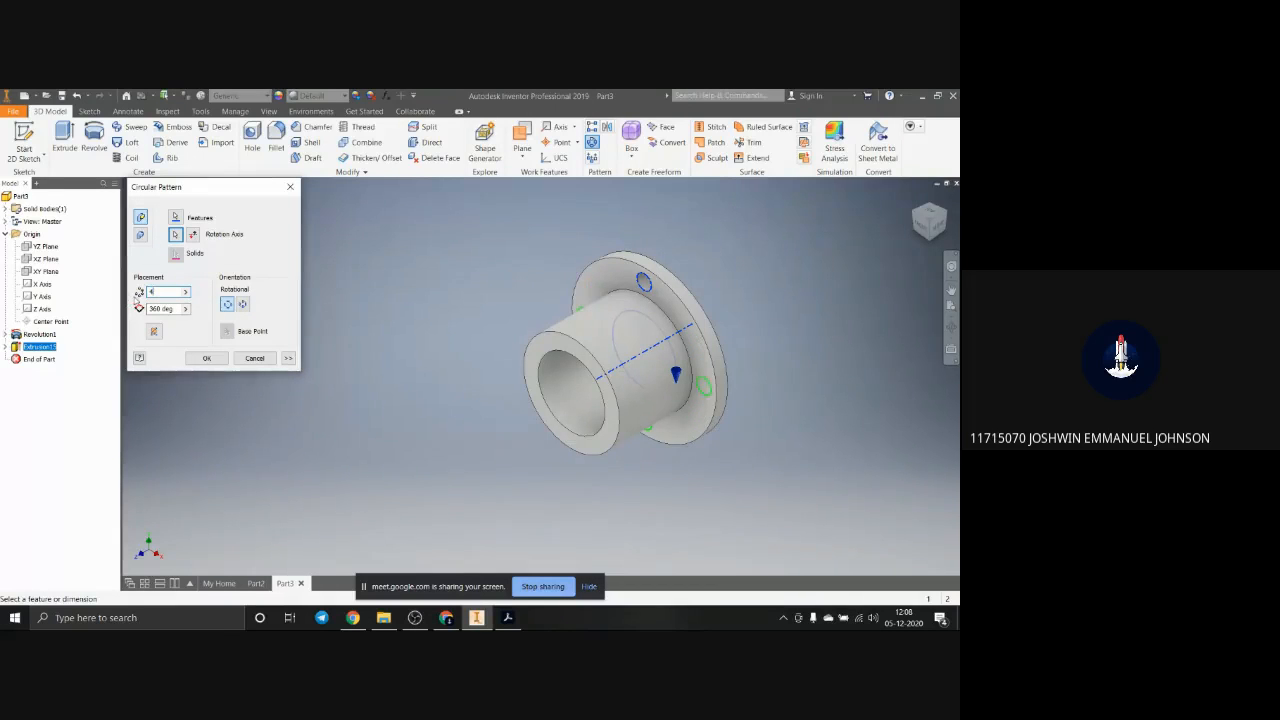
left_click(207, 358)
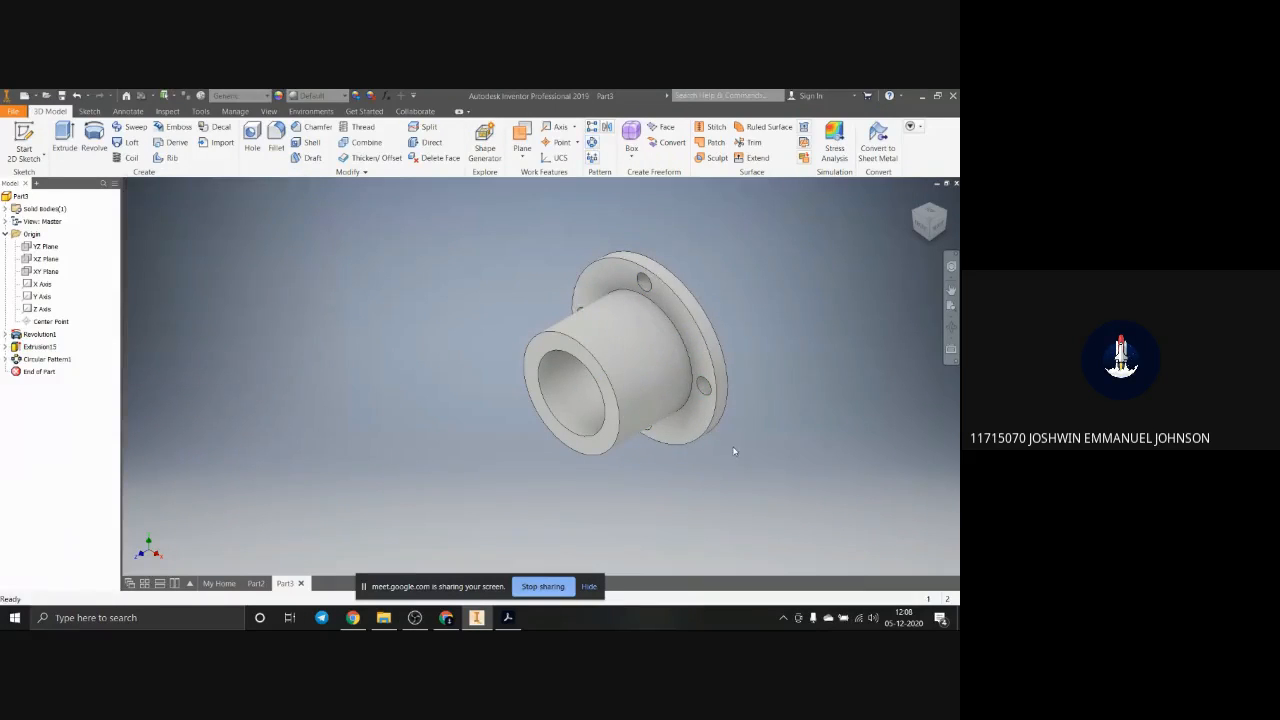
Step: Delete the revolved body, the hole cut and the circular pattern together with their consumed sketches and features
left_click(924, 228)
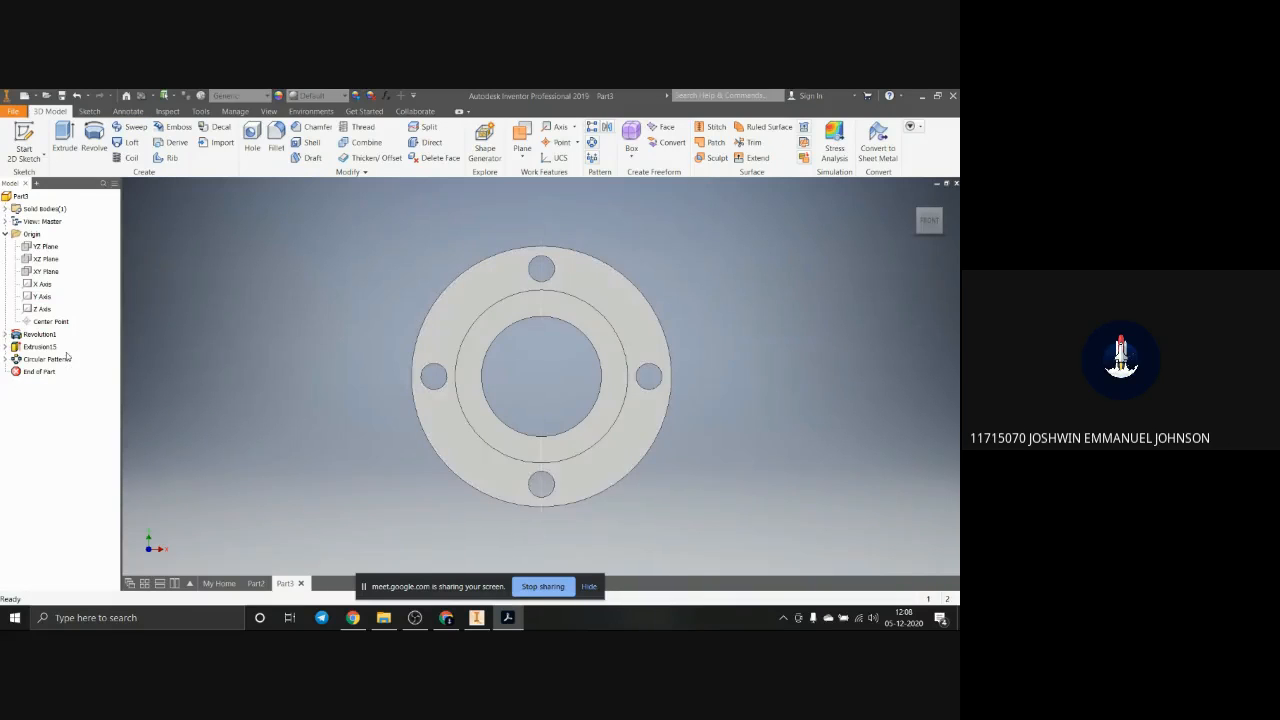
left_click(40, 334)
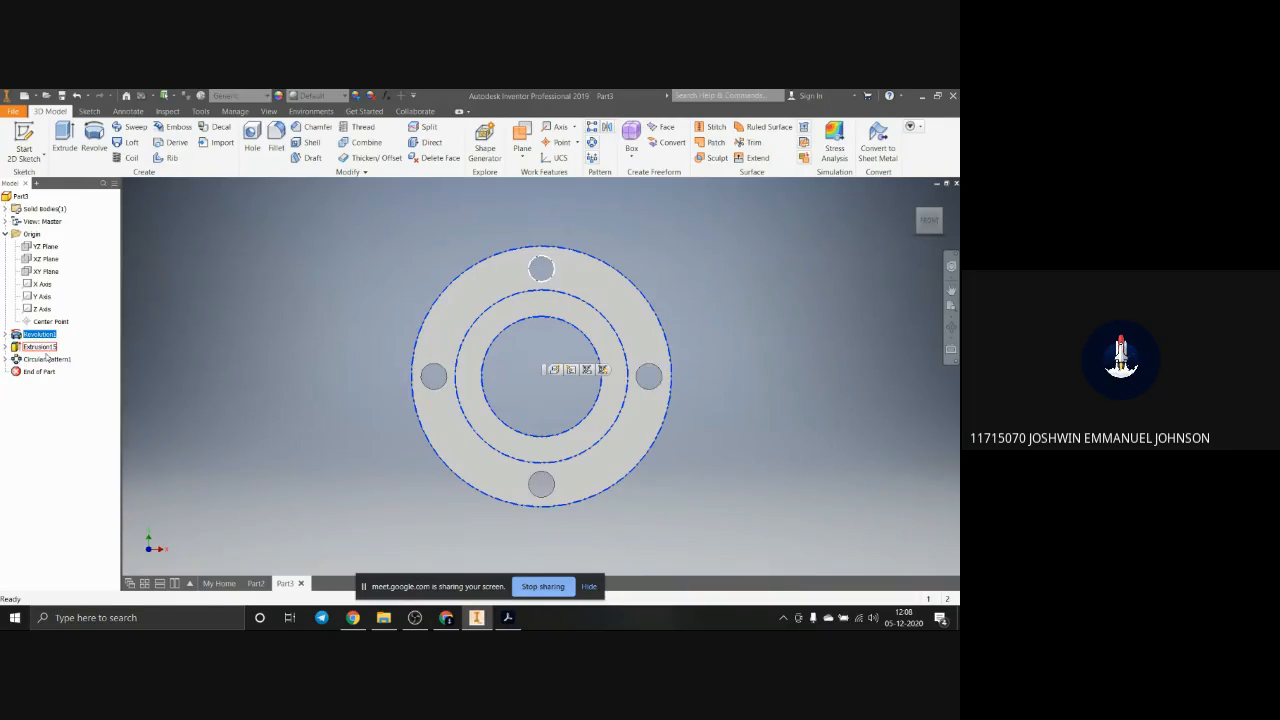
left_click(44, 359, "shift")
key("Delete")
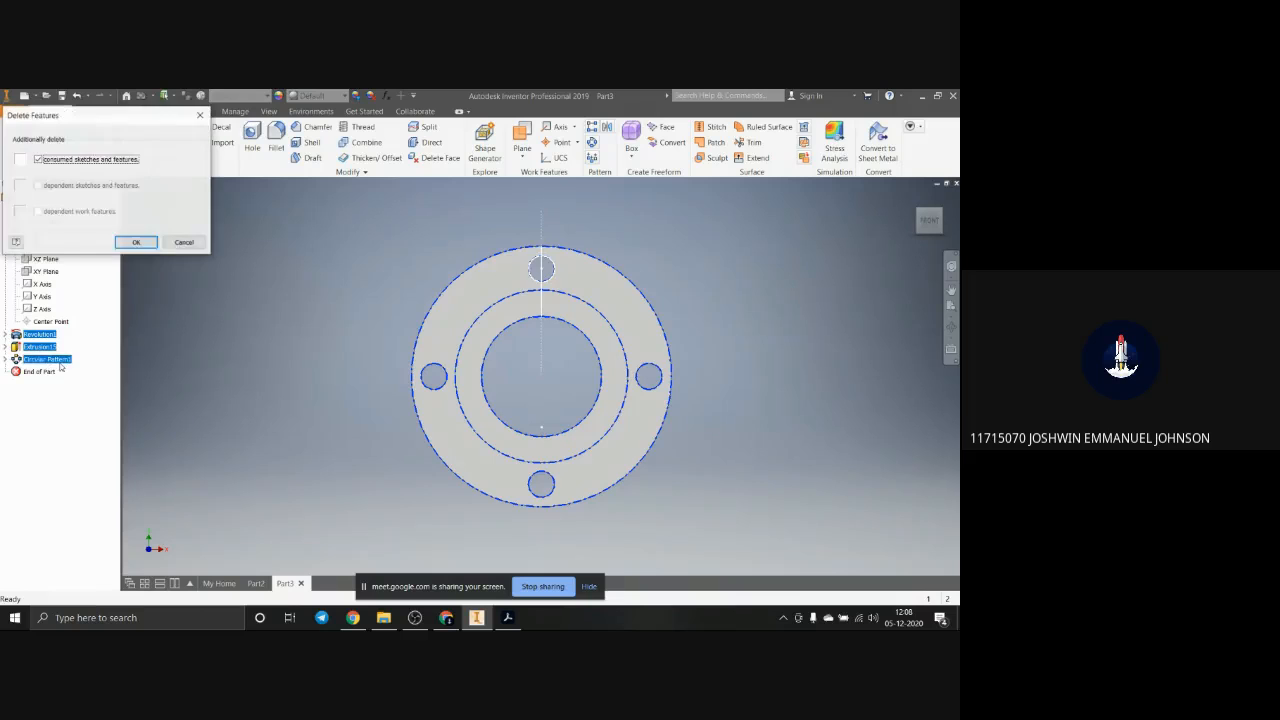
left_click(134, 244)
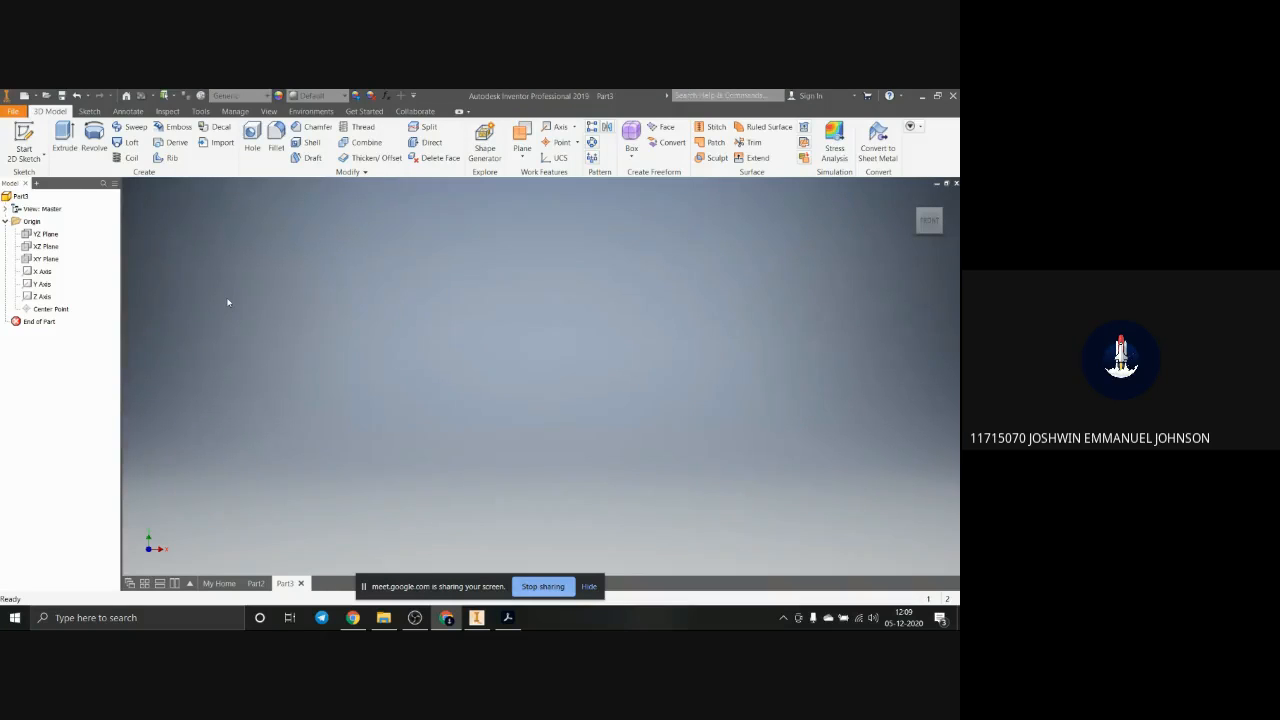
Step: Start a sketch on the YZ plane and draw an open zigzag chain of five connected lines
left_click(45, 233)
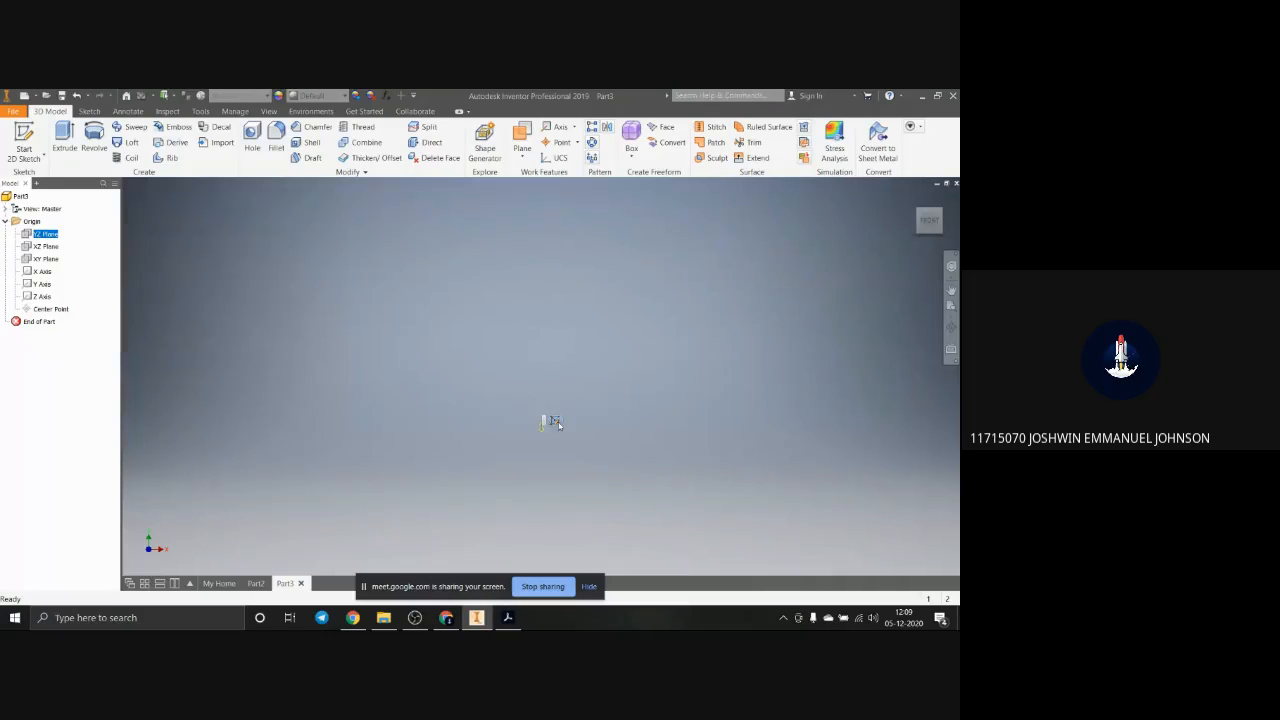
left_click(553, 420)
left_click(63, 137)
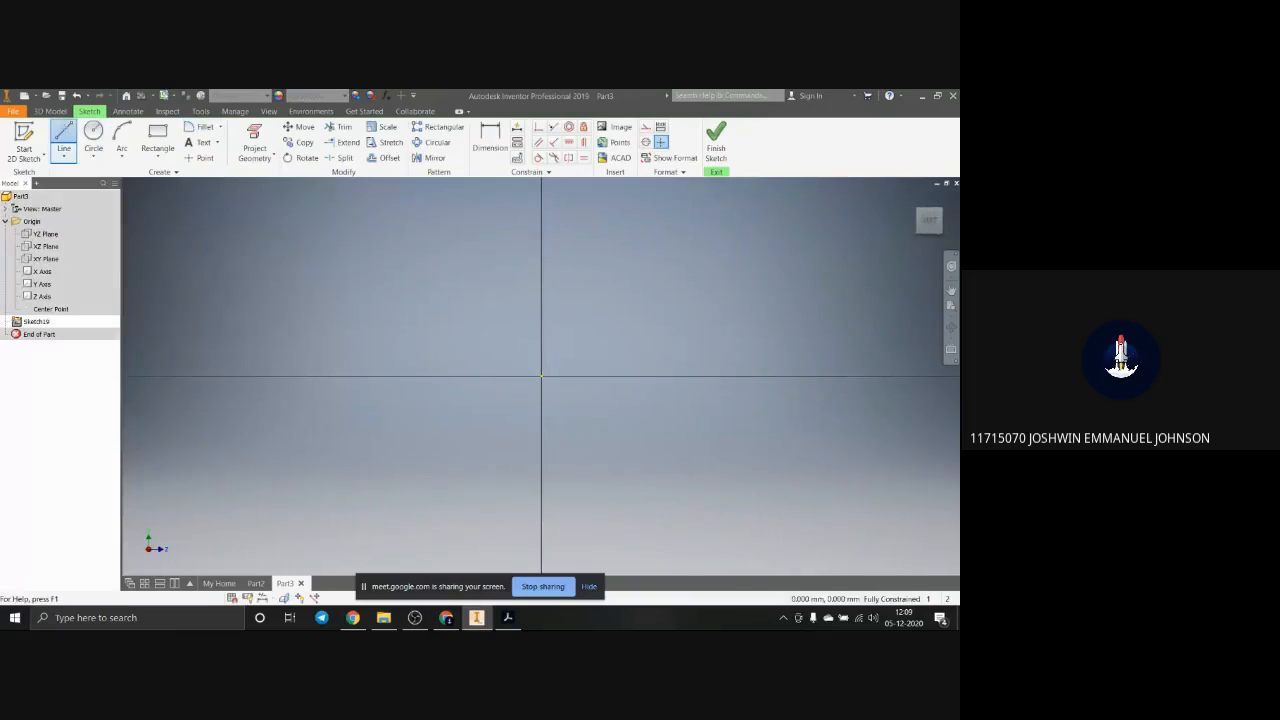
left_click(290, 322)
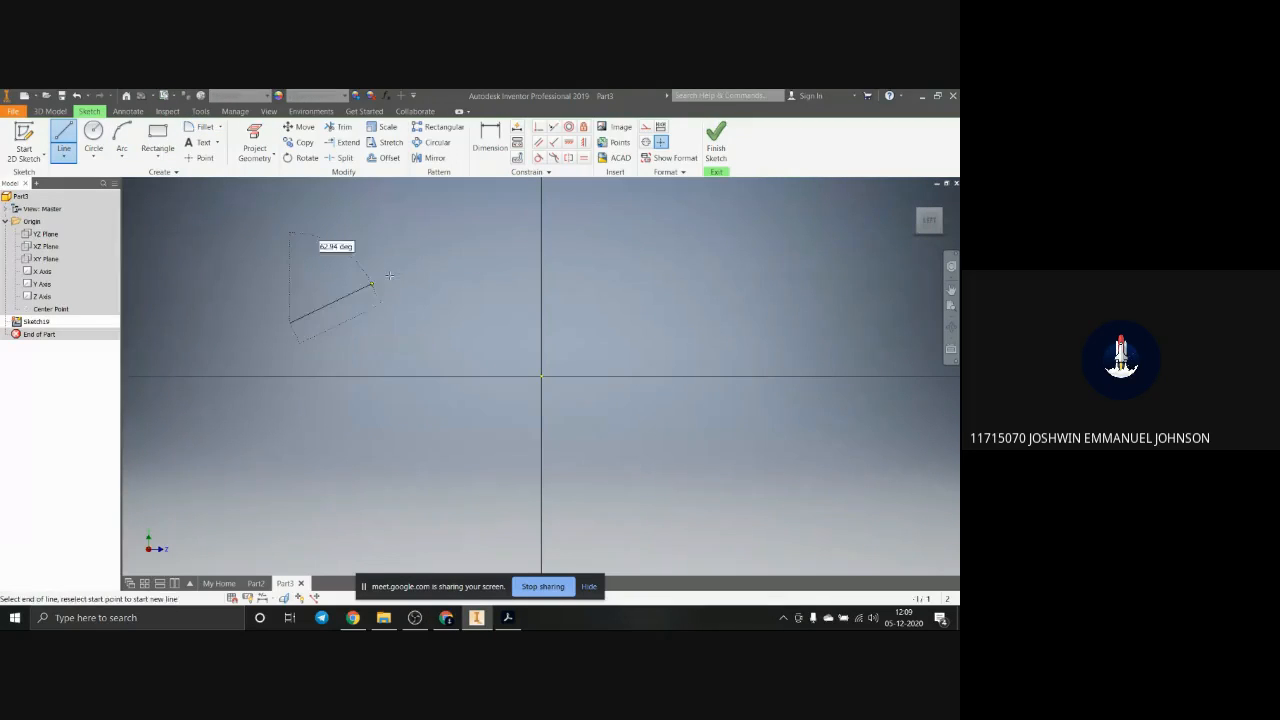
left_click(491, 228)
left_click(790, 317)
scroll(855, 518, "down", 5)
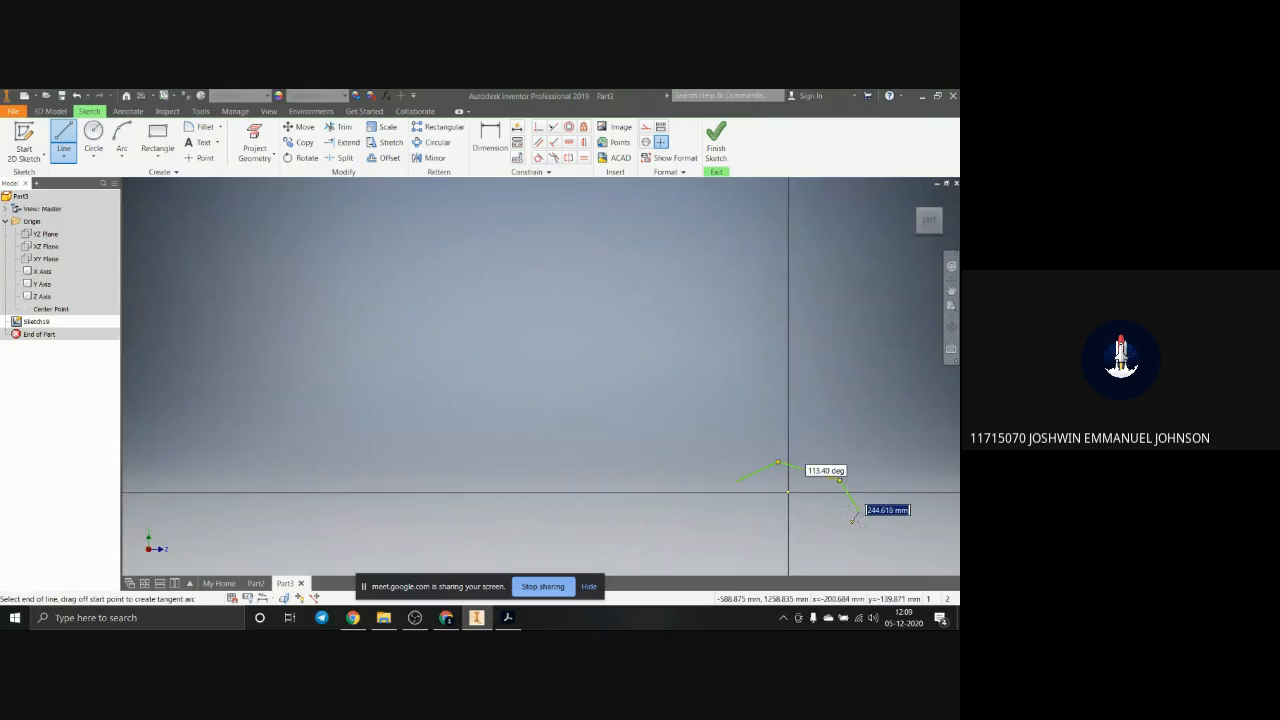
left_click(859, 512)
left_click(921, 465)
left_click(872, 369)
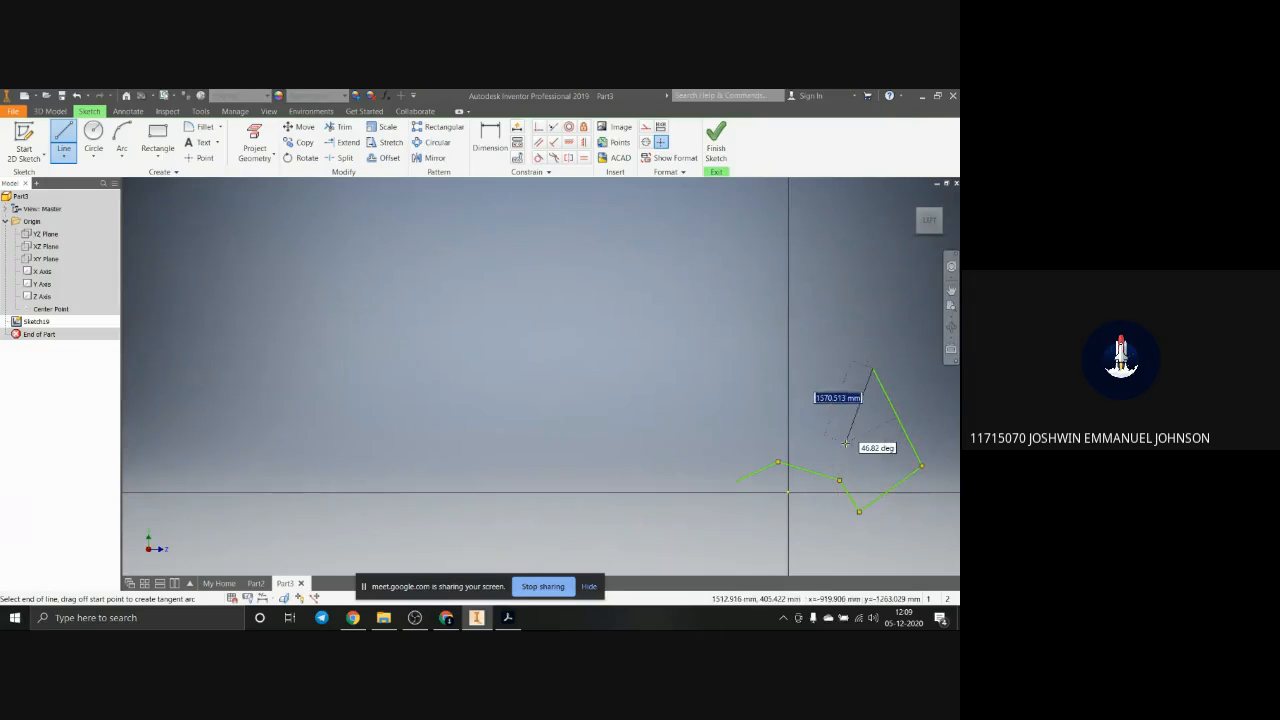
key("Escape")
scroll(852, 481, "down", 2)
scroll(860, 500, "up", 2)
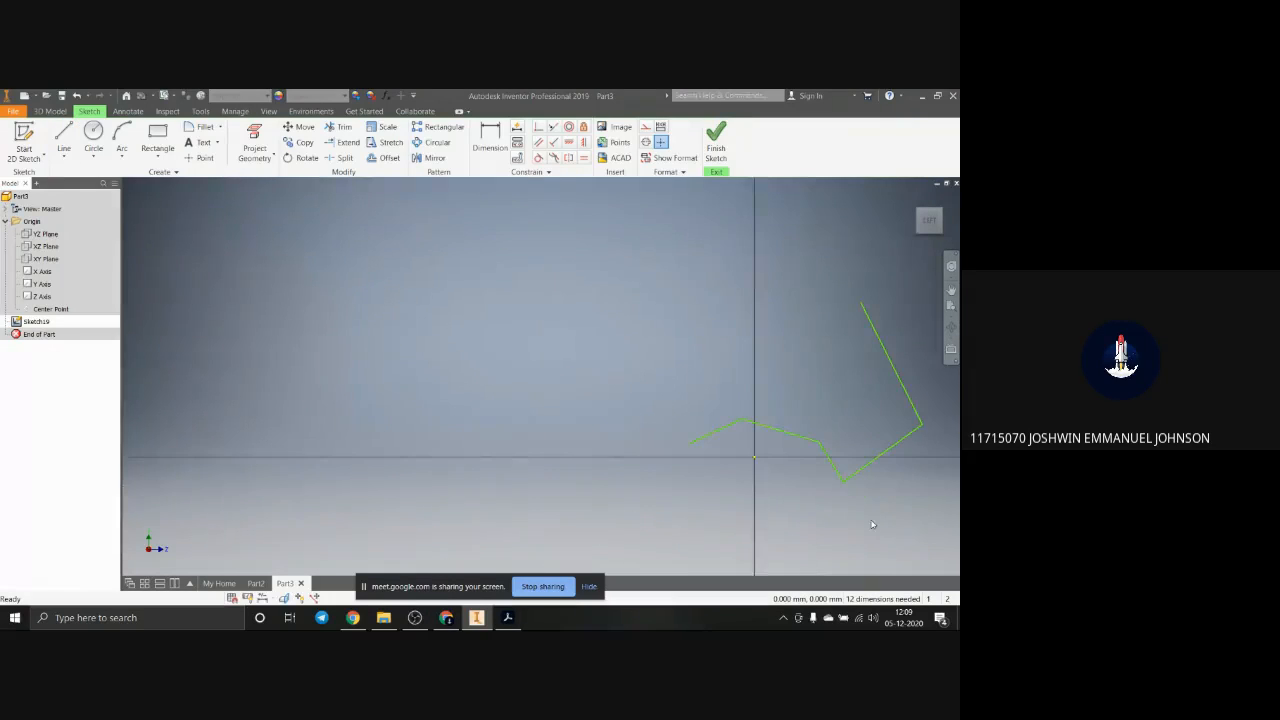
scroll(874, 514, "up", 2)
scroll(874, 514, "down", 1)
scroll(890, 468, "up", 2)
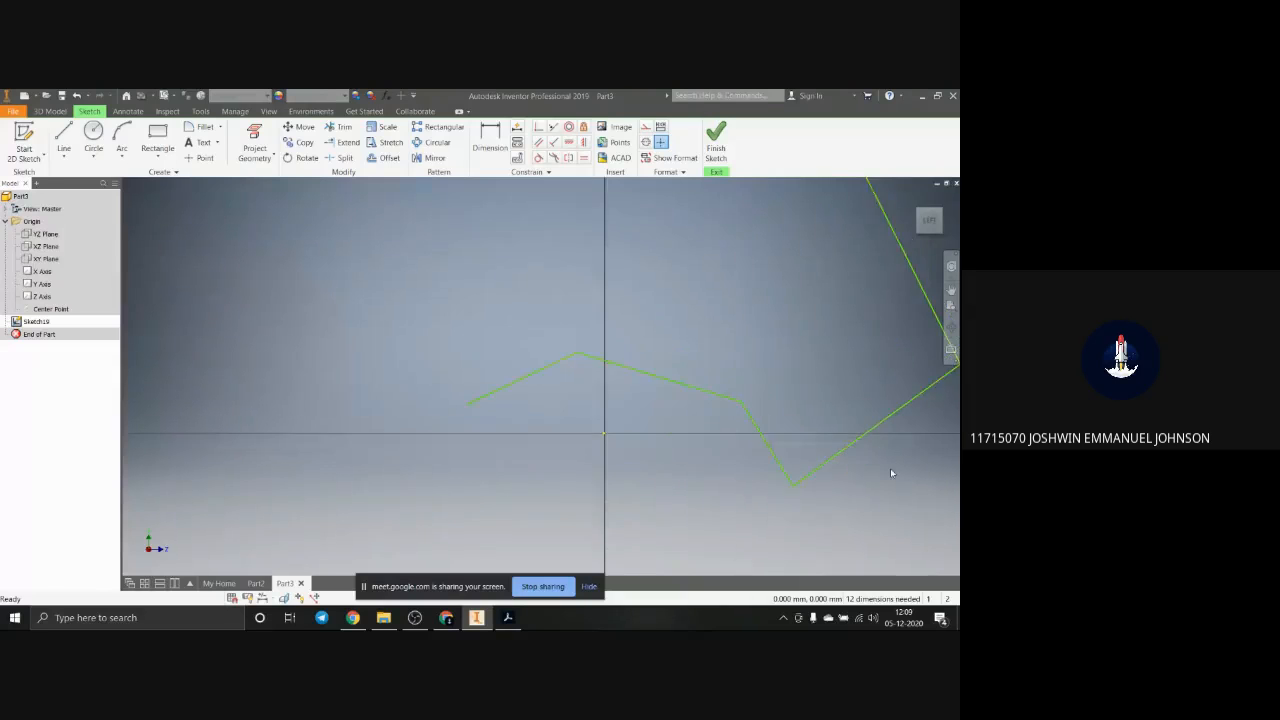
scroll(890, 468, "down", 3)
scroll(921, 448, "down", 1)
scroll(927, 446, "up", 2)
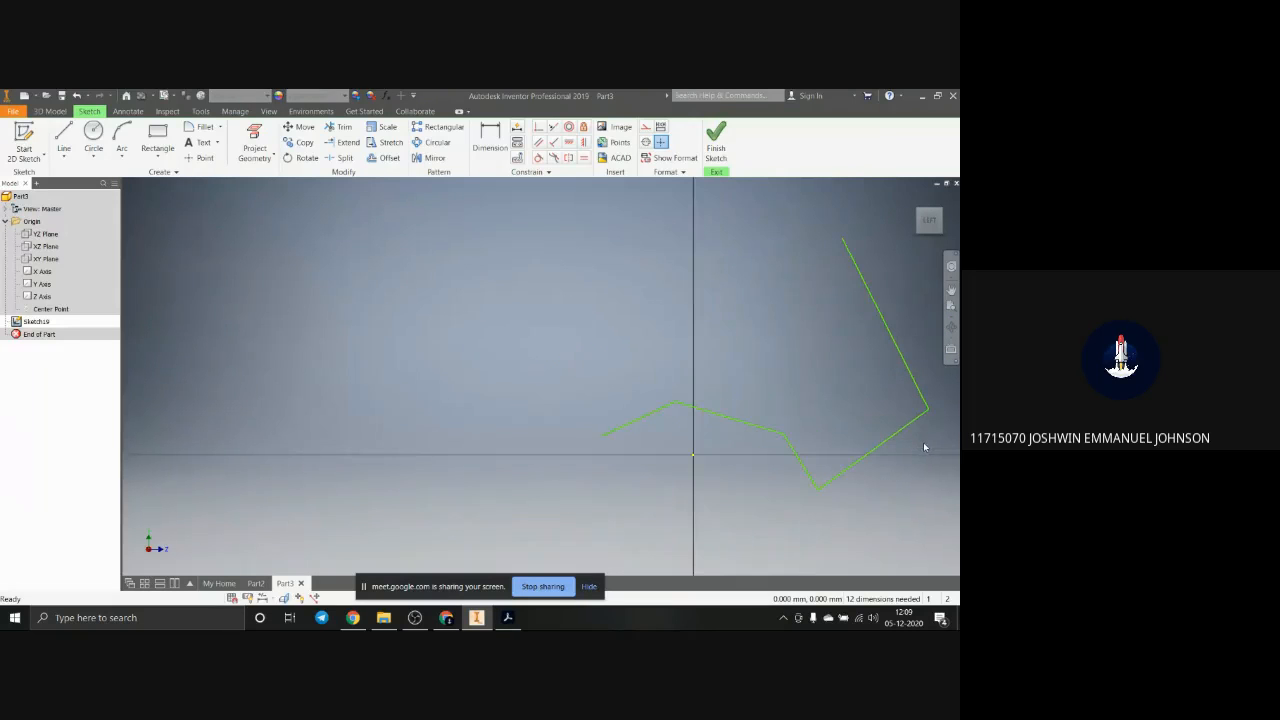
mouse_move(920, 443)
middle_mouse_down()
mouse_move(889, 449)
mouse_move(722, 402)
mouse_move(748, 431)
middle_mouse_up()
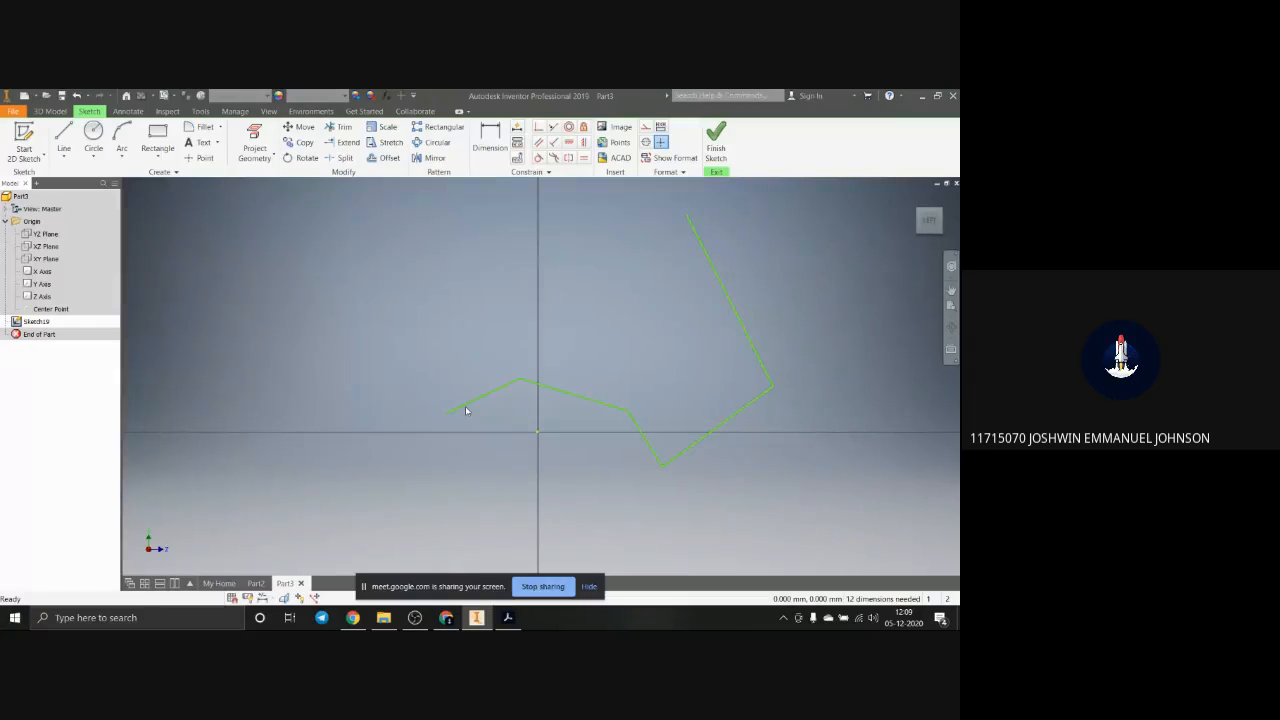
Step: Finish the sketch and create a Normal to Curve at Point work plane at the free end of the zigzag's first line
left_click(50, 111)
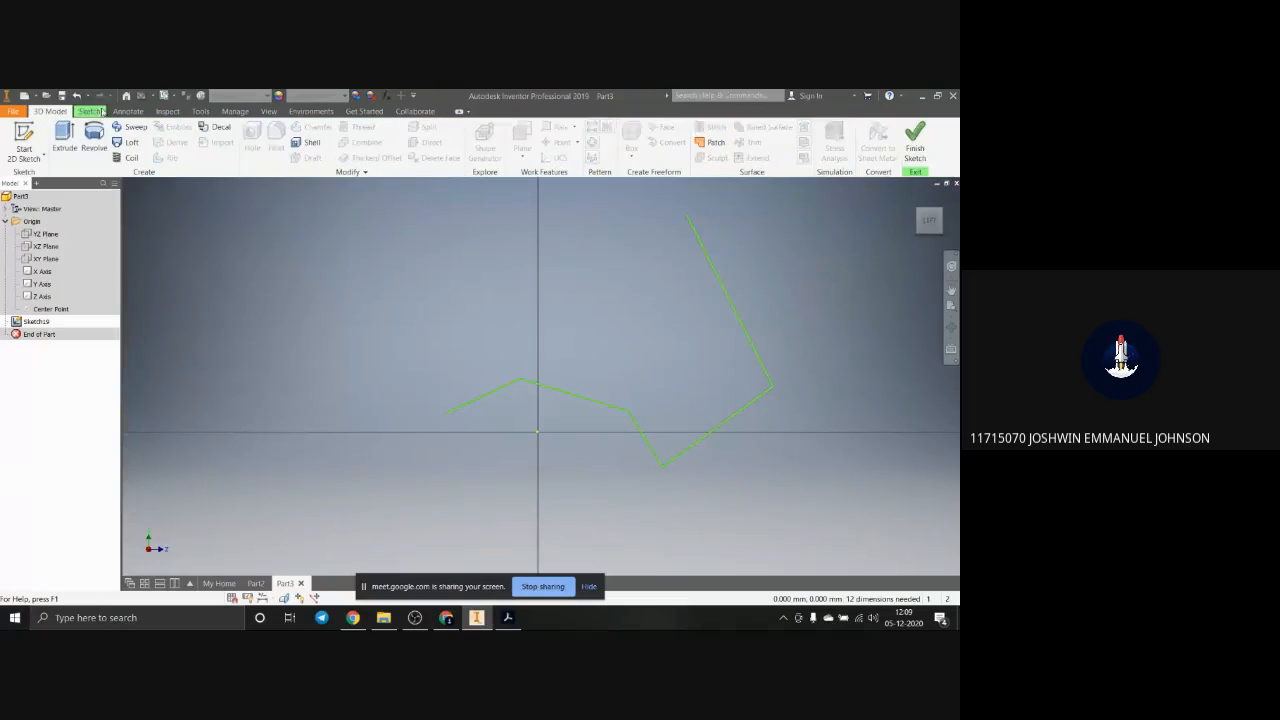
left_click(912, 132)
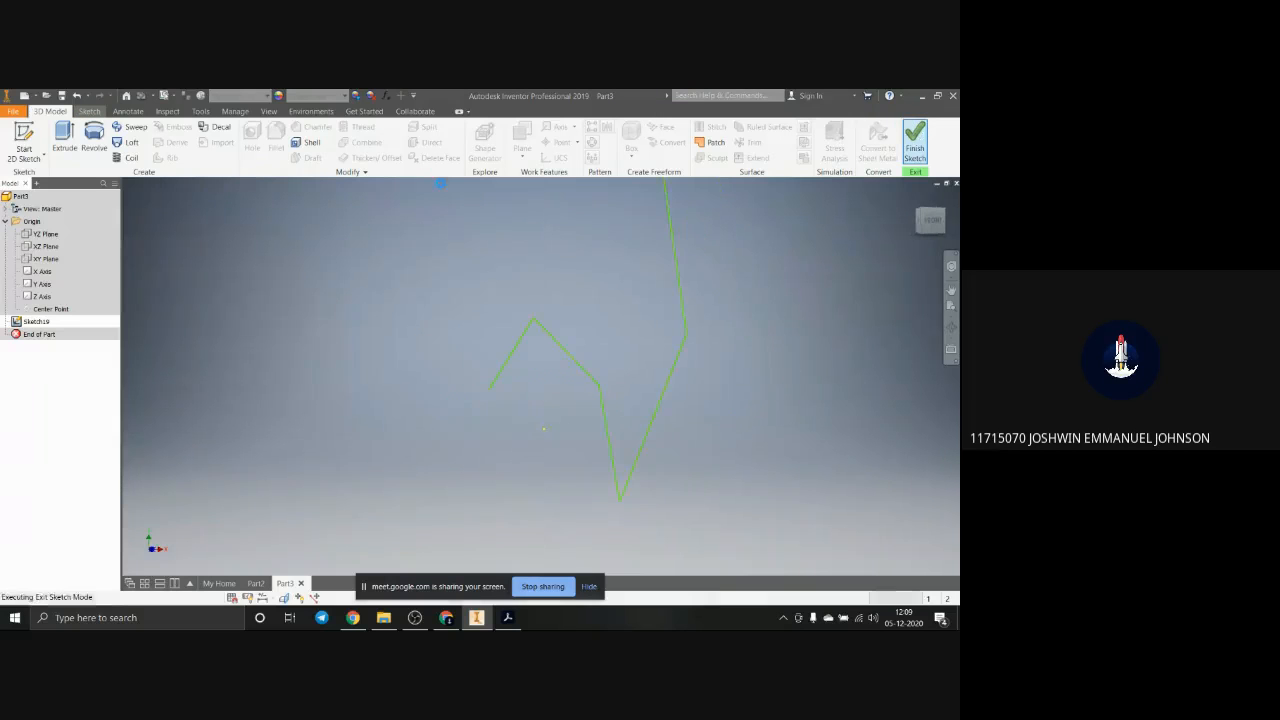
middle_click_drag(617, 369, 801, 374, "shift")
scroll(801, 374, "down", 5)
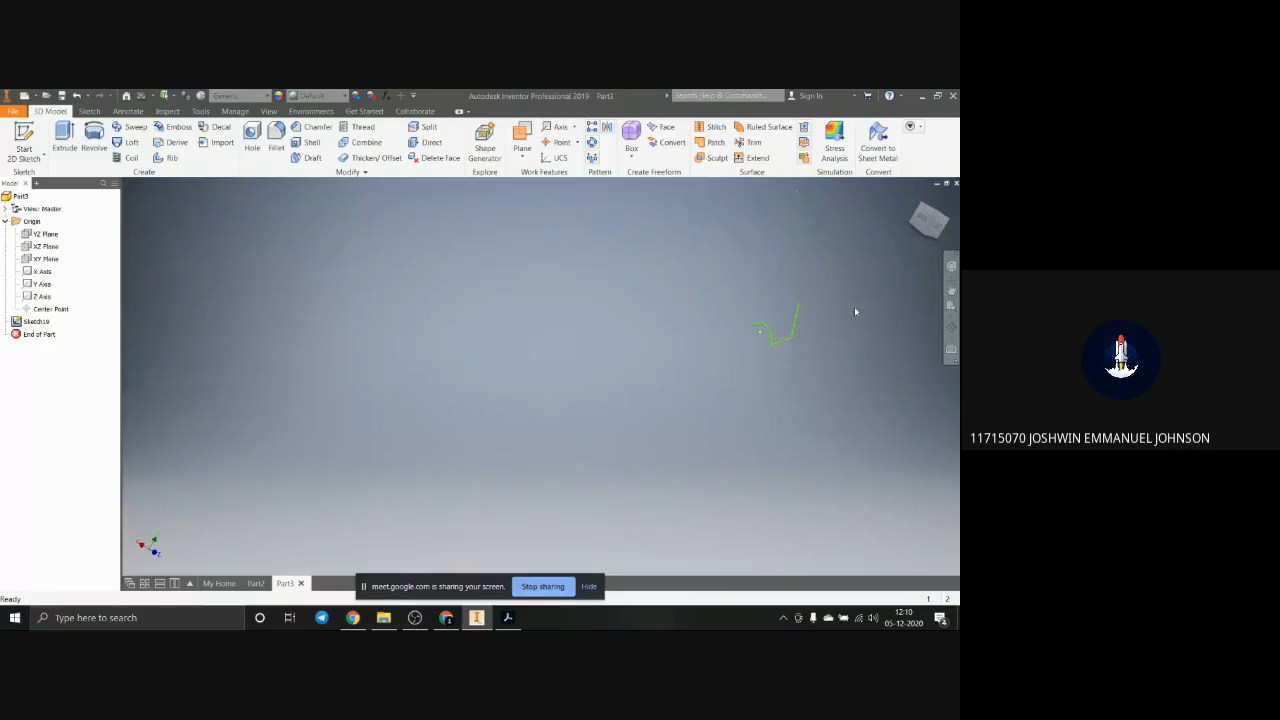
left_click(522, 152)
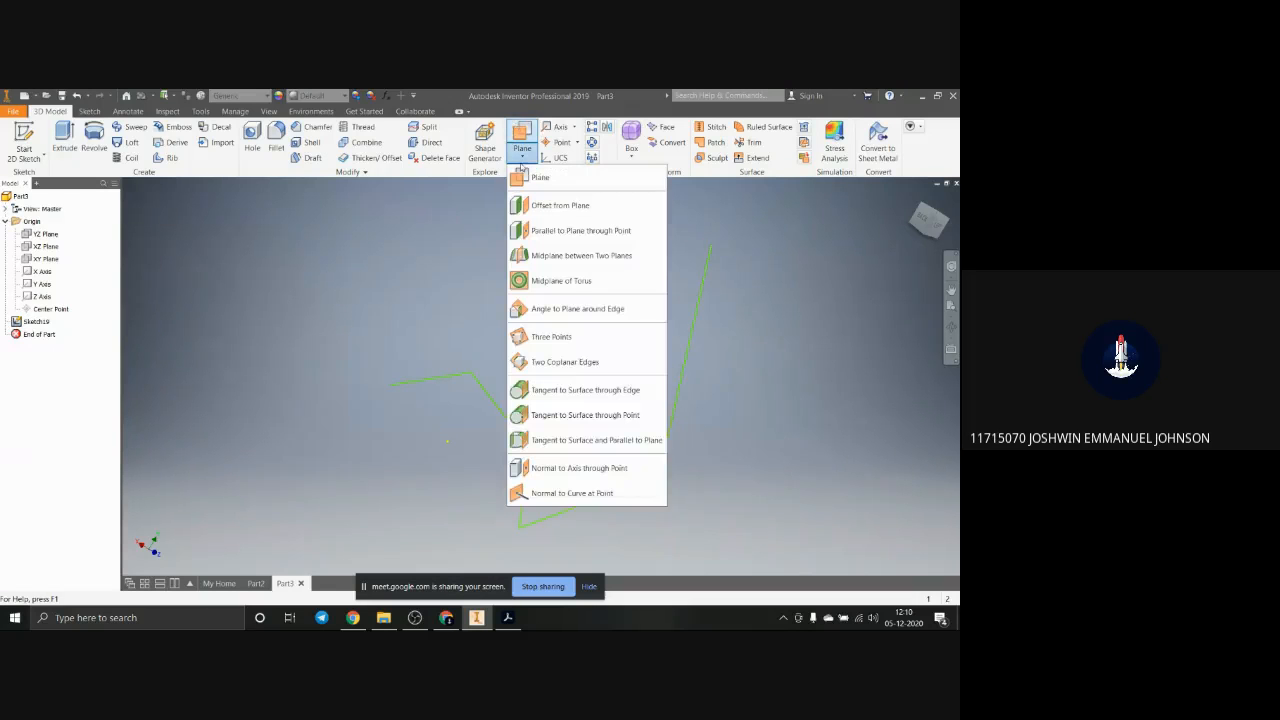
left_click(614, 492)
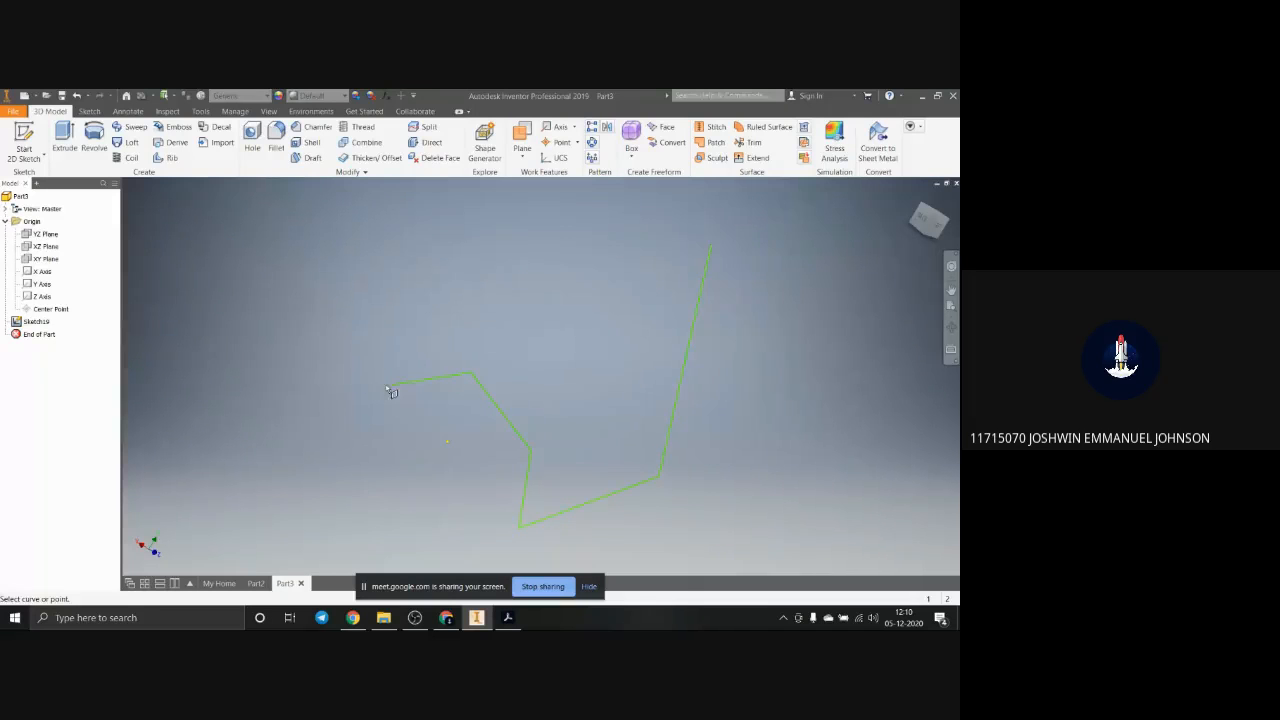
scroll(384, 389, "down", 6)
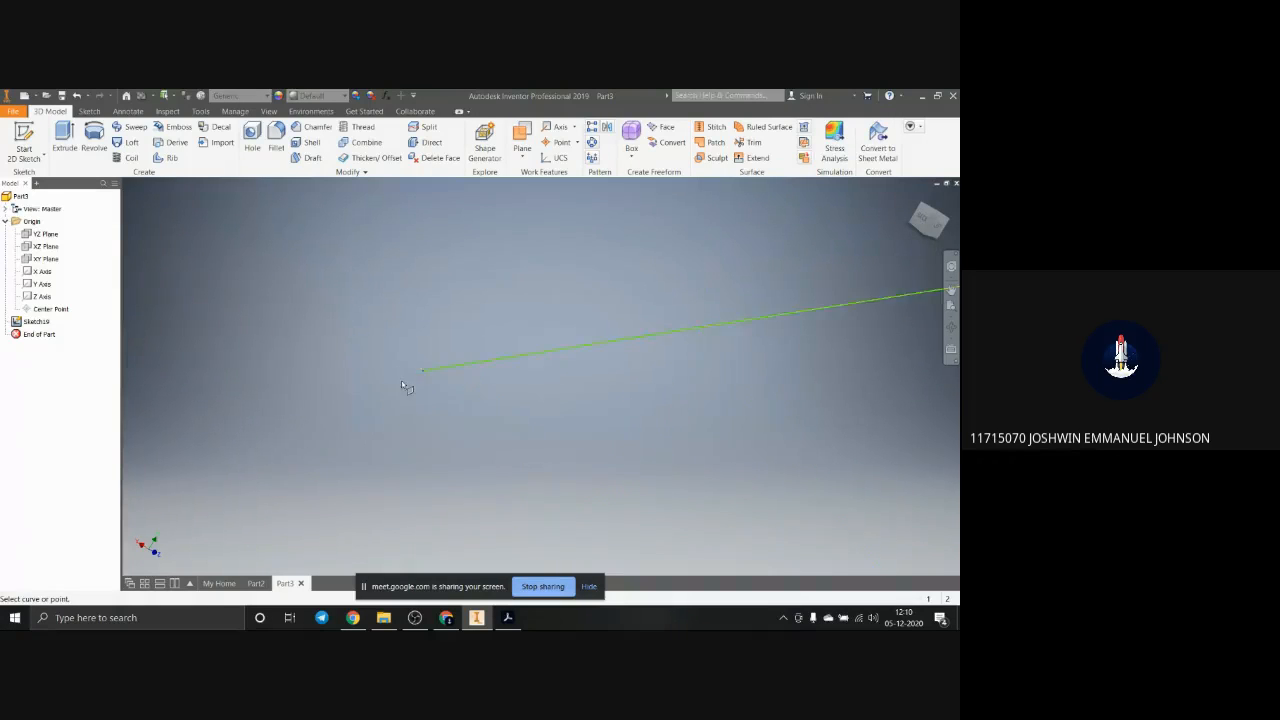
scroll(437, 376, "up", 2)
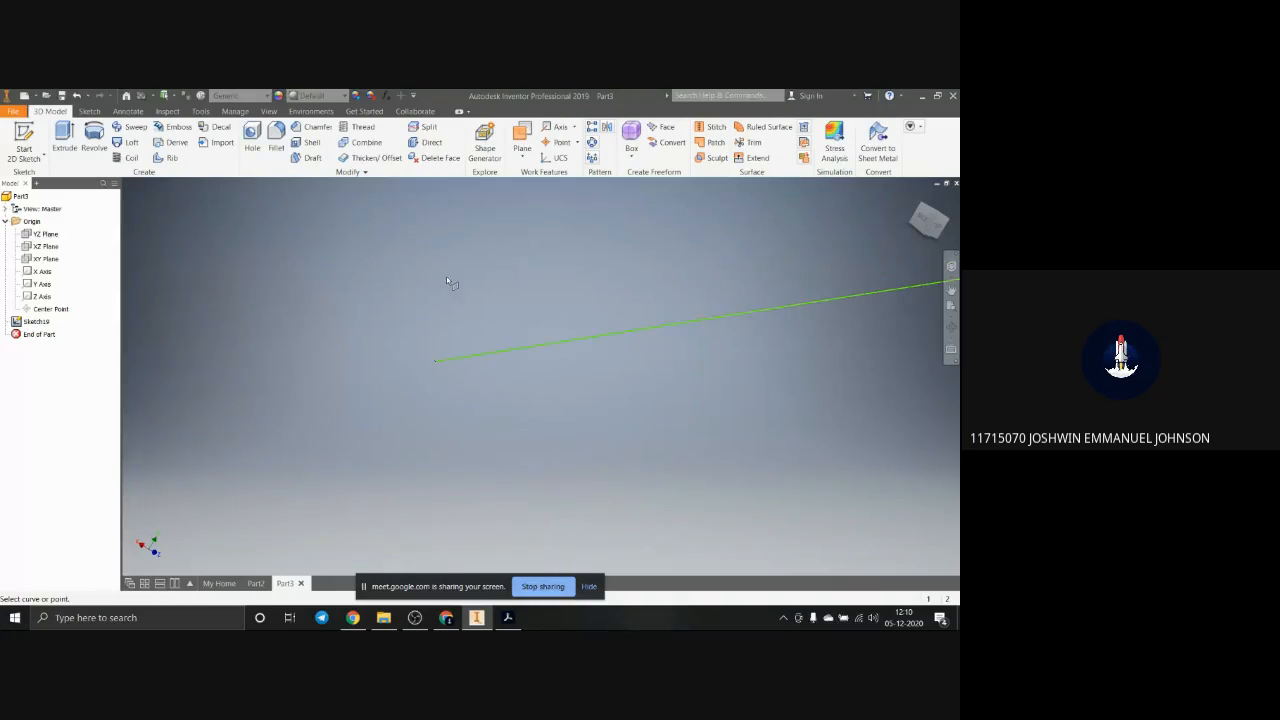
left_click(522, 150)
left_click(600, 491)
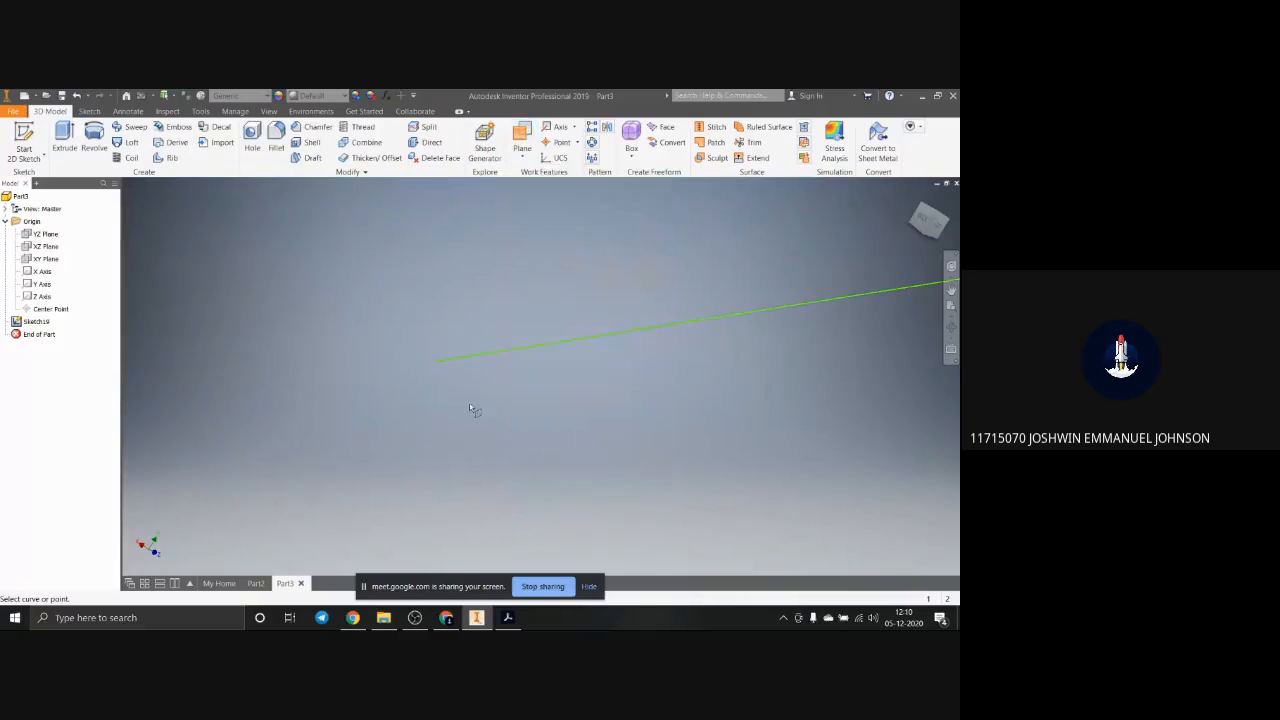
left_click(437, 364)
scroll(457, 392, "up", 8)
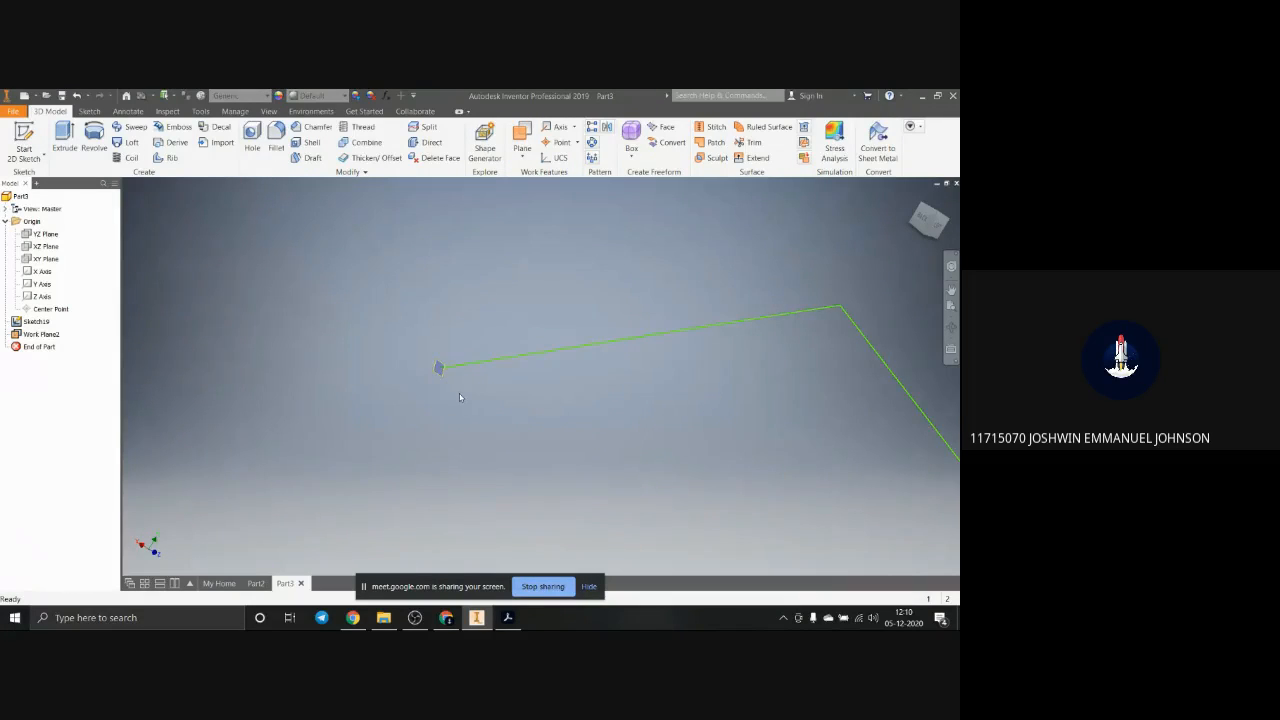
scroll(462, 400, "down", 4)
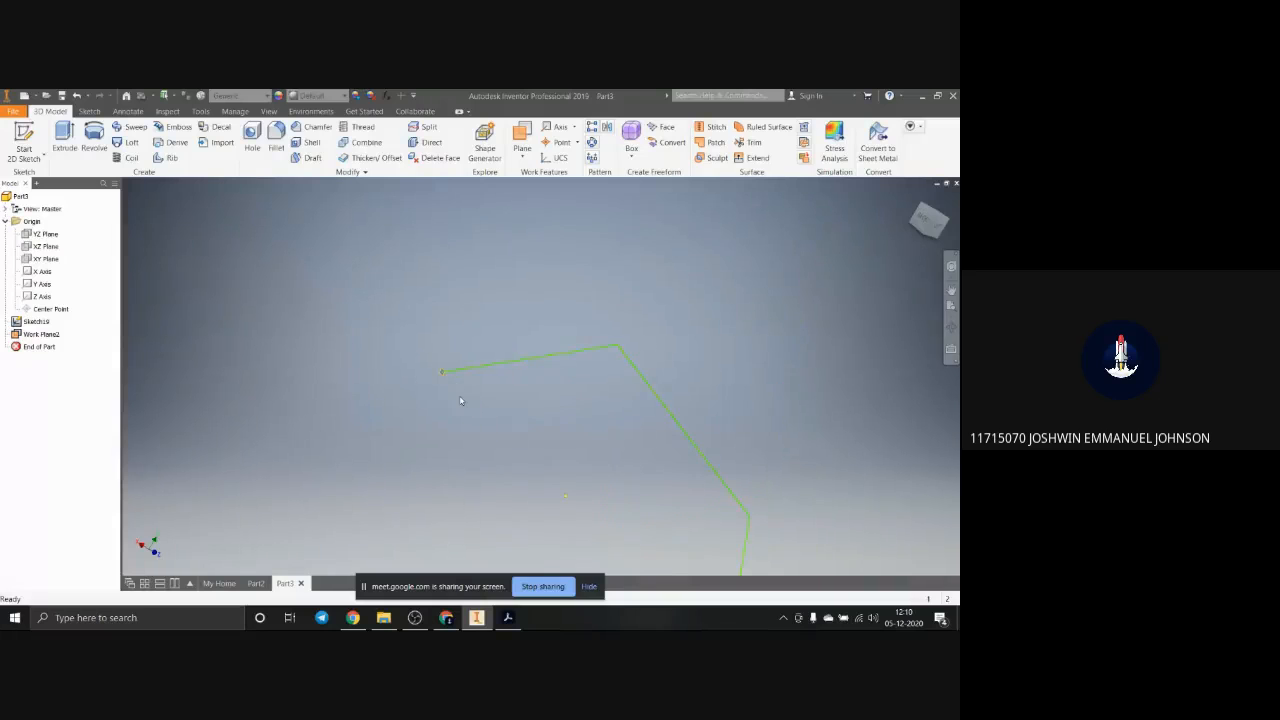
scroll(442, 386, "down", 7)
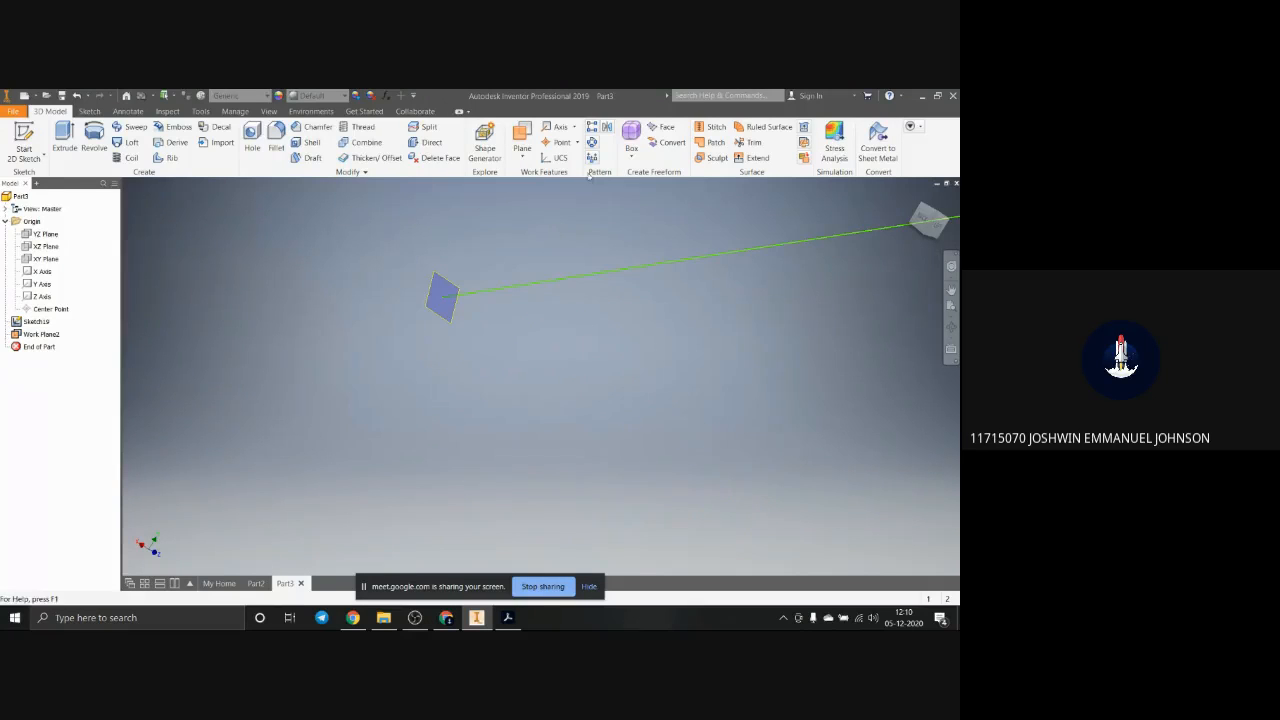
left_click(521, 161)
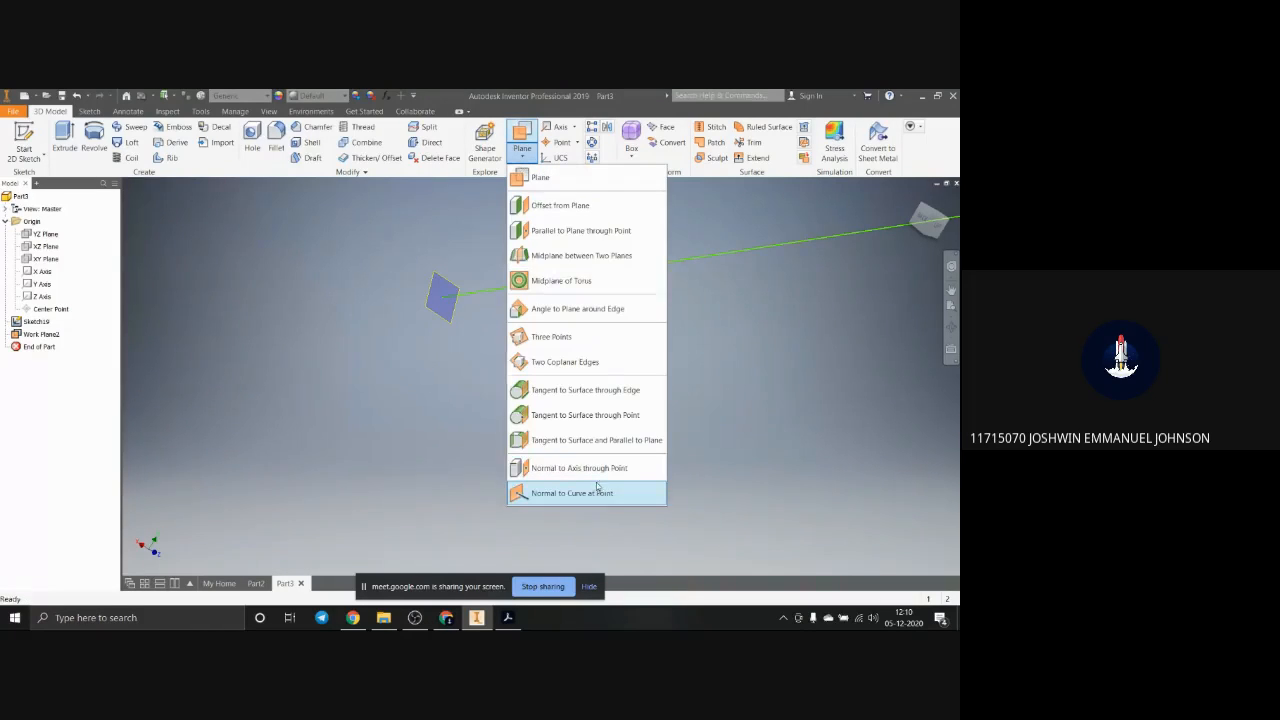
left_click(597, 491)
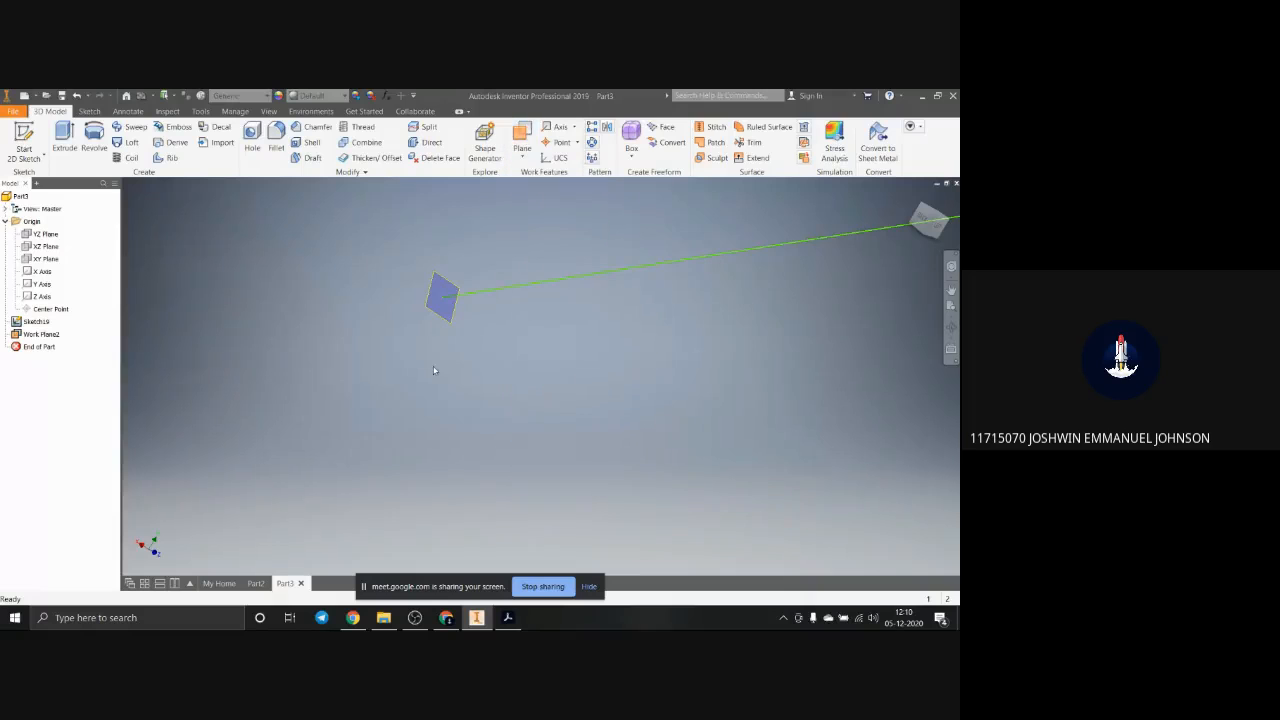
Step: Start a sketch on the work plane, draw a small circle centred on the path's end point, and finish the sketch
right_click(442, 292)
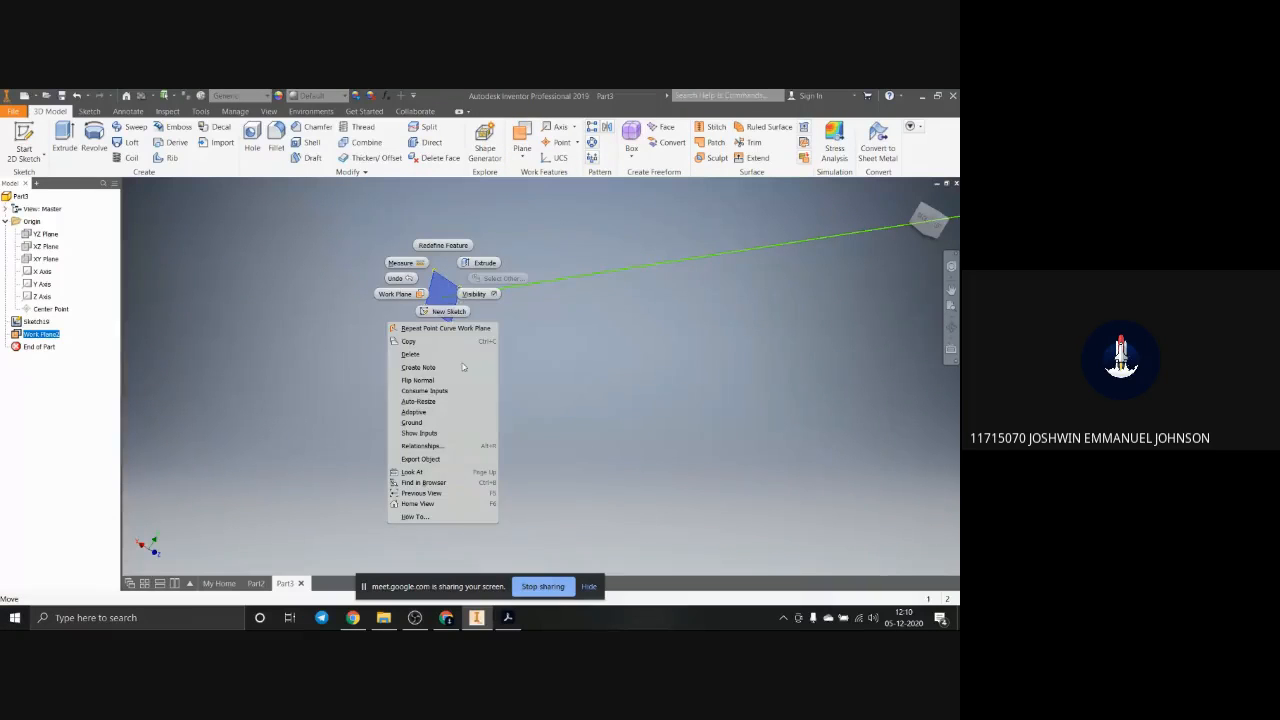
left_click(447, 312)
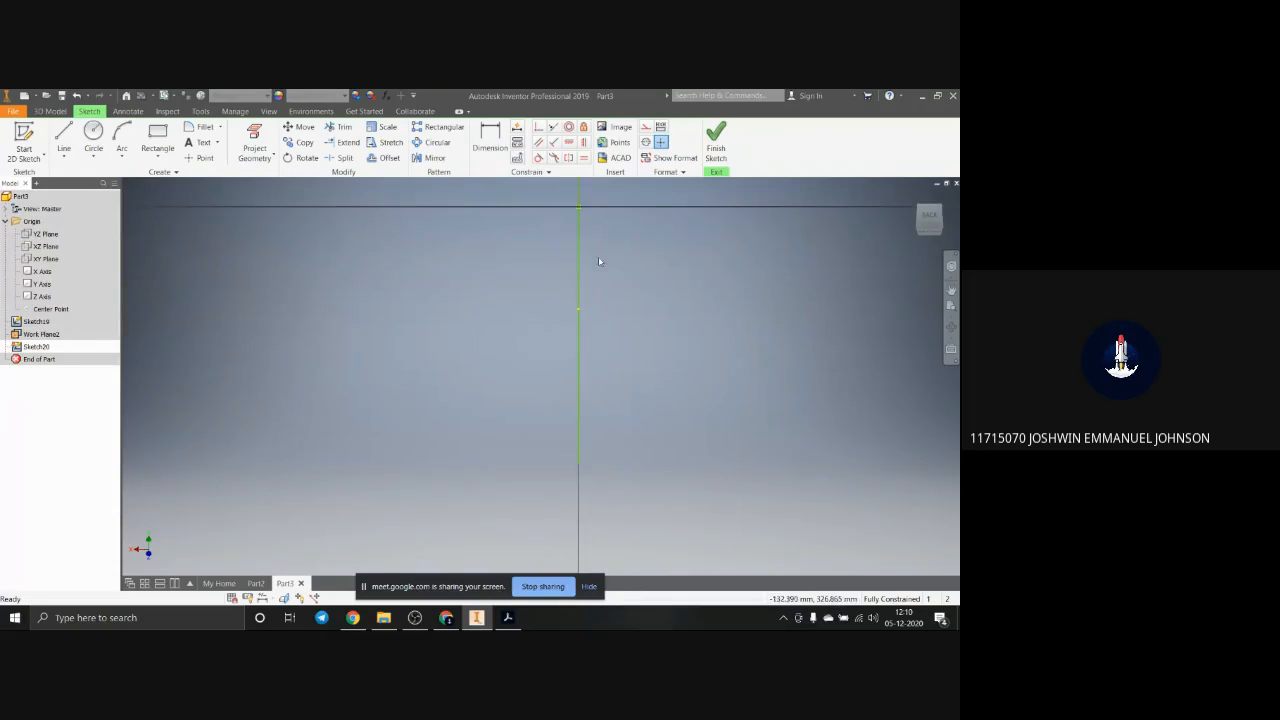
scroll(566, 330, "up", 4)
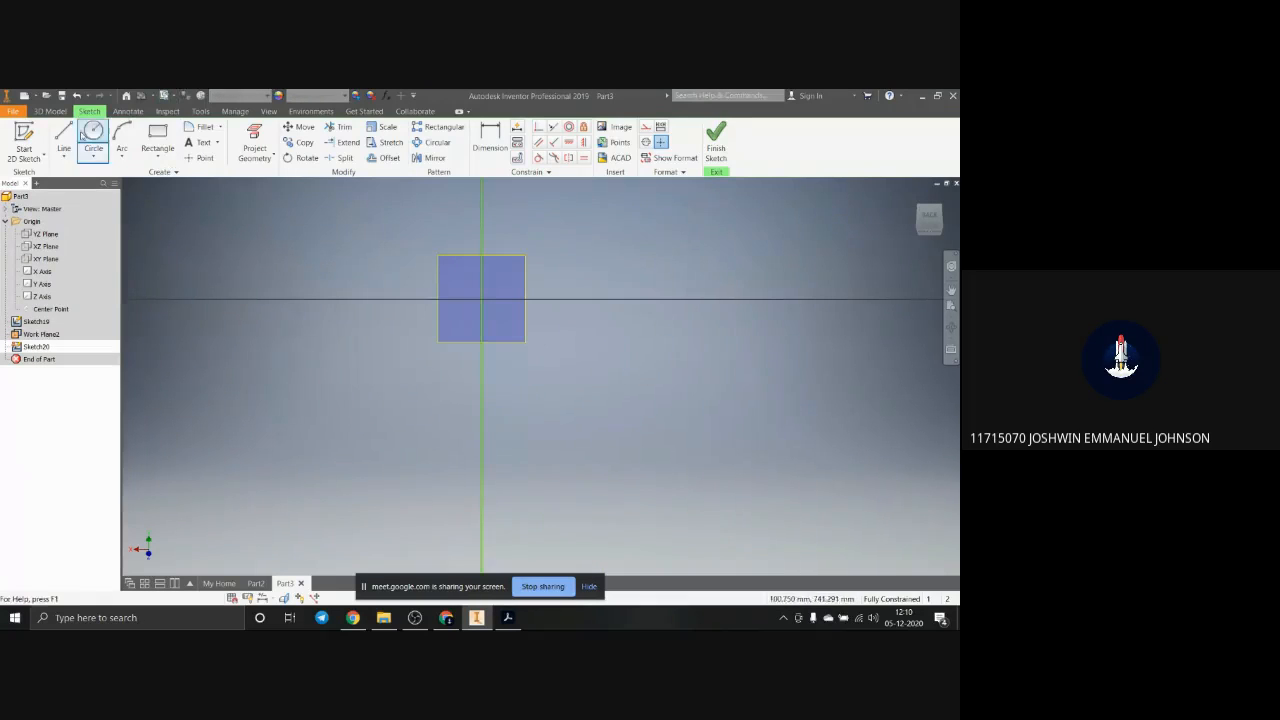
left_click(94, 133)
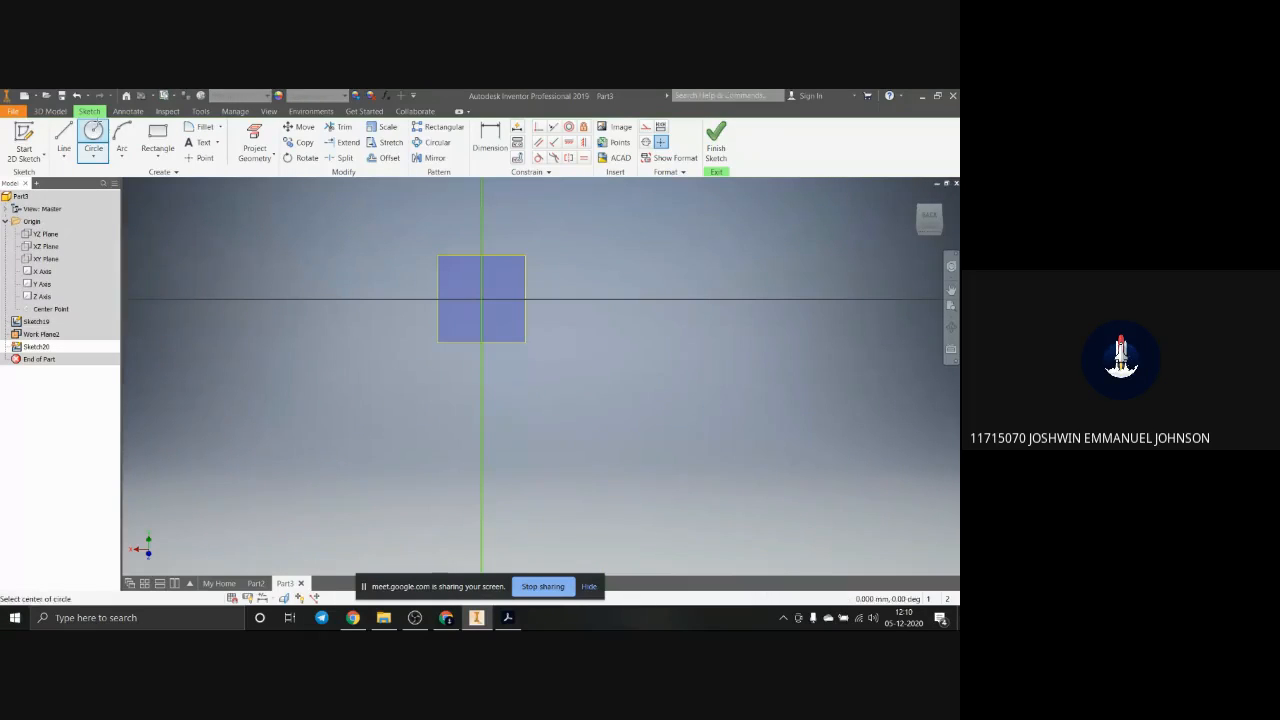
left_click(481, 298)
left_click(465, 310)
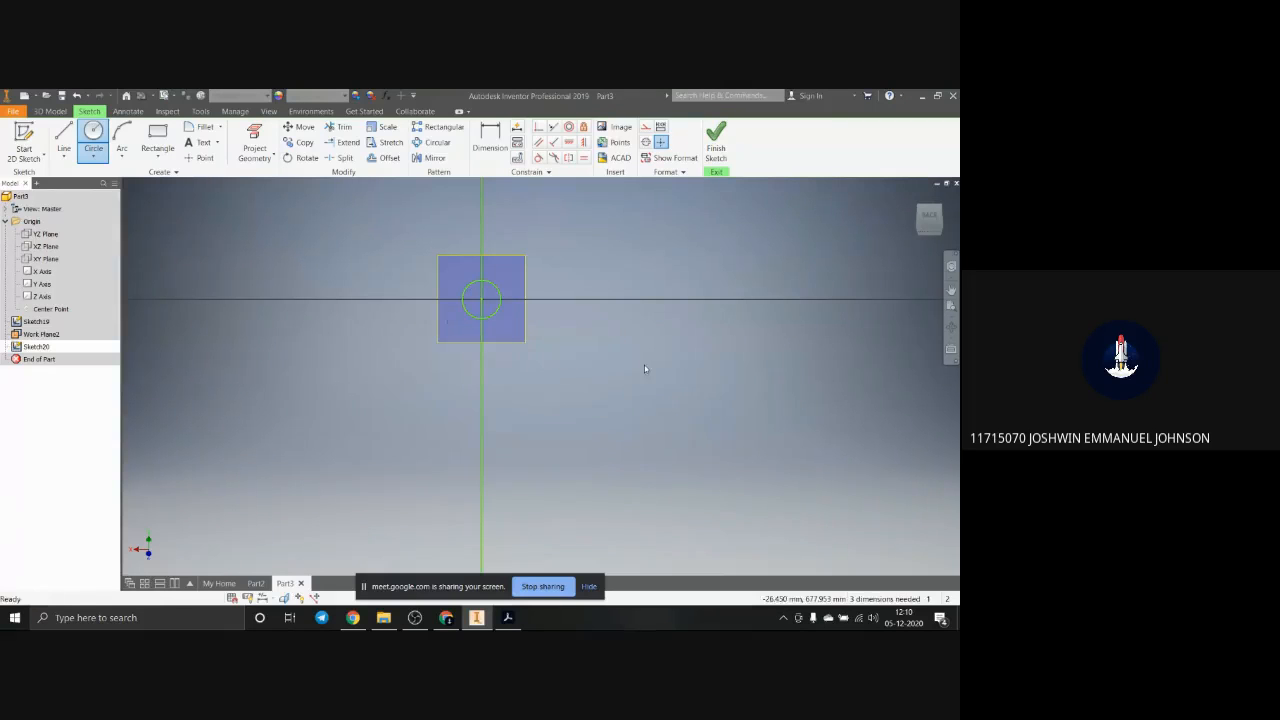
key("Escape")
scroll(382, 240, "down", 4)
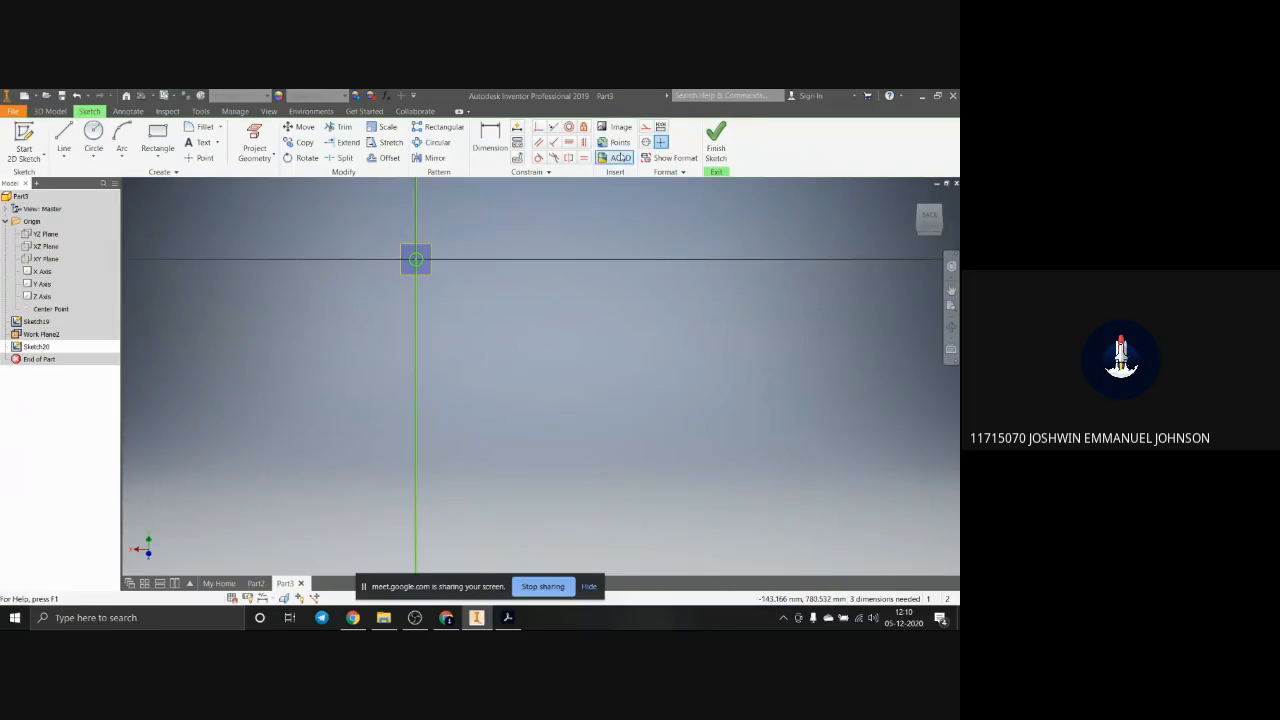
left_click(713, 142)
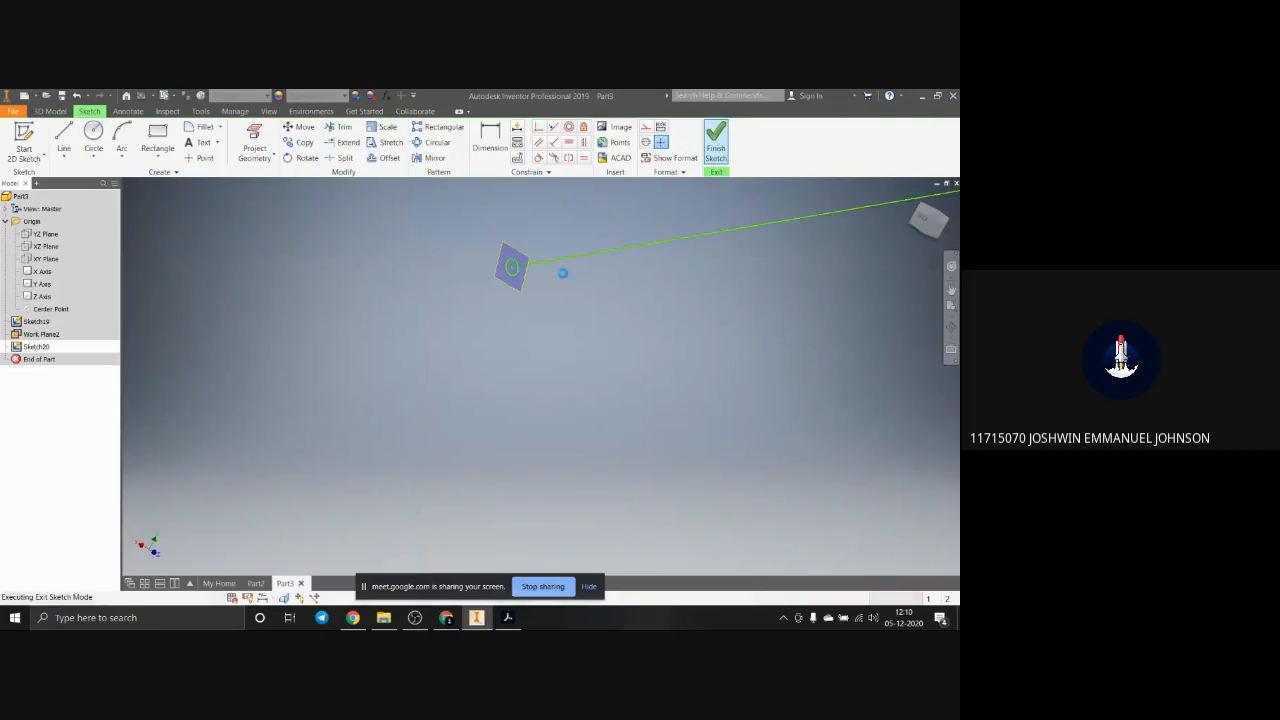
Step: Sweep the circle as a solid along the whole zigzag path with Path orientation, taper 0 and twist 0
scroll(428, 367, "down", 4)
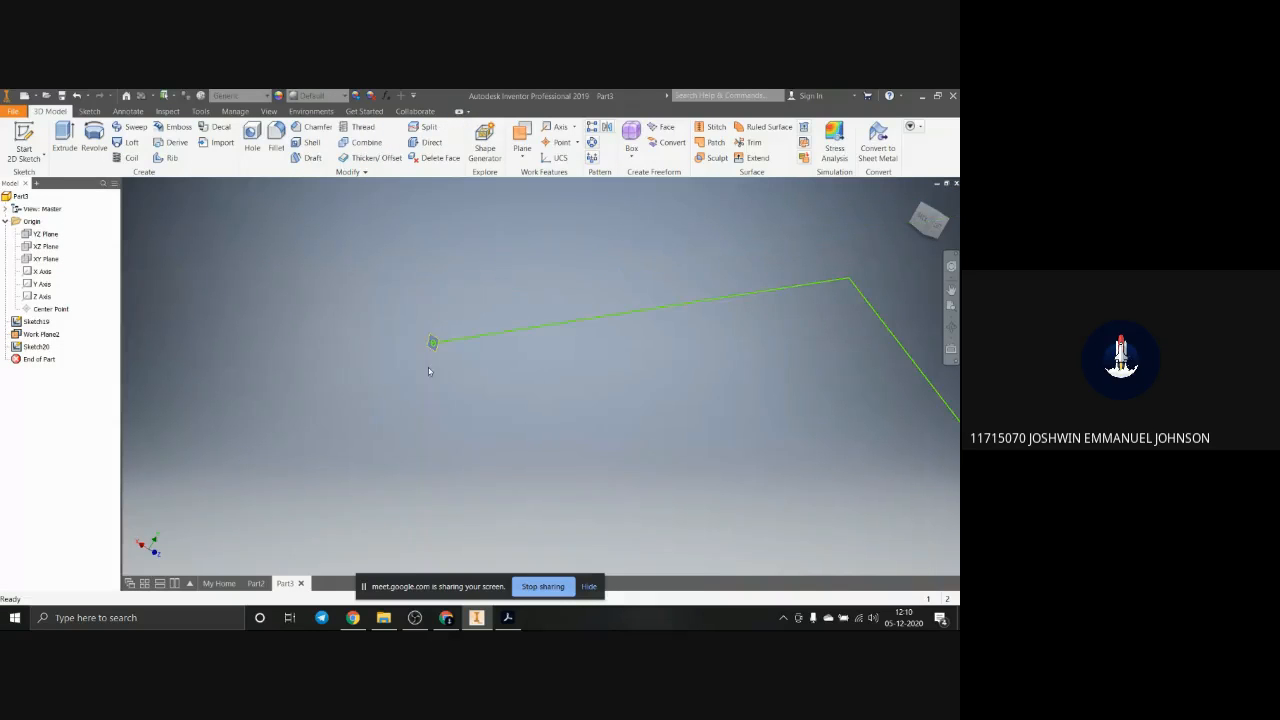
scroll(450, 363, "up", 5)
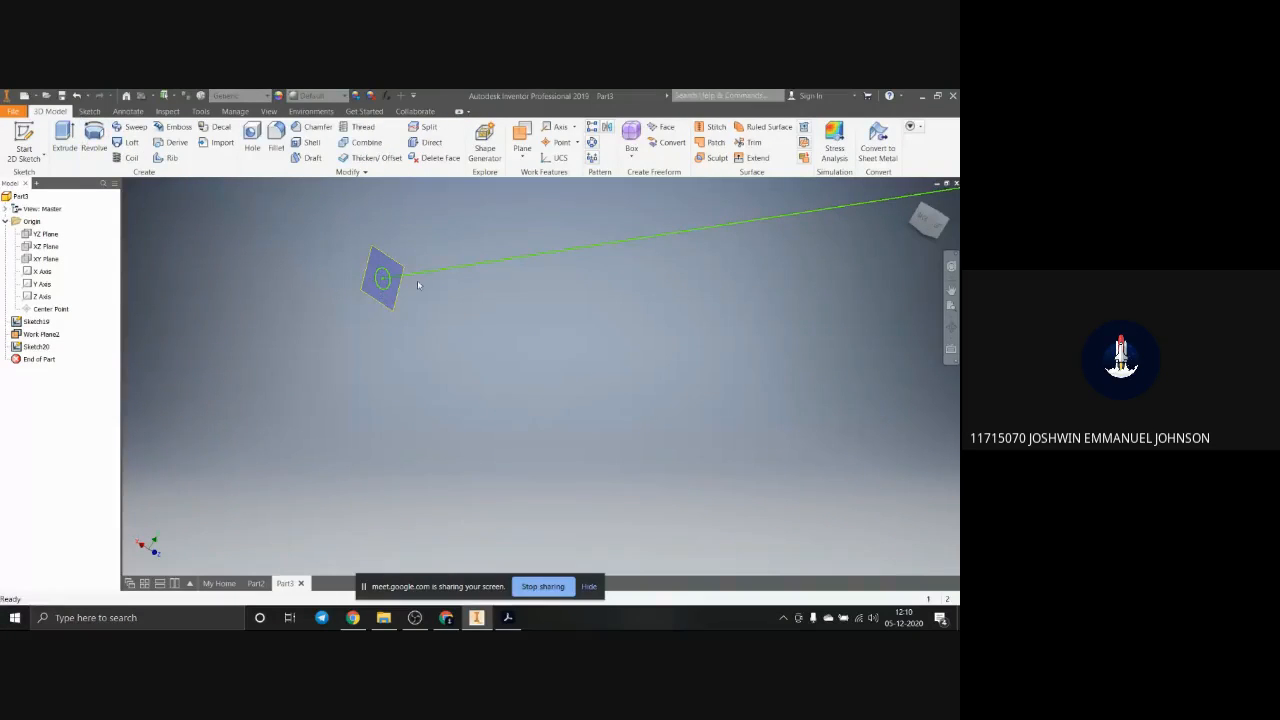
scroll(500, 276, "down", 3)
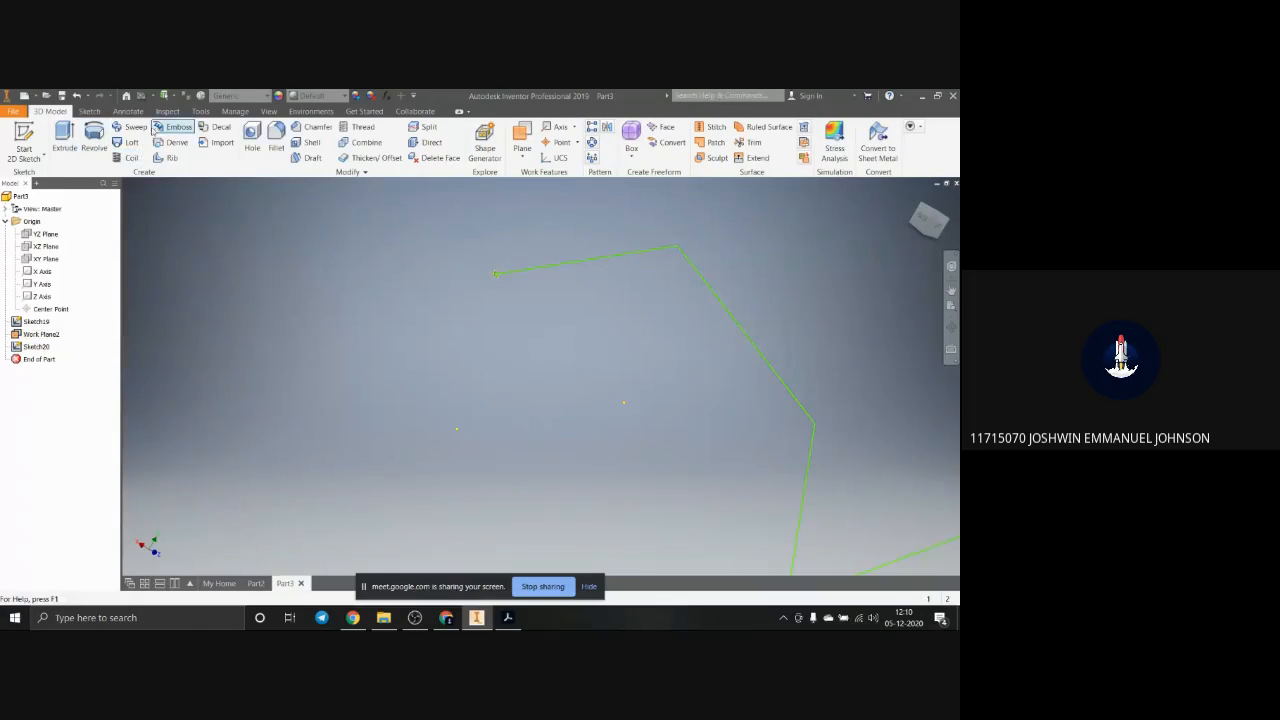
left_click(134, 128)
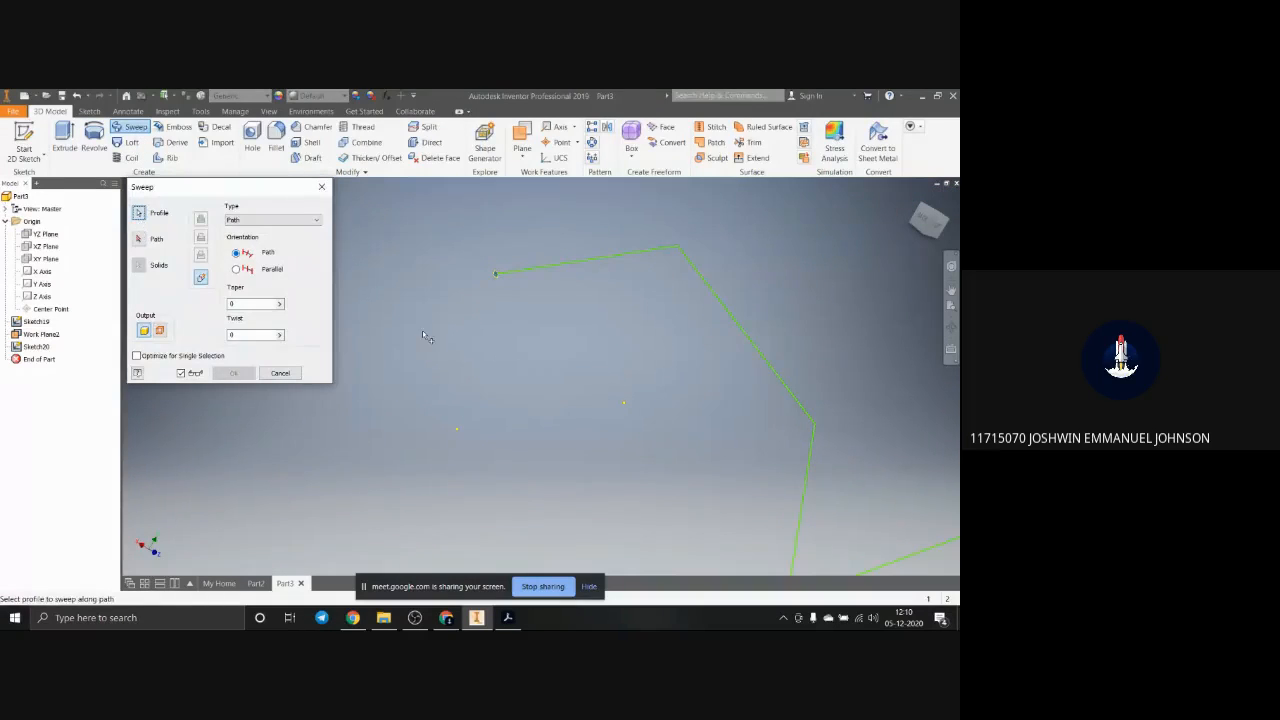
scroll(480, 273, "up", 5)
scroll(716, 322, "up", 4)
scroll(683, 272, "down", 4)
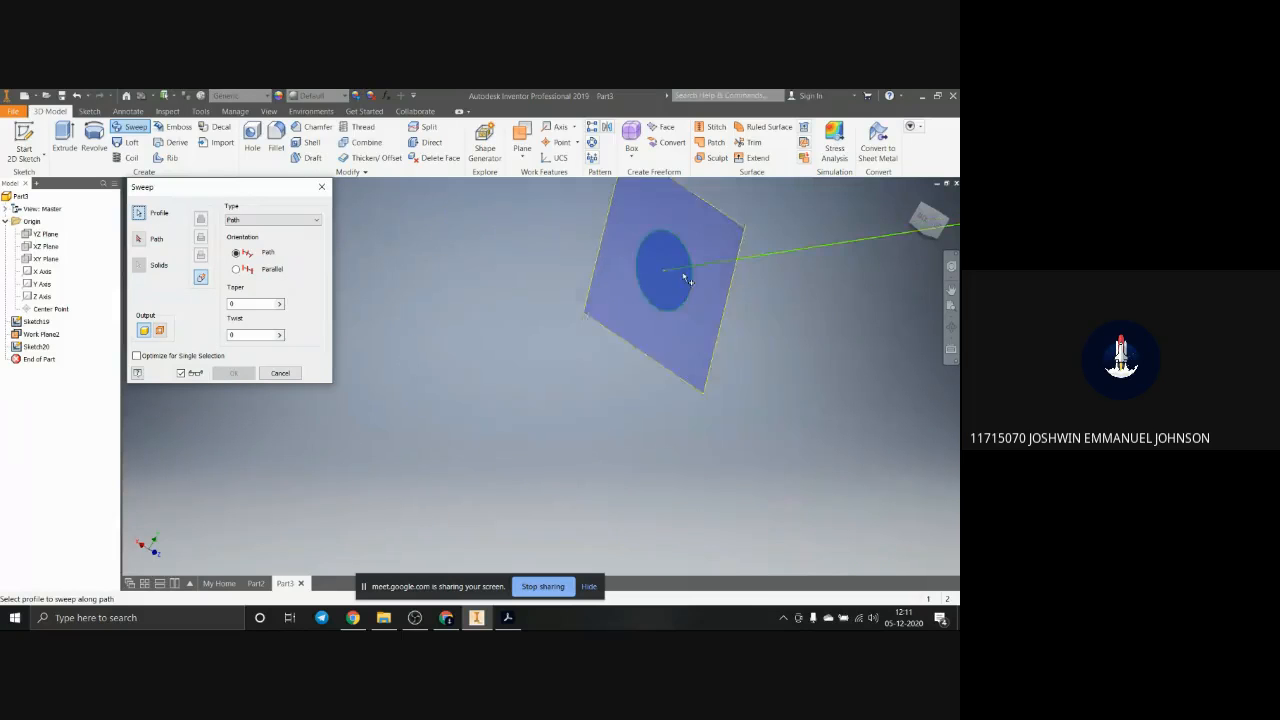
left_click(676, 271)
scroll(668, 410, "down", 5)
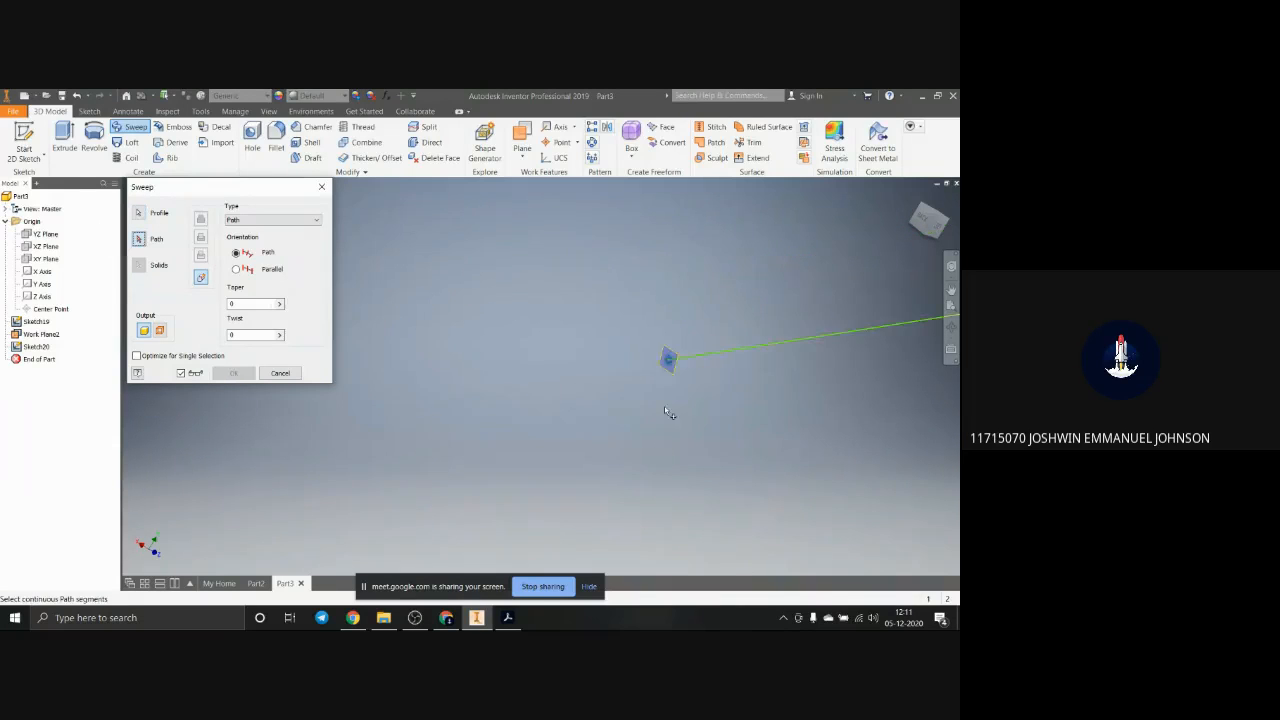
scroll(770, 498, "up", 4)
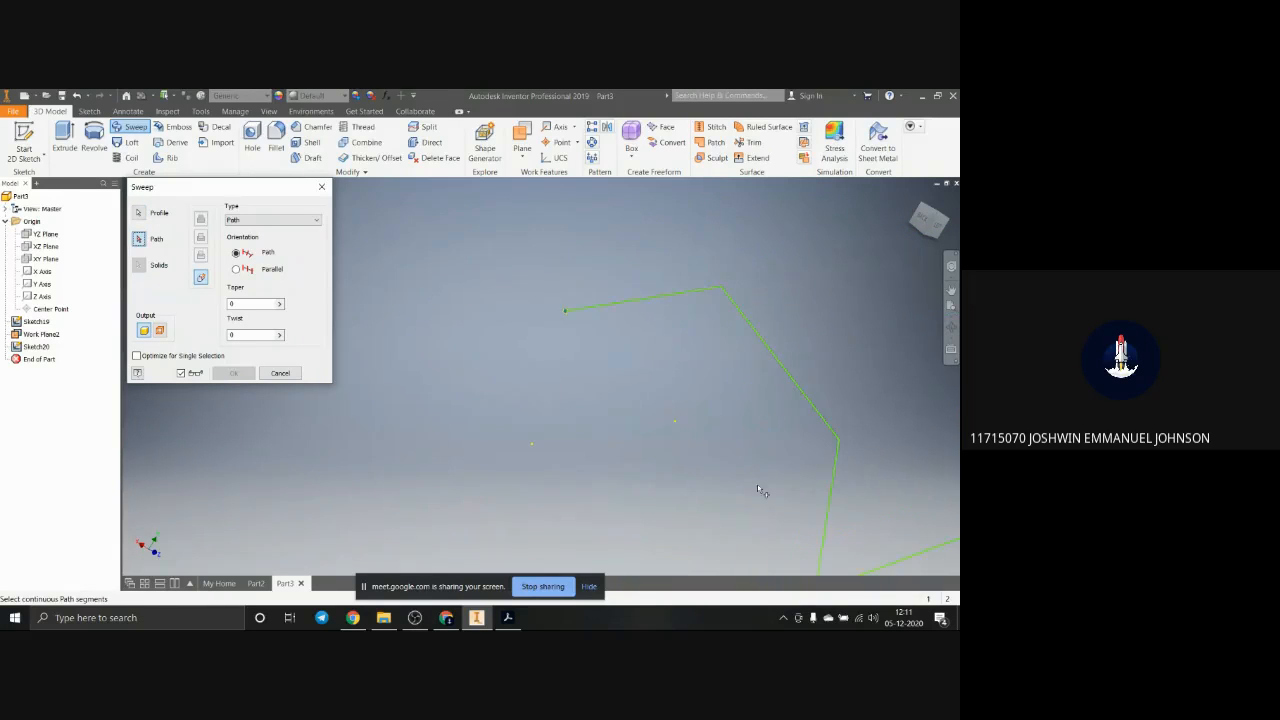
left_click(645, 300)
scroll(816, 436, "down", 1)
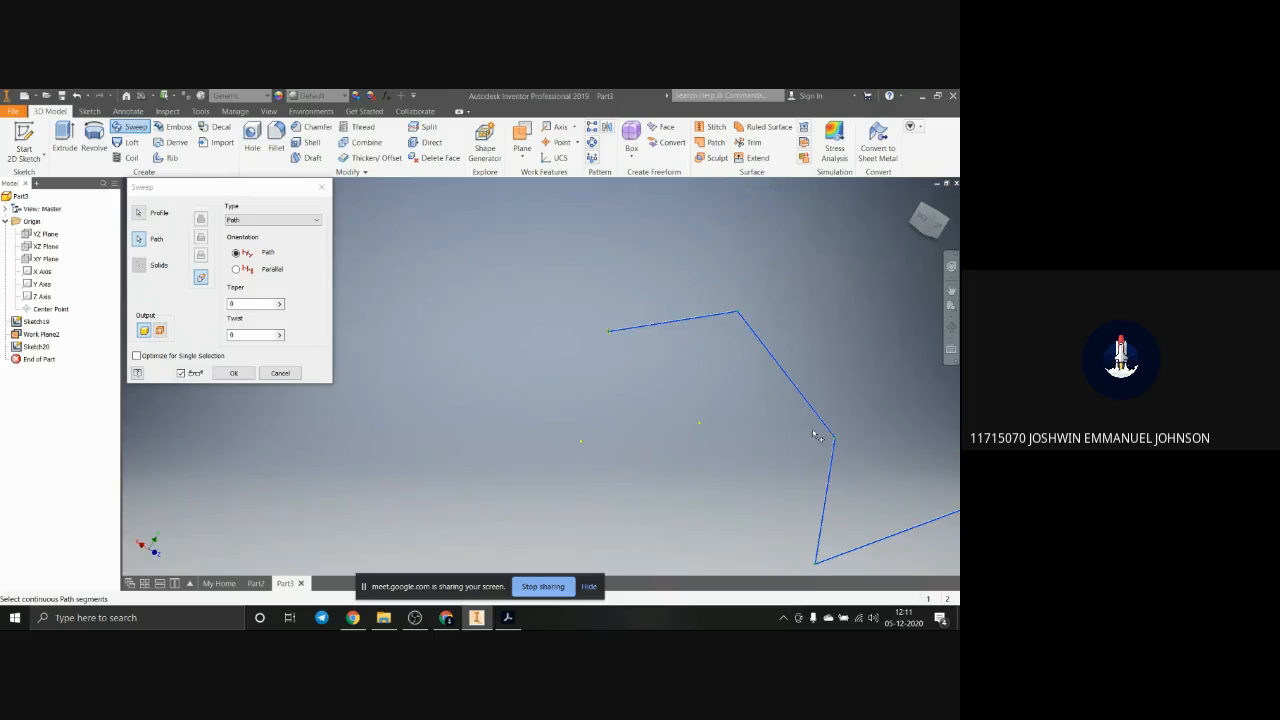
left_click(233, 373)
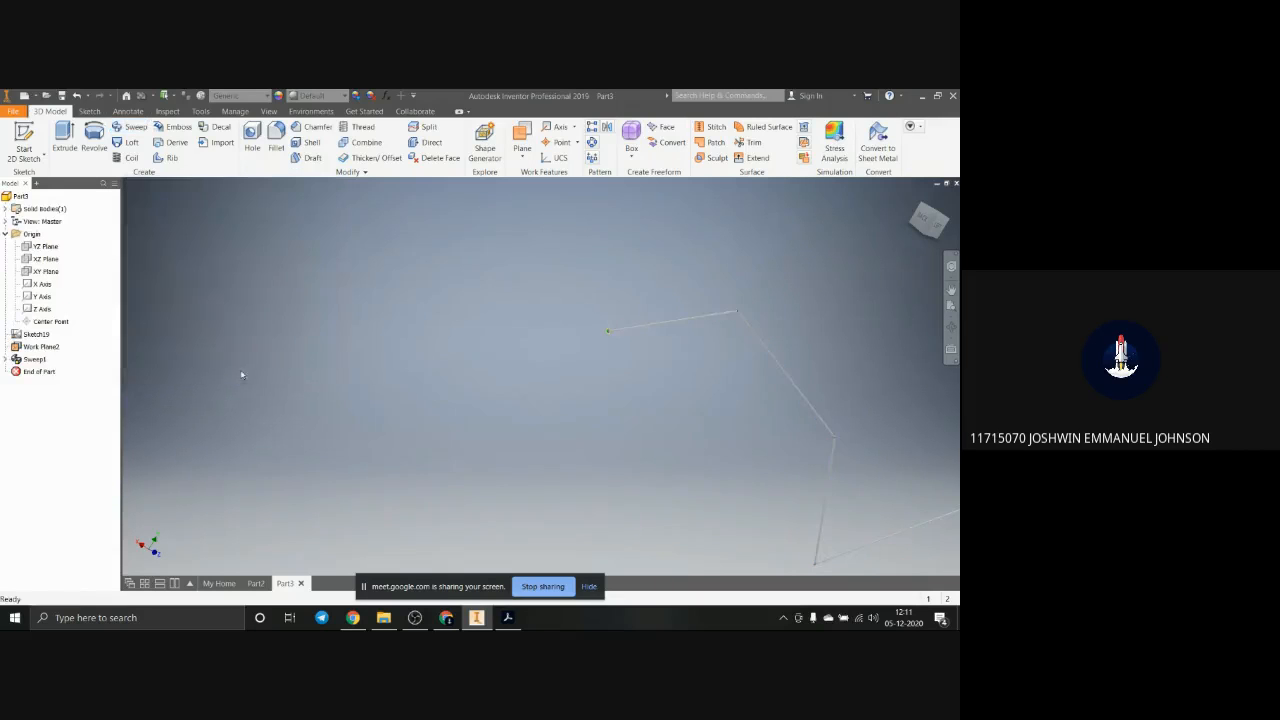
Step: Examine the swept rod along its segments and at the bends of the zigzag path
scroll(648, 330, "up", 3)
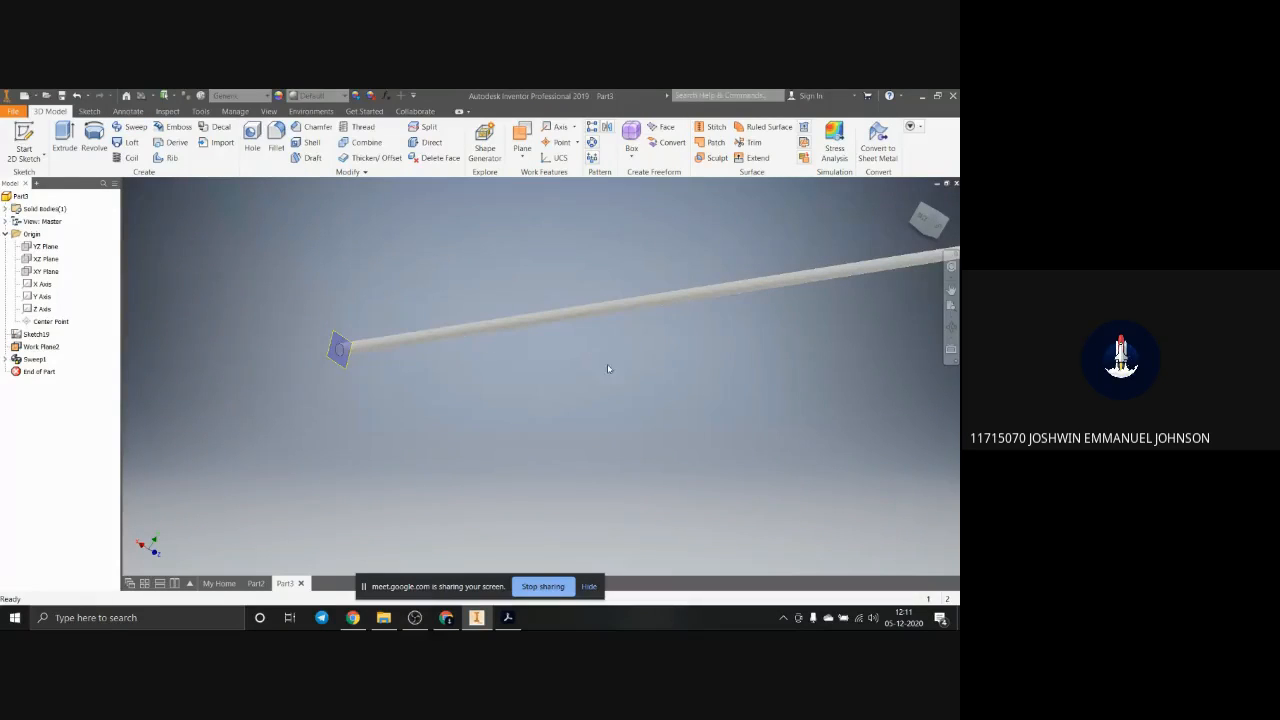
key("F2")
middle_click_drag(608, 363, 394, 322)
scroll(745, 342, "down", 5)
scroll(785, 347, "up", 5)
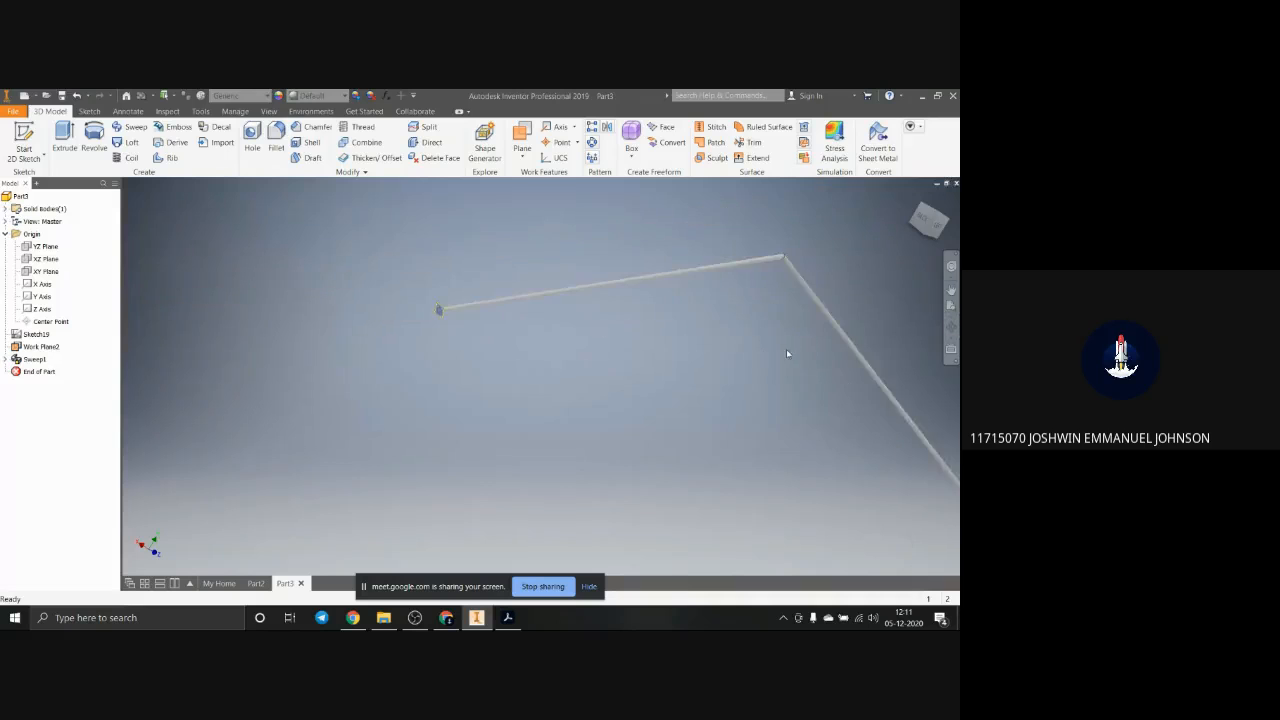
middle_click_drag(785, 346, 603, 300)
scroll(760, 400, "down", 10)
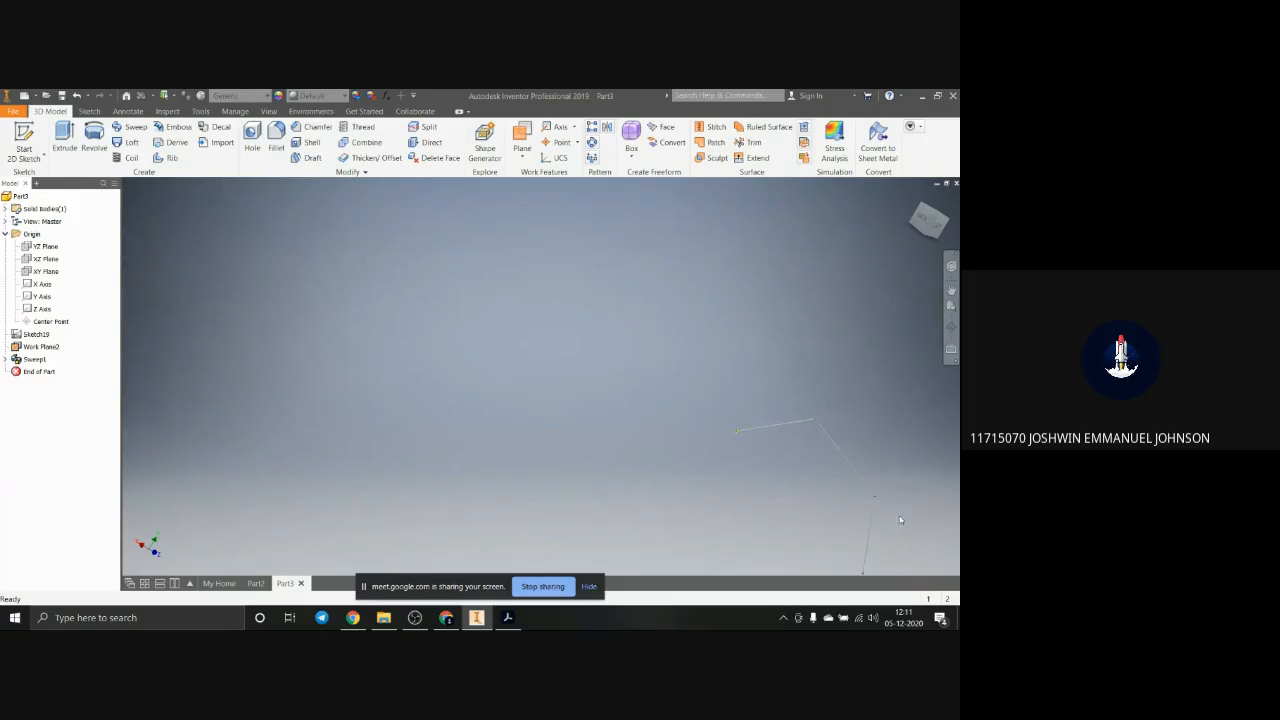
middle_click_drag(858, 477, 803, 434)
scroll(803, 434, "up", 3)
scroll(790, 418, "down", 3)
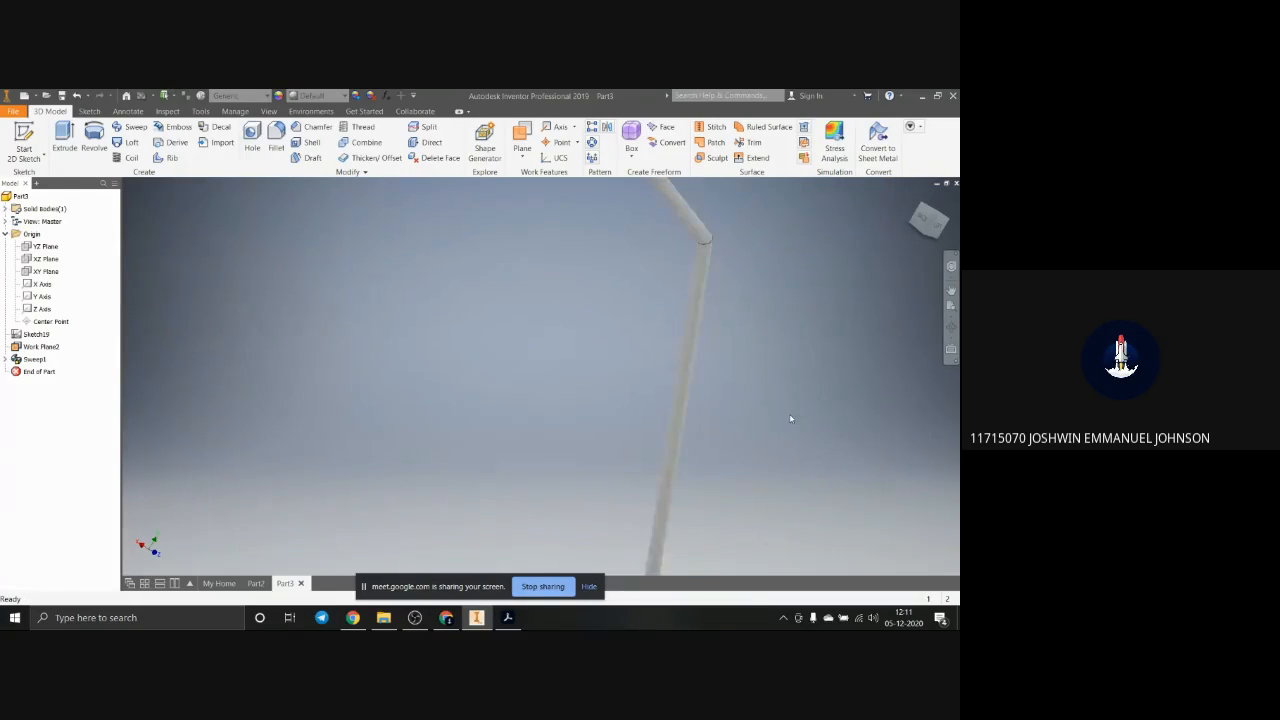
scroll(790, 414, "up", 8)
scroll(762, 533, "down", 8)
scroll(760, 530, "up", 10)
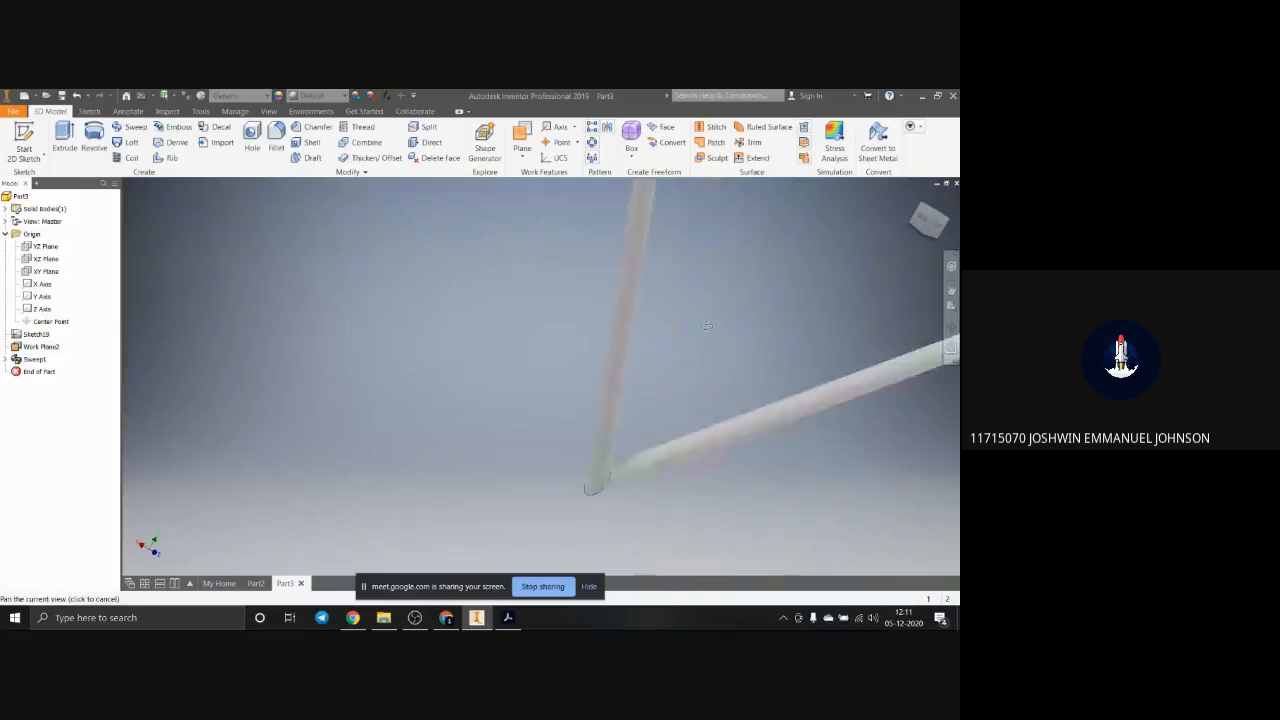
scroll(806, 361, "down", 4)
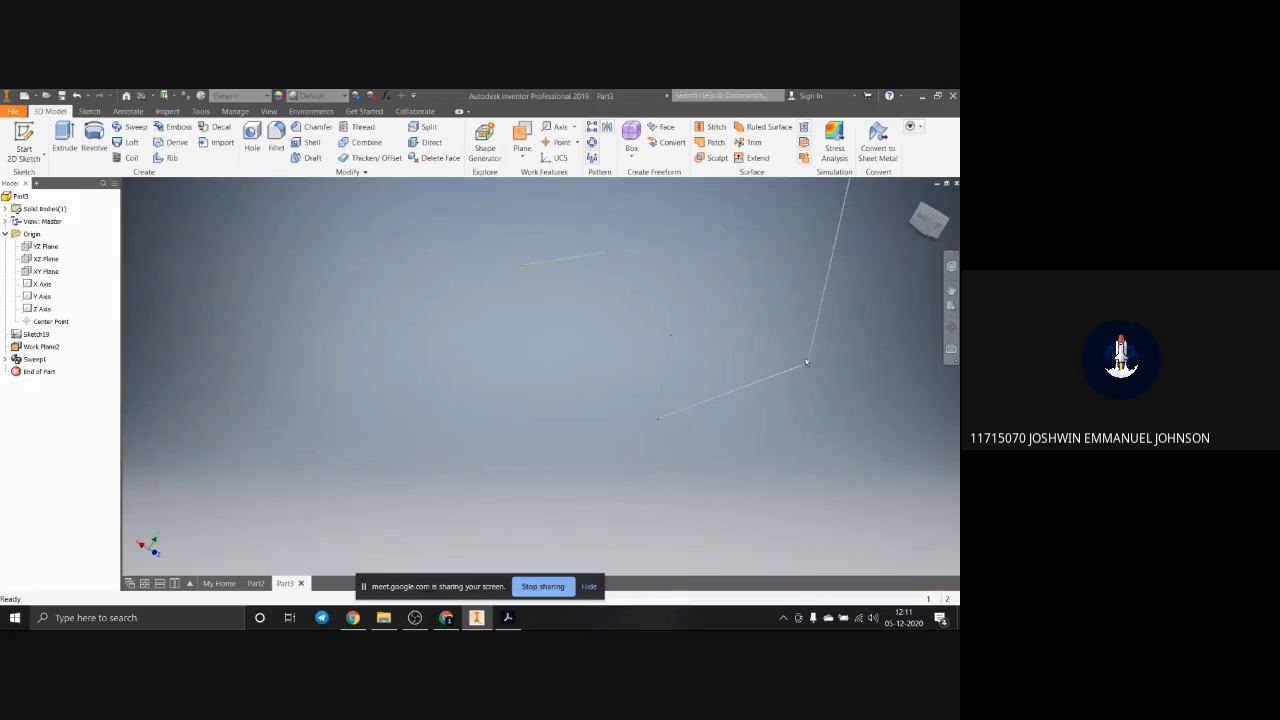
scroll(535, 250, "down", 3)
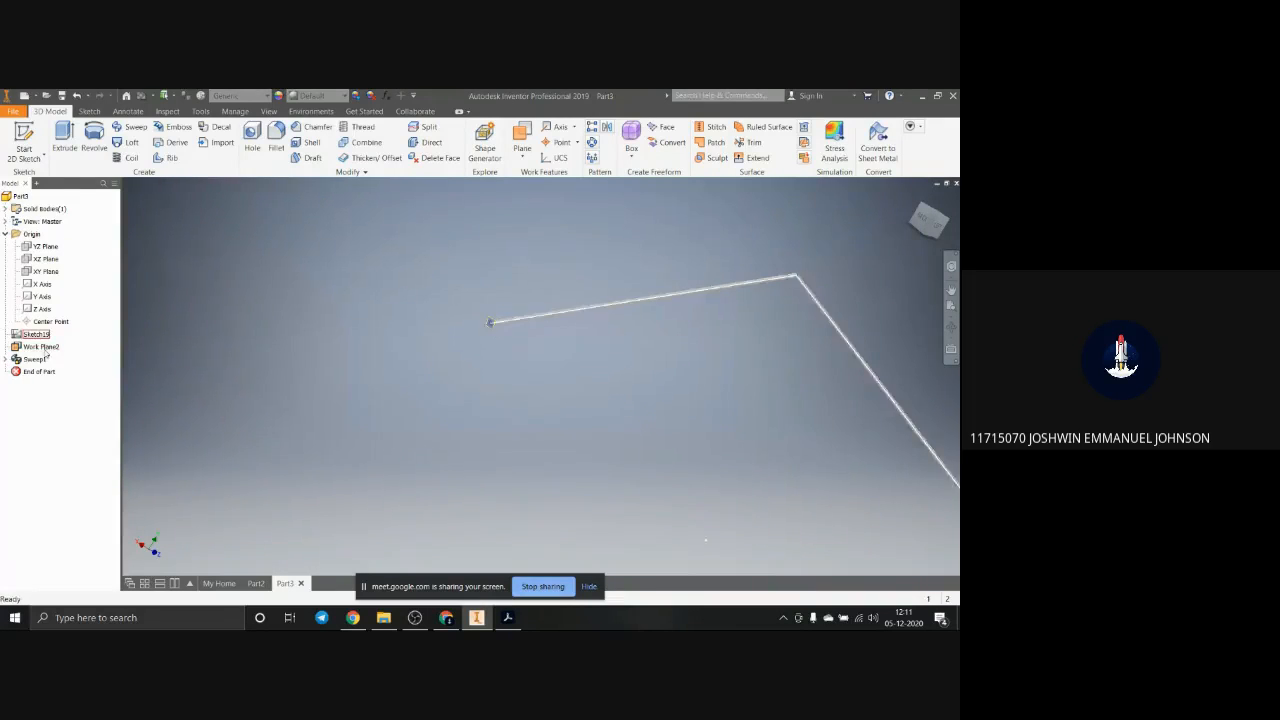
Step: Edit the sweep's profile sketch, enlarge the circle beyond the work plane's outline, and finish the sketch
left_click(6, 359)
left_click(46, 371)
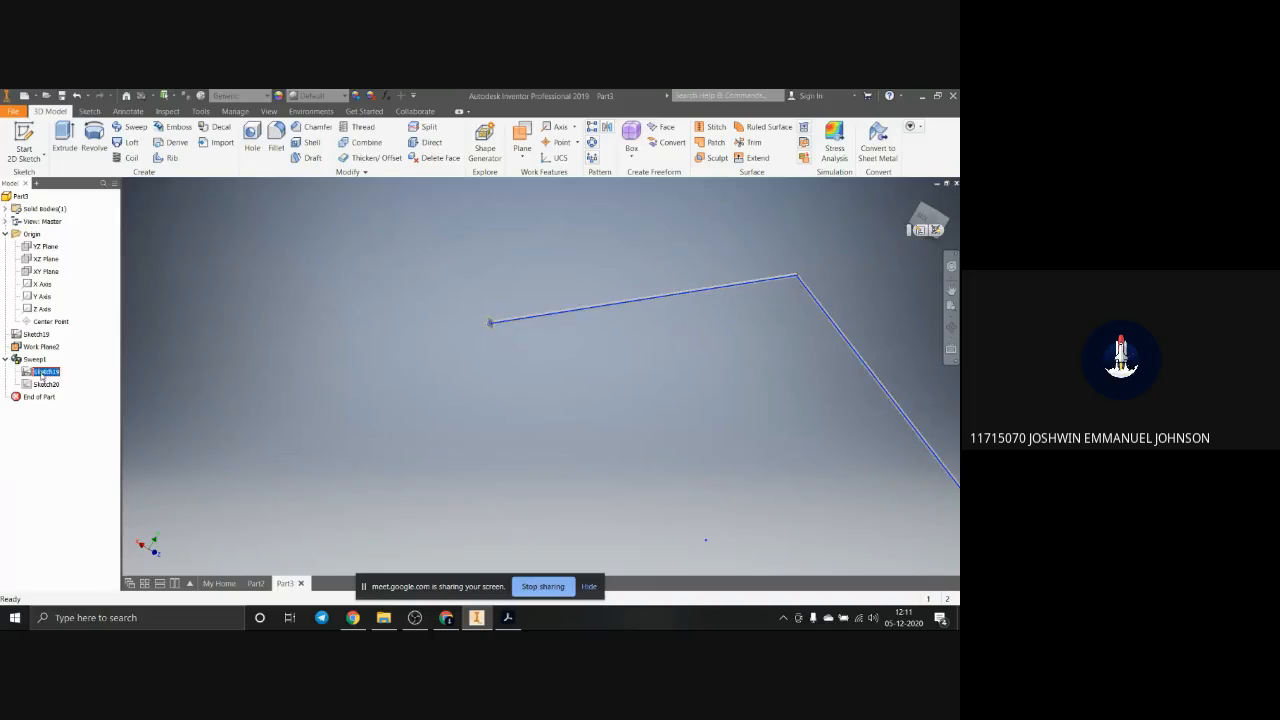
left_click(34, 384)
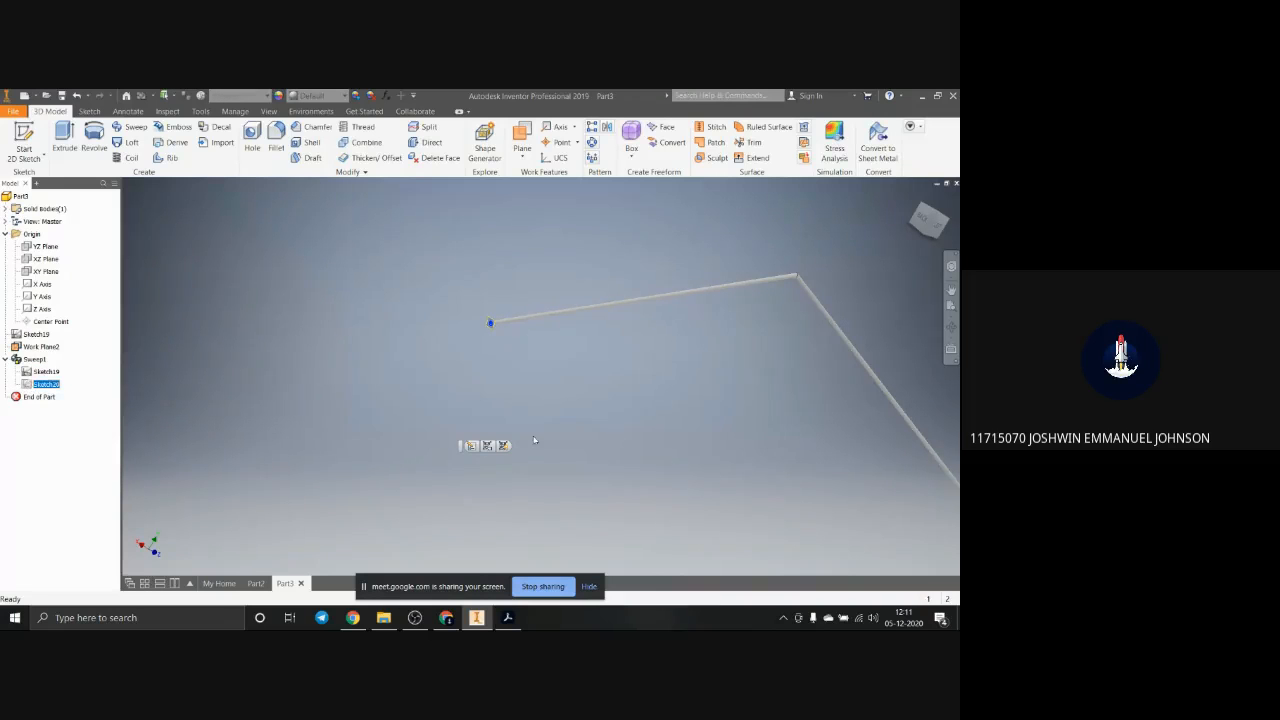
left_click(471, 445)
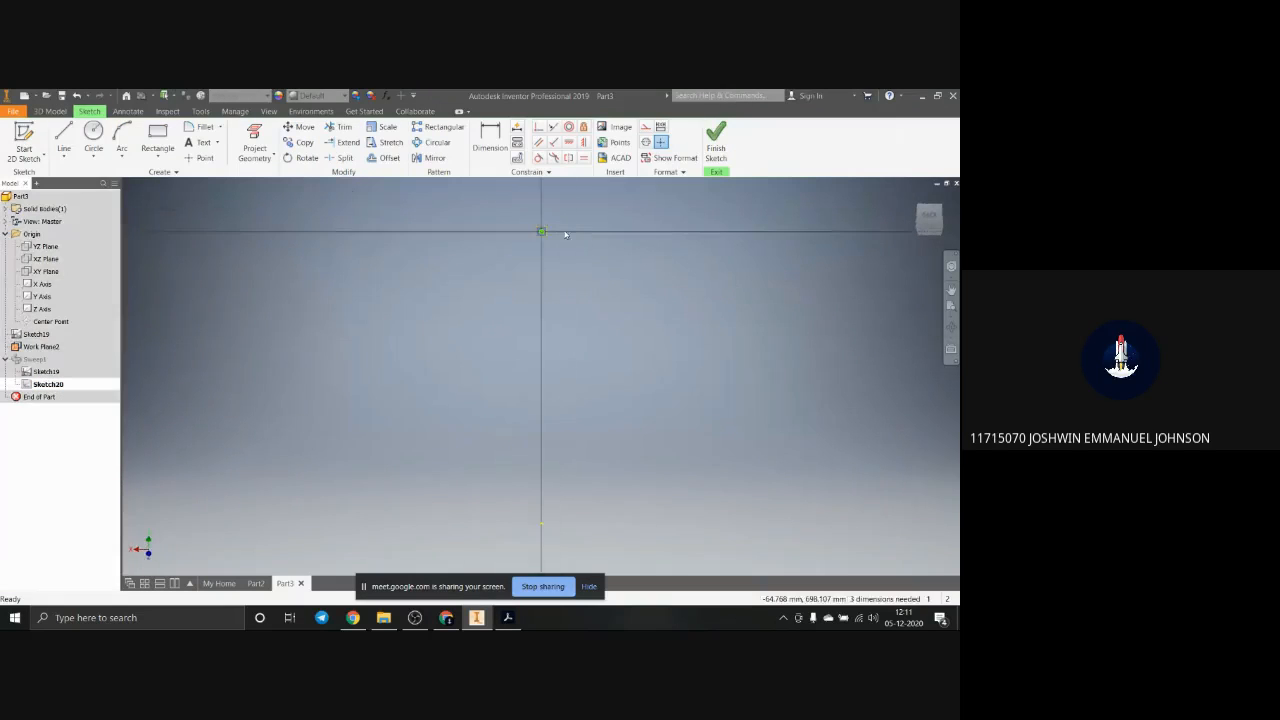
left_click(571, 250)
left_click(655, 334)
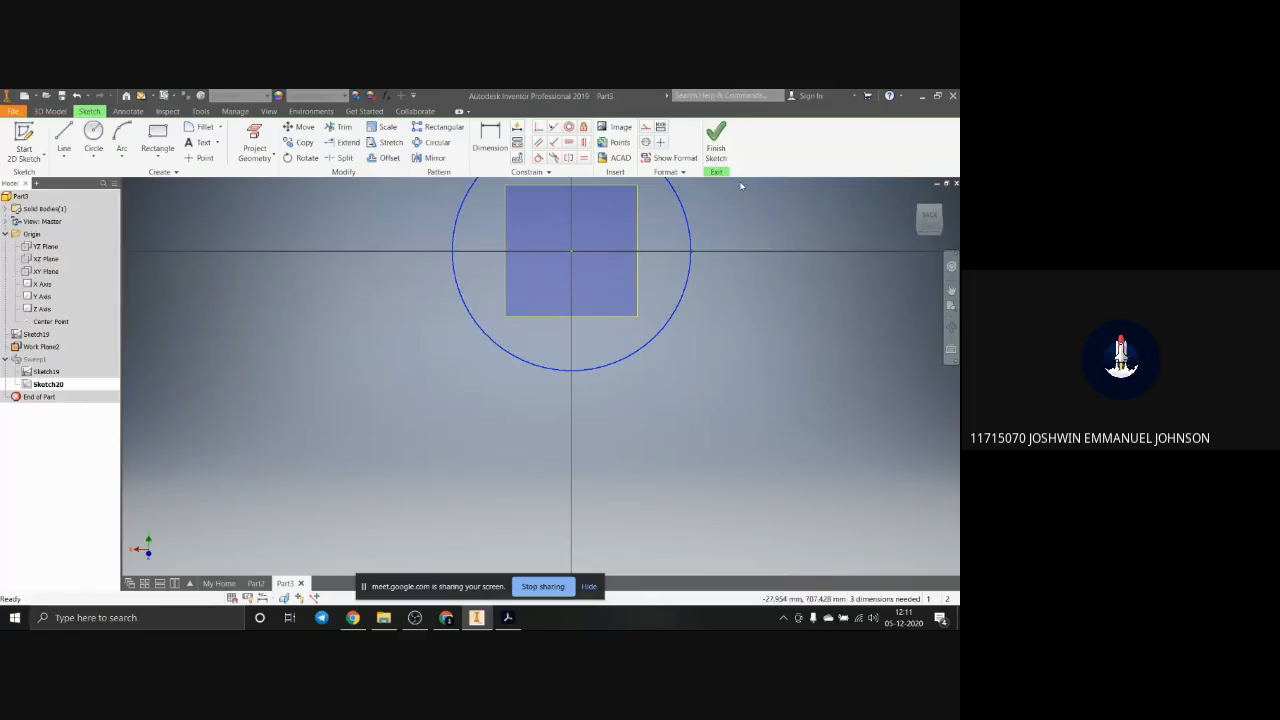
left_click(716, 140)
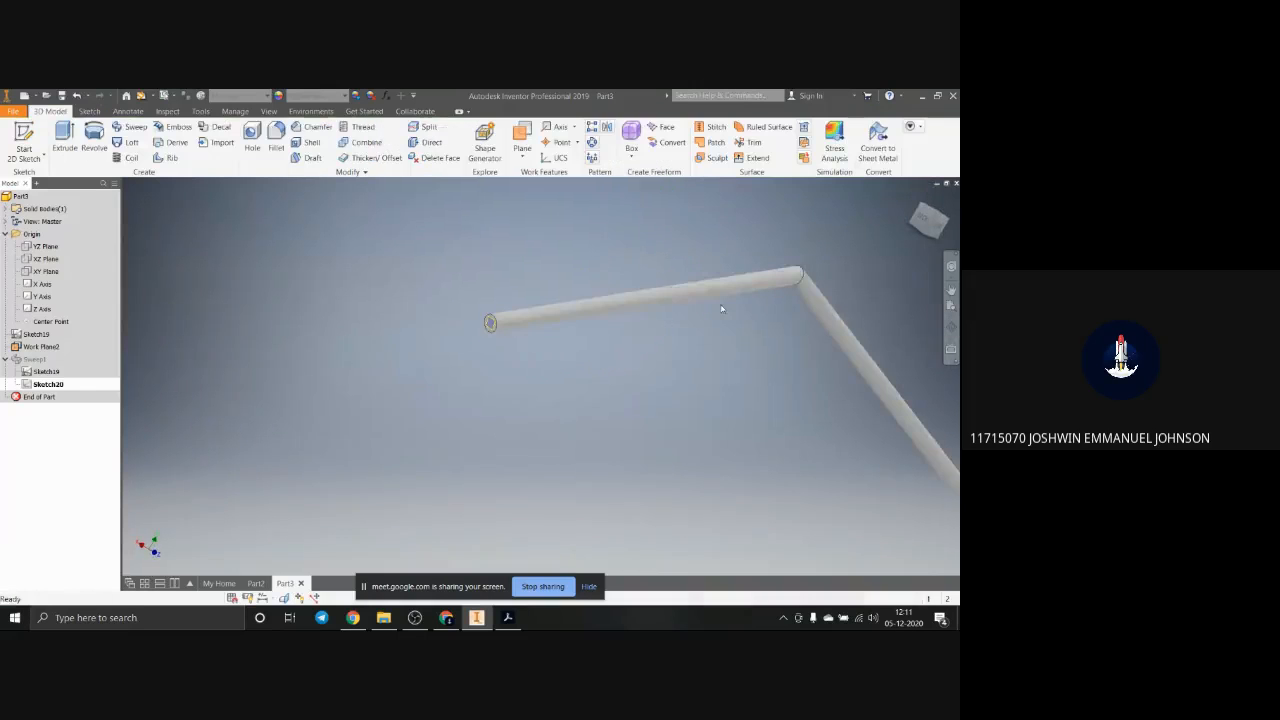
Step: Delete the sweep together with its circular profile sketch
scroll(722, 309, "down", 5)
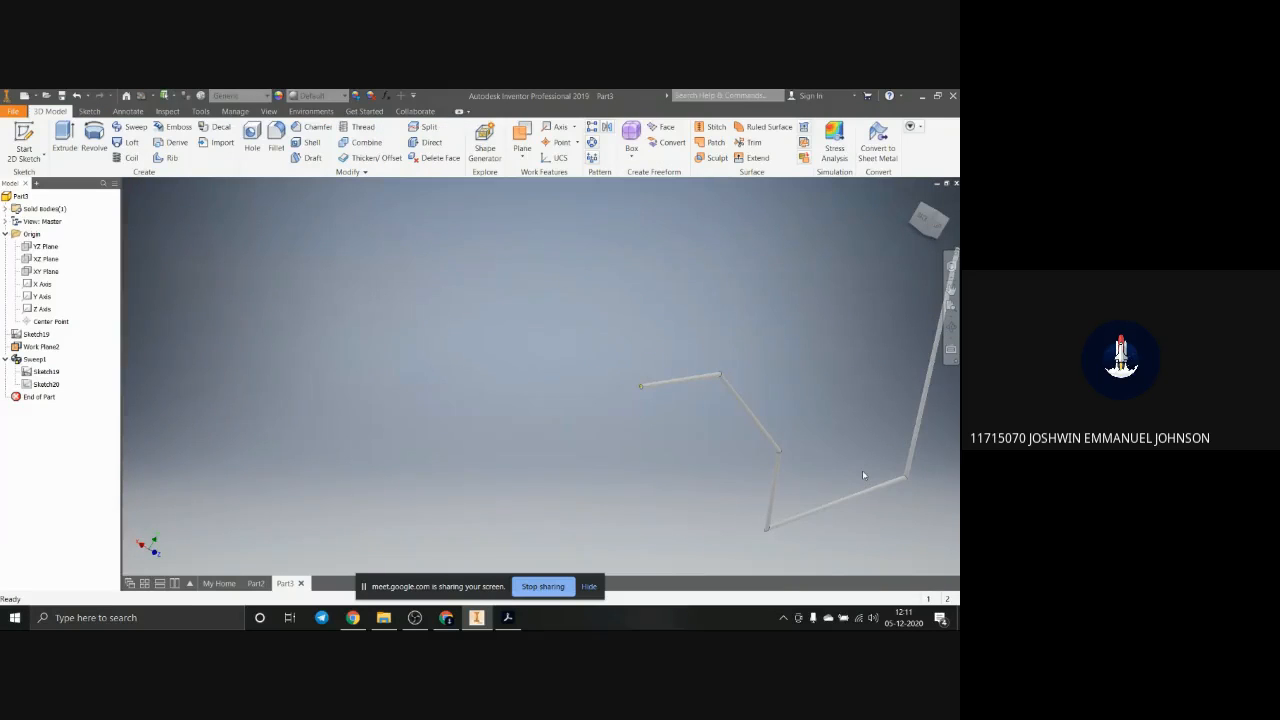
middle_click_drag(864, 475, 809, 450, "shift")
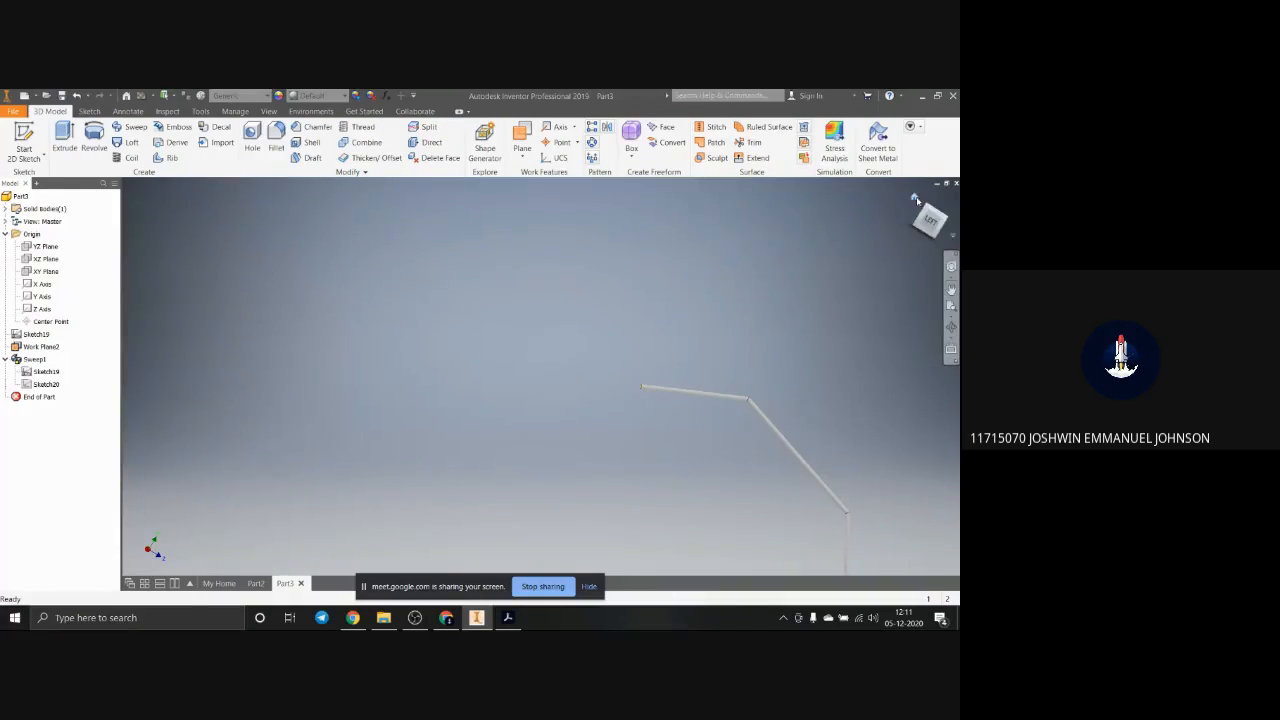
left_click(916, 199)
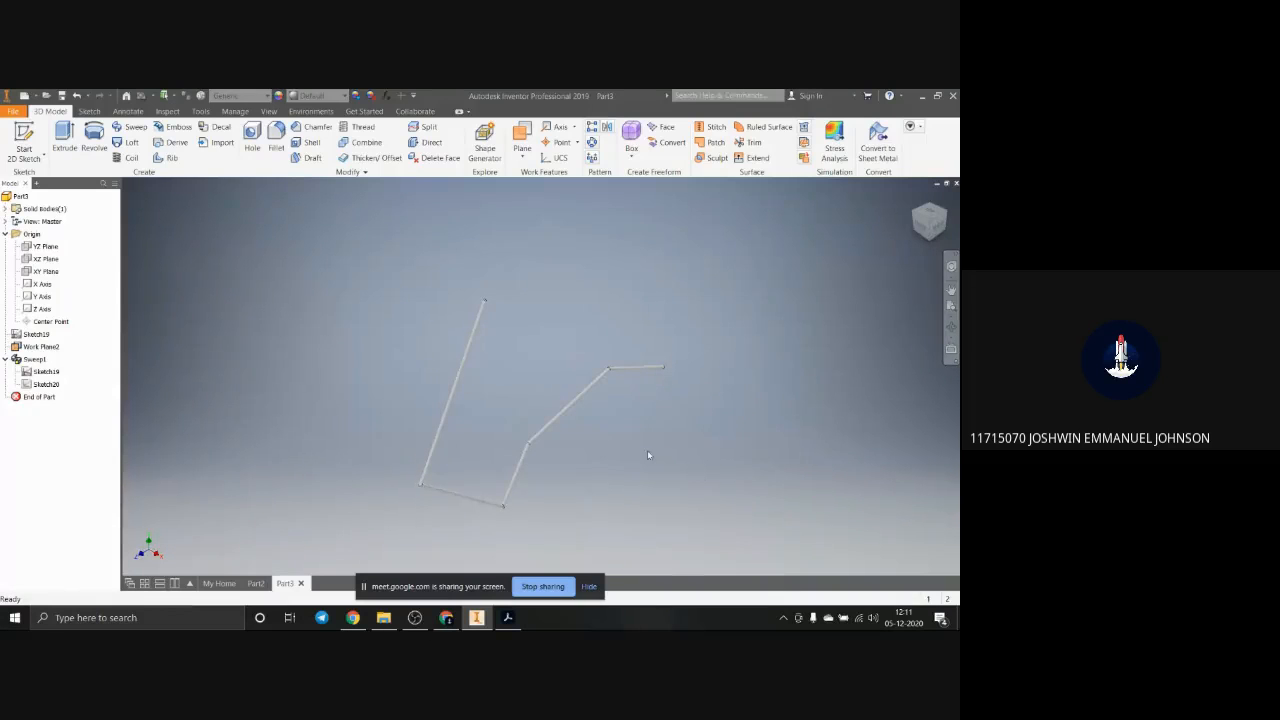
left_click(35, 359)
key("Delete")
left_click(136, 242)
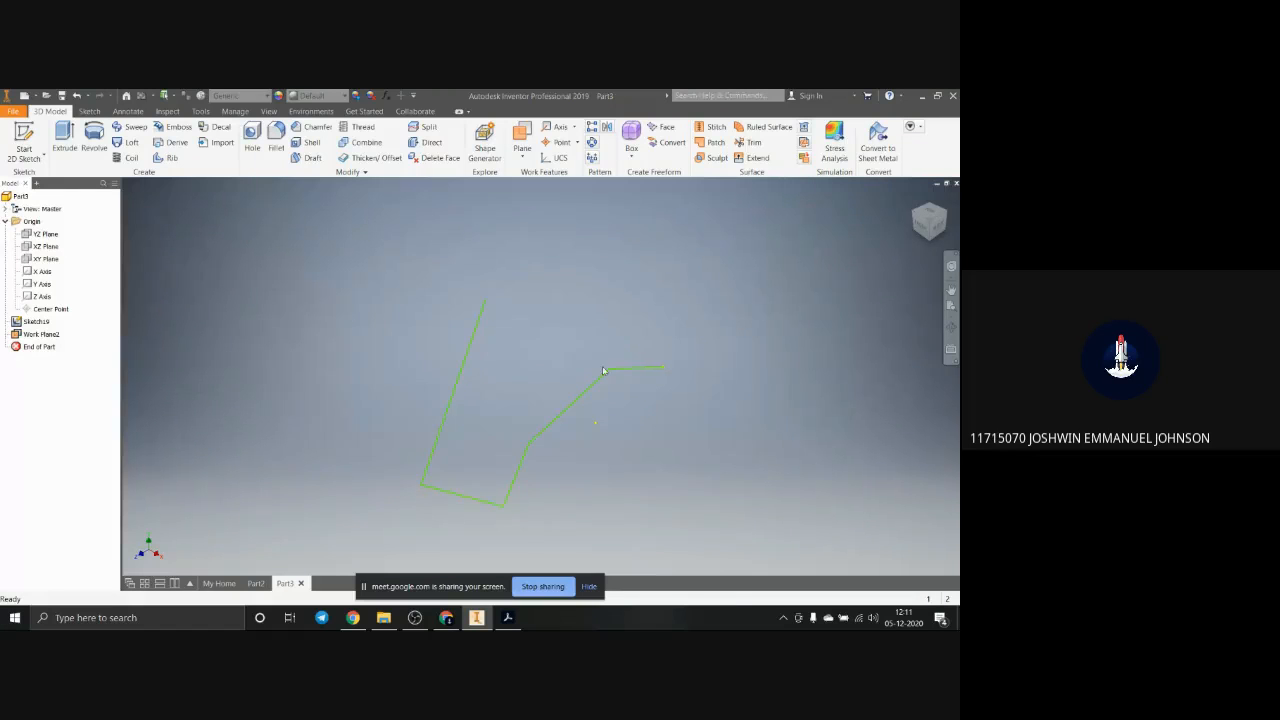
Step: Delete the zigzag path sketch and the work plane, including dependent work features
left_click(476, 341)
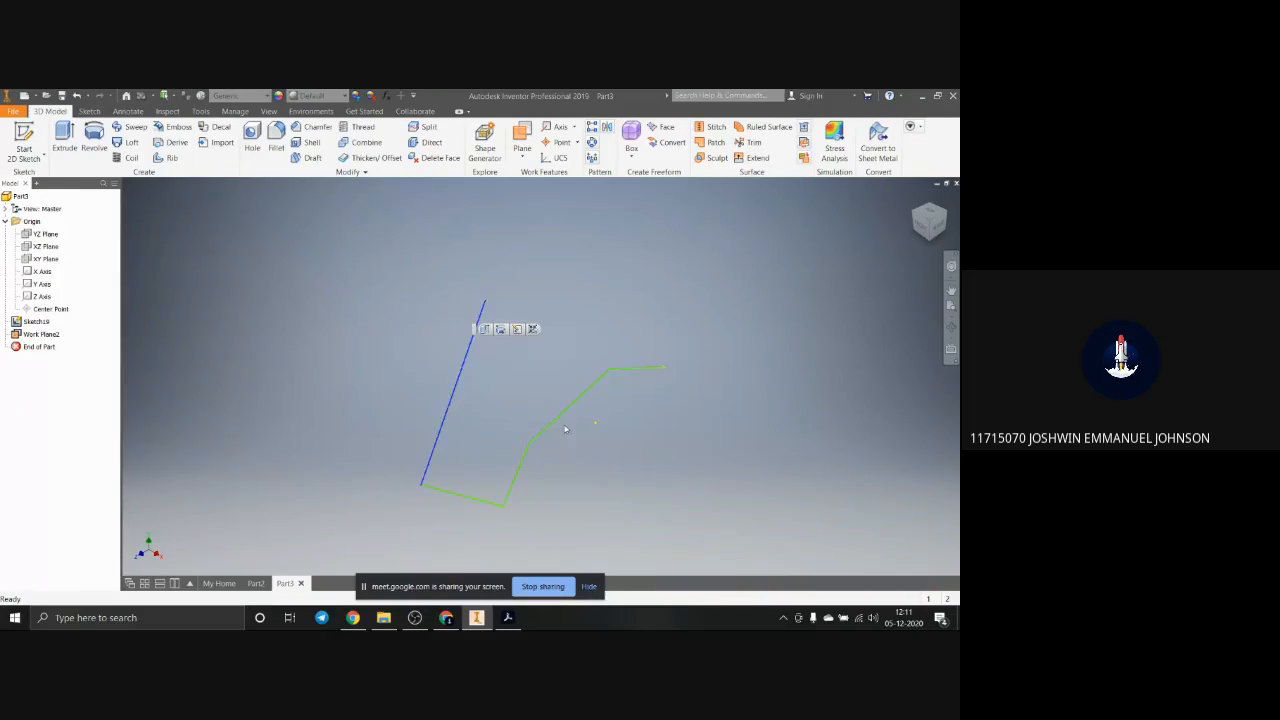
left_click(544, 457)
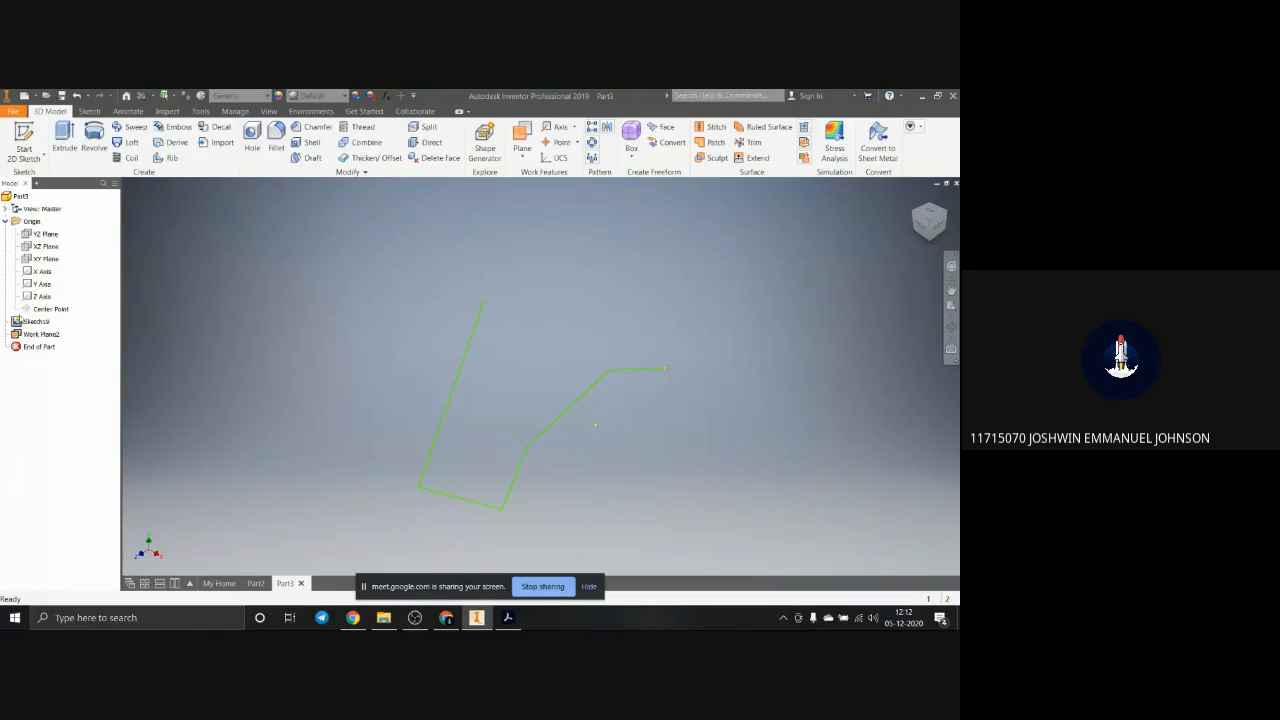
left_click(30, 321)
left_click(30, 333, "shift")
key("Delete")
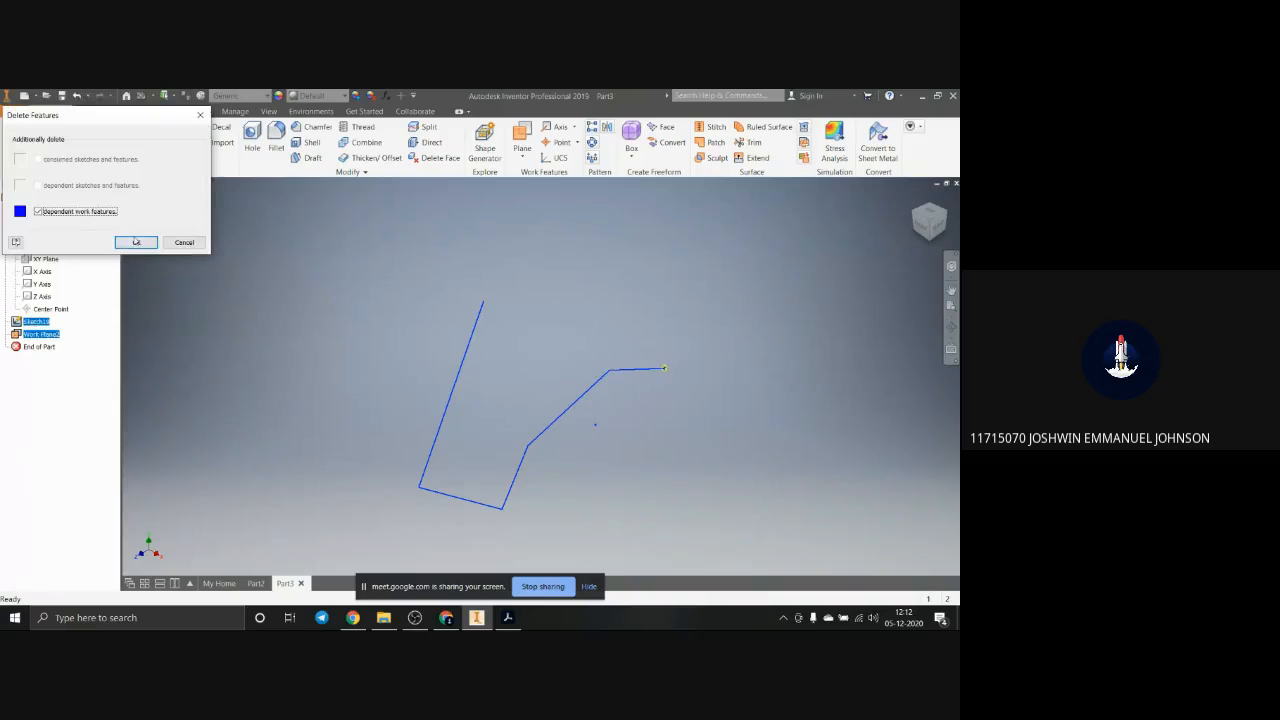
left_click(136, 242)
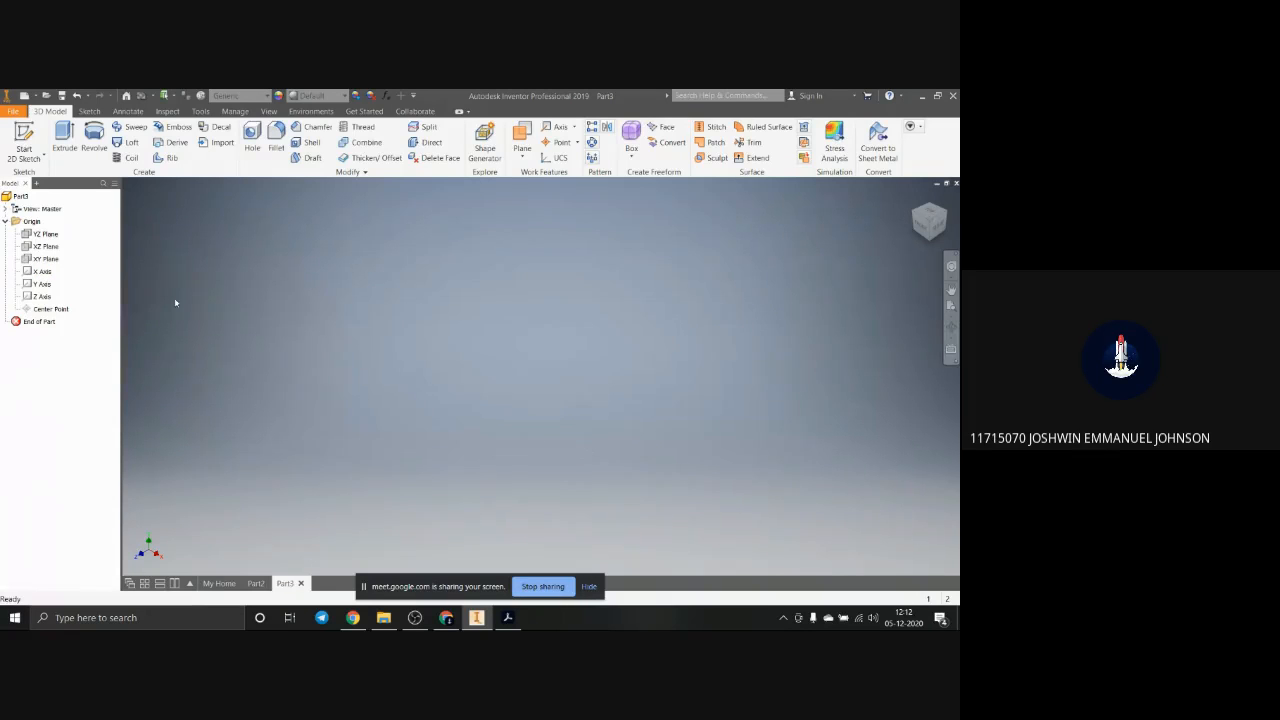
Step: Make the XZ origin plane visible in the part and show it in the home view
right_click(33, 248)
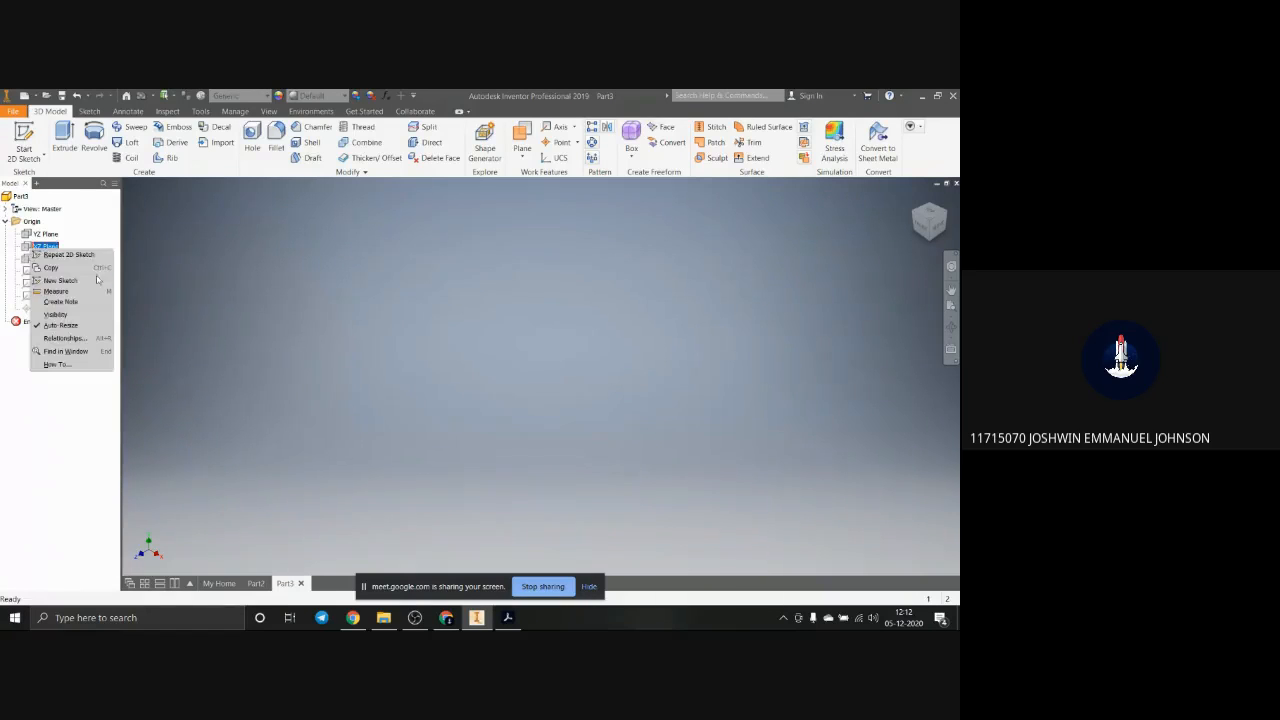
left_click(72, 316)
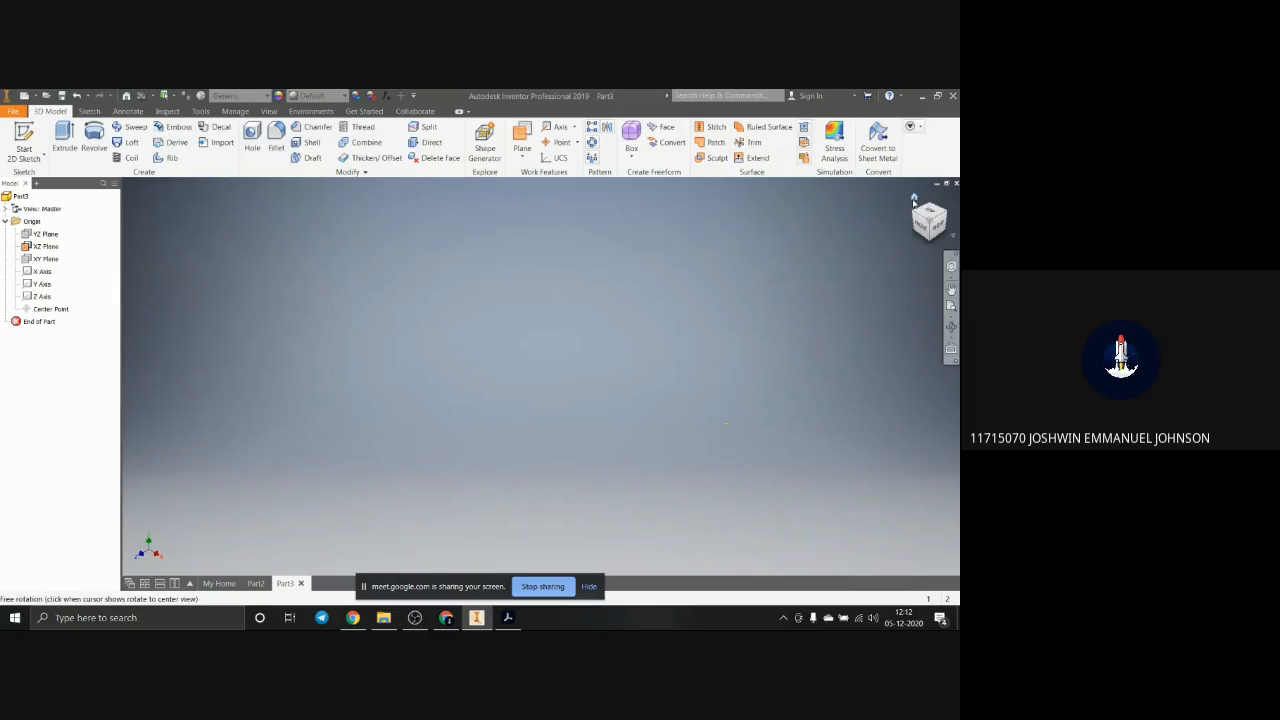
left_click(913, 199)
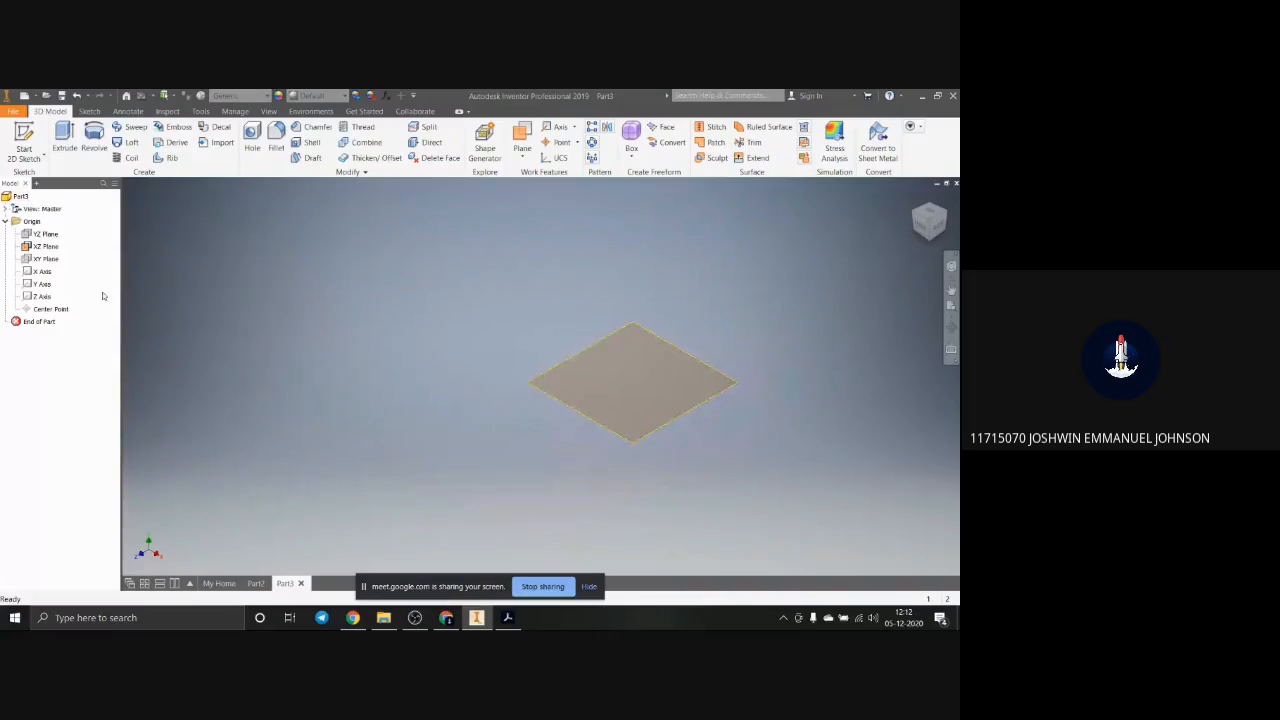
right_click(668, 420)
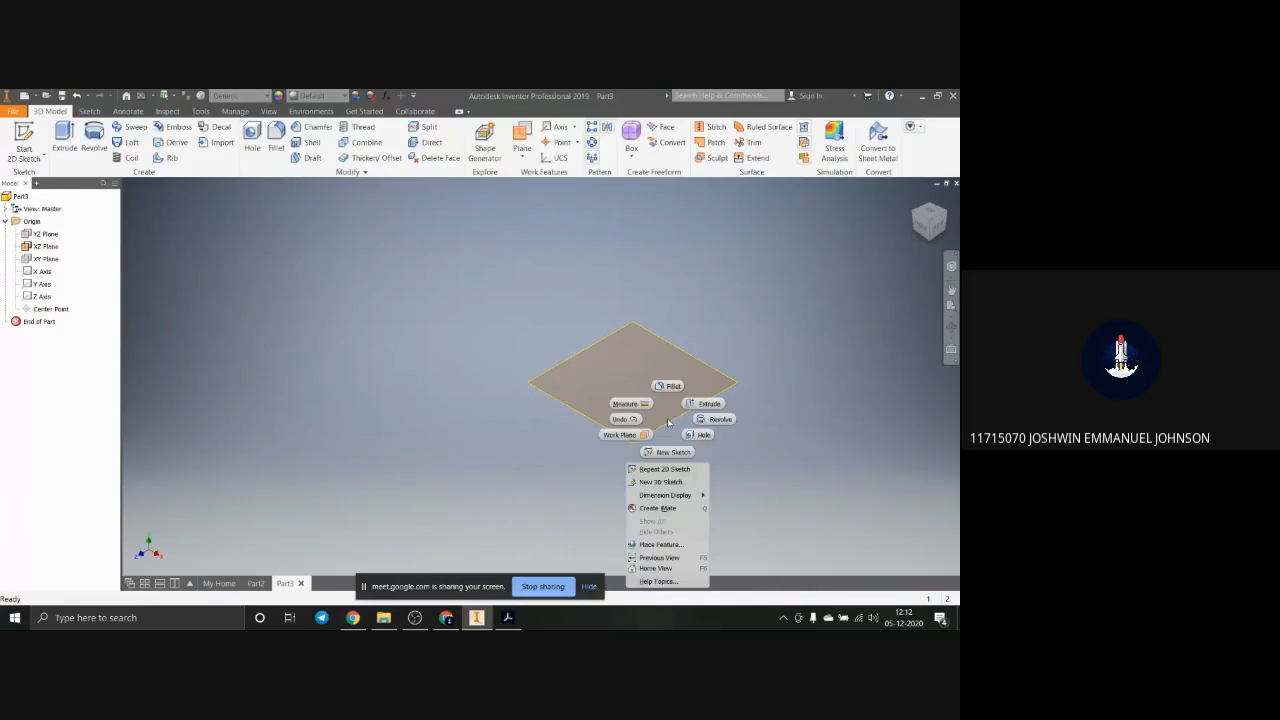
left_click(718, 240)
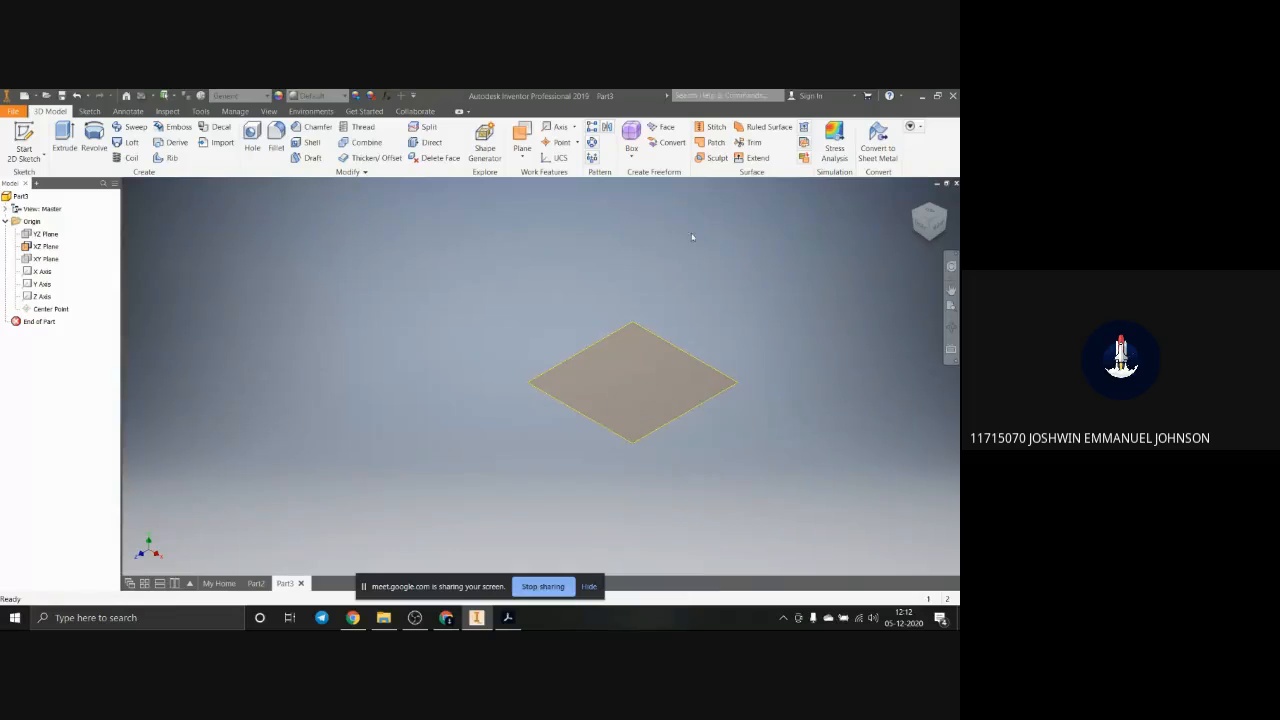
Step: Create a work plane offset about 11.5 mm above the XZ plane
left_click(520, 156)
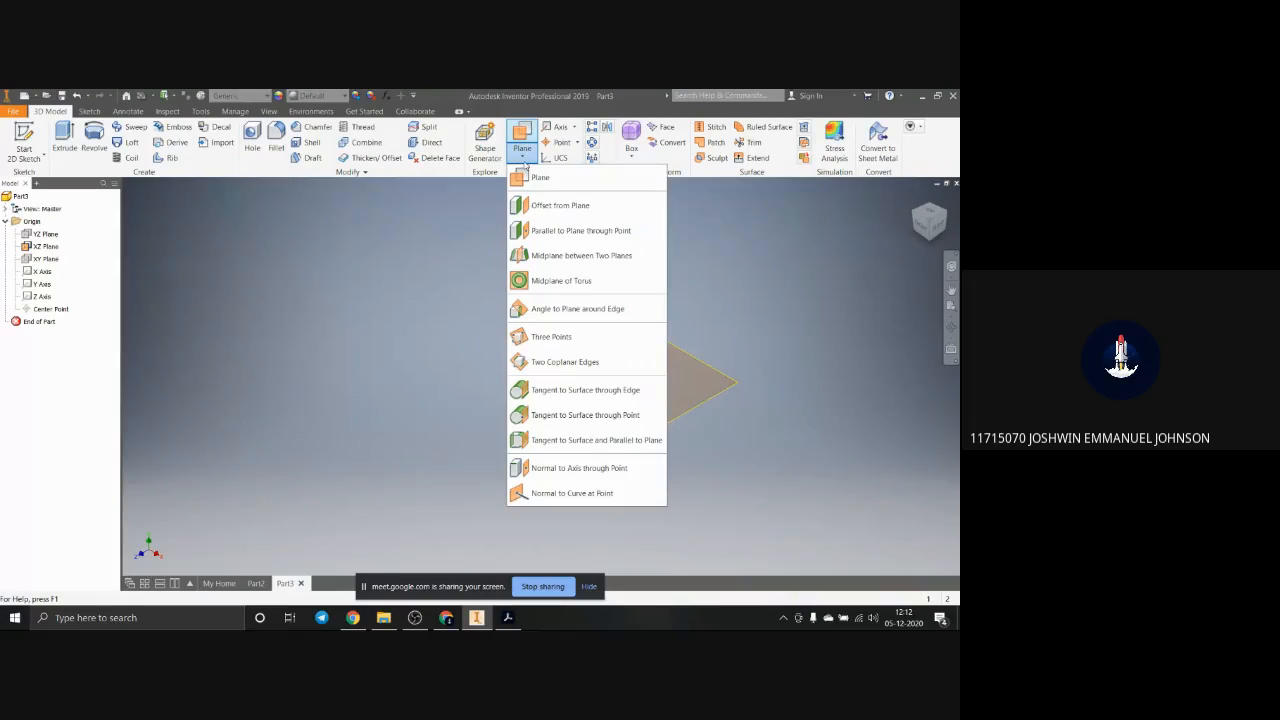
left_click(560, 205)
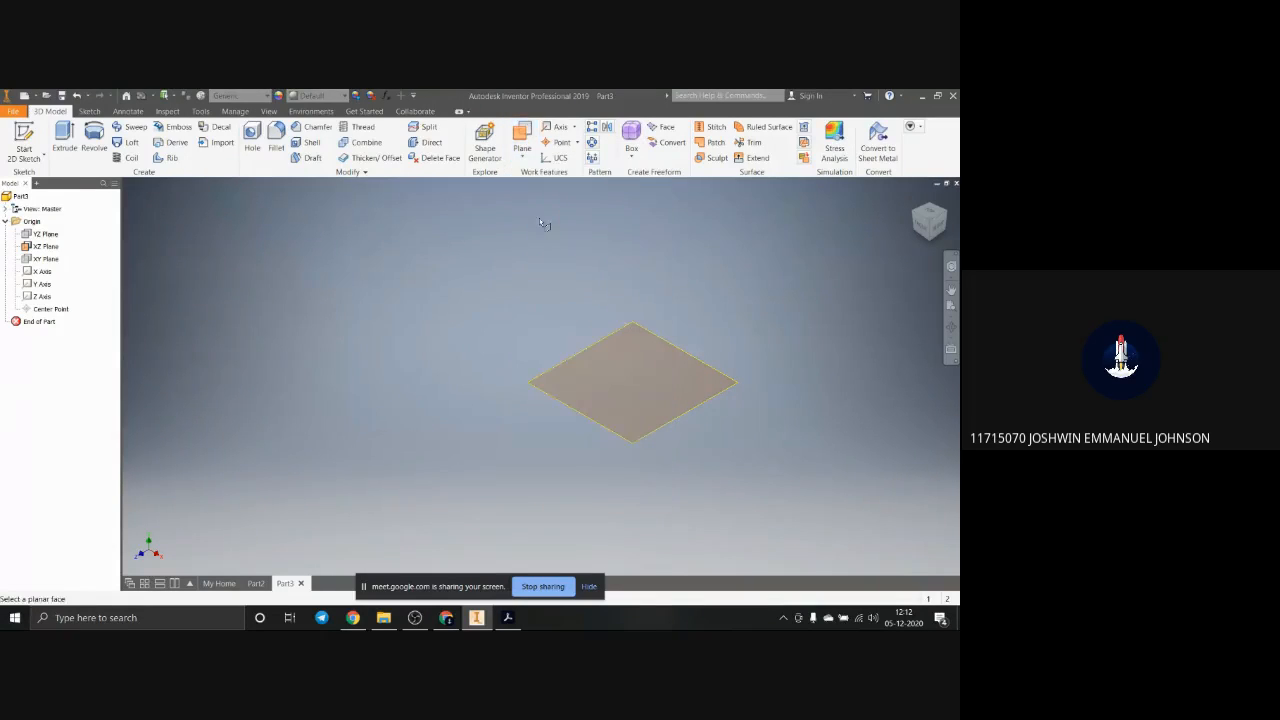
left_click(636, 369)
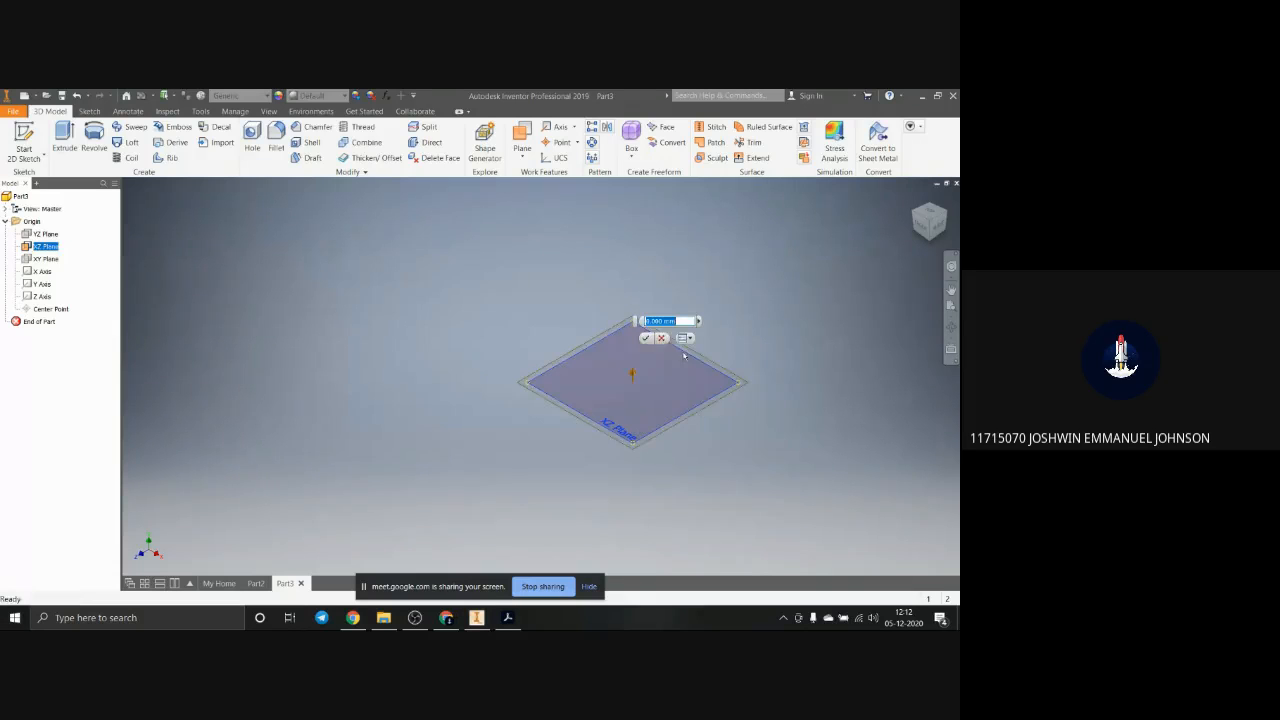
left_click_drag(632, 376, 656, 307)
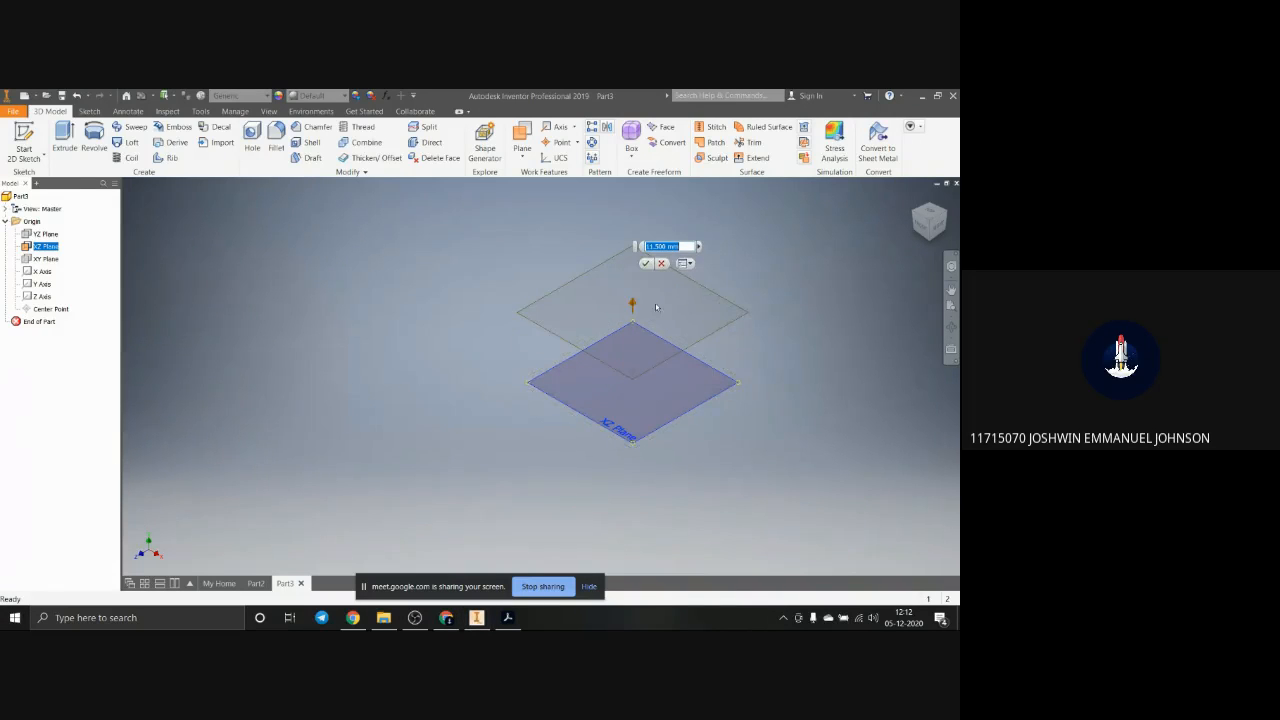
left_click(647, 264)
scroll(694, 303, "up", 3)
scroll(694, 296, "down", 4)
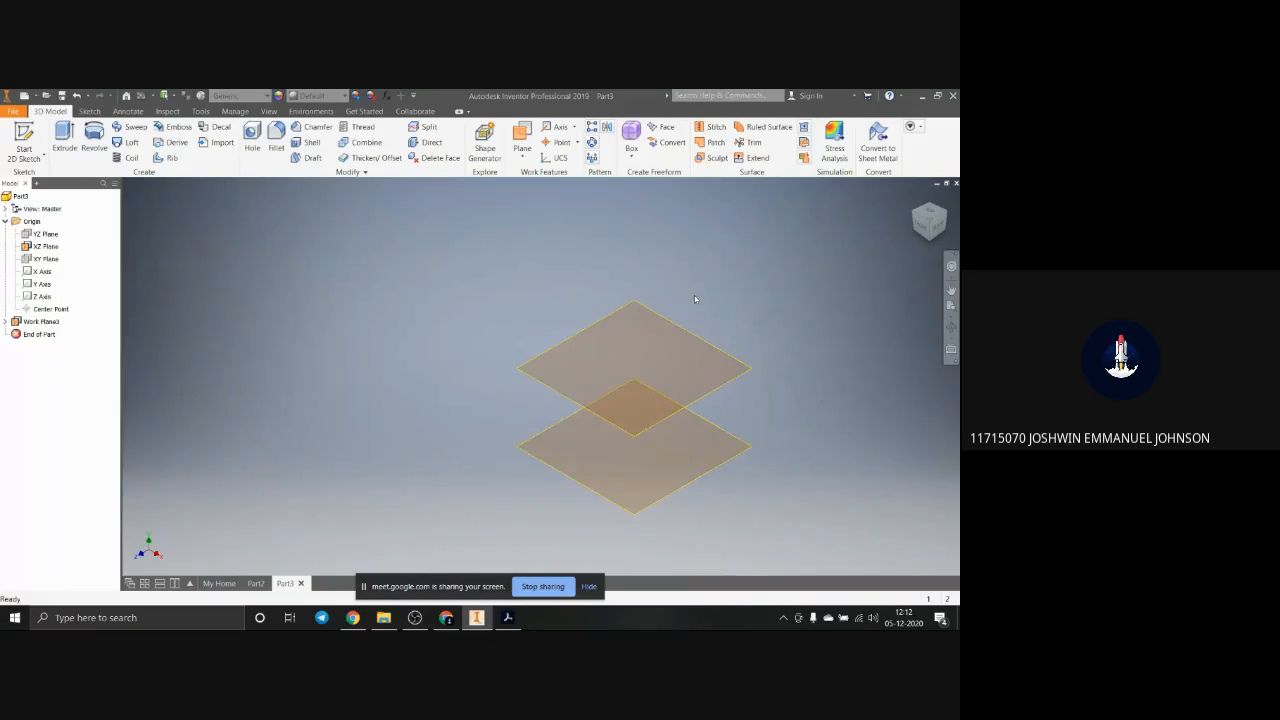
Step: Create a second offset work plane above the first one, spaced about as far apart as the lower two planes
left_click(522, 138)
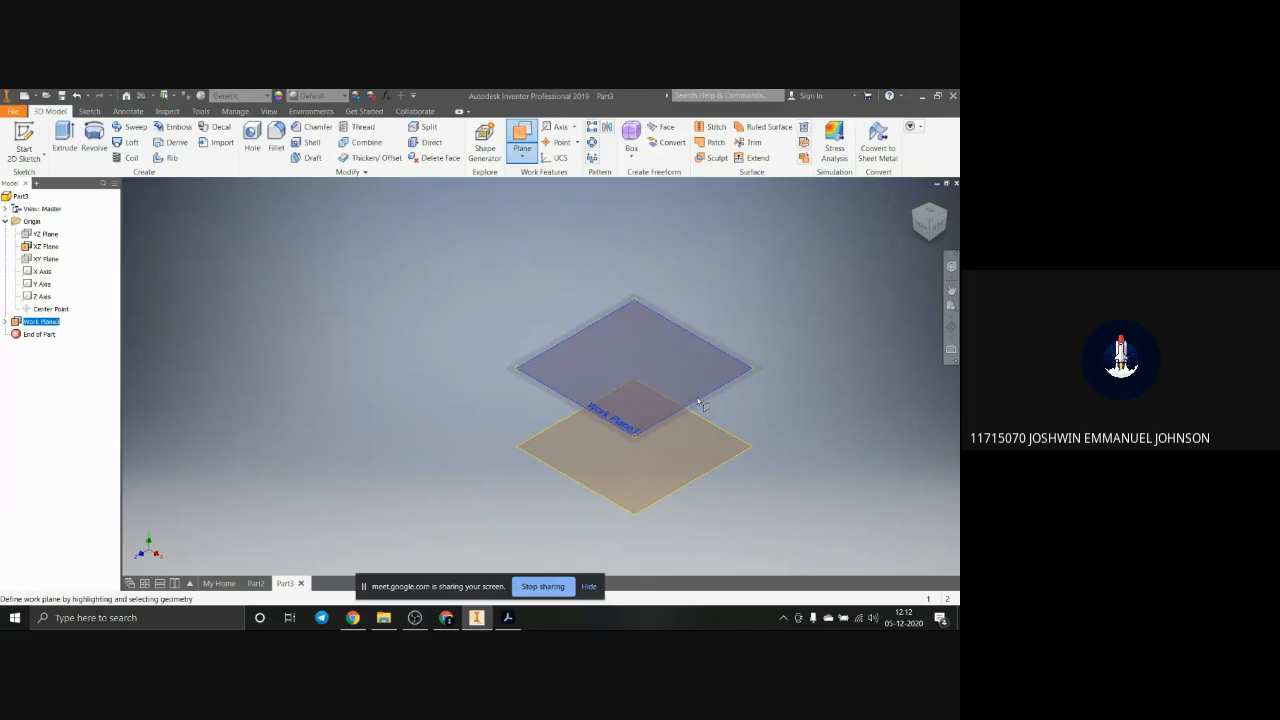
left_click_drag(625, 348, 634, 277)
left_click(647, 235)
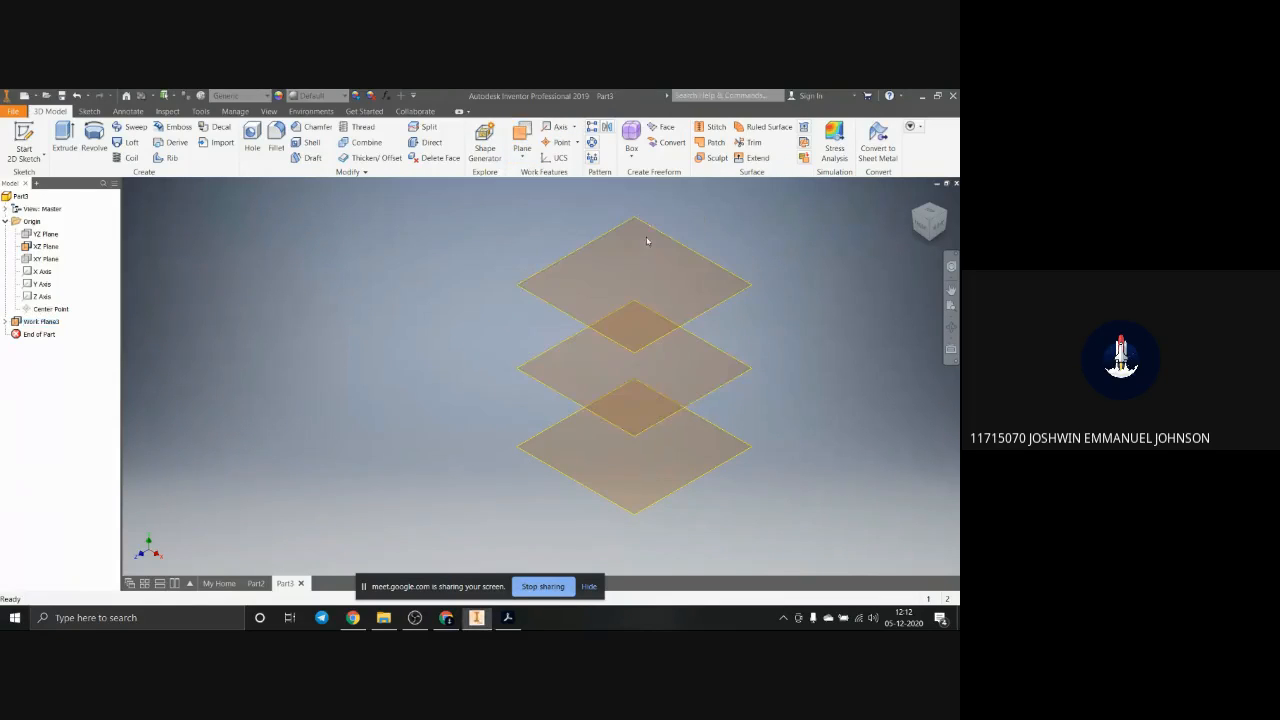
Step: Sketch a small circle centred on the origin on the XZ plane and finish the sketch
left_click(89, 111)
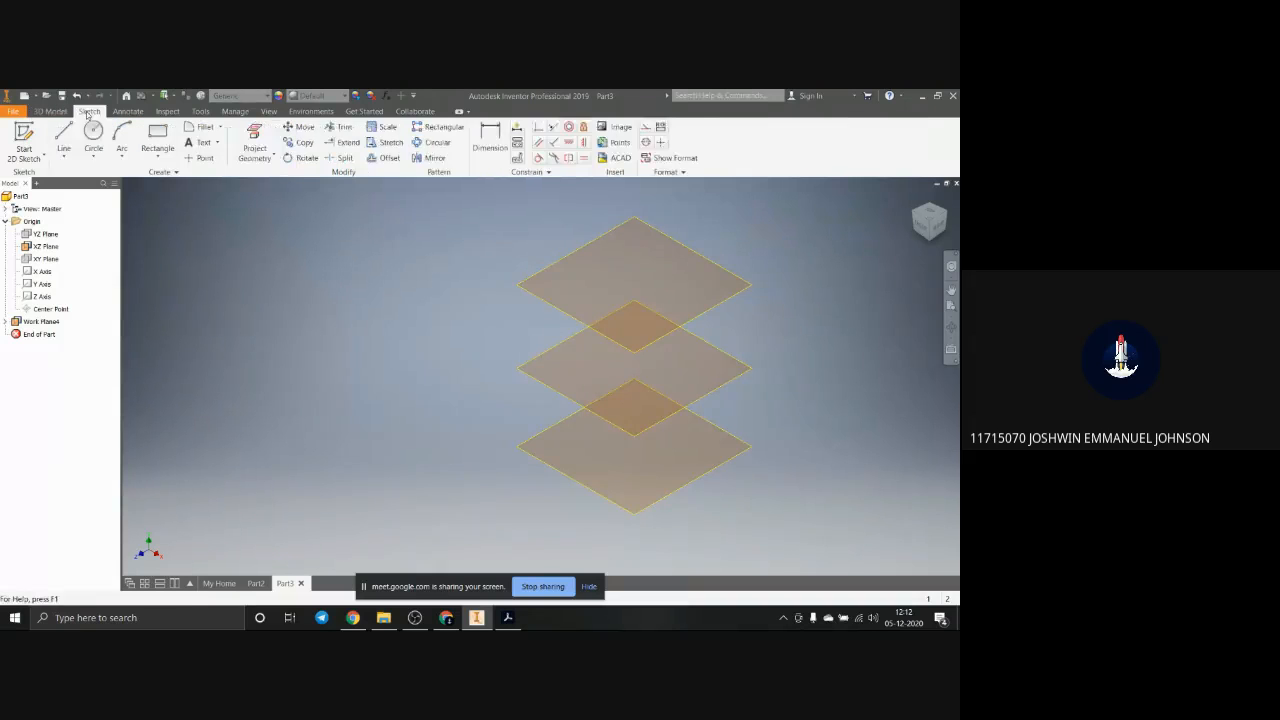
left_click(93, 138)
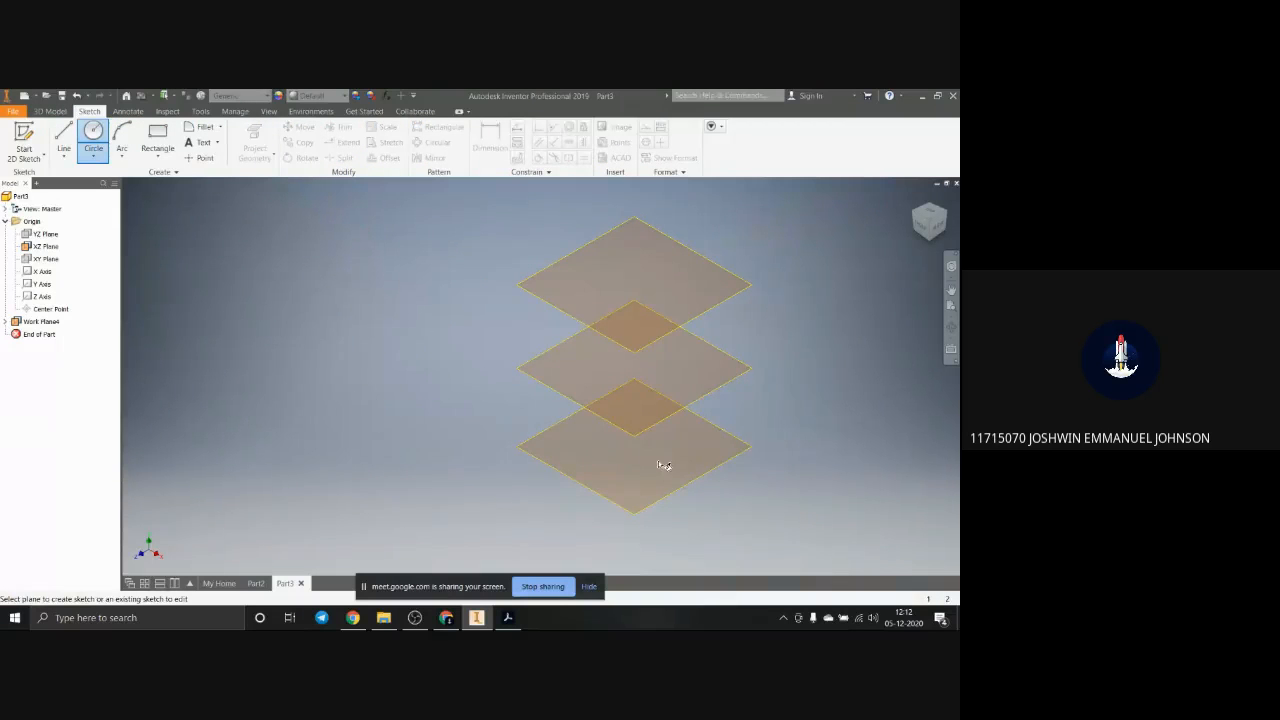
left_click(657, 499)
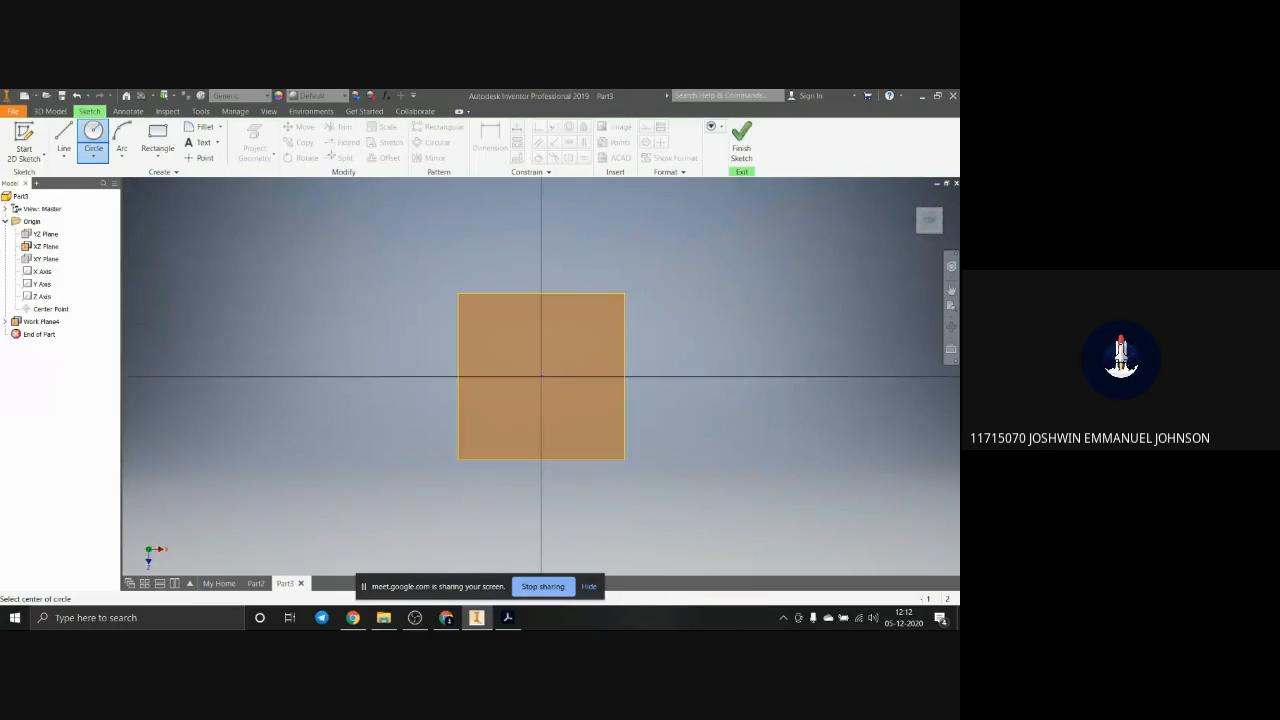
left_click(541, 377)
left_click(572, 412)
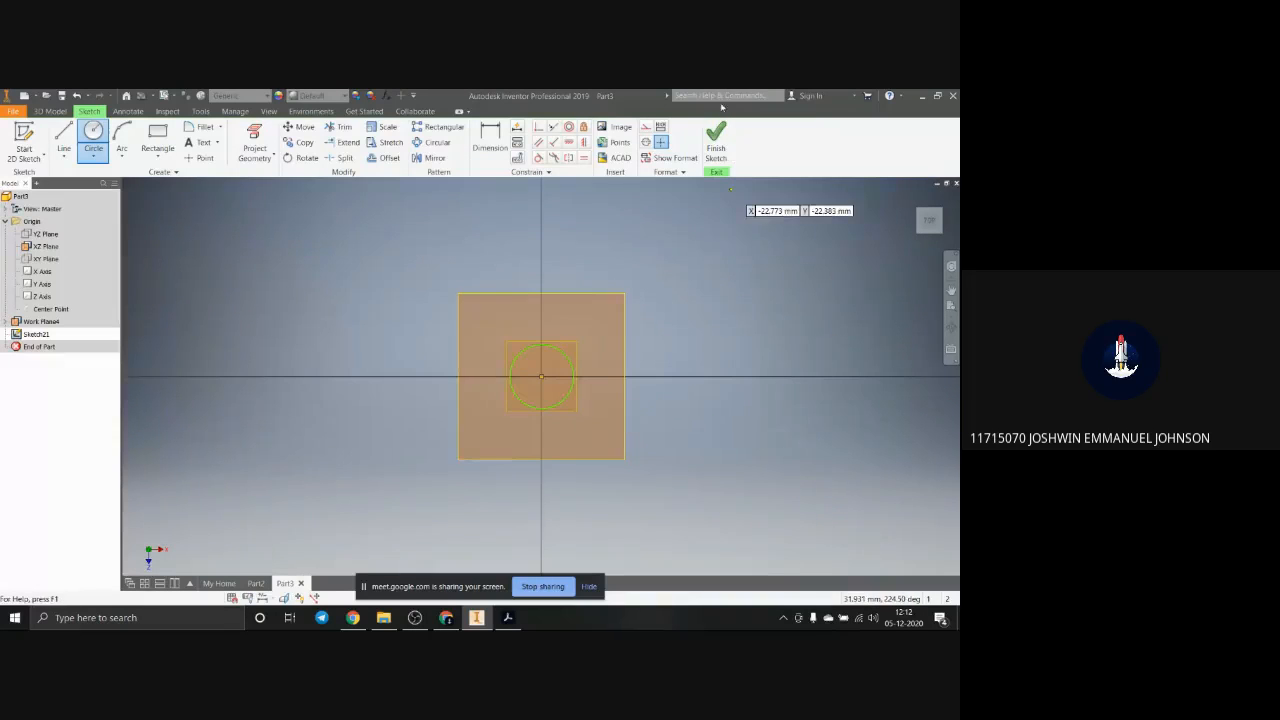
left_click(716, 145)
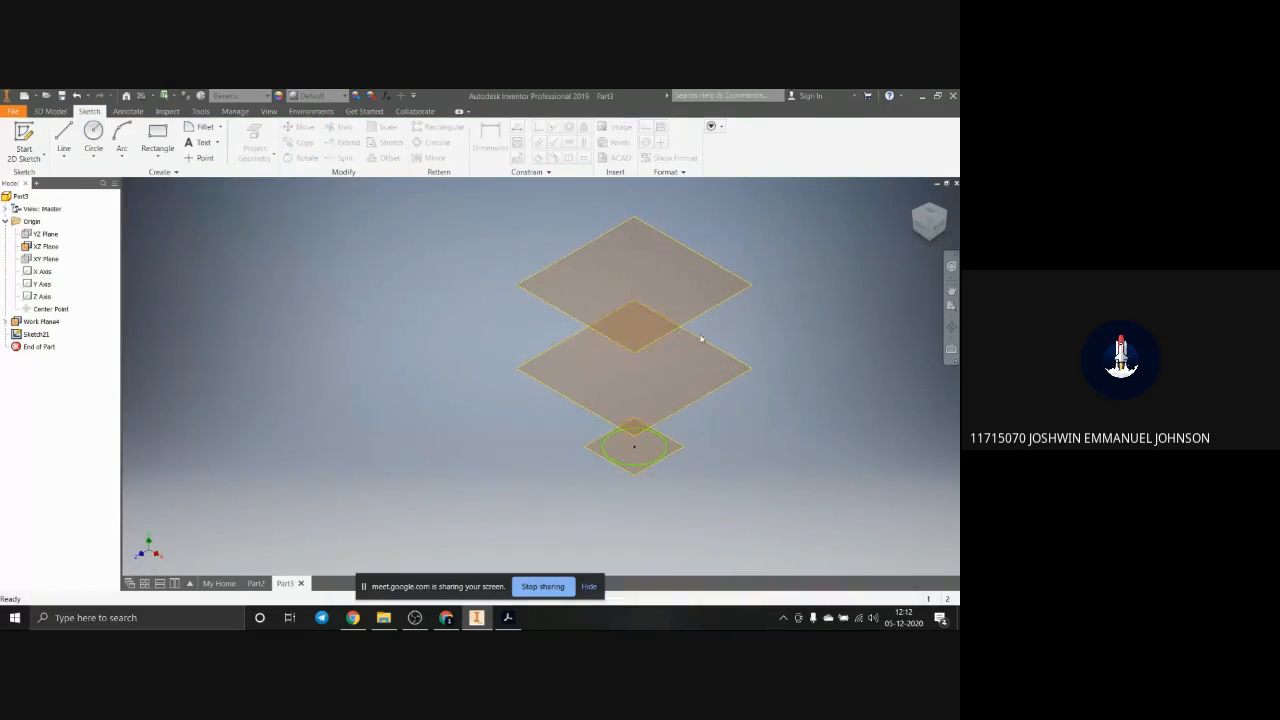
Step: Sketch a circle about 14.5 mm in diameter, centred on the origin, on the middle work plane and finish the sketch
left_click(747, 340)
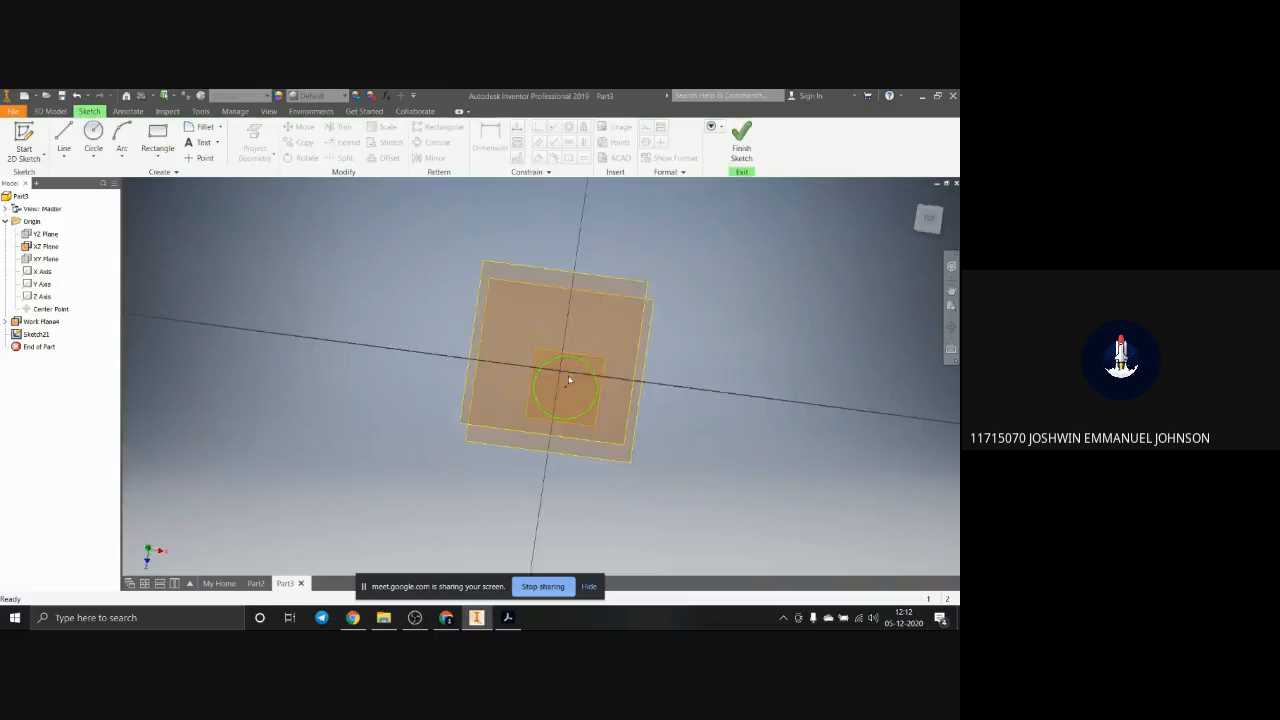
left_click(93, 135)
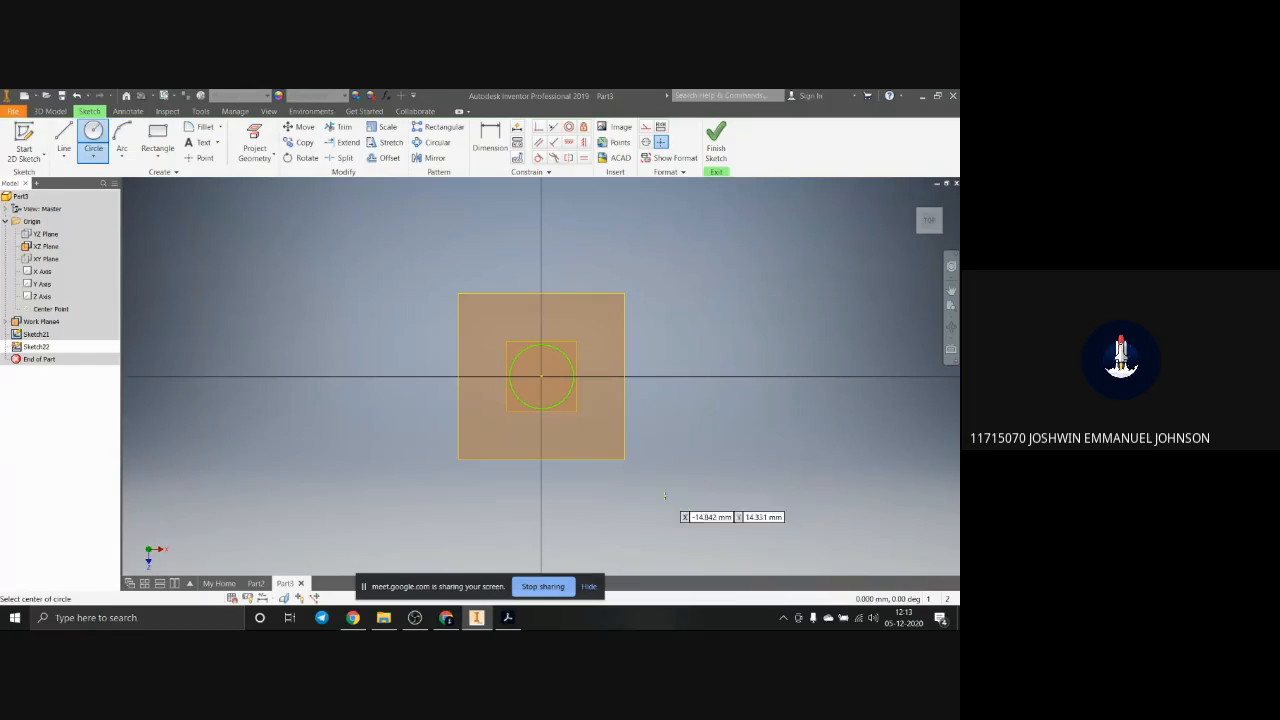
left_click(541, 375)
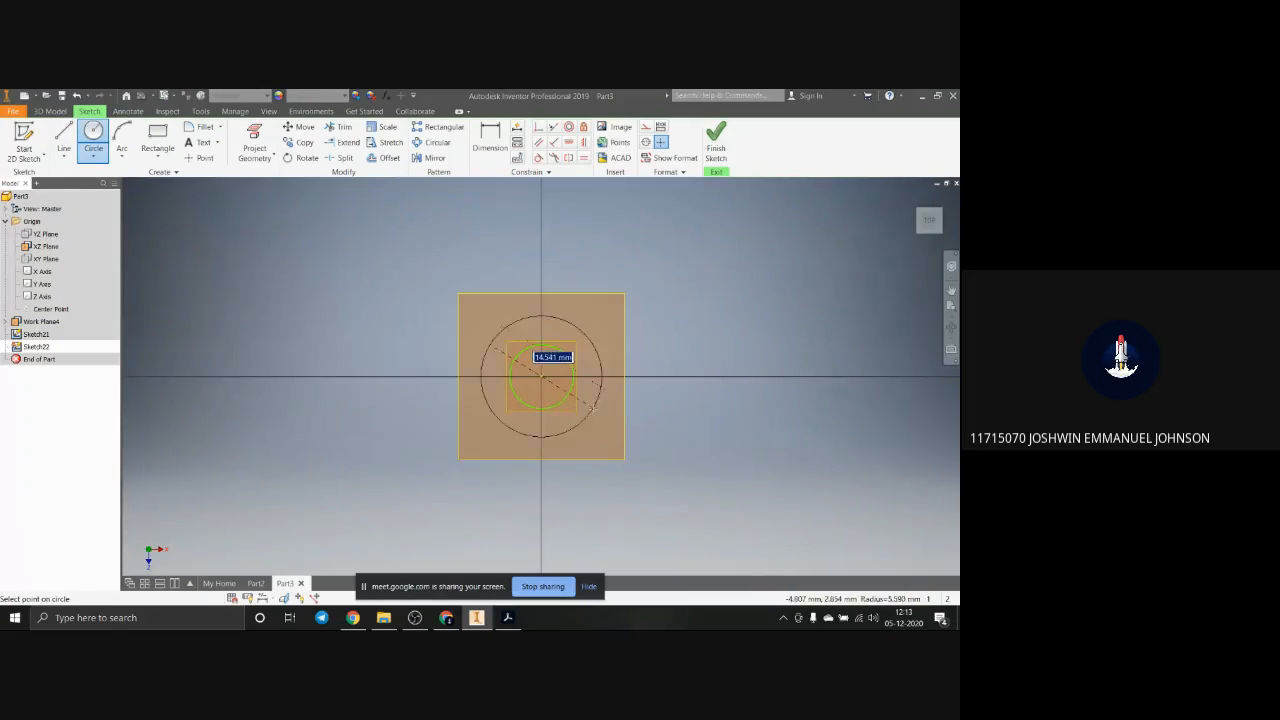
left_click(592, 407)
left_click(711, 125)
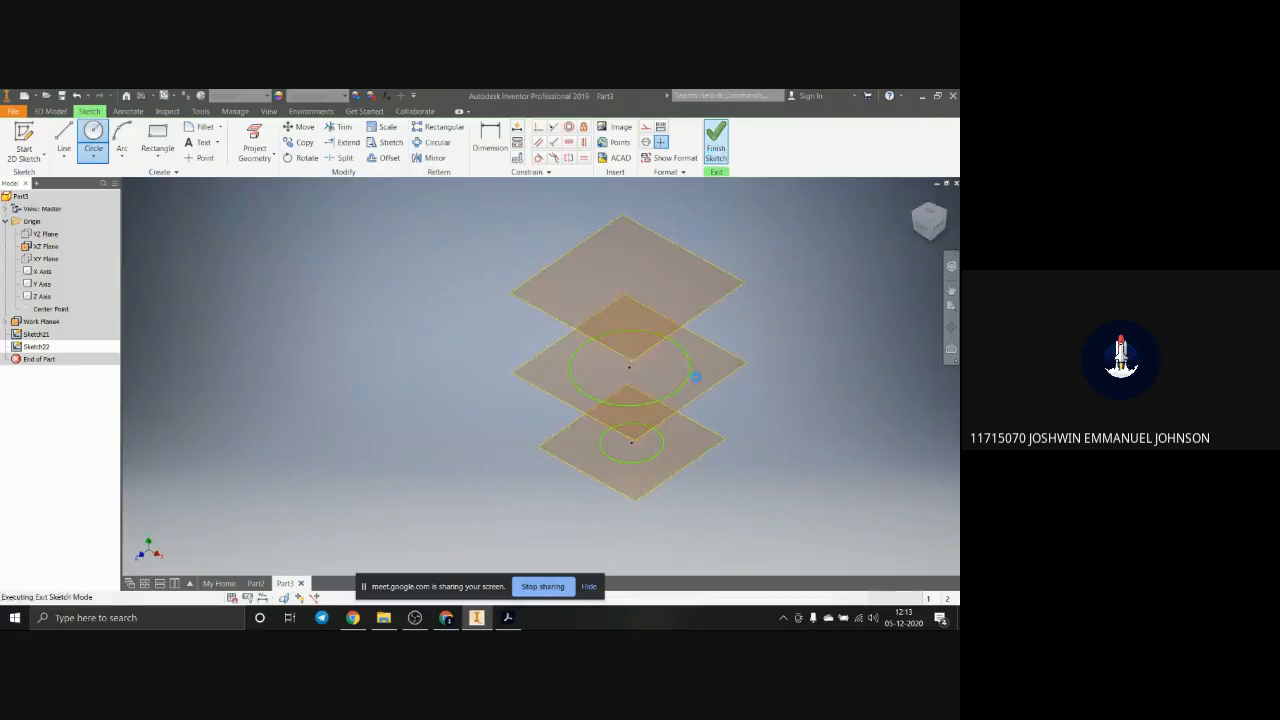
Step: Sketch a circle about 11.2 mm in diameter, centred on the origin, on the uppermost work plane and finish the sketch
left_click(678, 250)
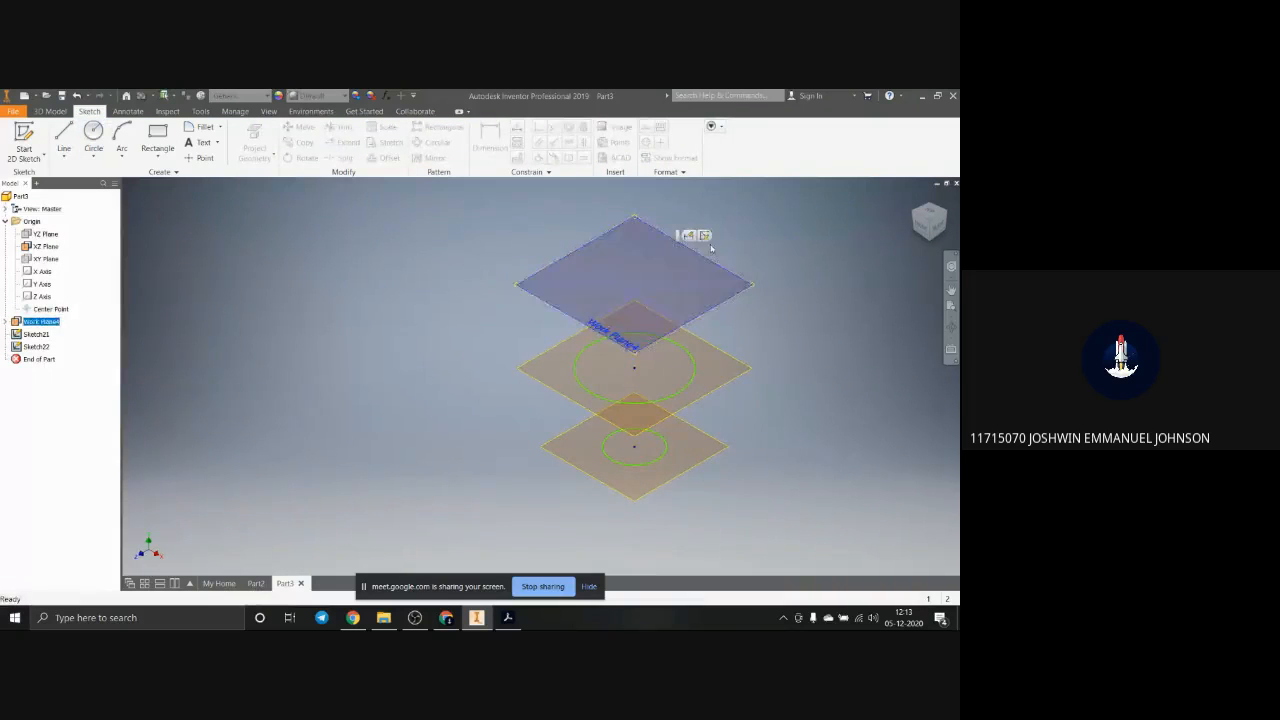
left_click(686, 234)
left_click(93, 135)
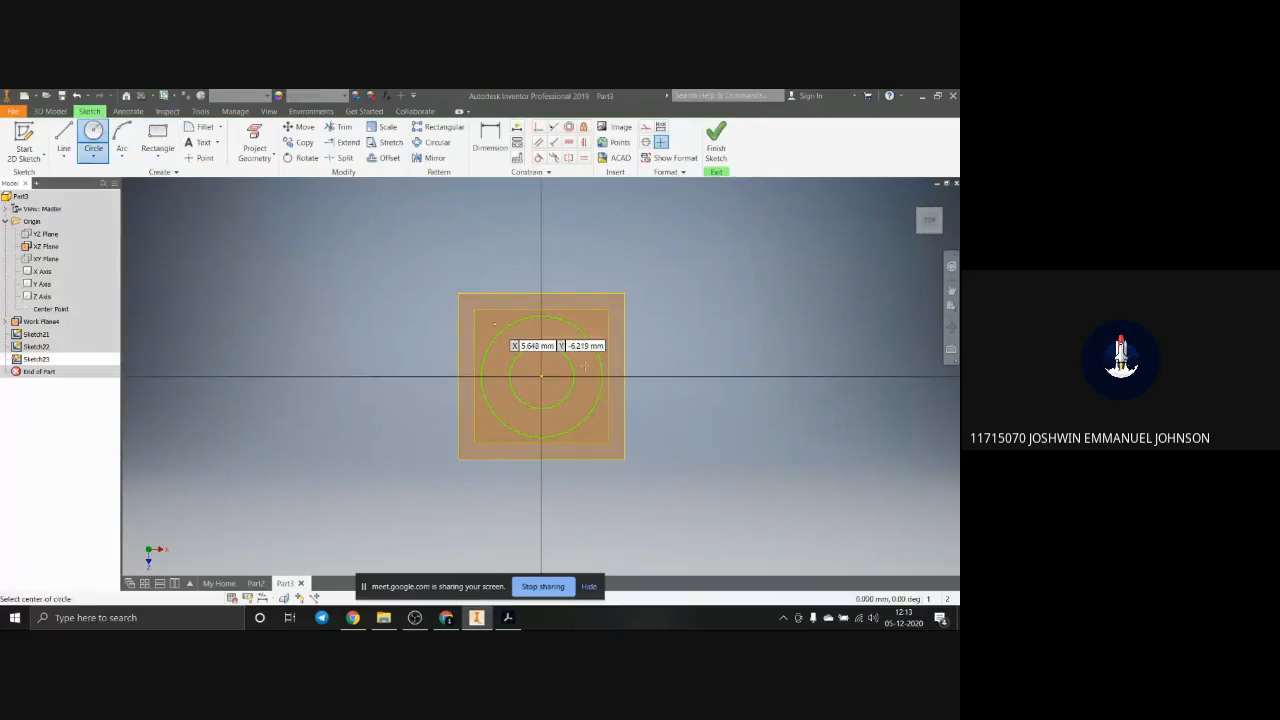
left_click(541, 375)
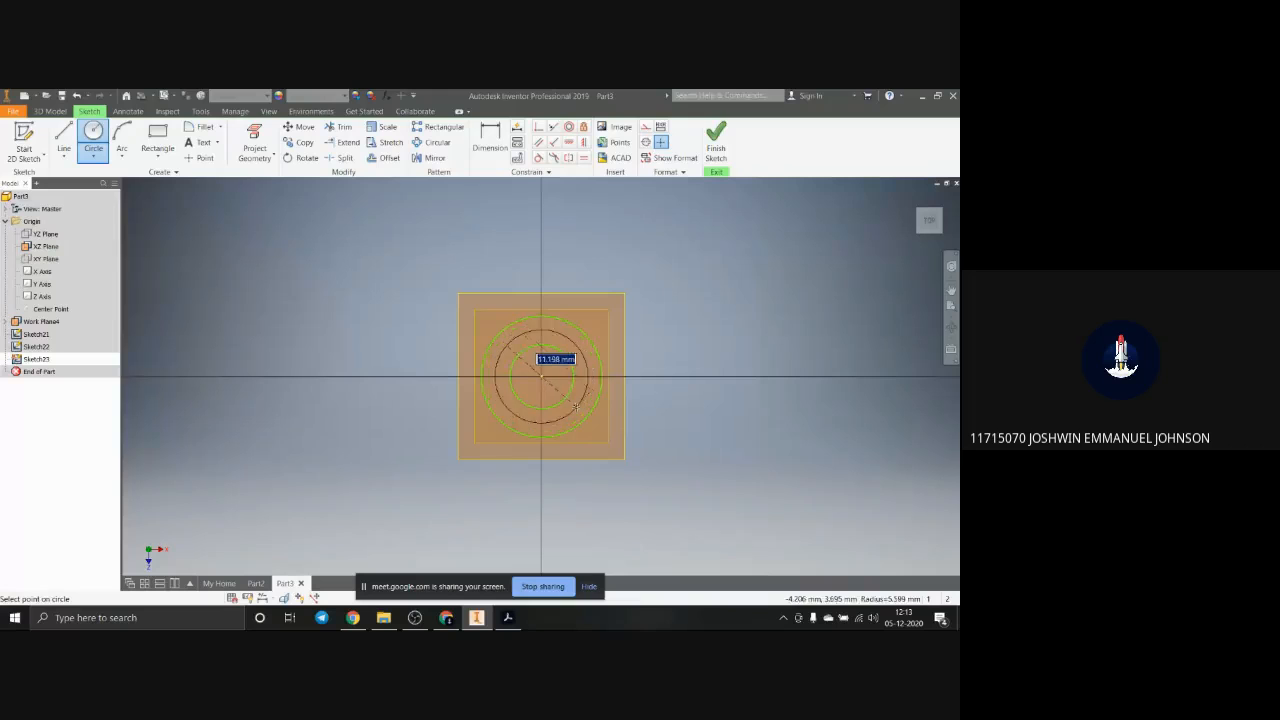
left_click(573, 407)
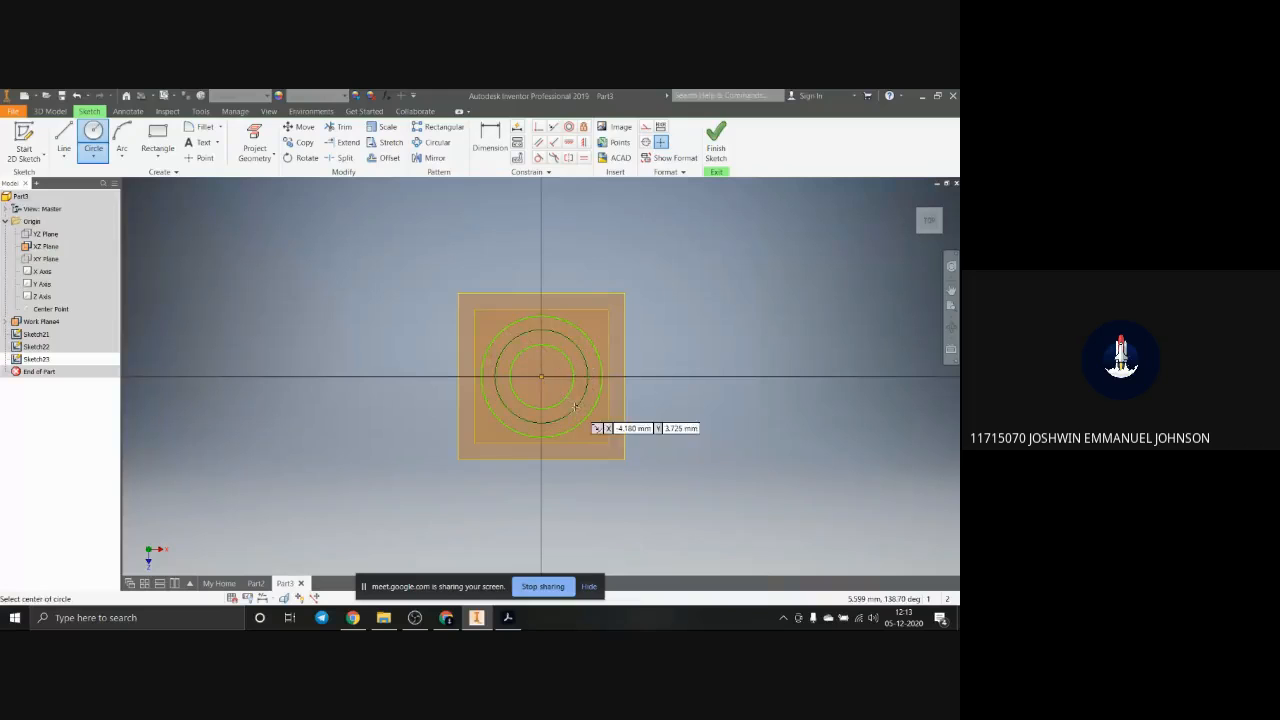
left_click(716, 140)
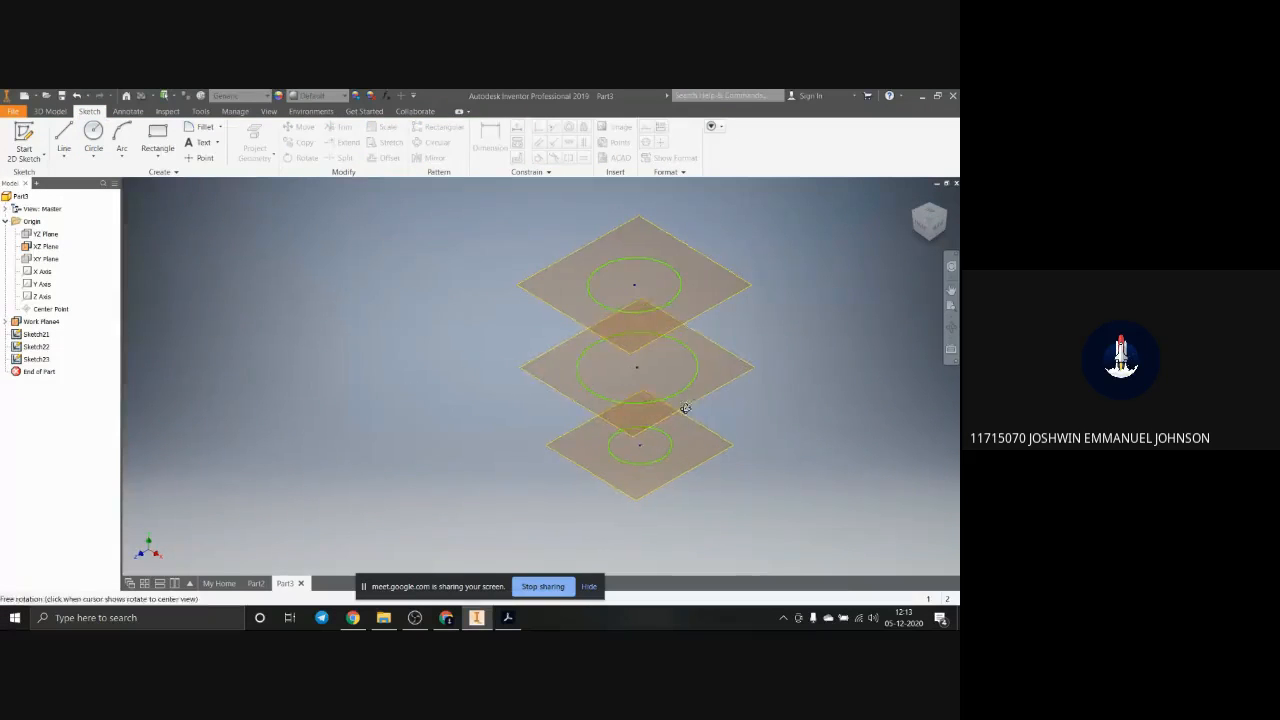
Step: Loft a solid through the three circles, selecting the sections from the lowest to the uppermost
mouse_move(684, 409)
middle_mouse_down("shift")
mouse_move(682, 423)
mouse_move(685, 405)
middle_mouse_up("shift")
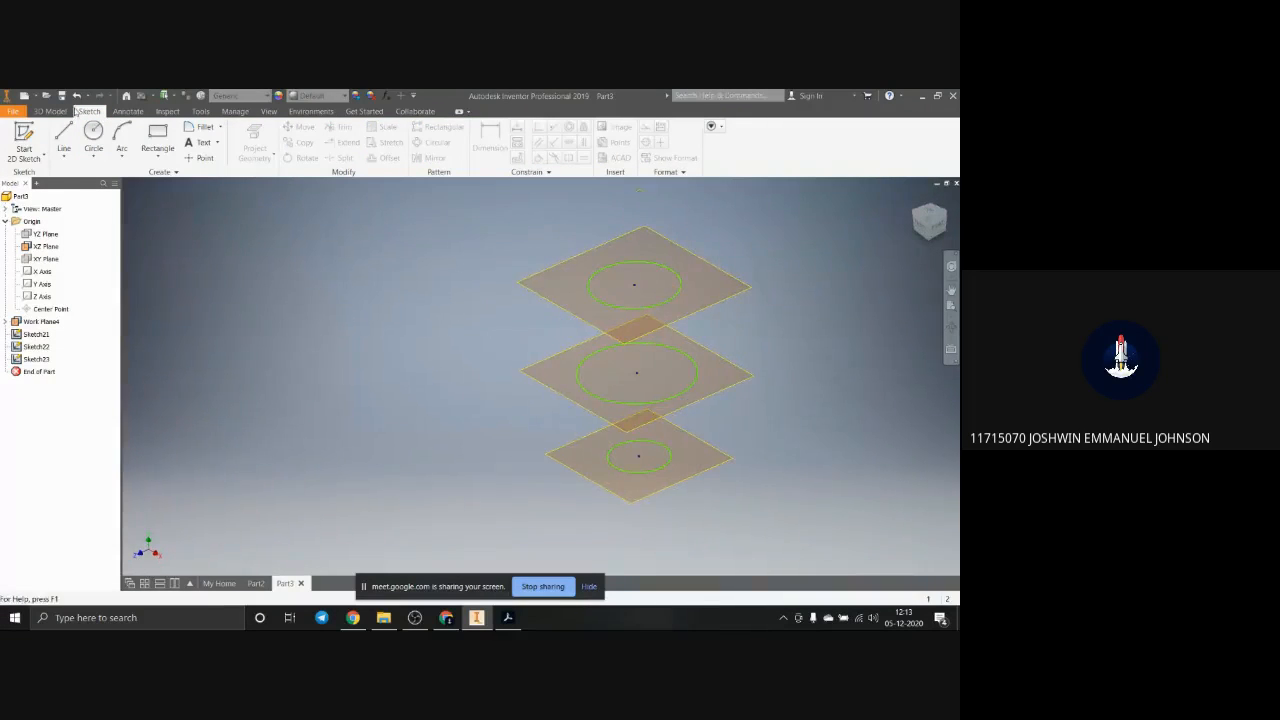
left_click(52, 111)
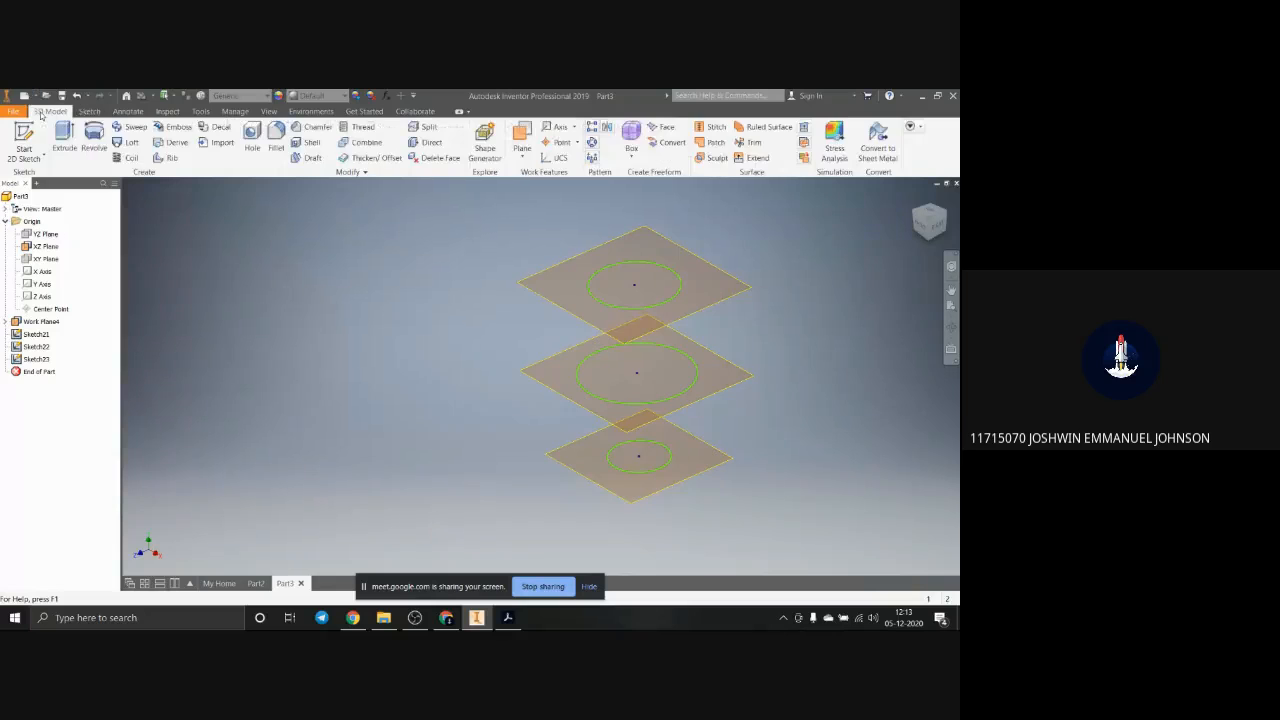
left_click(126, 143)
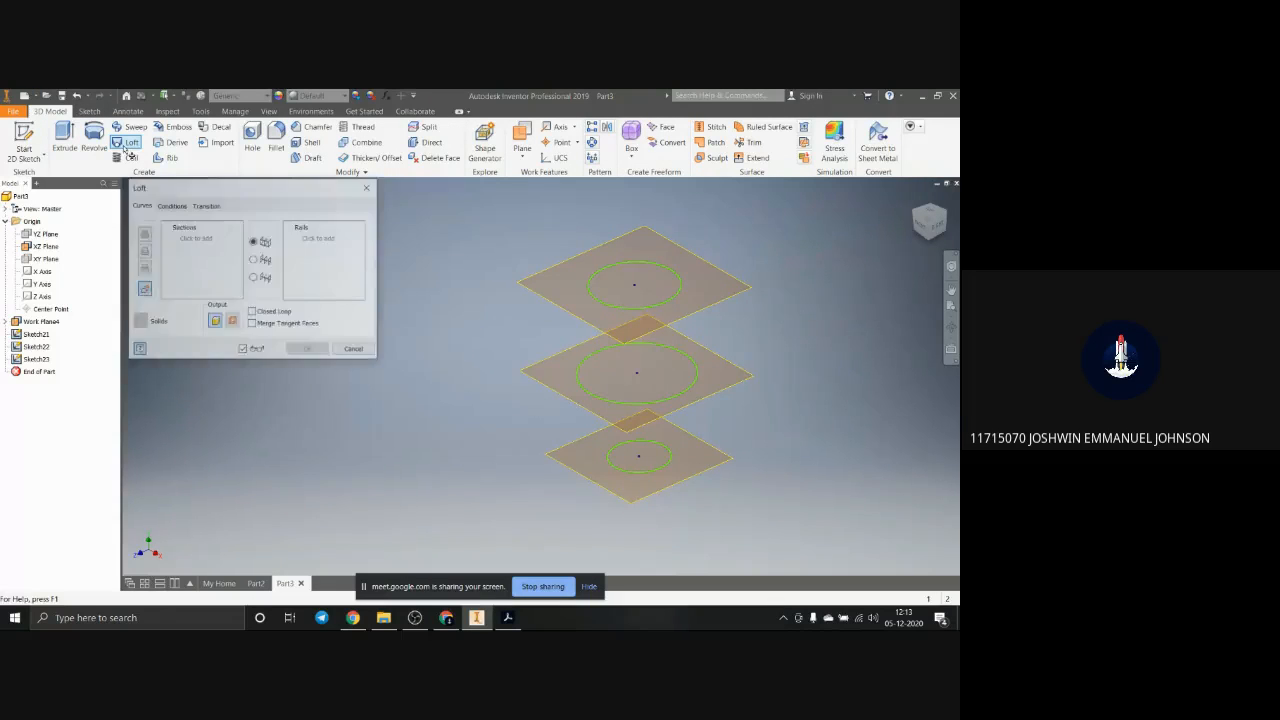
left_click(668, 460)
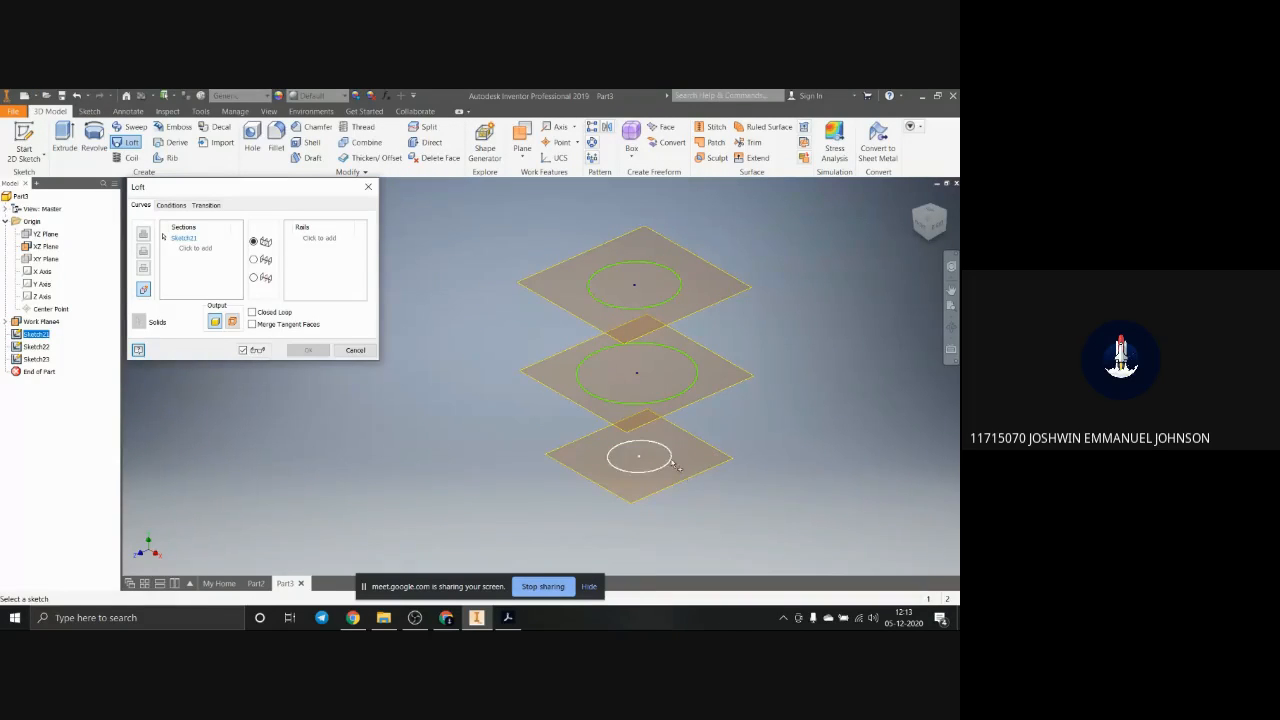
left_click(694, 388)
left_click(664, 305)
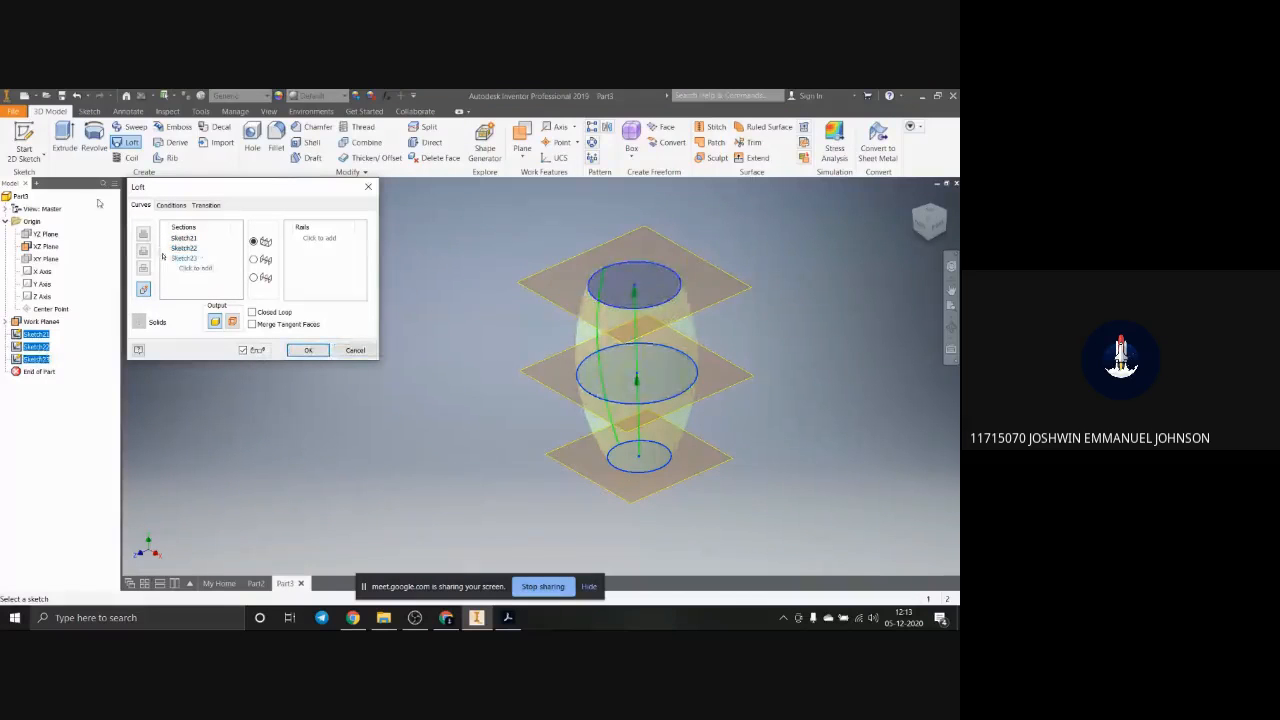
left_click(309, 350)
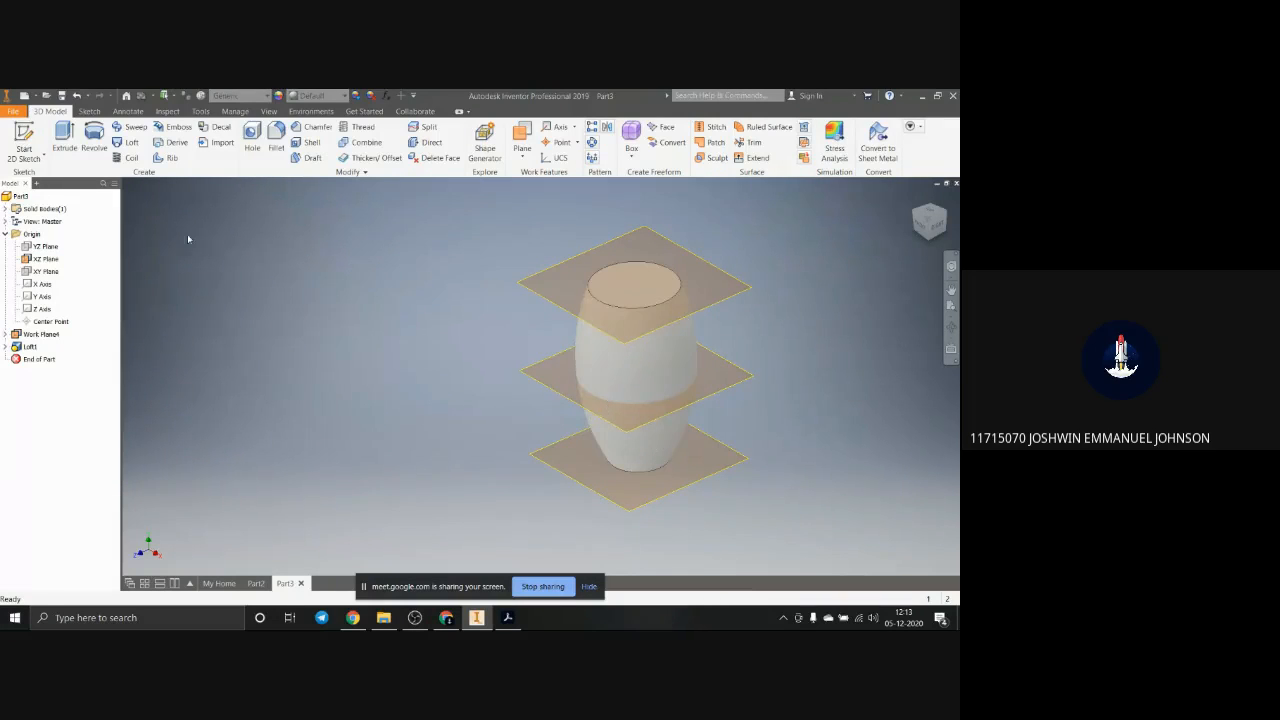
Step: Shell the lofted body with a 1 mm wall thickness, removing its upper circular face
left_click(312, 142)
left_click(632, 285)
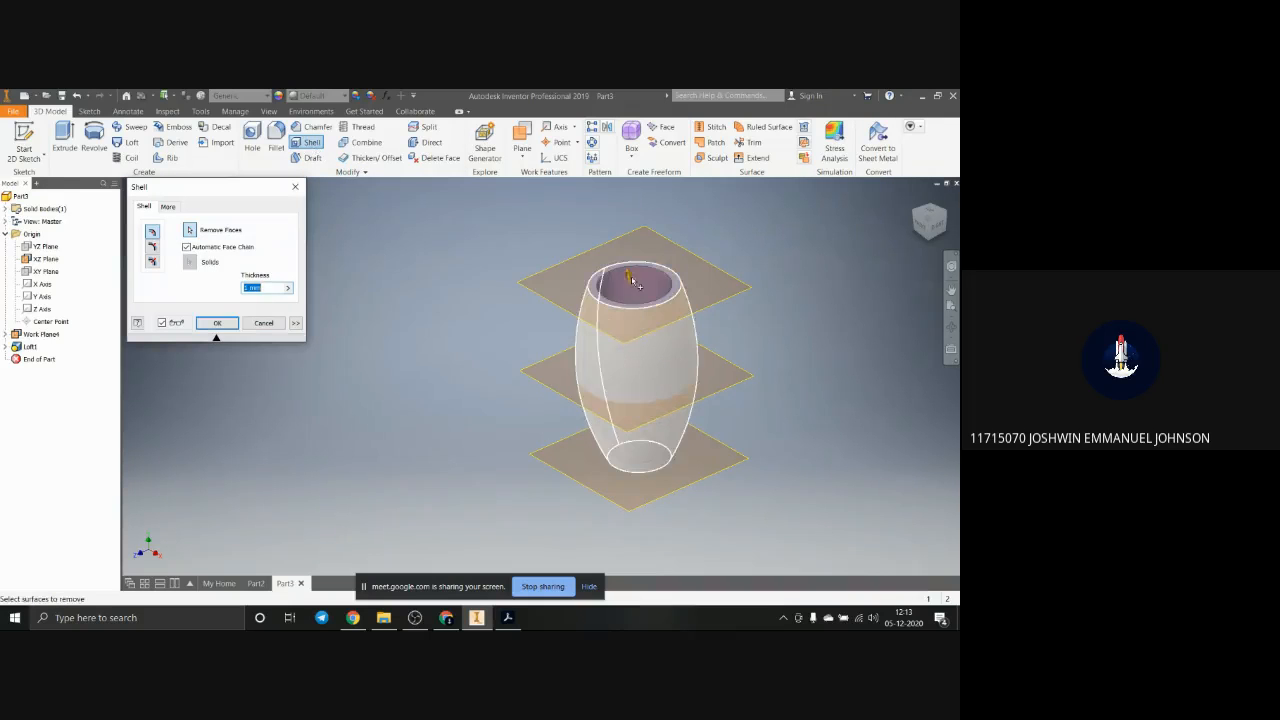
left_click(216, 322)
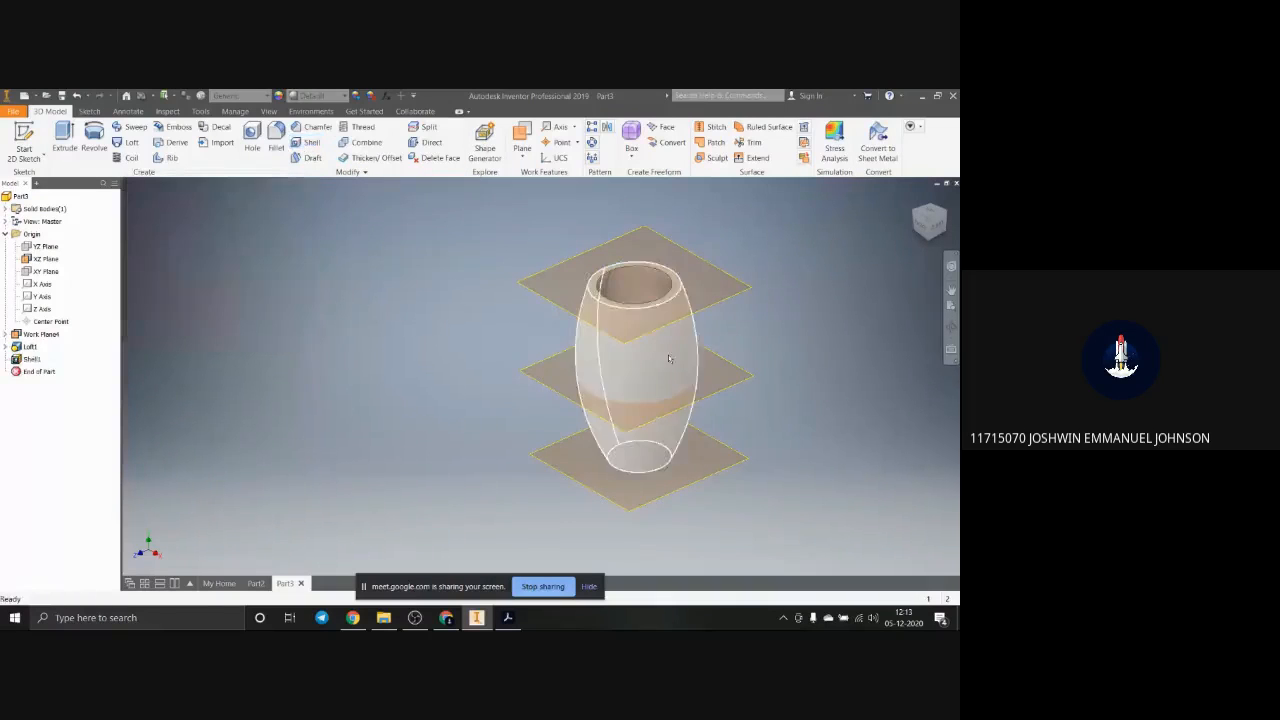
mouse_move(704, 365)
middle_mouse_down("shift")
mouse_move(685, 404)
mouse_move(705, 348)
middle_mouse_up("shift")
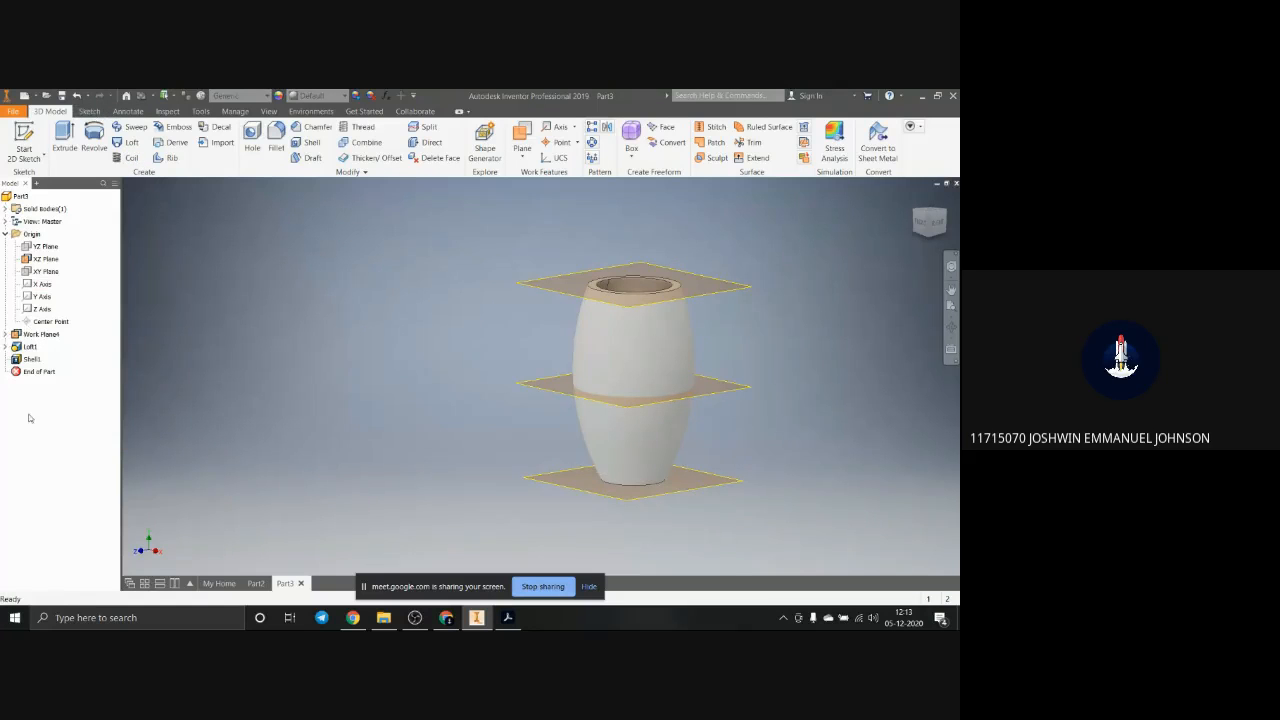
Step: Delete the shell and loft features, keeping the three circle sketches on their work planes
left_click(22, 358)
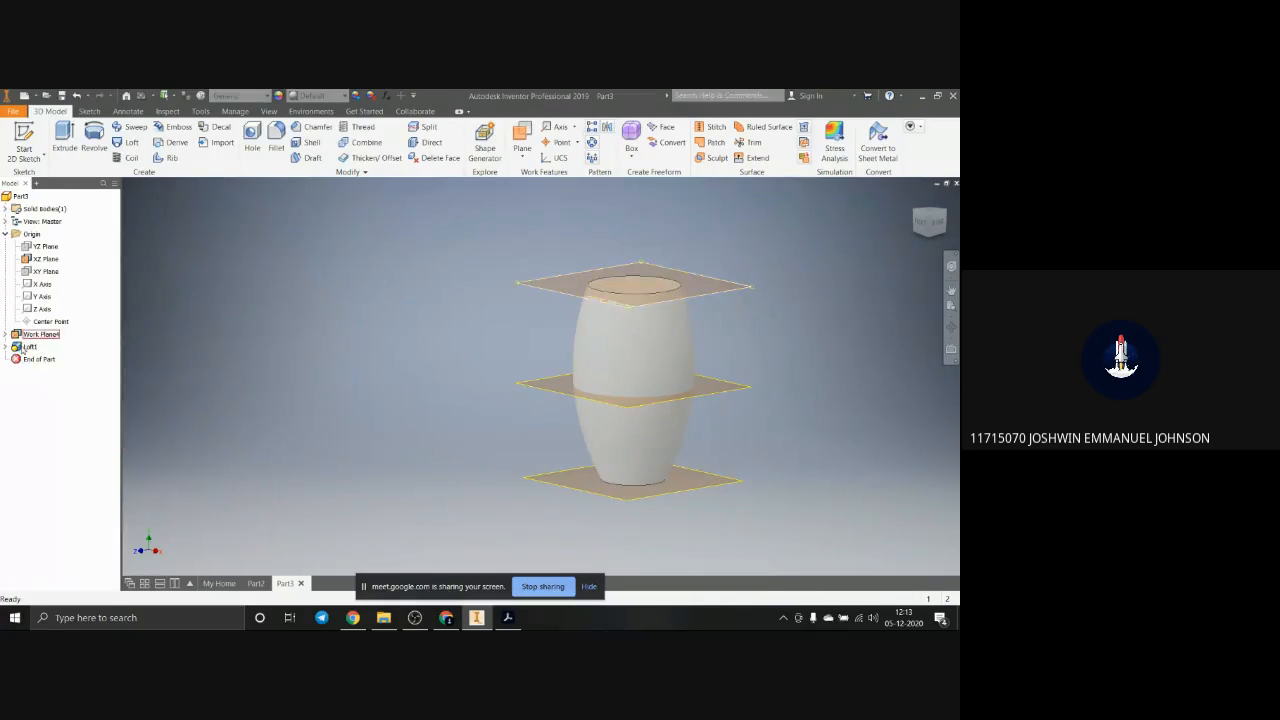
key("Delete")
left_click(136, 242)
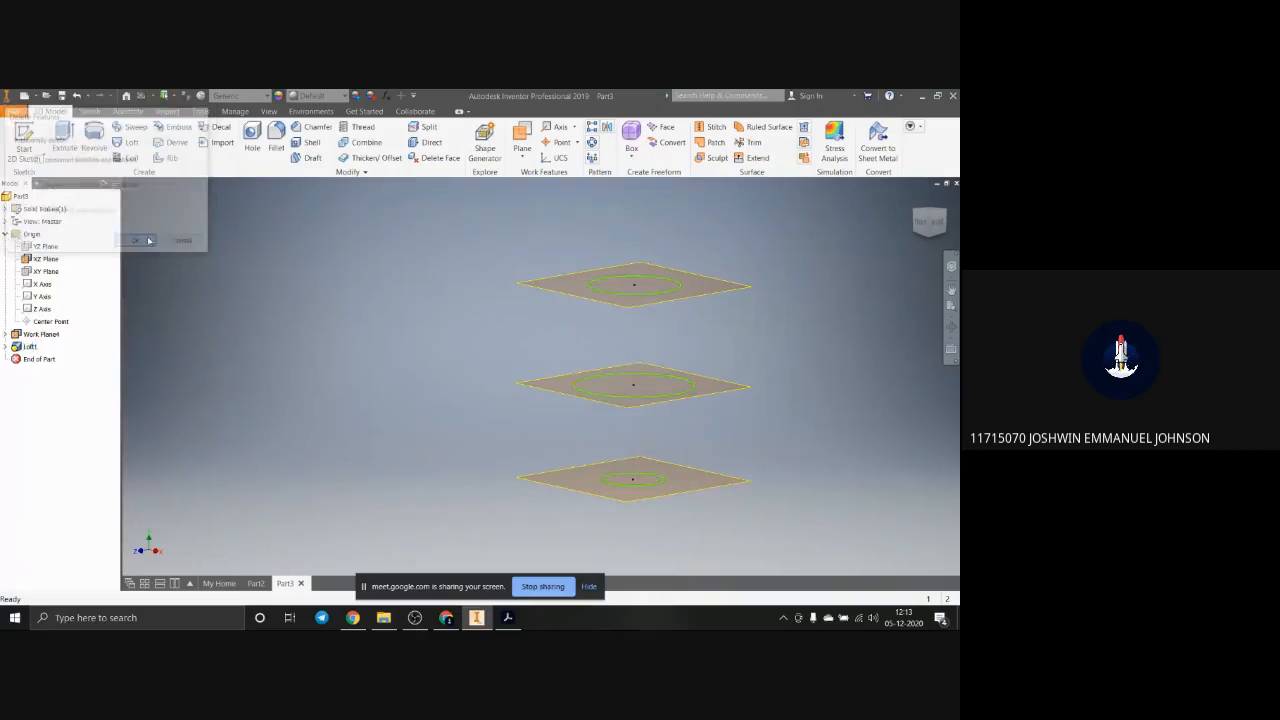
key("F6")
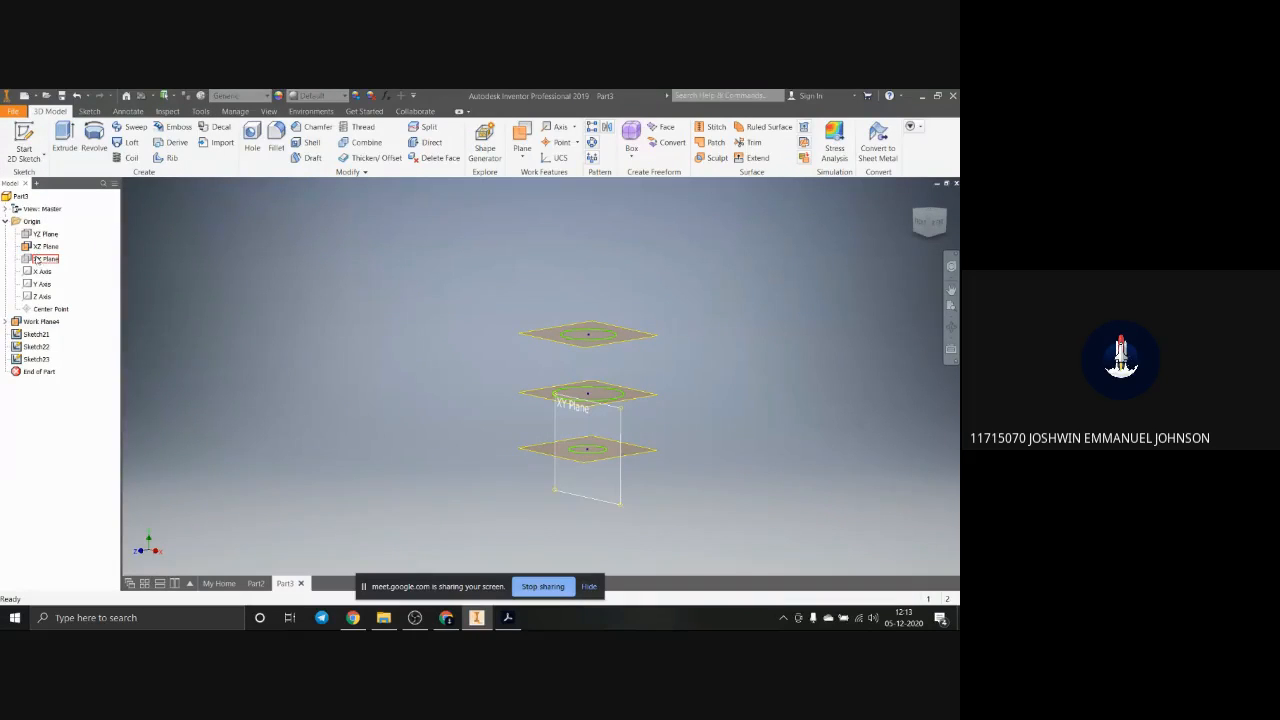
Step: Start a new sketch on the XY plane
left_click(37, 259)
left_click(598, 442)
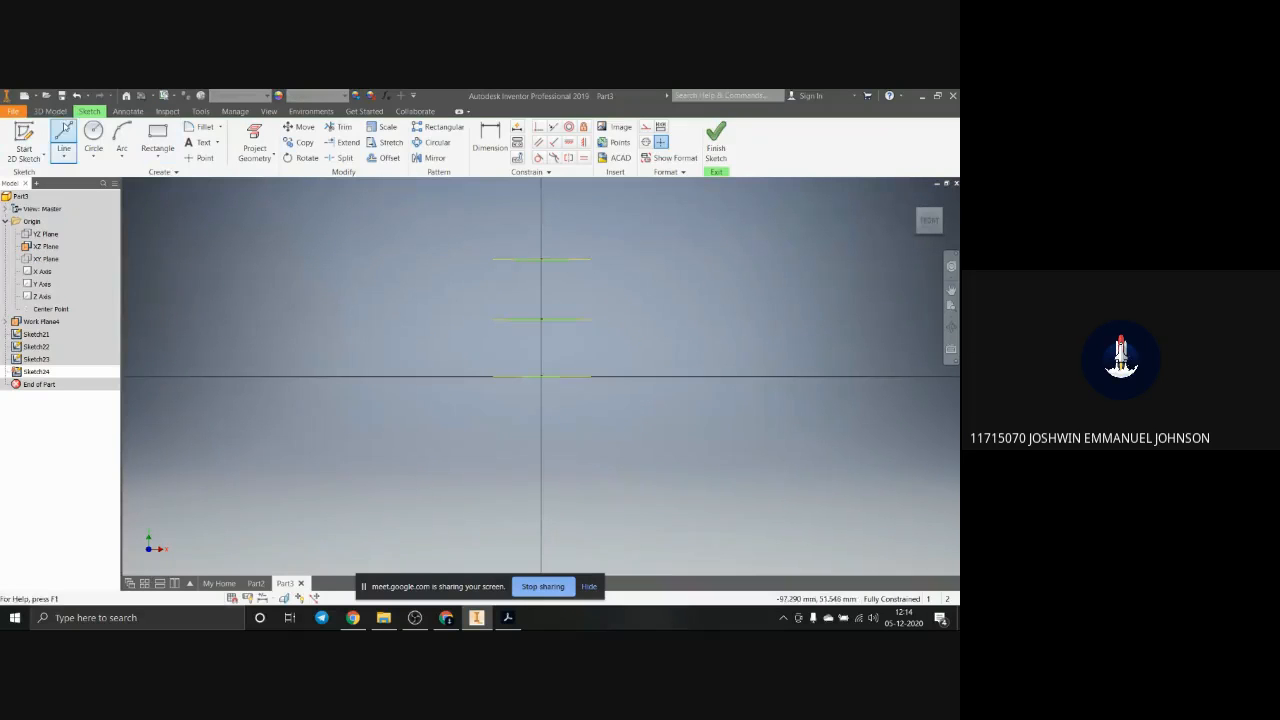
left_click(64, 138)
scroll(628, 283, "down", 5)
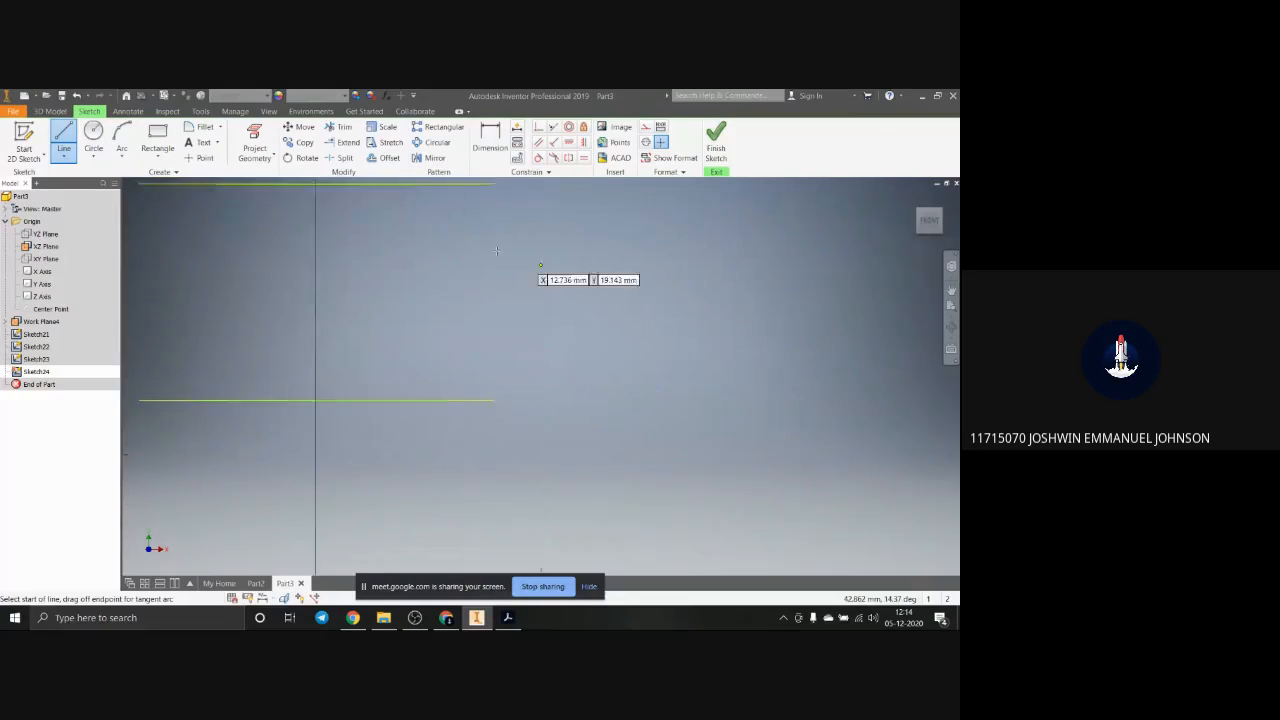
scroll(466, 240, "up", 2)
left_click(123, 139)
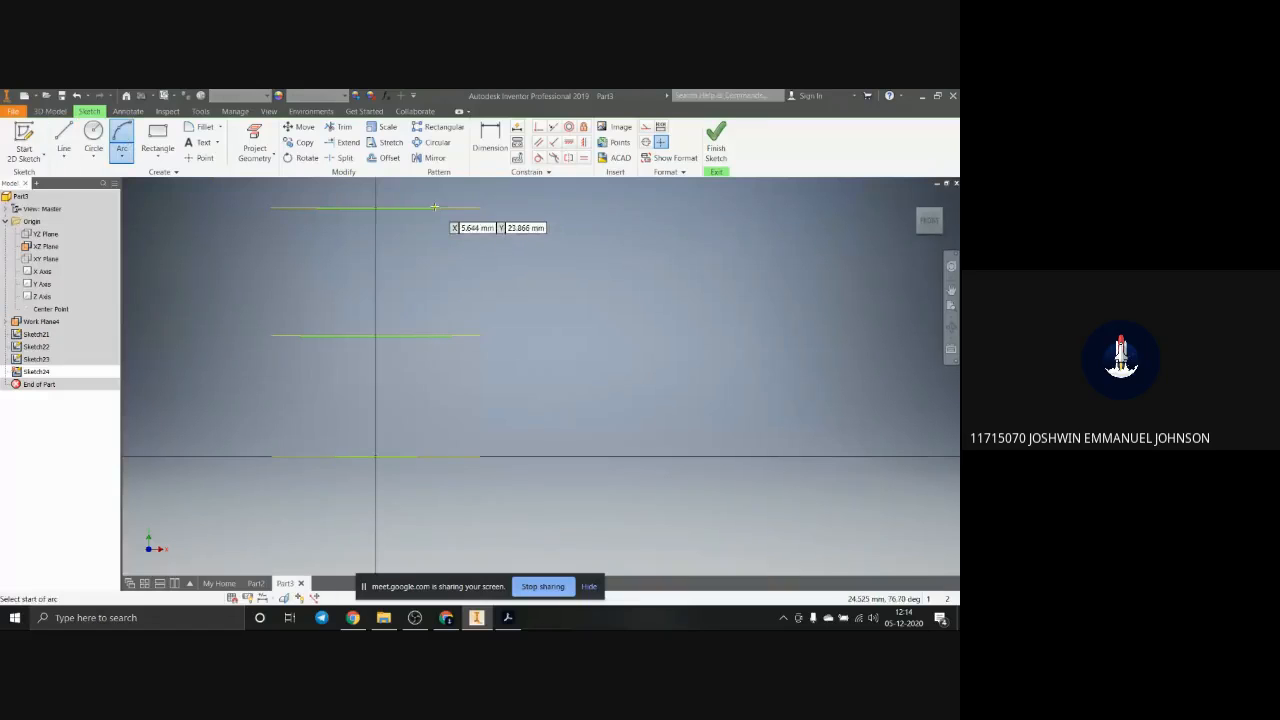
scroll(436, 218, "up", 2)
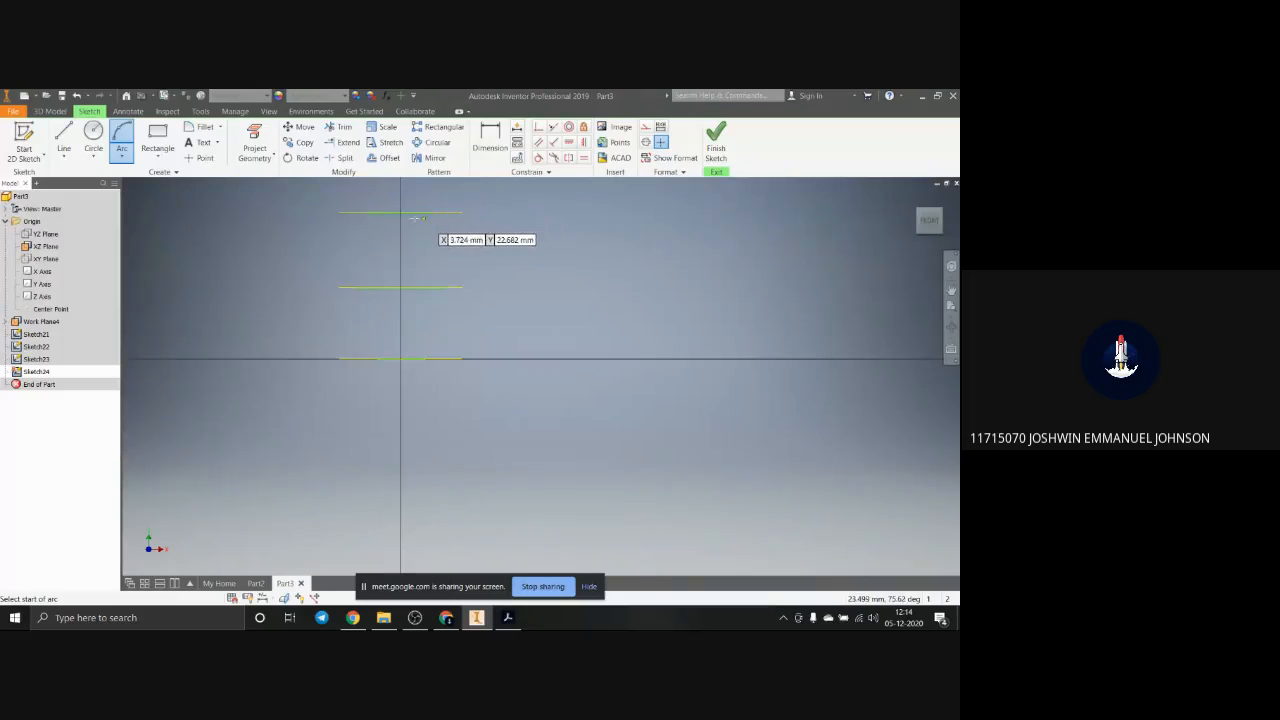
Step: Project the uppermost work plane into the sketch
left_click(254, 145)
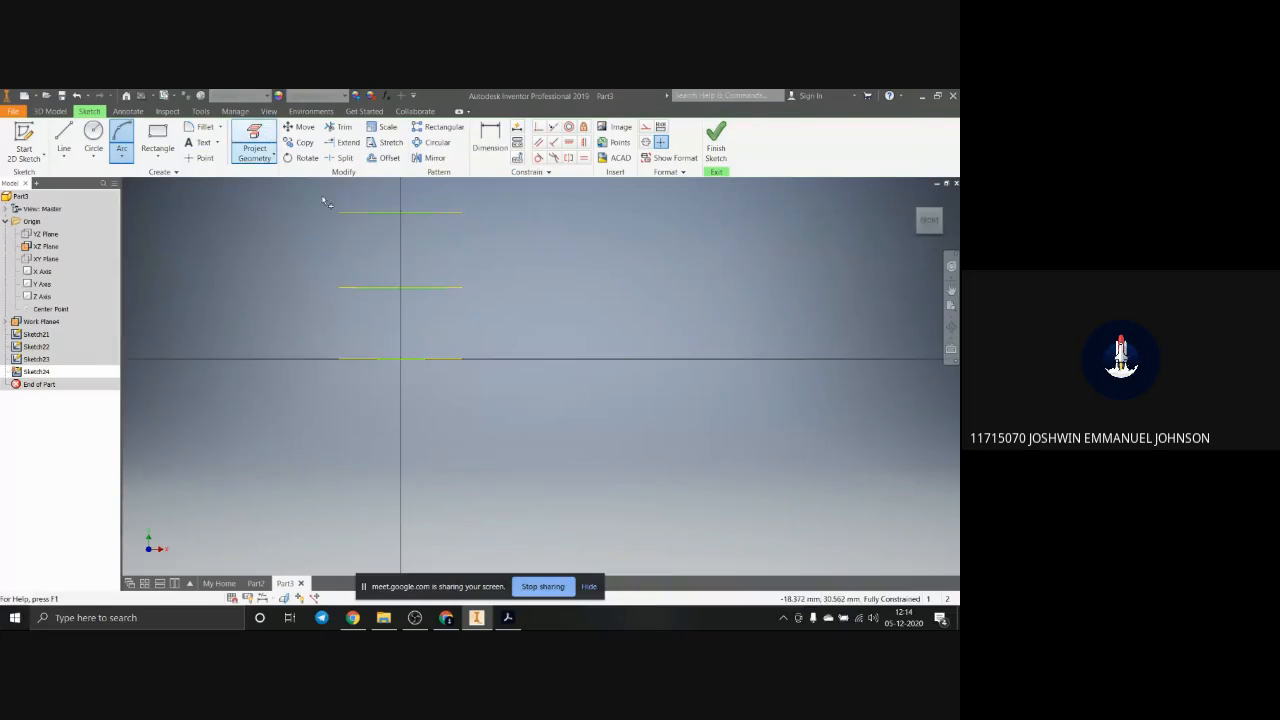
left_click(418, 213)
scroll(434, 226, "down", 2)
scroll(466, 281, "up", 3)
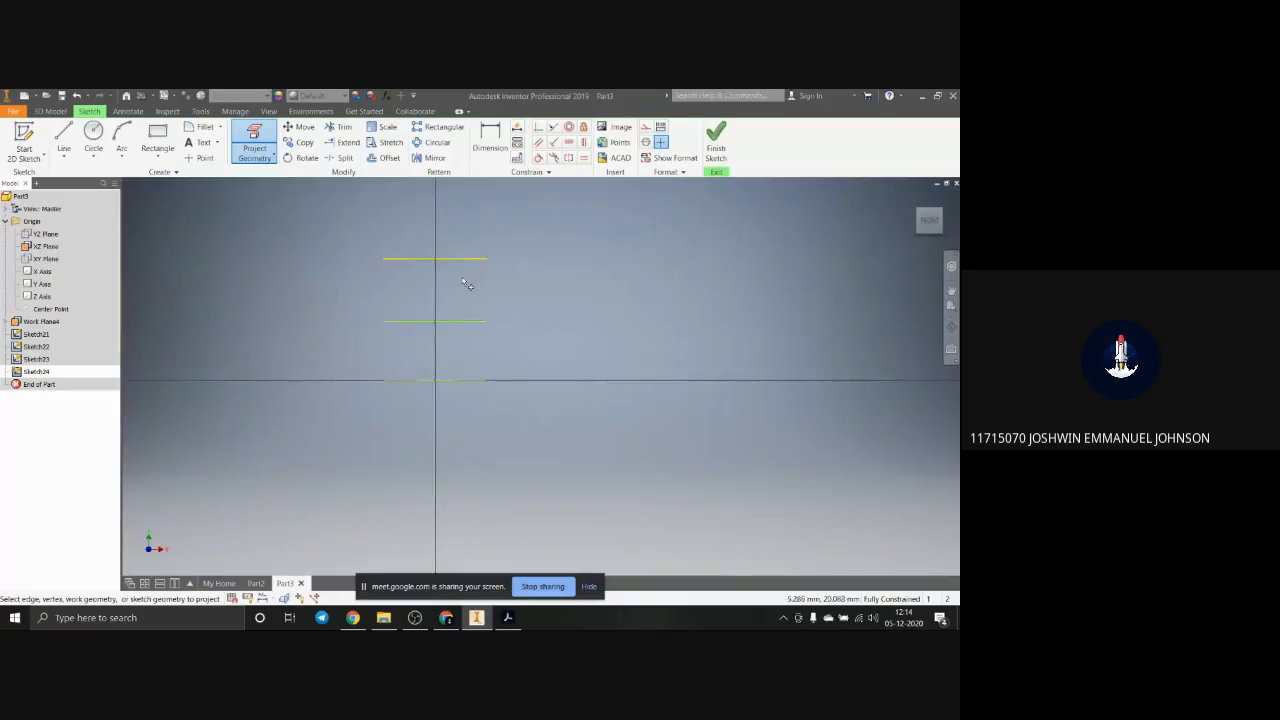
key("Escape")
Step: Project the uppermost circle into the sketch and remove the projected line of the uppermost work plane
scroll(453, 268, "down", 4)
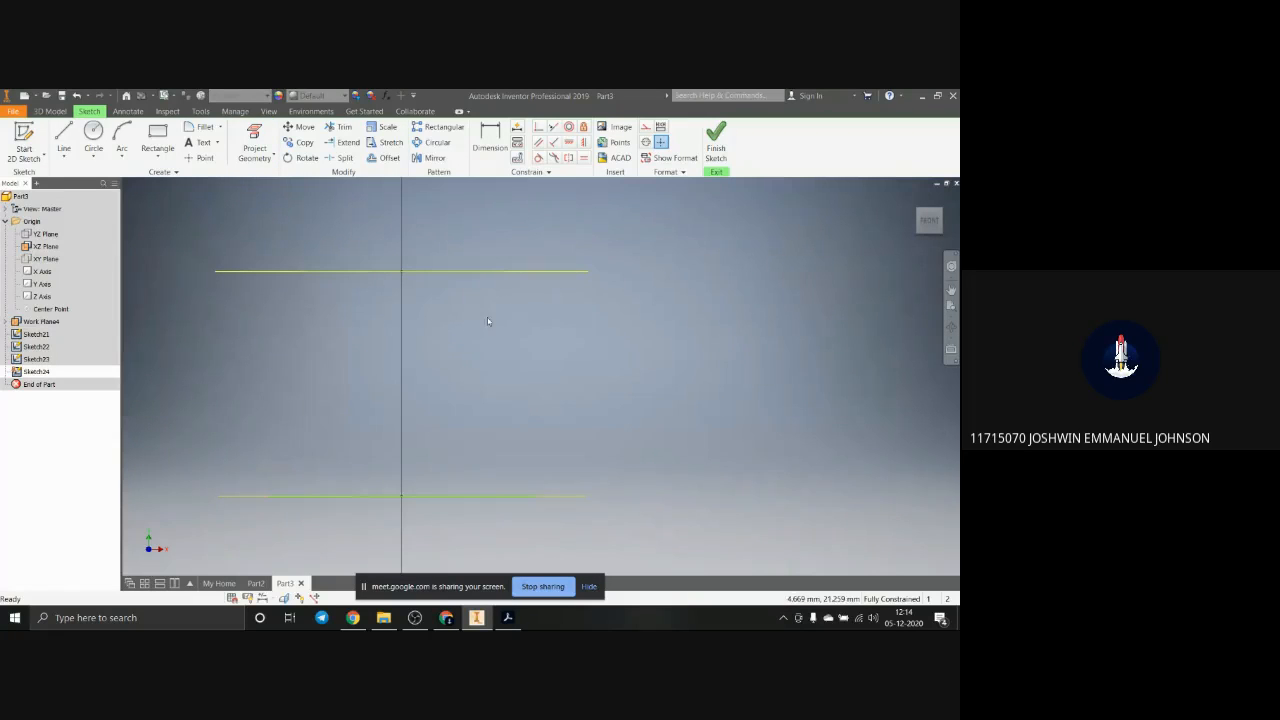
middle_click_drag(487, 317, 480, 322, "shift")
left_click(255, 150)
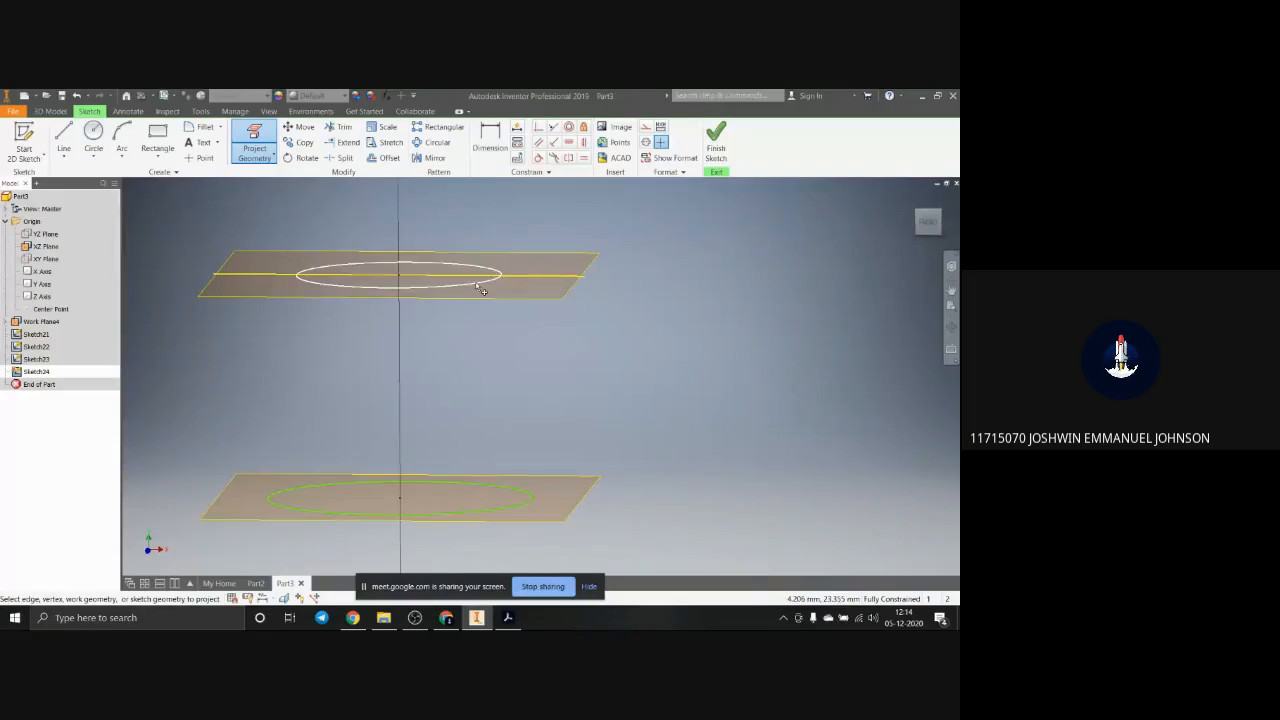
scroll(512, 397, "down", 2)
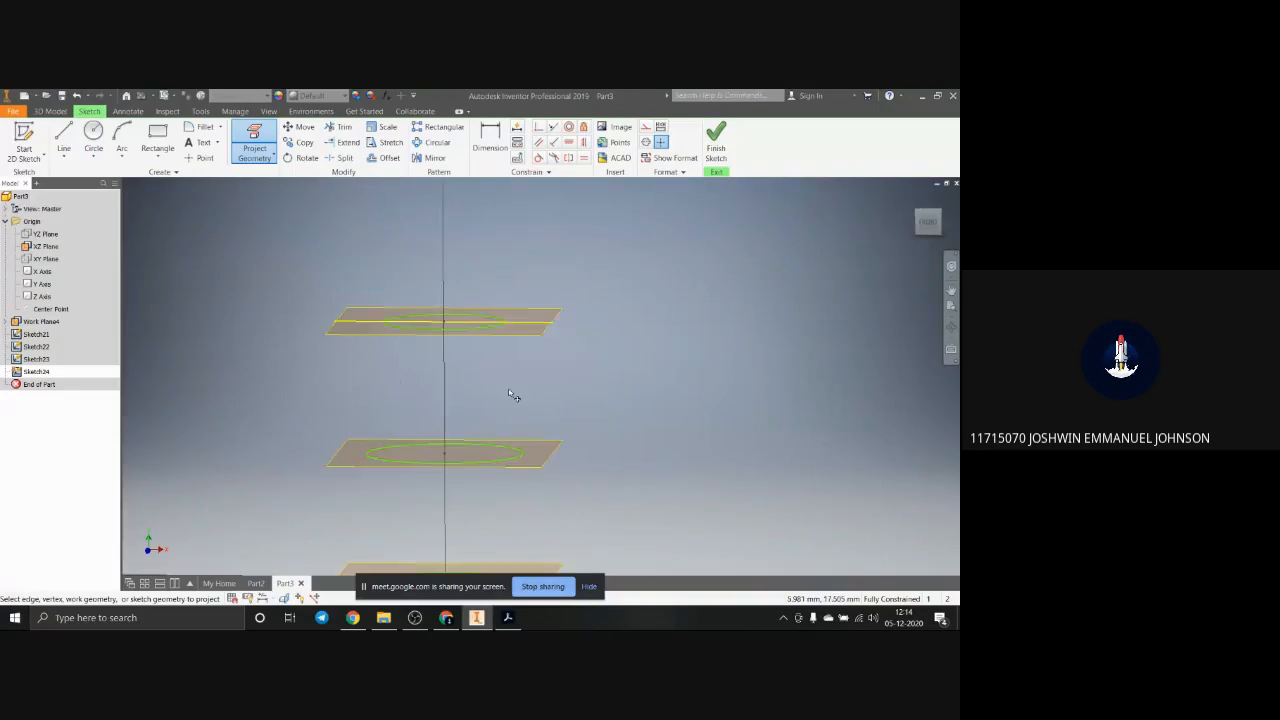
left_click(533, 331)
key("Escape")
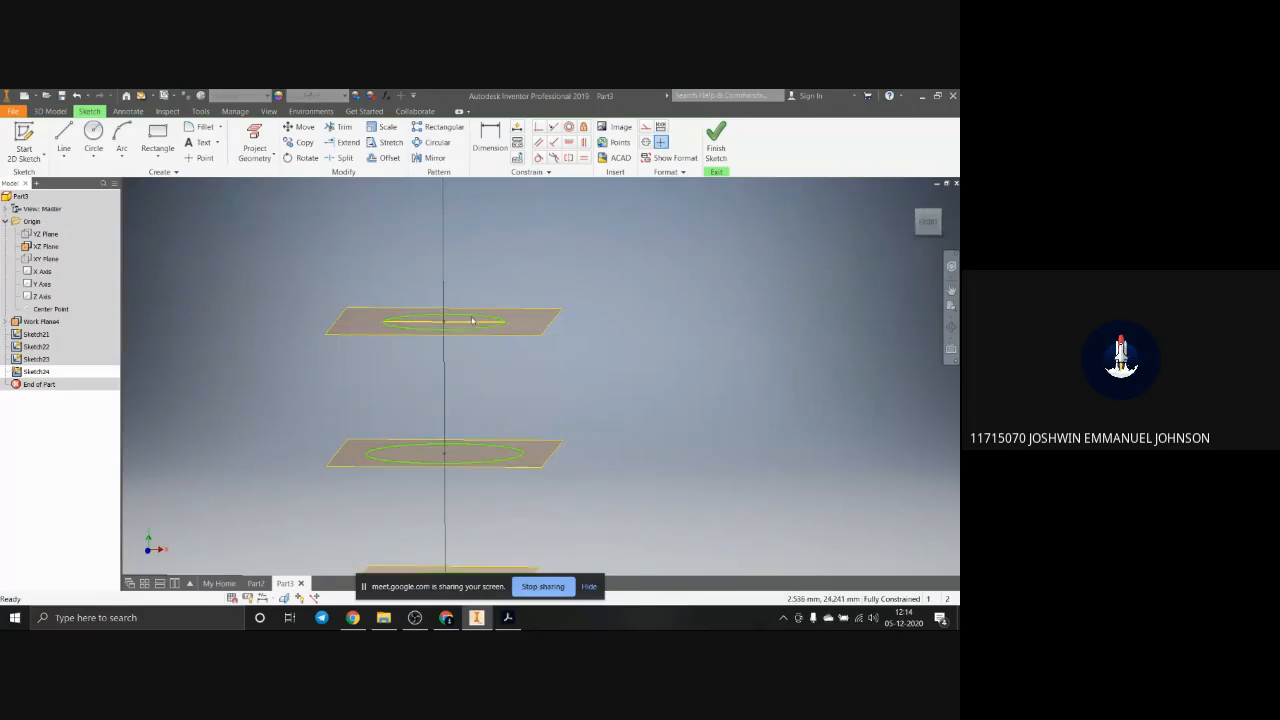
Step: Project the middle and lowest circles into the sketch
left_click(254, 138)
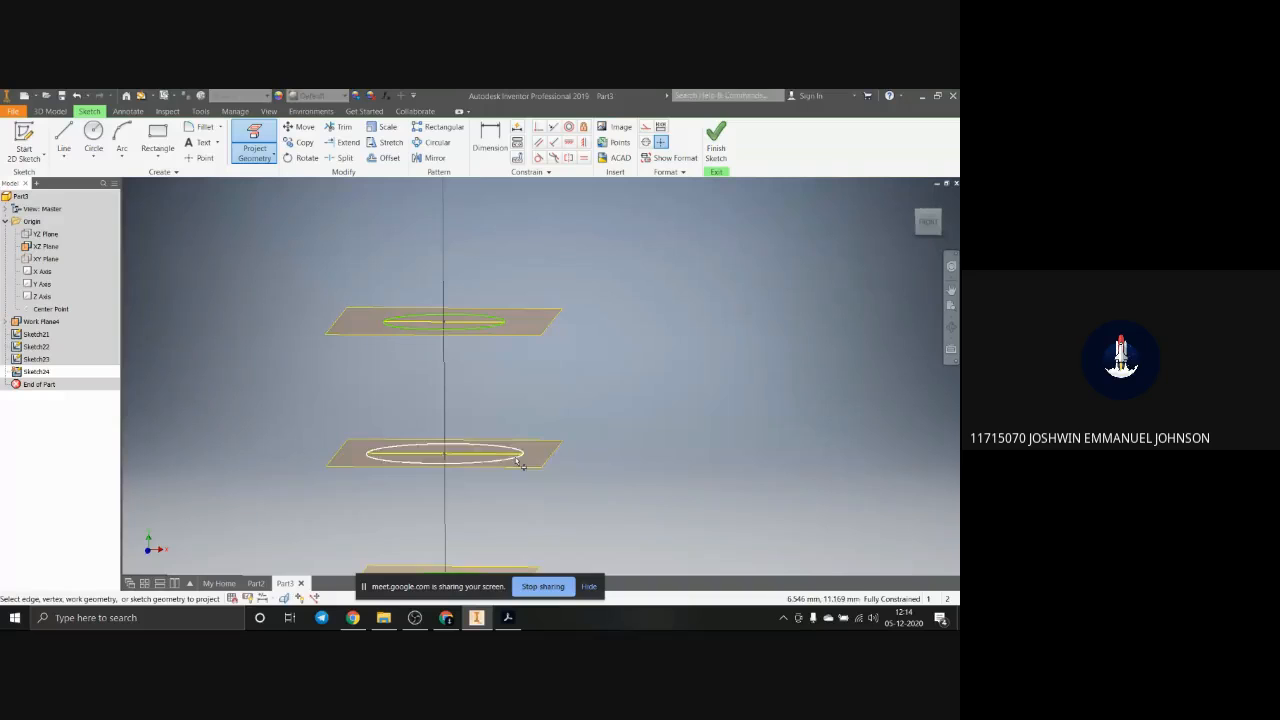
scroll(517, 460, "down", 3)
scroll(497, 556, "up", 4)
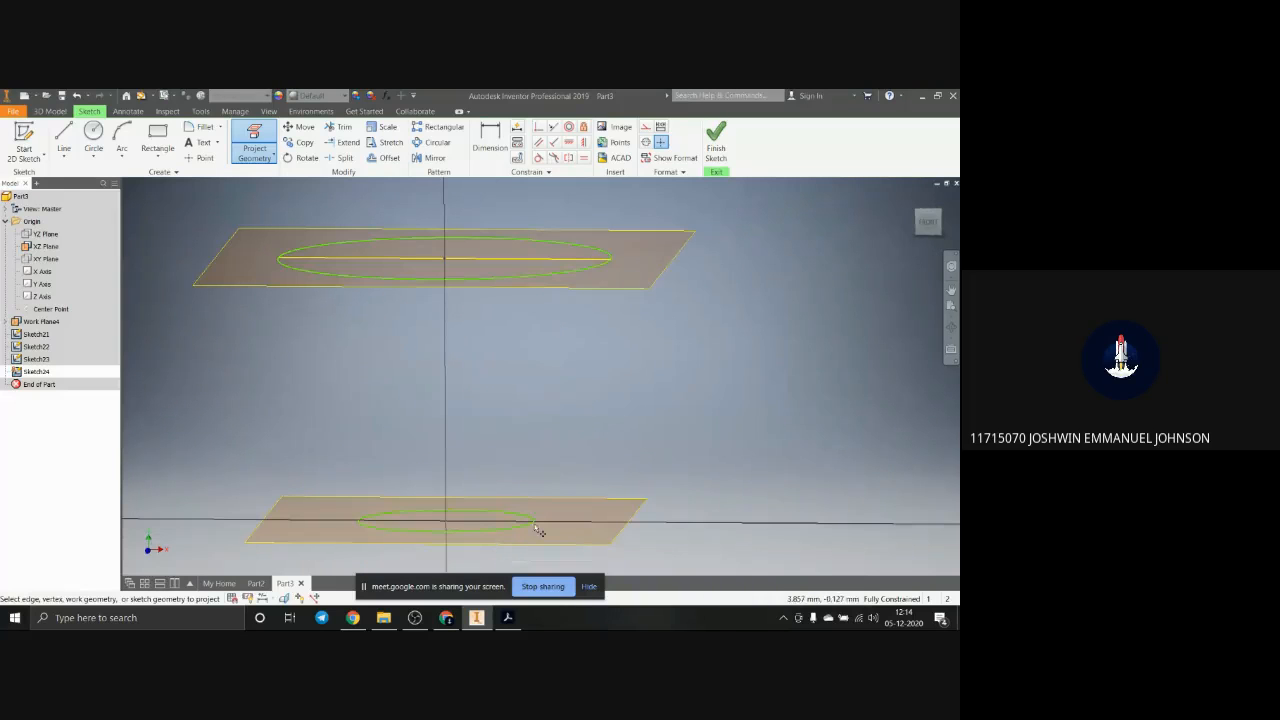
scroll(517, 434, "down", 5)
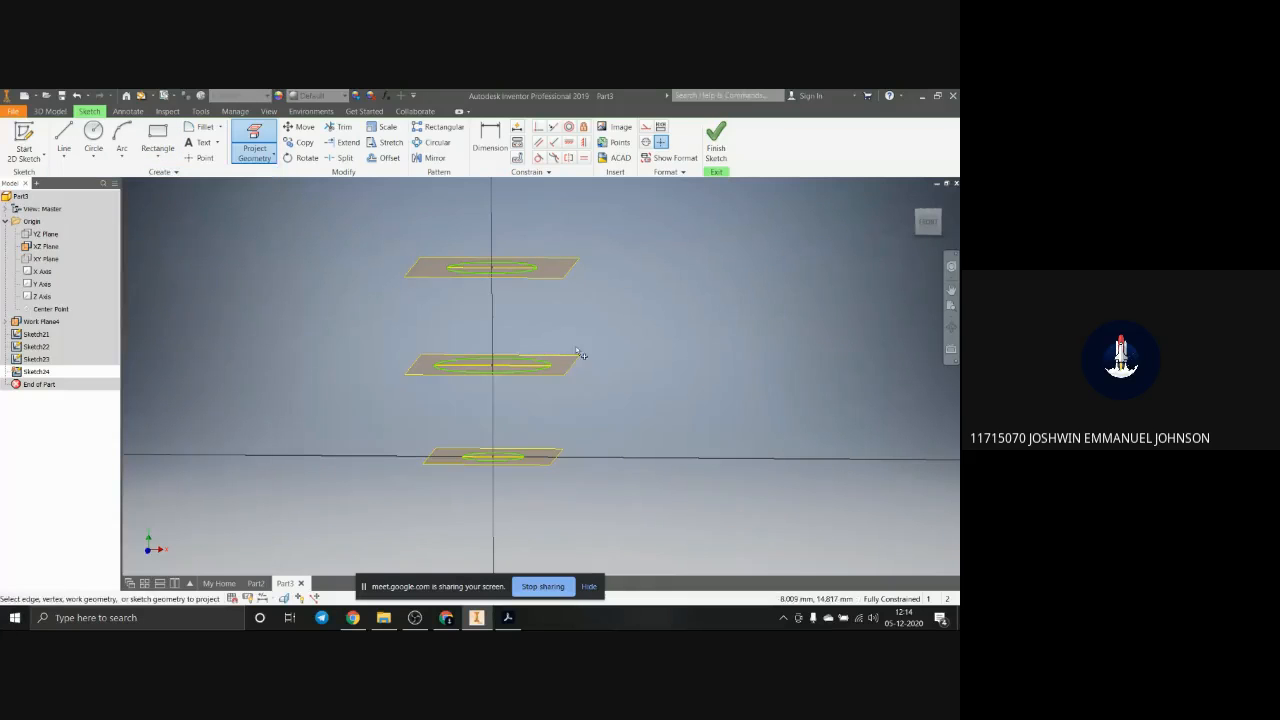
Step: Try a three-point arc of about 8.4 mm radius running down and inward from the uppermost projected circle's right end, and undo it
left_click(929, 224)
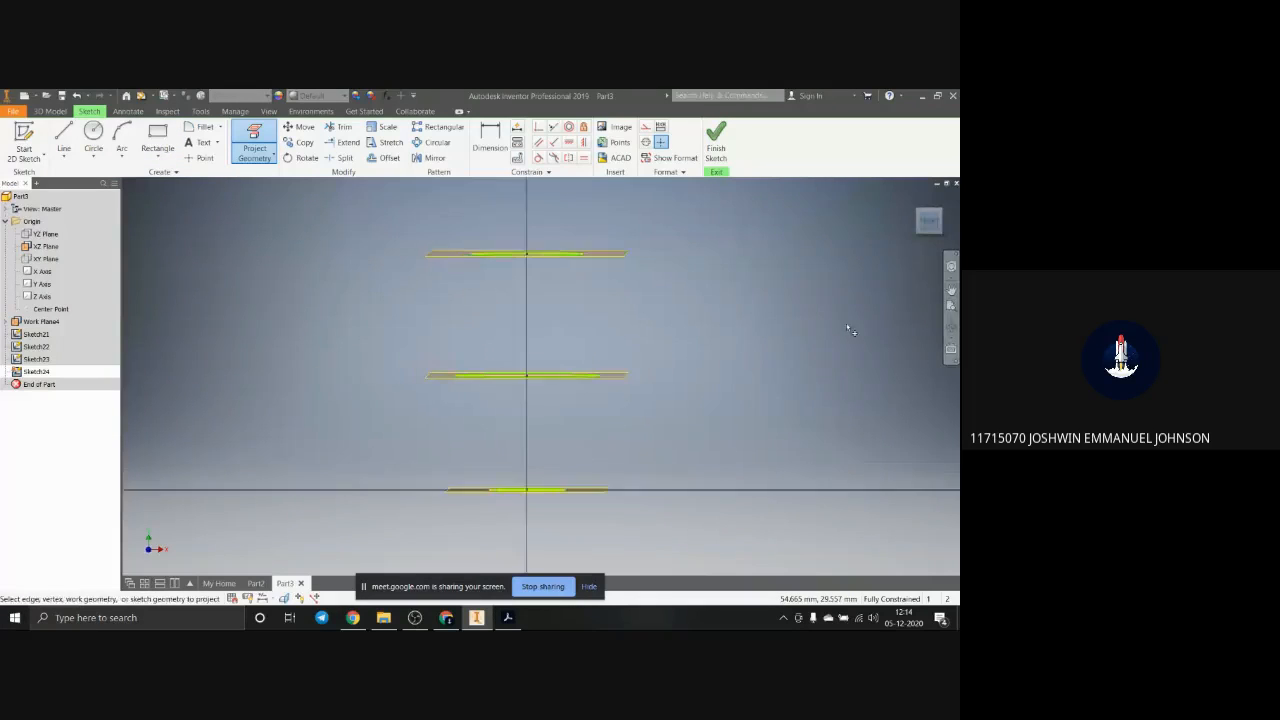
left_click(121, 140)
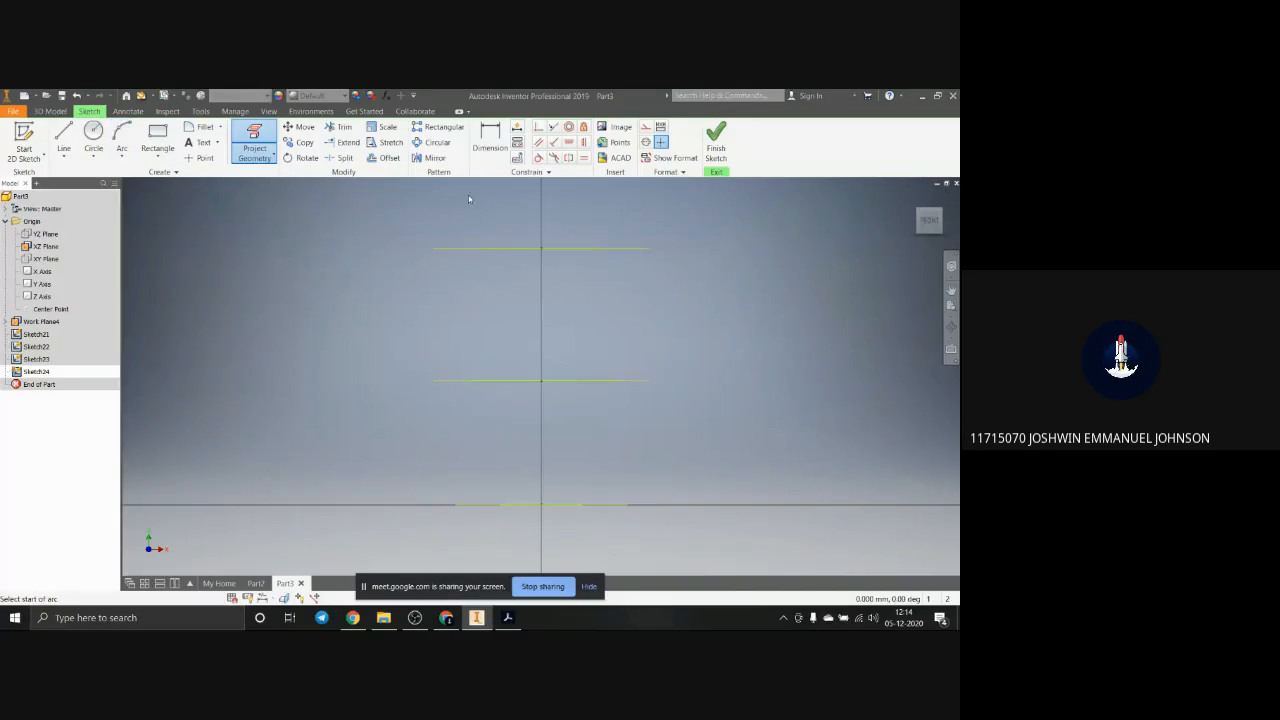
left_click(601, 248)
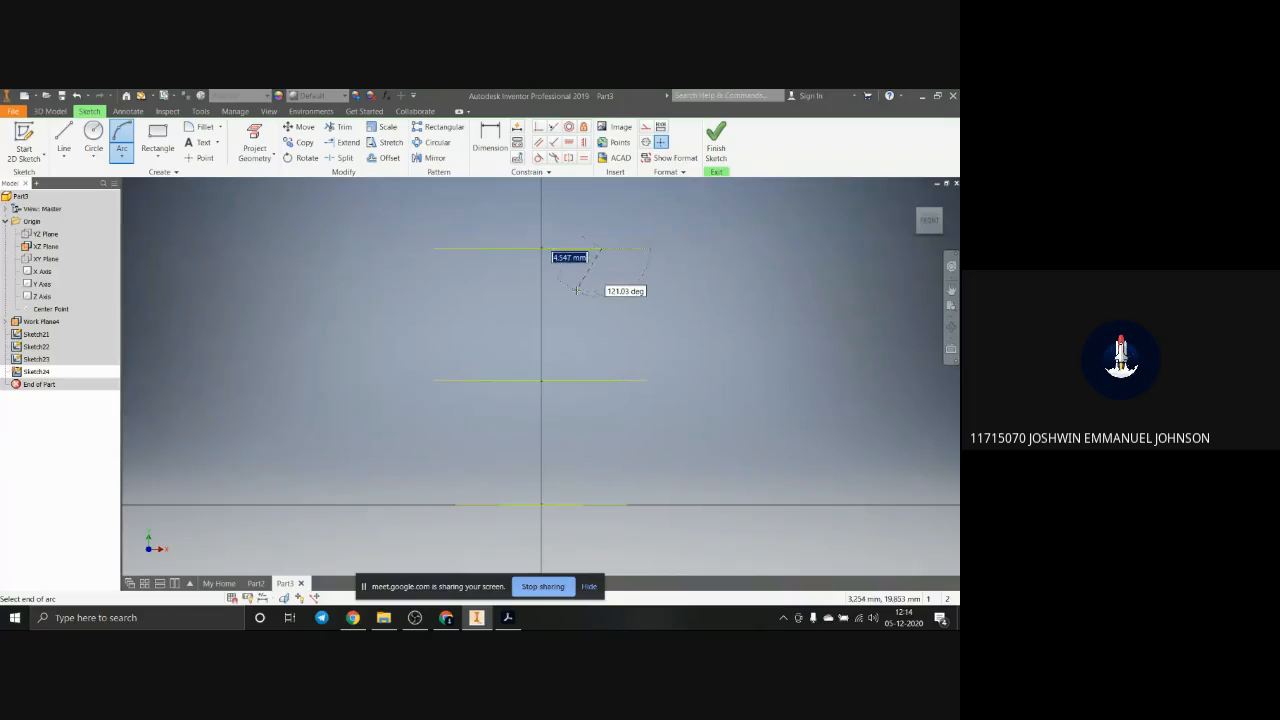
left_click(579, 289)
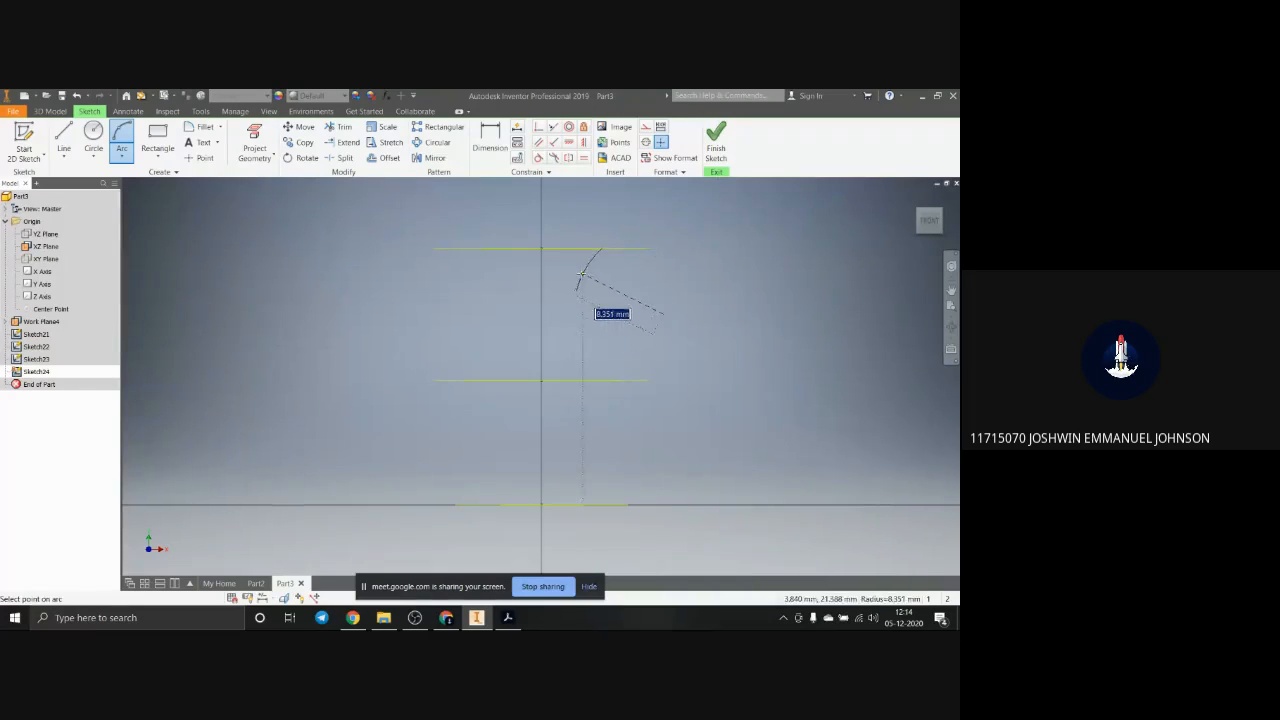
left_click(582, 274)
left_click(577, 290)
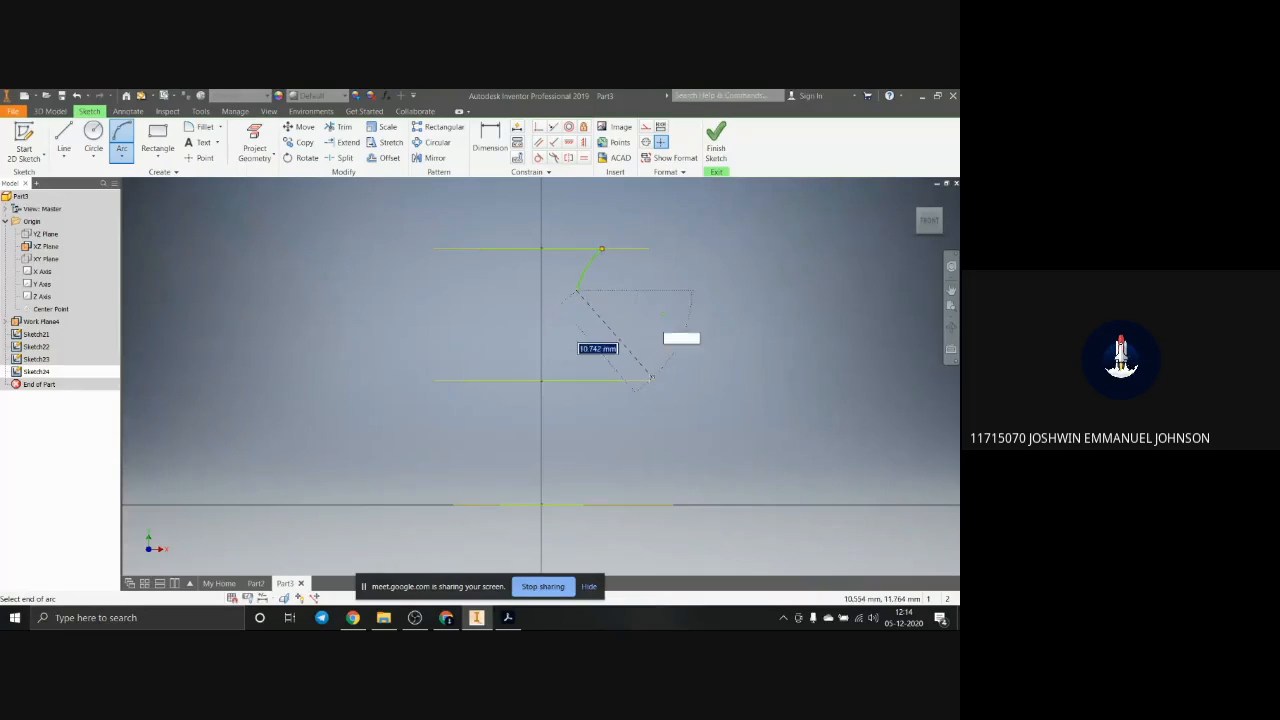
key("Escape")
key("ctrl+z")
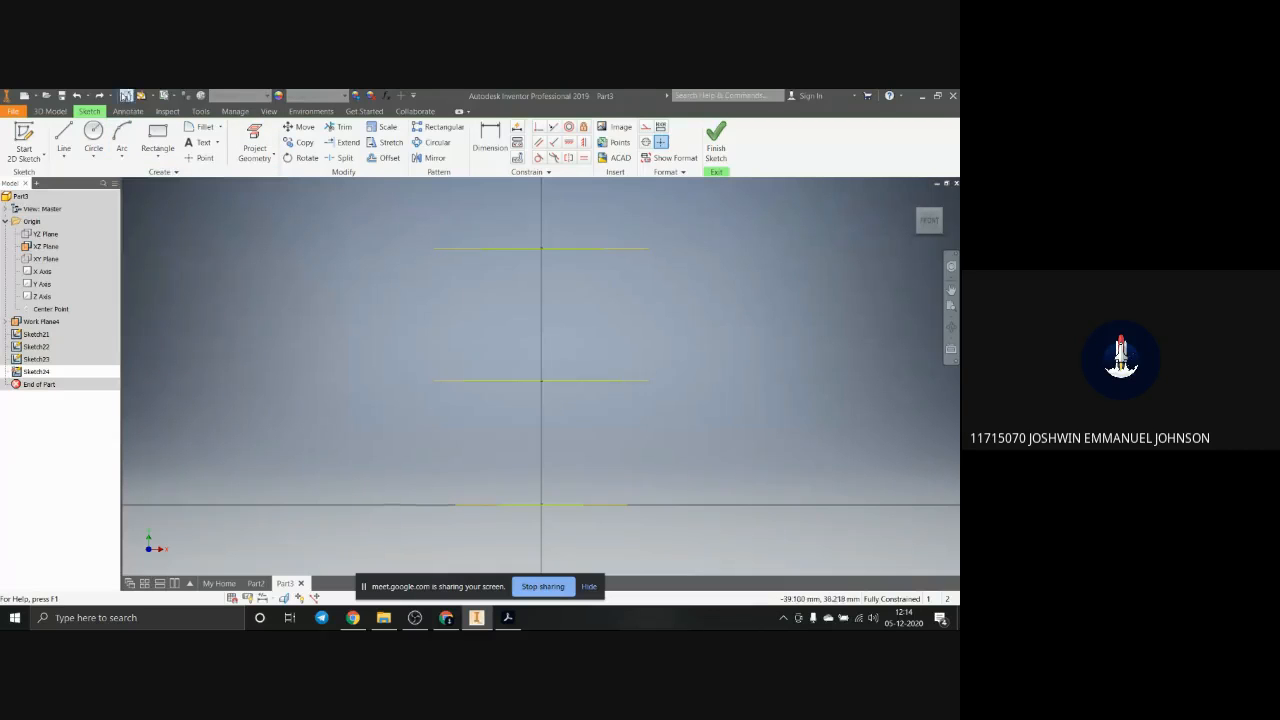
left_click(64, 156)
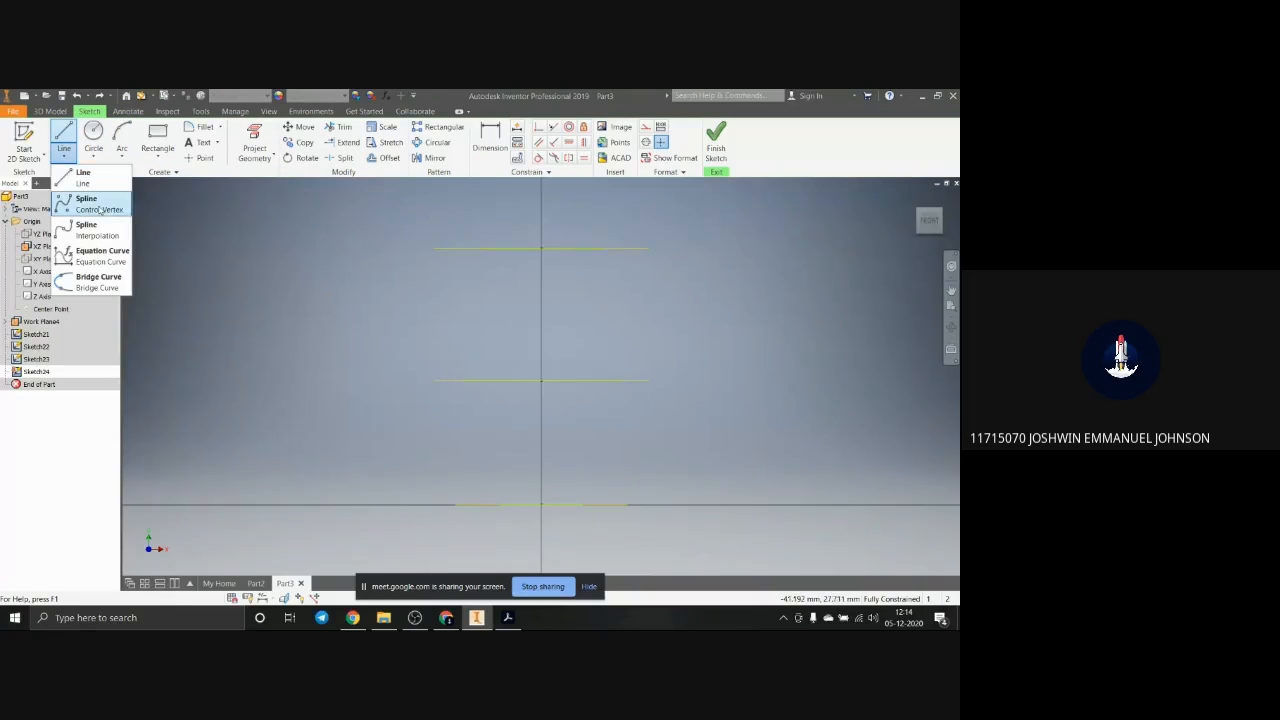
left_click(99, 205)
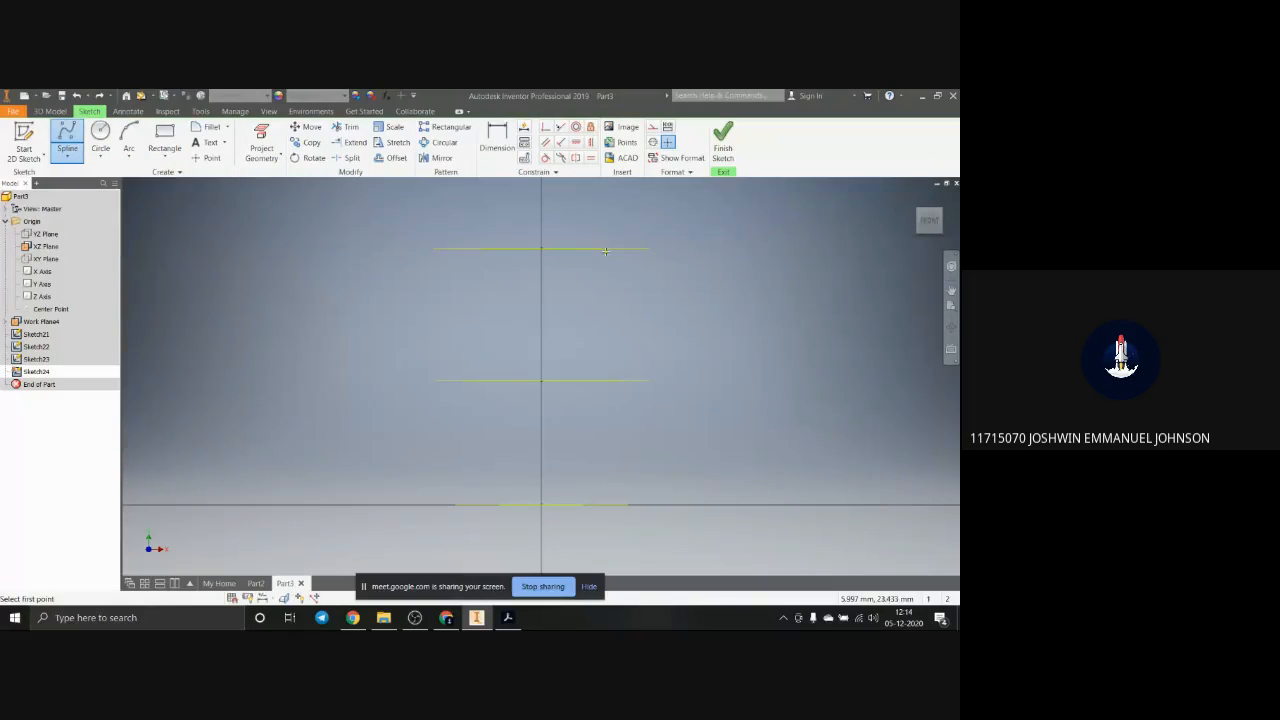
left_click(602, 248)
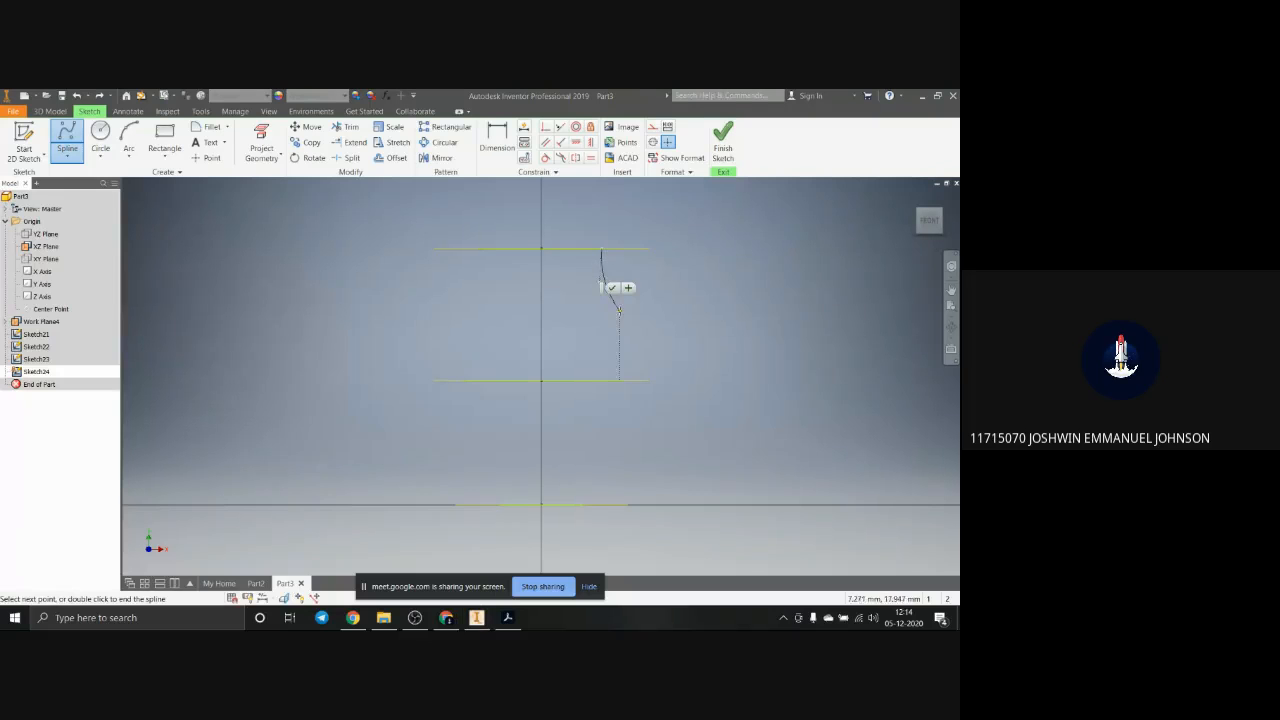
left_click(619, 380)
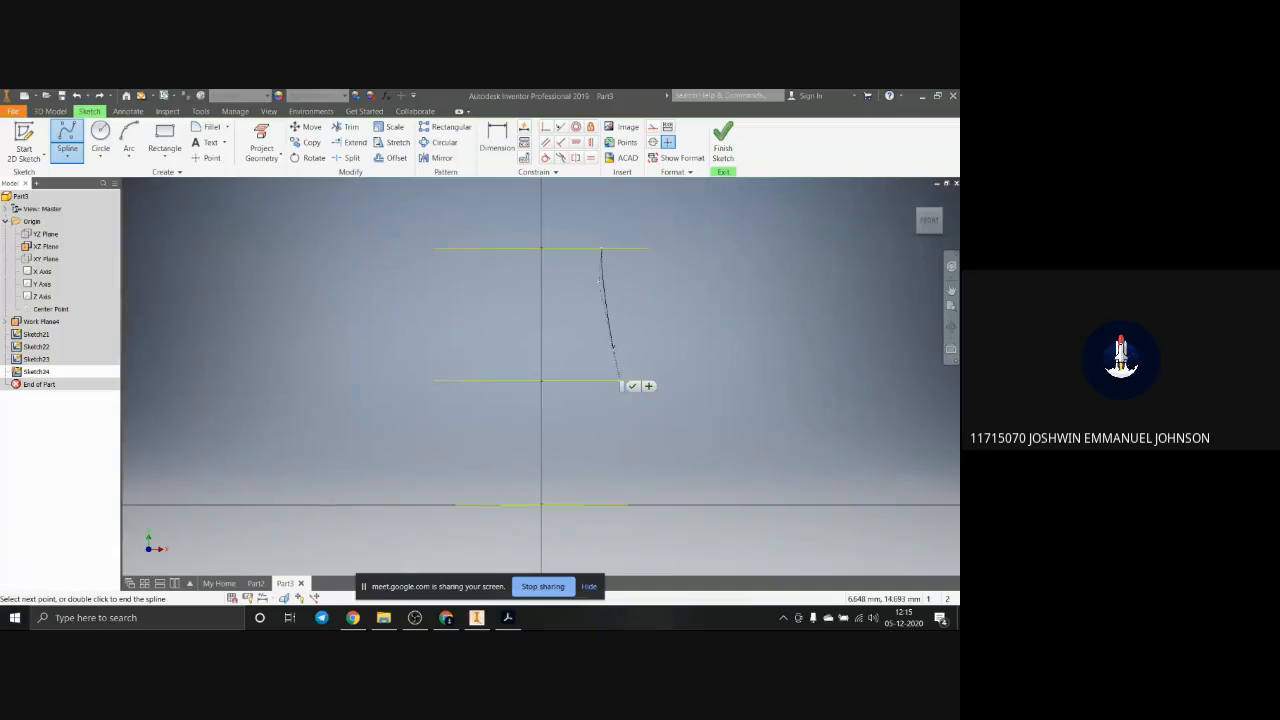
key("Escape")
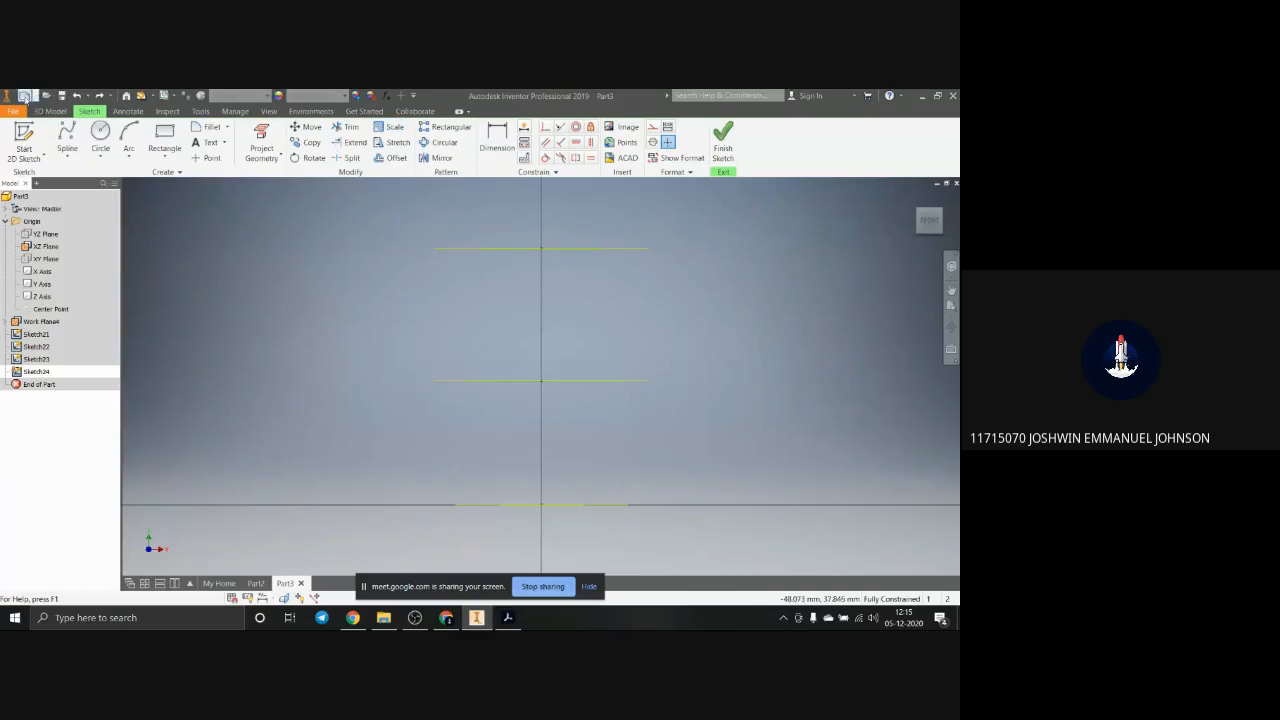
Step: Try to draw a control vertex spline from the uppermost projected circle's right end through the middle circle's to the lowest circle's
left_click(602, 250)
left_click(598, 284)
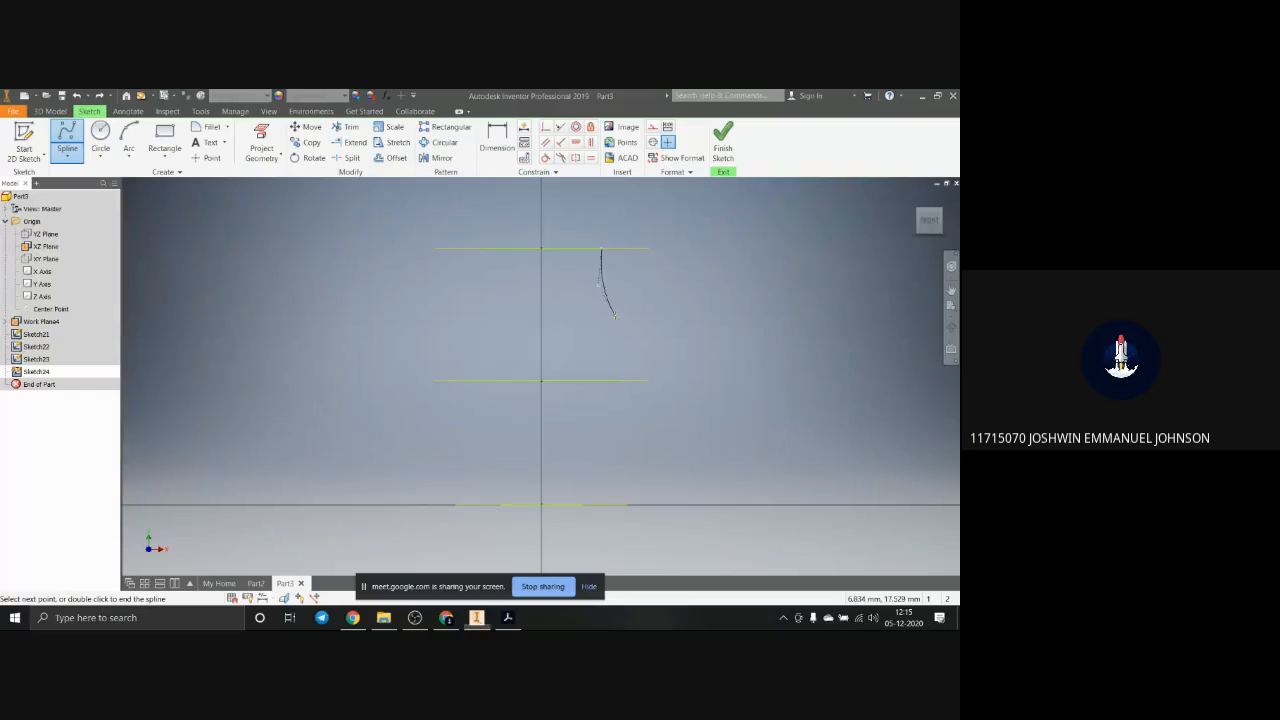
left_click(630, 360)
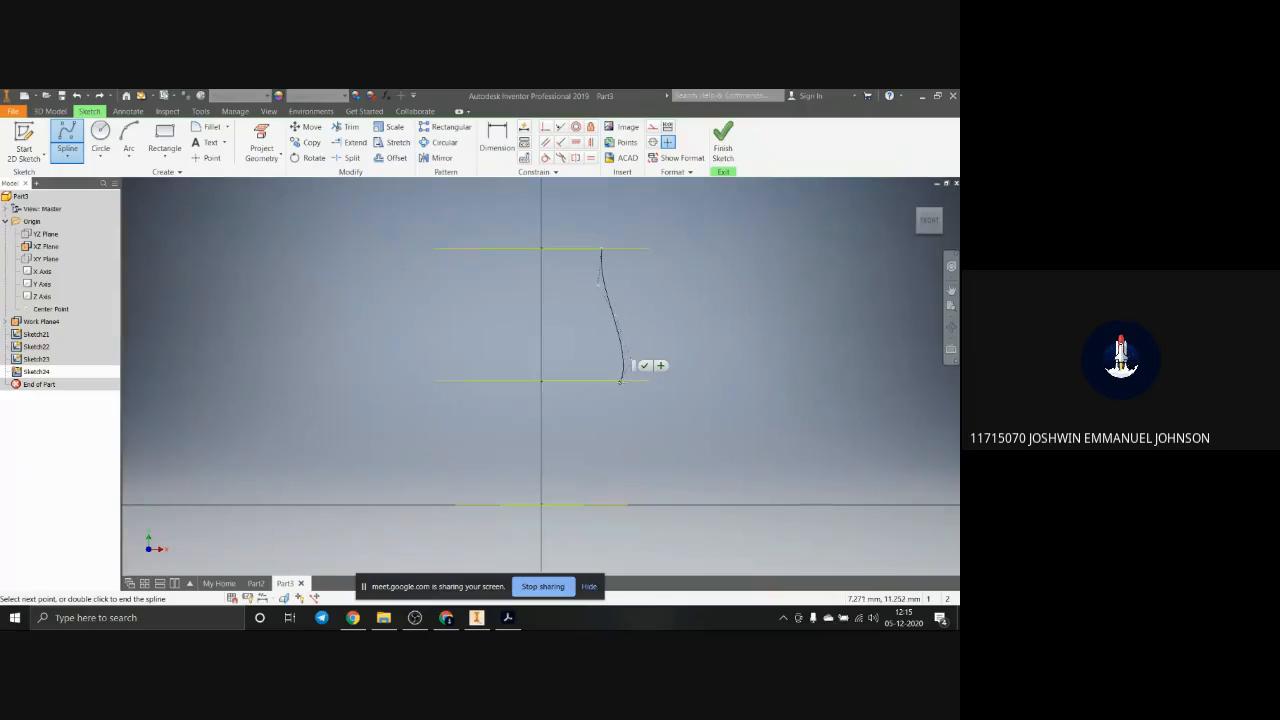
left_click(623, 380)
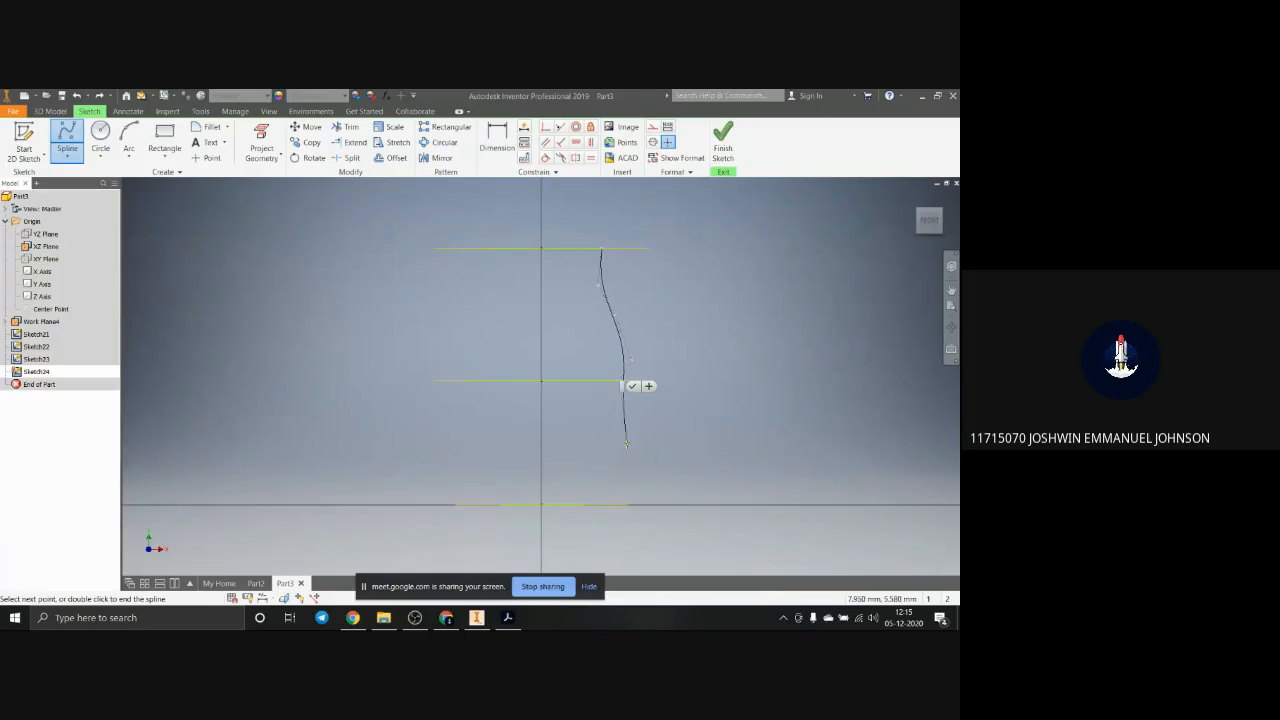
left_click(626, 446)
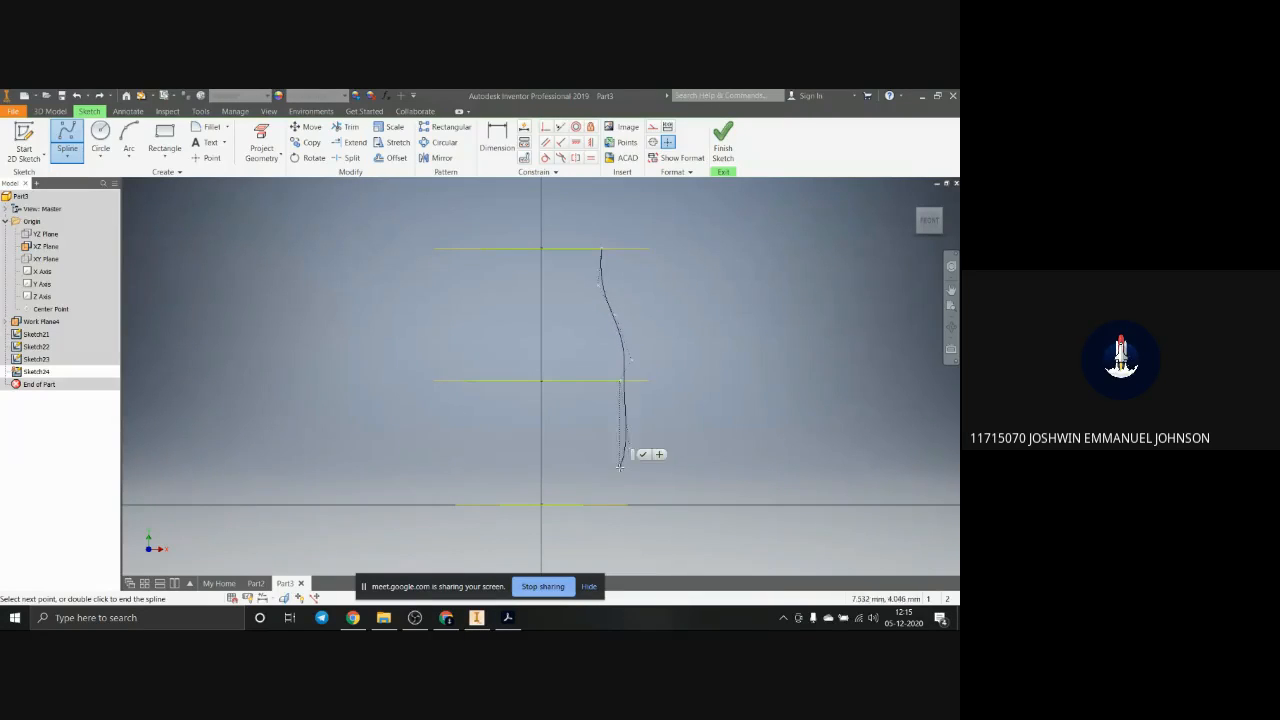
left_click(584, 504)
key("Escape")
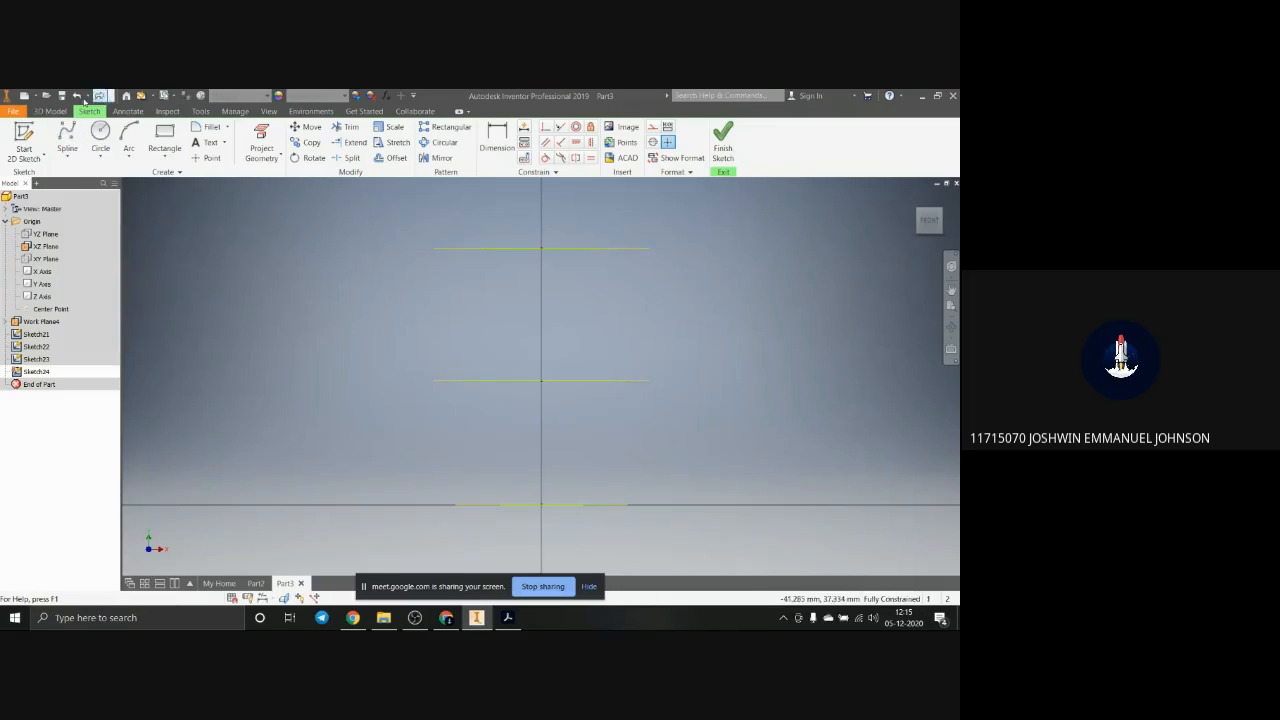
left_click(67, 136)
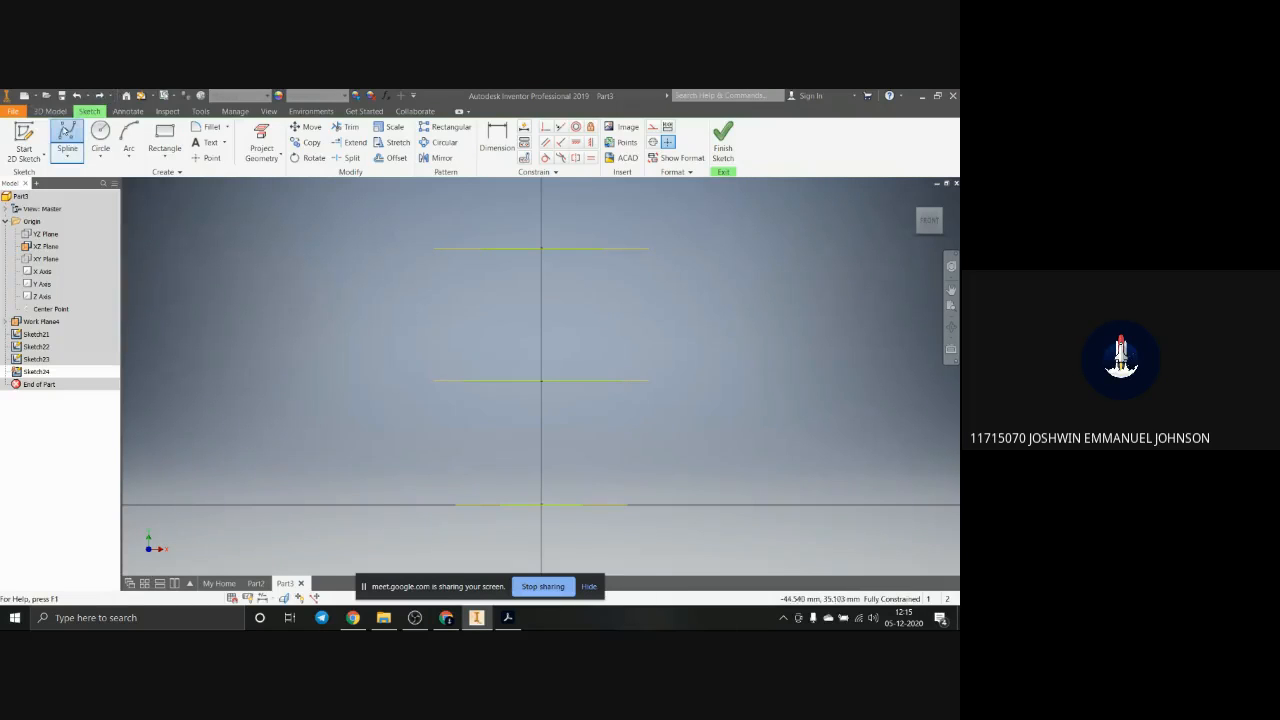
left_click(601, 248)
left_click(606, 283)
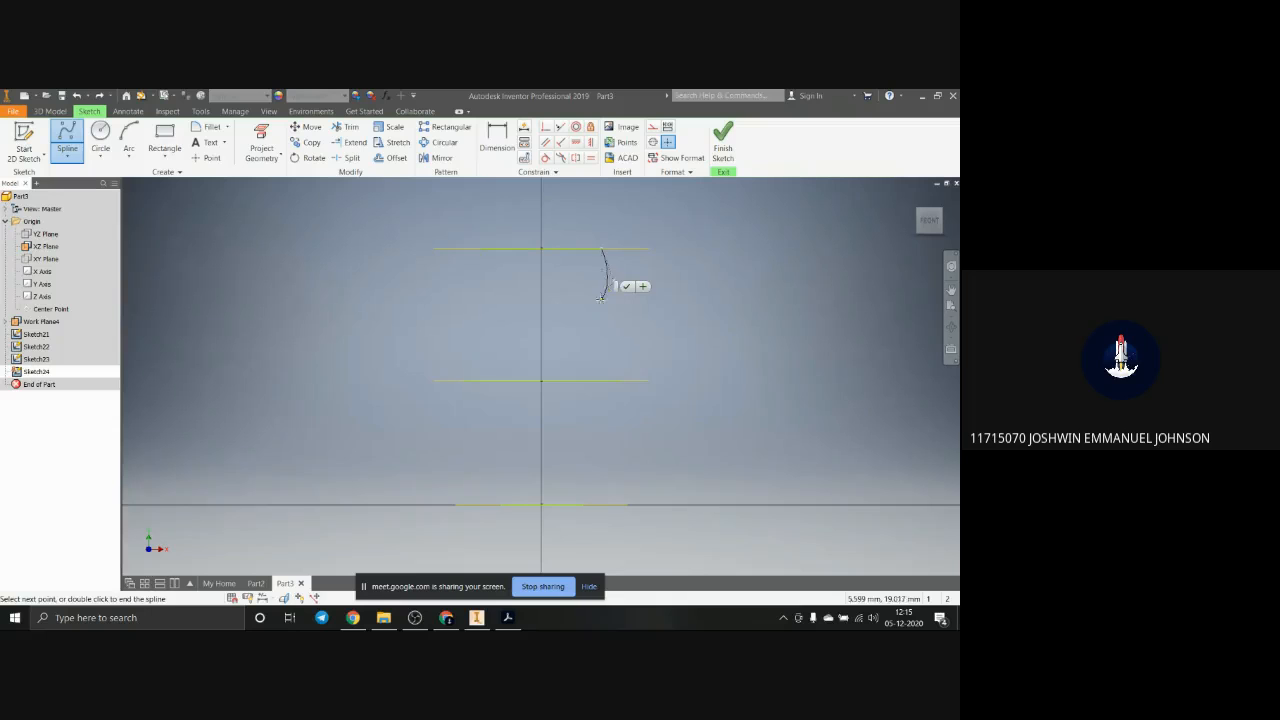
key("Escape")
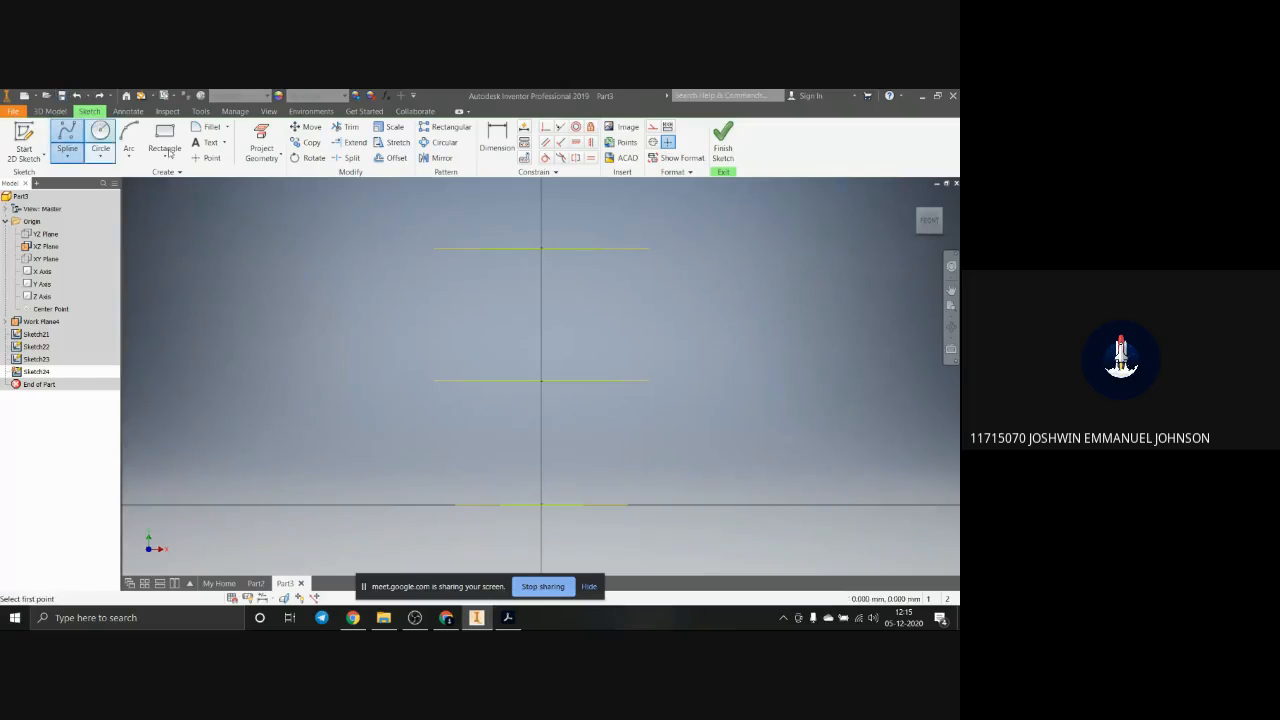
left_click(601, 248)
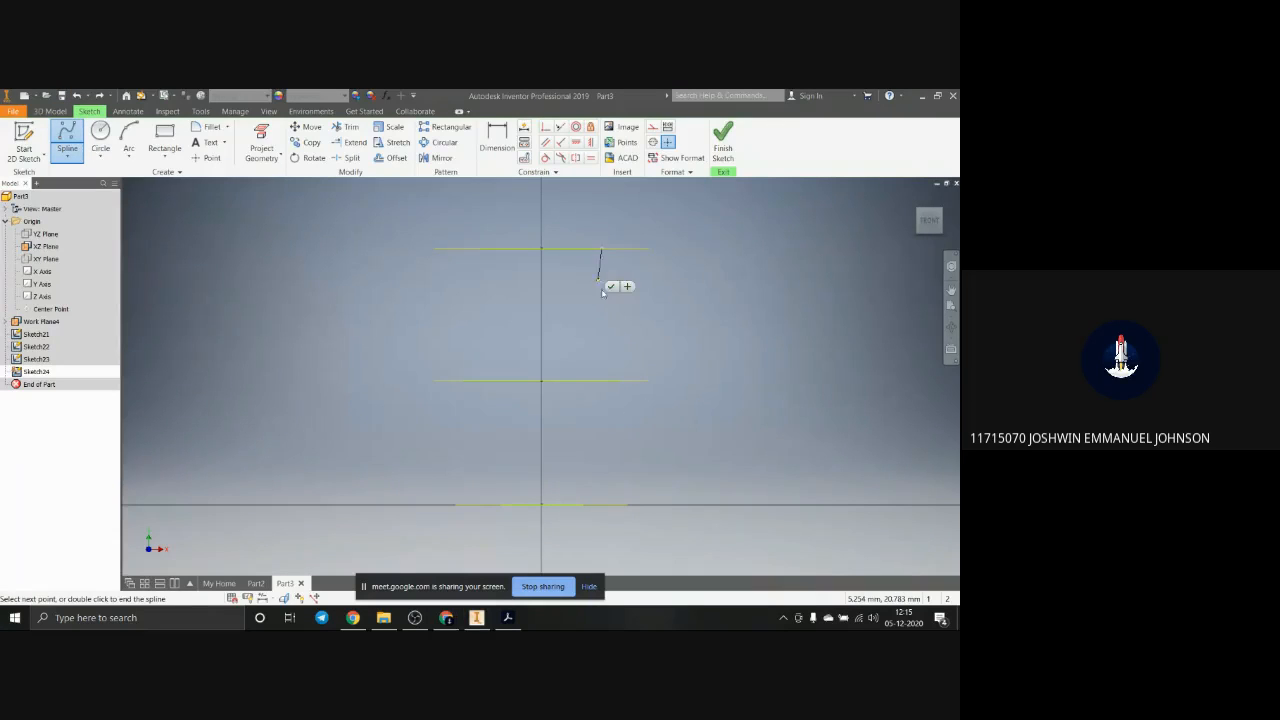
left_click(614, 335)
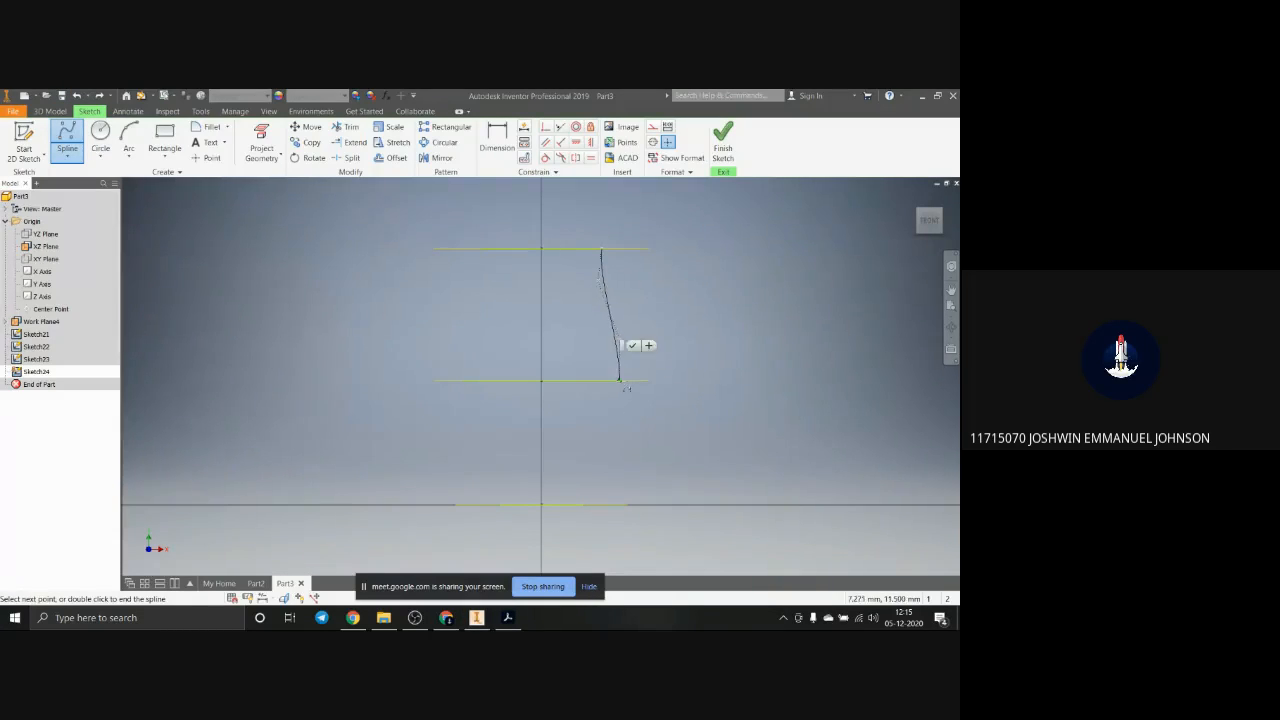
left_click(618, 380)
scroll(615, 382, "up", 3)
scroll(610, 384, "up", 2)
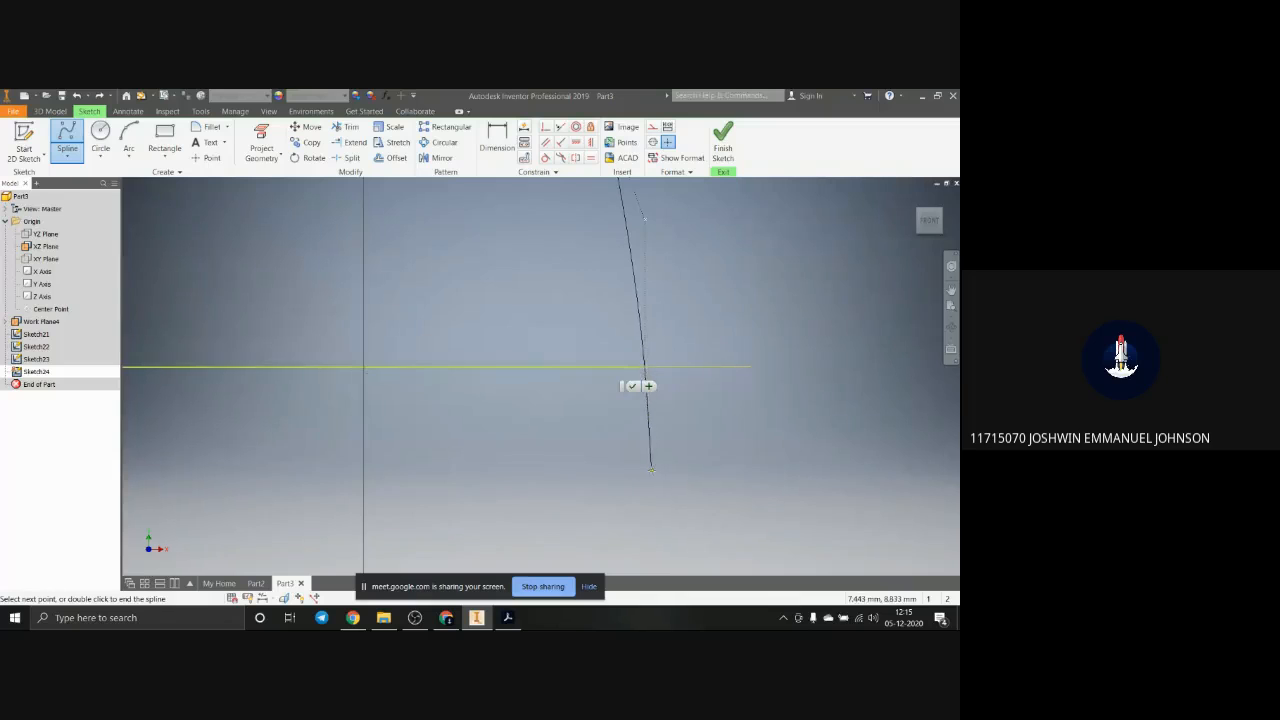
scroll(650, 465, "down", 5)
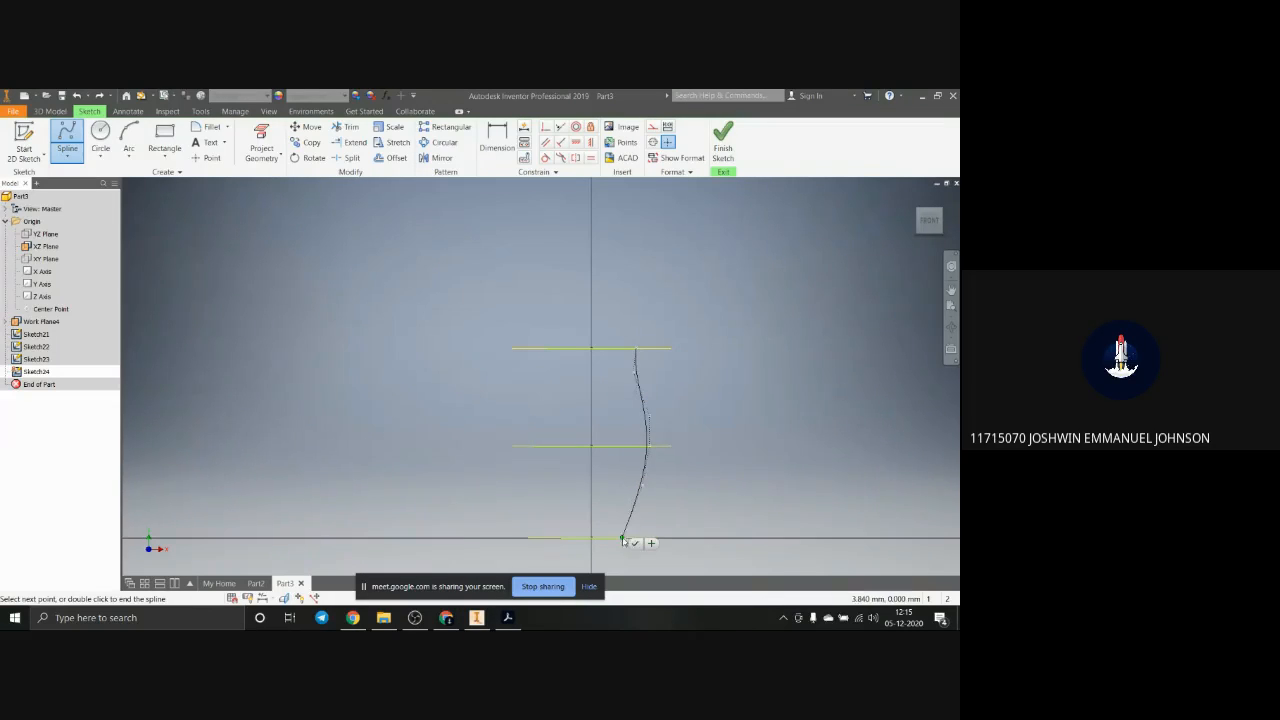
key("Escape")
Step: Draw a control vertex spline from the uppermost circle's right end, using the middle circle's right end as a vertex, to the lowest circle's right end
left_click(68, 134)
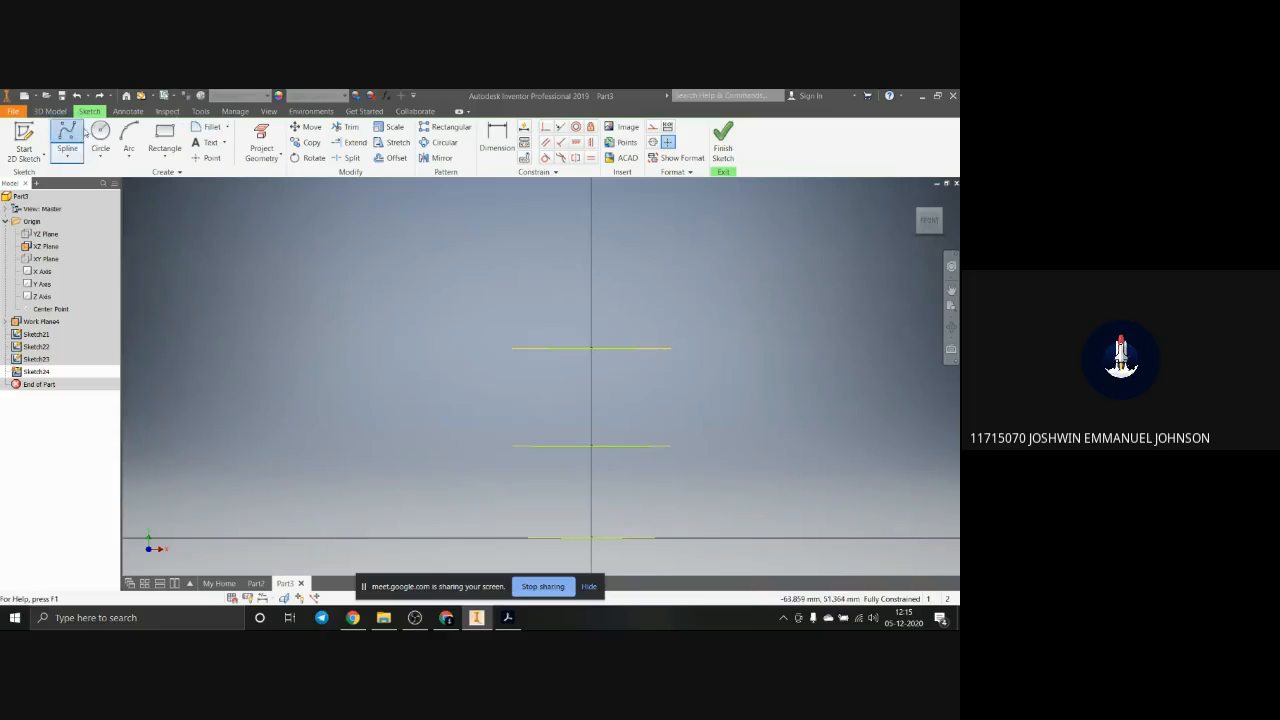
left_click(637, 349)
left_click(630, 376)
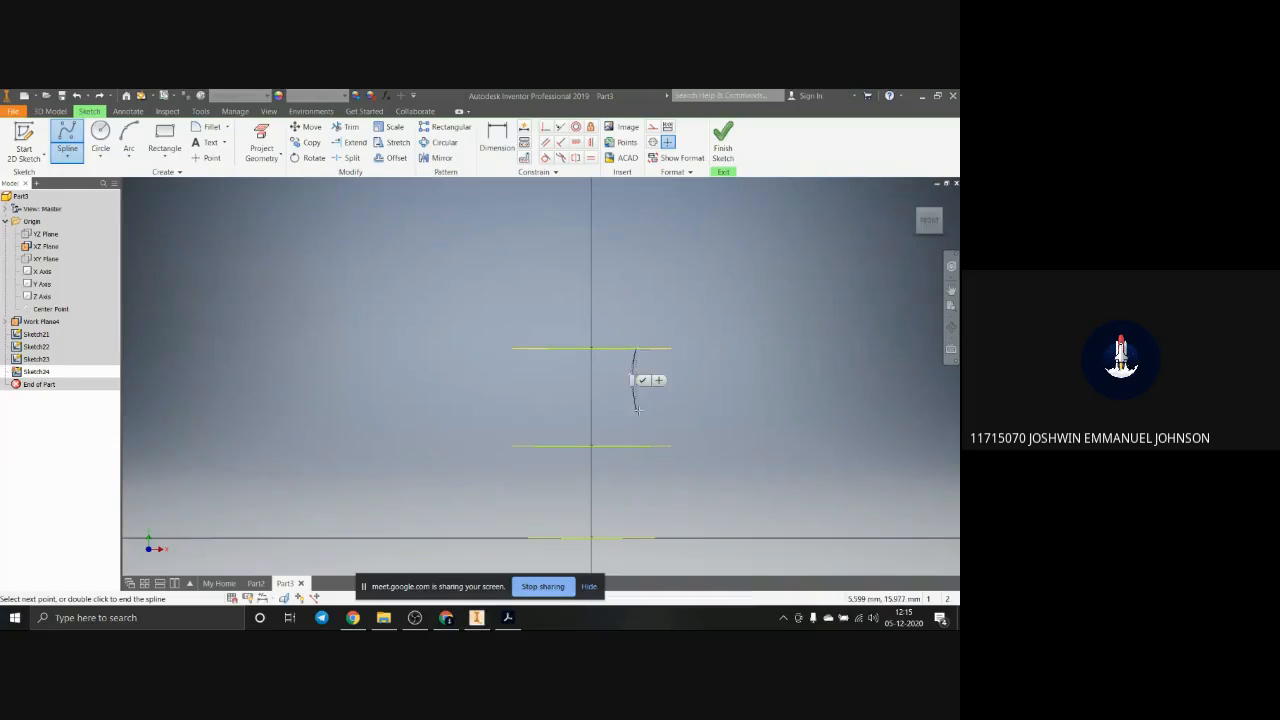
left_click(651, 447)
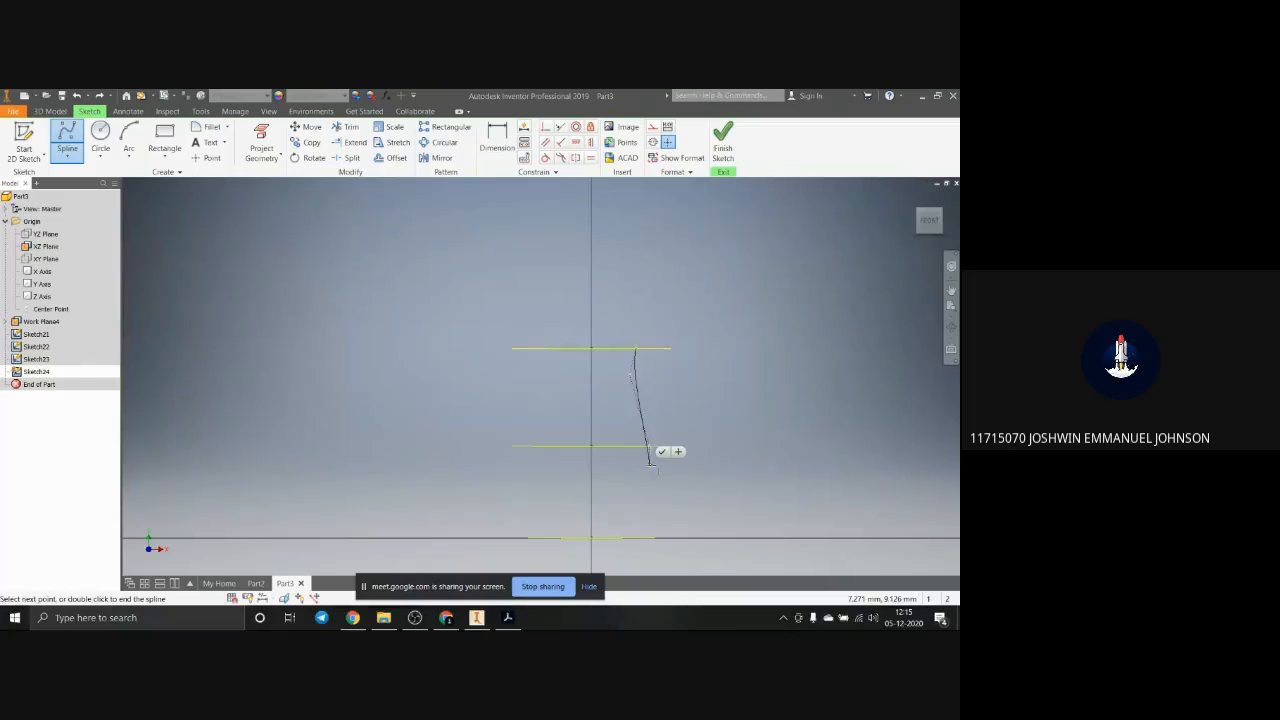
left_click(651, 500)
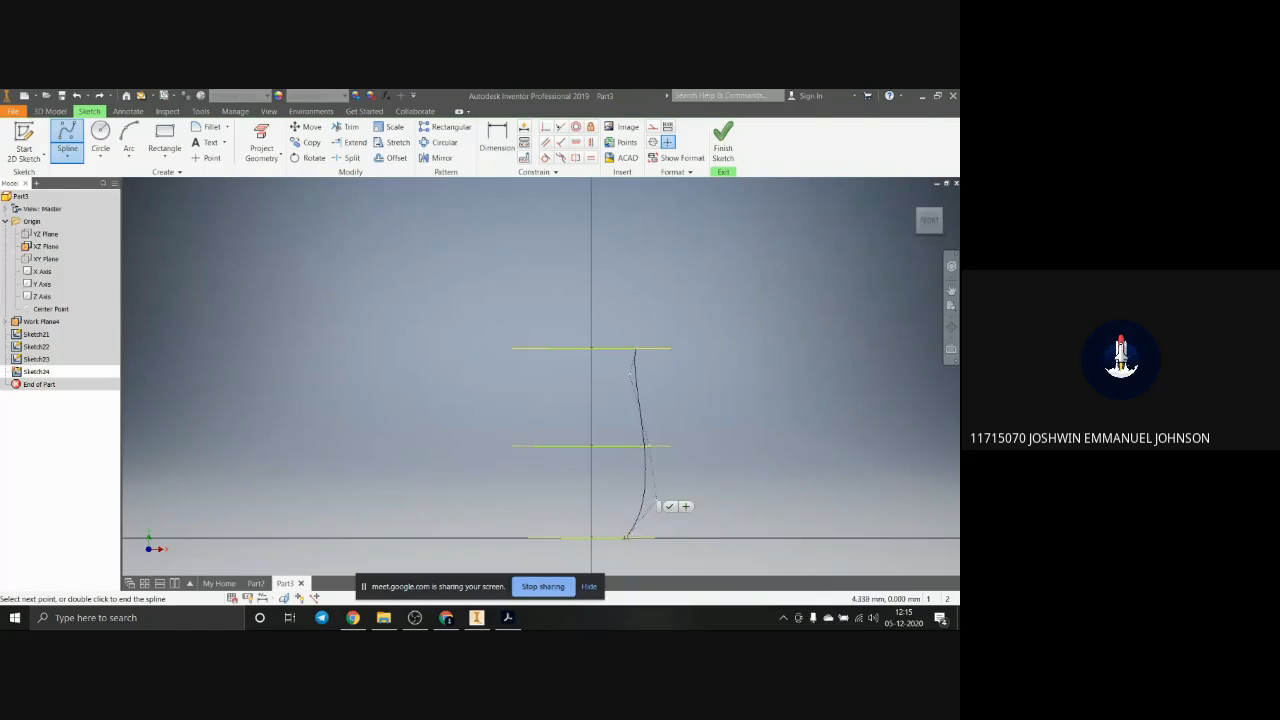
double_click(623, 538)
scroll(655, 402, "up", 5)
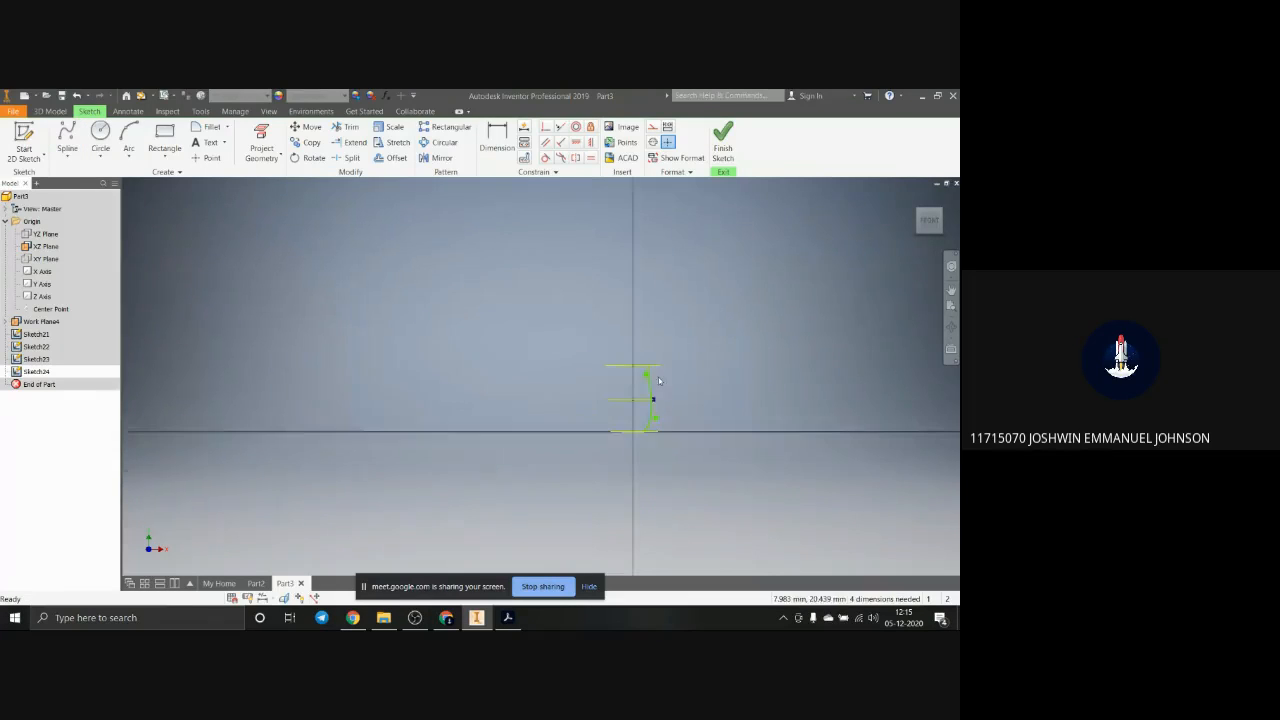
scroll(651, 440, "down", 6)
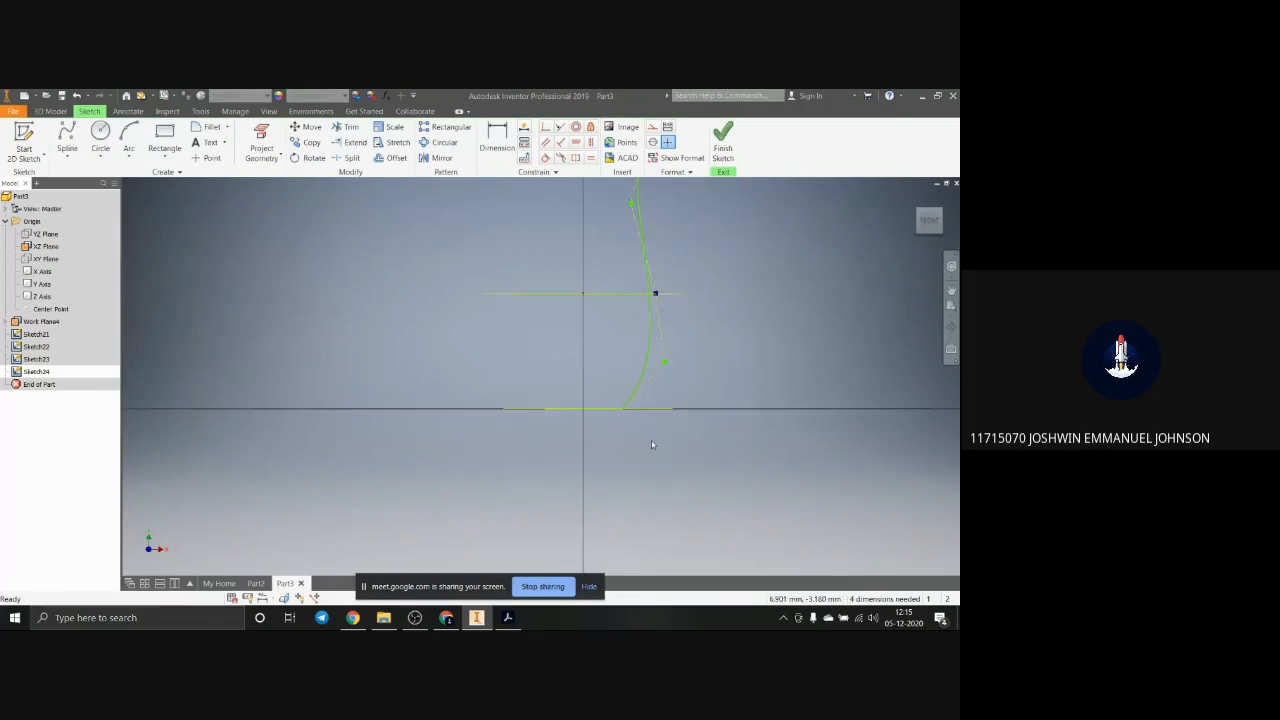
Step: Try to loft the lowest, middle and uppermost circles as sections with the side spline as the rail
left_click(52, 111)
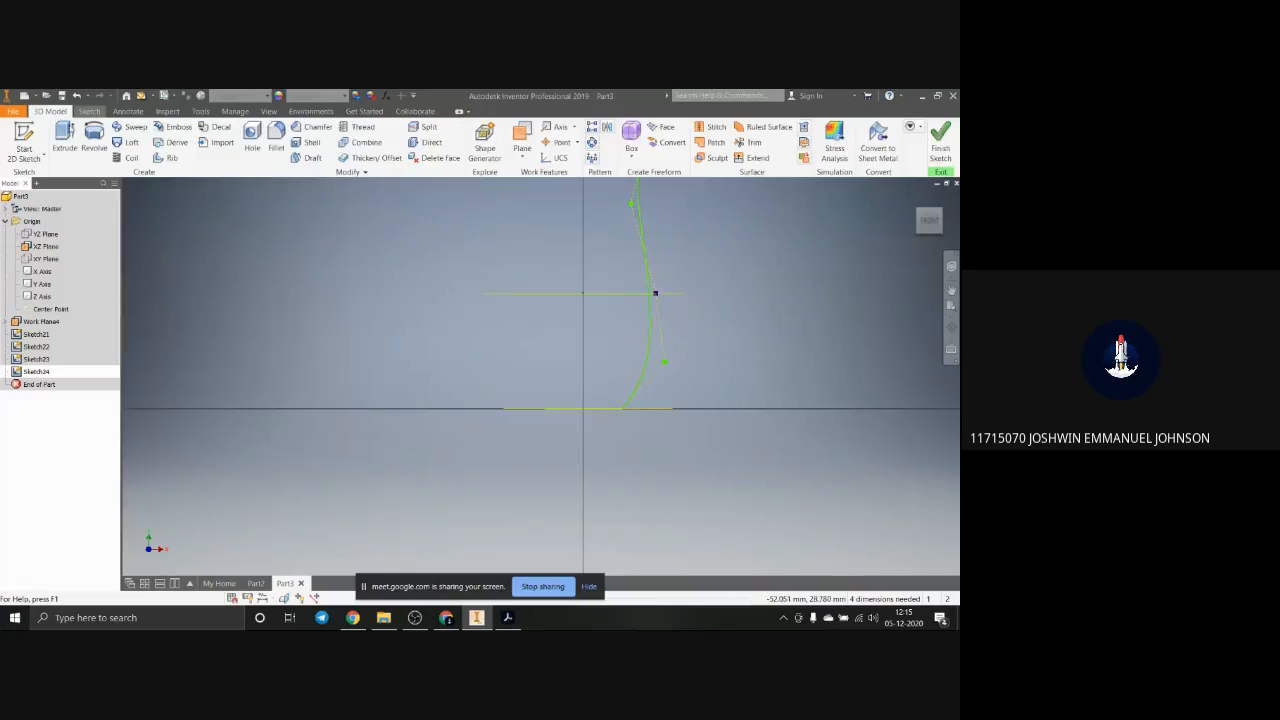
left_click(131, 142)
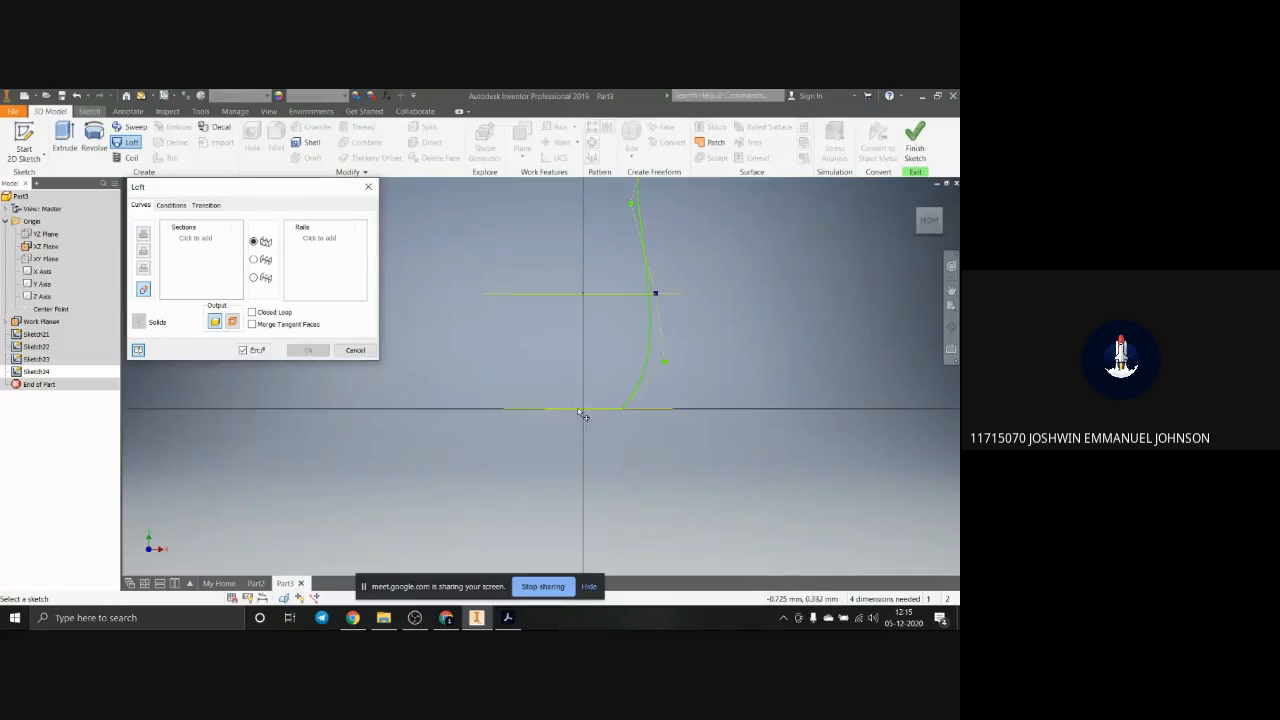
scroll(599, 438, "down", 3)
middle_click_drag(599, 438, 603, 385, "shift")
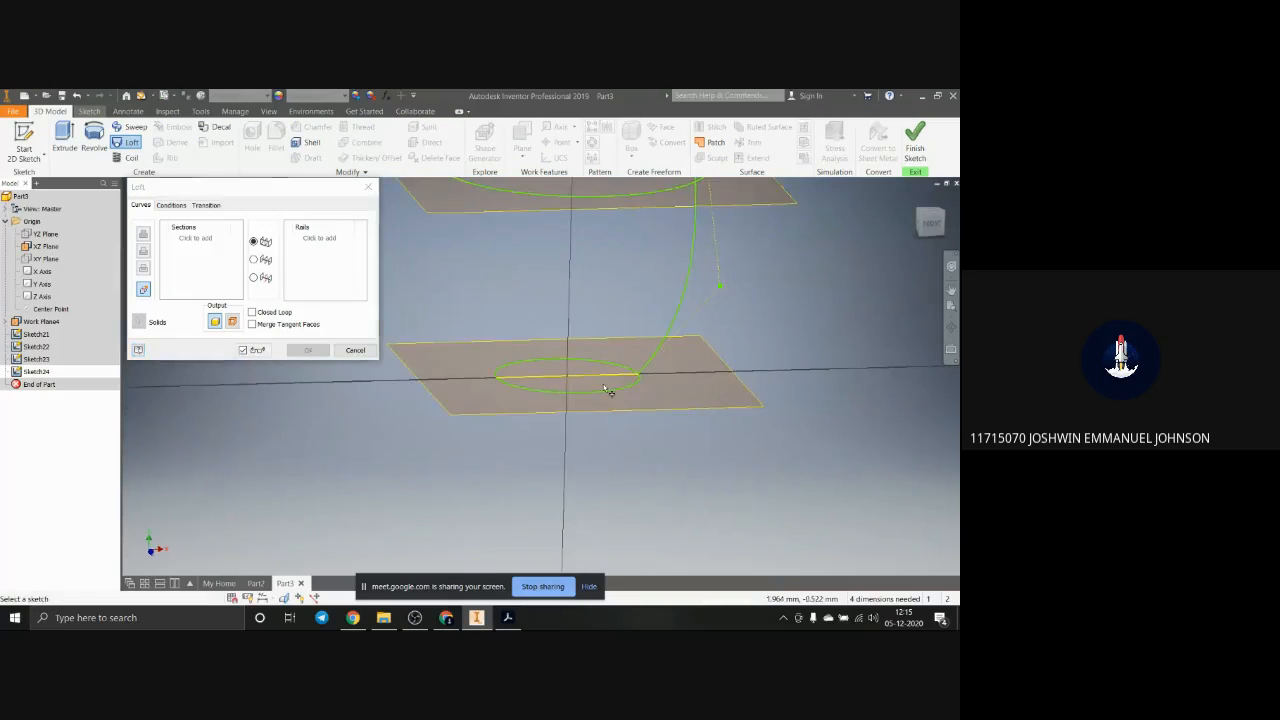
left_click(614, 390)
scroll(614, 392, "up", 3)
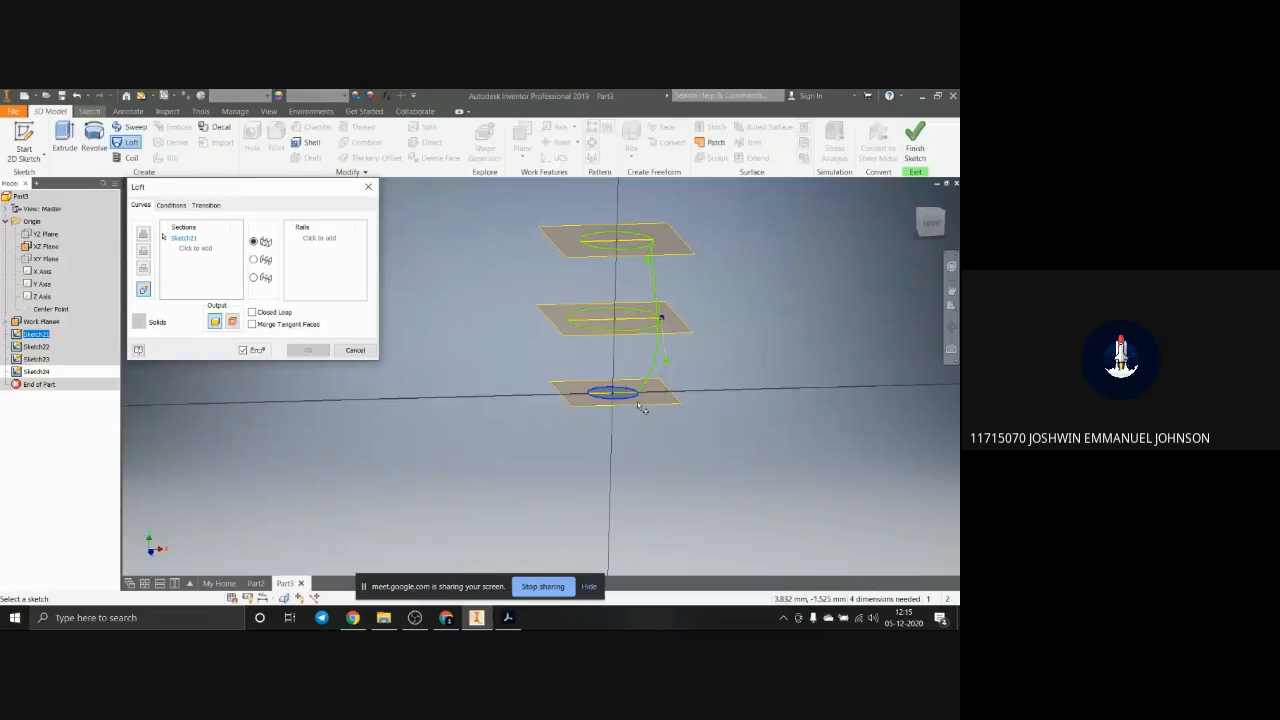
left_click(633, 336)
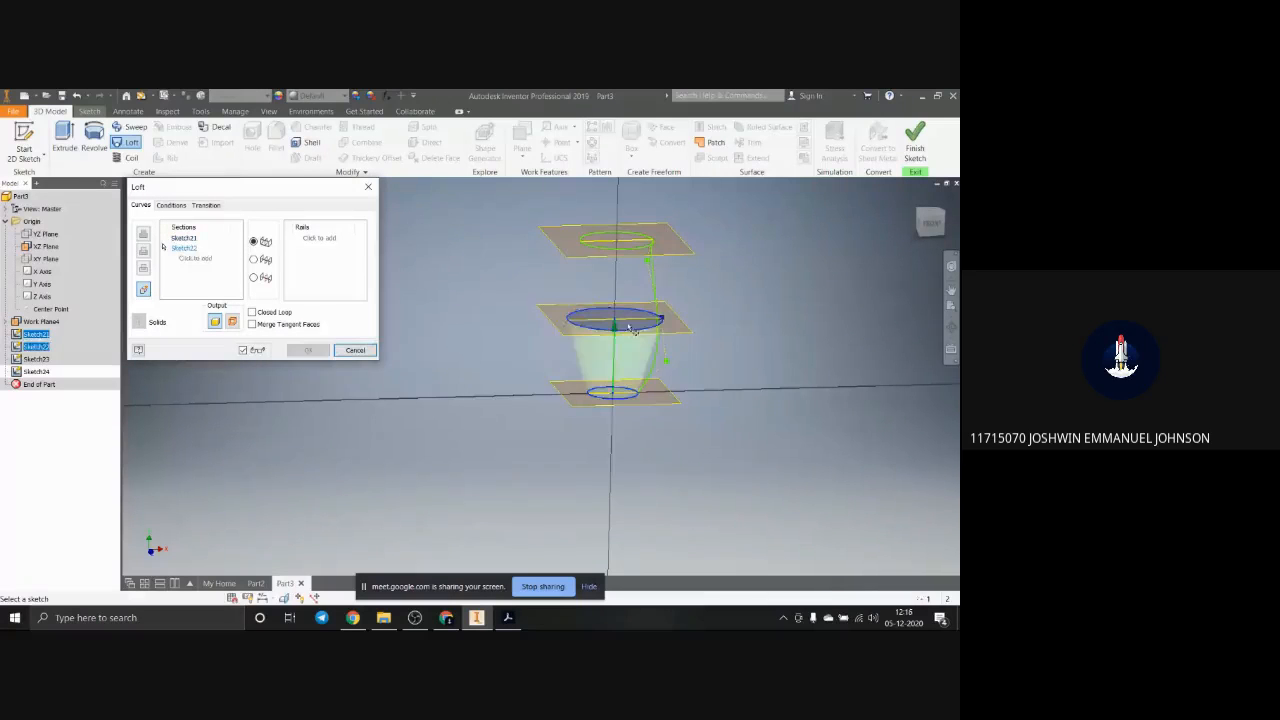
left_click(625, 252)
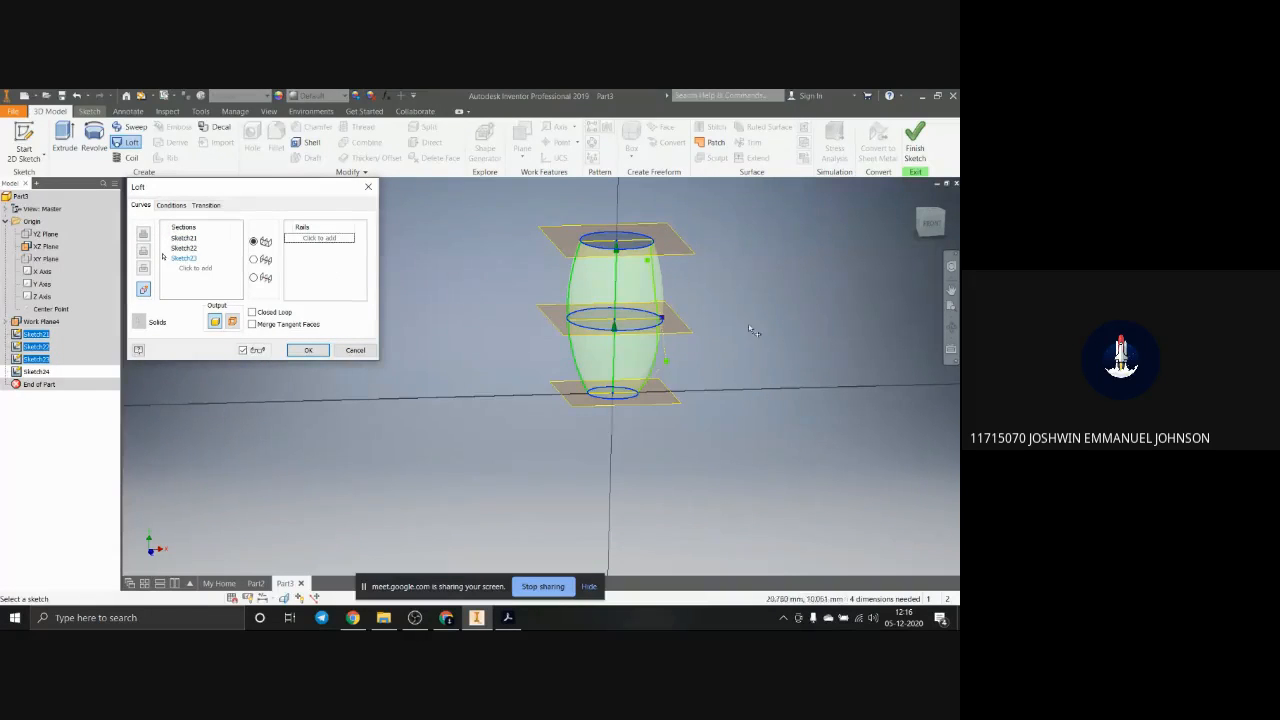
left_click(656, 350)
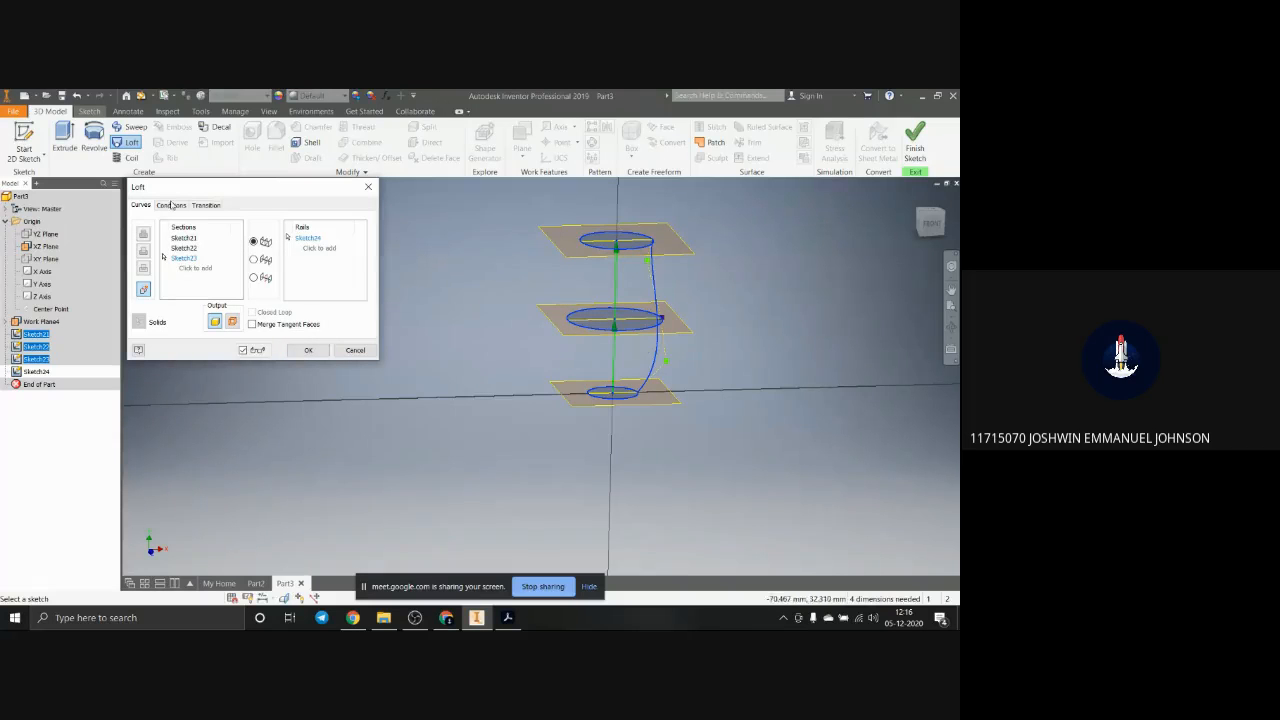
left_click(311, 350)
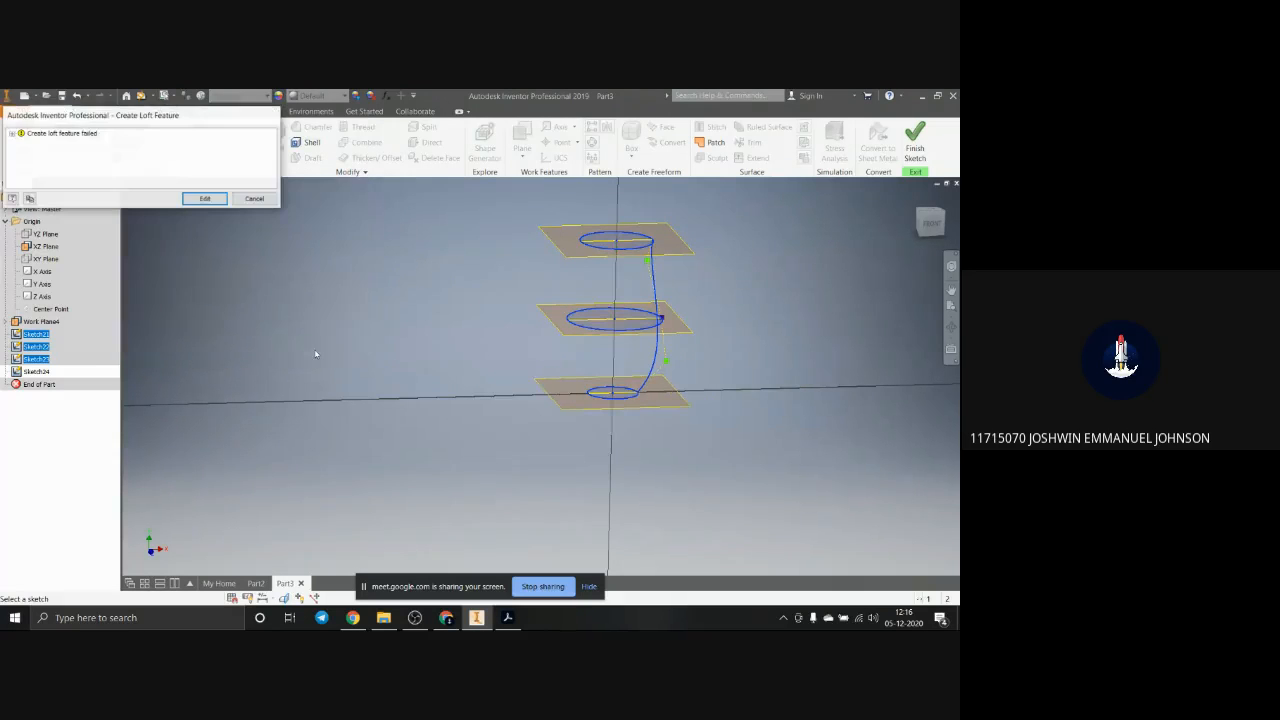
left_click(255, 199)
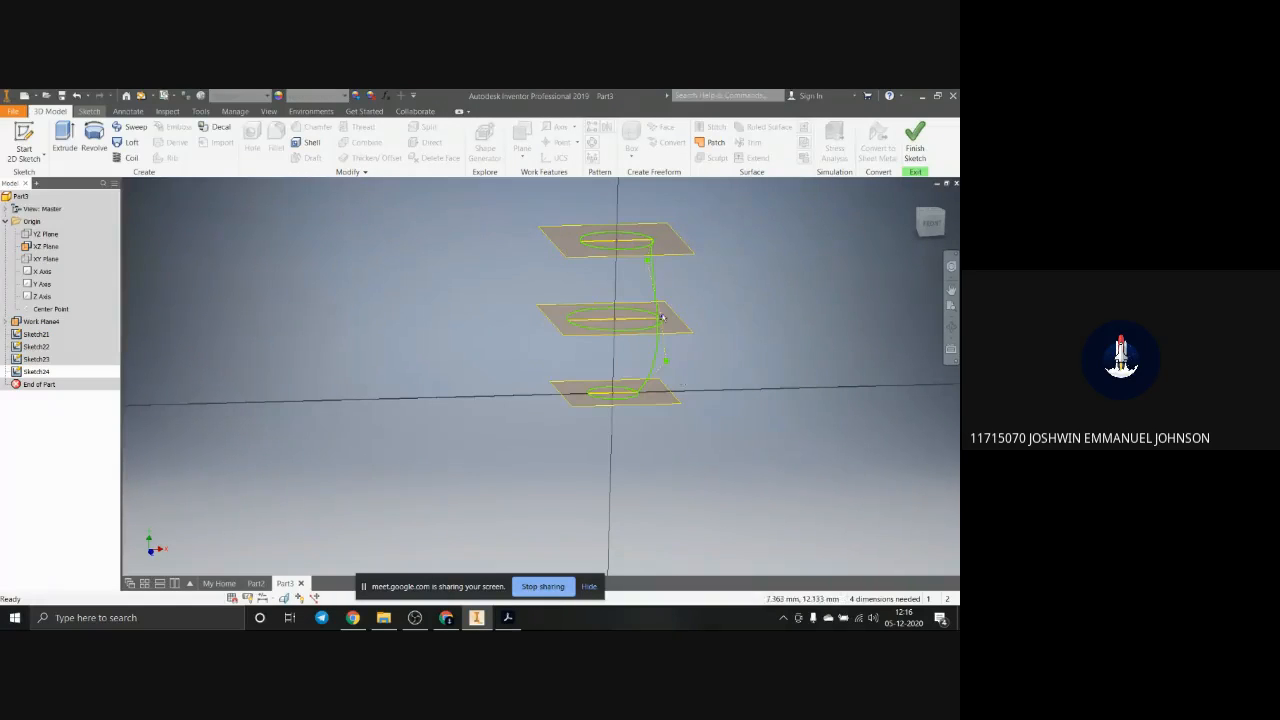
Step: Finish the side-profile sketch and reopen it for editing
scroll(662, 317, "up", 4)
left_click_drag(660, 326, 661, 328)
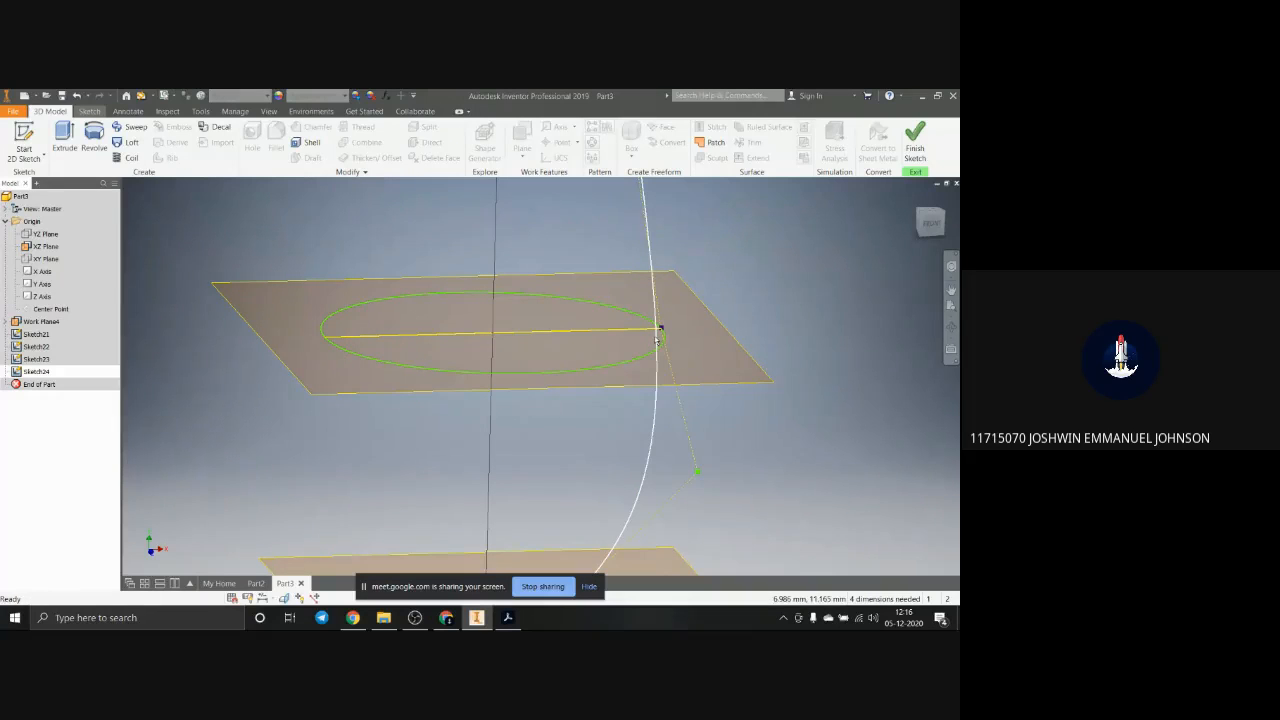
left_click(915, 142)
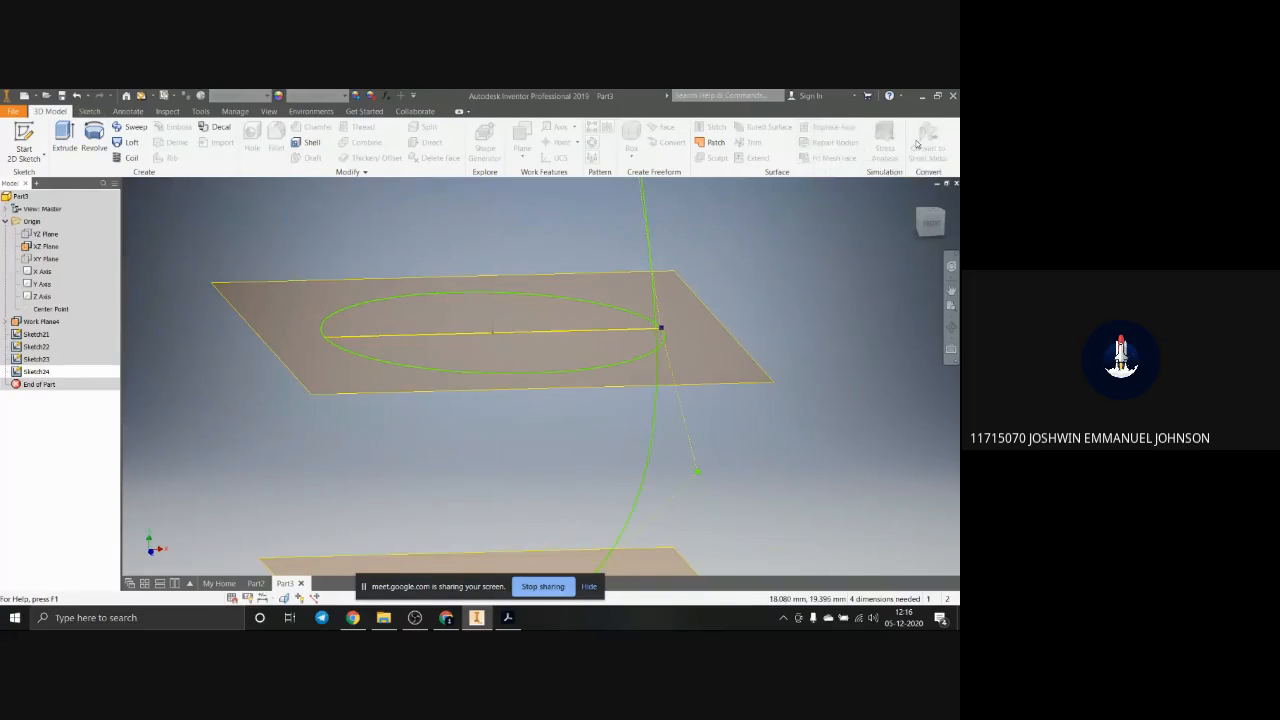
left_click(653, 349)
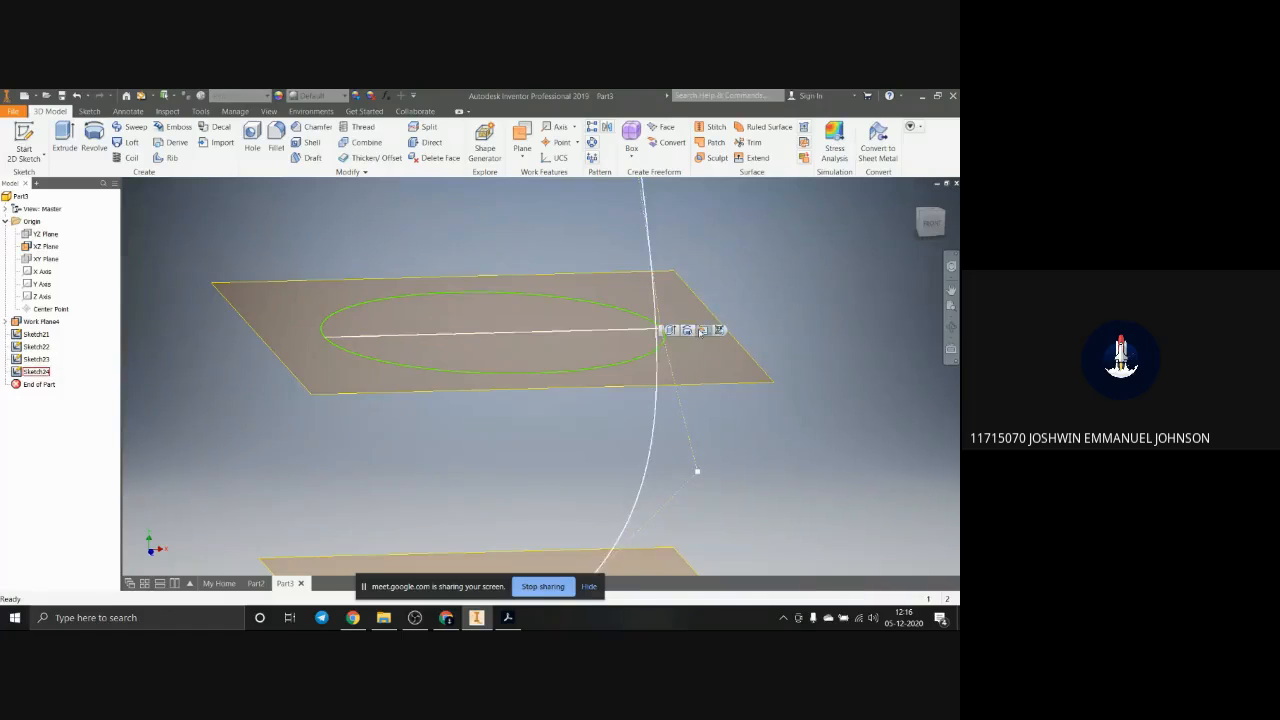
left_click(703, 330)
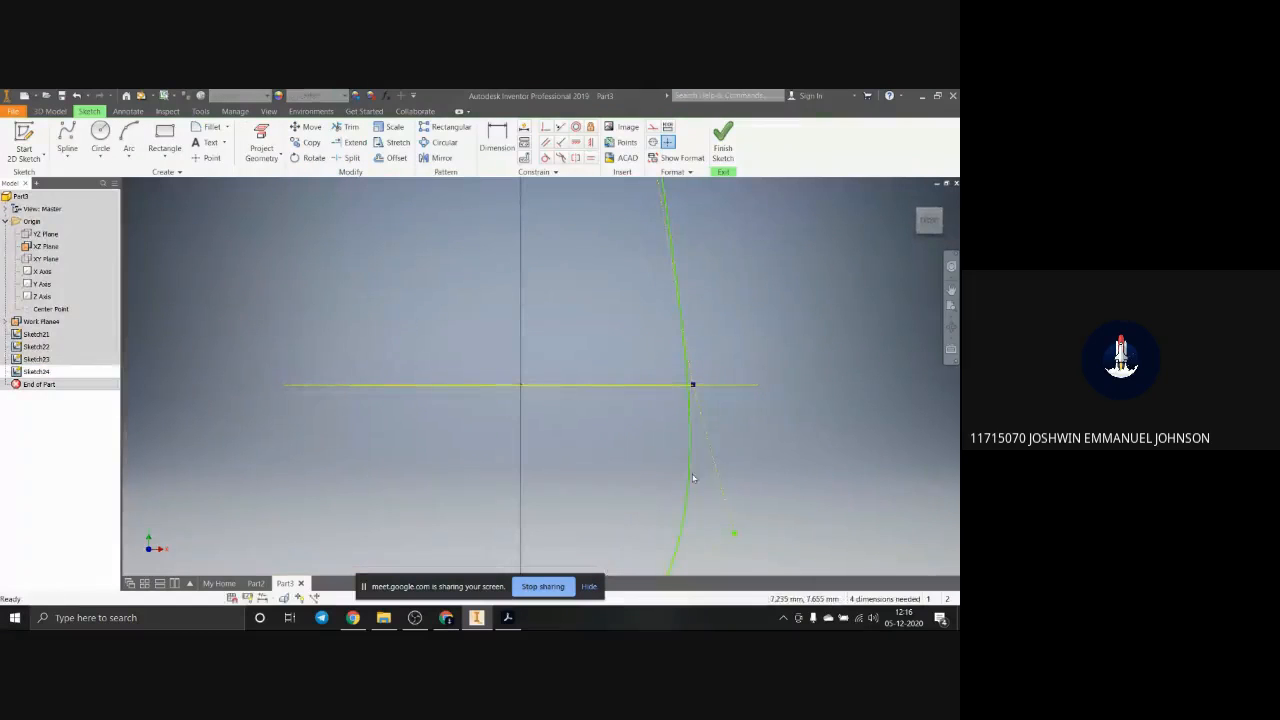
Step: Try to make the spline coincident with the projected middle circle's right end
left_click(690, 405)
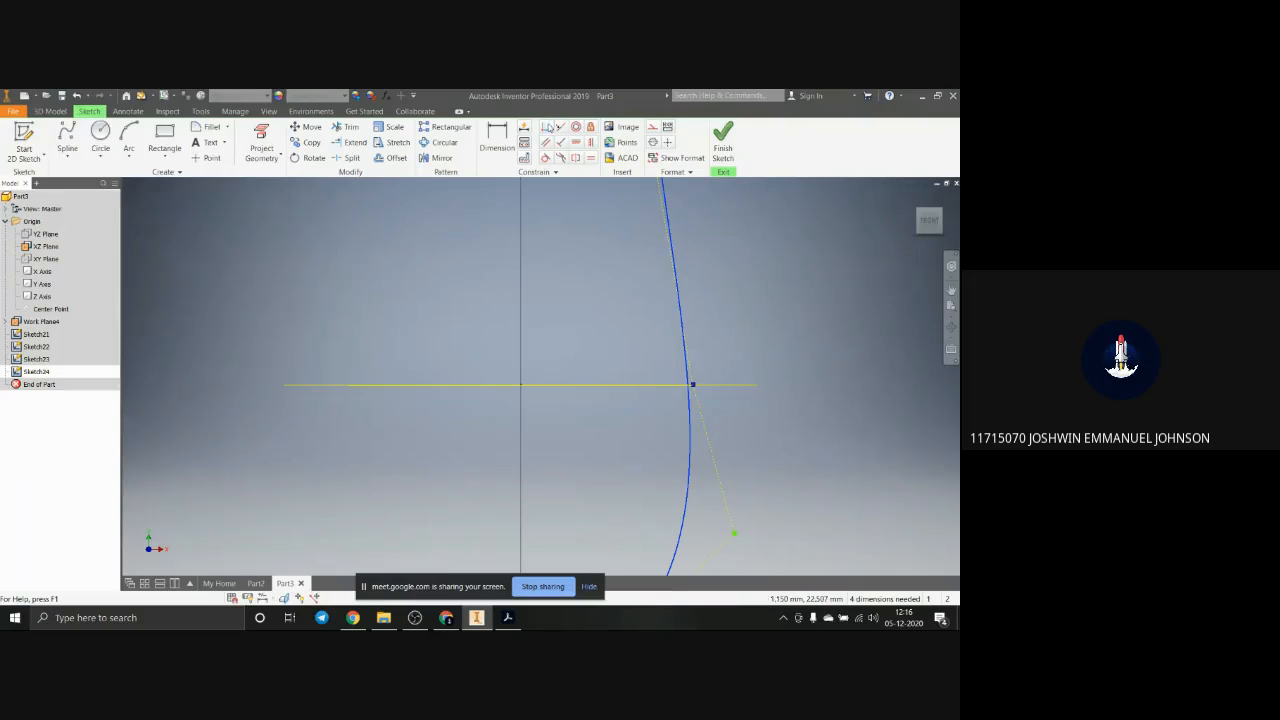
left_click(547, 127)
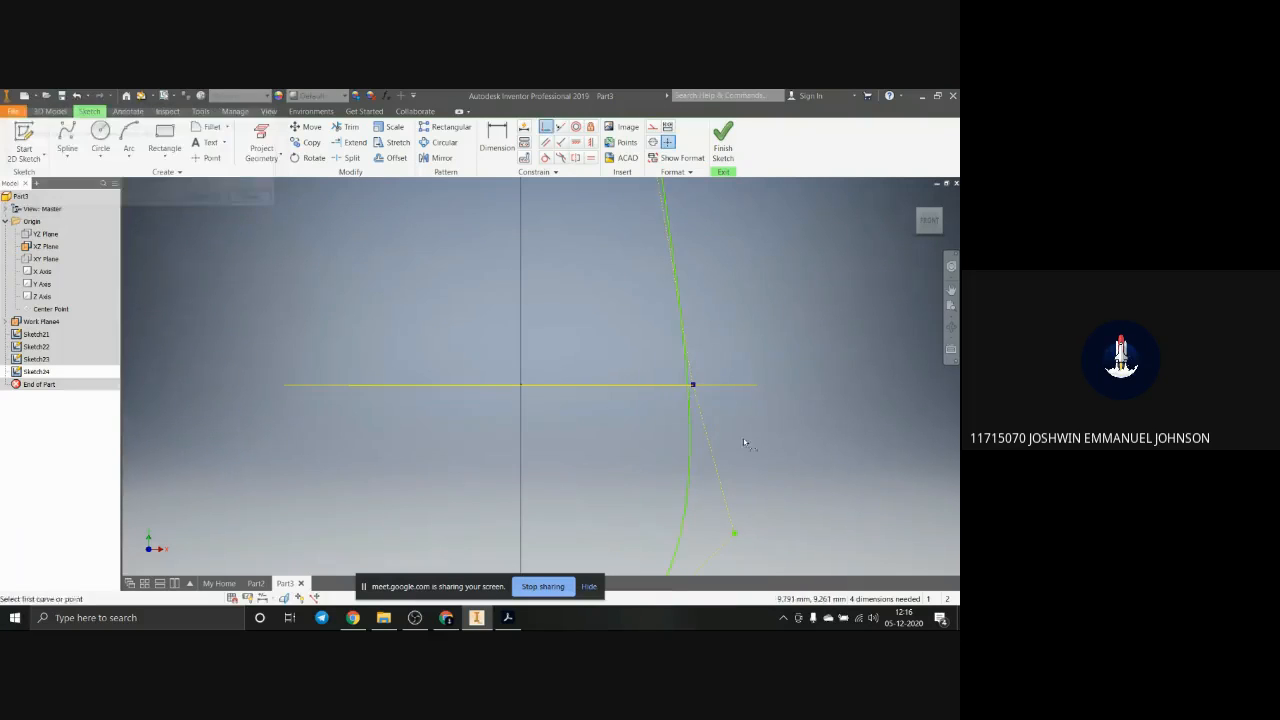
left_click(696, 386)
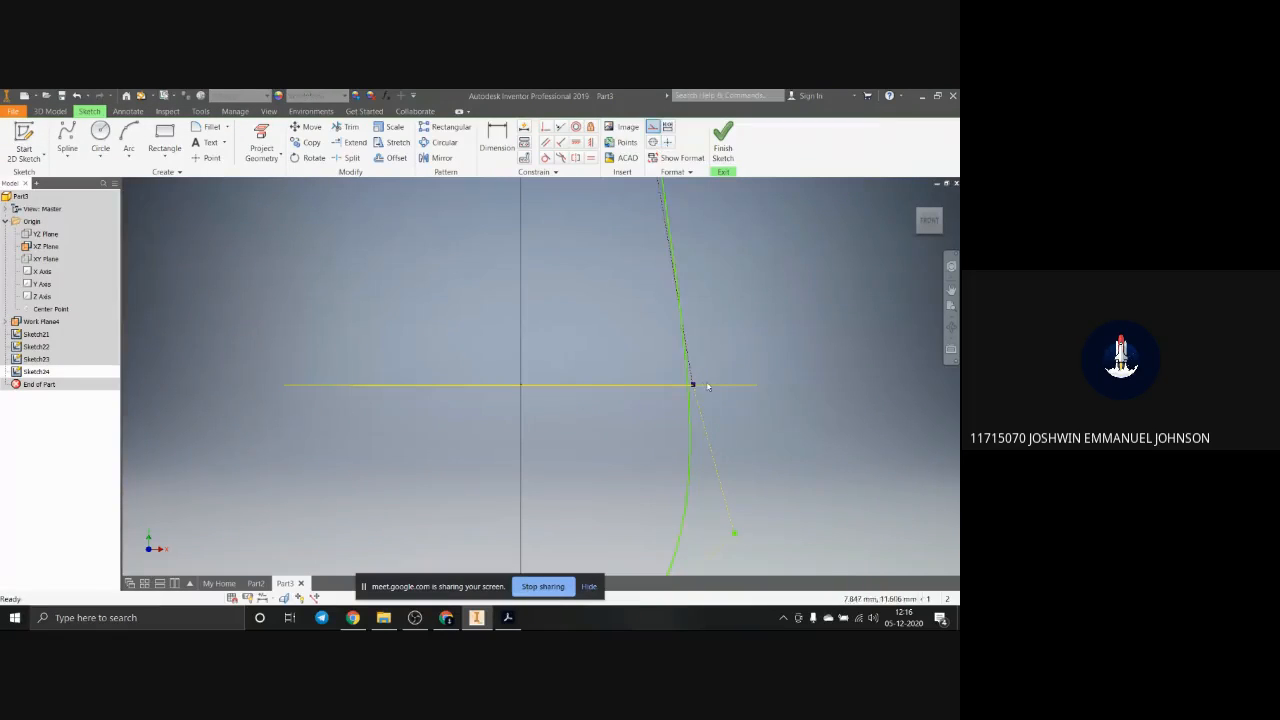
Step: Delete the control vertex spline from the side-profile sketch
left_click(70, 158)
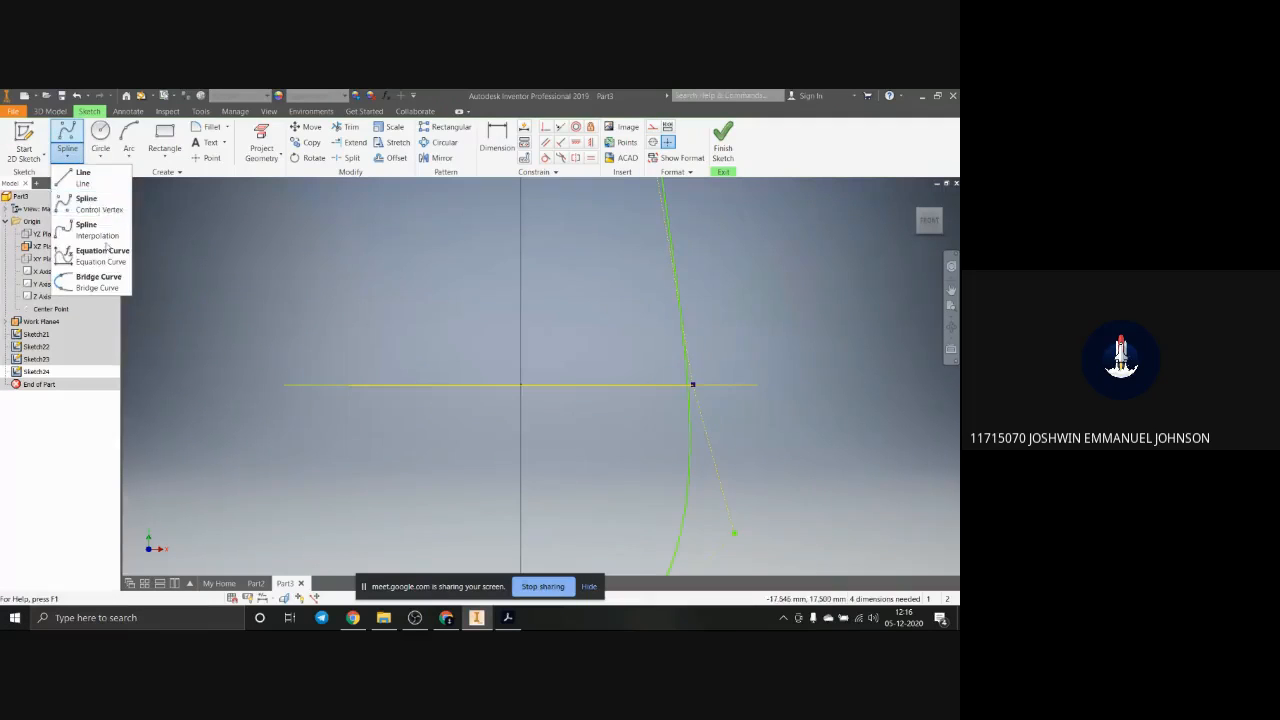
left_click(686, 289)
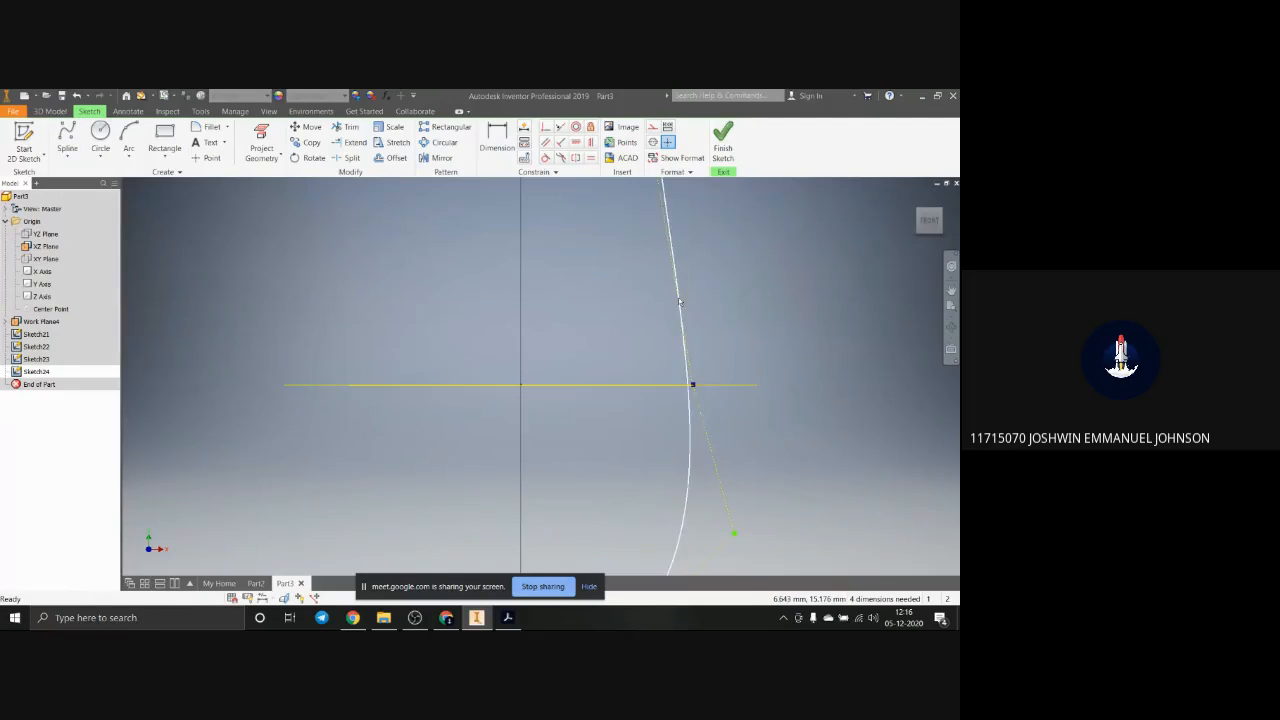
key("Delete")
scroll(736, 351, "up", 8)
scroll(743, 361, "down", 4)
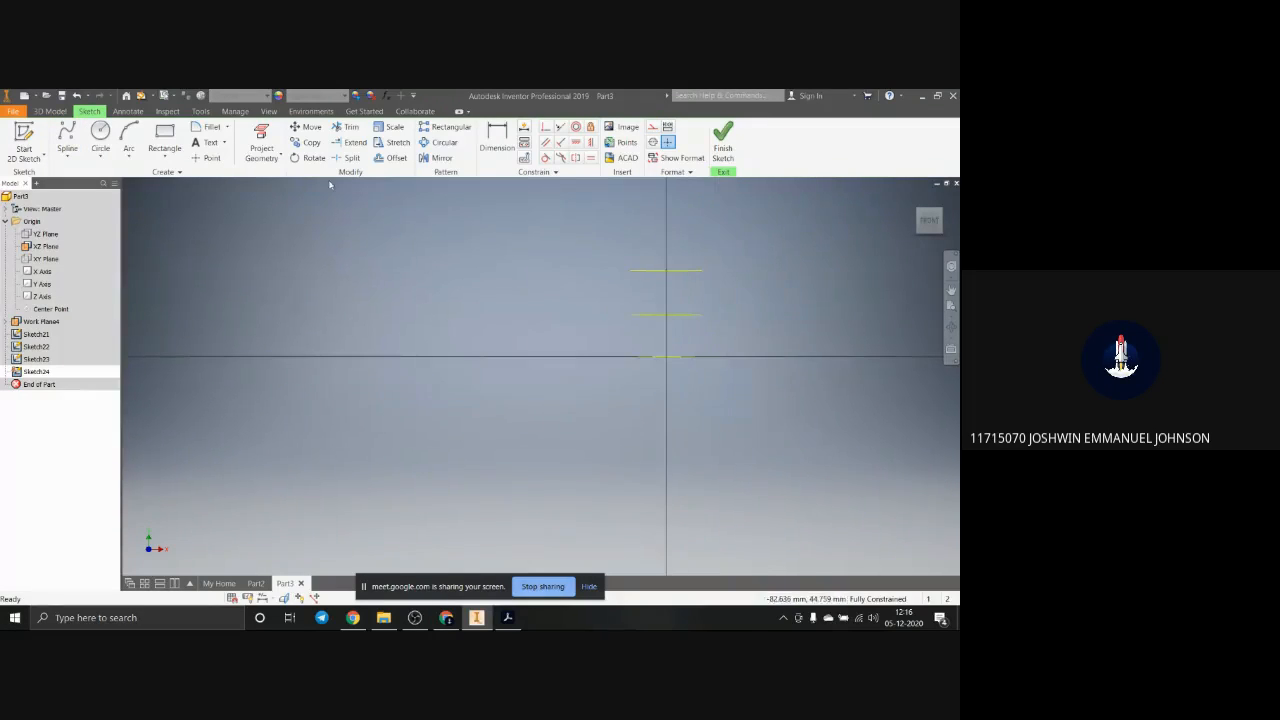
Step: Try to draw an interpolation spline from the uppermost circle's right end, crossing the middle circle's line and bulging outward, to the lowest circle's right end
left_click(67, 160)
left_click(97, 226)
scroll(673, 278, "down", 4)
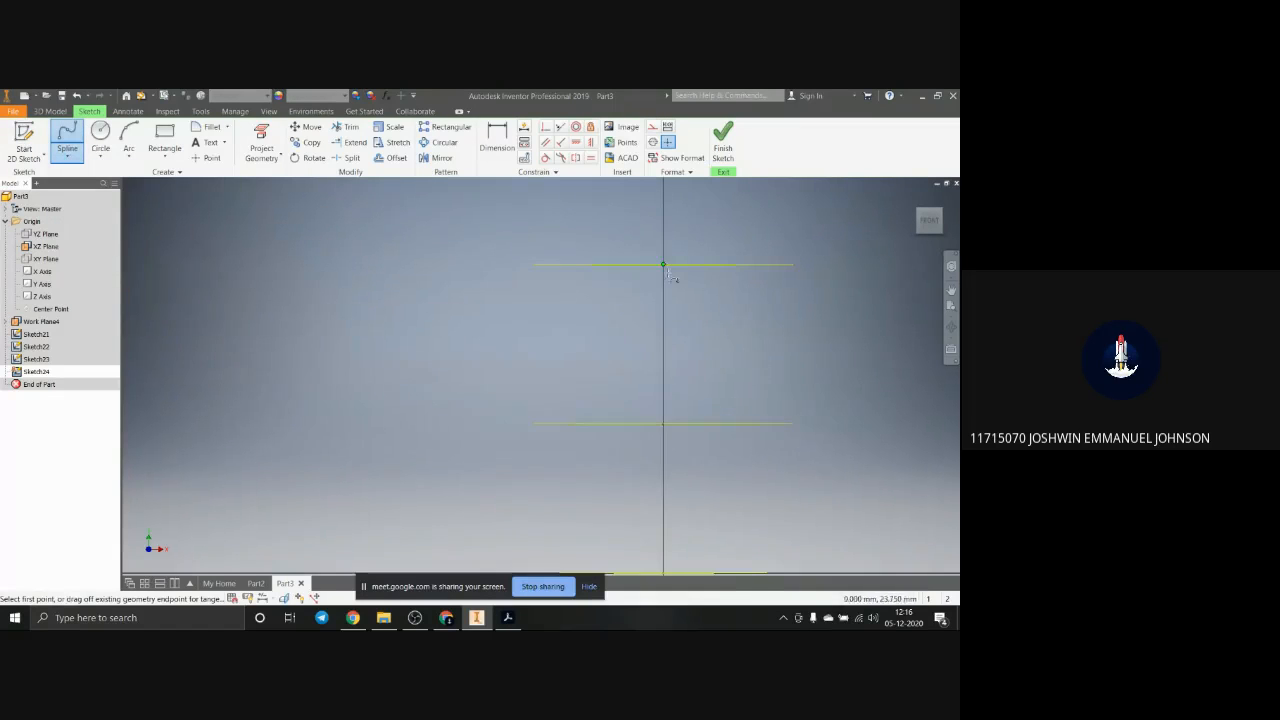
left_click(736, 266)
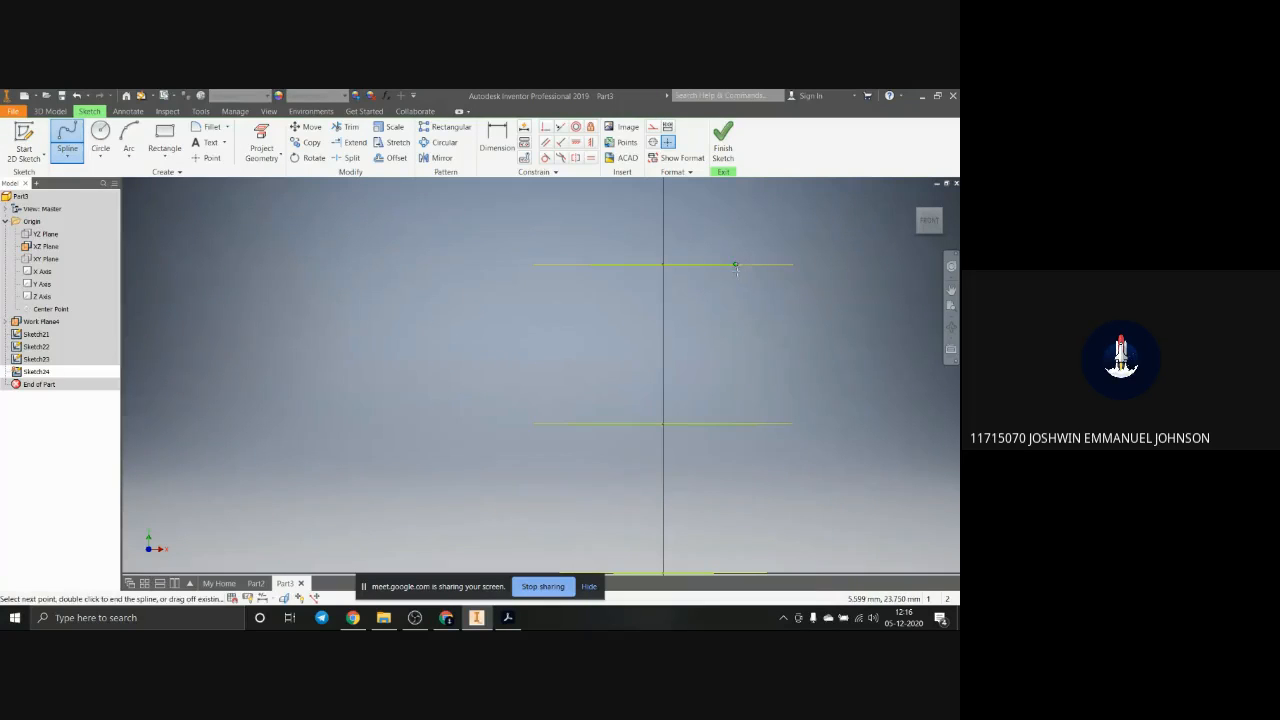
left_click(745, 316)
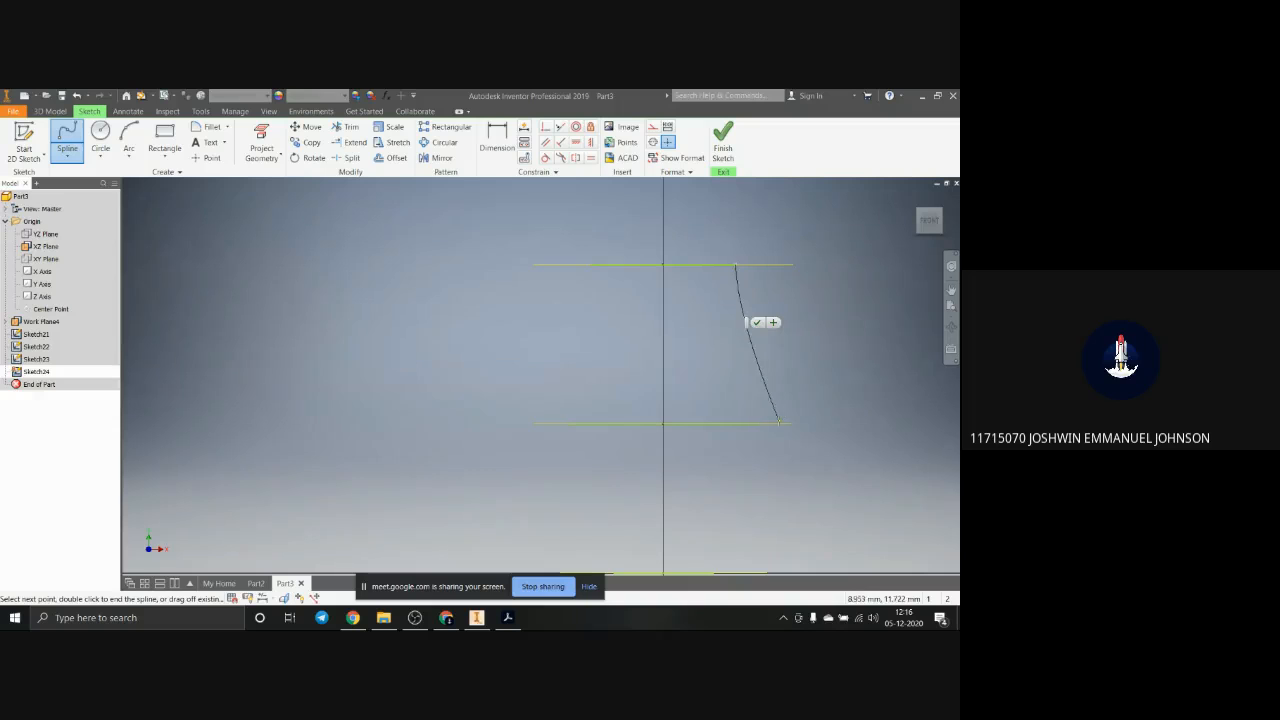
left_click(758, 424)
left_click(786, 498)
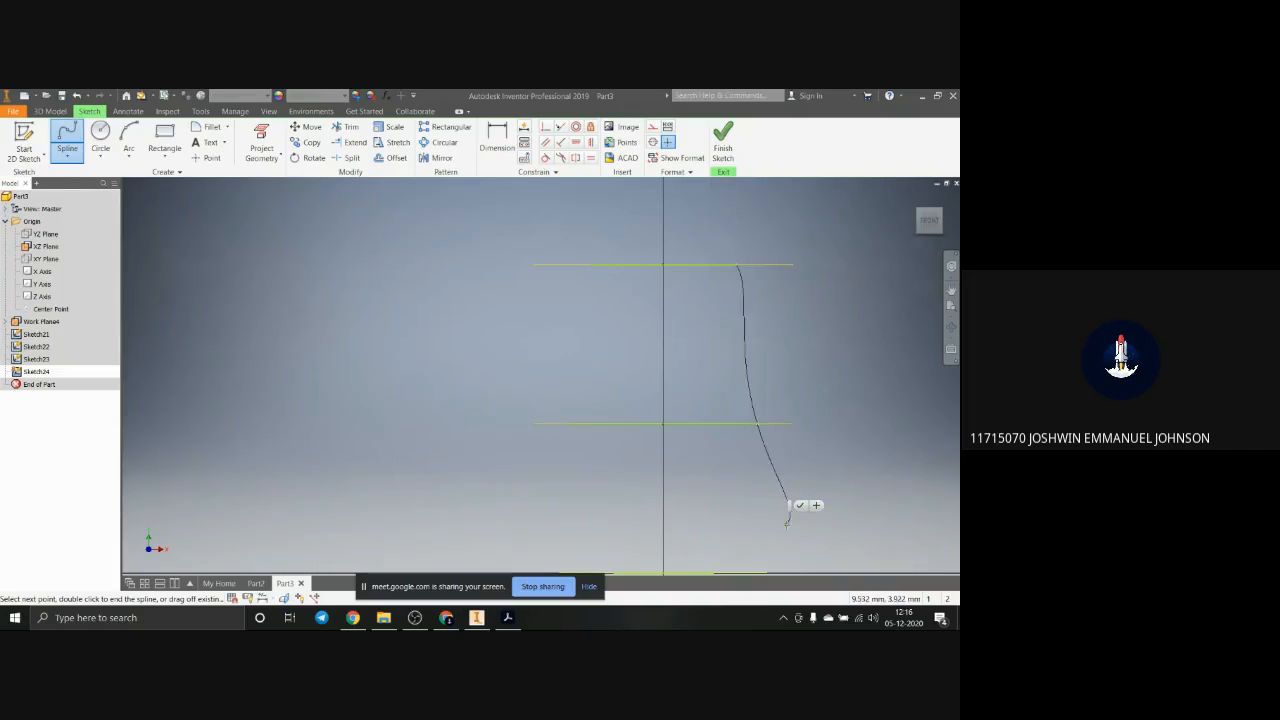
scroll(785, 546, "down", 5)
scroll(786, 545, "up", 5)
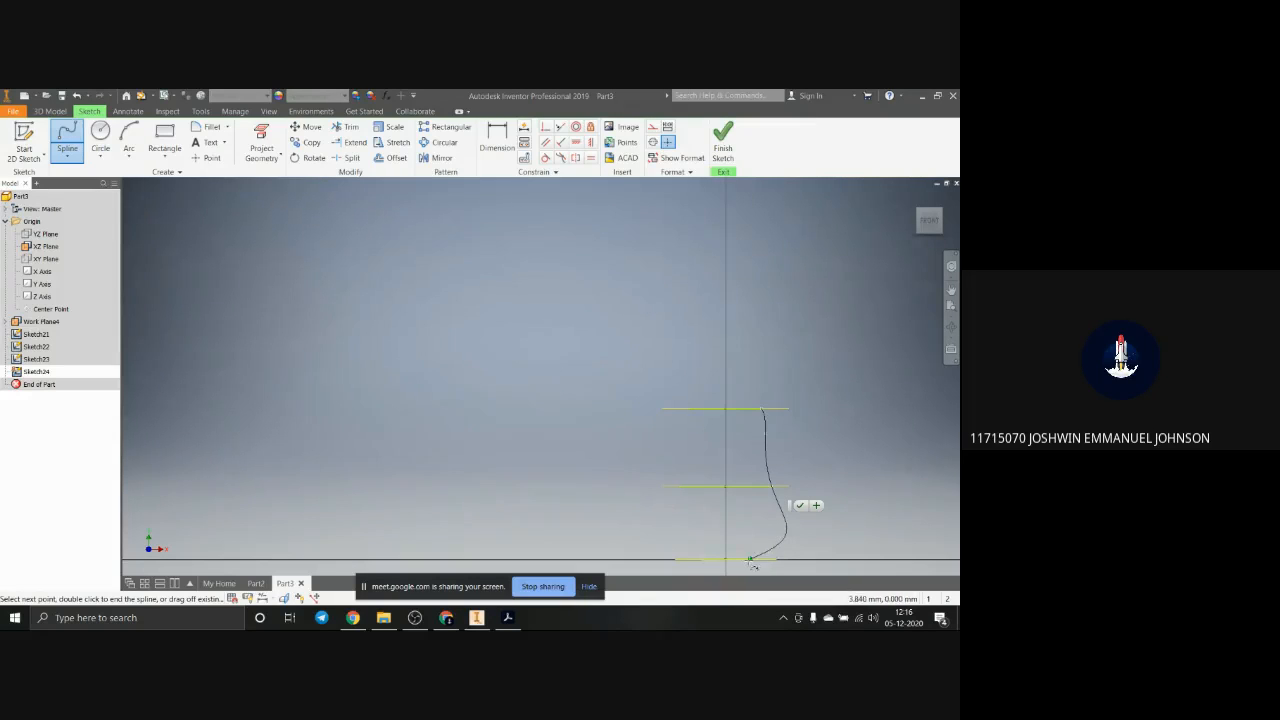
left_click(751, 561)
key("Escape")
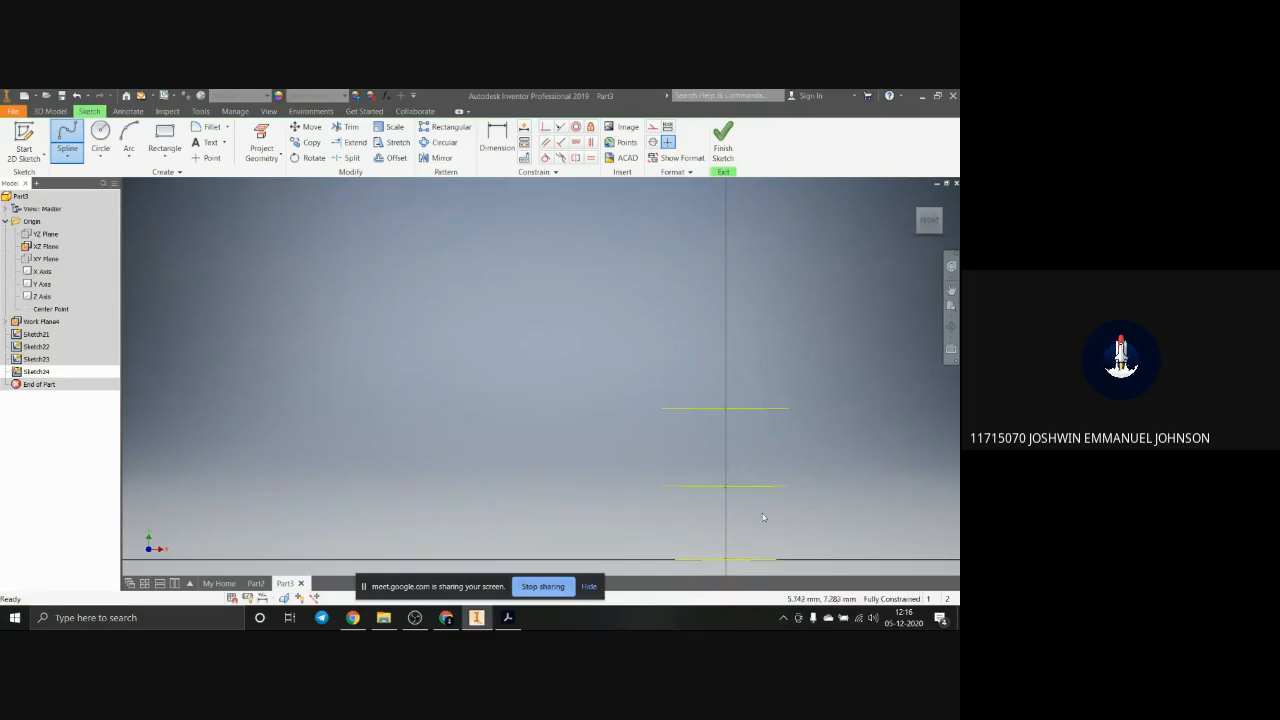
Step: Draw an interpolation spline from the uppermost circle's right end, bulging outward and crossing the middle circle's line, to the lowest circle's right end; finish the sketch
left_click(67, 136)
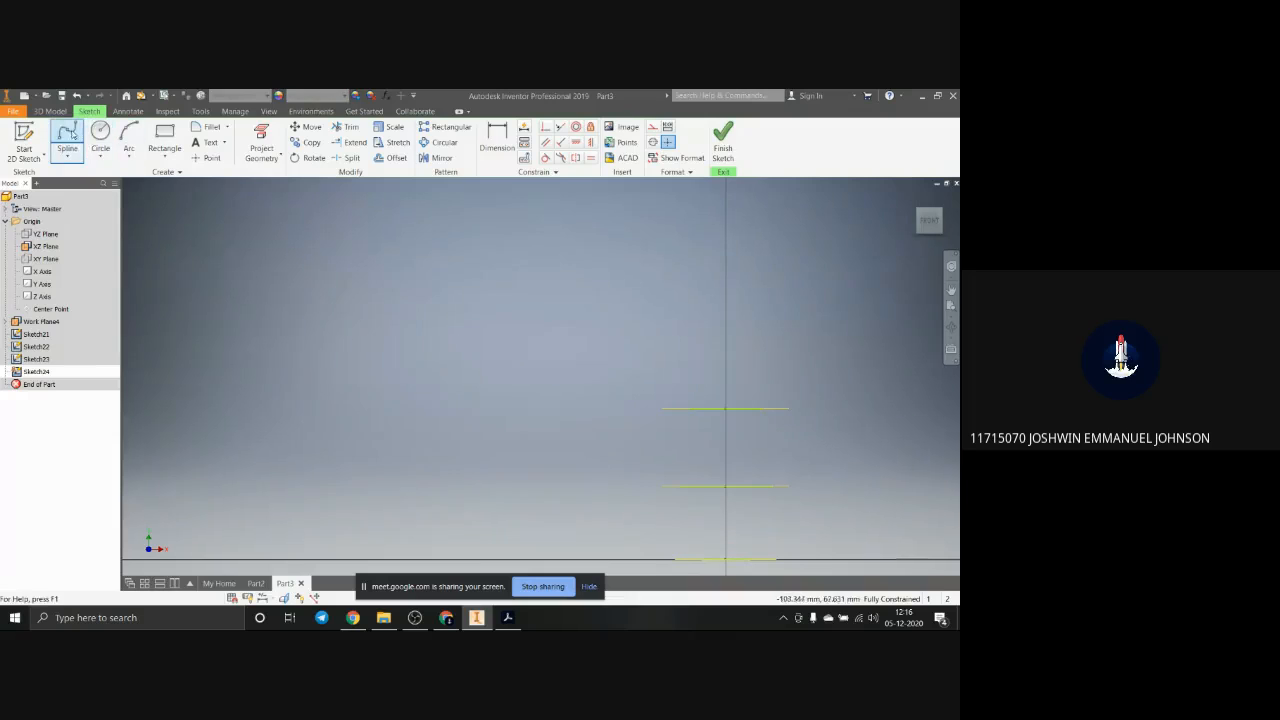
left_click(761, 409)
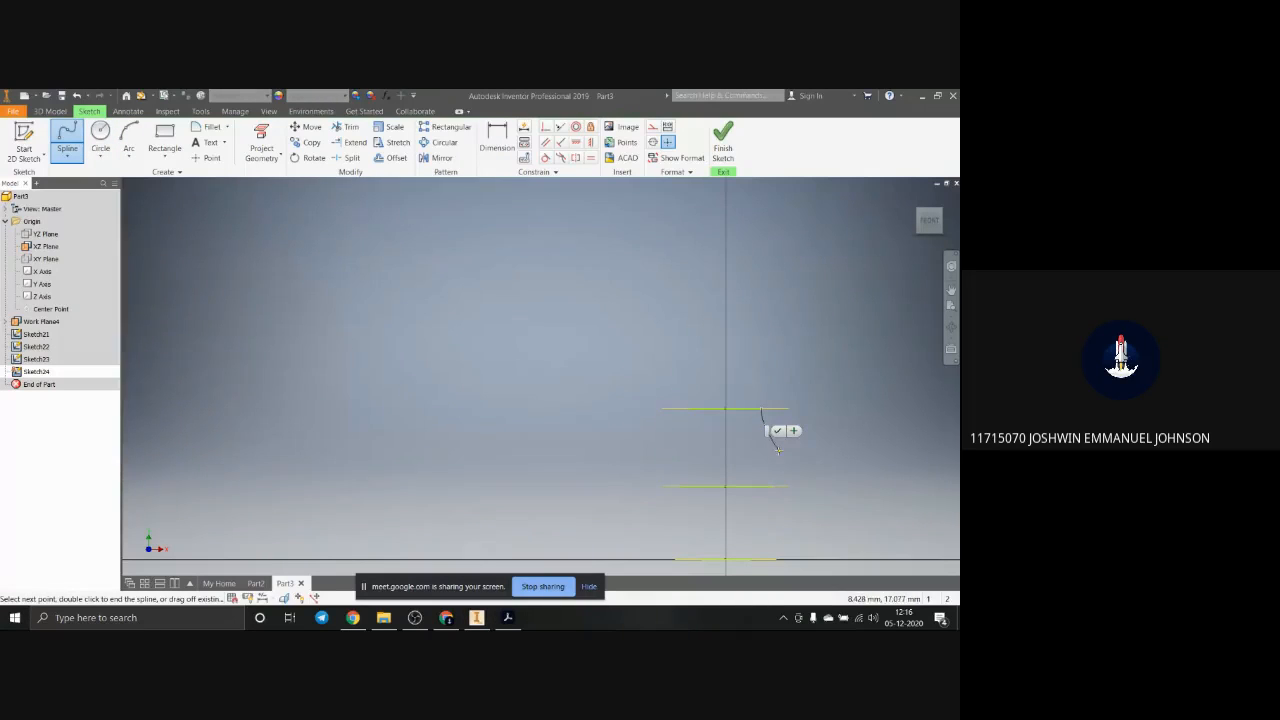
left_click(778, 450)
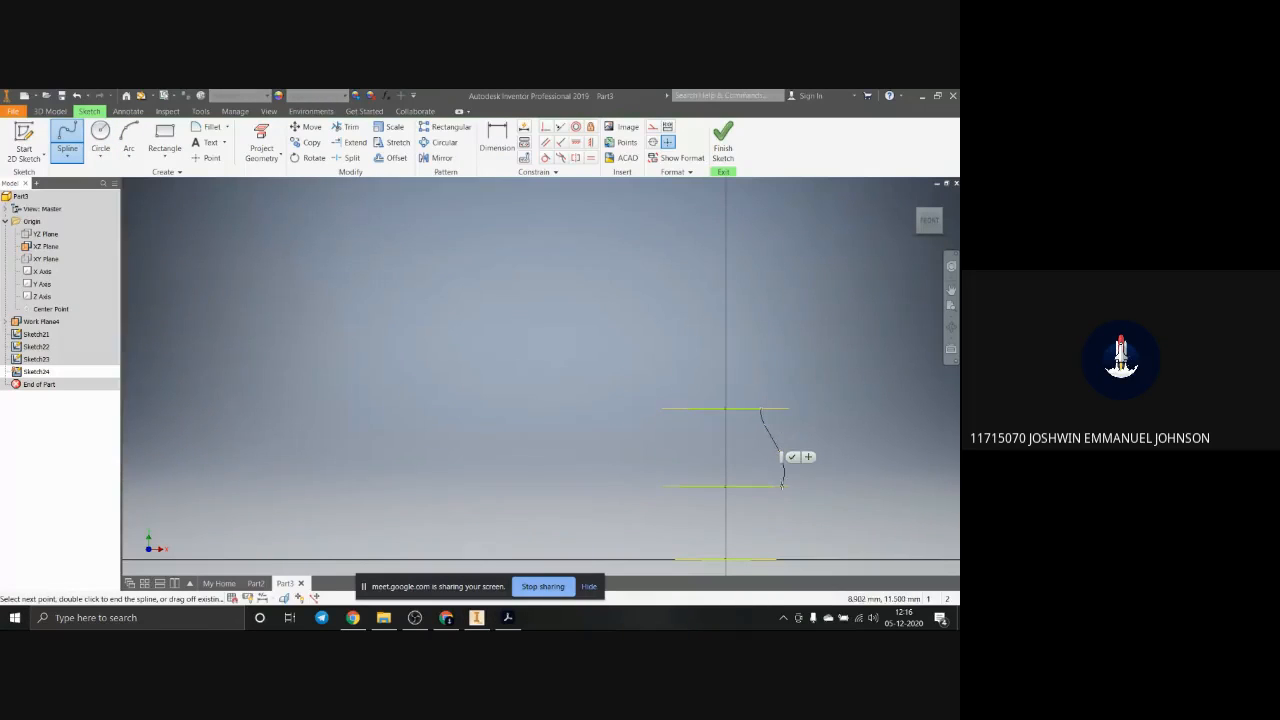
left_click(771, 487)
left_click(758, 542)
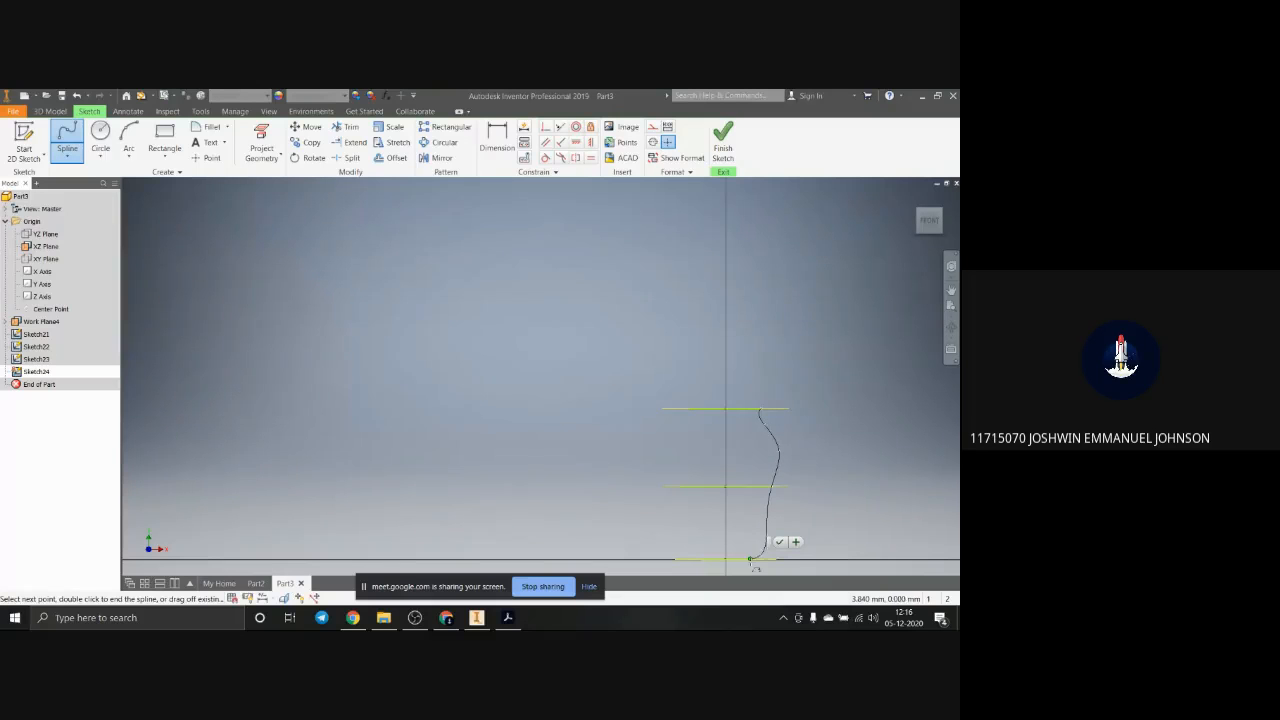
double_click(752, 560)
scroll(810, 505, "down", 2)
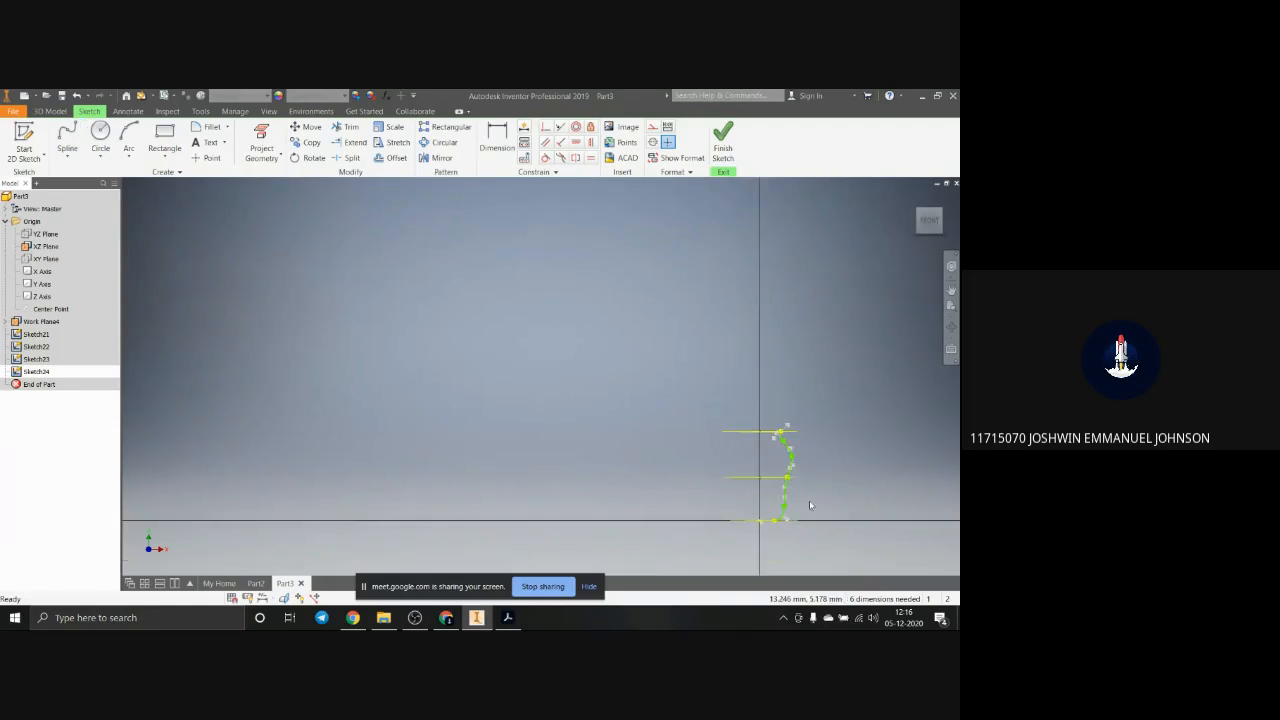
scroll(810, 505, "up", 5)
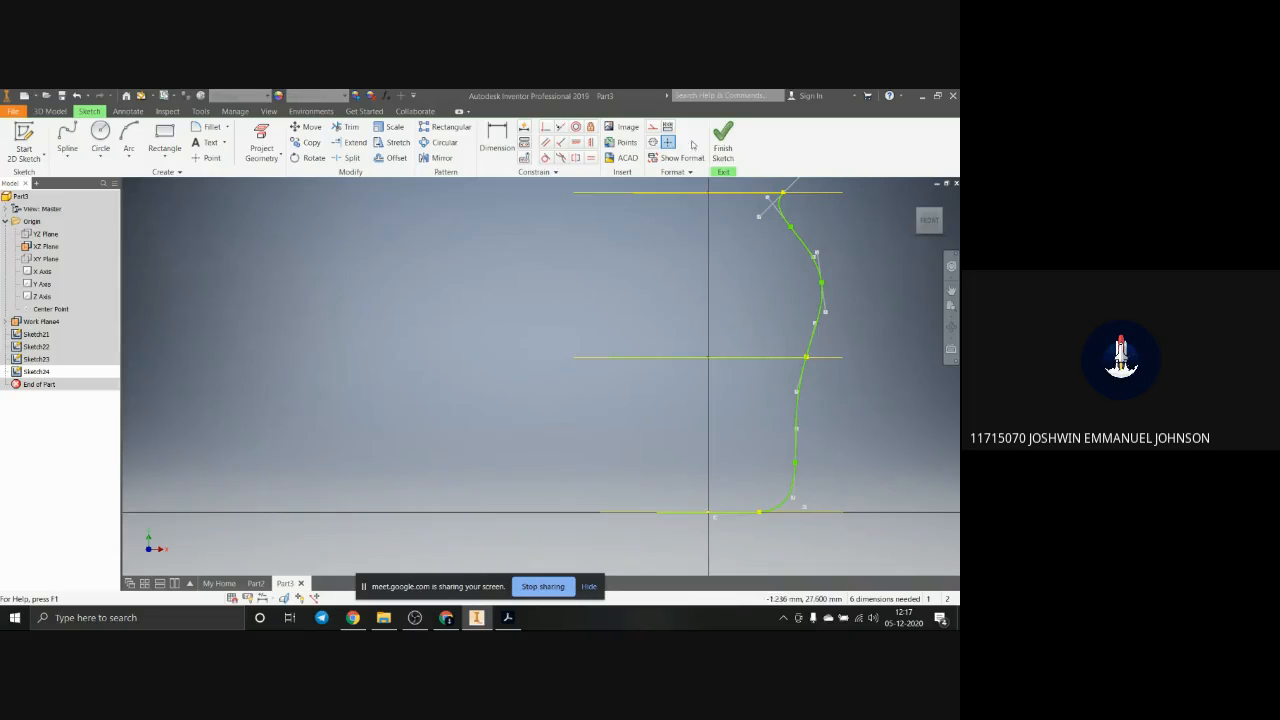
left_click(722, 138)
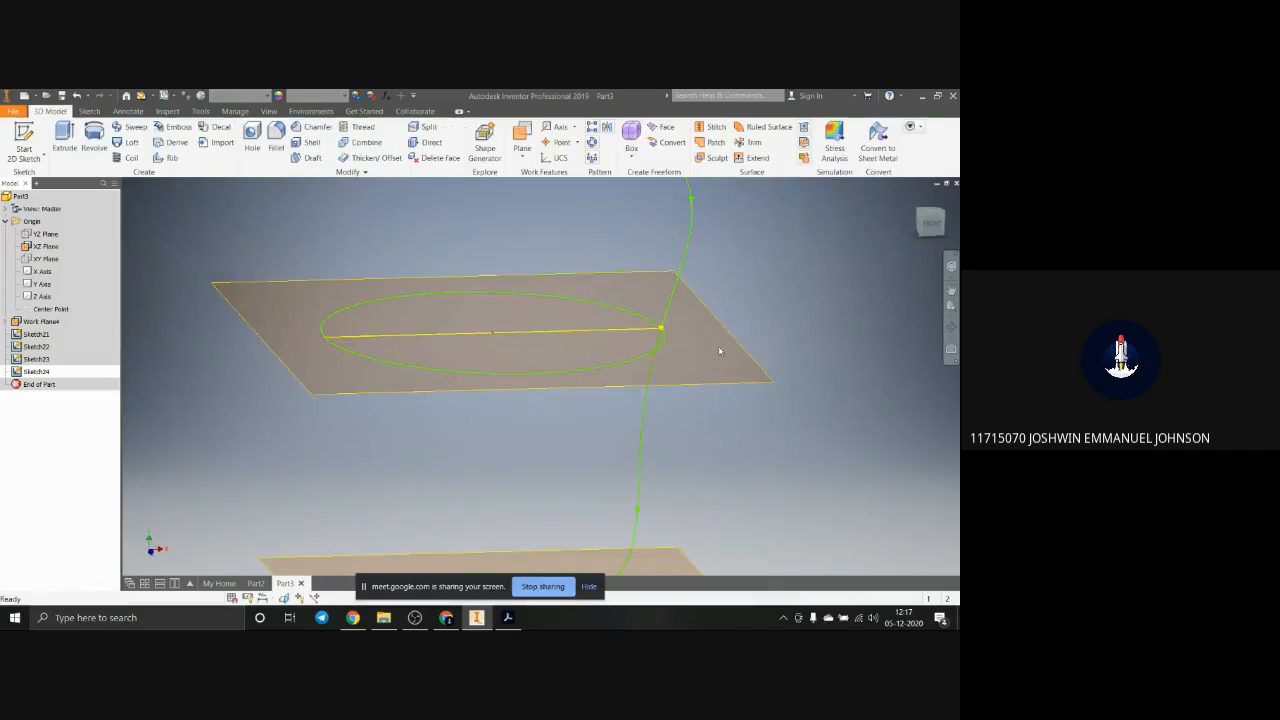
Step: Try to loft the three circles from lowest to uppermost with the side-profile spline as the rail
left_click(127, 142)
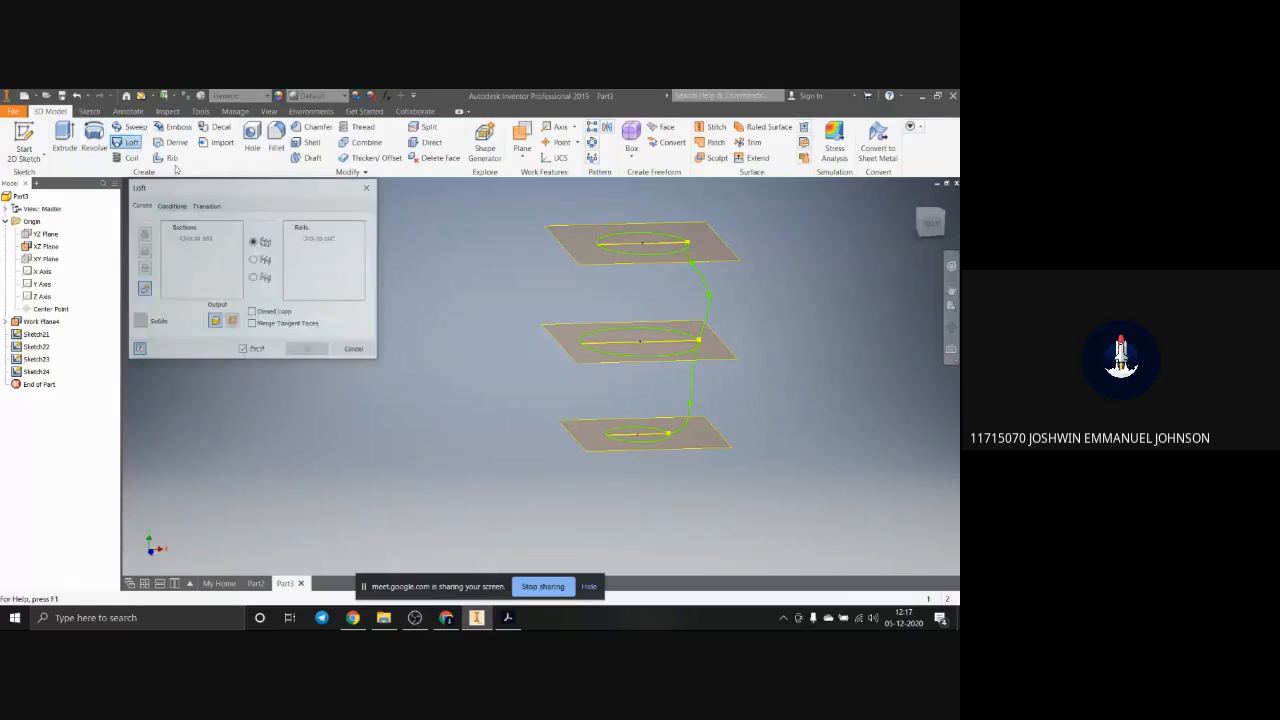
left_click(635, 442)
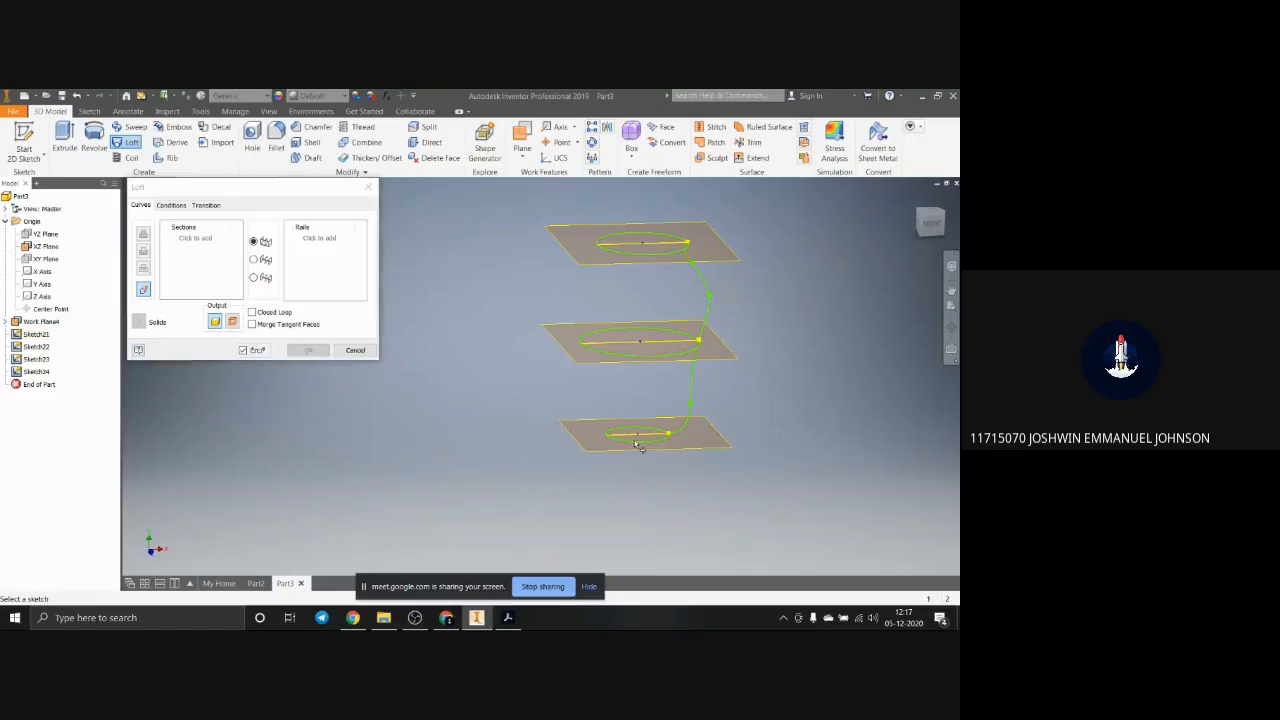
left_click(624, 343)
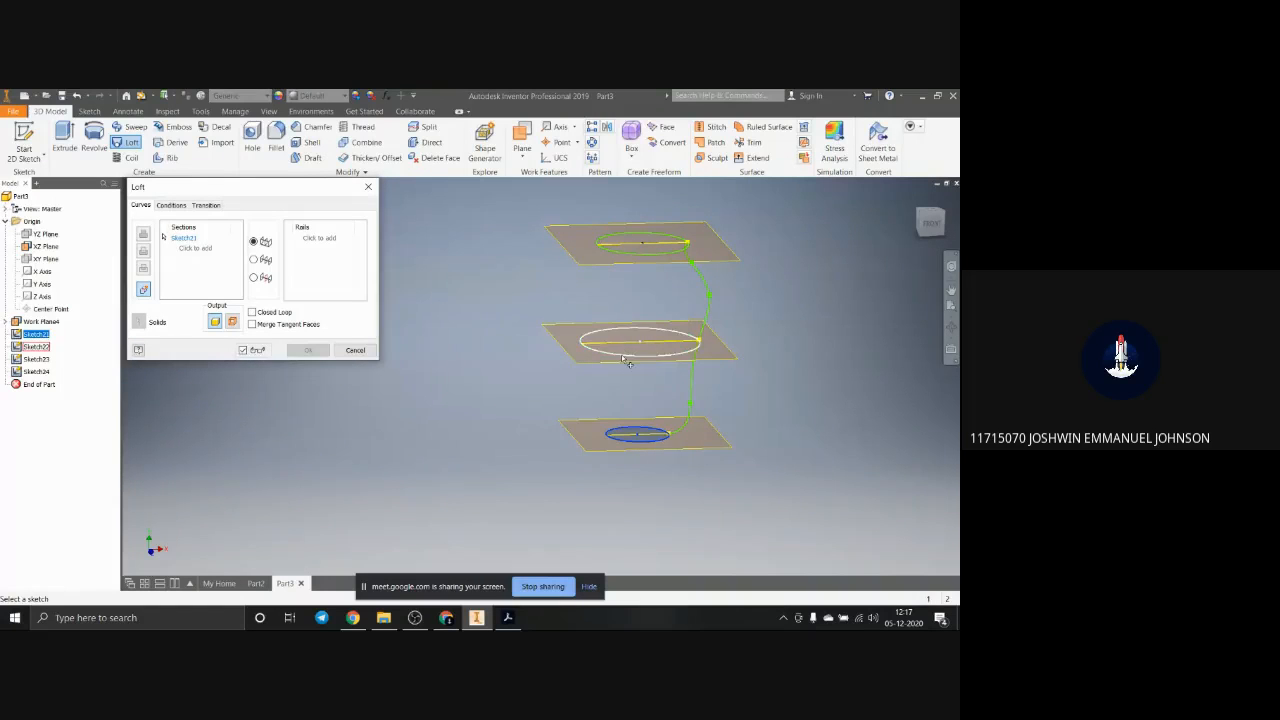
left_click(631, 258)
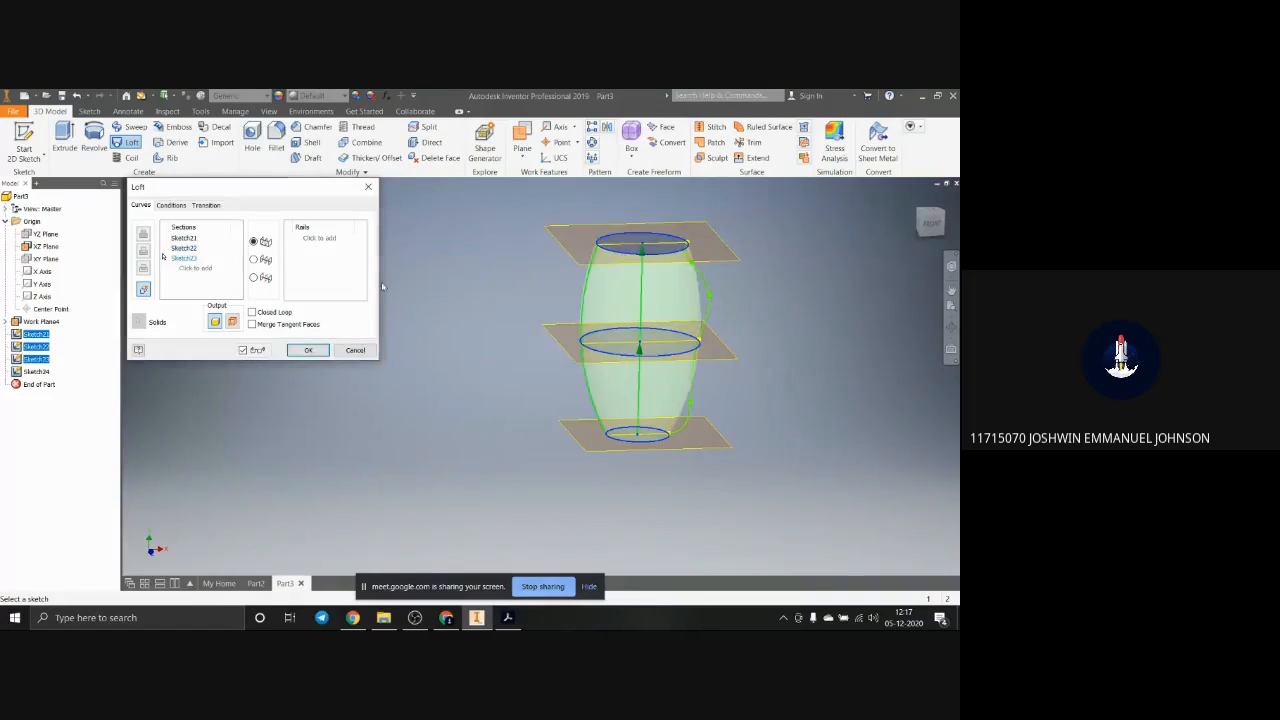
left_click(708, 318)
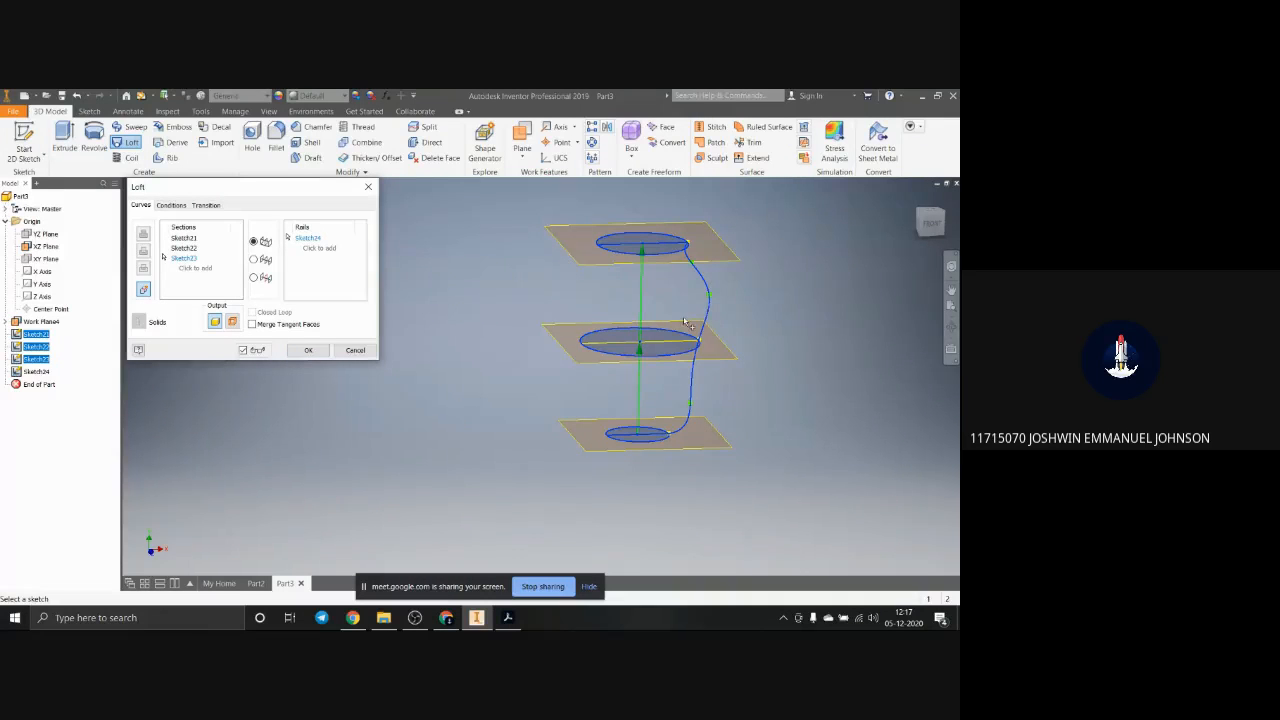
Step: Try to create the loft with the side-profile spline as its centre line instead of a rail
left_click(254, 260)
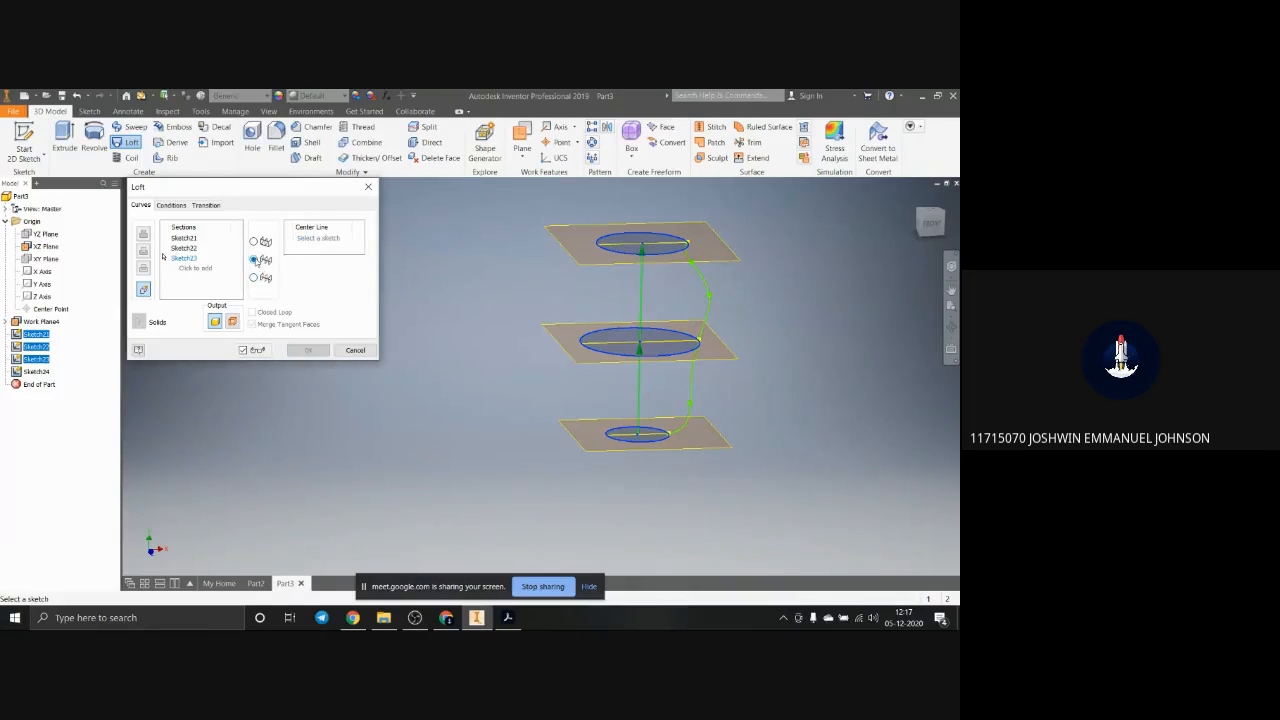
left_click(706, 323)
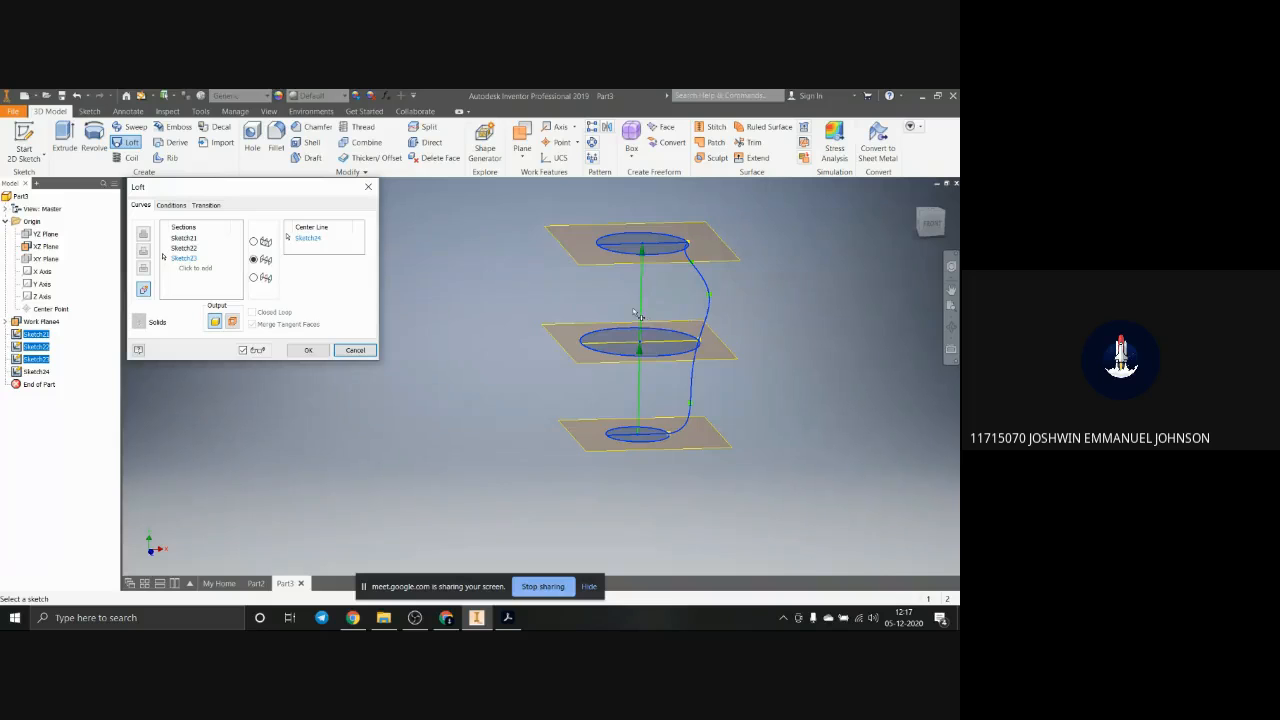
left_click(320, 353)
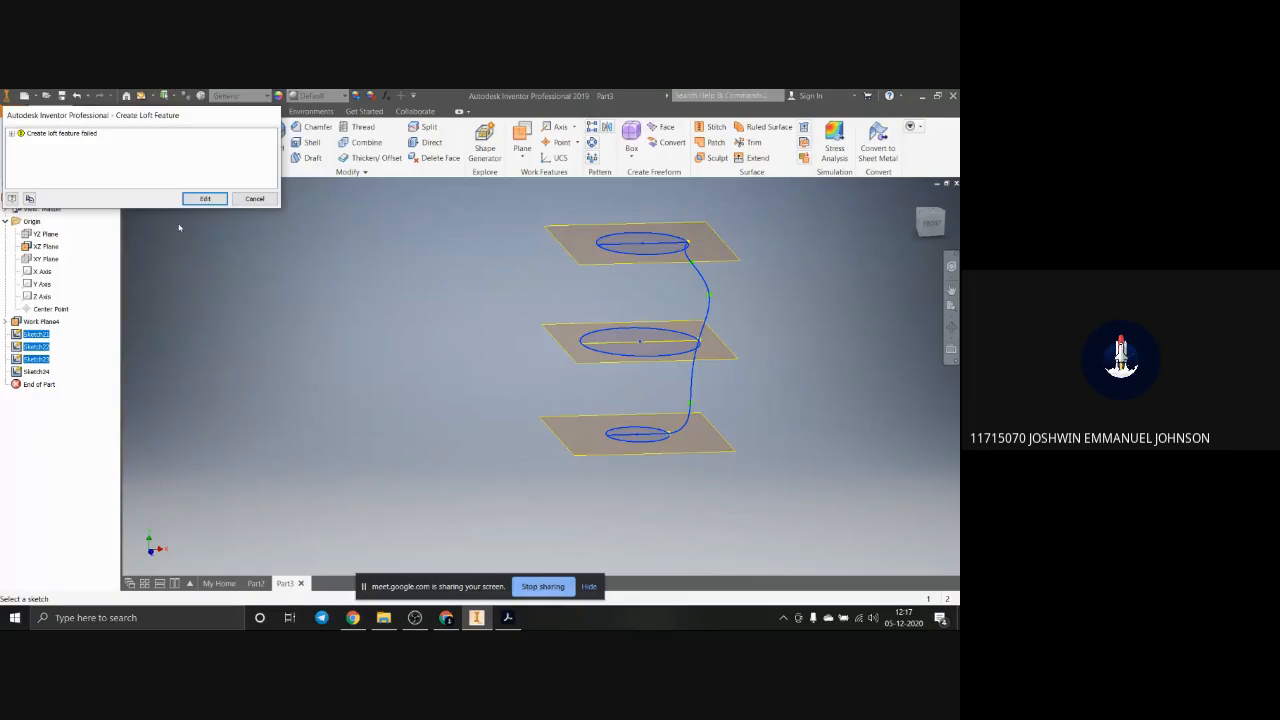
left_click(270, 200)
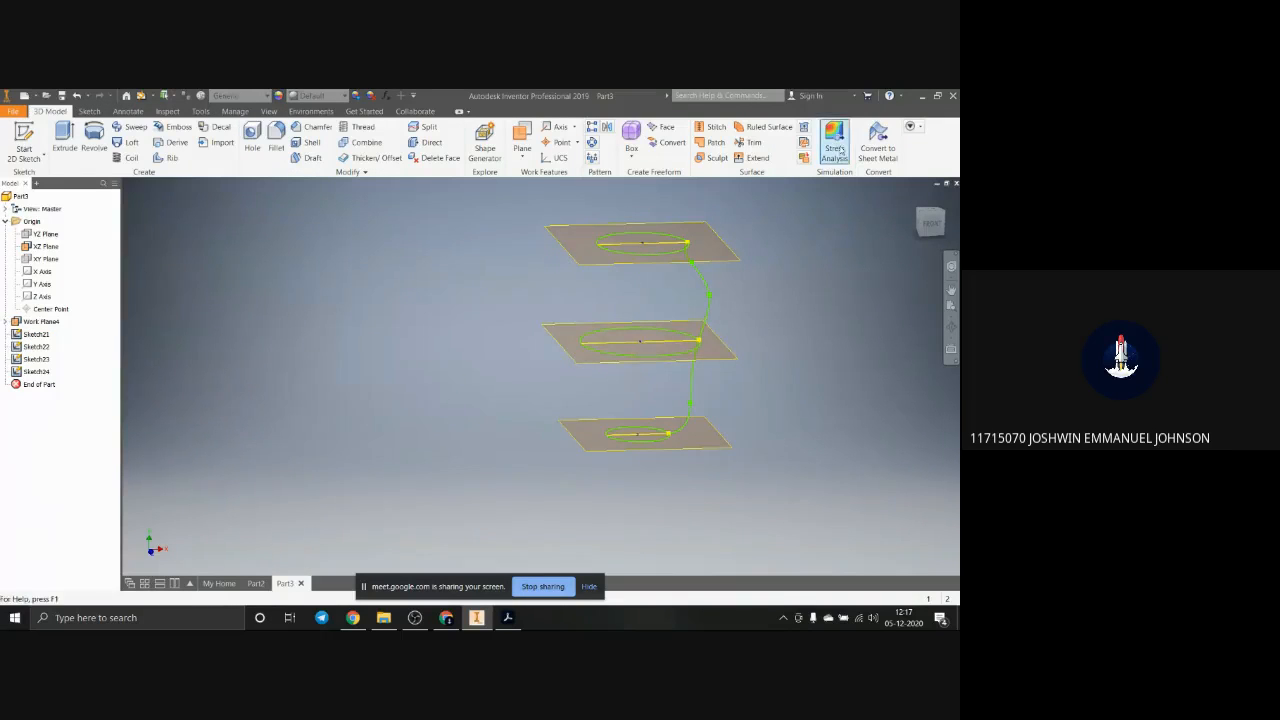
Step: Examine how the side-profile spline meets the three circles in the isometric home view
left_click(708, 308)
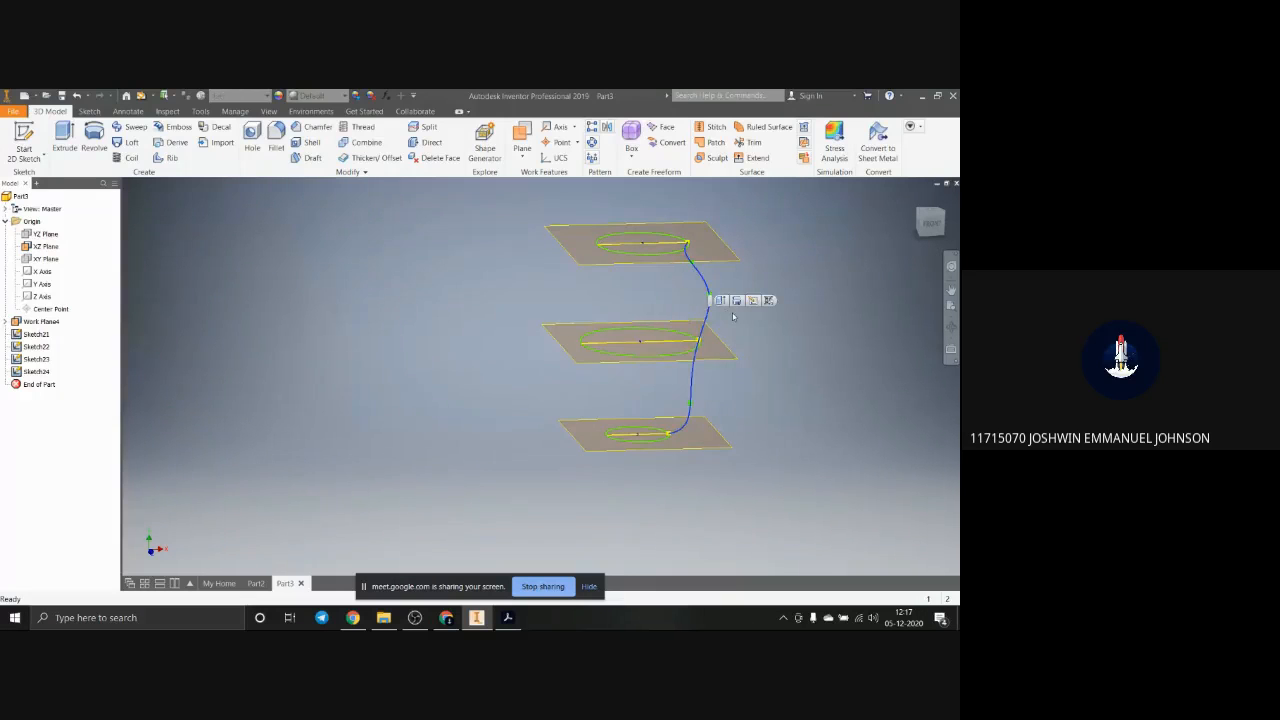
left_click(732, 319)
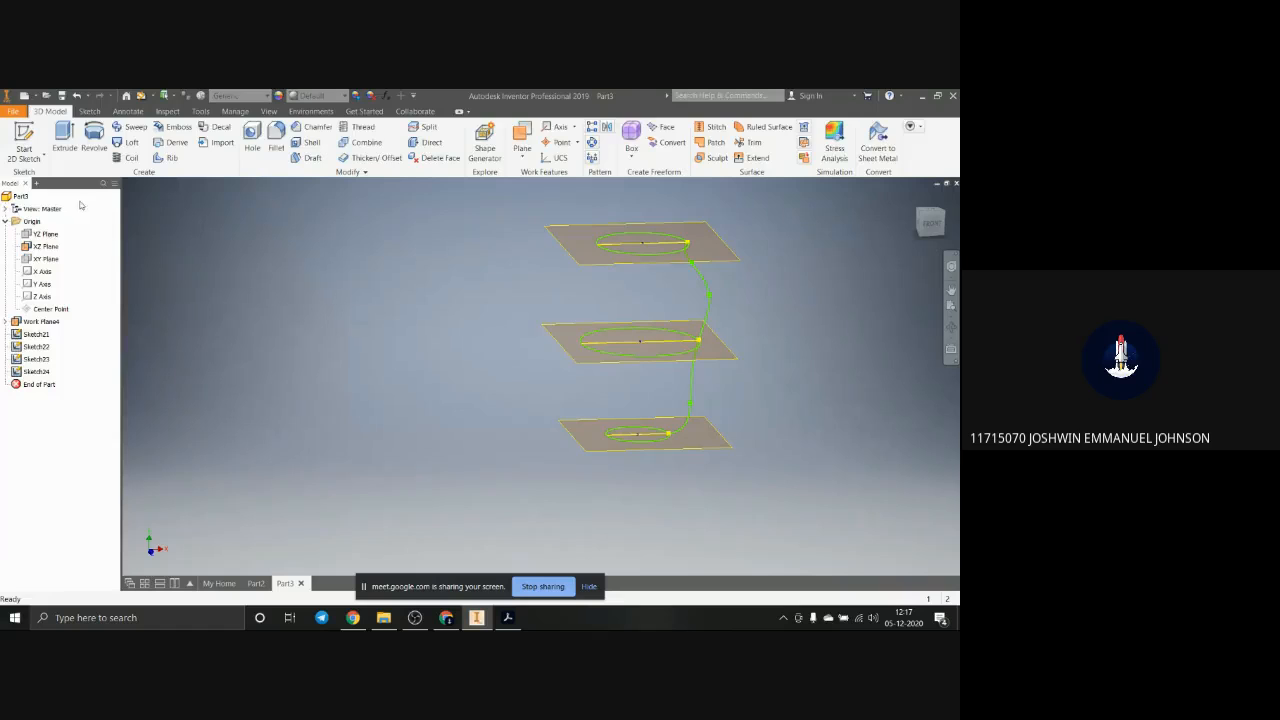
left_click(721, 150)
left_click(710, 298)
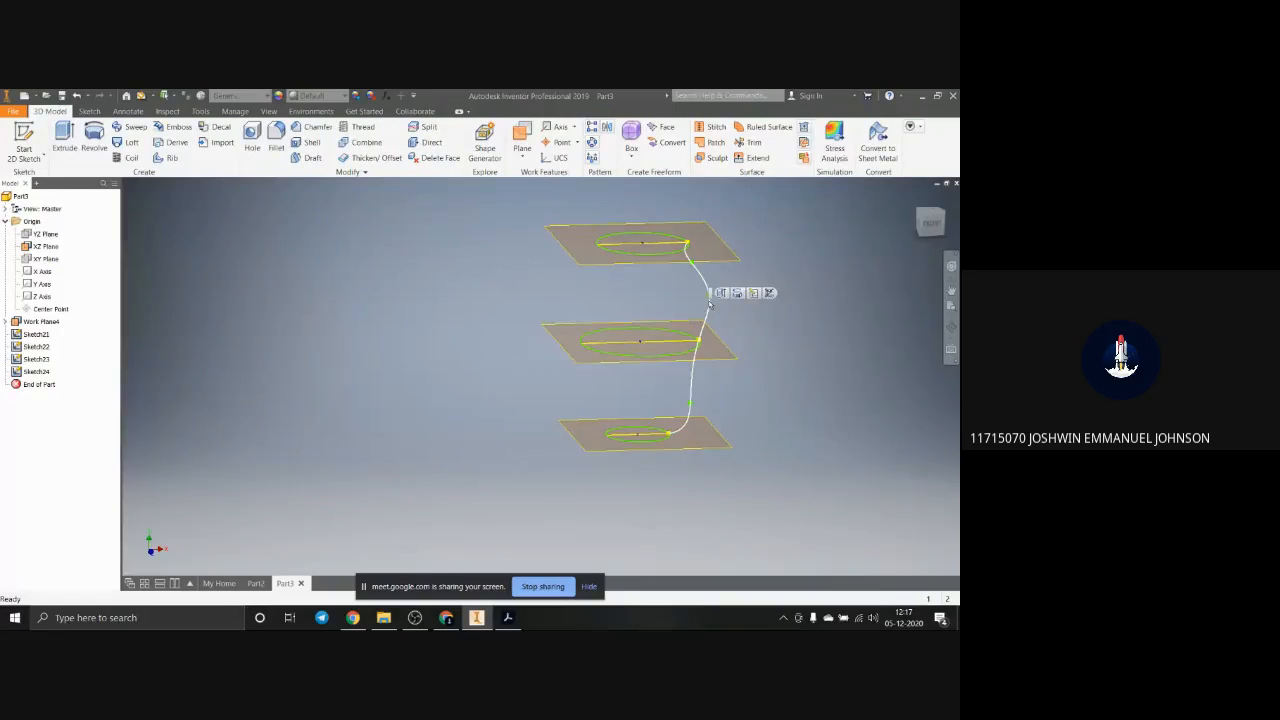
left_click(740, 334)
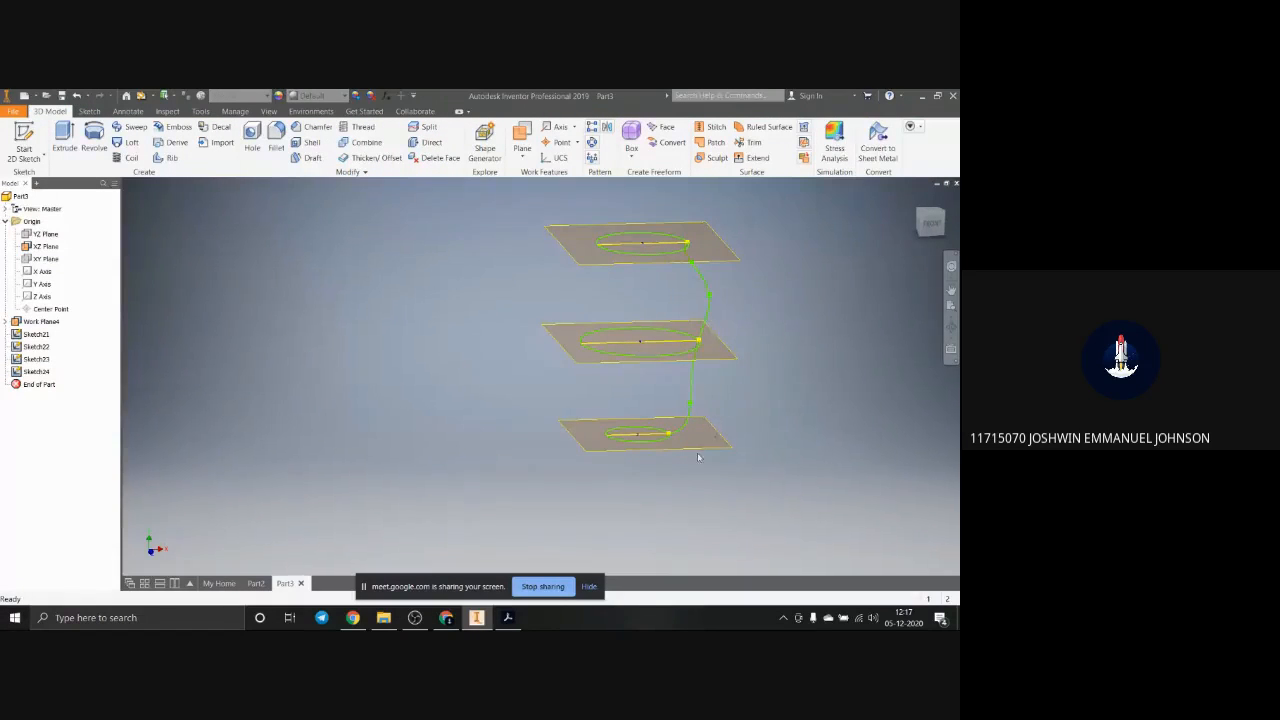
left_click(914, 198)
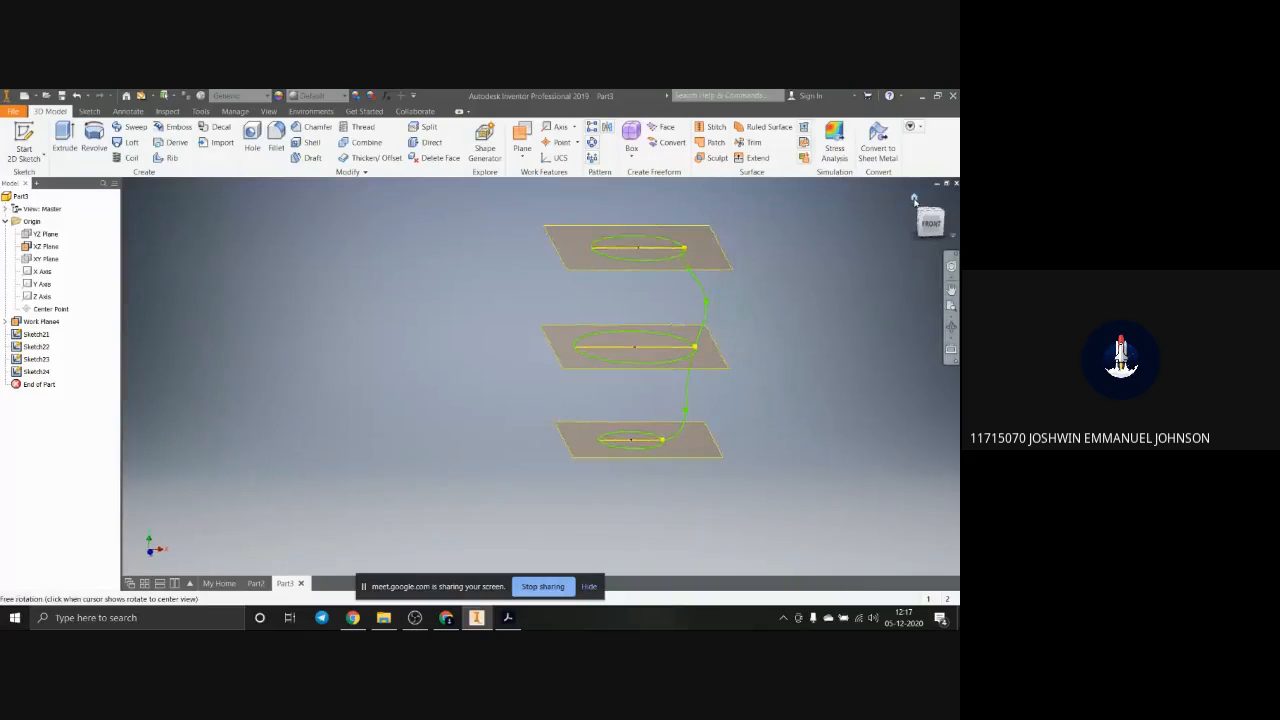
left_click(605, 447)
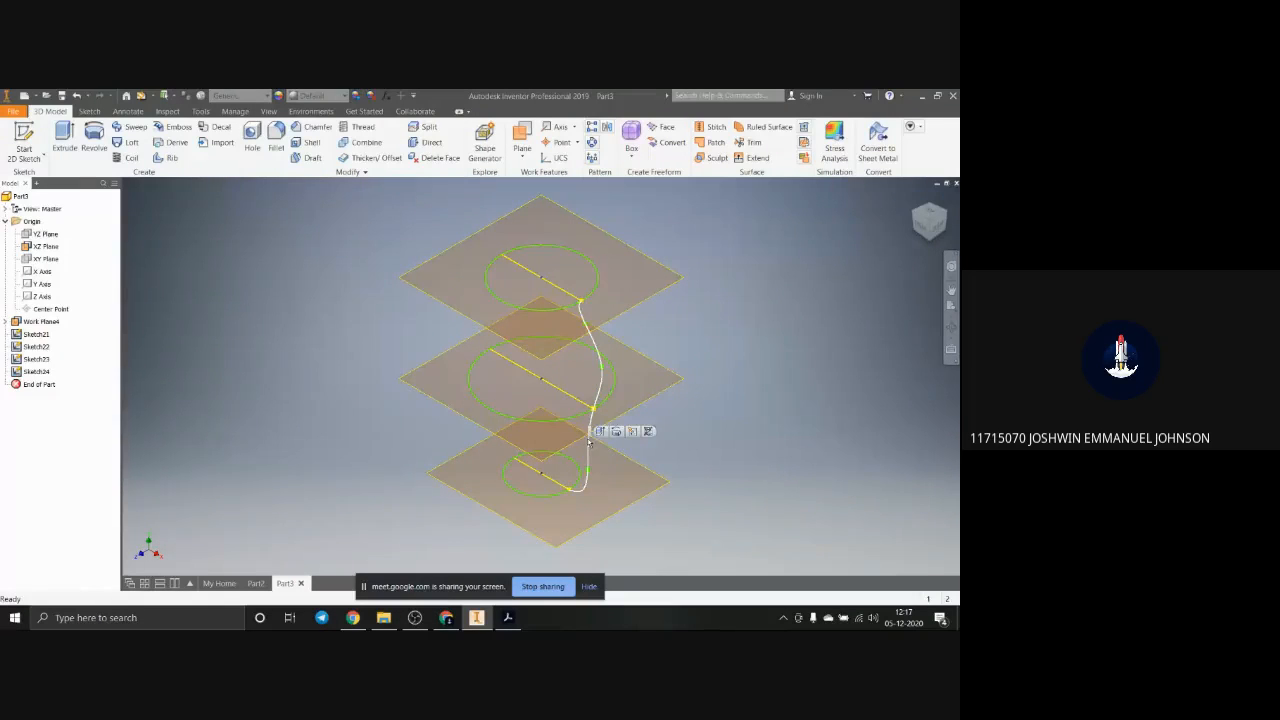
left_click(579, 312)
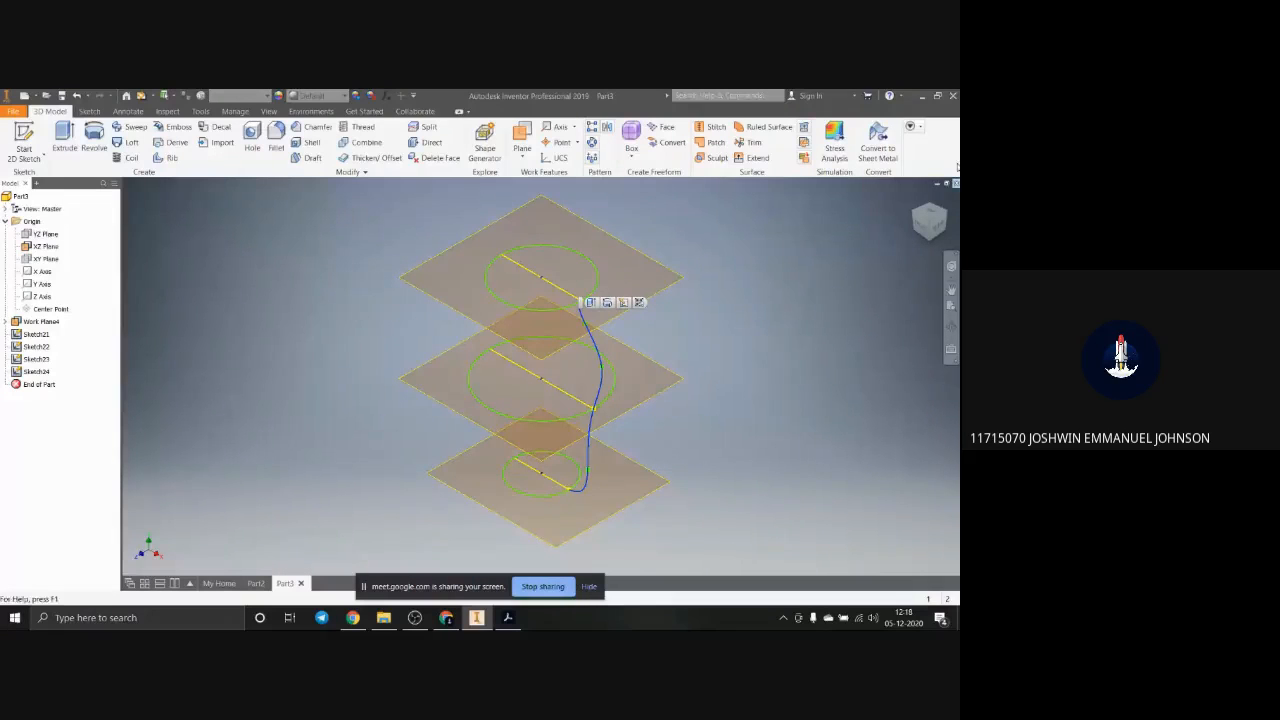
key("Escape")
scroll(449, 355, "down", 5)
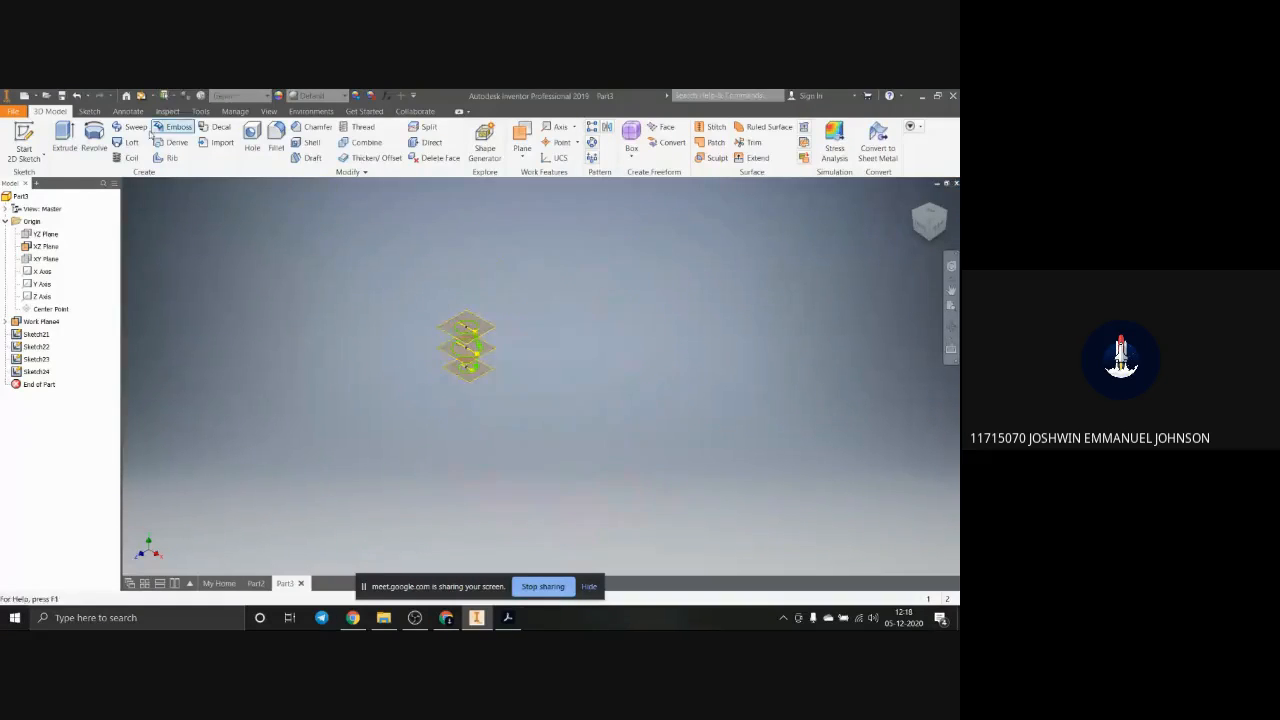
Step: Start a new sketch on the YZ plane and draw a two-point rectangle beside the projected circle lines
left_click(64, 140)
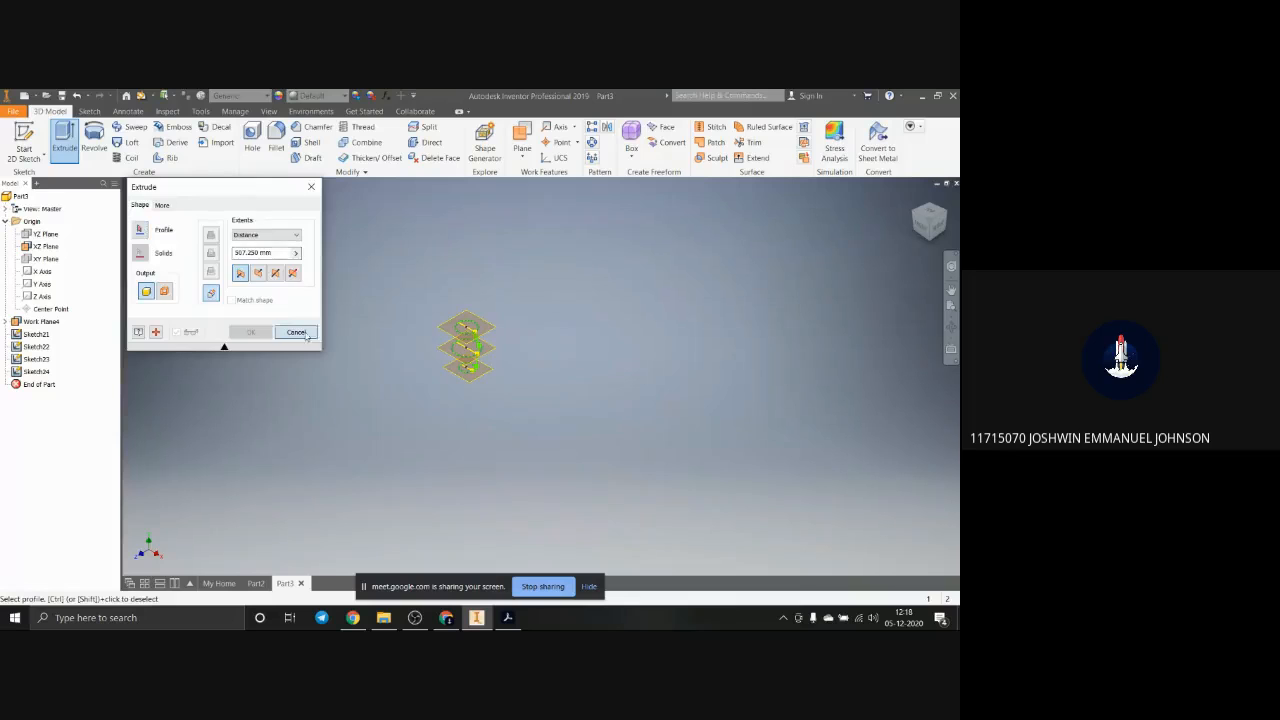
left_click(296, 332)
left_click(45, 233)
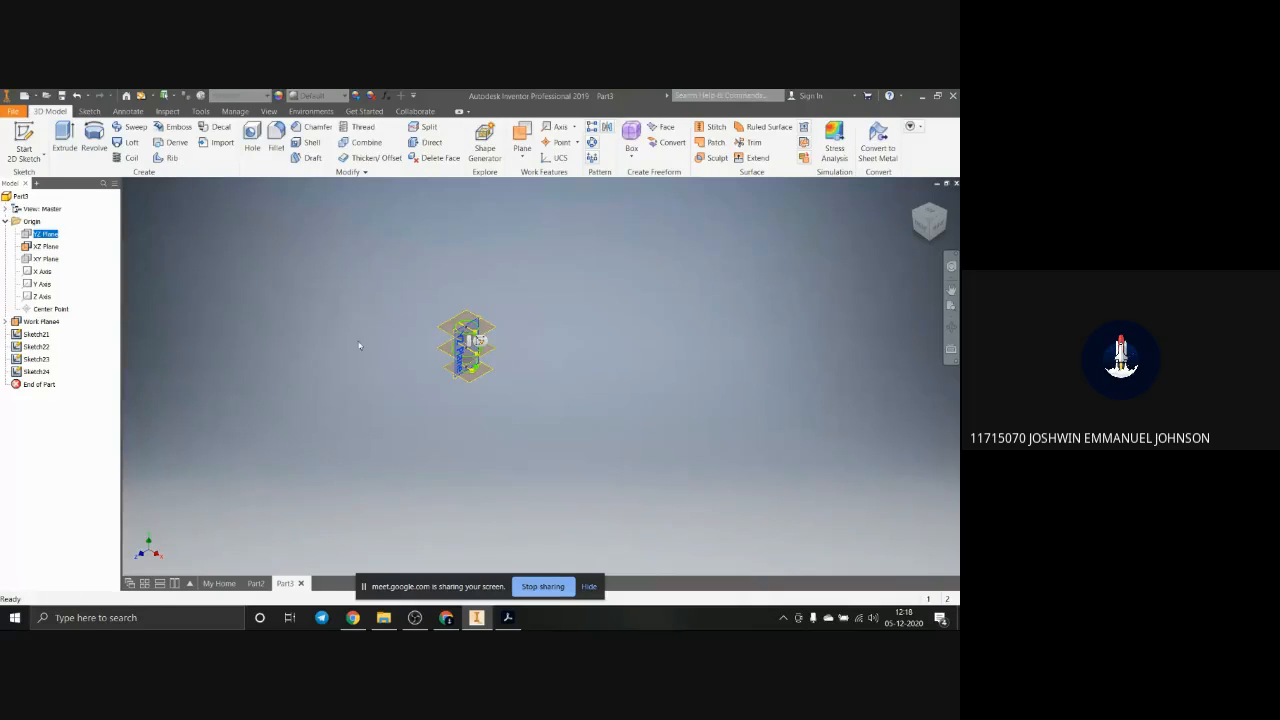
key("s")
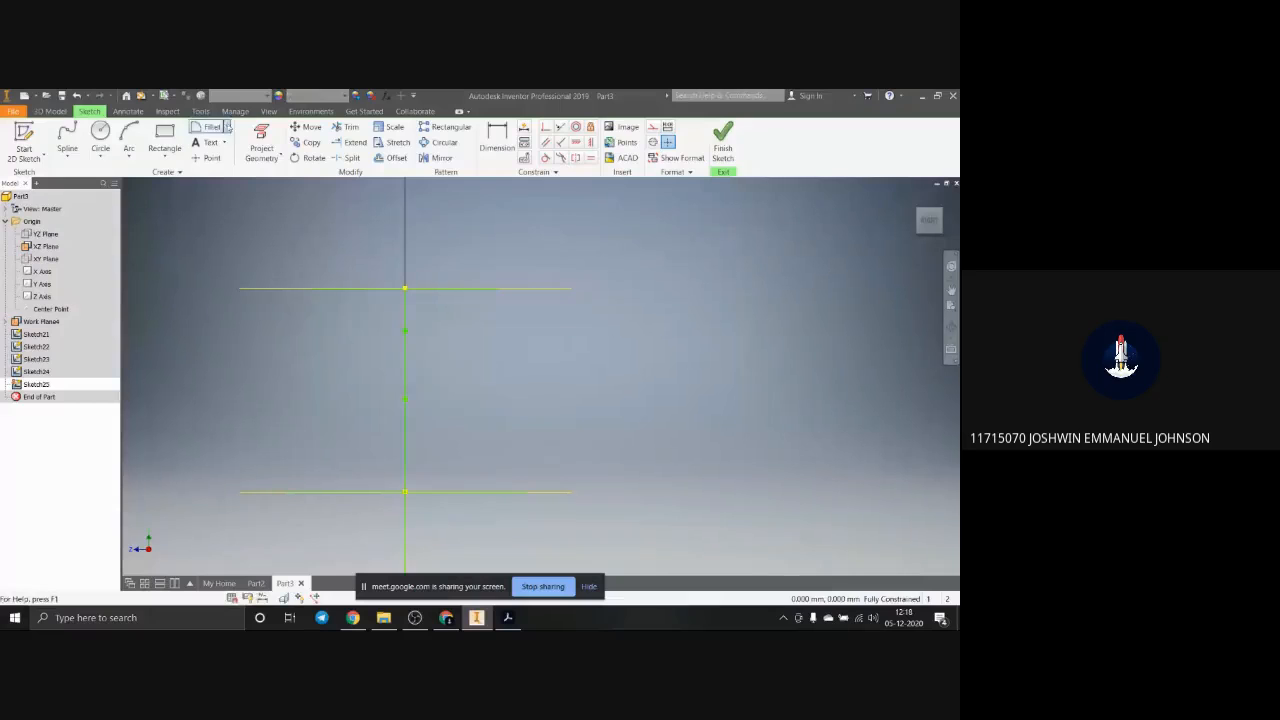
left_click(165, 135)
left_click(463, 334)
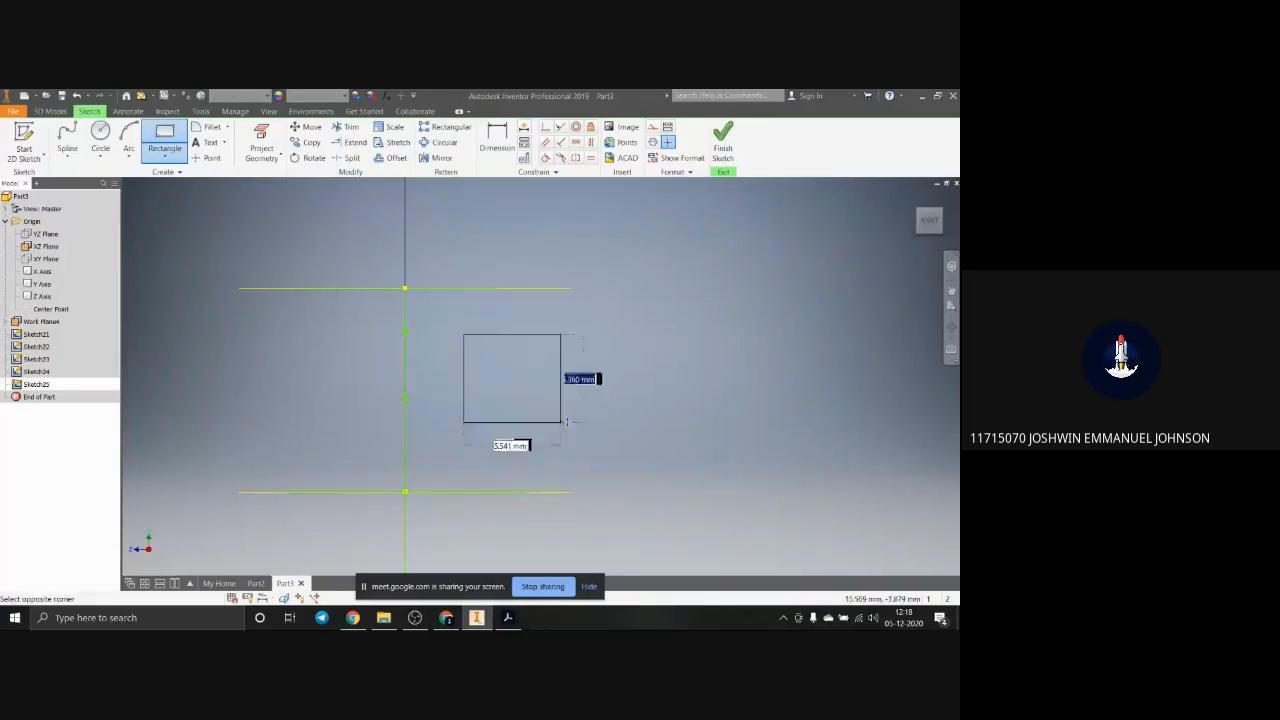
left_click(744, 462)
key("Escape")
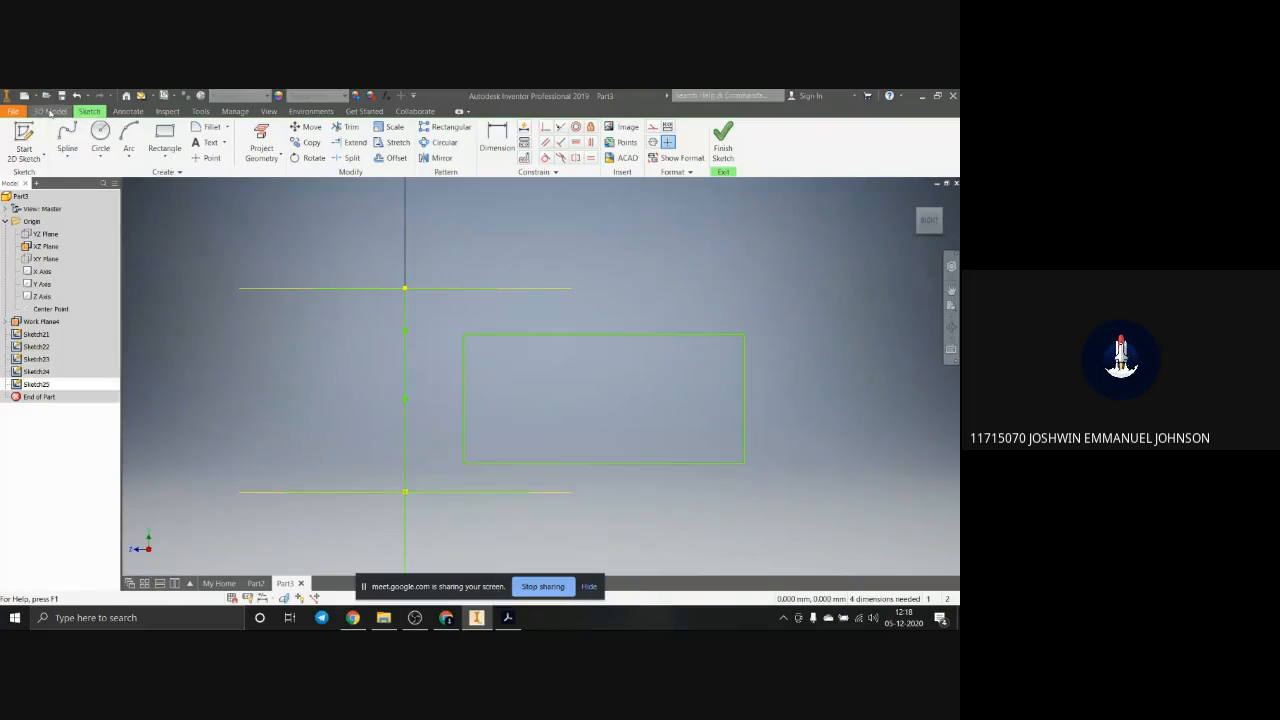
left_click(165, 137)
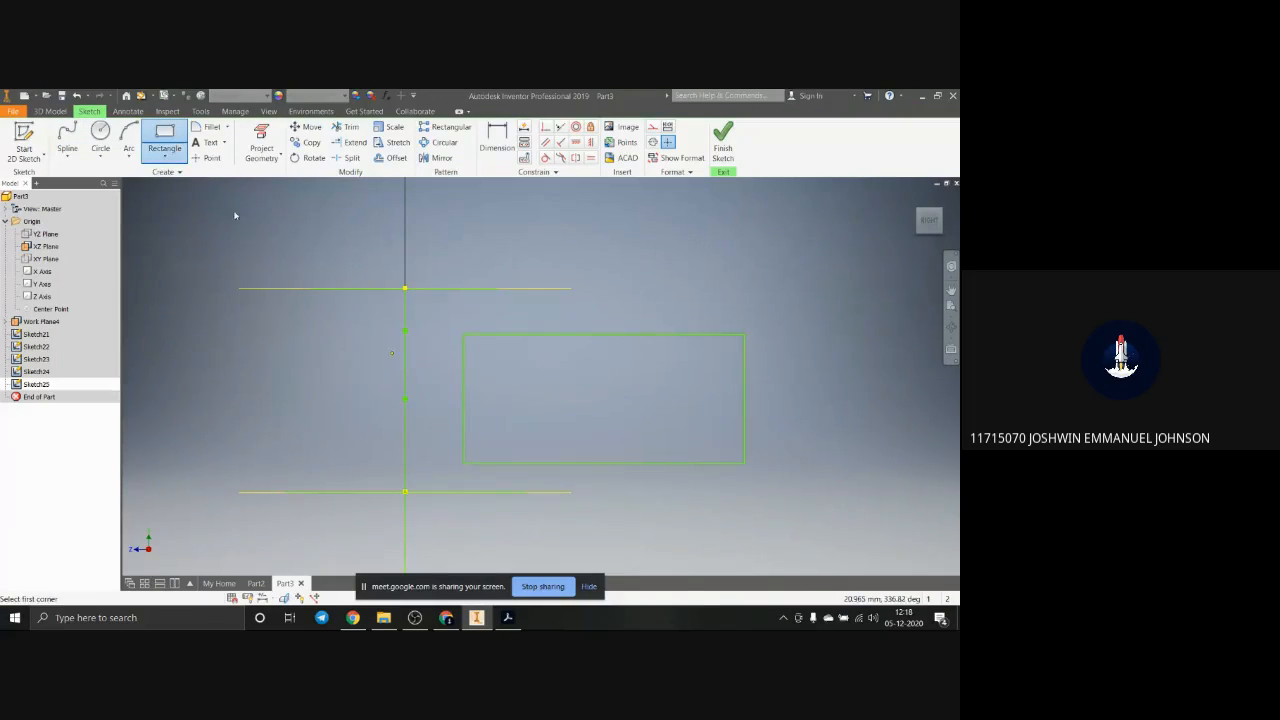
Step: Finish the sketch and extrude the rectangle 47.250 mm into a solid block
left_click(50, 111)
left_click(64, 138)
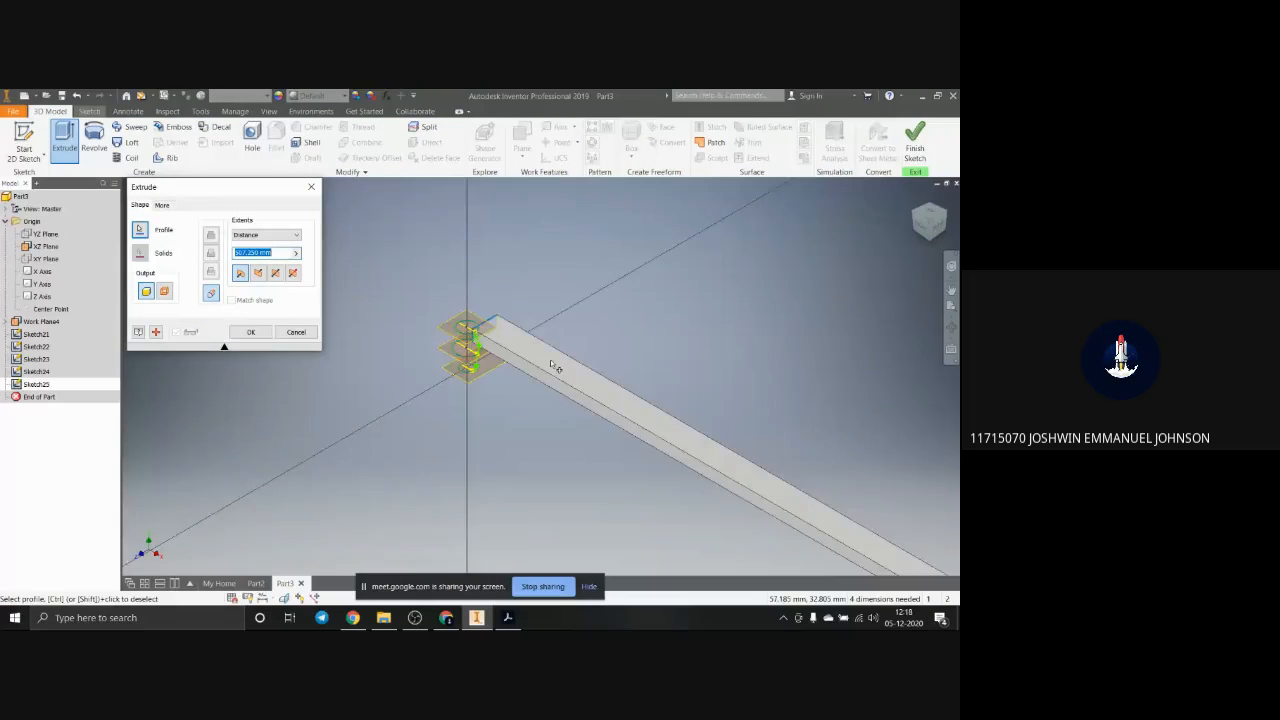
scroll(556, 367, "down", 4)
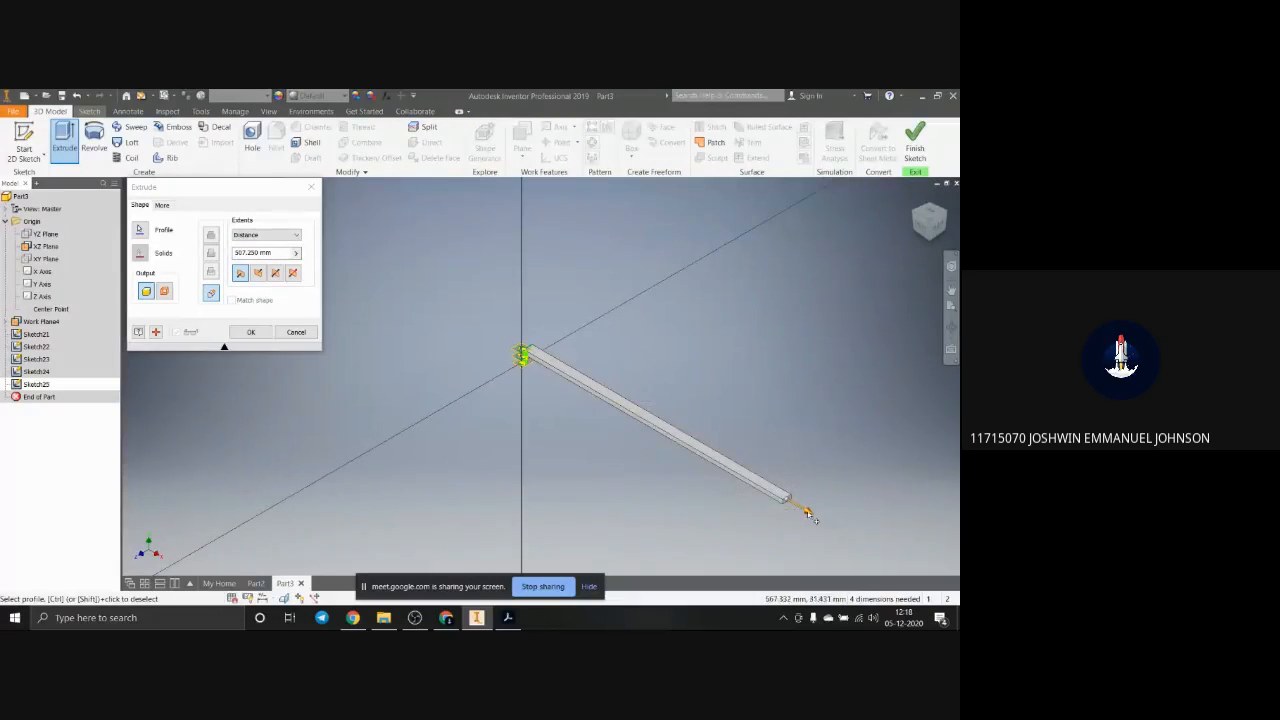
left_click_drag(808, 514, 572, 374)
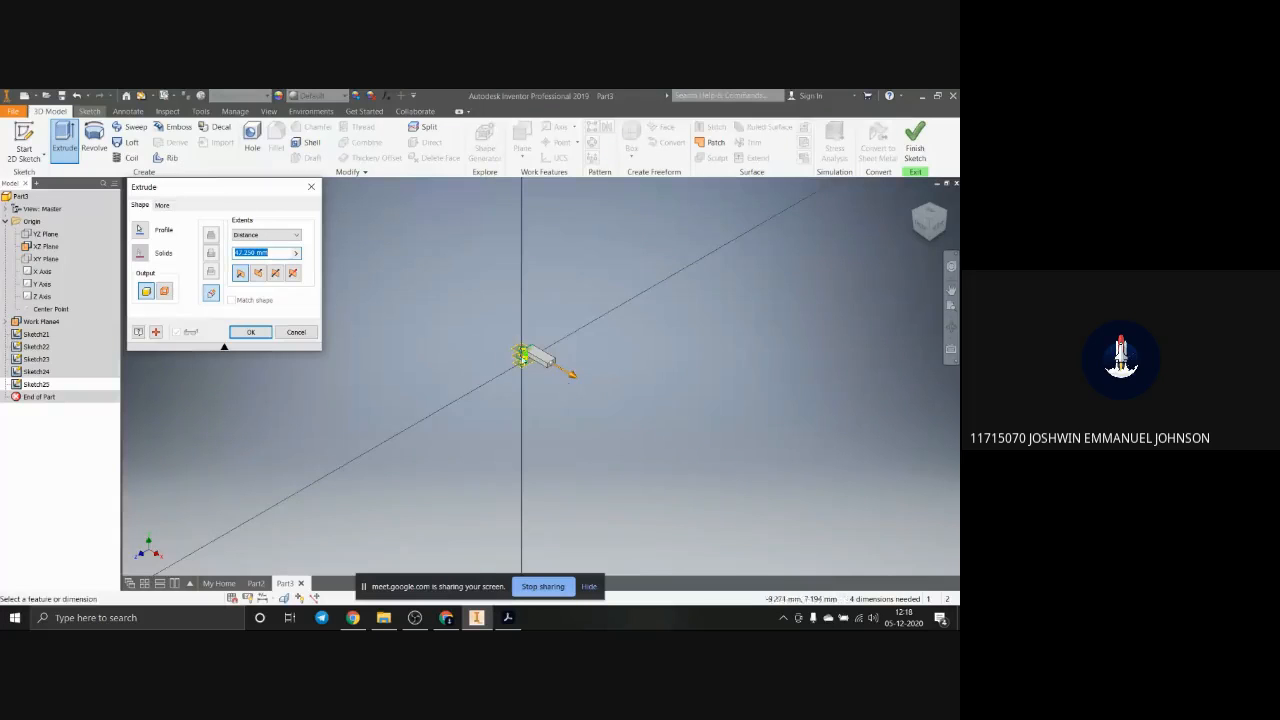
scroll(522, 359, "up", 6)
left_click(915, 143)
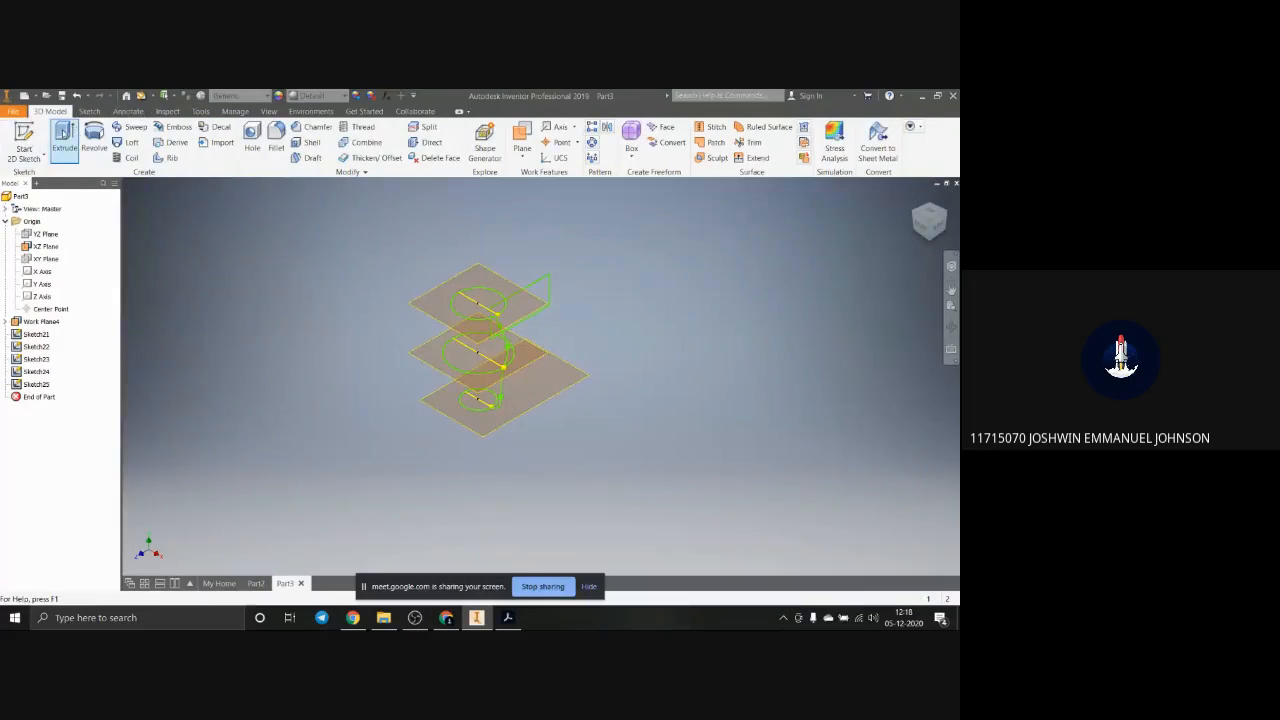
left_click(63, 133)
left_click(575, 307)
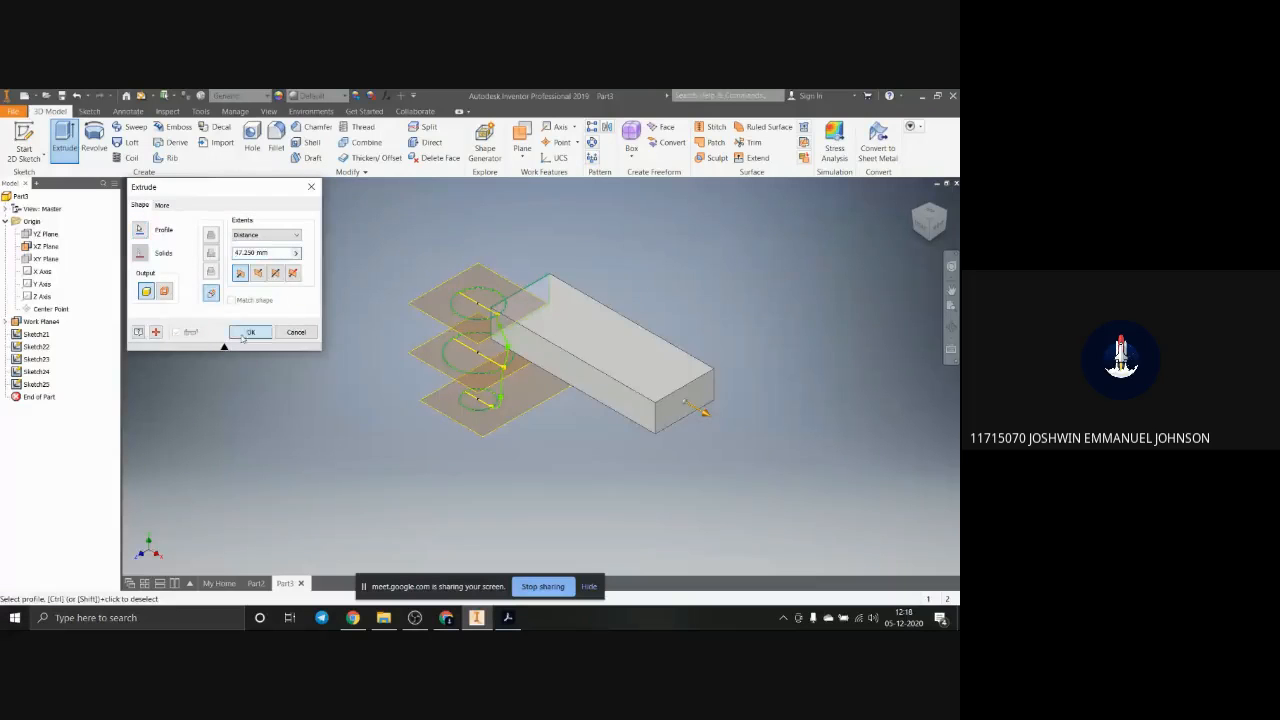
left_click(244, 335)
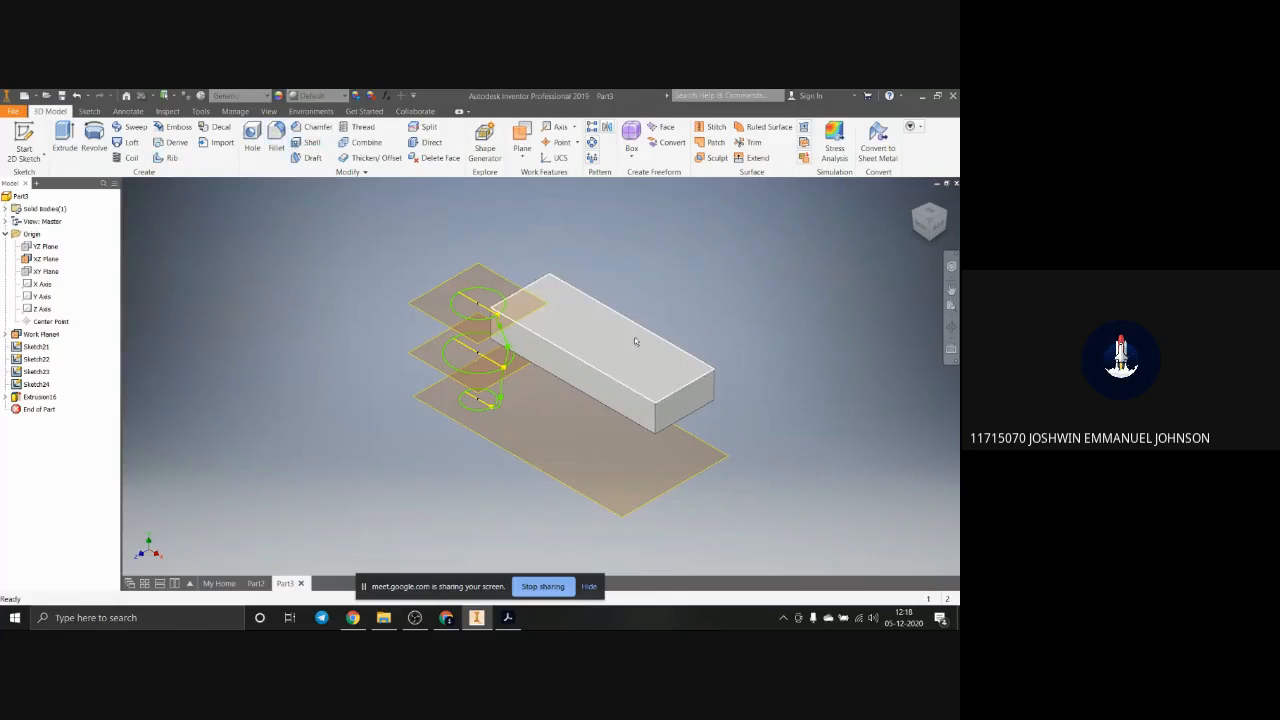
scroll(643, 331, "up", 5)
scroll(643, 331, "down", 2)
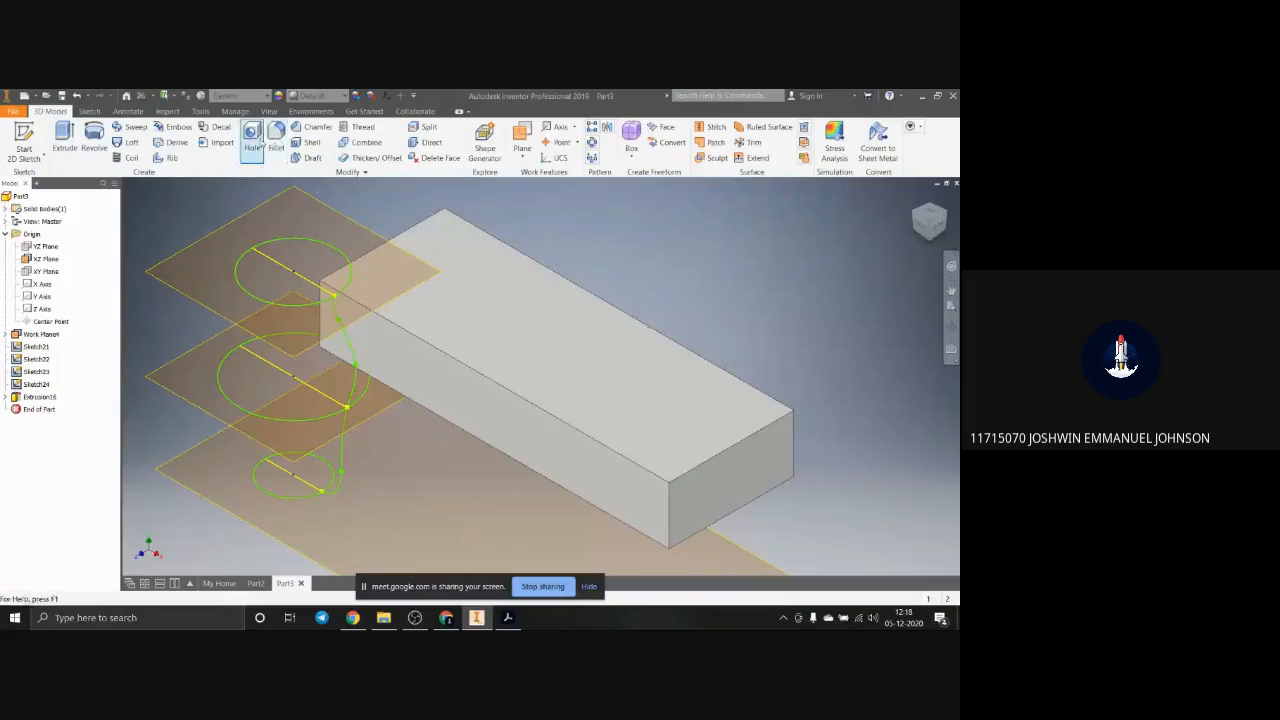
left_click(255, 140)
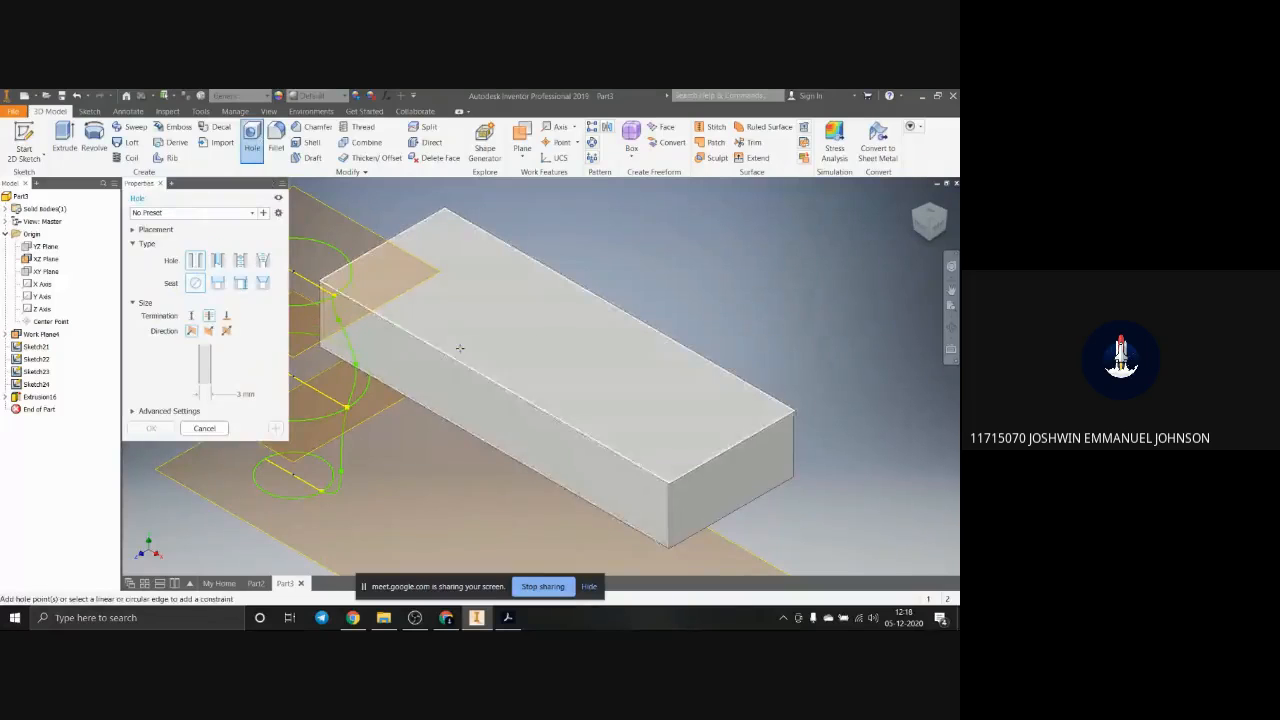
left_click(280, 186)
left_click(160, 184)
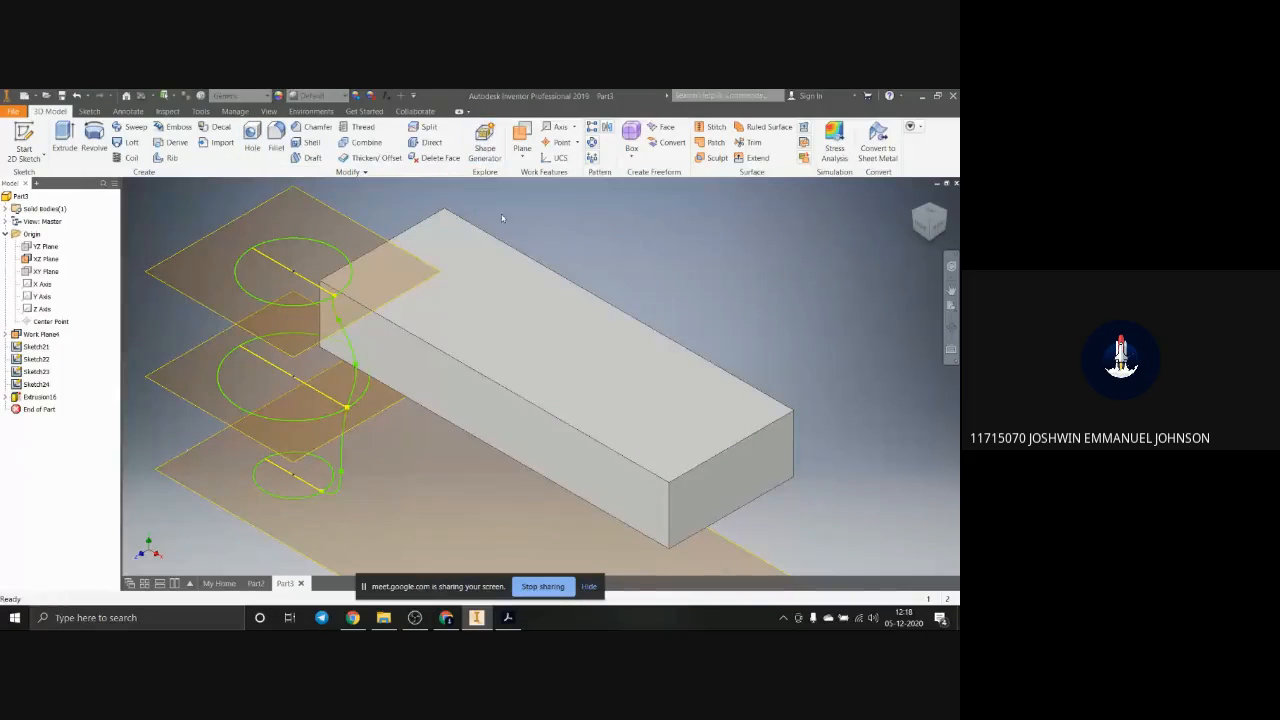
Step: Sketch a single point near the middle of the block's upper face, at about X 24.3 mm, Y 10.5 mm, and finish the sketch
left_click(522, 318)
left_click(540, 306)
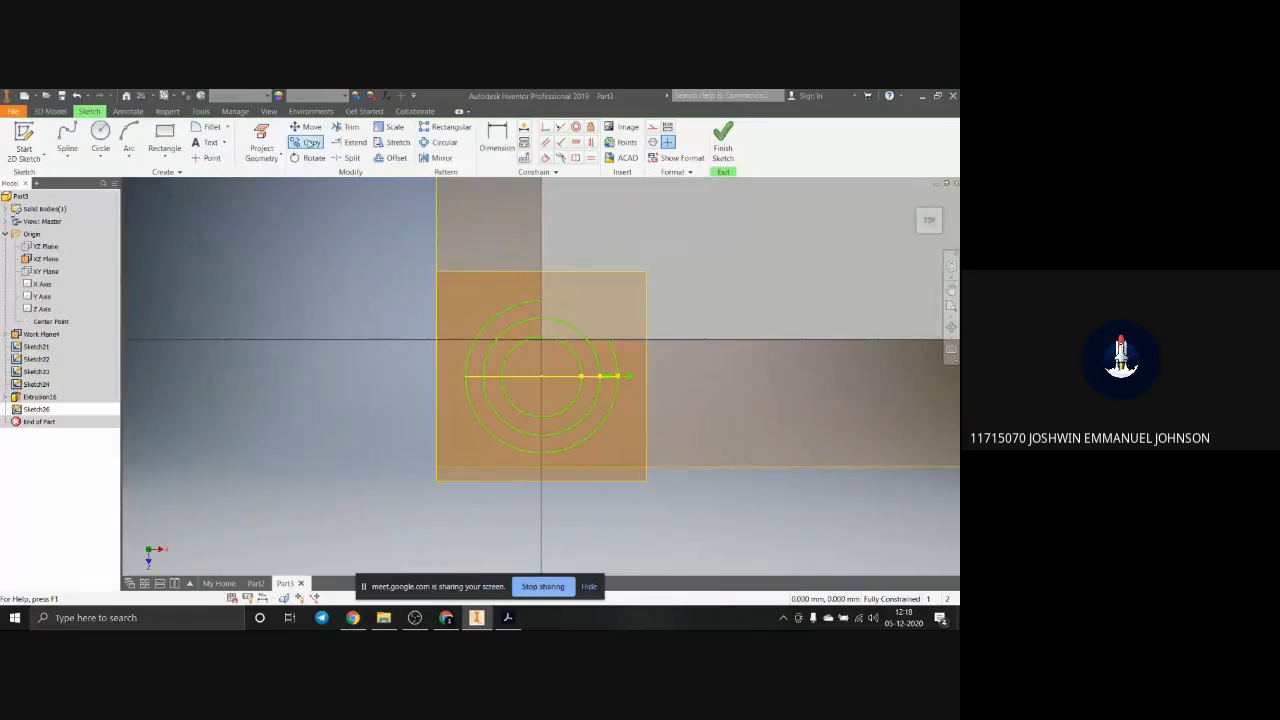
left_click(222, 157)
scroll(800, 297, "up", 5)
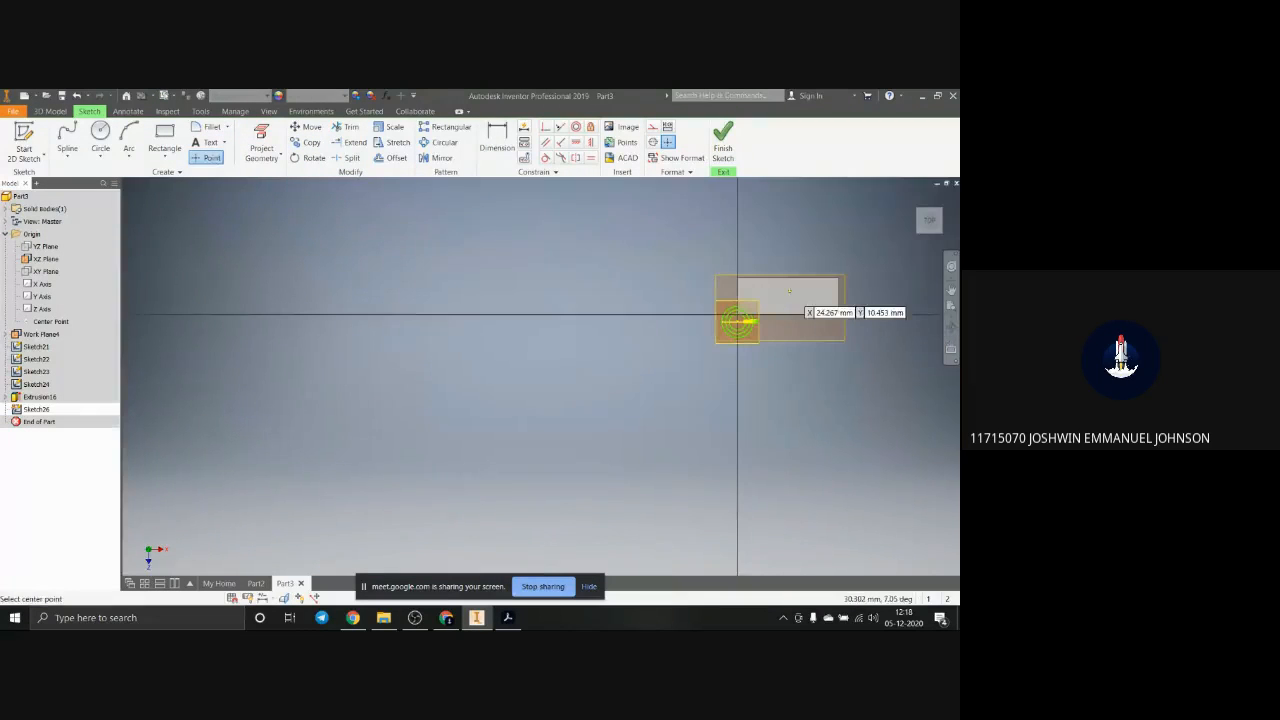
left_click(722, 135)
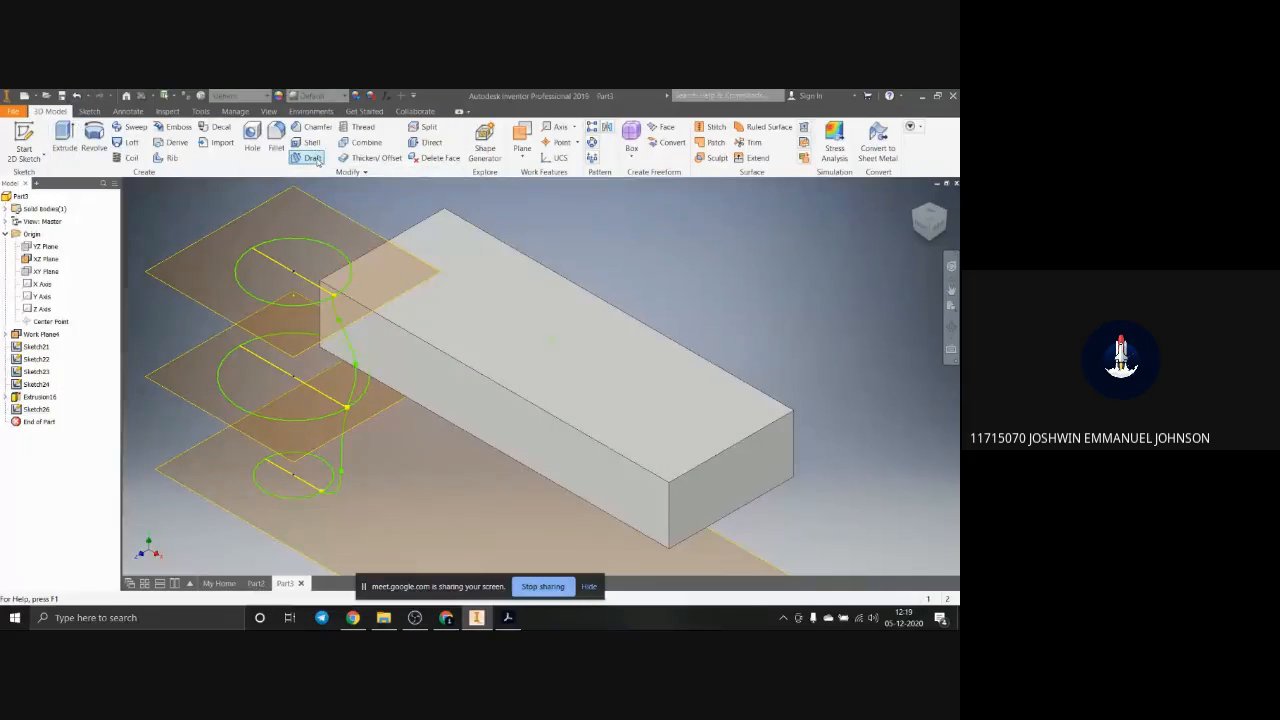
Step: Create a simple 3 mm hole through the block at the sketched point
left_click(252, 138)
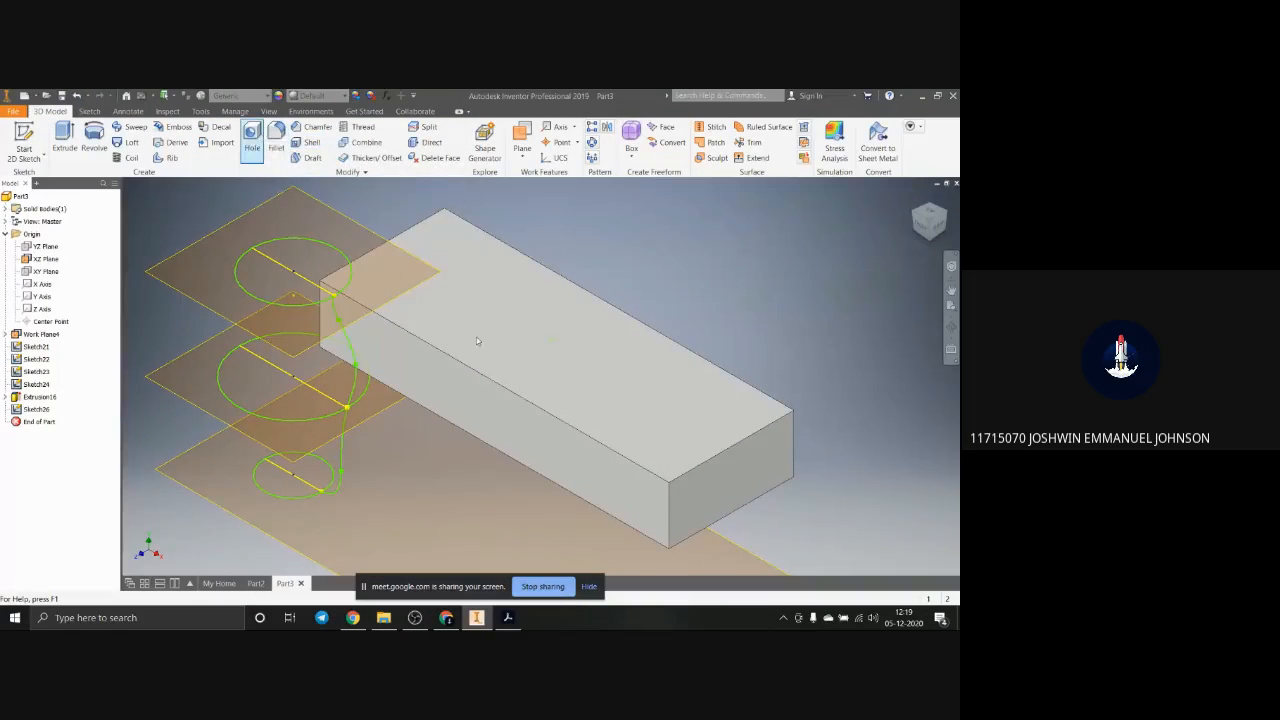
left_click(552, 338)
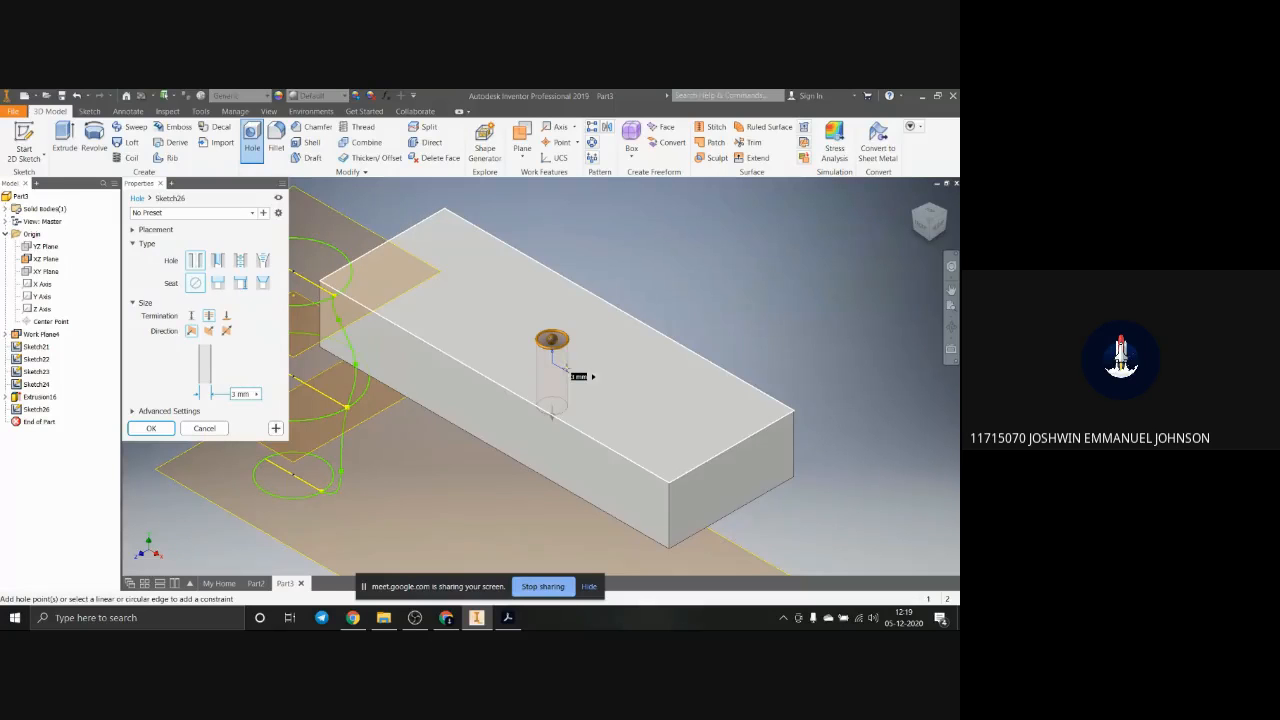
left_click(150, 429)
scroll(609, 343, "up", 3)
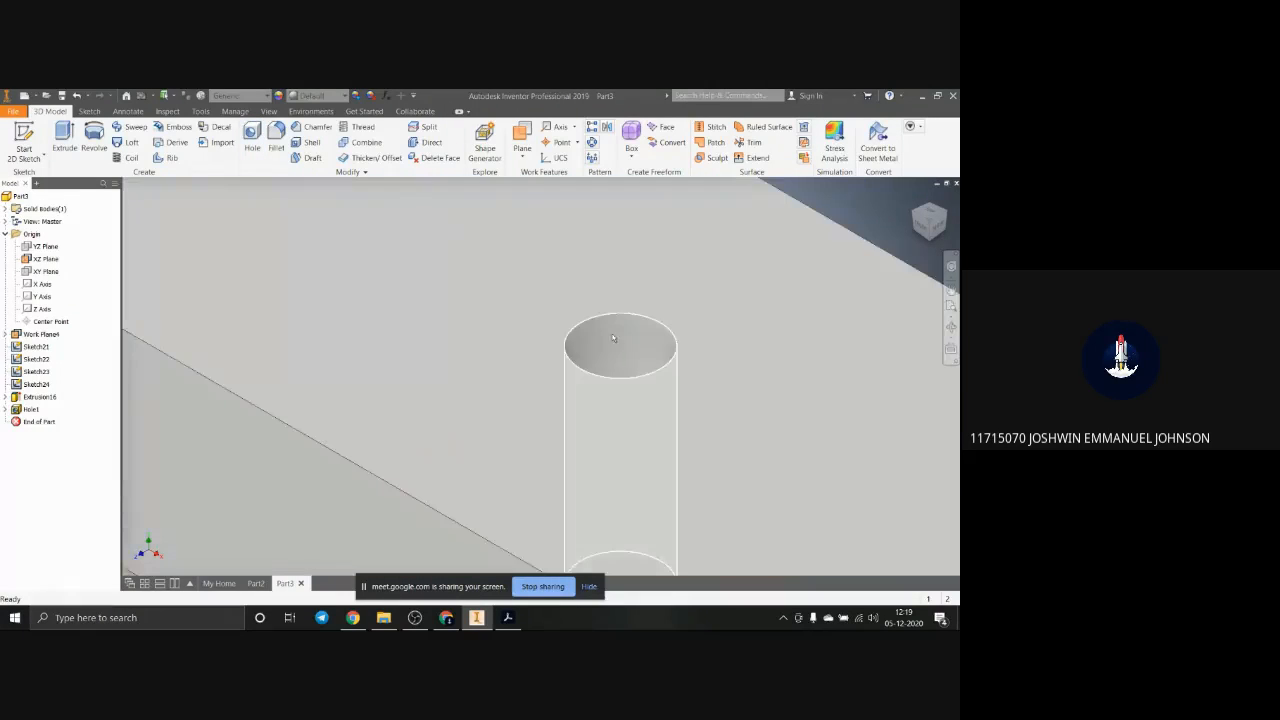
scroll(631, 364, "down", 2)
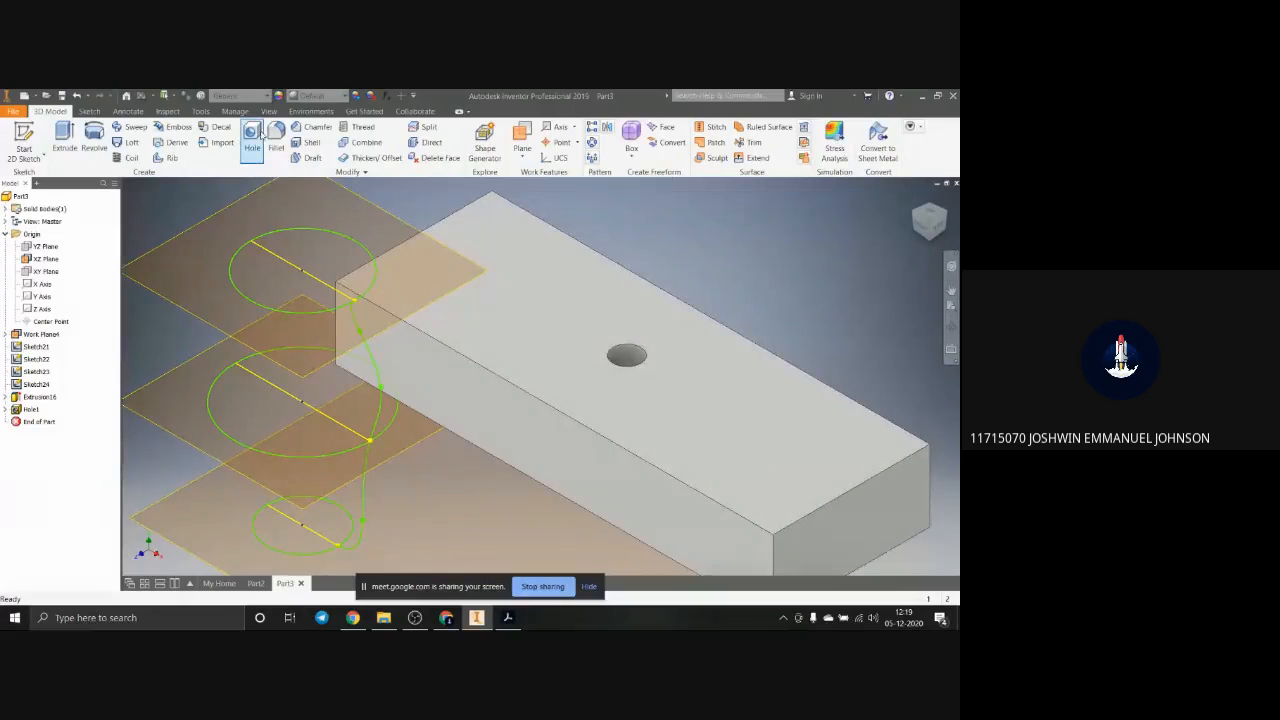
Step: Apply a full-length right-hand ANSI Metric M Profile thread, M3x0.5, to the hole's inner face
left_click(358, 127)
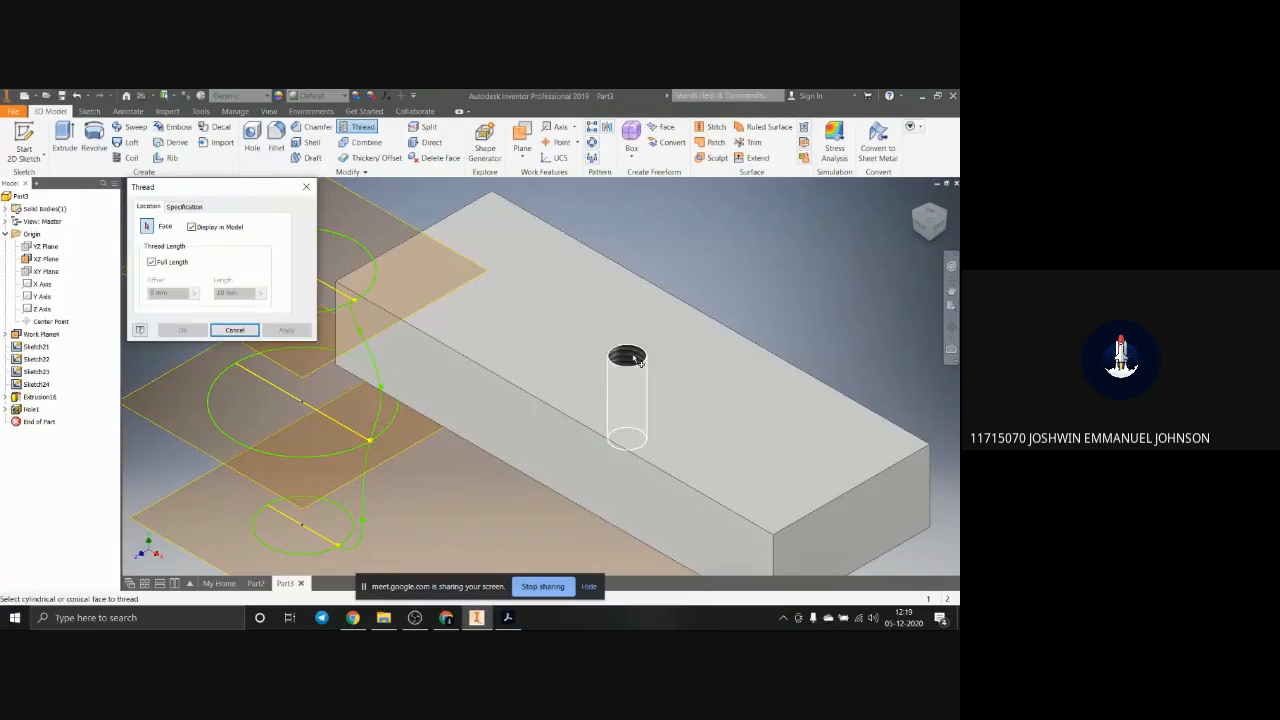
left_click(634, 360)
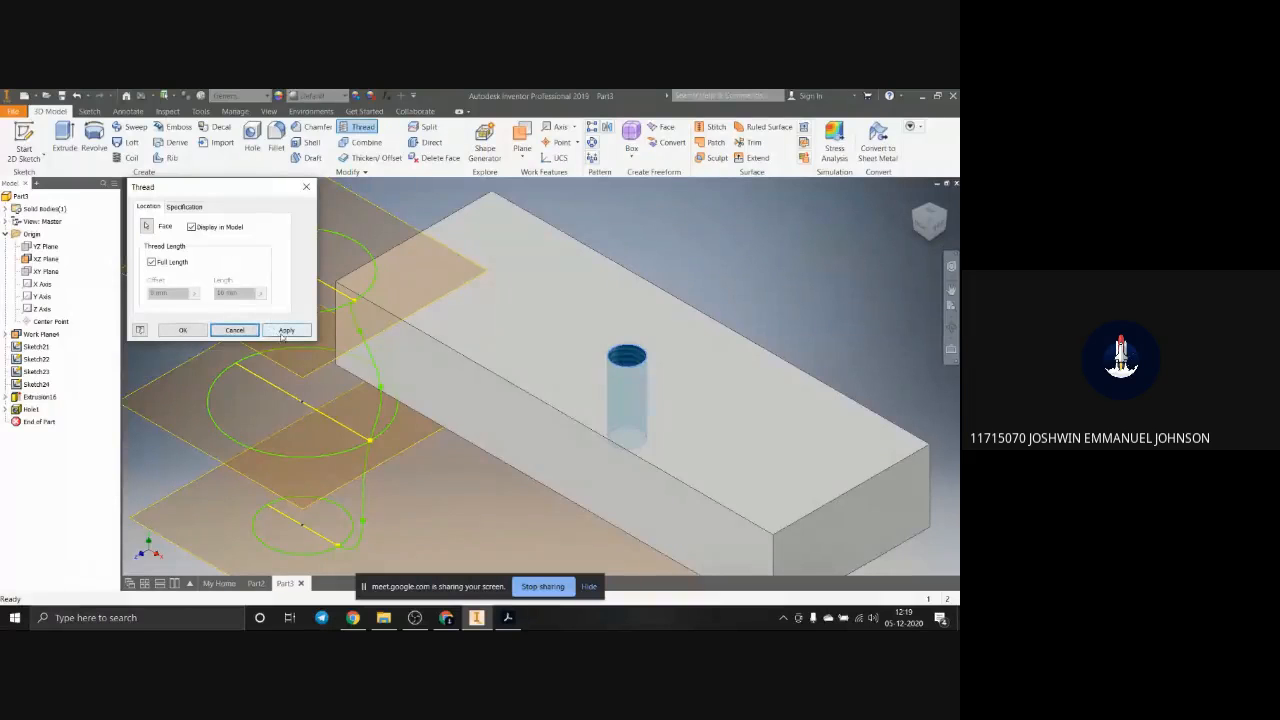
left_click(184, 206)
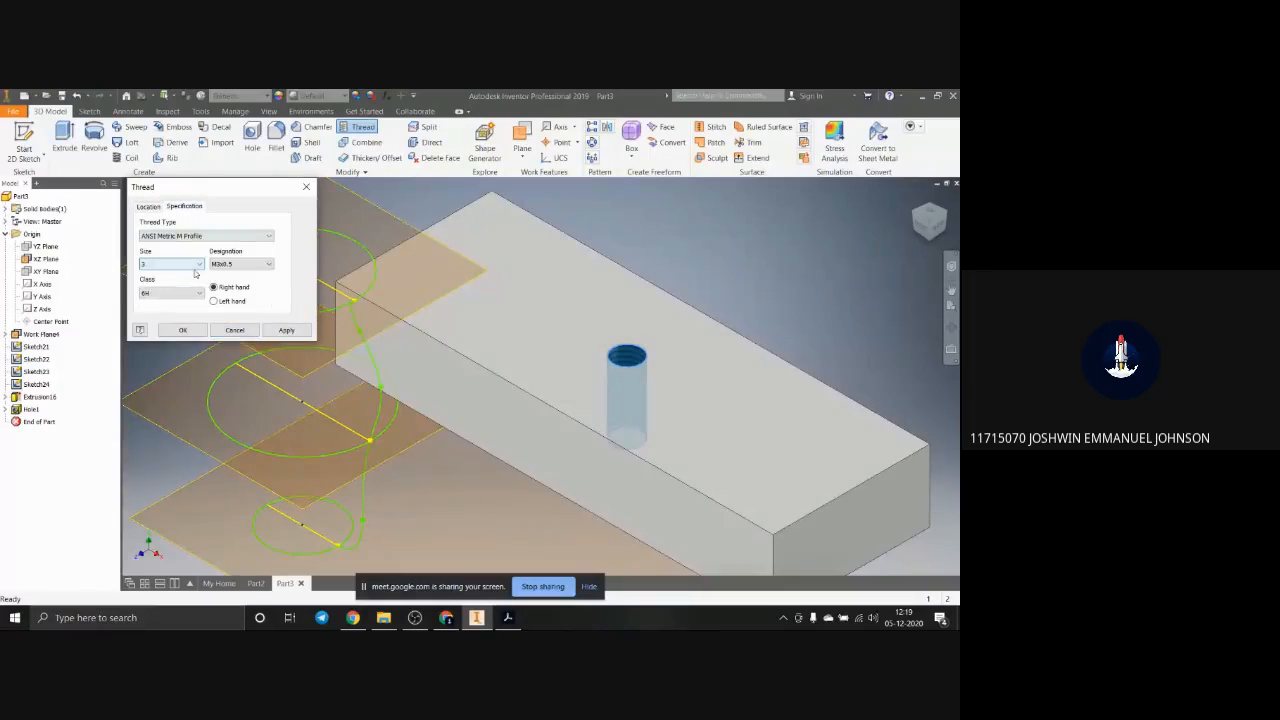
left_click(286, 330)
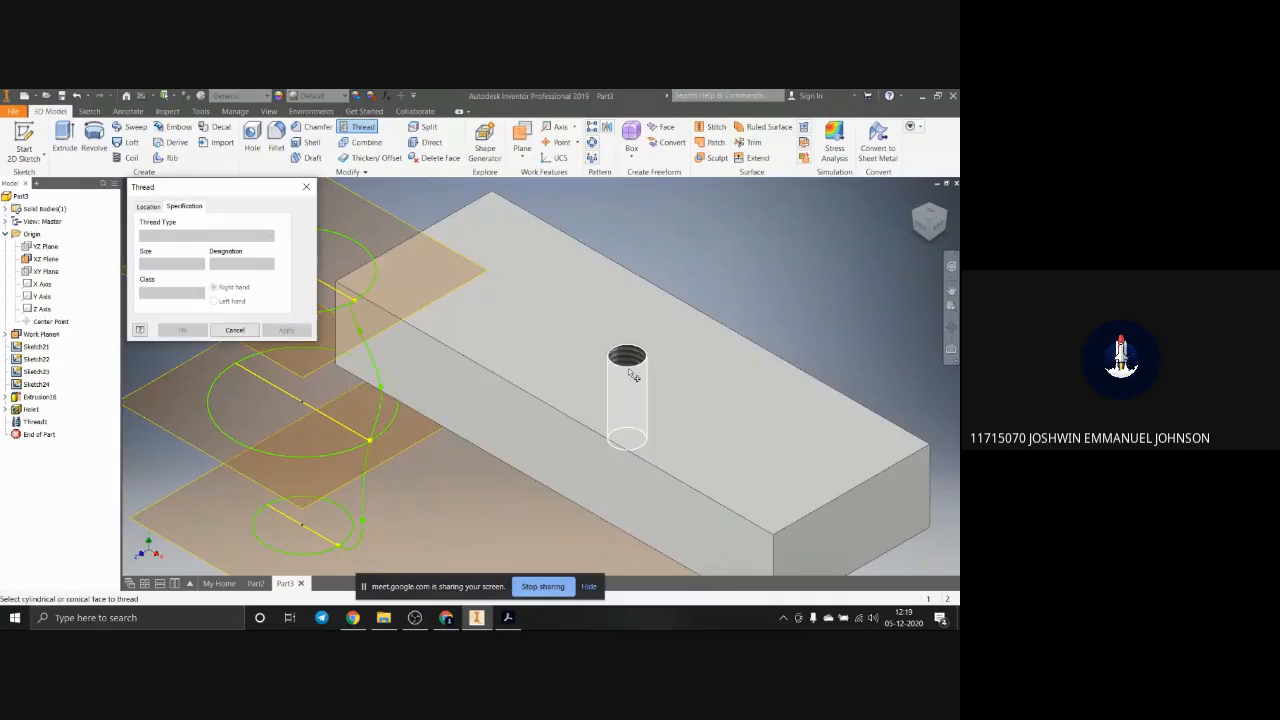
scroll(632, 374, "up", 8)
scroll(635, 376, "down", 4)
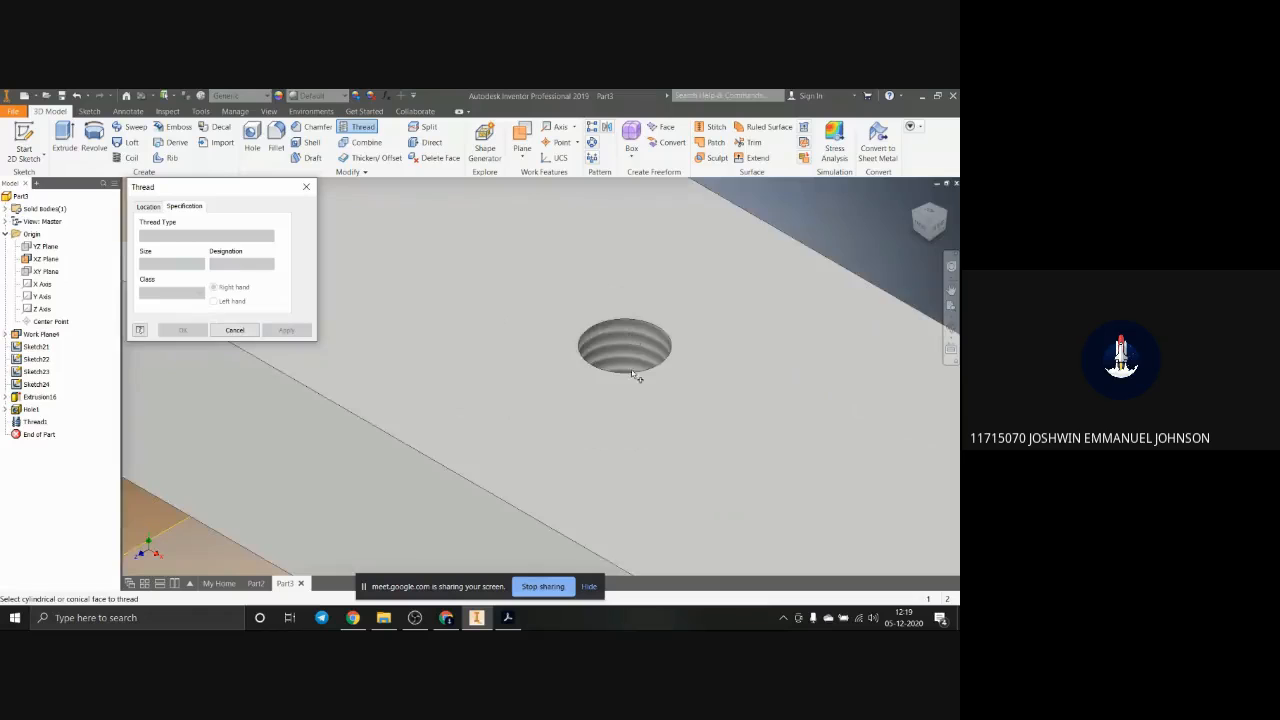
scroll(632, 374, "down", 5)
key("Escape")
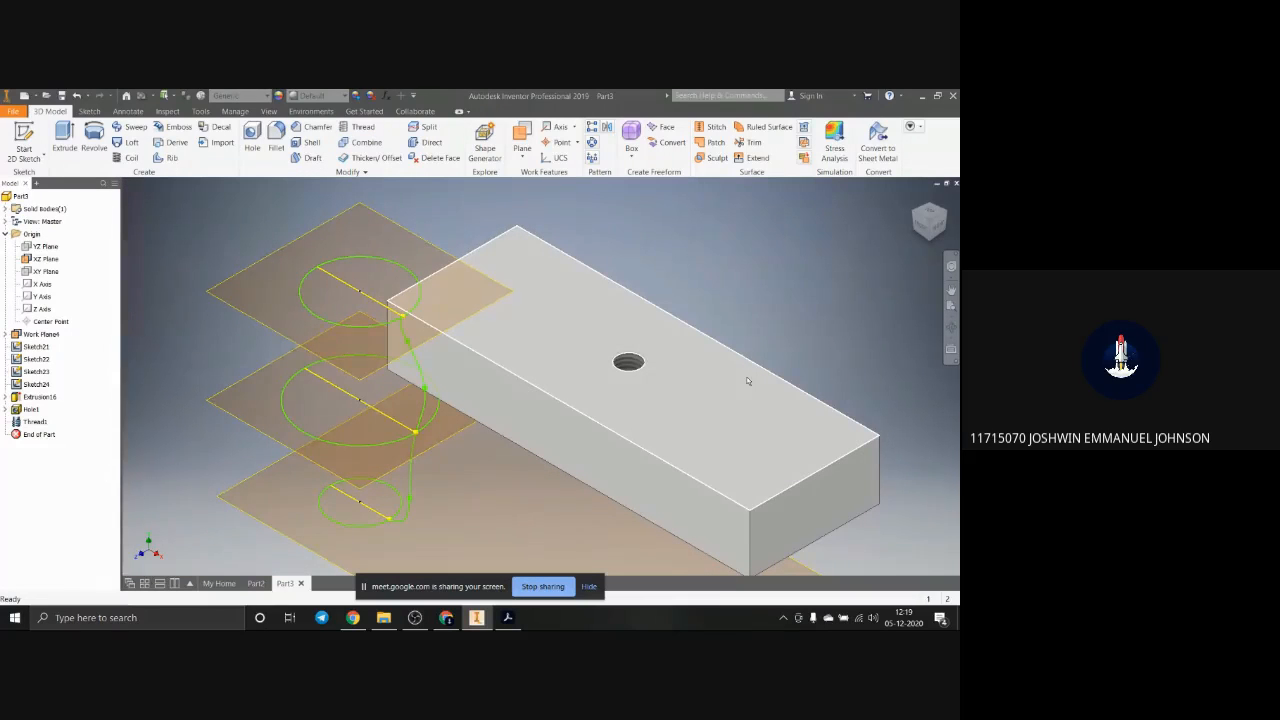
Step: Minimise Inventor, open New folder on the desktop and open Assem2.SLDASM in SOLIDWORKS
mouse_move(746, 376)
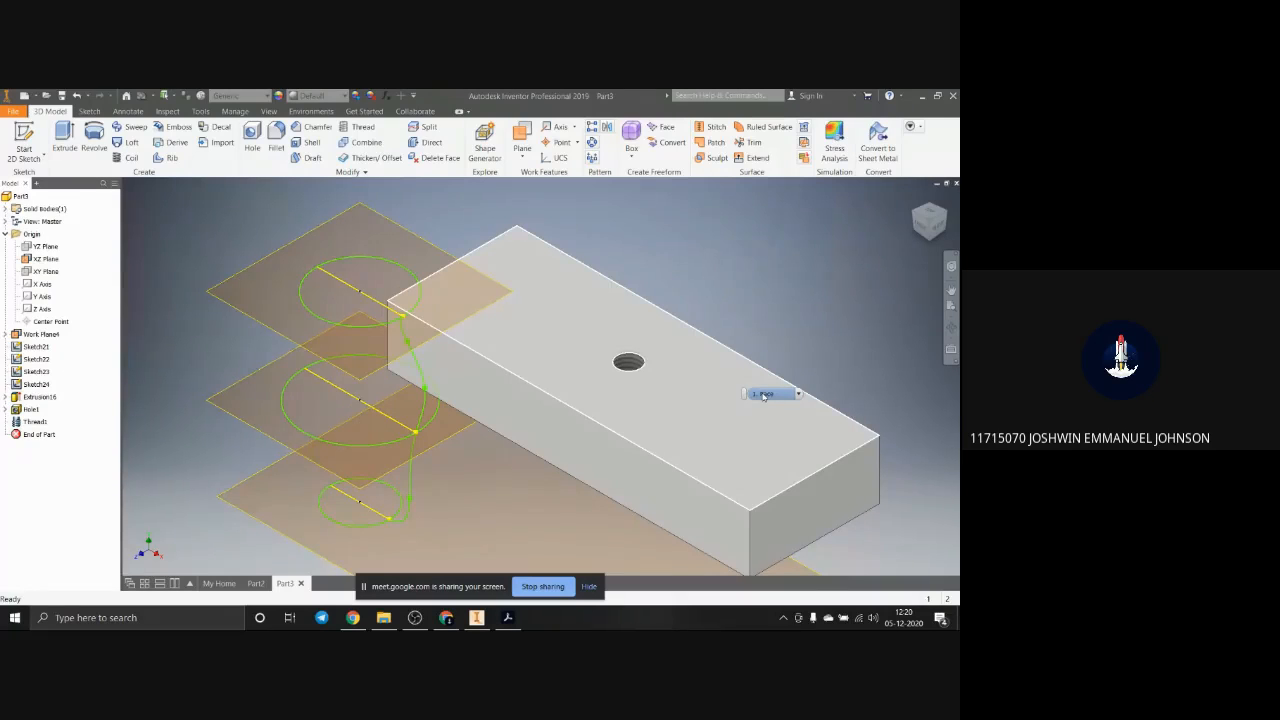
left_click(922, 97)
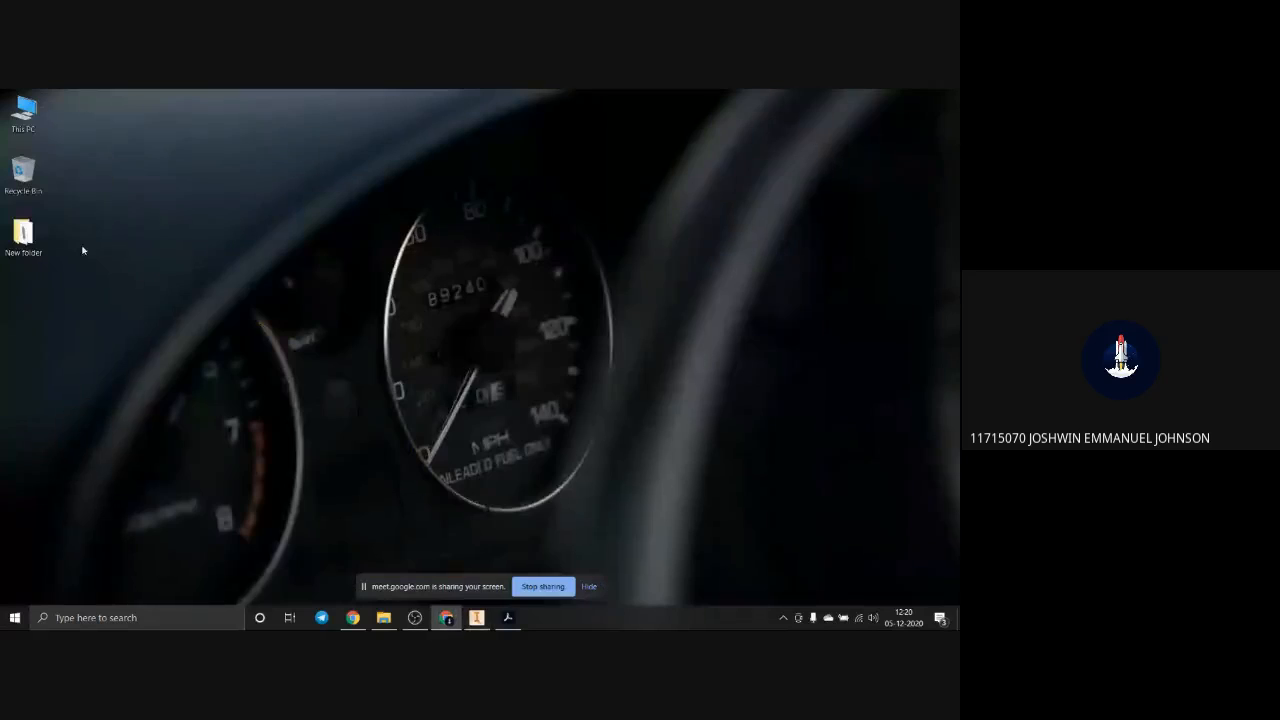
double_click(44, 240)
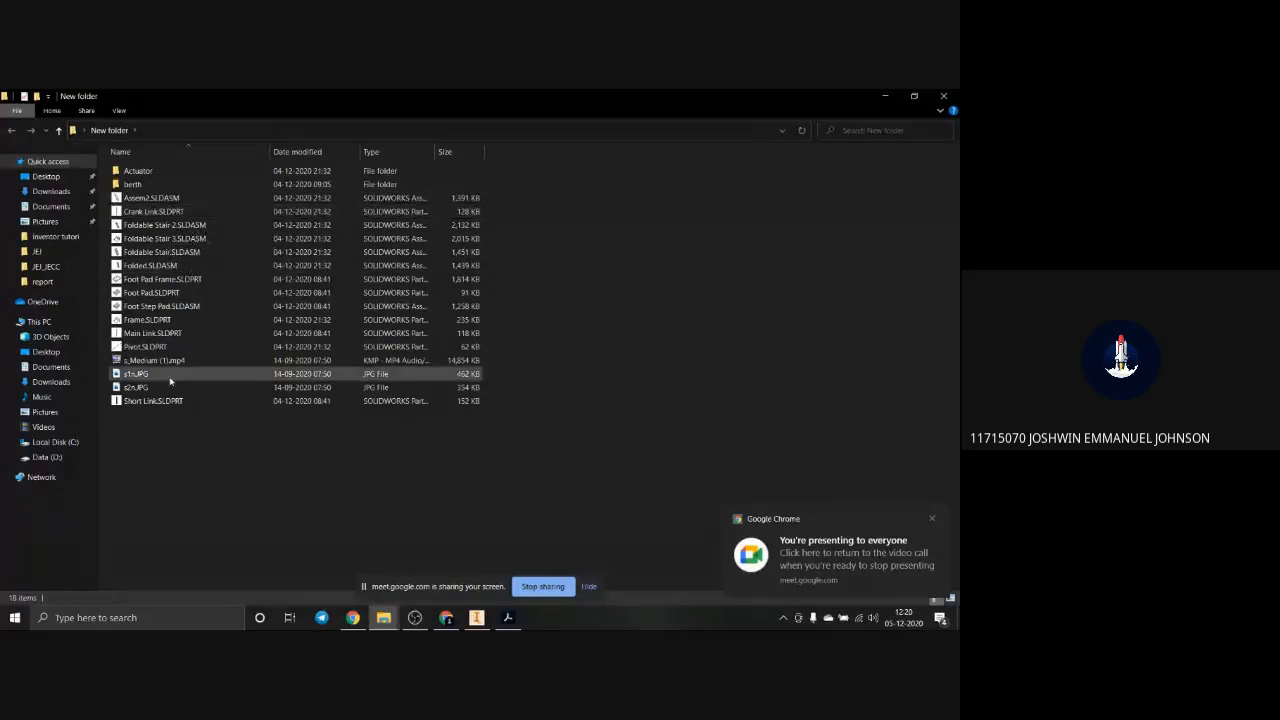
left_click(160, 198)
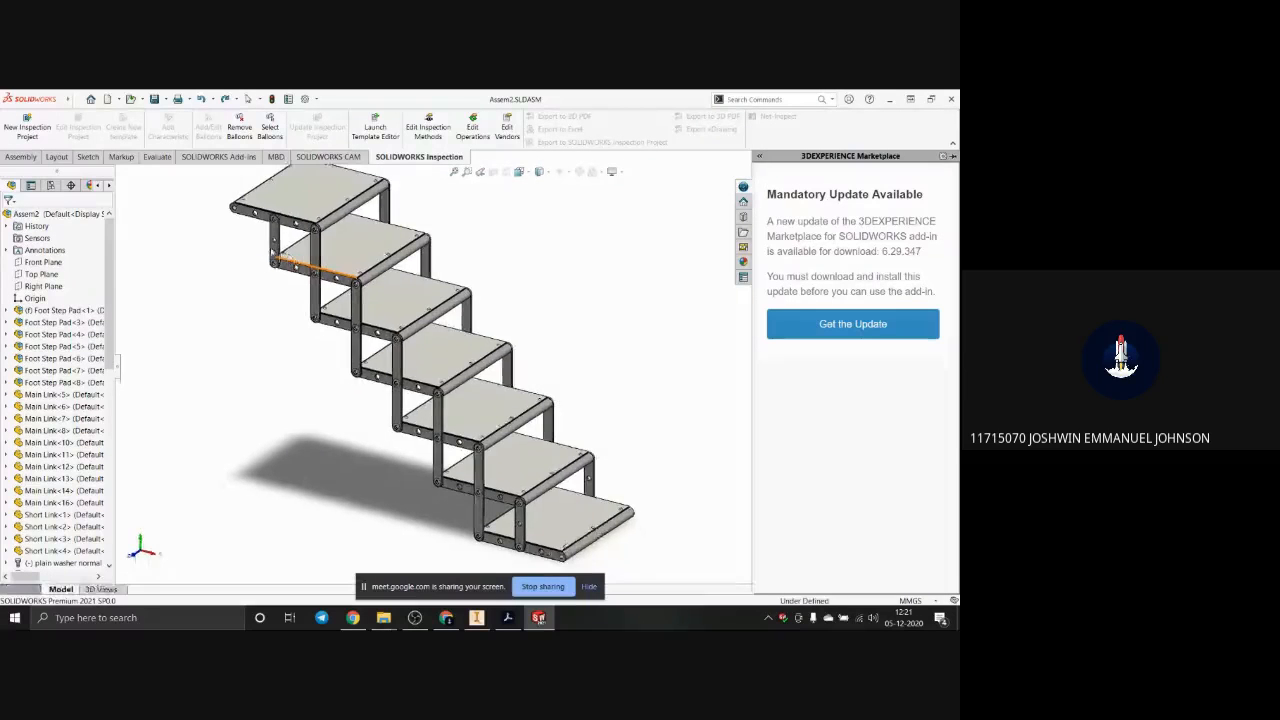
Step: Highlight a short link, a main link and a foot pad to examine the staircase assembly's parts
left_click(274, 248)
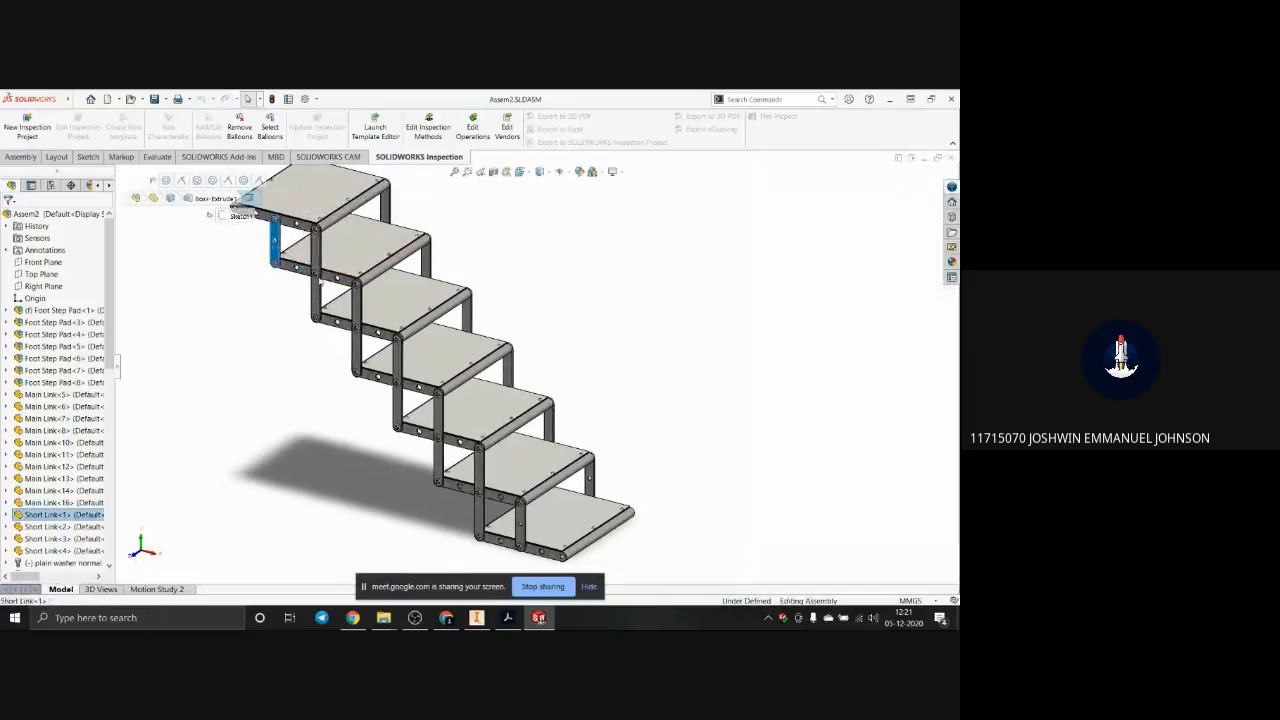
left_click(280, 256)
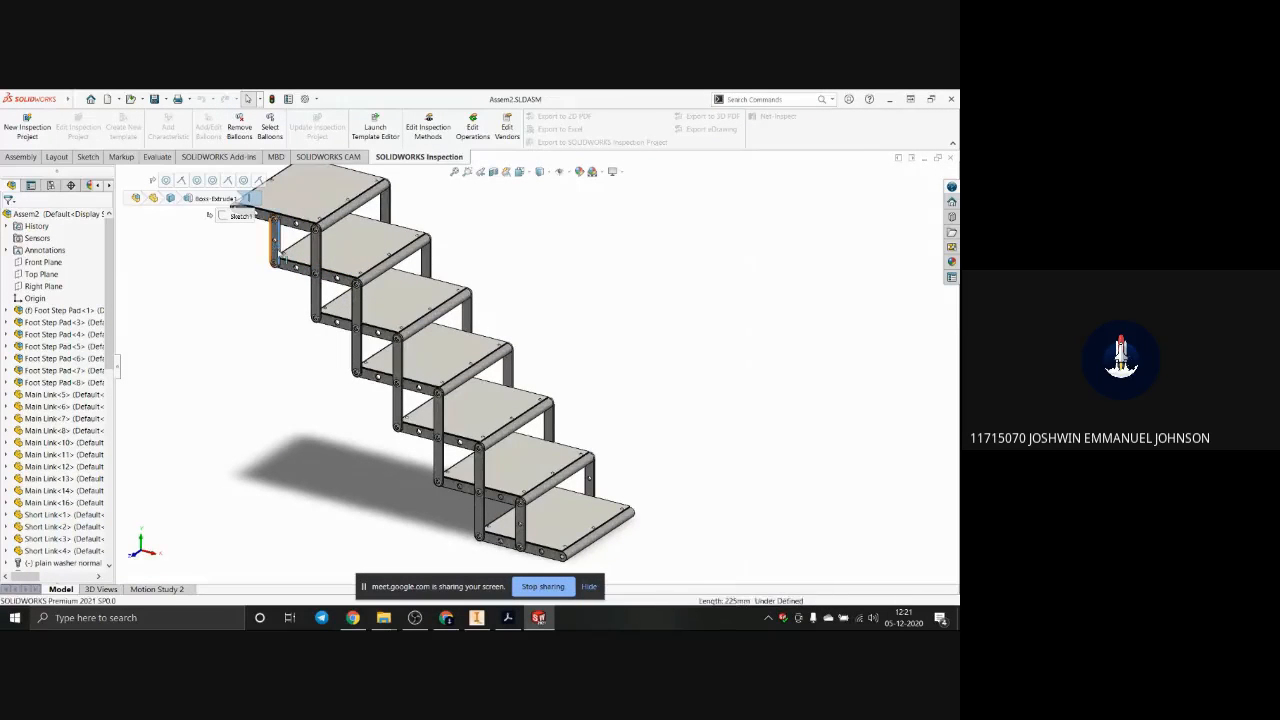
left_click(428, 330)
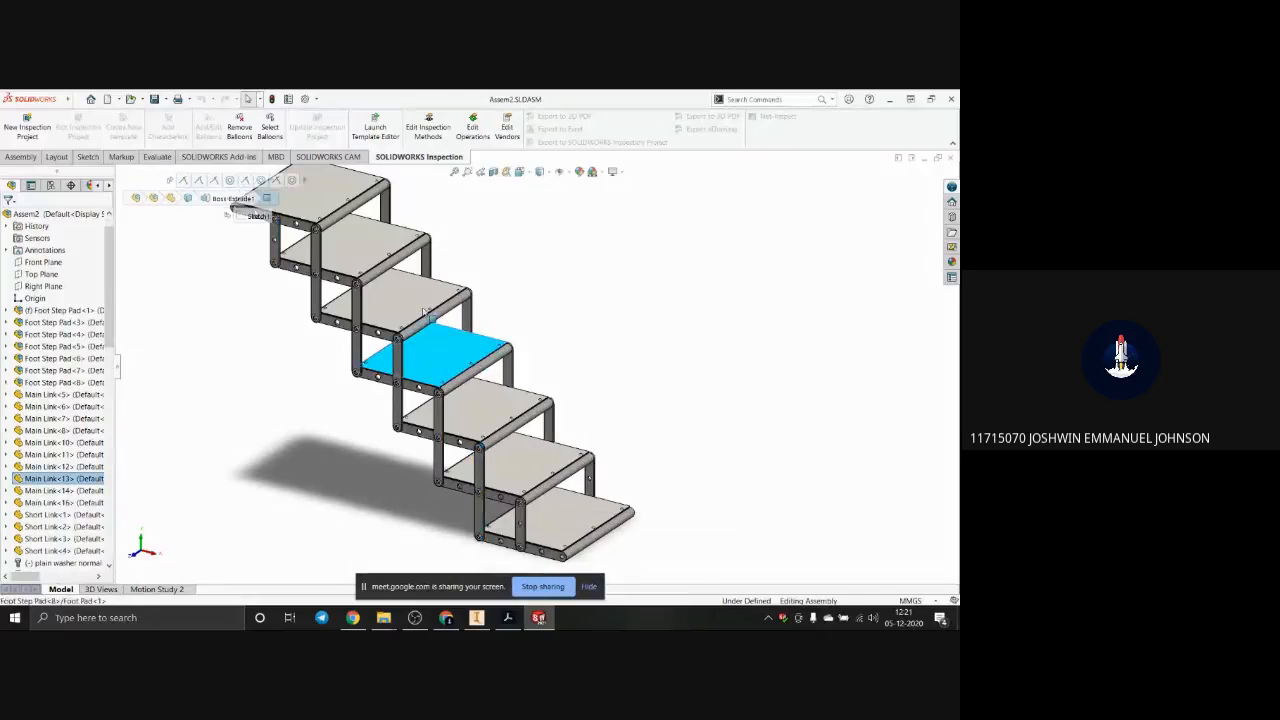
scroll(352, 258, "up", 1)
left_click(669, 493)
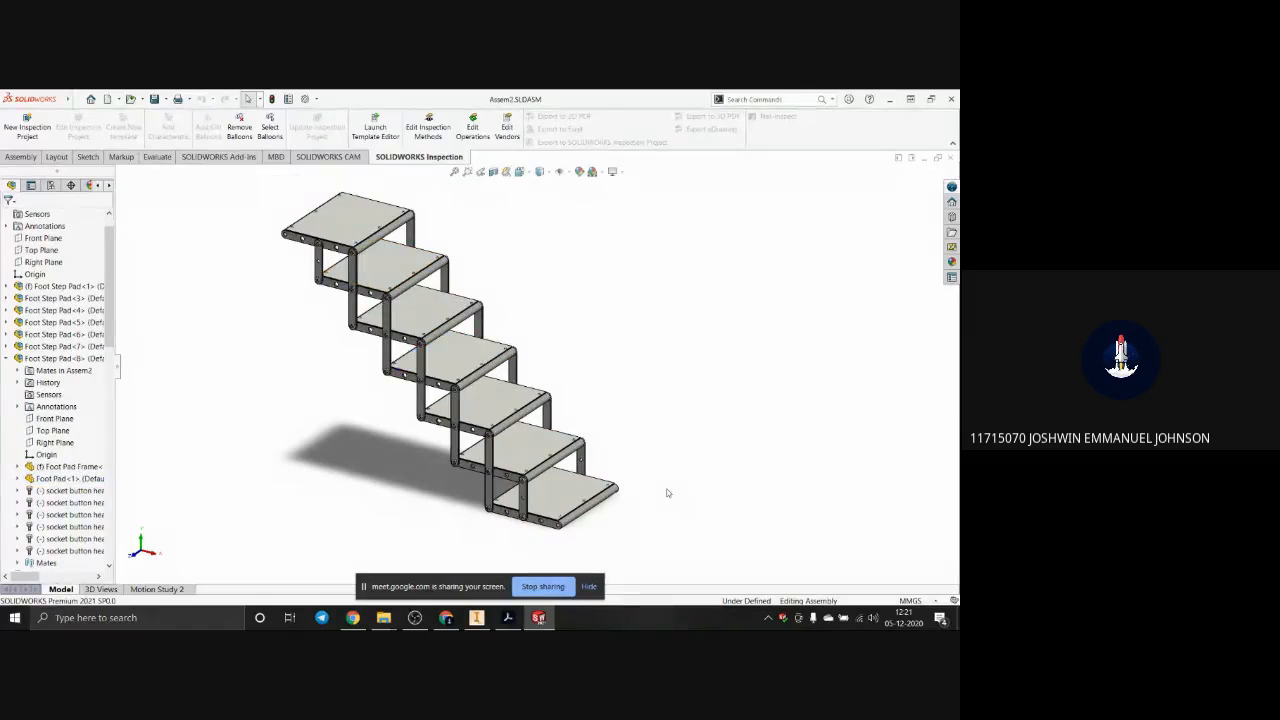
Step: Highlight several Foot Step Pad components to identify their steps in the staircase, and minimise SOLIDWORKS to return to the file folder
left_click(58, 287)
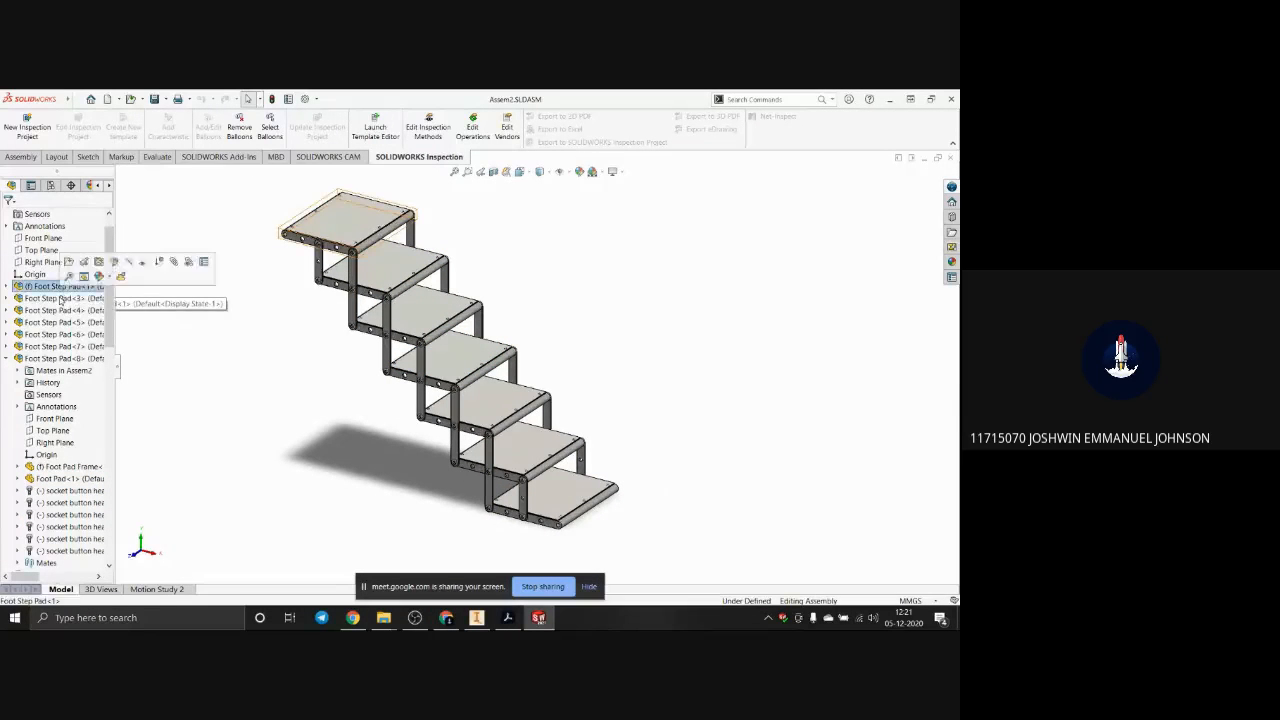
left_click(61, 299)
left_click(63, 323)
left_click(63, 335)
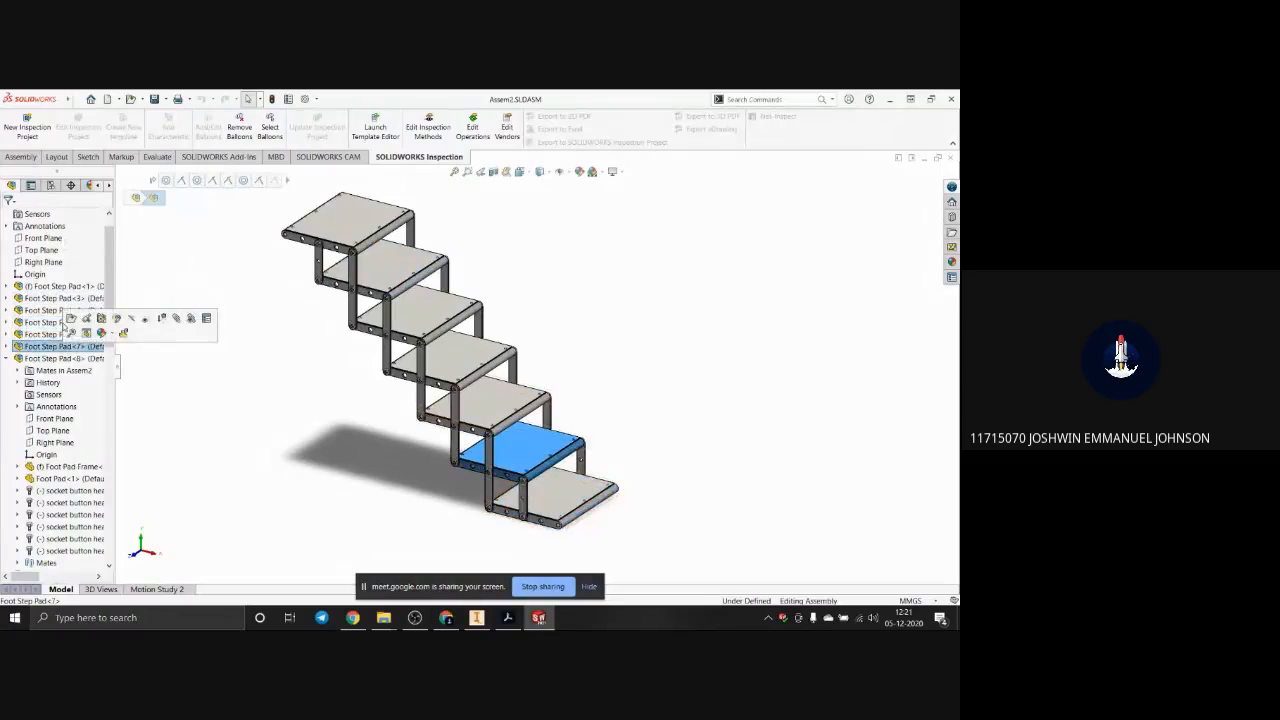
left_click(66, 287)
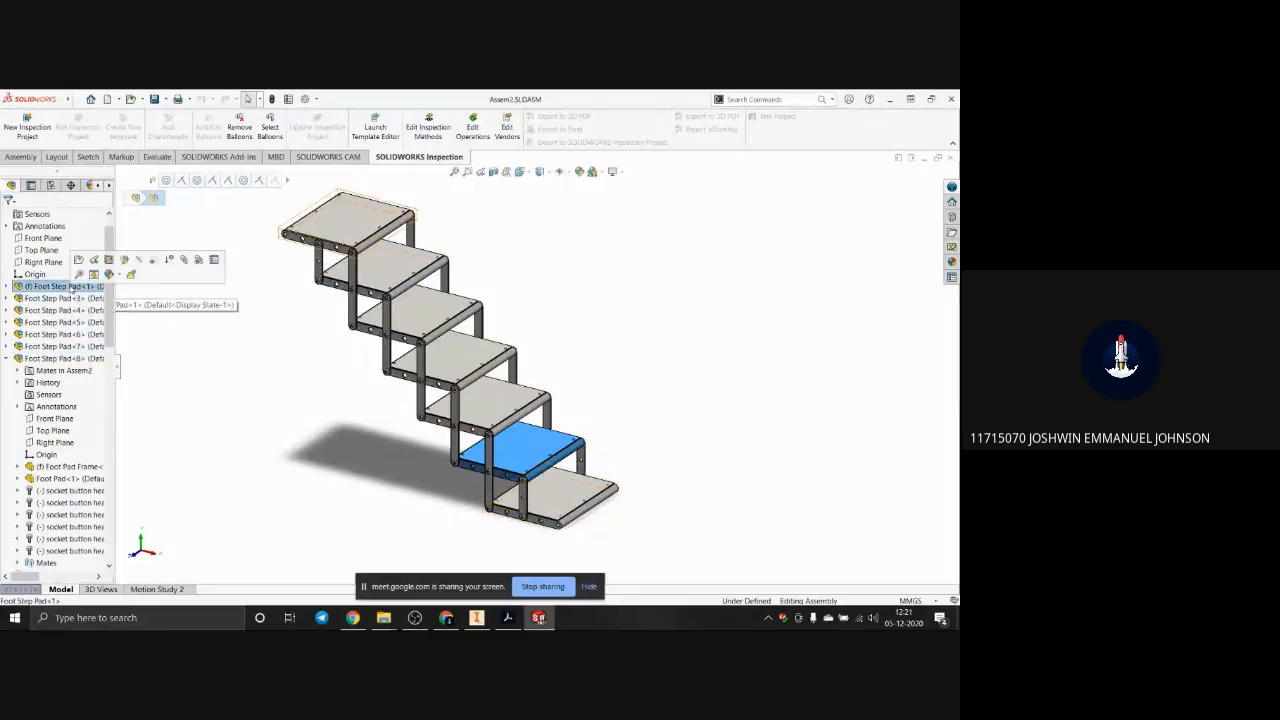
left_click(64, 322)
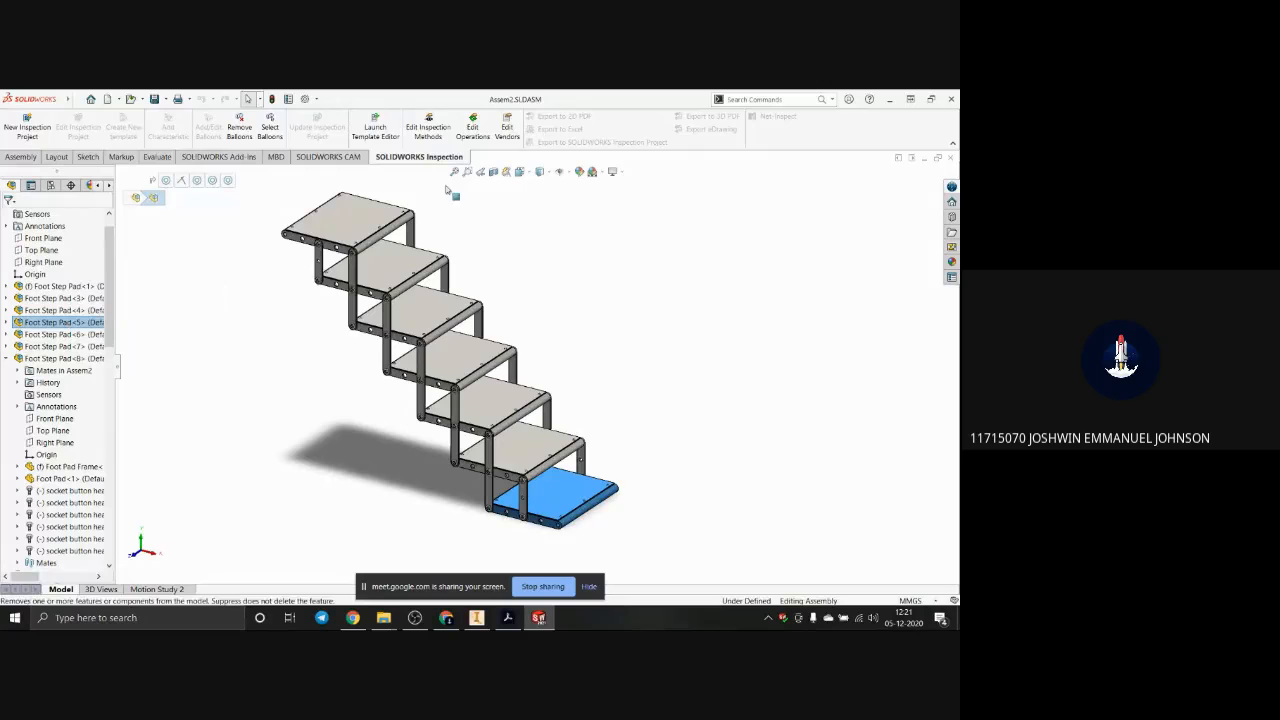
left_click(890, 98)
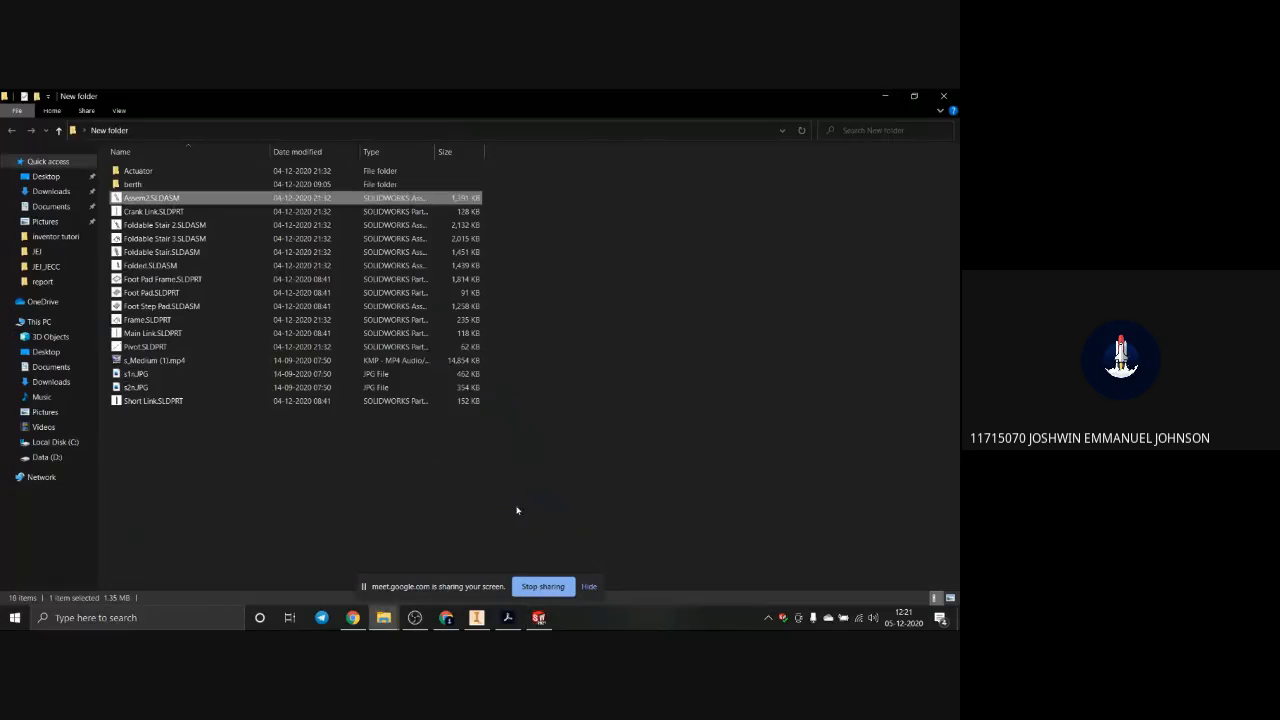
Step: Switch back to Inventor and create a new assembly file, accepting the style library definitions
left_click(477, 617)
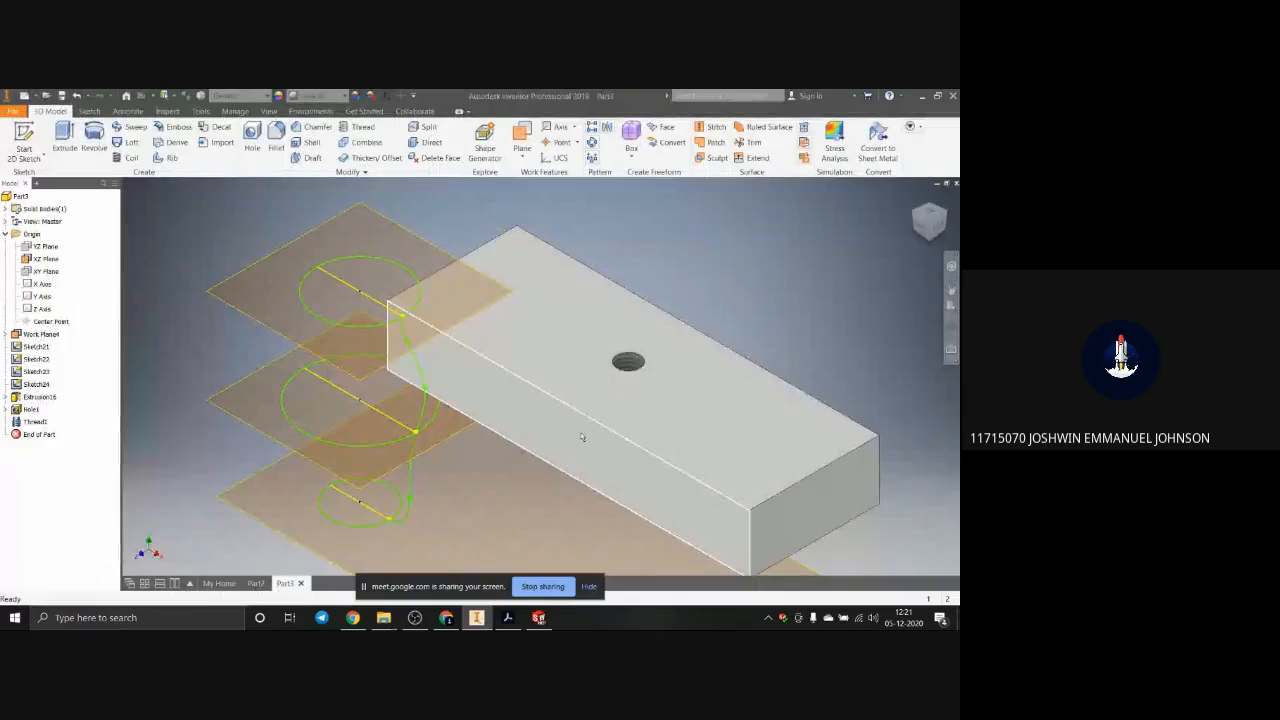
mouse_move(586, 445)
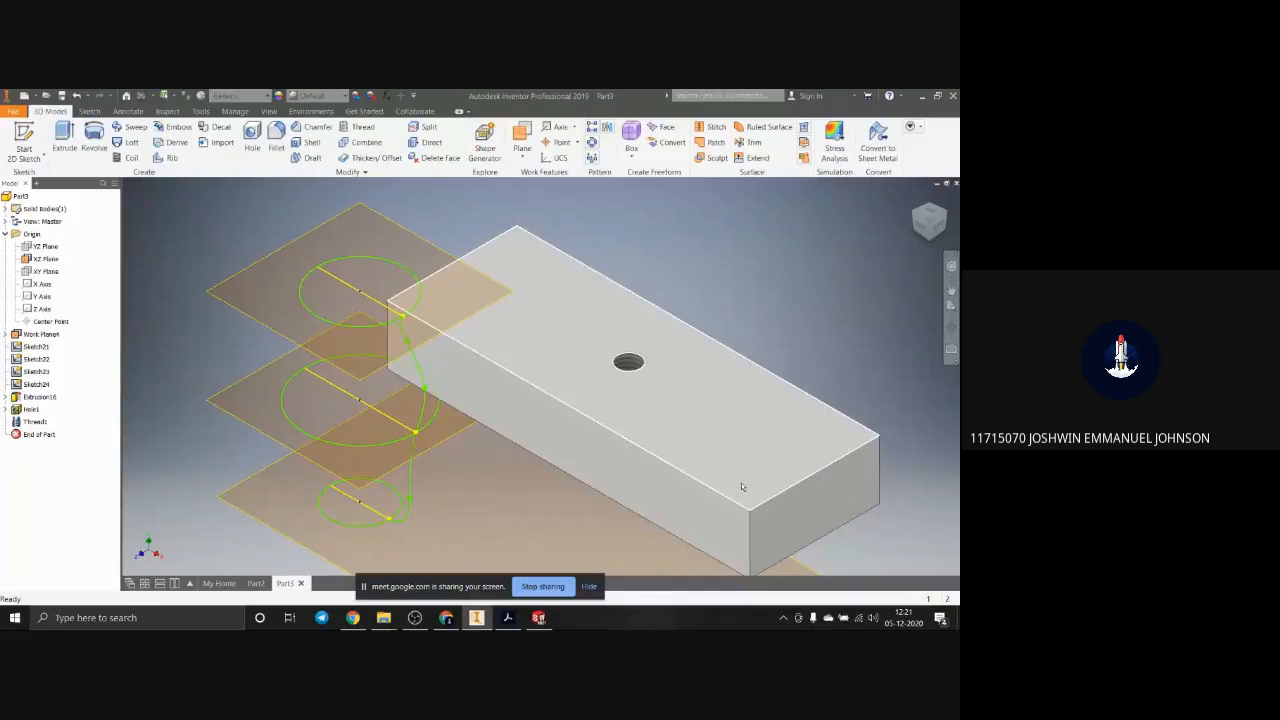
mouse_move(757, 501)
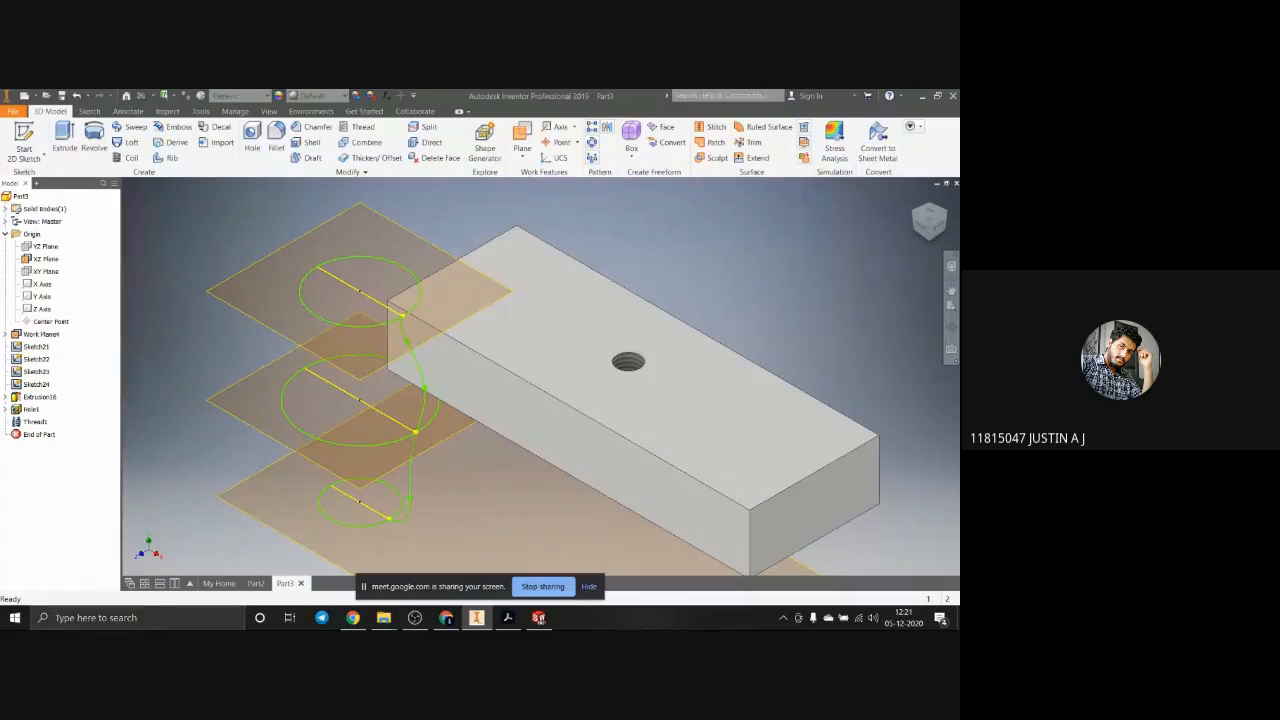
scroll(790, 376, "up", 2)
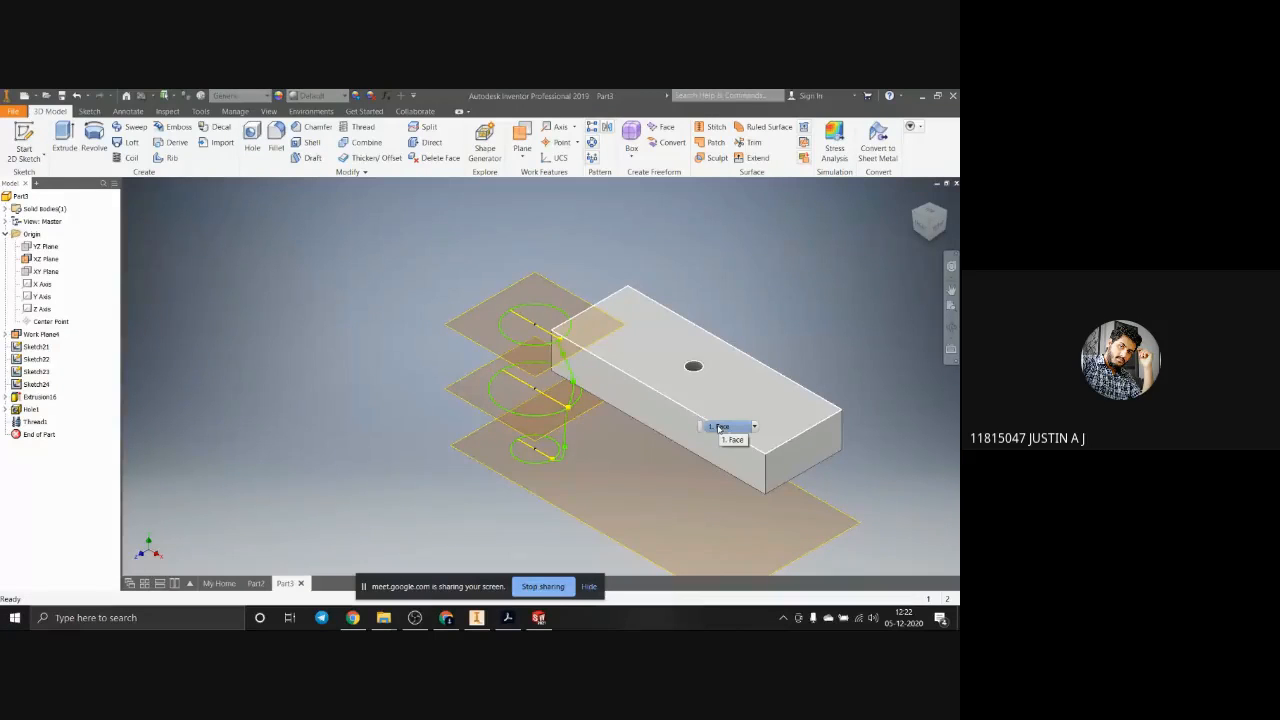
left_click(544, 614)
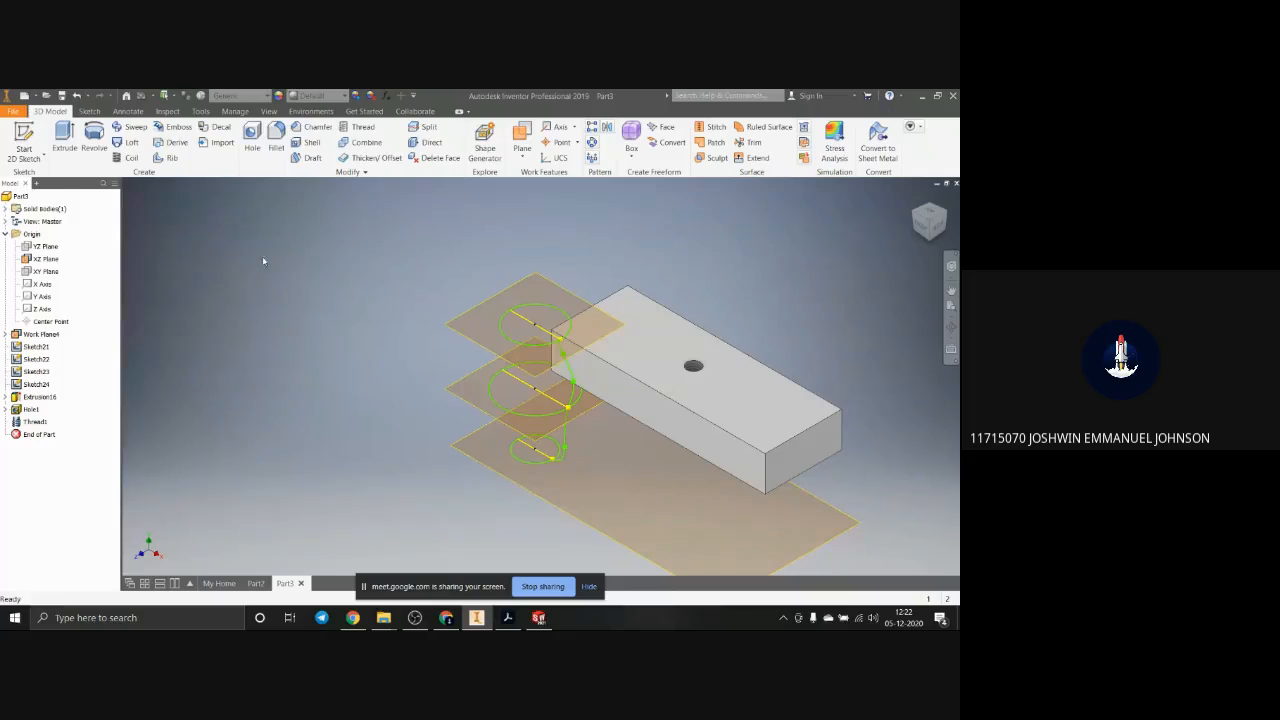
left_click(13, 110)
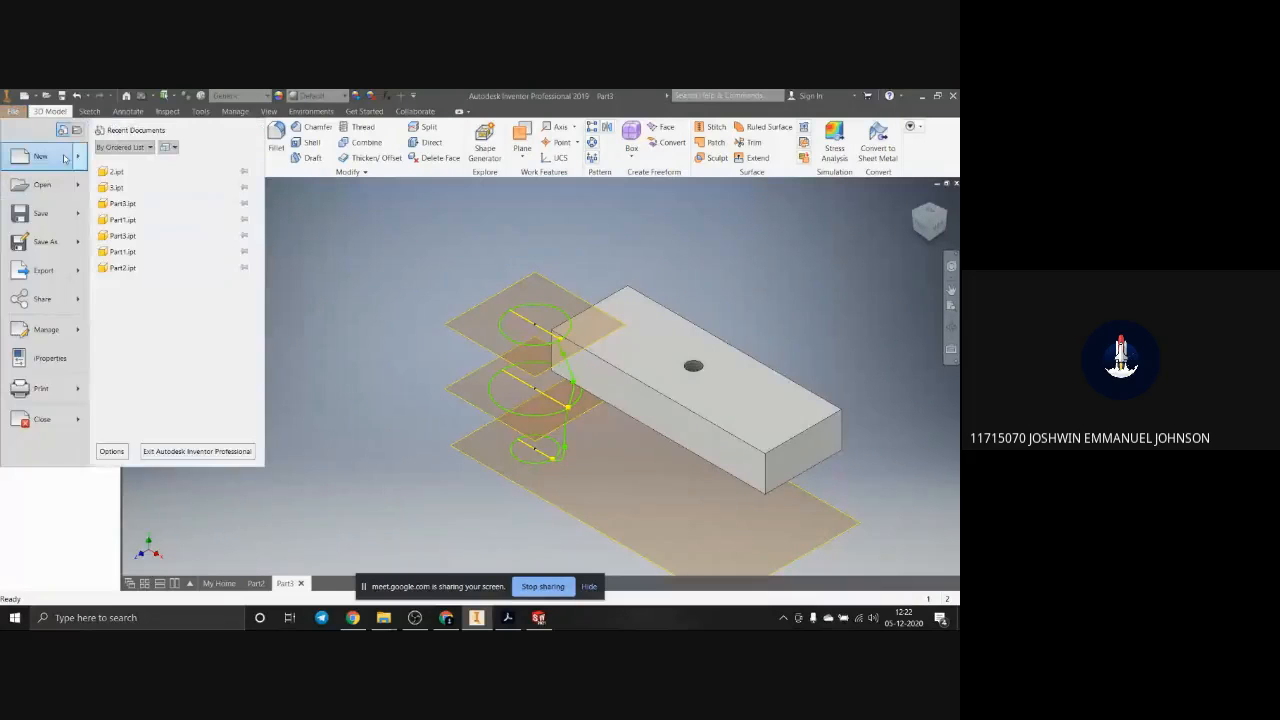
mouse_move(78, 160)
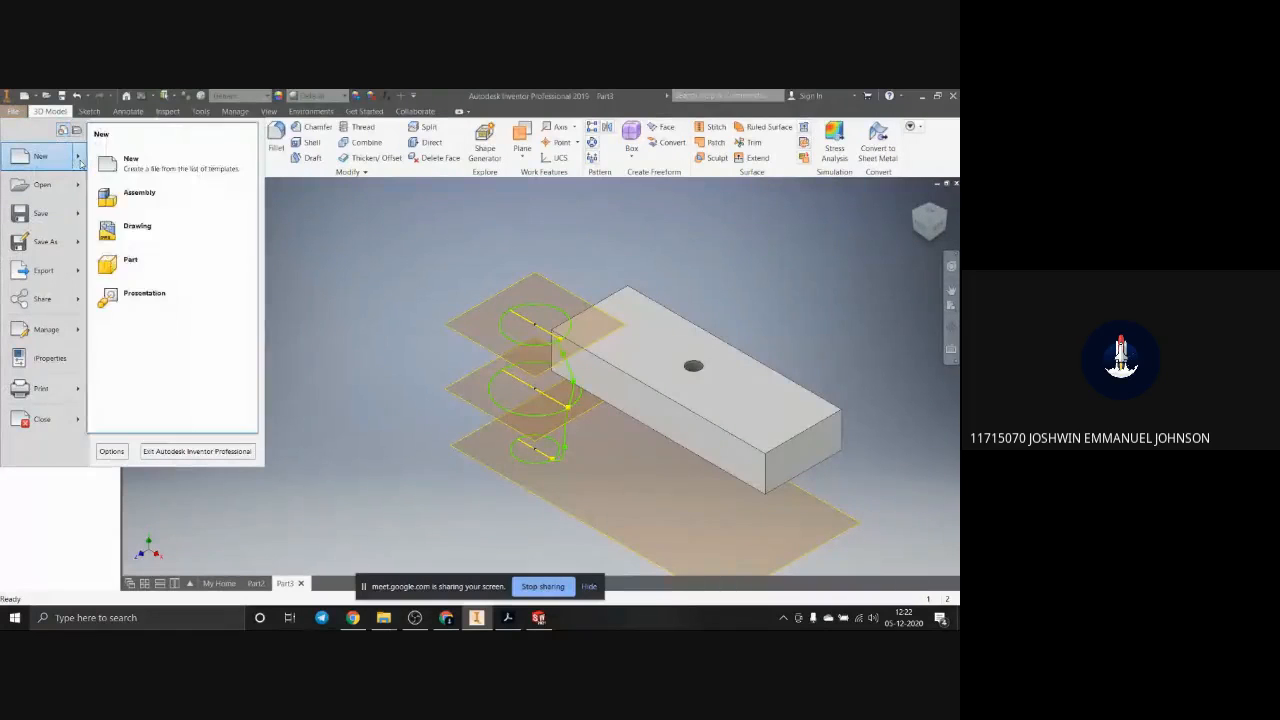
left_click(148, 196)
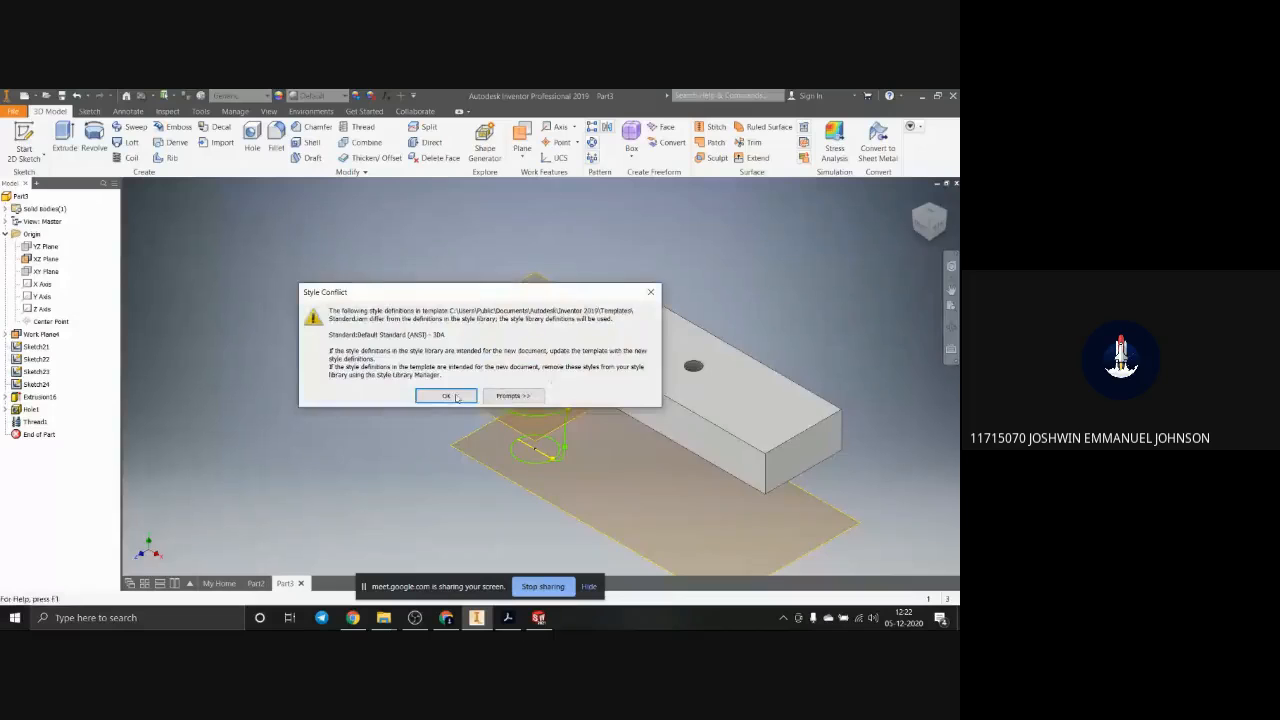
left_click(447, 395)
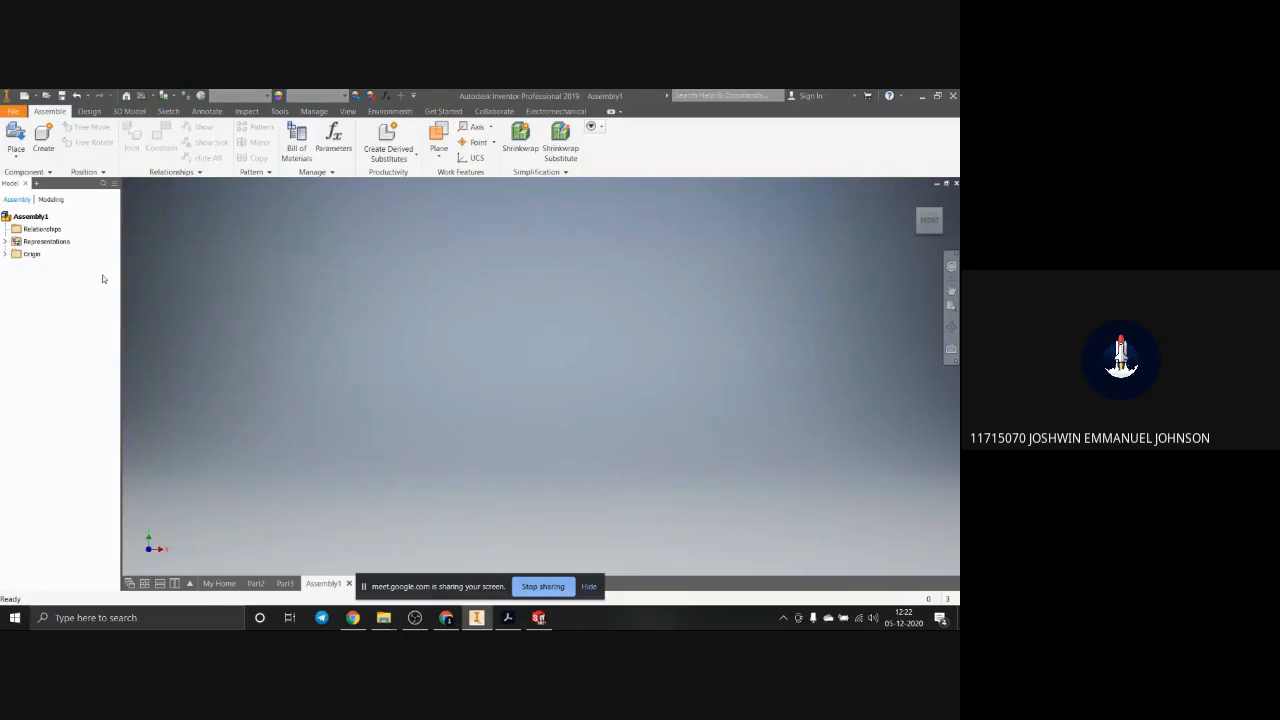
left_click(12, 110)
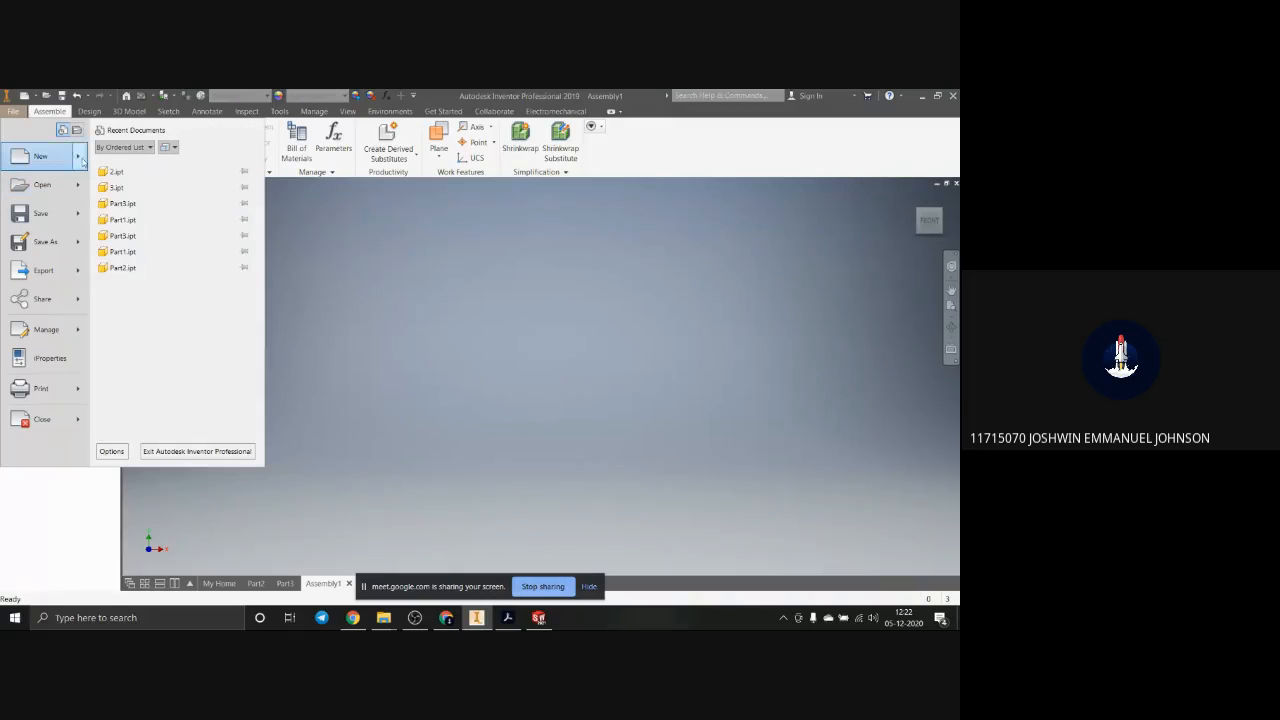
mouse_move(83, 160)
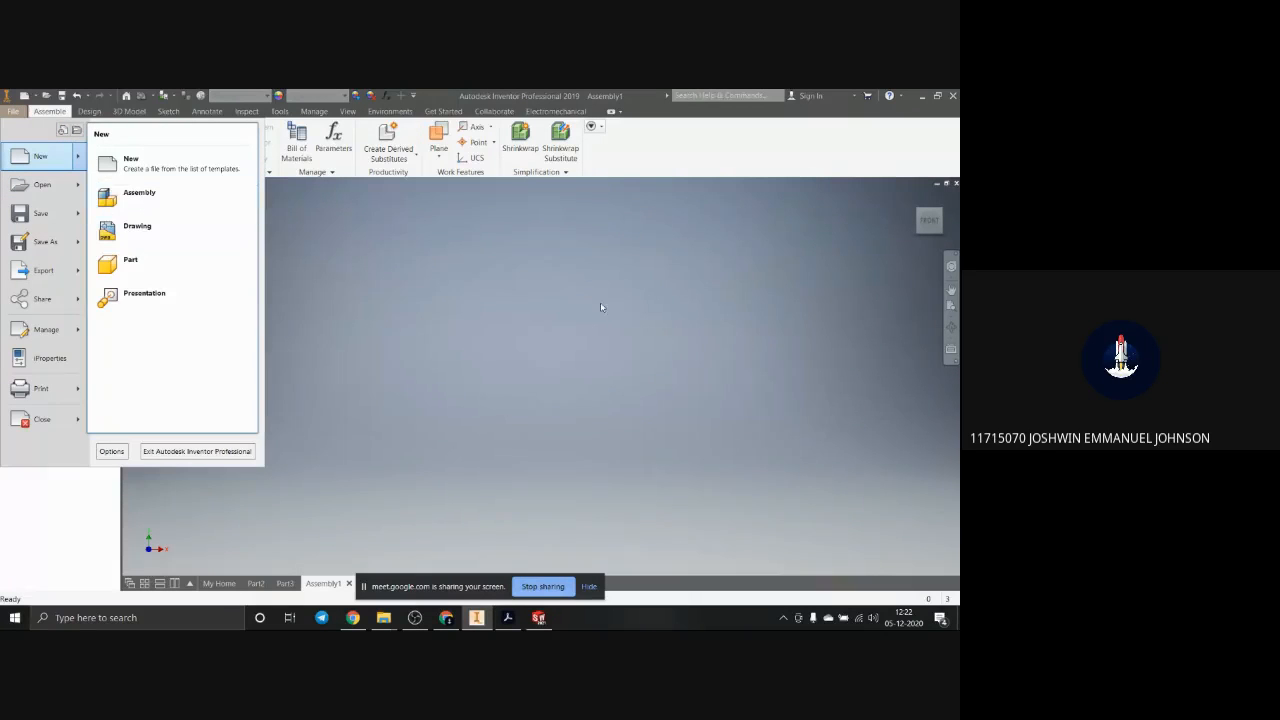
left_click(548, 325)
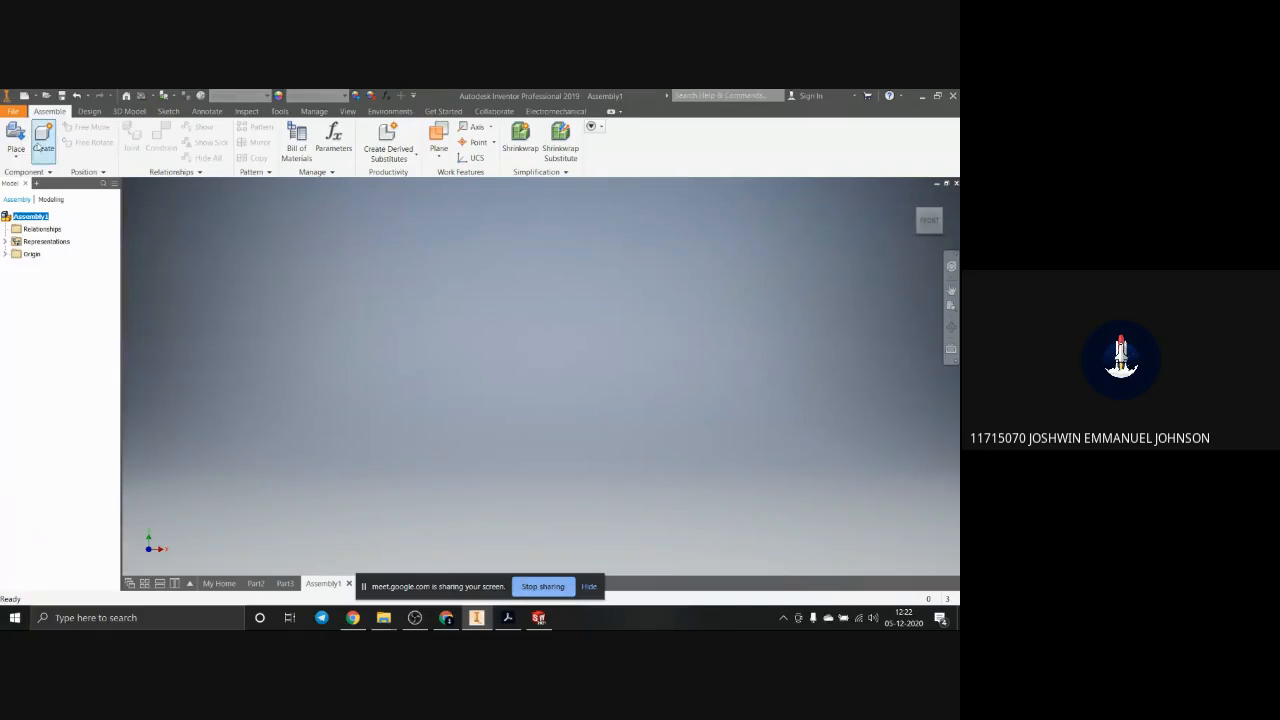
Step: Place one instance of the piston, Part1.ipt, in the empty assembly
left_click(16, 137)
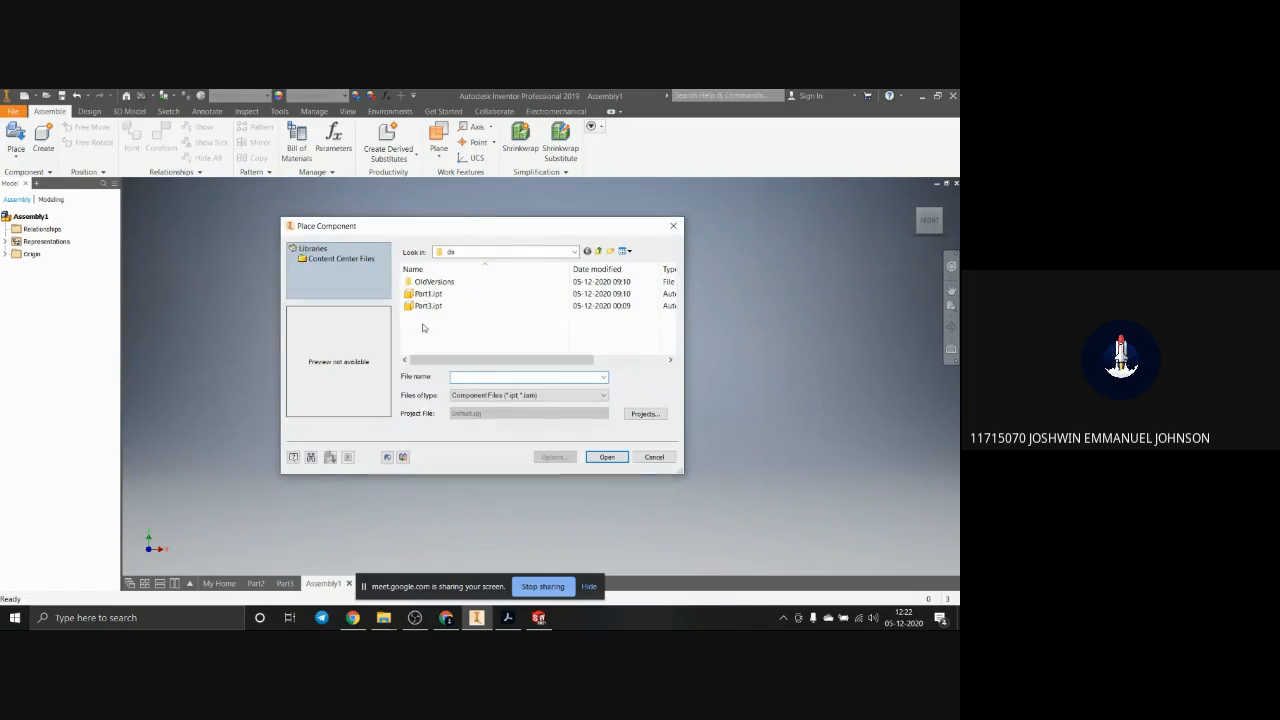
left_click(436, 306)
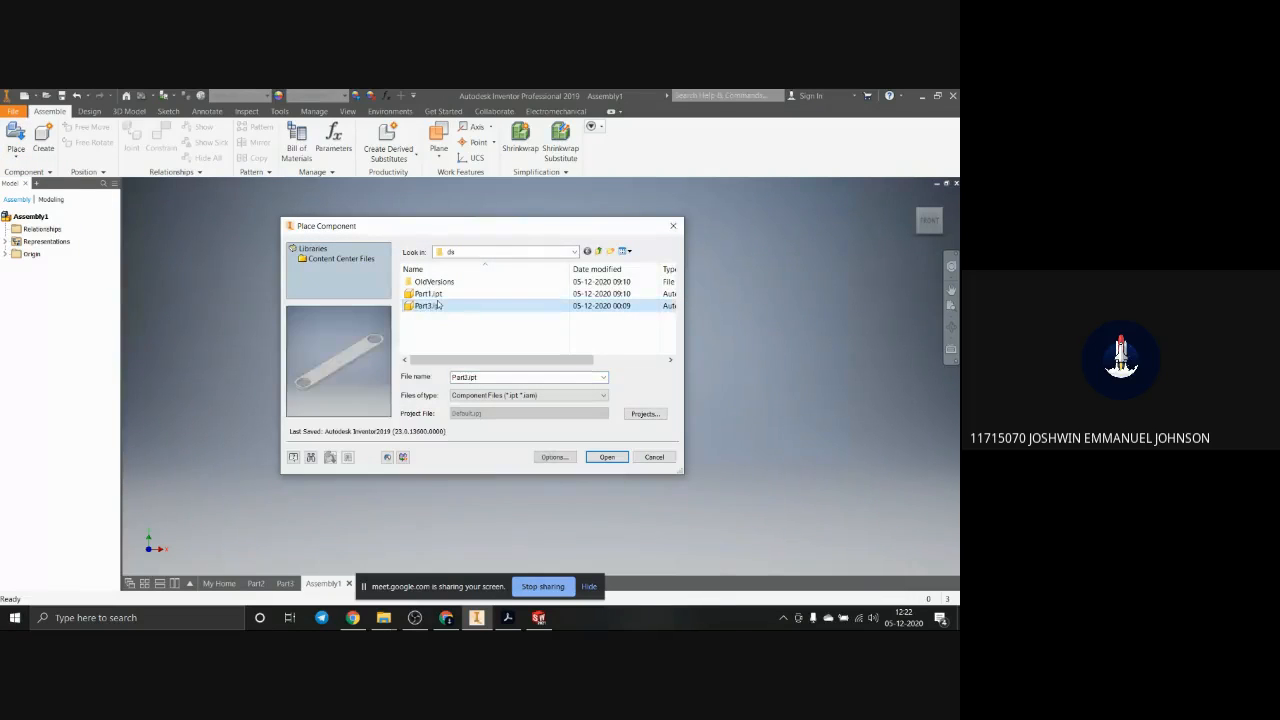
left_click(436, 295)
left_click(606, 459)
left_click(484, 297)
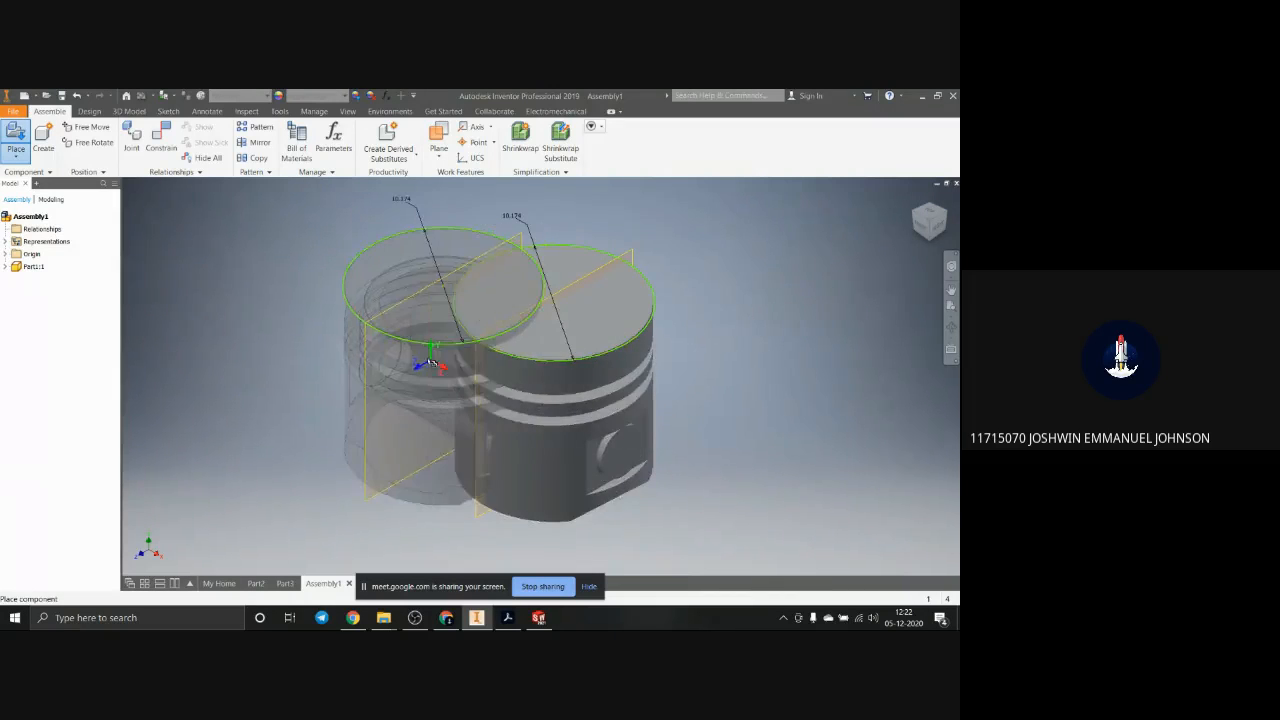
key("Escape")
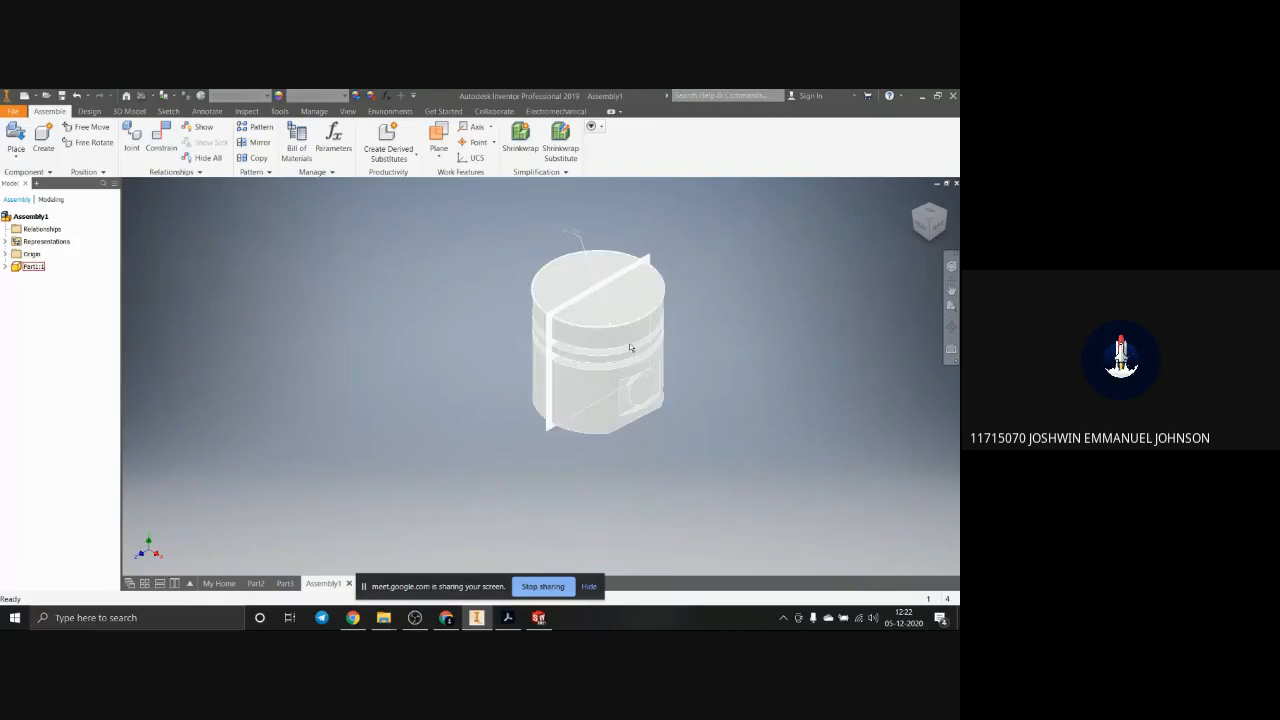
Step: Place one instance of the connecting link, Part3.ipt, in front of the piston
left_click(572, 457)
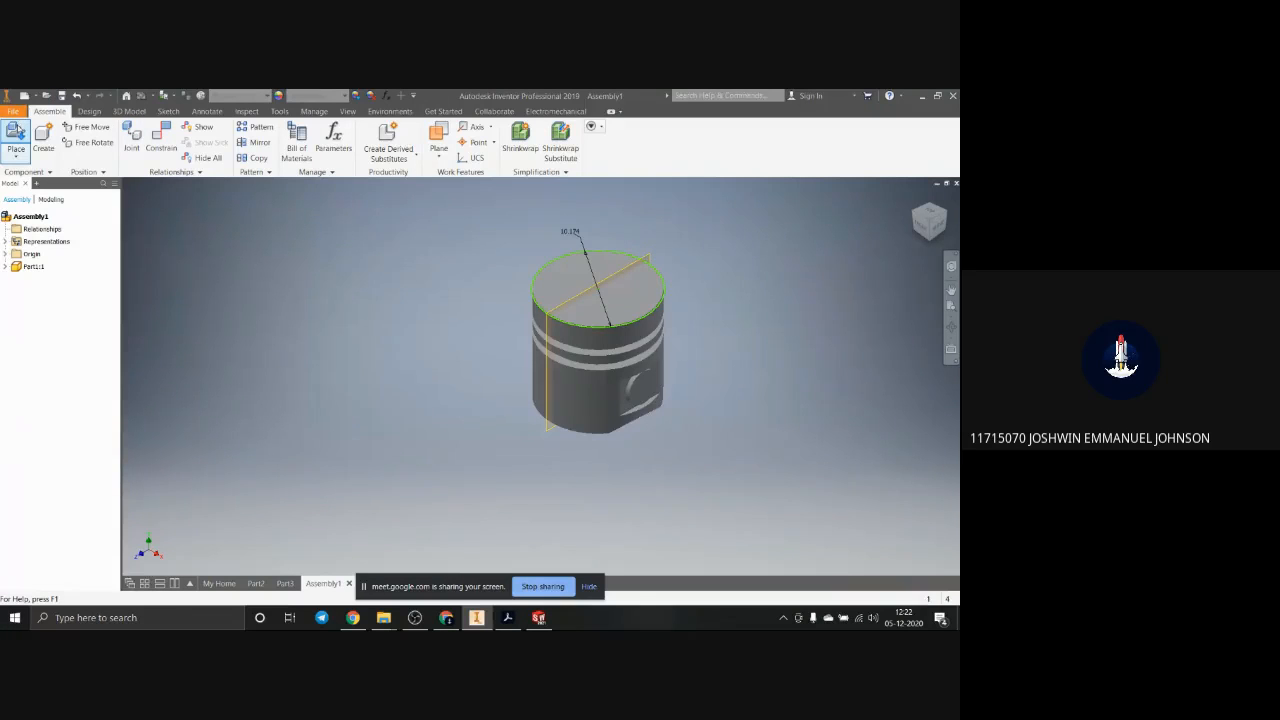
left_click(16, 138)
left_click(458, 306)
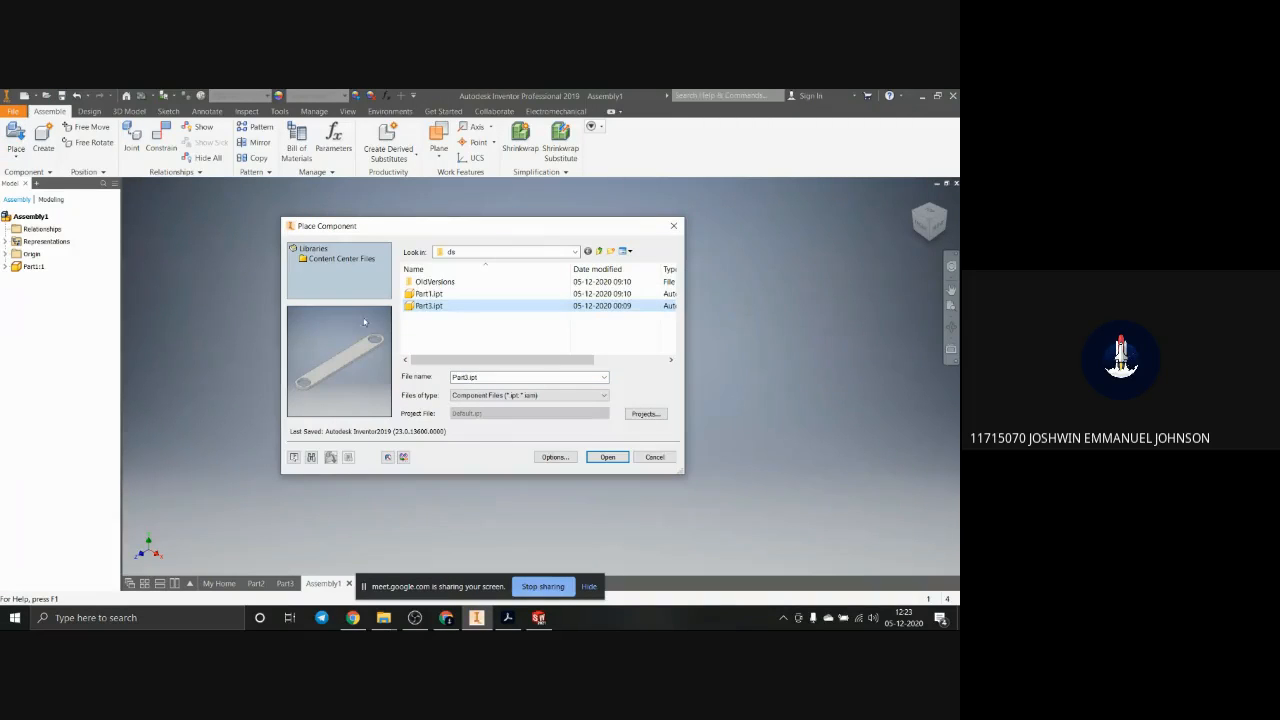
left_click(607, 457)
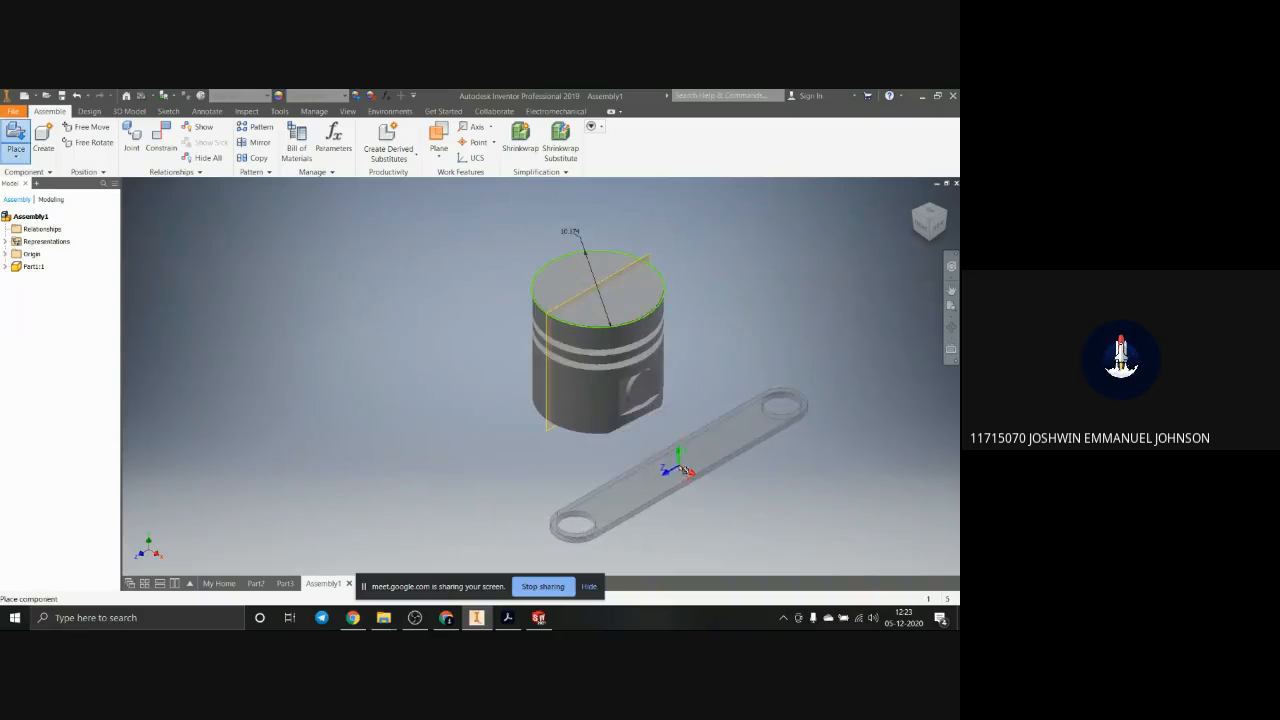
left_click(685, 470)
key("Escape")
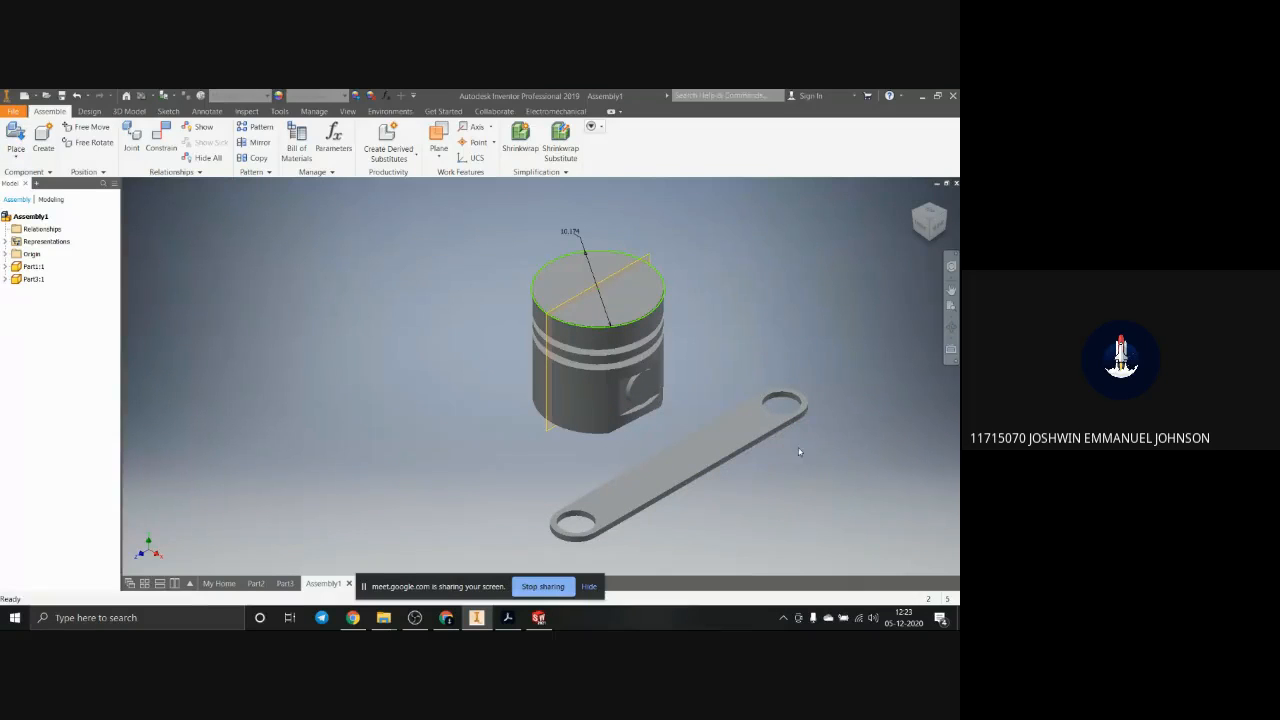
Step: Examine the placed piston and link from below, from a distance and up close
middle_click_drag(799, 452, 757, 428, "shift")
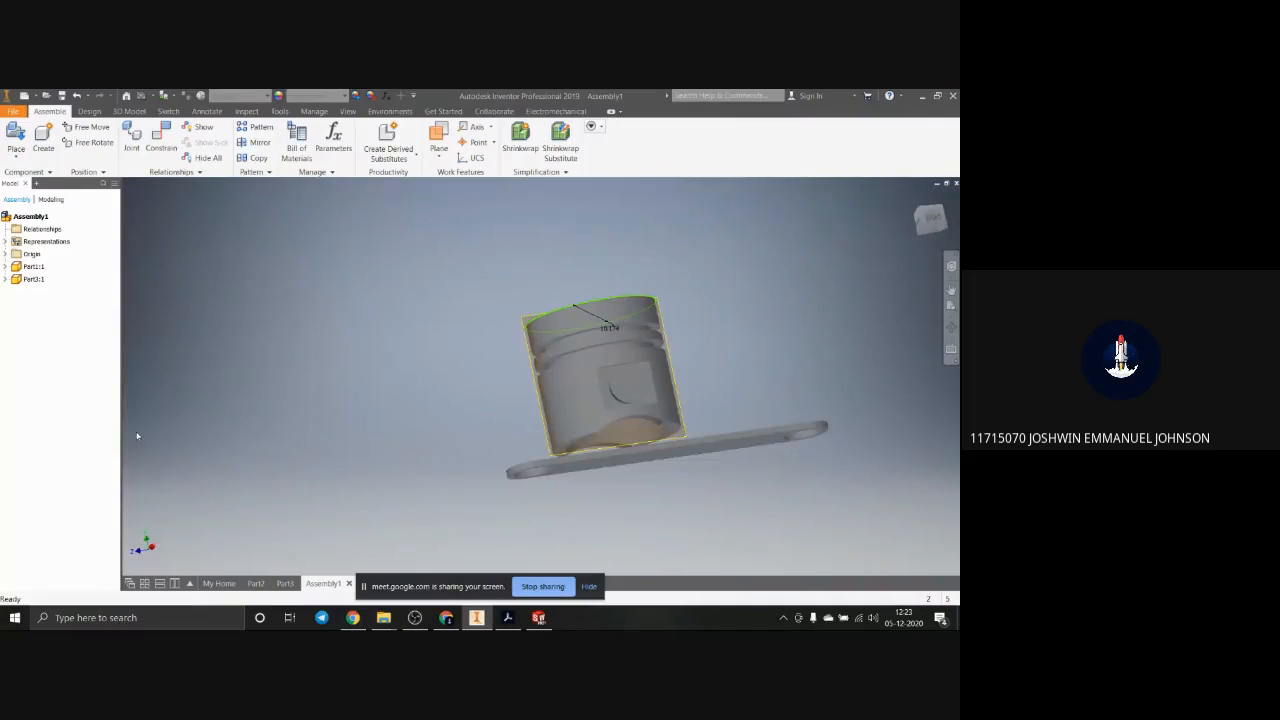
scroll(696, 467, "down", 3)
mouse_move(696, 467)
middle_mouse_down("shift")
mouse_move(720, 491)
mouse_move(705, 470)
middle_mouse_up("shift")
scroll(720, 491, "up", 4)
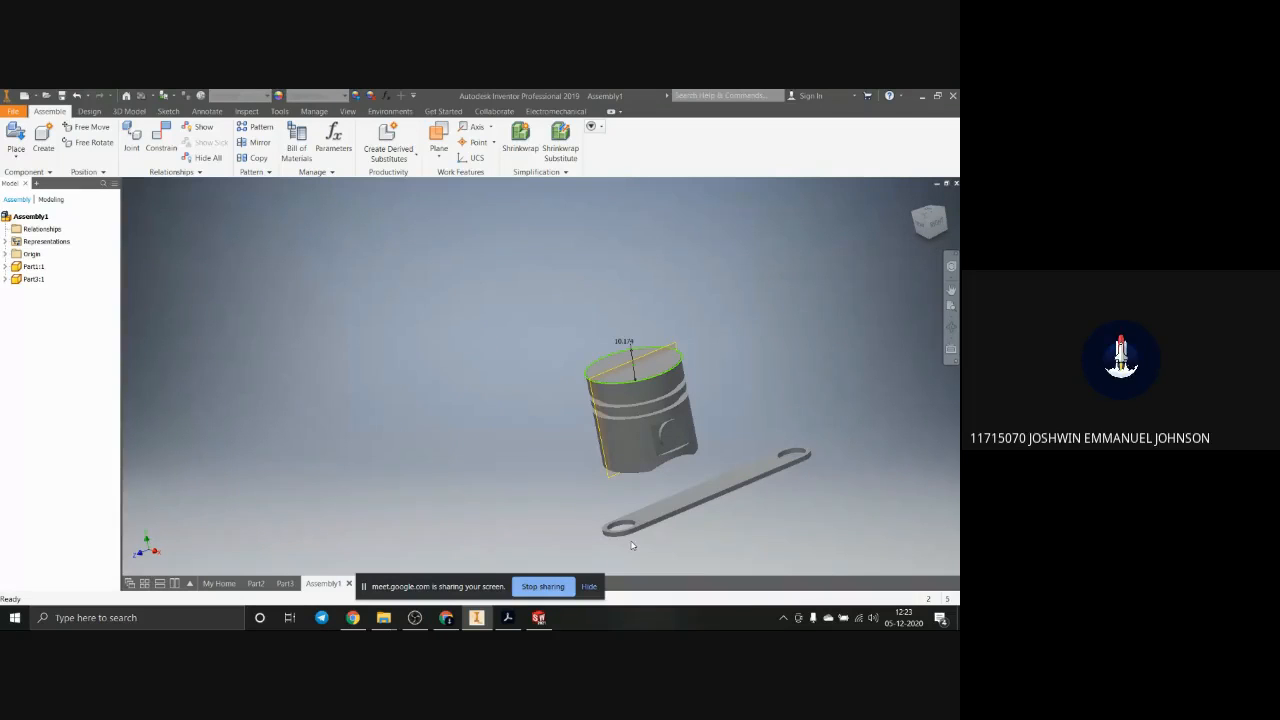
scroll(650, 465, "up", 3)
mouse_move(650, 465)
middle_mouse_down("shift")
mouse_move(688, 475)
mouse_move(670, 474)
middle_mouse_up("shift")
scroll(669, 478, "down", 4)
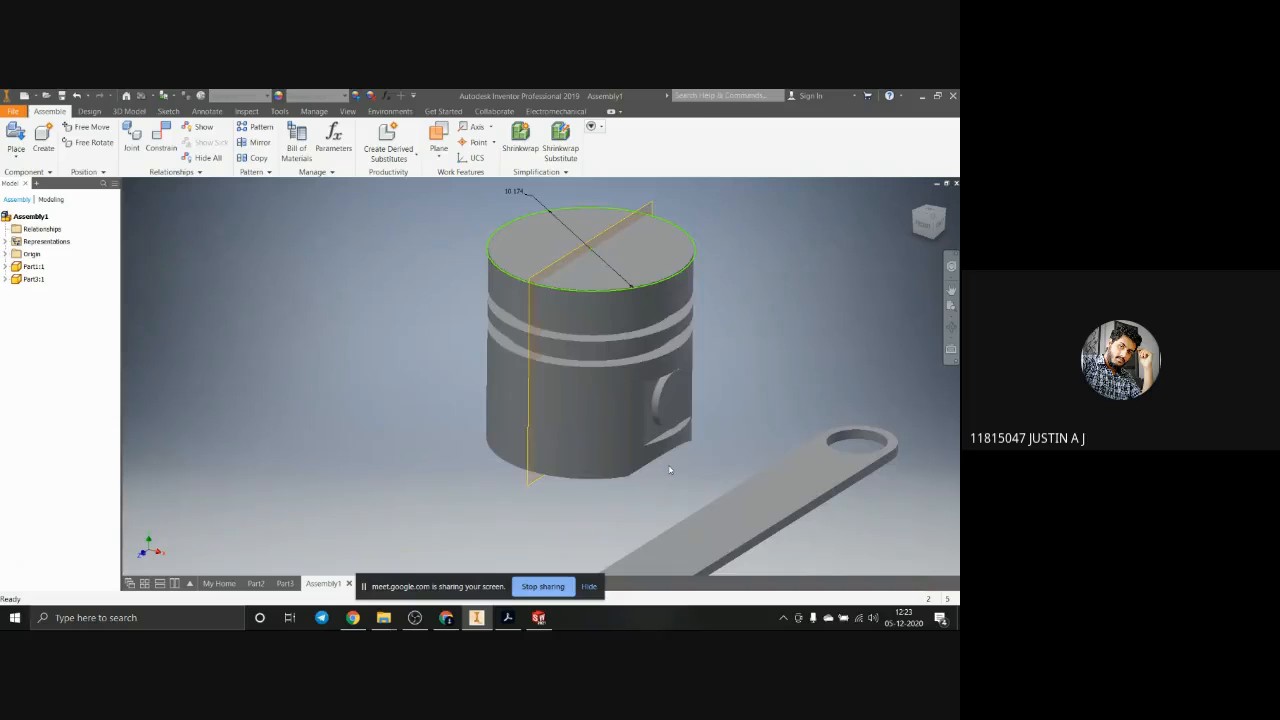
scroll(669, 482, "up", 4)
scroll(669, 483, "down", 2)
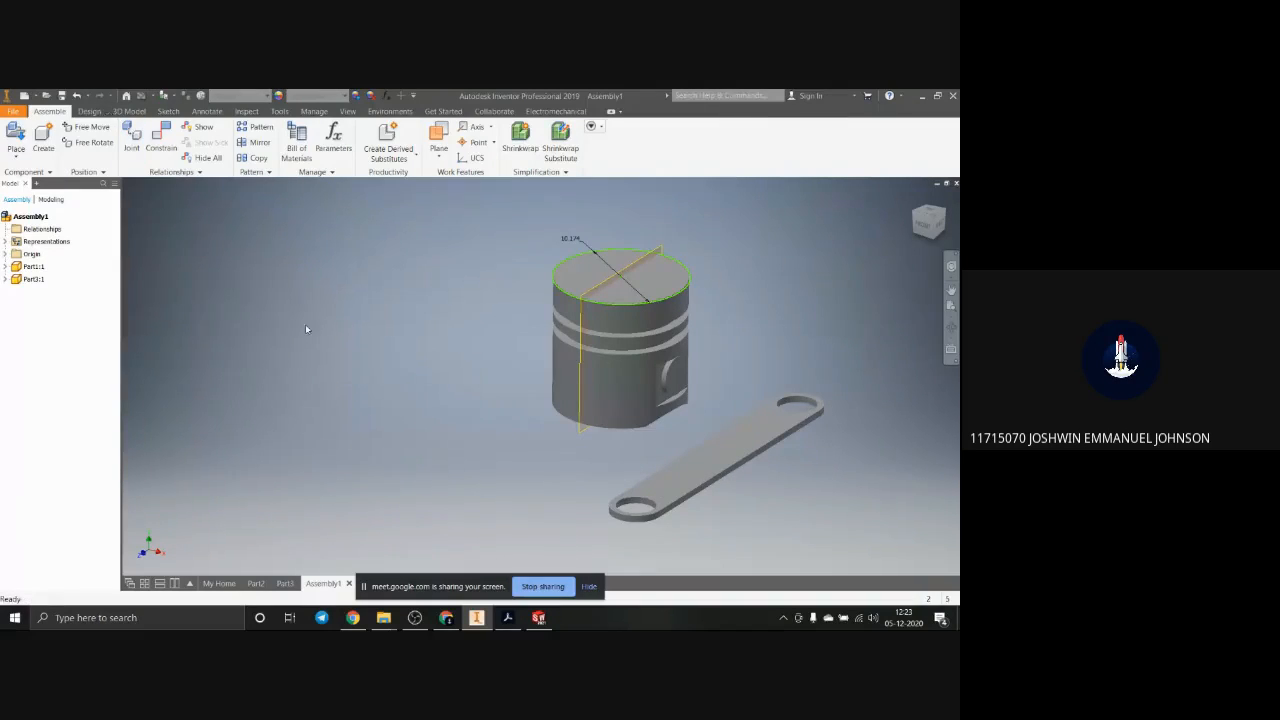
Step: Create an in-place component named Part4 from the Standard.ipt template, picking the sketch plane on the piston
left_click(43, 140)
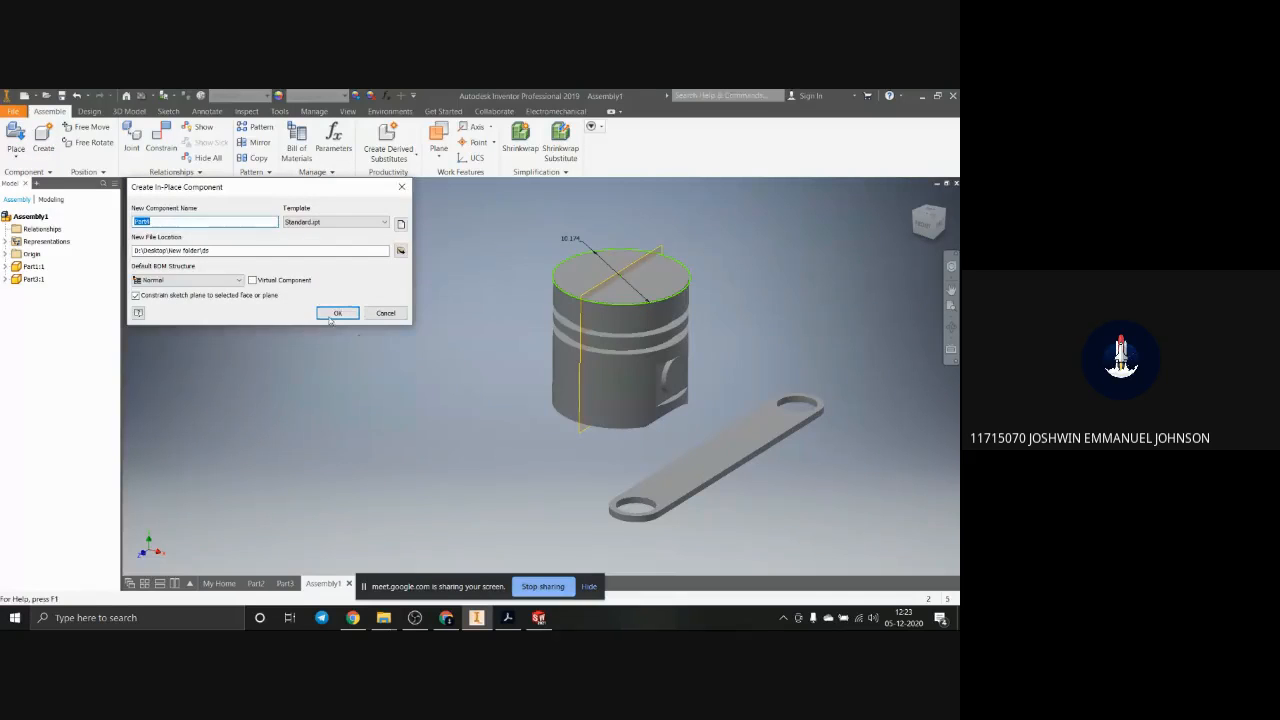
left_click(336, 311)
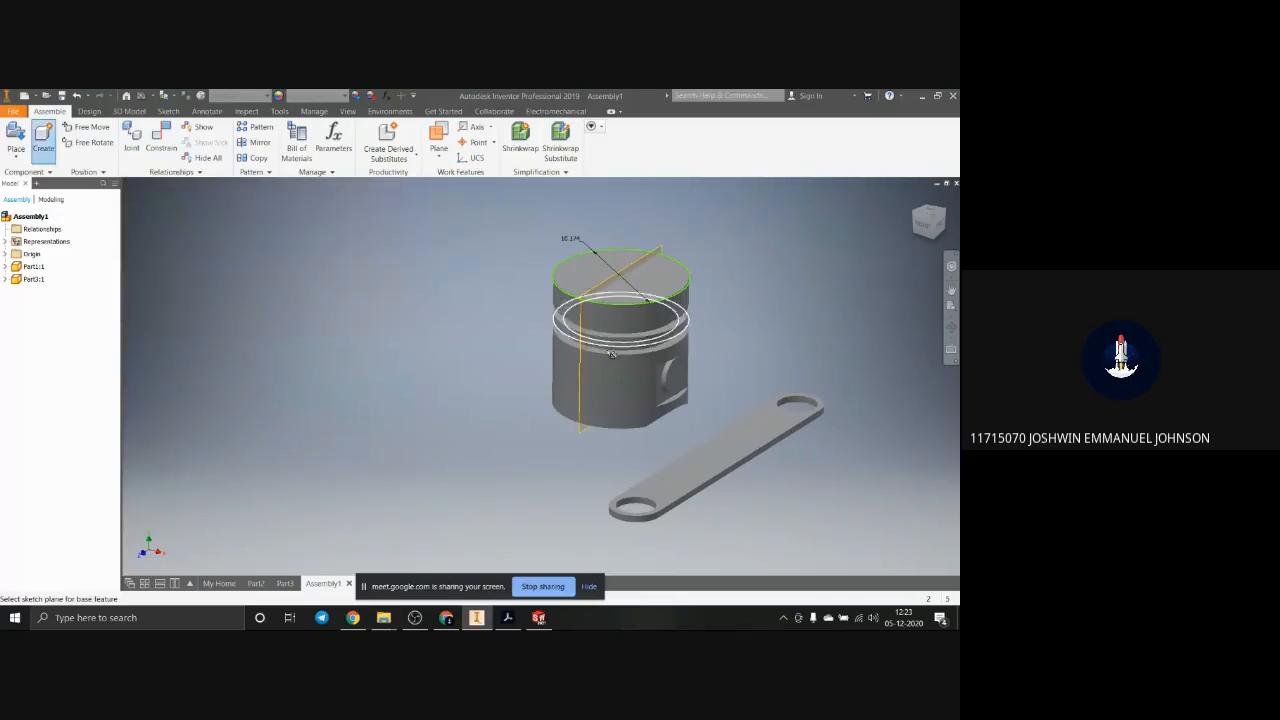
left_click(606, 409)
left_click(452, 395)
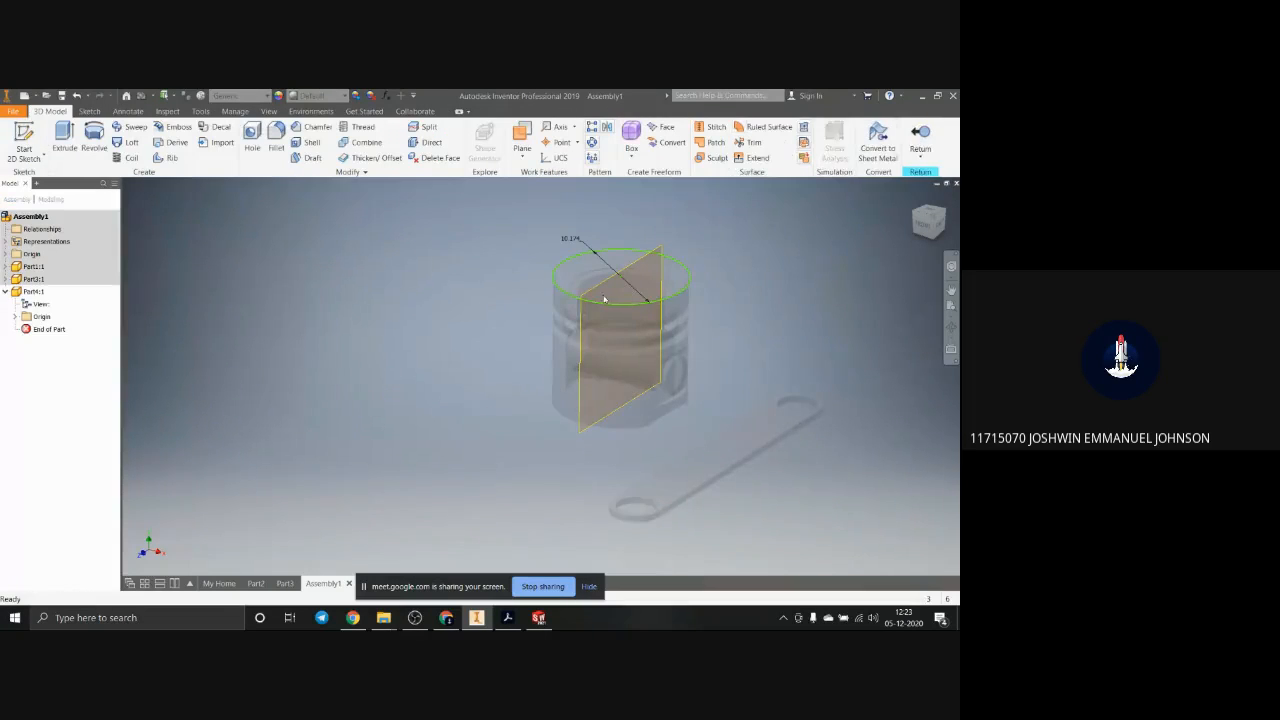
Step: Try to start an Extrude with a new 2D sketch in the new component, and return to the assembly
left_click(64, 135)
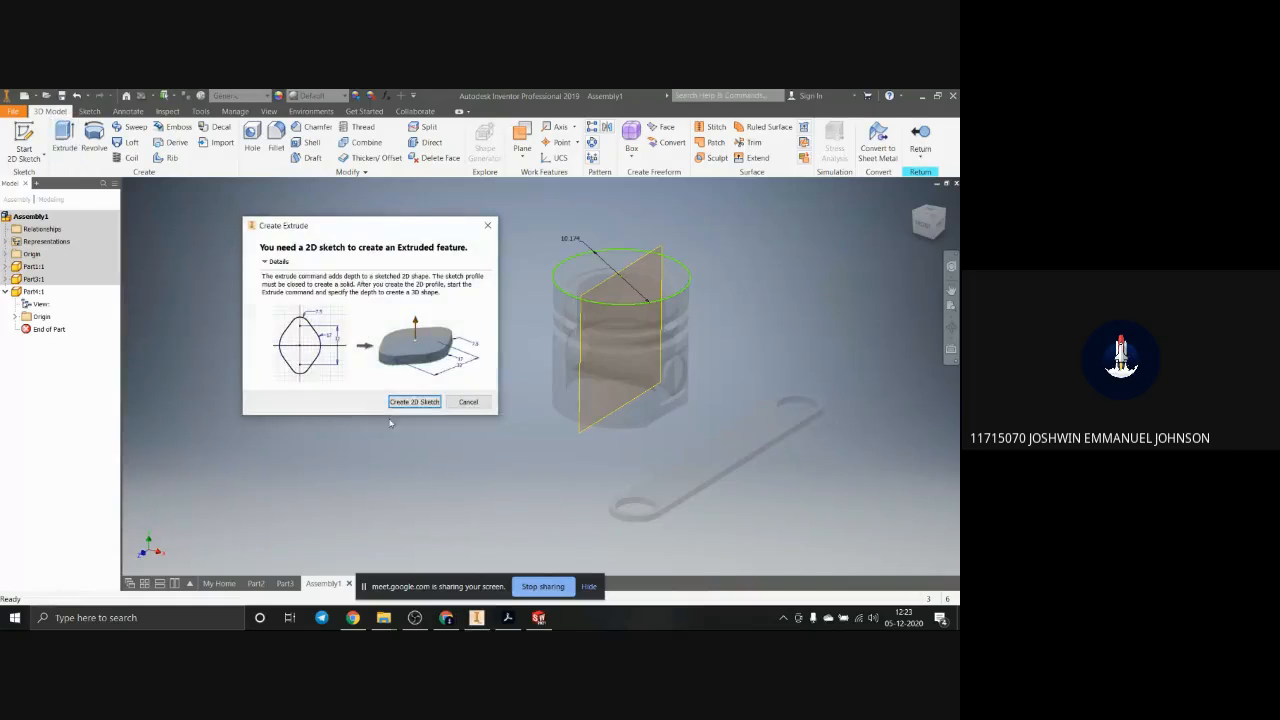
left_click(427, 403)
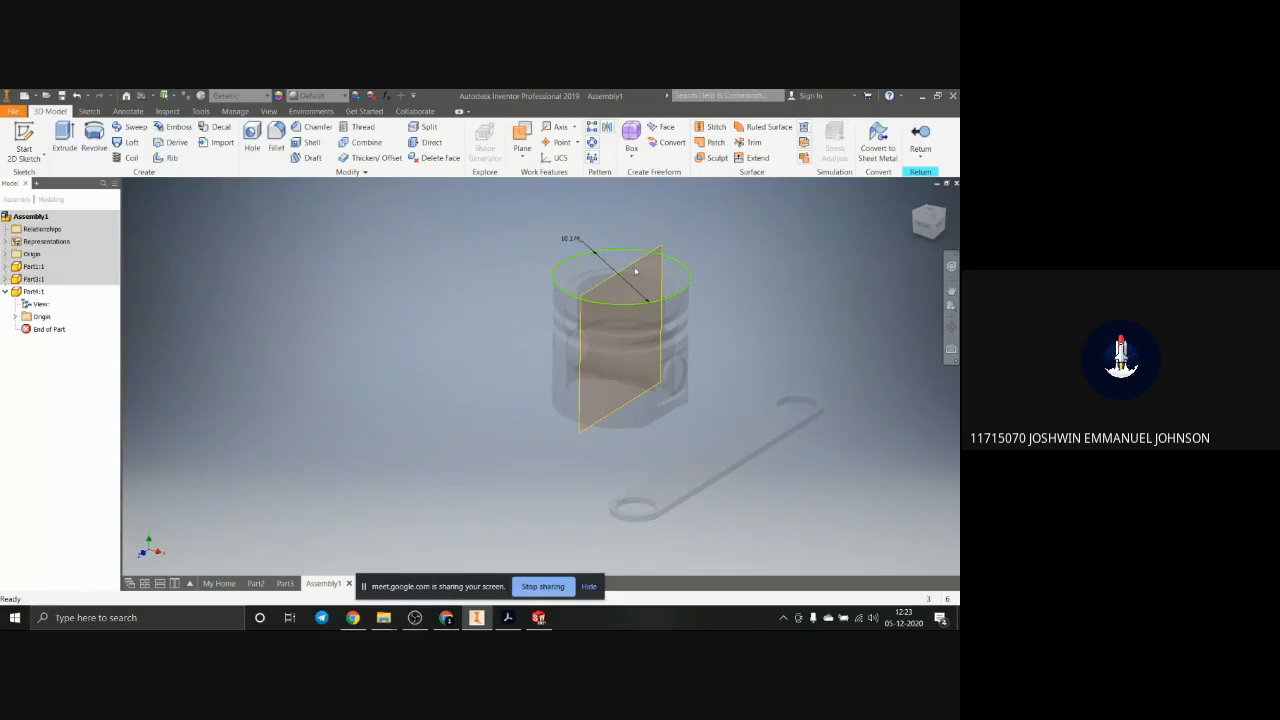
left_click(920, 137)
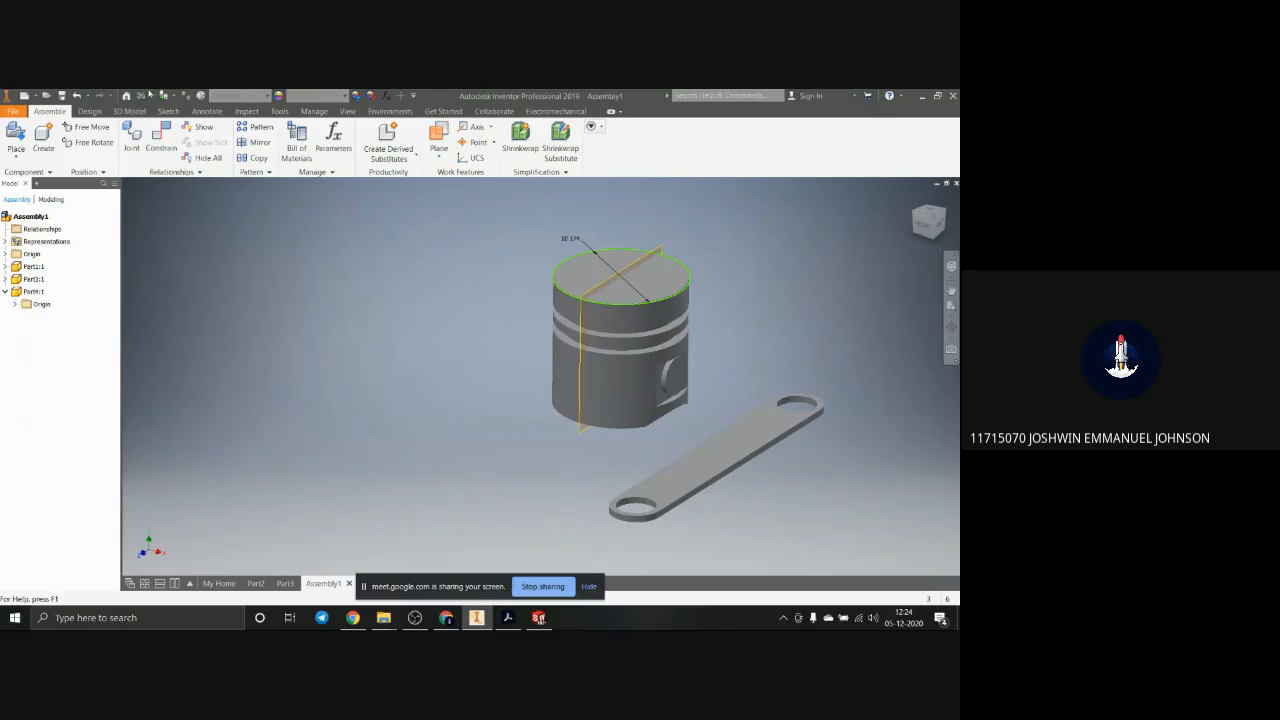
Step: Check which file types the assembly can be saved as, comparing Inventor Assemblies with All Files, and cancel the save
left_click(14, 111)
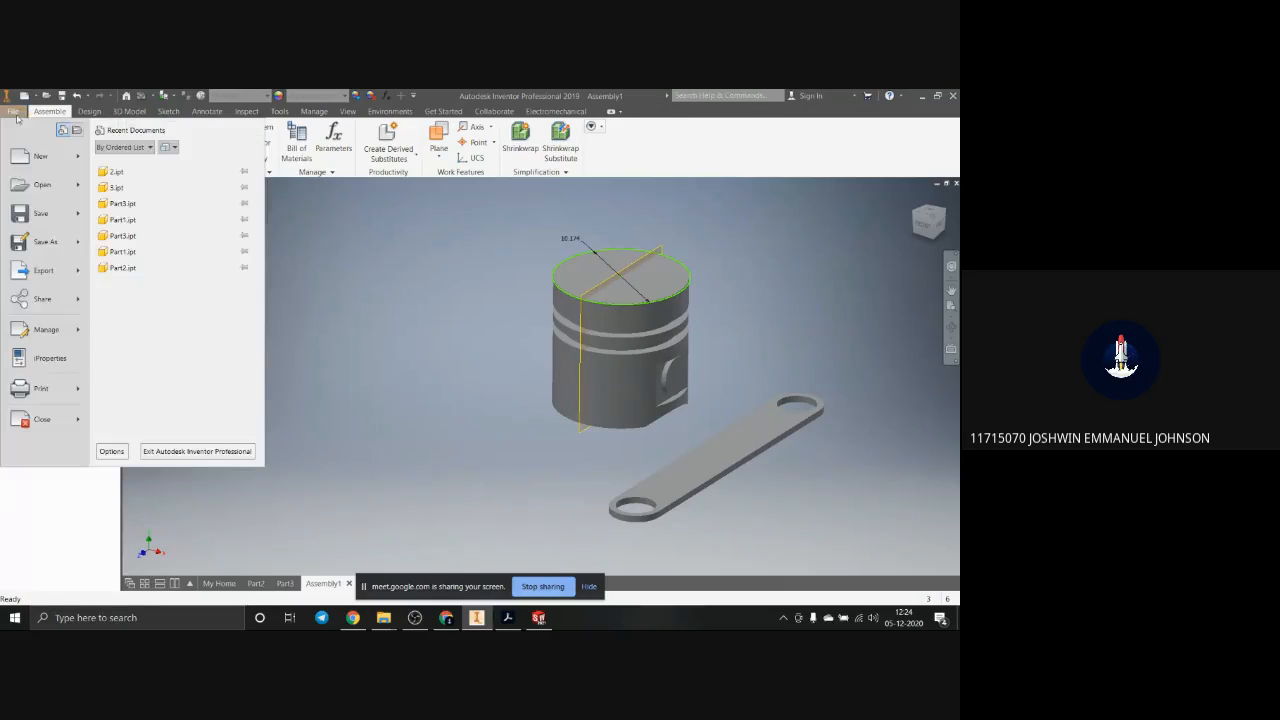
left_click(70, 213)
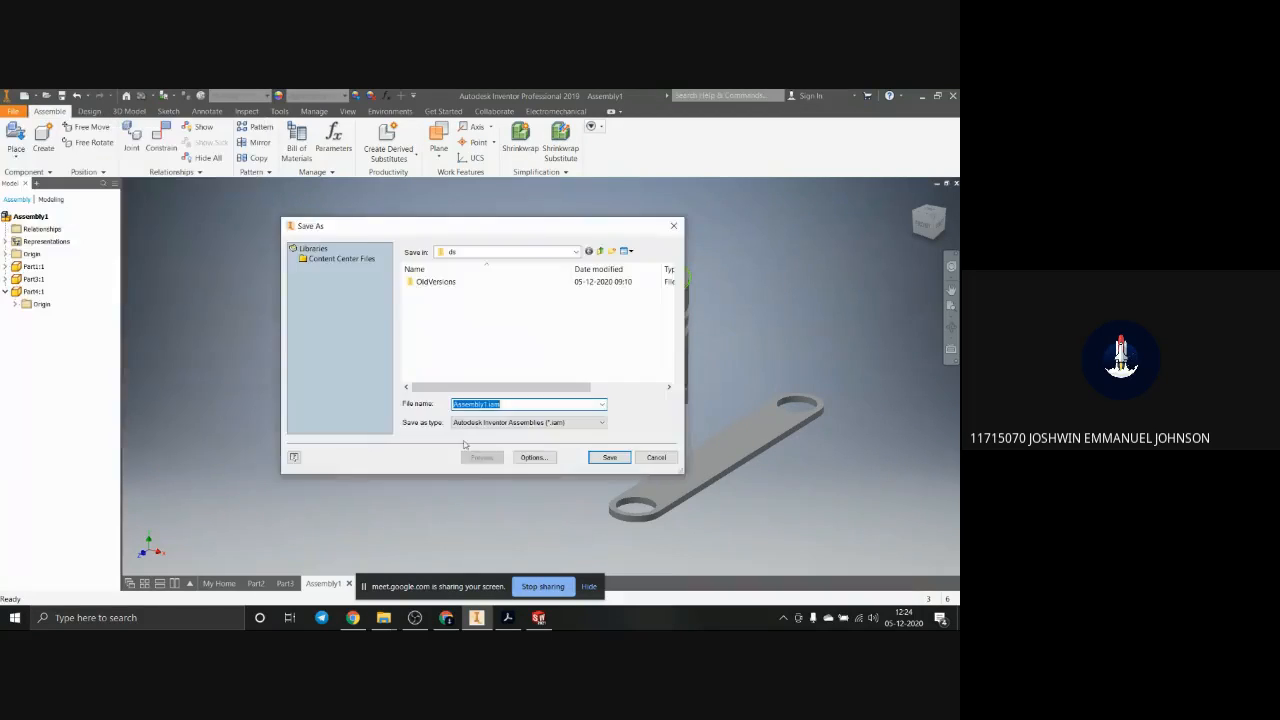
left_click(585, 422)
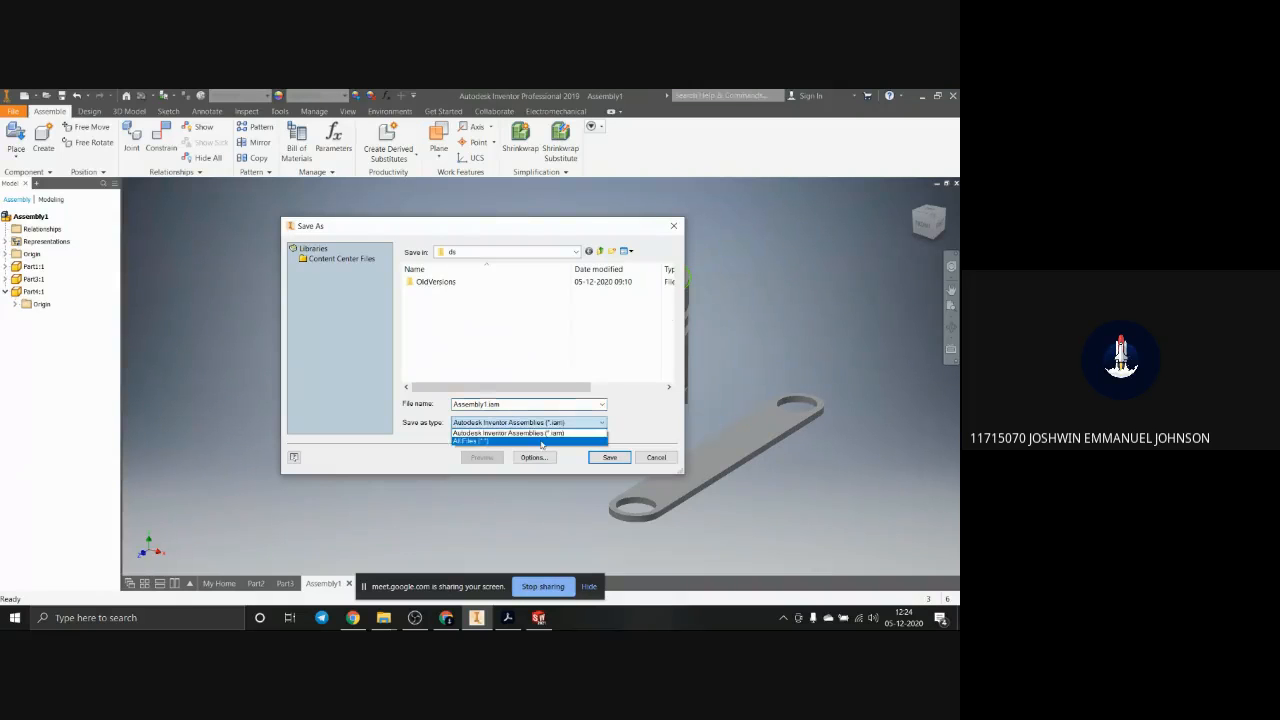
left_click(565, 440)
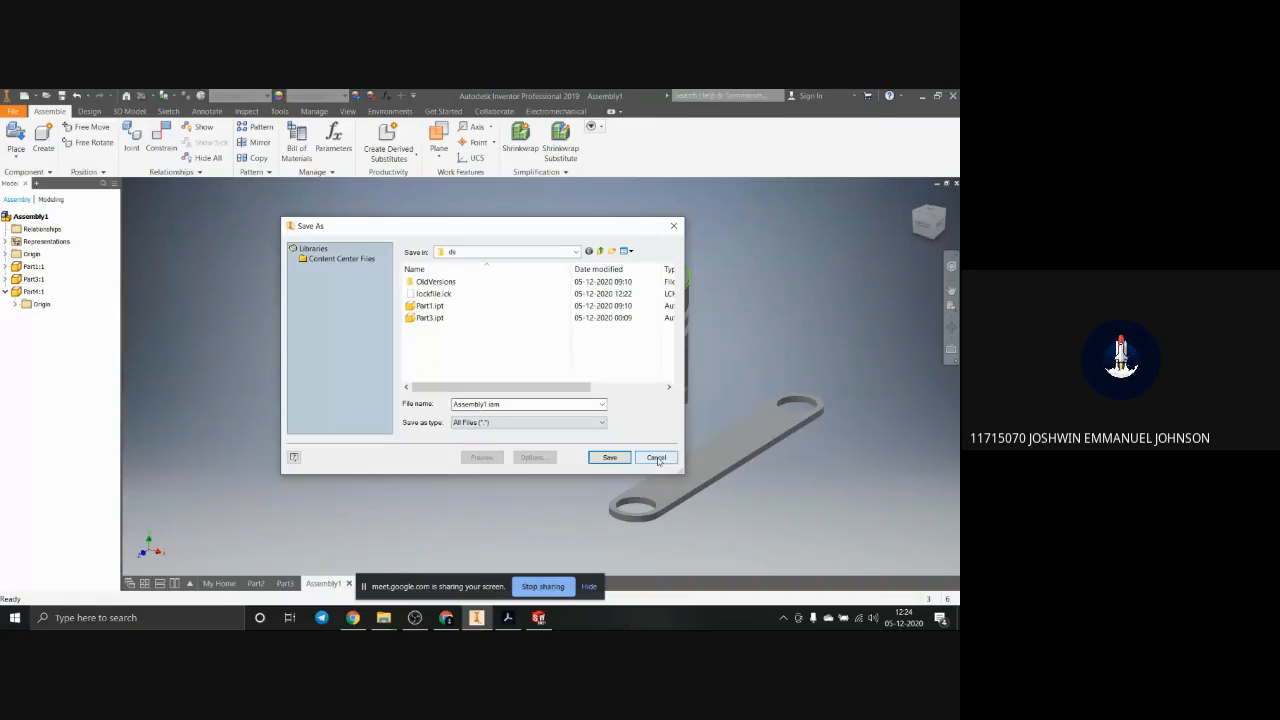
left_click(590, 423)
left_click(595, 427)
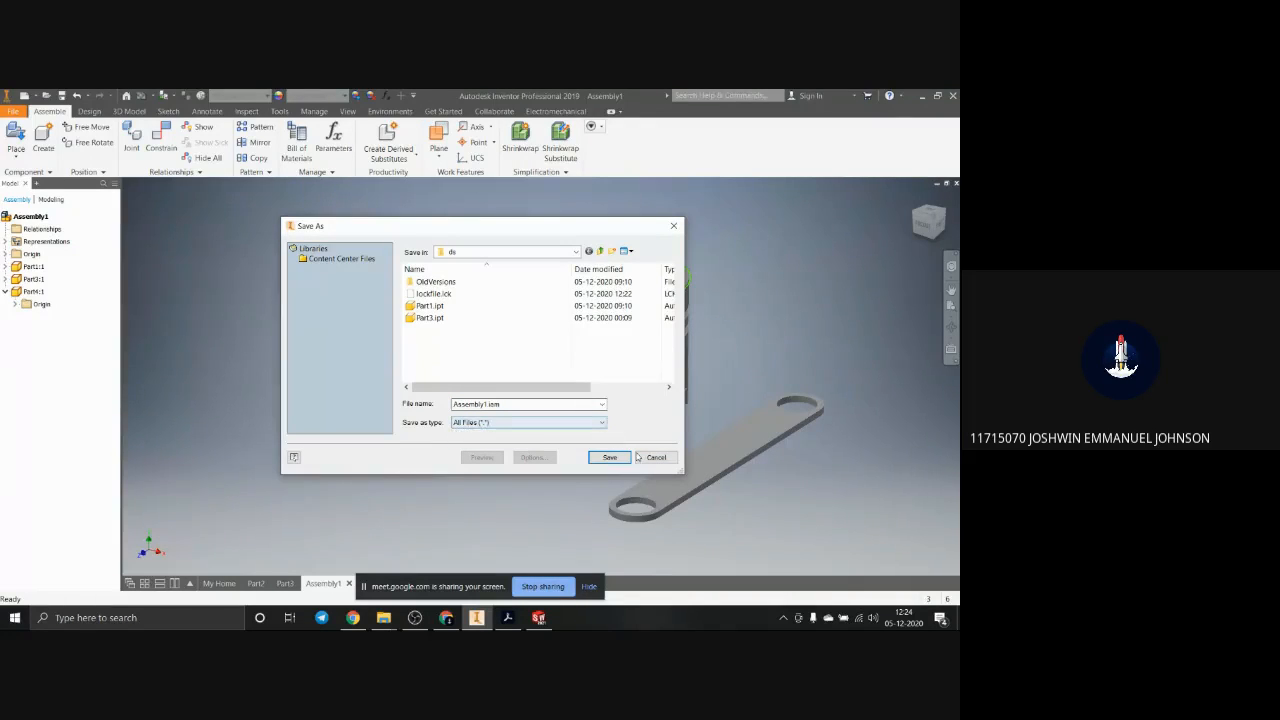
left_click(555, 422)
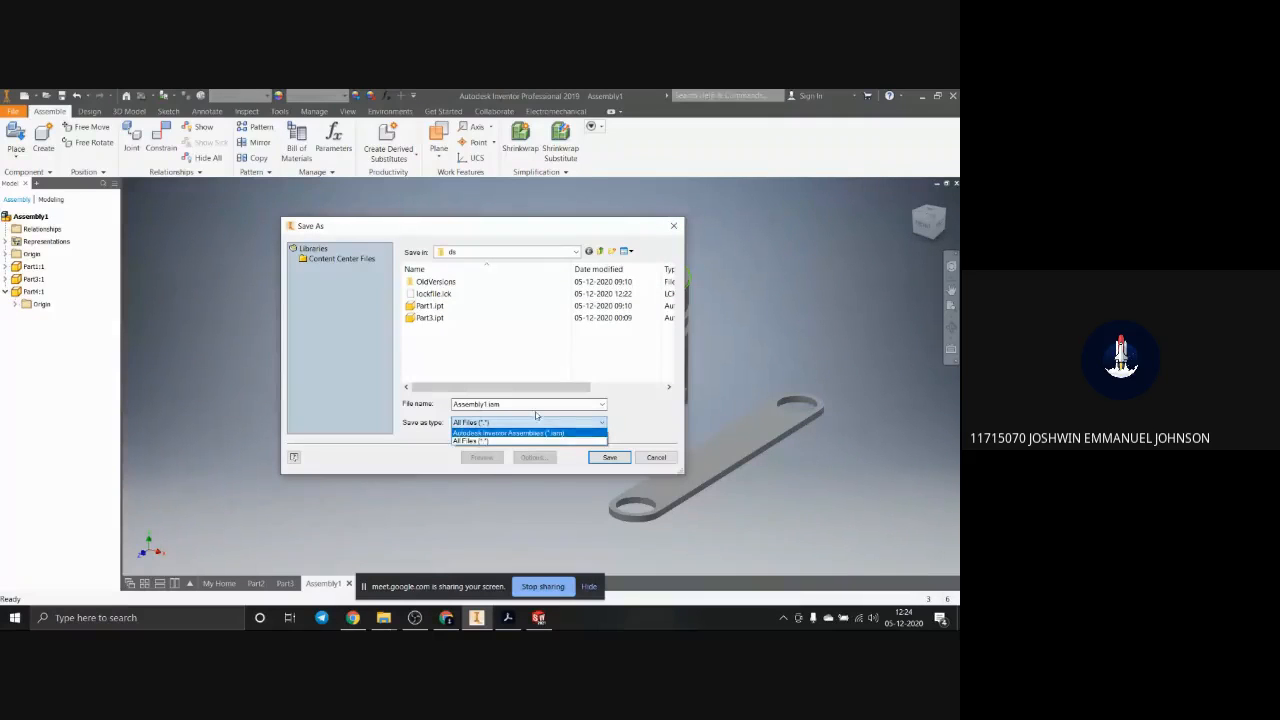
left_click(672, 237)
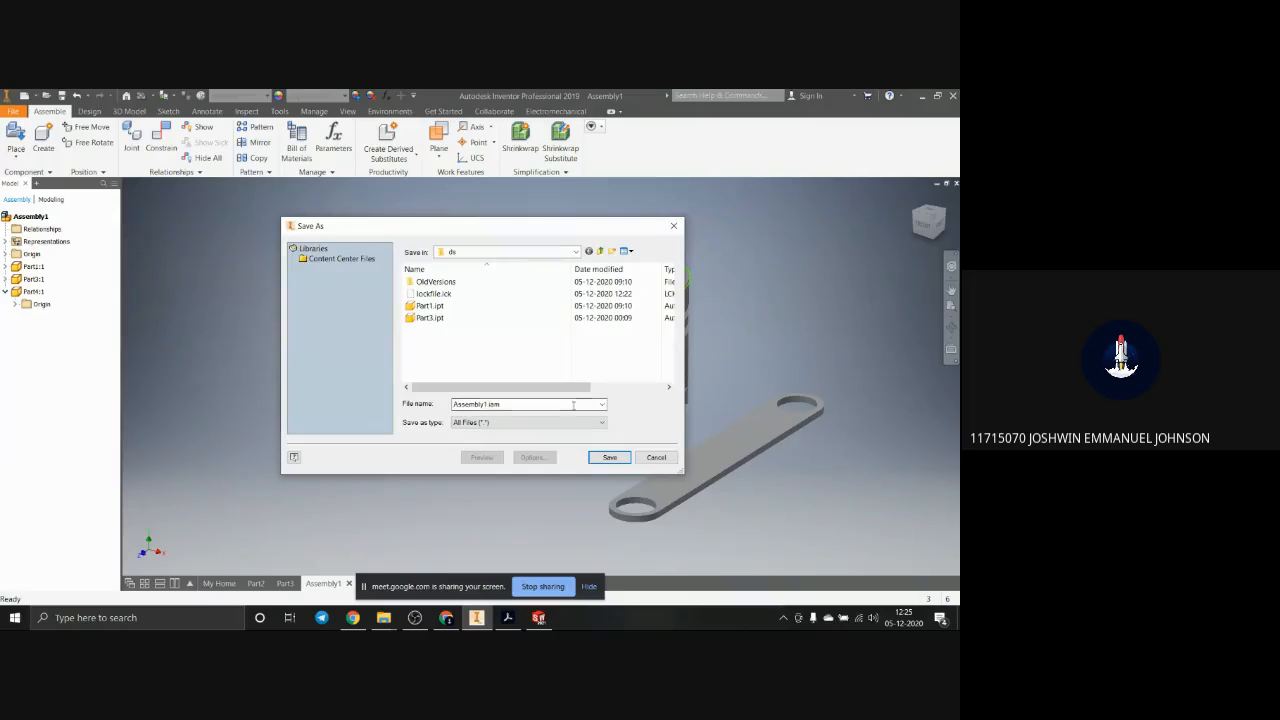
left_click(655, 457)
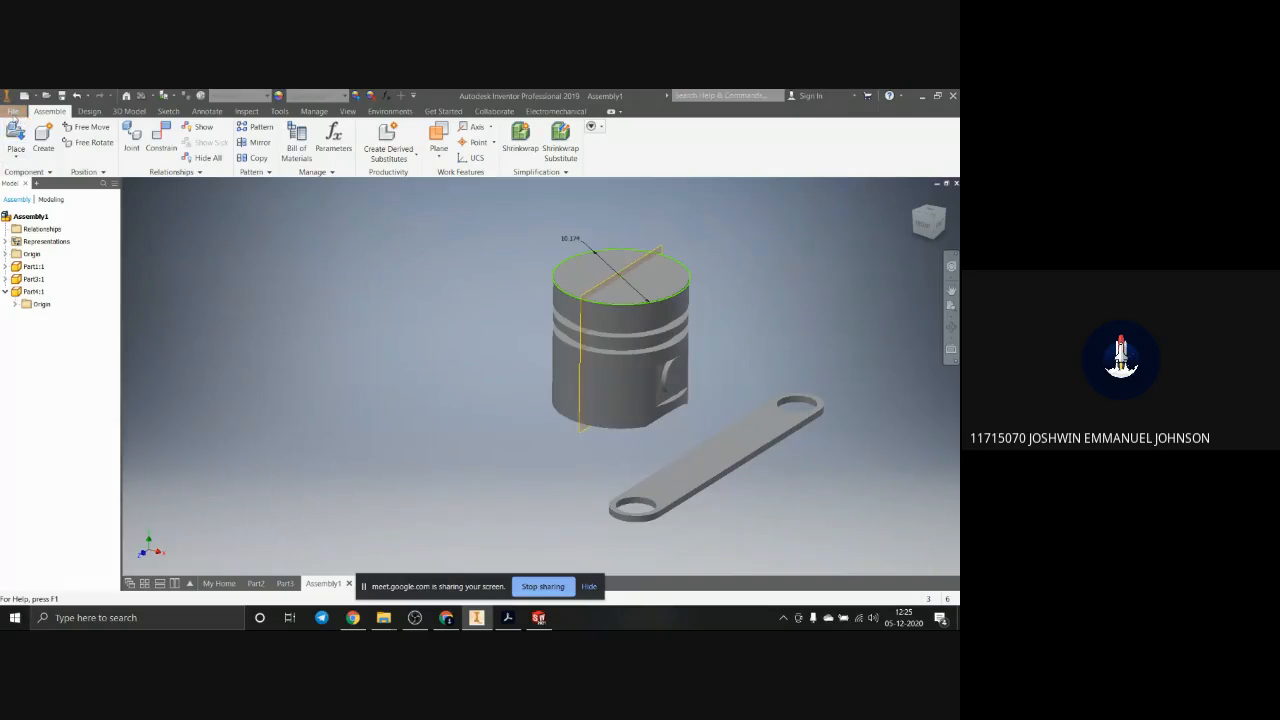
Step: Review the export formats offered for the assembly, such as image, 3D PDF, CAD format, DWG and DWF
left_click(13, 111)
mouse_move(44, 278)
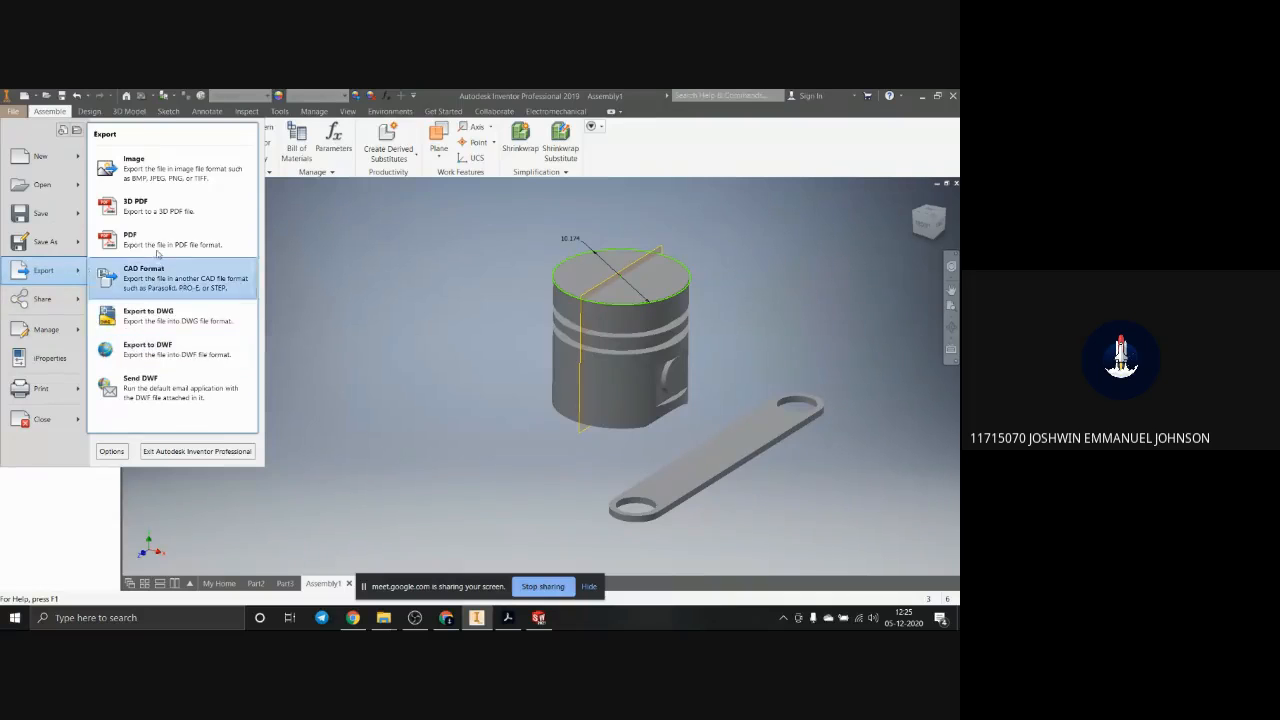
left_click(338, 404)
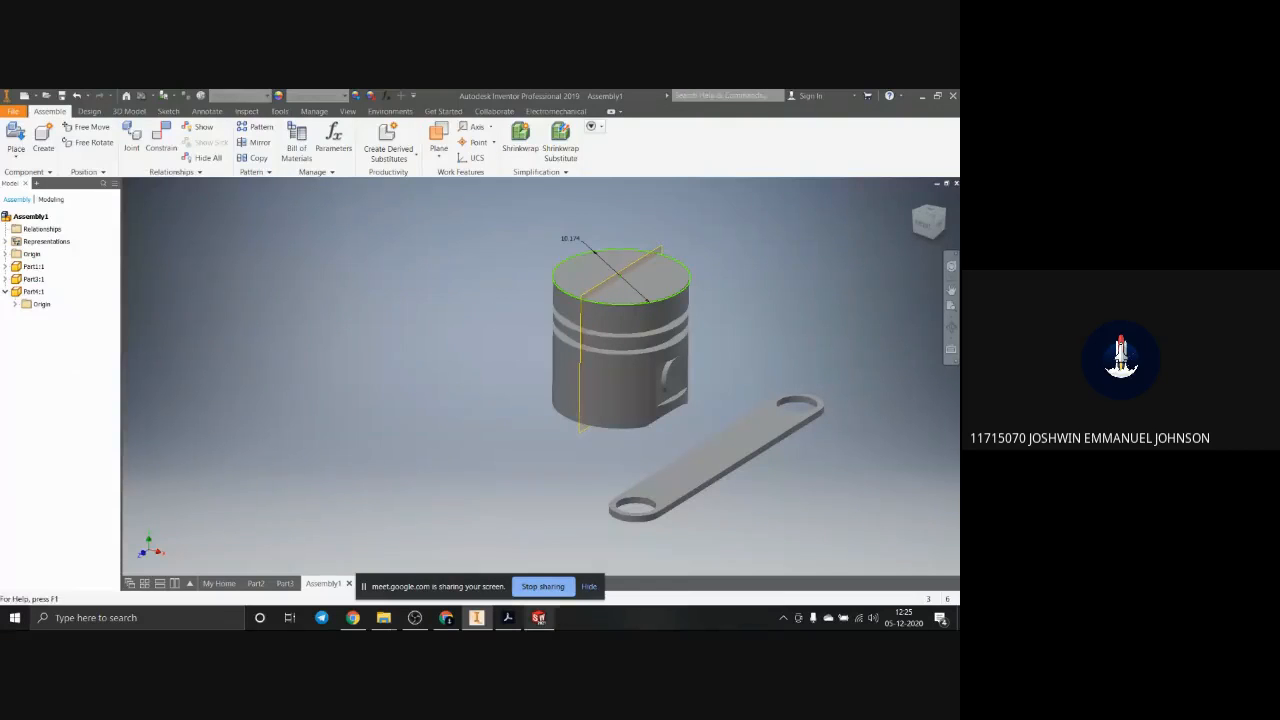
Step: Switch to SOLIDWORKS, review the save formats for the staircase assembly with STL chosen as the file type, and cancel the save
left_click(538, 617)
left_click(77, 99)
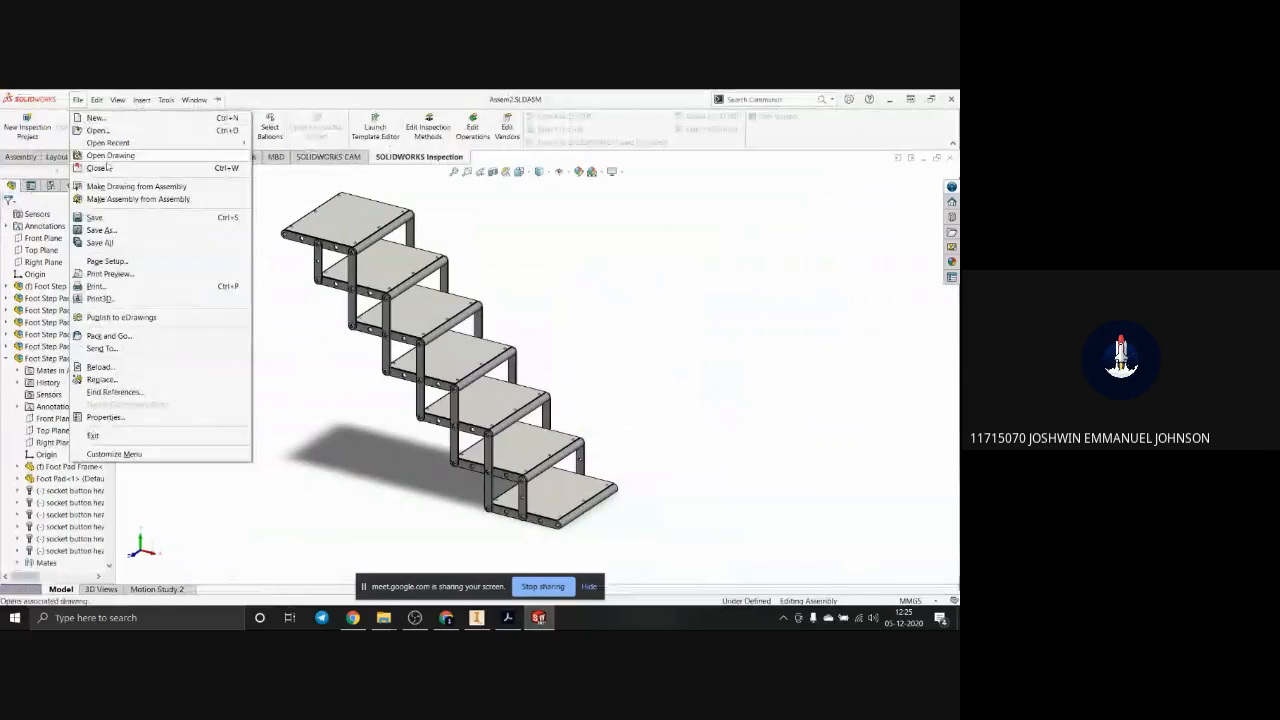
left_click(140, 231)
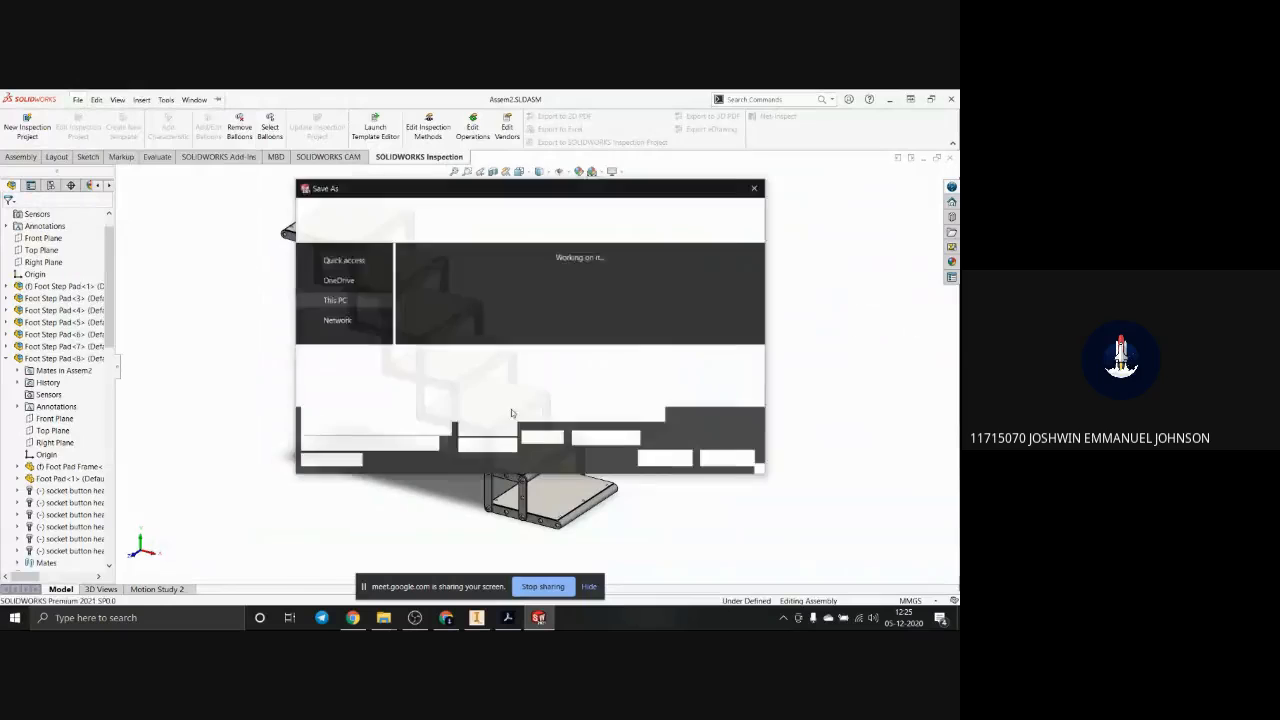
left_click(470, 374)
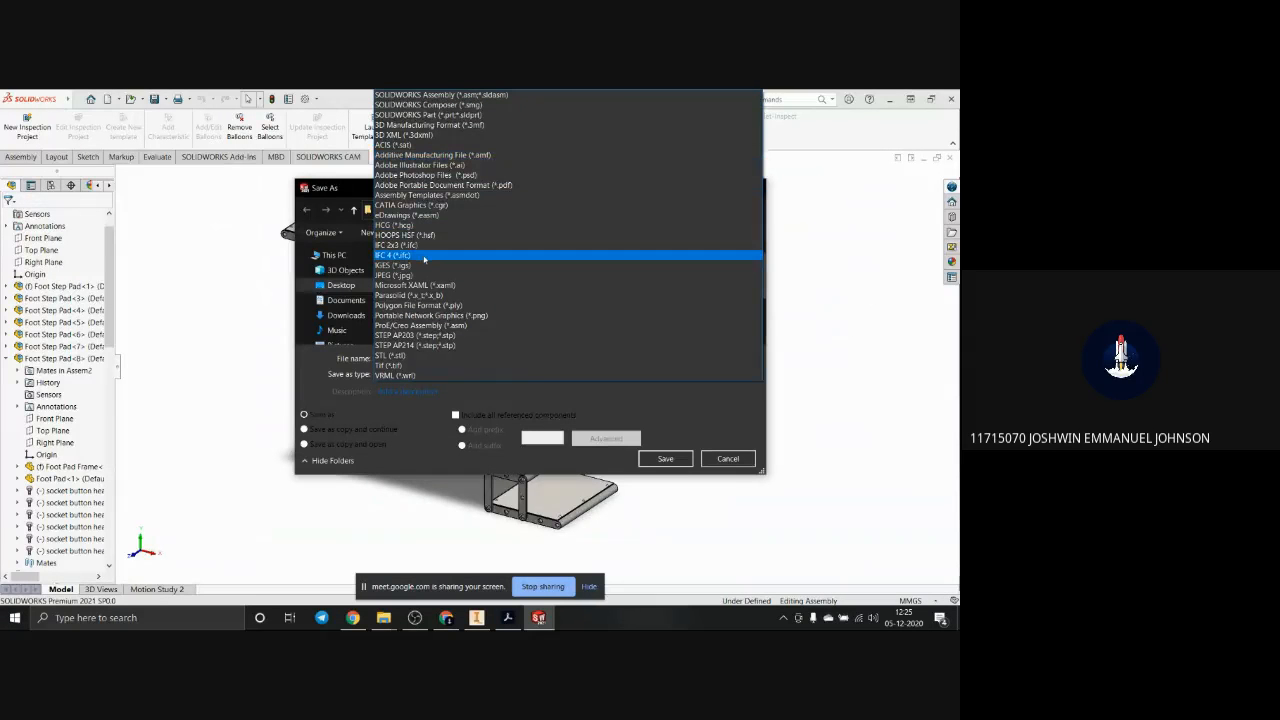
left_click(419, 357)
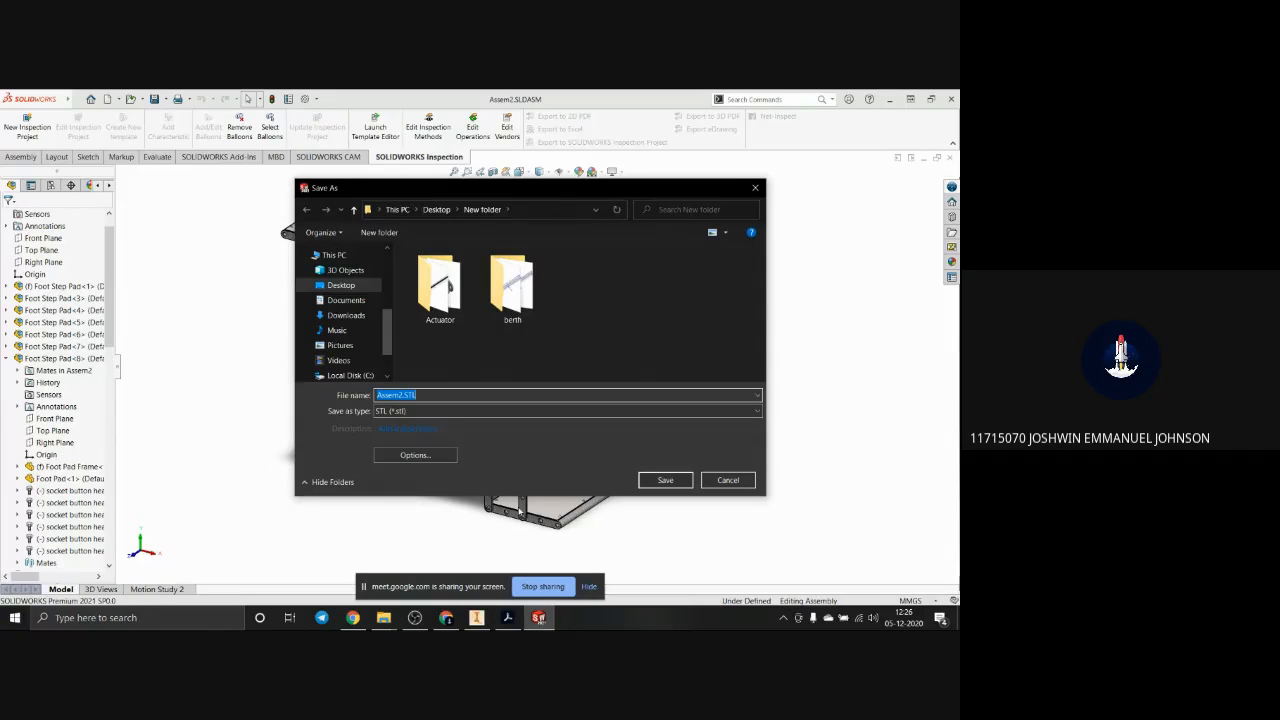
left_click(755, 187)
Step: Switch back to Inventor and examine the sketch, annotation, inspection and environment tools available for the assembly
left_click(476, 617)
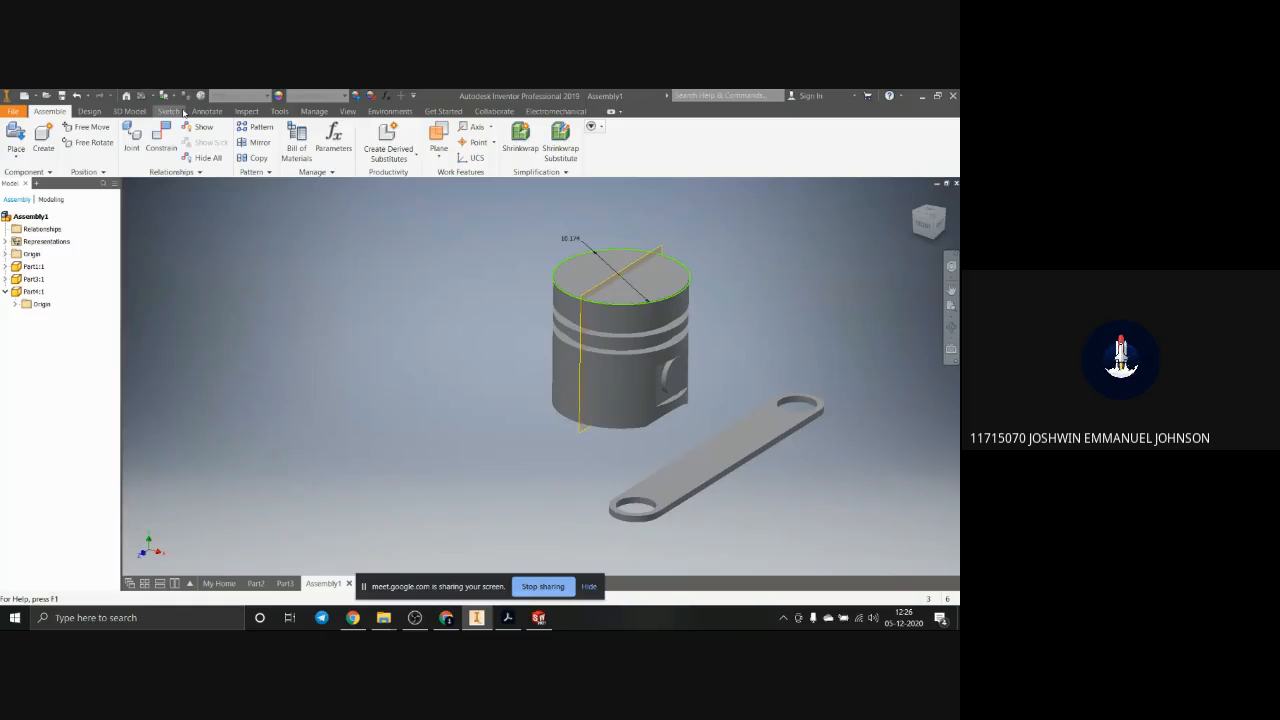
left_click(130, 112)
left_click(168, 111)
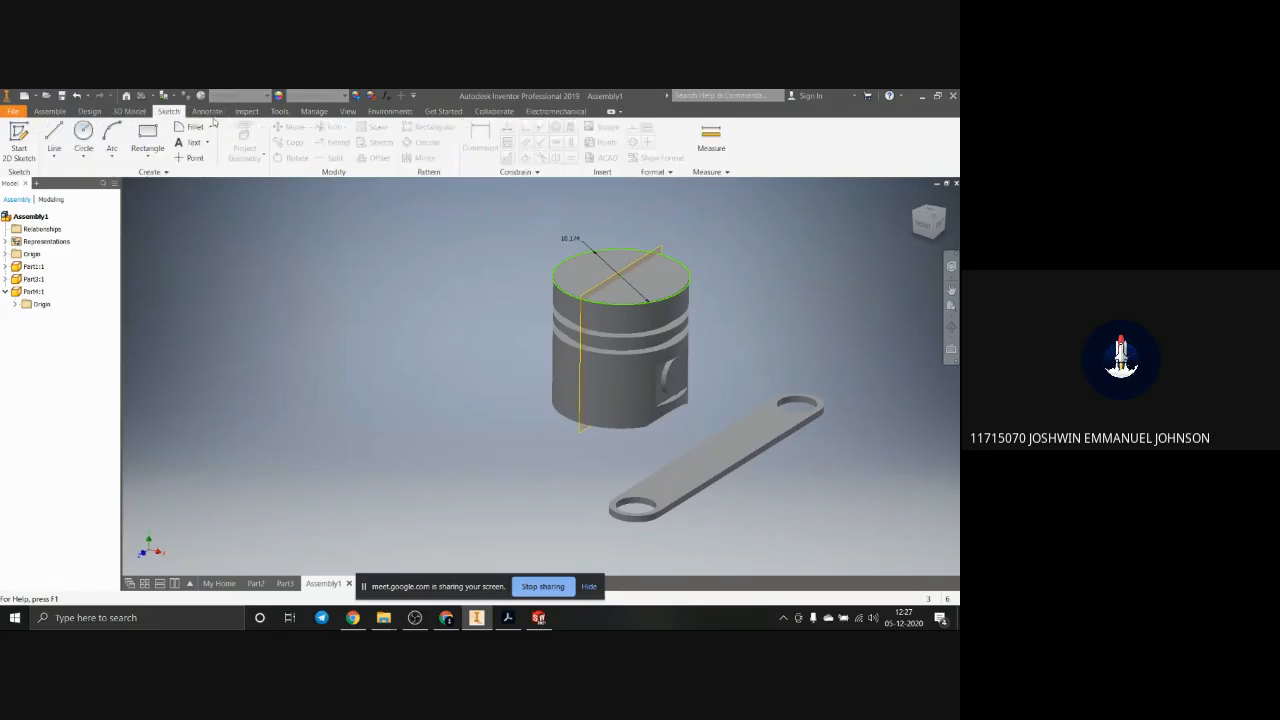
left_click(207, 111)
left_click(247, 111)
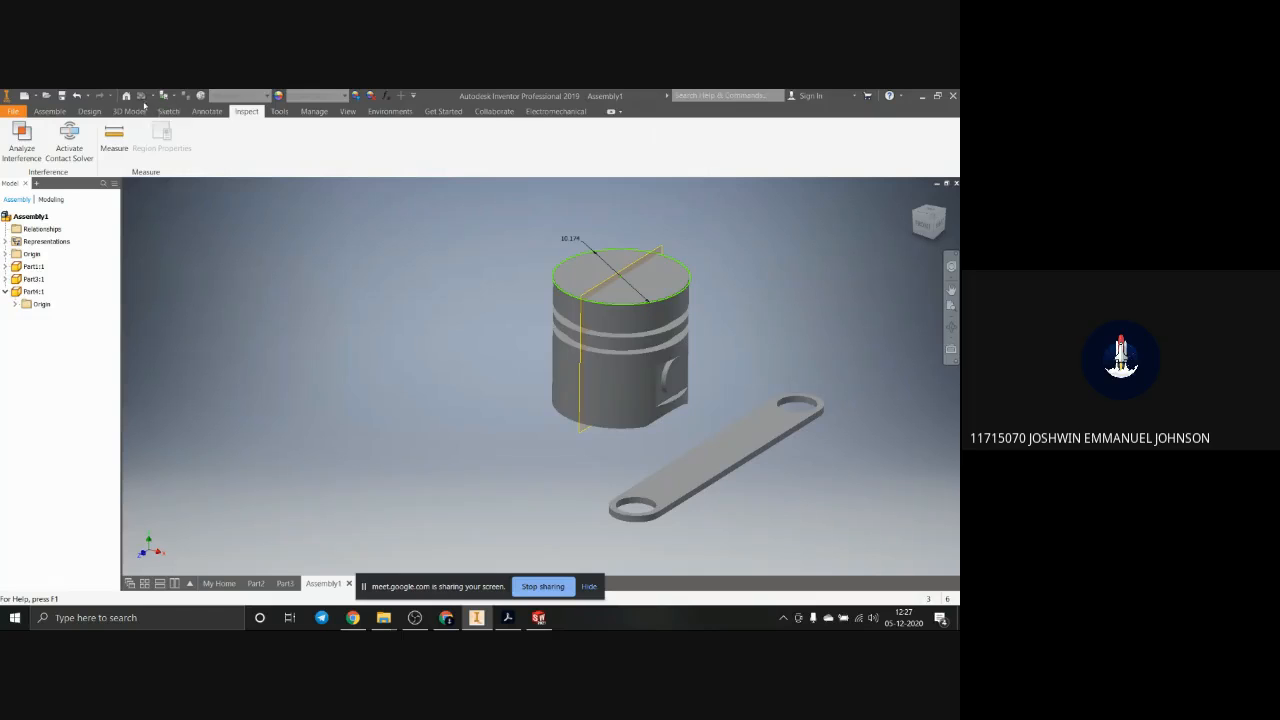
left_click(391, 113)
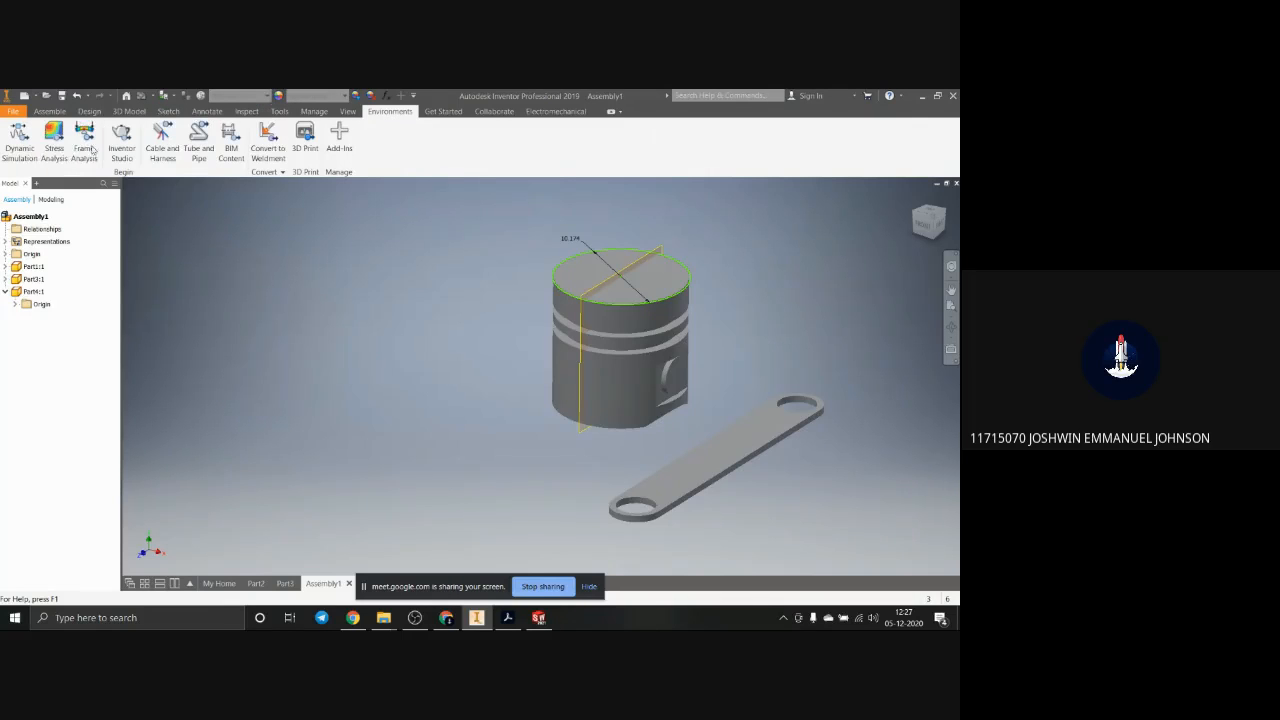